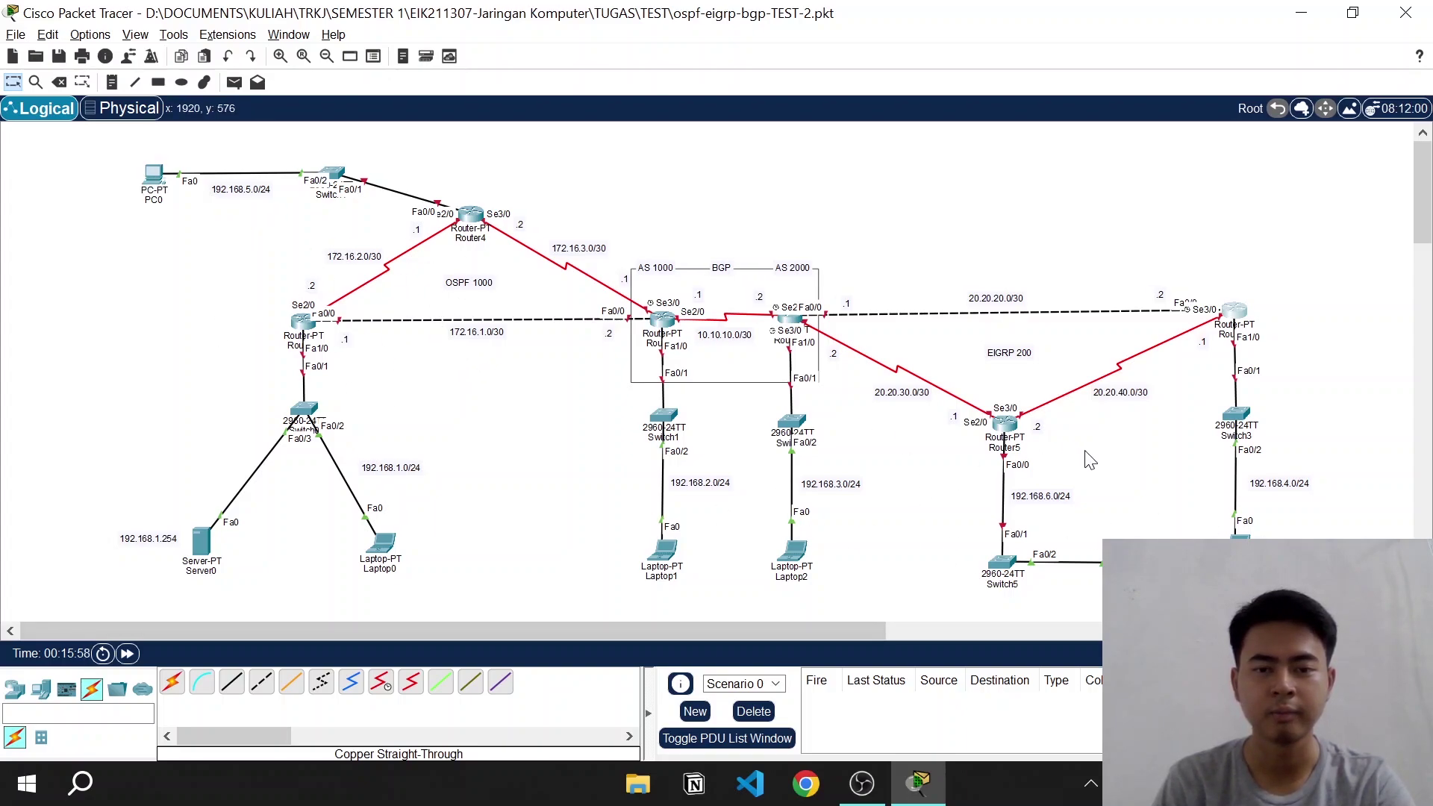
Open the command line of Router0 in the OSPF 1000 area and enter global configuration mode
left_click(312, 331)
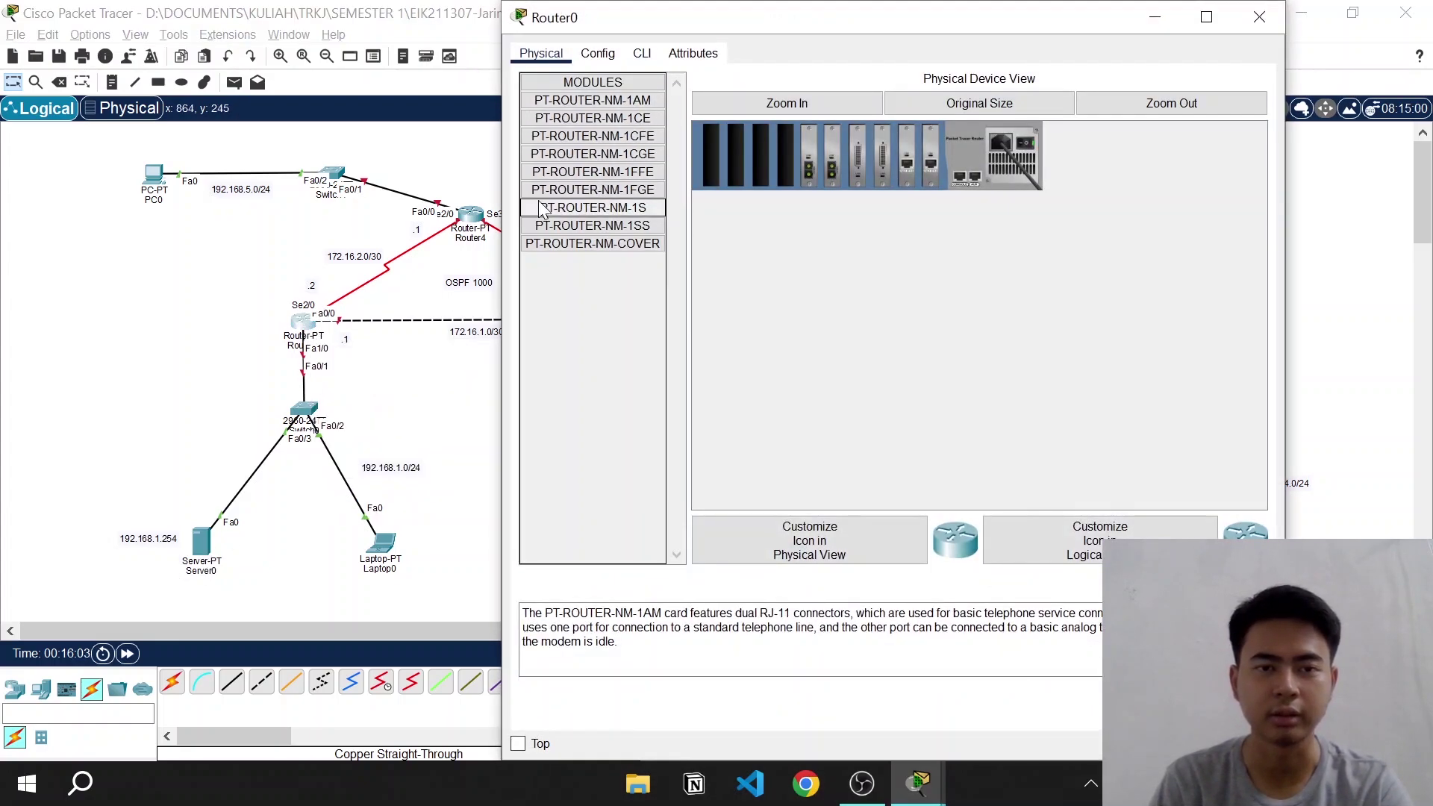
left_click(642, 53)
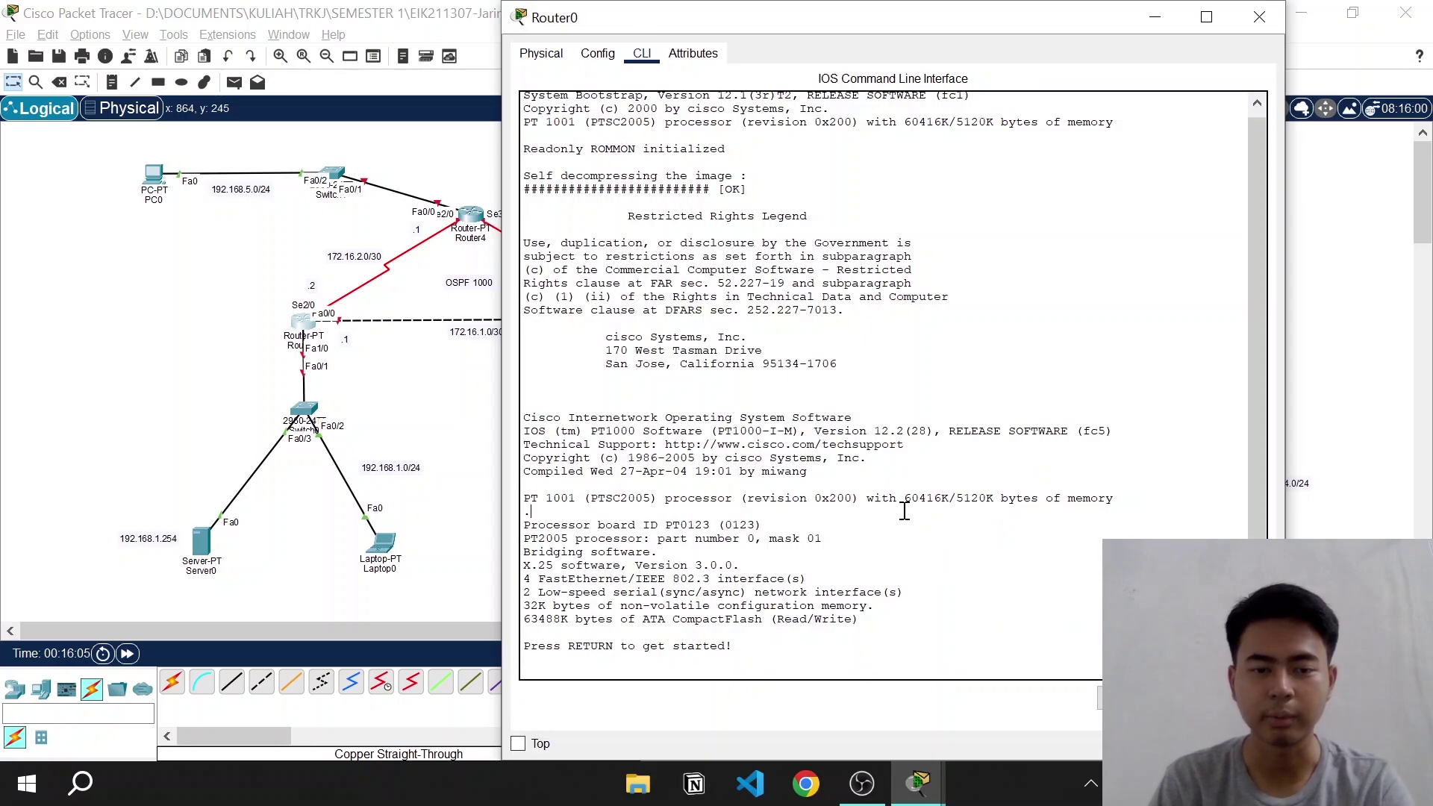
key("Return")
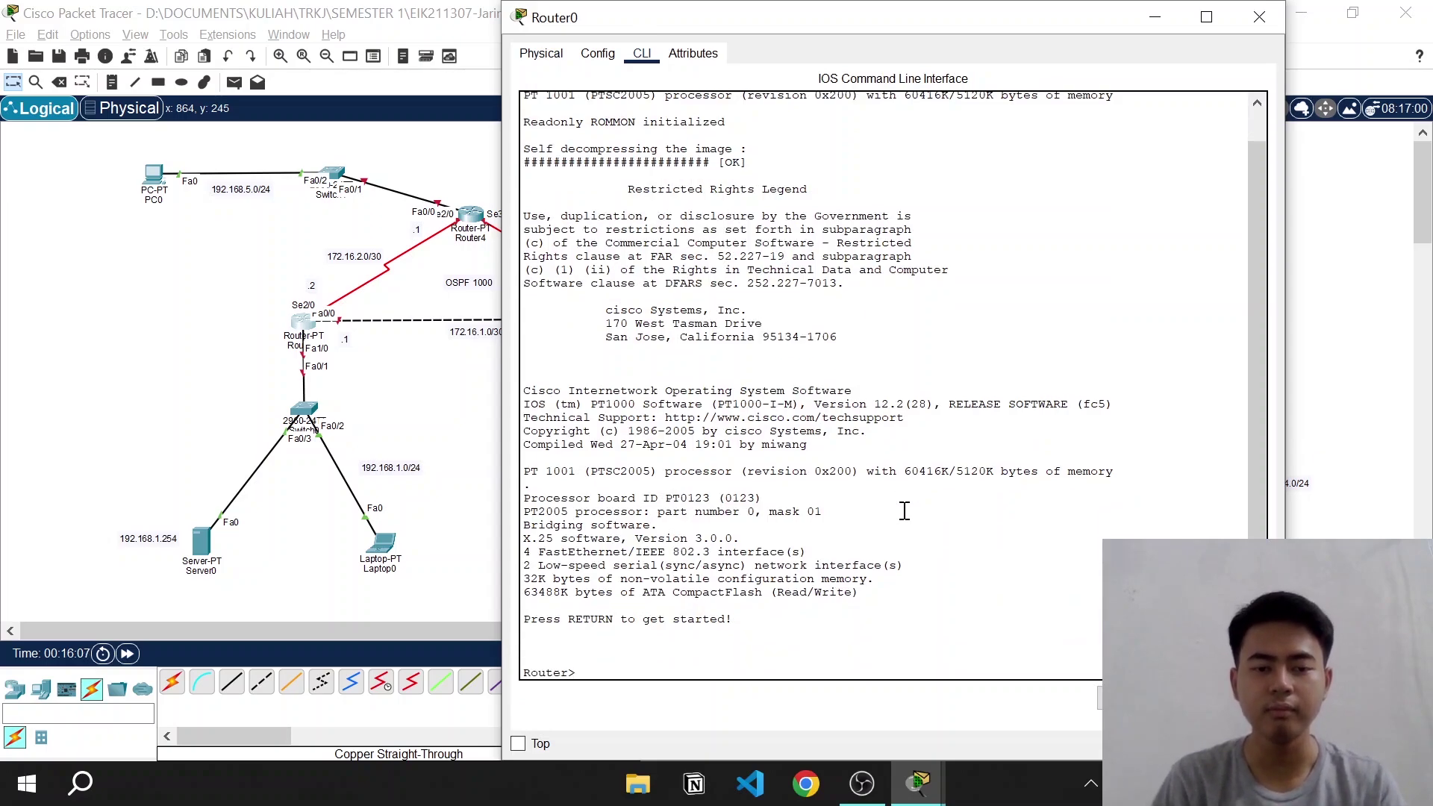
type("en")
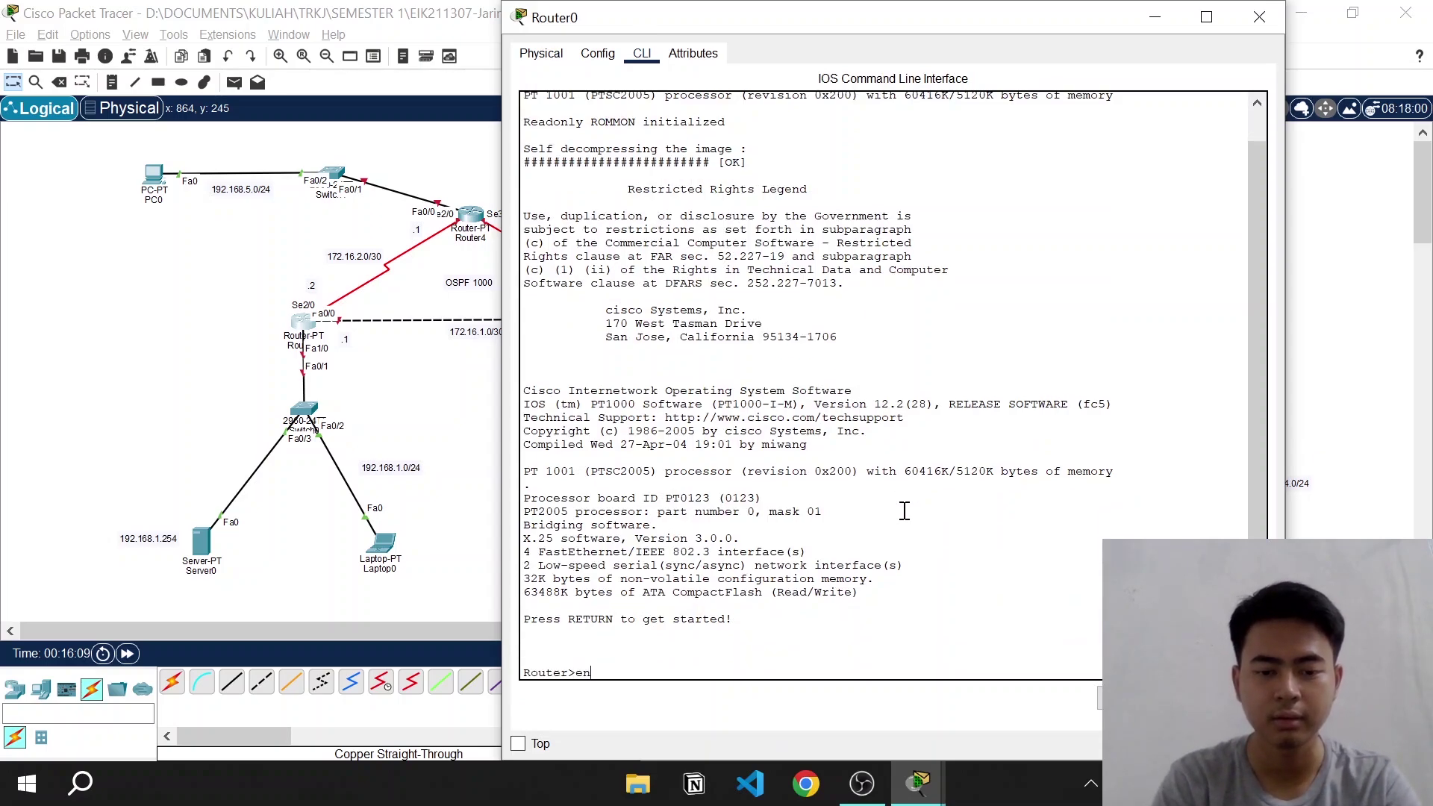
key("Return")
type("conf t")
key("Return")
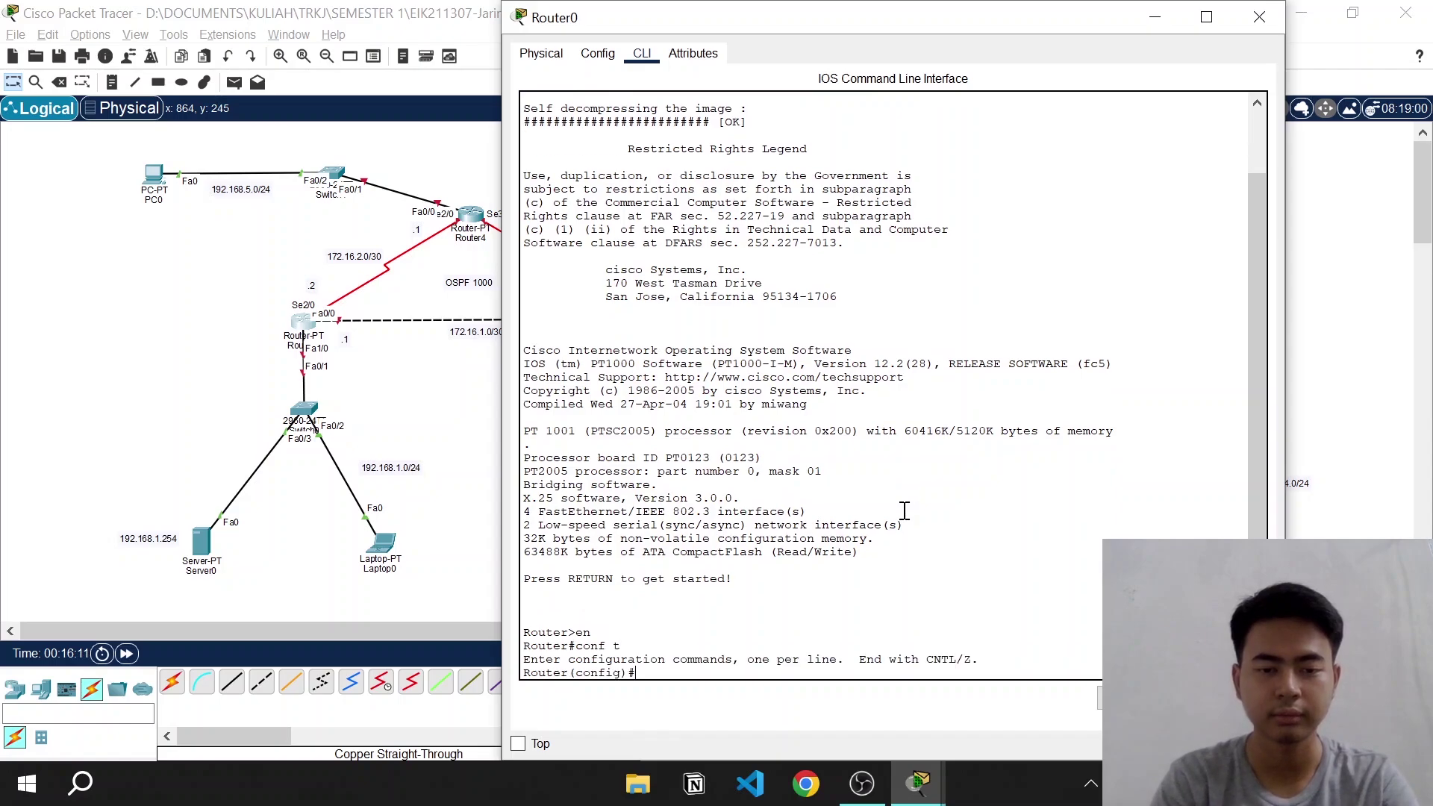
Set the router's hostname to R.TRKJ
type("host")
key("Tab")
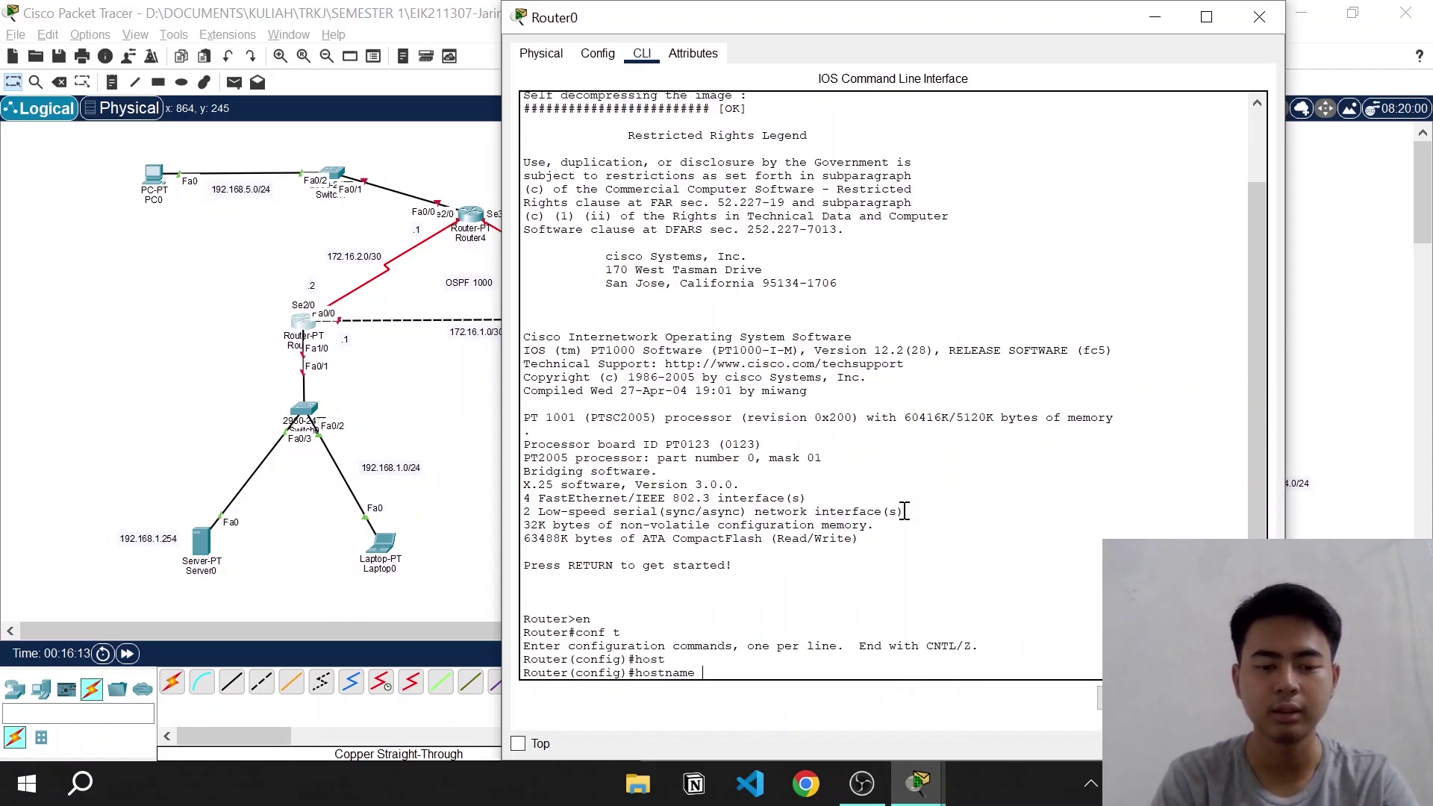
type("R")
type(".TRKJ")
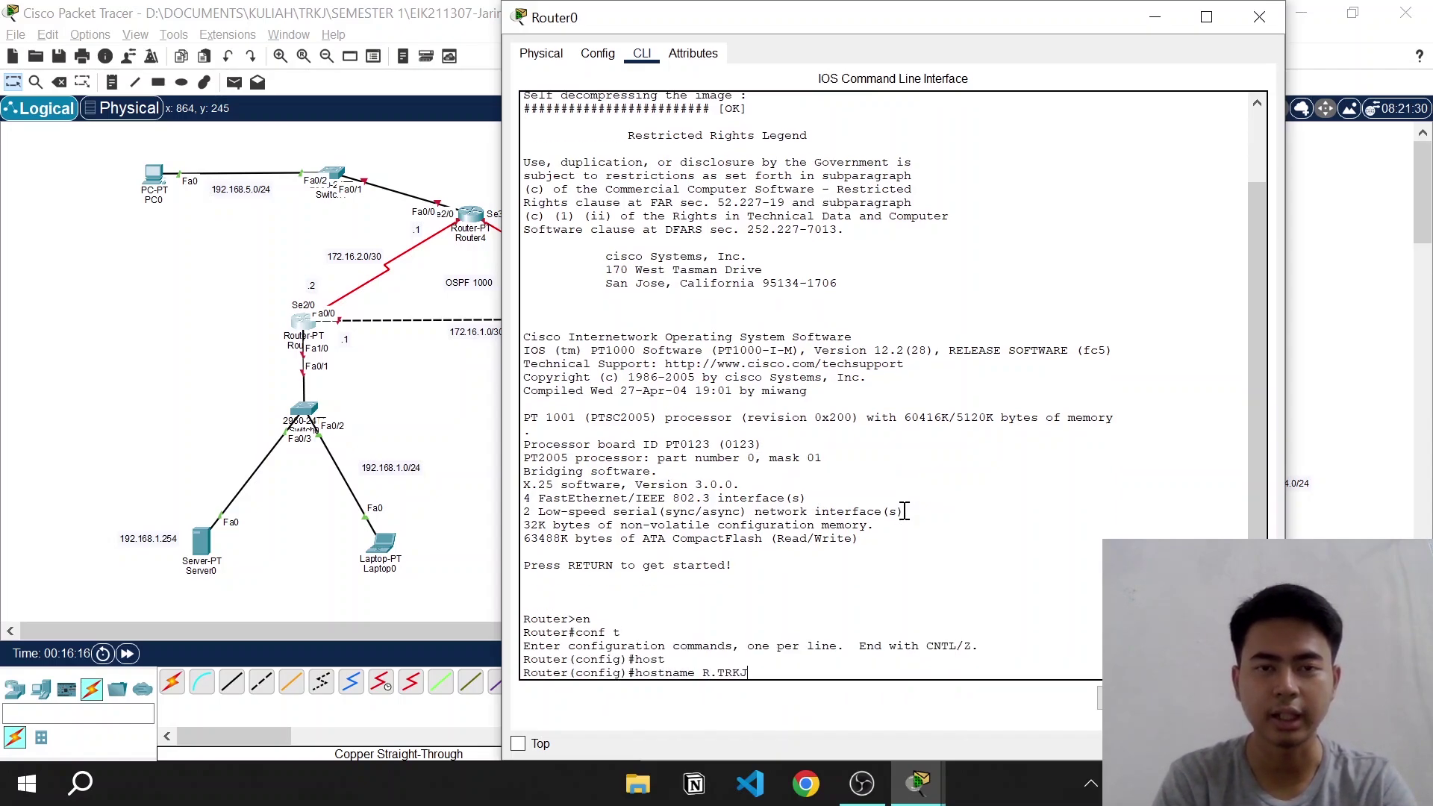
key("Return")
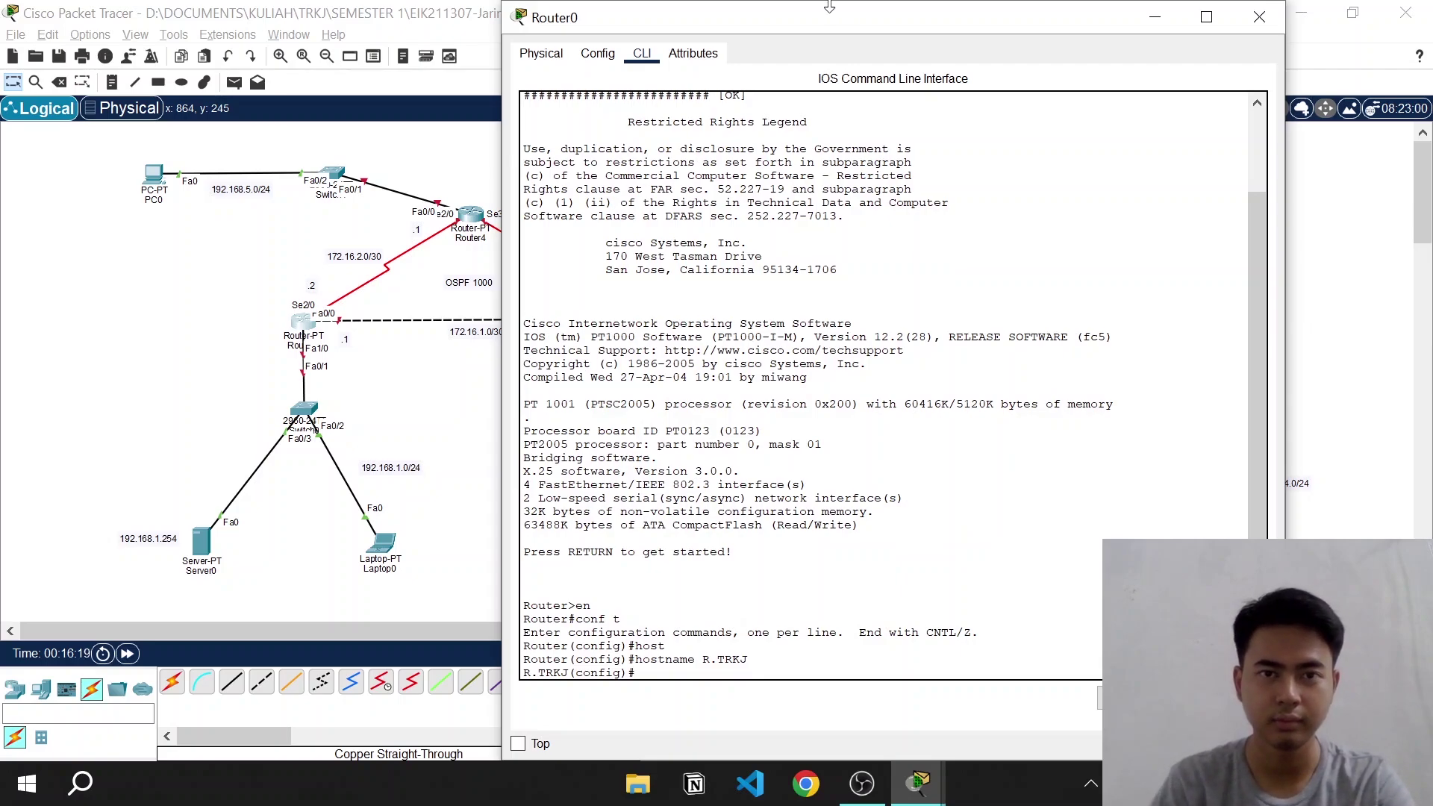
Place the Router0 window clear of the OSPF 1000 topology and enter configuration of interface FastEthernet 0/0
left_click_drag(828, 2, 986, 57)
scroll(902, 391, "down", 3)
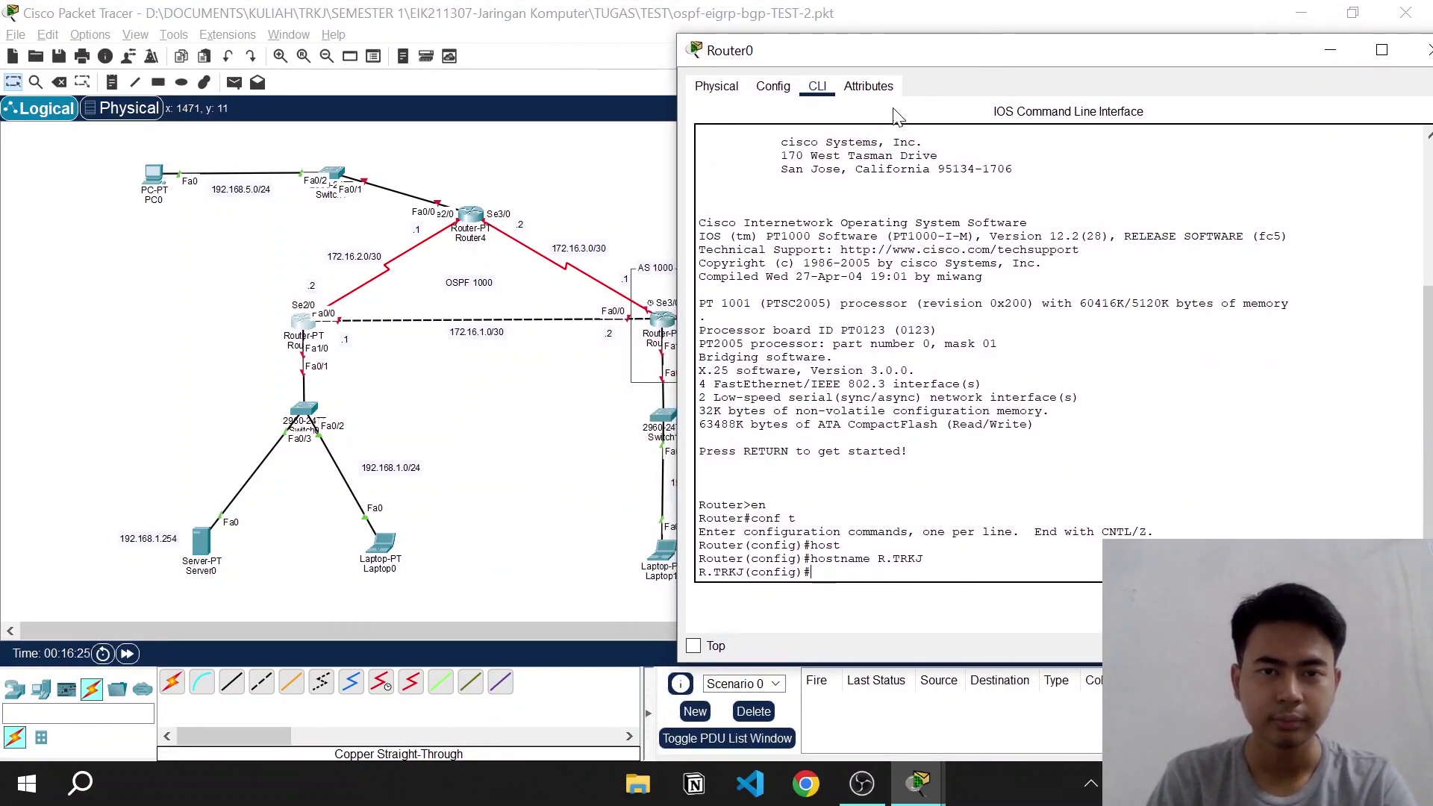
left_click_drag(887, 53, 1055, 522)
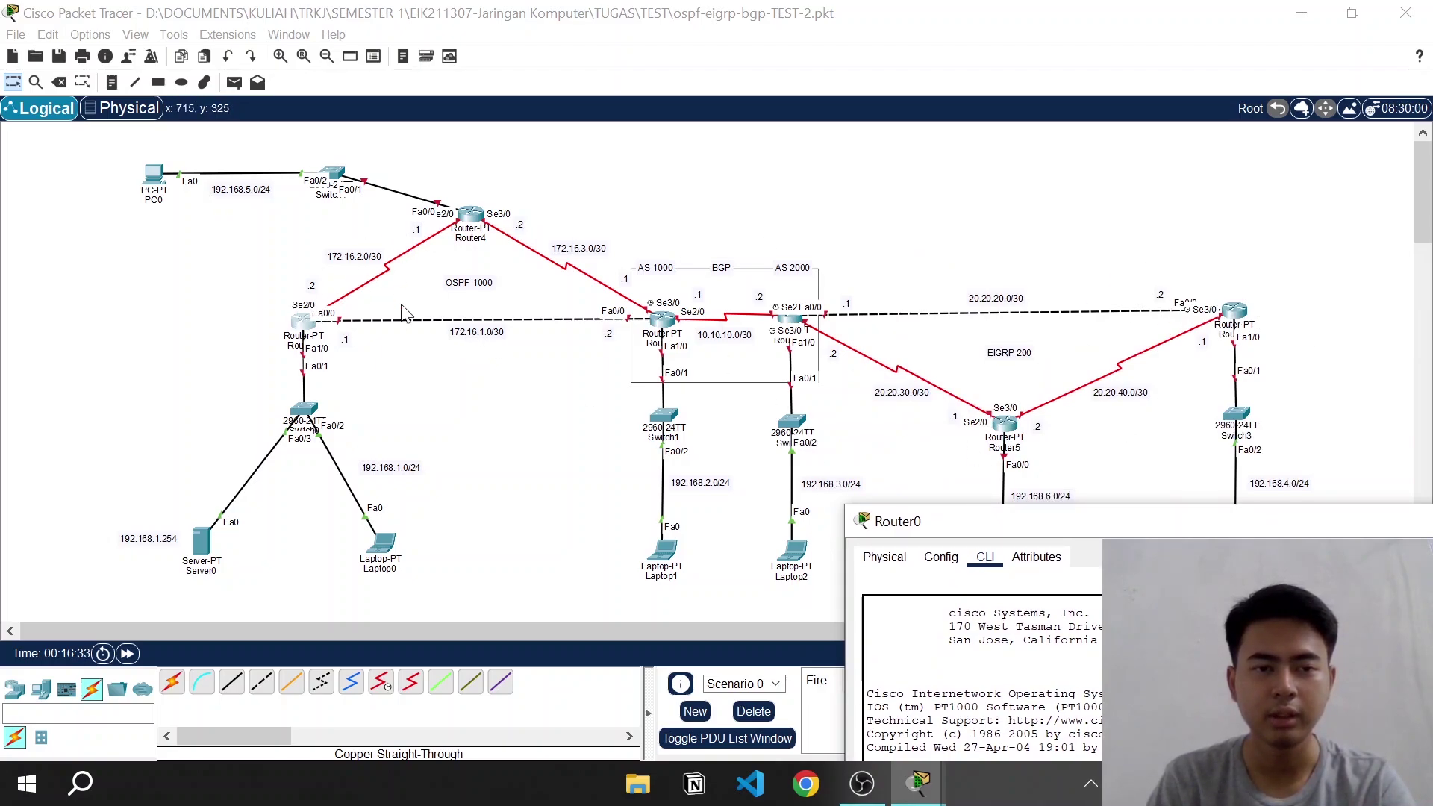
left_click_drag(1111, 523, 943, 60)
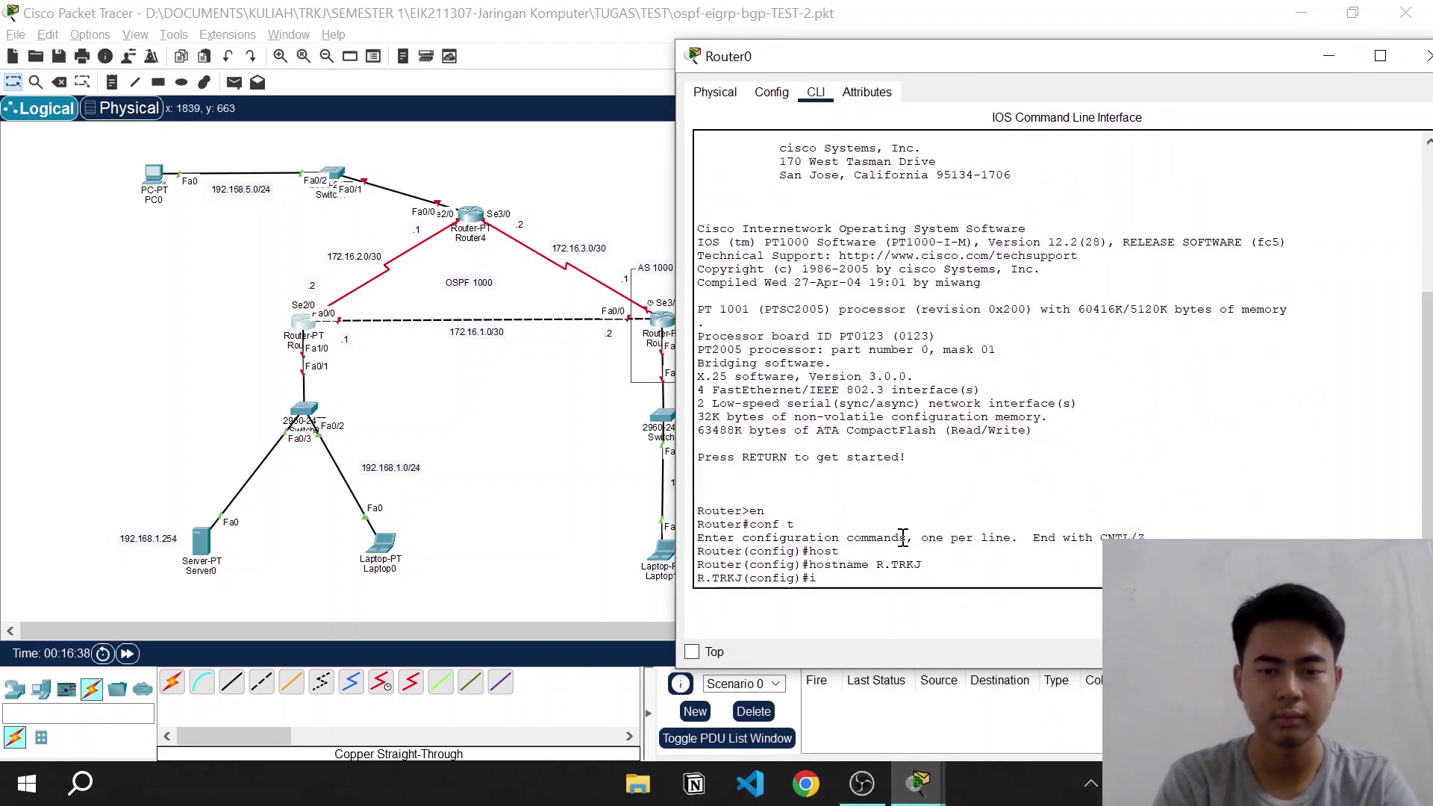
type("nt")
key("Tab")
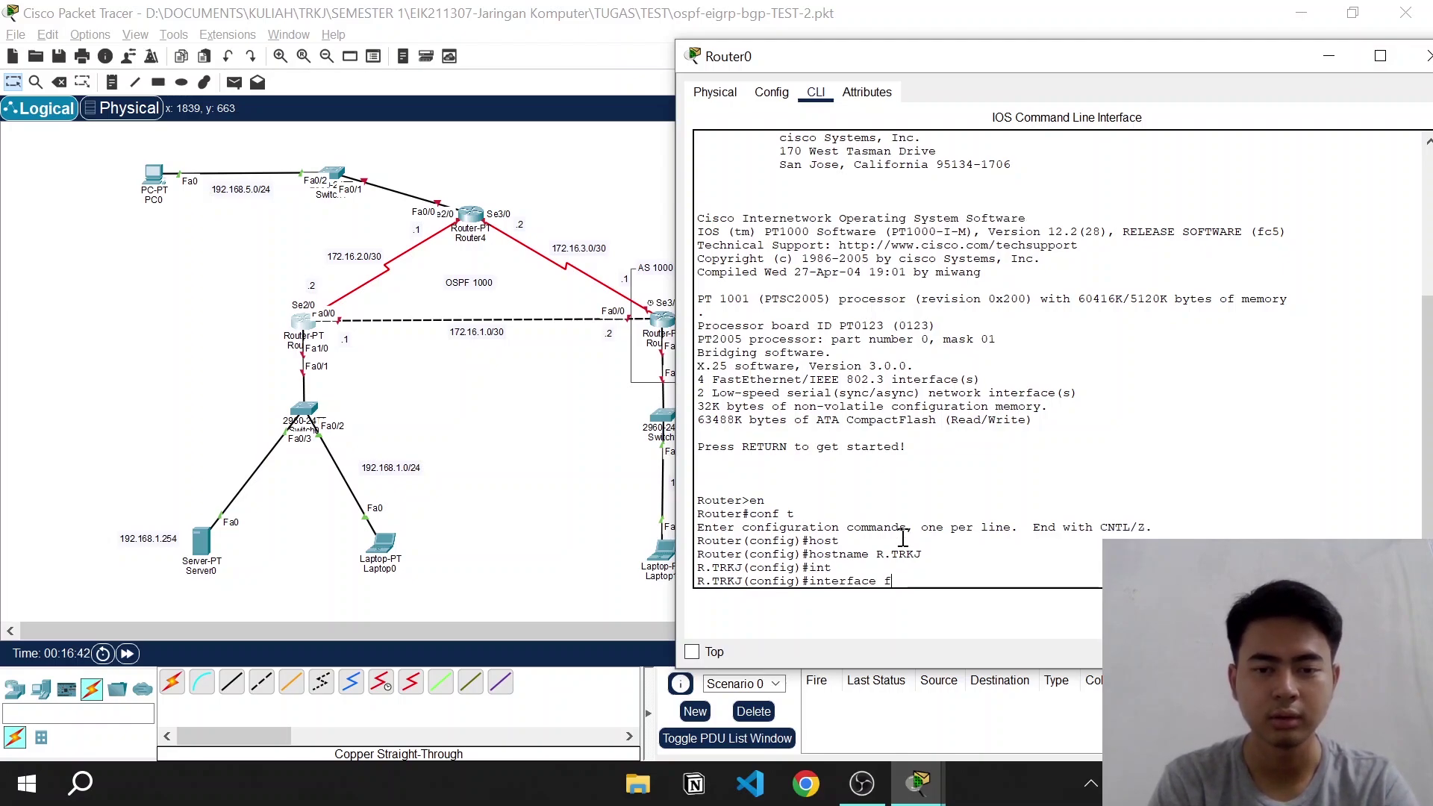
type("fa")
key("Tab")
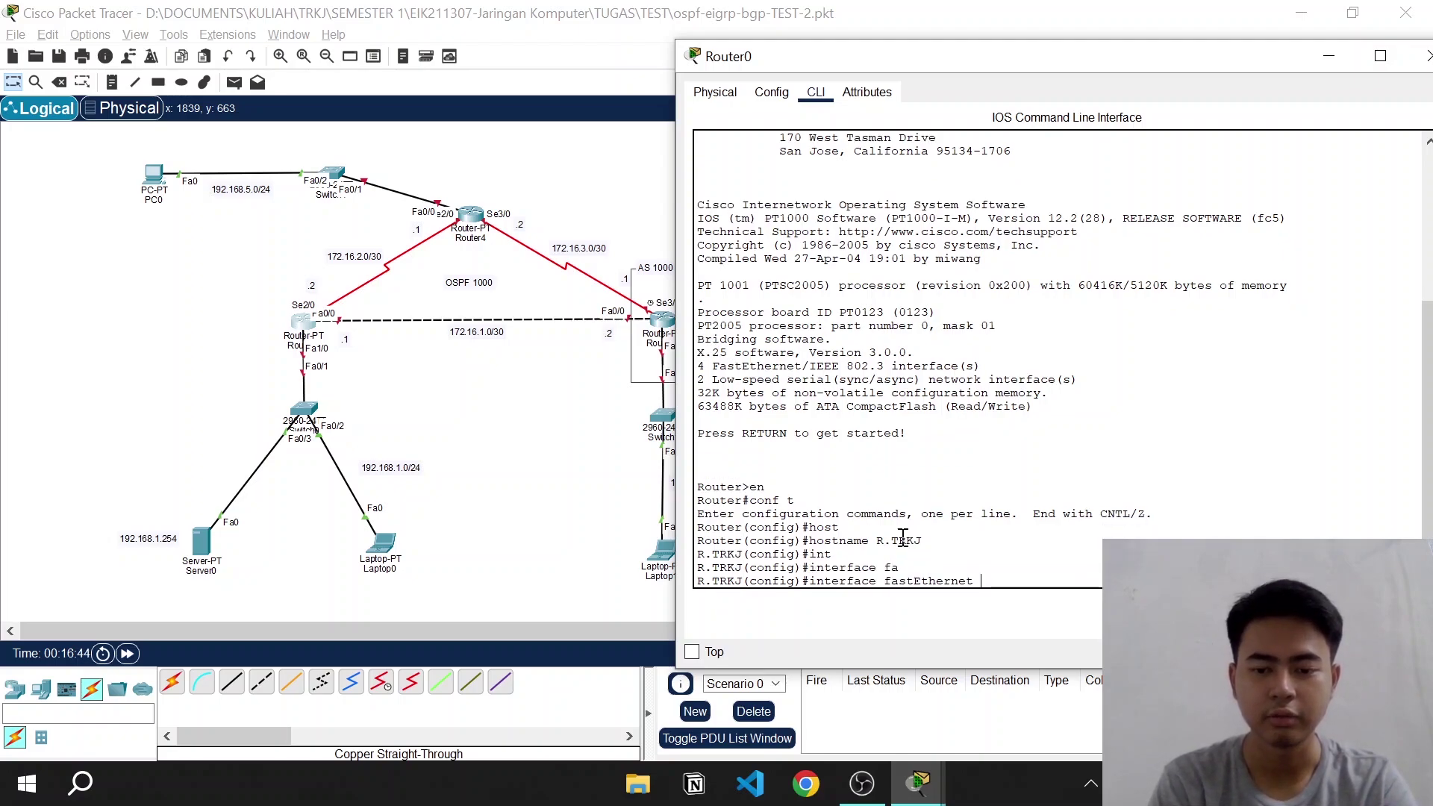
type("0/0")
key("Return")
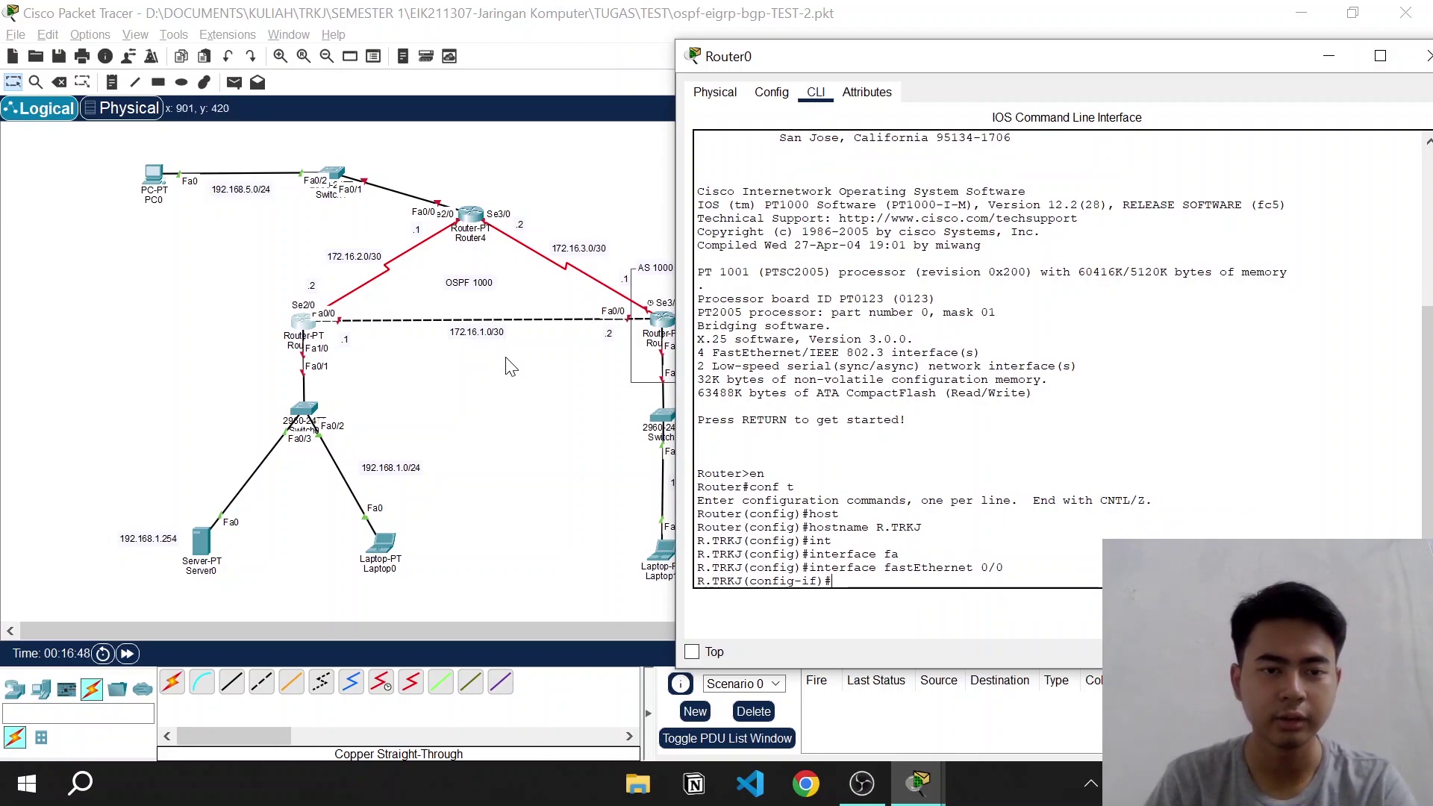
Assign IP address 172.16.1.1 with mask 255.255.255.252 to FastEthernet 0/0 and exit the interface configuration
type("i")
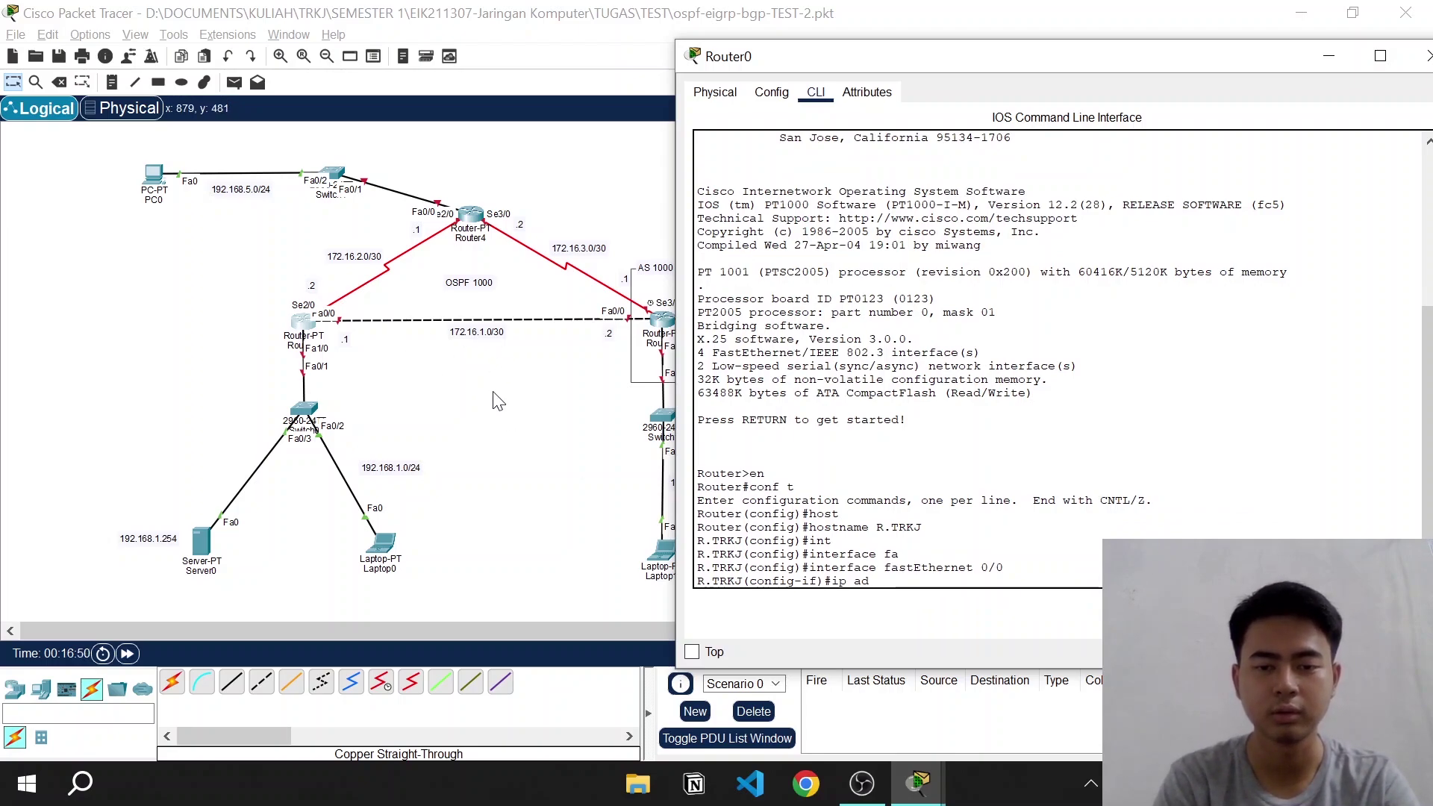
type("p ad")
key("Tab")
type("172")
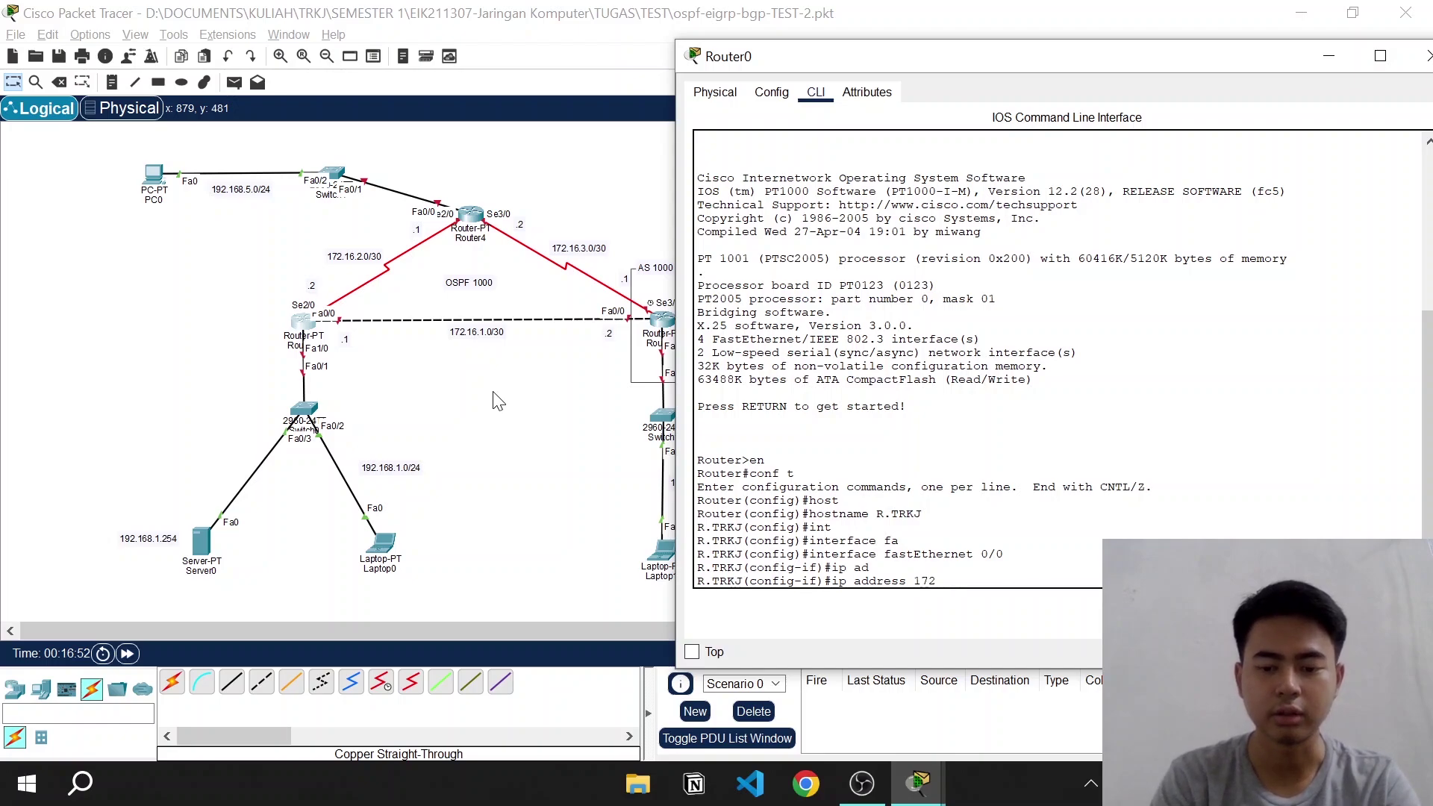
type(".16.1")
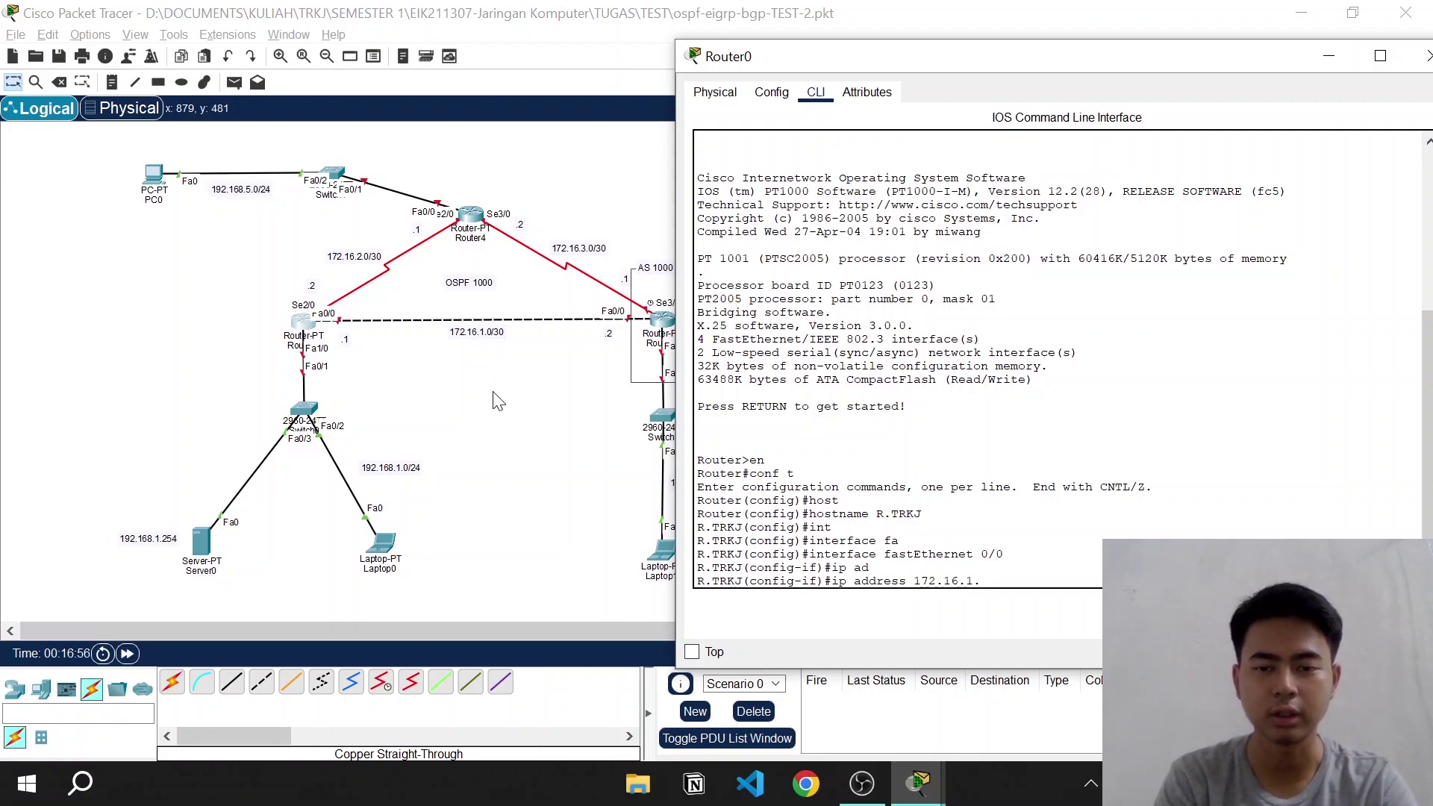
type(".1 255.255.255.25")
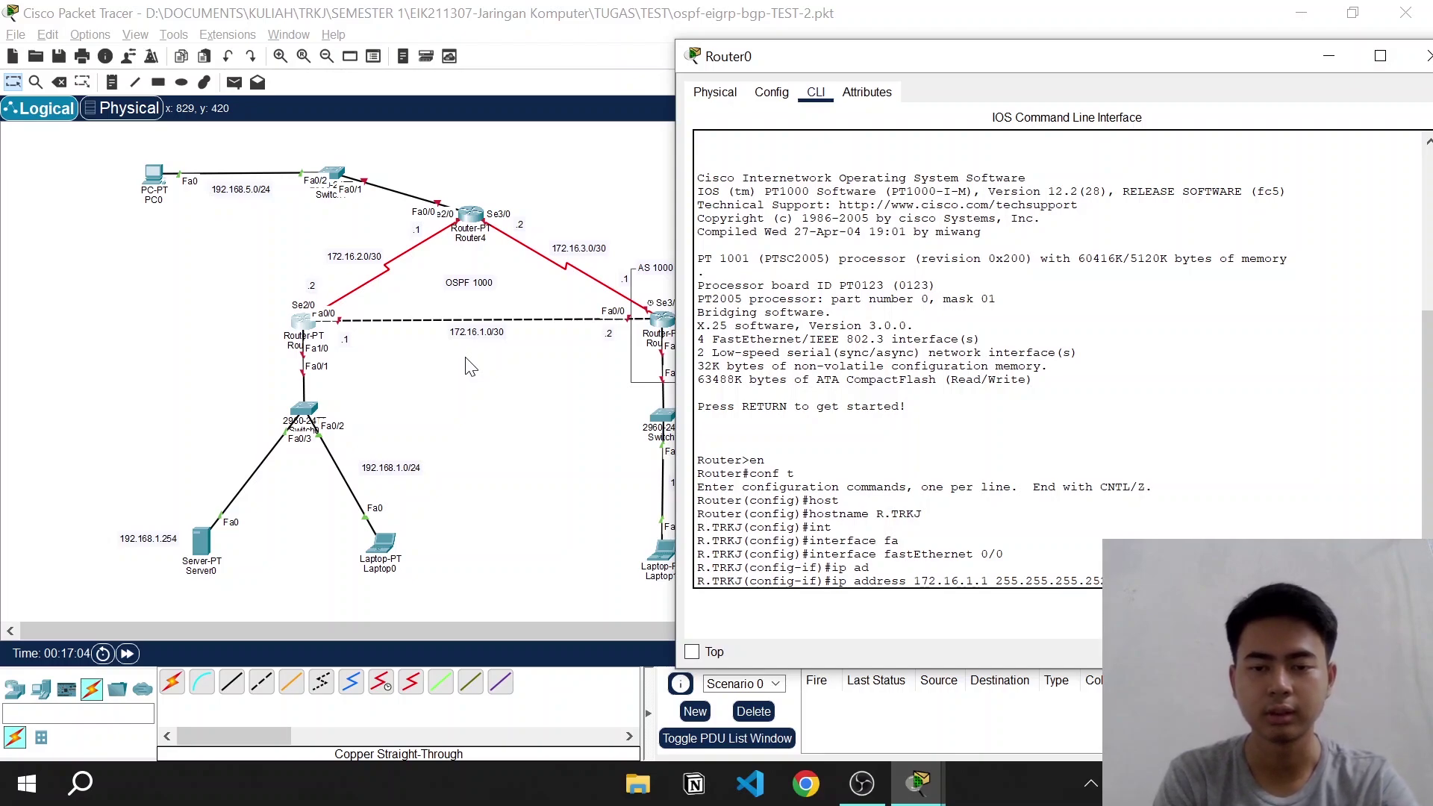
key("Return")
type("ex")
key("Return")
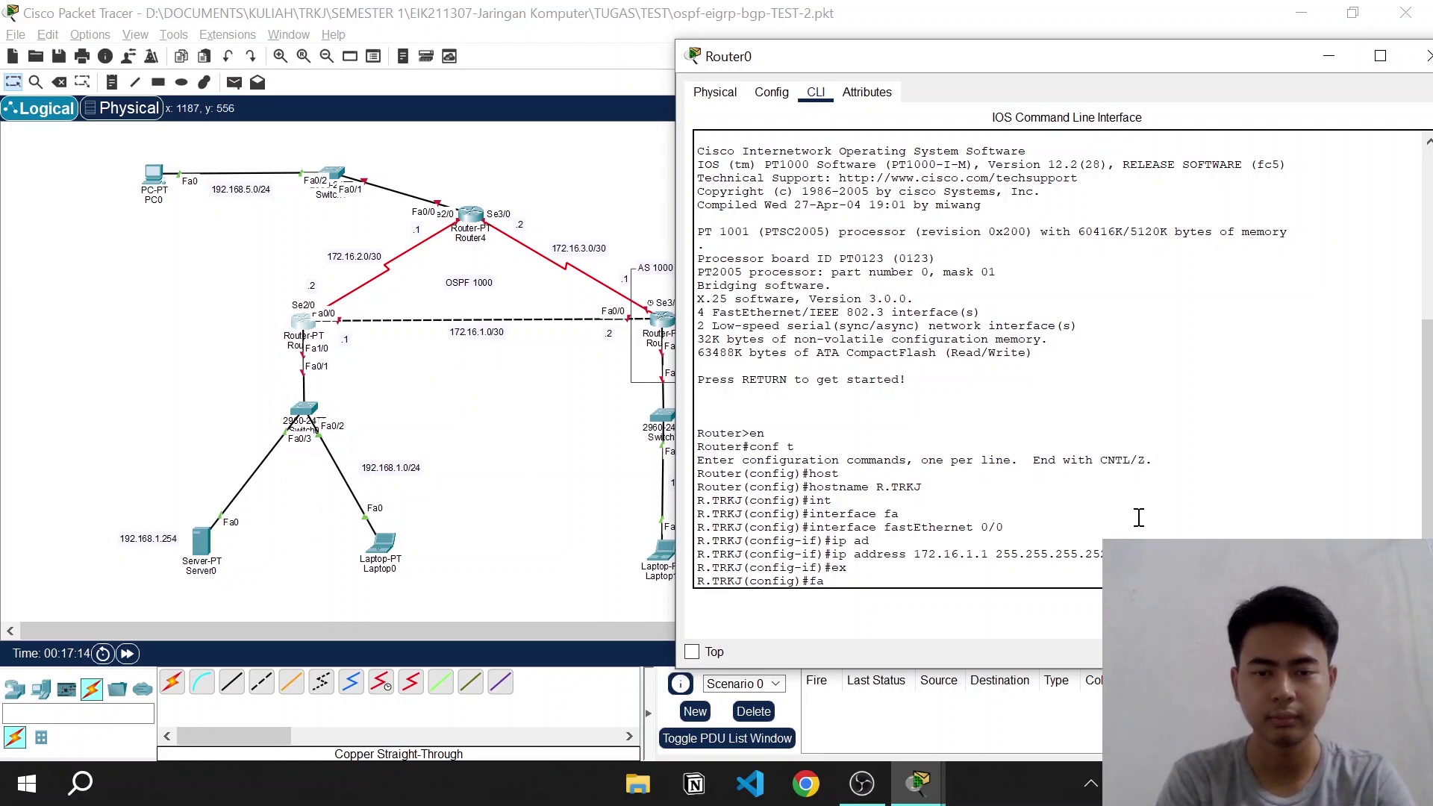
Enter configuration of interface FastEthernet 1/0 and enable it with no shutdown
key("BackSpace")
key("BackSpace")
type("inte")
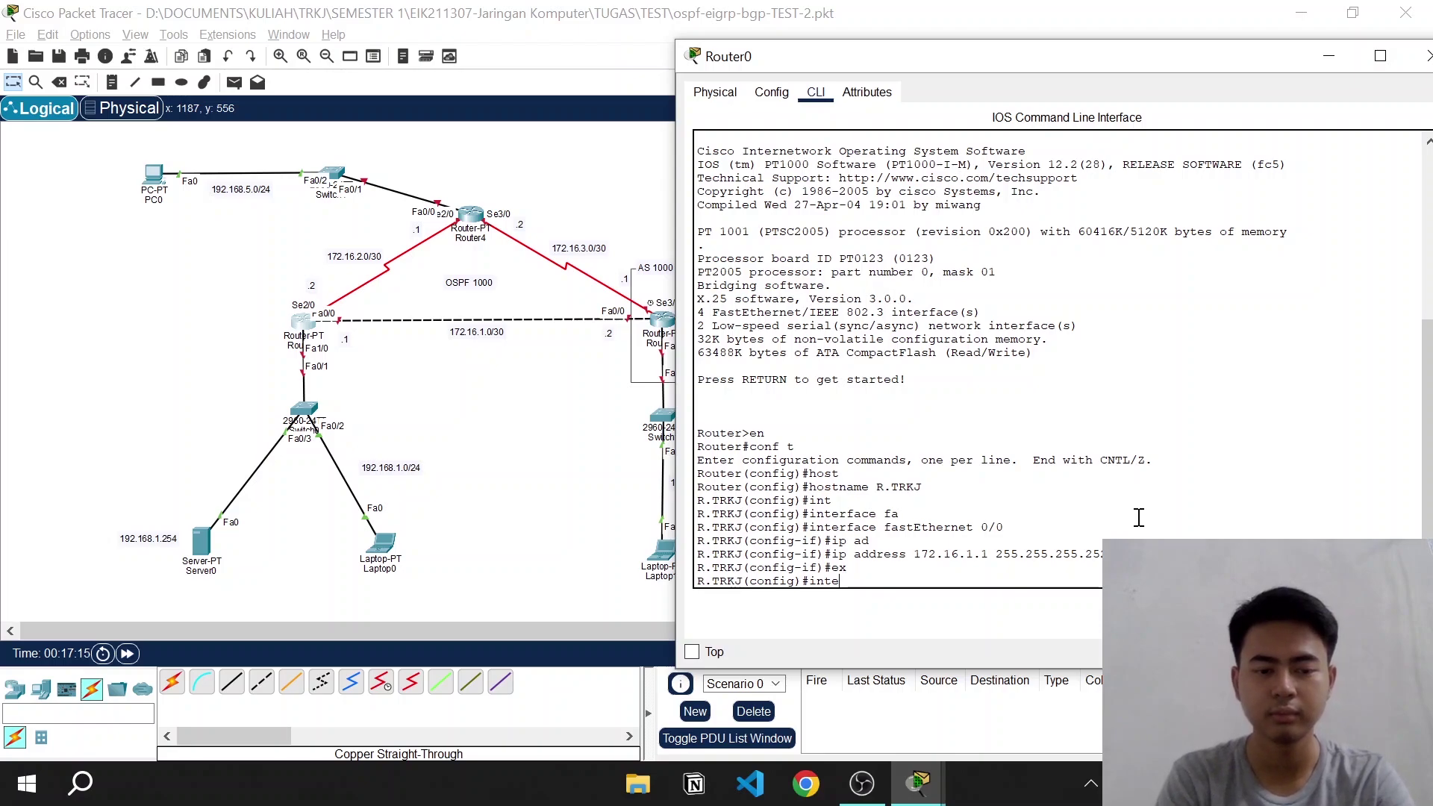
key("Tab")
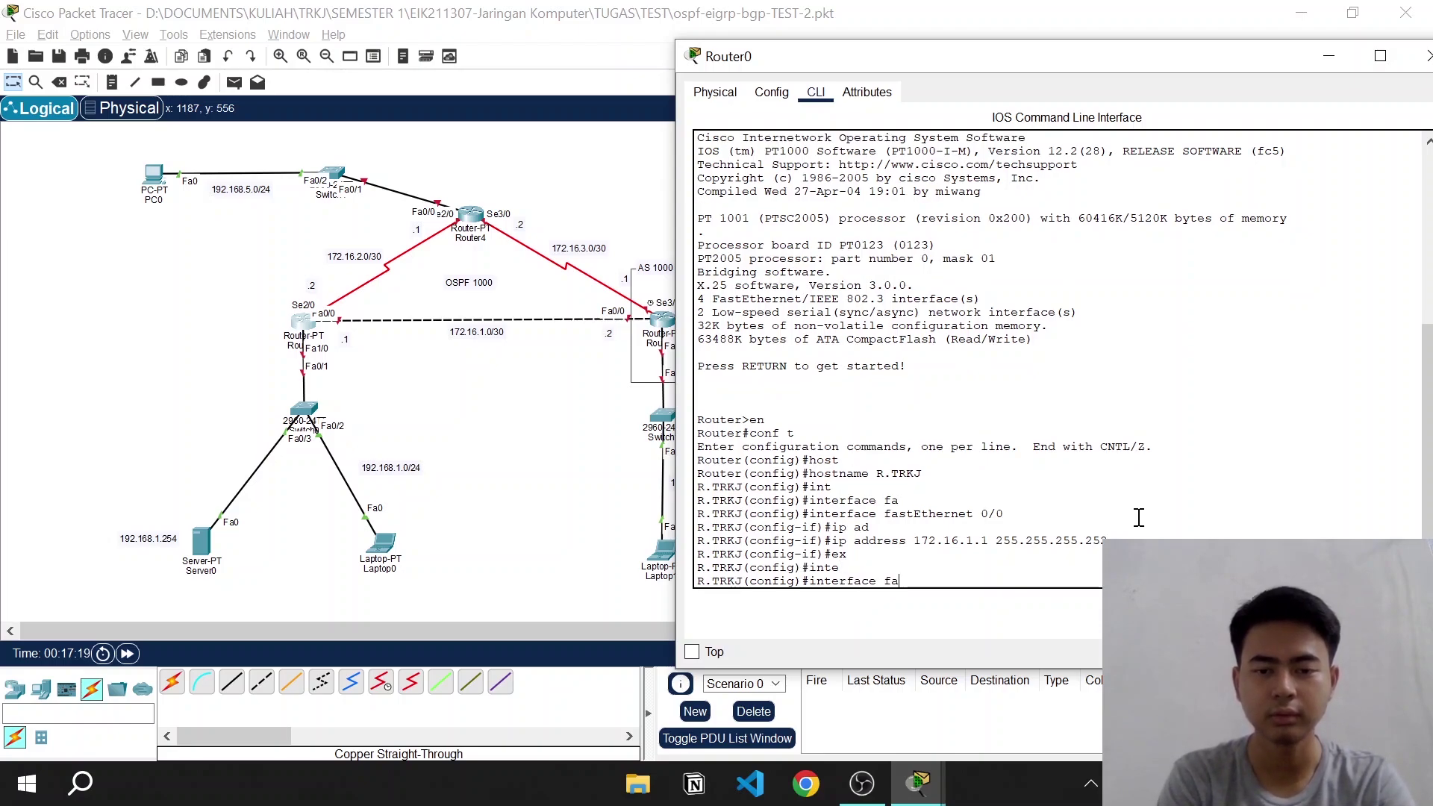
type("fa")
key("Tab")
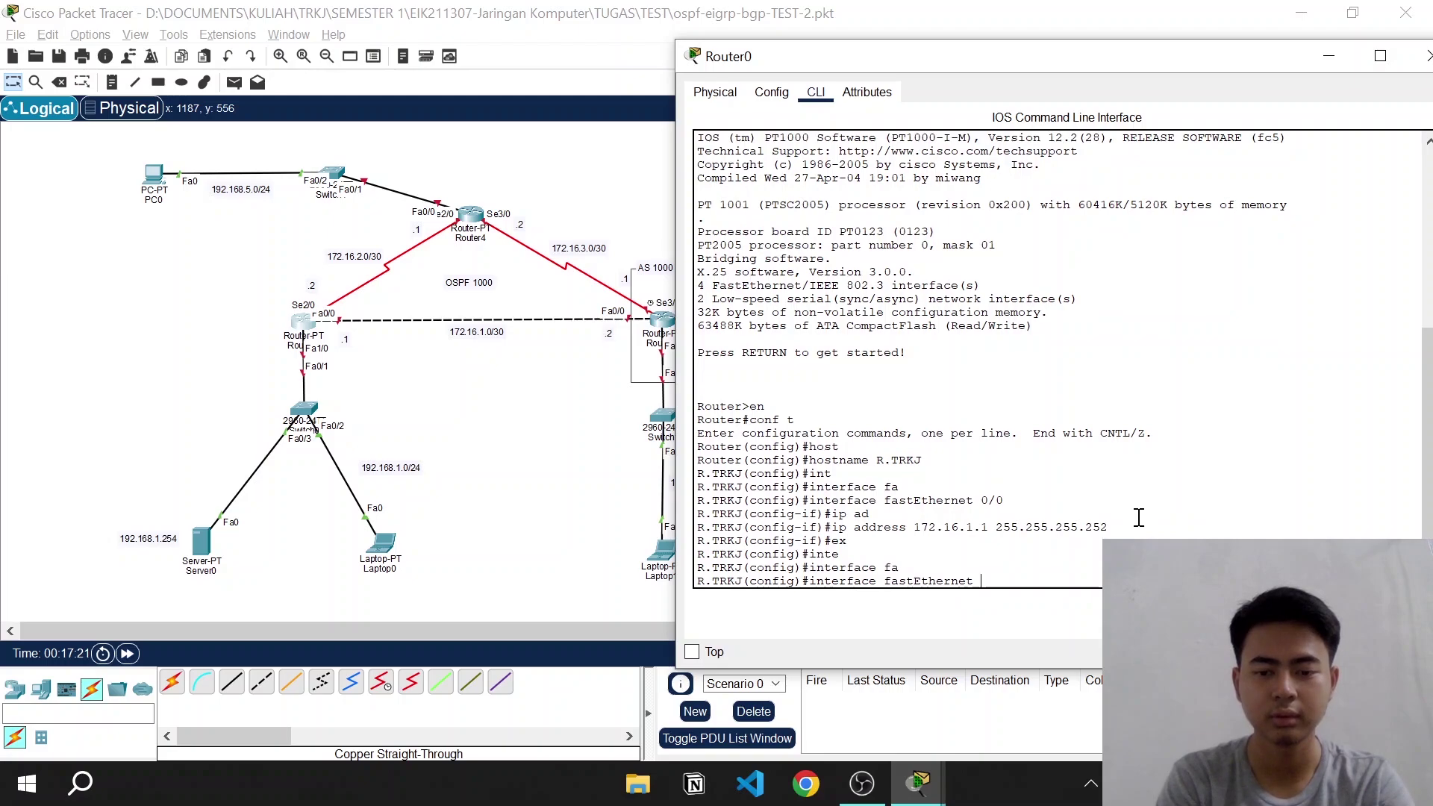
type("1/0")
key("Return")
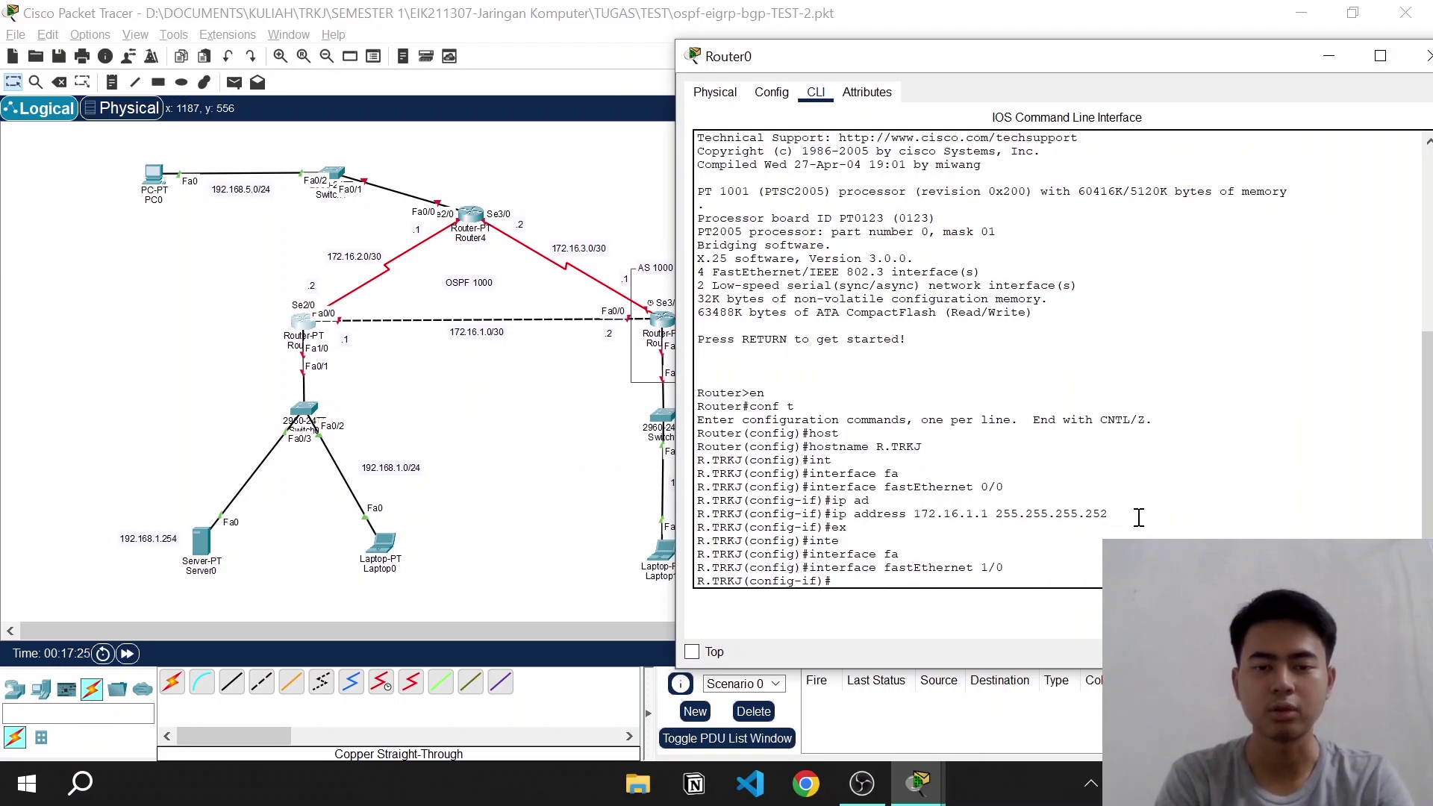
type("no sh")
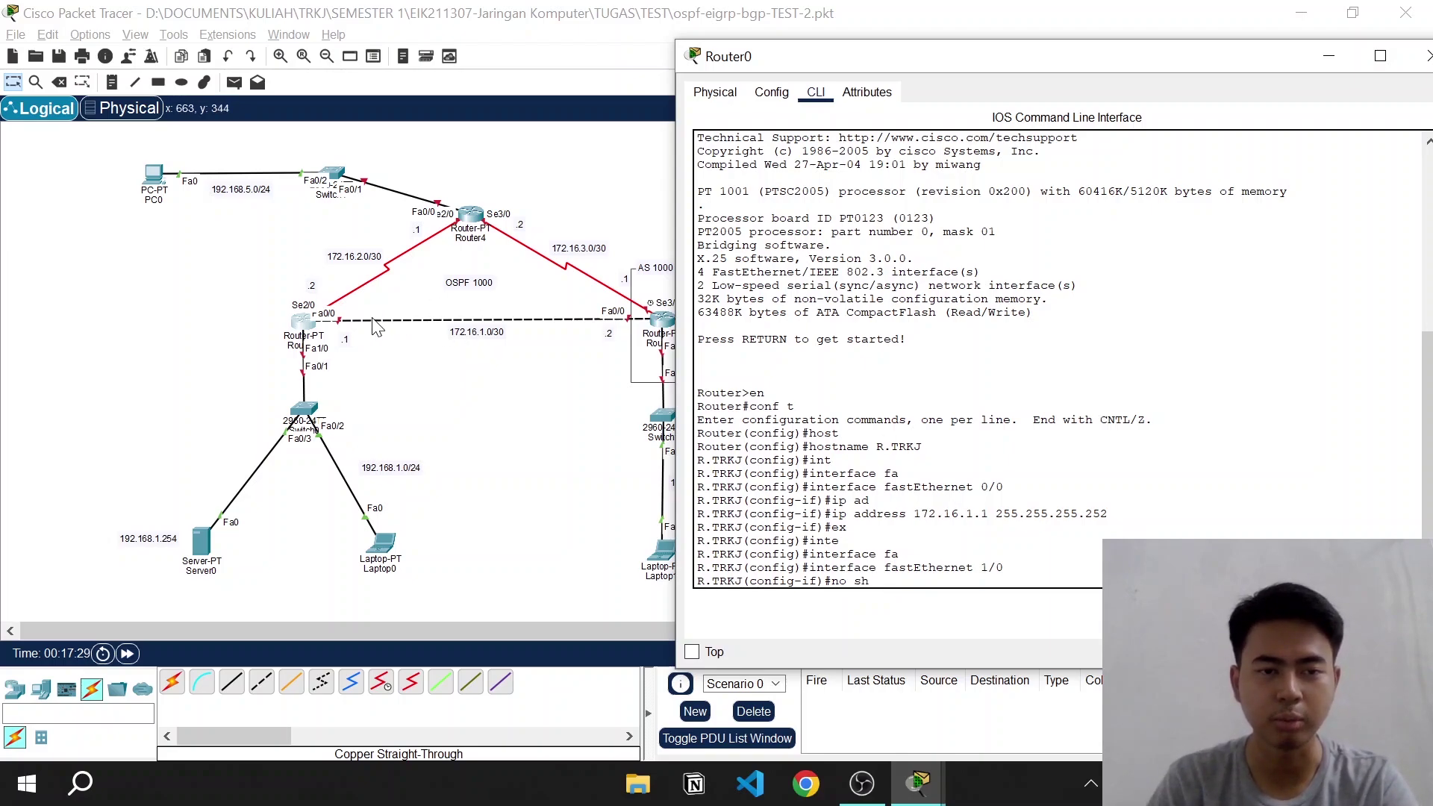
key("Return")
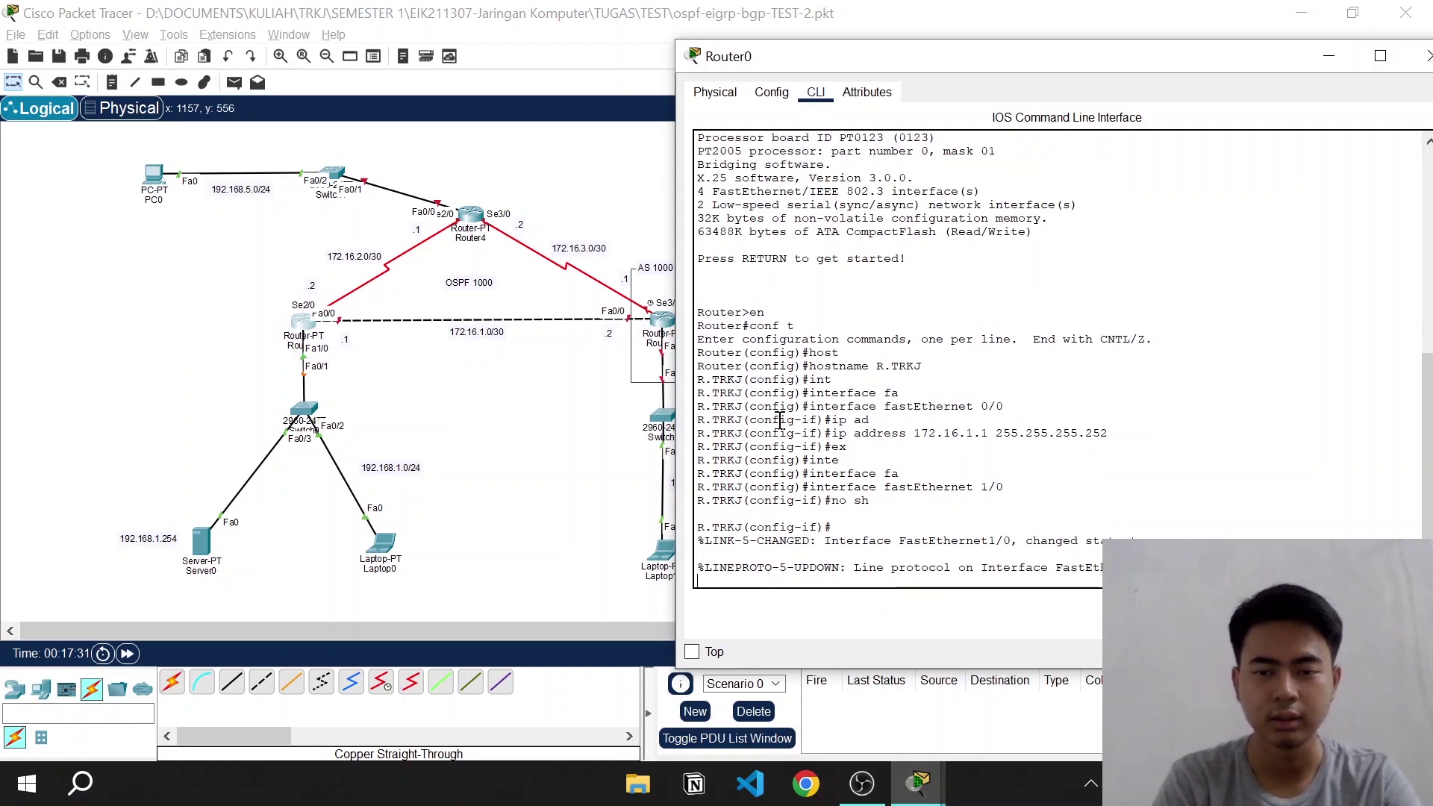
key("Return")
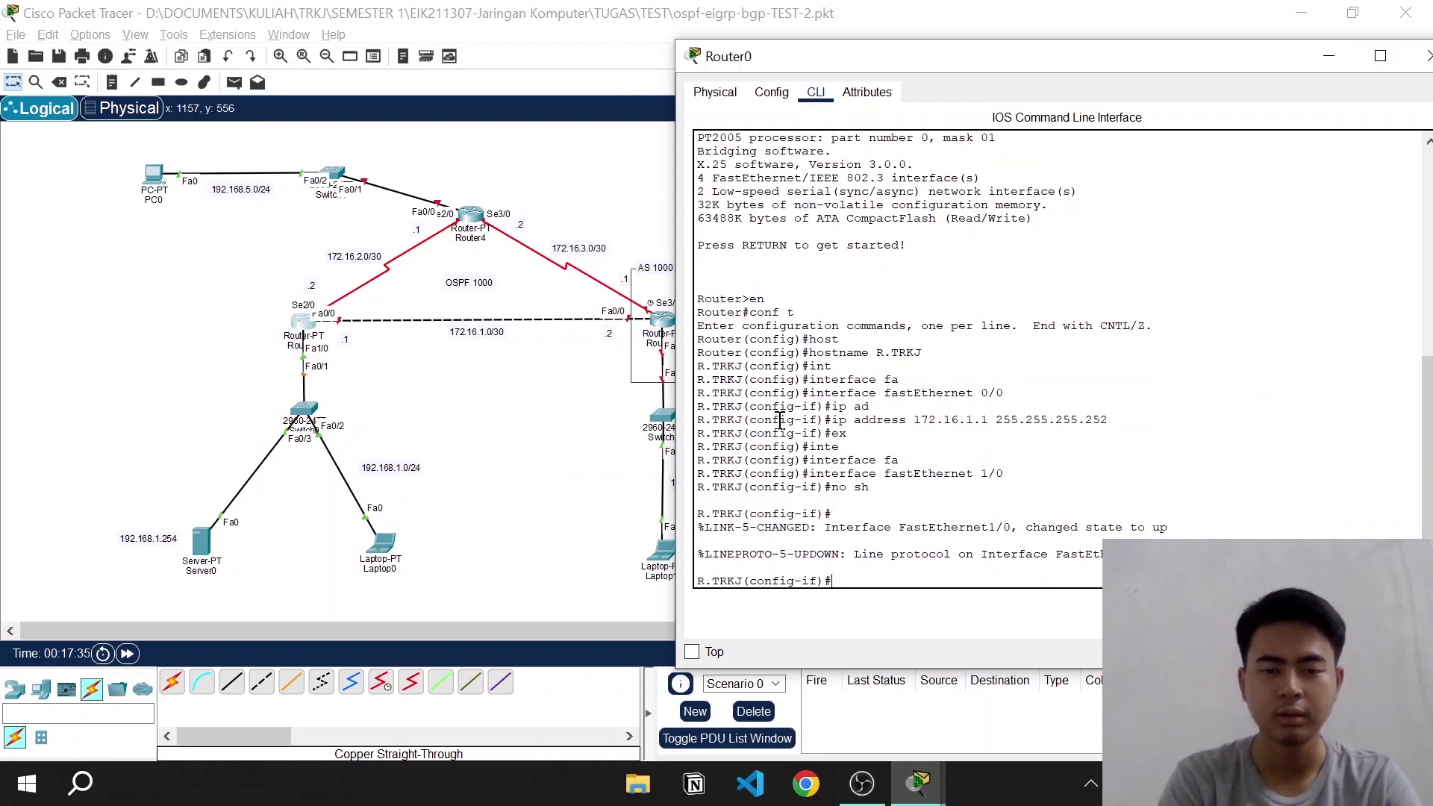
Assign IP address 192.168.1.1 with mask 255.255.255.0 to FastEthernet 1/0 and exit the interface configuration
type("ip ad")
key("Tab")
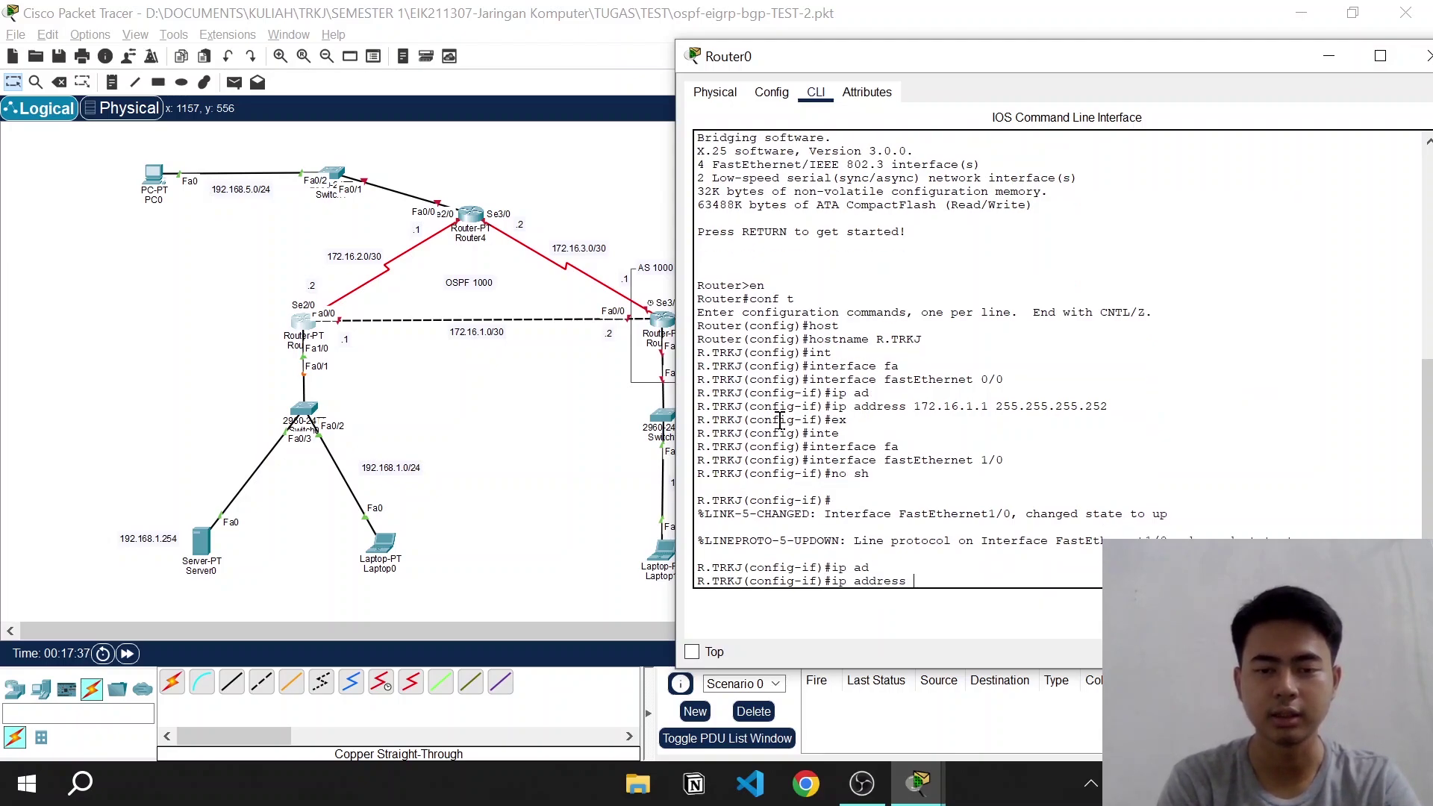
type("192.168.1.1")
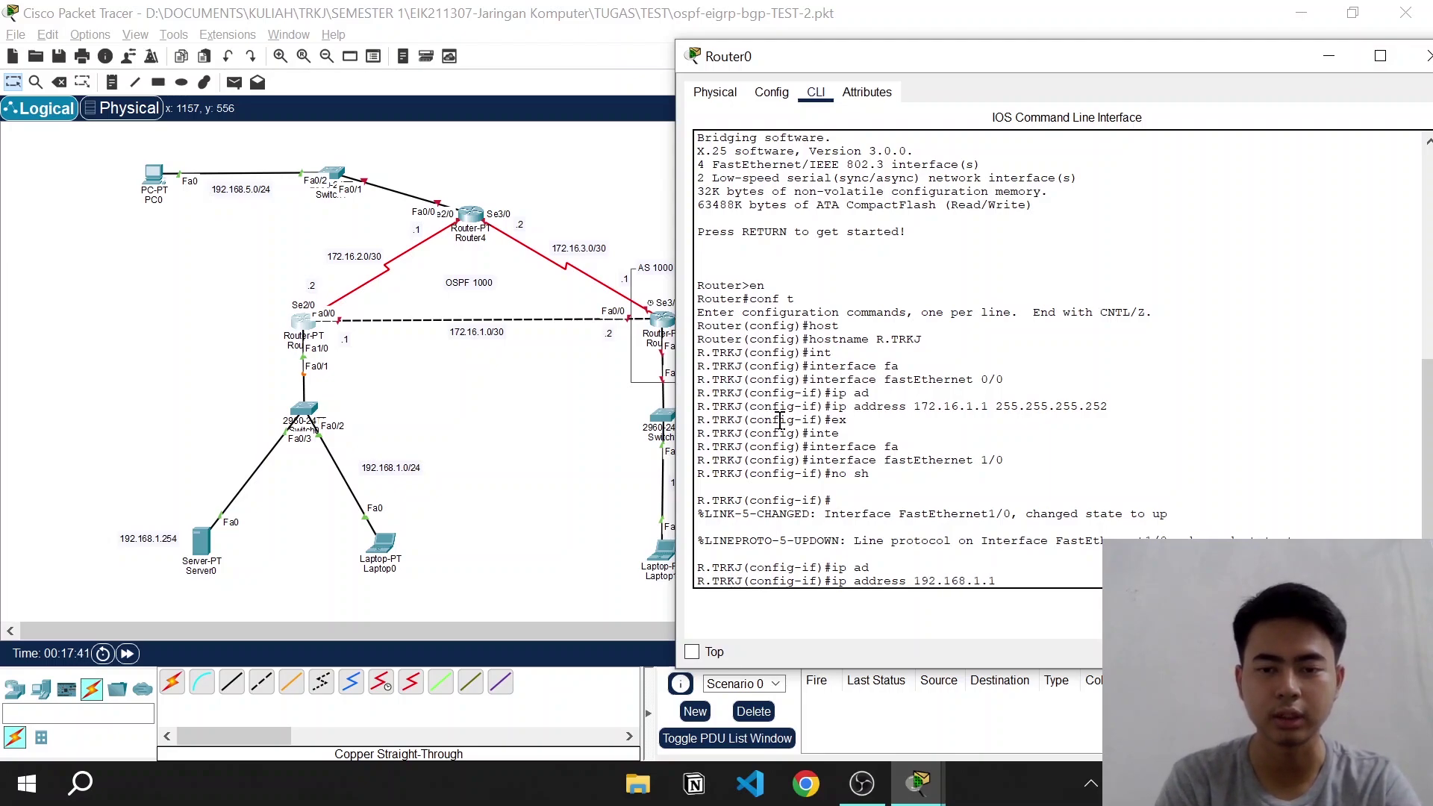
type(" 255.255.255.0")
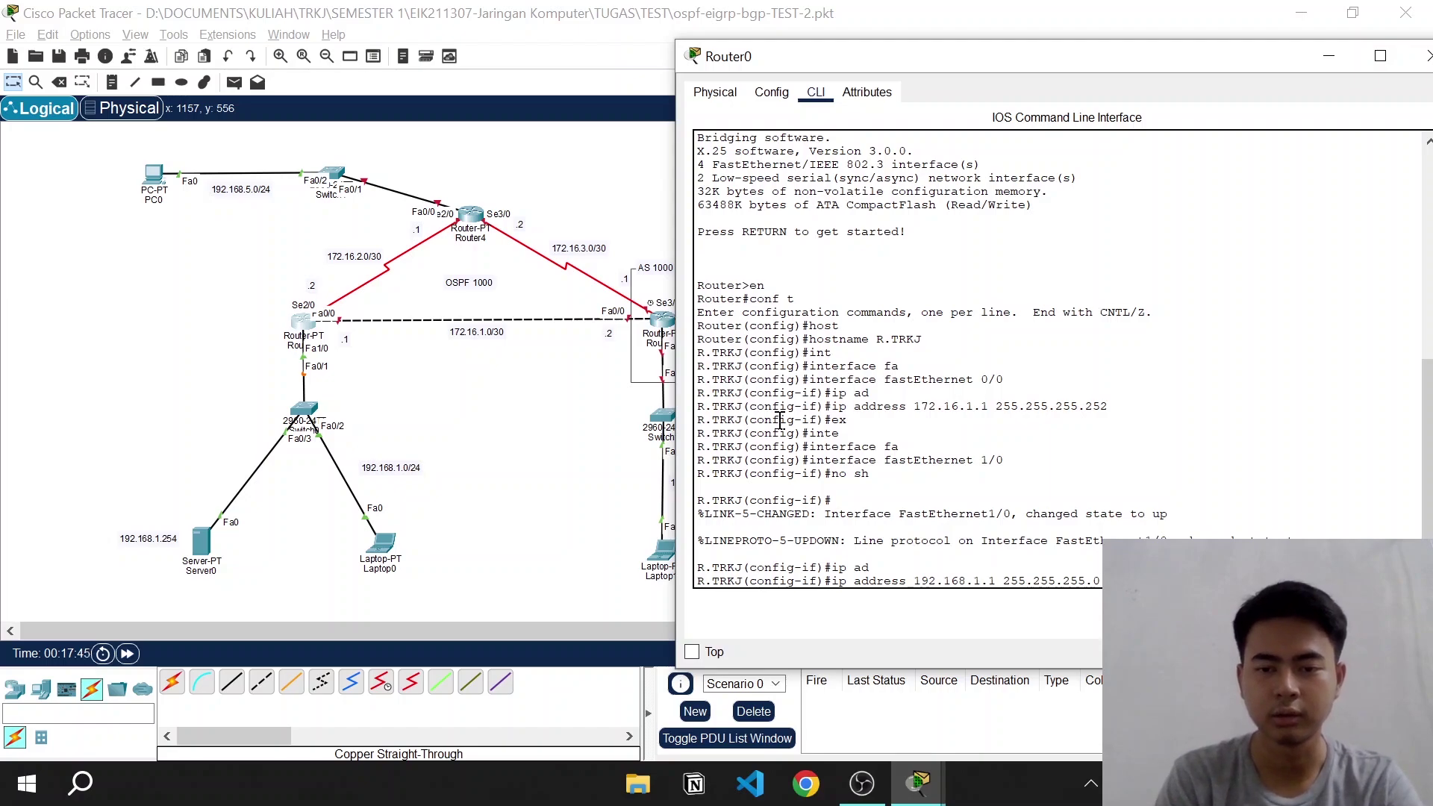
key("Return")
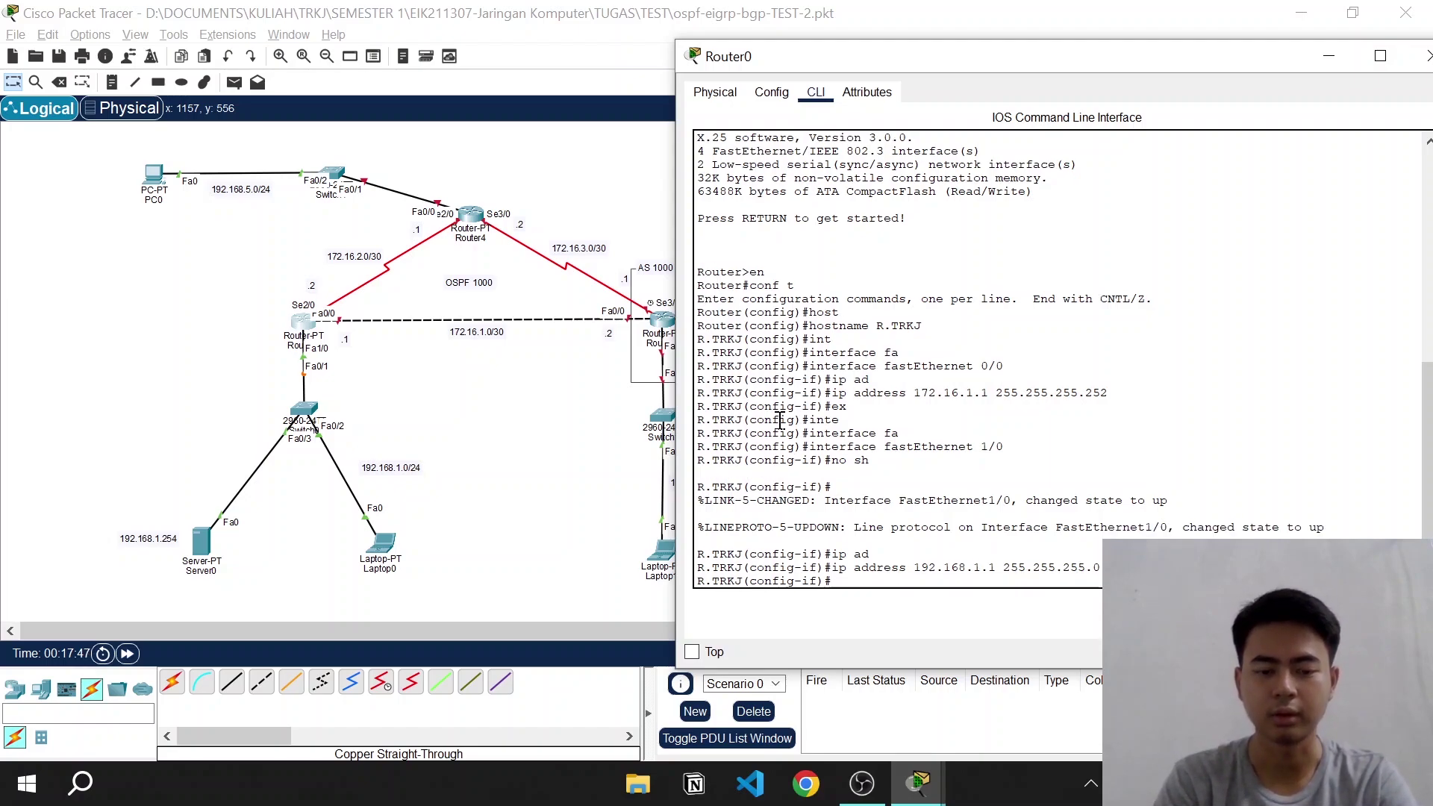
type("ex")
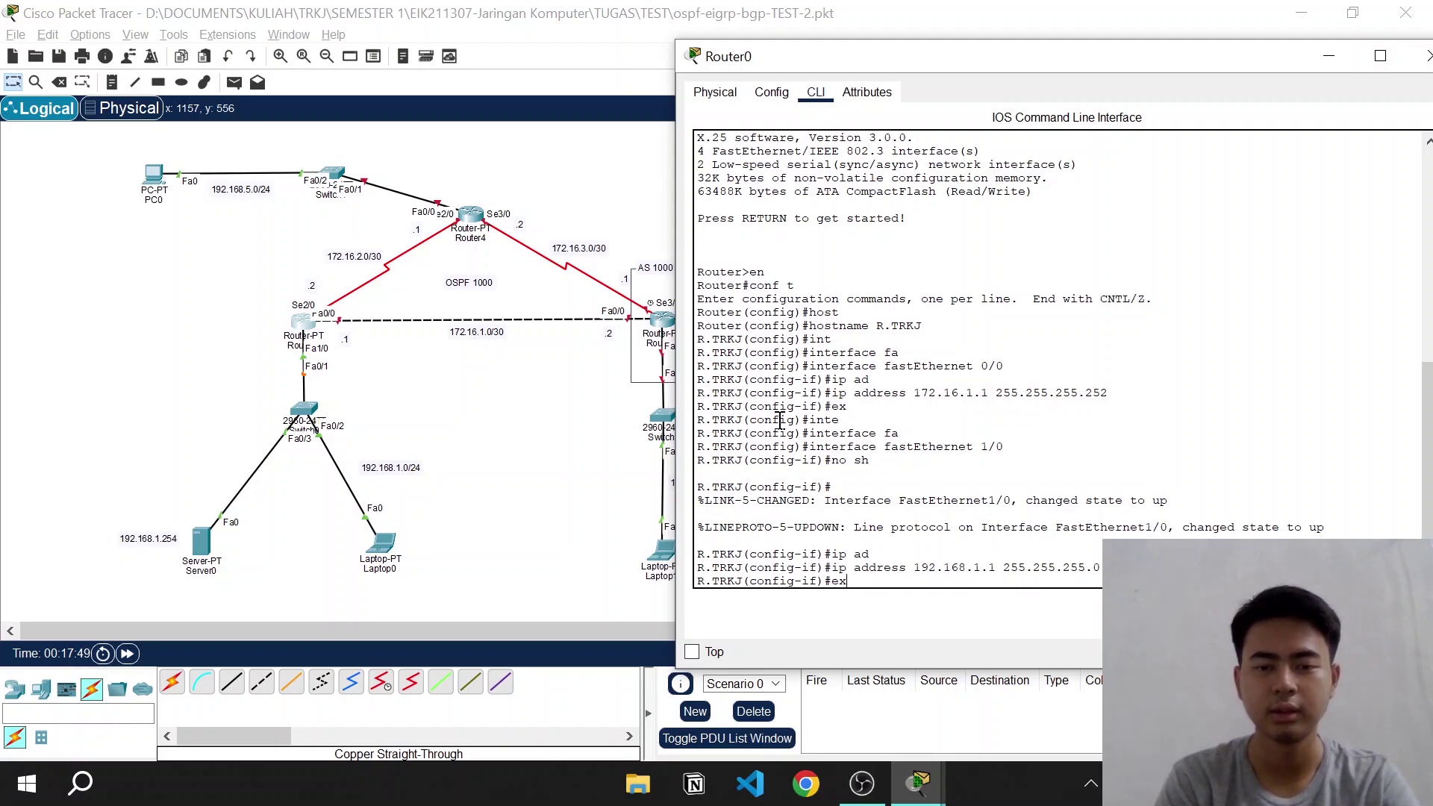
key("Return")
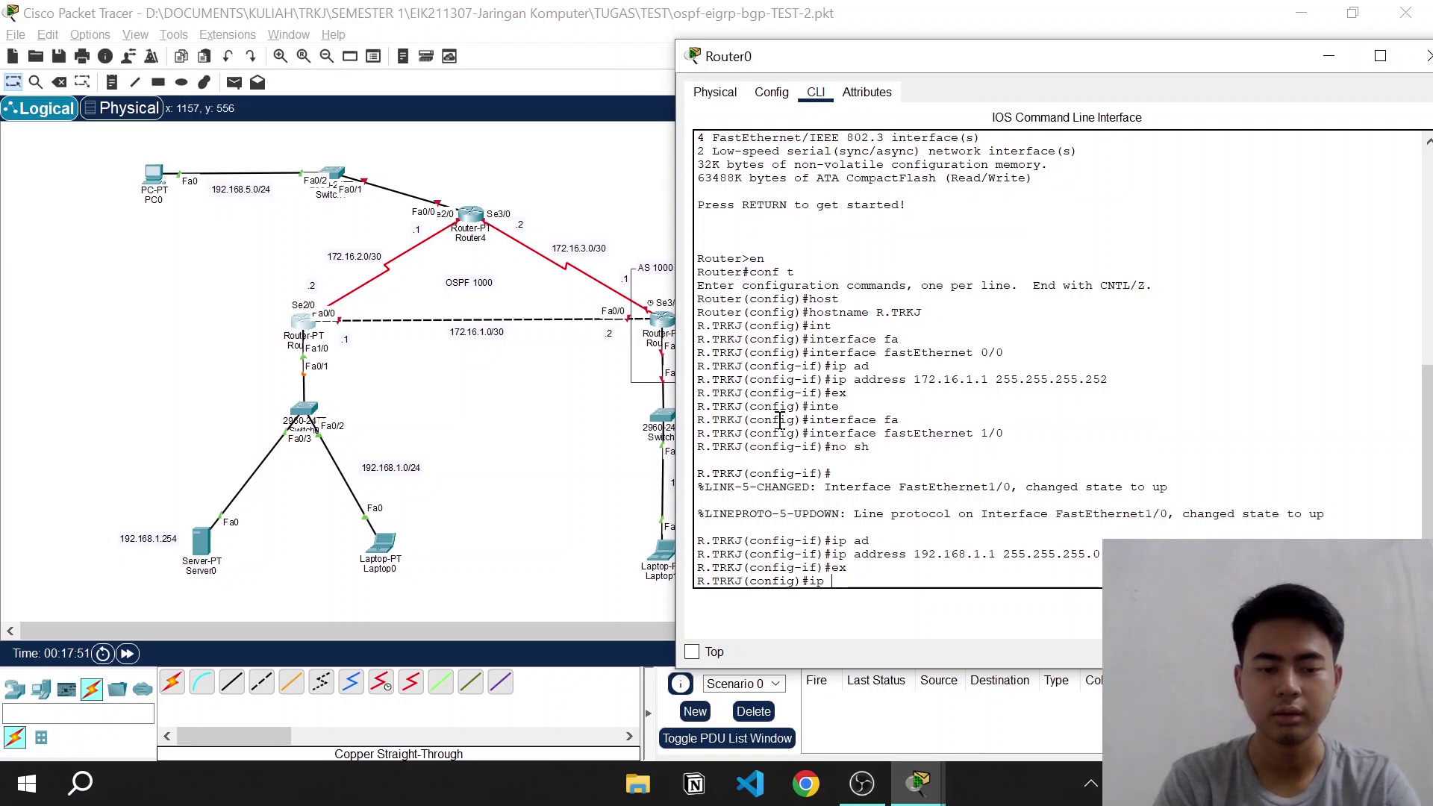
Enable interface FastEthernet 0/0 on the router with no shutdown and exit the interface configuration
type("inte")
key("Tab")
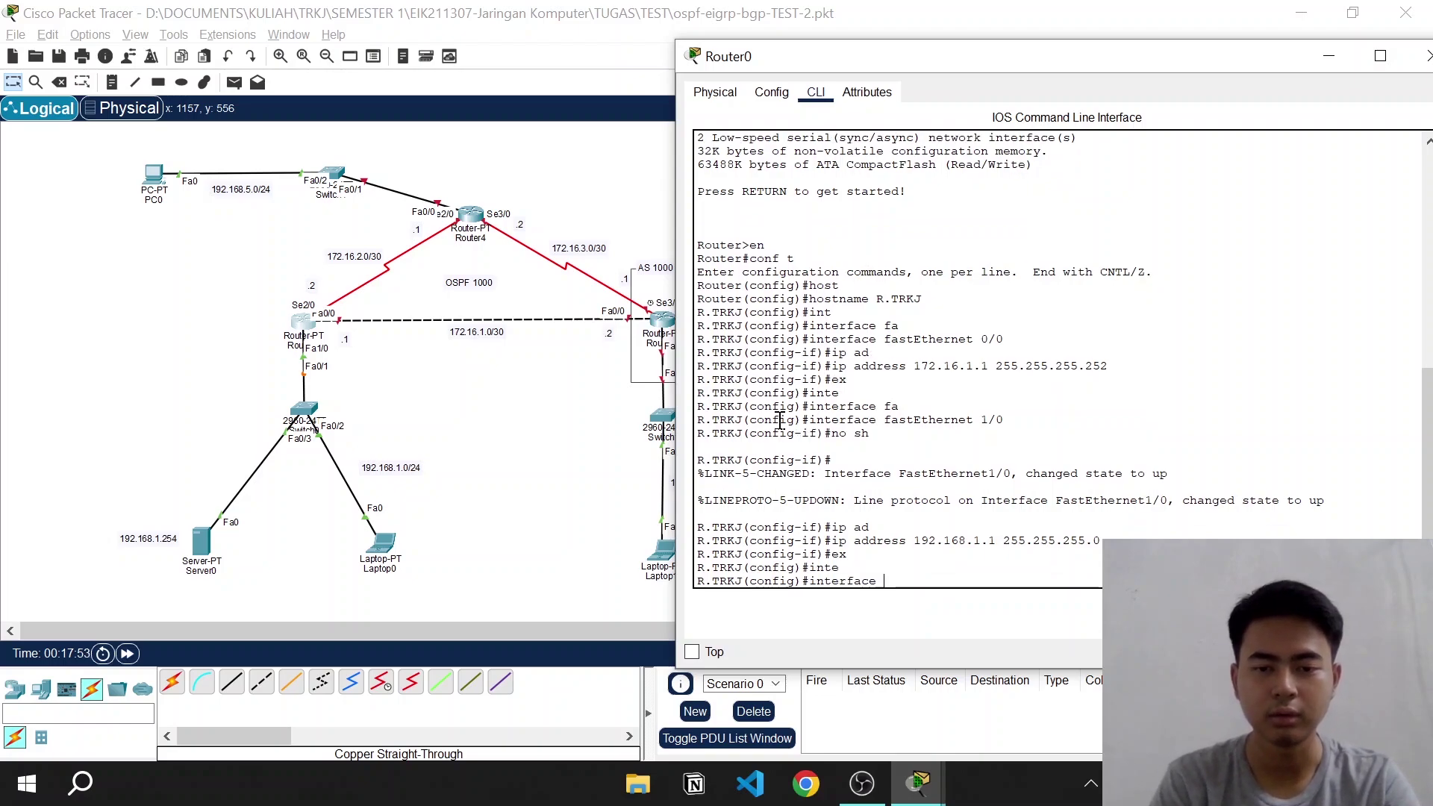
type("fa")
key("Tab")
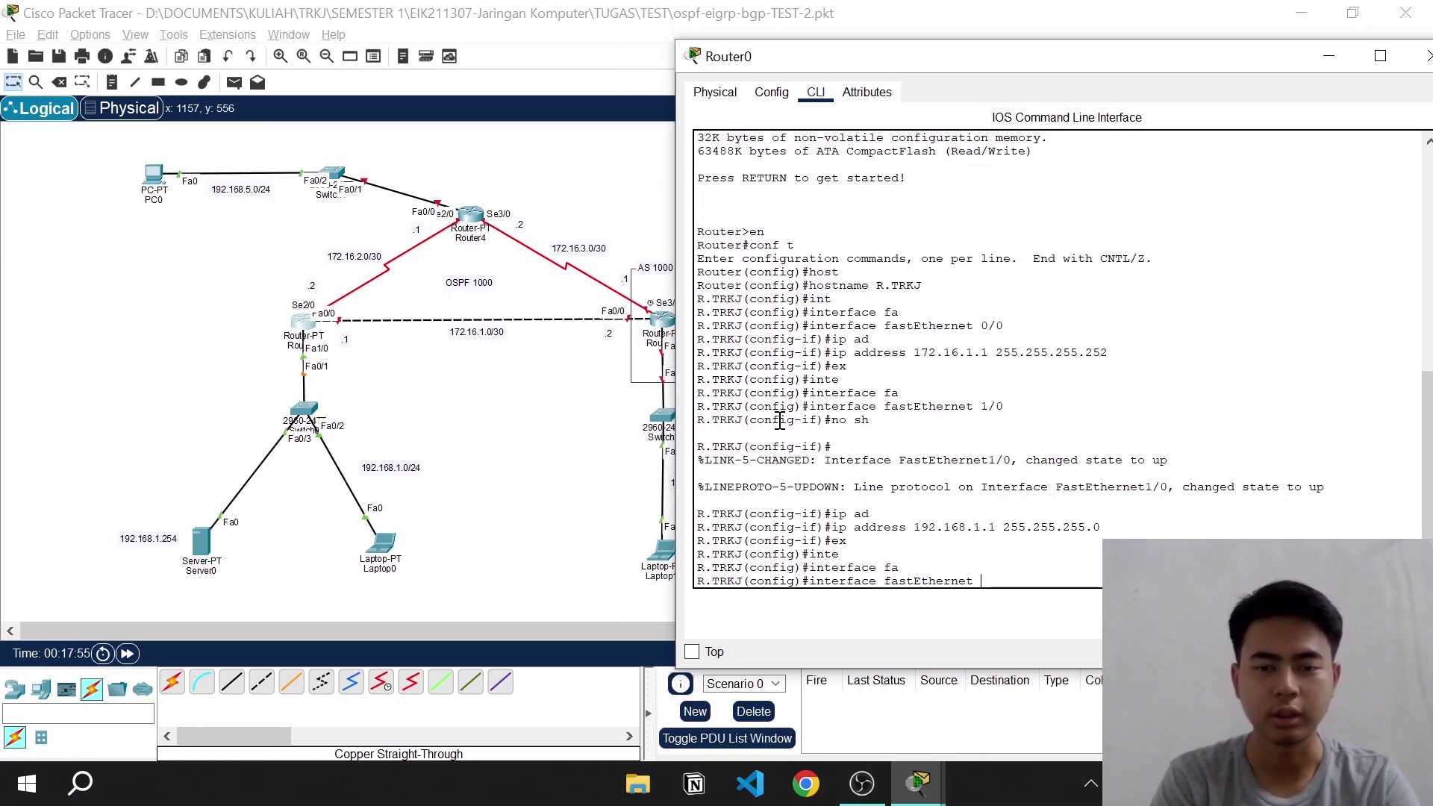
type("0/0")
key("Return")
type("no")
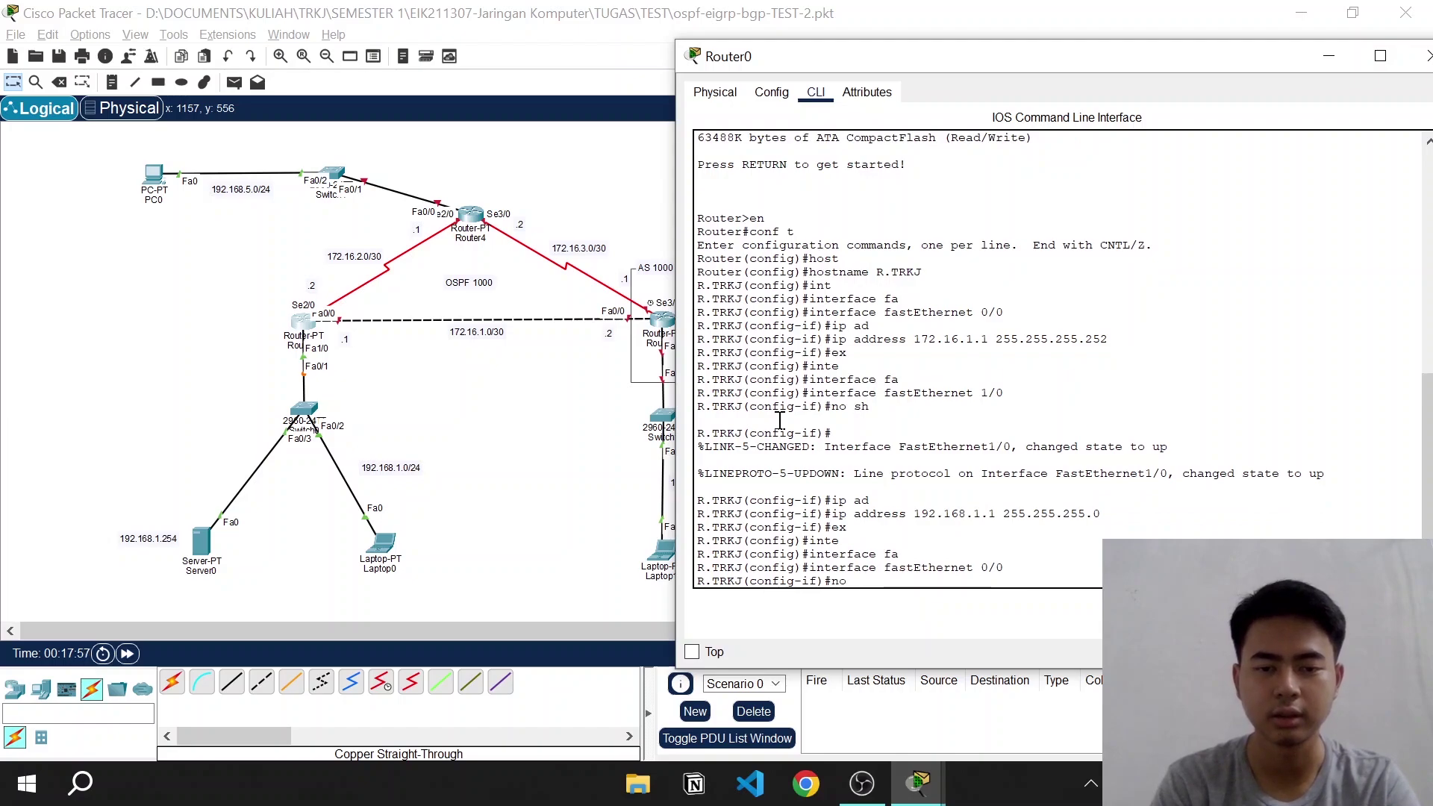
type(" sh")
key("Return")
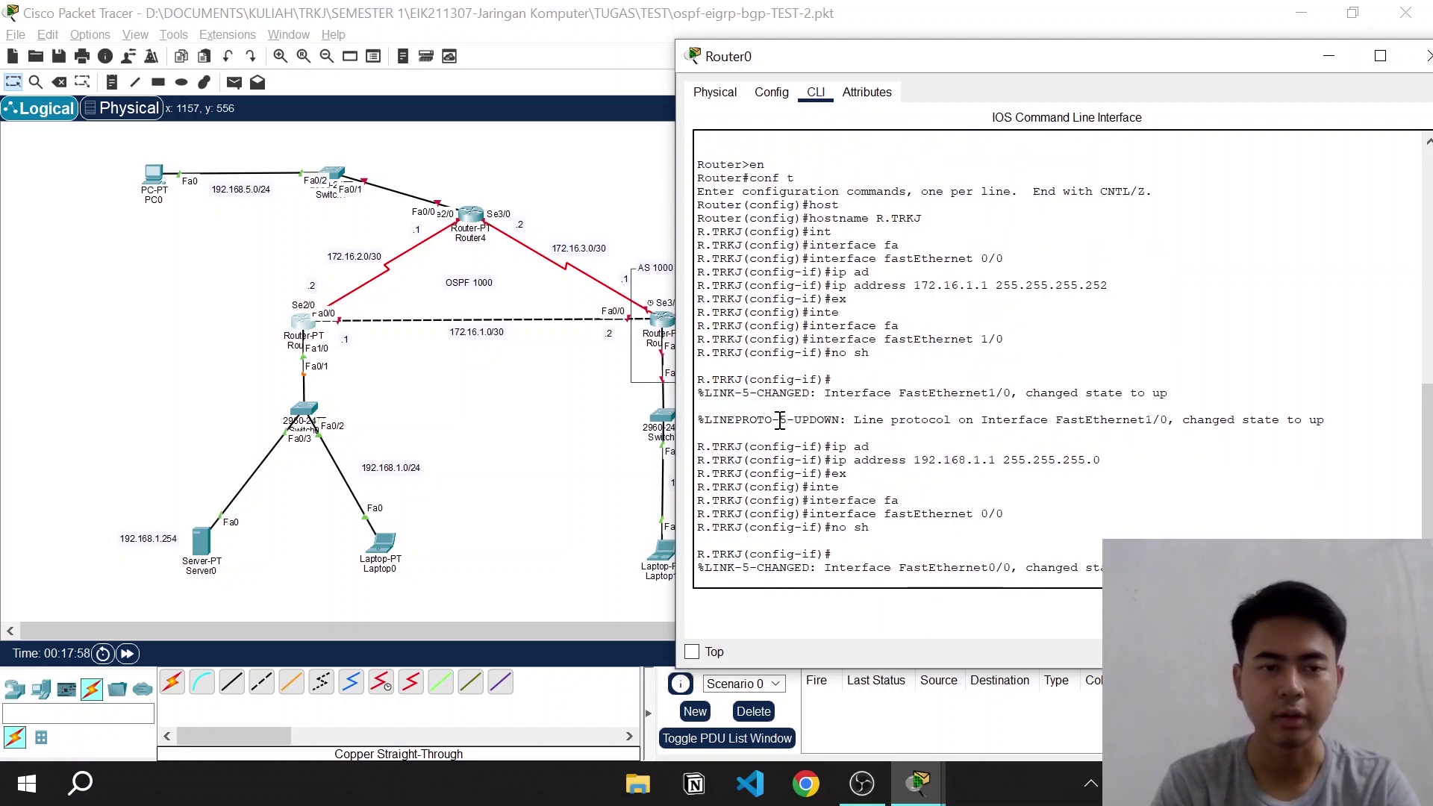
key("Return")
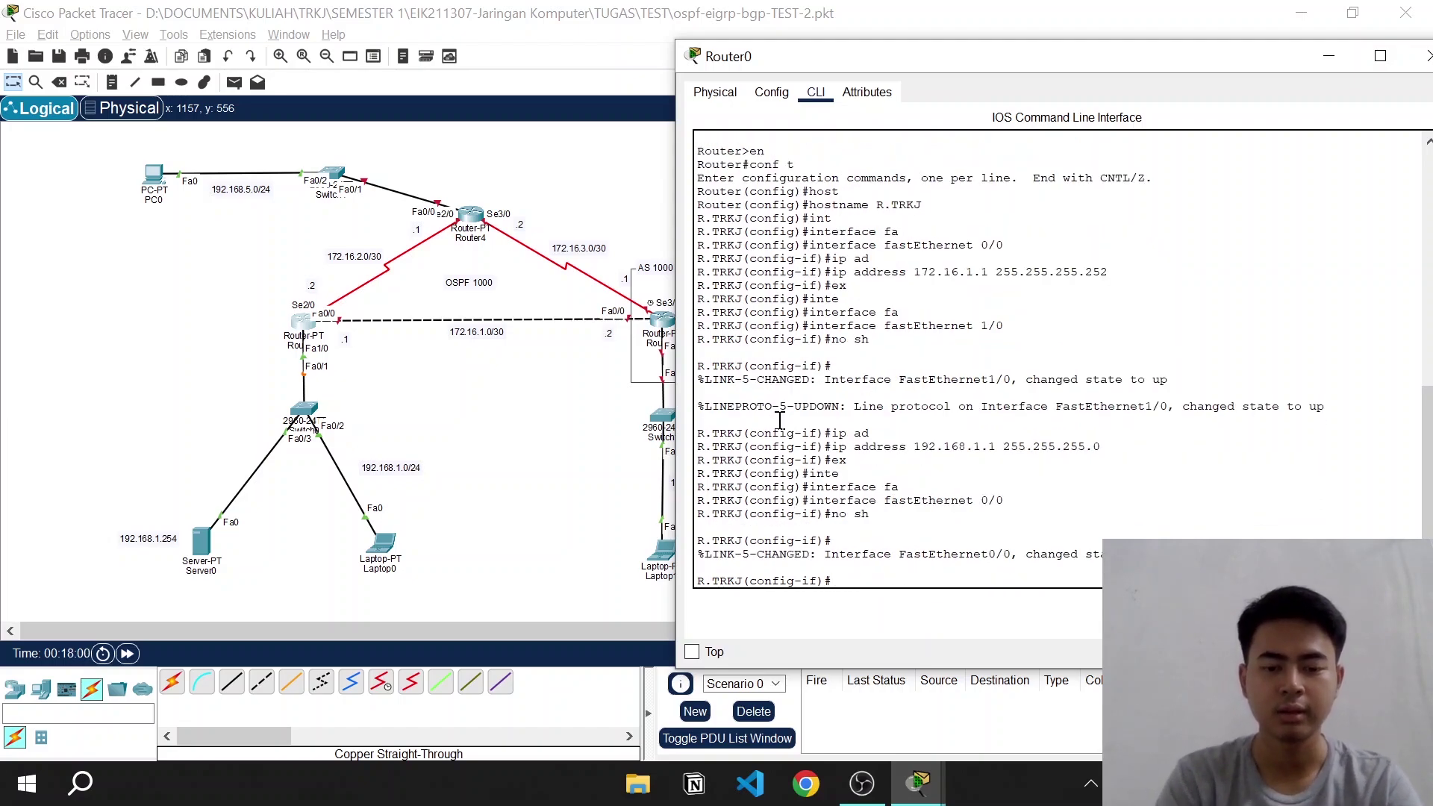
type("ex")
key("Return")
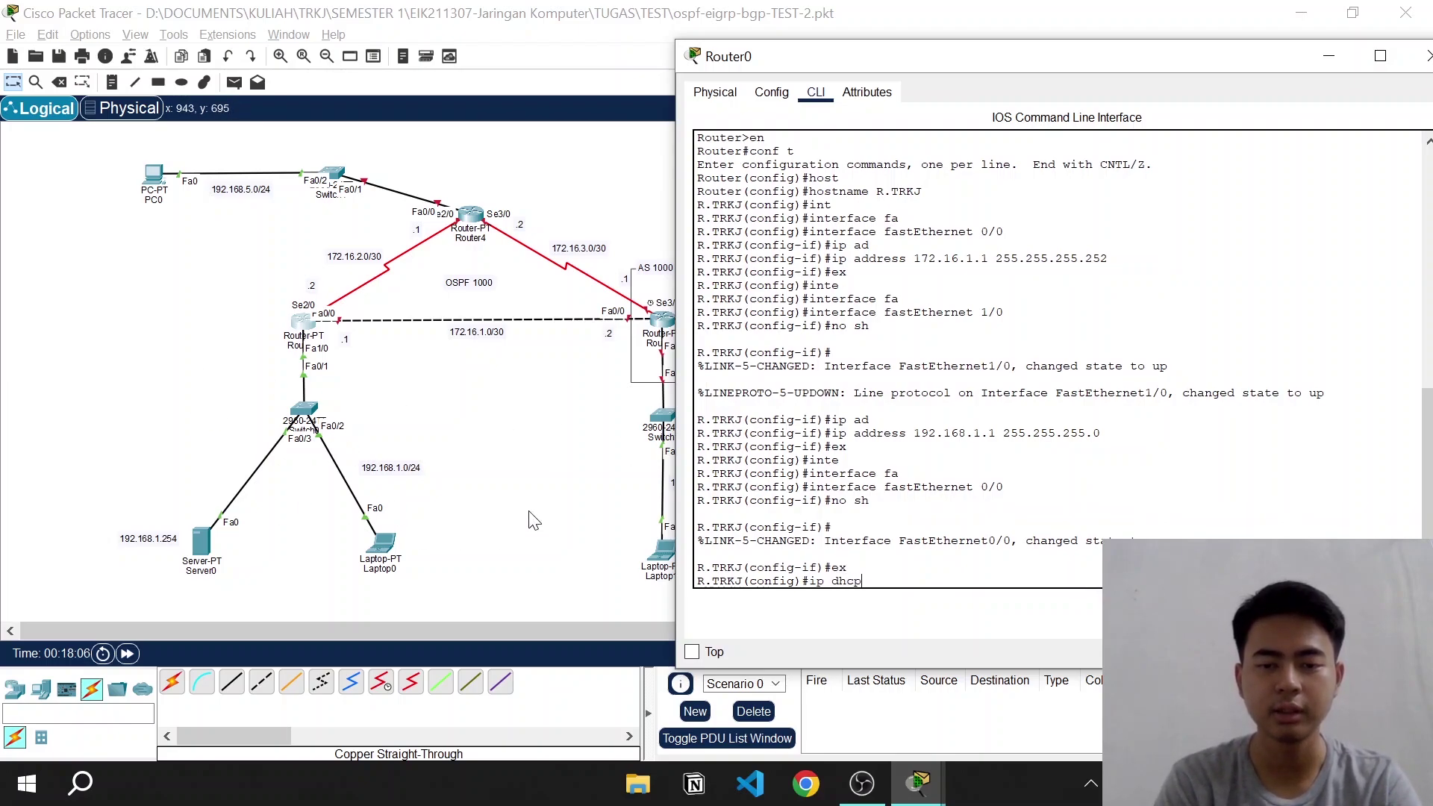
Create a DHCP pool named TRKJ on the router and set its default router to 192.168.1.1
type("ip dhcp pool TRK")
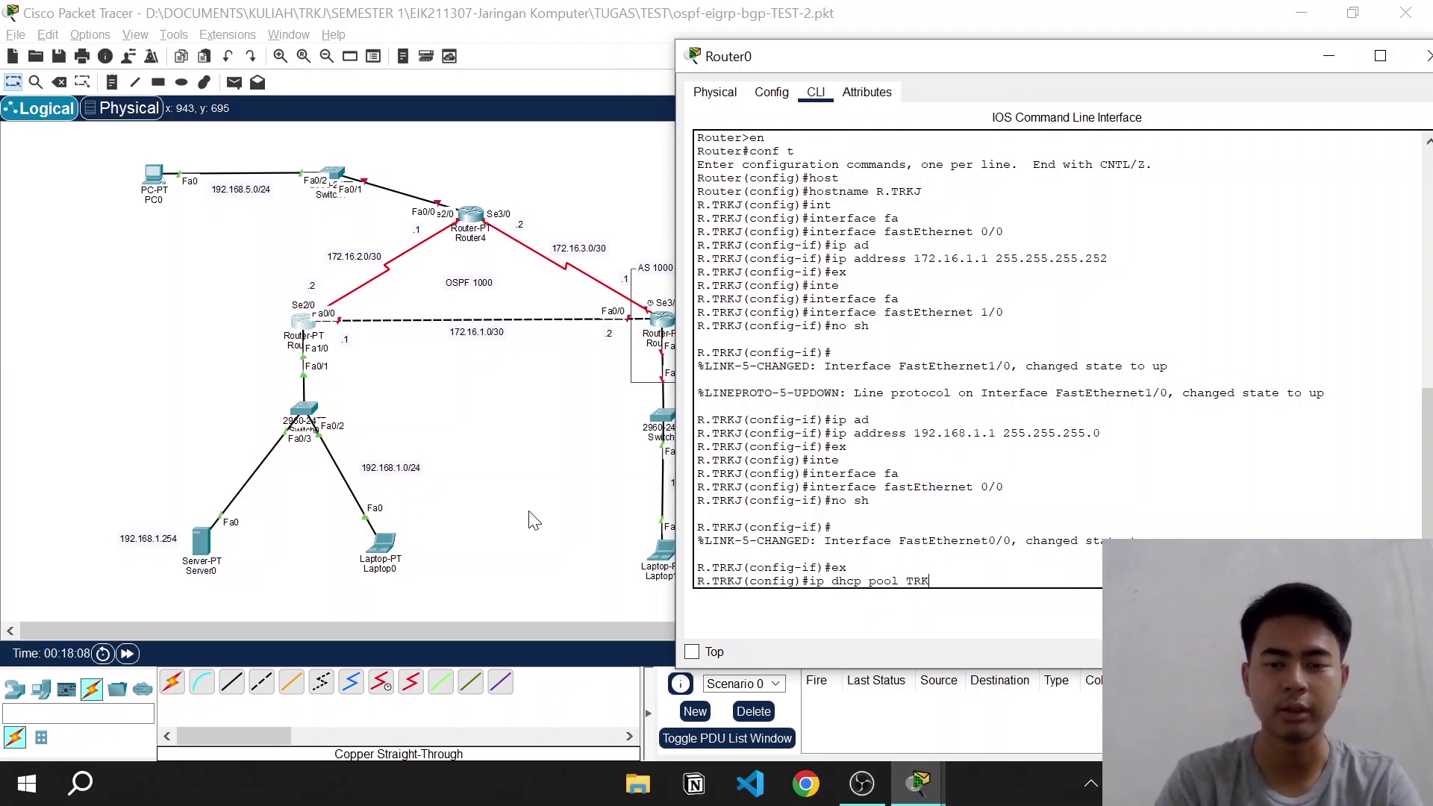
type("J")
key("Return")
type("dhcp-config)#d")
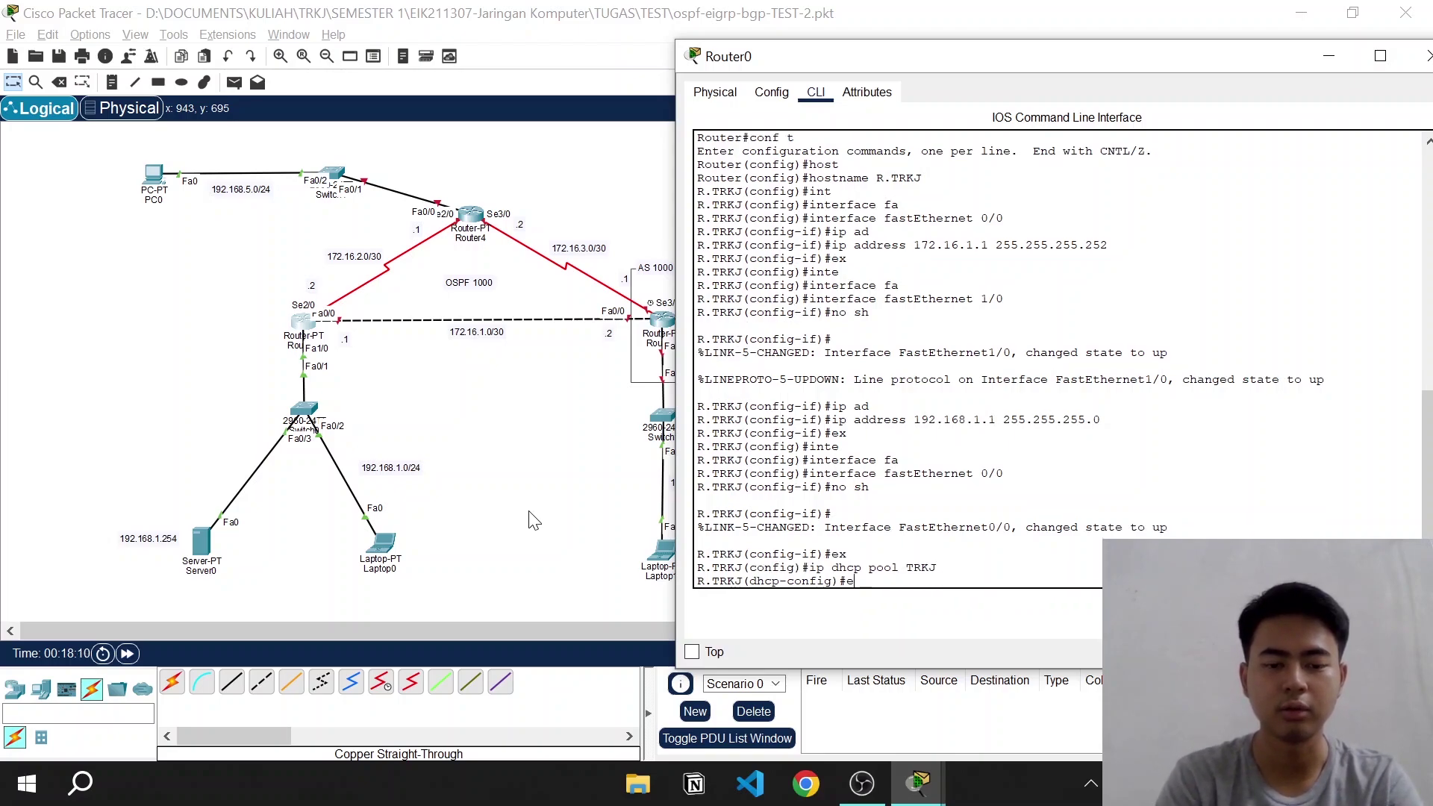
type("ef")
key("Tab")
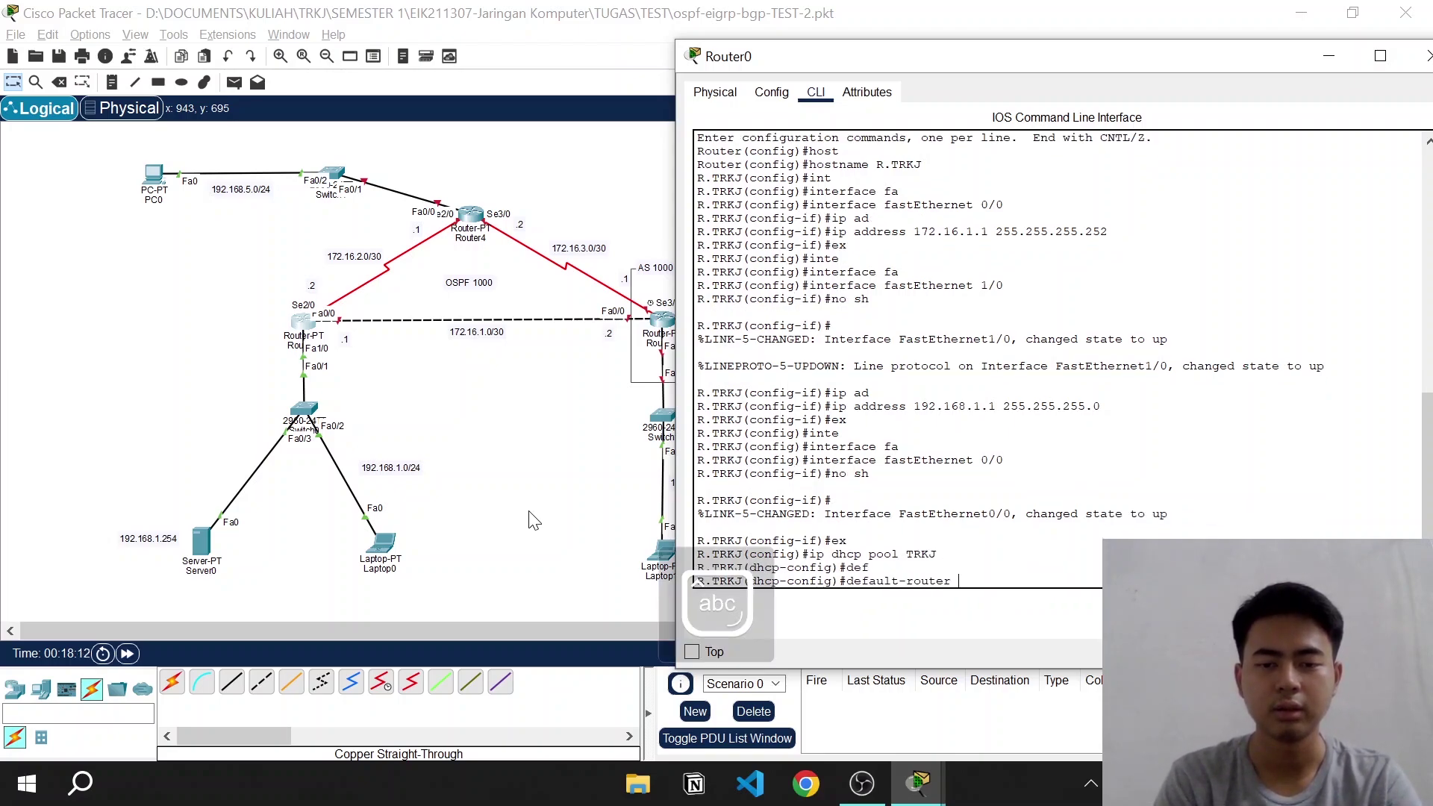
type("192.")
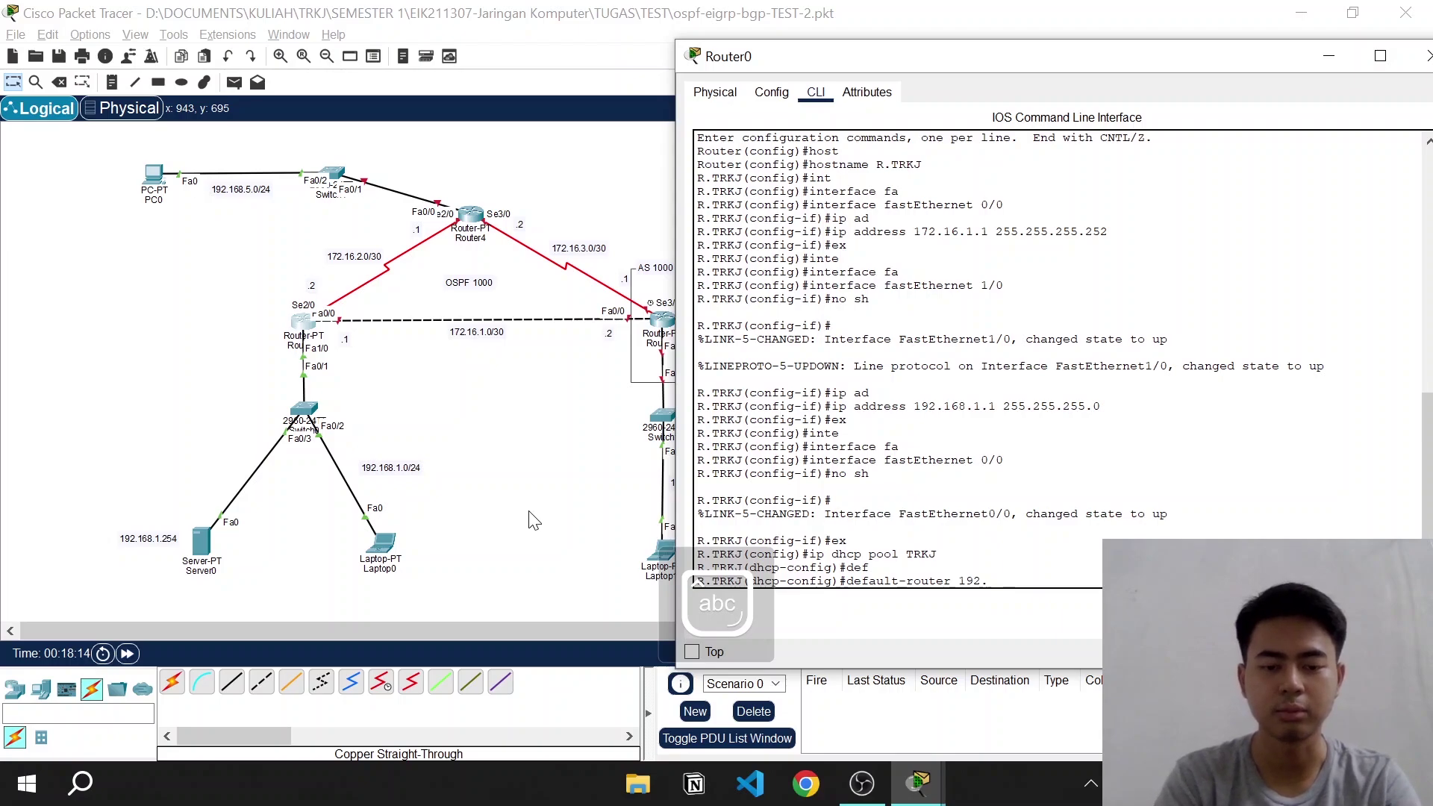
type("168.1.1")
key("Return")
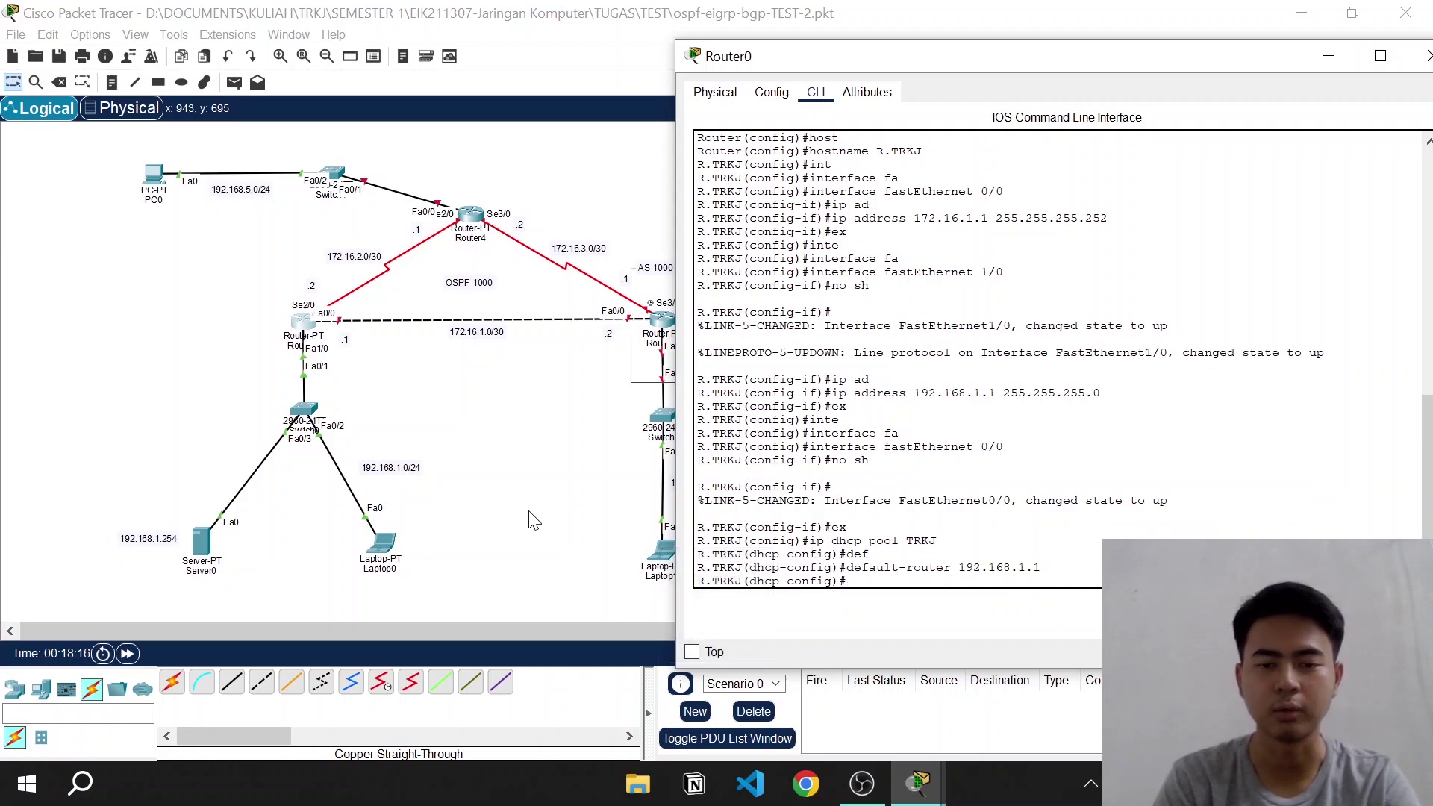
Set the TRKJ DHCP pool's network to 192.168.1.0 with mask 255.255.255.0
type("netw")
key("Tab")
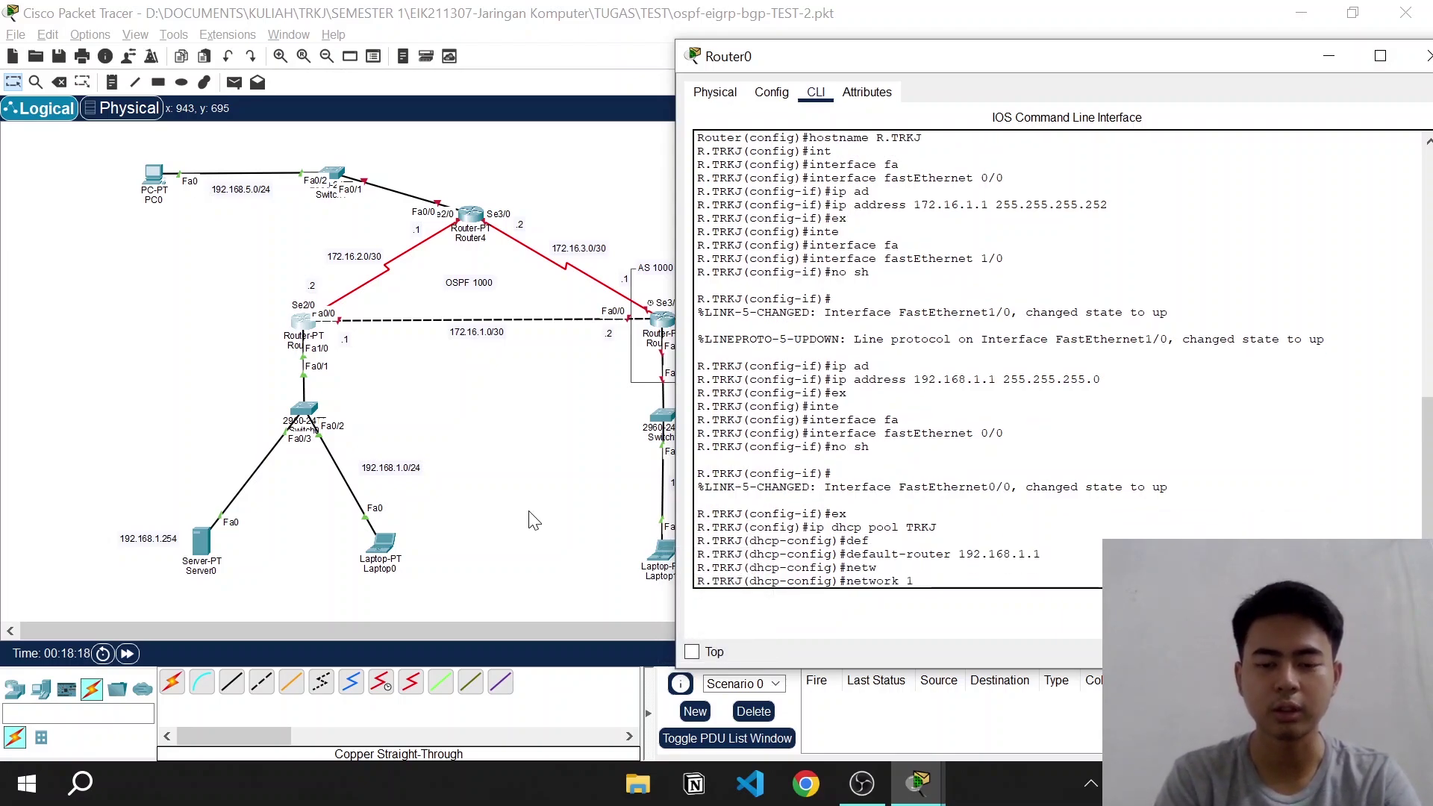
type("192.168")
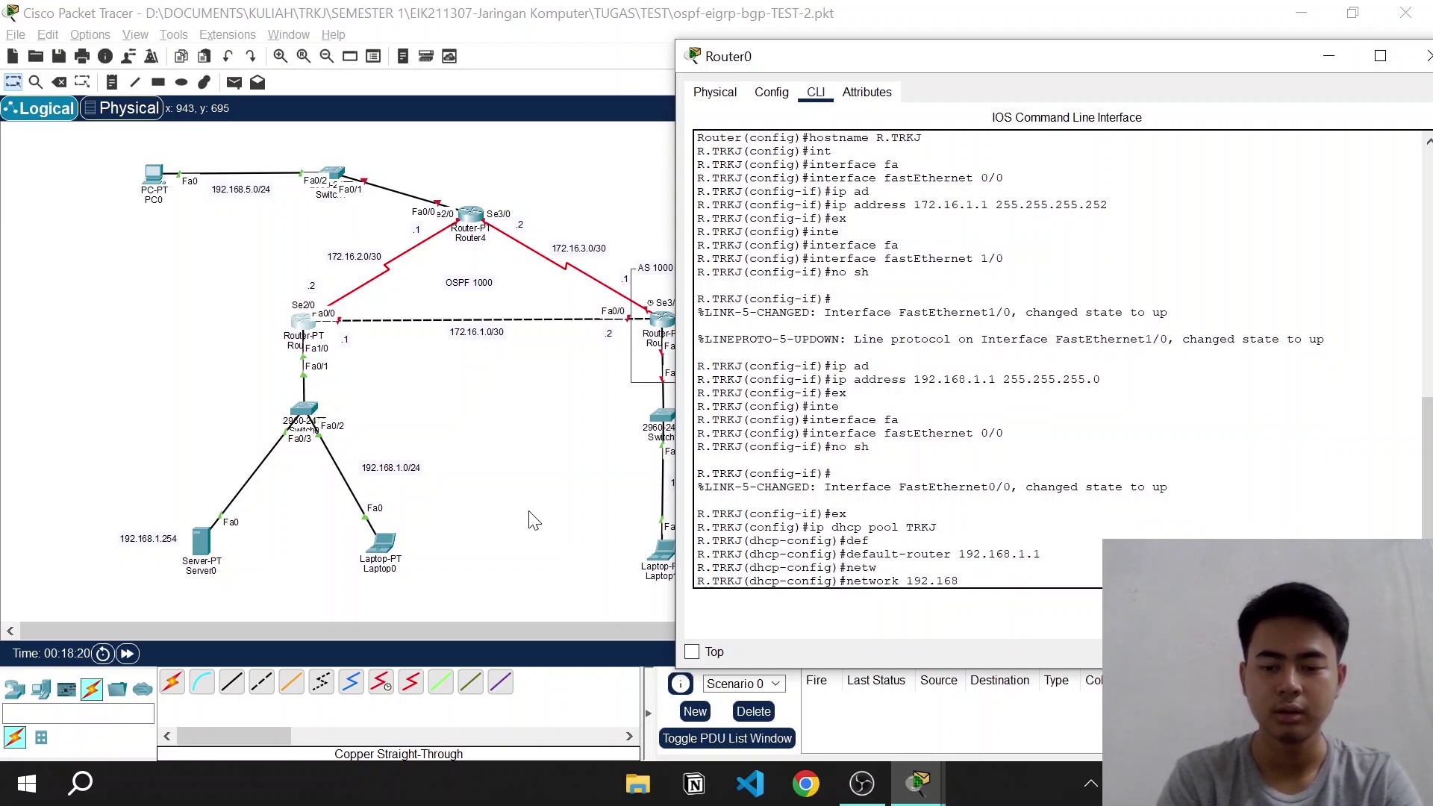
type(".1.0 255.255.255.0")
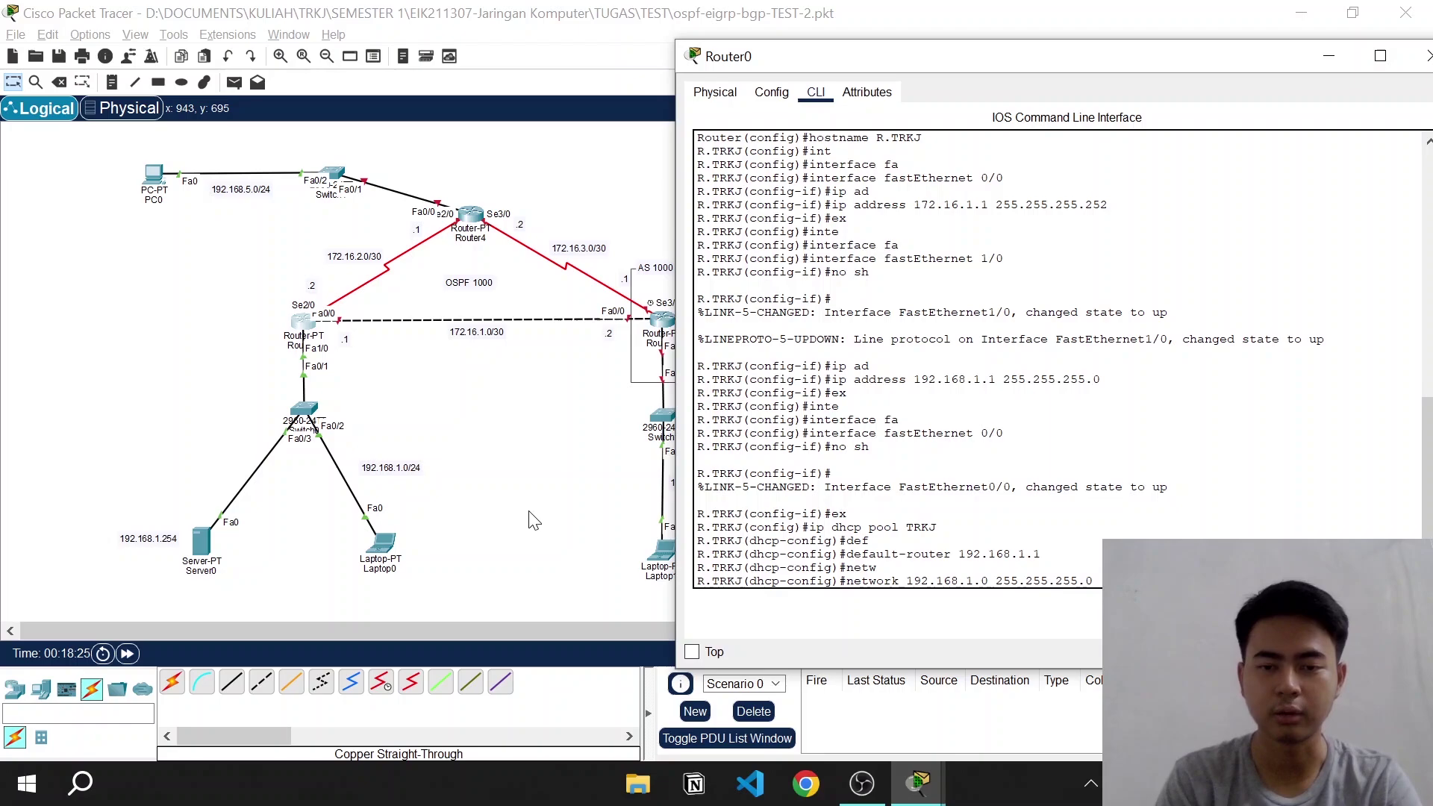
key("Return")
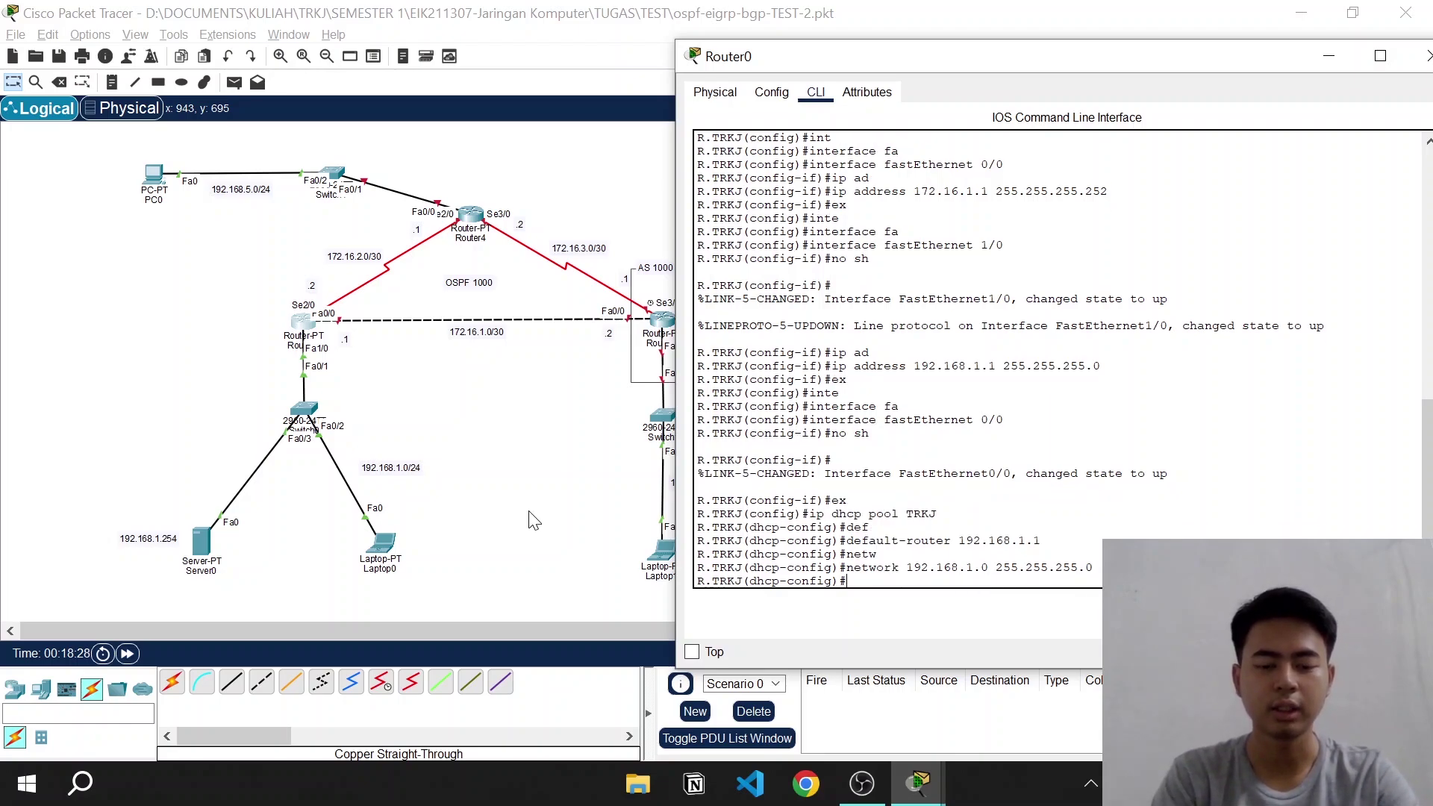
Set the DHCP pool's DNS server to 192.168.1.254 and exit the pool configuration
type("dn")
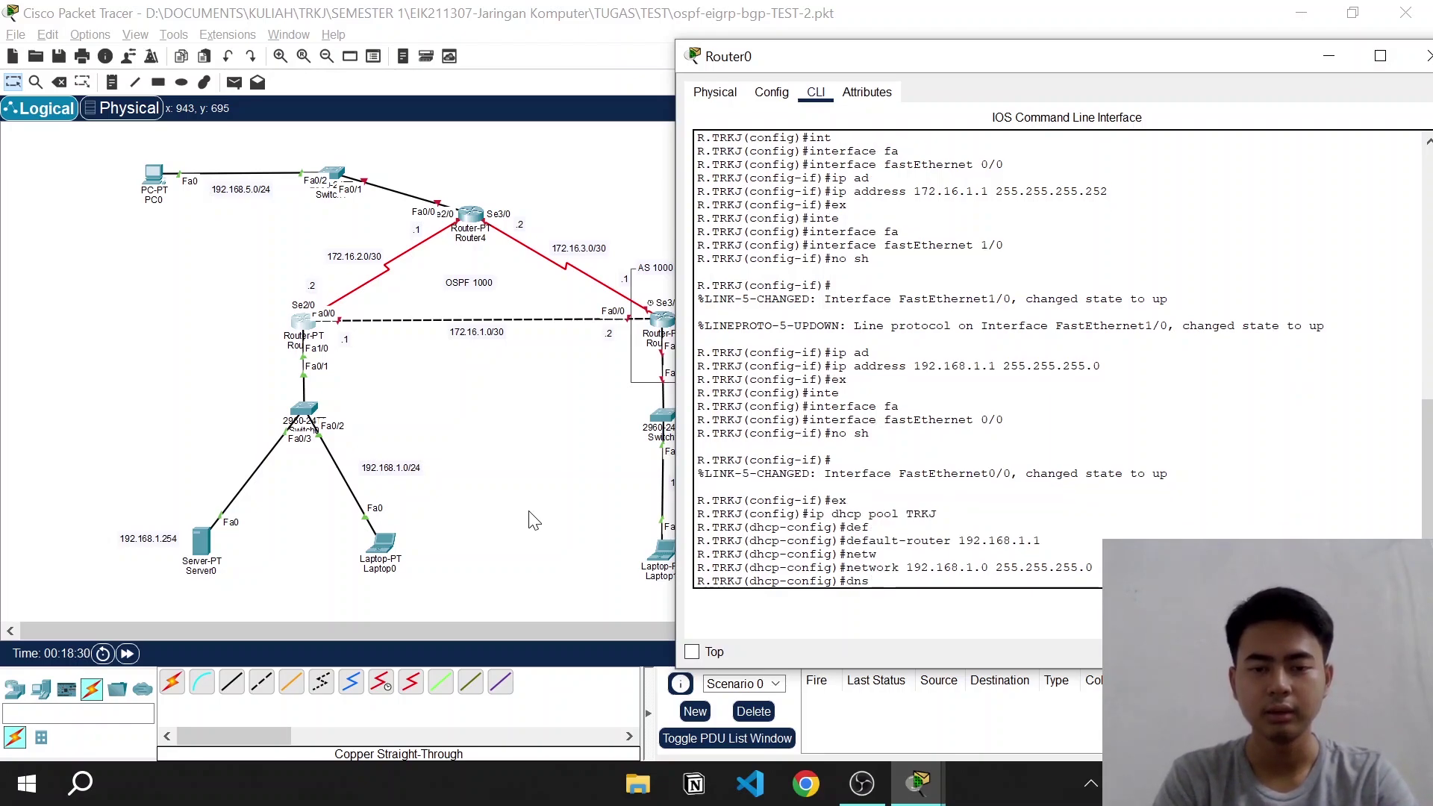
type("s")
key("Tab")
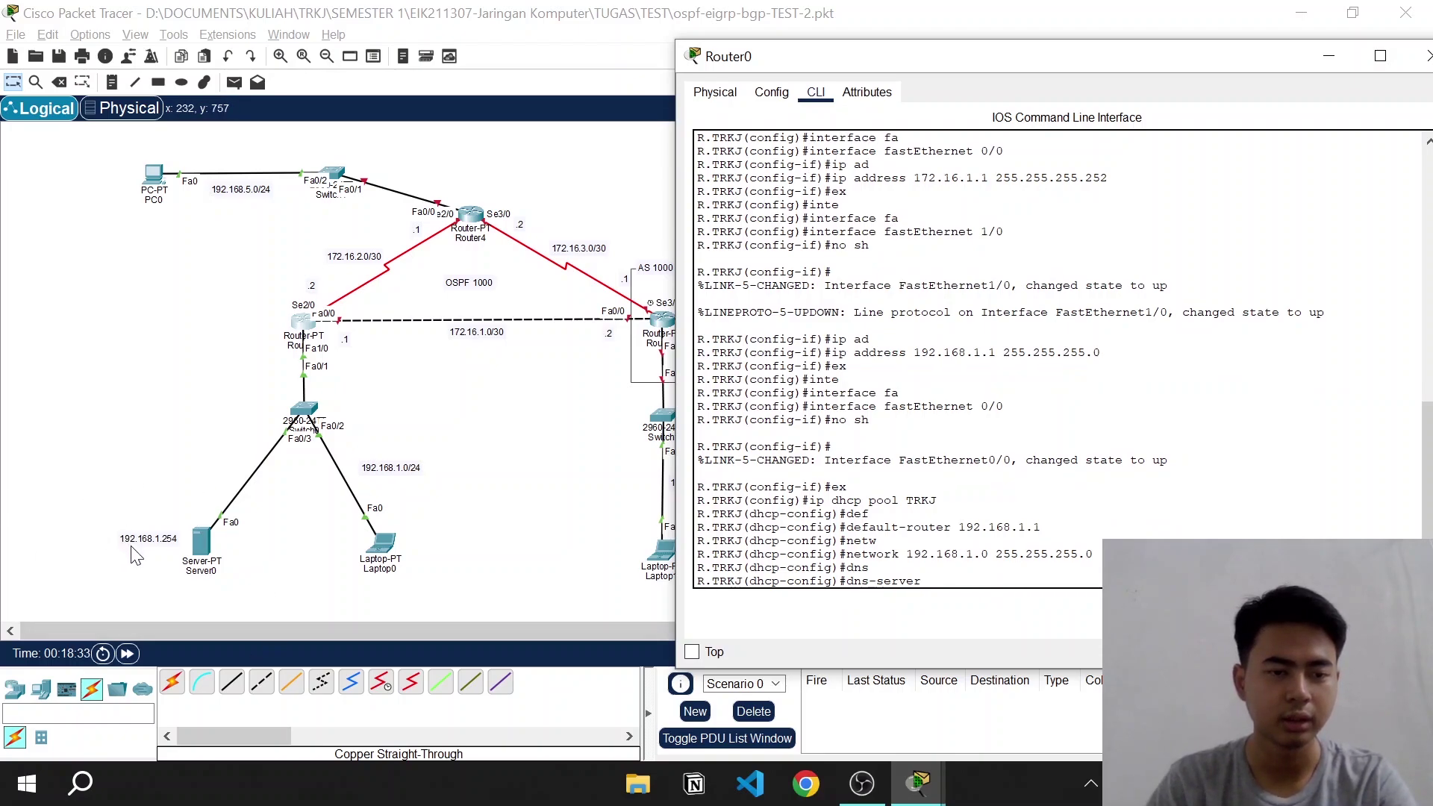
type("192.1")
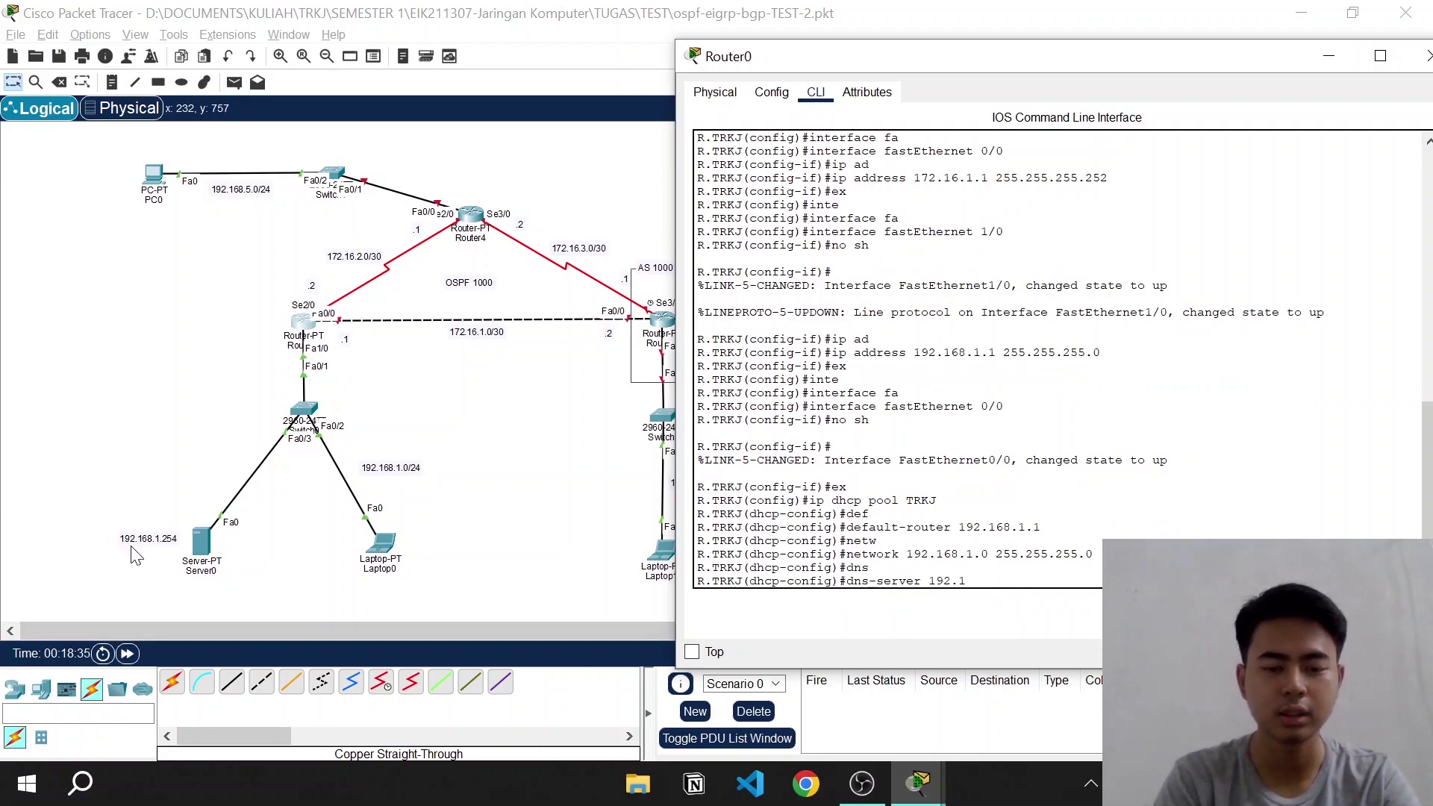
type("68")
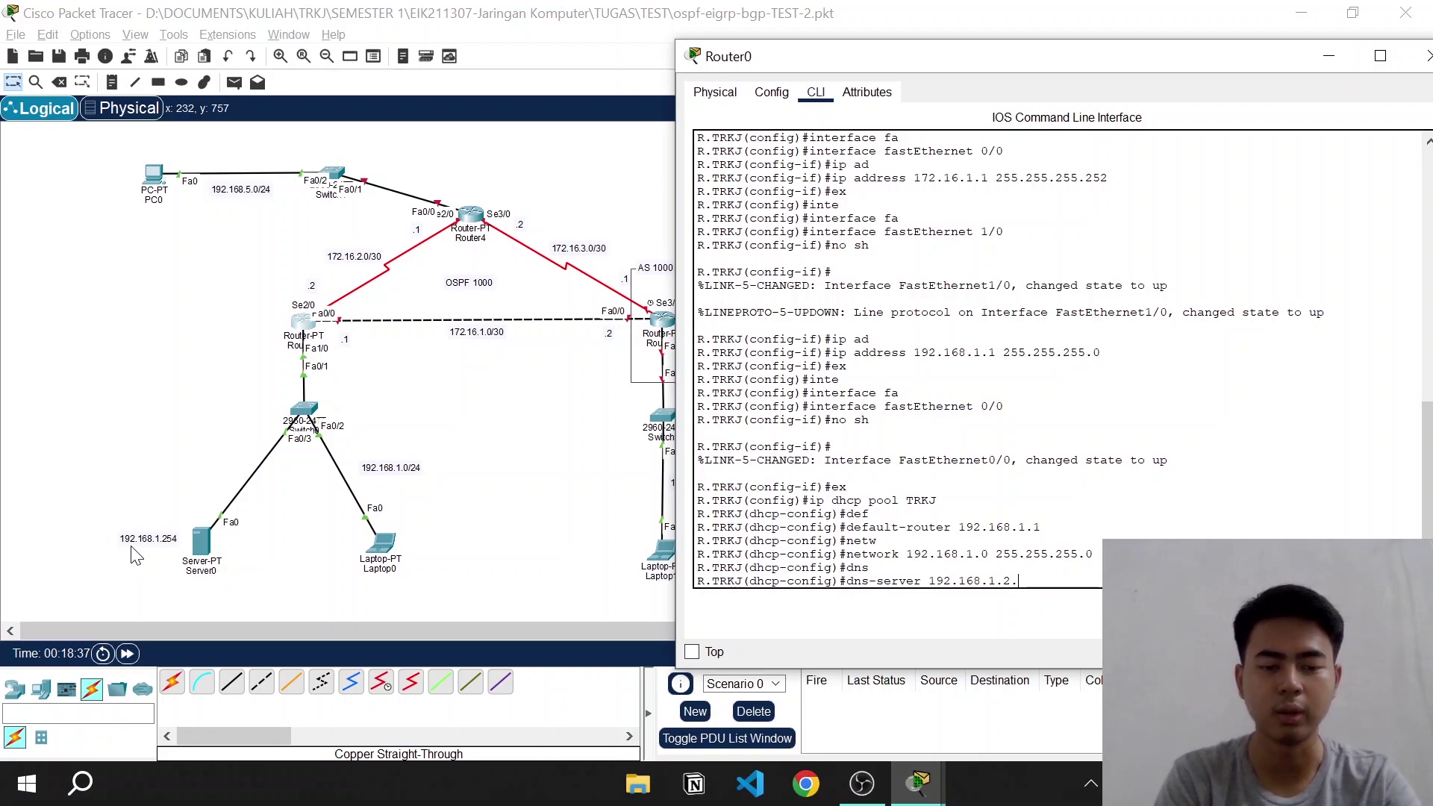
type(".1.254")
key("Return")
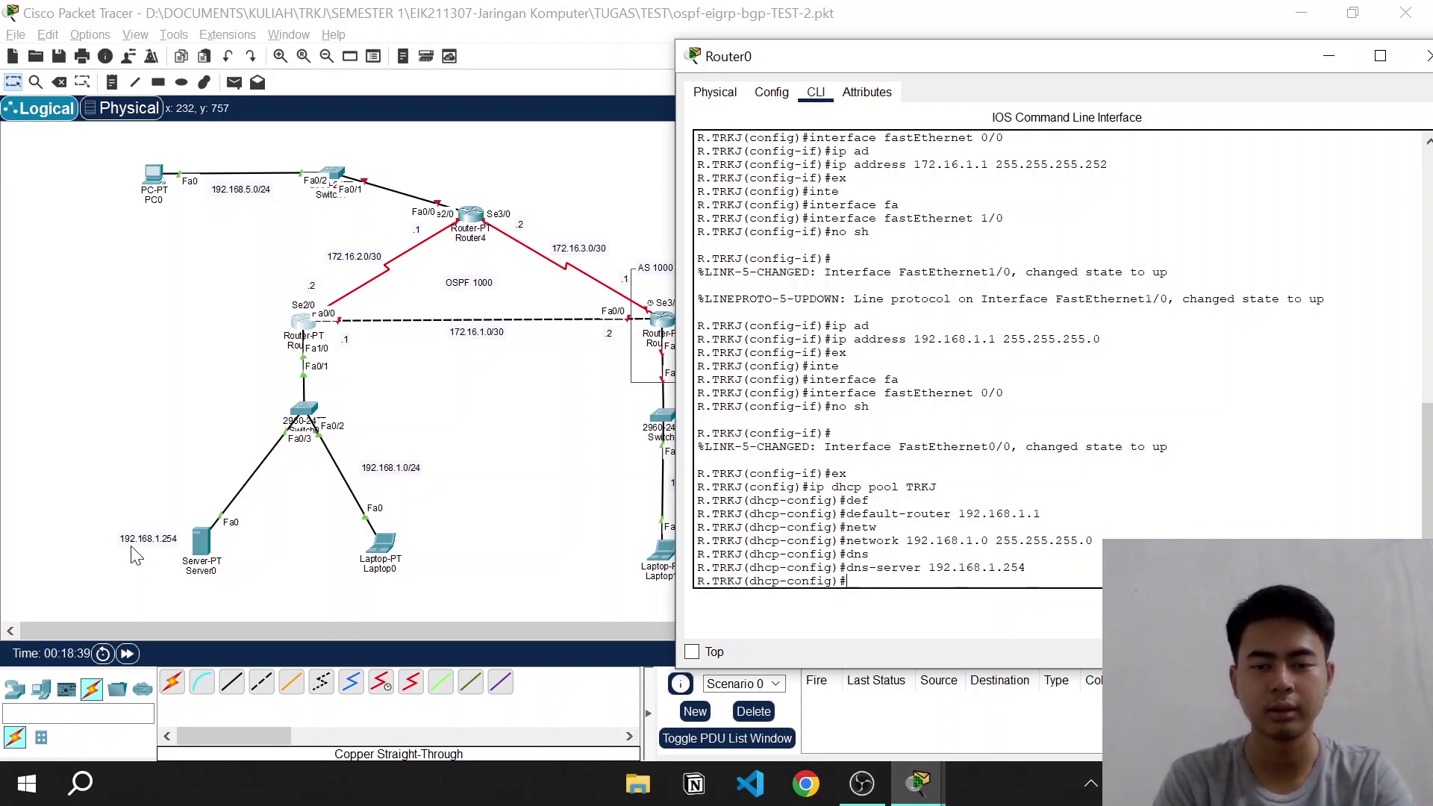
type("ex")
key("Return")
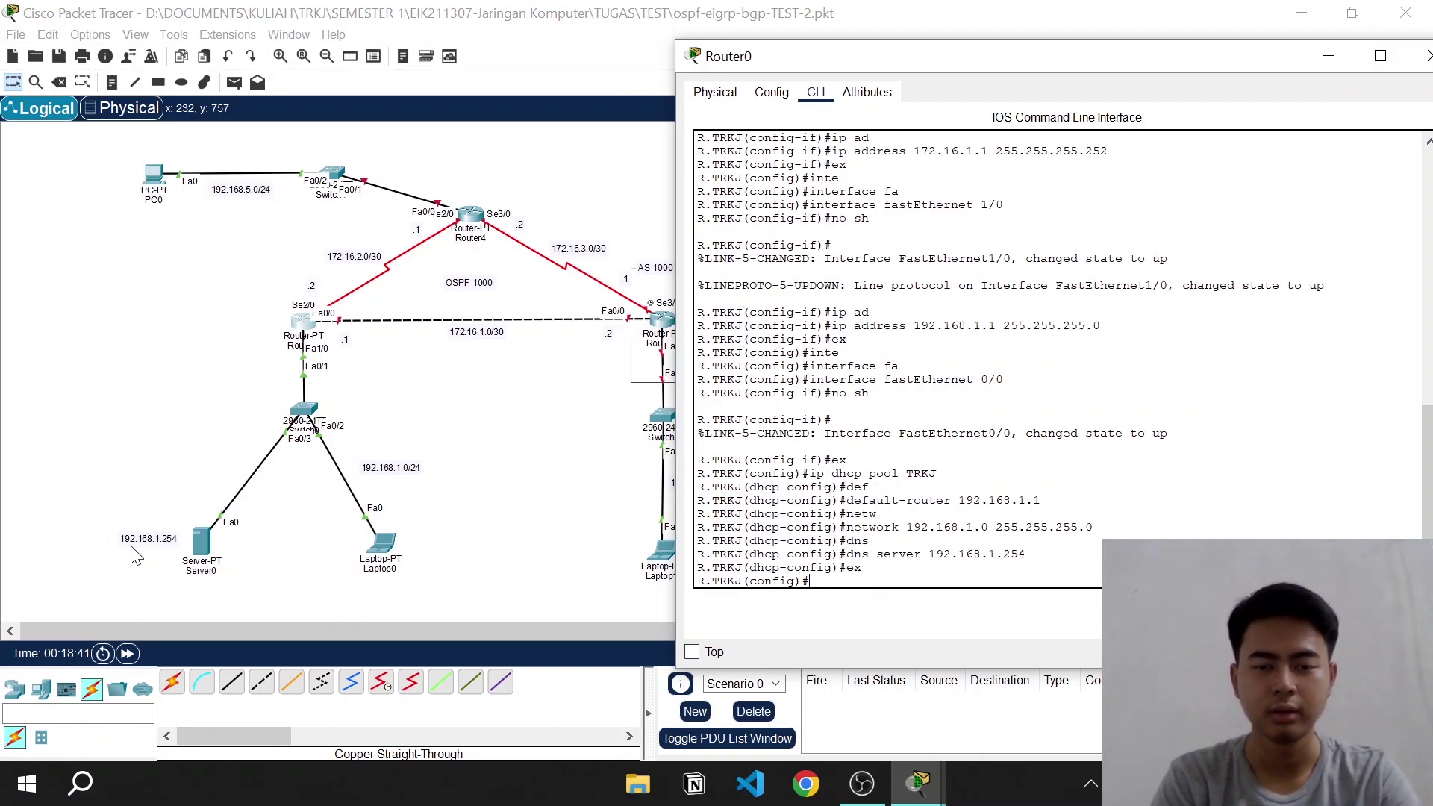
Exclude address 192.168.1.1 from DHCP assignment on the router and close the Router0 window
type("ip dhc")
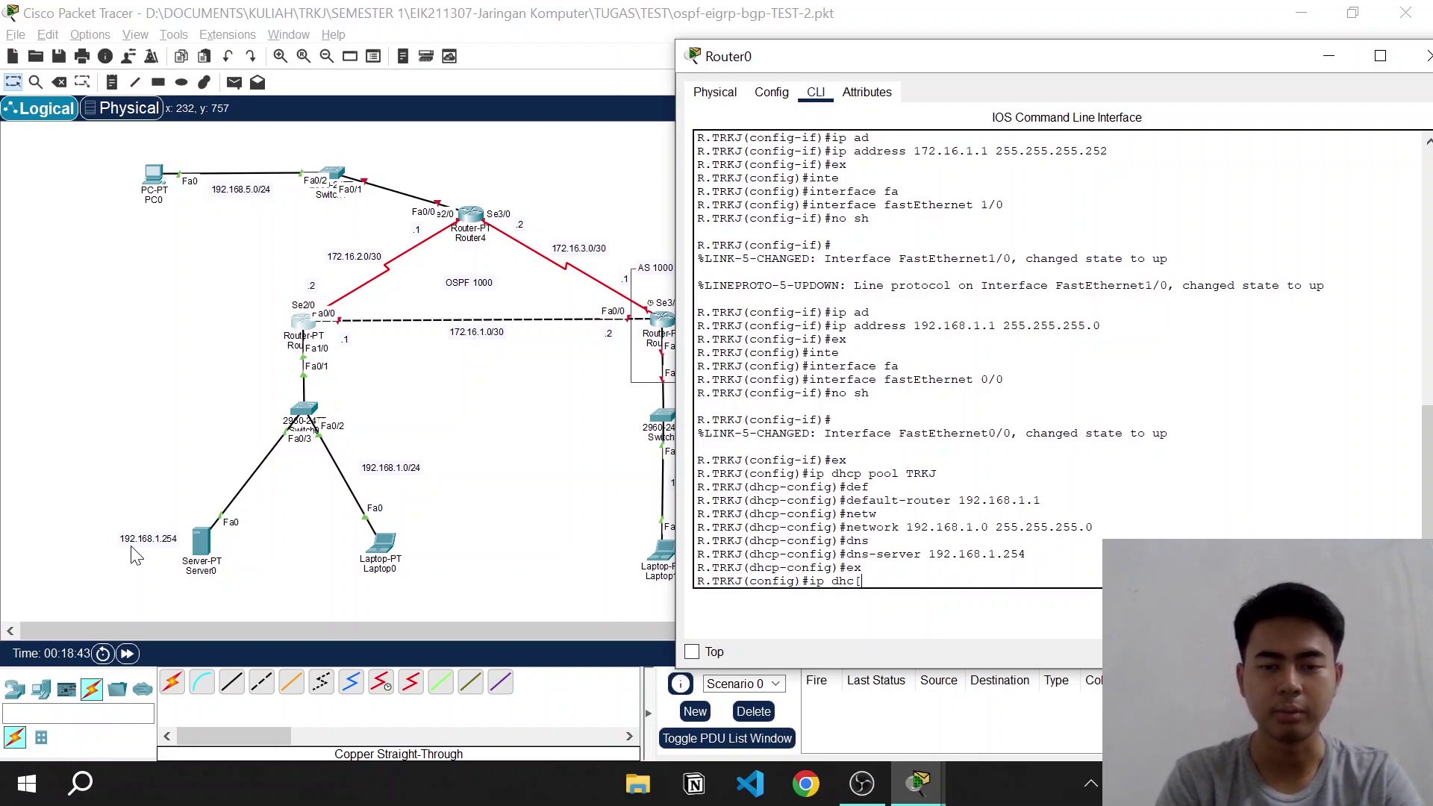
type("p ex")
key("Tab")
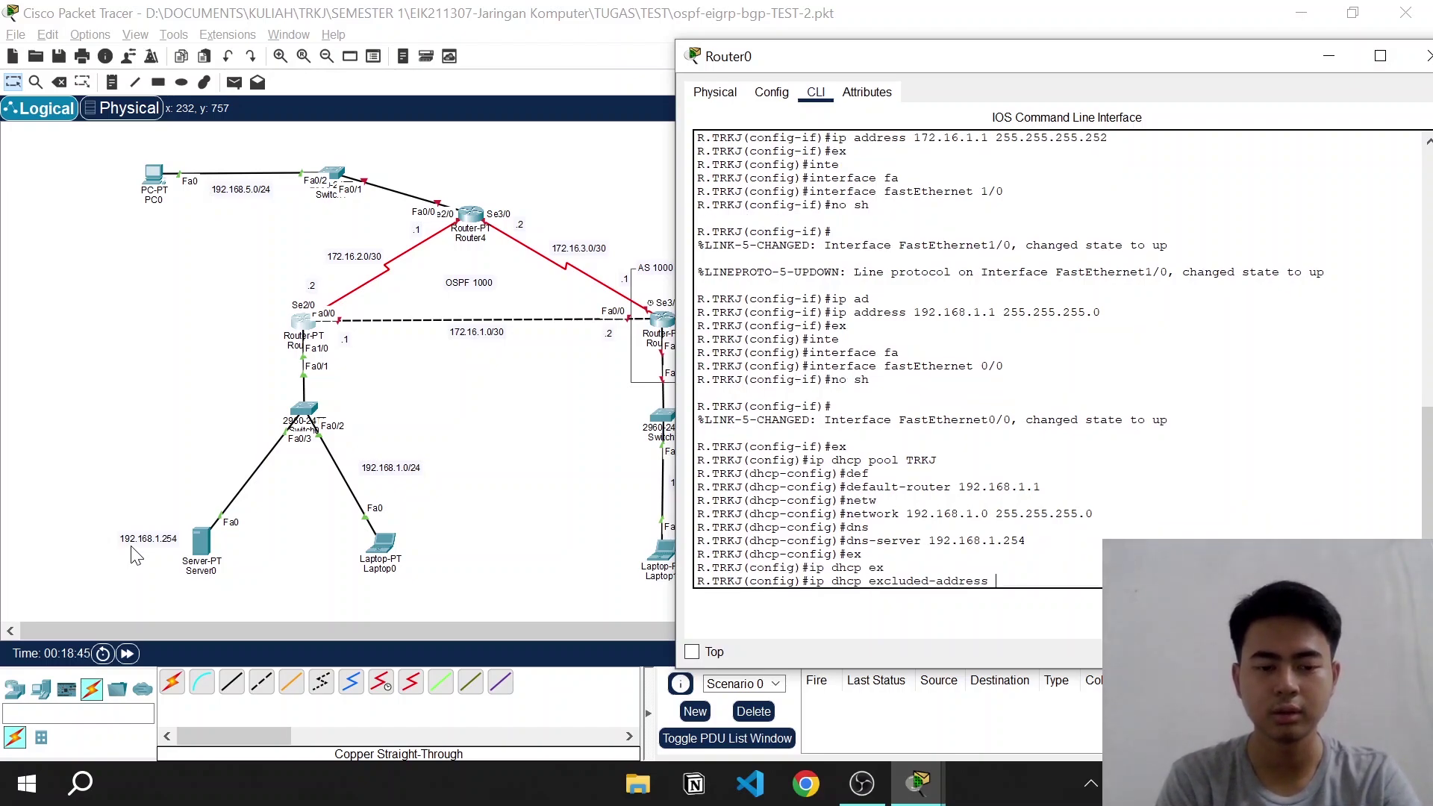
type("192.168.")
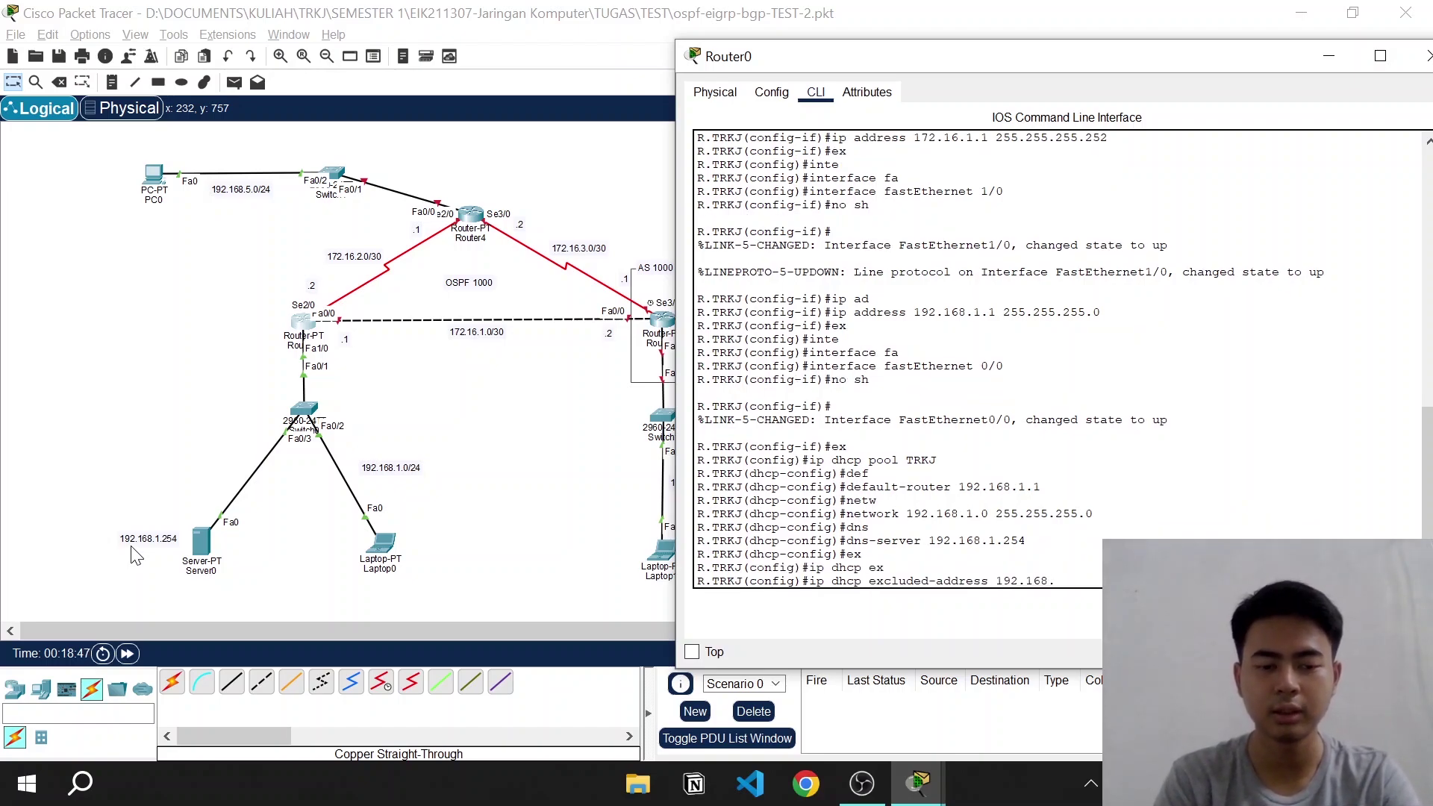
type("1.1")
key("Return")
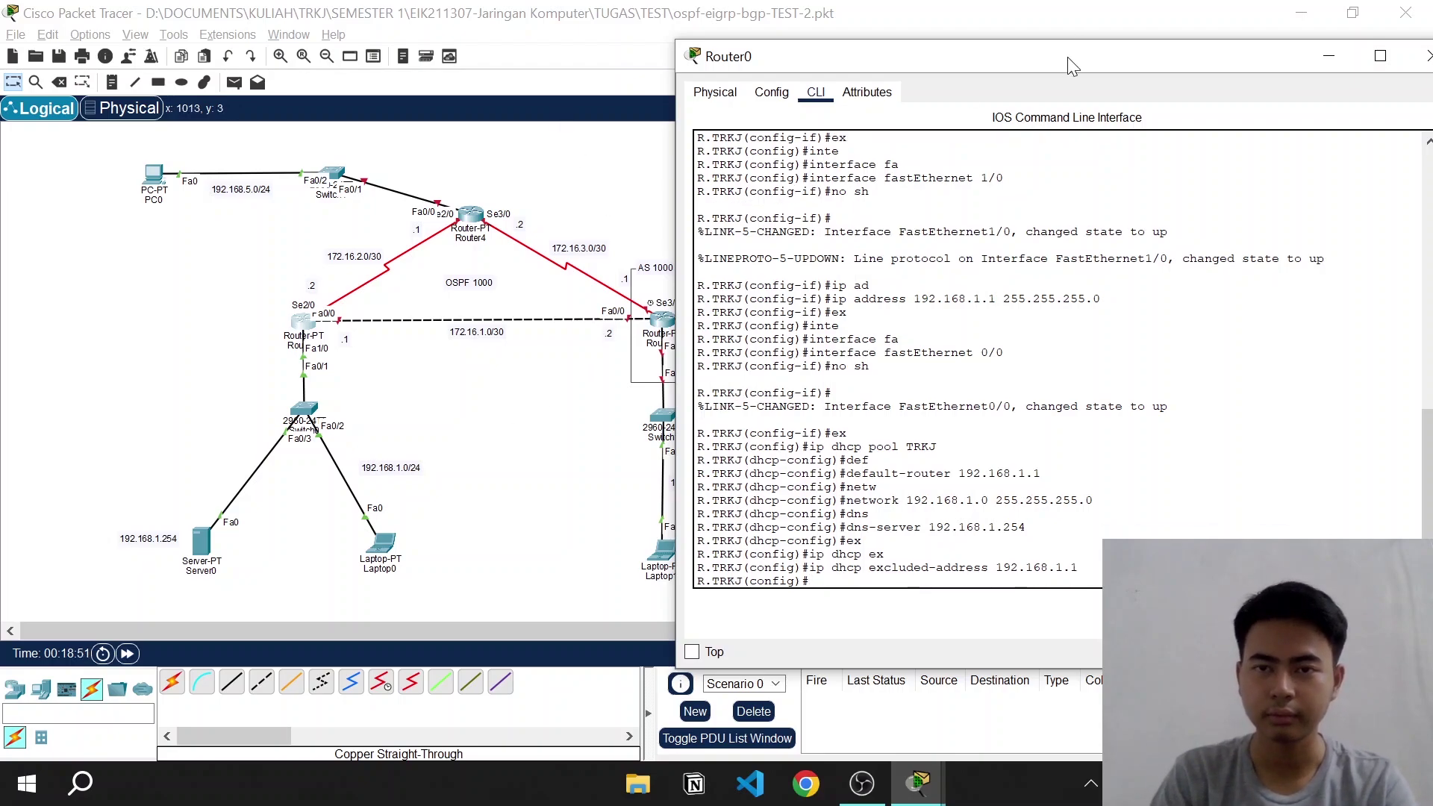
left_click_drag(1068, 57, 830, 57)
left_click(1135, 55)
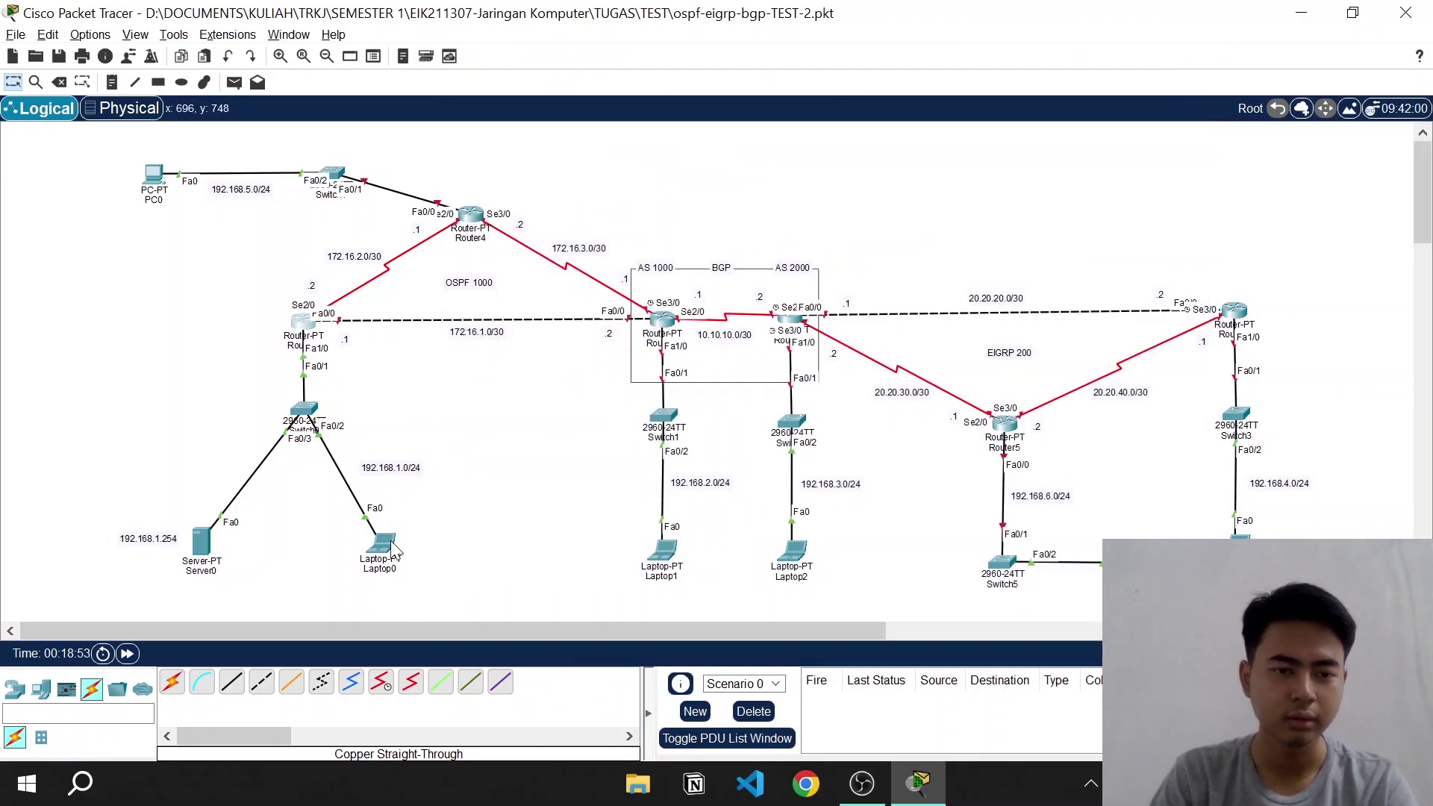
Open Server0's IP configuration and assign the static IPv4 address 192.168.1.254 with mask 255.255.255.0
left_click(203, 542)
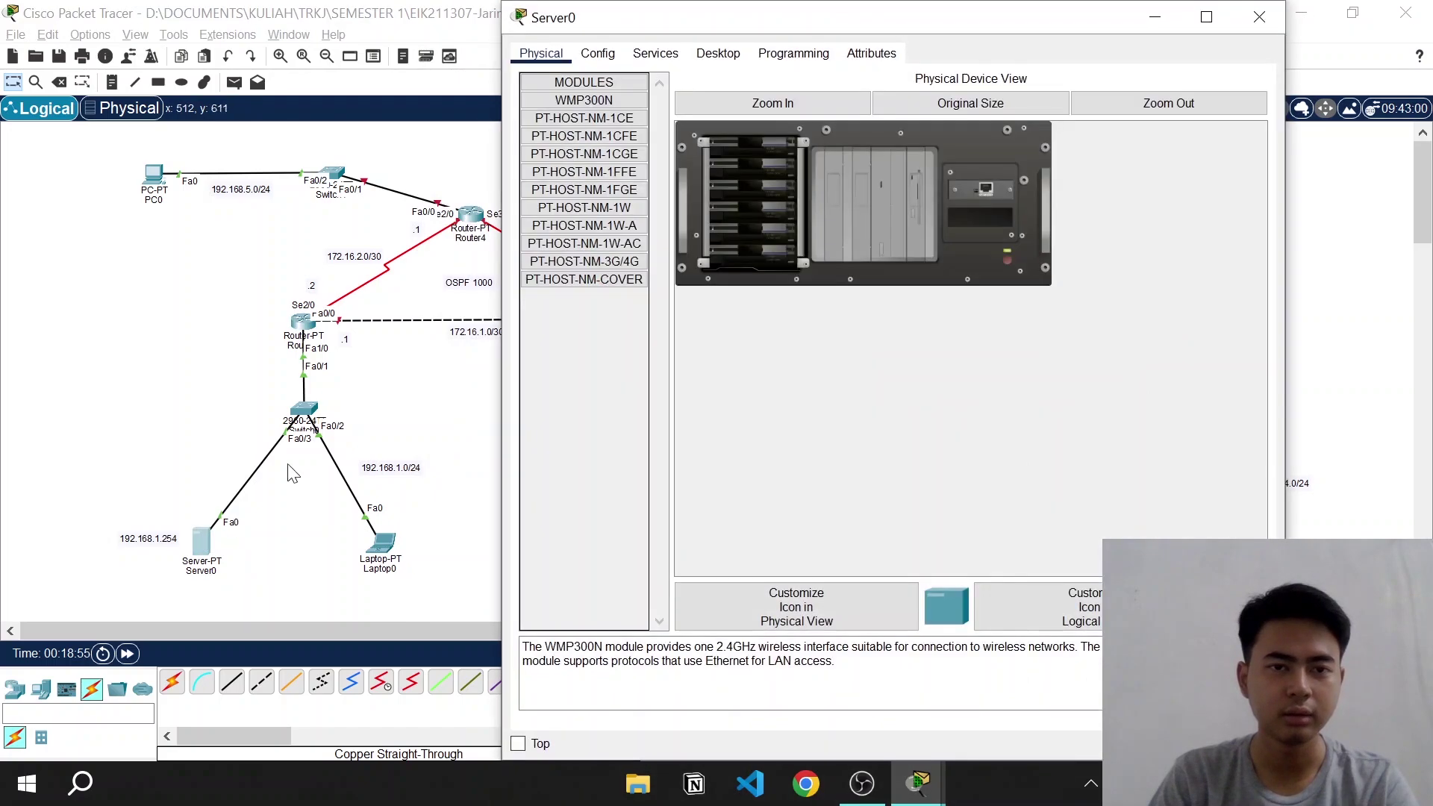
left_click(718, 54)
left_click(617, 110)
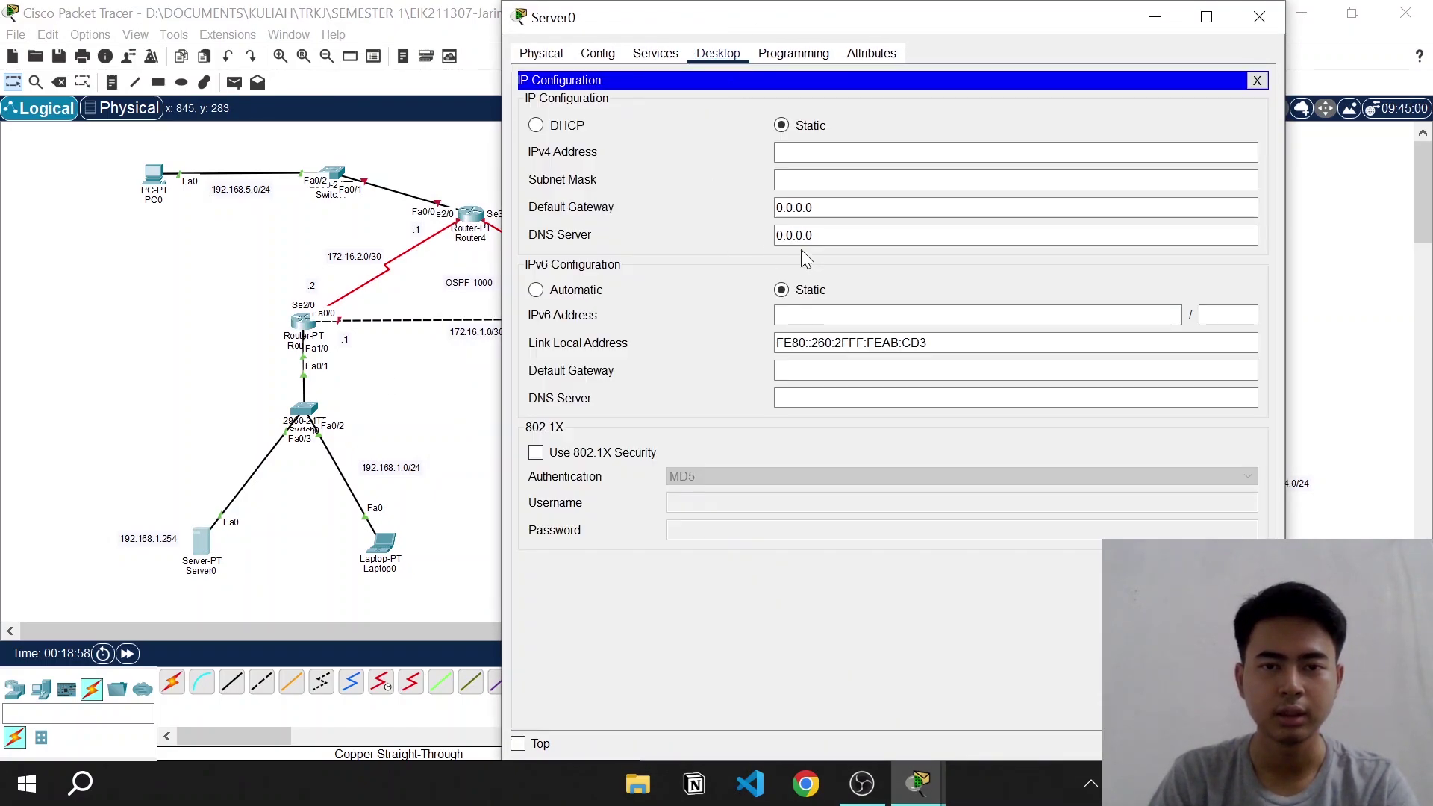
left_click(801, 152)
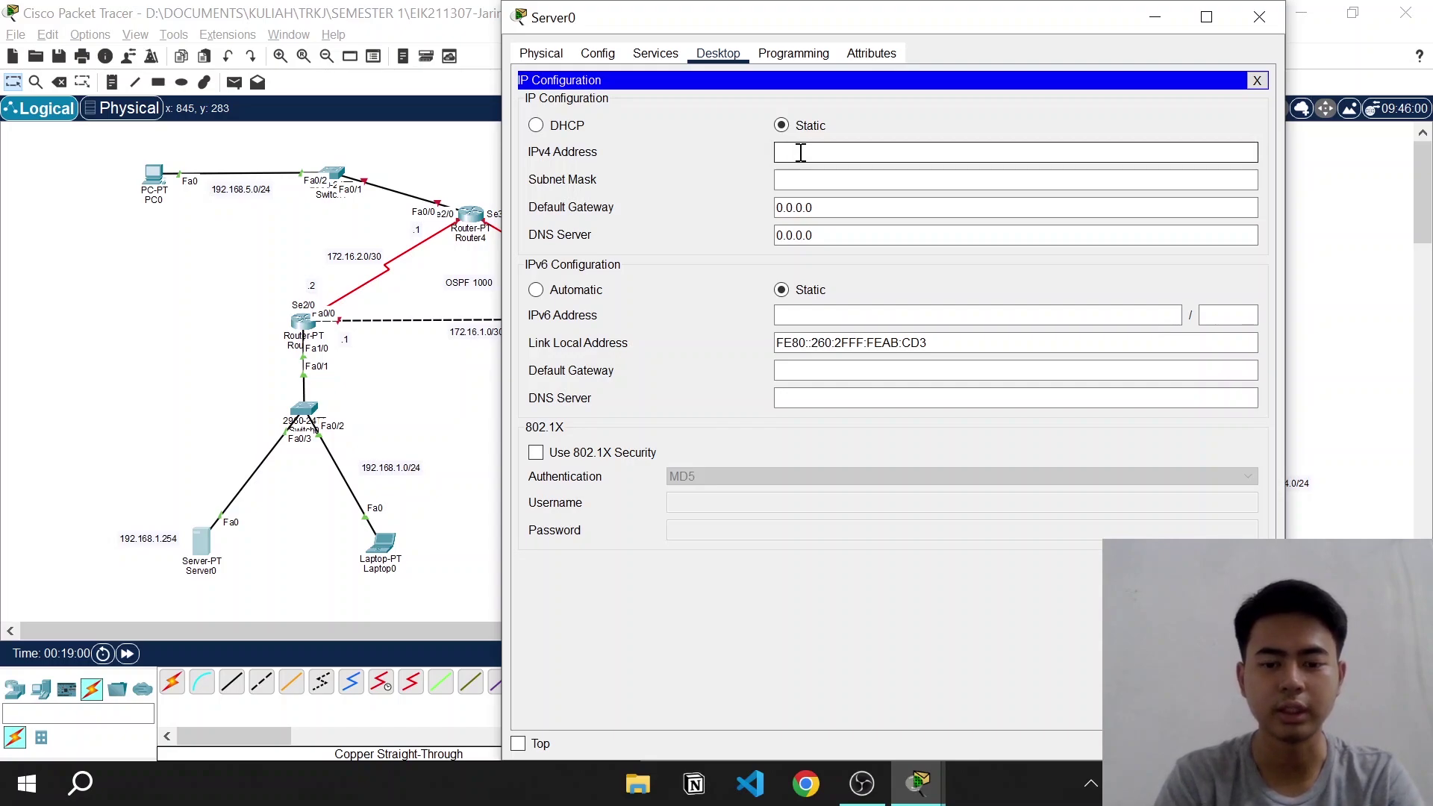
type("192.168")
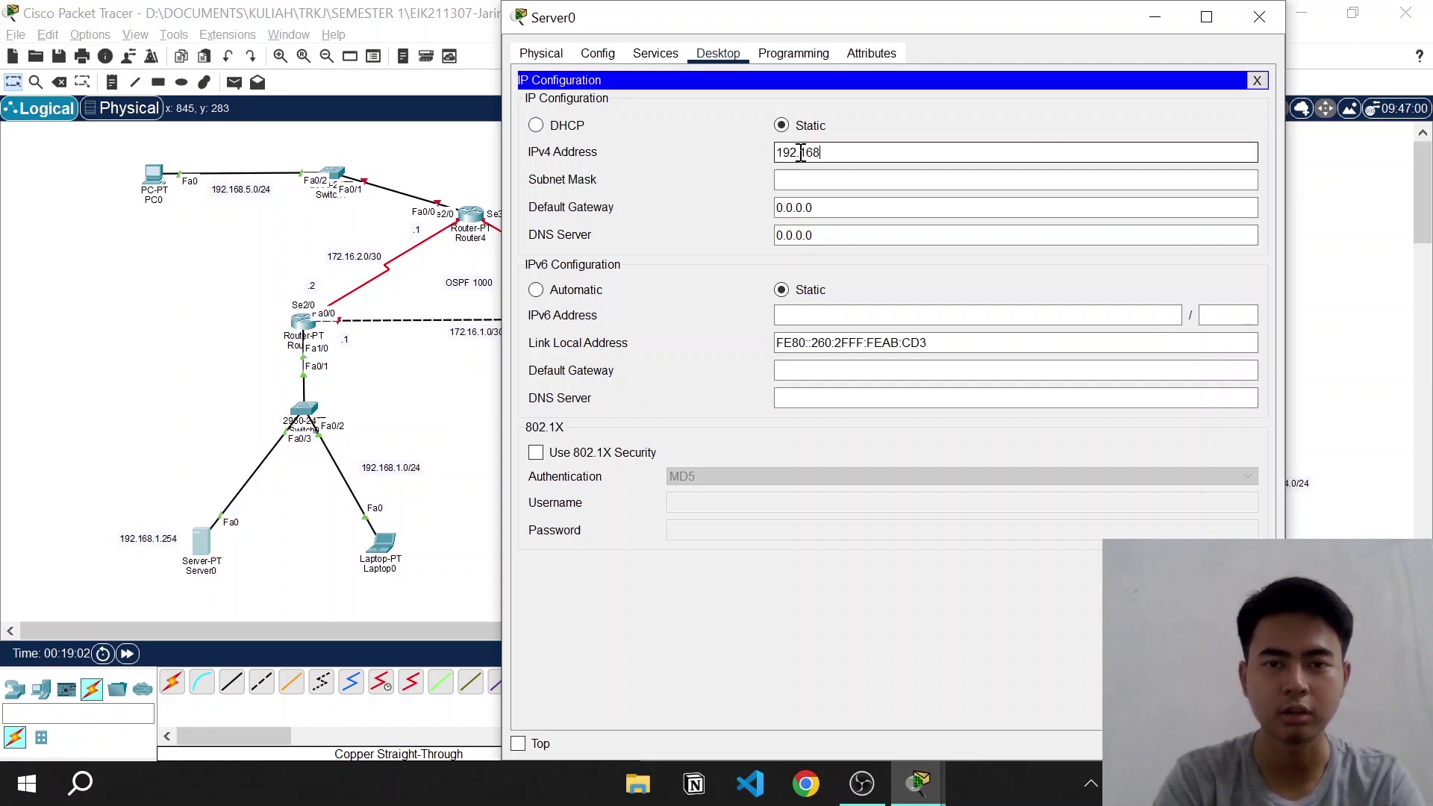
type(".1.254")
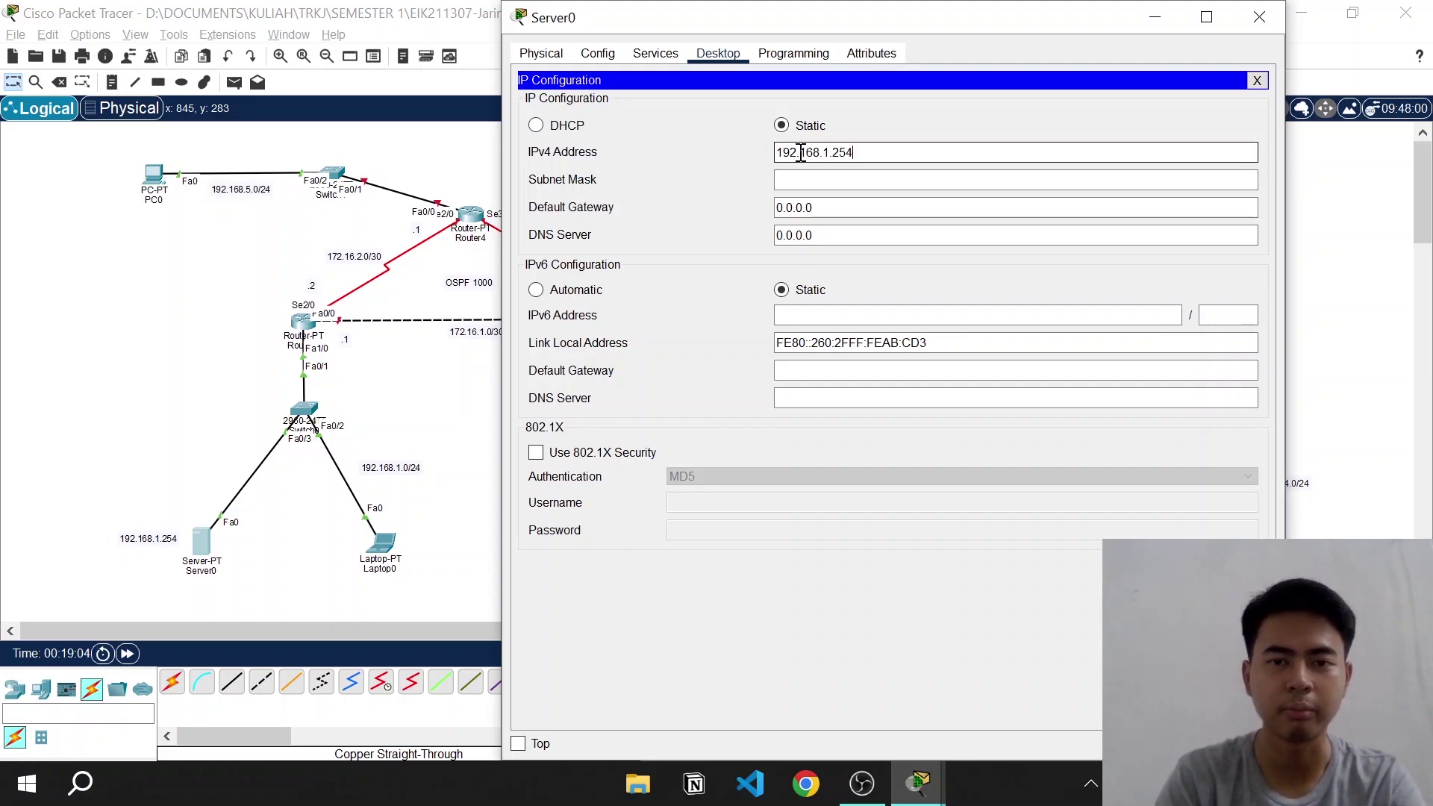
Set Server0's IPv4 default gateway to 192.168.1.1
left_click(838, 205)
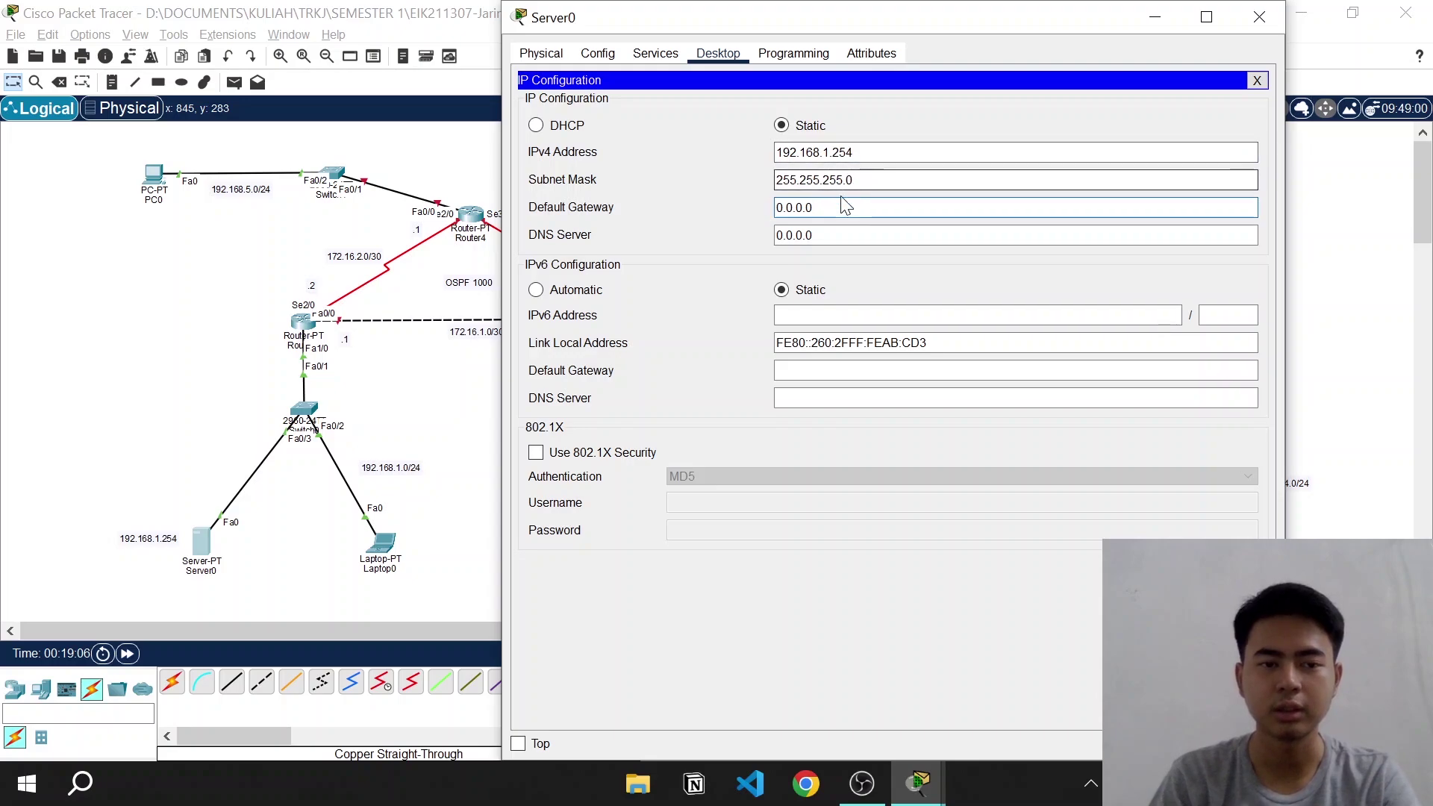
key("BackSpace")
key("BackSpace")
key("BackSpace")
key("BackSpace")
key("BackSpace")
key("BackSpace")
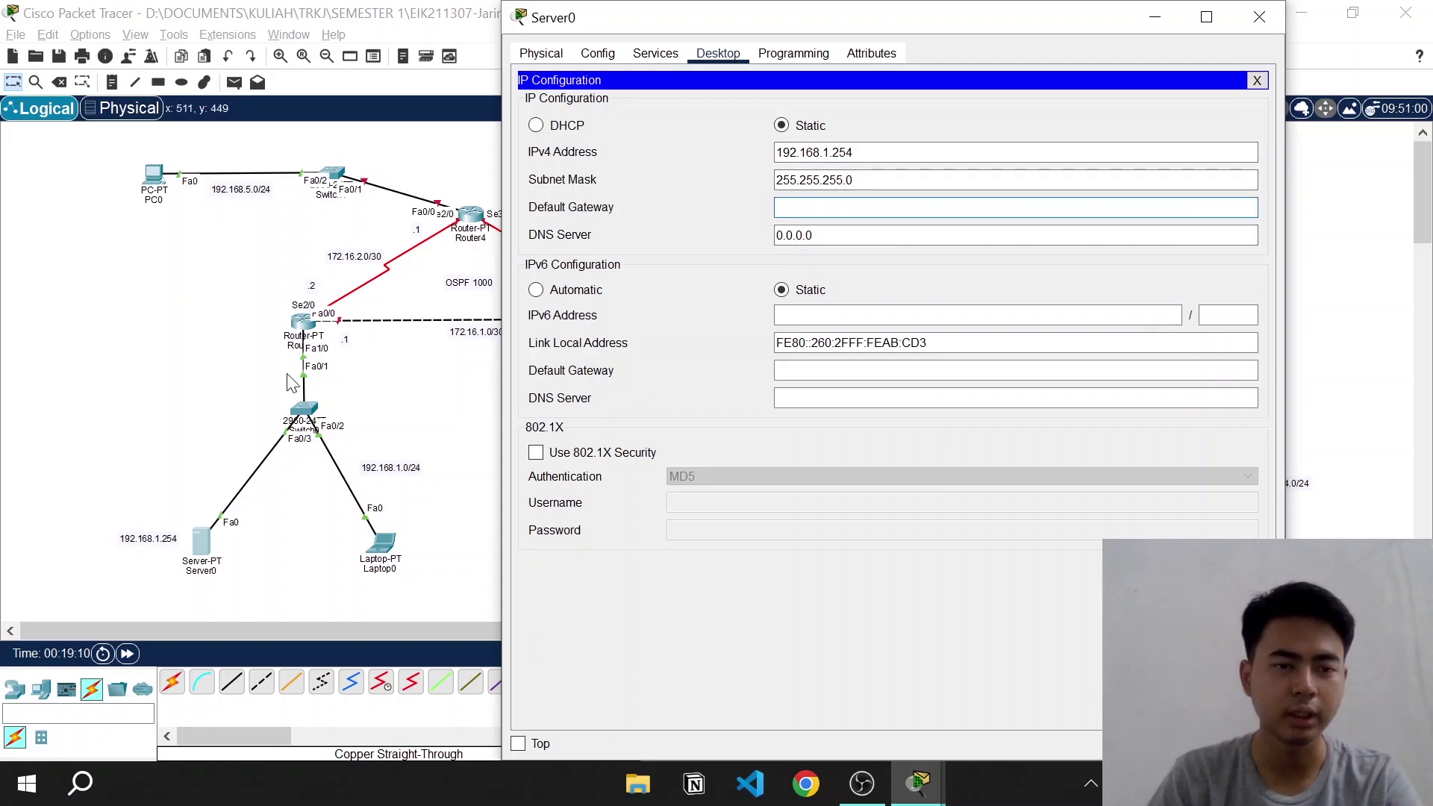
type("192.")
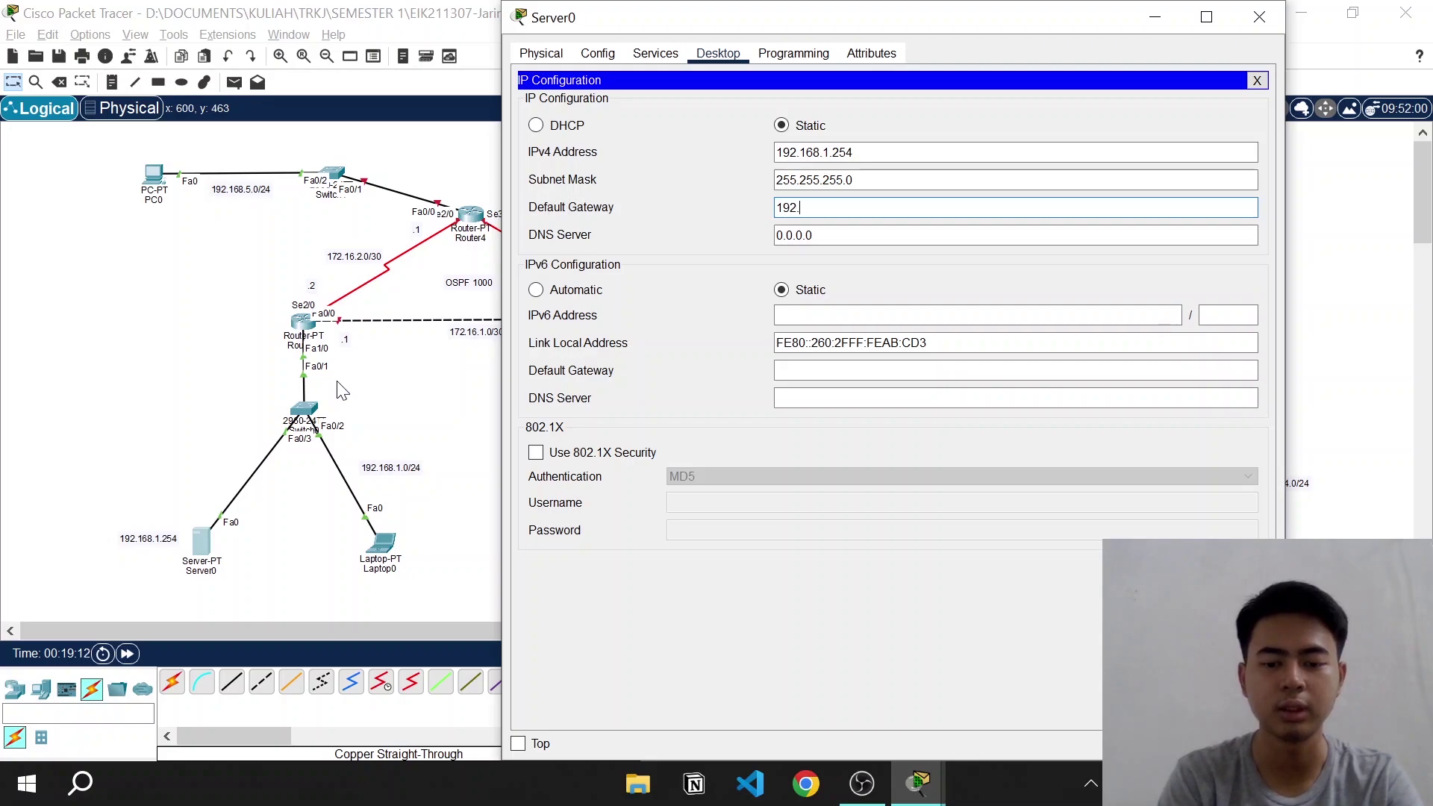
type("168.1.1")
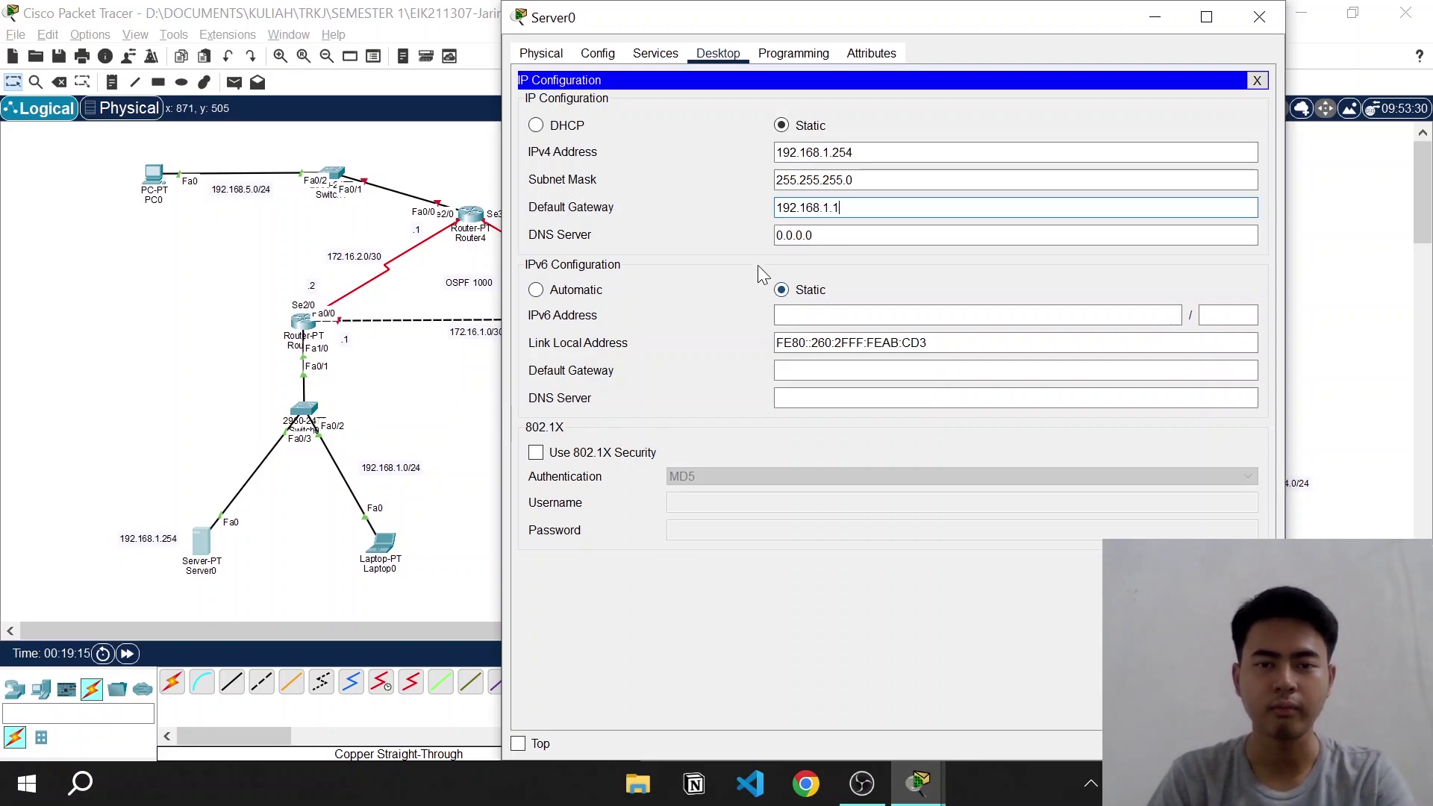
Set Server0's IPv4 DNS server to 192.168.1.254 and close the Server0 window
left_click(828, 234)
left_click_drag(851, 233, 525, 234)
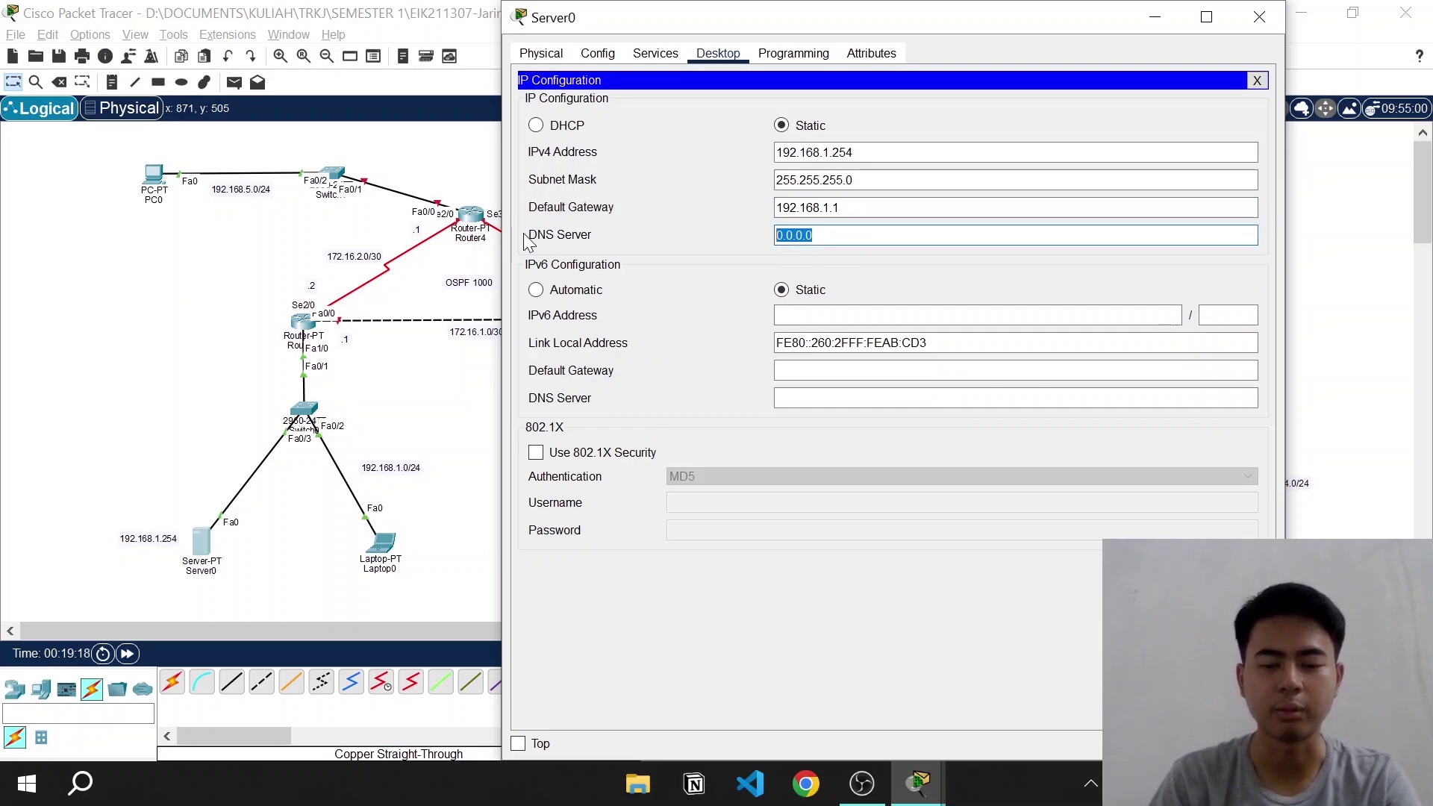
type("192.168")
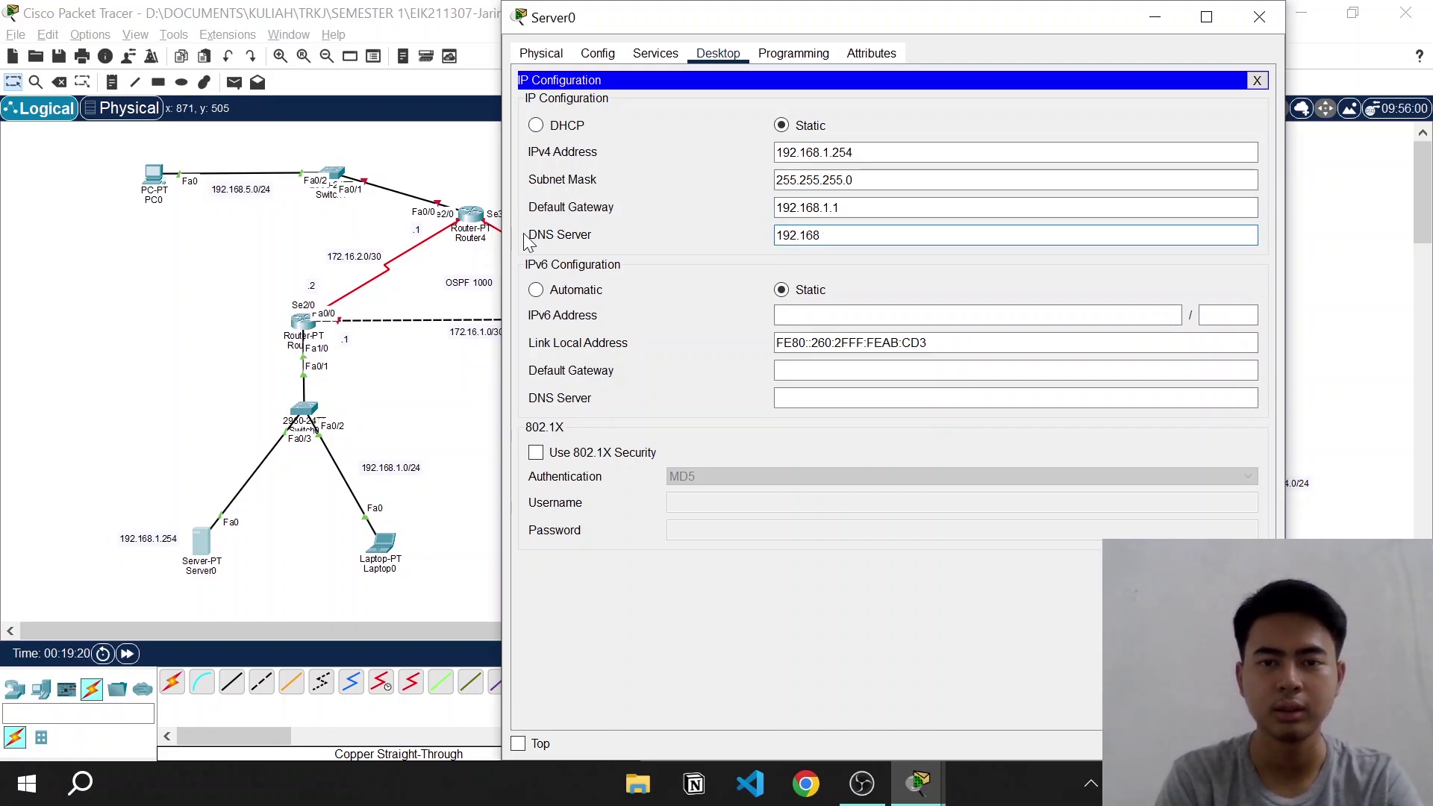
type(".1.254")
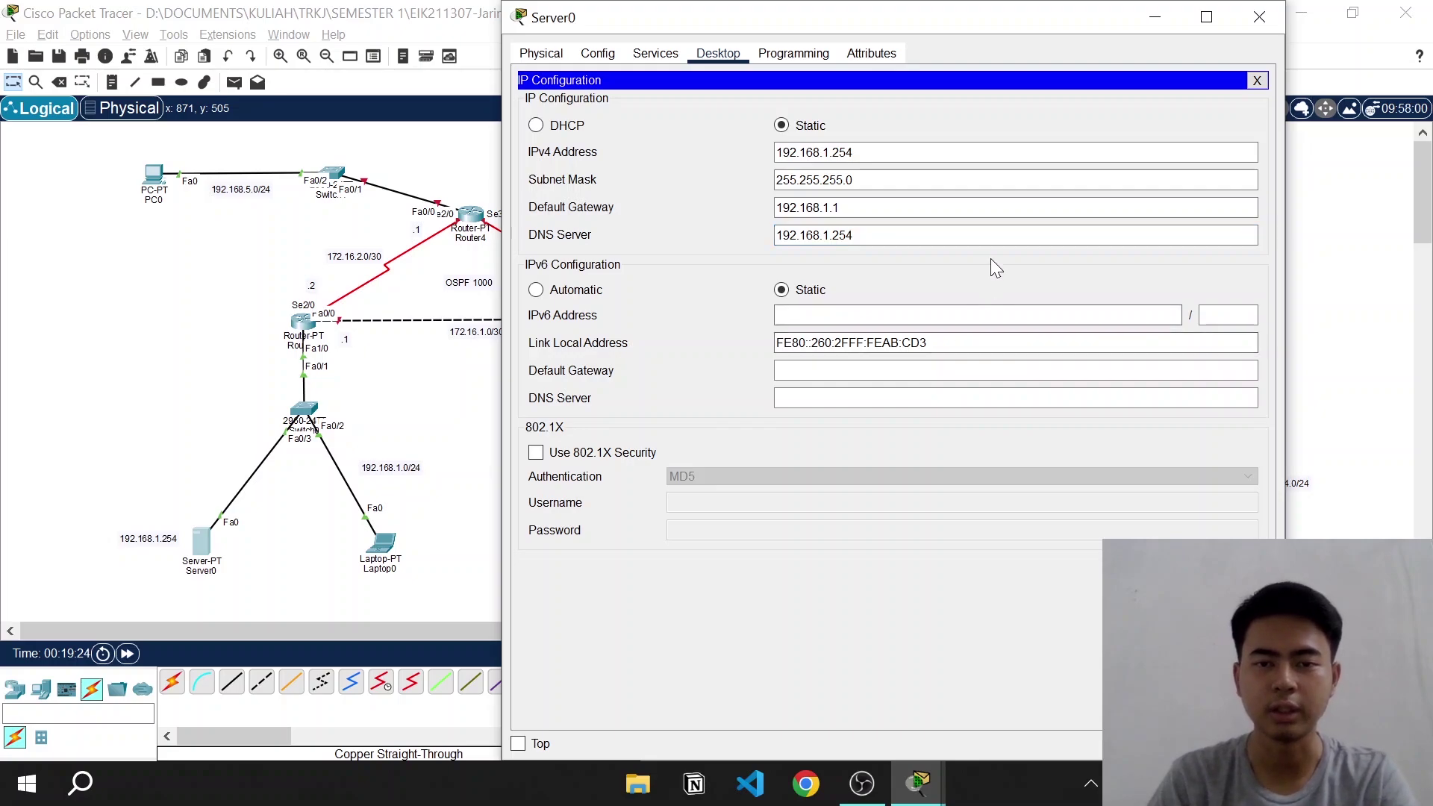
left_click(1258, 19)
Open Laptop0's IP configuration, switch its IPv4 addressing to DHCP, and close the Laptop0 window
left_click(383, 544)
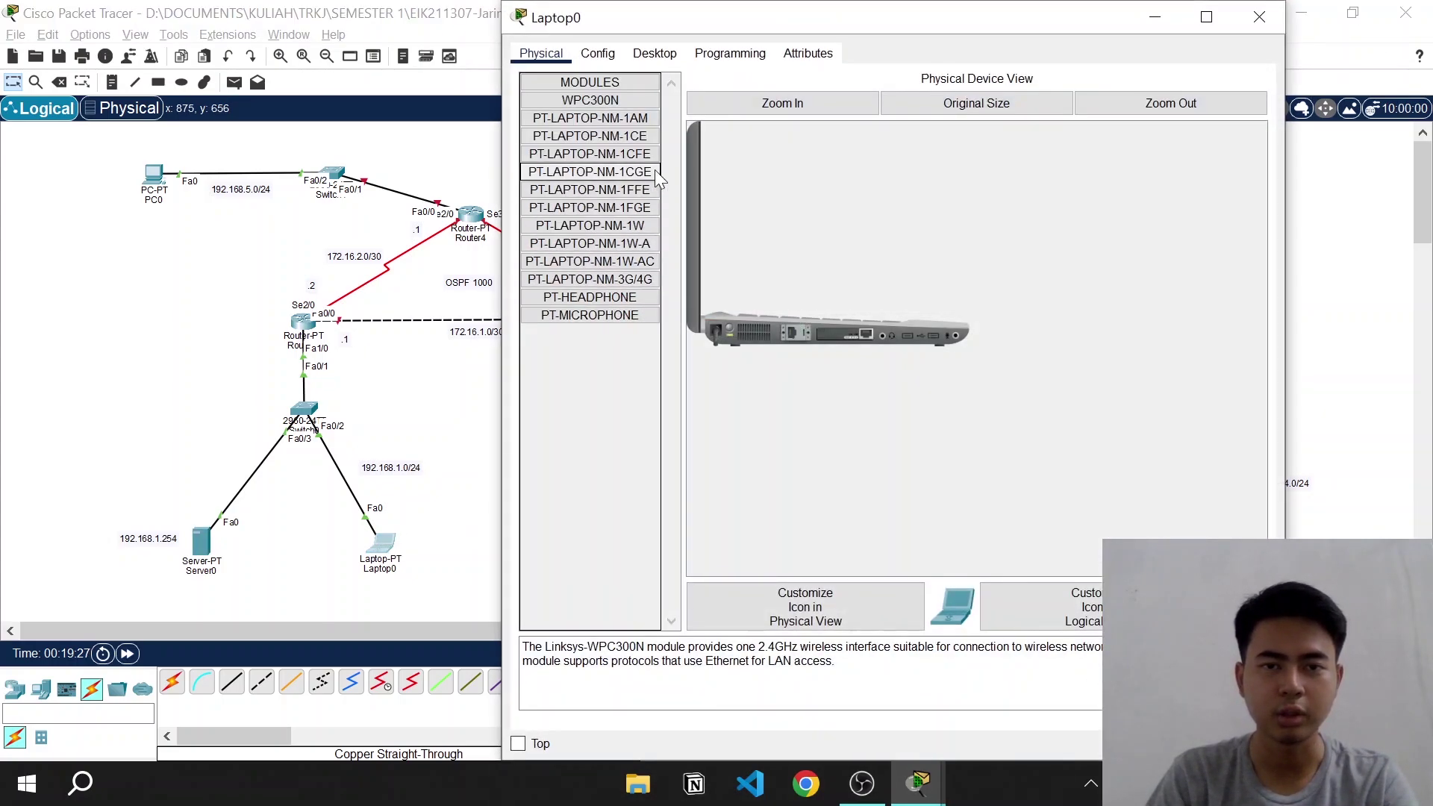
left_click(654, 53)
left_click(605, 112)
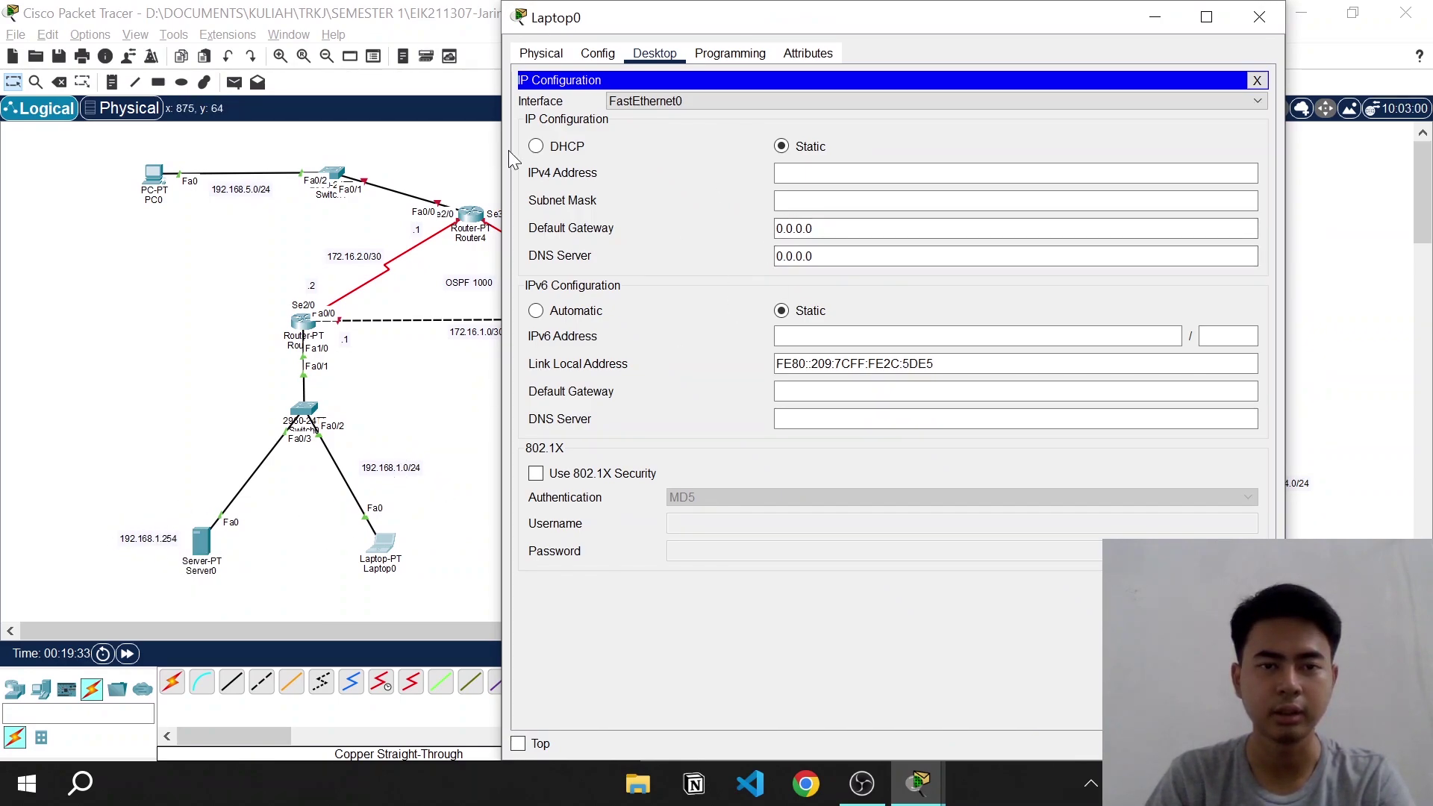
left_click(536, 146)
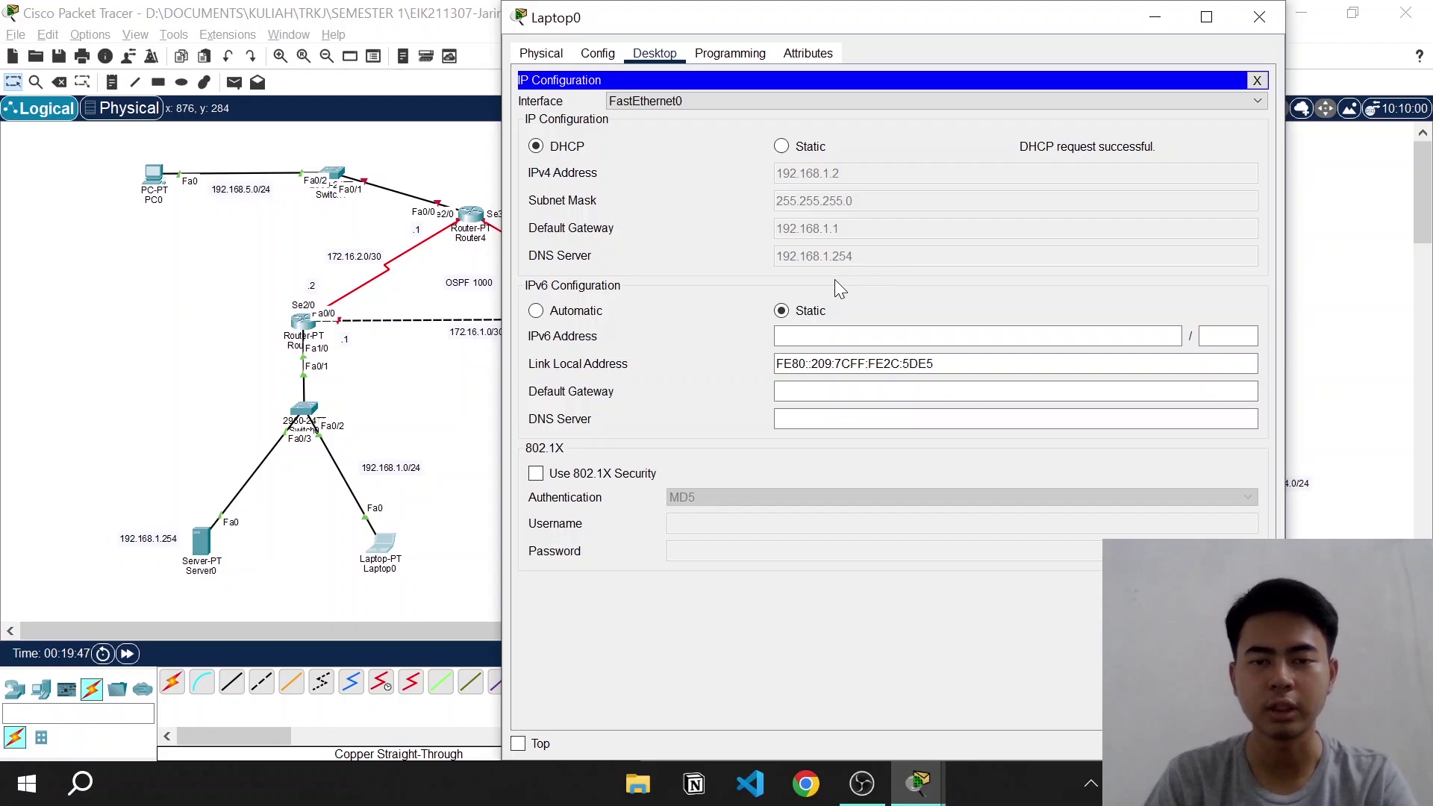
left_click(1257, 17)
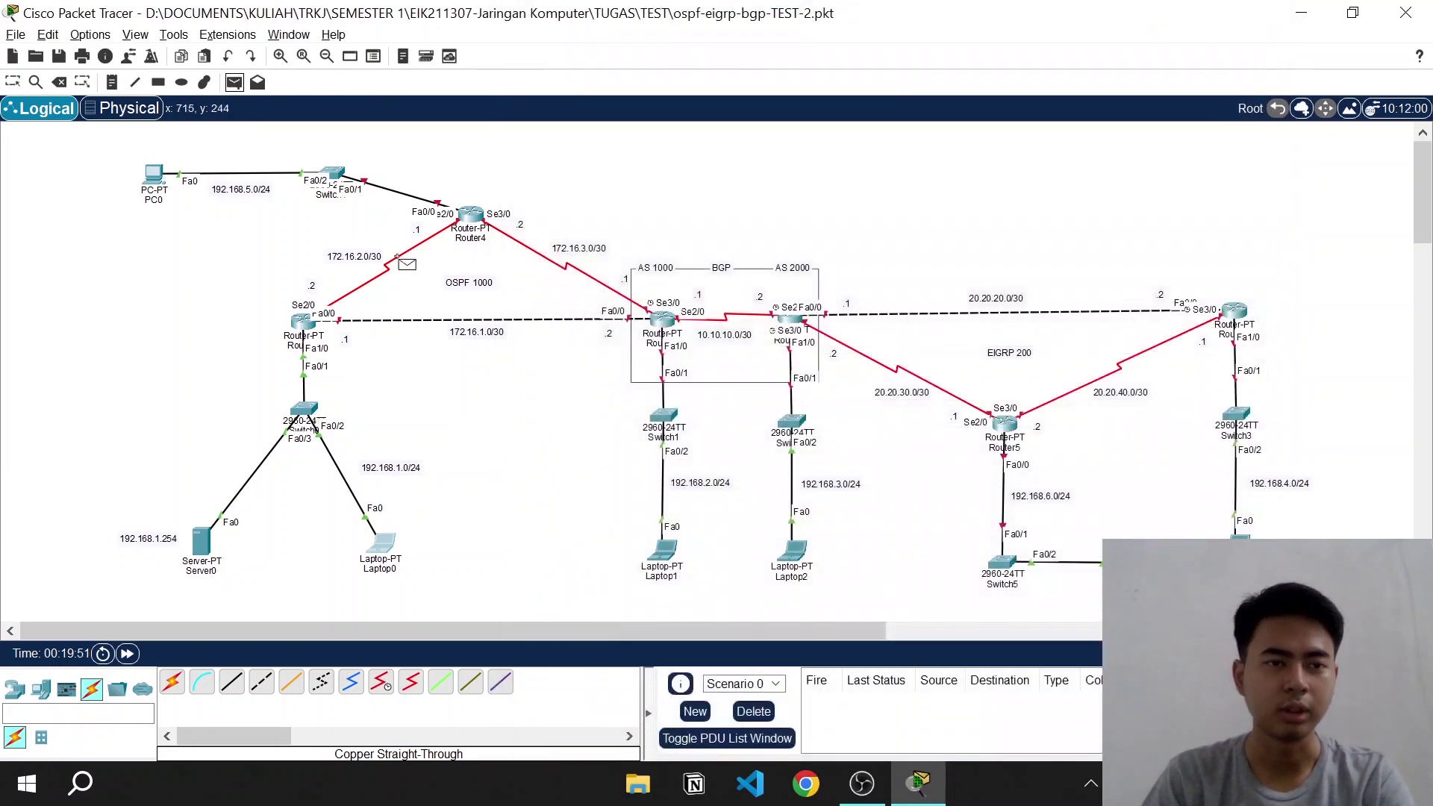
Test connectivity with simple PDUs from Laptop0 to Router0 and to Server0, and delete the test scenario
left_click(385, 547)
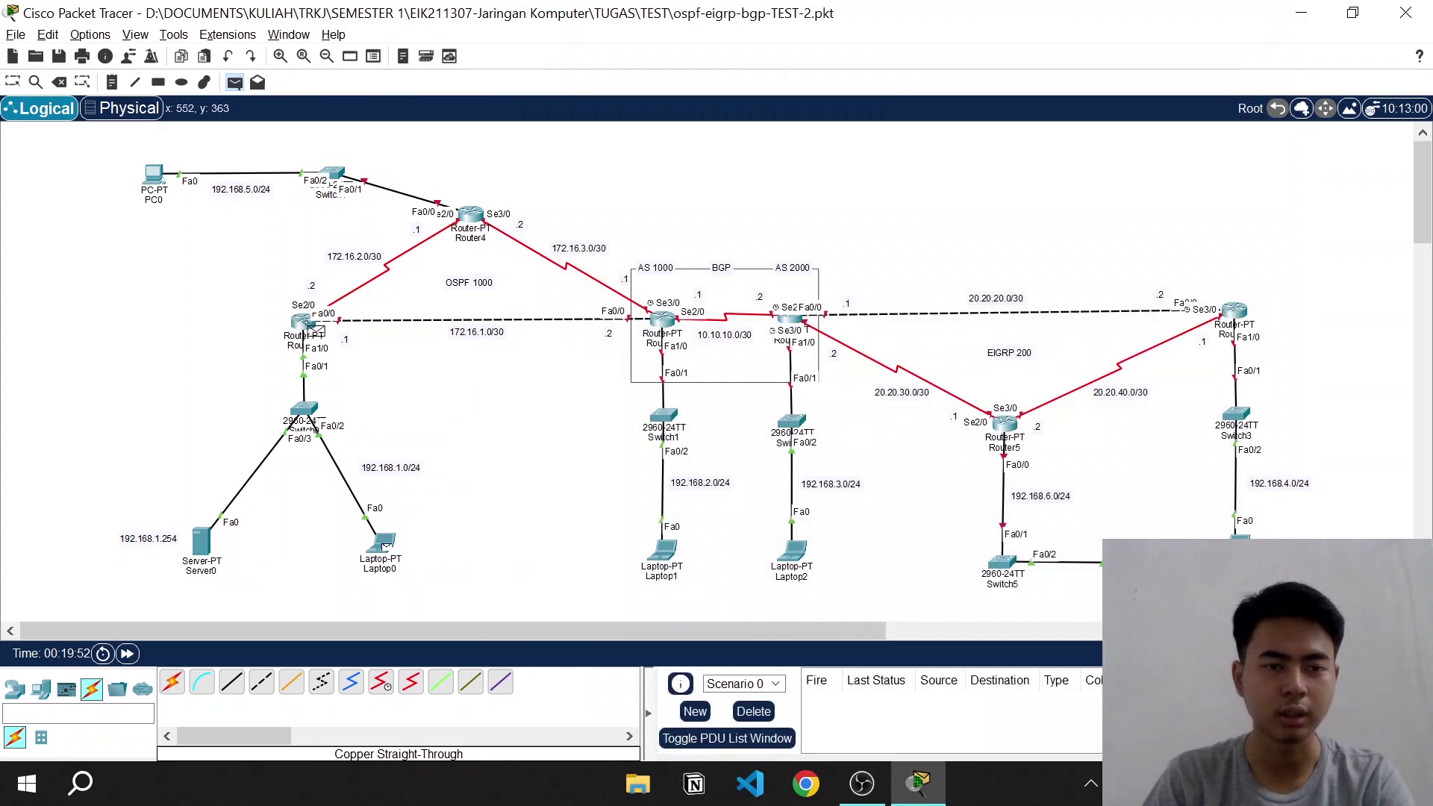
left_click(308, 328)
left_click(234, 82)
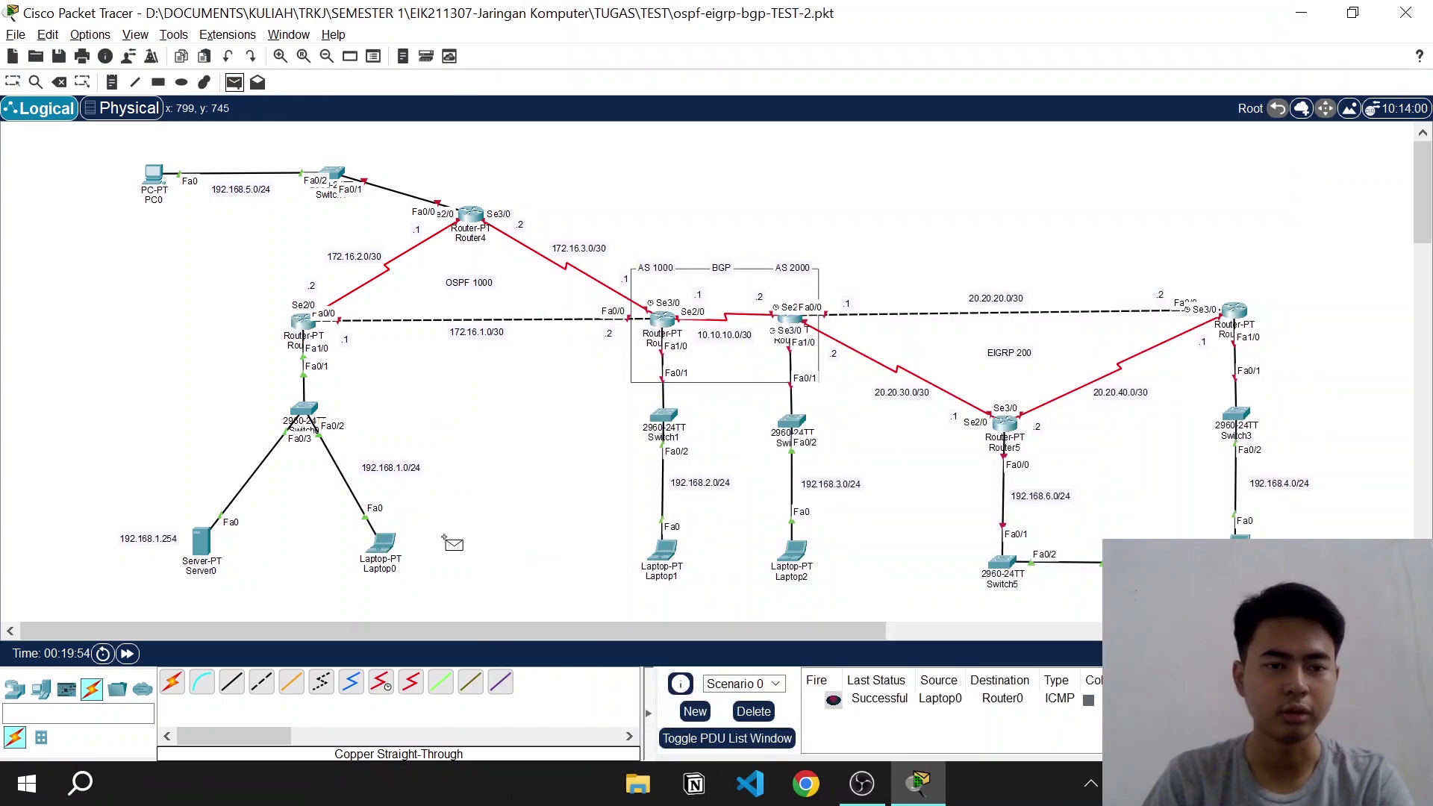
left_click(393, 547)
left_click(209, 546)
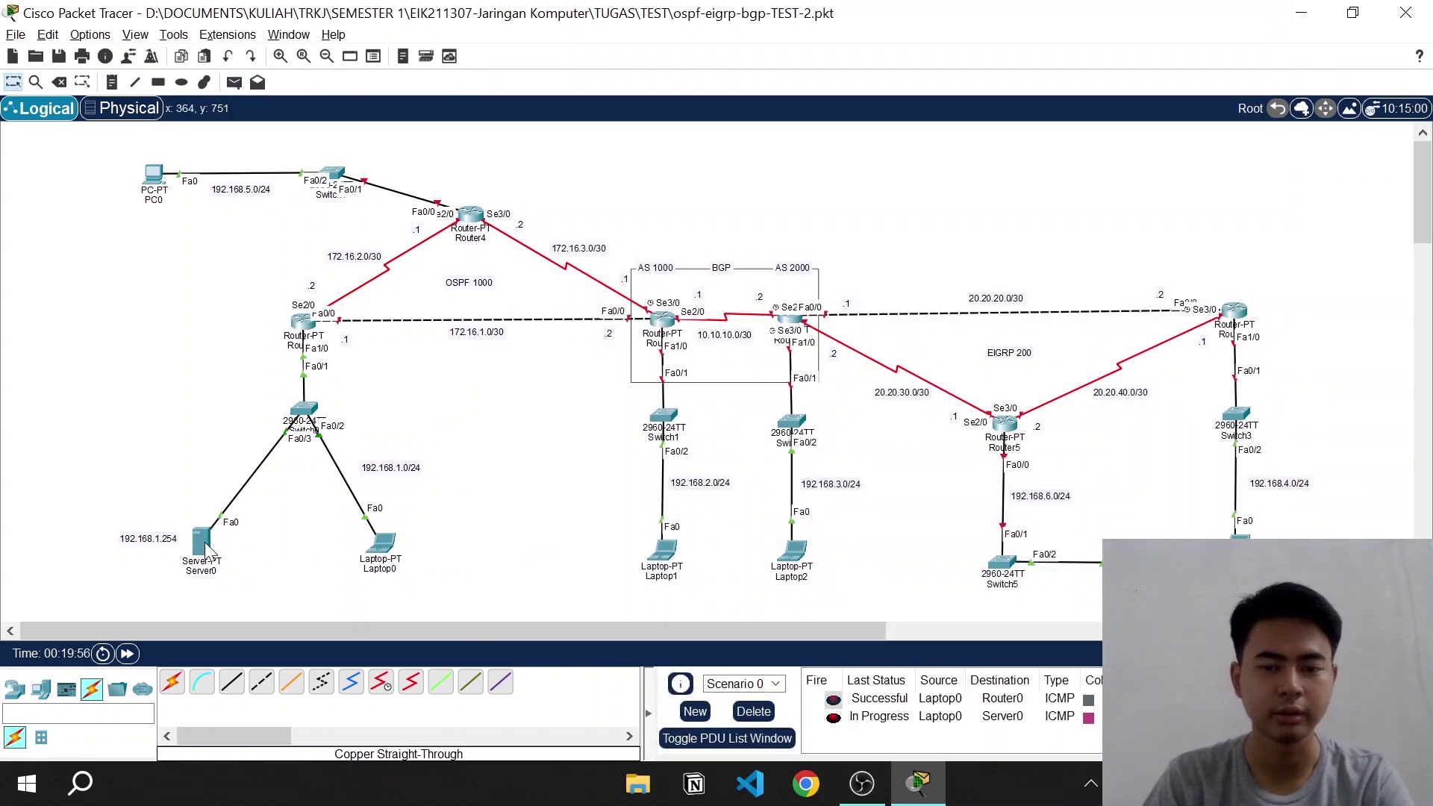
left_click(754, 711)
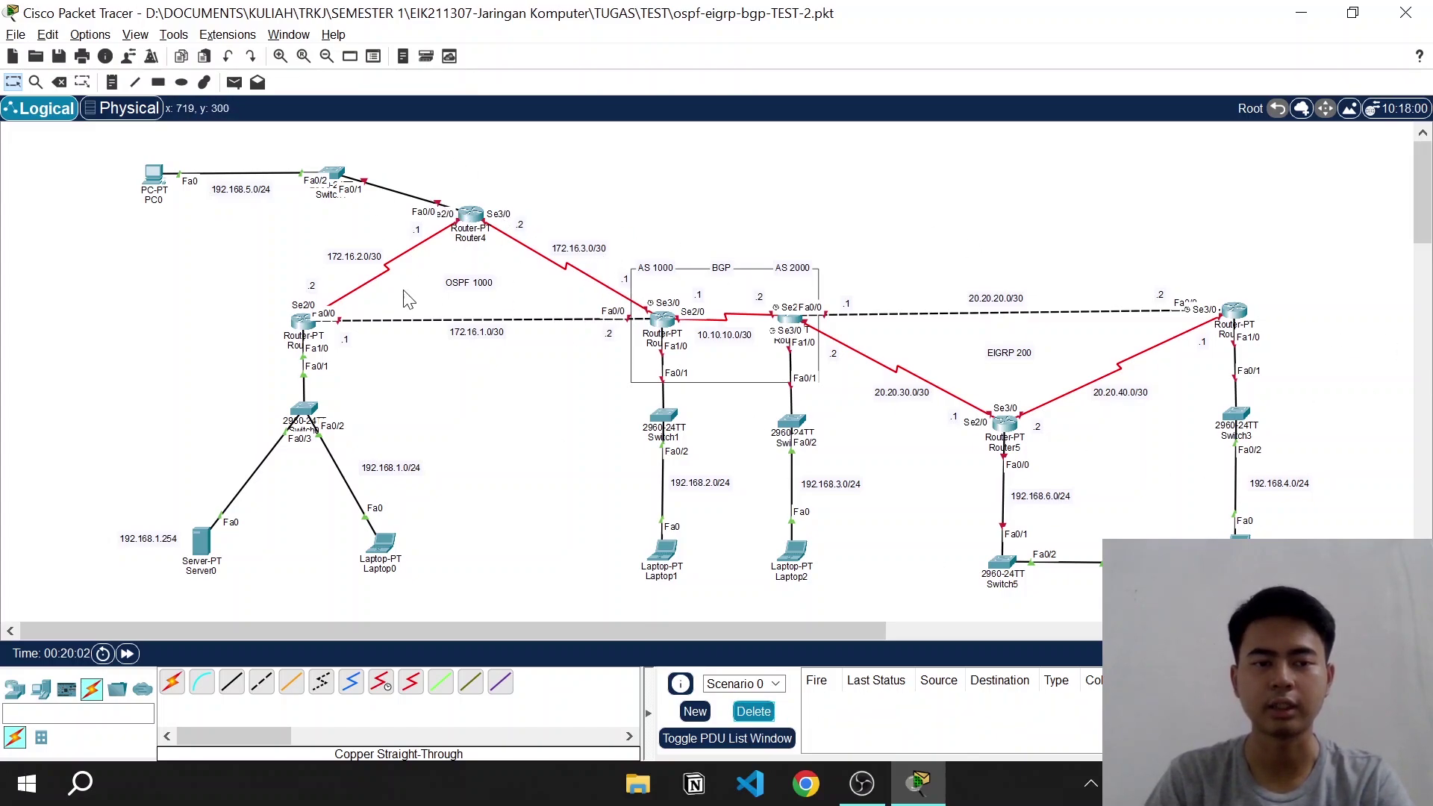
Reopen Router0's command line, enter interface serial 2/0 and enable it with no shutdown
left_click(303, 322)
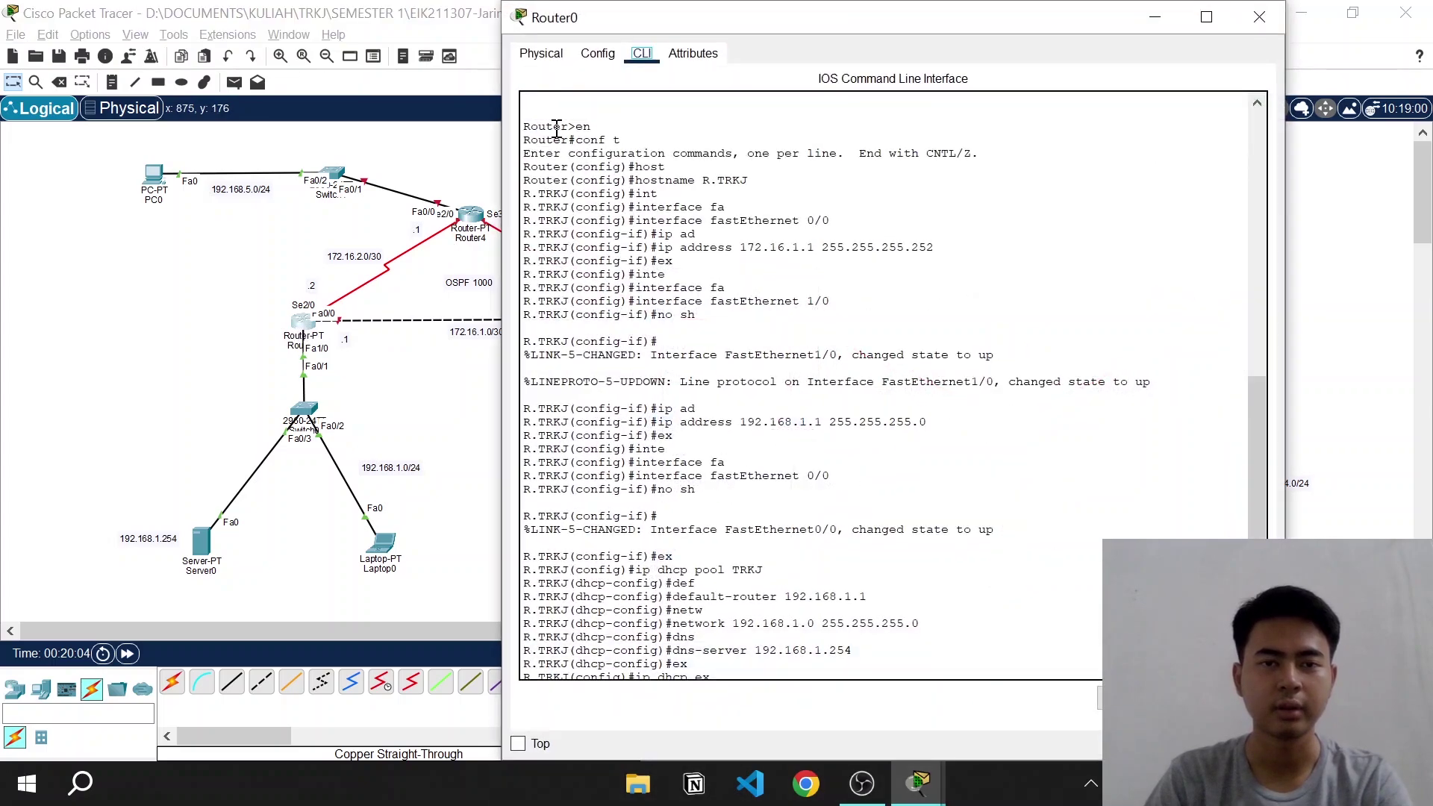
left_click(992, 515)
key("Return")
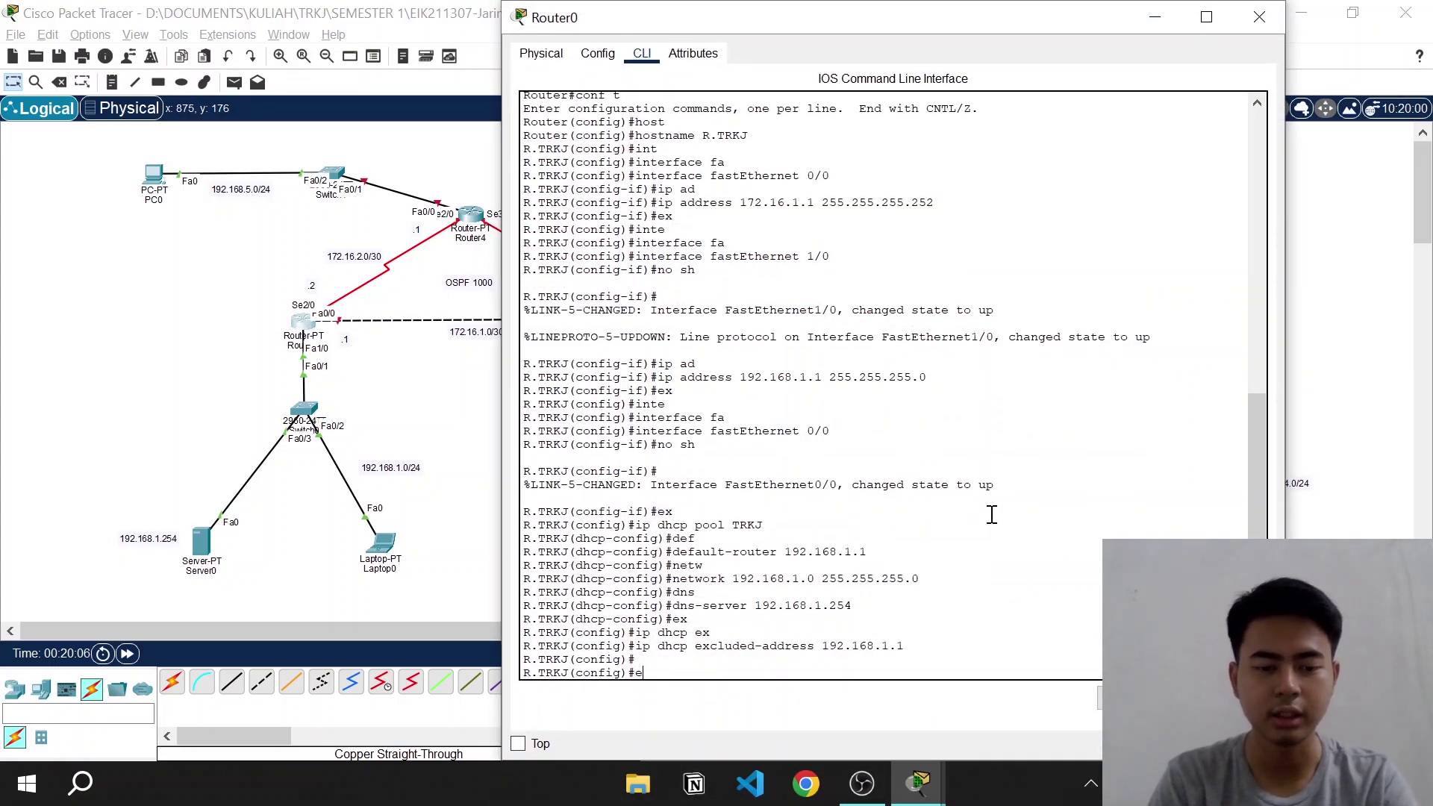
type("inte")
key("Tab")
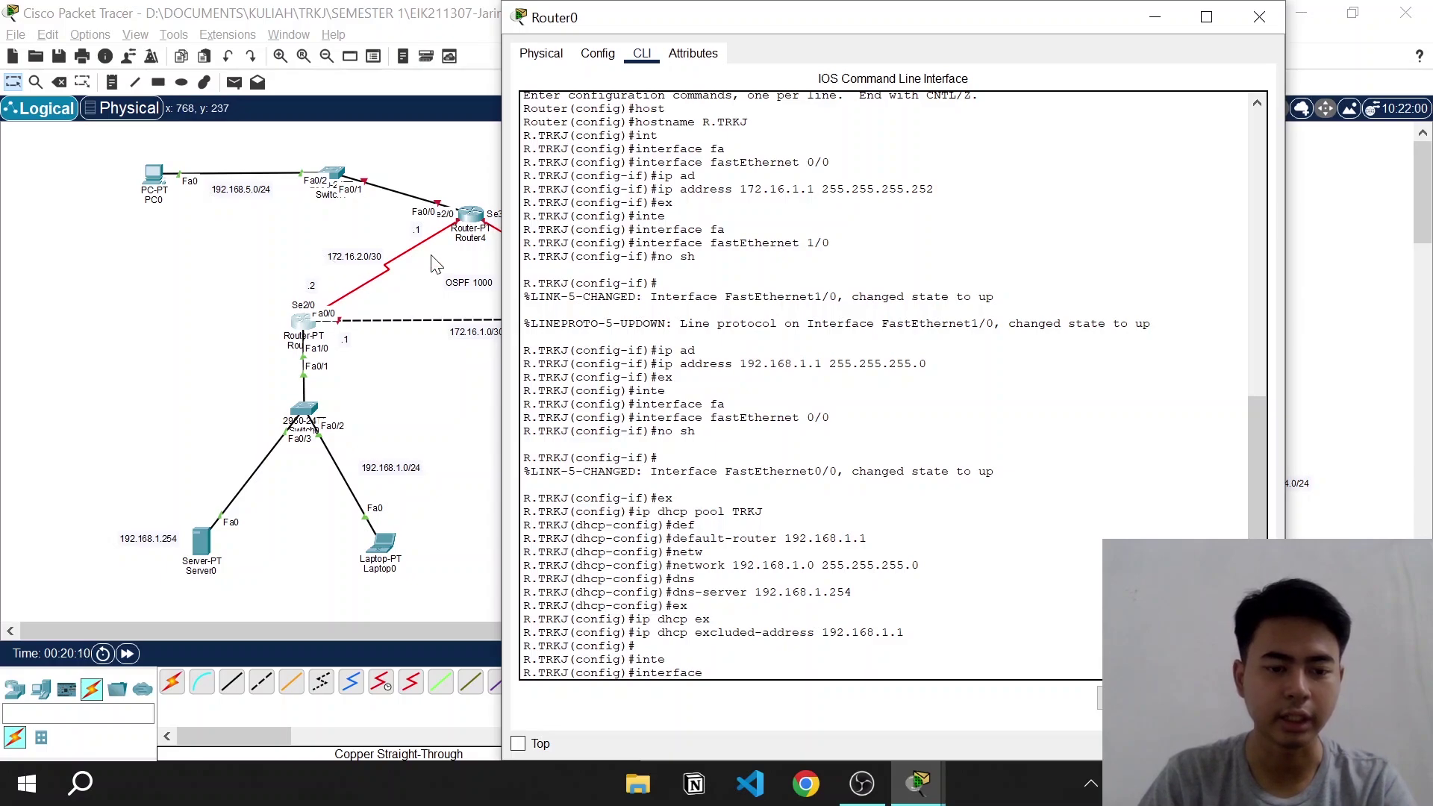
type("ser")
key("Tab")
type("2/0")
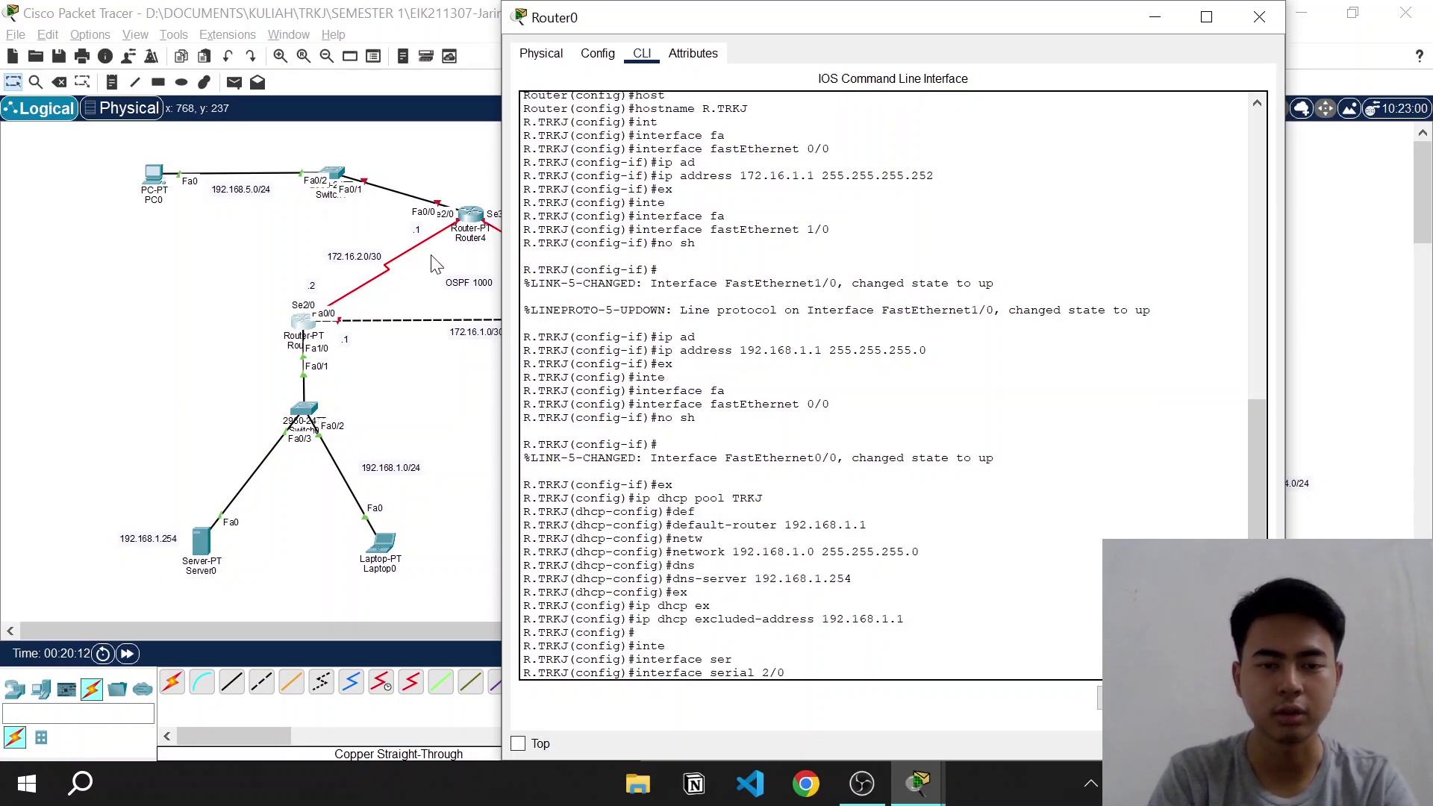
key("Return")
type("no sh\\")
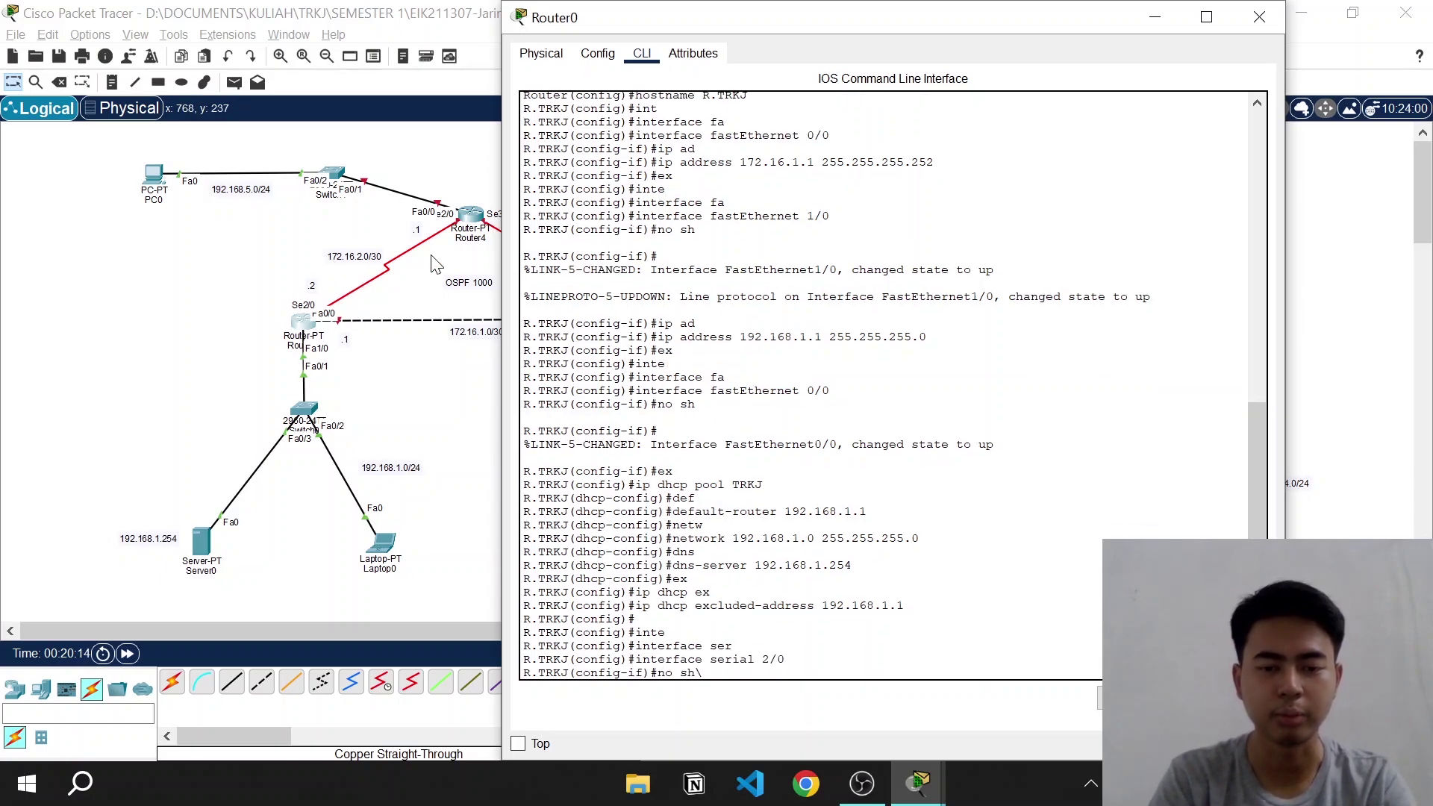
key("Return")
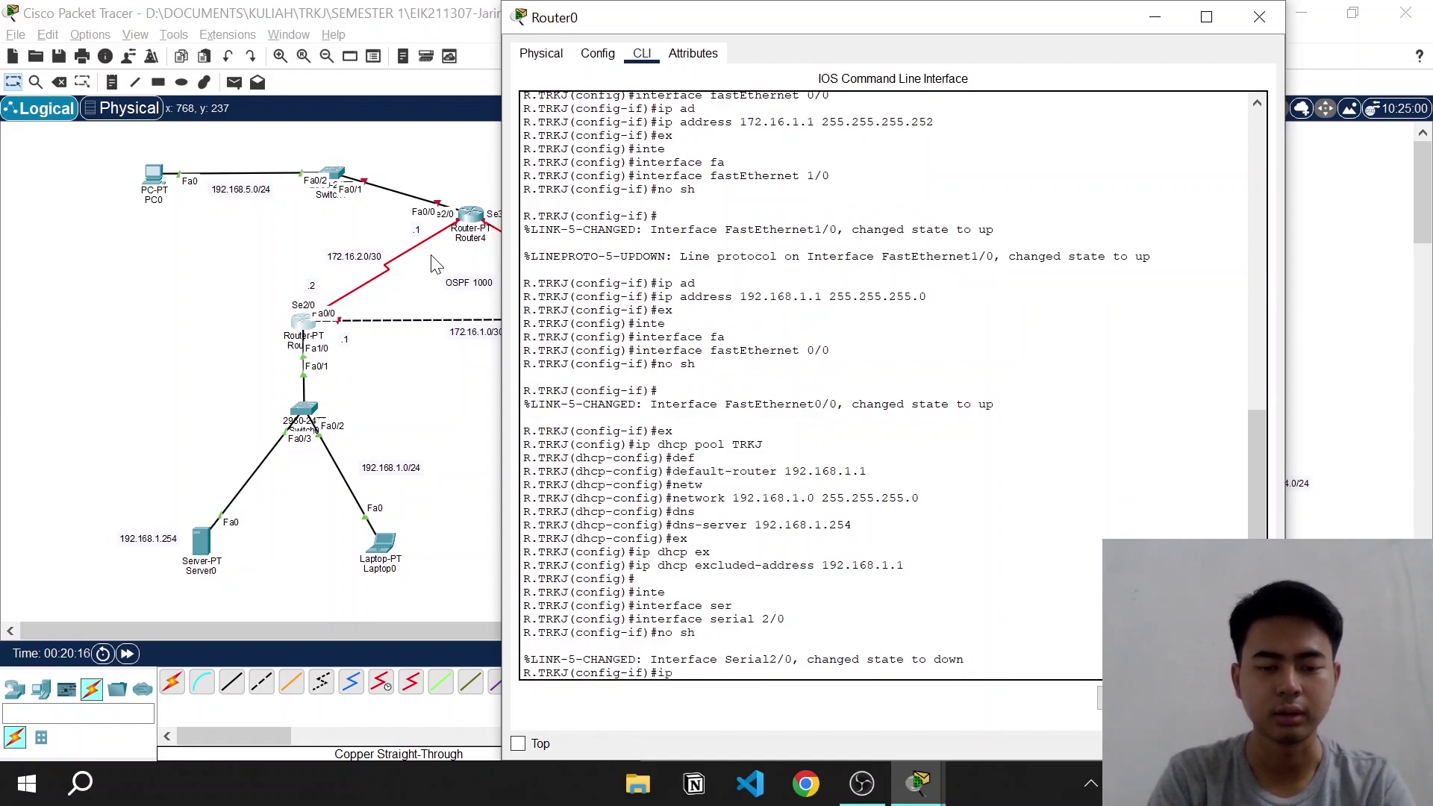
Assign IP address 172.16.2.2 with mask 255.255.255.252 to Router0's serial 2/0, exit the interface and close the window
type("ip ad")
key("Tab")
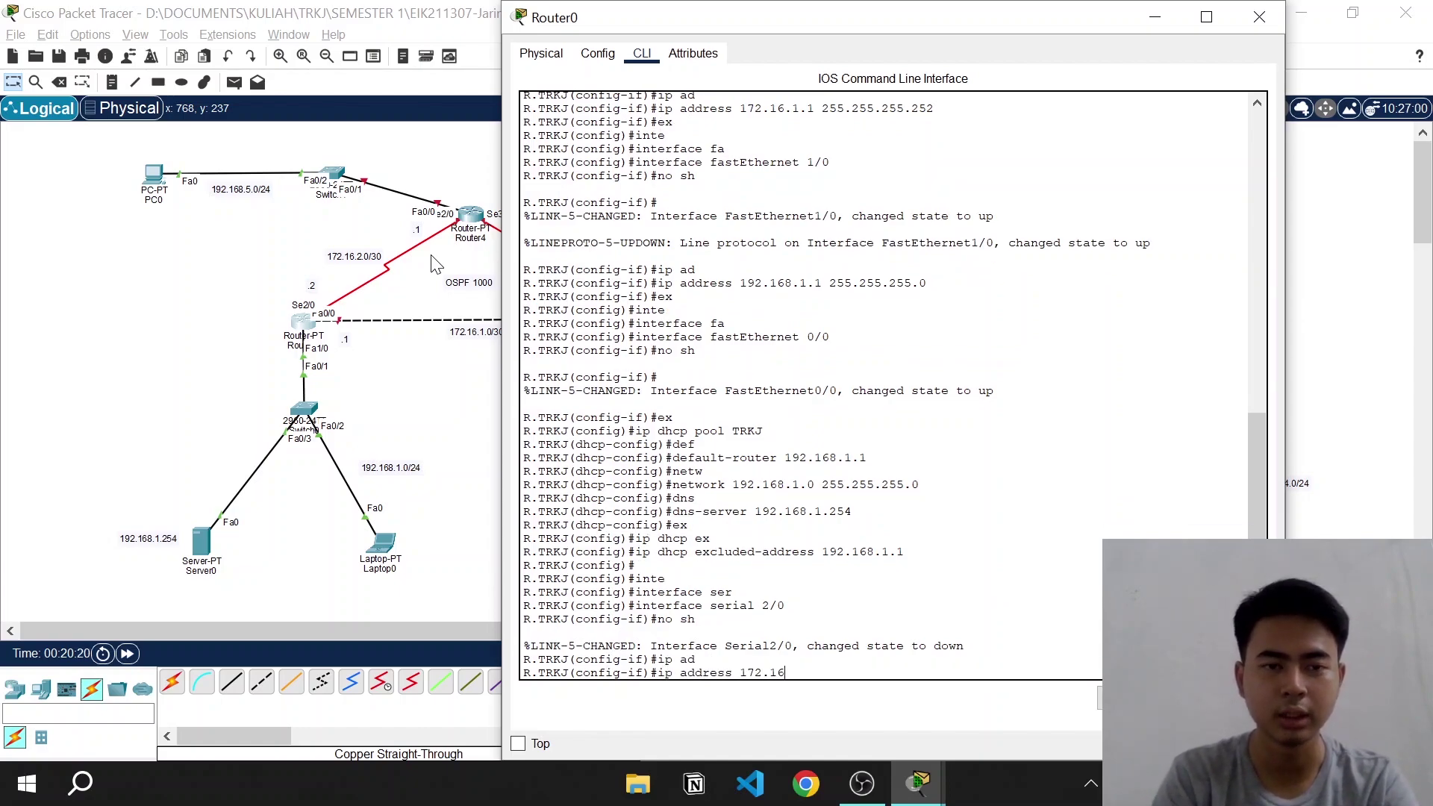
type("2.")
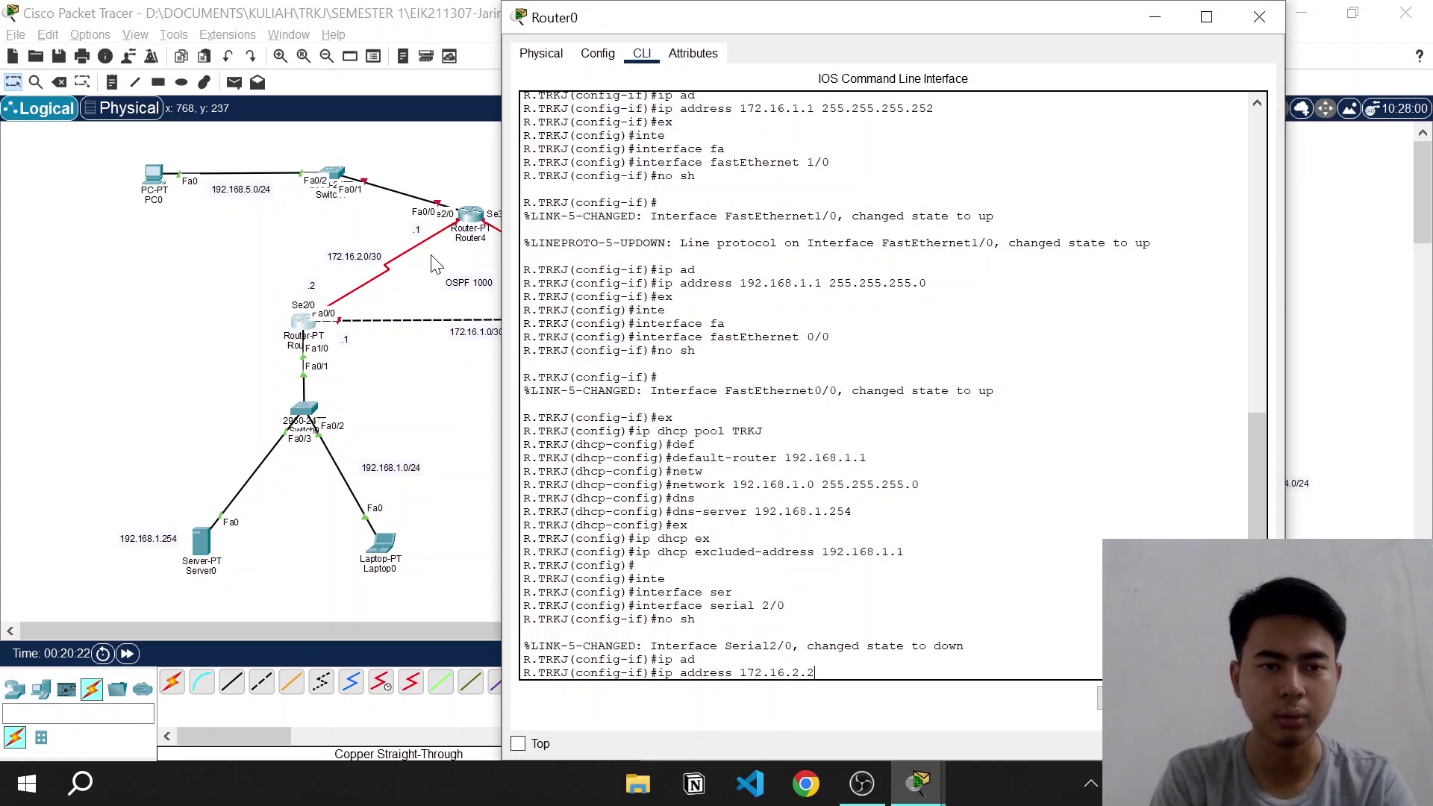
type(" 255.255")
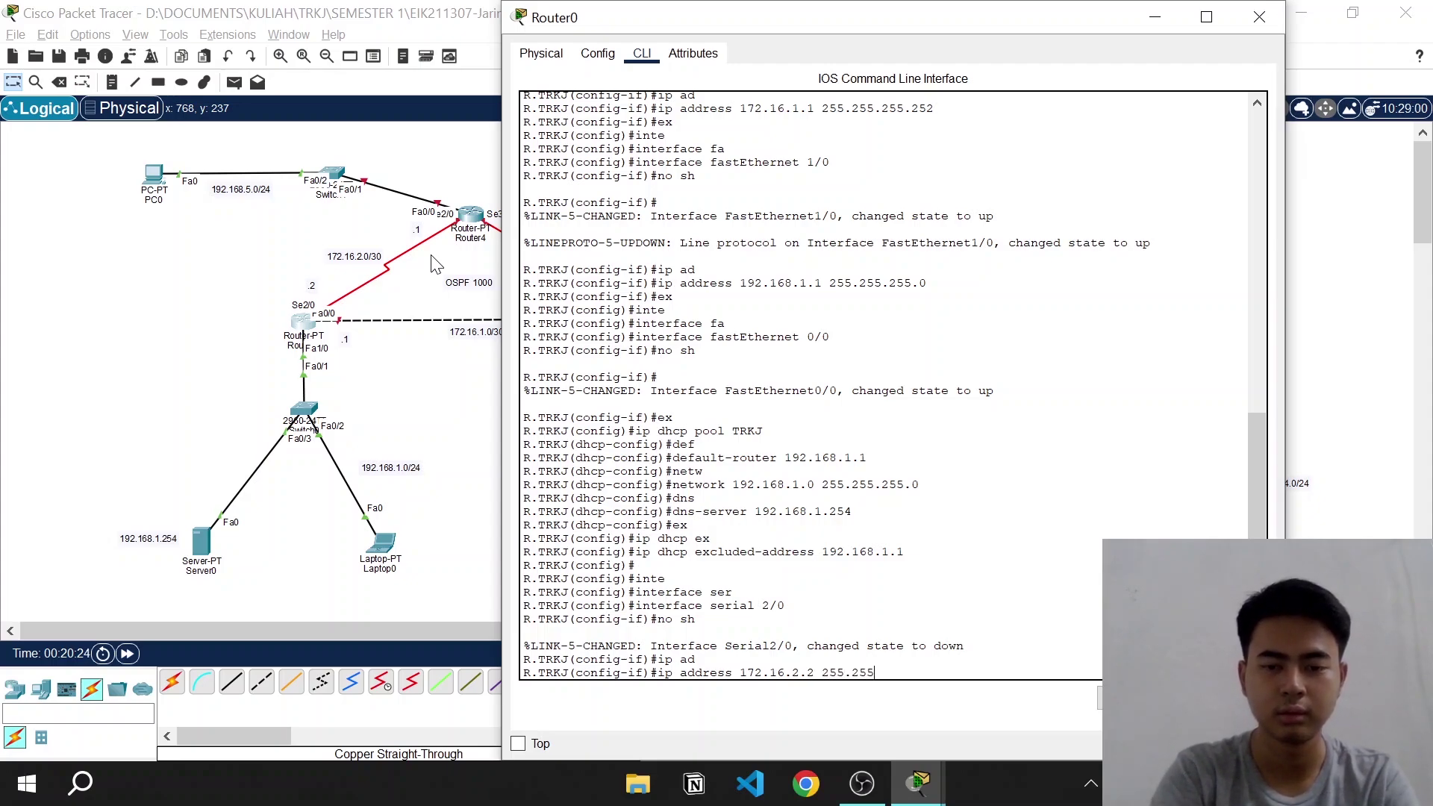
type(".255.2")
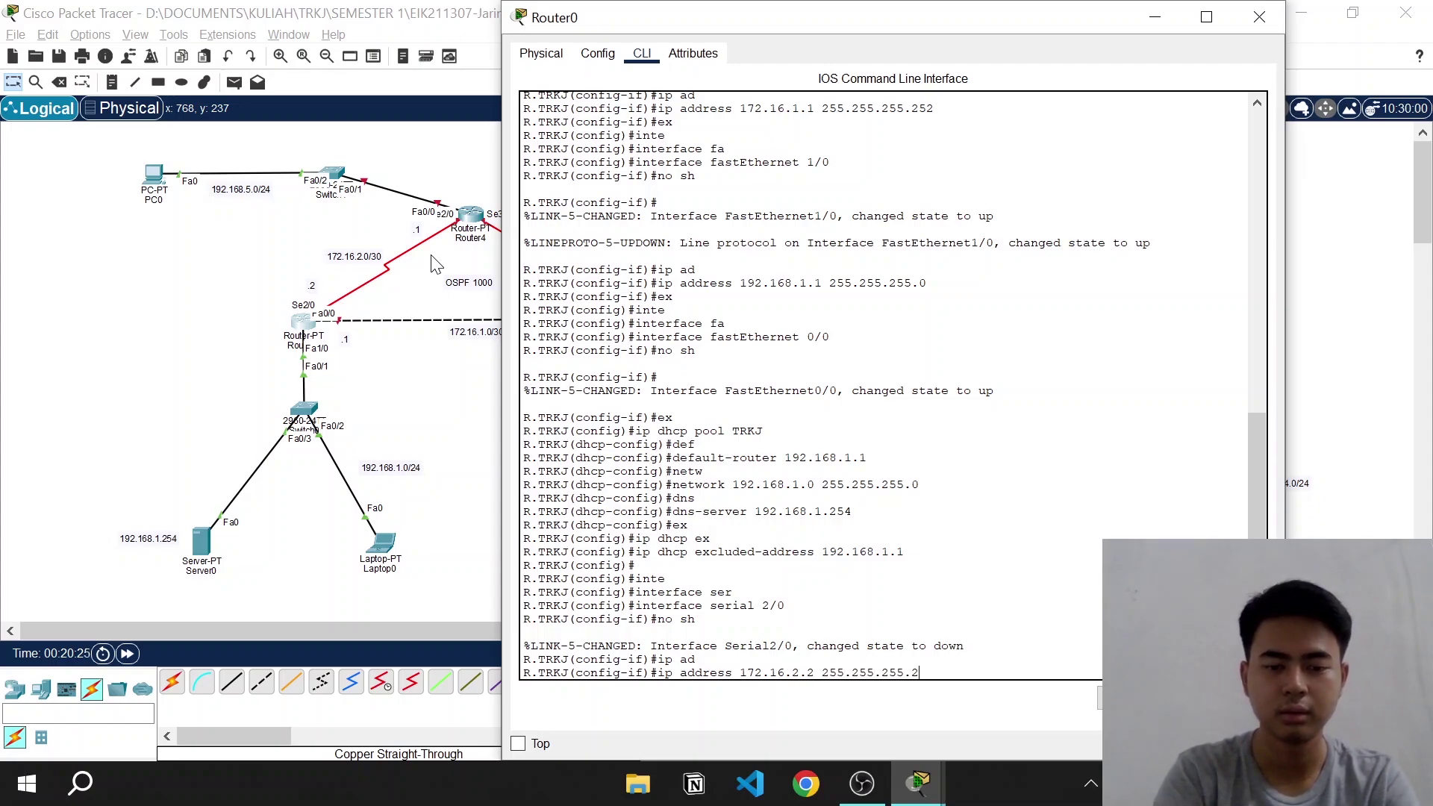
type("52")
key("Return")
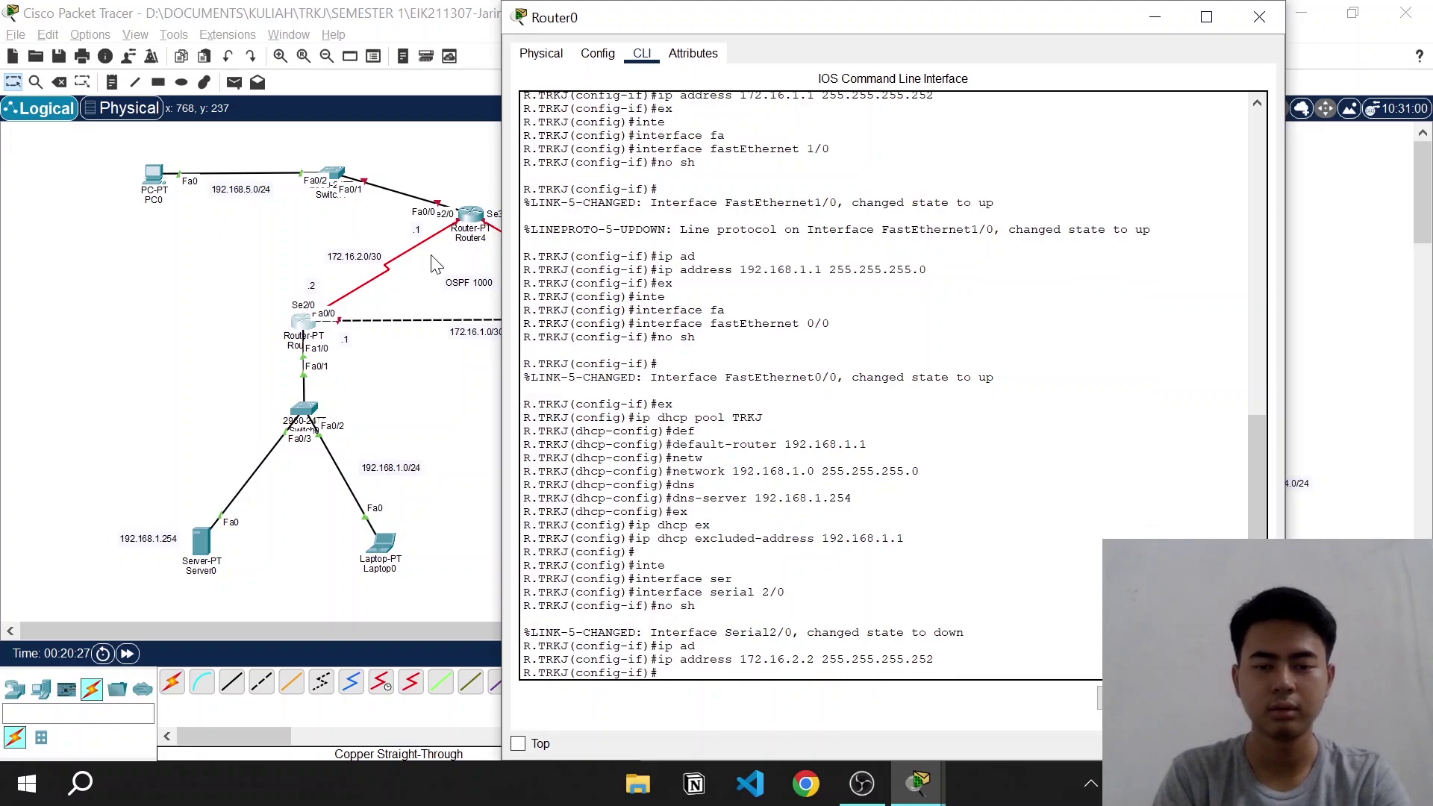
type("ex")
key("Return")
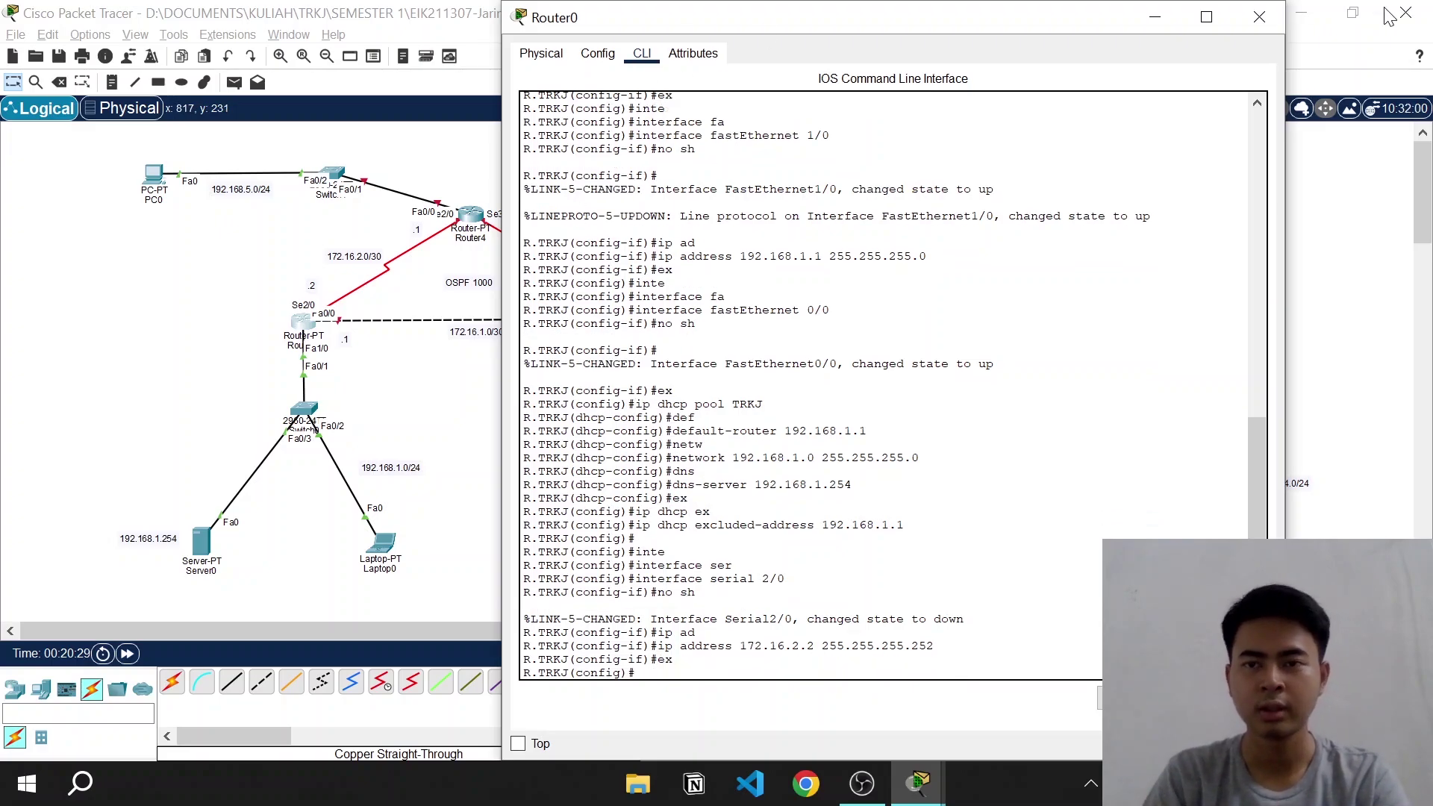
left_click(1259, 16)
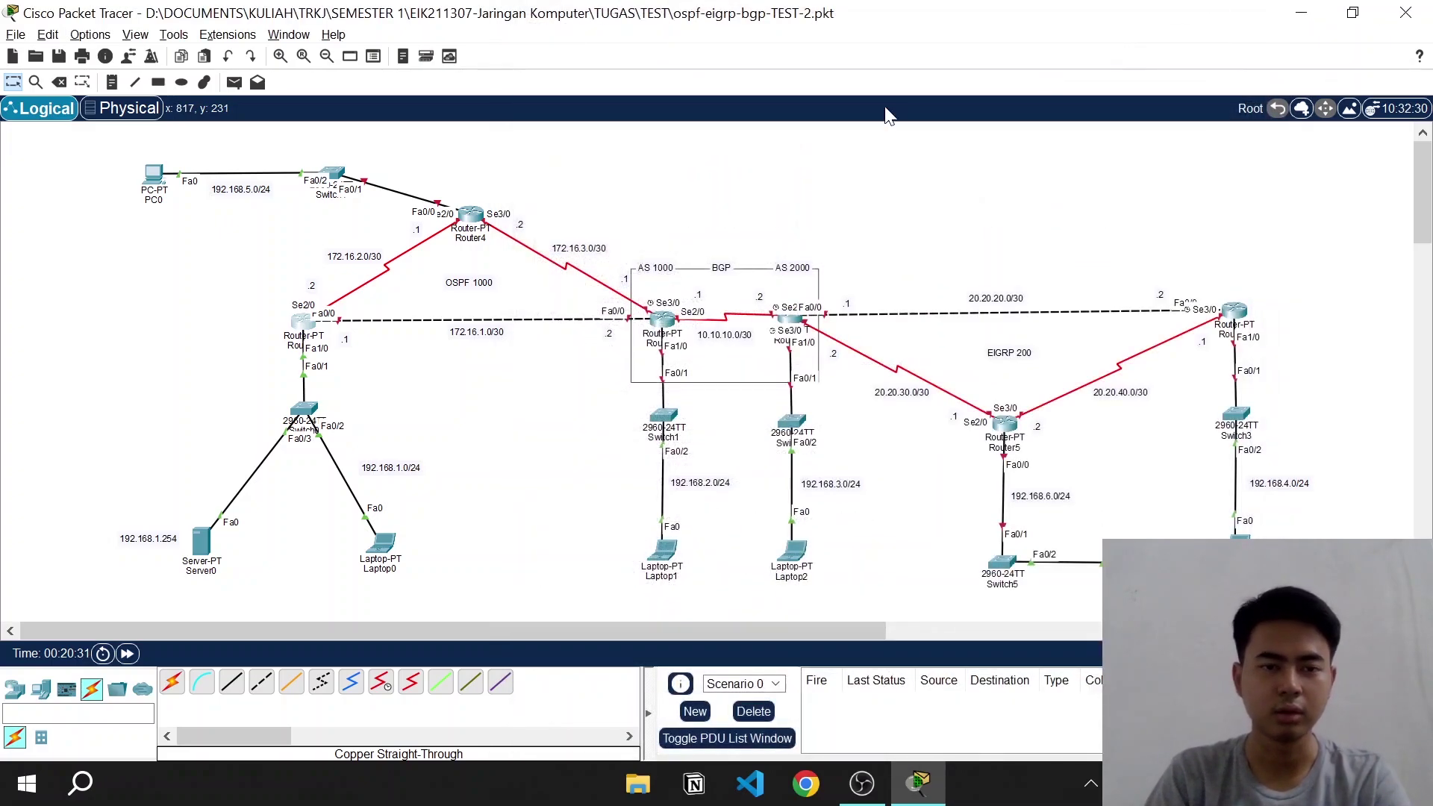
Open Router1's command line, resize and move its window clear of the left half of the topology, and start the console session
left_click(663, 327)
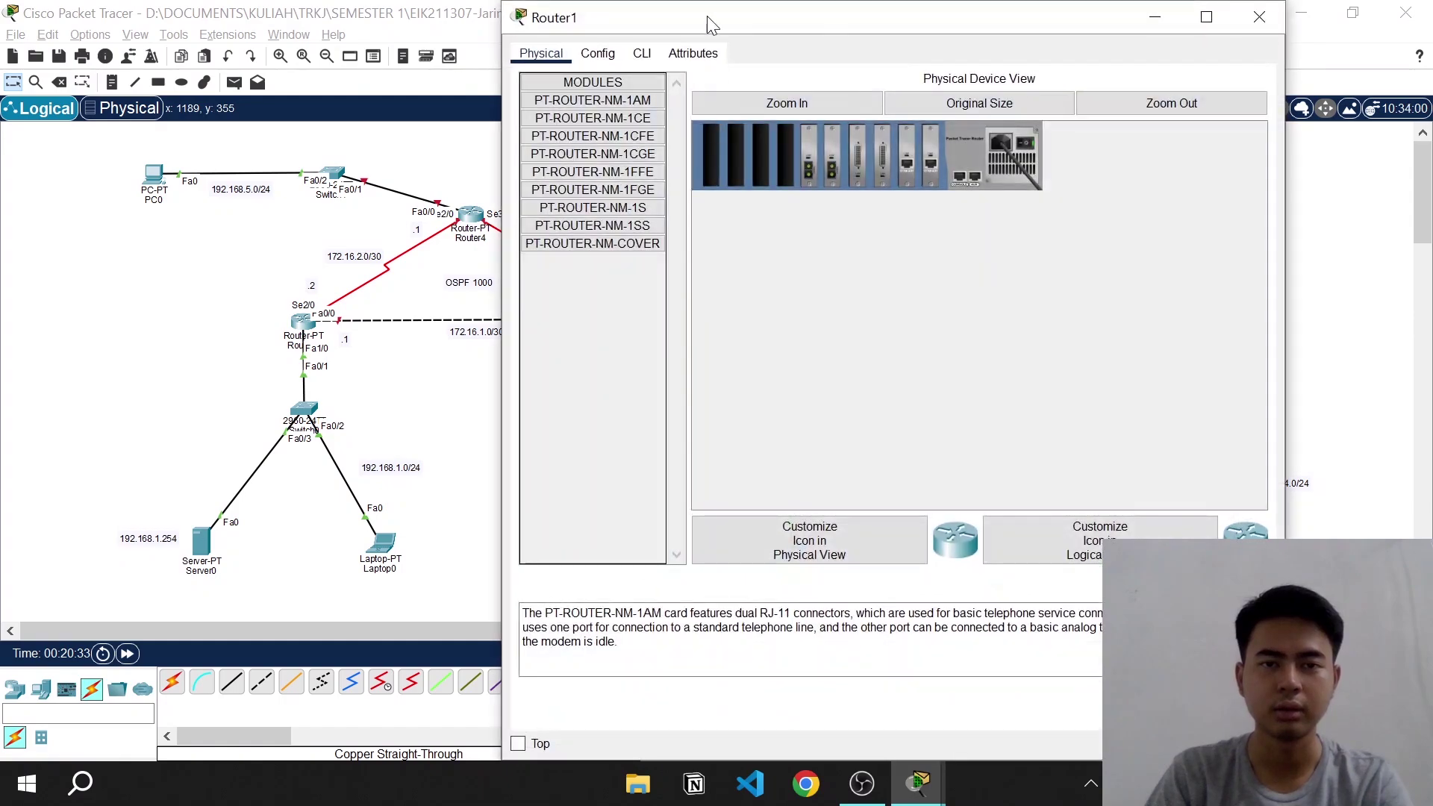
left_click(643, 55)
left_click_drag(716, 3, 722, 165)
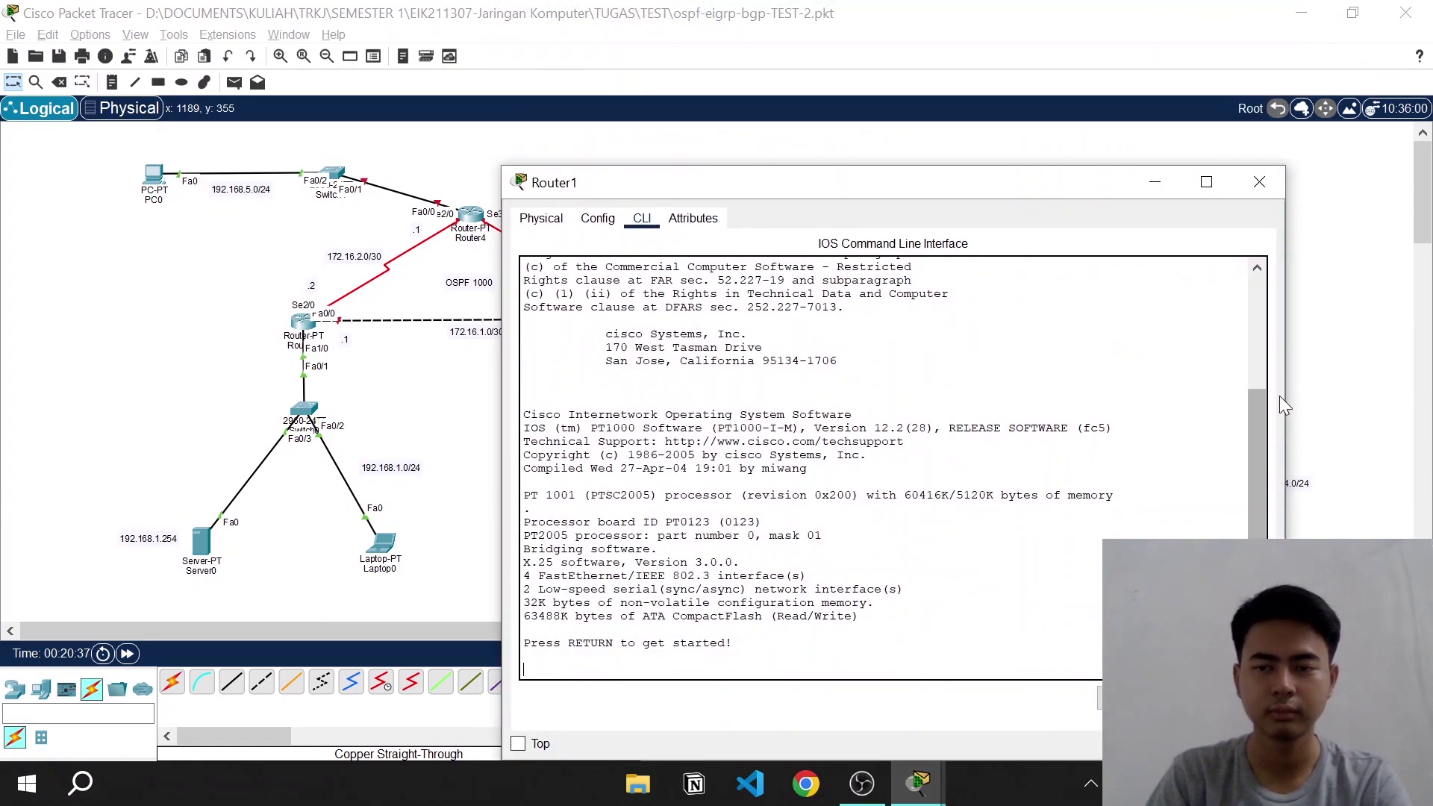
left_click_drag(1285, 411, 1056, 411)
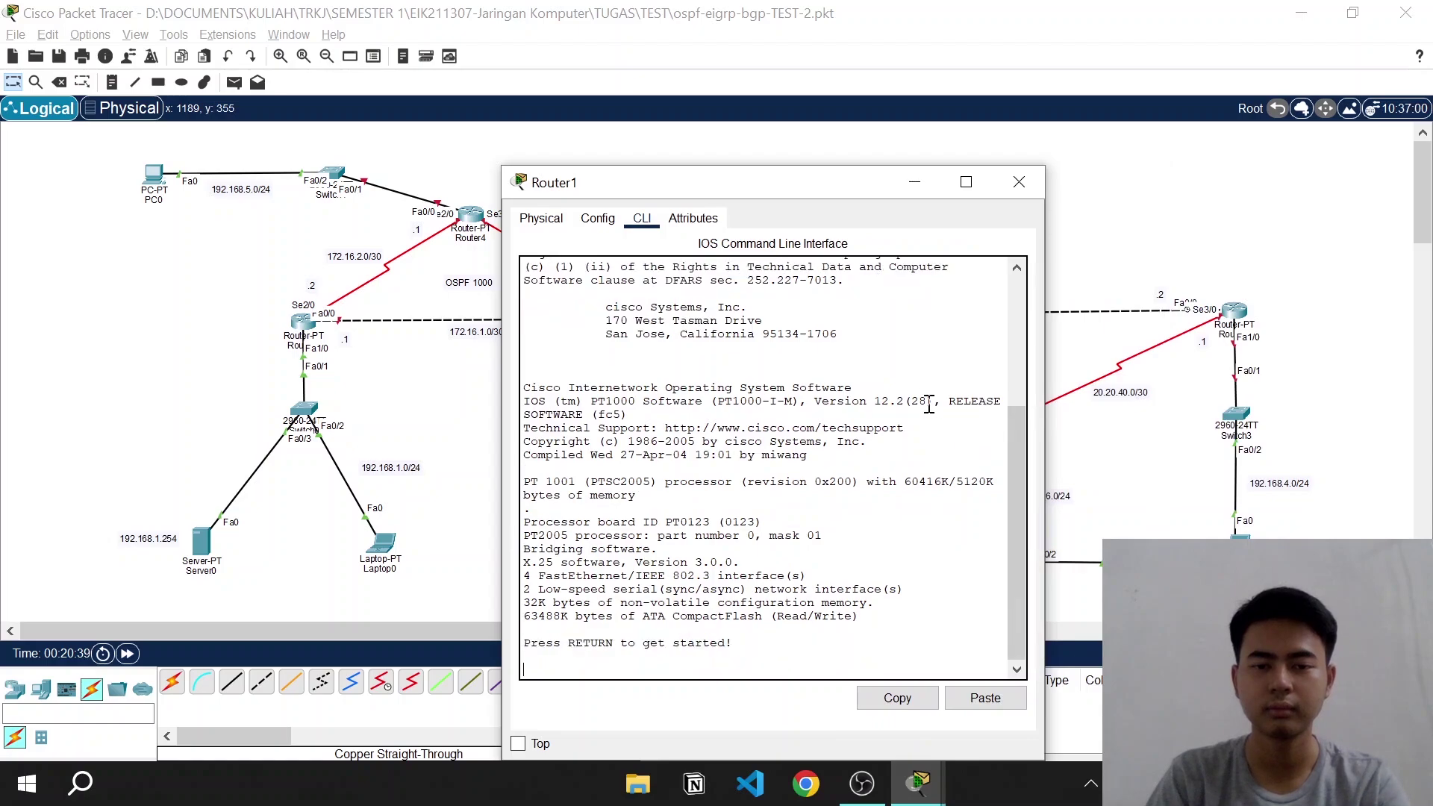
left_click_drag(825, 185, 1192, 142)
key("Return")
key("Return")
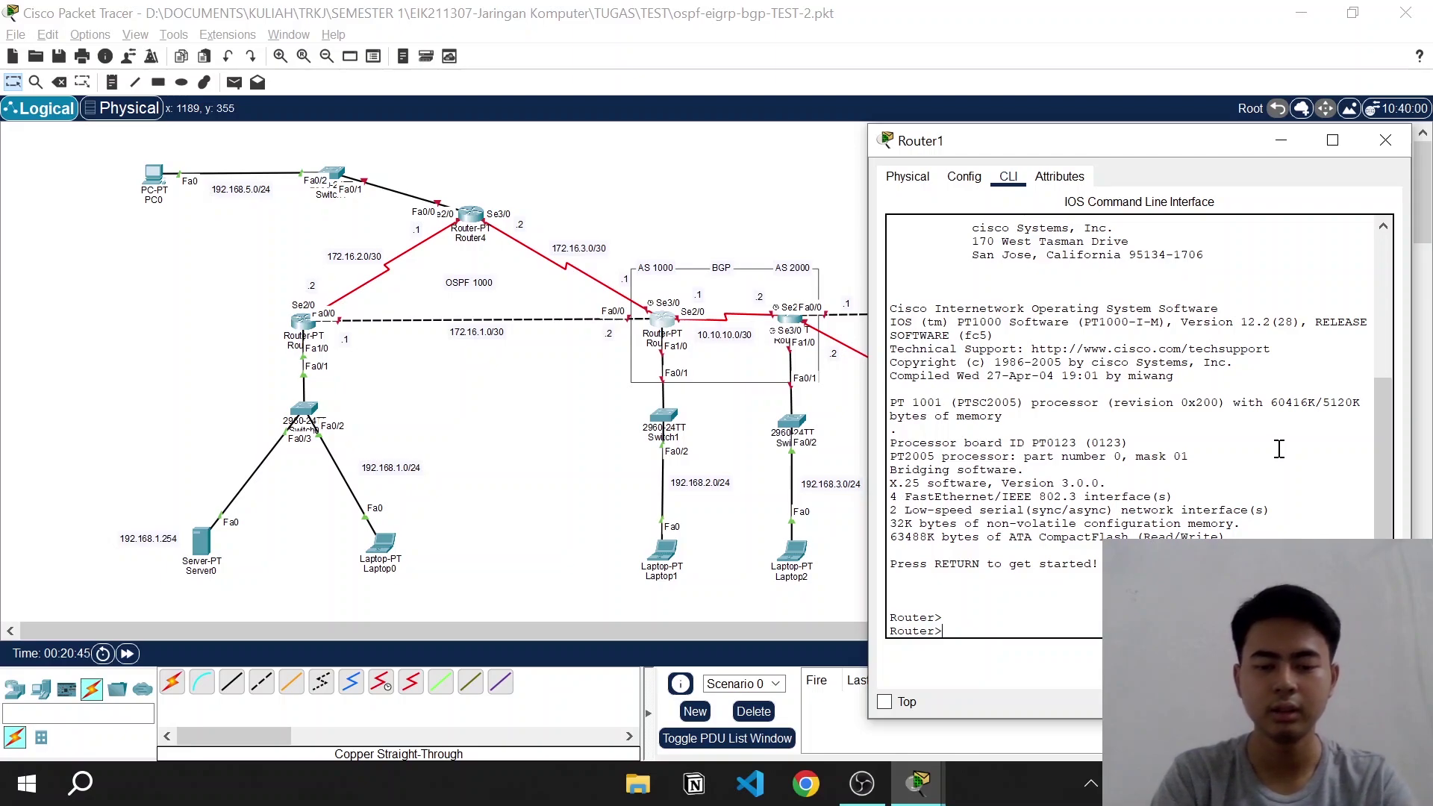
Enter privileged mode and global configuration mode on Router1
type("en")
key("Return")
type("conf")
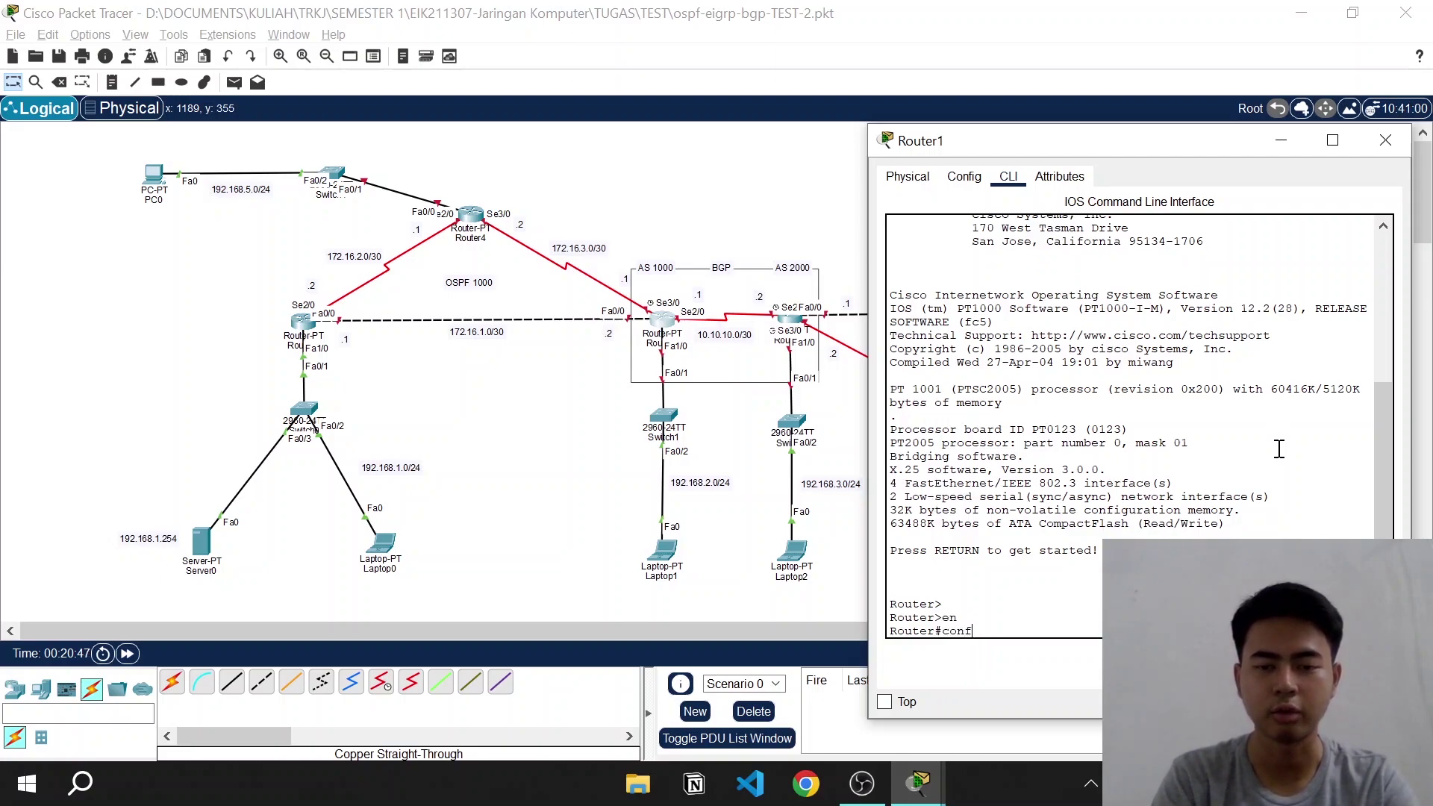
type(" t")
key("Return")
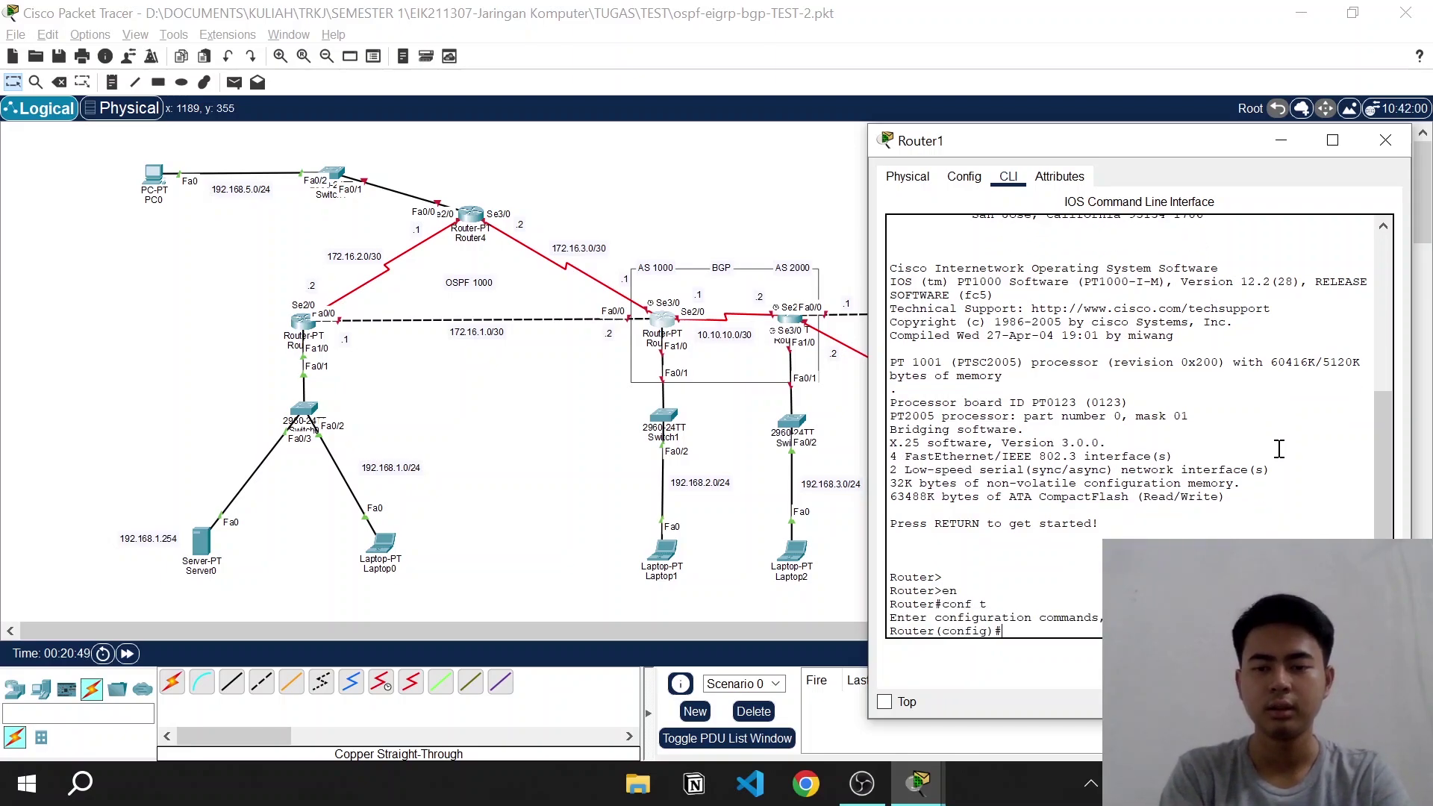
key("Return")
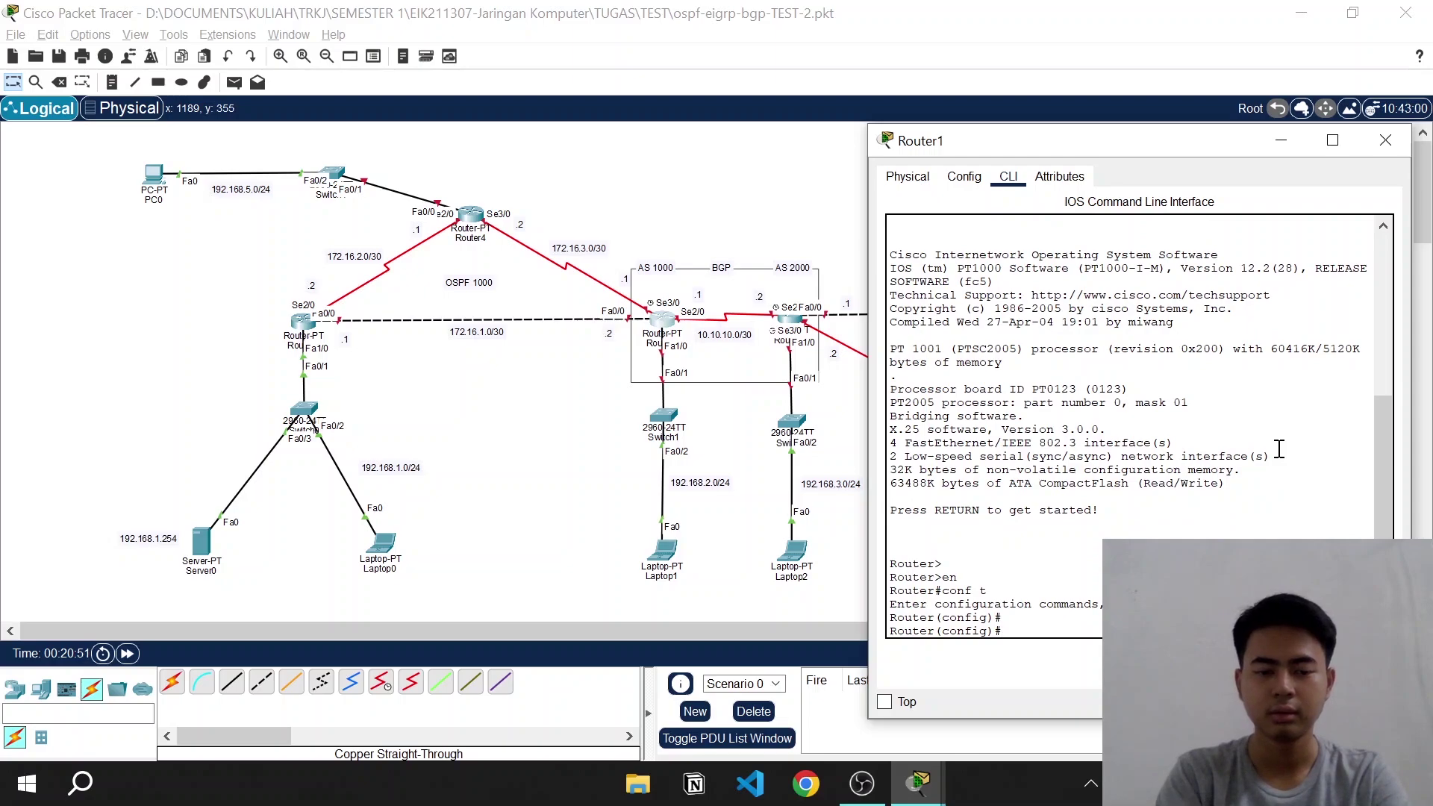
Set Router1's hostname to R.TI
type("host")
key("Tab")
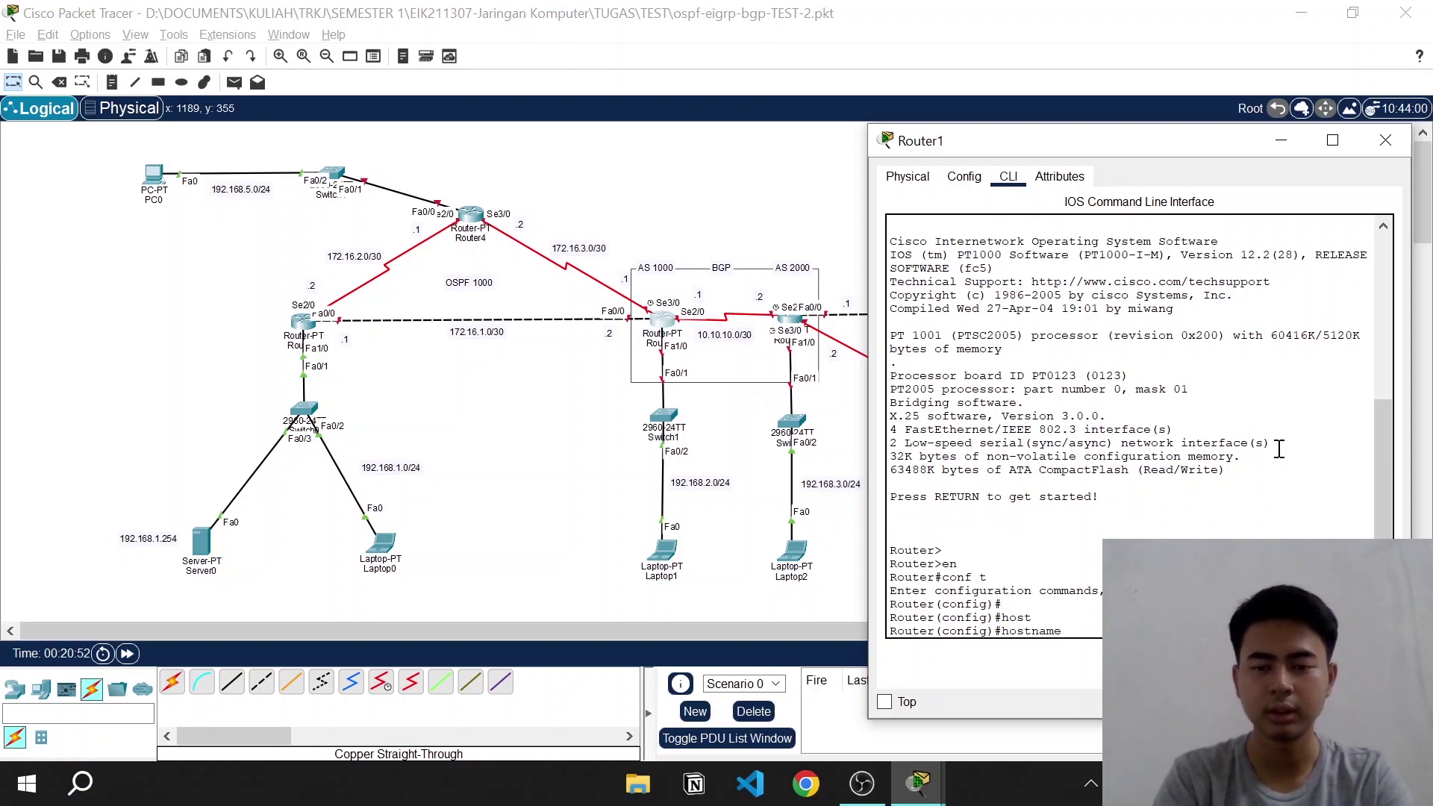
type("R.TI")
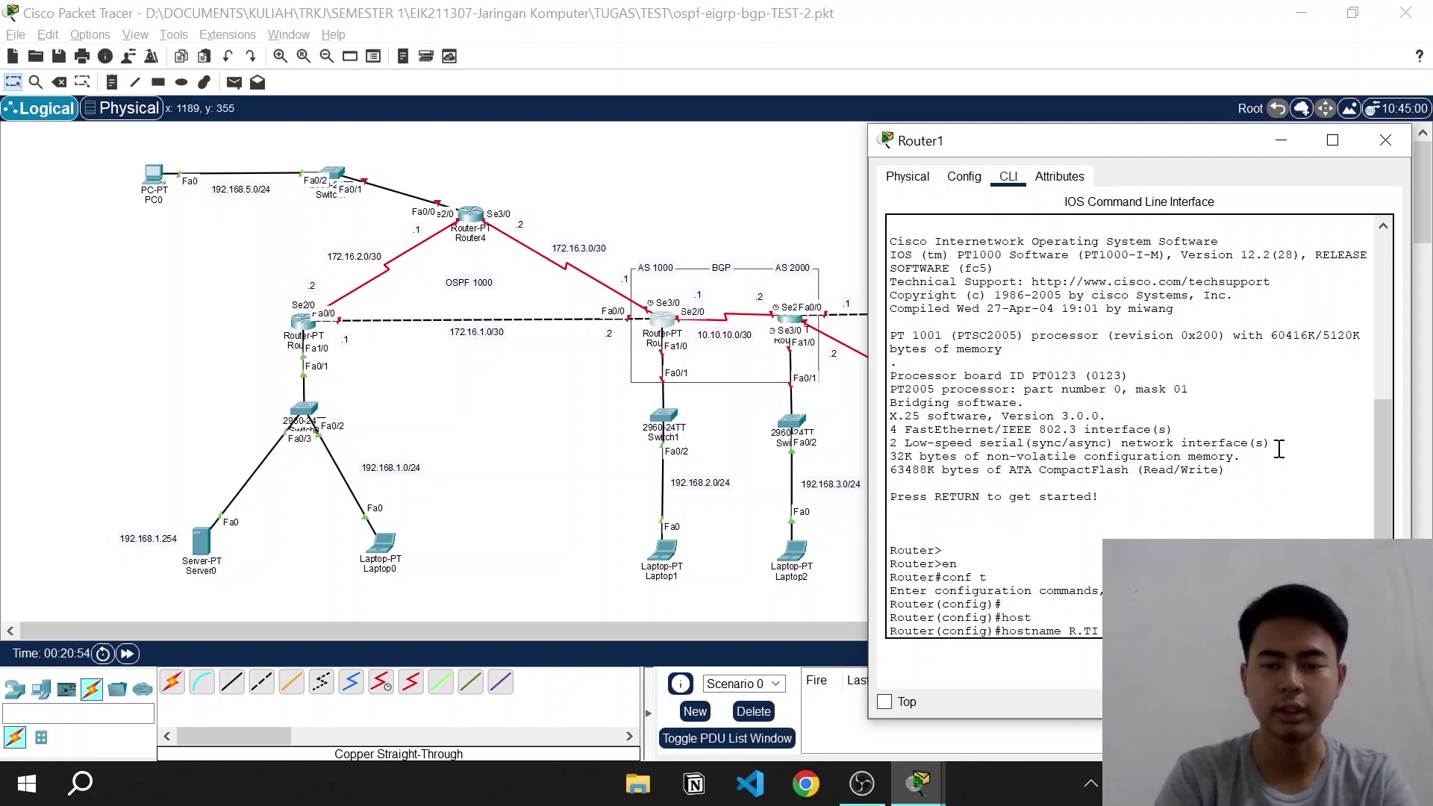
key("Return")
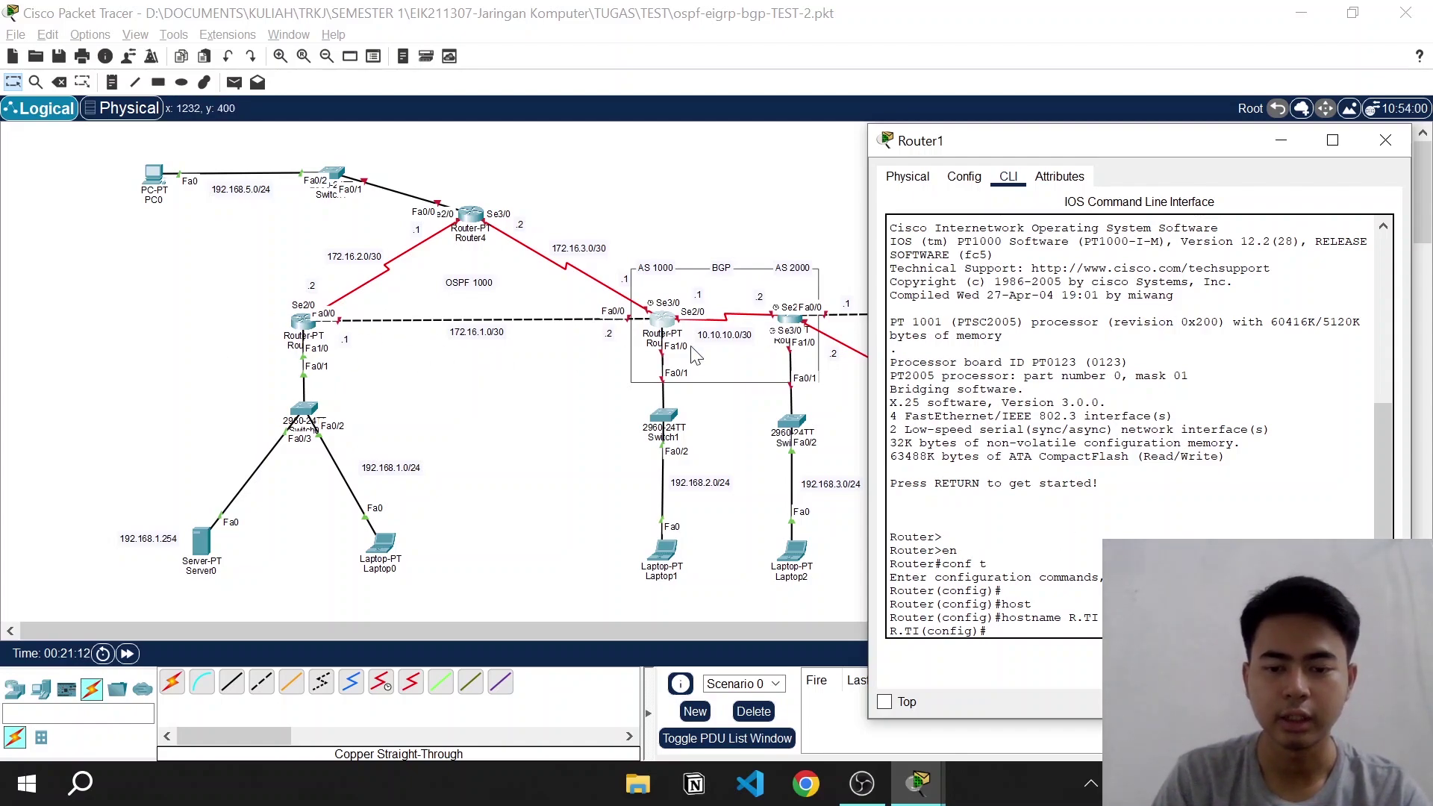
Open FastEthernet 0/0 for configuration on Router1 and enable the interface
key("Tab")
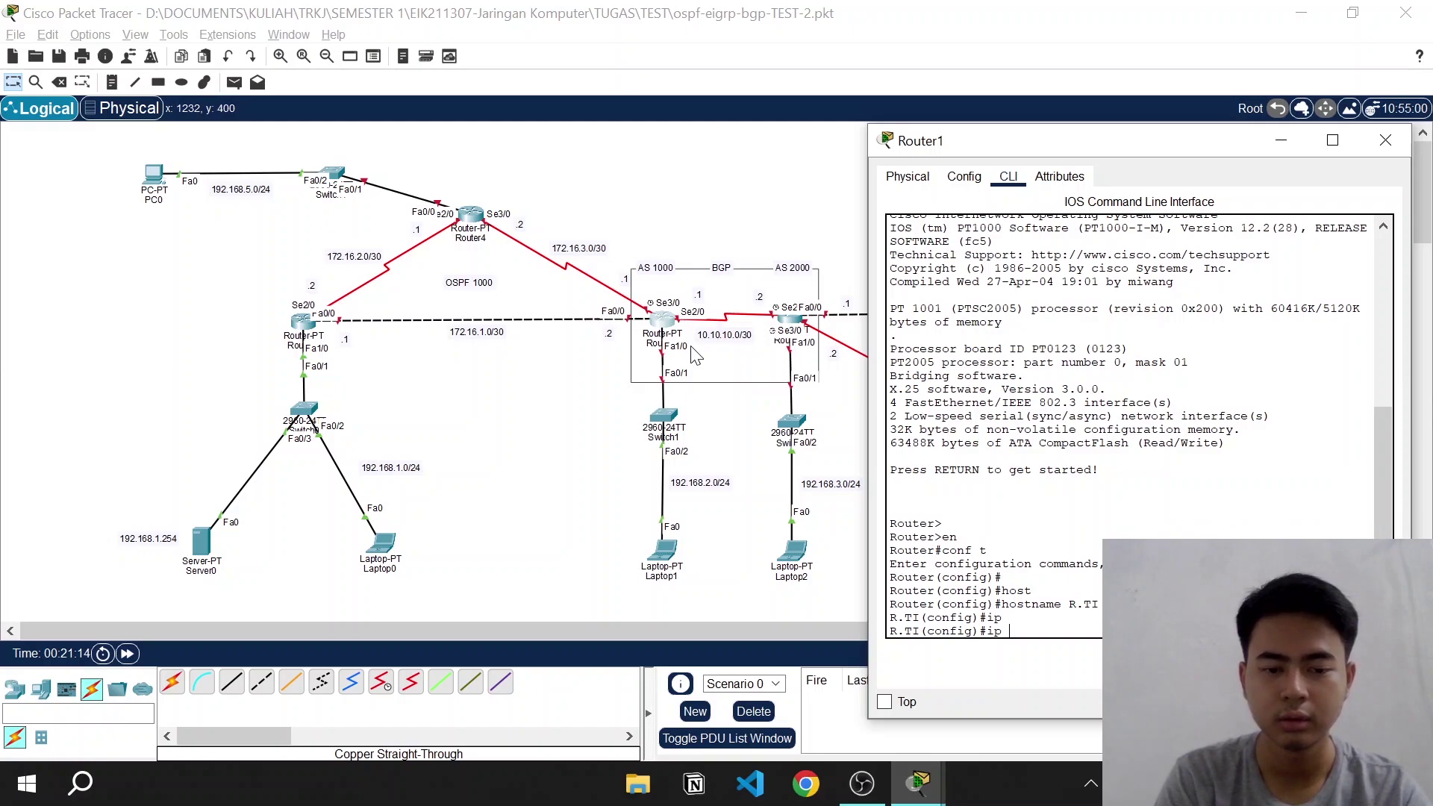
type("int")
key("Tab")
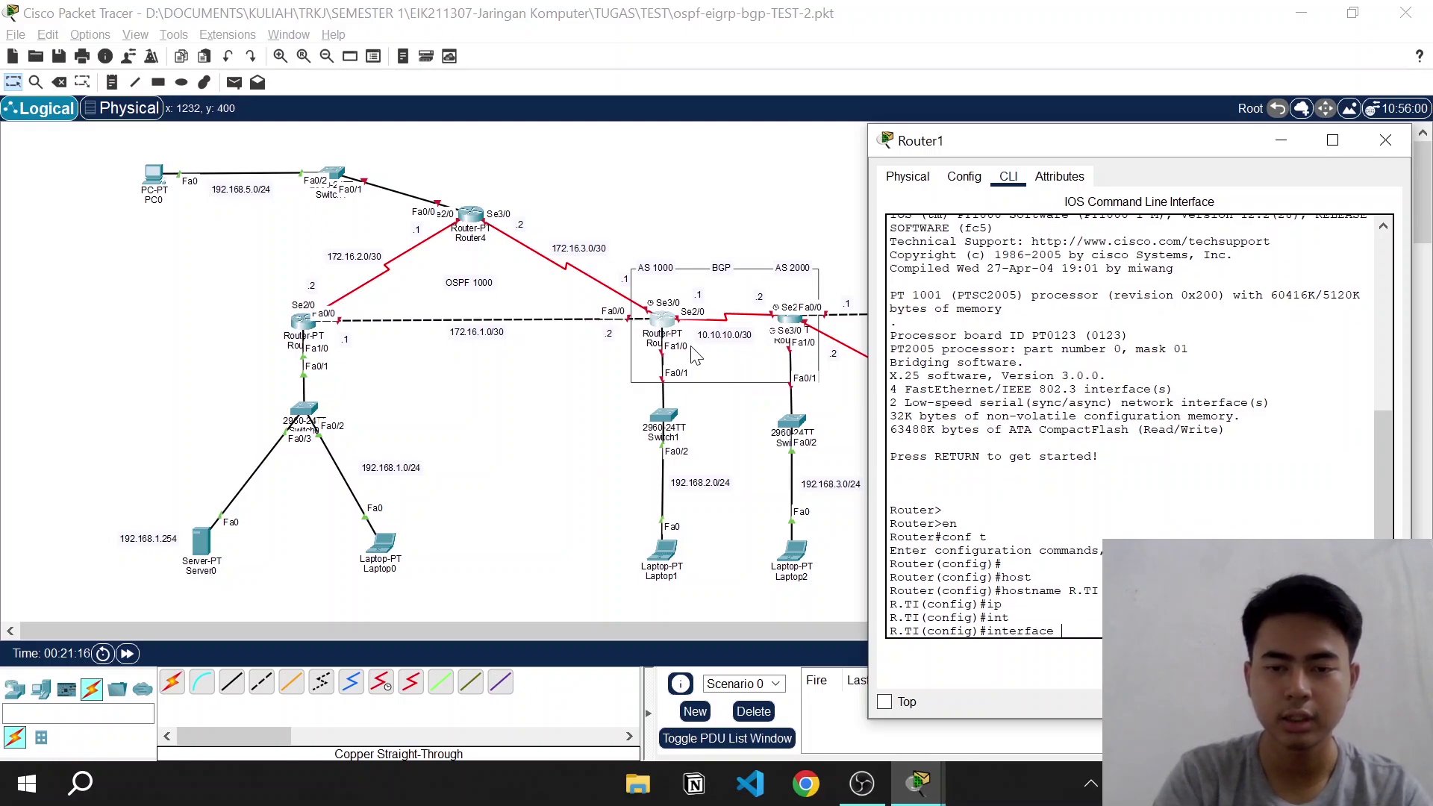
type("fa")
key("Tab")
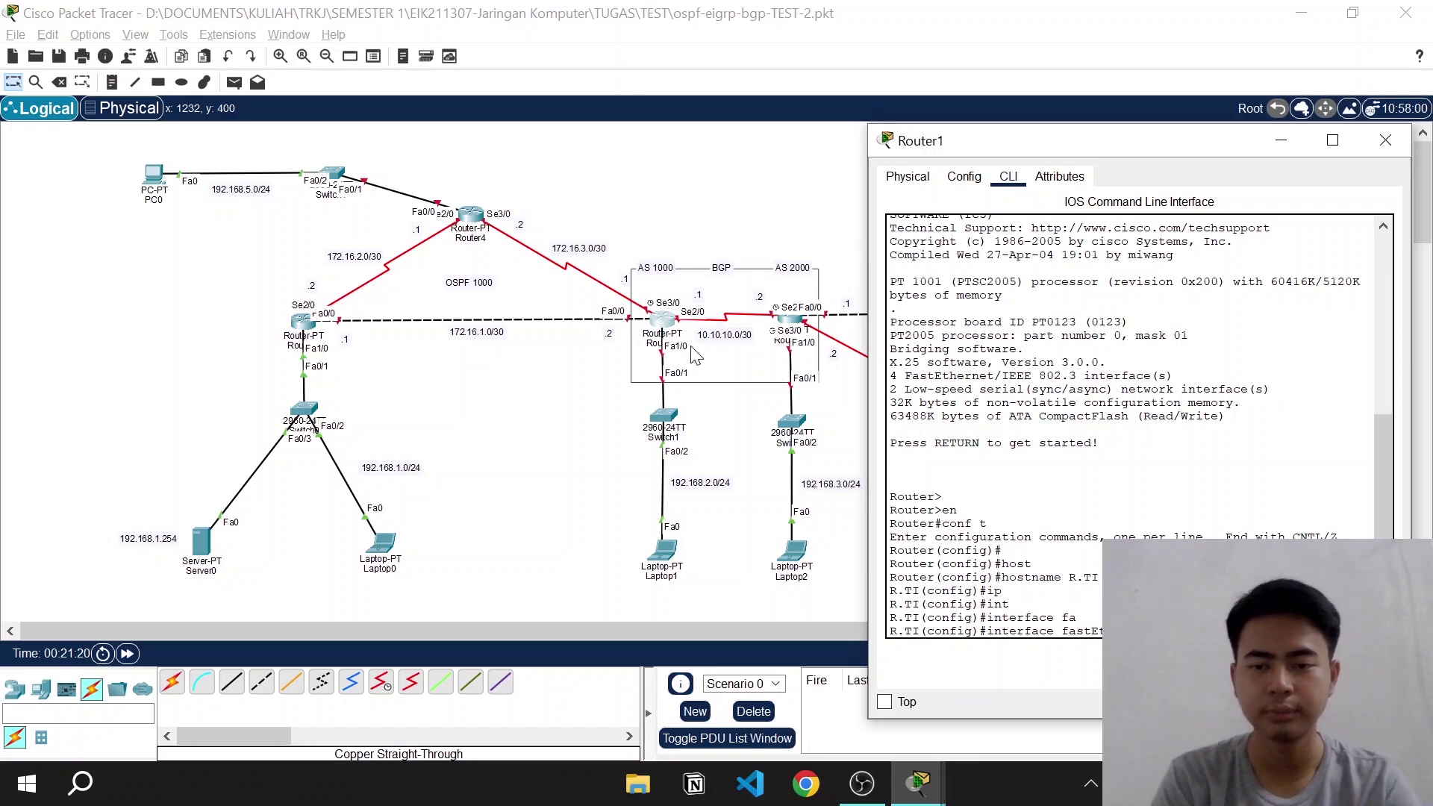
key("Return")
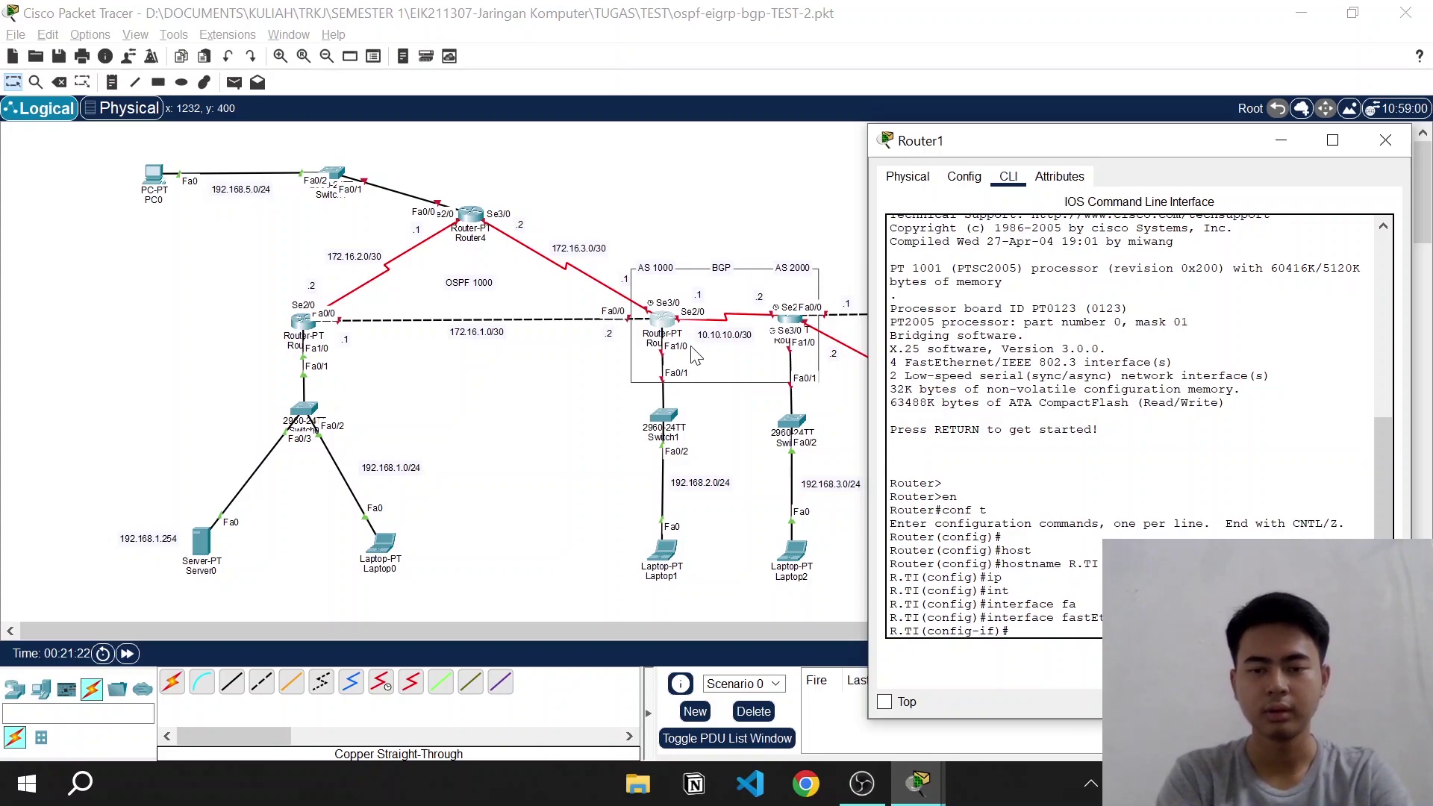
type("no sh")
key("Return")
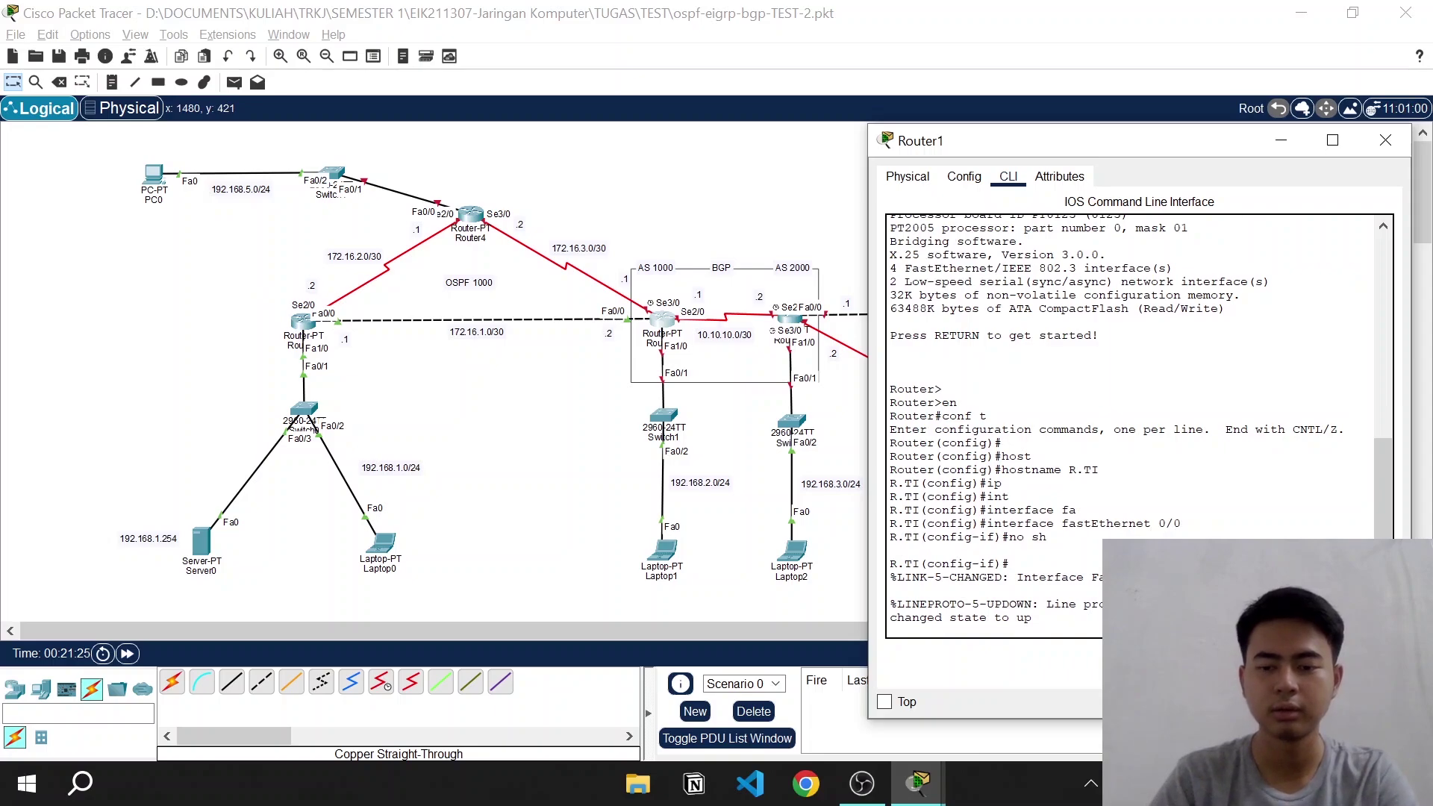
Assign IP address 172.16.1.2 with mask 255.255.255.252 to Router1's FastEthernet 0/0 and exit the interface
key("Return")
type("ip ad")
key("Tab")
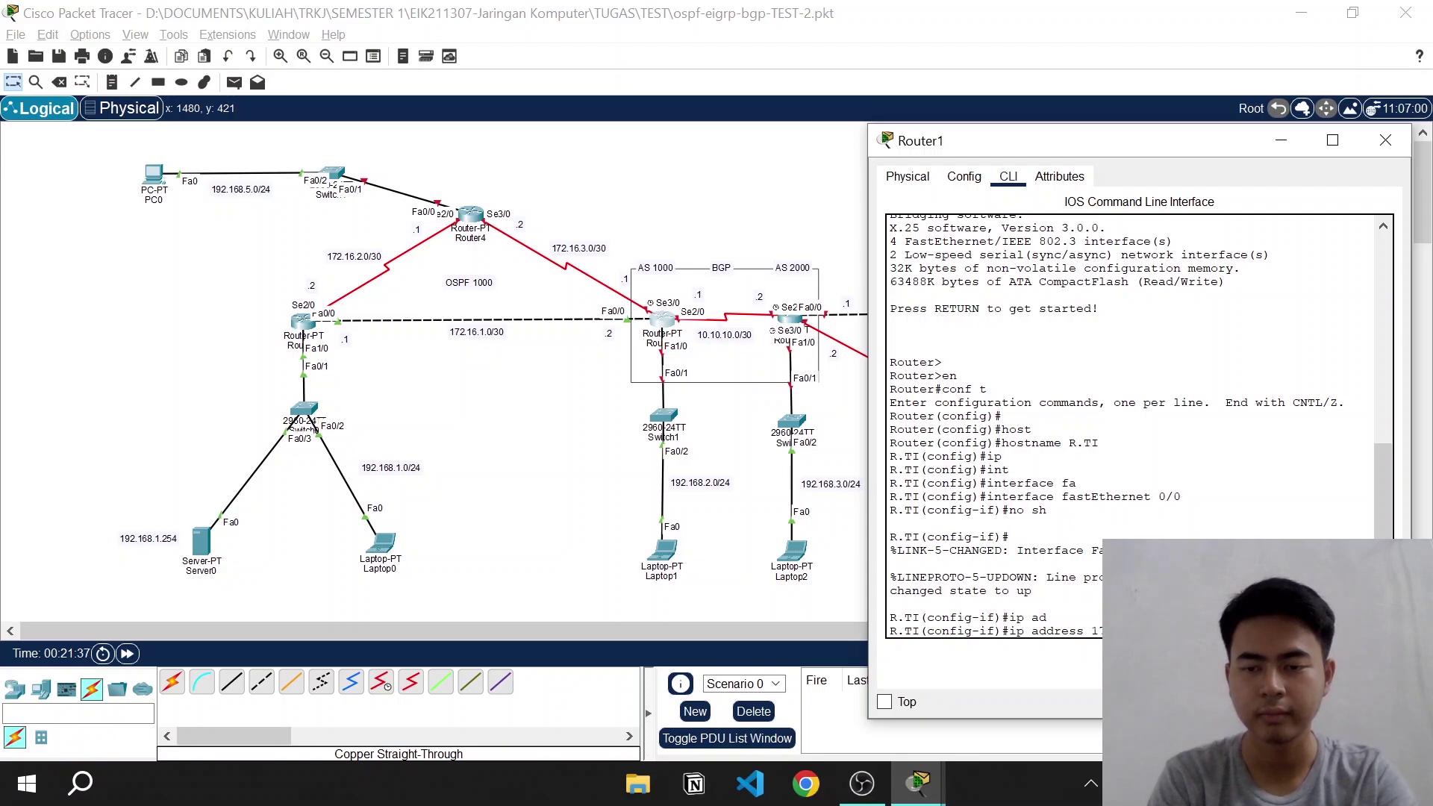
key("Return")
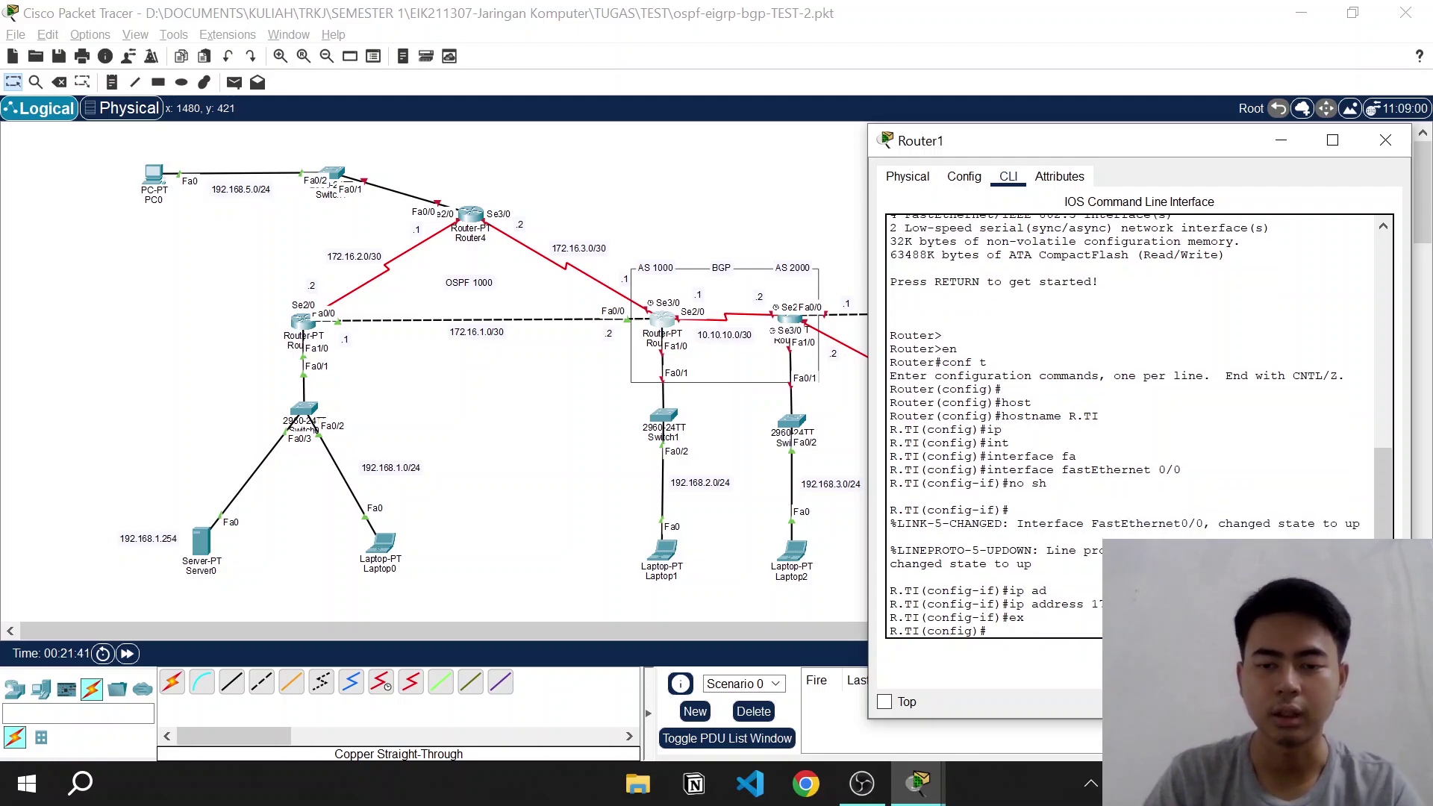
Open serial 3/0 for configuration on Router1 and enable the interface
type("s")
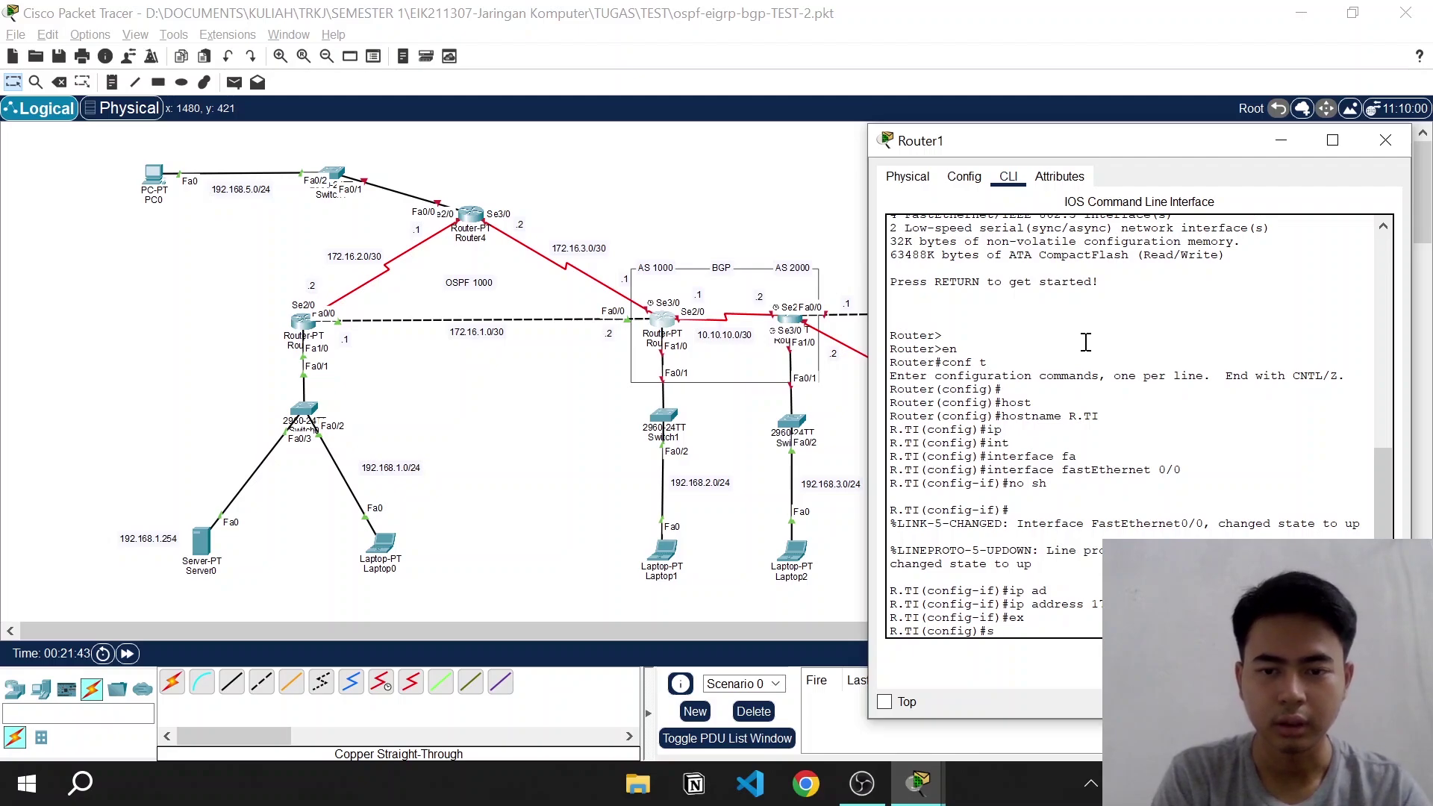
type("e")
key("BackSpace")
key("BackSpace")
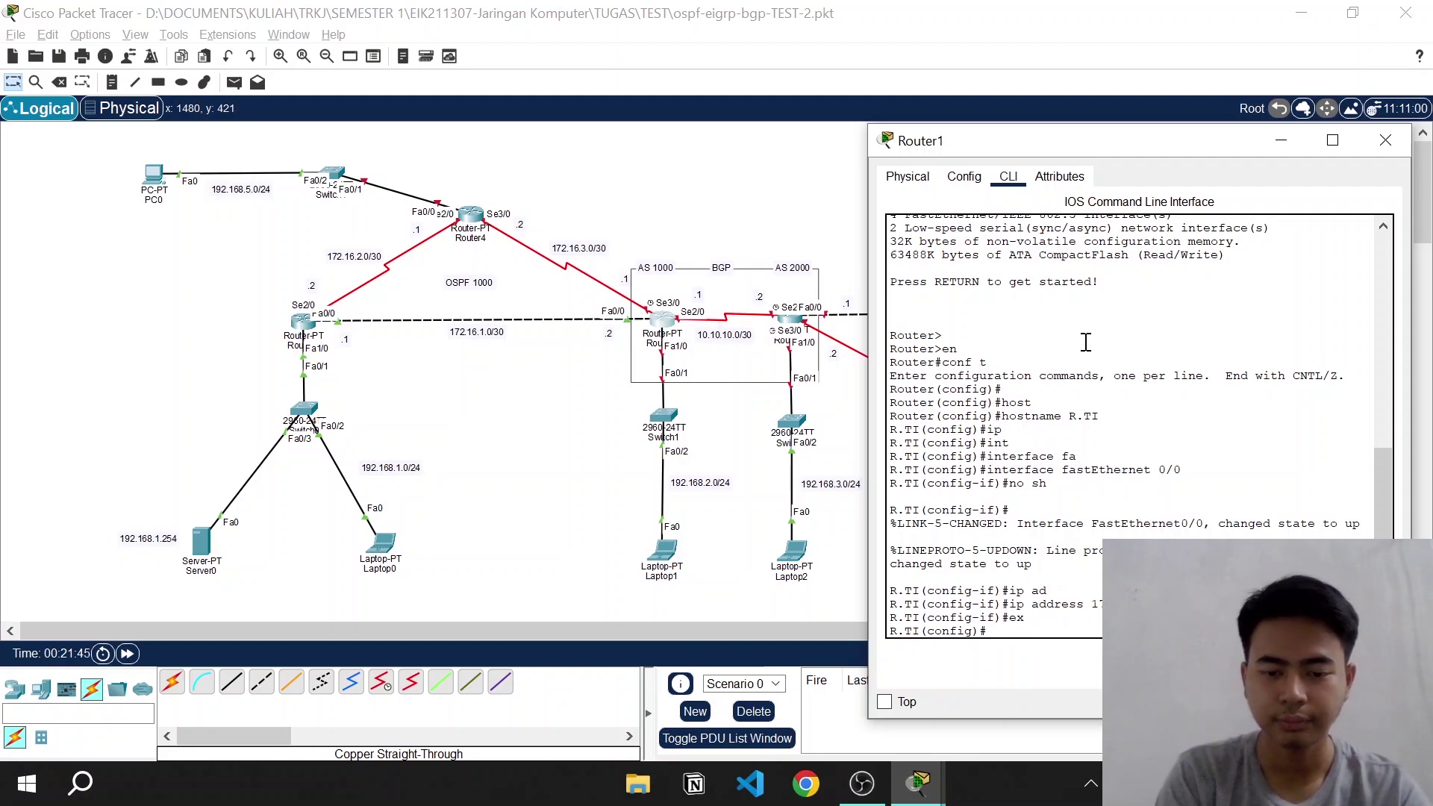
type("ints")
key("Tab")
key("BackSpace")
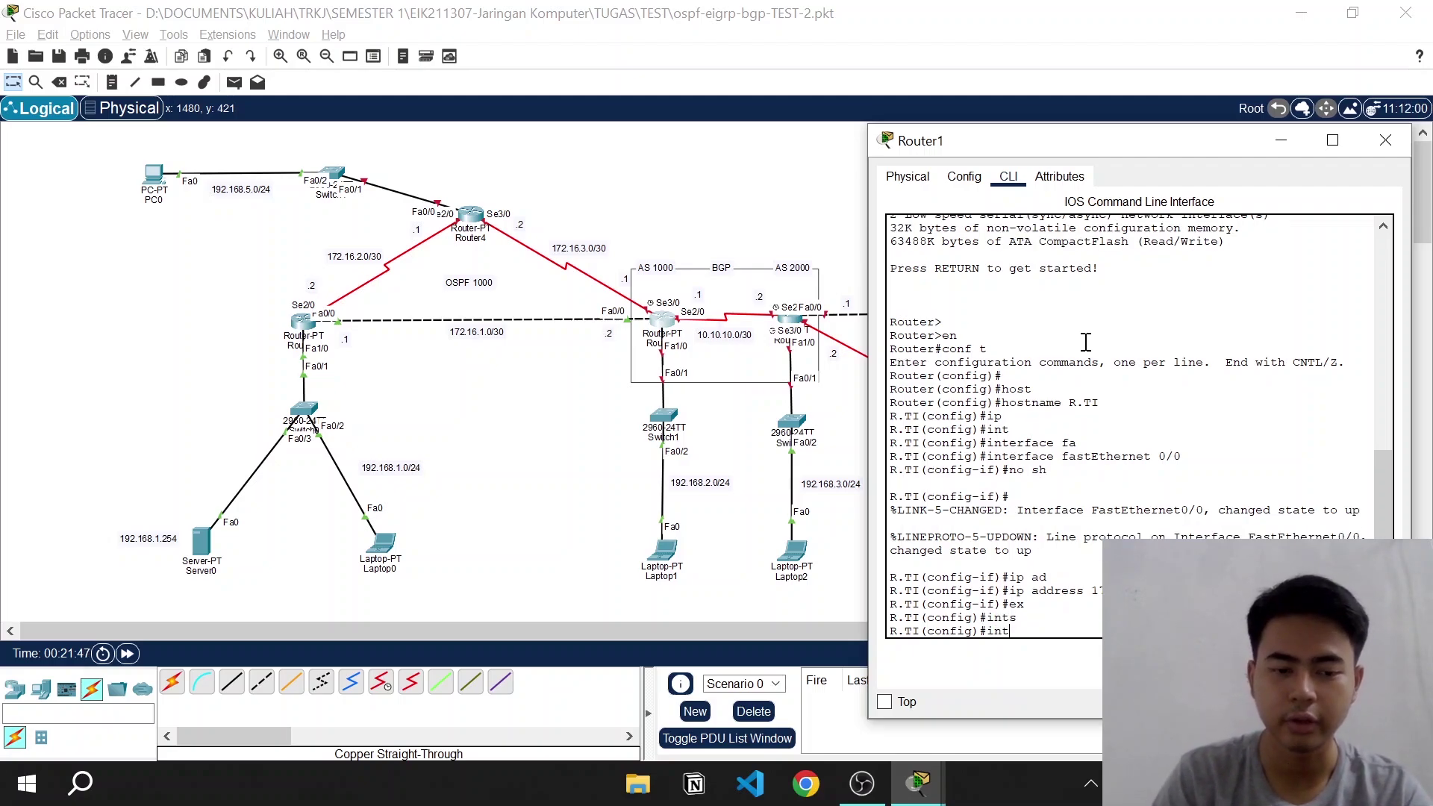
type("e")
key("Tab")
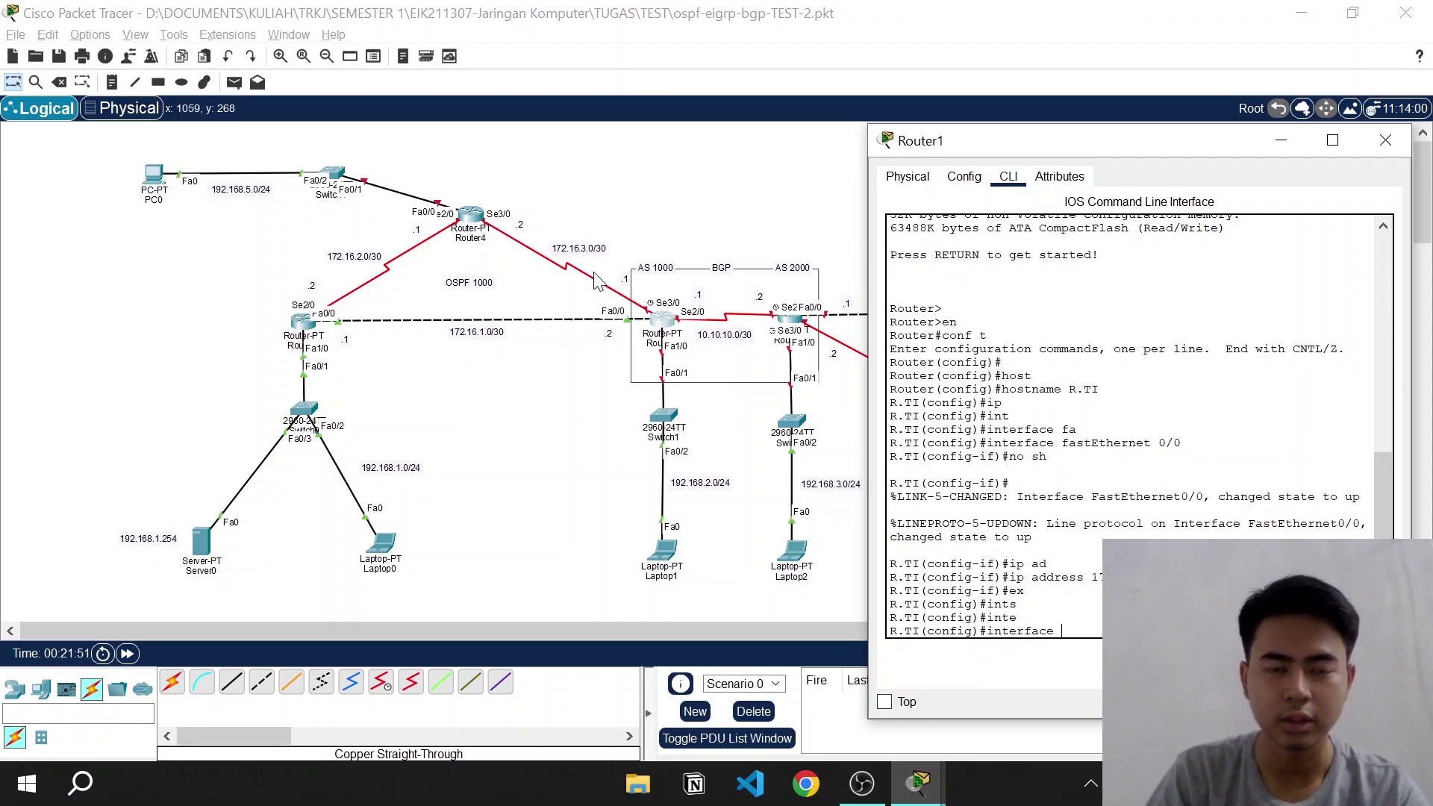
type("ser")
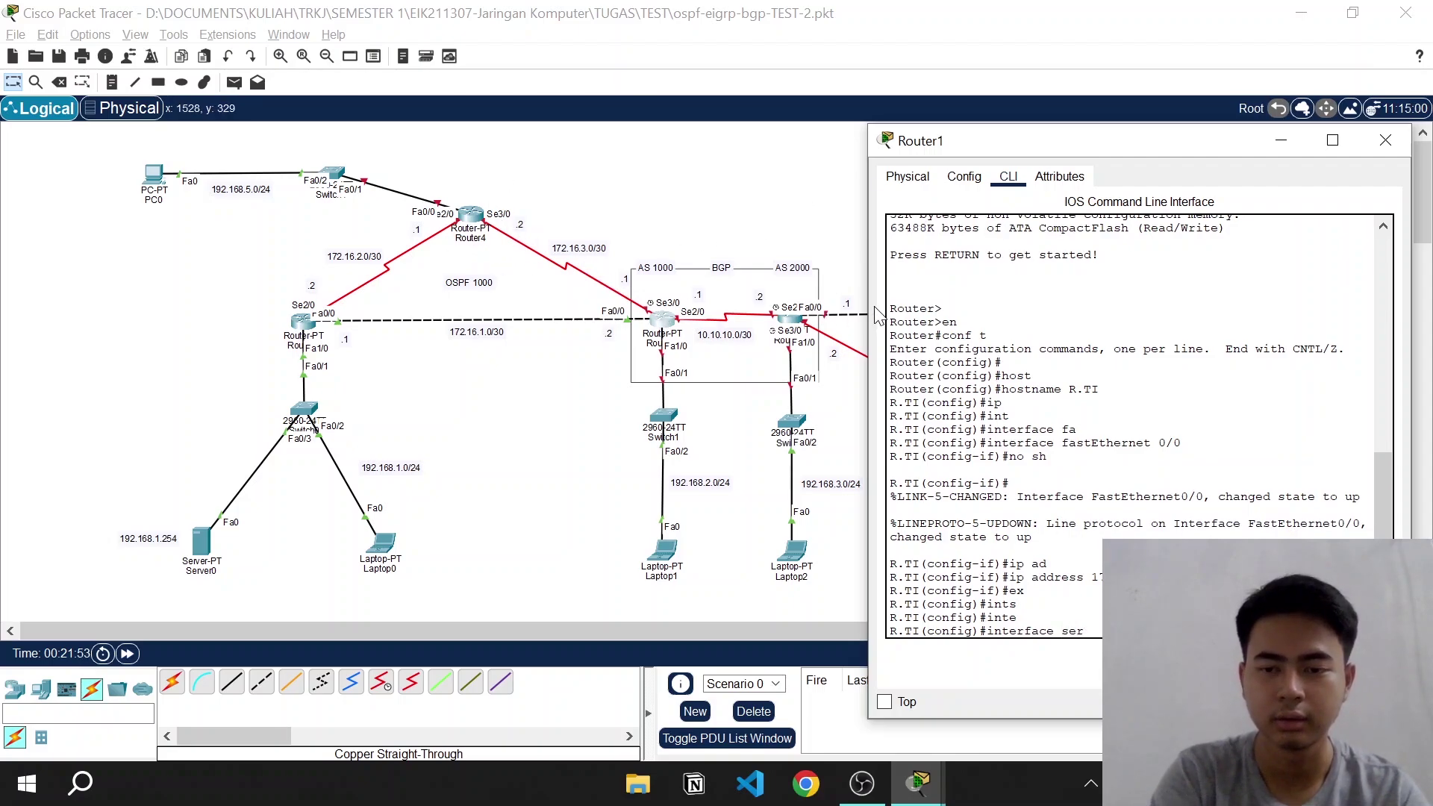
key("Tab")
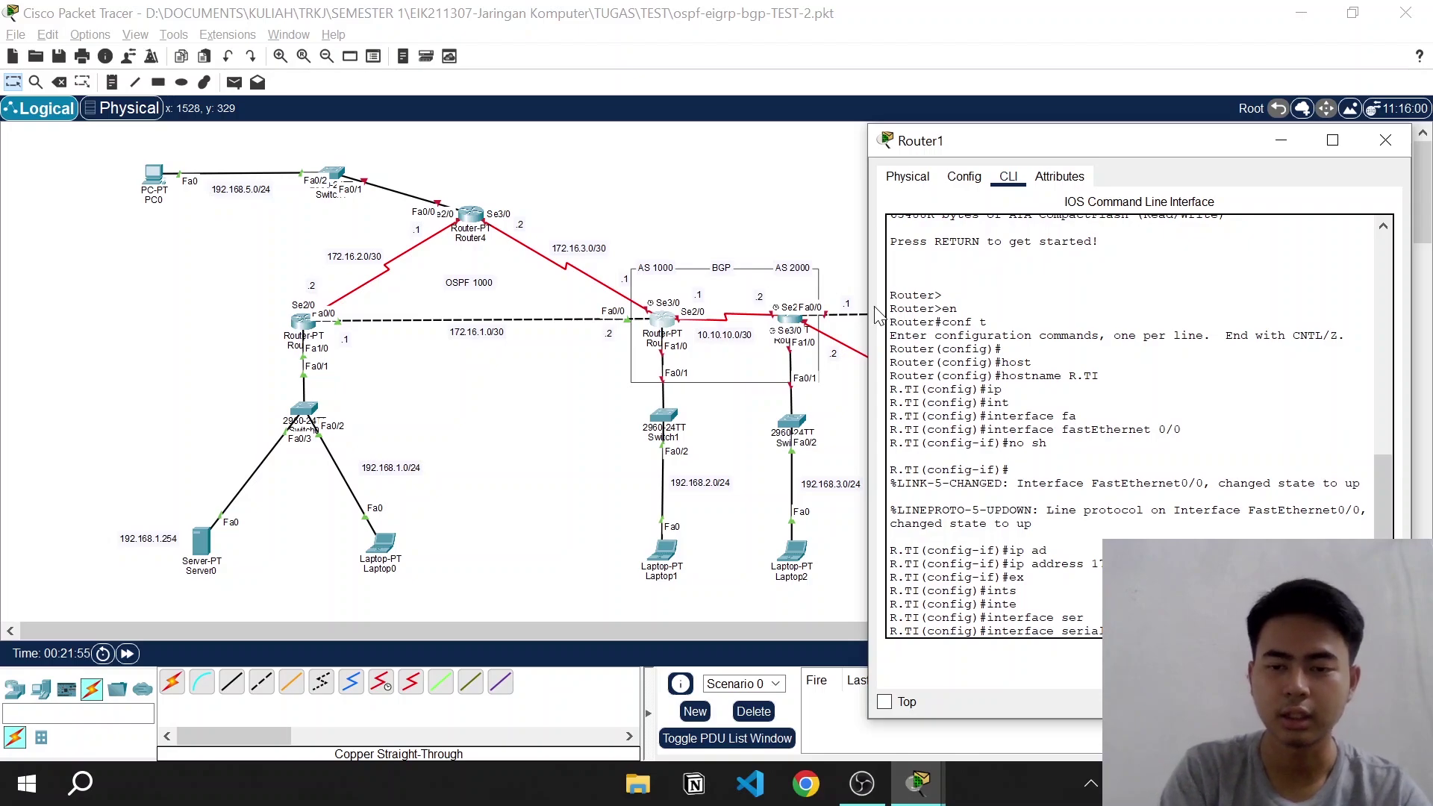
key("Return")
type("no sh")
key("Return")
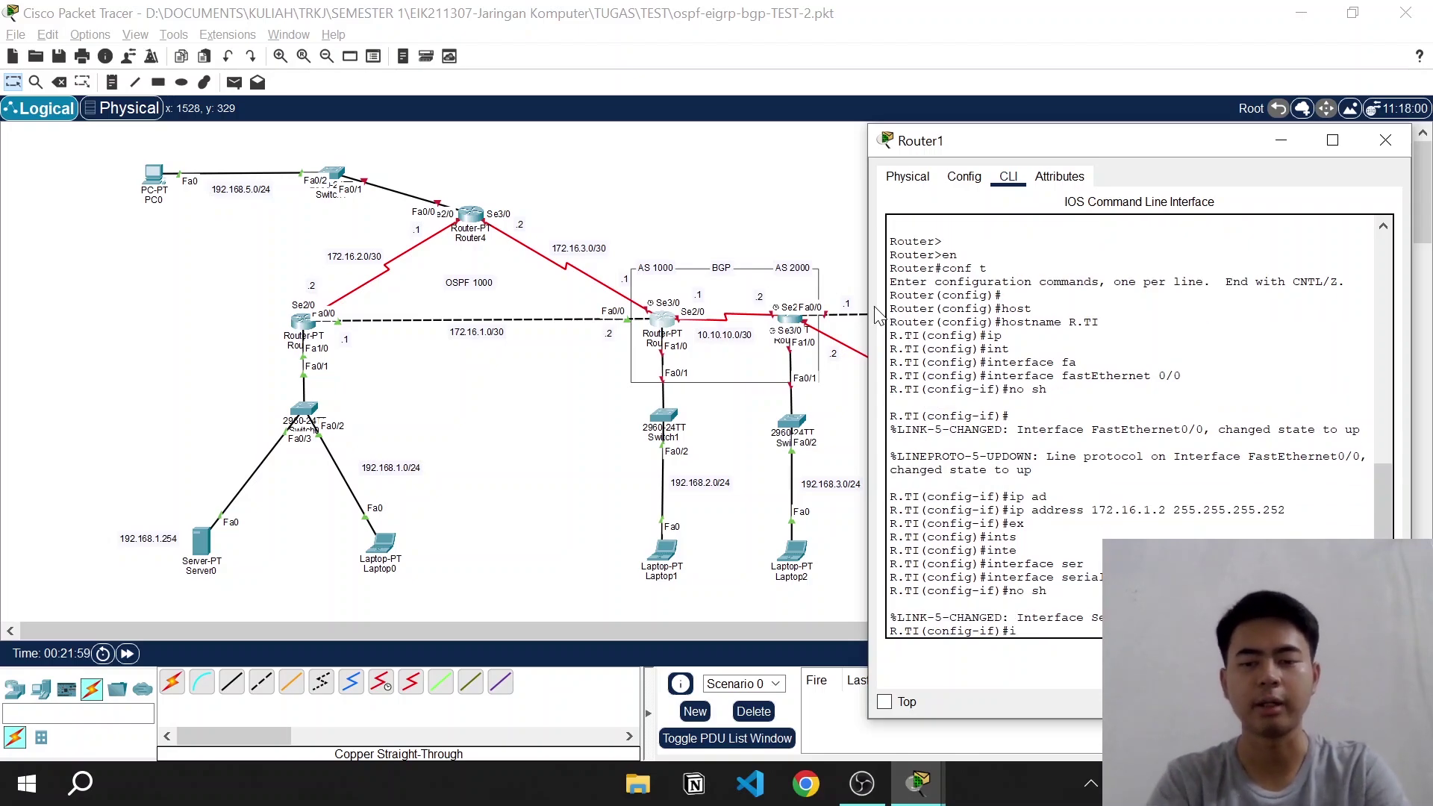
Assign IP address 172.16.3.1 with mask 255.255.255.252 to Router1's serial 3/0 and exit the interface
type("ip ad")
key("Tab")
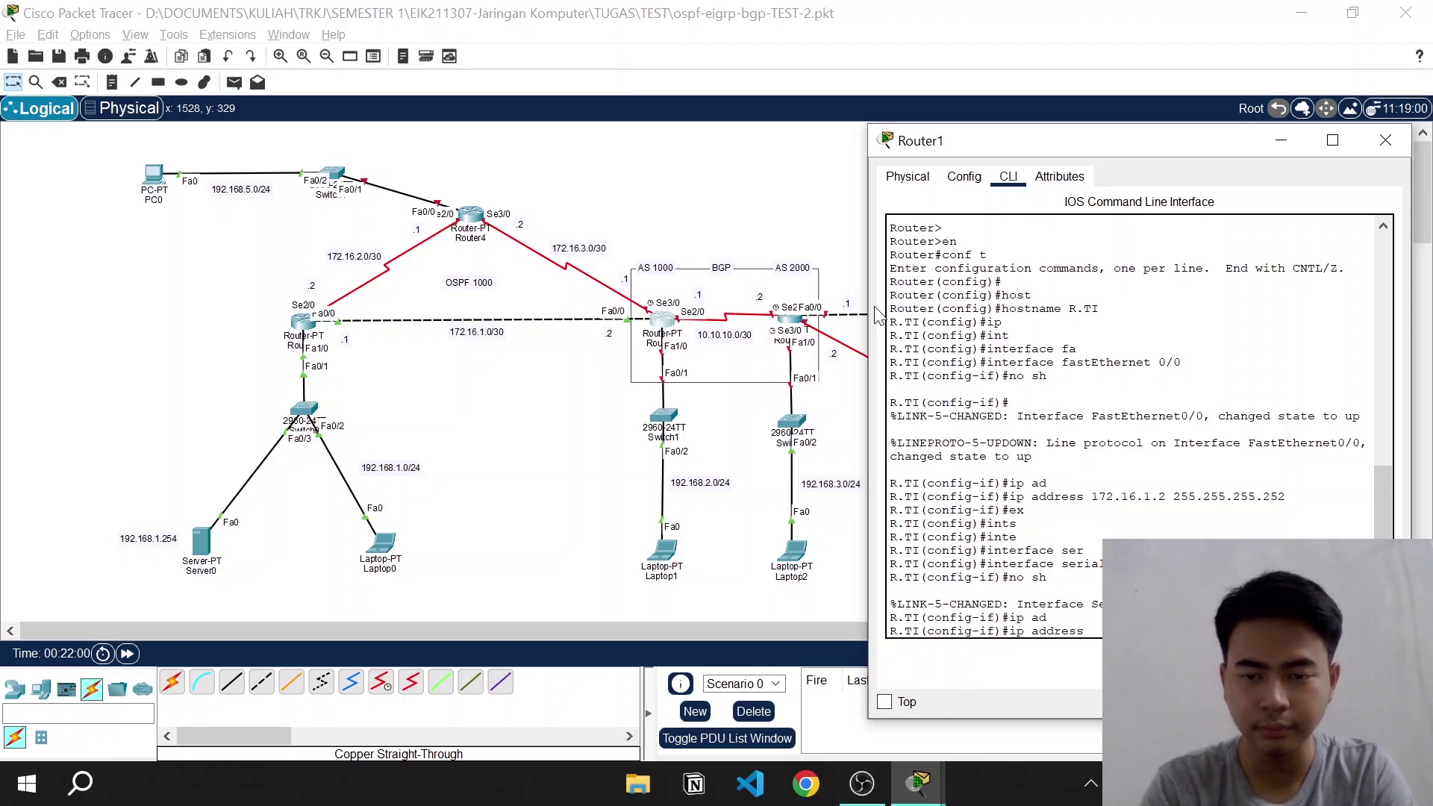
type("17")
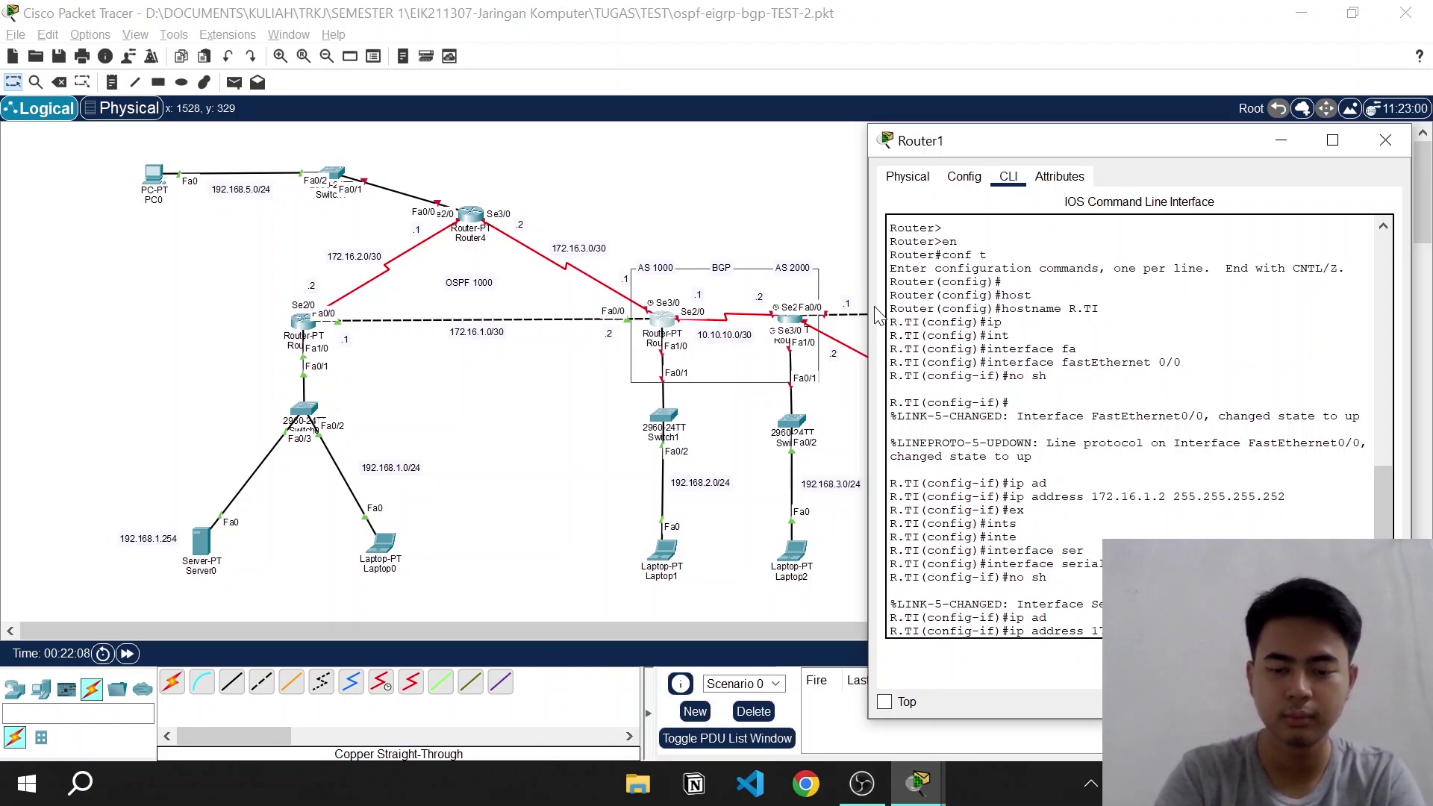
key("Return")
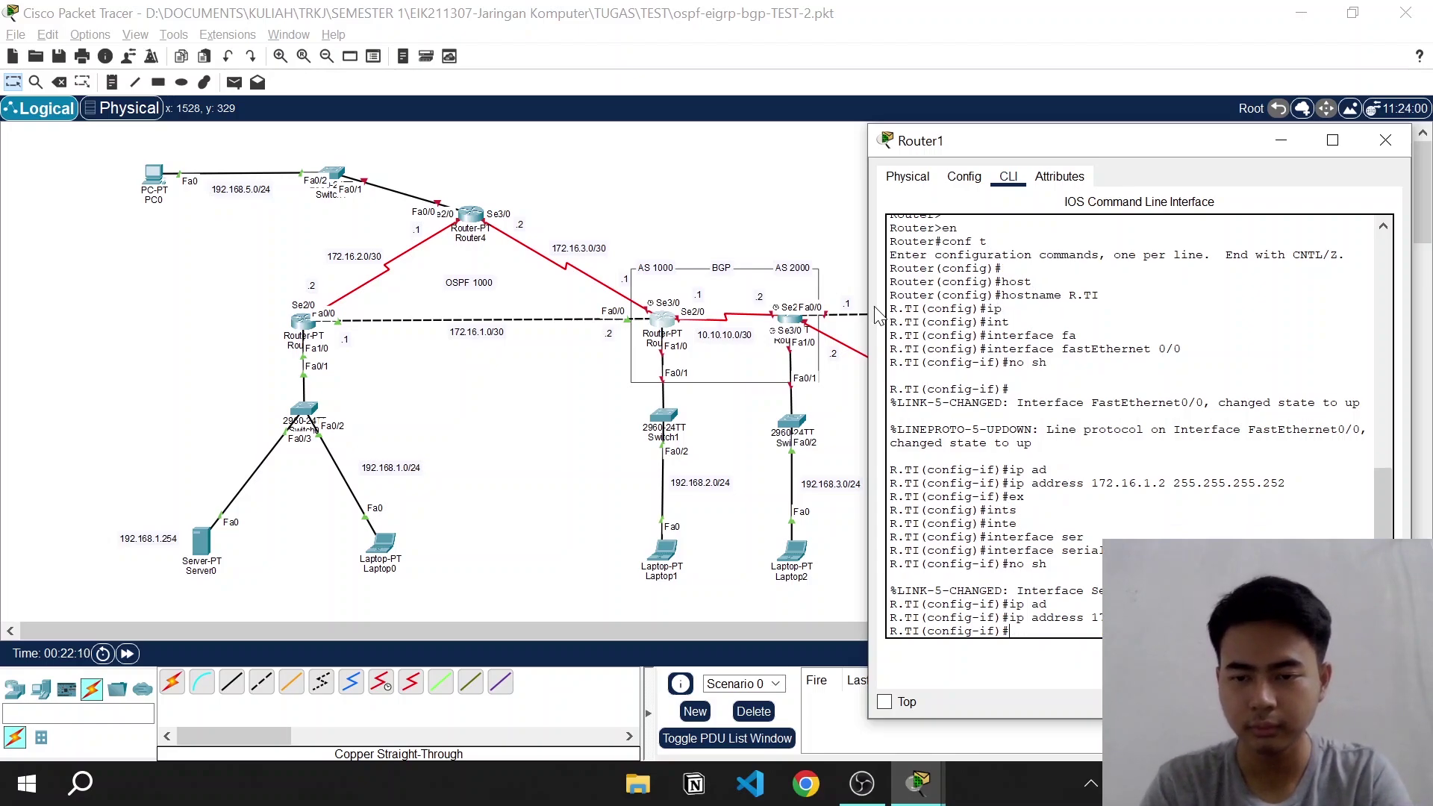
type("ex")
key("Return")
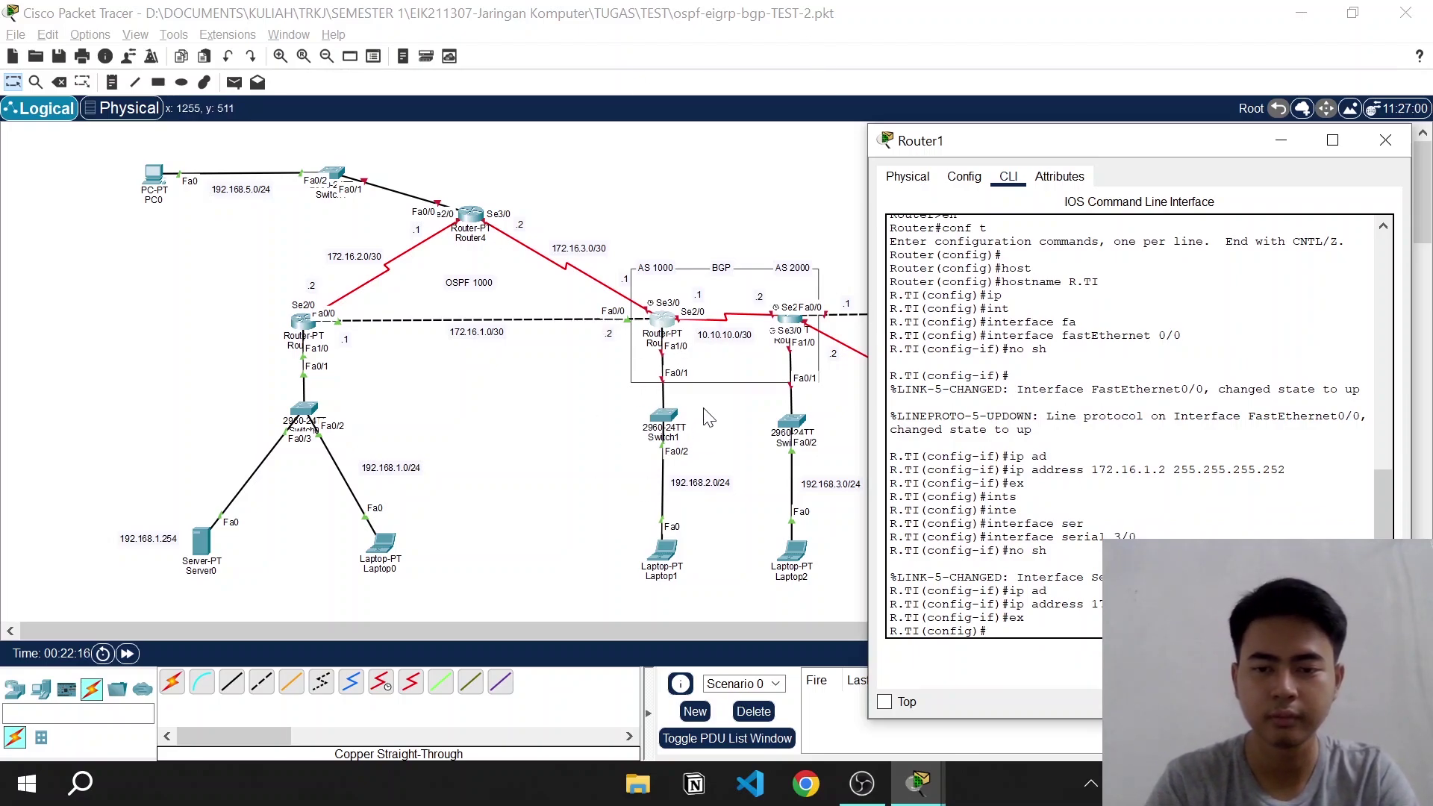
Open FastEthernet 1/0 for configuration on Router1 and enable the interface
type("inte")
key("Tab")
type("fa")
key("Tab")
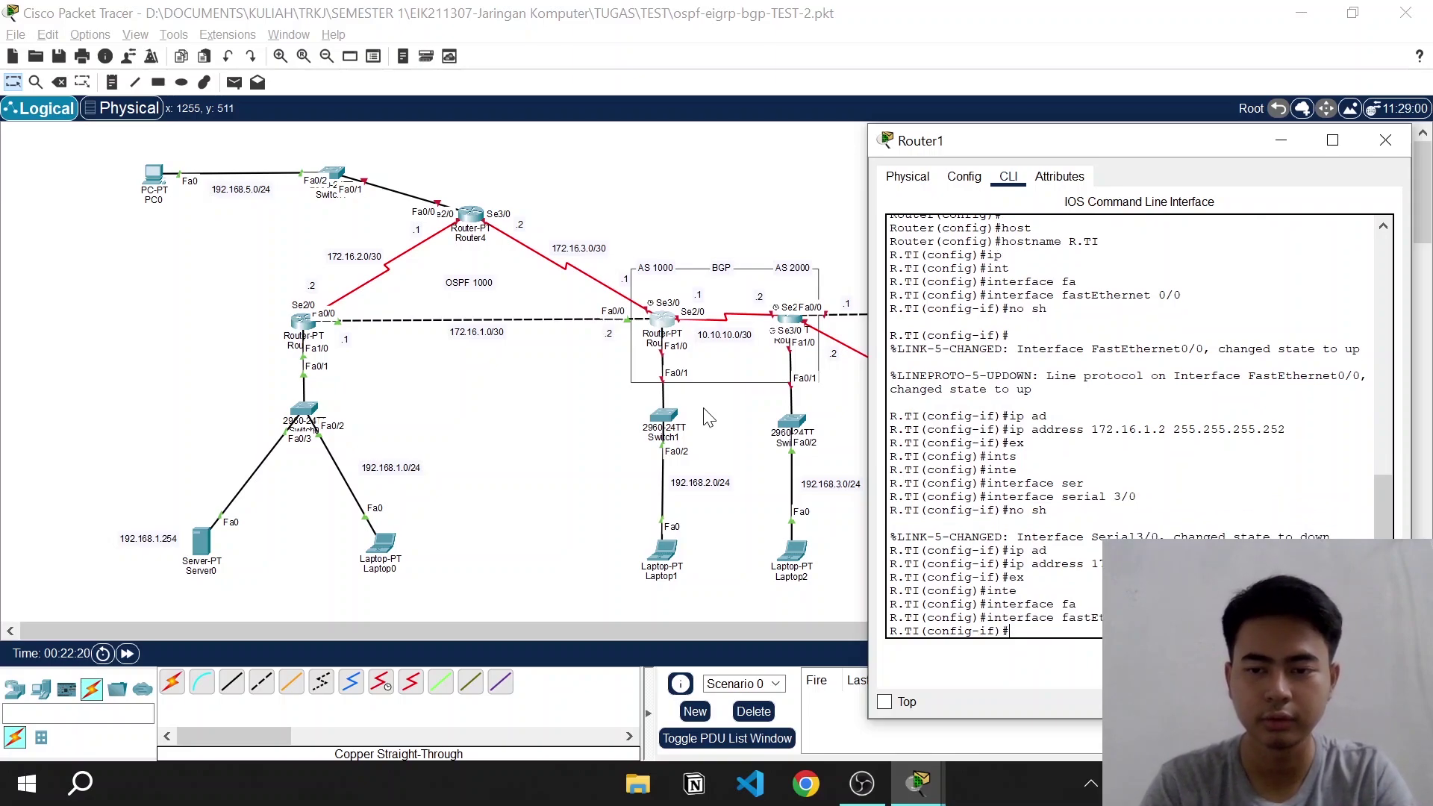
key("Return")
type("no sh")
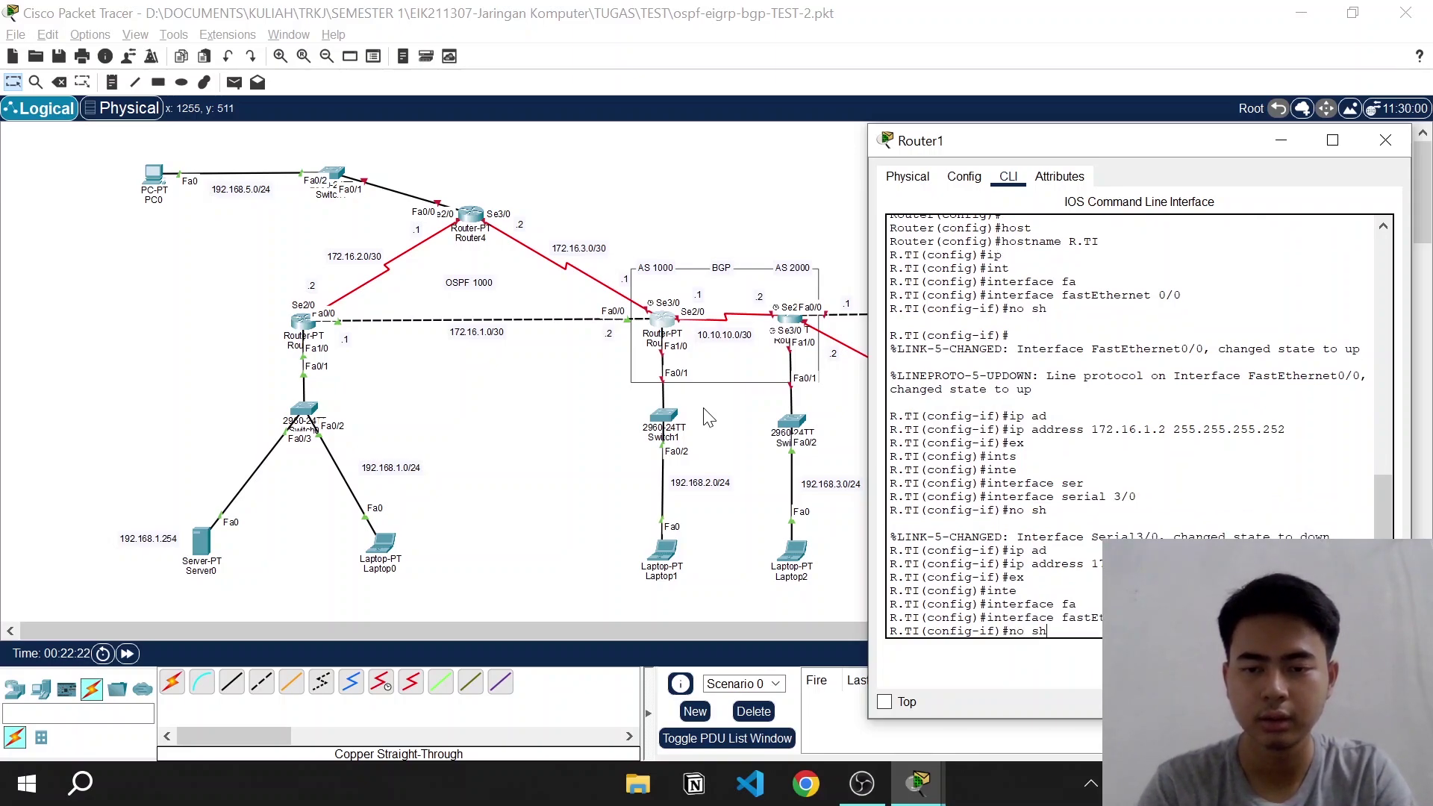
key("Return")
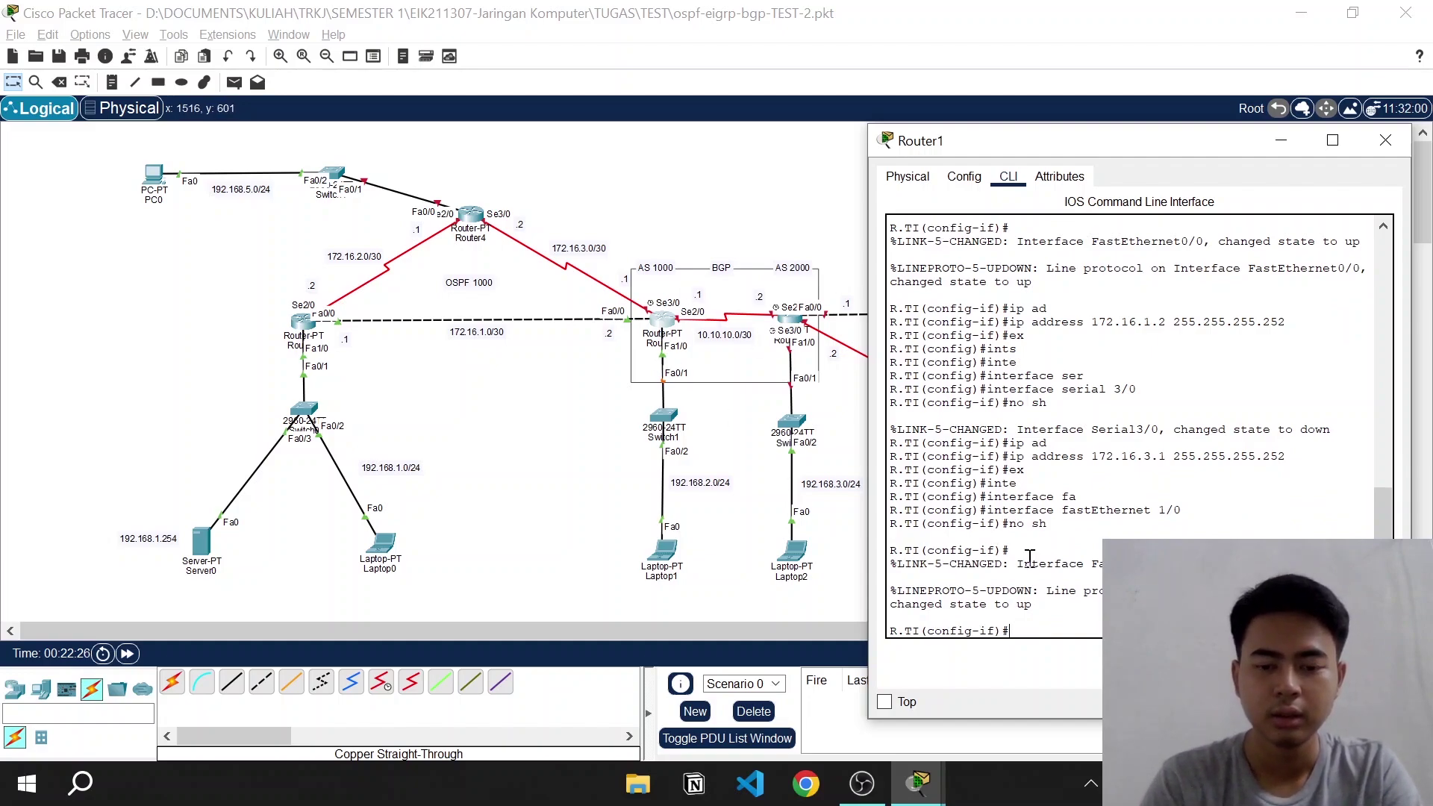
Assign IP address 192.168.2.1 with mask 255.255.255.0 to Router1's FastEthernet 1/0 and exit the interface
type("ip ad")
key("Tab")
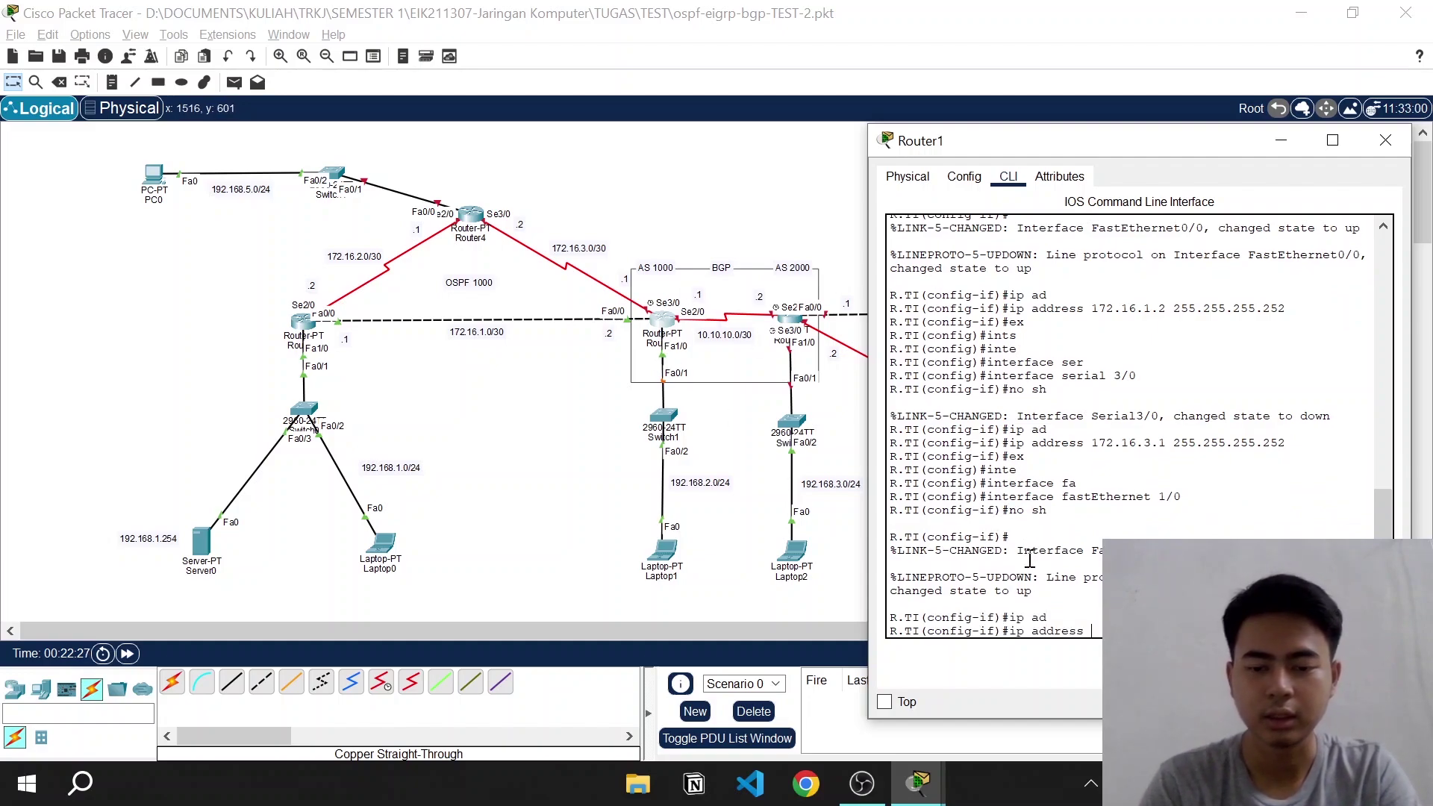
type("19")
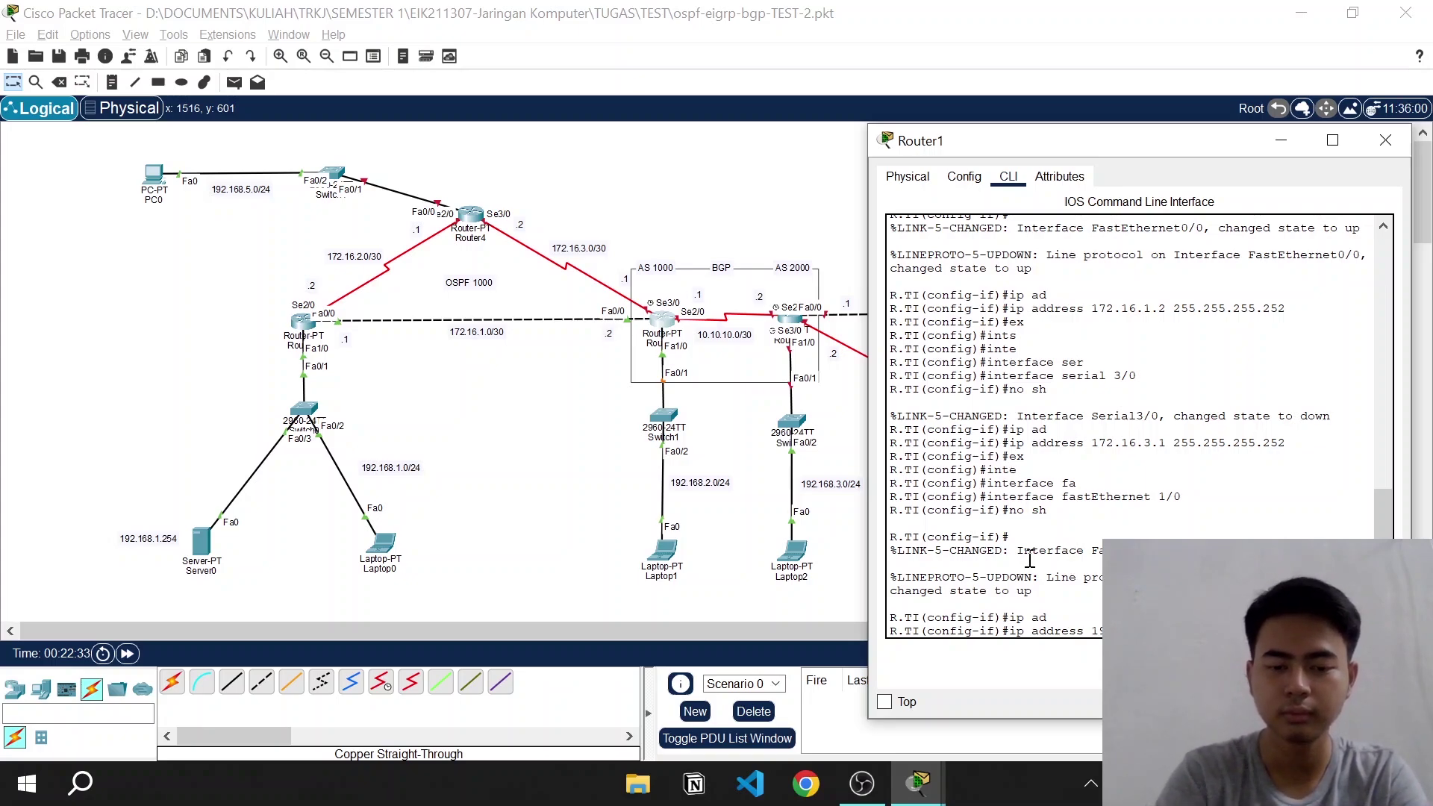
key("Return")
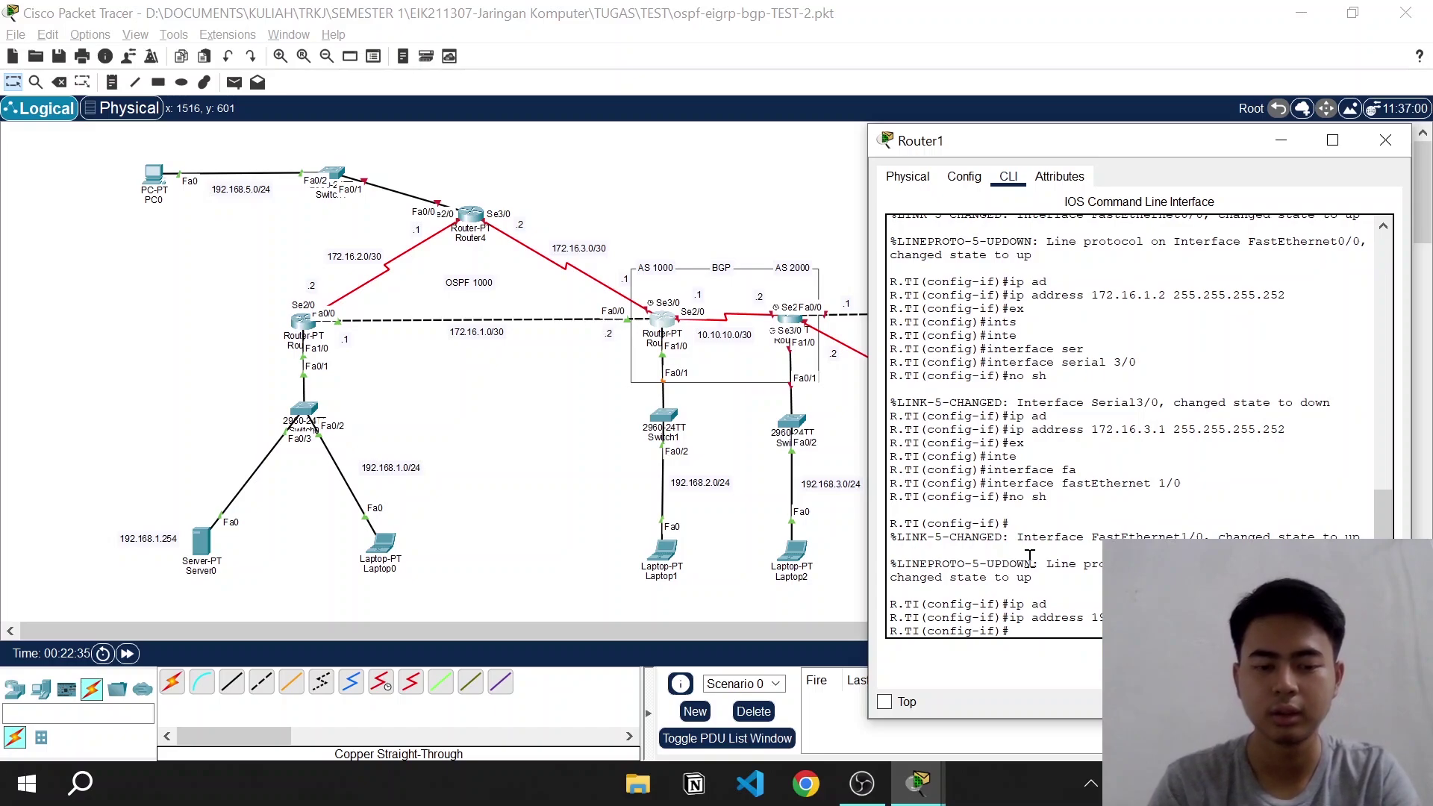
type("ex")
key("Return")
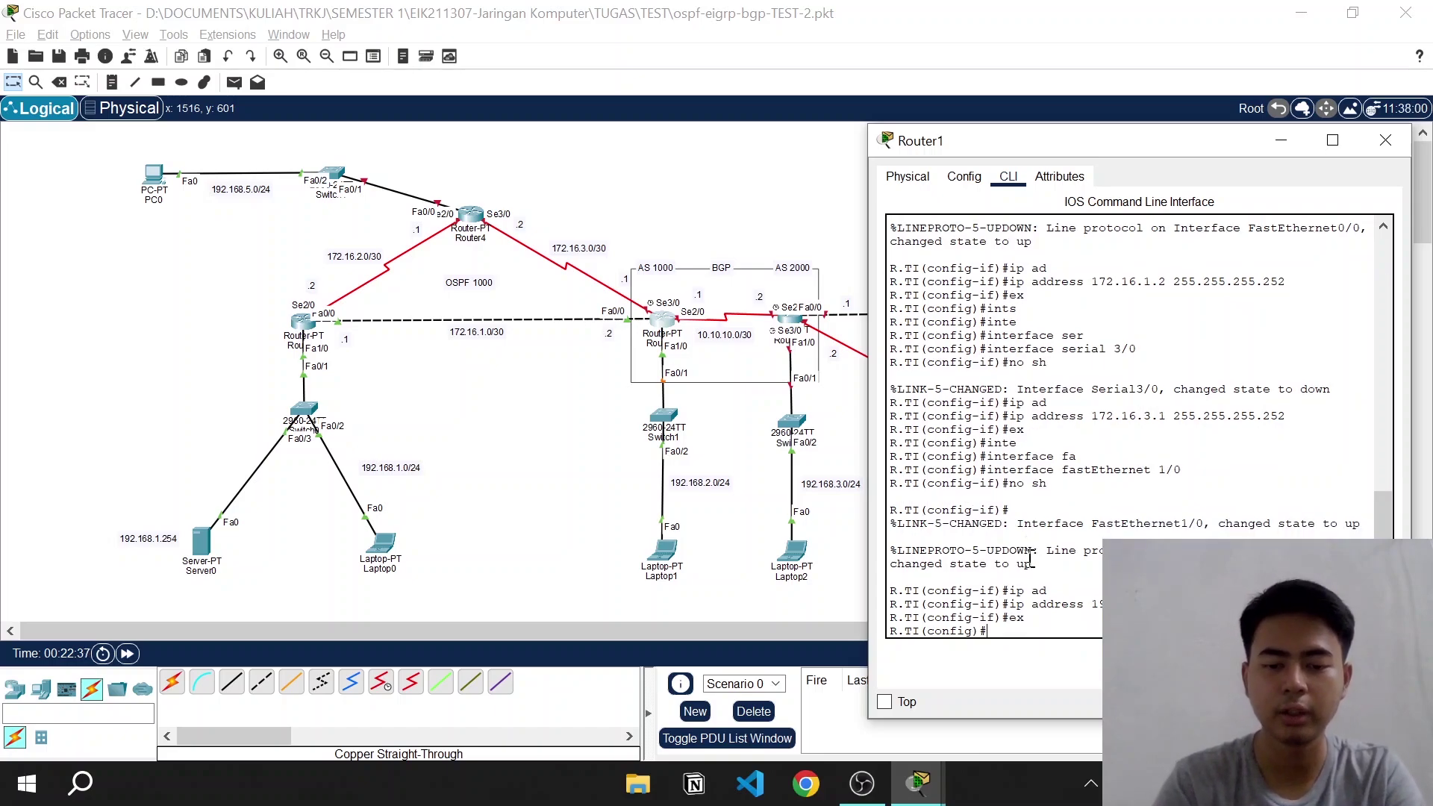
Create a DHCP pool named TI on Router1 and set its default router
type("ip dhcp")
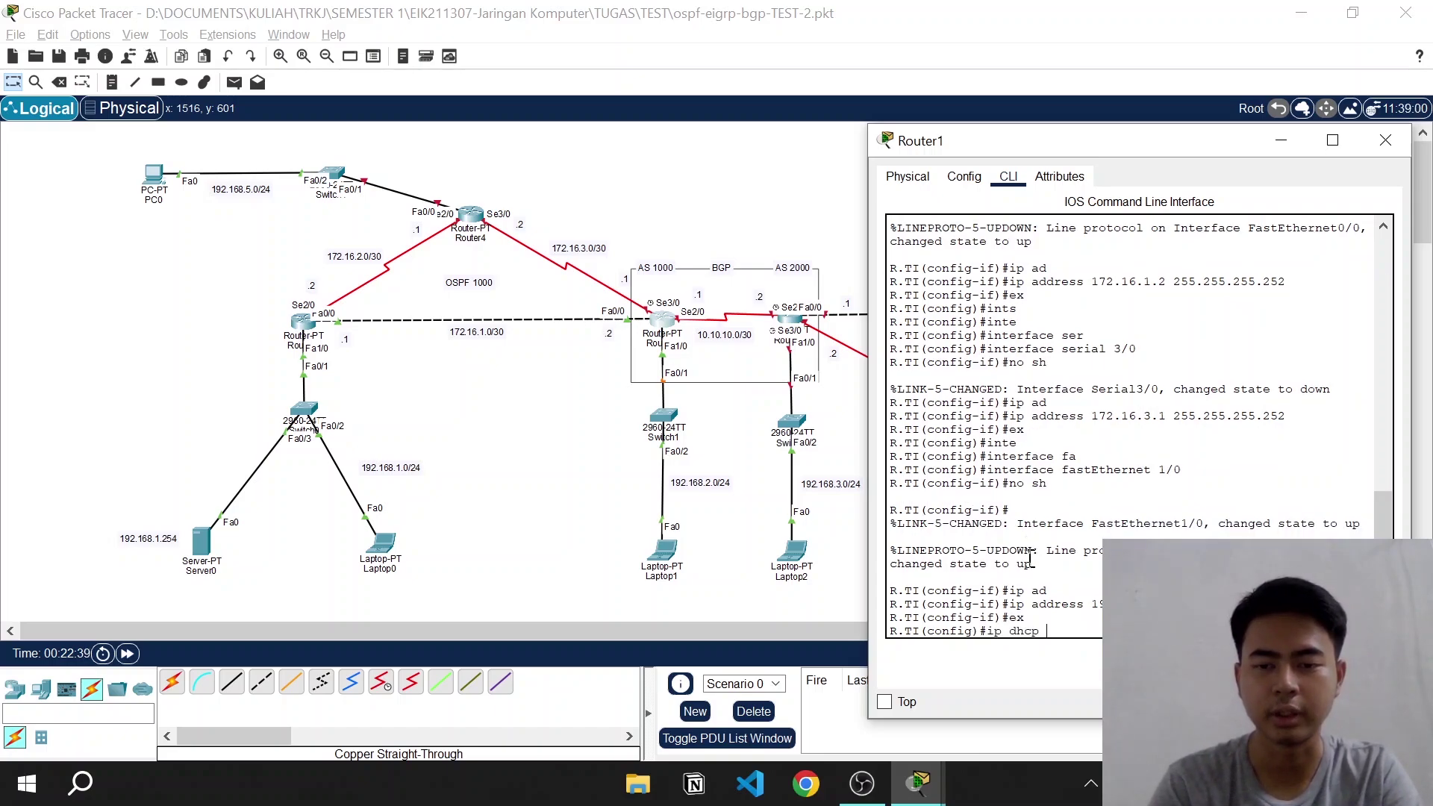
type(" pool ")
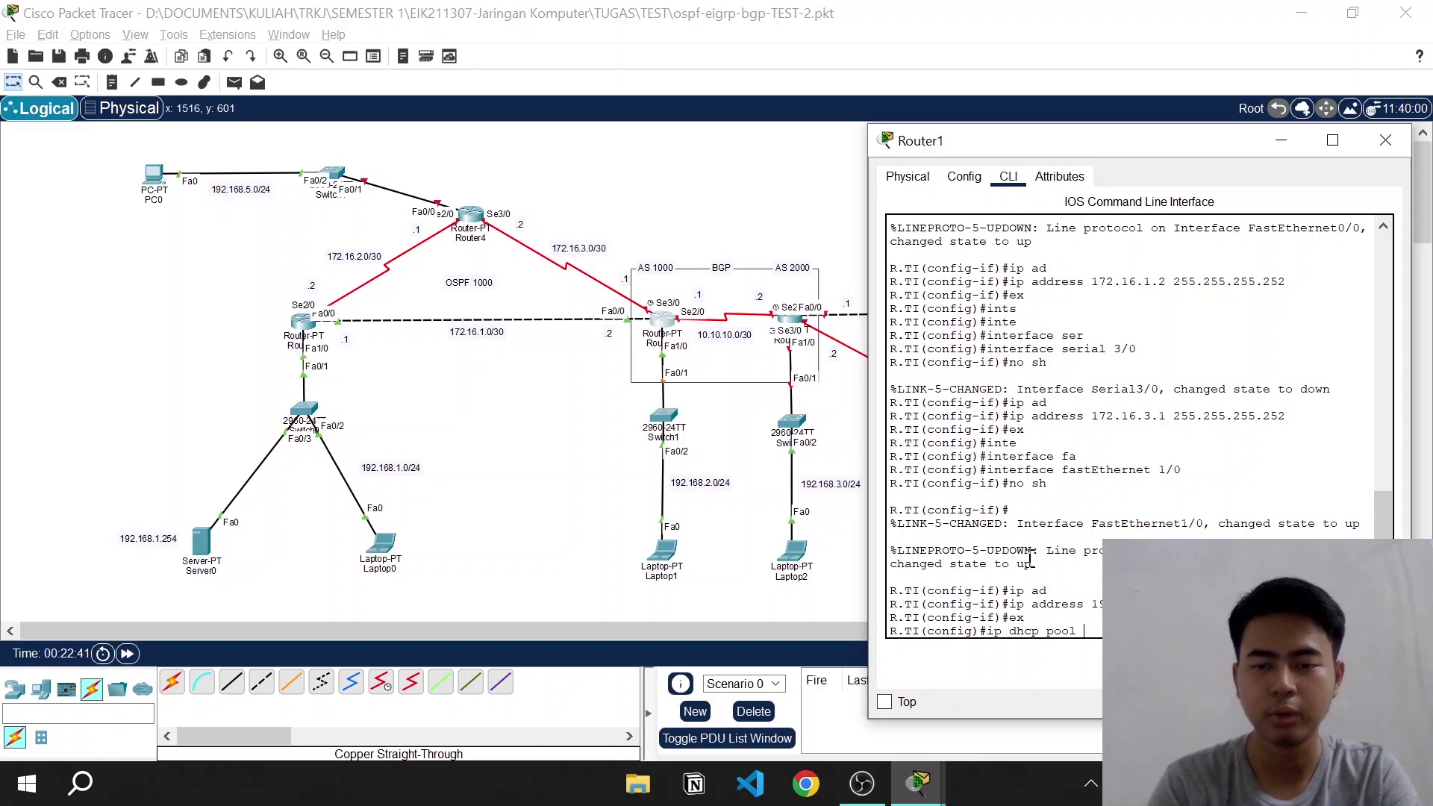
type("TI")
key("Return")
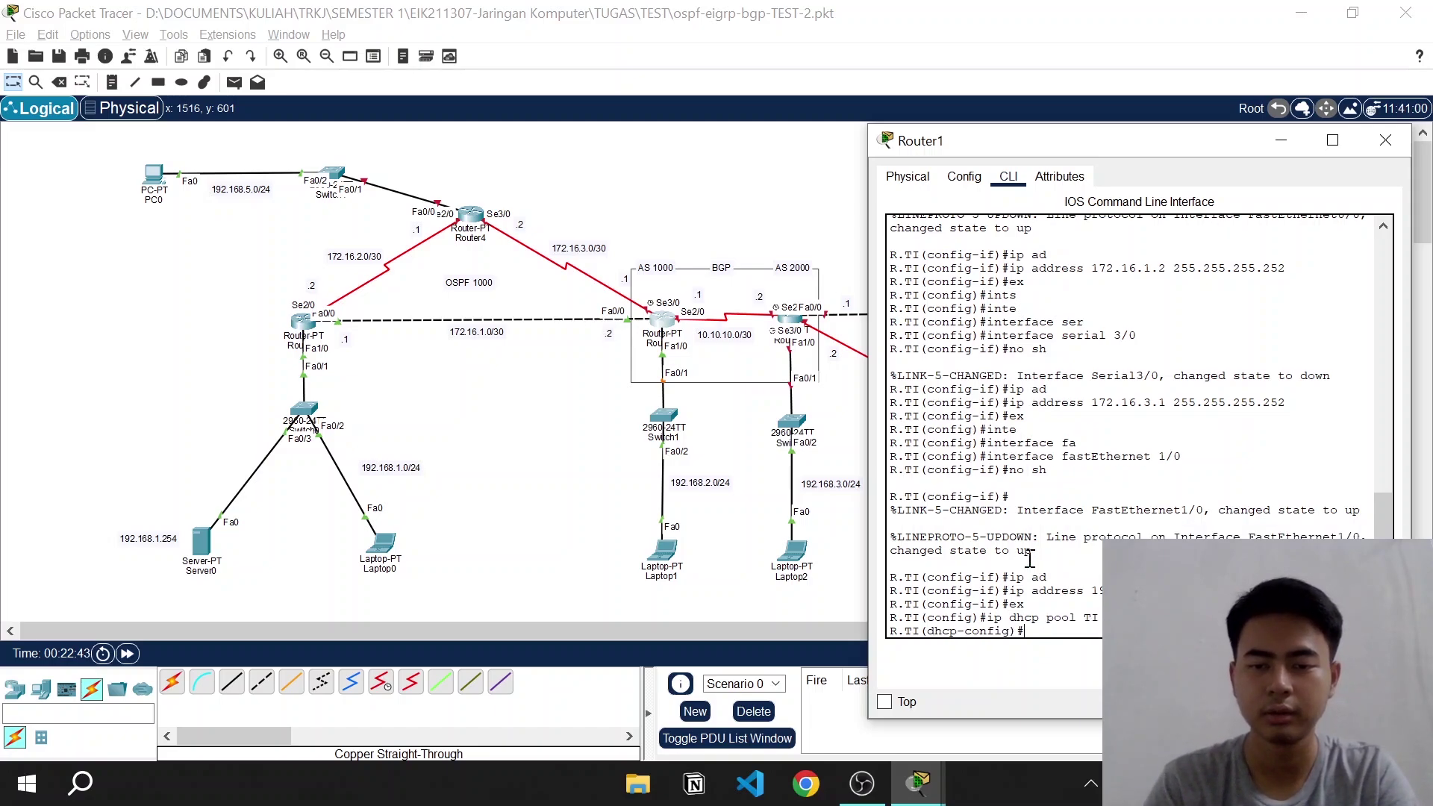
type("def")
key("Tab")
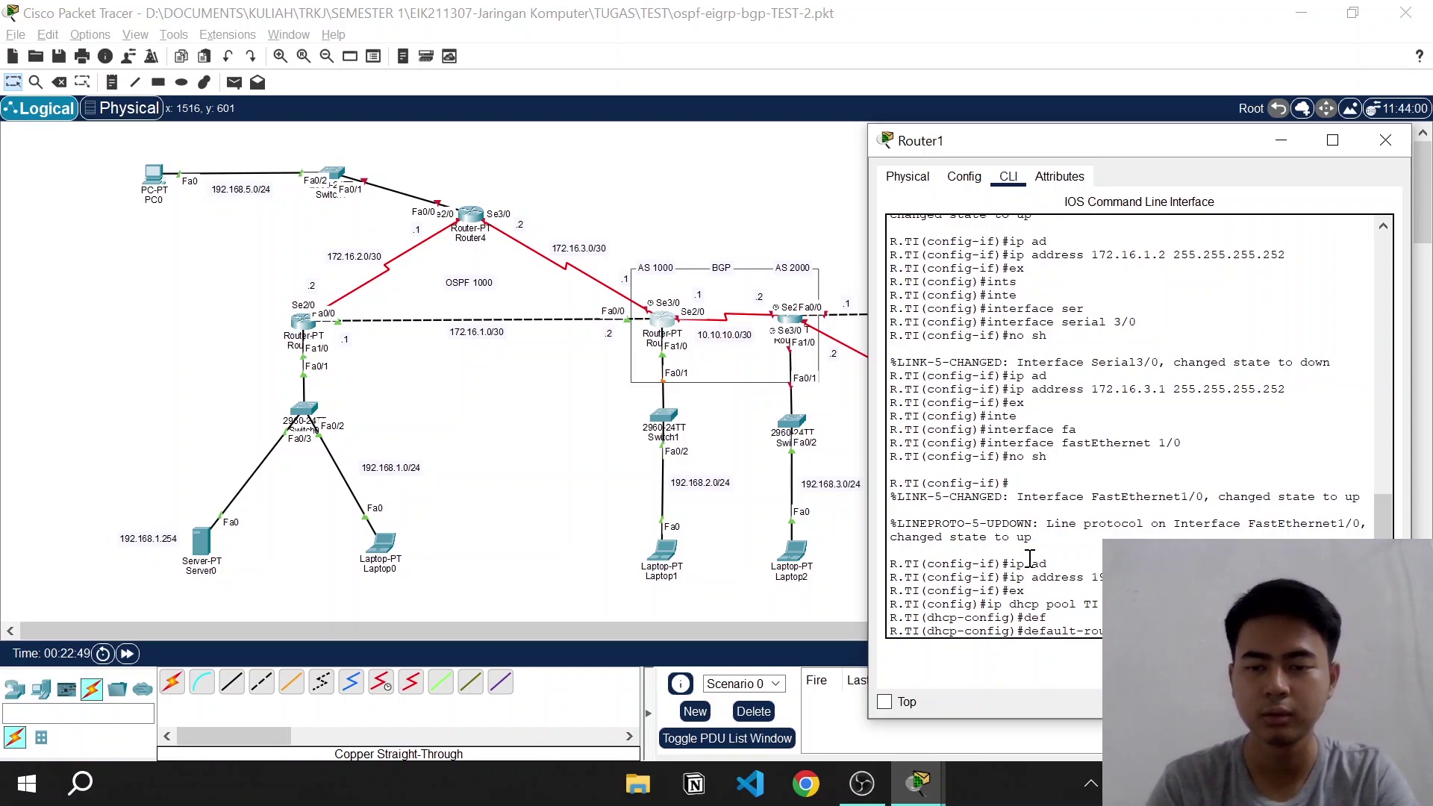
key("Return")
Define the network and the DNS server for Router1's TI DHCP pool
type("netw")
key("Tab")
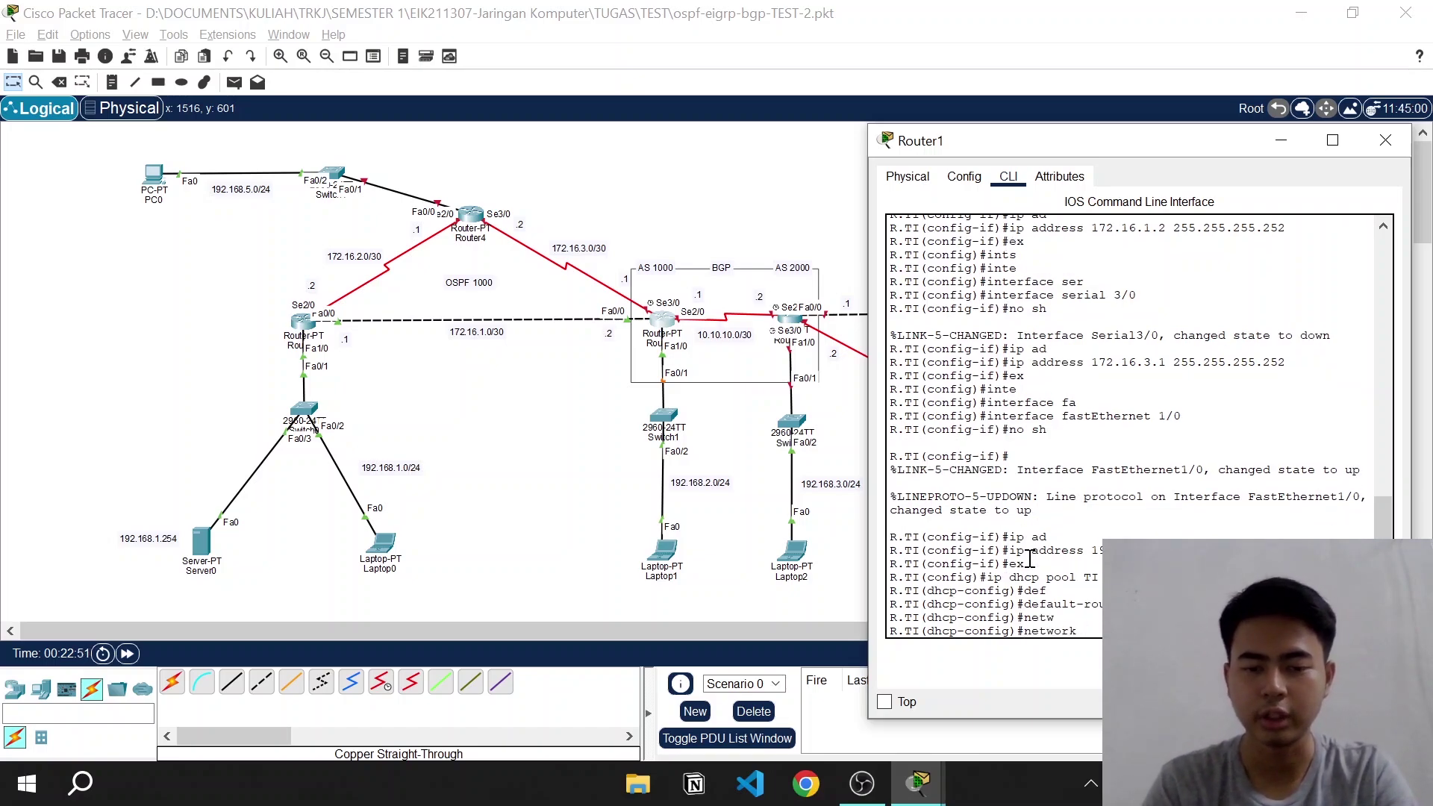
type("192")
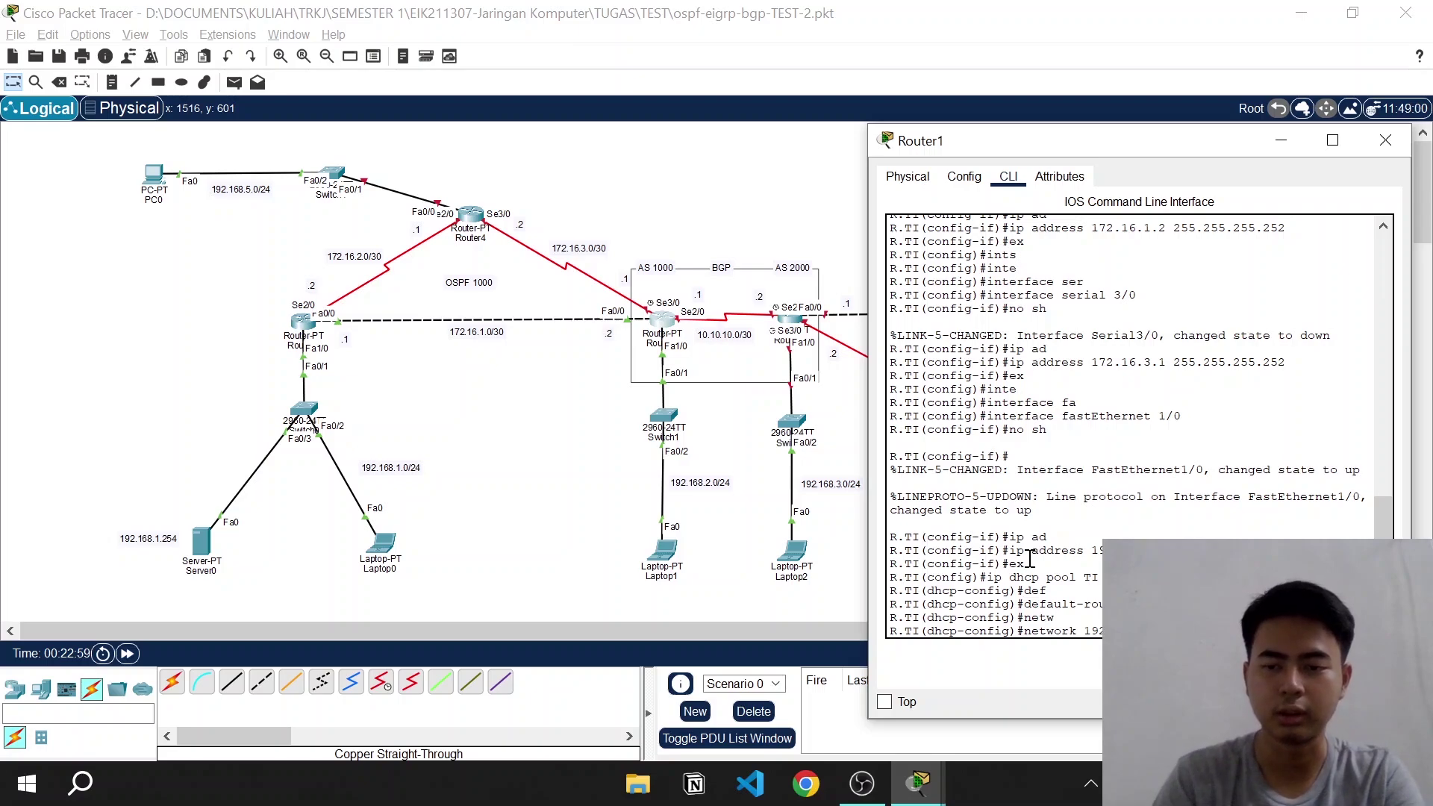
key("Return")
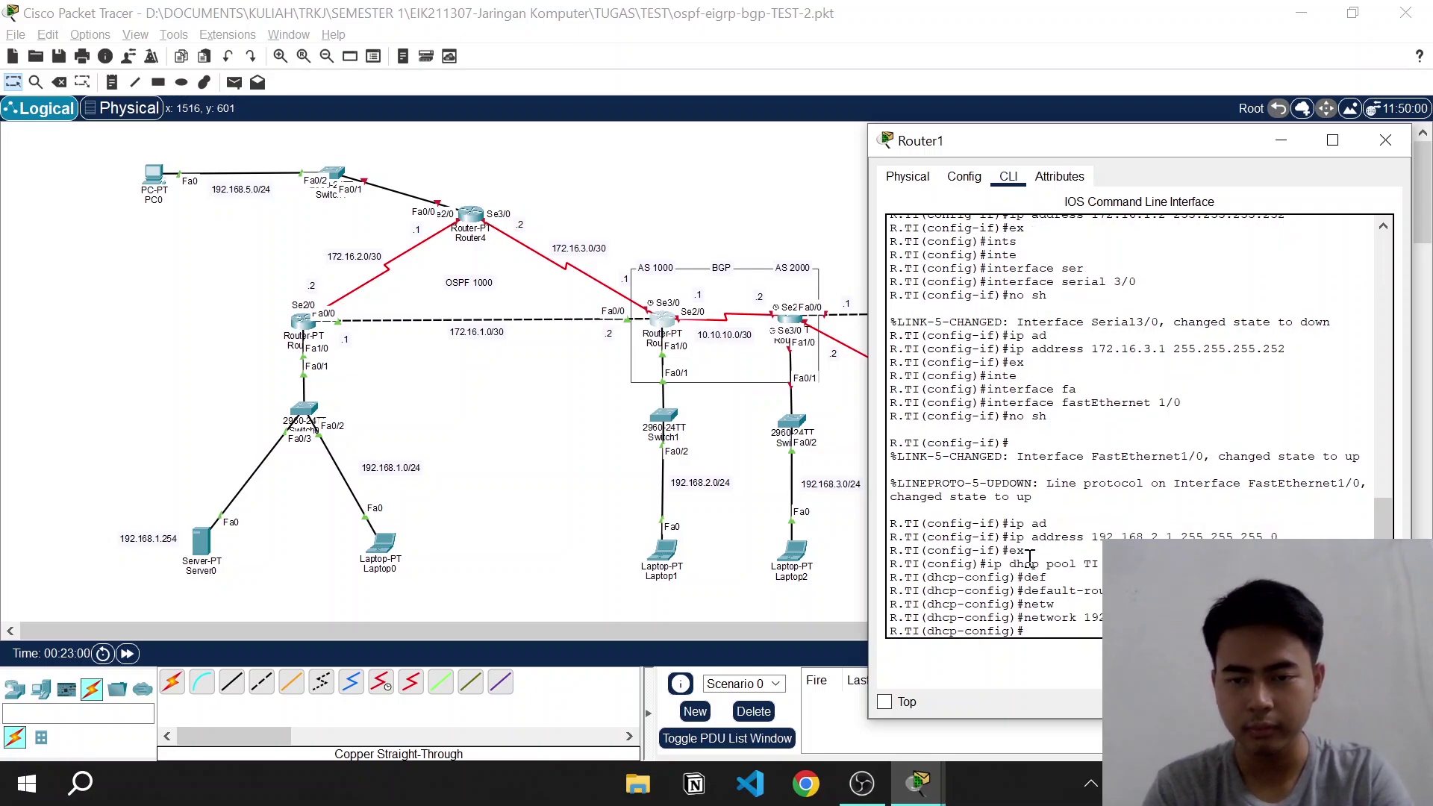
type("dns")
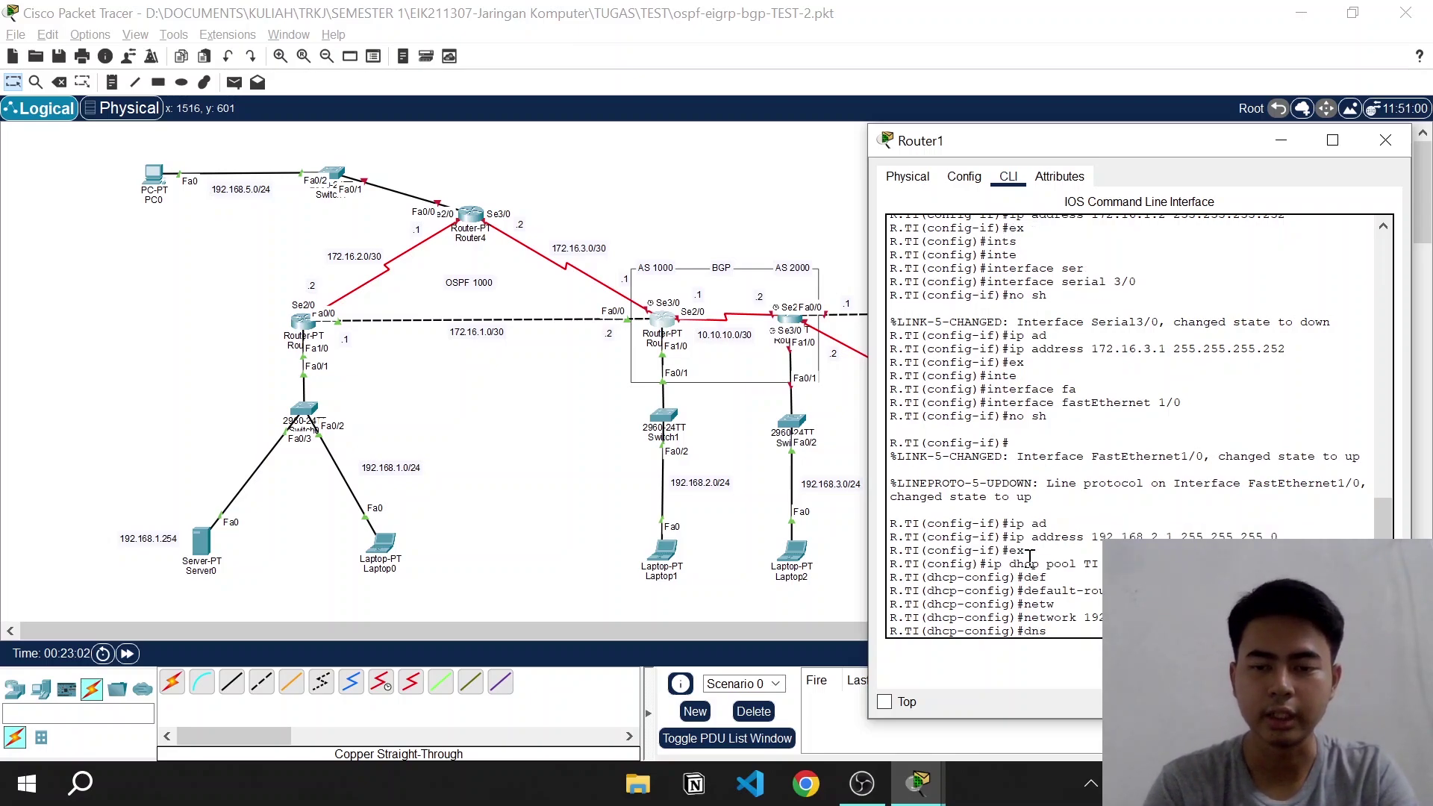
key("Tab")
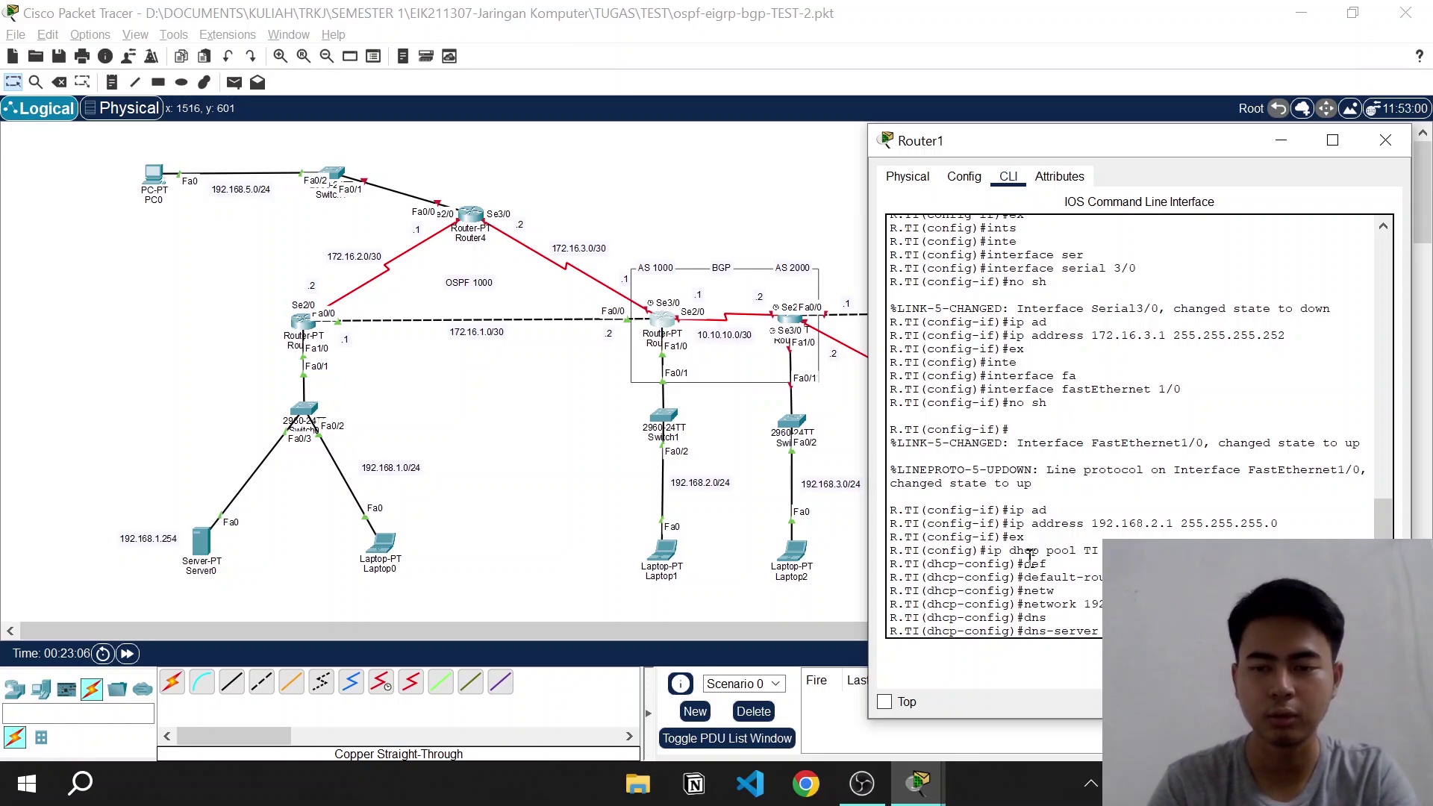
key("Return")
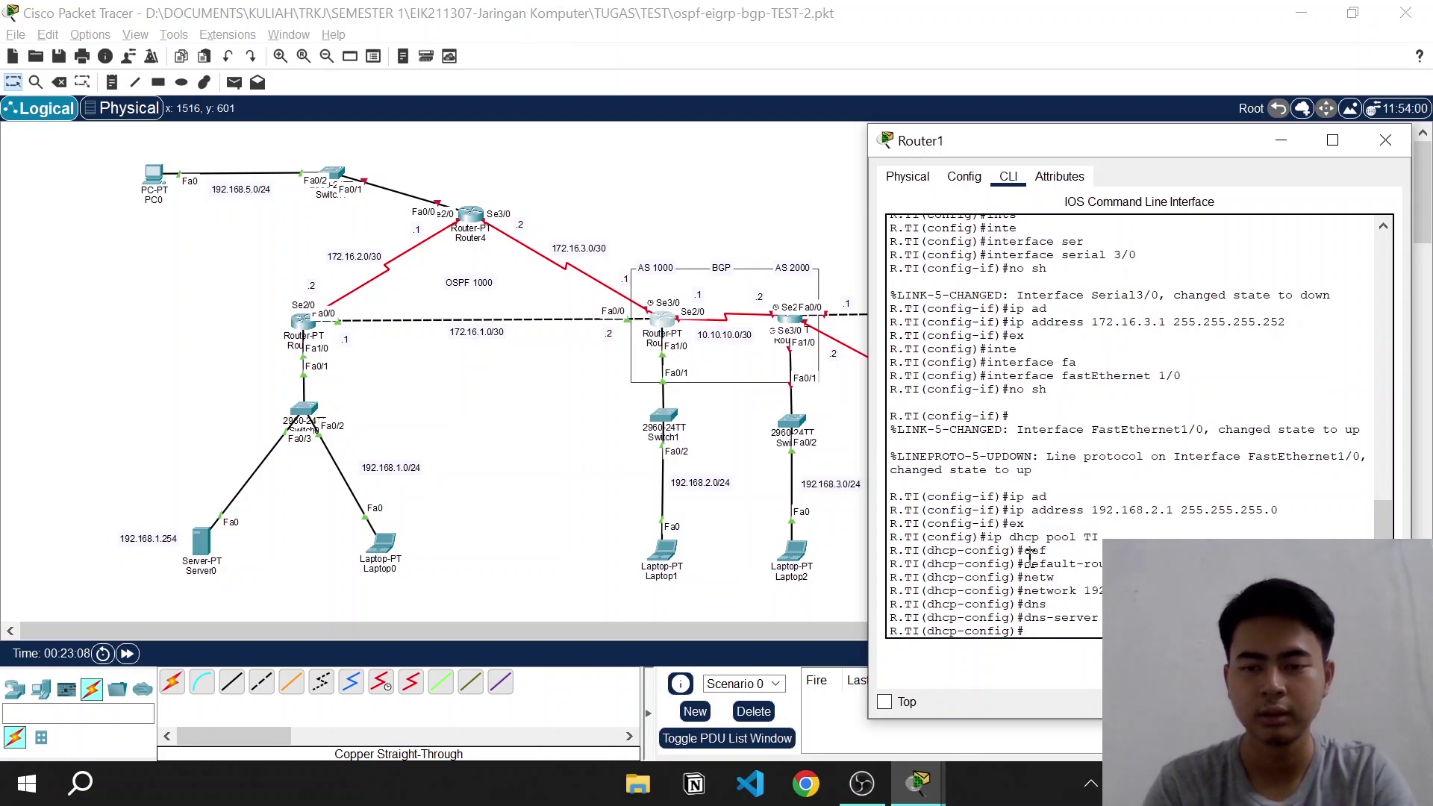
Leave the TI DHCP pool and exclude address 192.168.2.1 from DHCP assignment on Router1
type("ex")
key("Return")
type("ip")
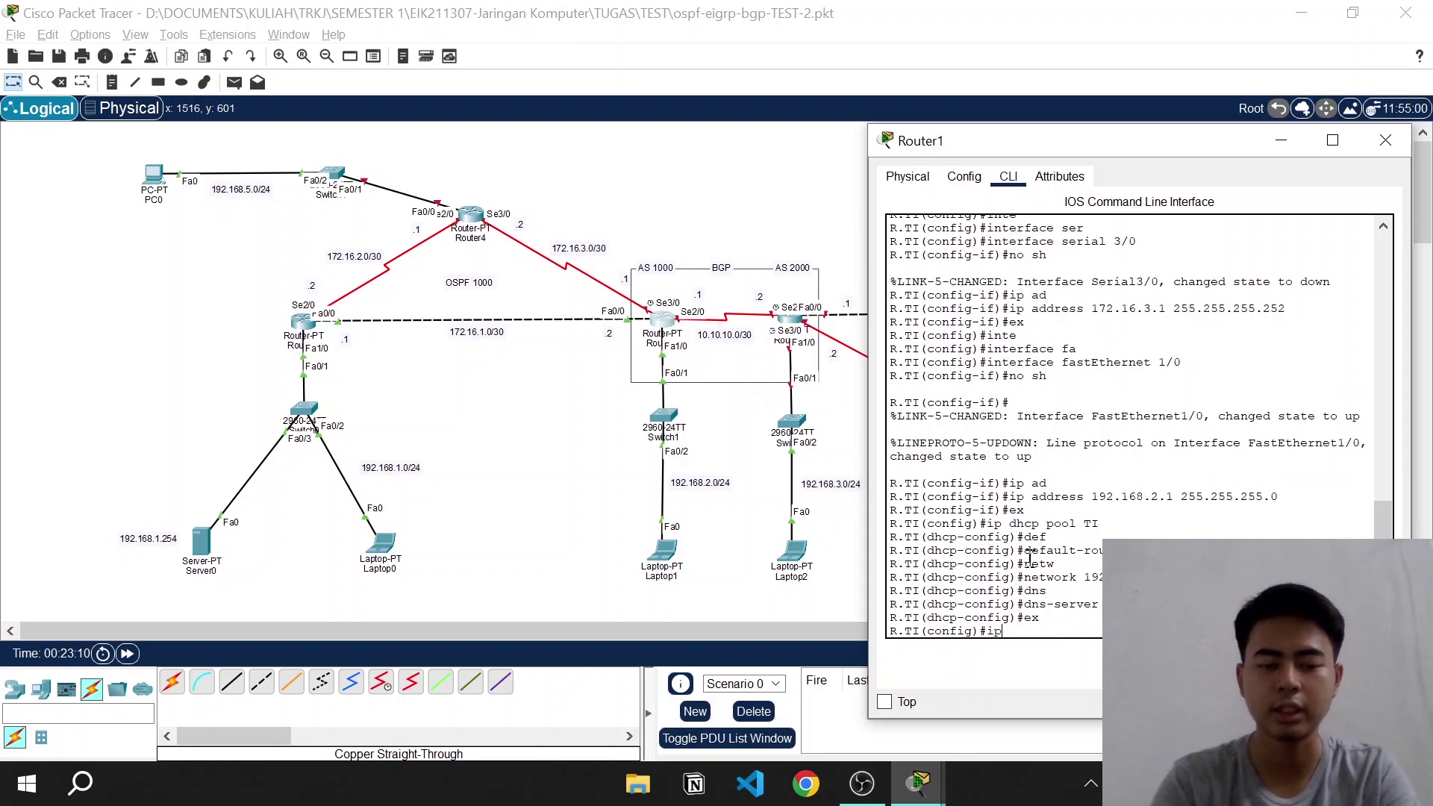
type(" dhcp")
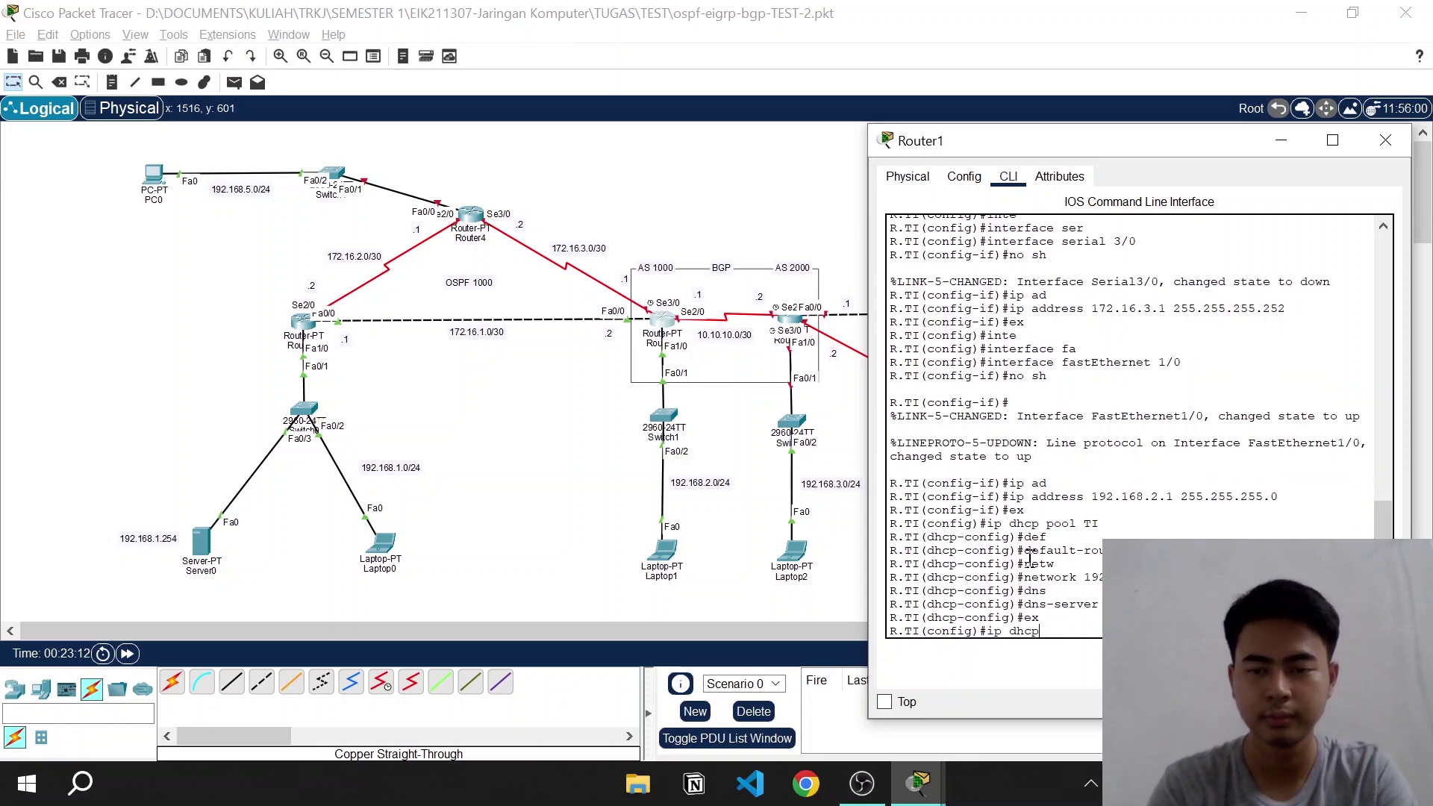
type(" ex")
key("Tab")
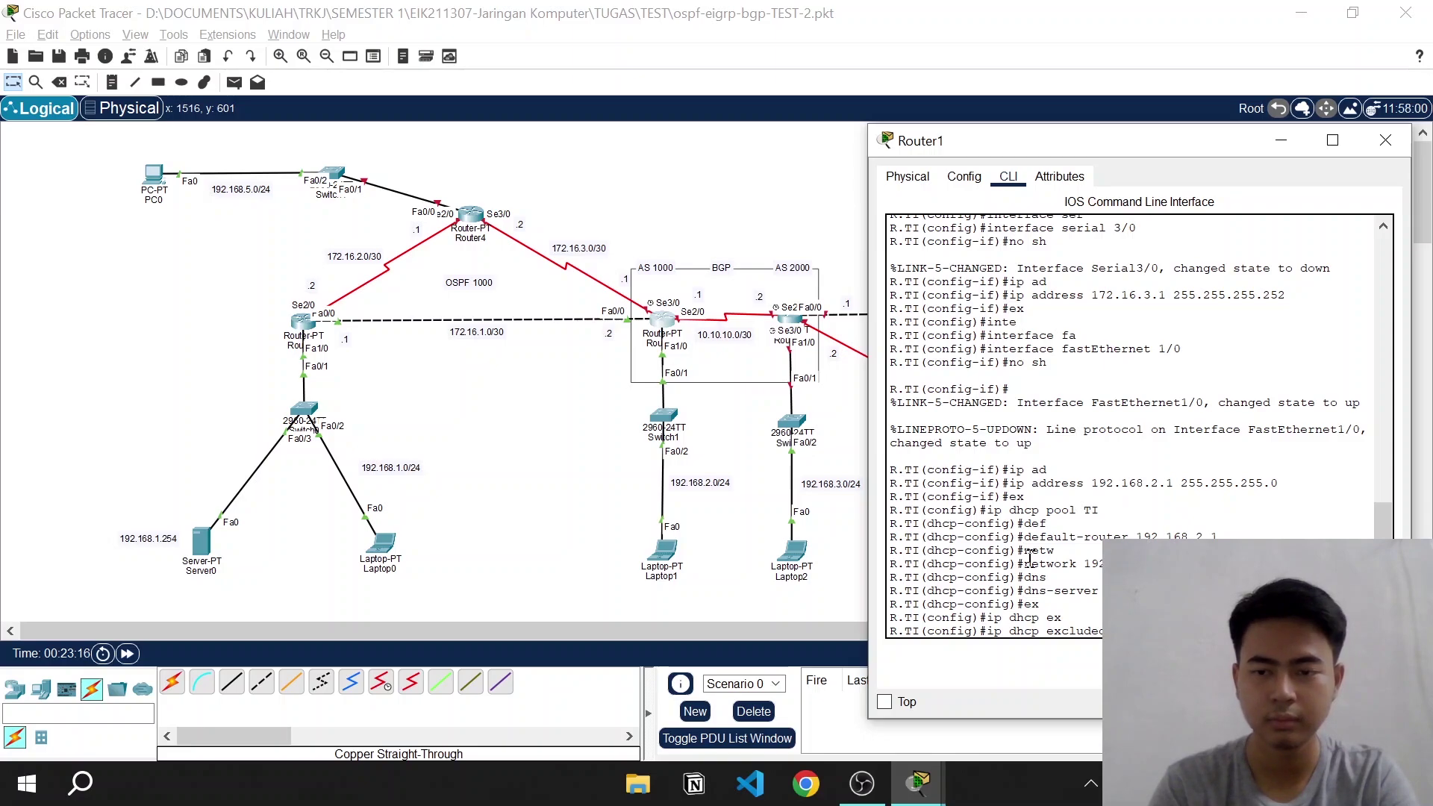
key("Return")
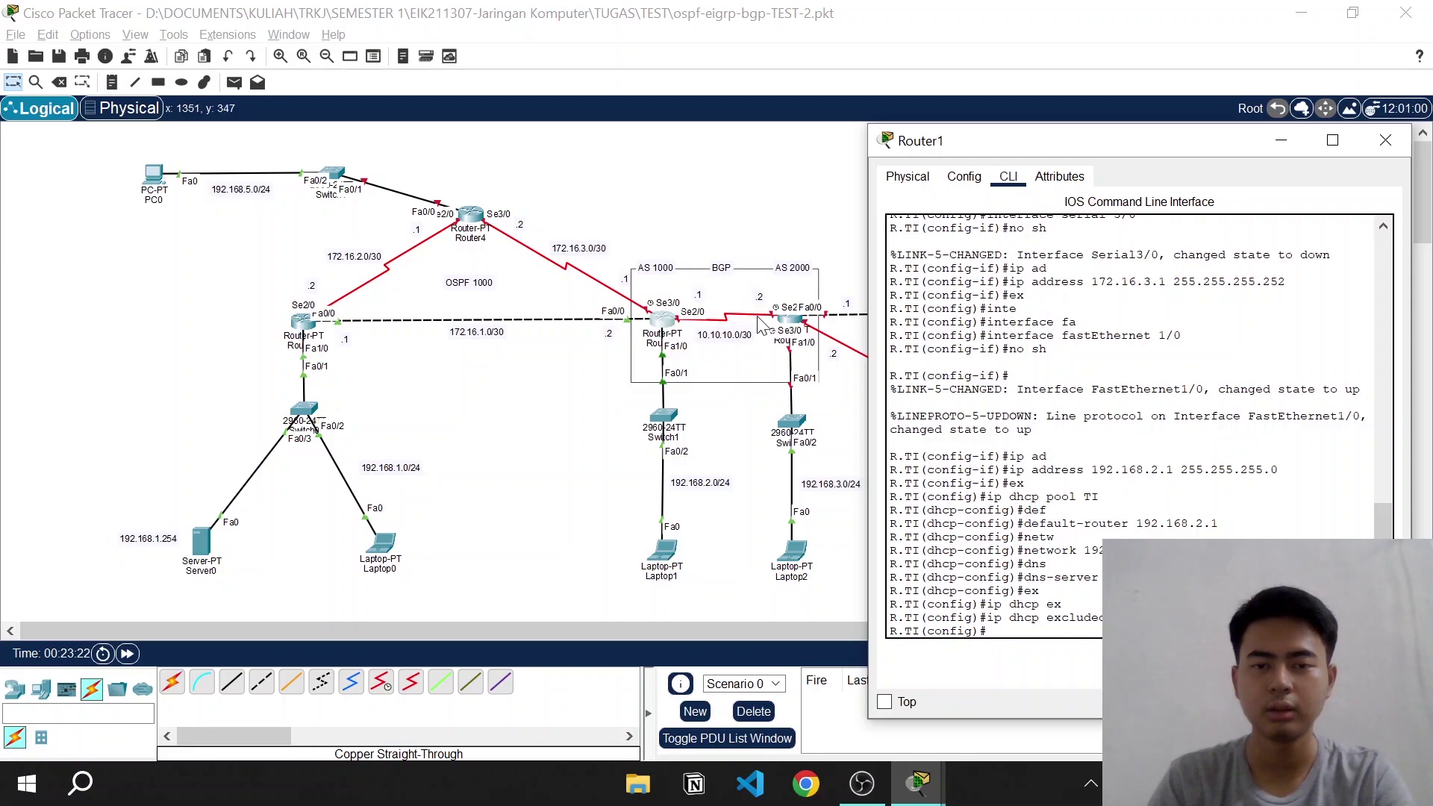
Open Serial 2/0 for configuration on Router1 and enable the interface
type("inyte")
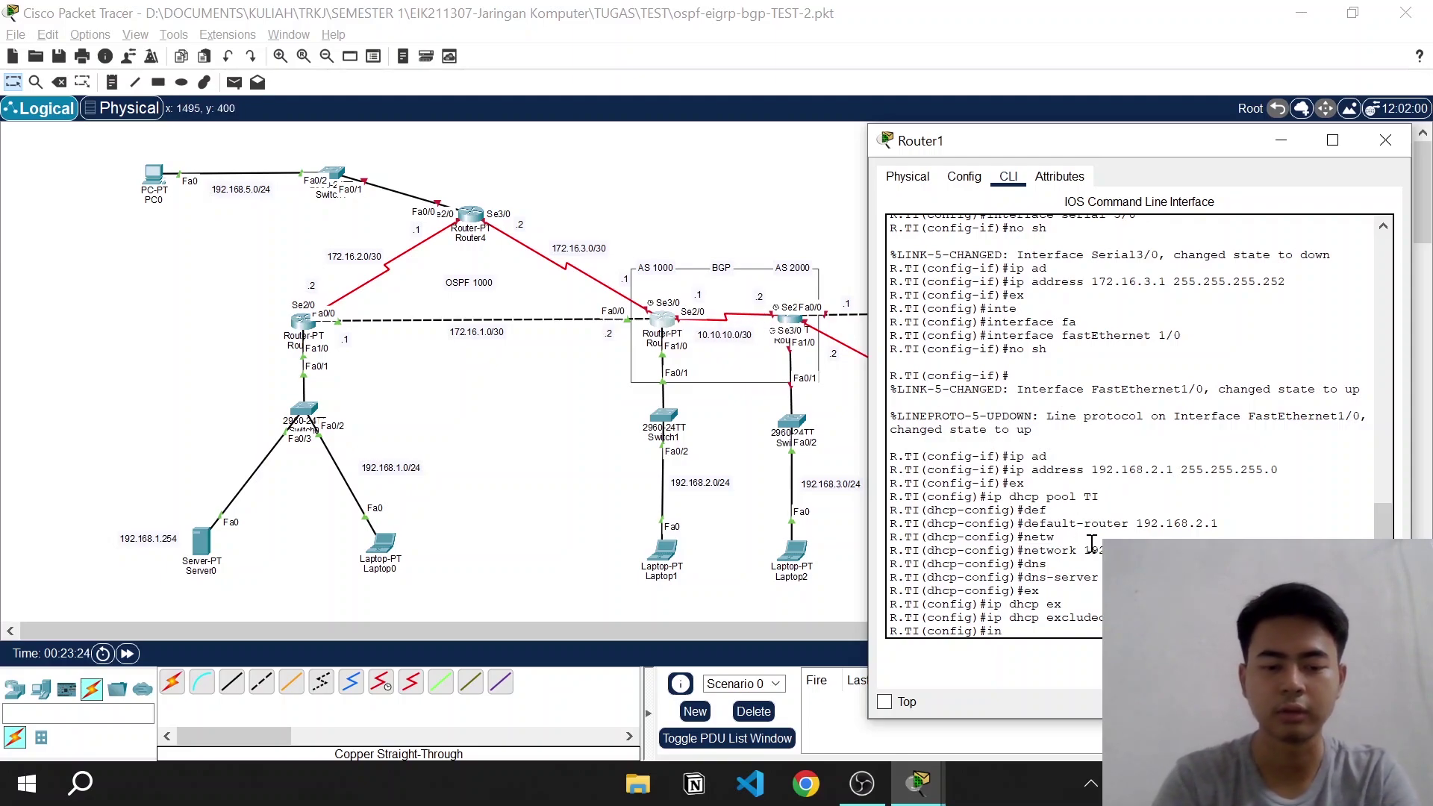
key("Tab")
key("BackSpace")
key("BackSpace")
key("BackSpace")
type("te")
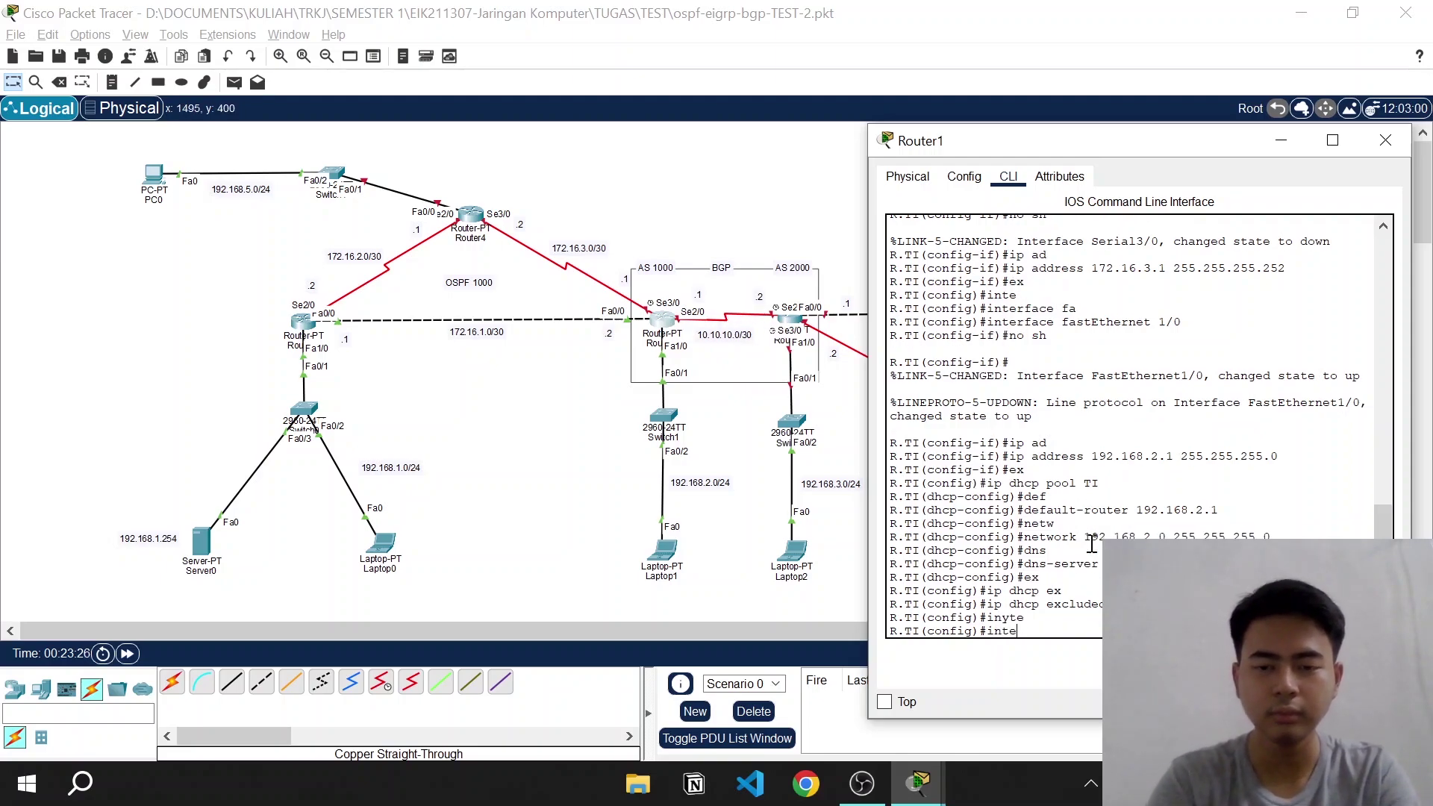
key("Tab")
type("se")
key("Tab")
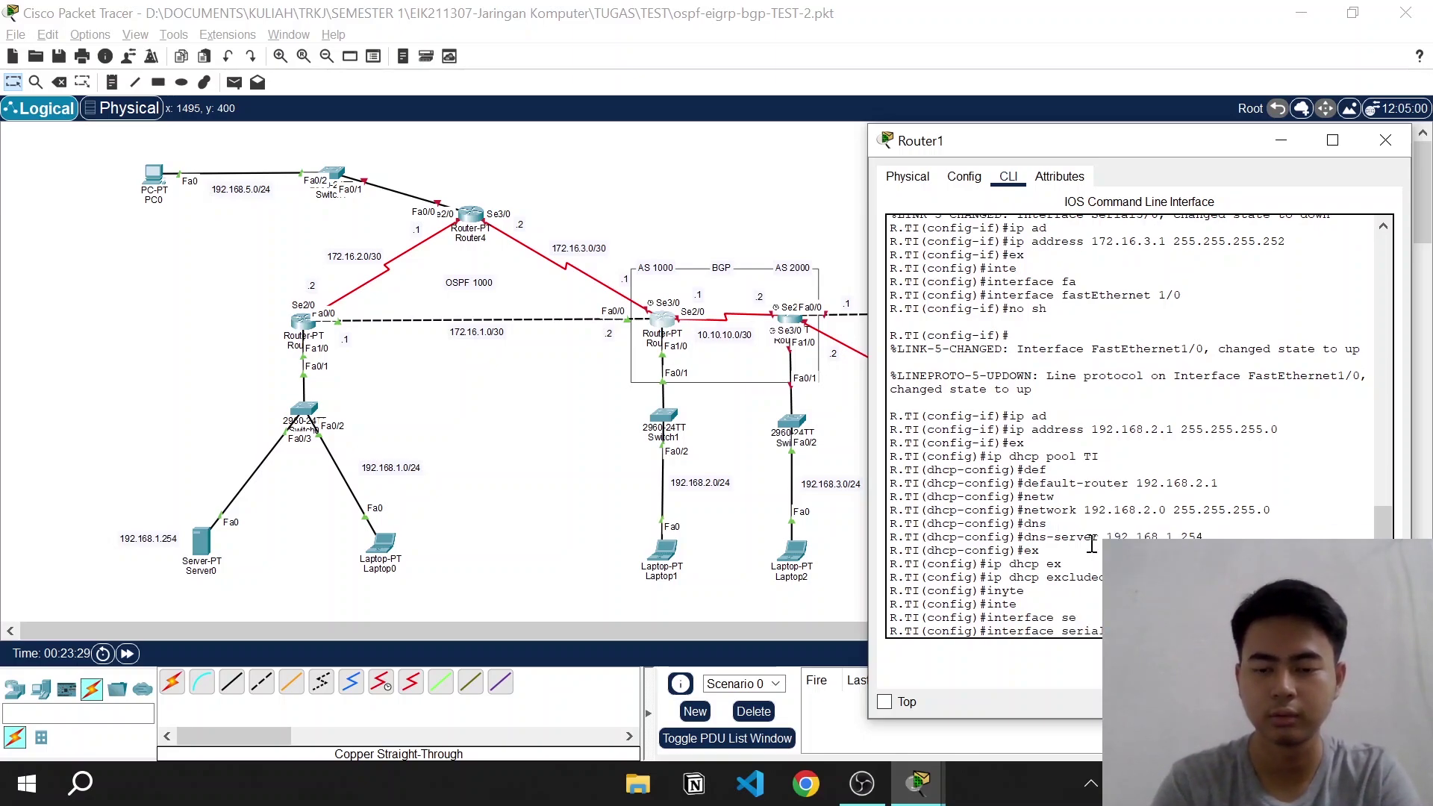
key("Return")
type("no sh")
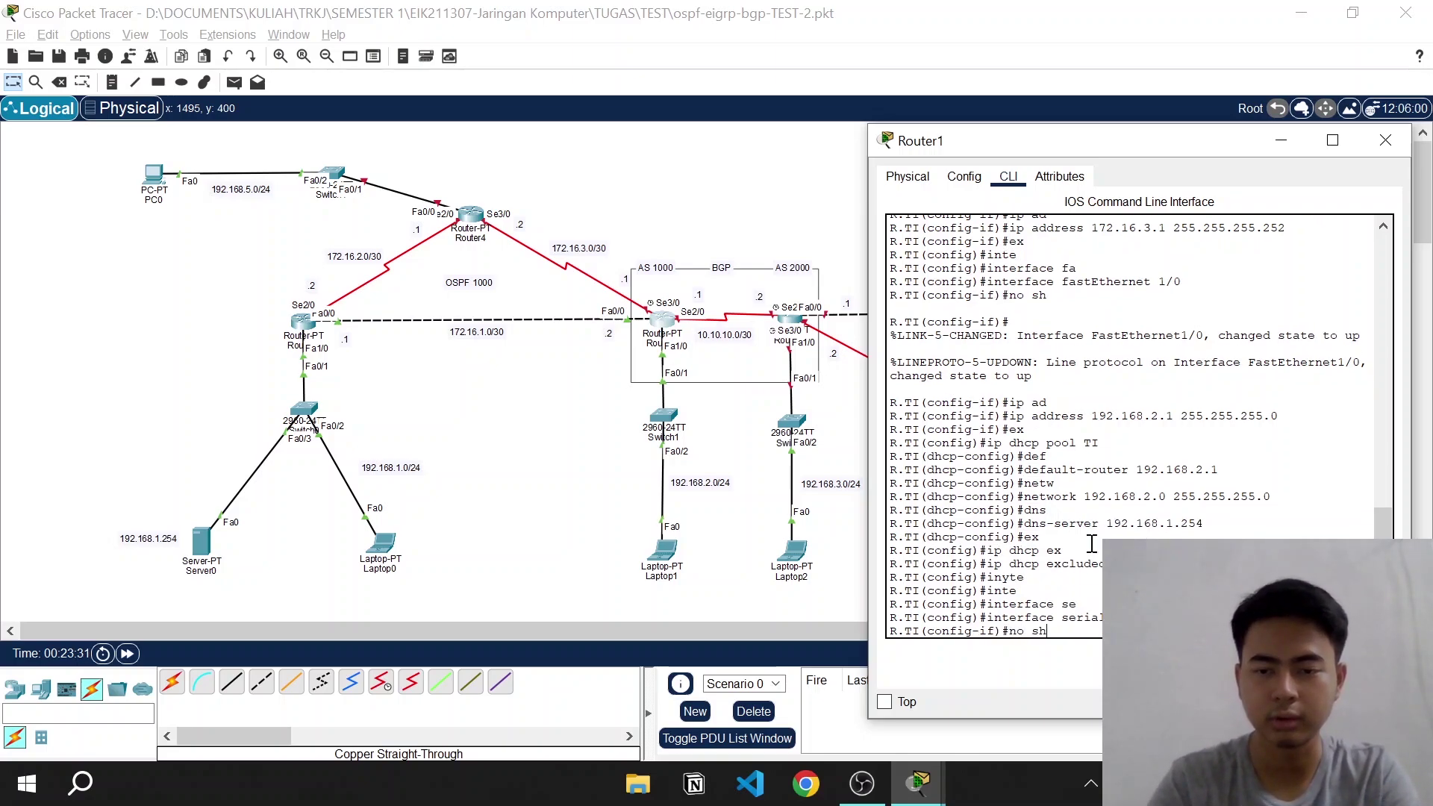
key("Return")
Assign Router1's Serial 2/0 its IP address on the 10.10.10.0/30 link, exit the interface and close the router's window
type("ip ad")
key("Tab")
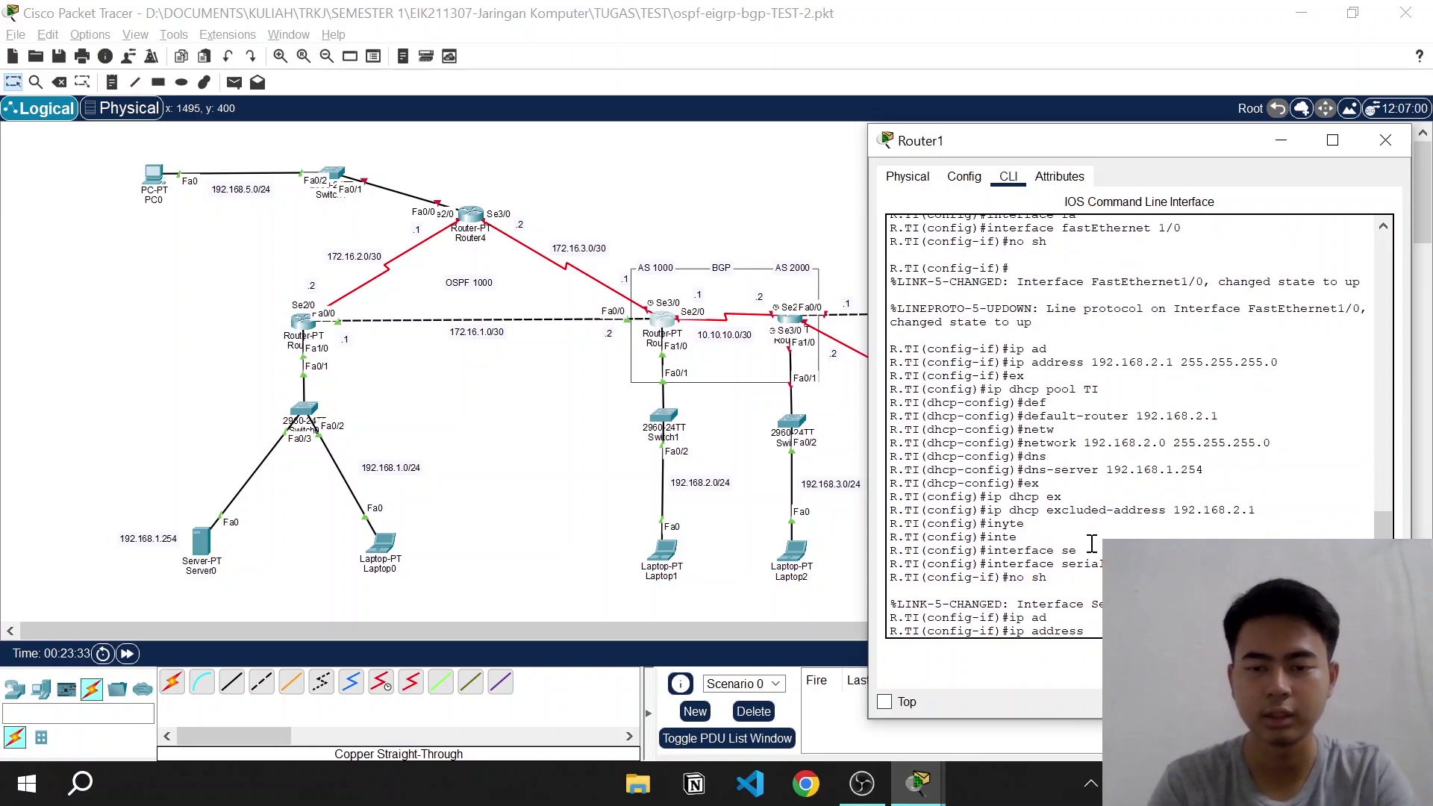
type("10")
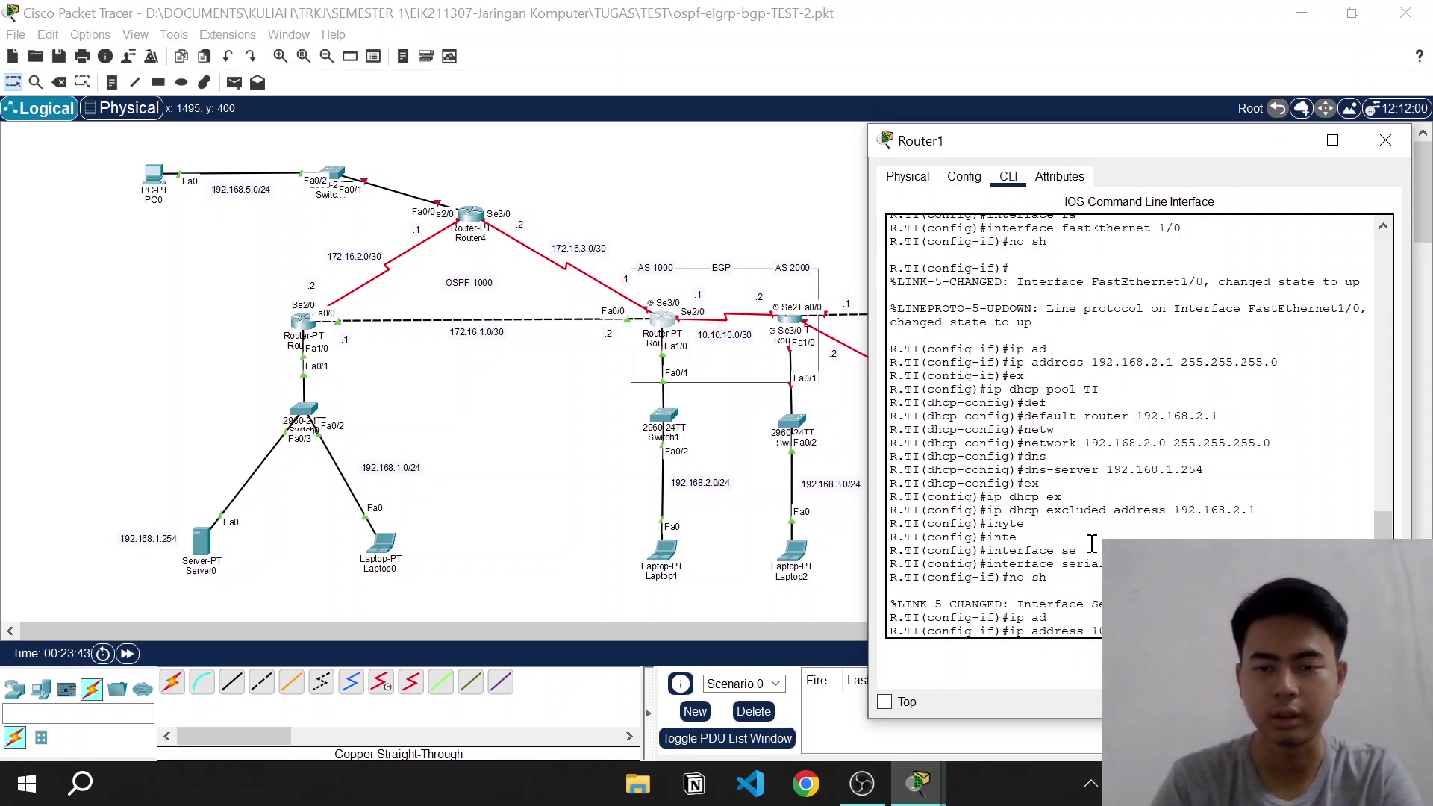
key("Return")
type("ex")
key("Return")
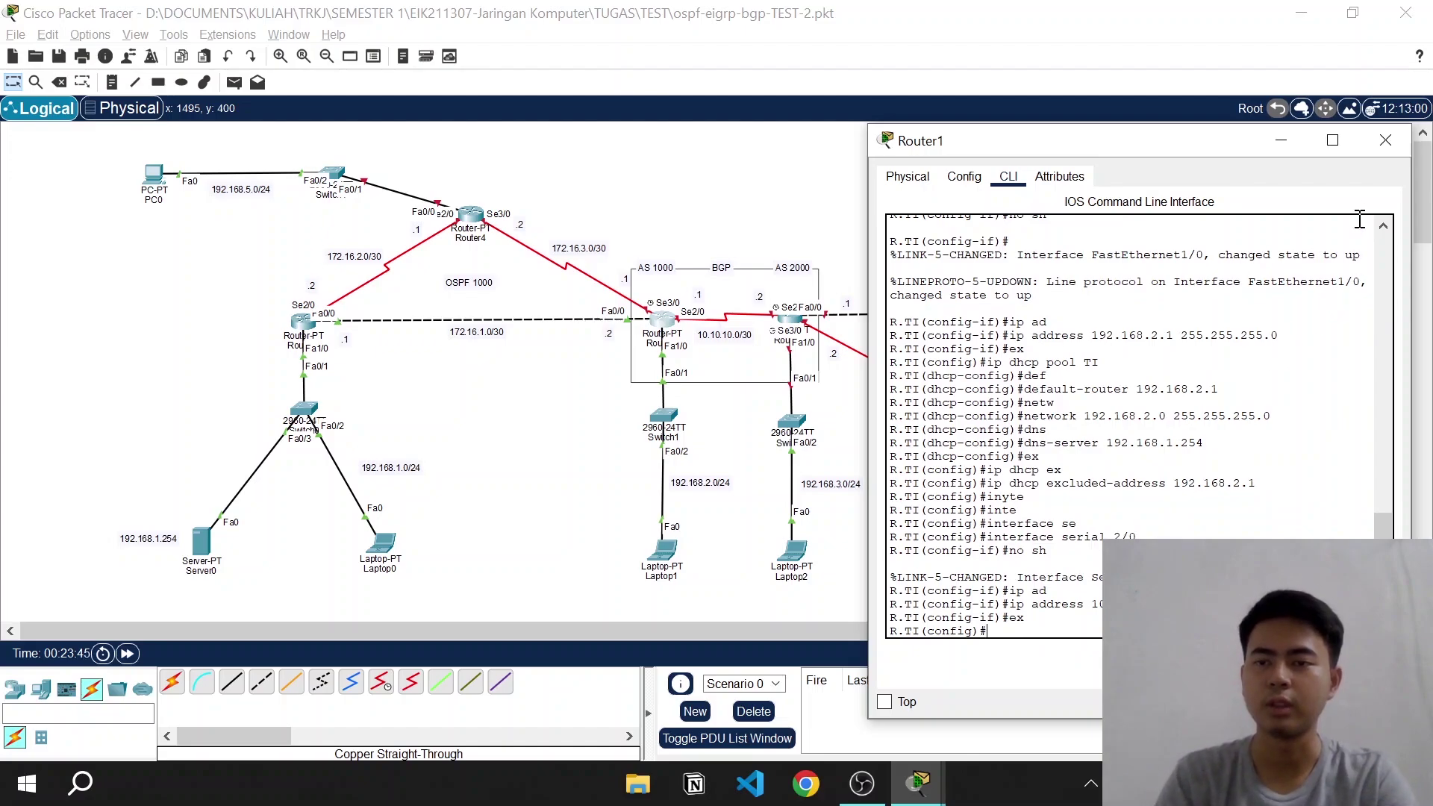
left_click(1386, 140)
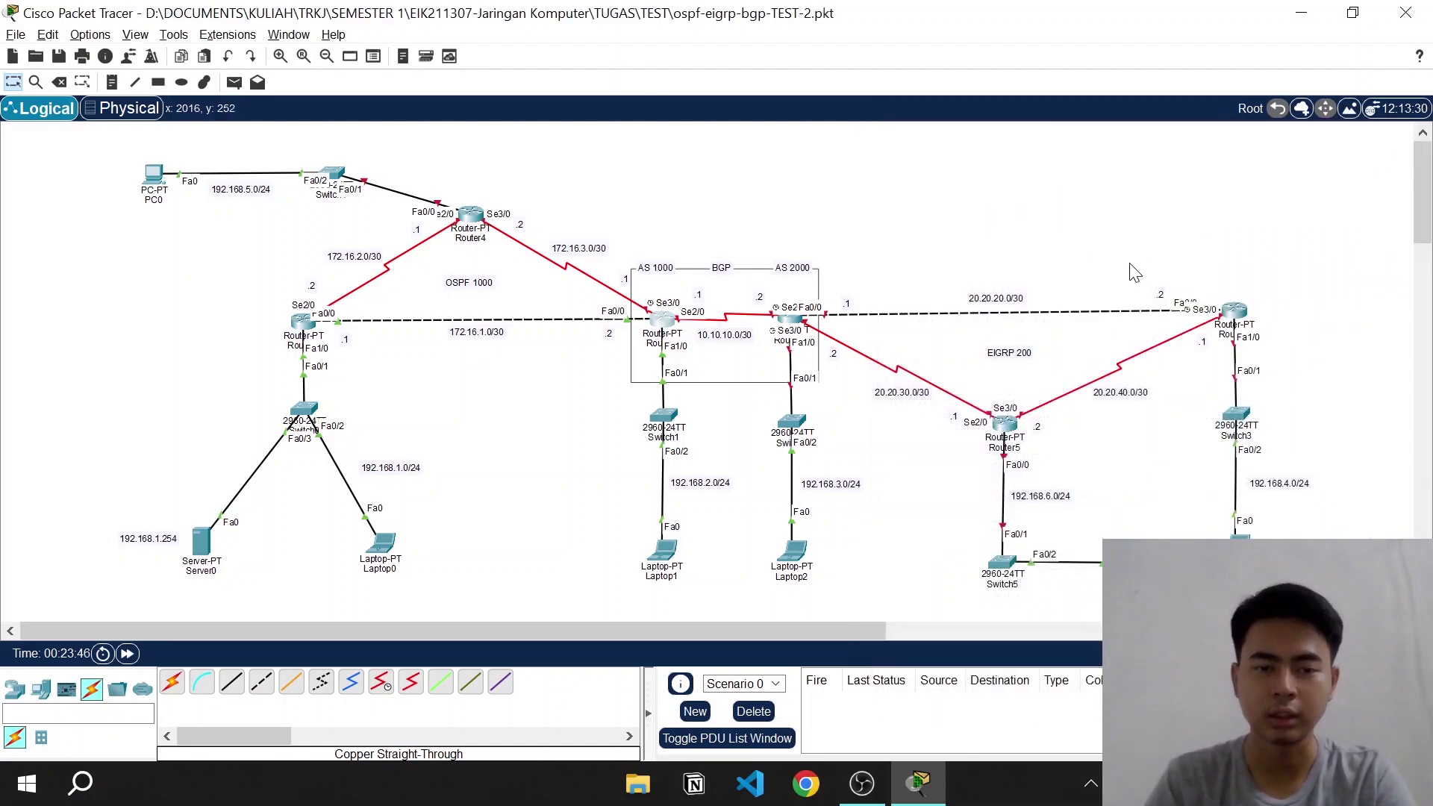
Set Laptop1's IPv4 configuration to DHCP and close its window
left_click(663, 550)
left_click(655, 53)
left_click(623, 127)
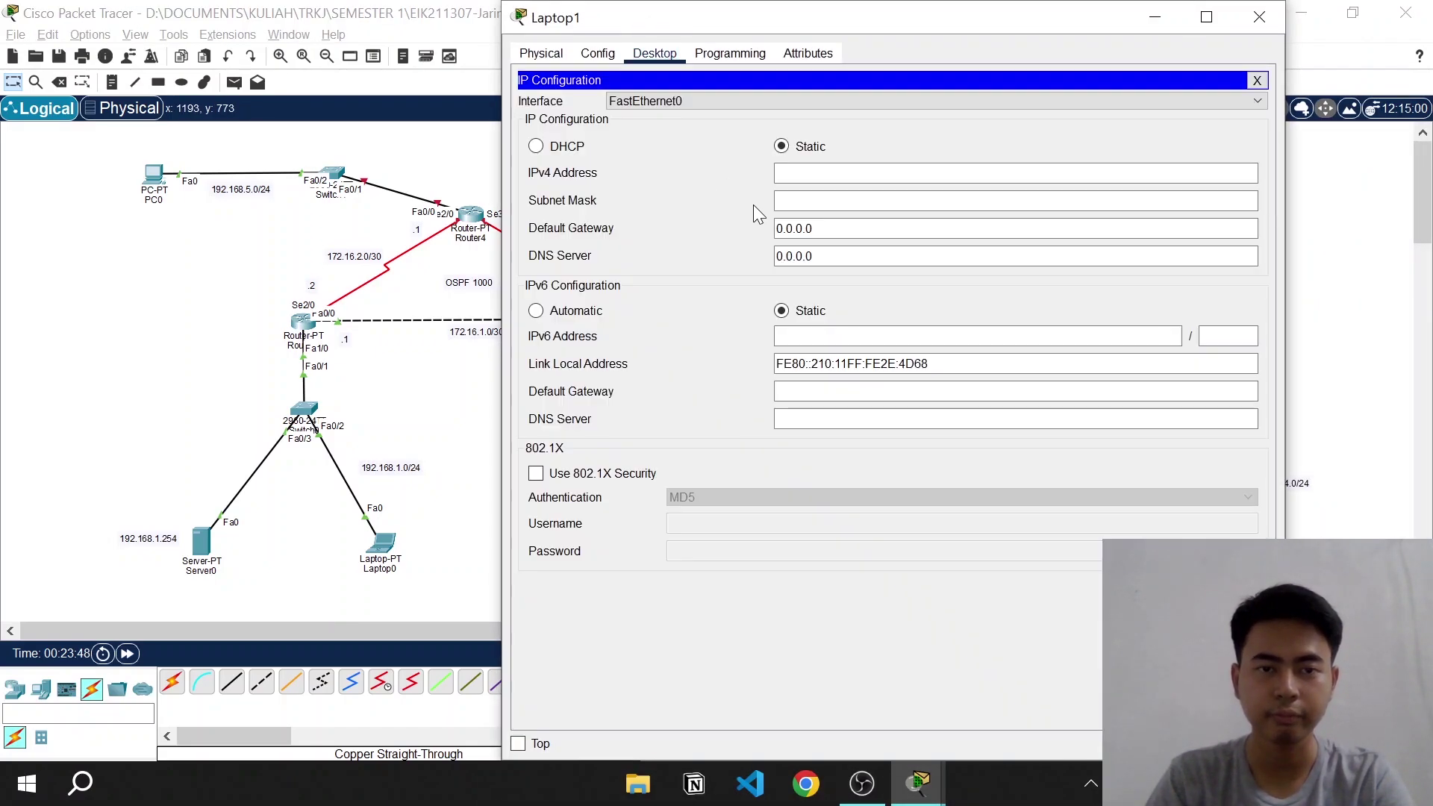
left_click(558, 147)
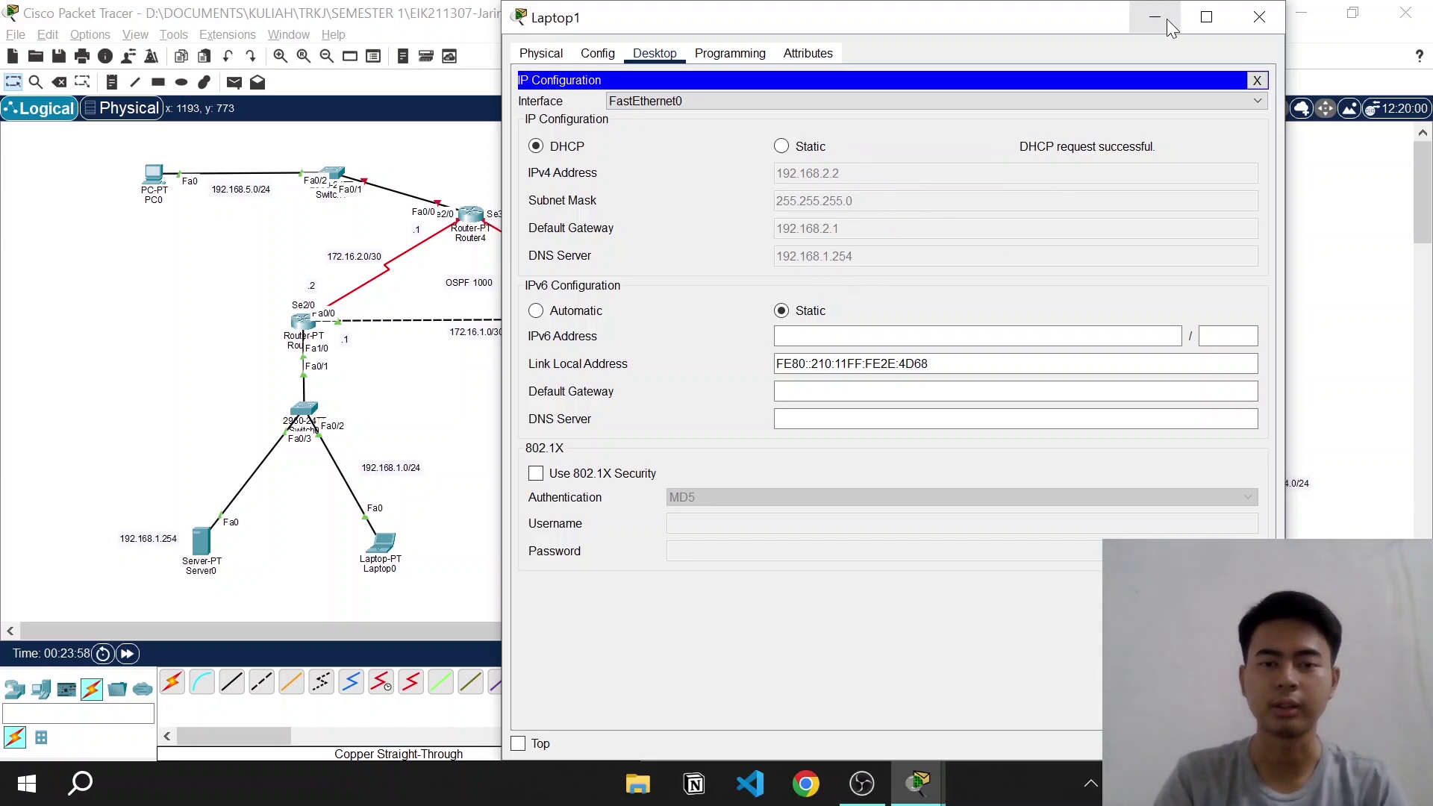
left_click(1259, 17)
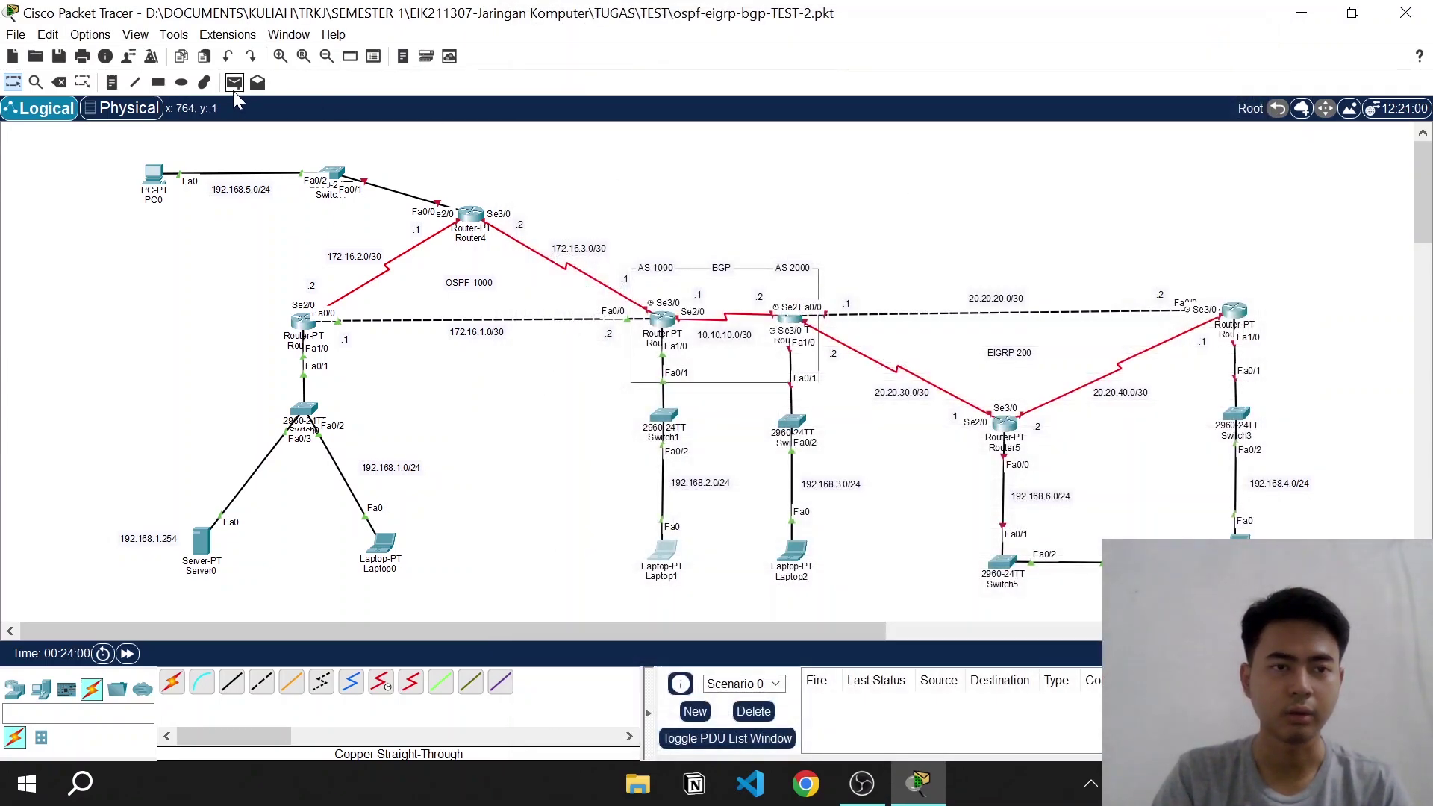
Test connectivity with a simple PDU from Laptop1 to Router1 and delete the test scenario
left_click(233, 82)
left_click(668, 551)
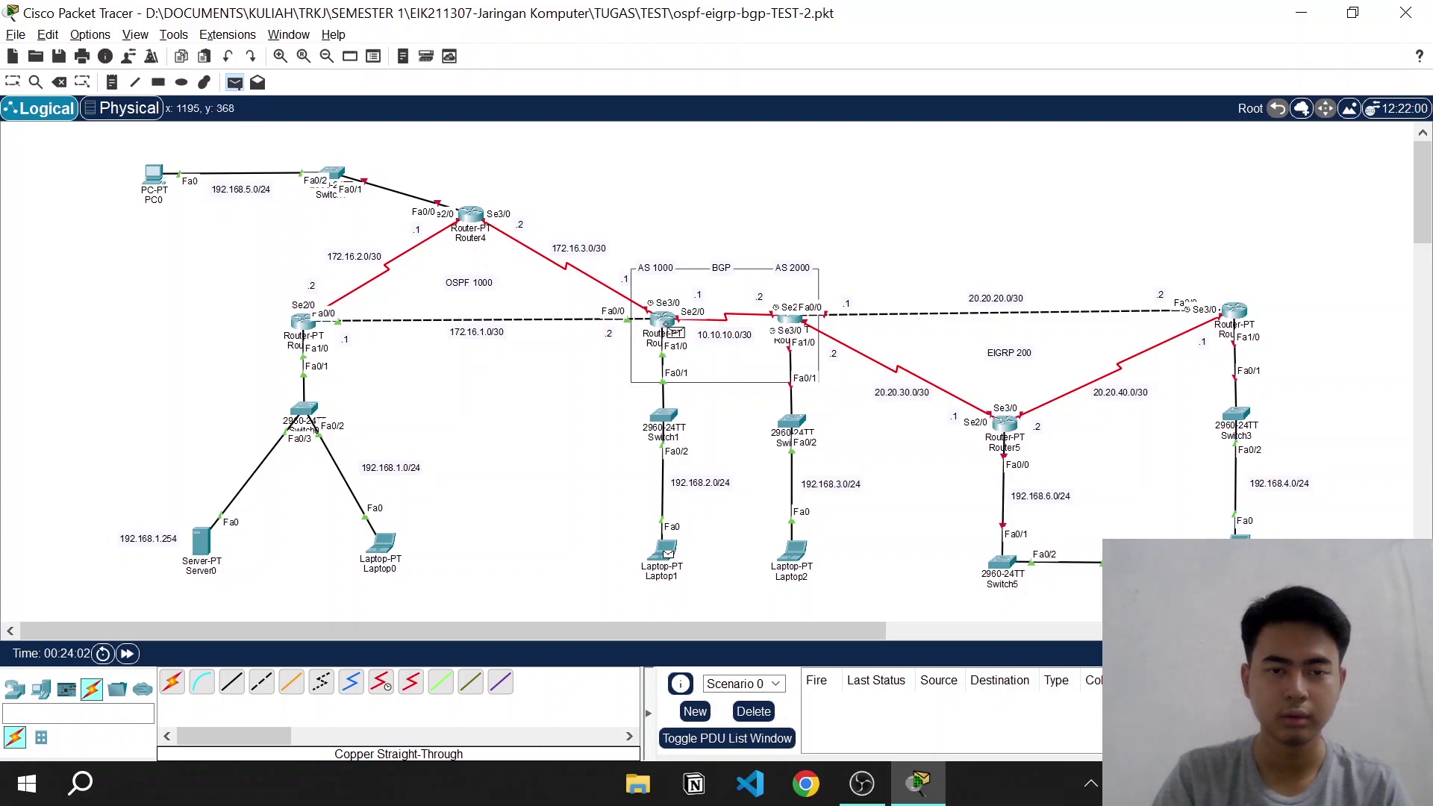
left_click(663, 320)
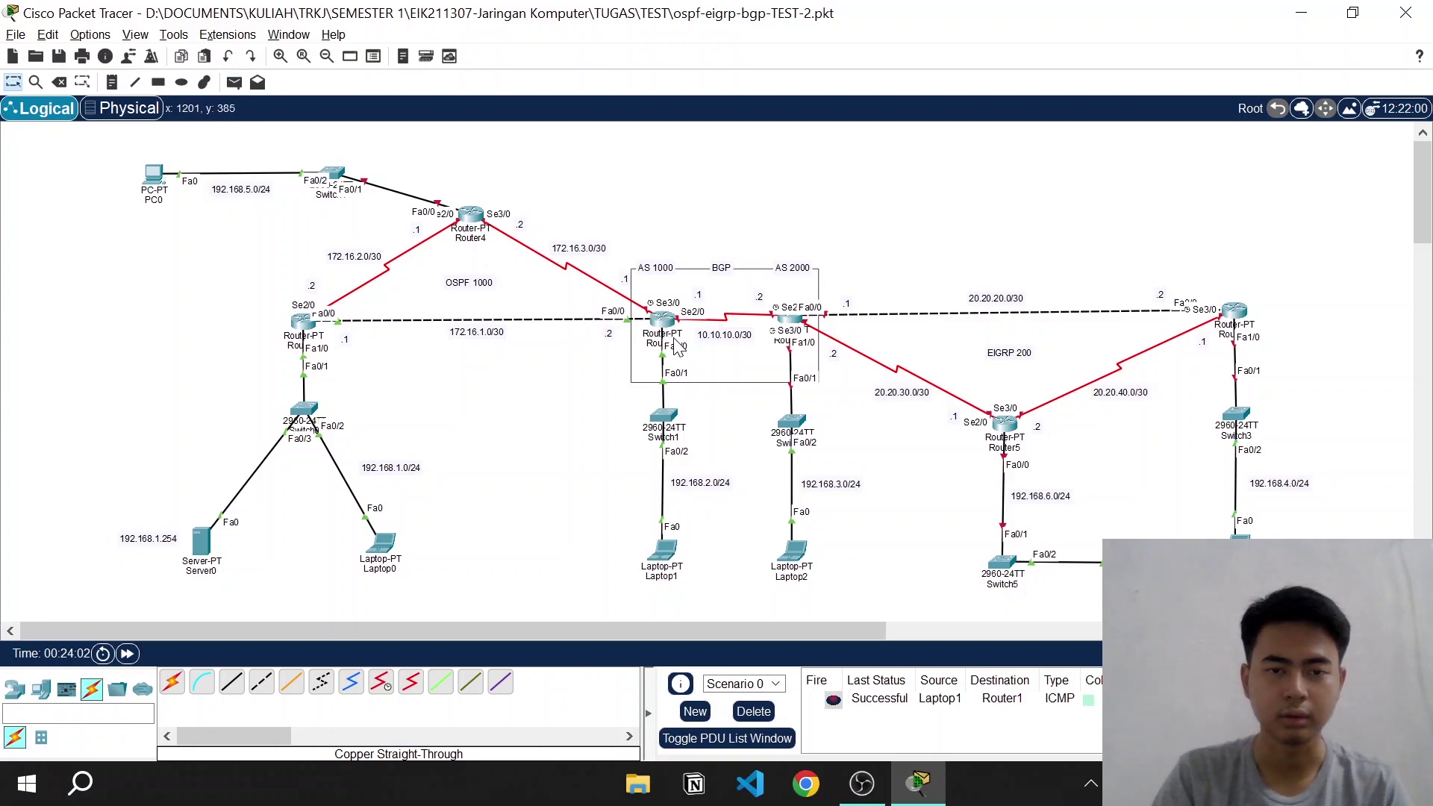
left_click(753, 712)
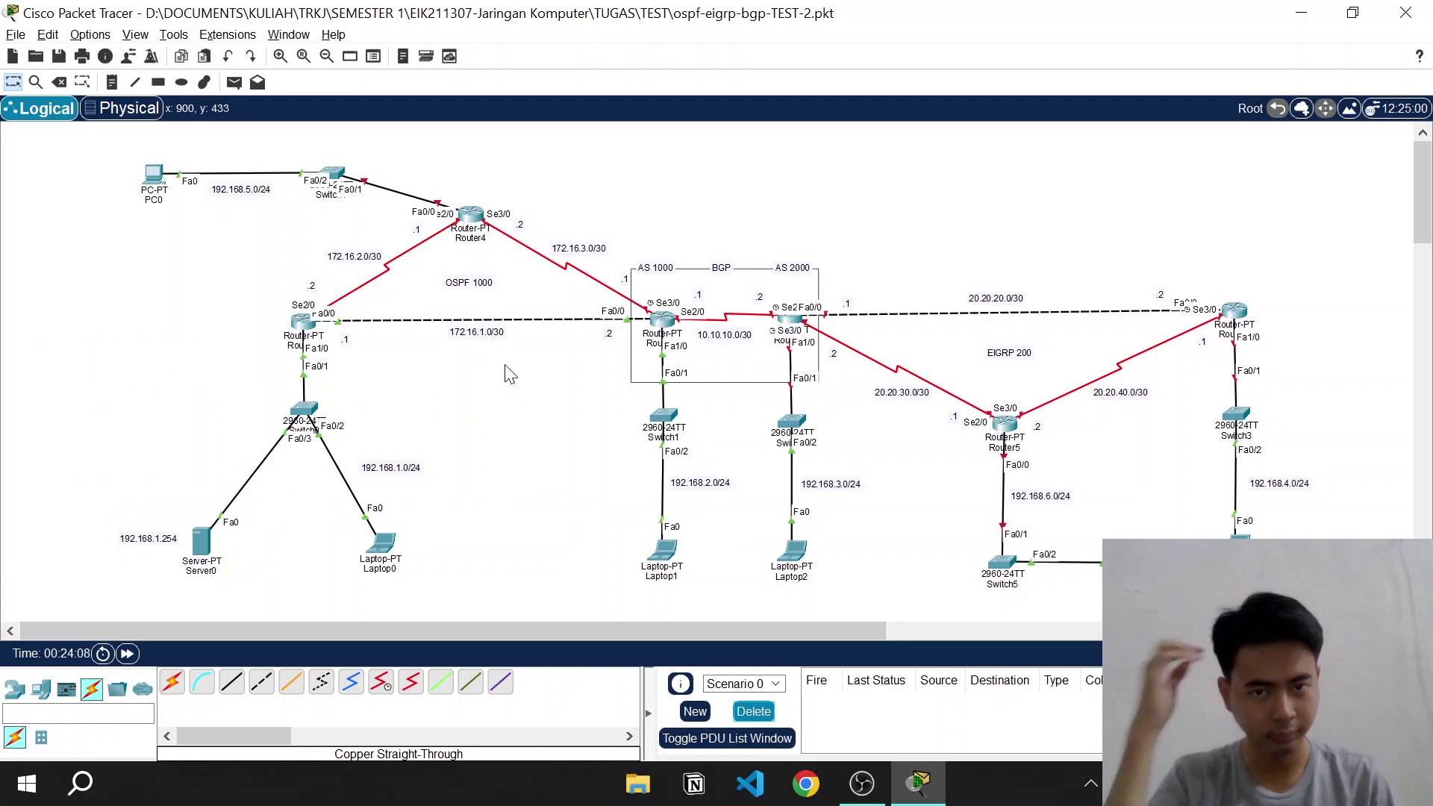
Open Router4's command line, keep the topology in view, and enter global configuration mode
left_click(470, 219)
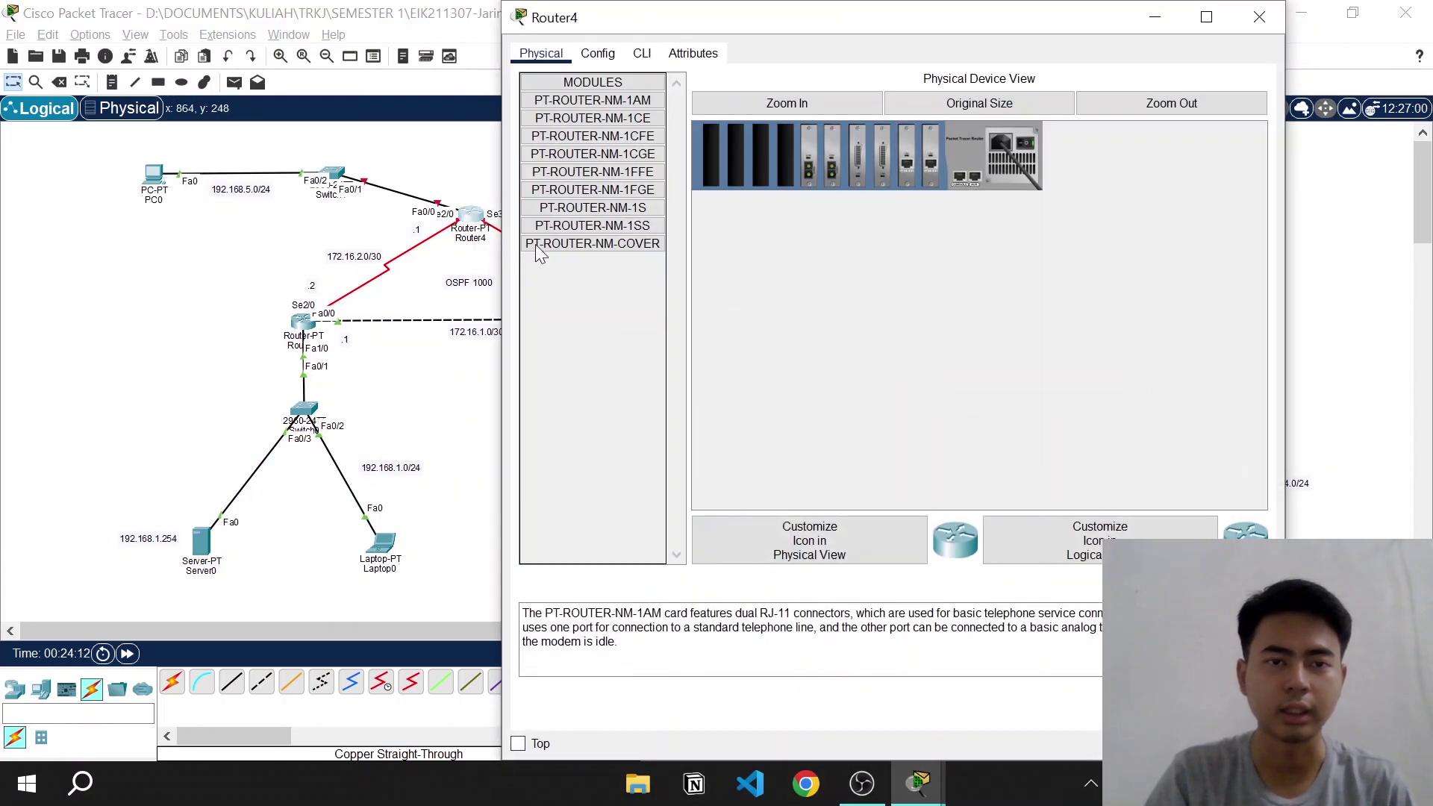
left_click(642, 54)
left_click_drag(668, 17, 848, 24)
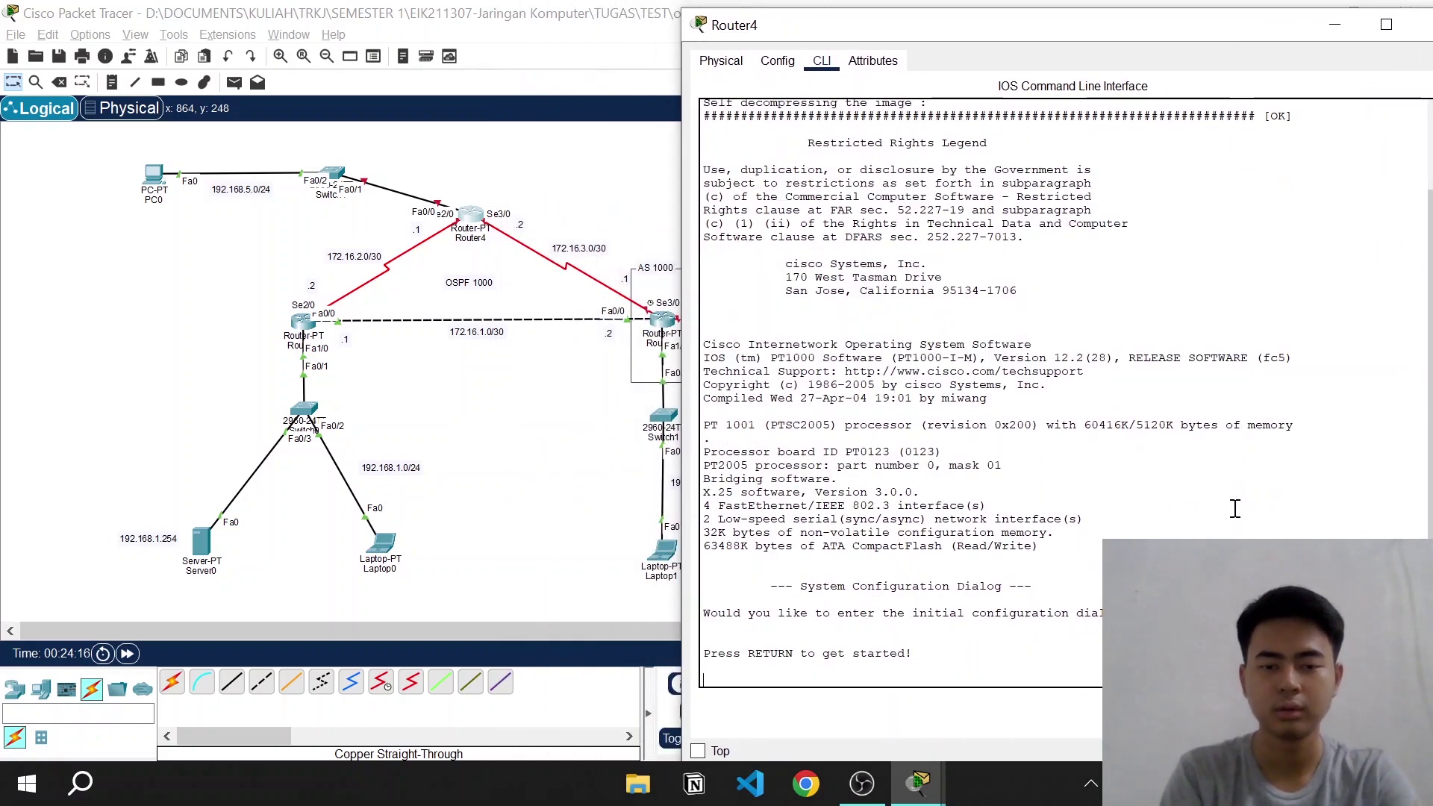
key("Return")
type("en")
key("Return")
type("conf")
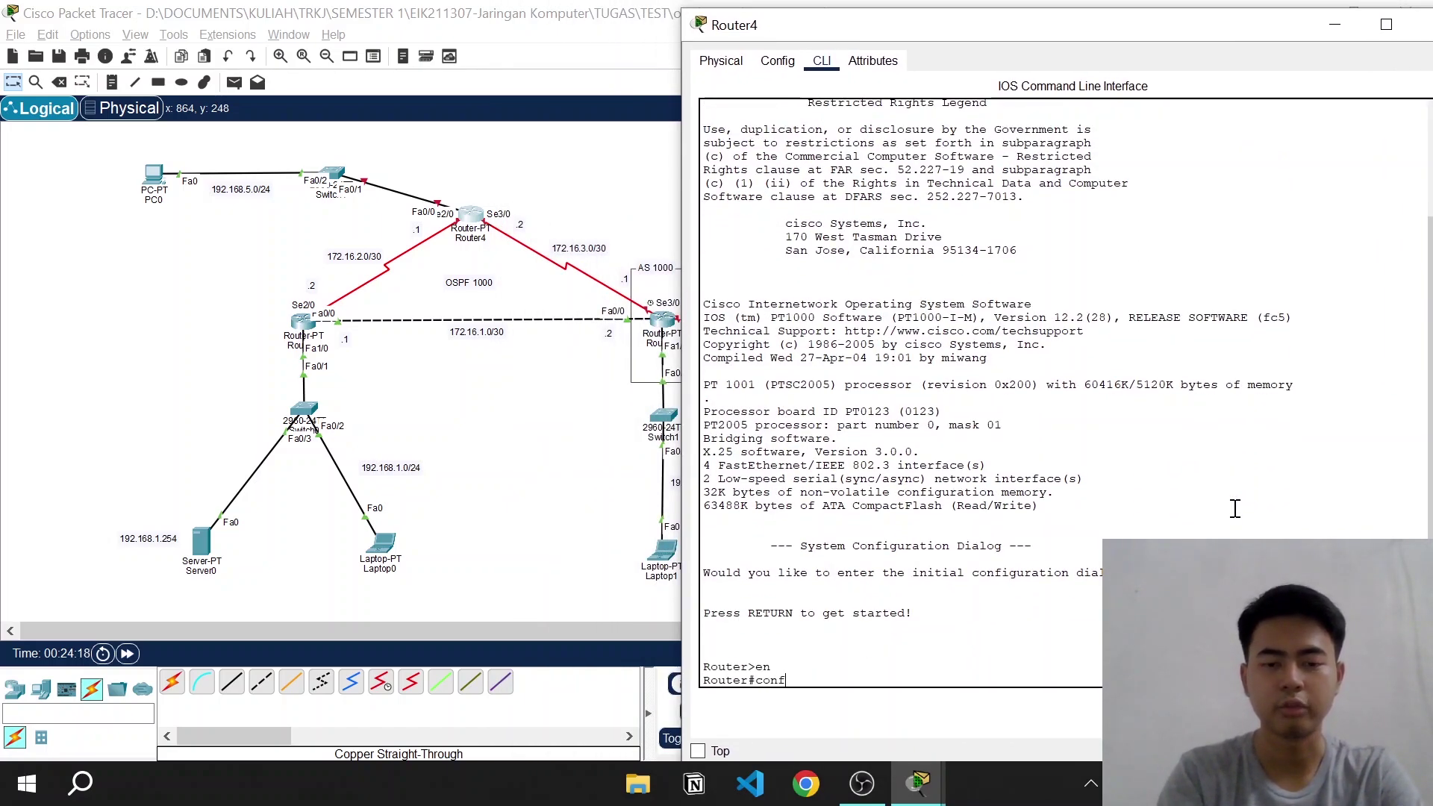
type(" t")
key("Return")
Set Router4's hostname to R.AK
type("hos")
key("Tab")
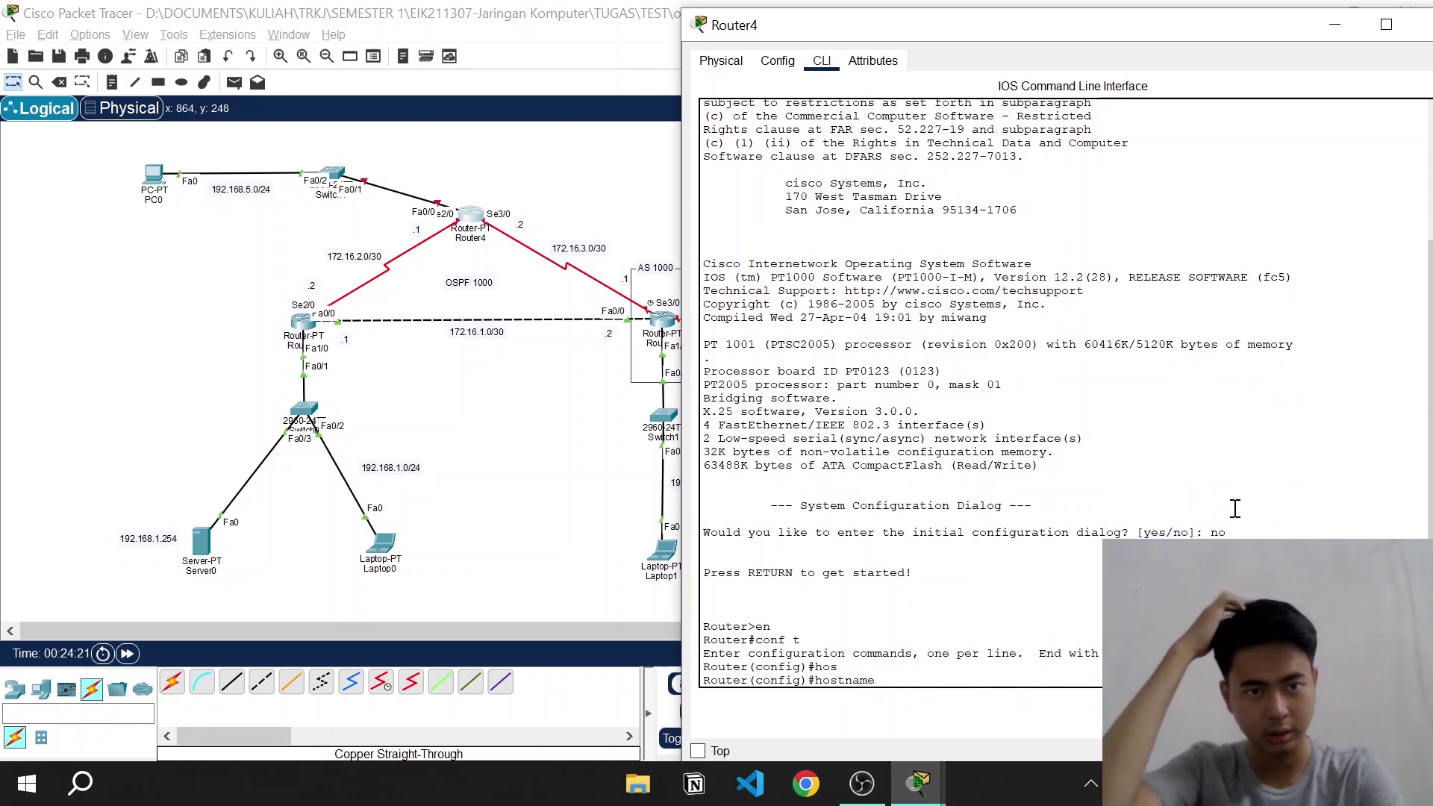
type("R.")
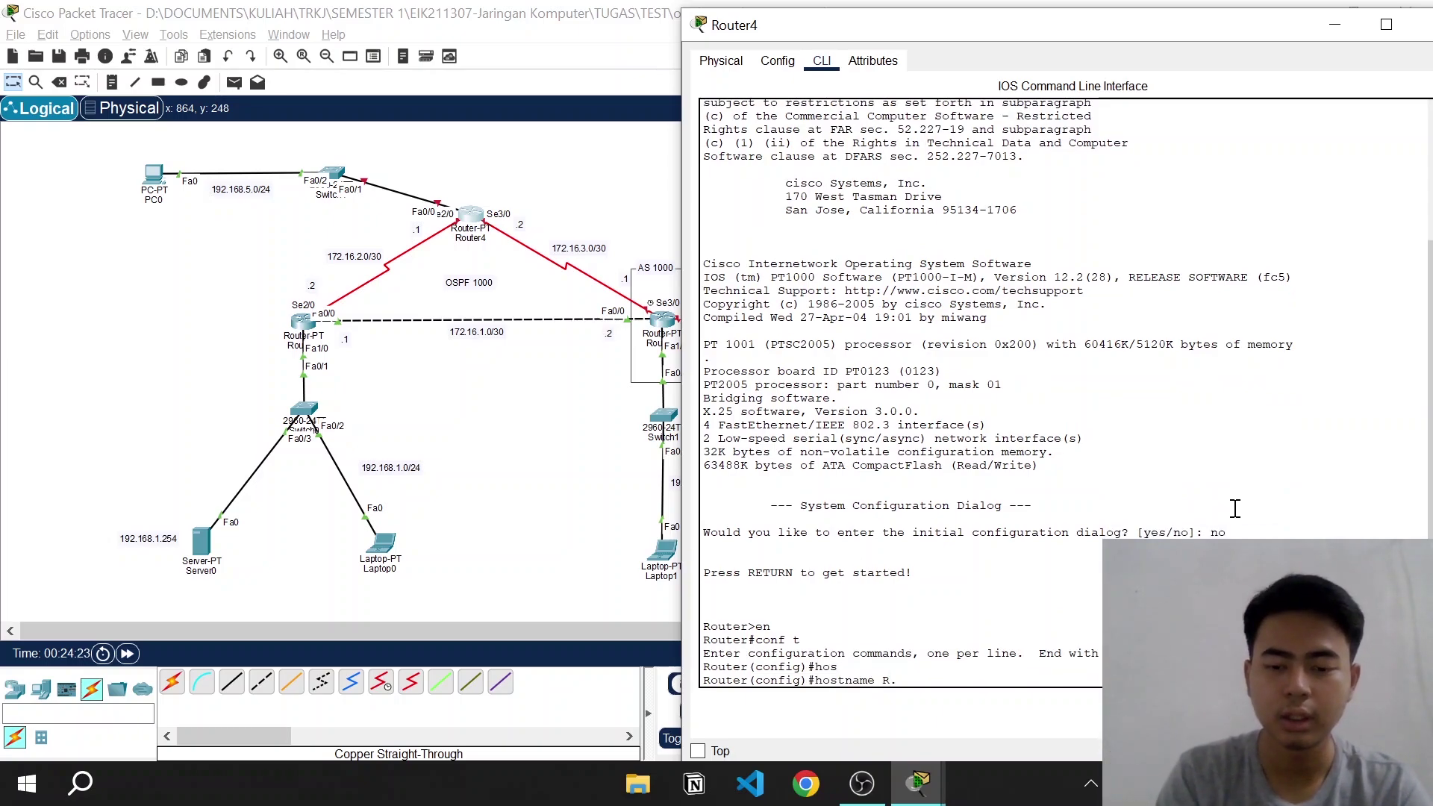
type("AK")
key("Return")
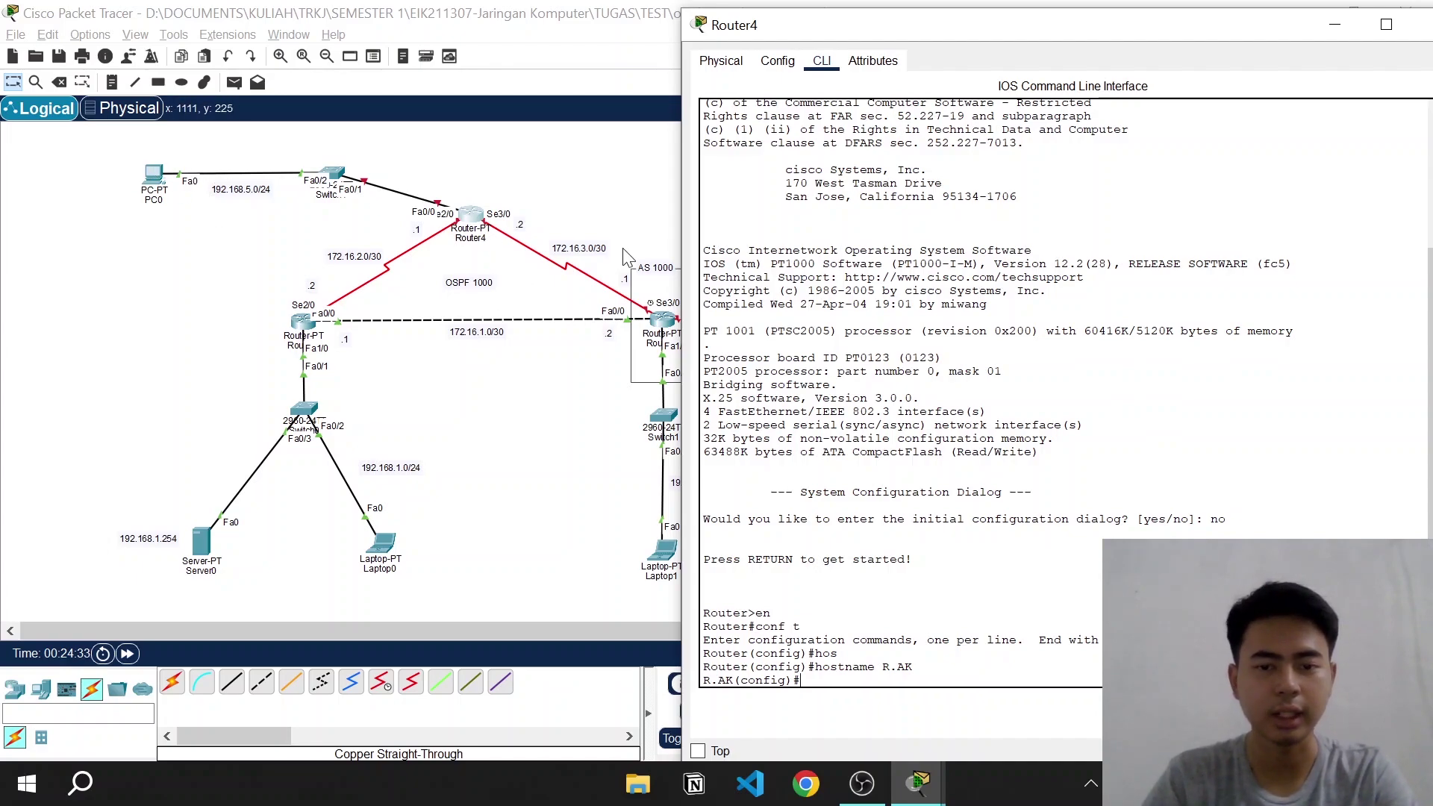
type("int")
key("Tab")
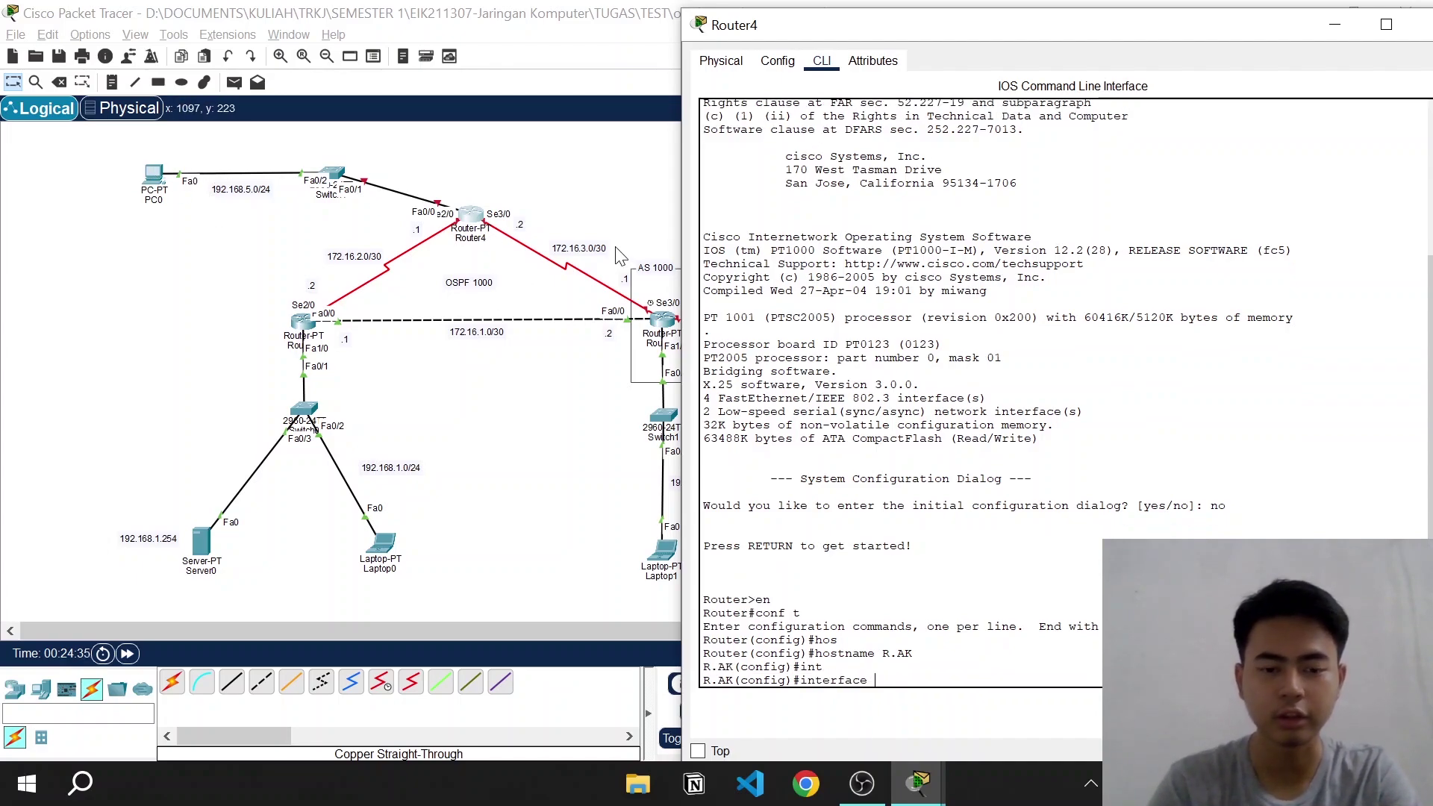
type("0/0")
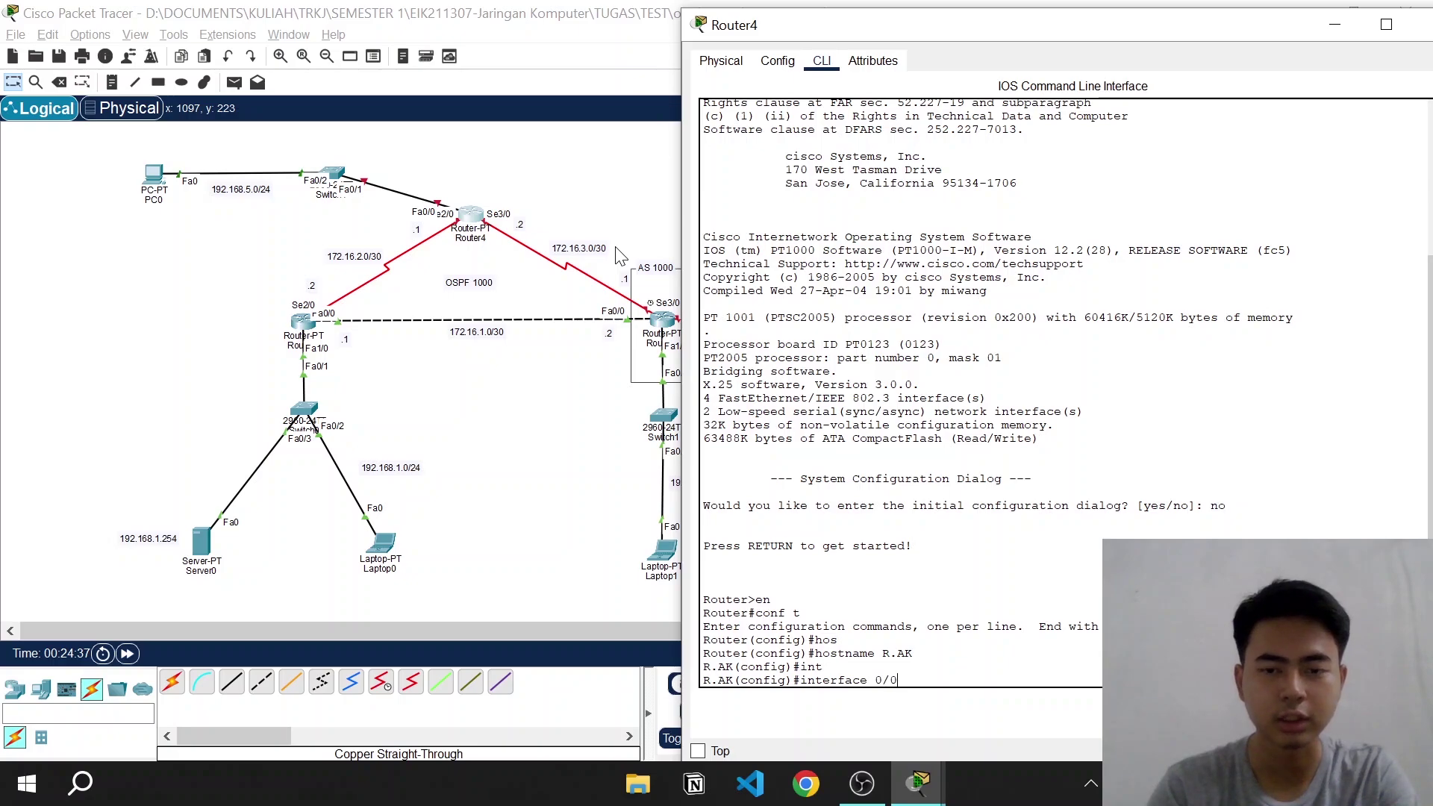
key("Return")
type("no")
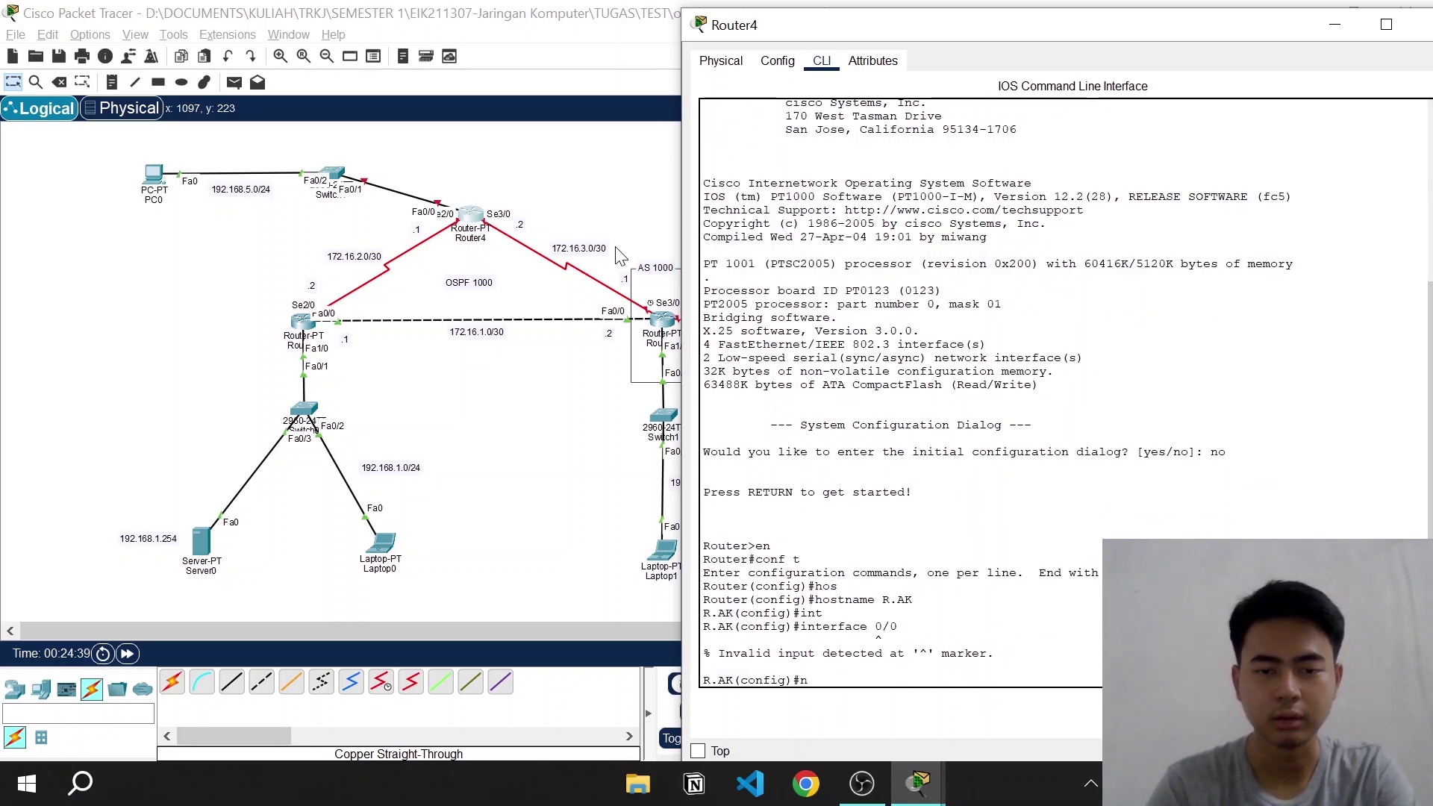
key("BackSpace")
Open FastEthernet 0/0 for configuration on Router4 and enable the interface
type("int")
key("Tab")
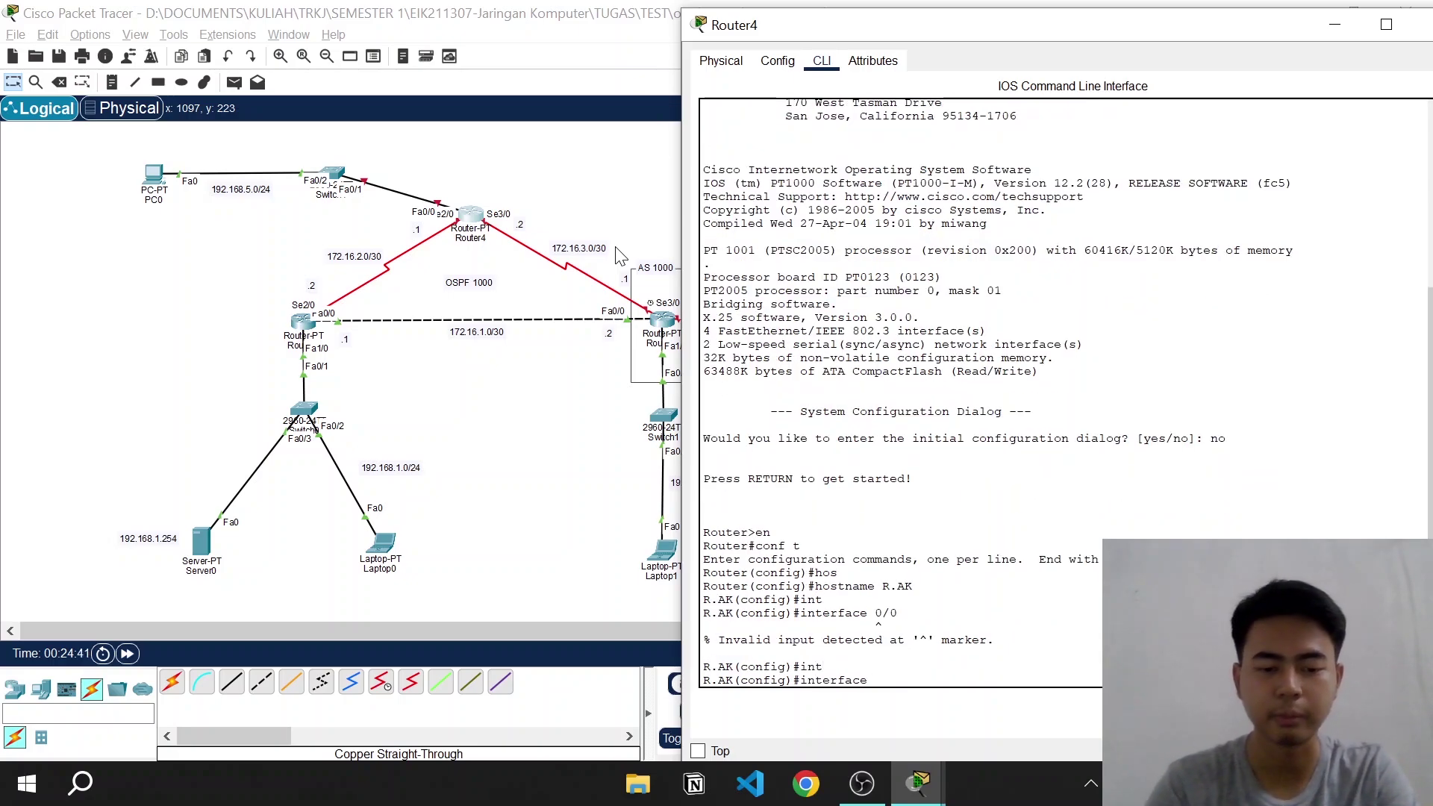
type("fa")
key("Tab")
type("0")
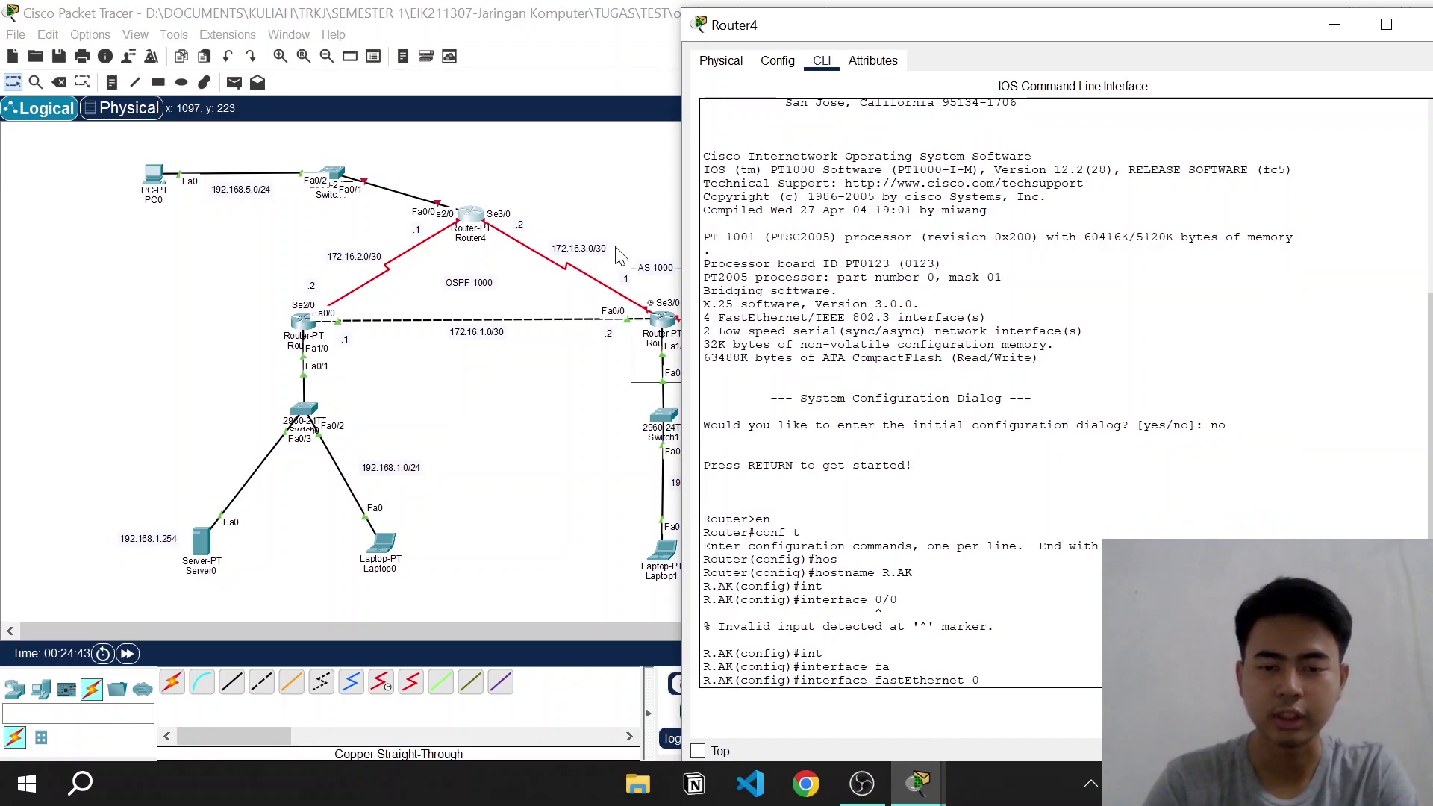
type("/0")
key("Return")
type("no sh")
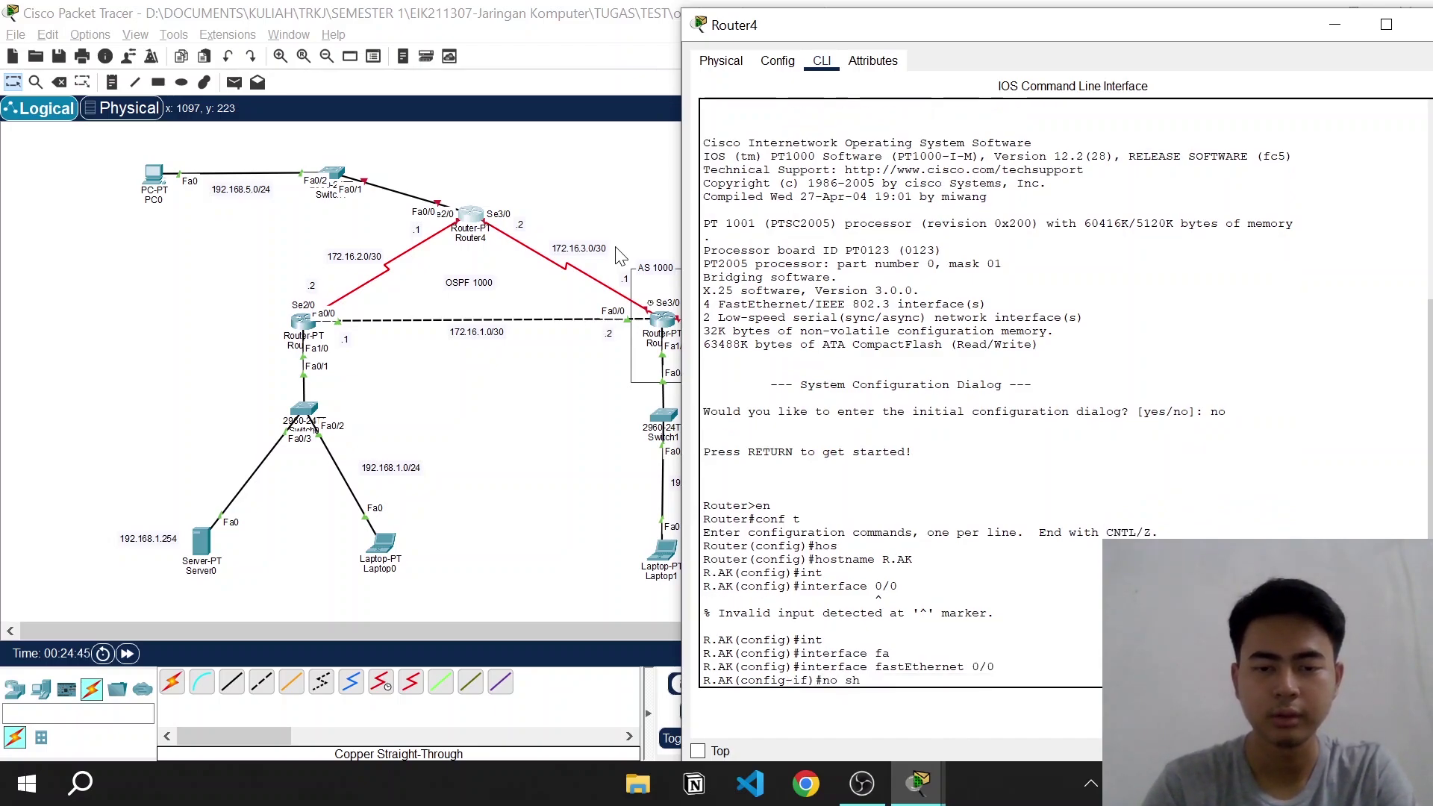
key("Return")
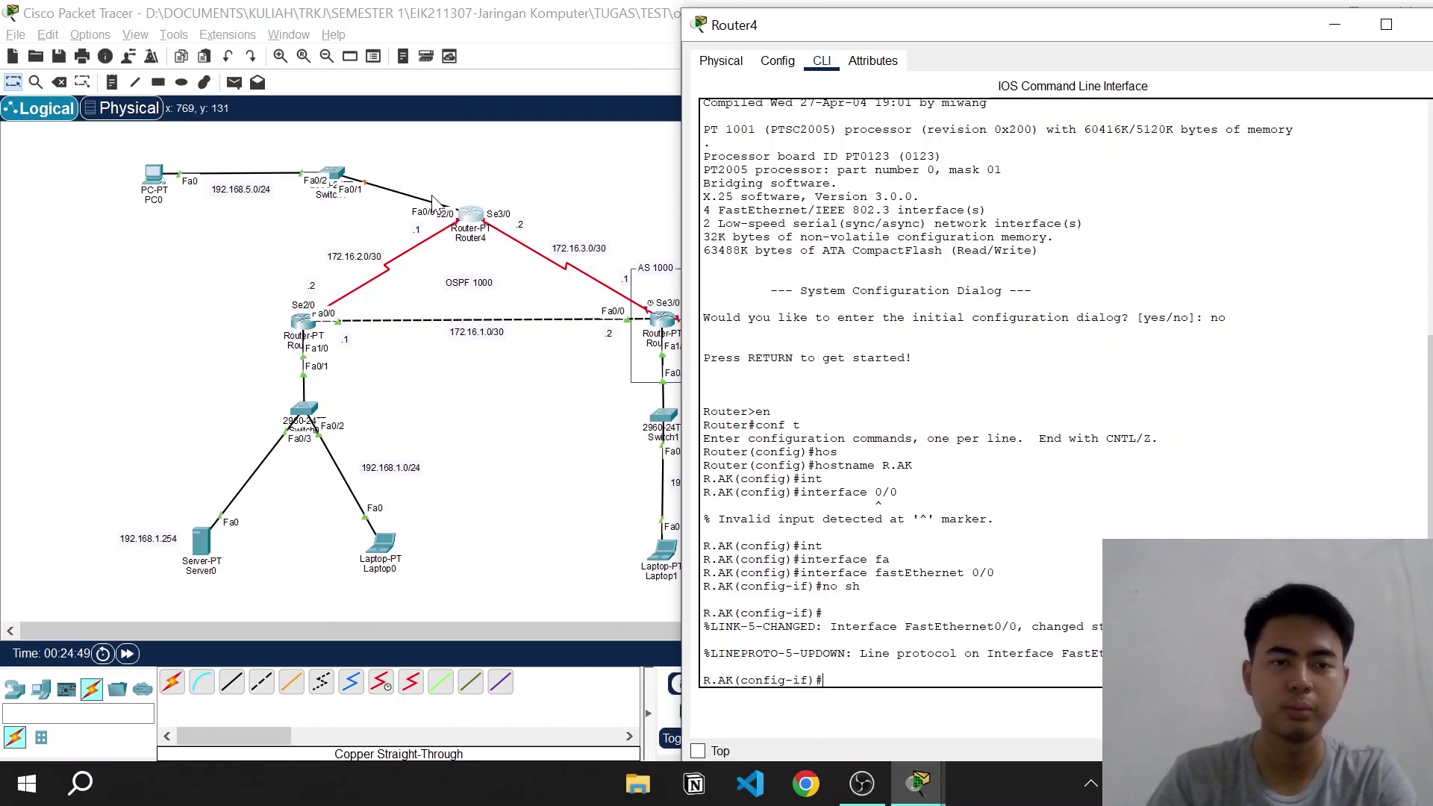
Assign FastEthernet 0/0 on Router4 the address 192.168.5.1 with mask 255.255.255.0 and leave interface configuration
type("ip ad")
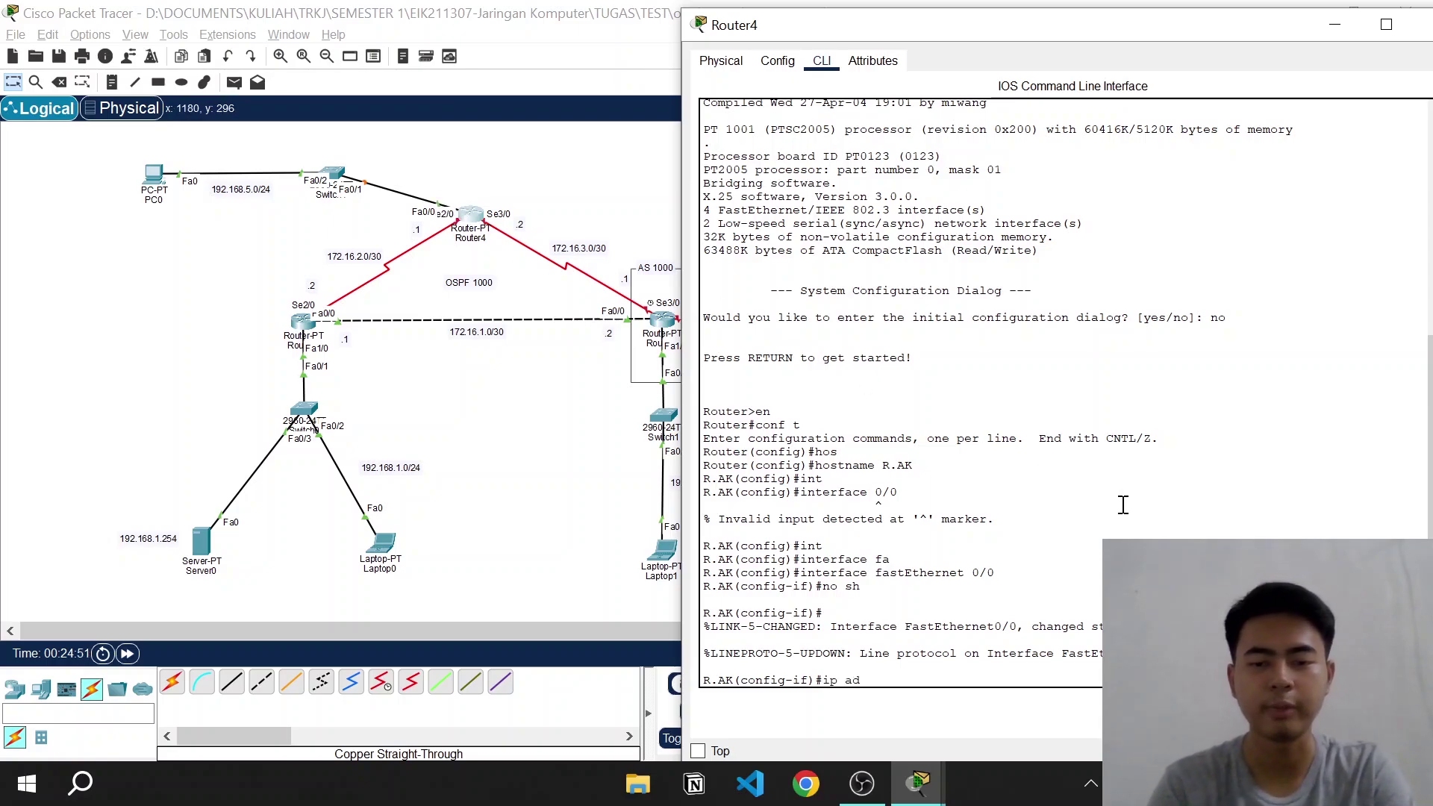
key("Tab")
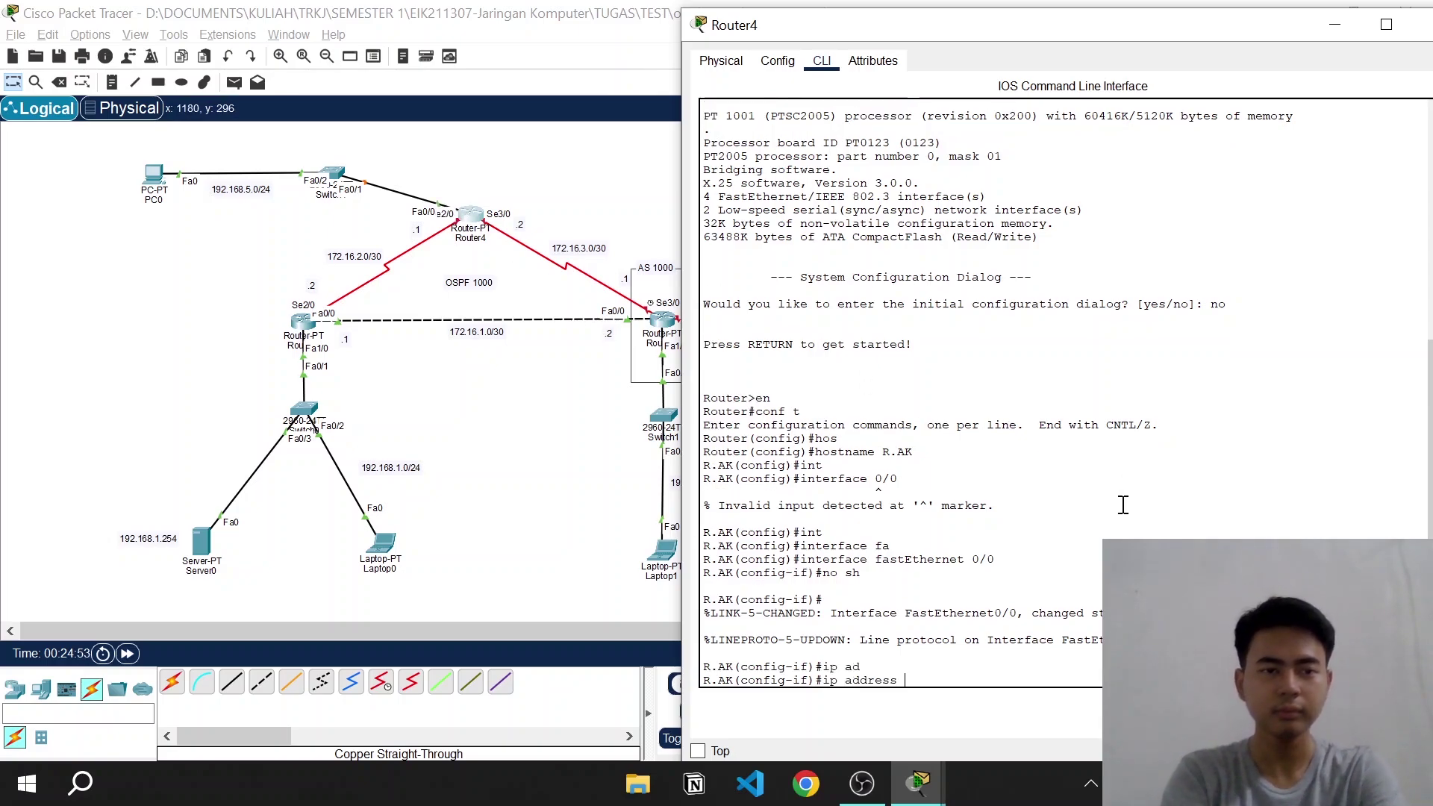
type("192.")
type("168.5.1")
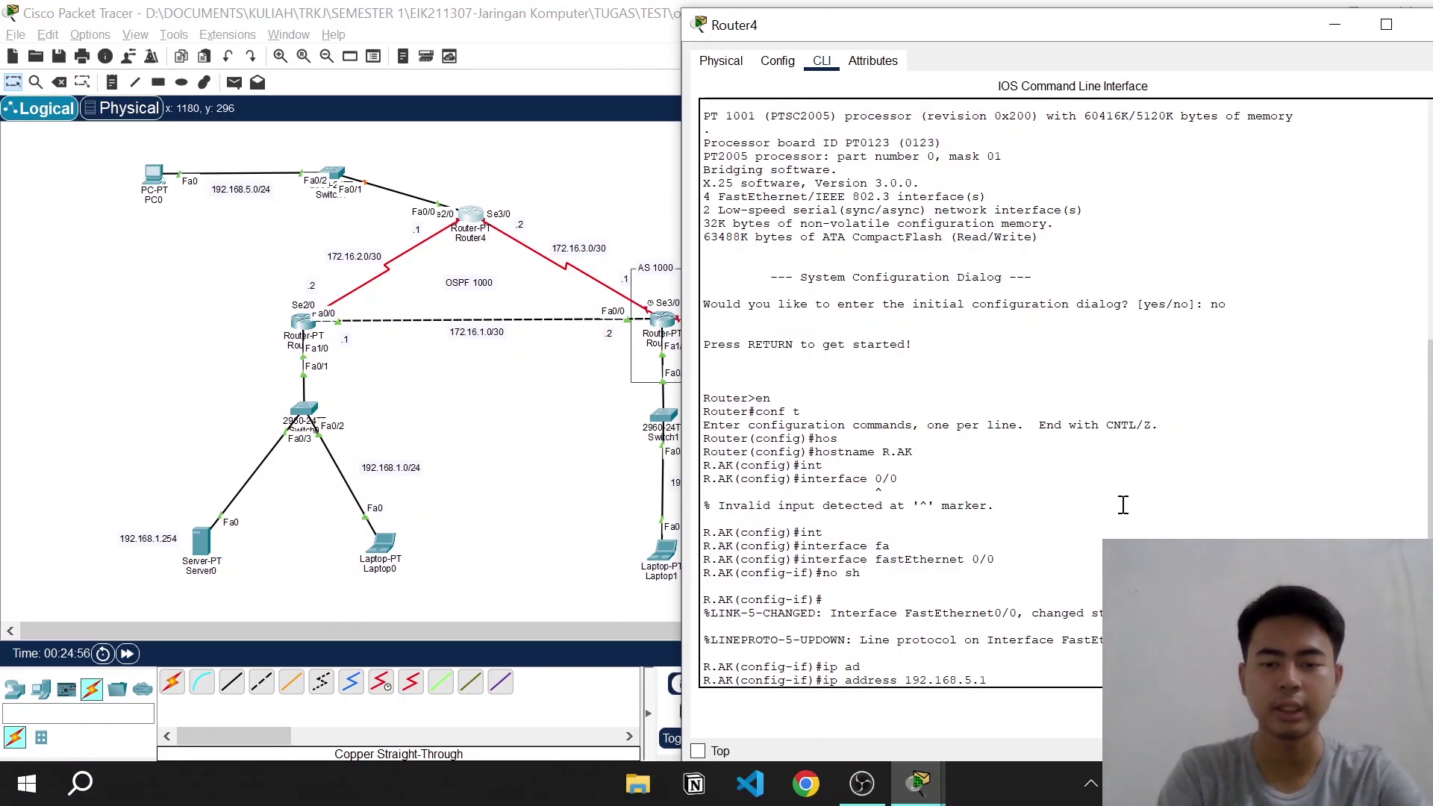
type(" 255.2")
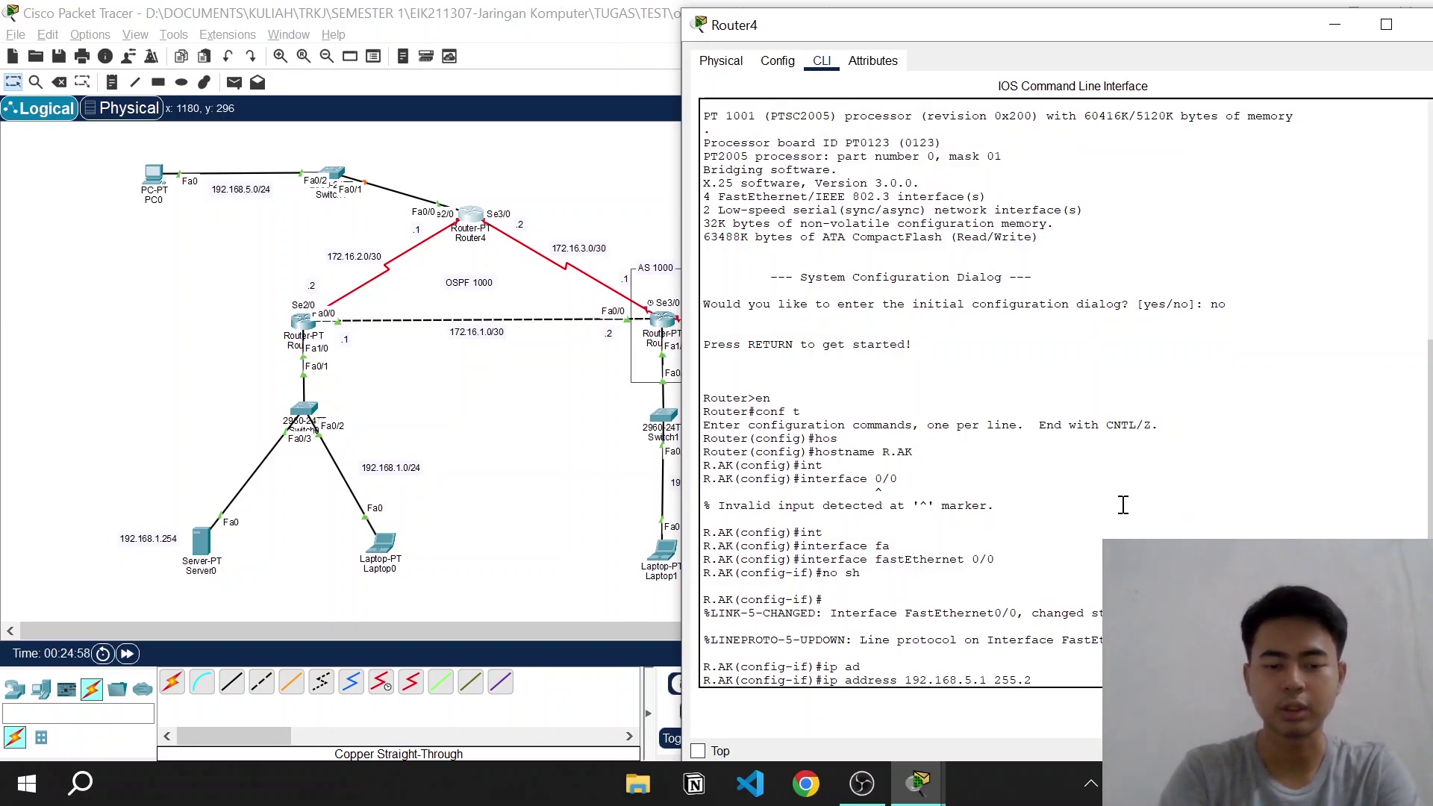
type("55.25")
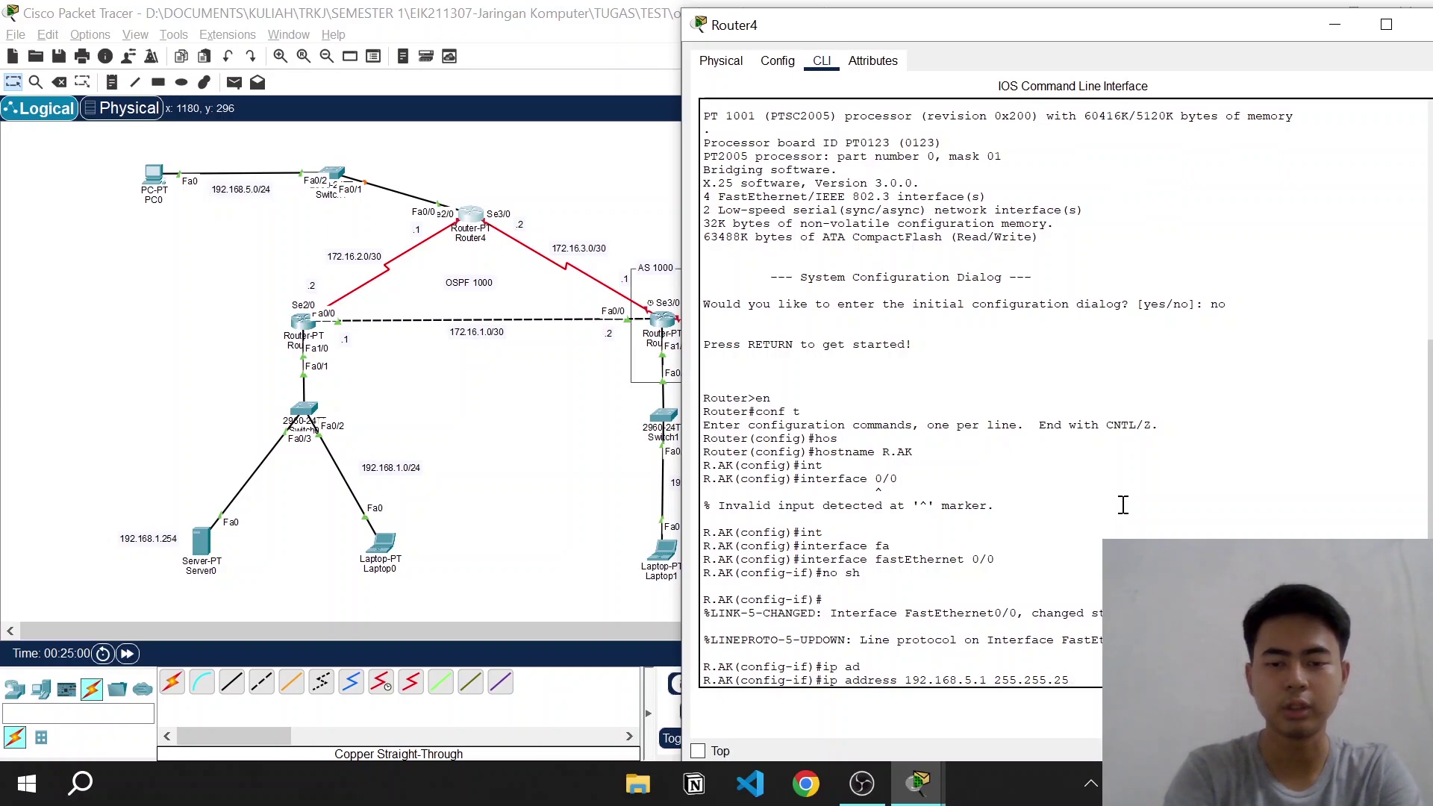
type("5.0")
key("Return")
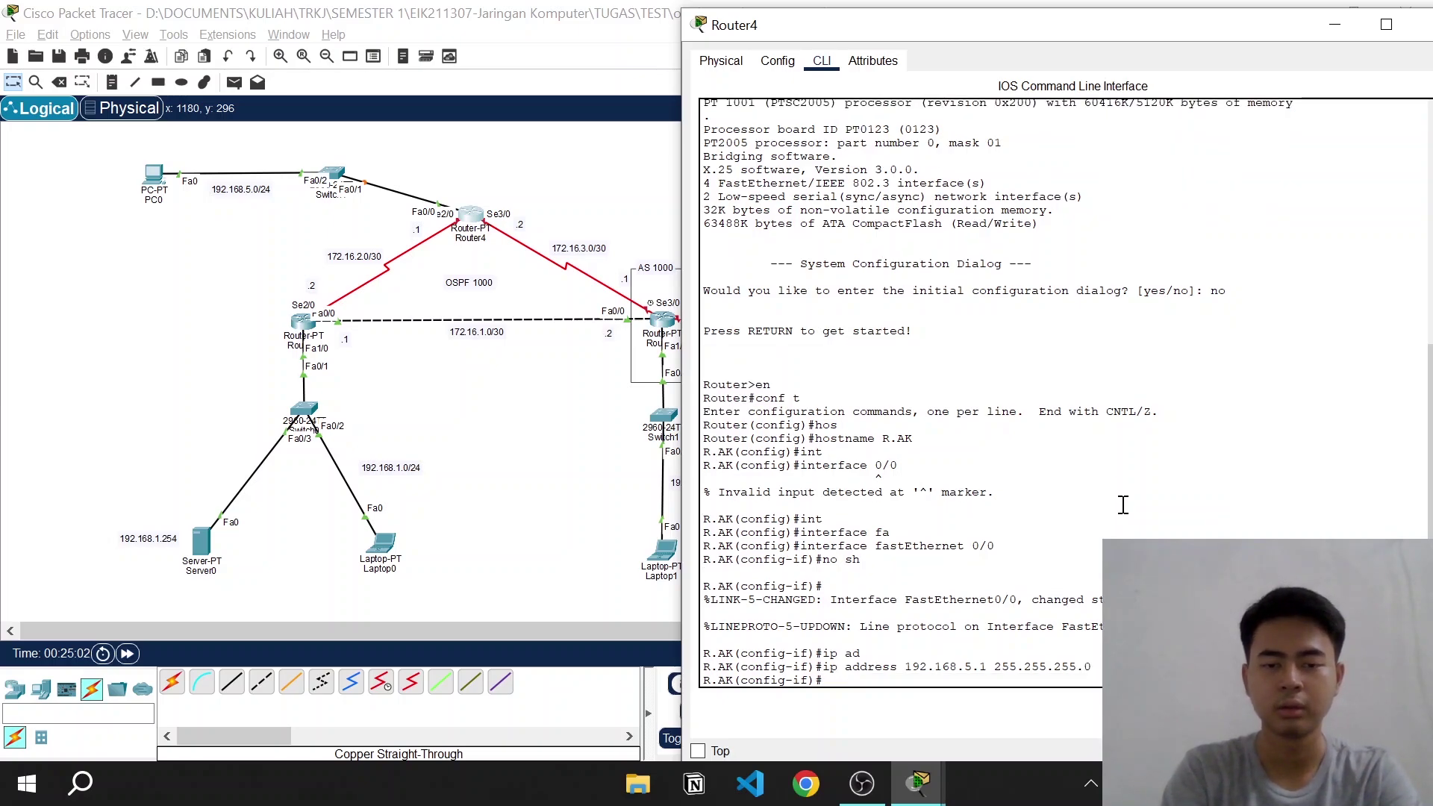
type("ex")
key("Return")
Create the DHCP pool AK on Router4 with default router 192.168.5.1
type("ip")
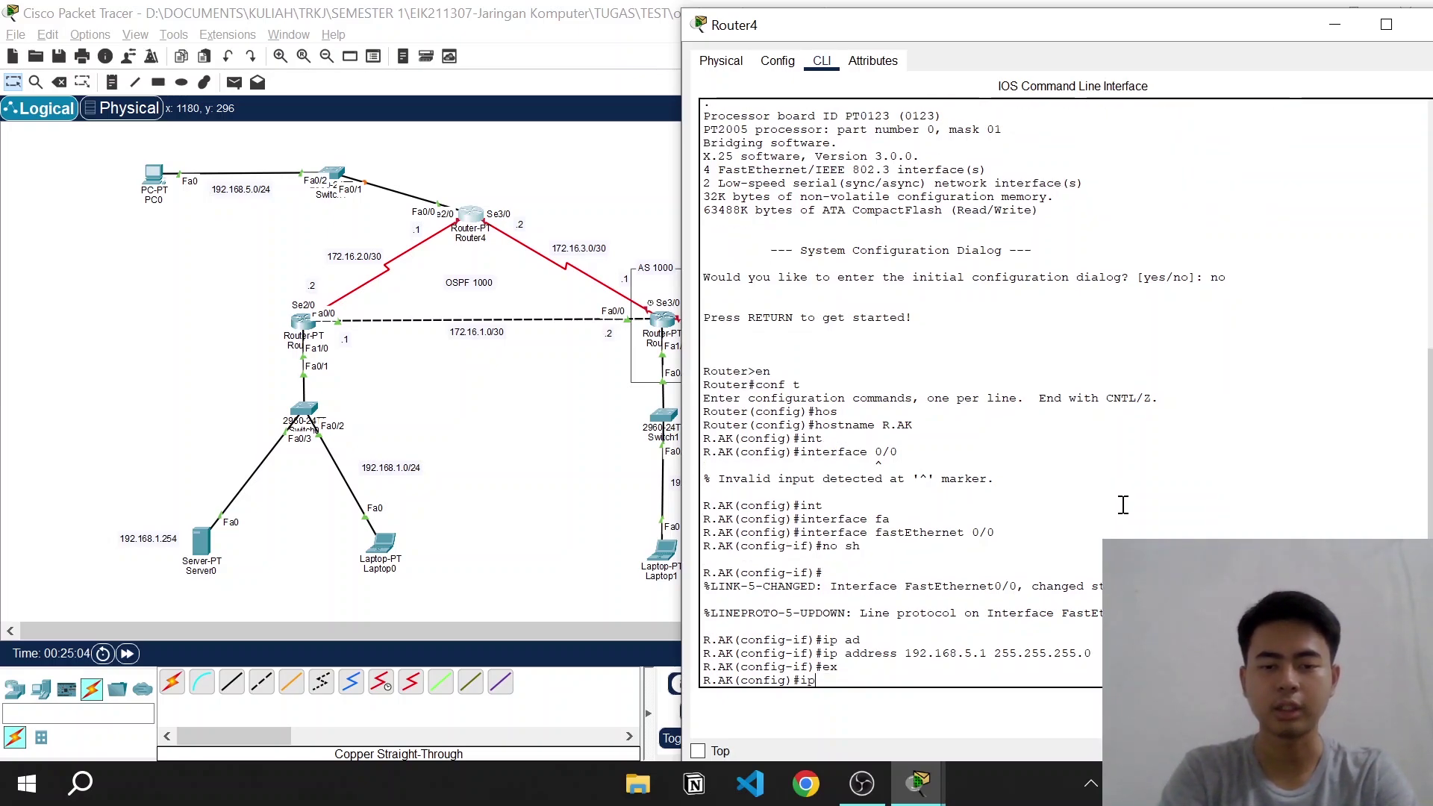
type(" d")
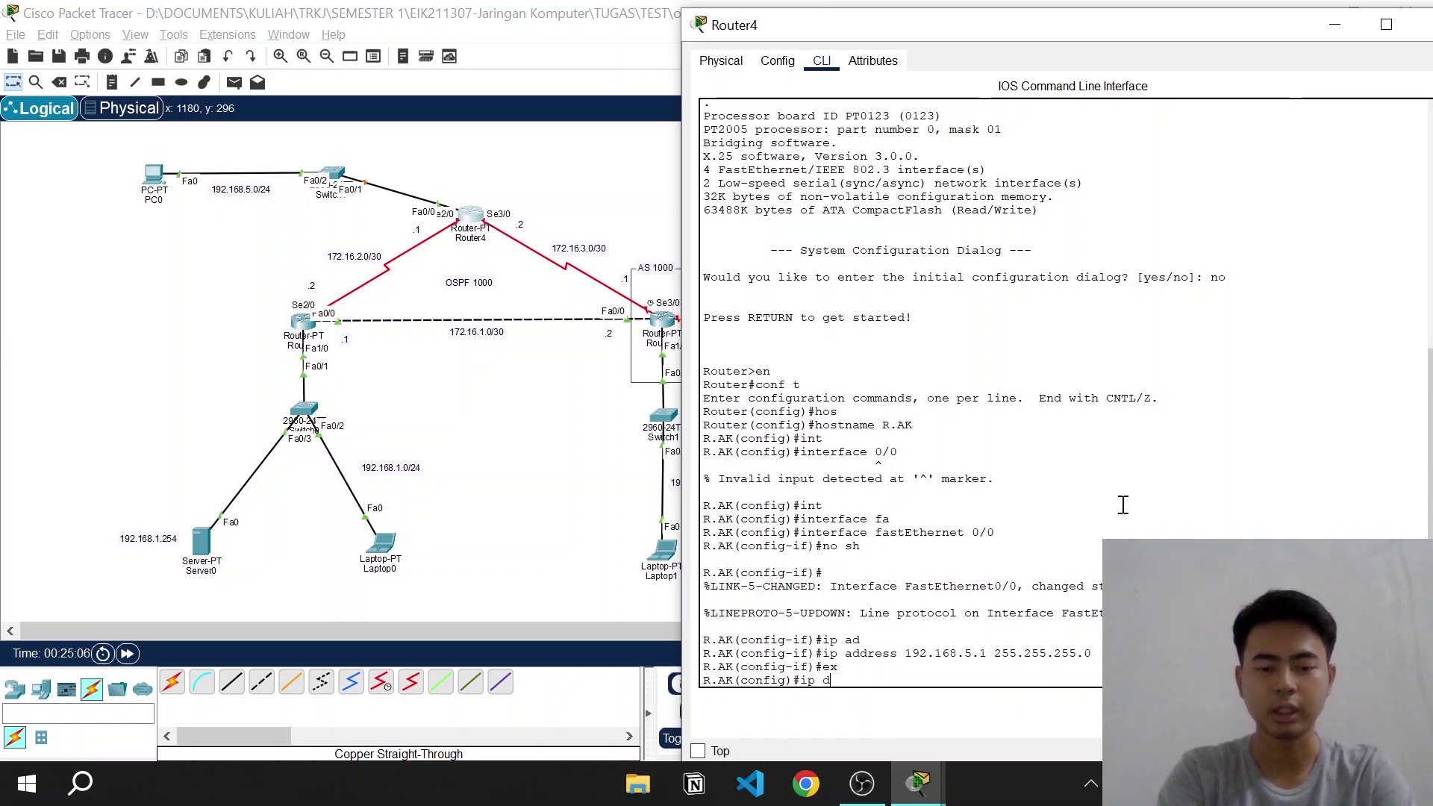
type("hcp pool")
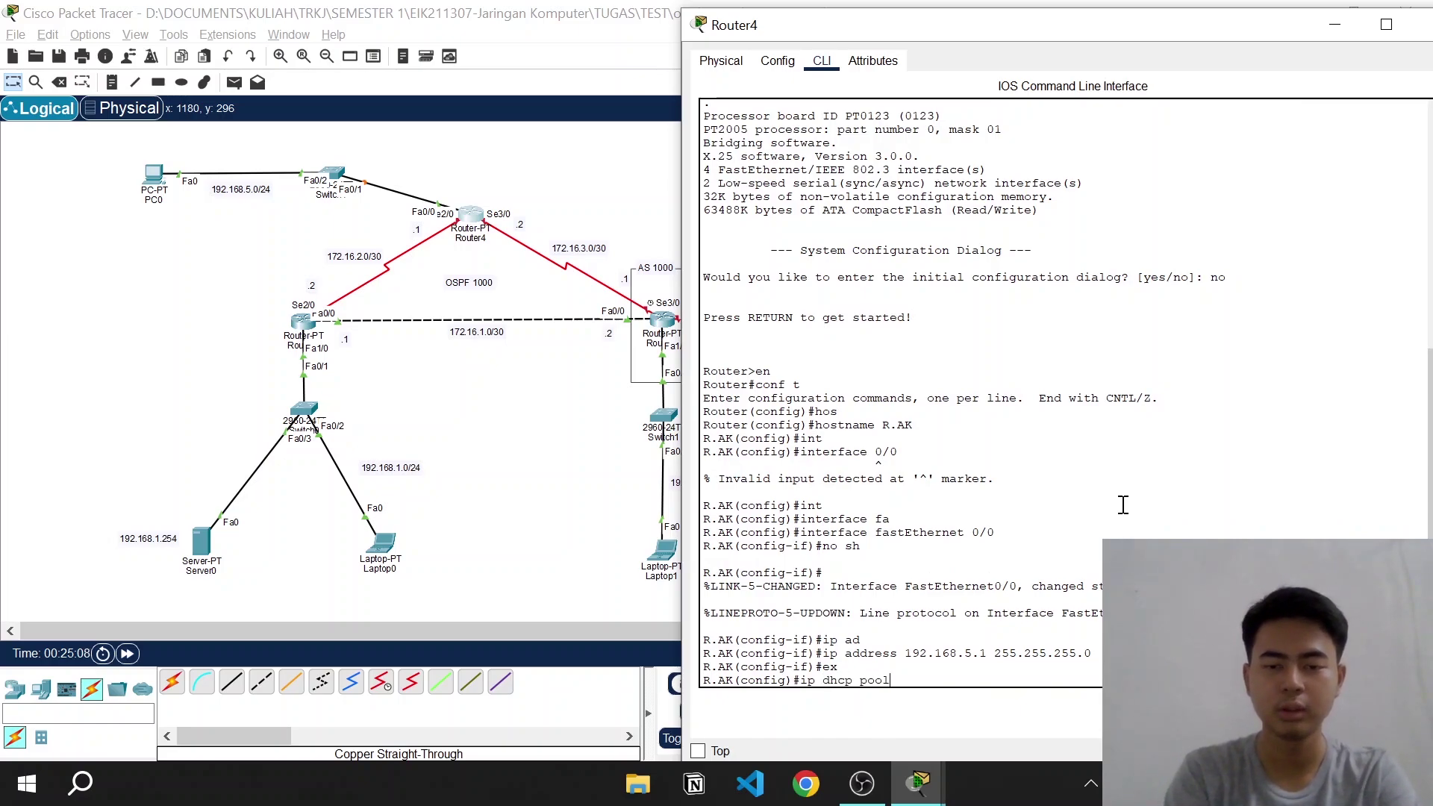
type(" AK")
key("Return")
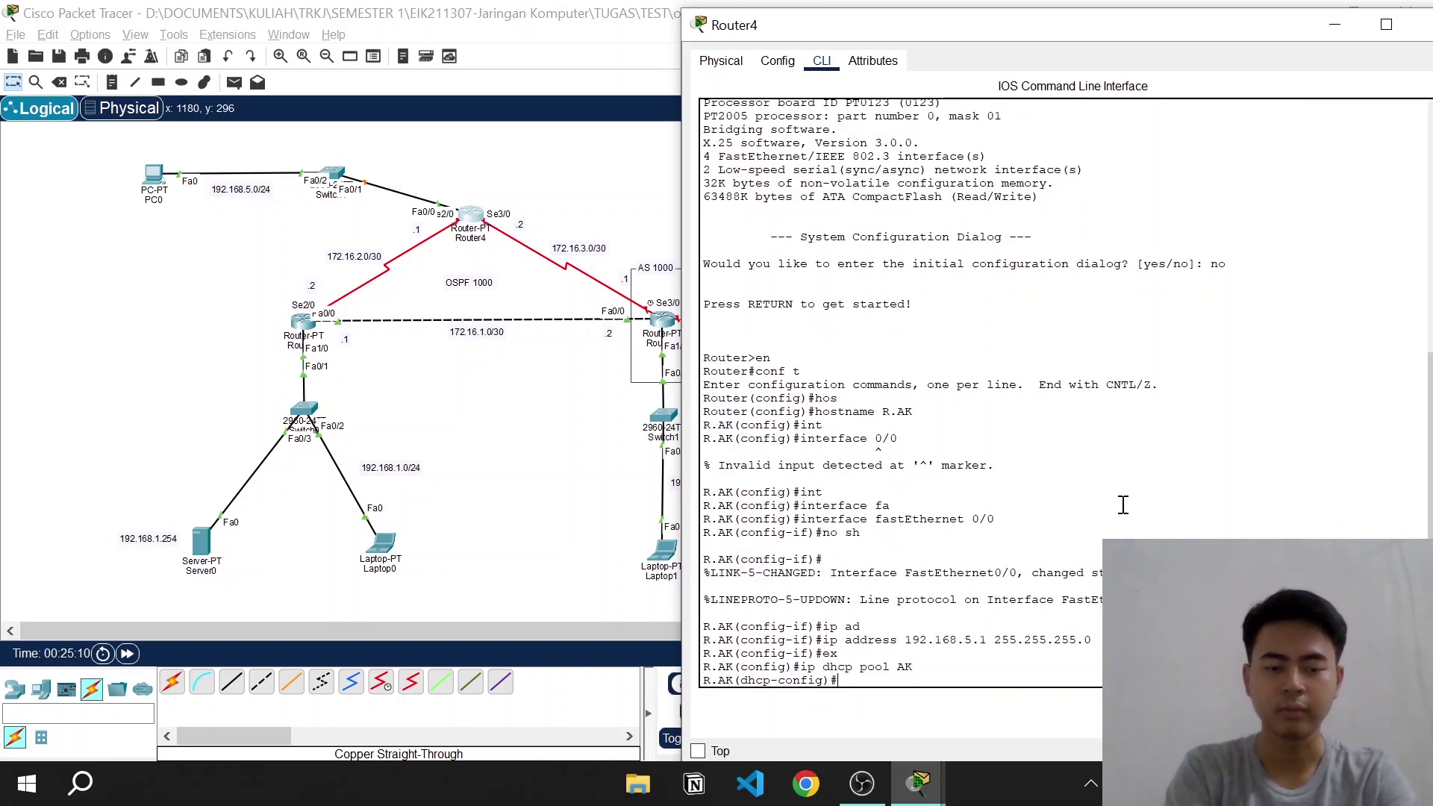
type("de")
key("Tab")
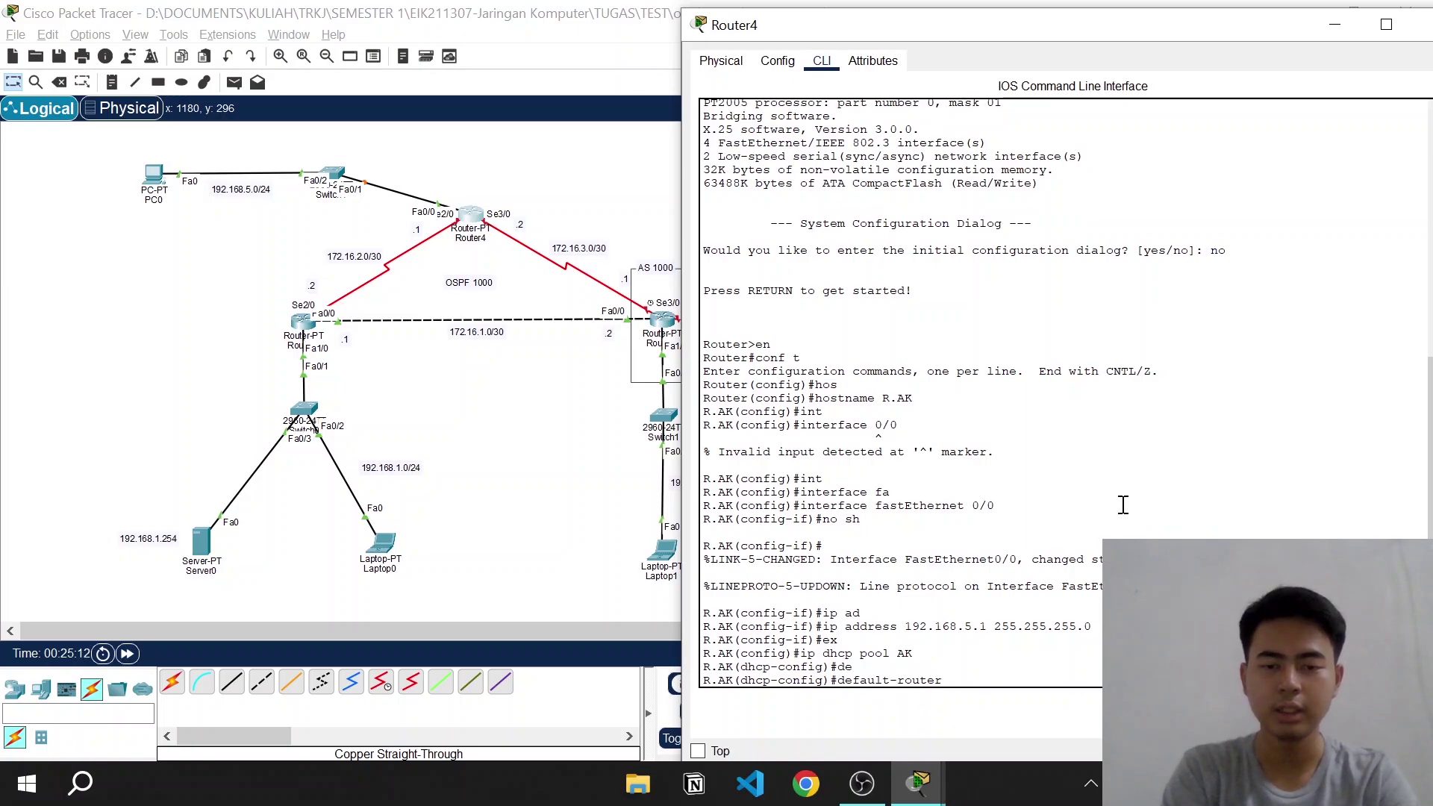
type("192.168")
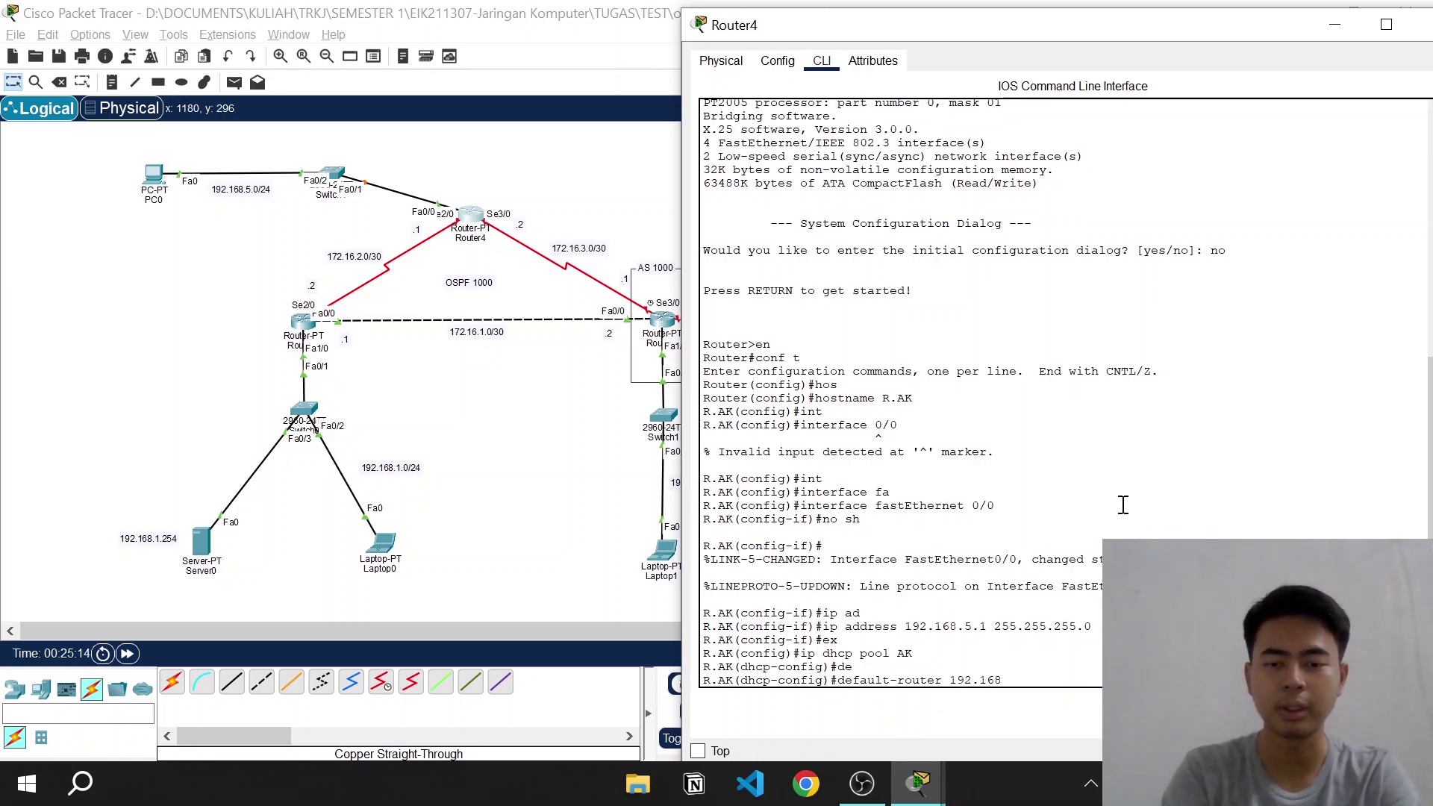
type(".5.1")
key("Return")
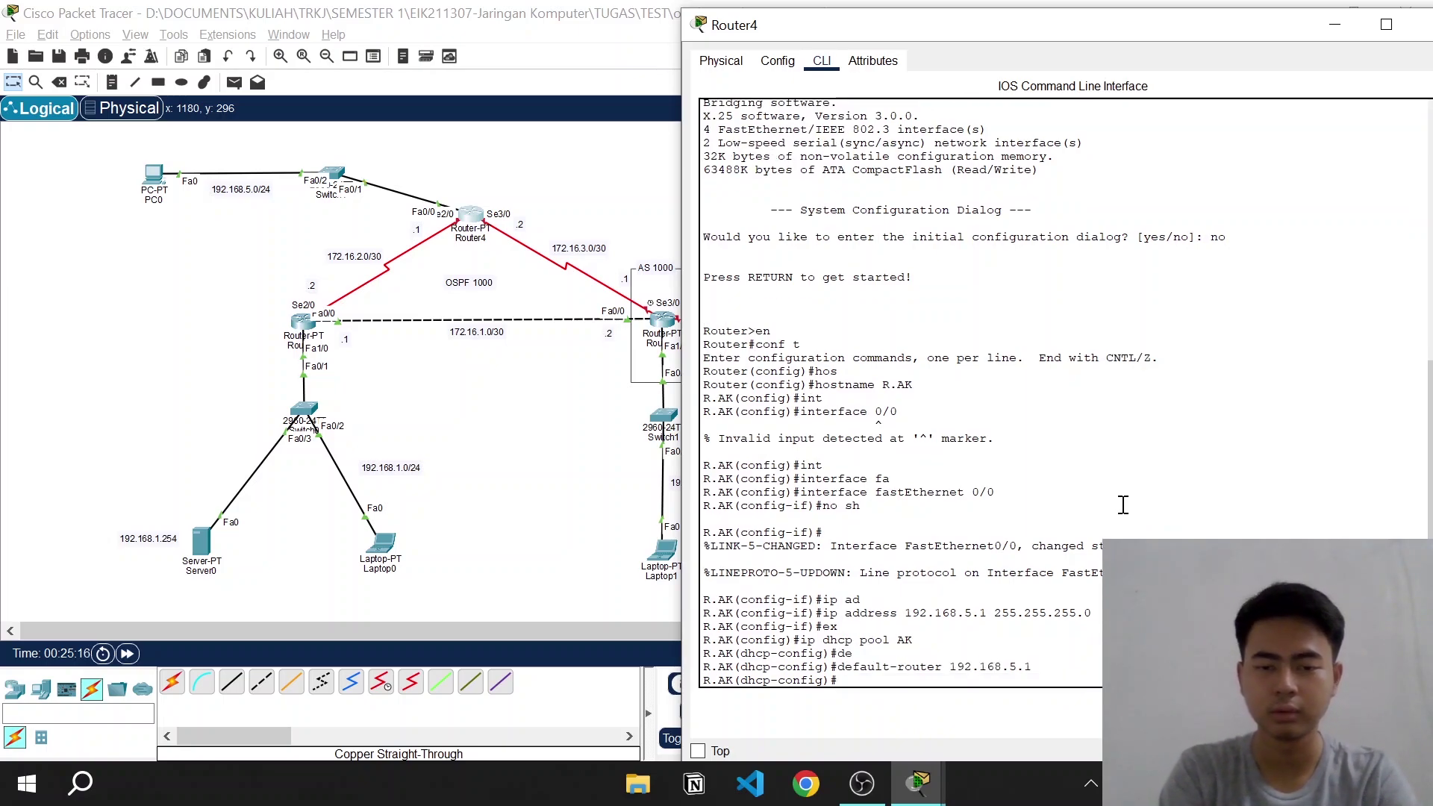
Set the AK pool's network to 192.168.5.0 with mask 255.255.255.0
type("netw")
key("Tab")
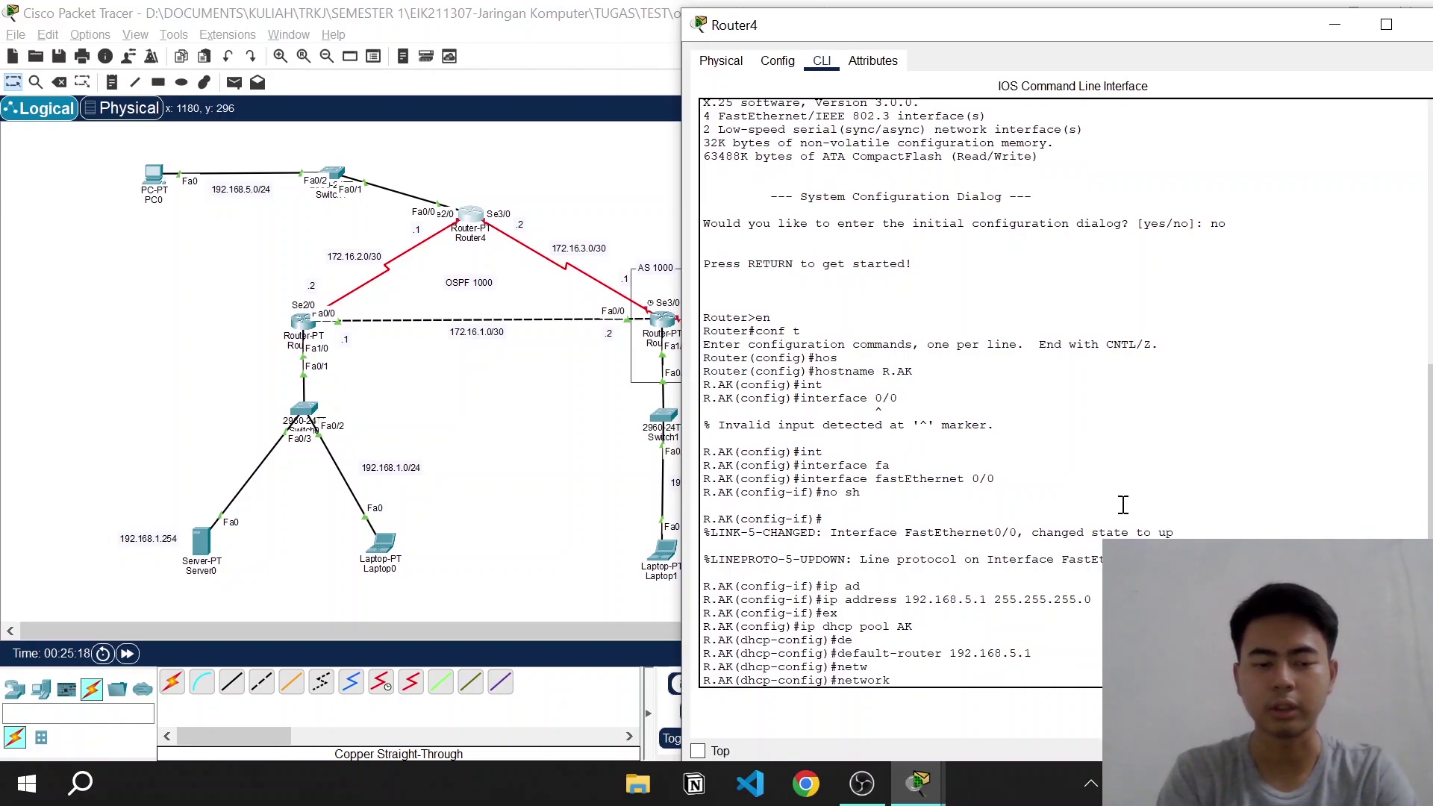
type("192.168.5")
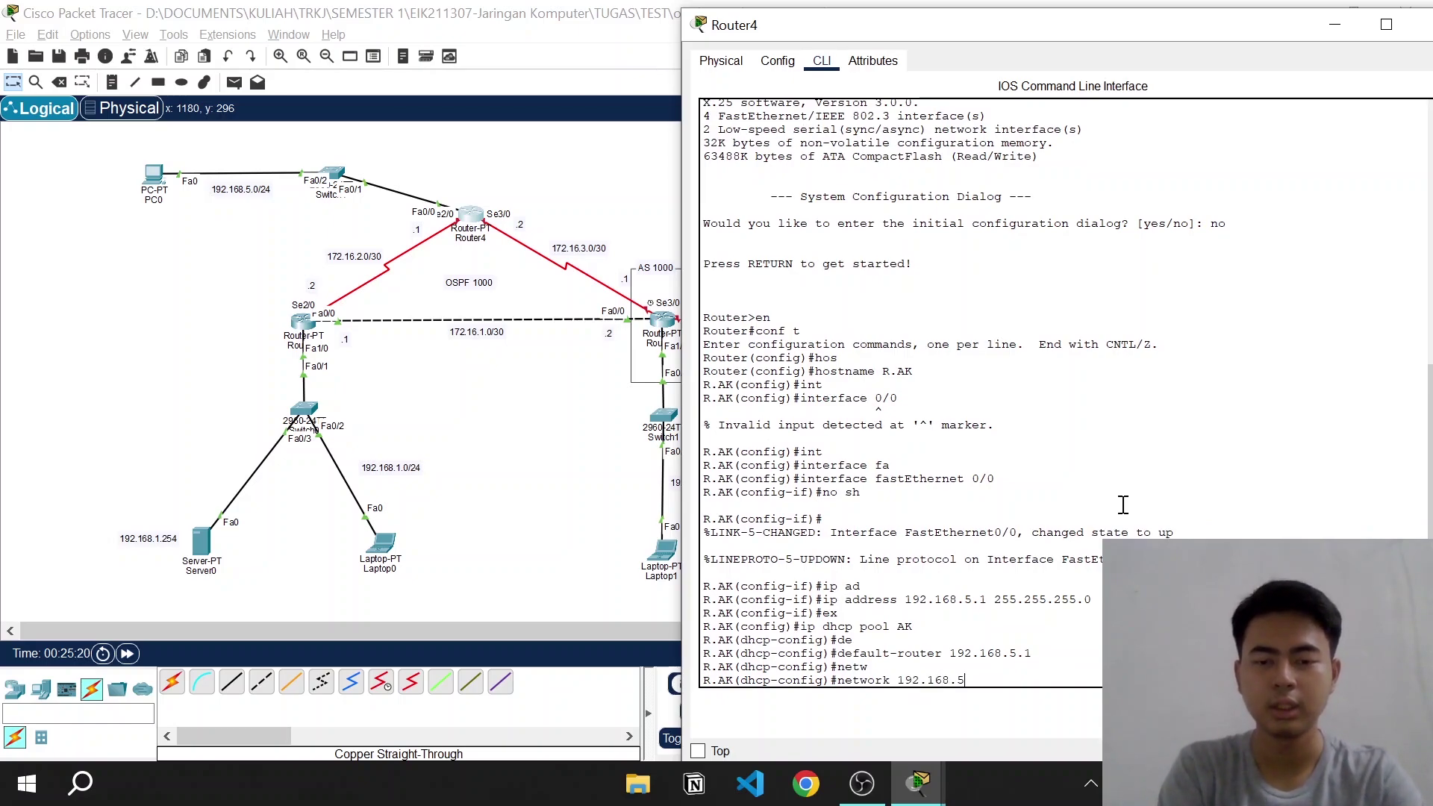
type(".0 255")
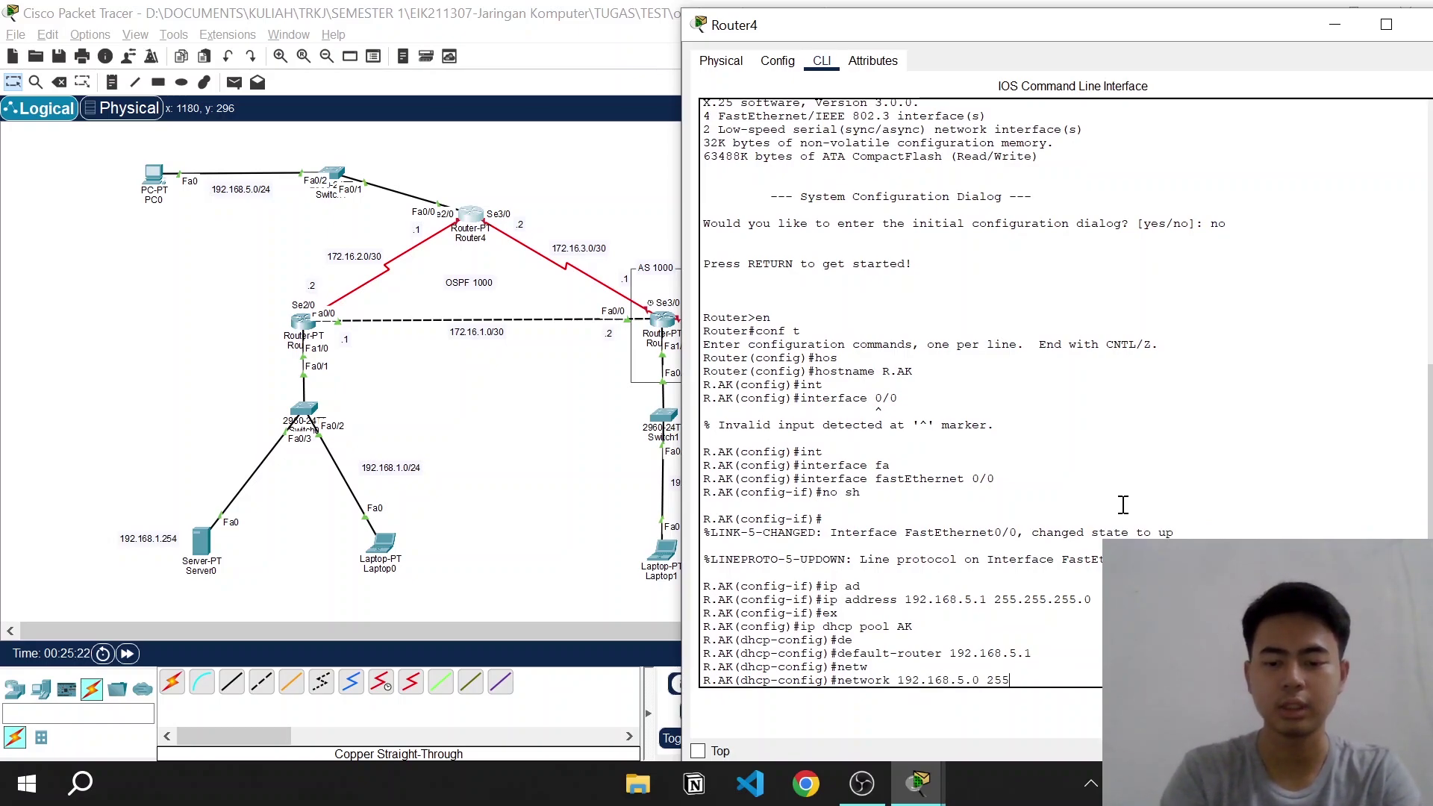
type(".255.255")
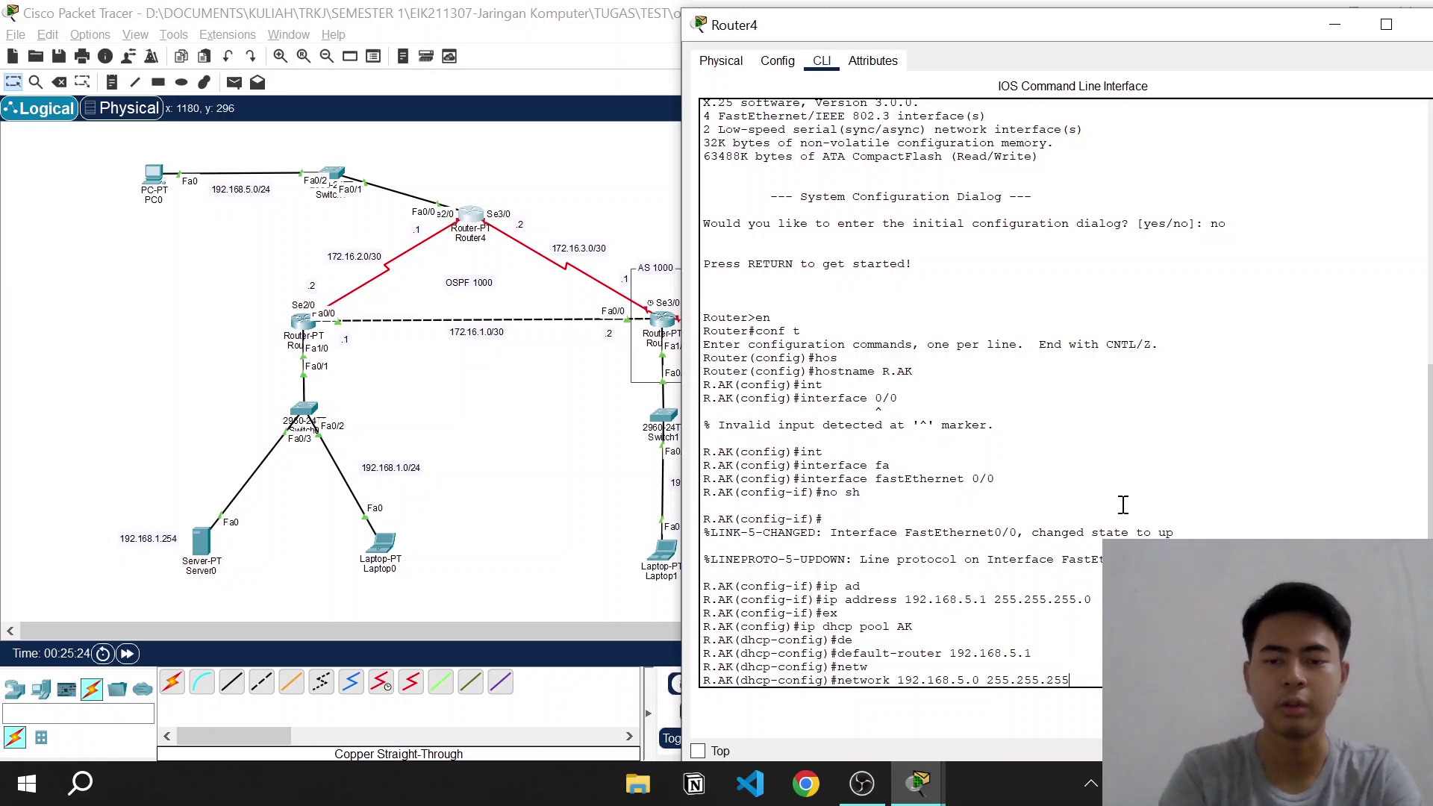
type(".")
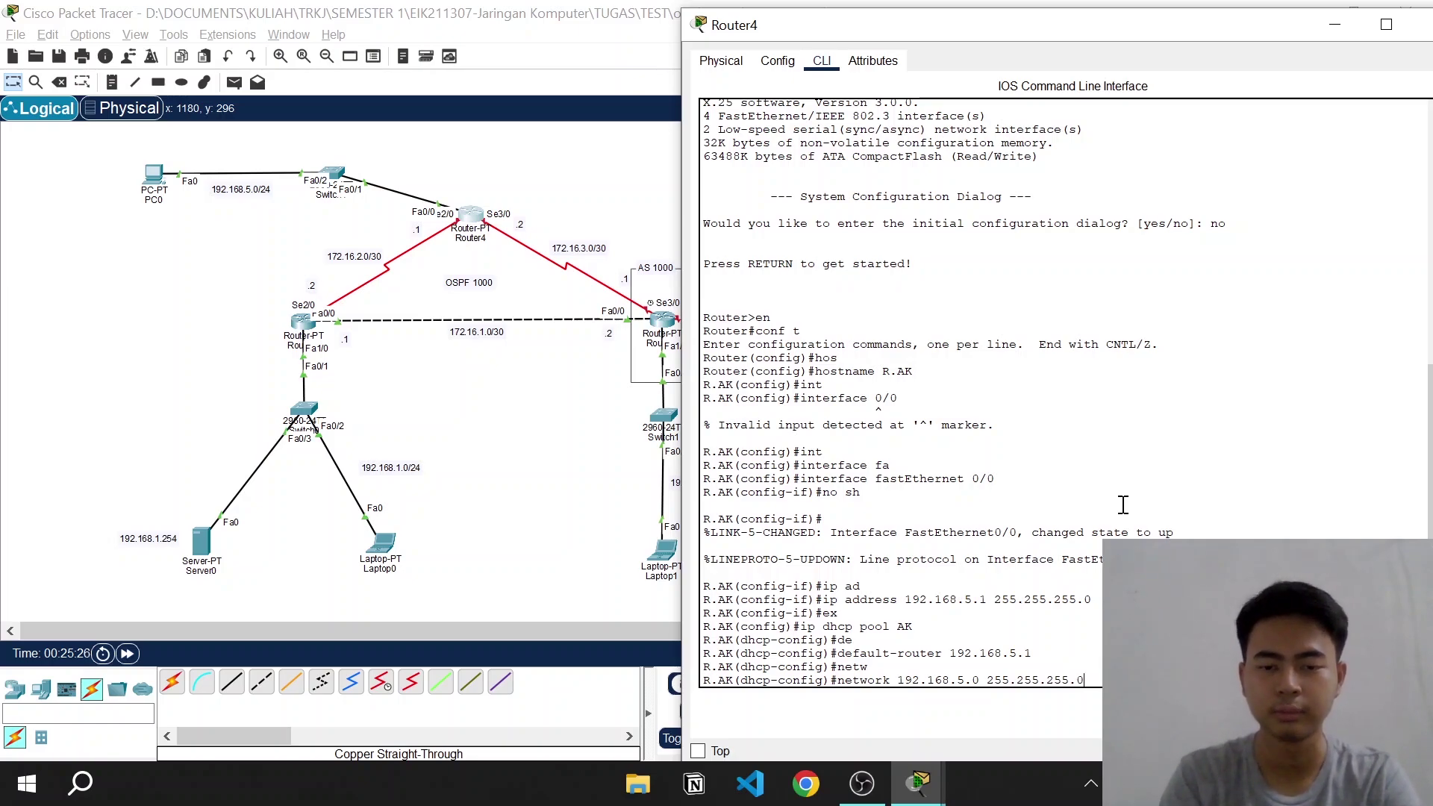
type("0")
key("Return")
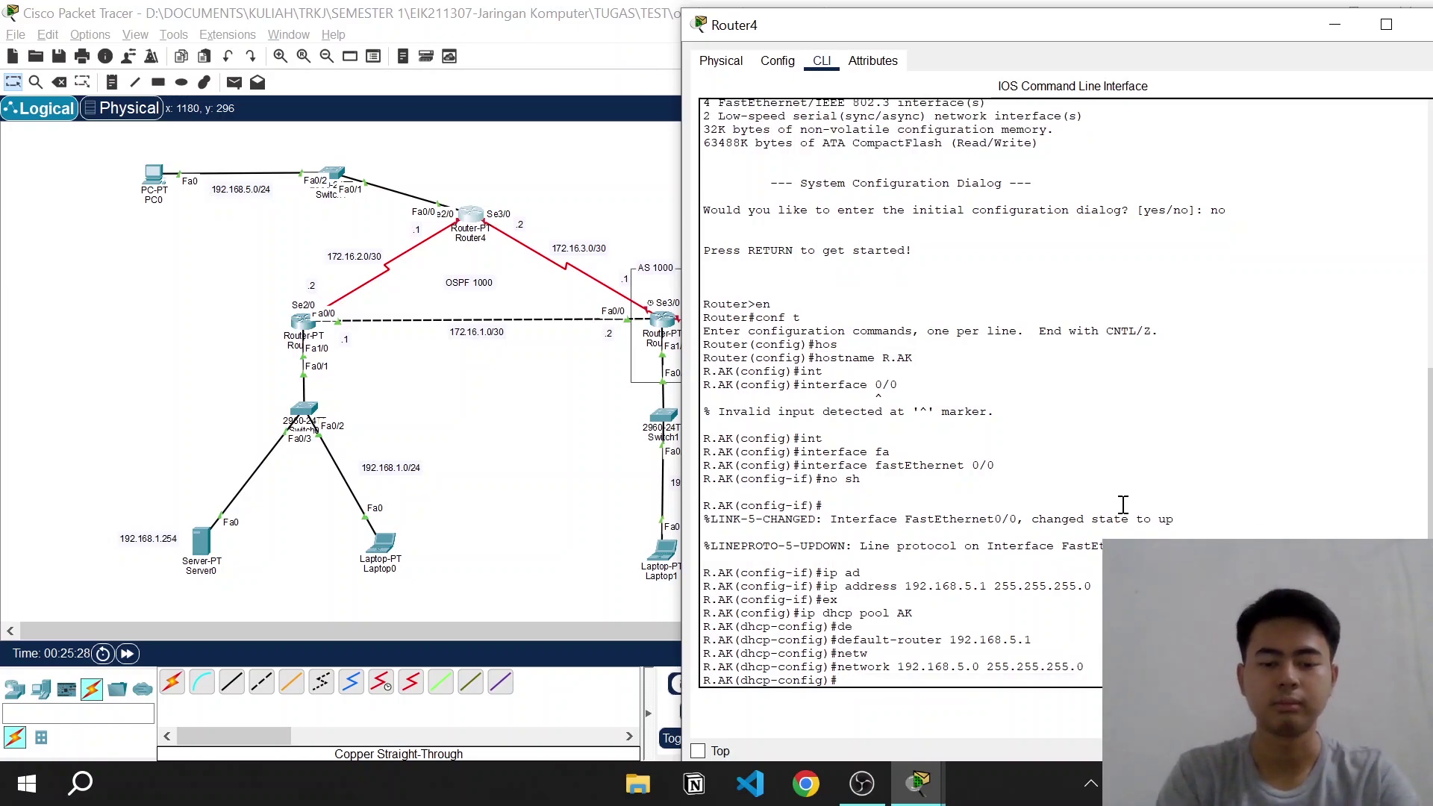
Set the AK pool's DNS server to 192.168.1.254 and return to global configuration mode
type("dns")
key("Tab")
type("192")
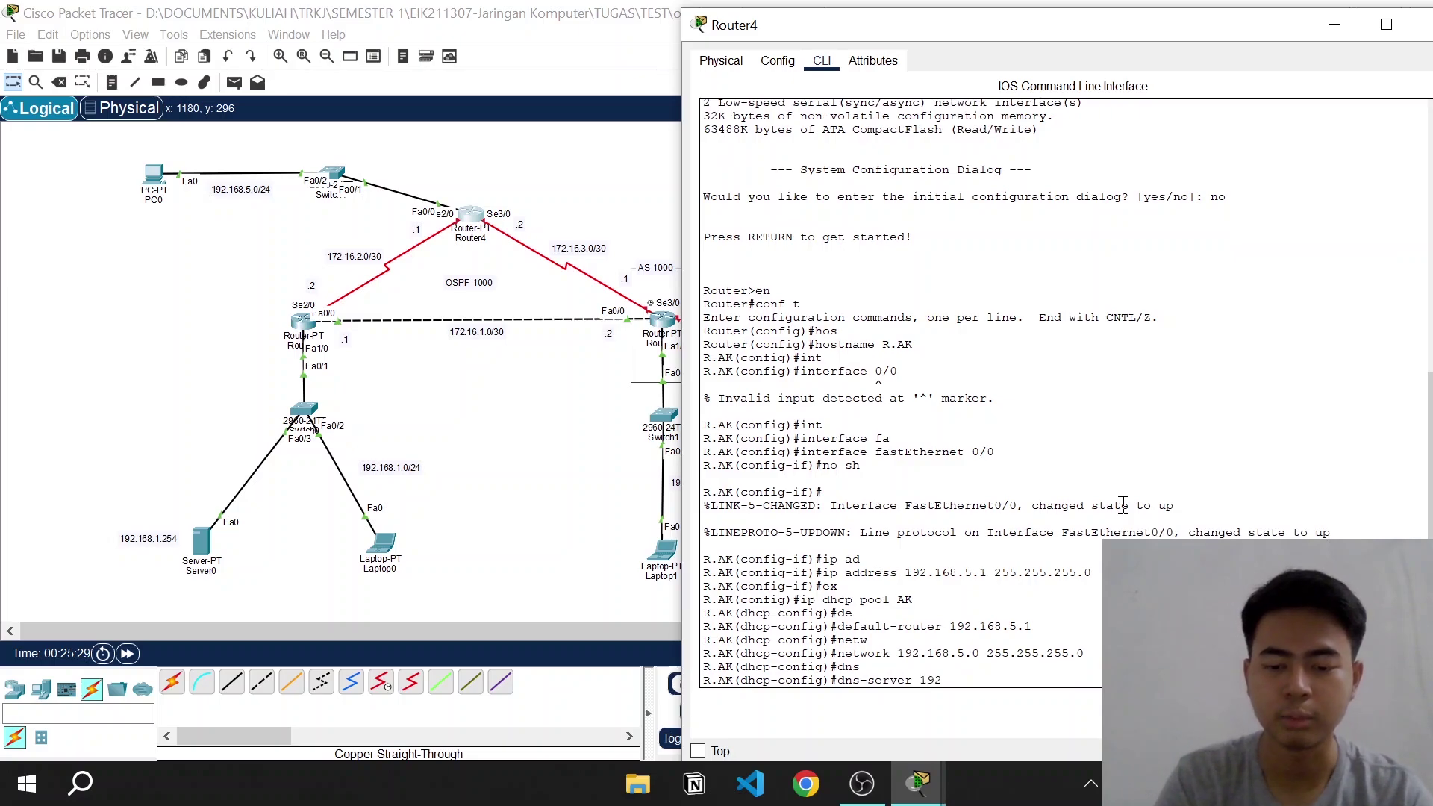
type(".168.1.")
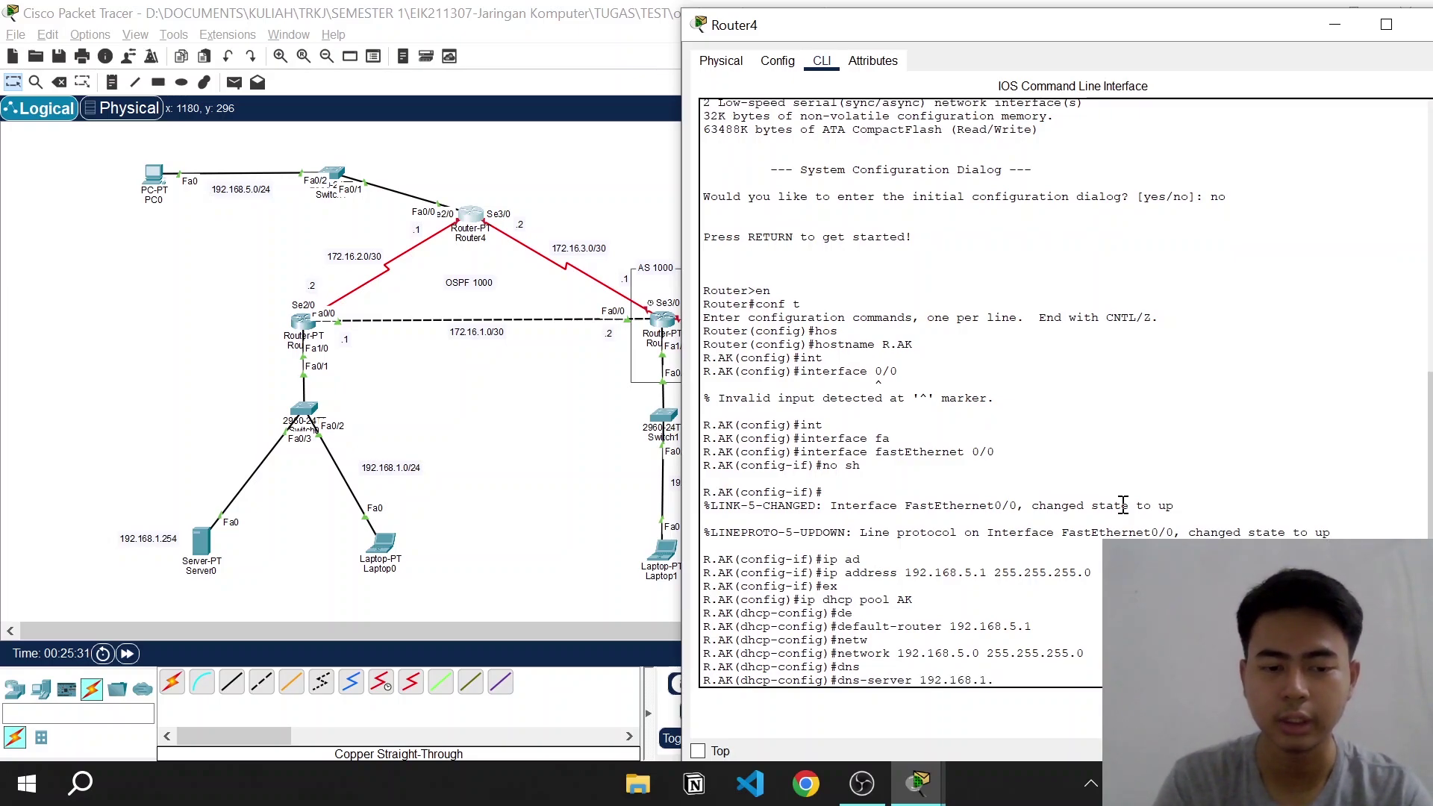
type("254")
key("Return")
type("ex")
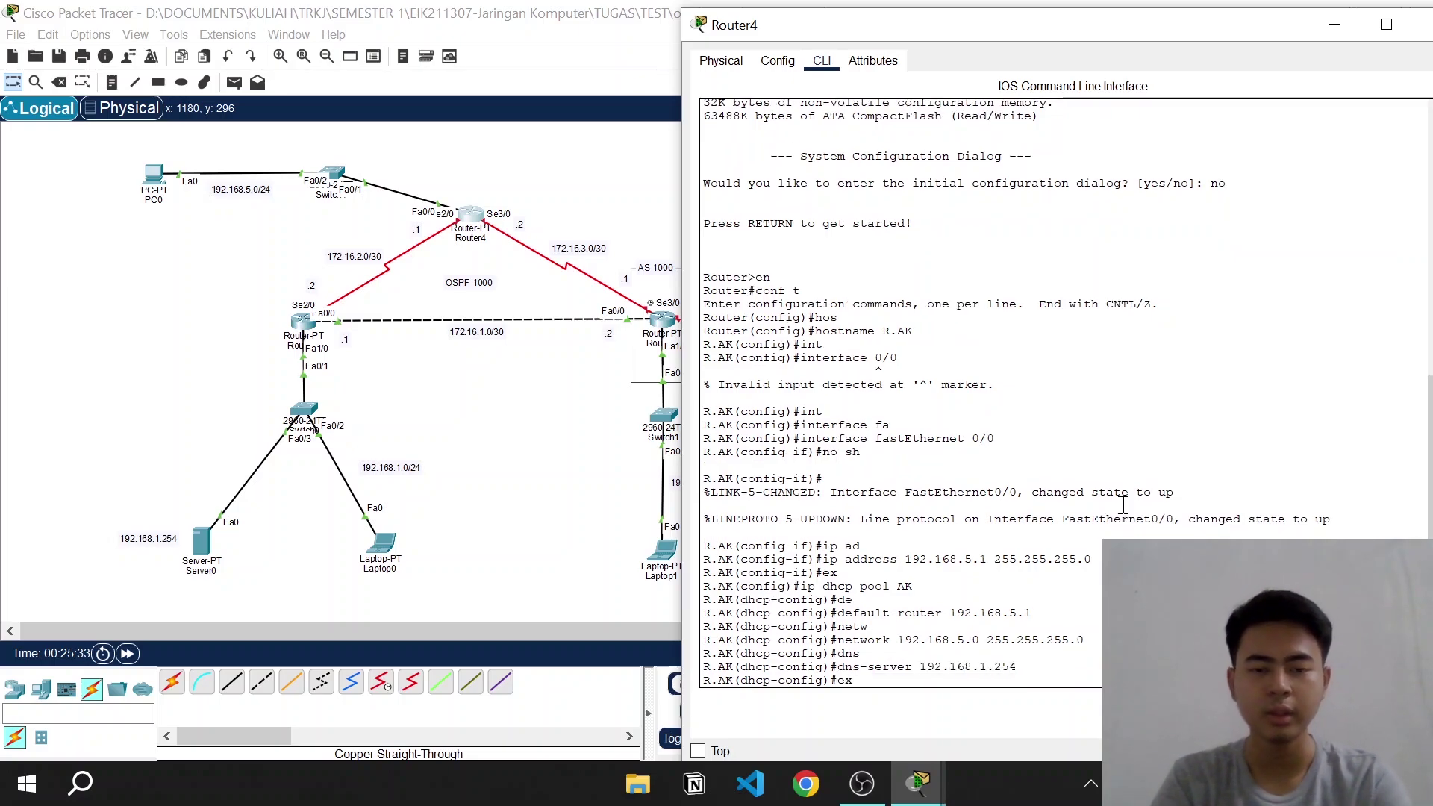
key("Return")
Exclude the address 192.168.5.1 from DHCP assignment on Router4
type("ip")
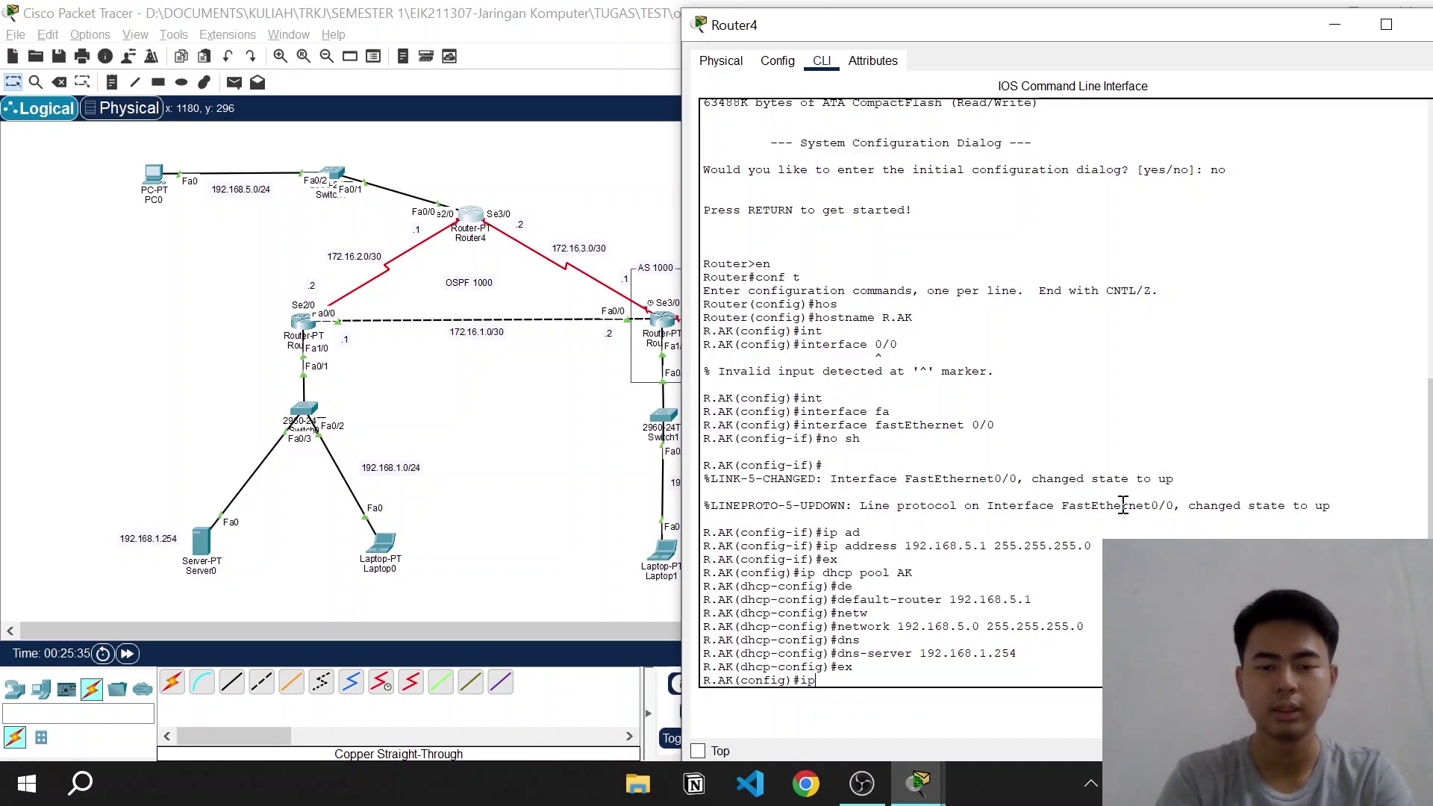
type(" dhcp")
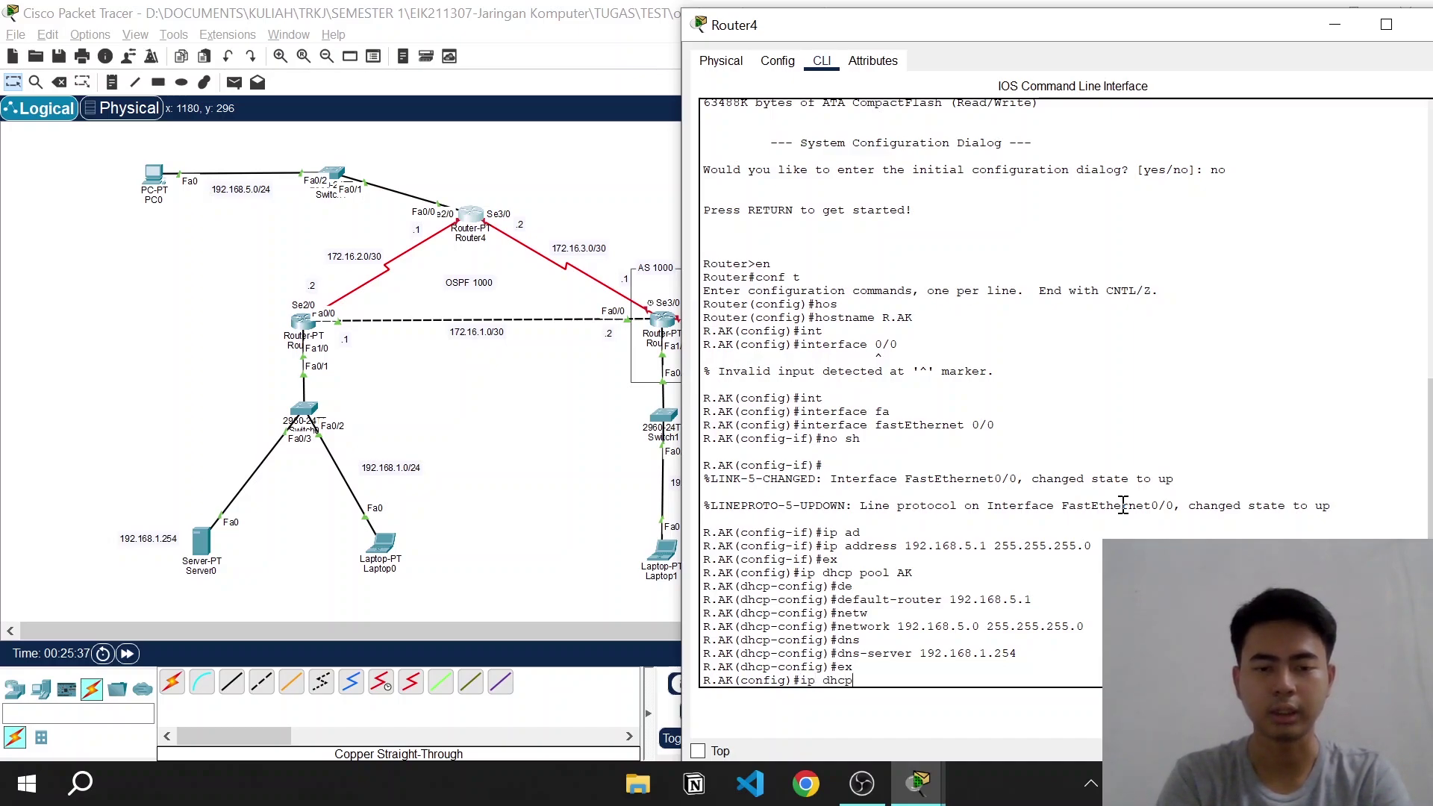
type(" ex")
key("Tab")
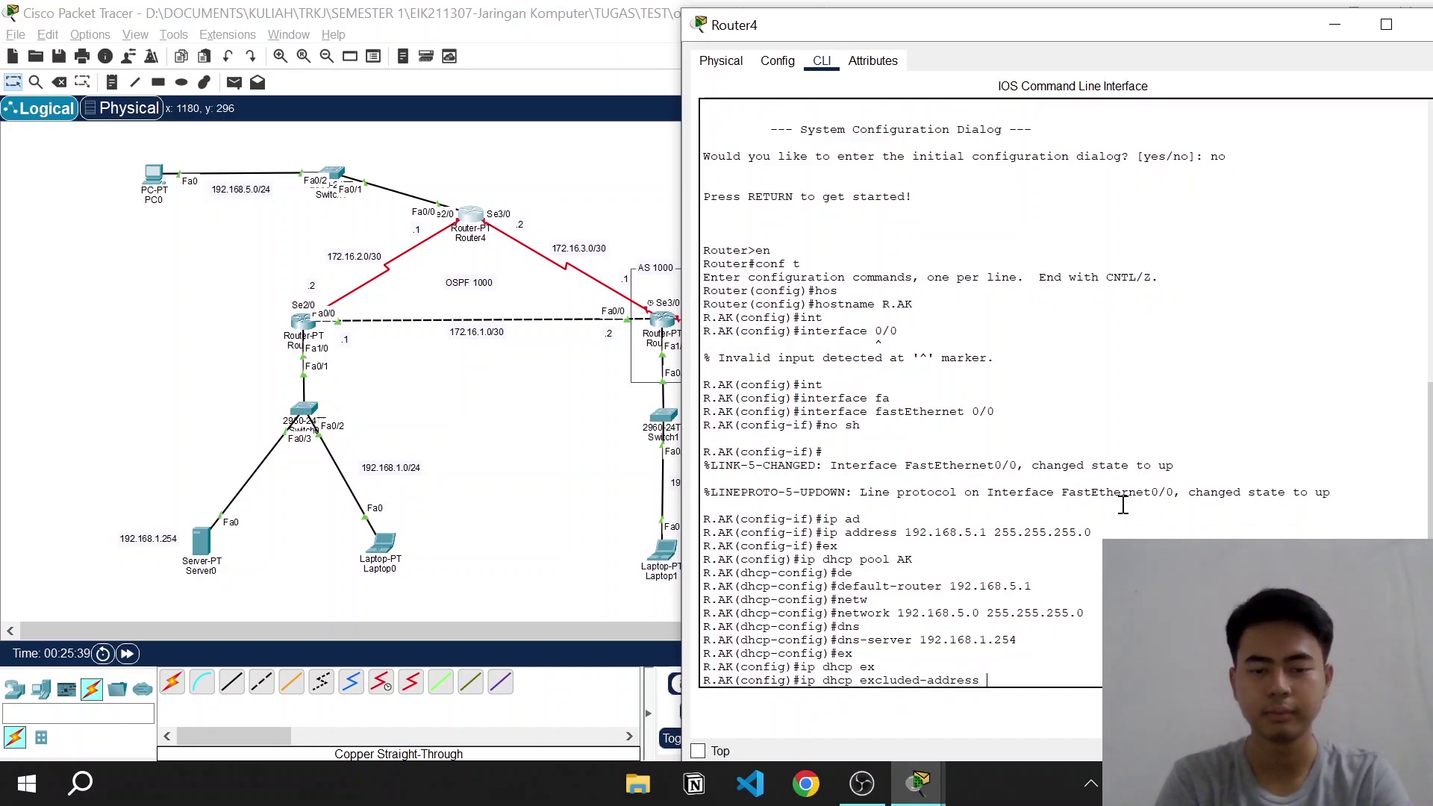
type("192.16")
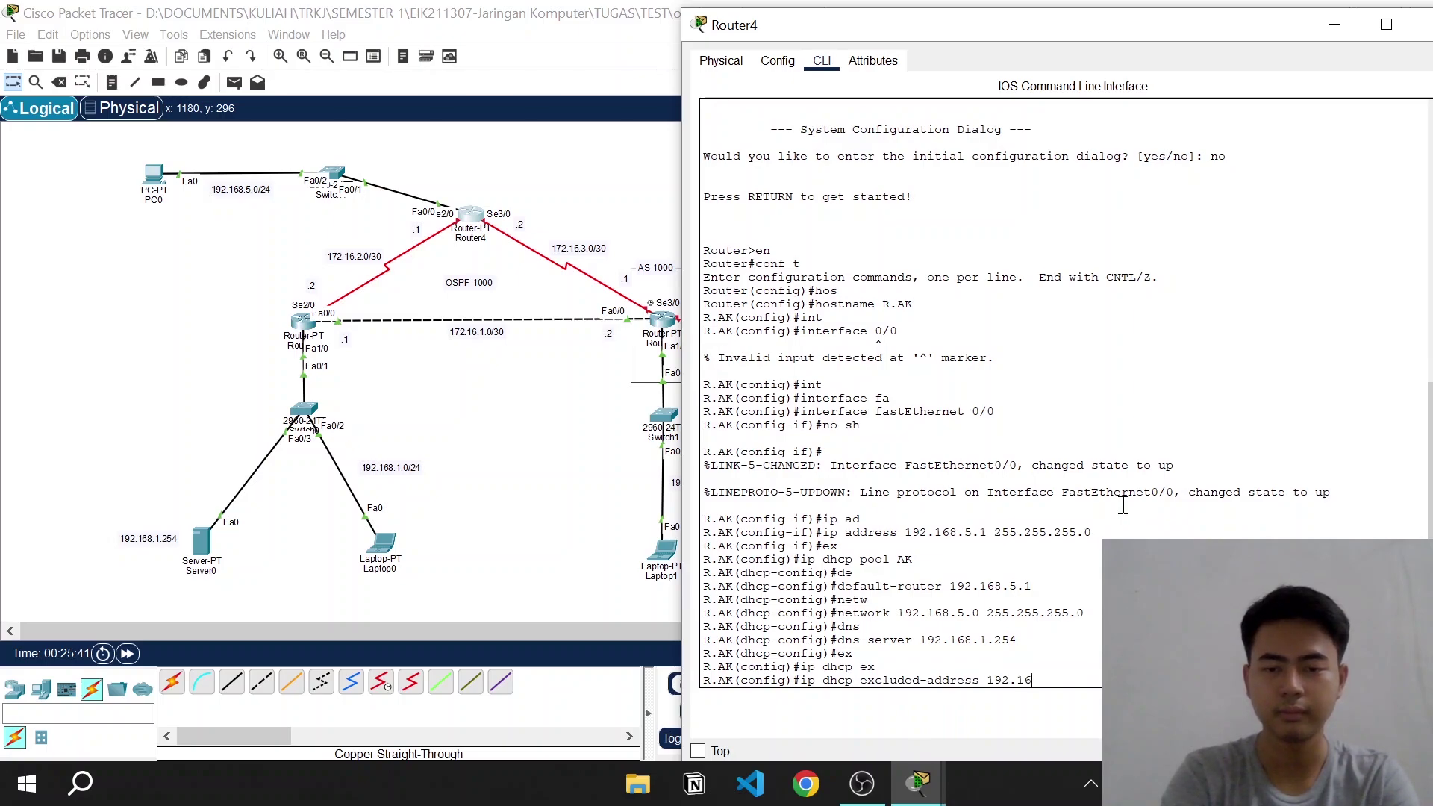
type("8.")
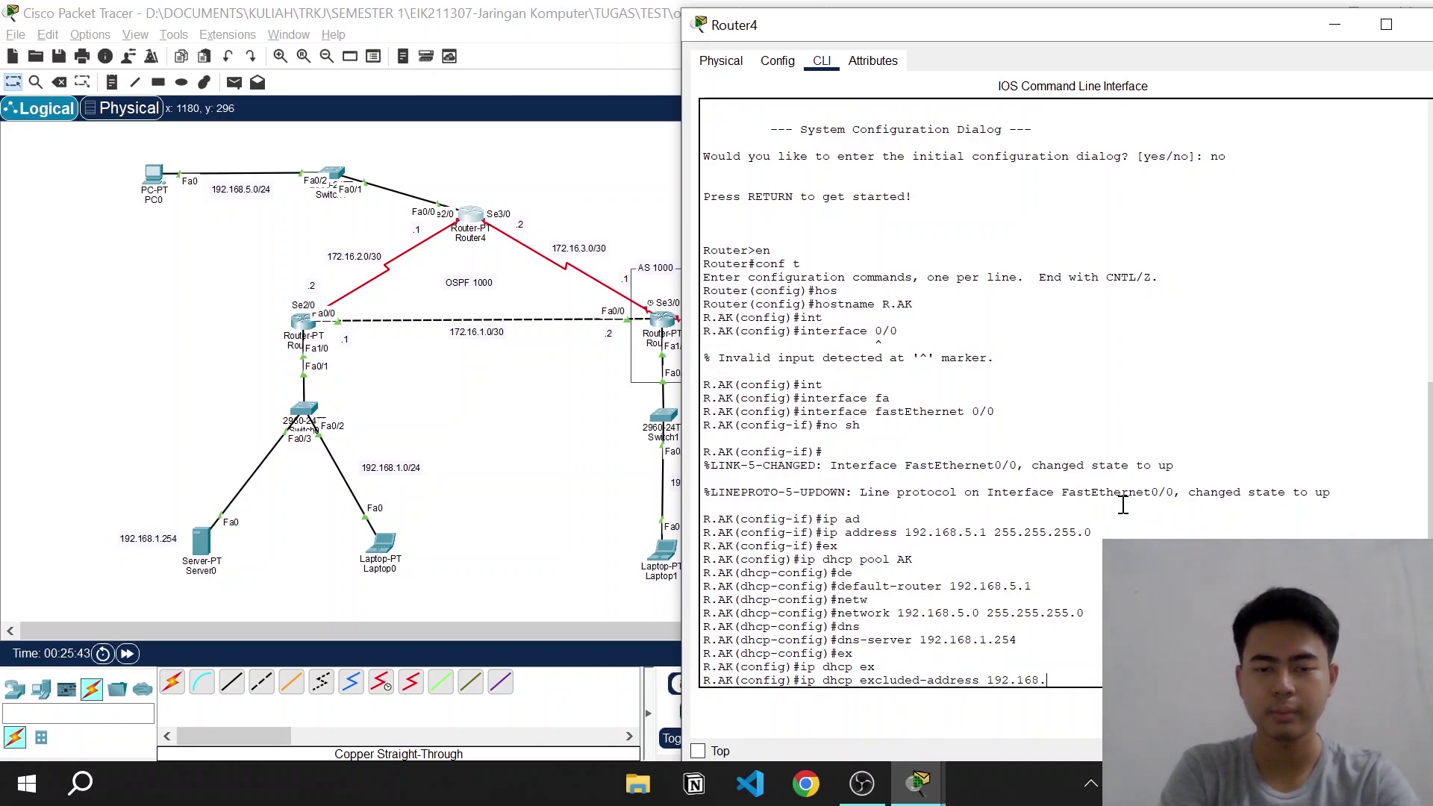
type("5.1")
key("Return")
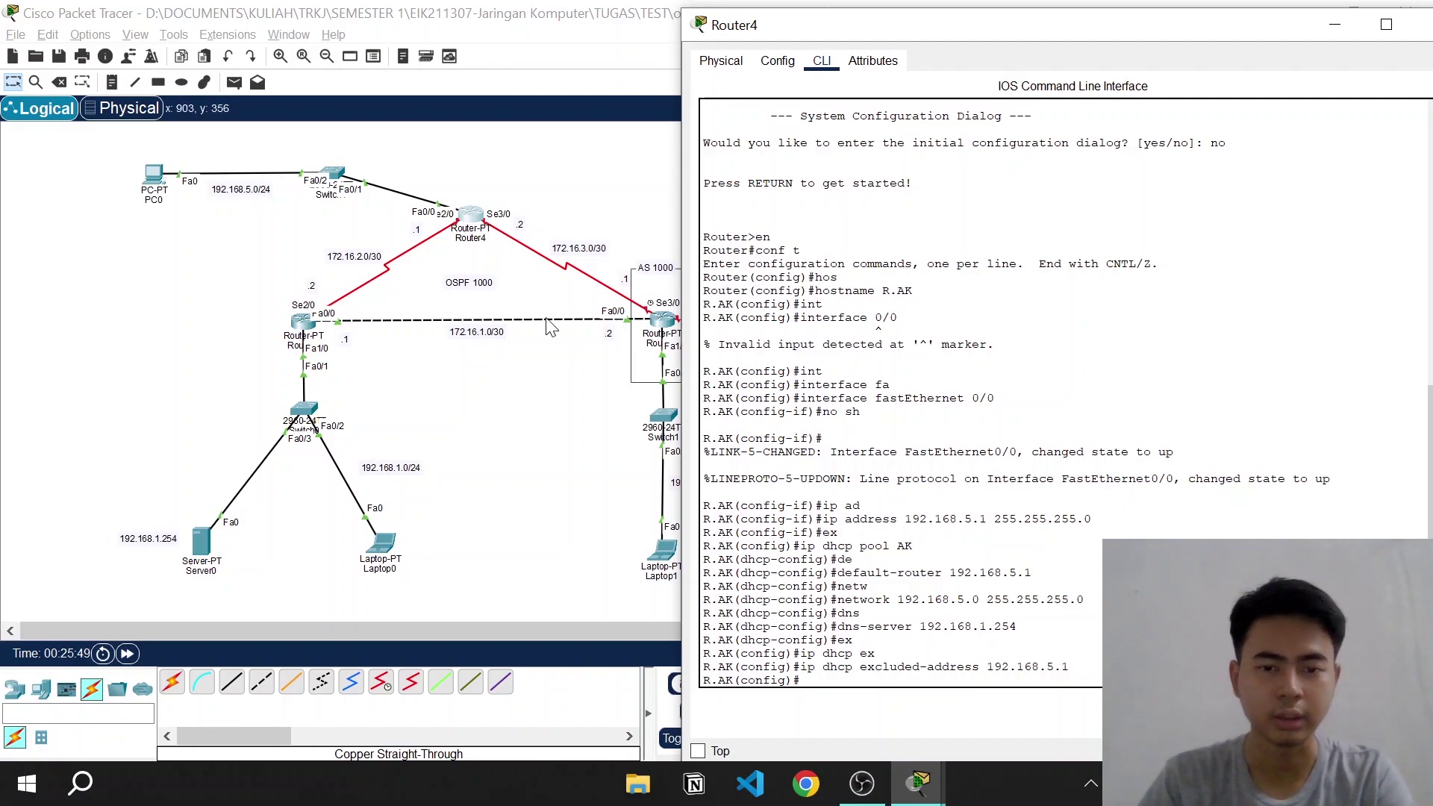
Open Serial 2/0 for configuration on Router4 and enable the interface
type("int")
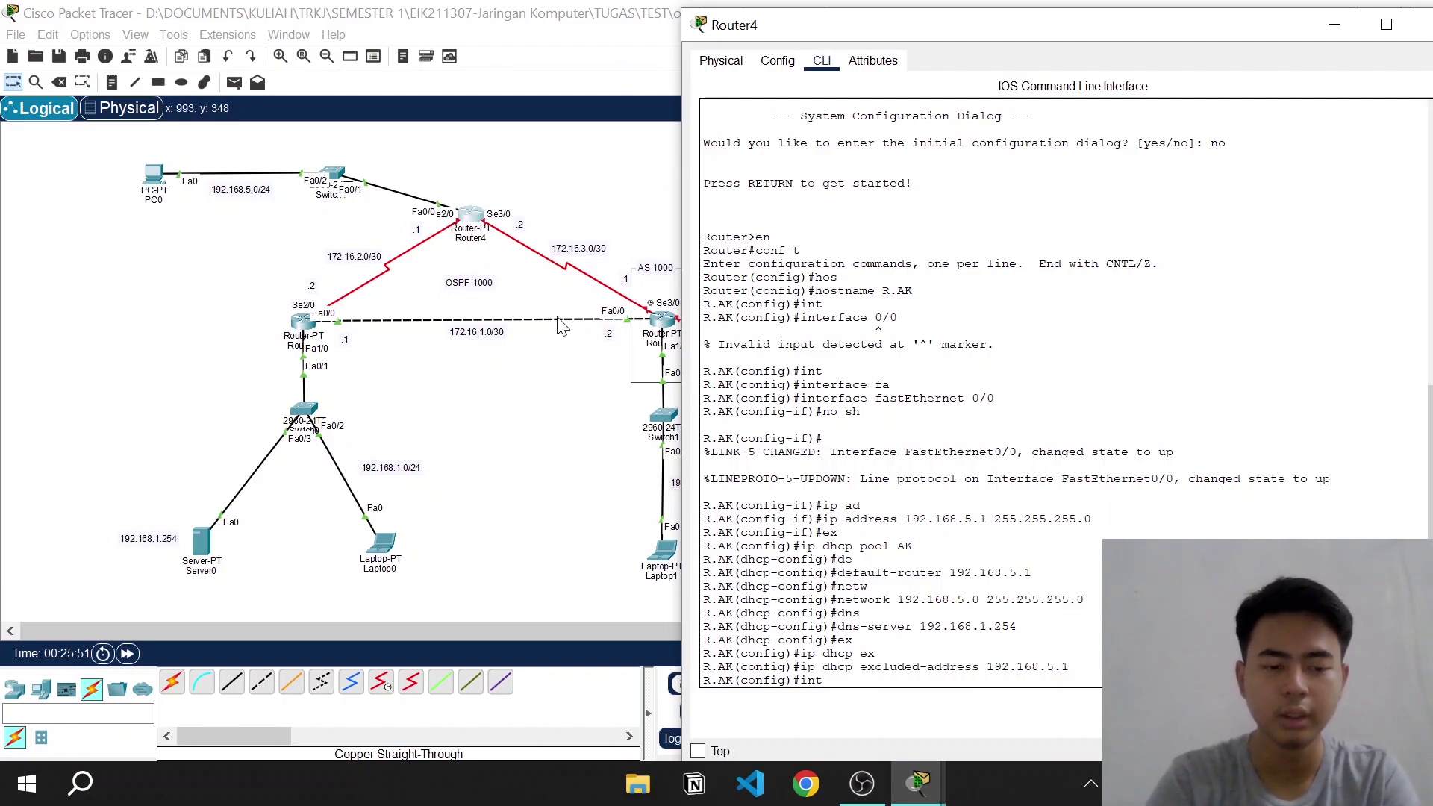
key("Tab")
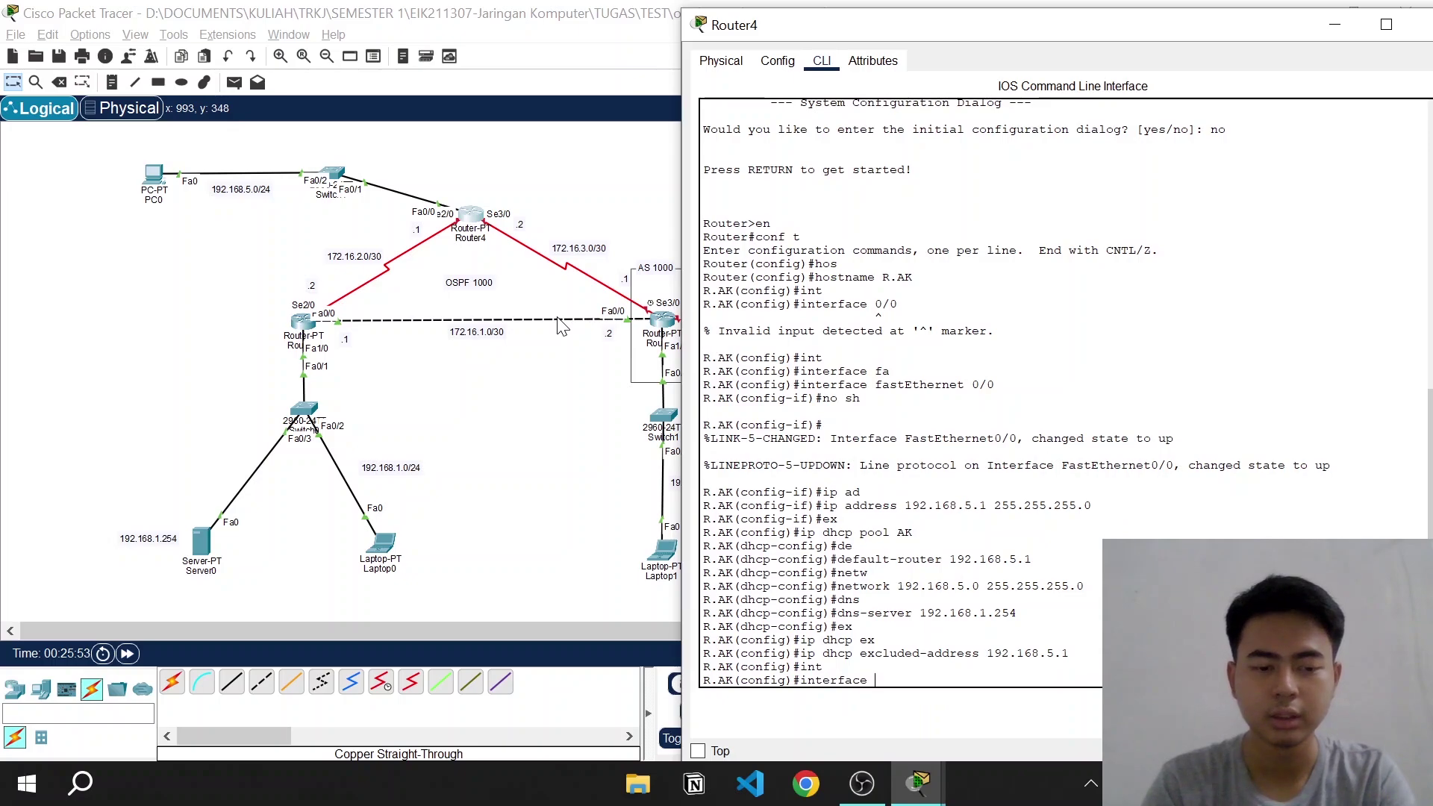
type("se")
key("Tab")
type("2/0")
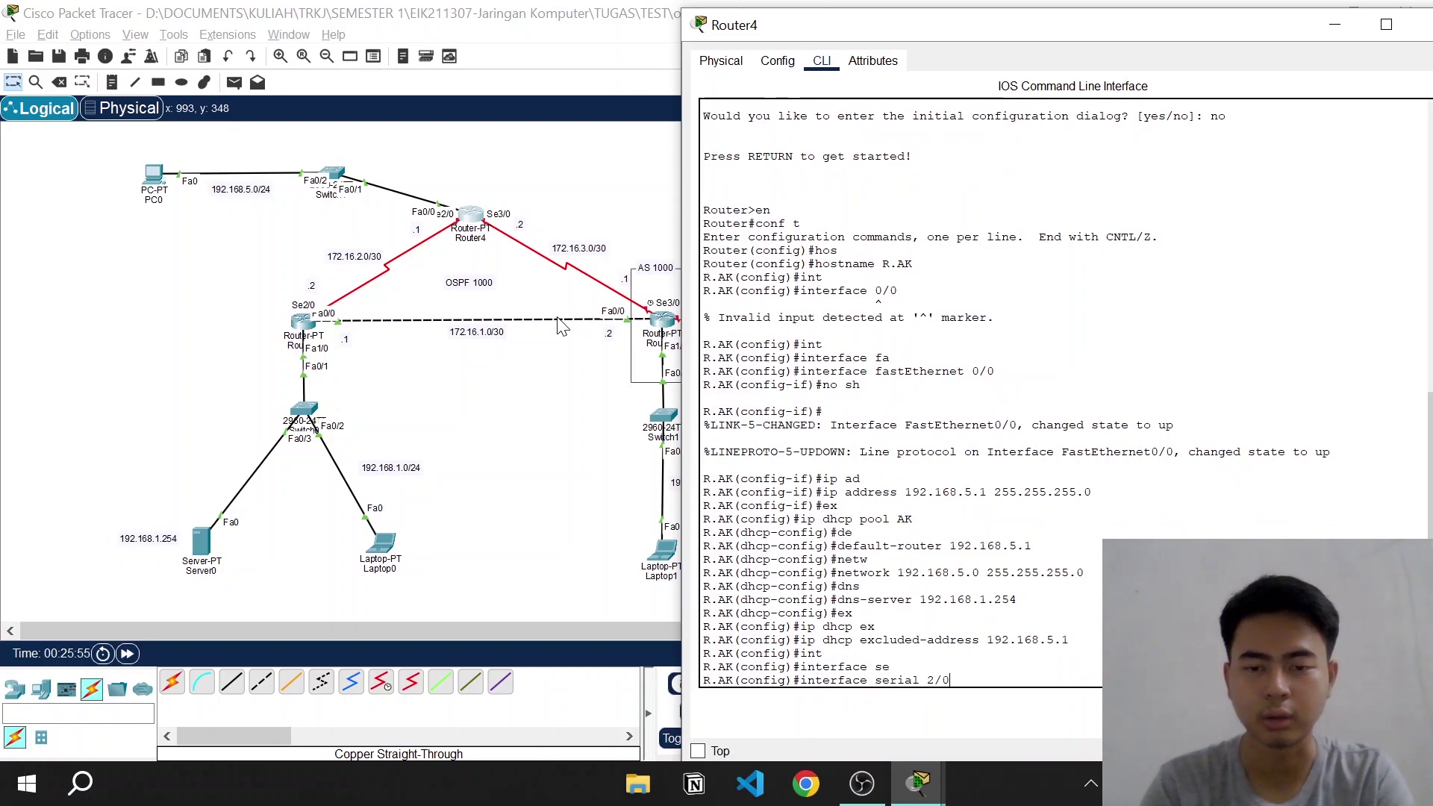
key("Return")
type("no sh")
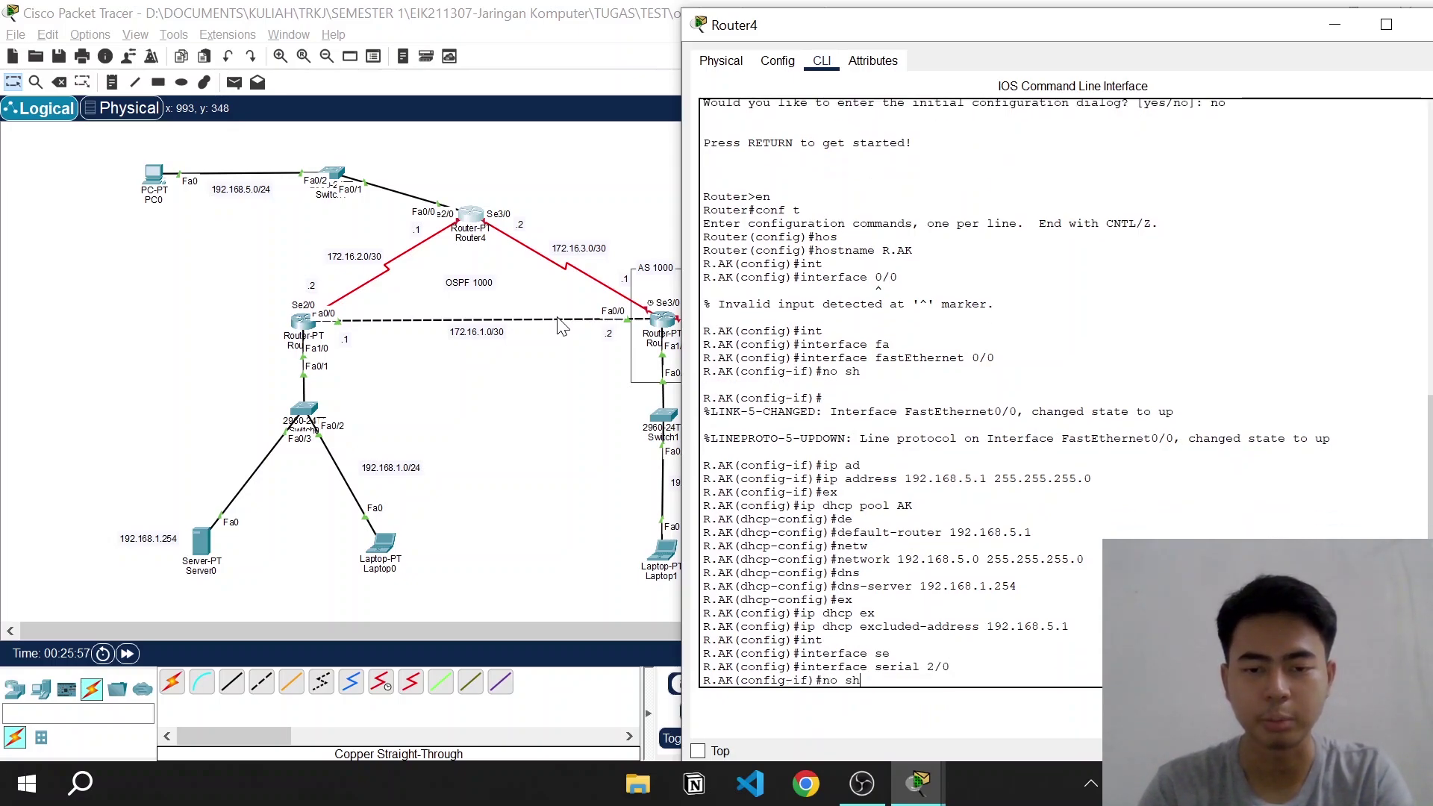
key("Return")
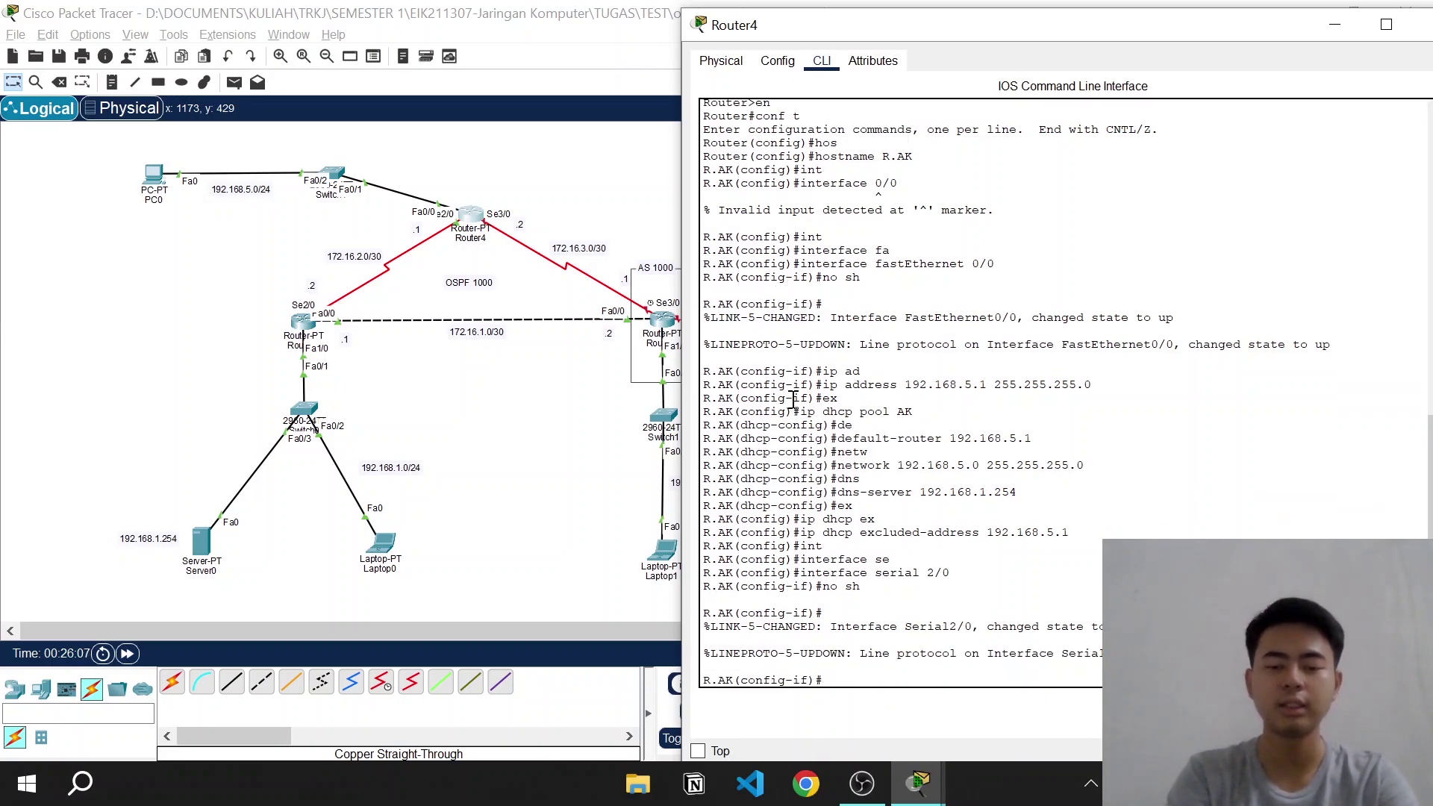
Assign 172.16.2.1 with mask 255.255.255.252 to Serial 2/0 on Router4 and return to global configuration mode
type("ip ad")
key("Tab")
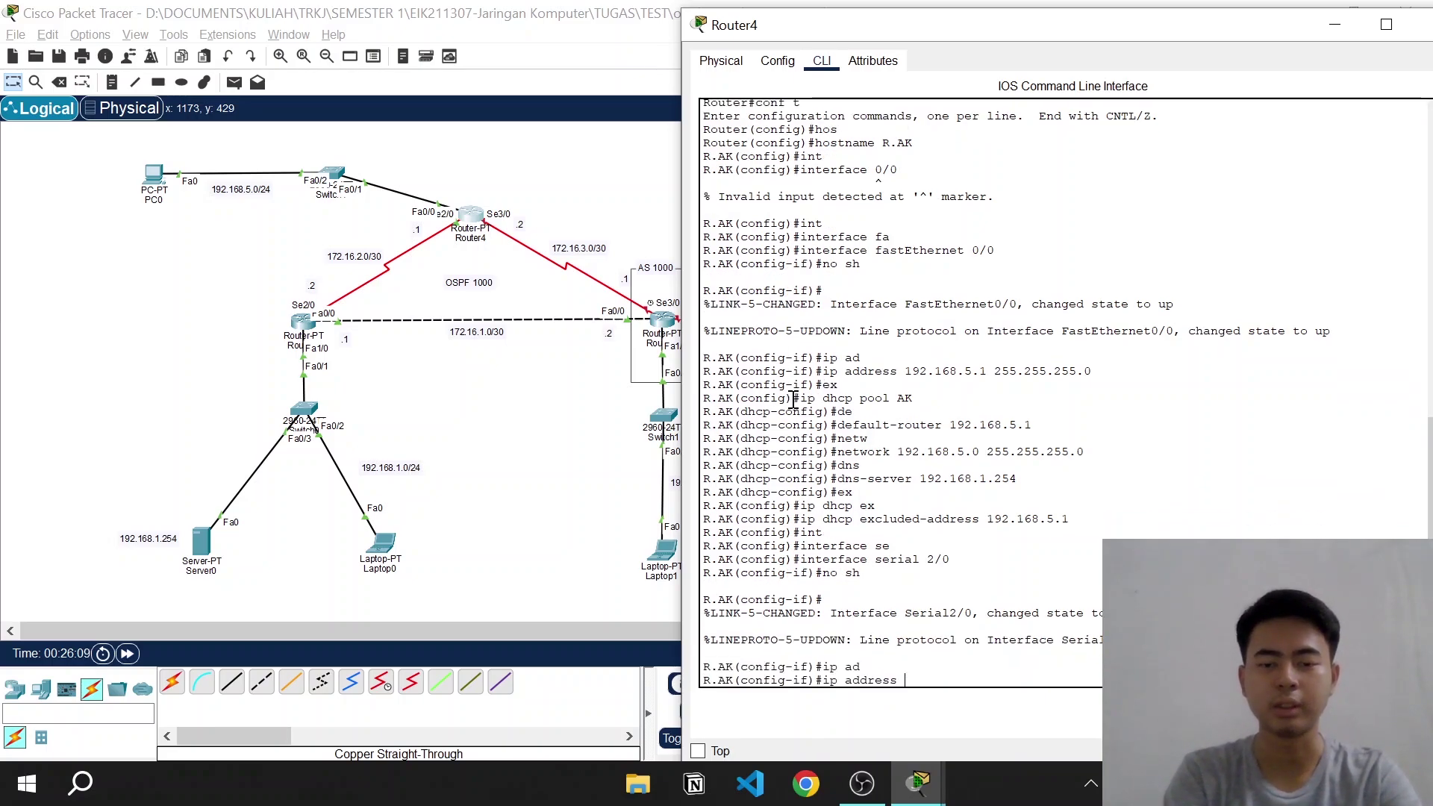
type("172.16")
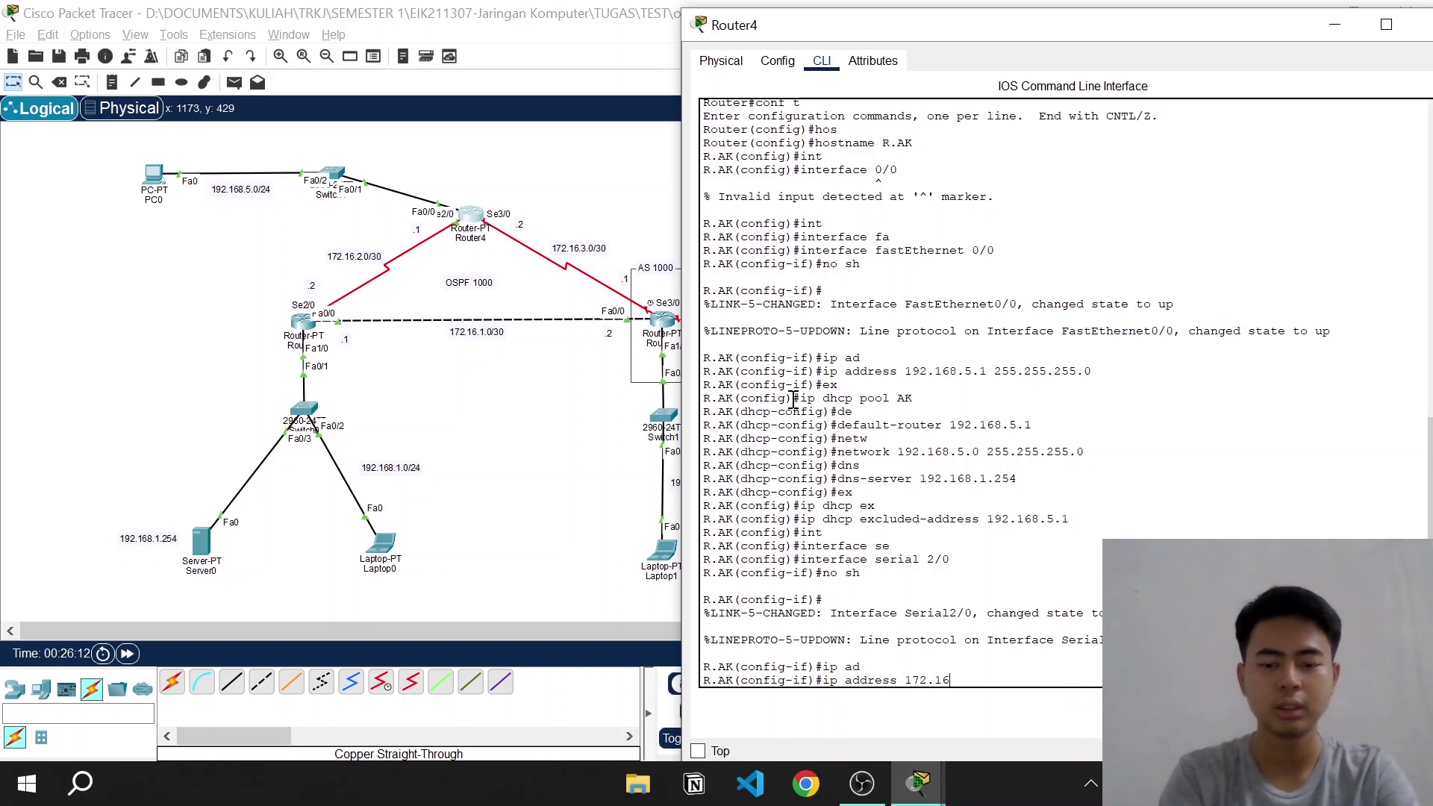
type(".2.")
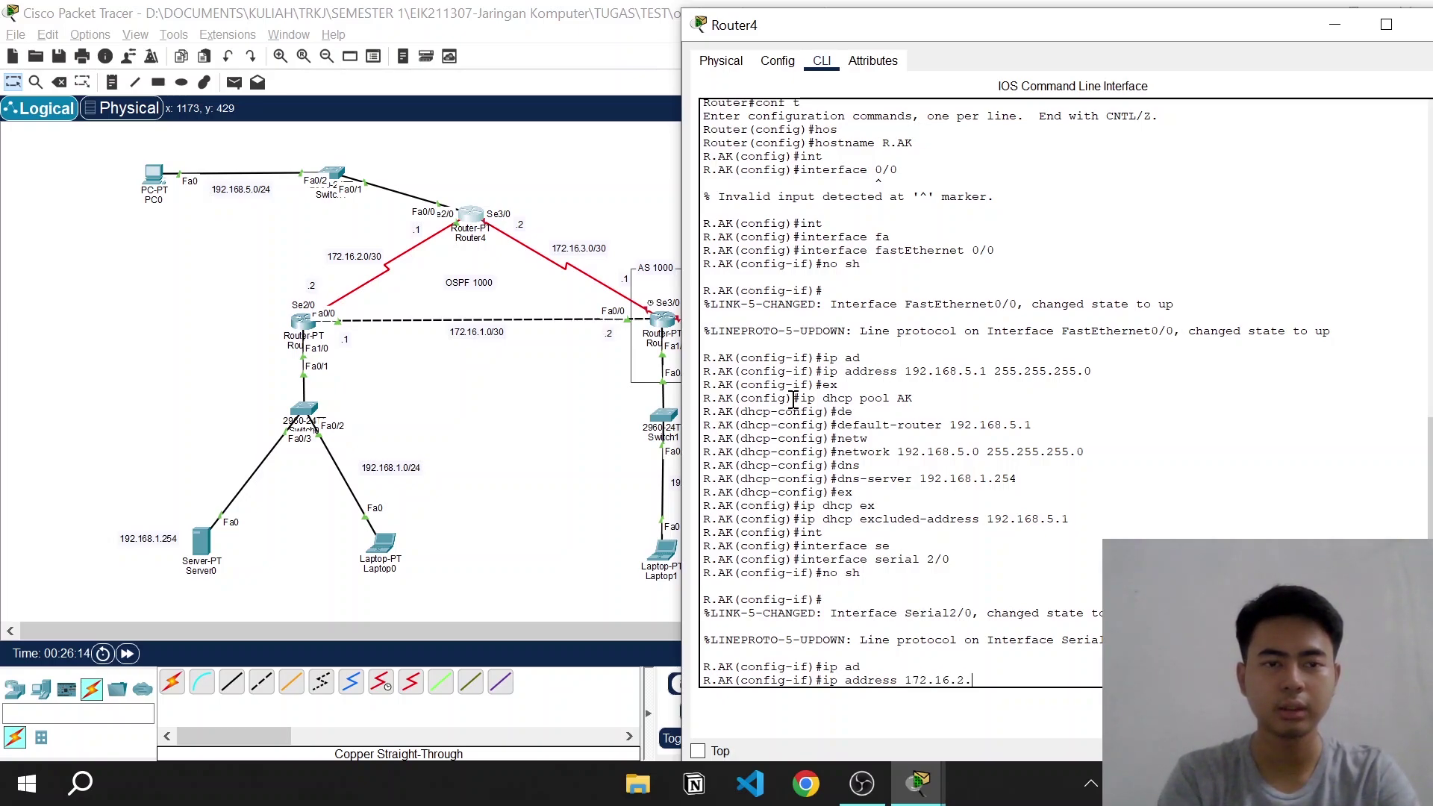
type("1 255")
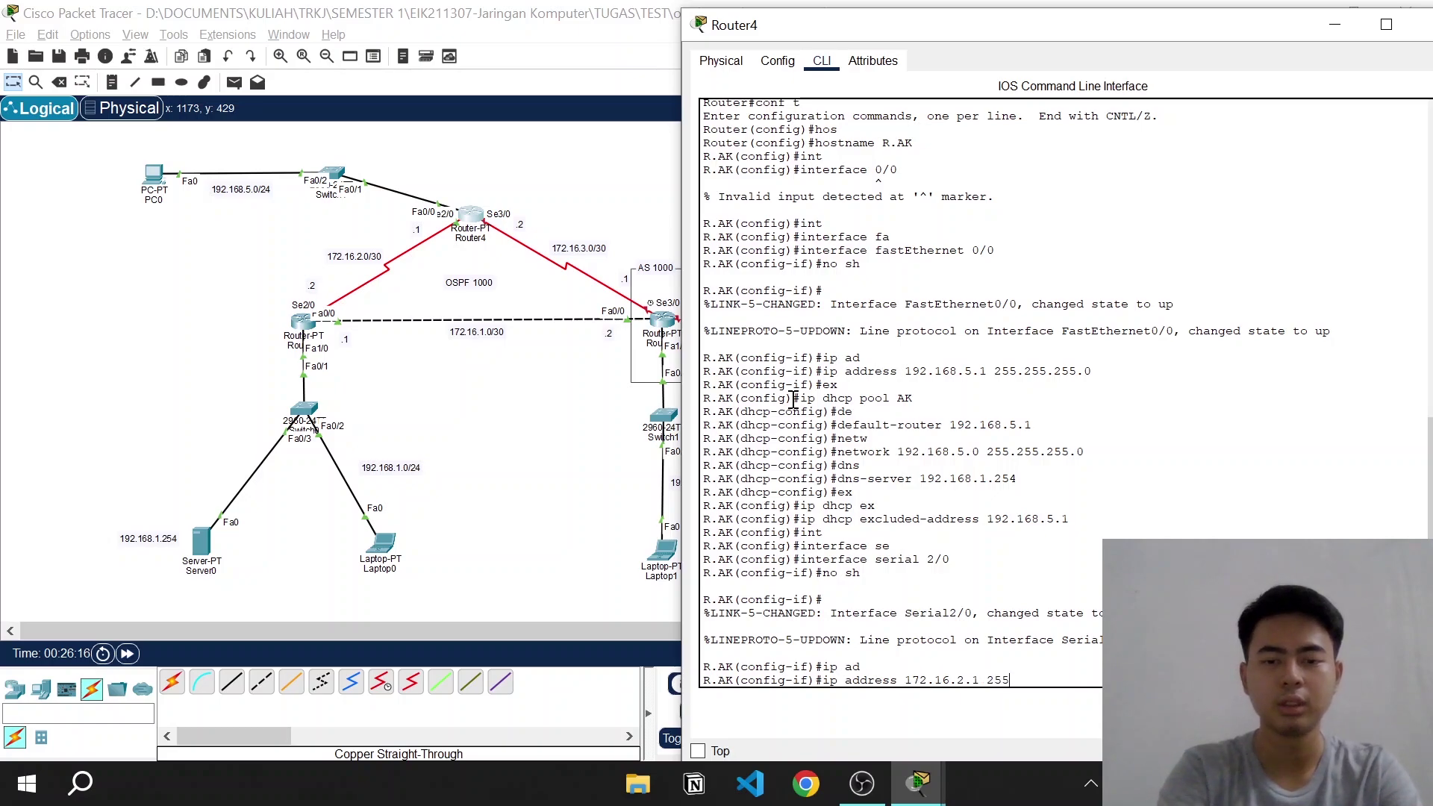
type(".255.255")
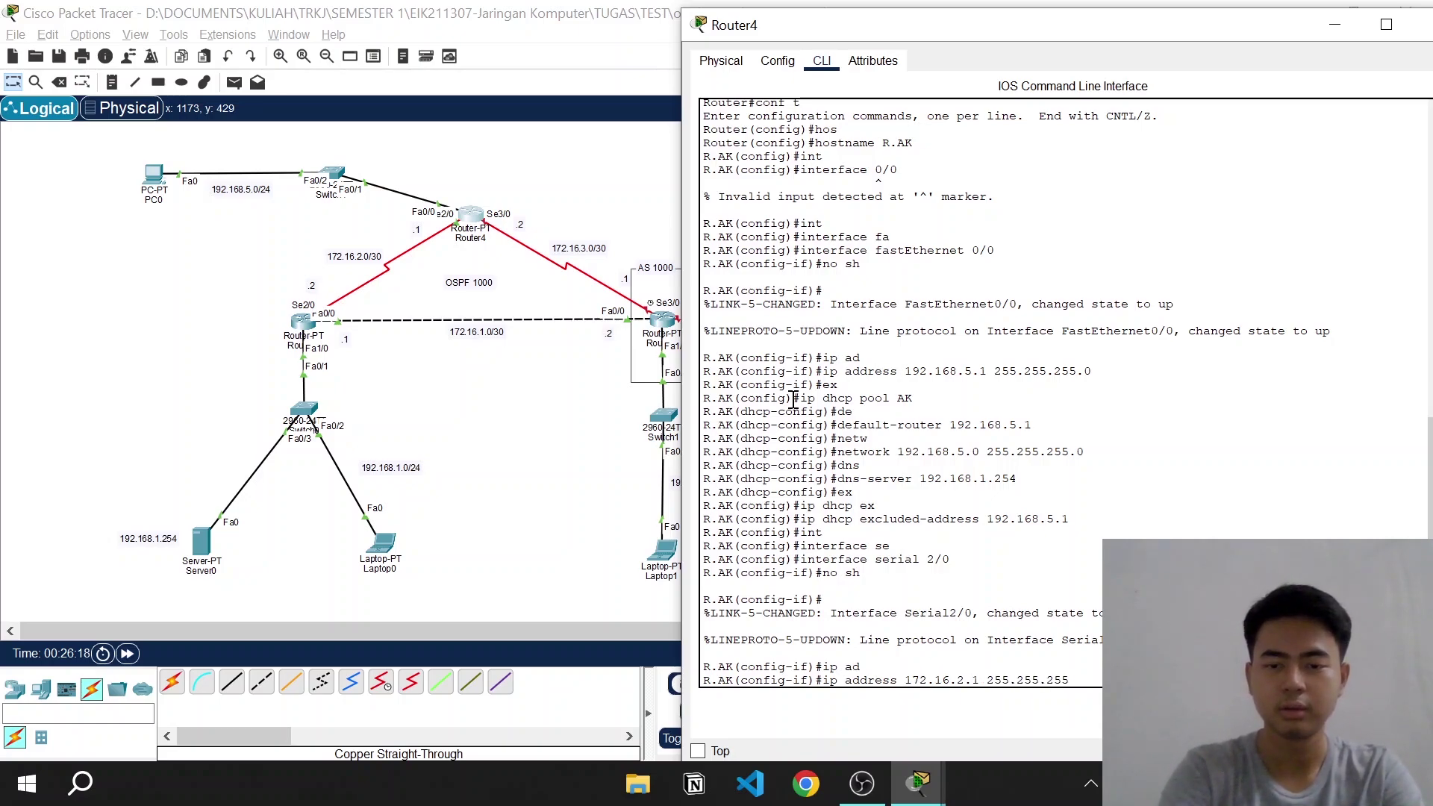
type(".252")
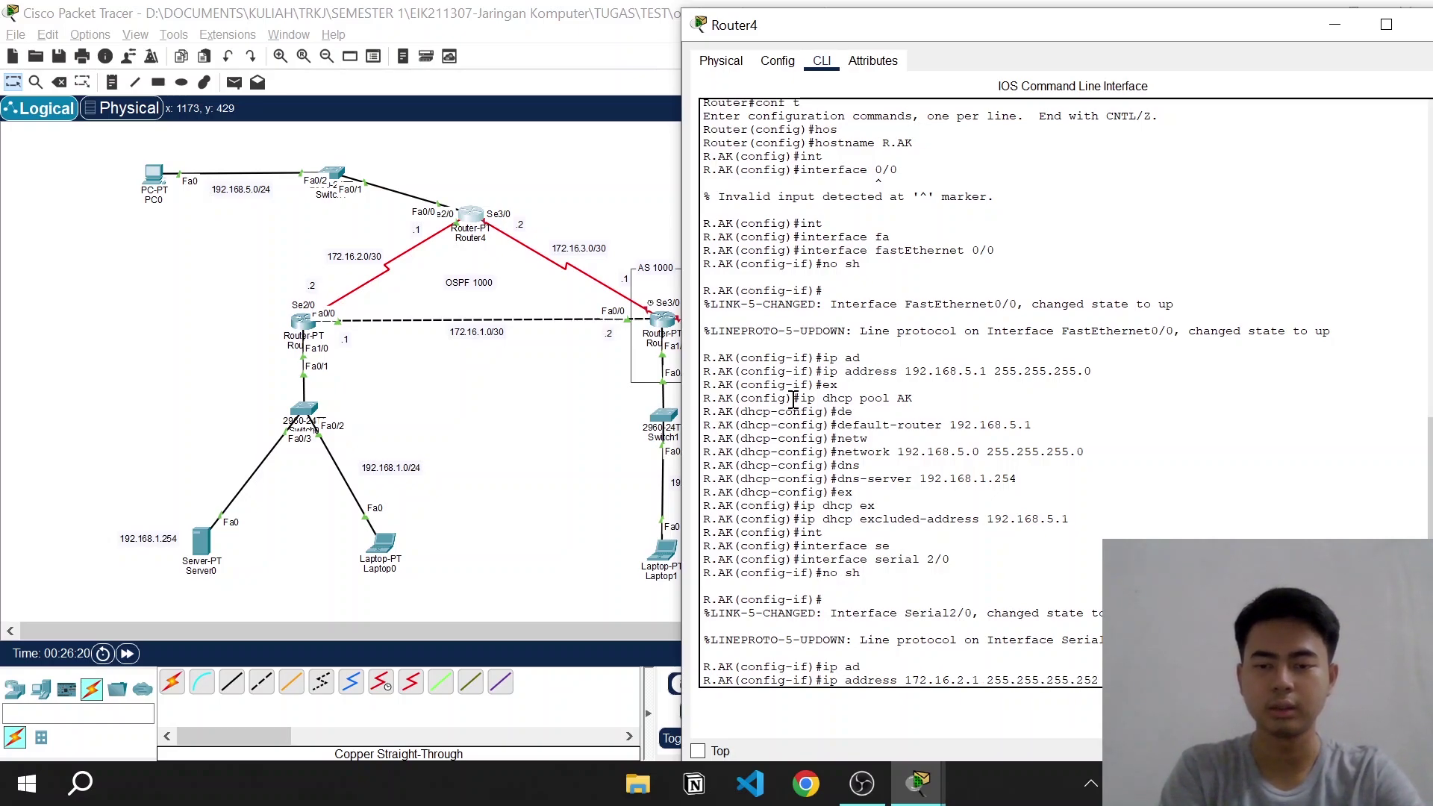
key("Return")
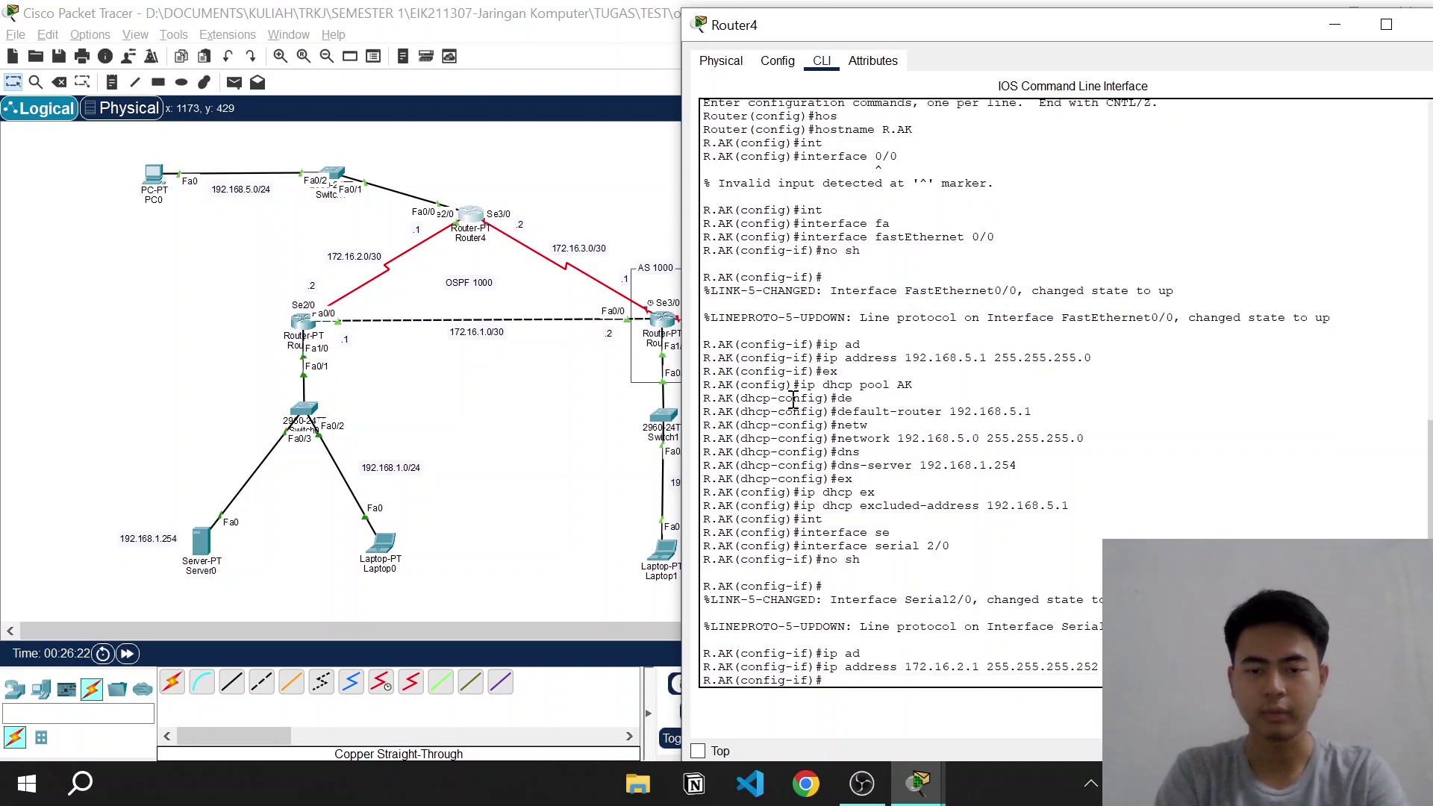
type("ex")
key("Return")
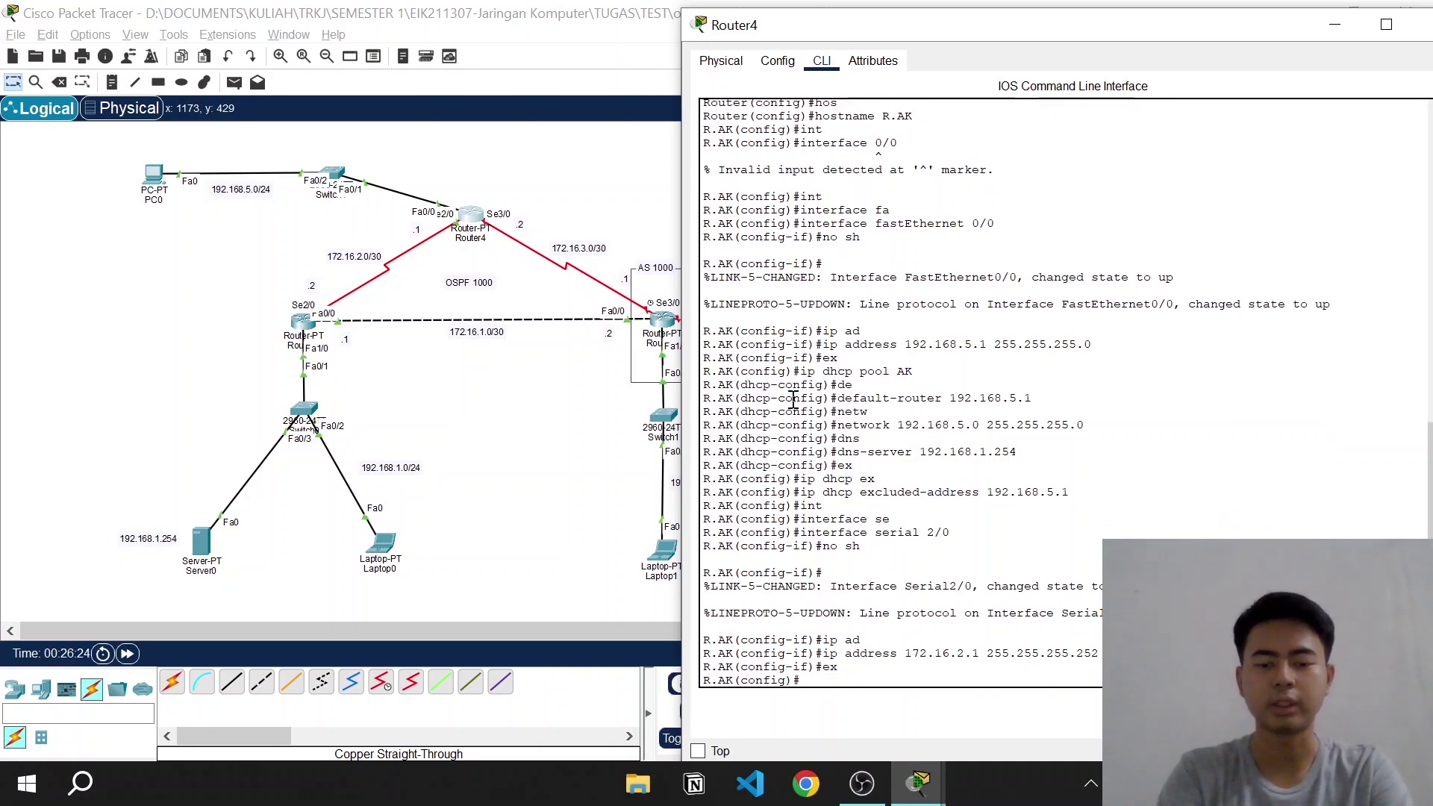
Open Serial 3/0 for configuration on Router4 and enable the interface
type("int")
key("Tab")
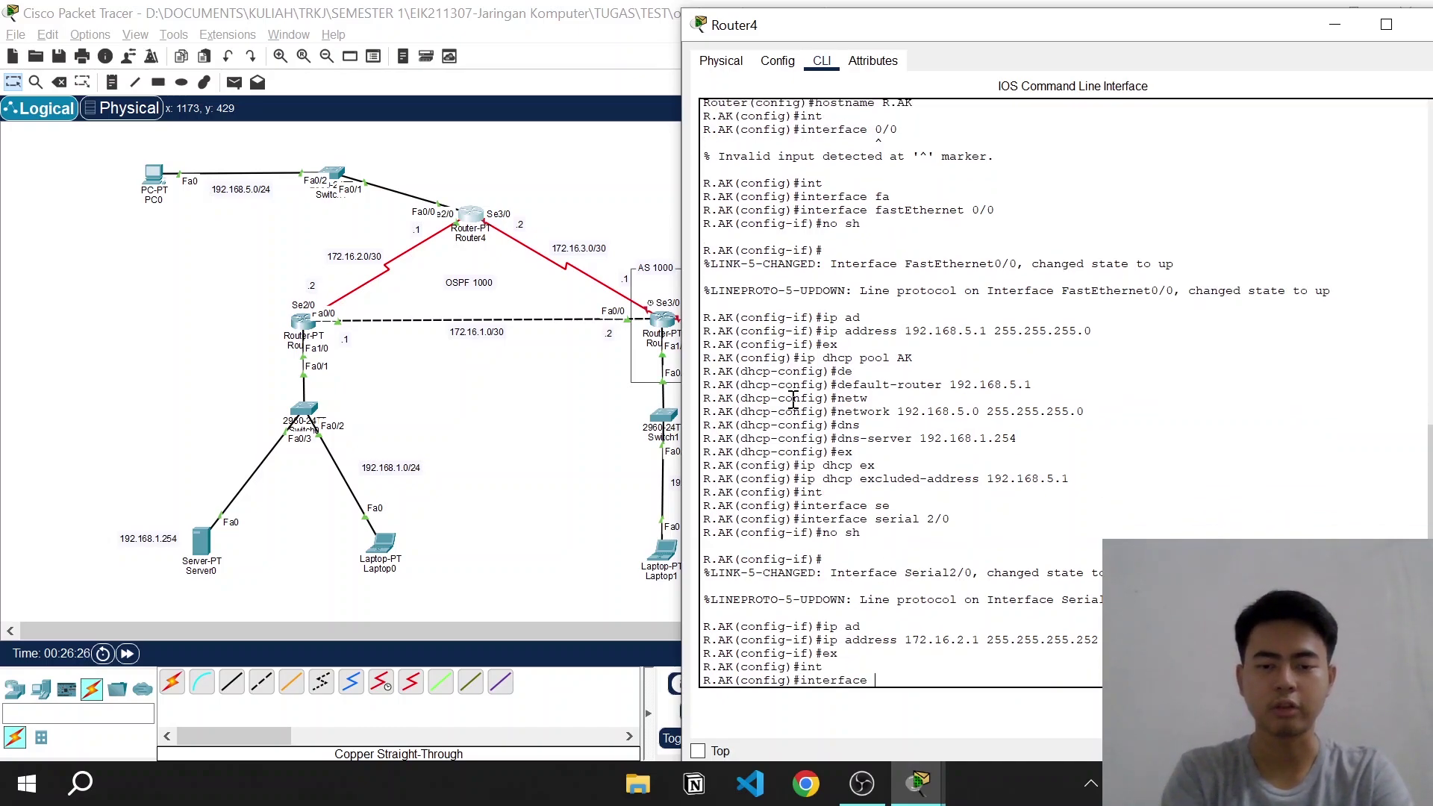
type("se")
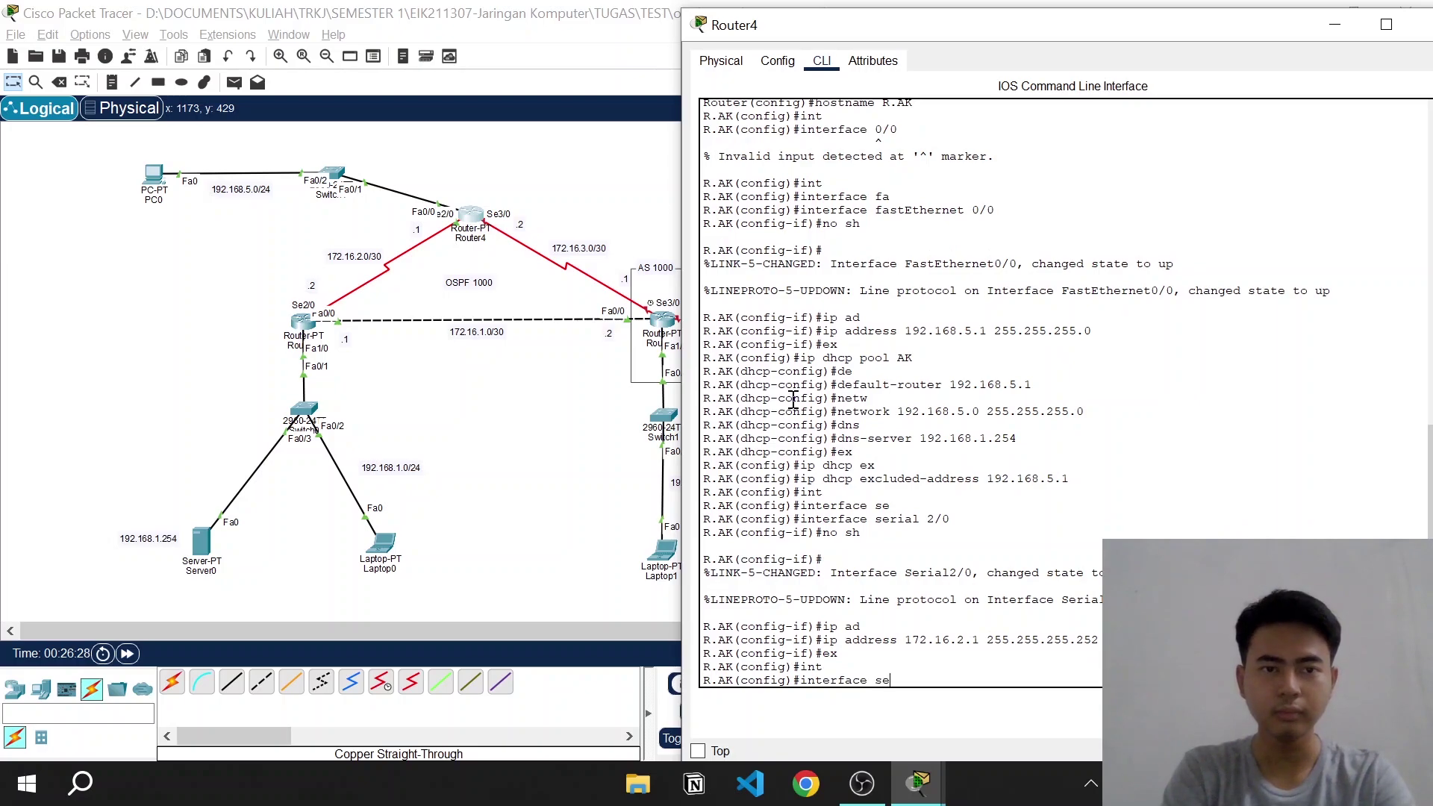
key("Tab")
type("3/0")
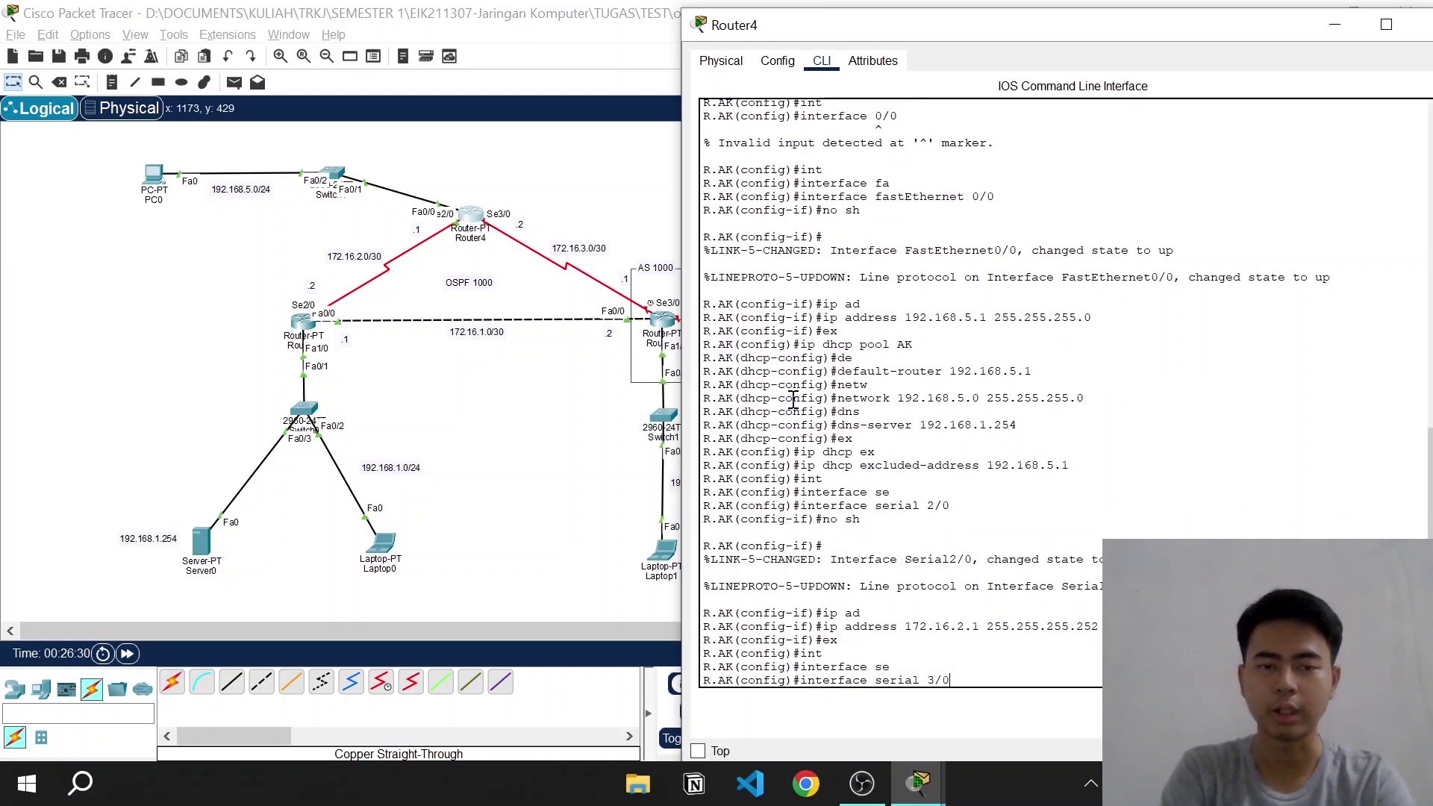
key("Return")
key("Return")
type("nfig-if)#n")
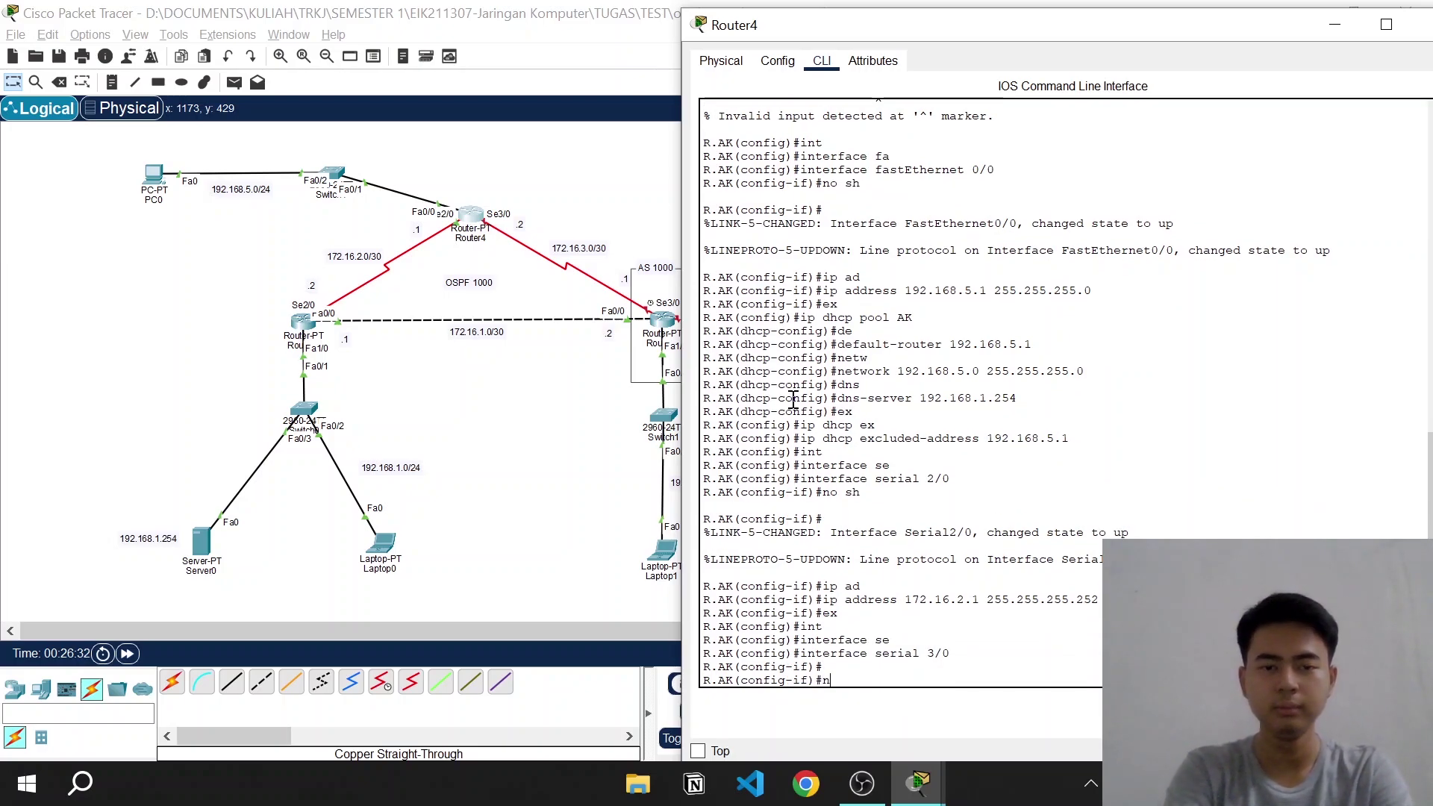
type("o sh")
key("Return")
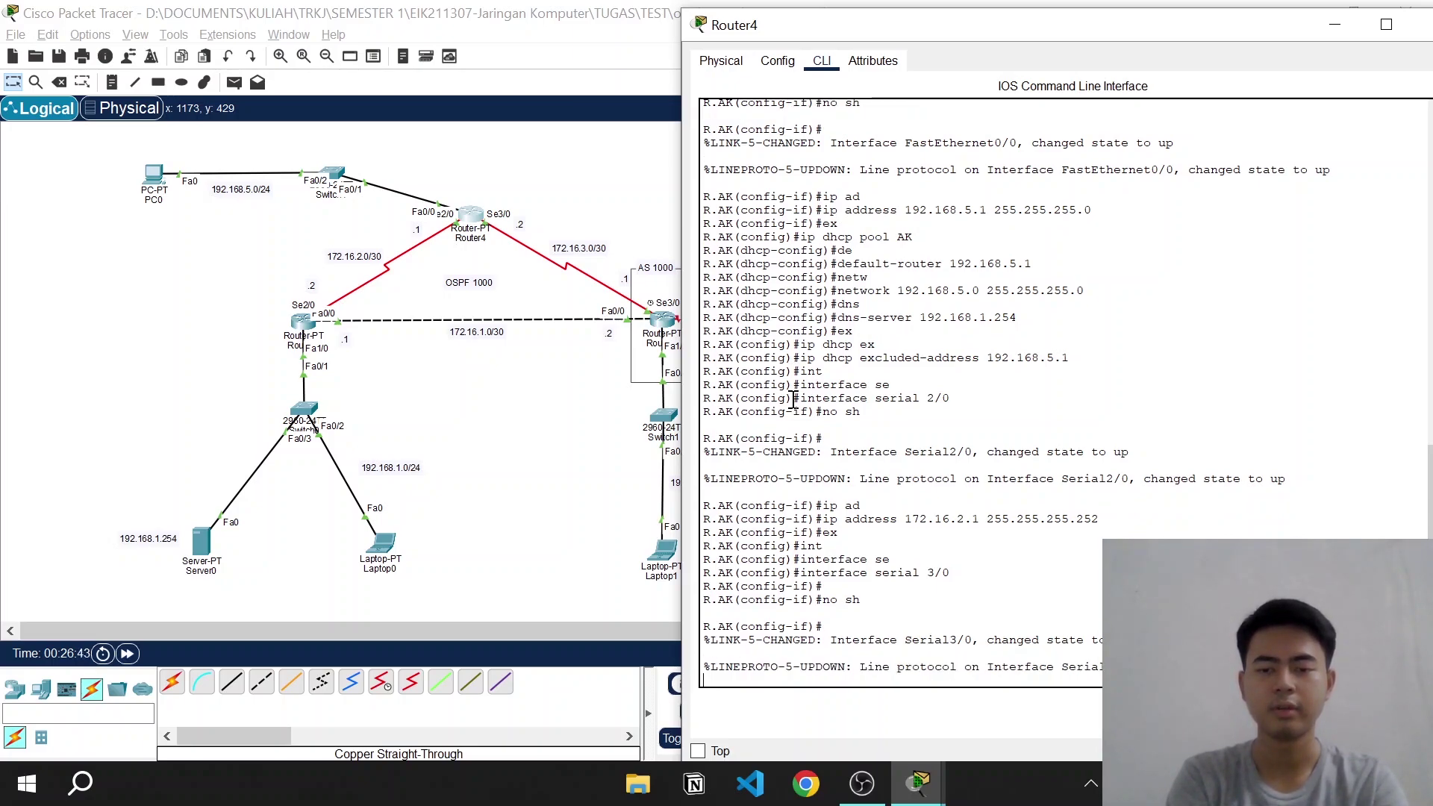
Assign the IP address 172.16.3.2 with mask 255.255.255.252 to Router4's Serial 3/0 interface
key("Return")
type("ip ad")
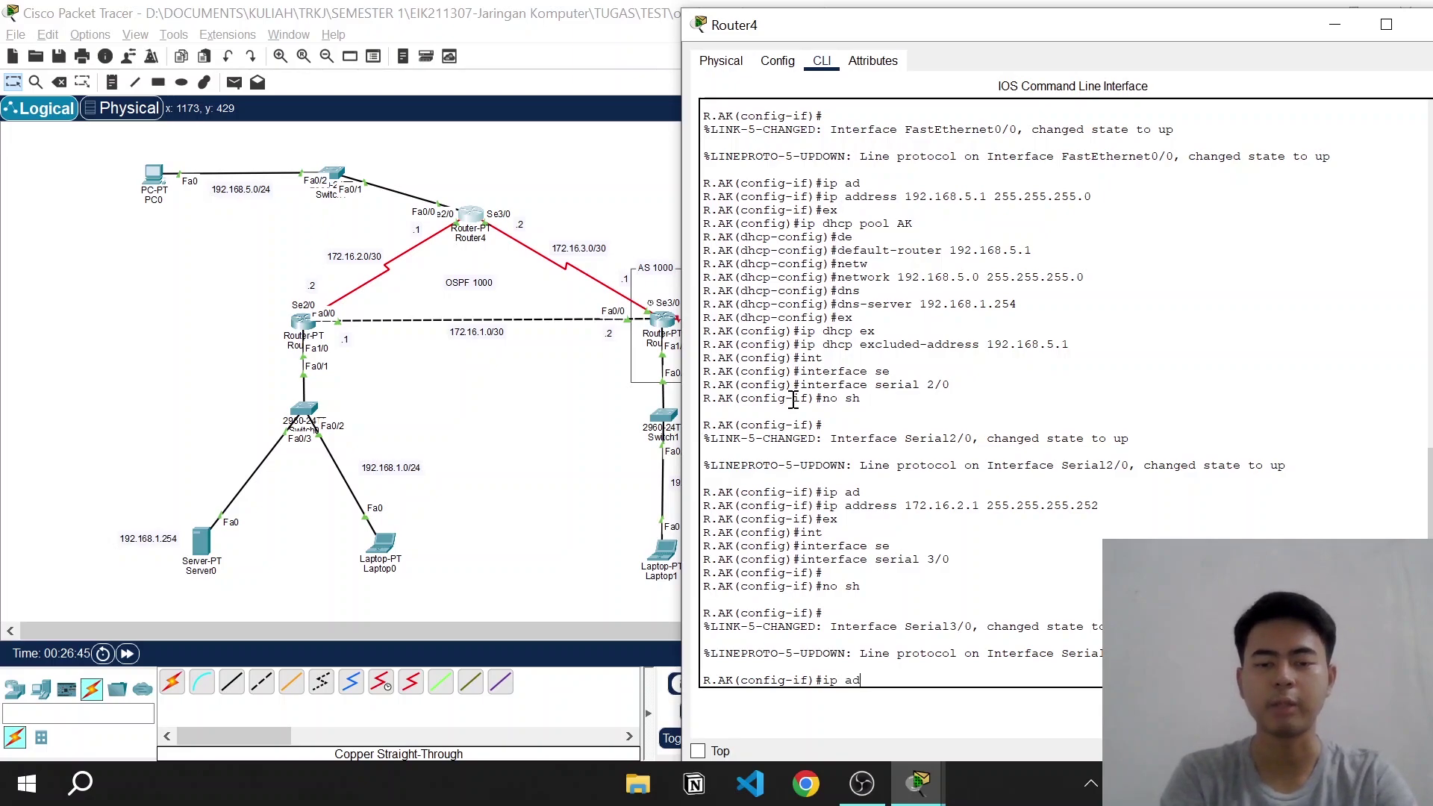
key("Tab")
type("71")
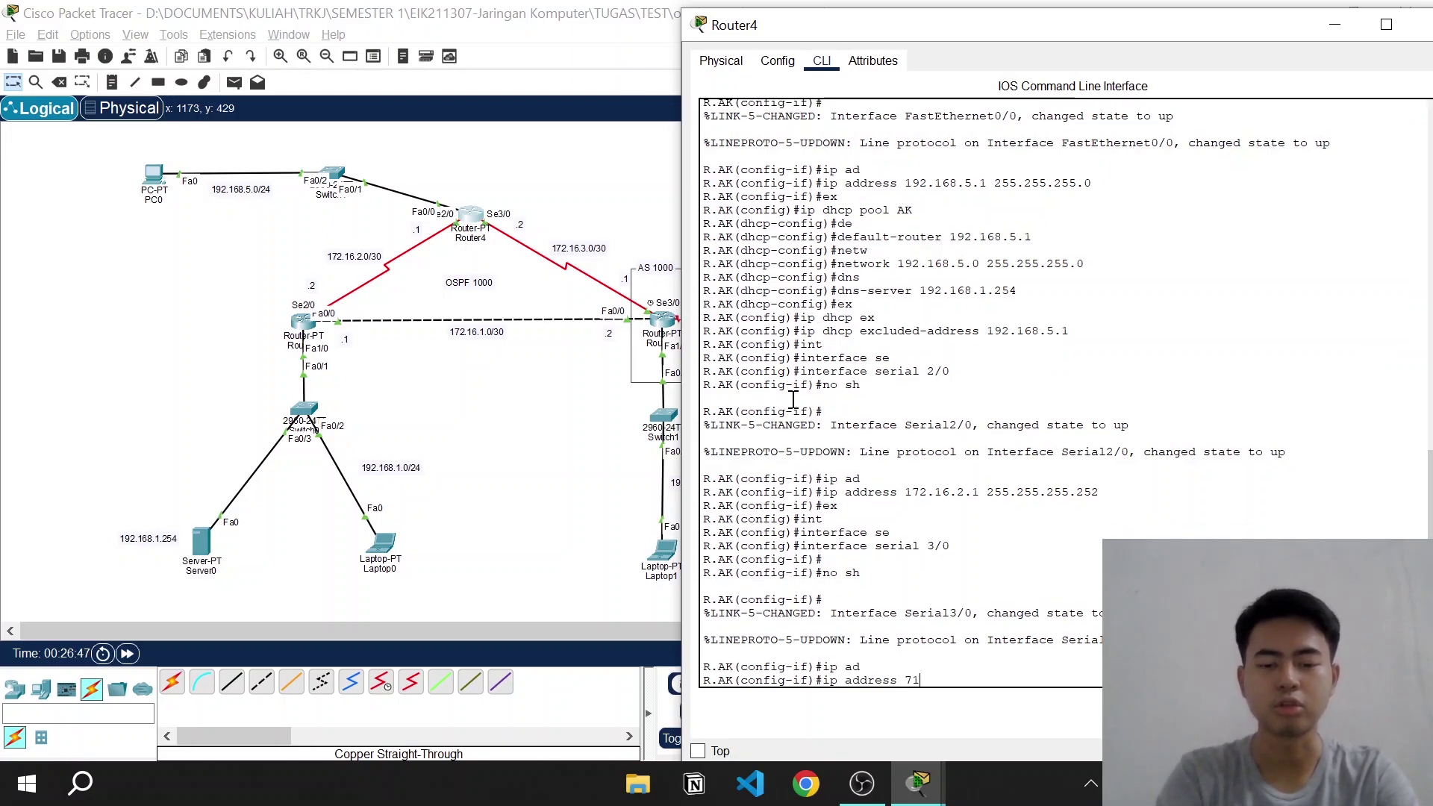
type("2.")
key("BackSpace")
key("BackSpace")
key("BackSpace")
key("BackSpace")
type("17")
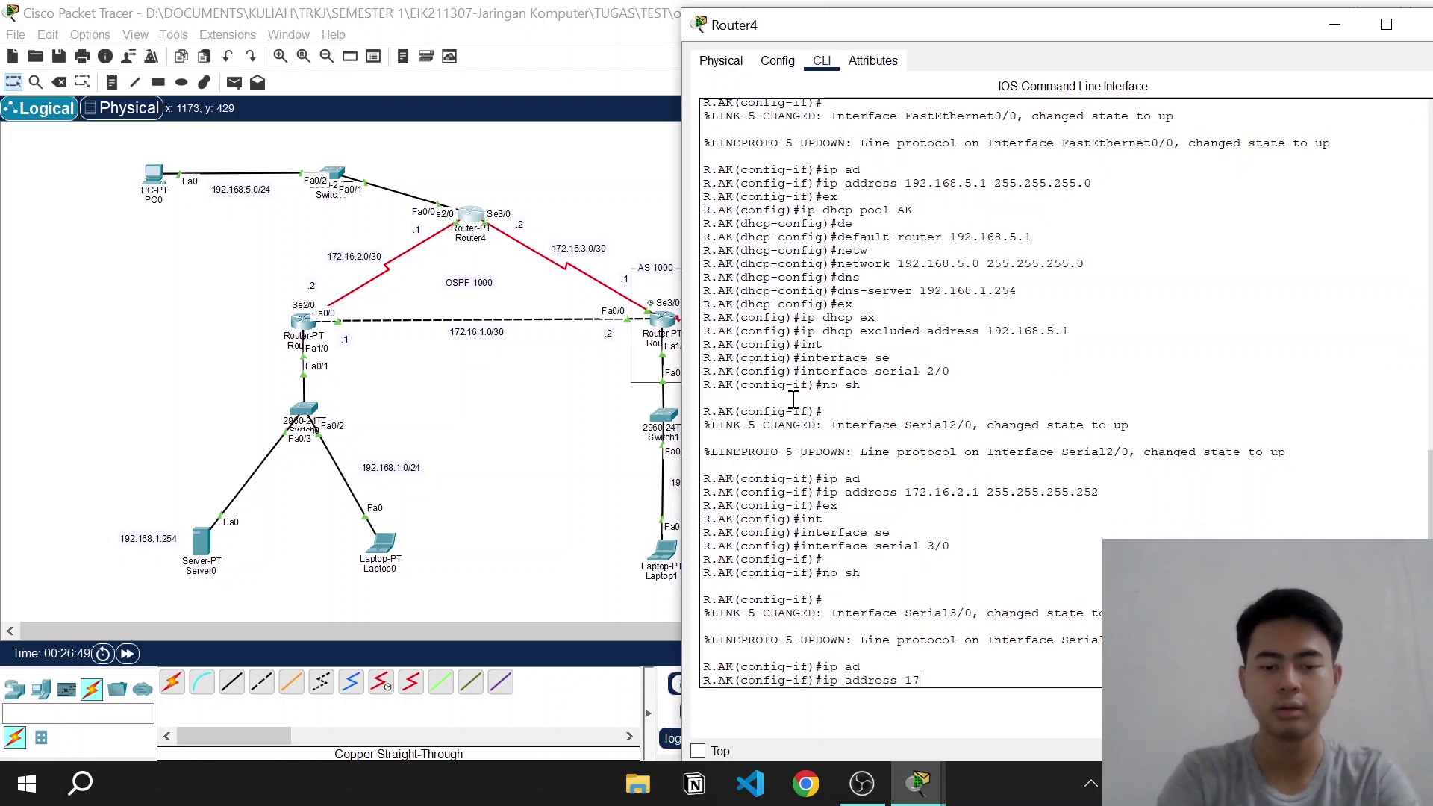
type("2.16.3")
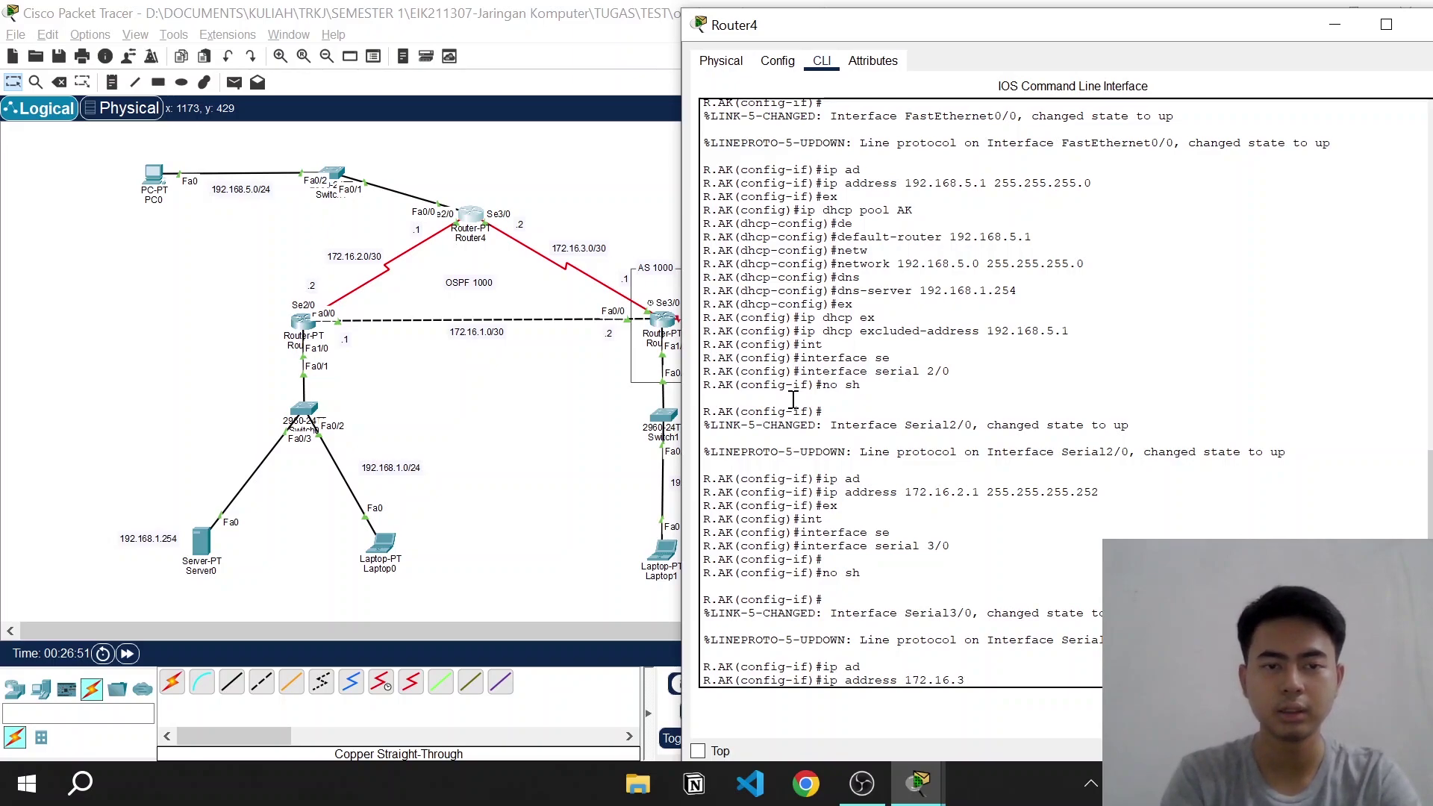
type(".2 255")
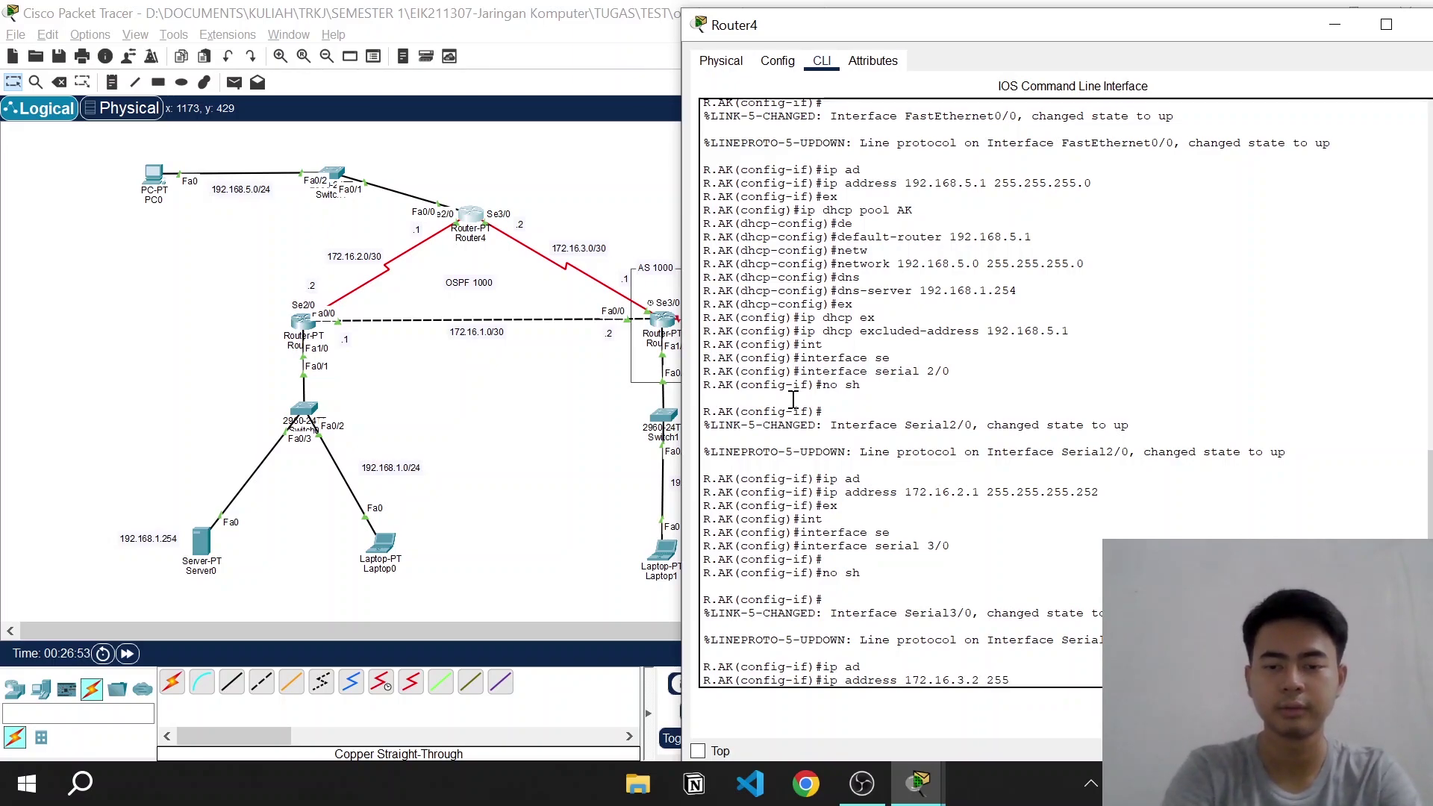
type(".255.255")
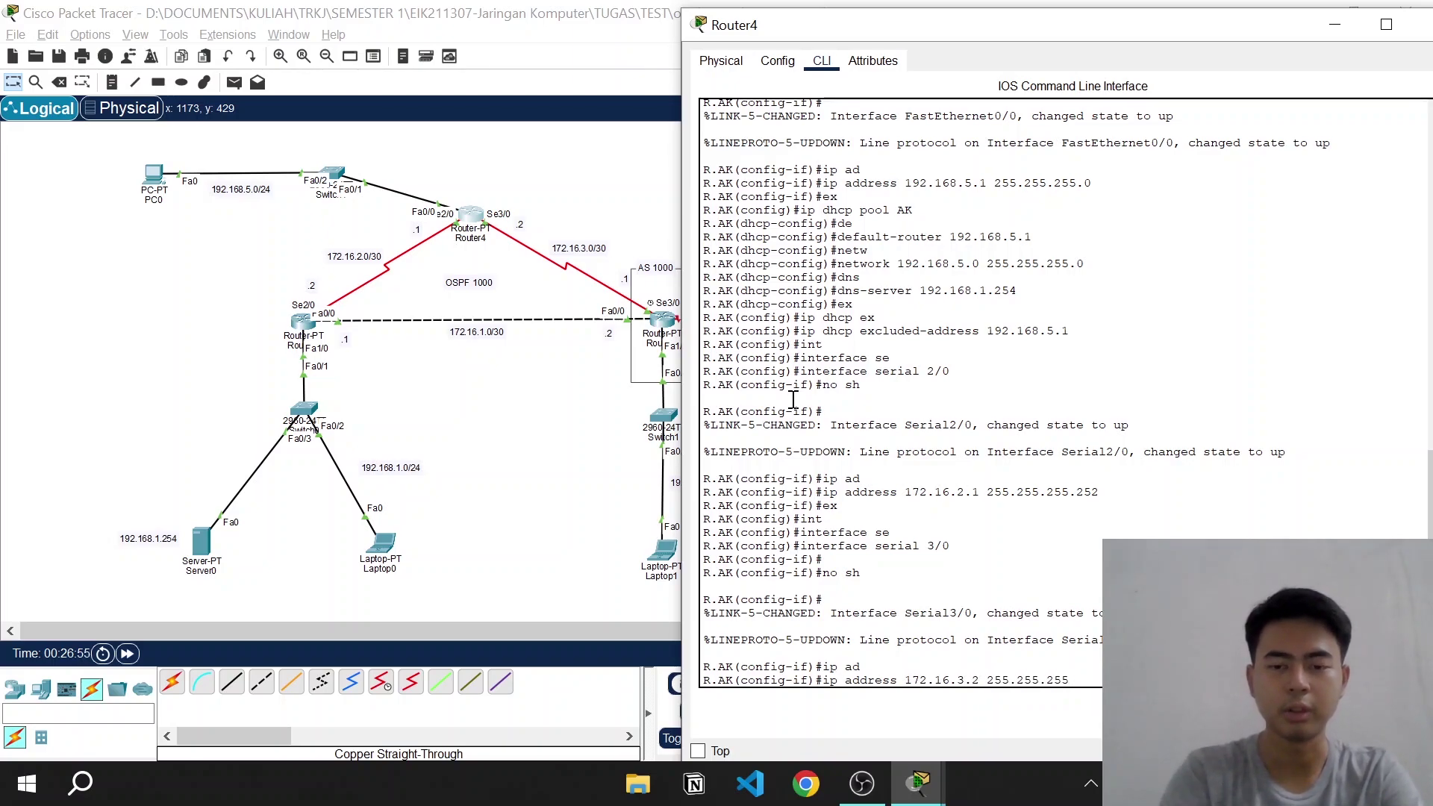
type(".252")
key("Return")
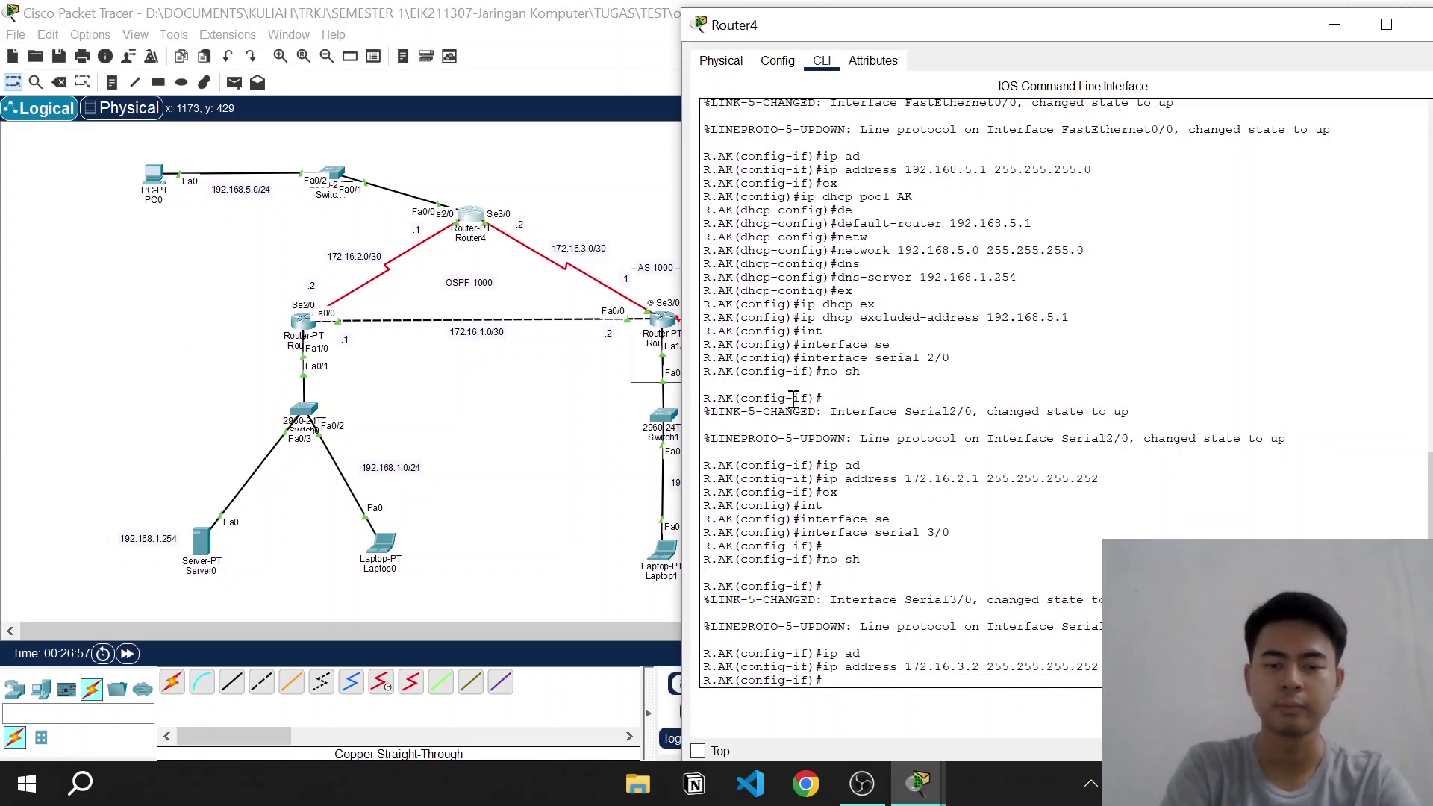
Return to global configuration mode on Router4 and close its window
type("ex")
key("Return")
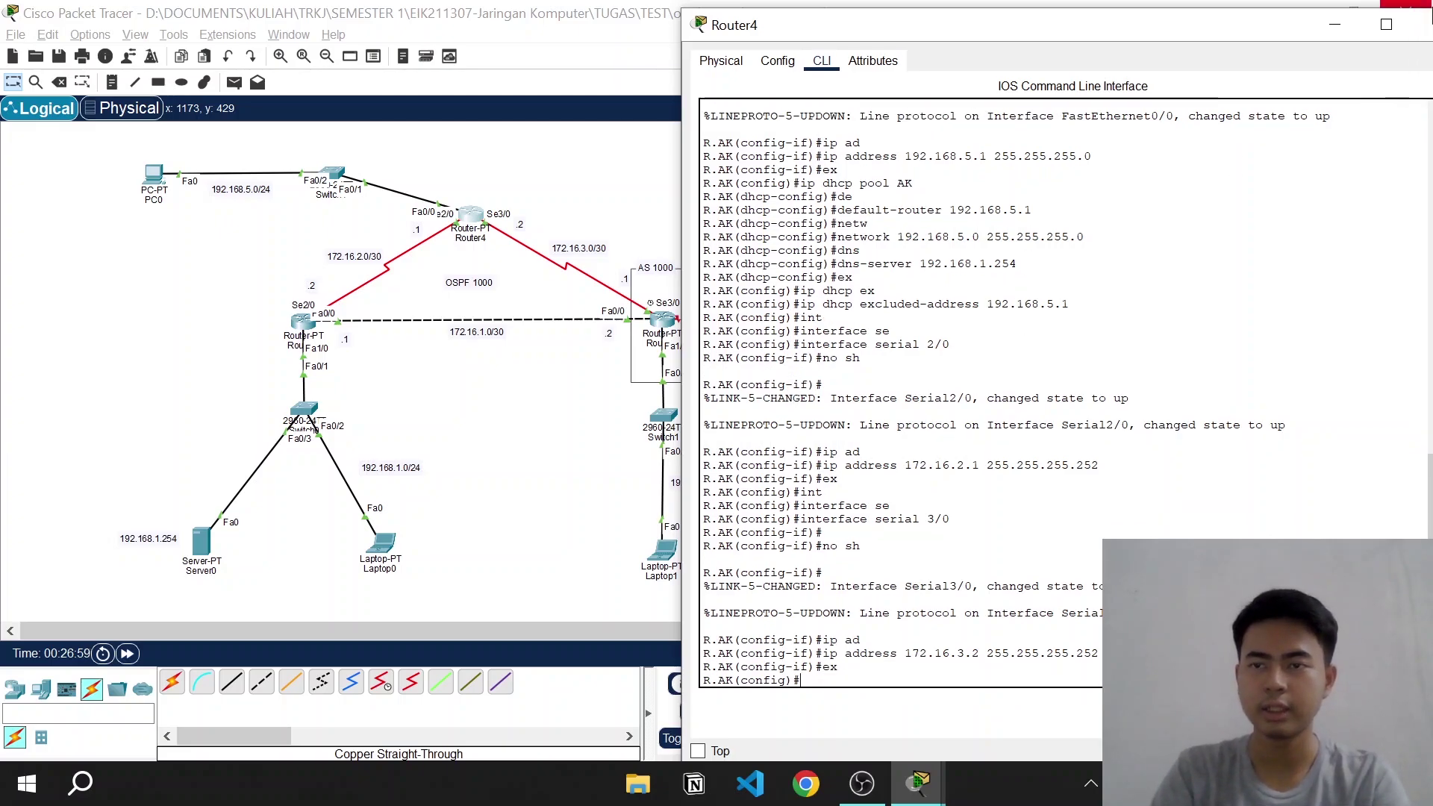
left_click_drag(1271, 33, 1163, 49)
left_click(1305, 33)
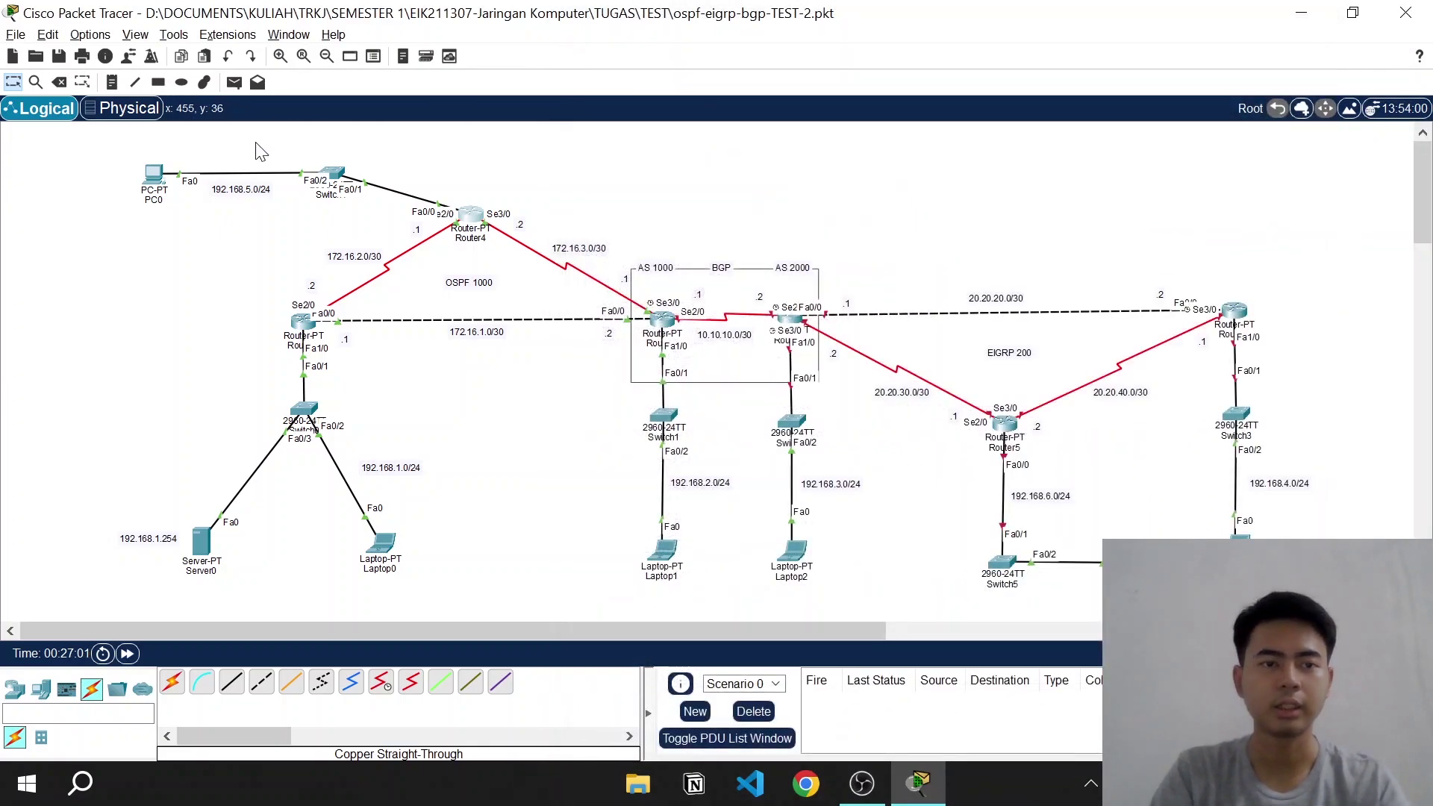
Set PC0's IPv4 configuration to DHCP and close its window
left_click(153, 179)
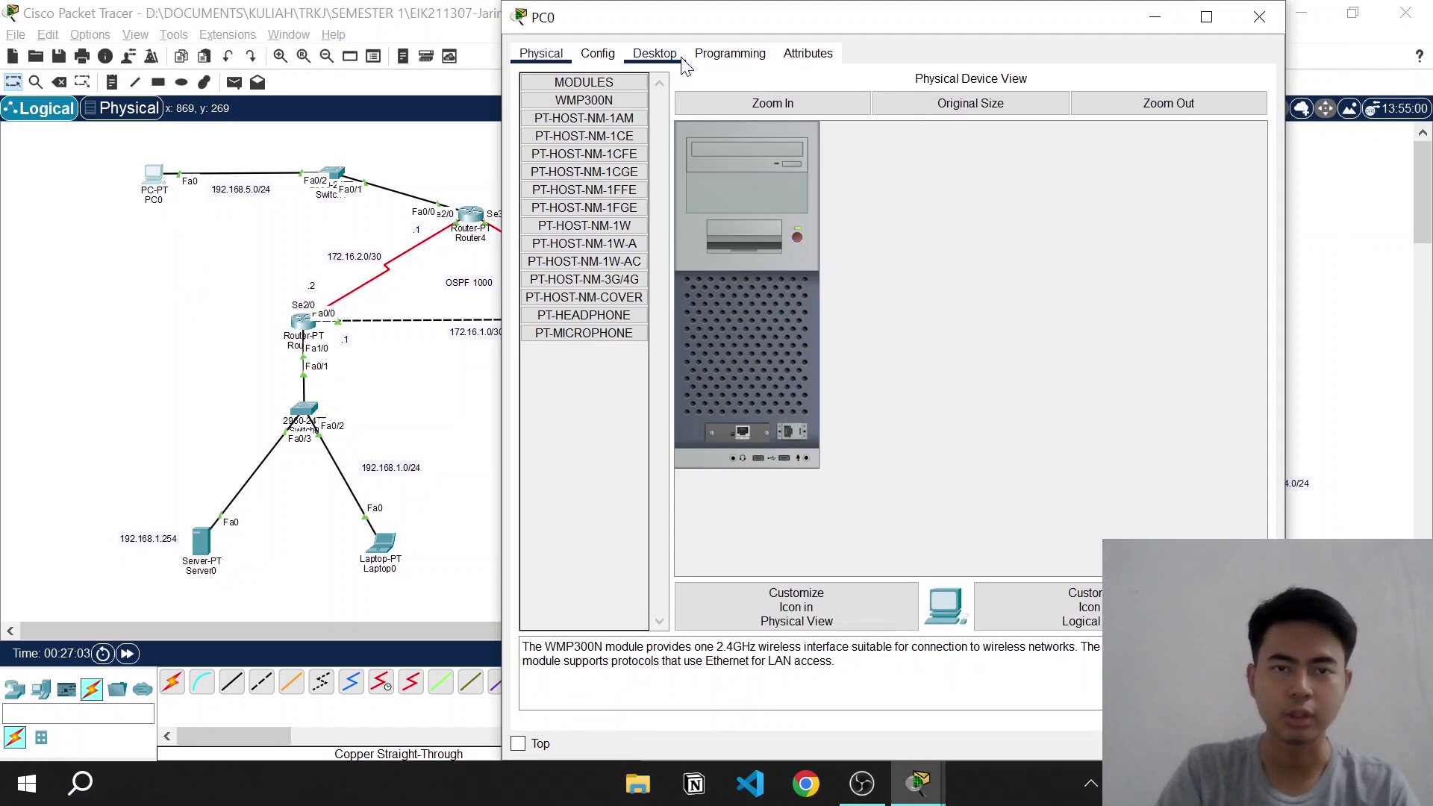
left_click(655, 53)
left_click(639, 113)
left_click(536, 147)
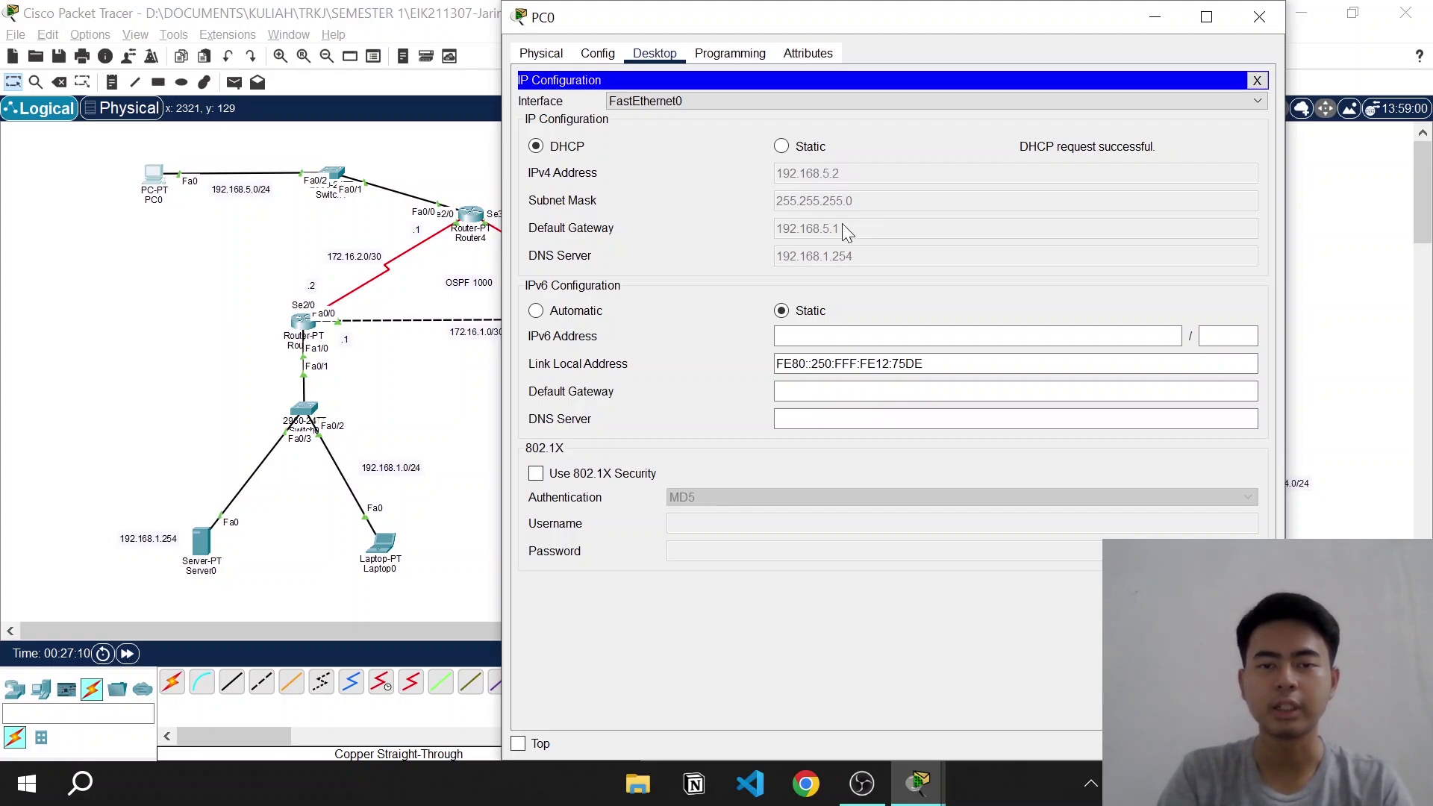
left_click(1260, 16)
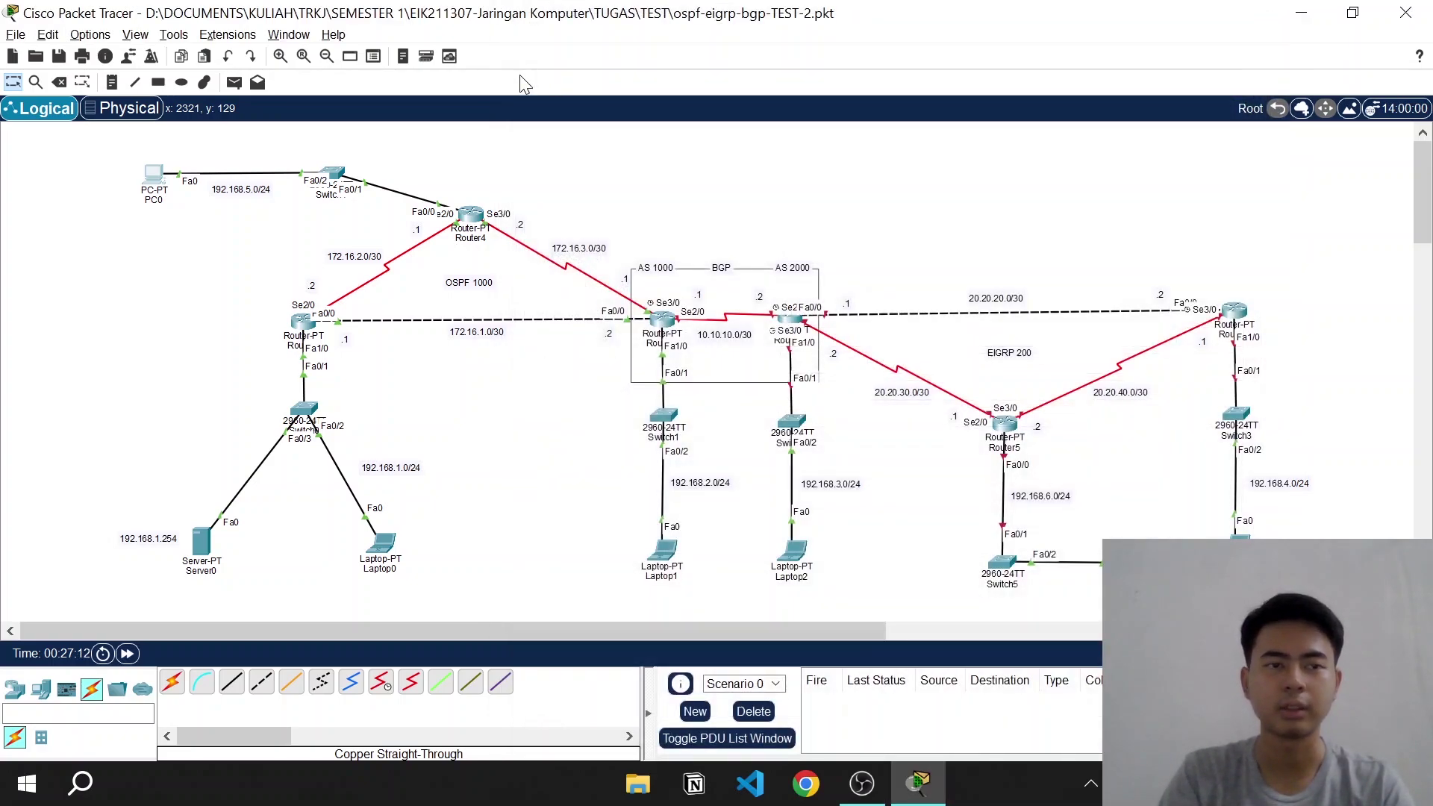
Test connectivity with a simple PDU from PC0 to Router4, and delete the test scenario
left_click(234, 82)
left_click(155, 175)
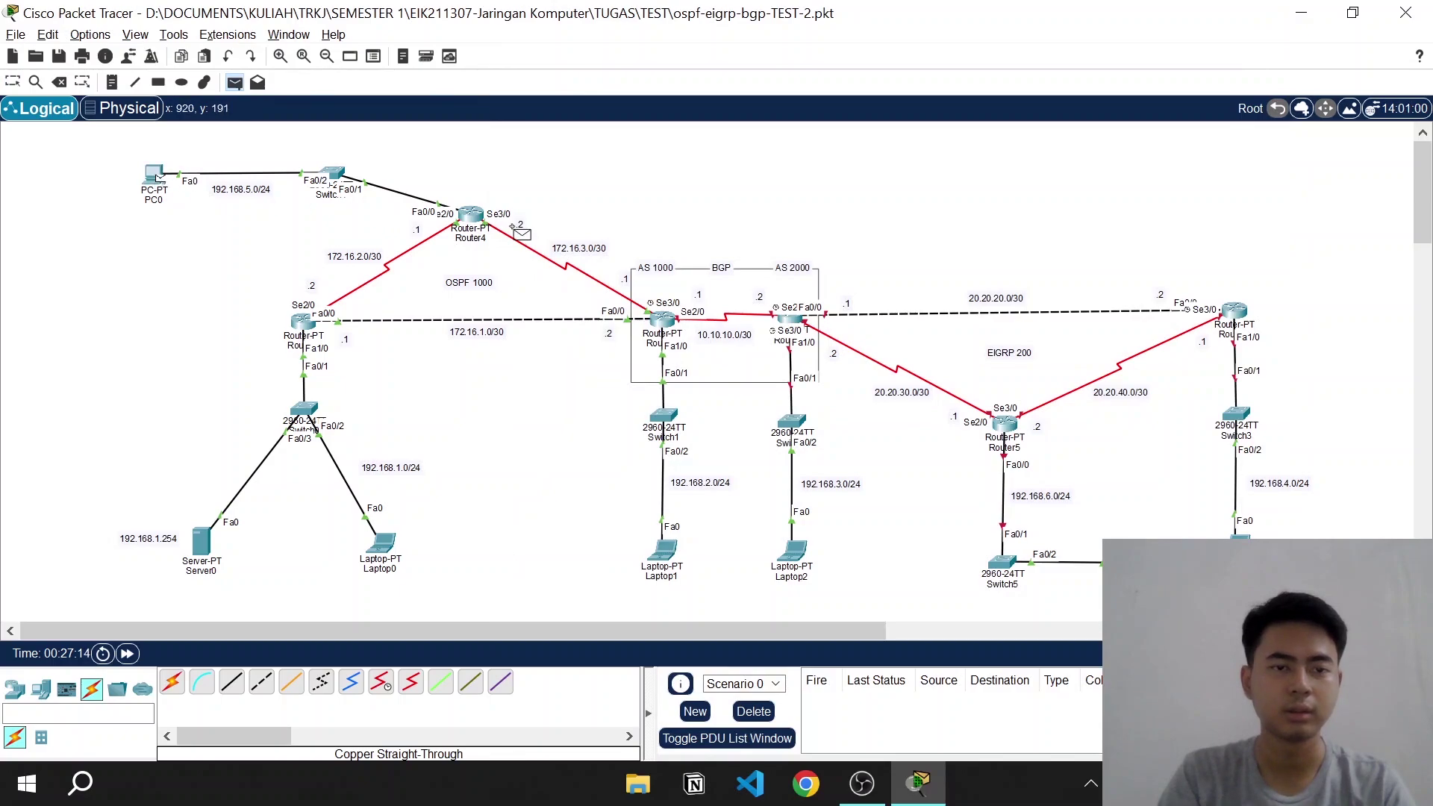
left_click(474, 218)
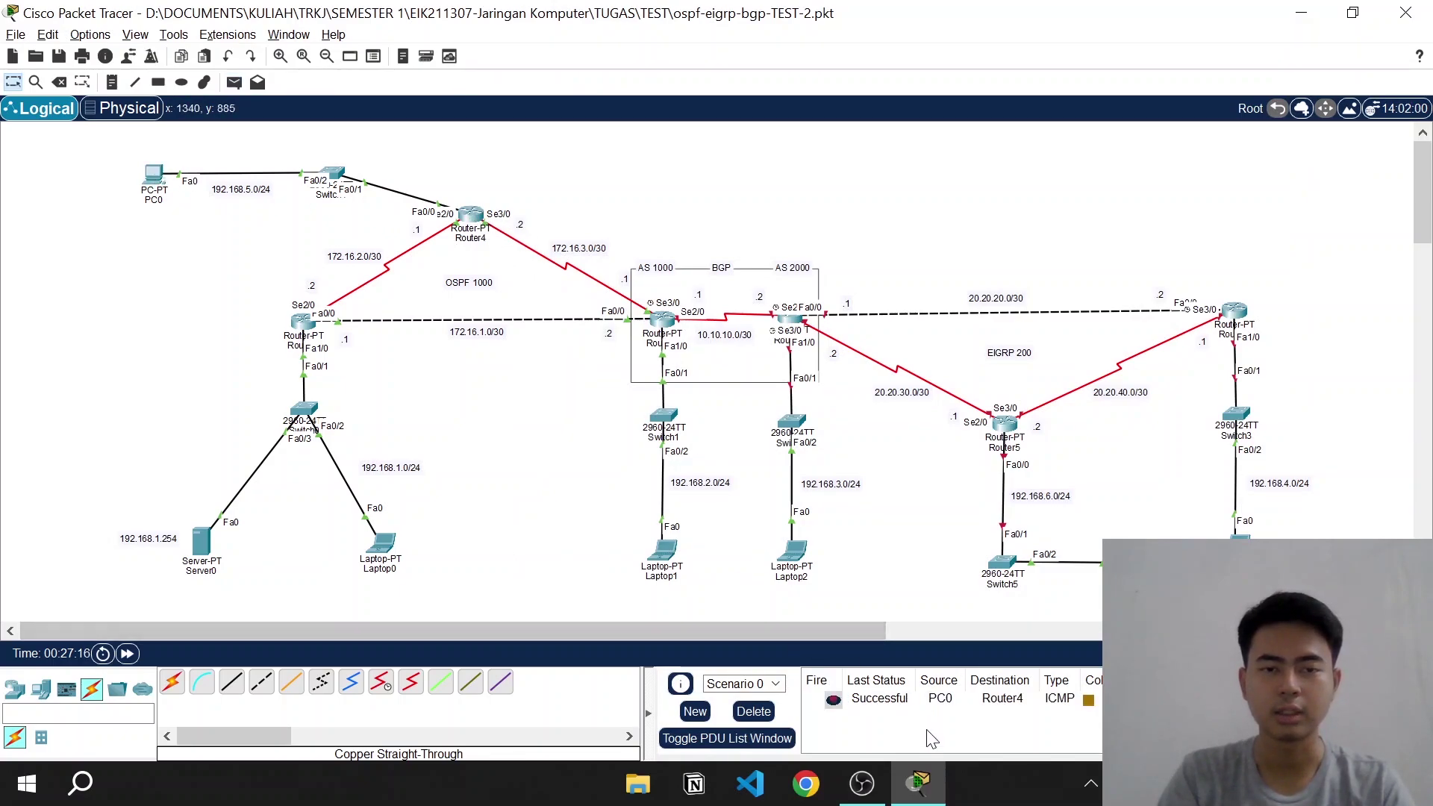
left_click(753, 712)
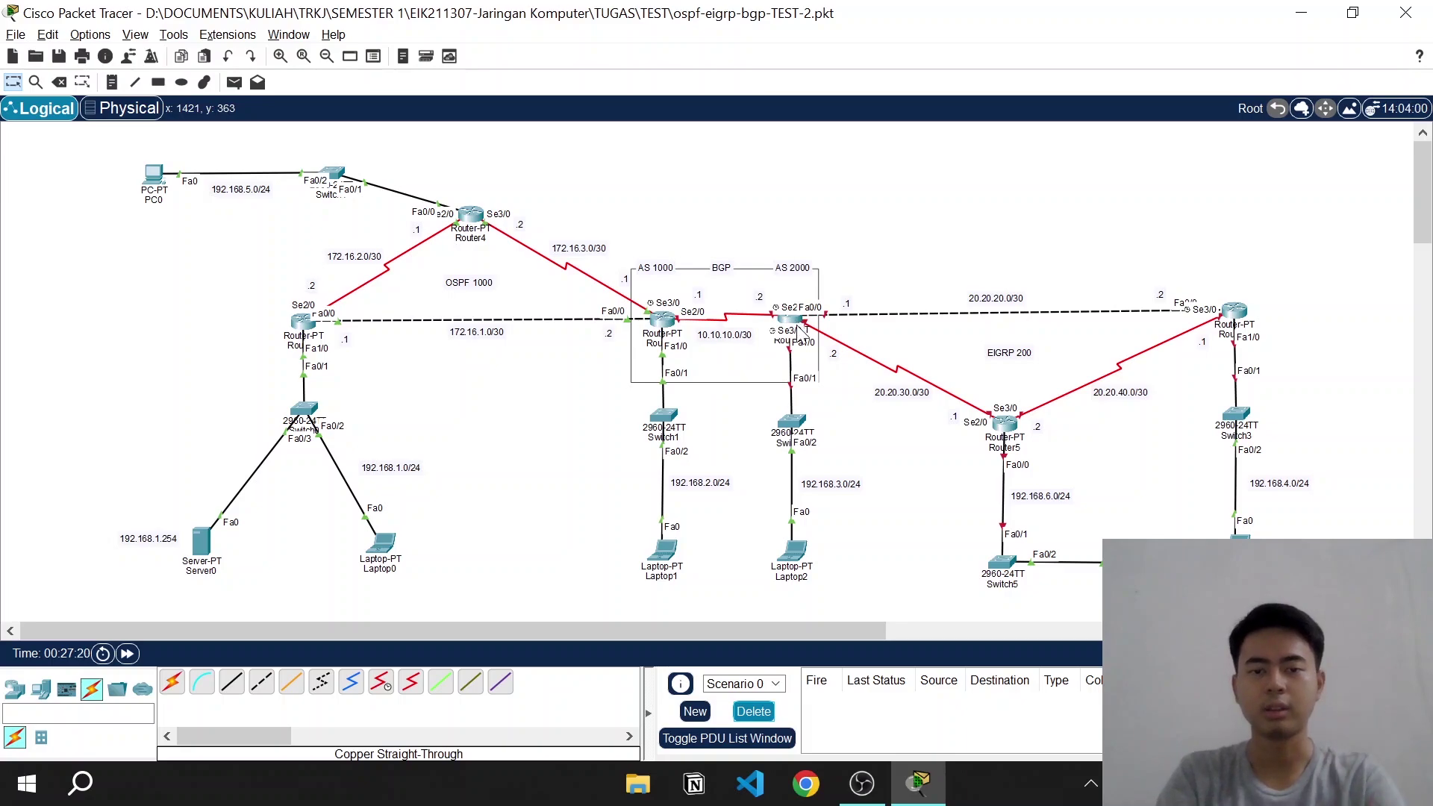
Open Router2's command line and enter global configuration mode
left_click(801, 328)
left_click(642, 53)
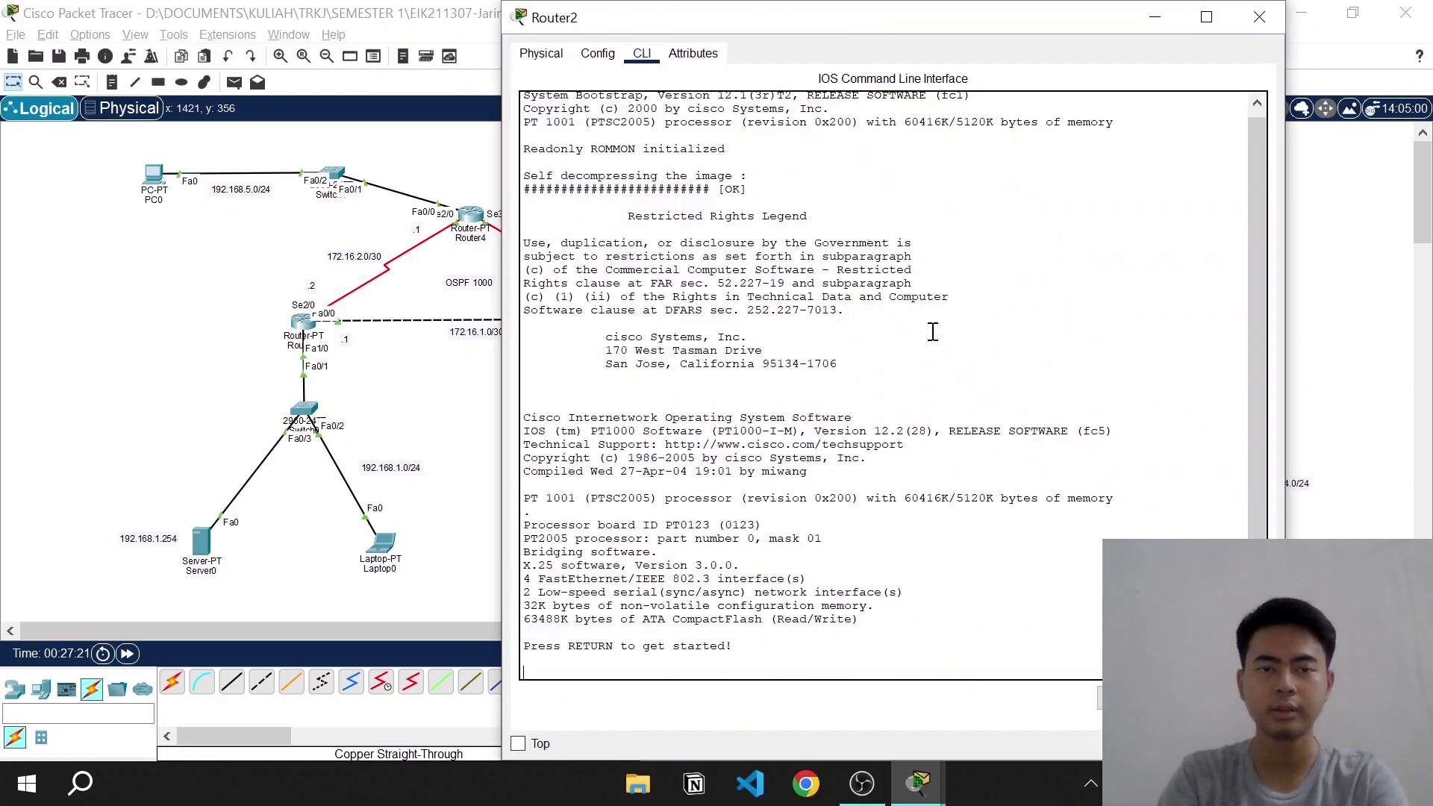
key("Return")
key("Return")
type("en")
key("Return")
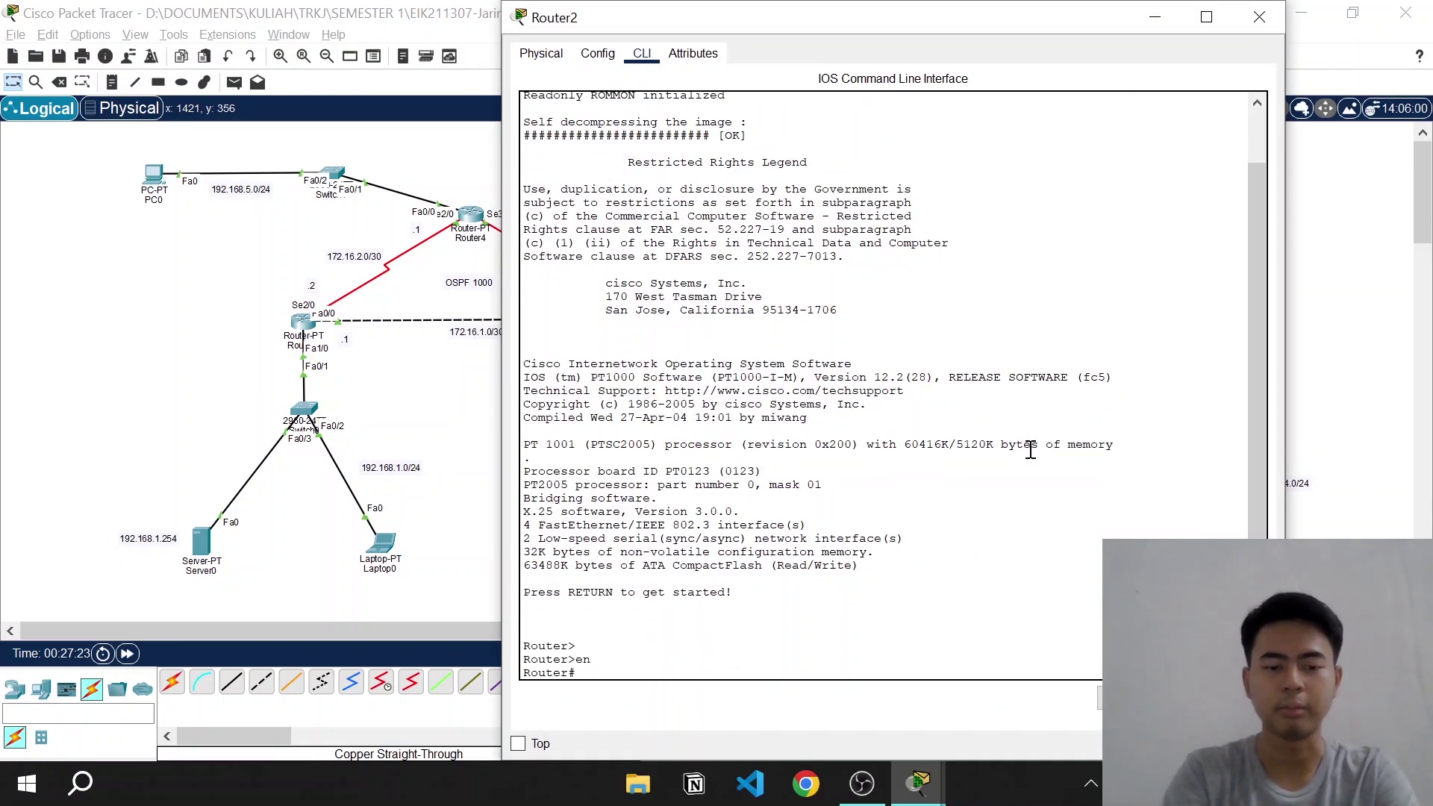
type("conf t")
key("Return")
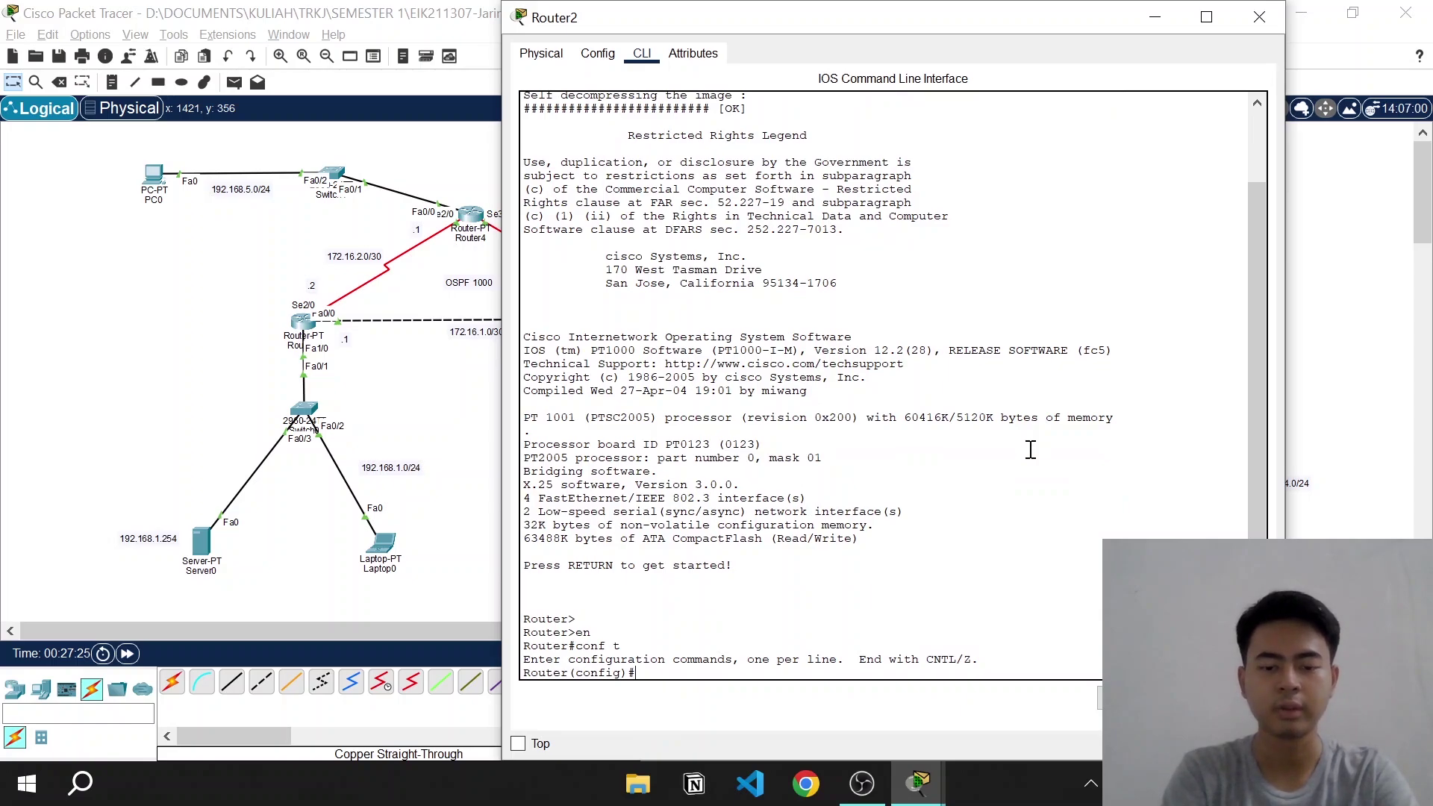
Set Router2's hostname to R.TO and move its window lower on the screen
type("host")
key("Tab")
type("R")
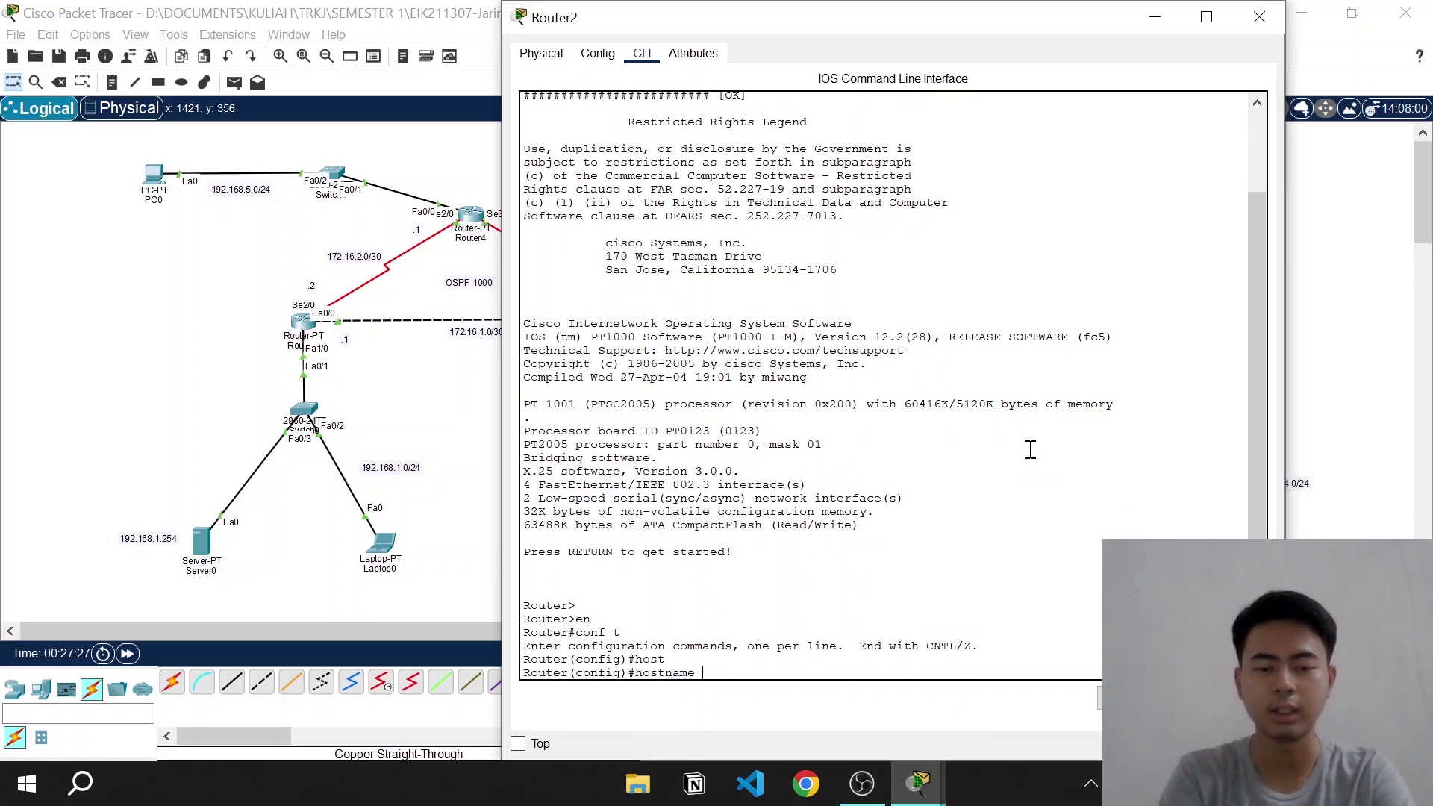
type(".TO")
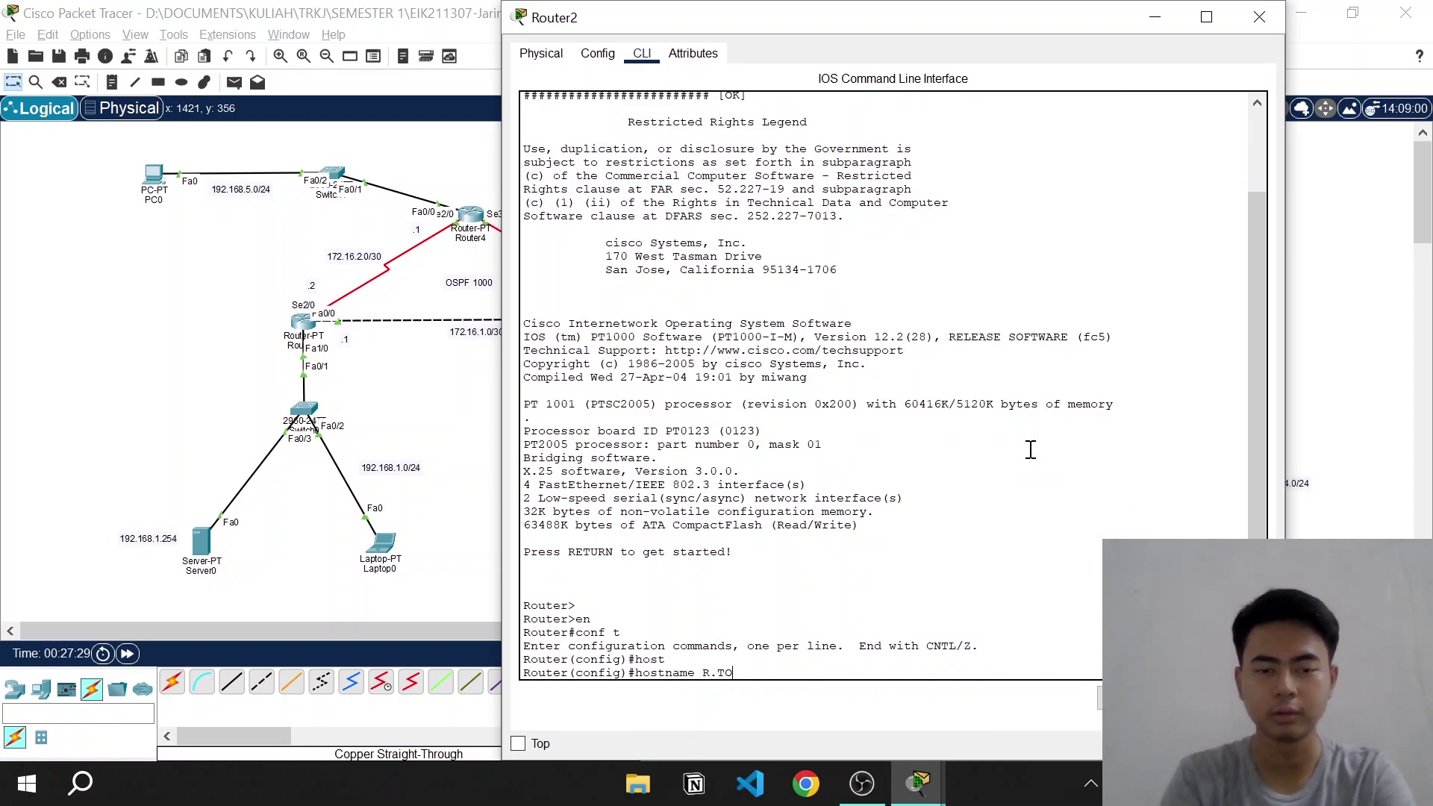
key("Return")
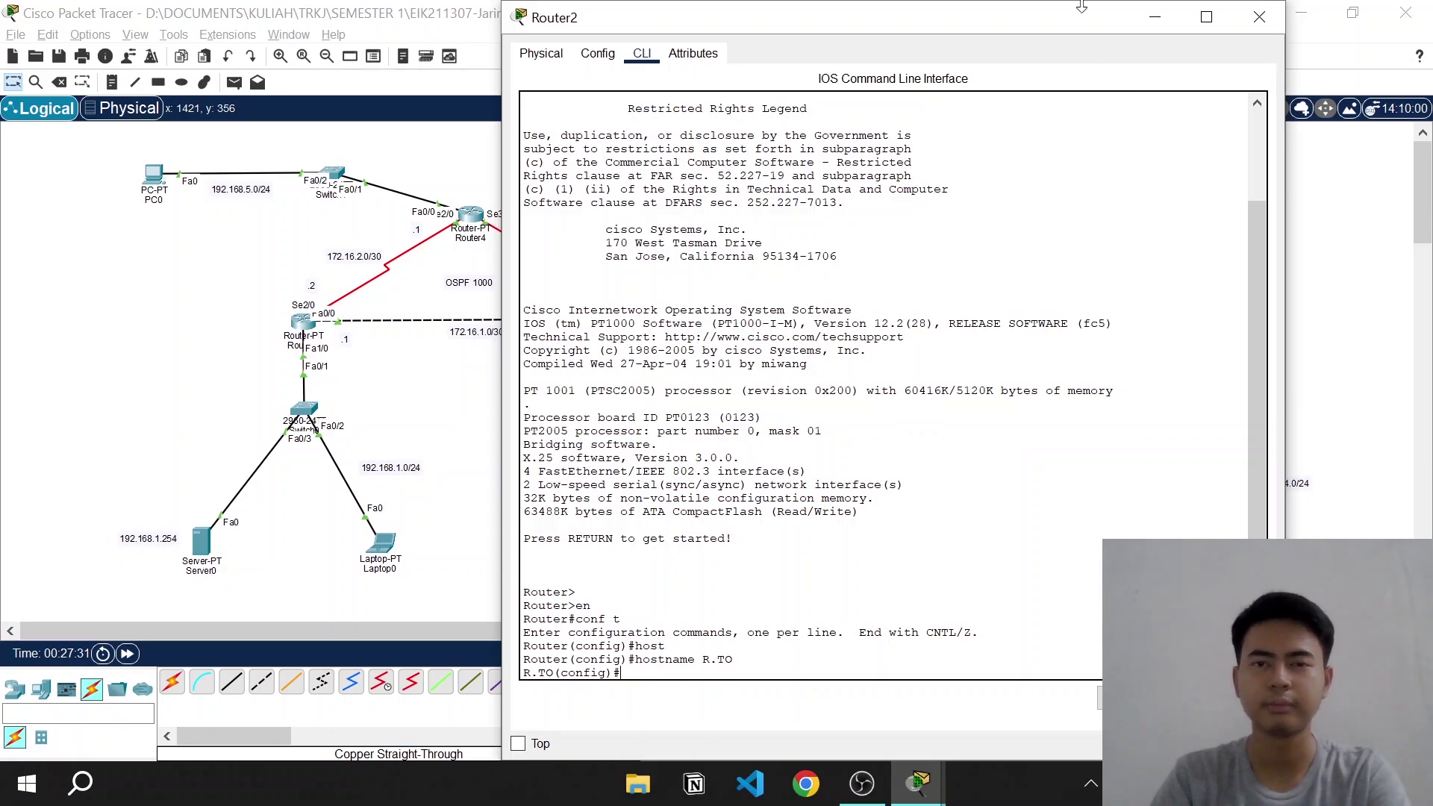
left_click_drag(917, 3, 914, 210)
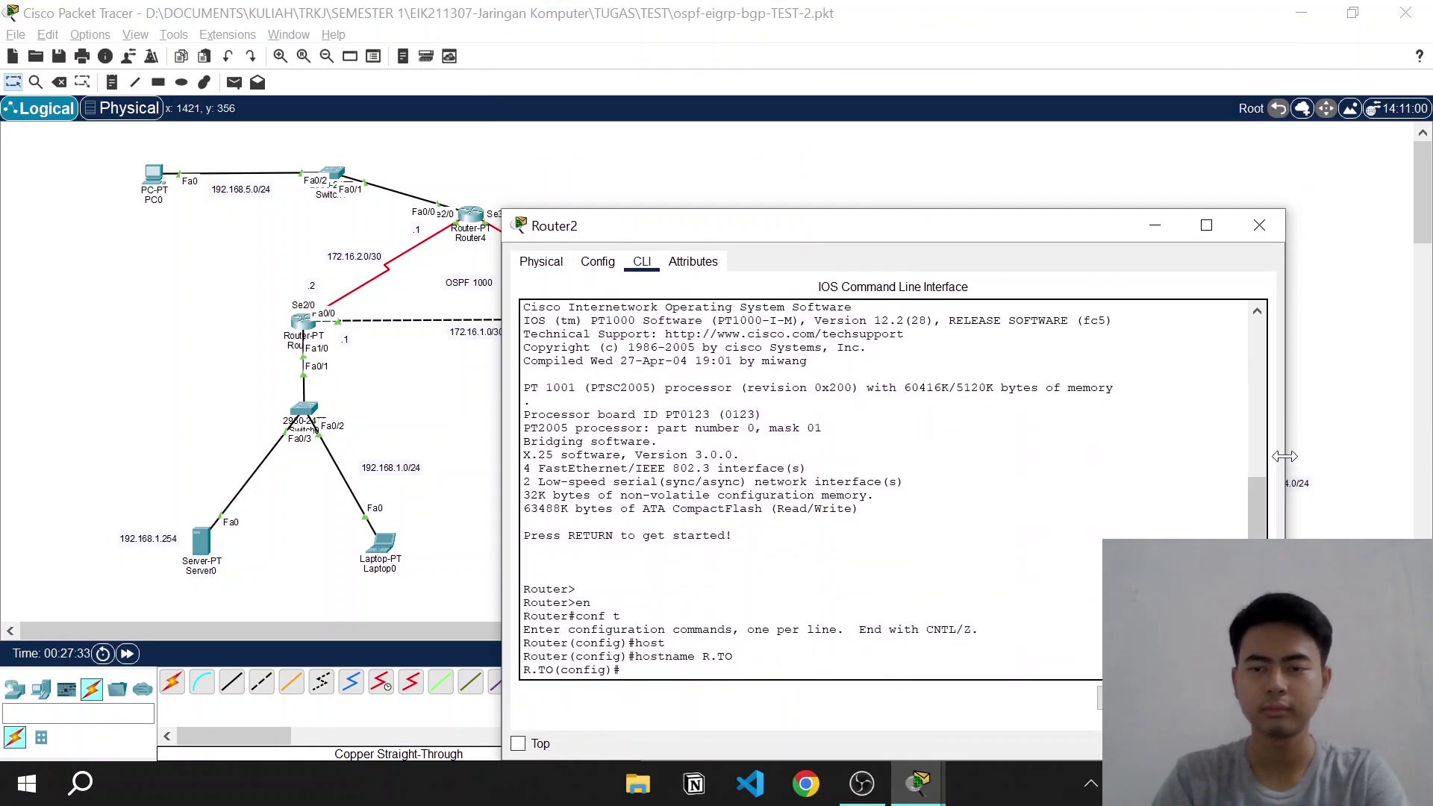
Narrow Router2's window and reposition it so the OSPF and BGP routers in the topology stay uncovered
left_click_drag(1285, 455, 1045, 457)
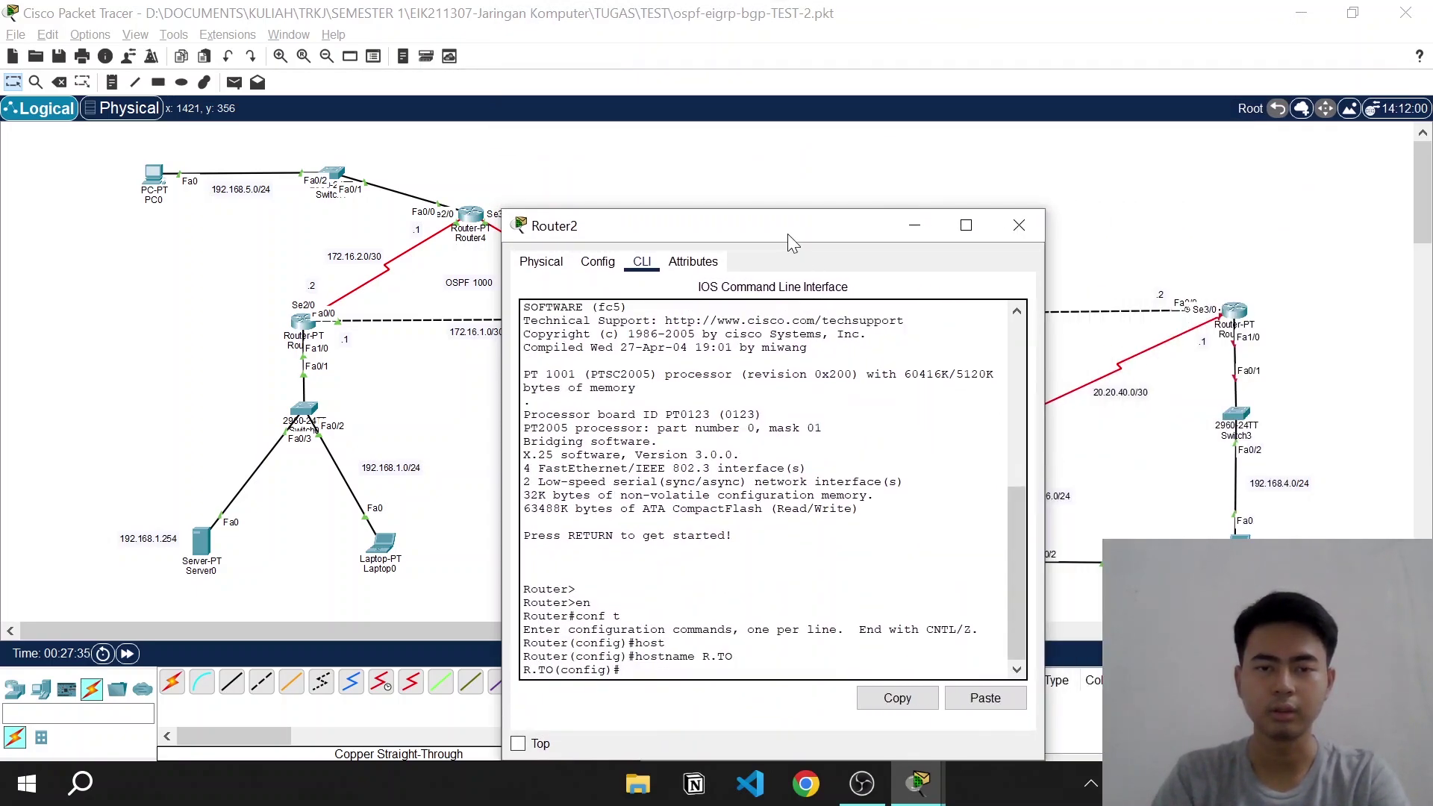
left_click_drag(787, 231, 1255, 384)
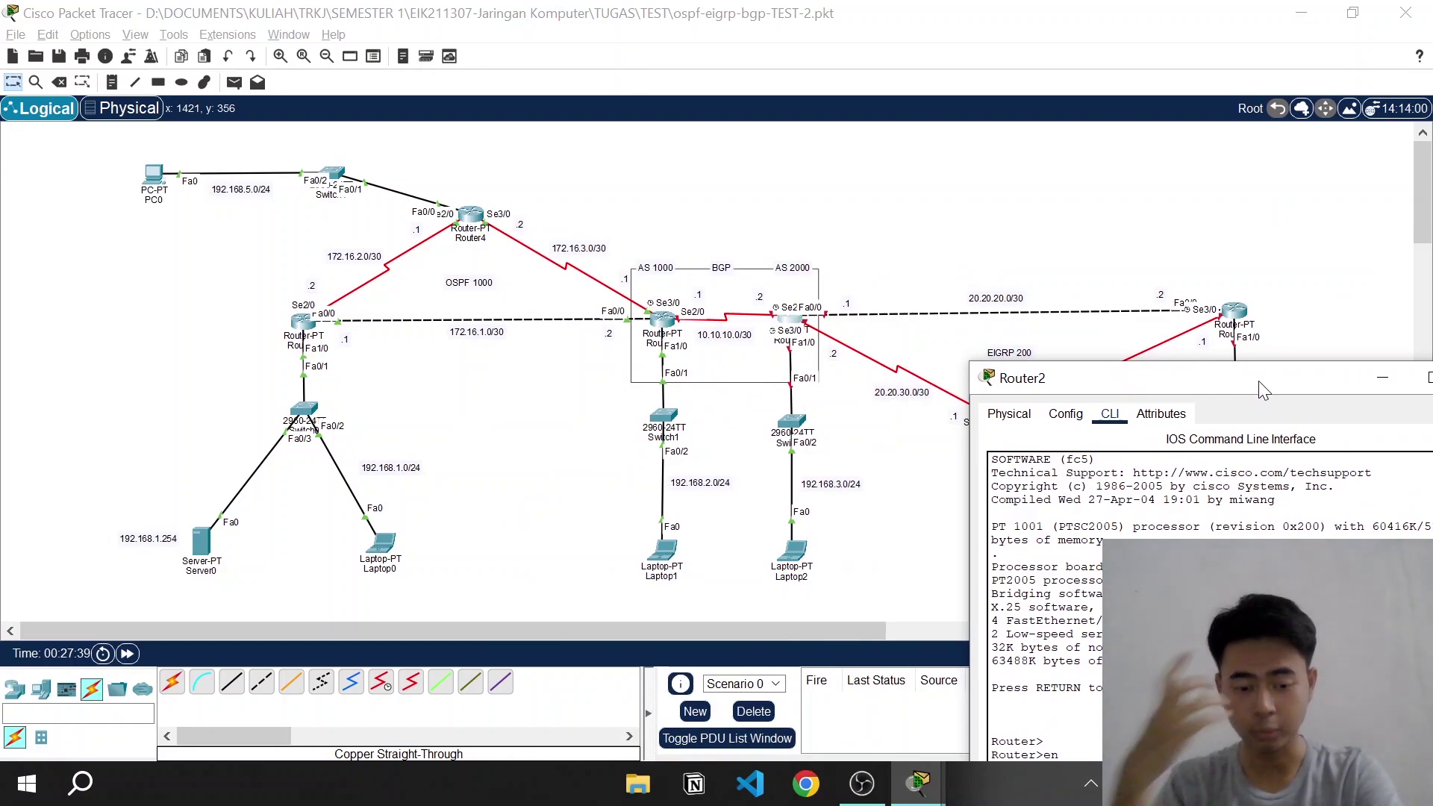
left_click_drag(1241, 383, 1270, 474)
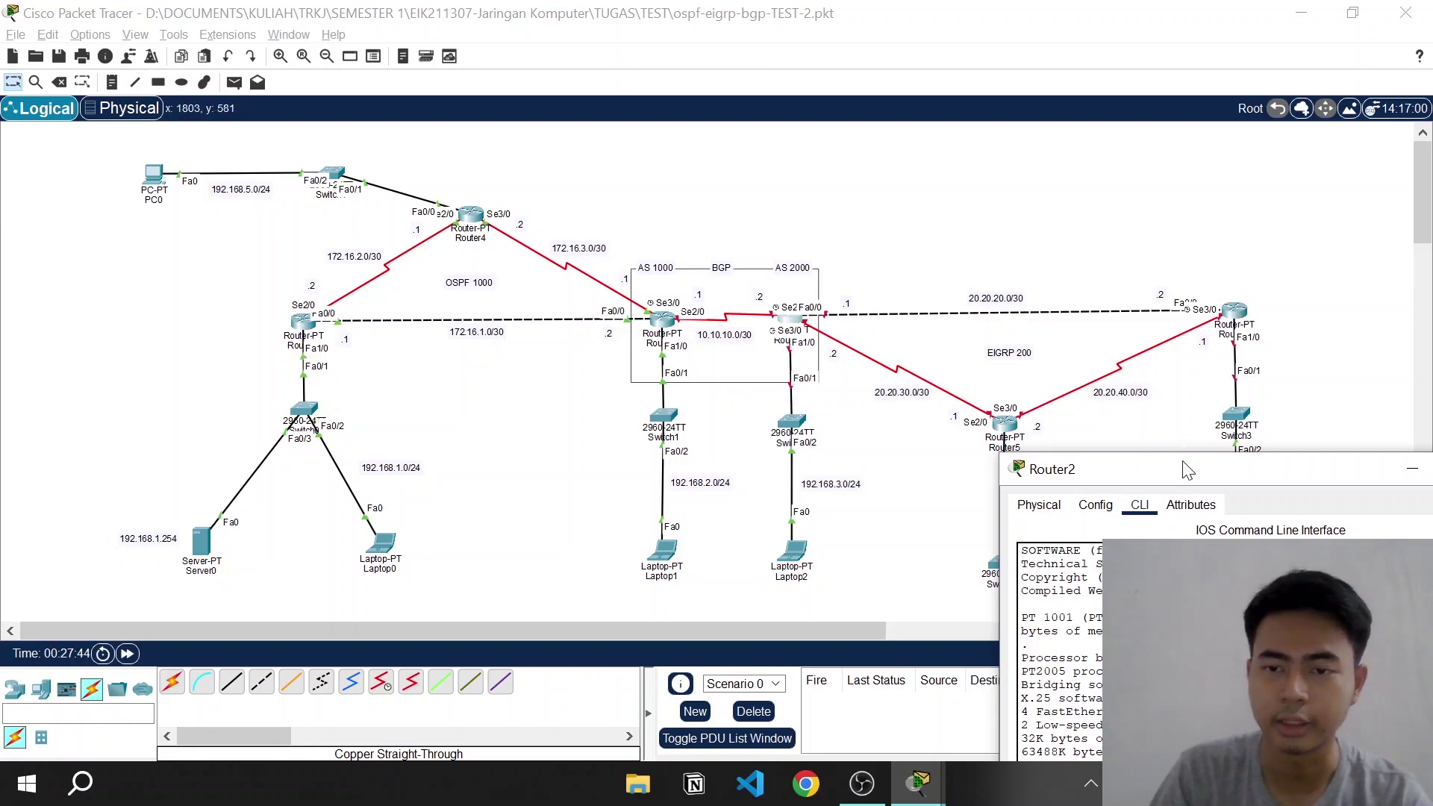
left_click_drag(1183, 477, 1086, 76)
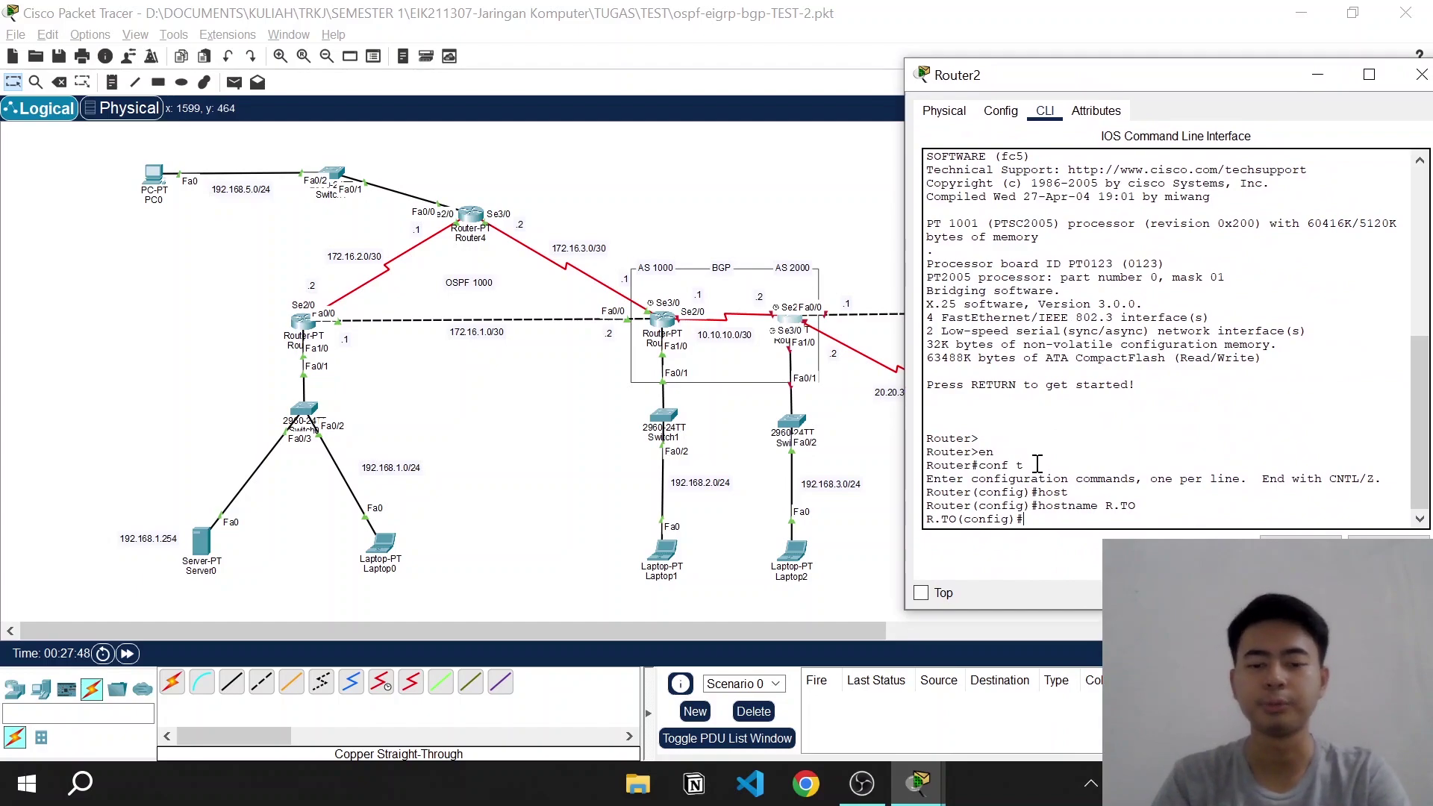
Enter interface configuration for serial 2/0 on Router2 and enable the interface with no shutdown
type("inte")
key("Tab")
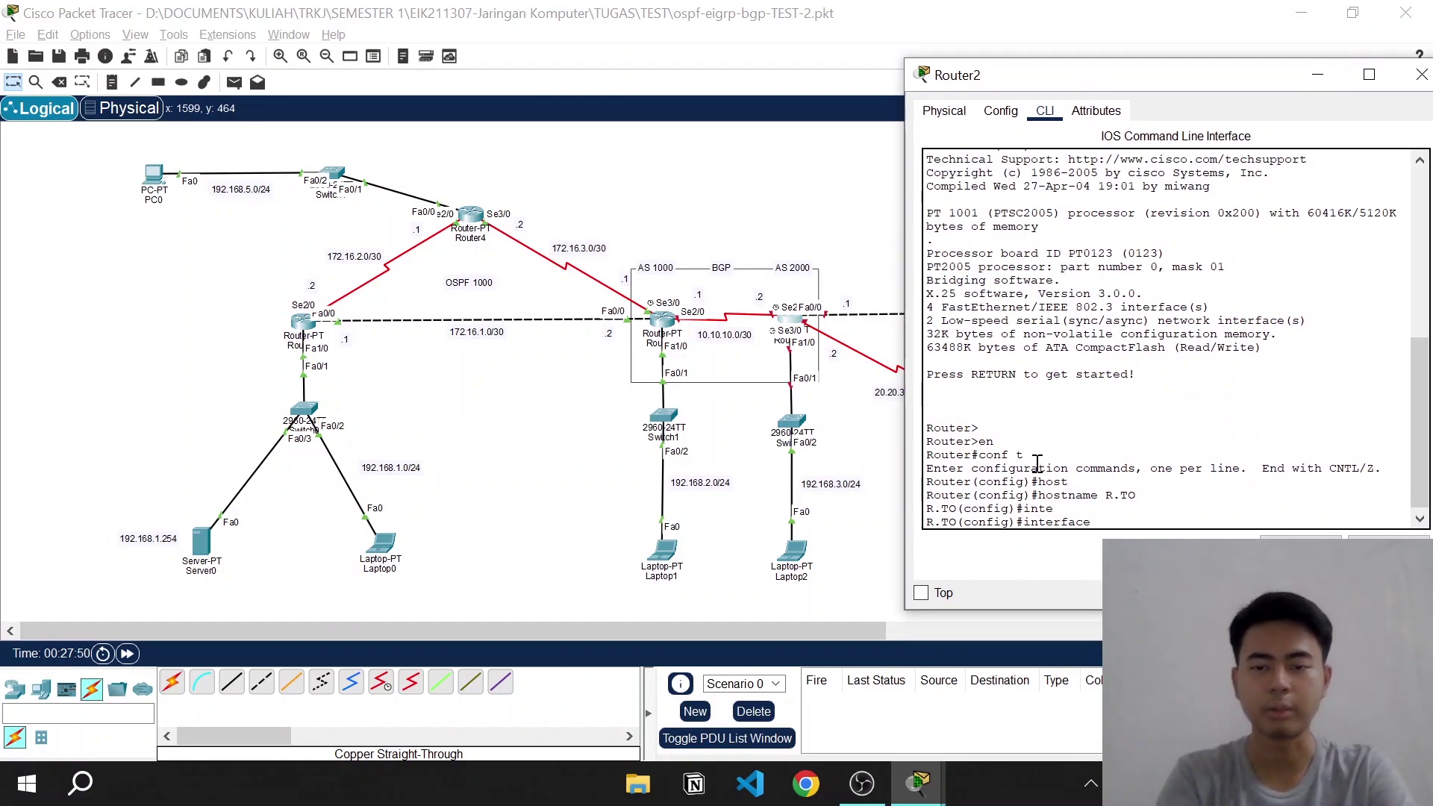
type("s")
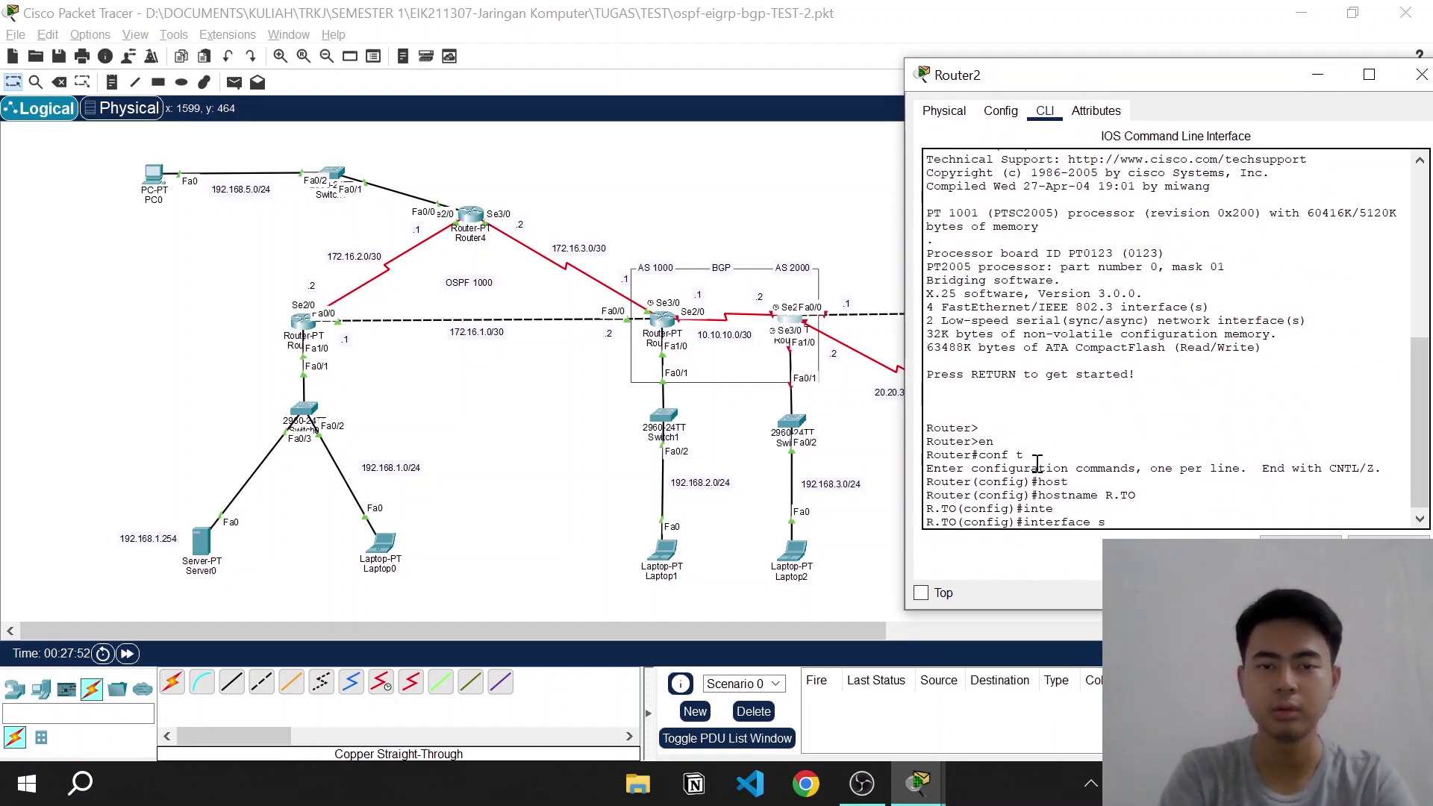
type("e")
key("Tab")
type("2")
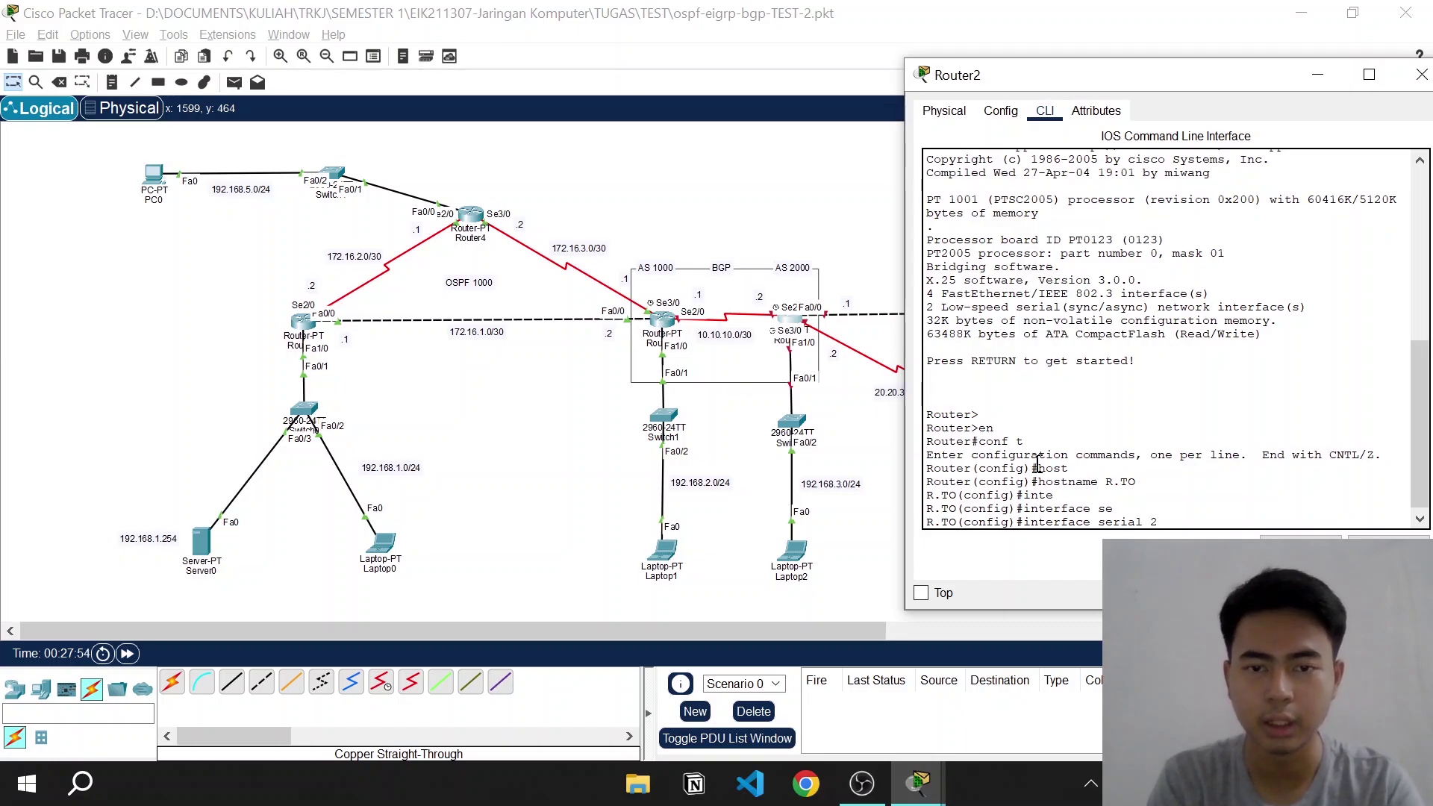
type("/0")
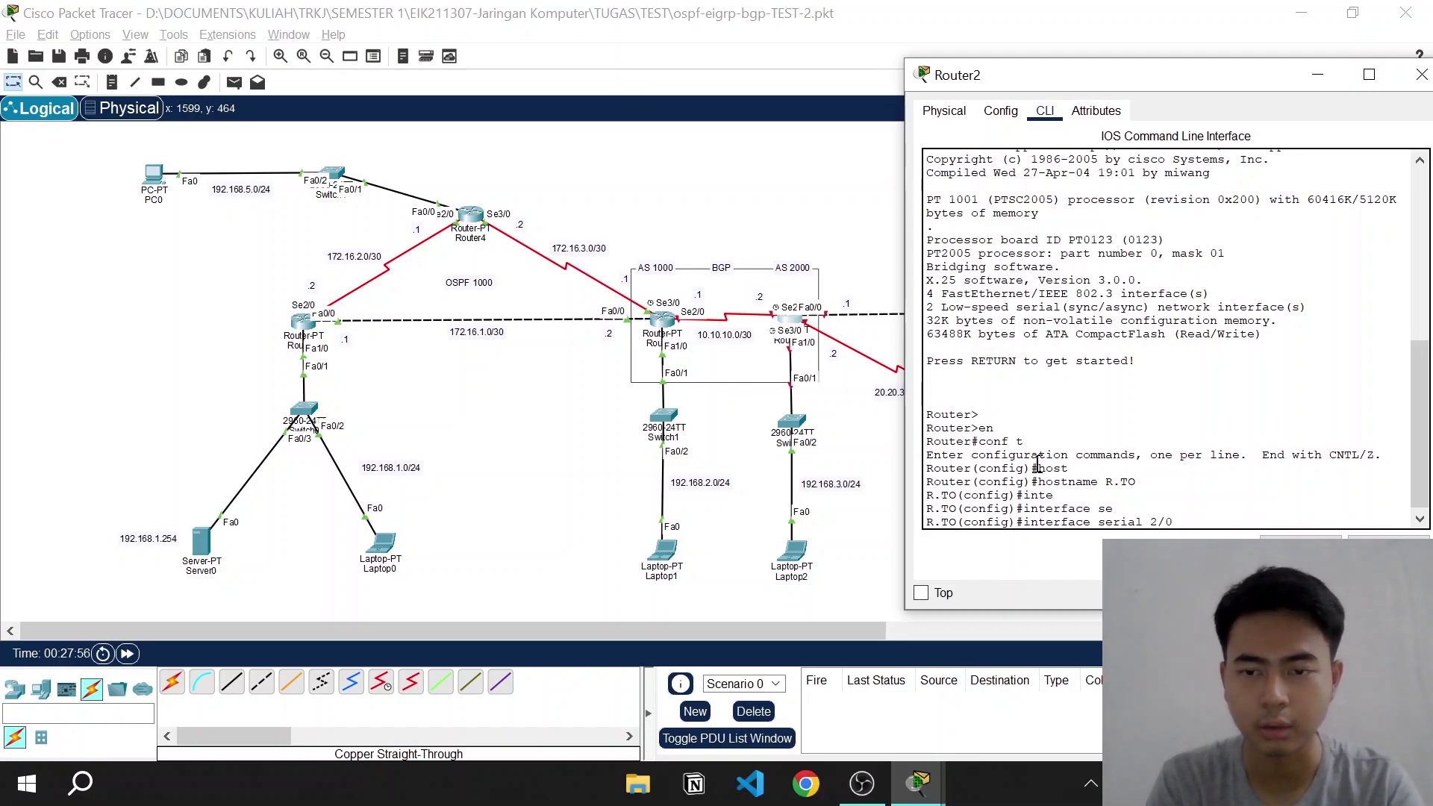
key("Return")
type("no sh")
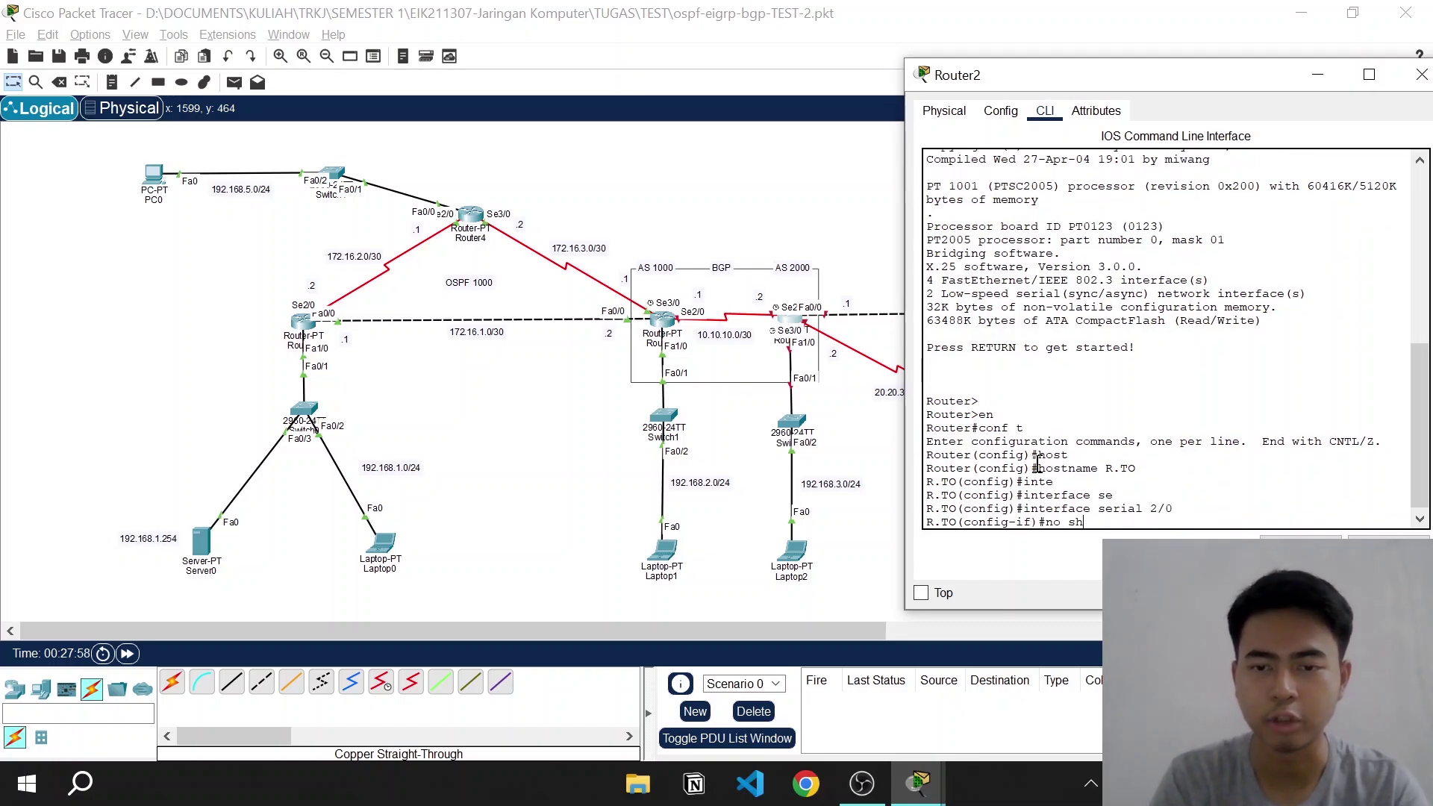
key("Return")
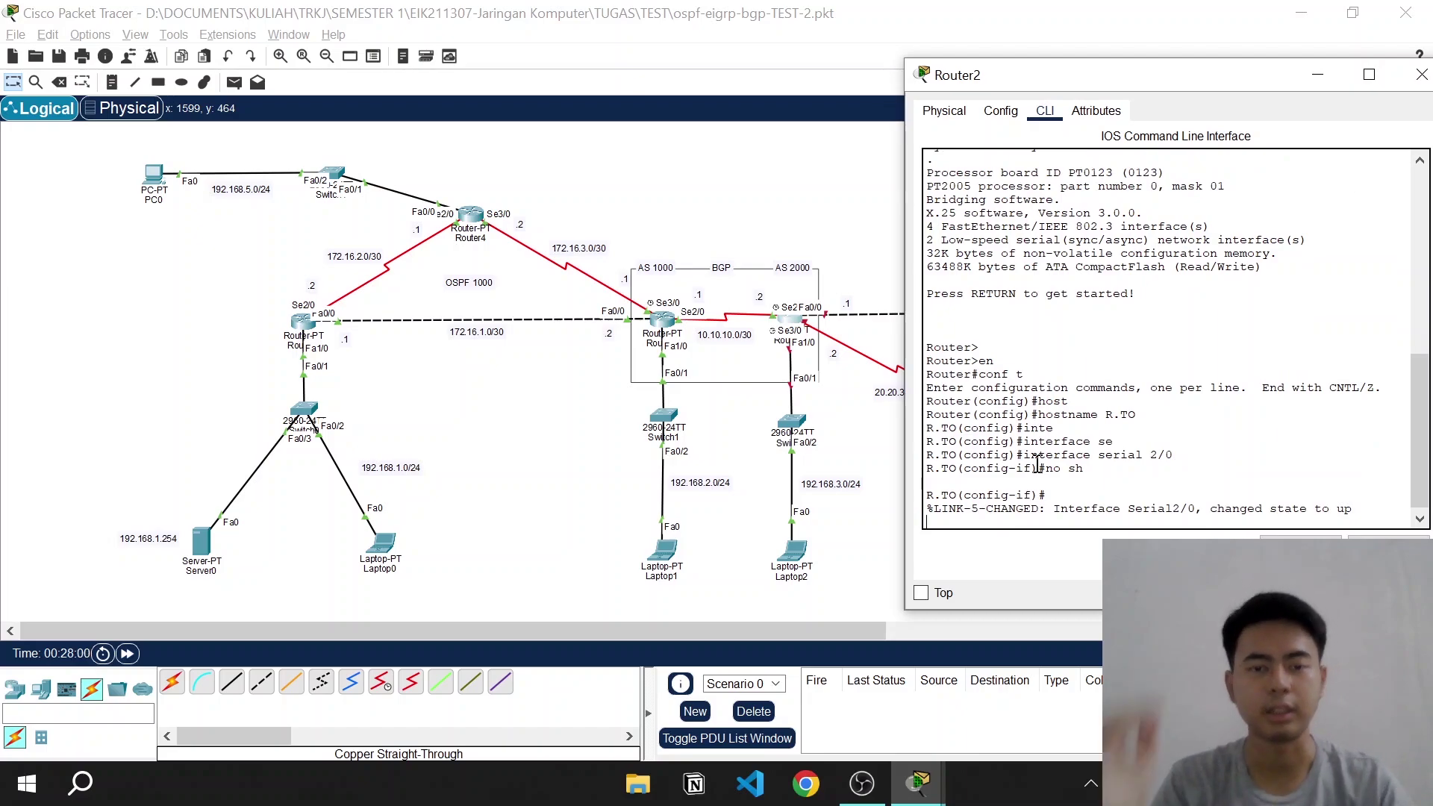
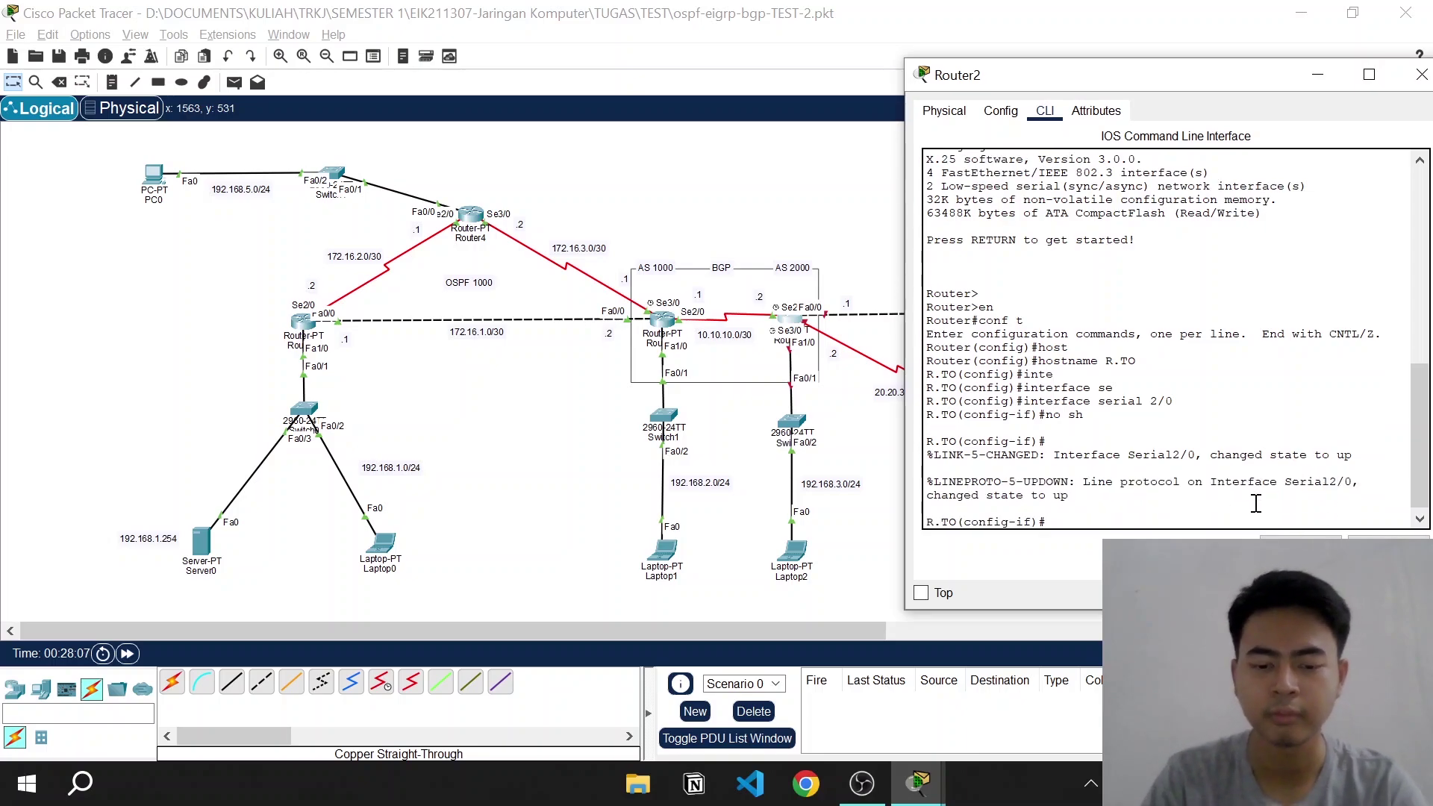
Assign IP address 10.10.10.2 with mask 255.255.255.252 to serial 2/0 and return to global configuration mode
type("ip ad")
key("Tab")
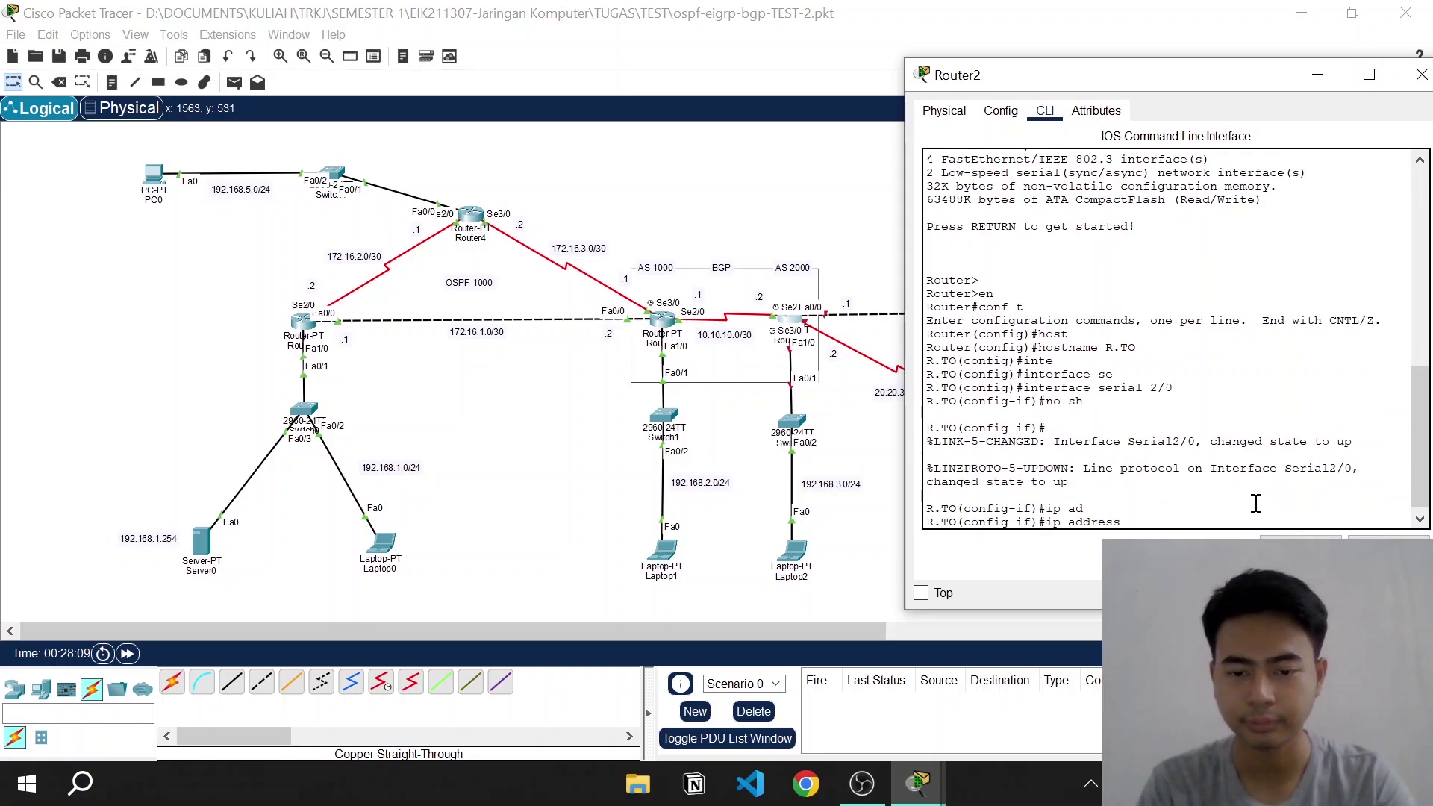
type("2")
key("BackSpace")
type("10/")
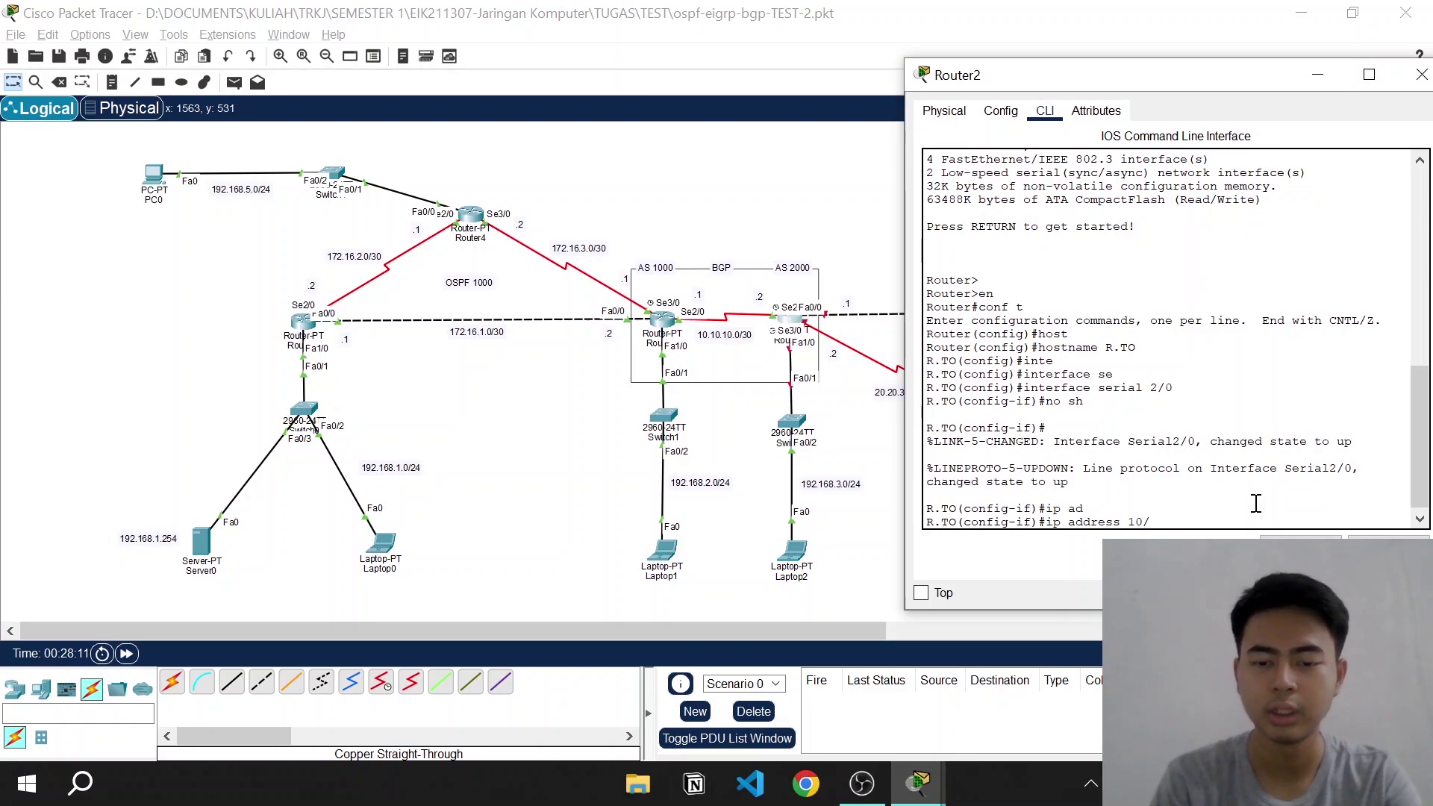
key("BackSpace")
type(".10.")
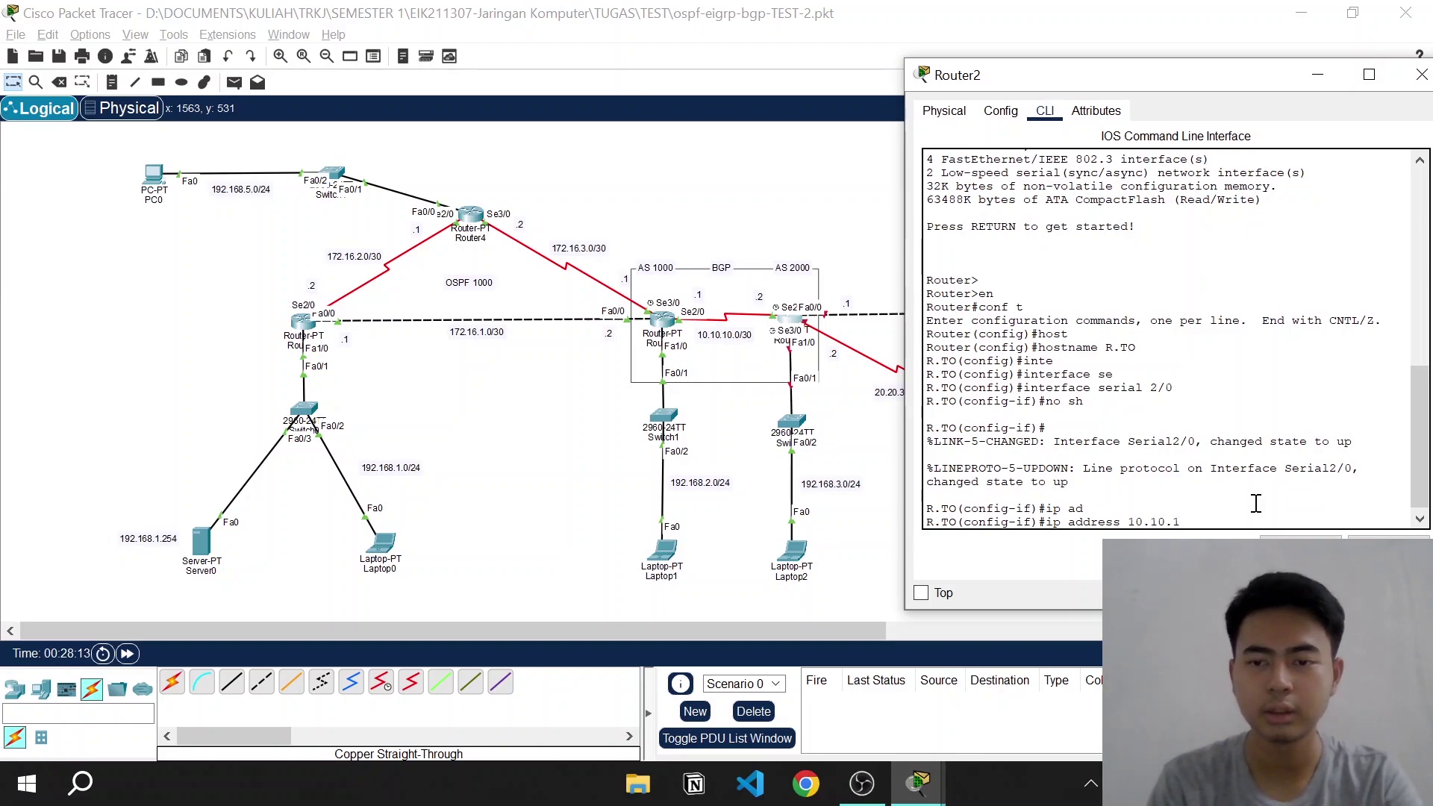
type("10.2 25")
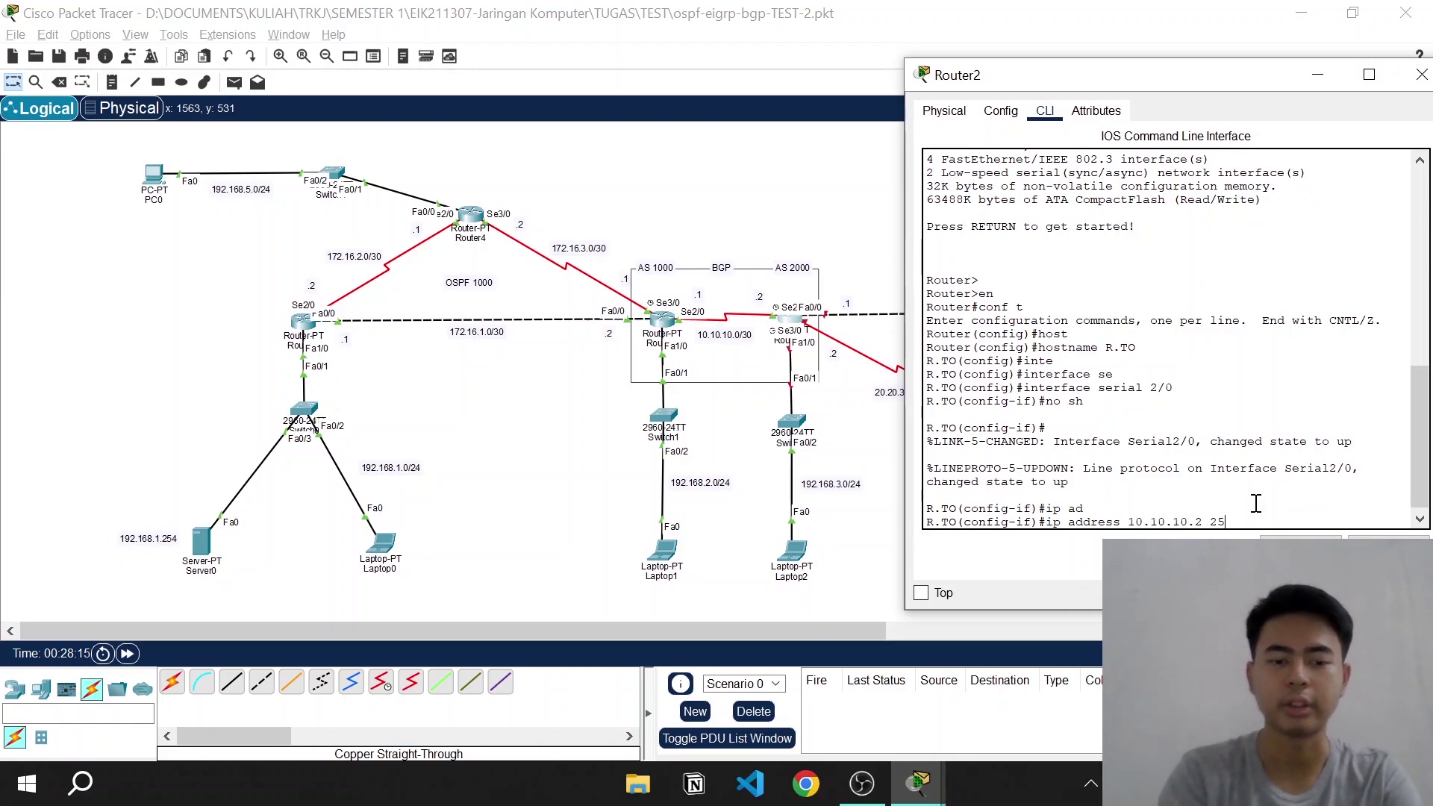
type("5.255.2")
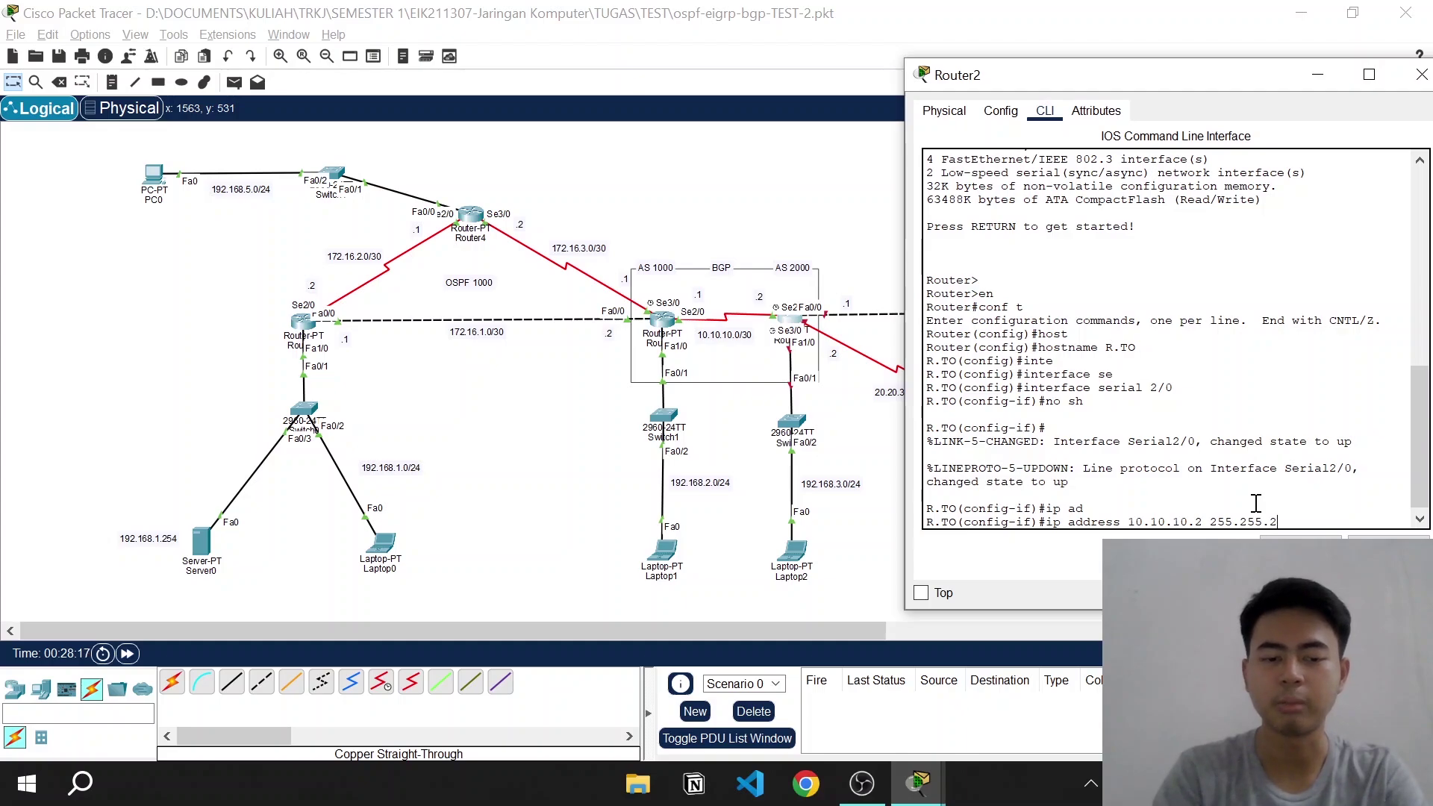
type("55")
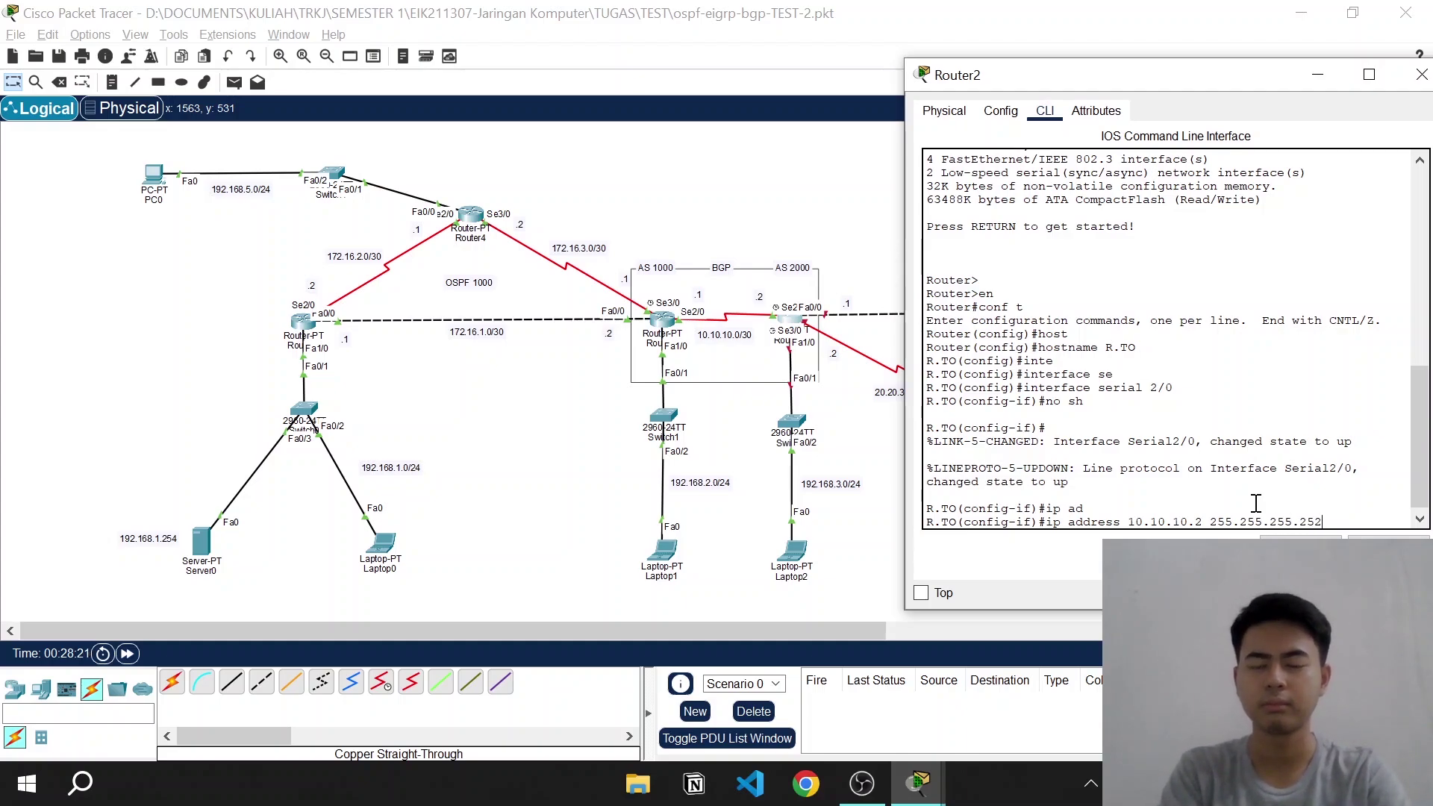
key("Return")
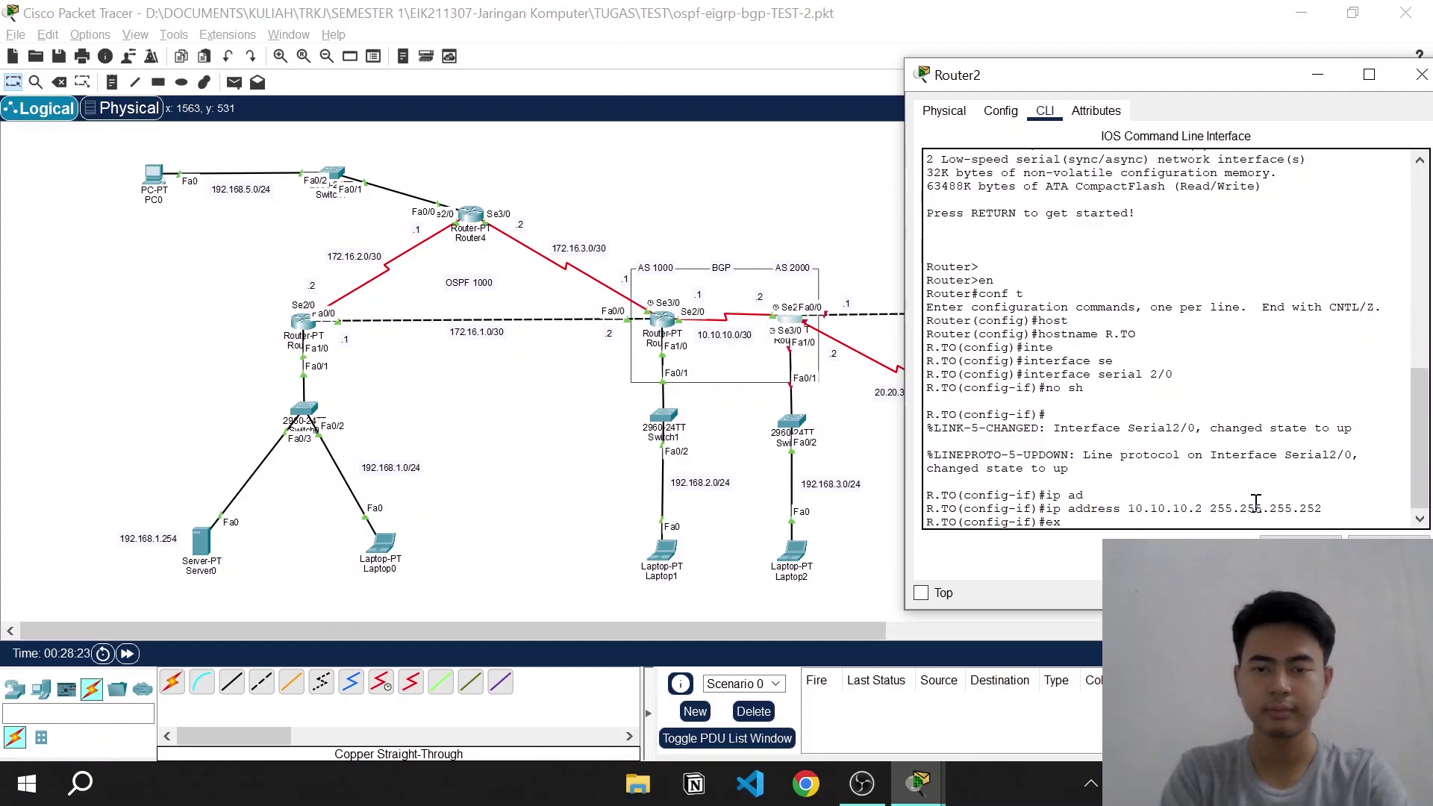
type("ex")
key("Return")
key("Return")
Enter interface configuration for fastEthernet 1/0 on Router2 and enable the interface with no shutdown
type("inte")
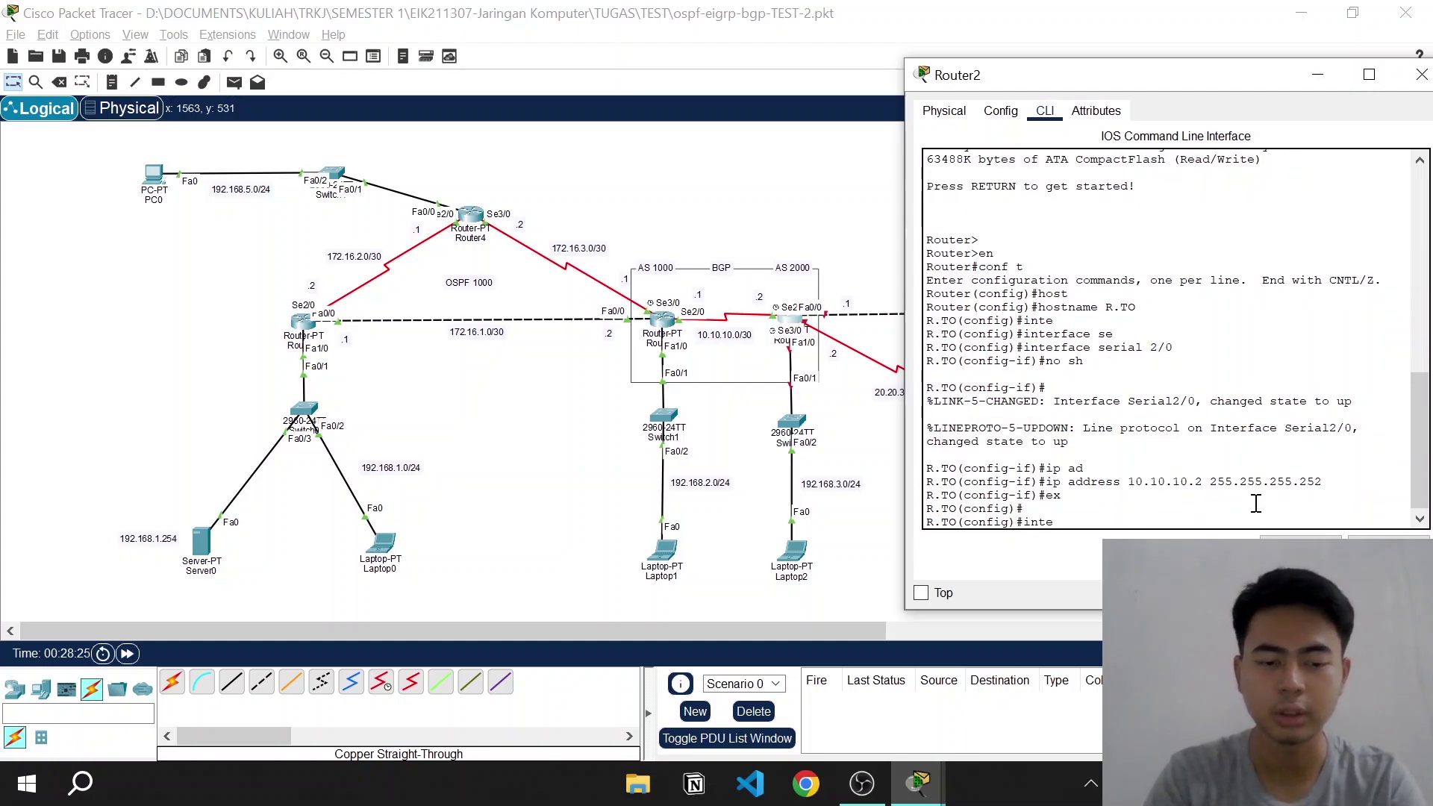
key("Tab")
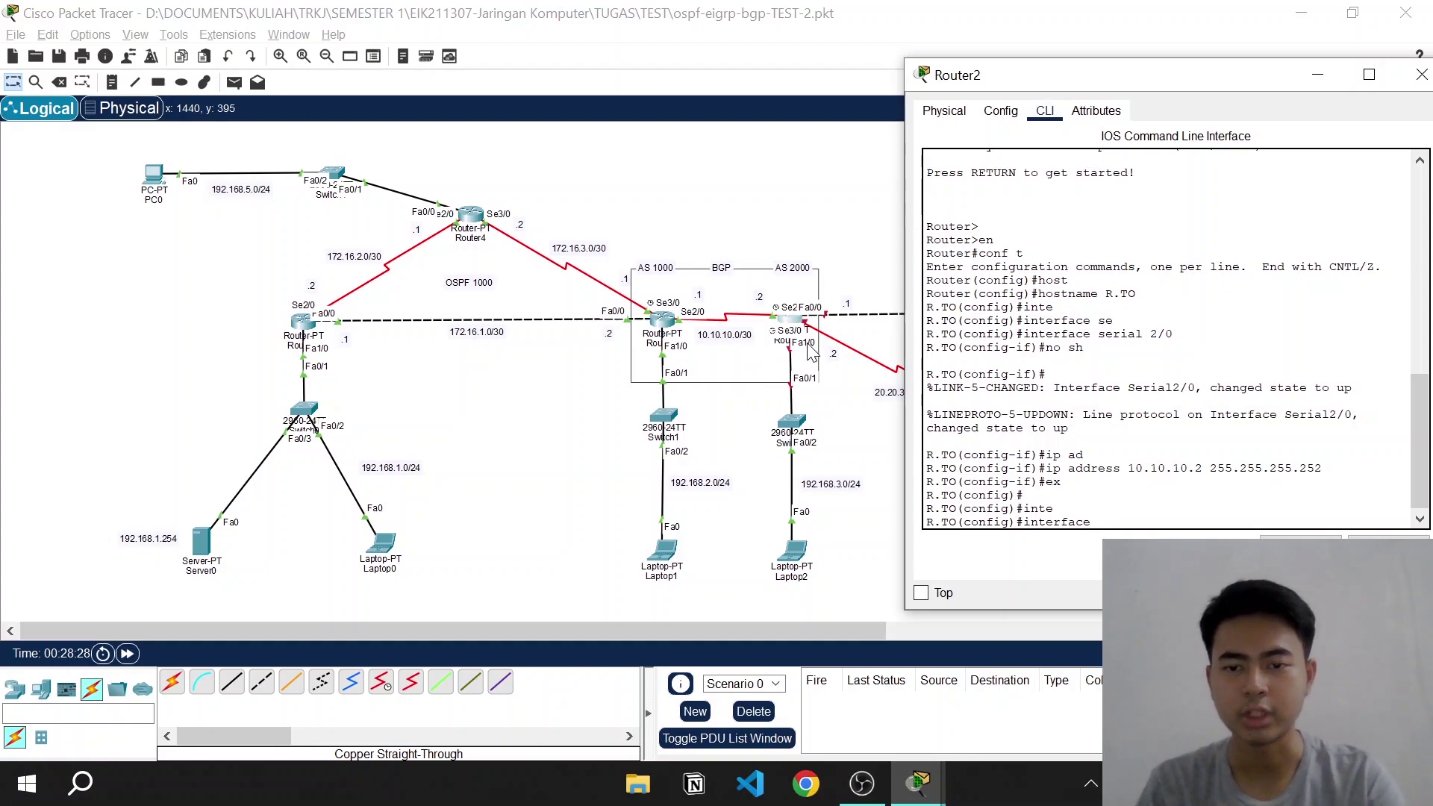
type("fa")
key("Tab")
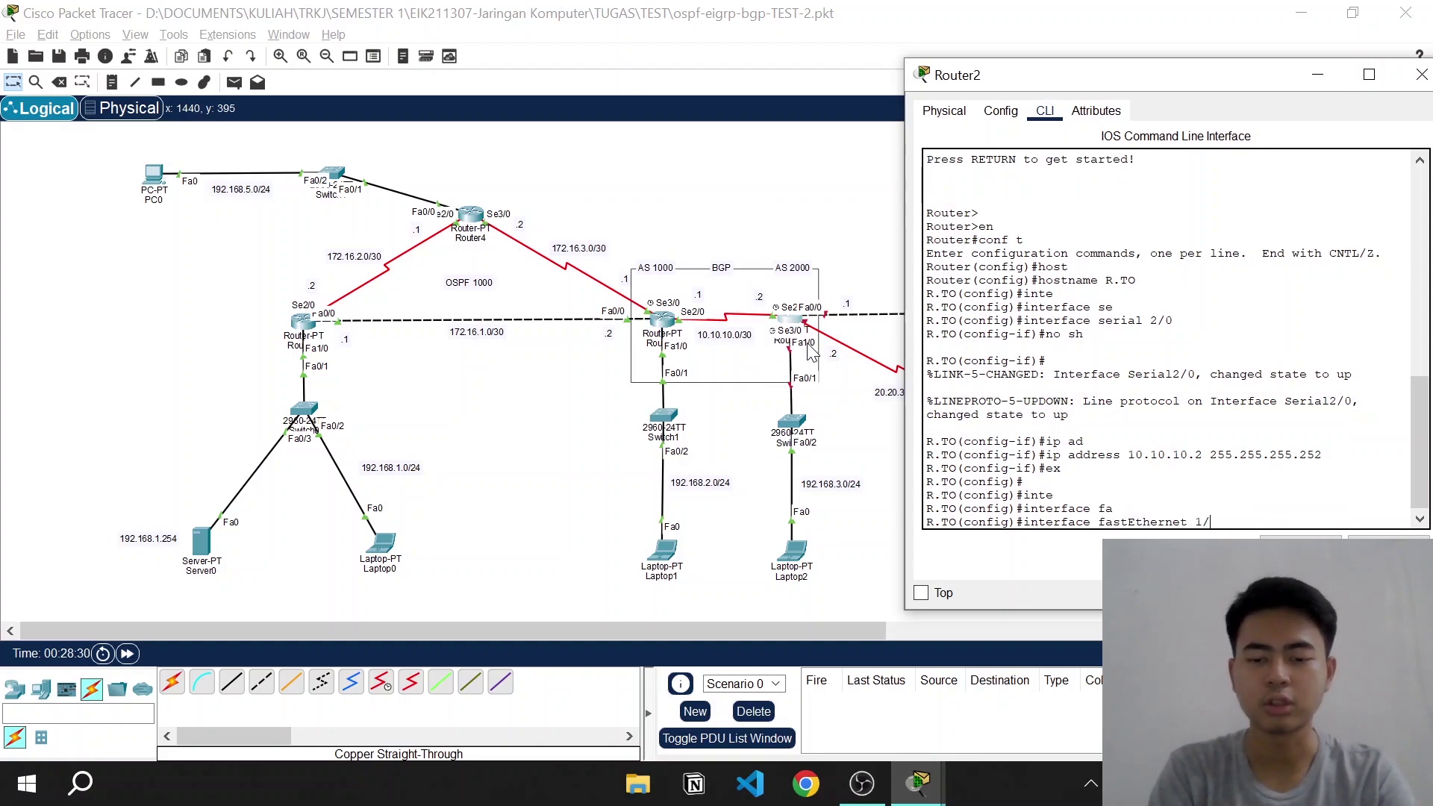
type("1/0")
key("Return")
type("no sh")
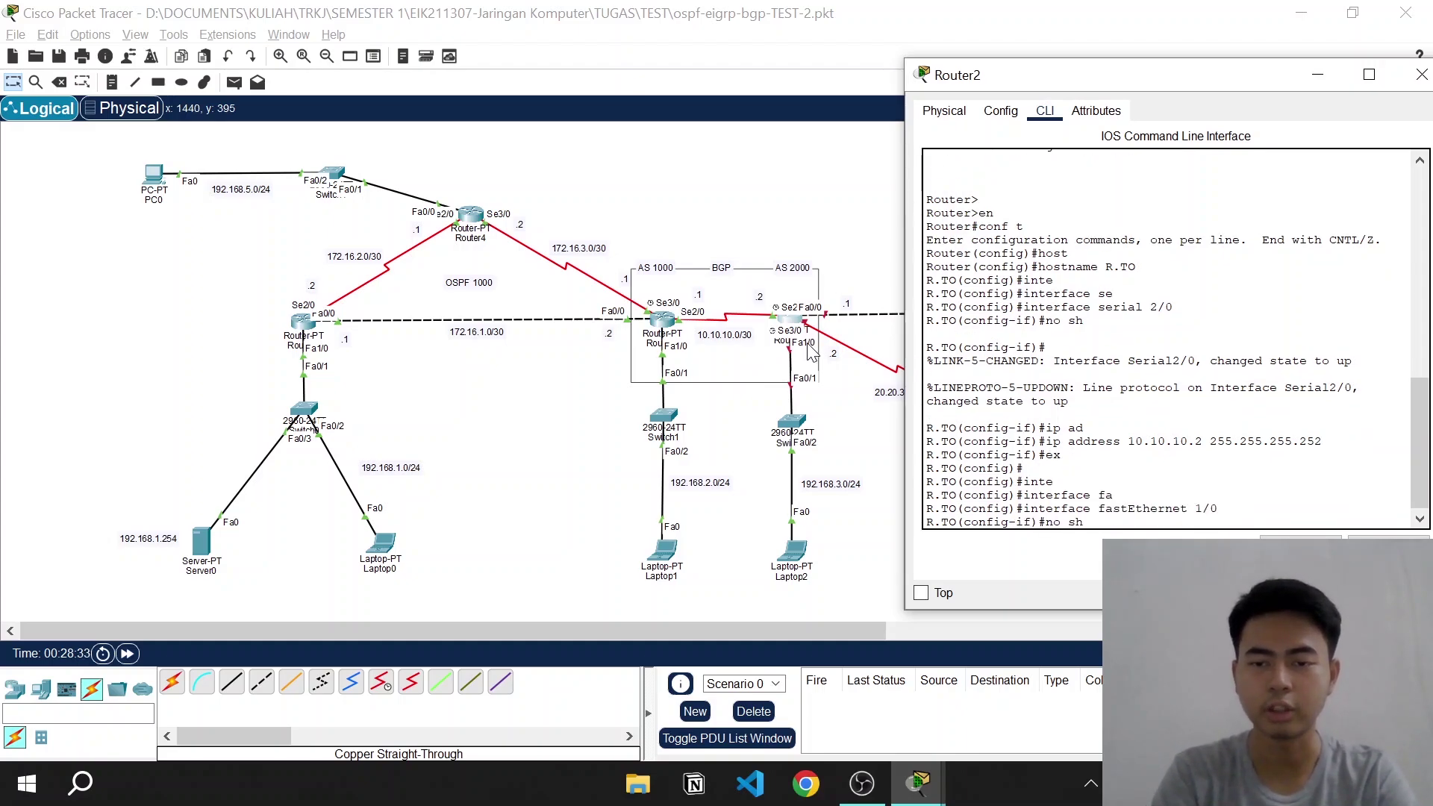
key("Return")
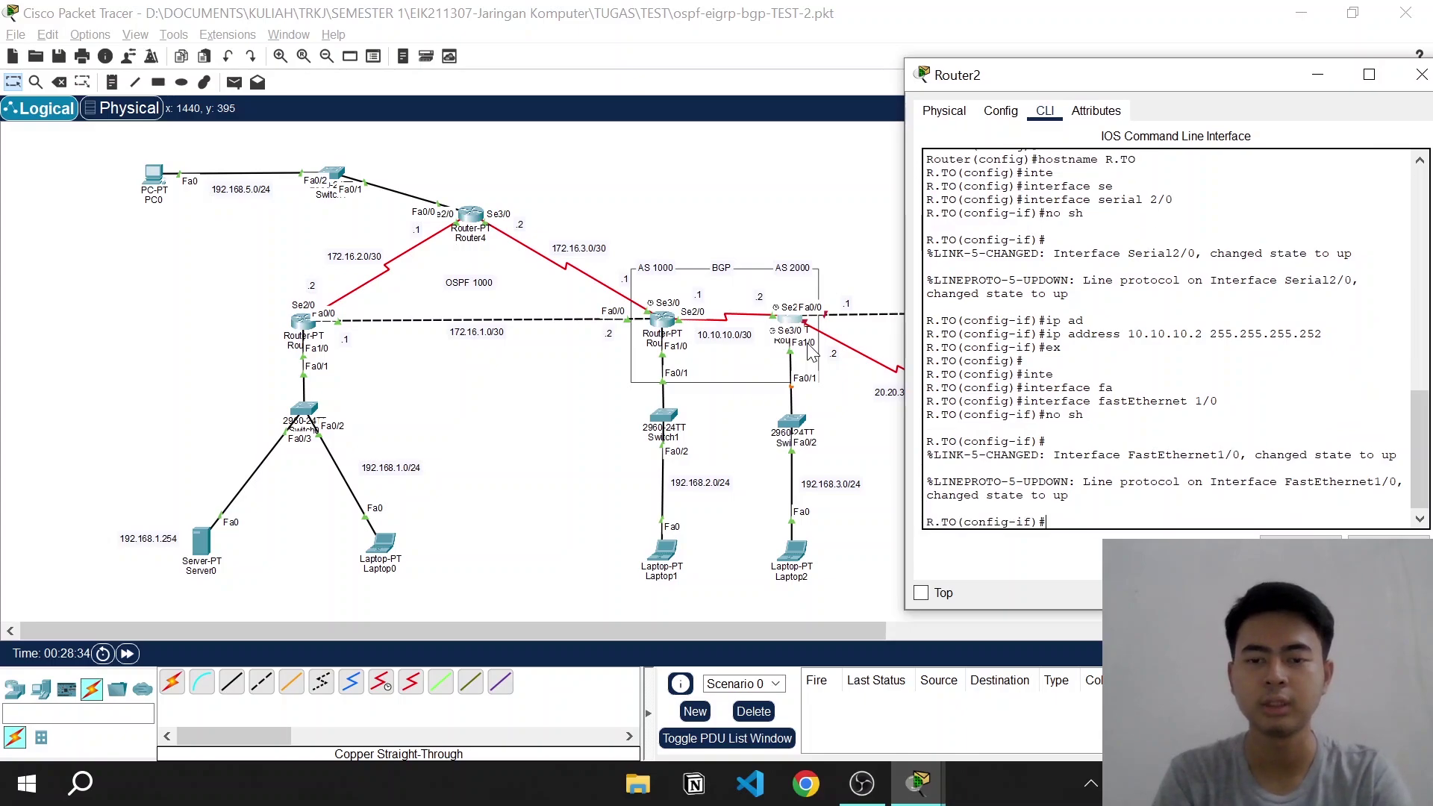
key("Return")
Assign IP address 192.168.3.1 with mask 255.255.255.0 to fastEthernet 1/0 and return to global configuration mode
type("ip a")
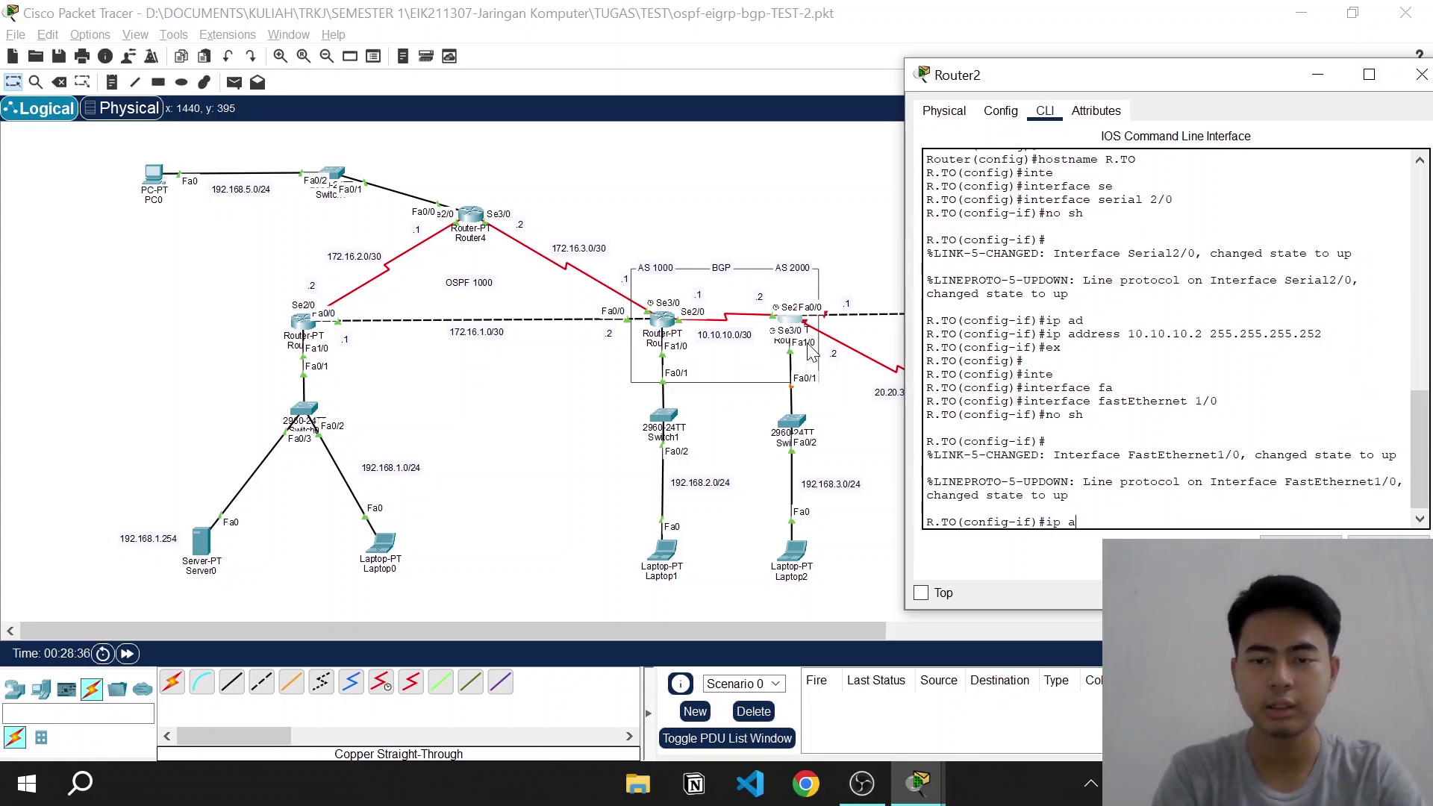
type("d")
key("Tab")
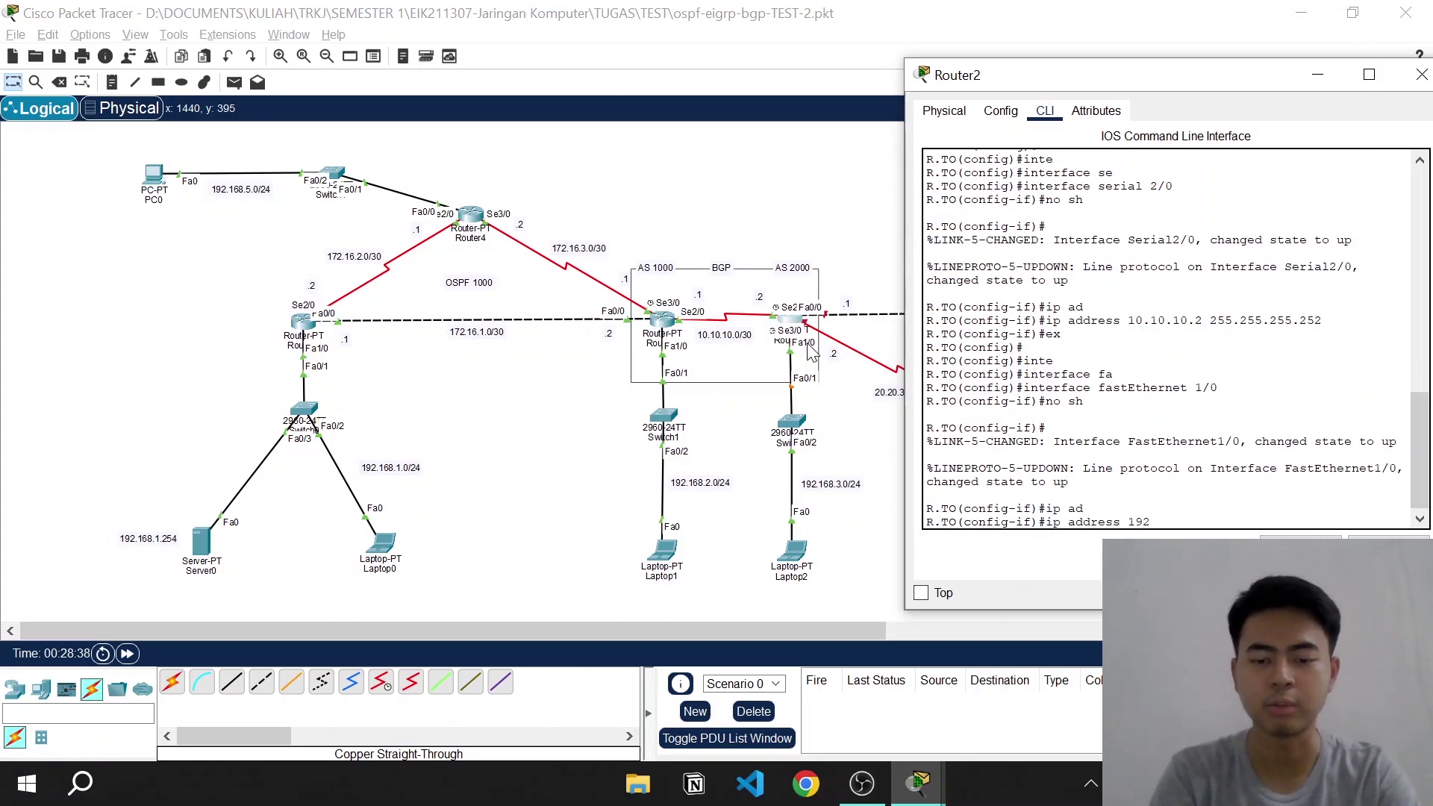
type("192.168.3.1")
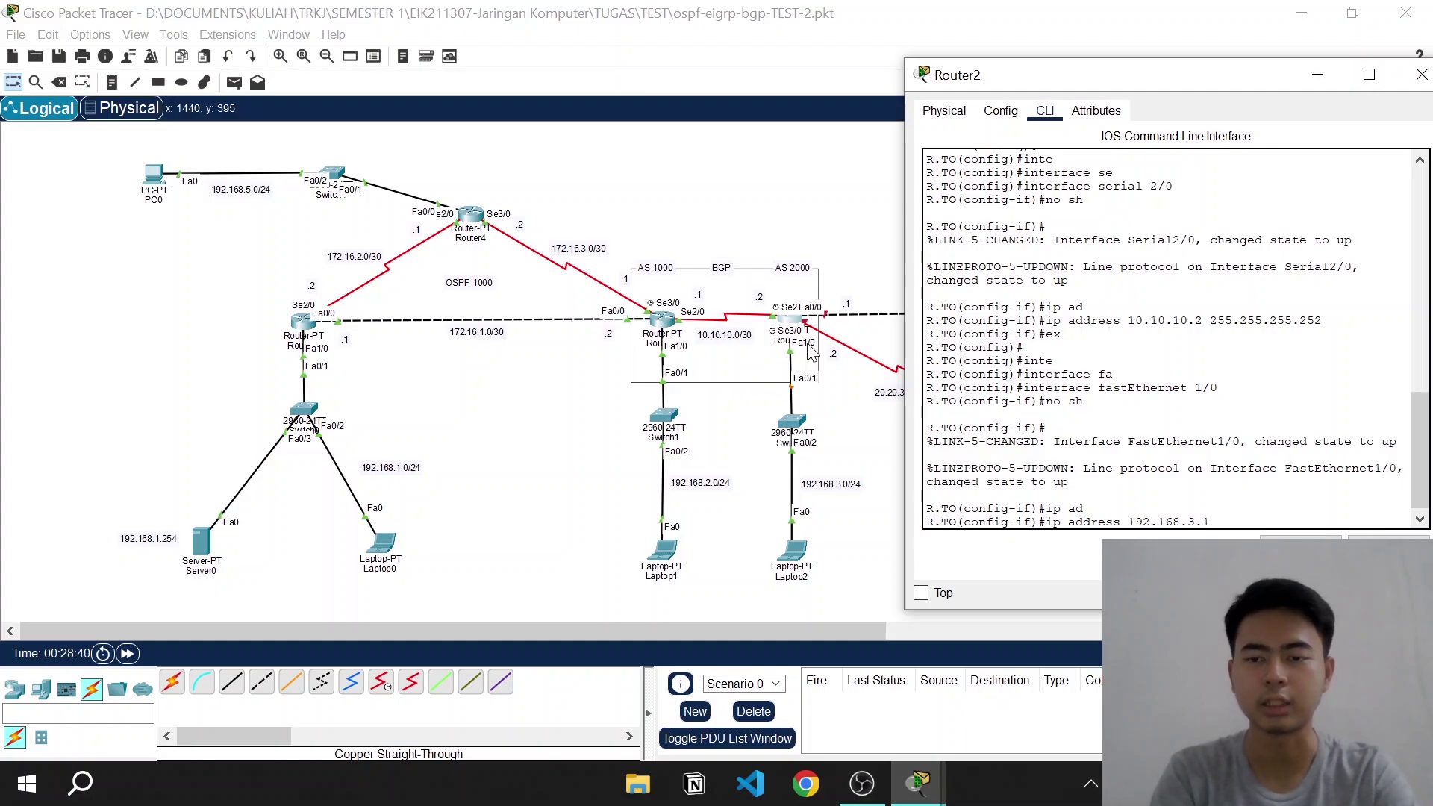
type(" 255.255.")
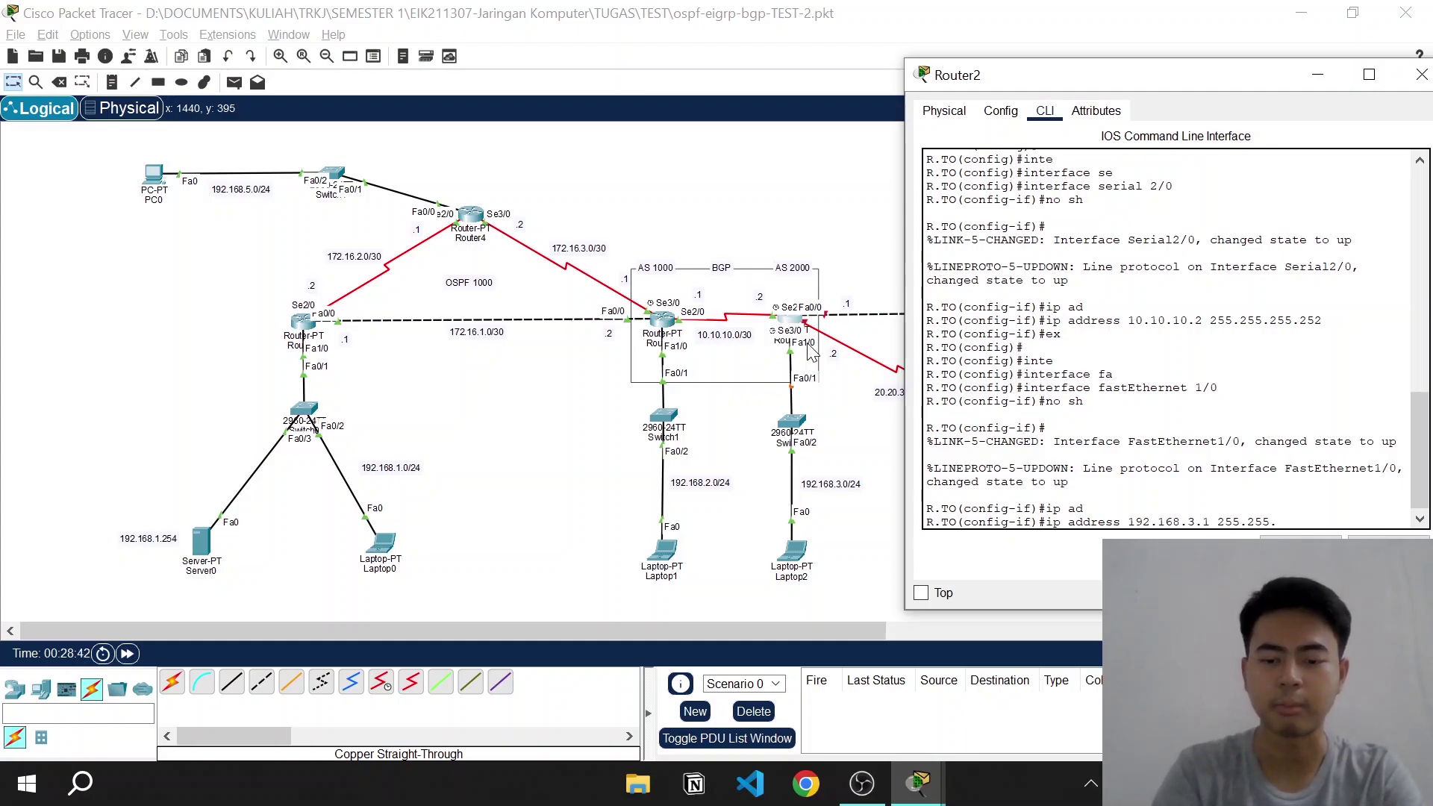
type("255.0")
key("Return")
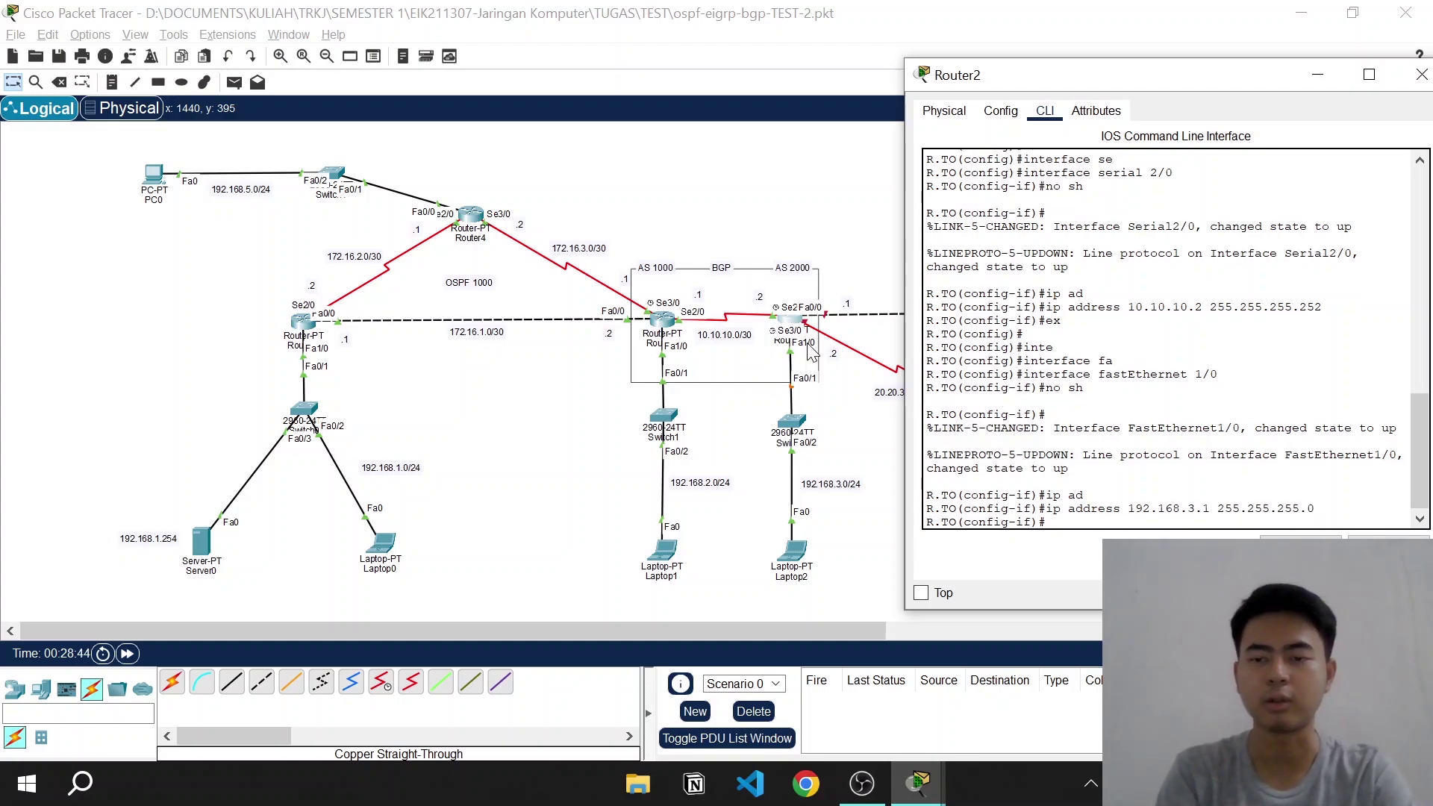
type("ex")
key("Return")
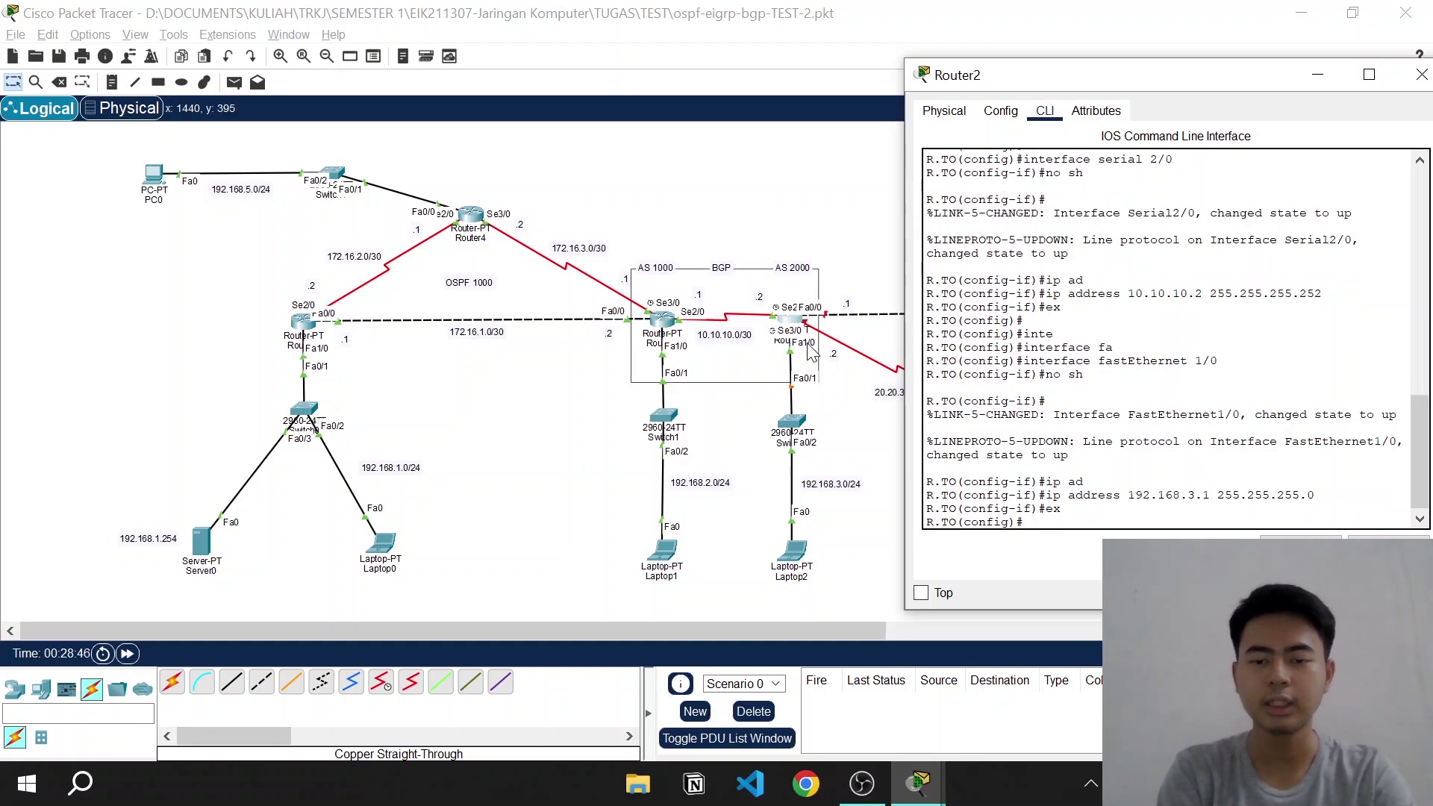
Create a DHCP pool named TO on Router2
type("ip dhcp p")
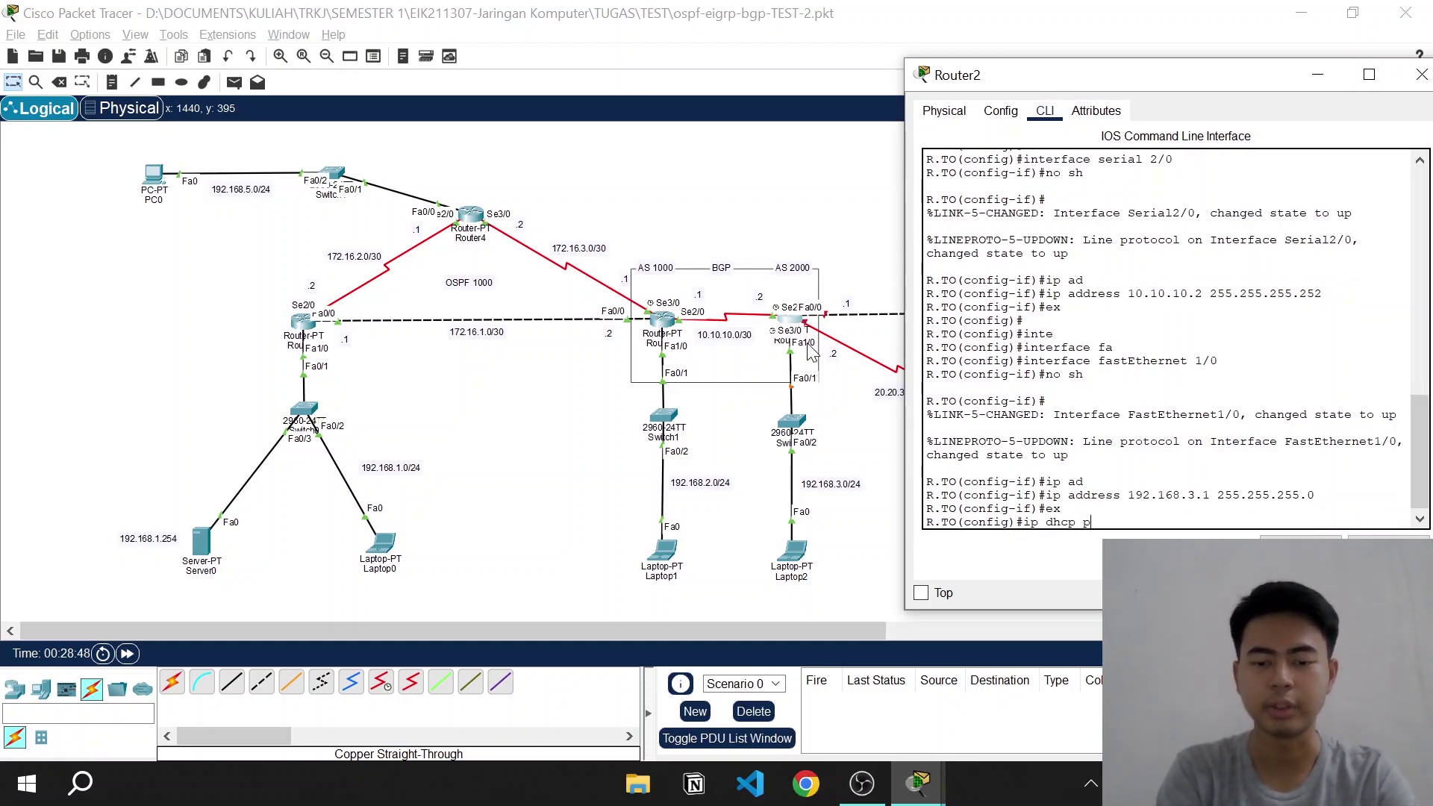
type("ool")
key("BackSpace")
type("ol TO")
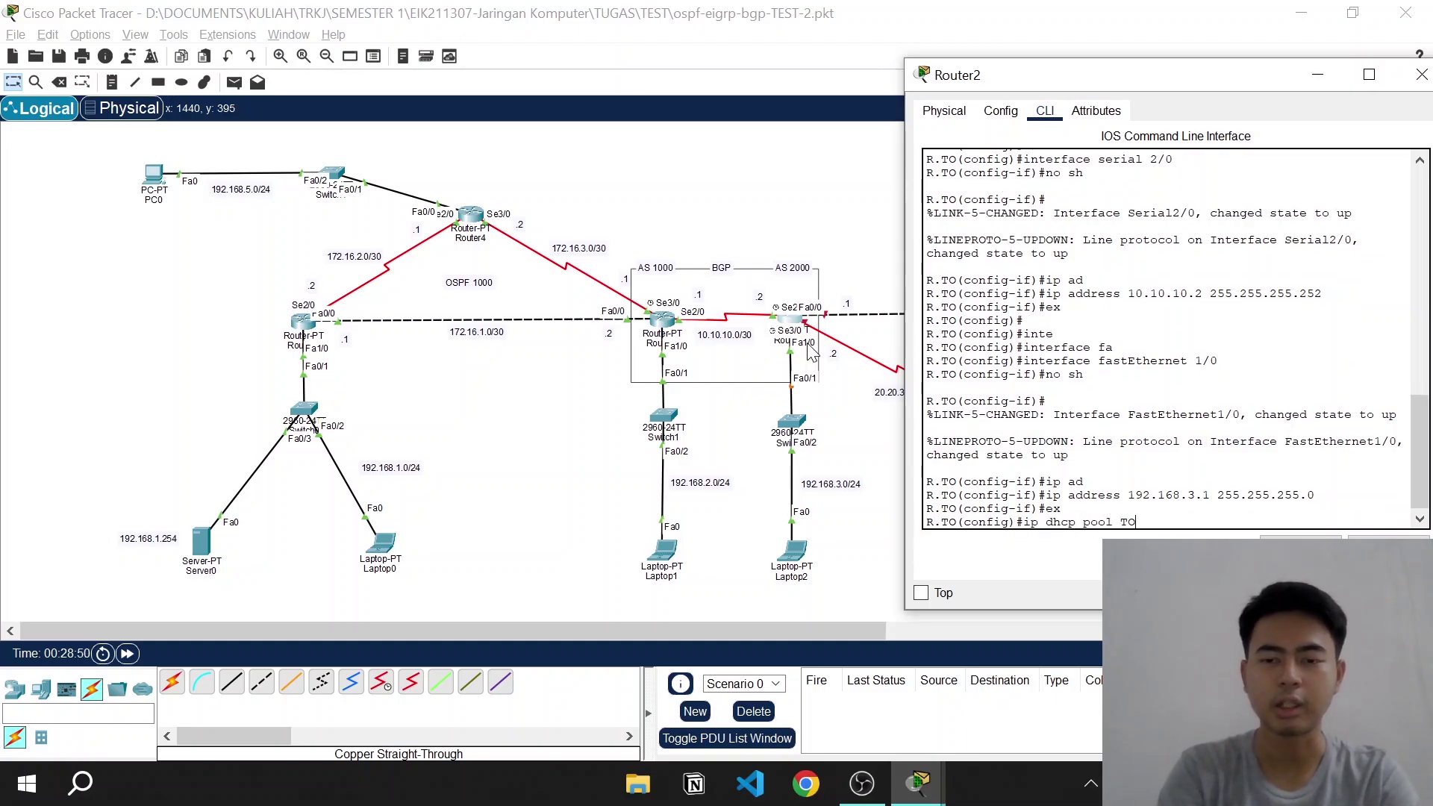
key("Return")
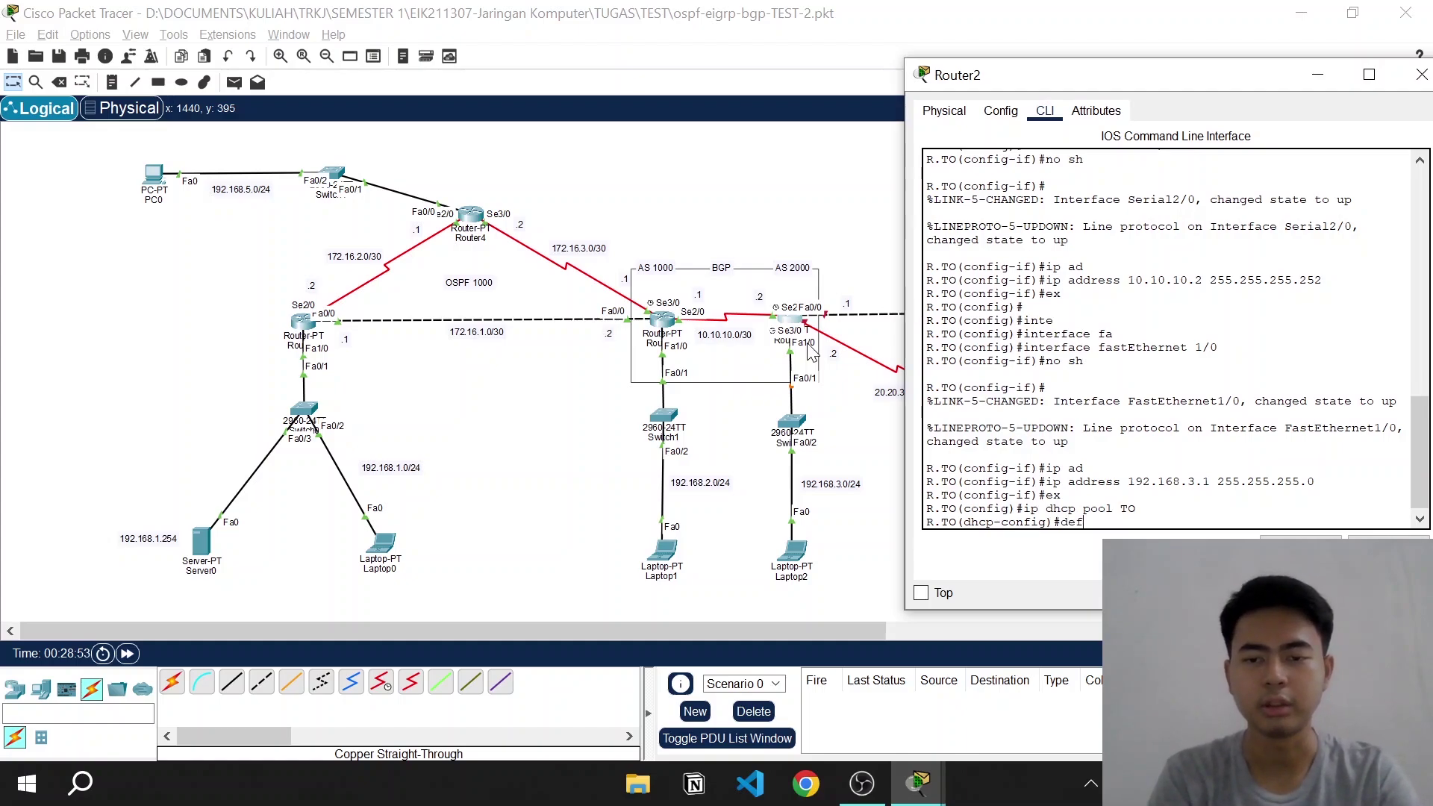
Enter the default-router command for DHCP pool TO with an address starting with 192.168.3
type("def")
key("Tab")
type("192")
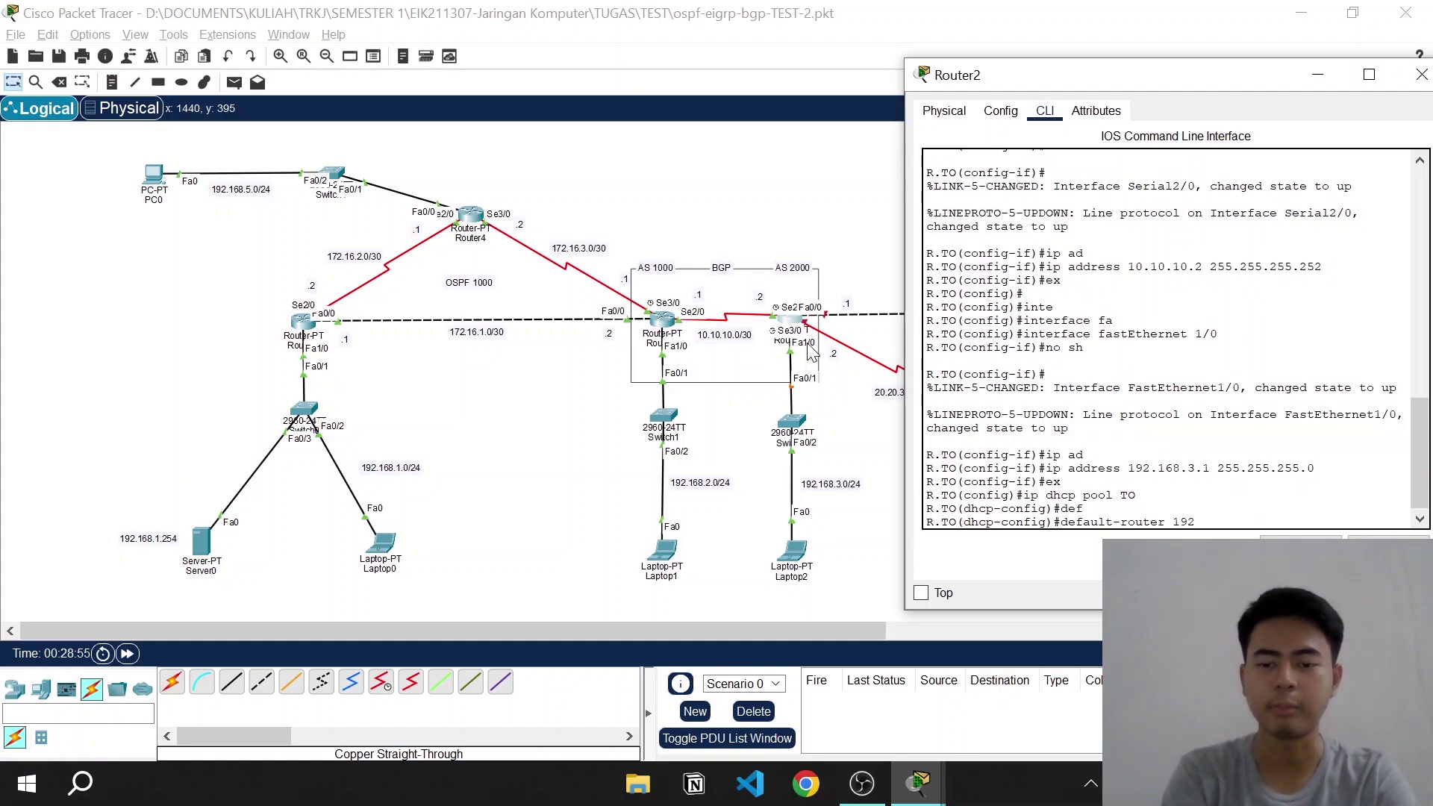
type(".168.3")
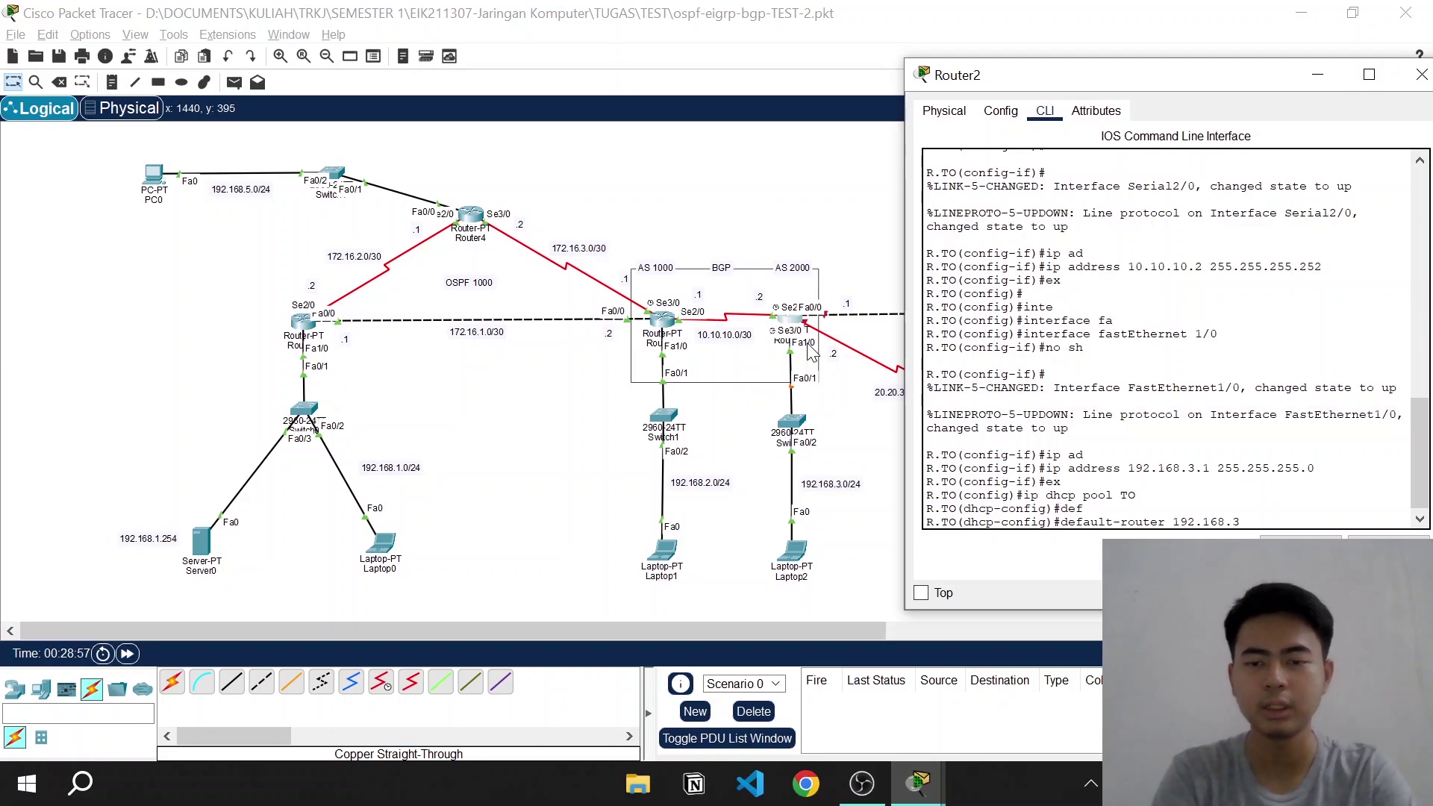
Set the TO DHCP pool's default router to 192.168.3.1 and its network to 192.168.3.0 with mask 255.255.255.0
type(".1")
key("Return")
type("net")
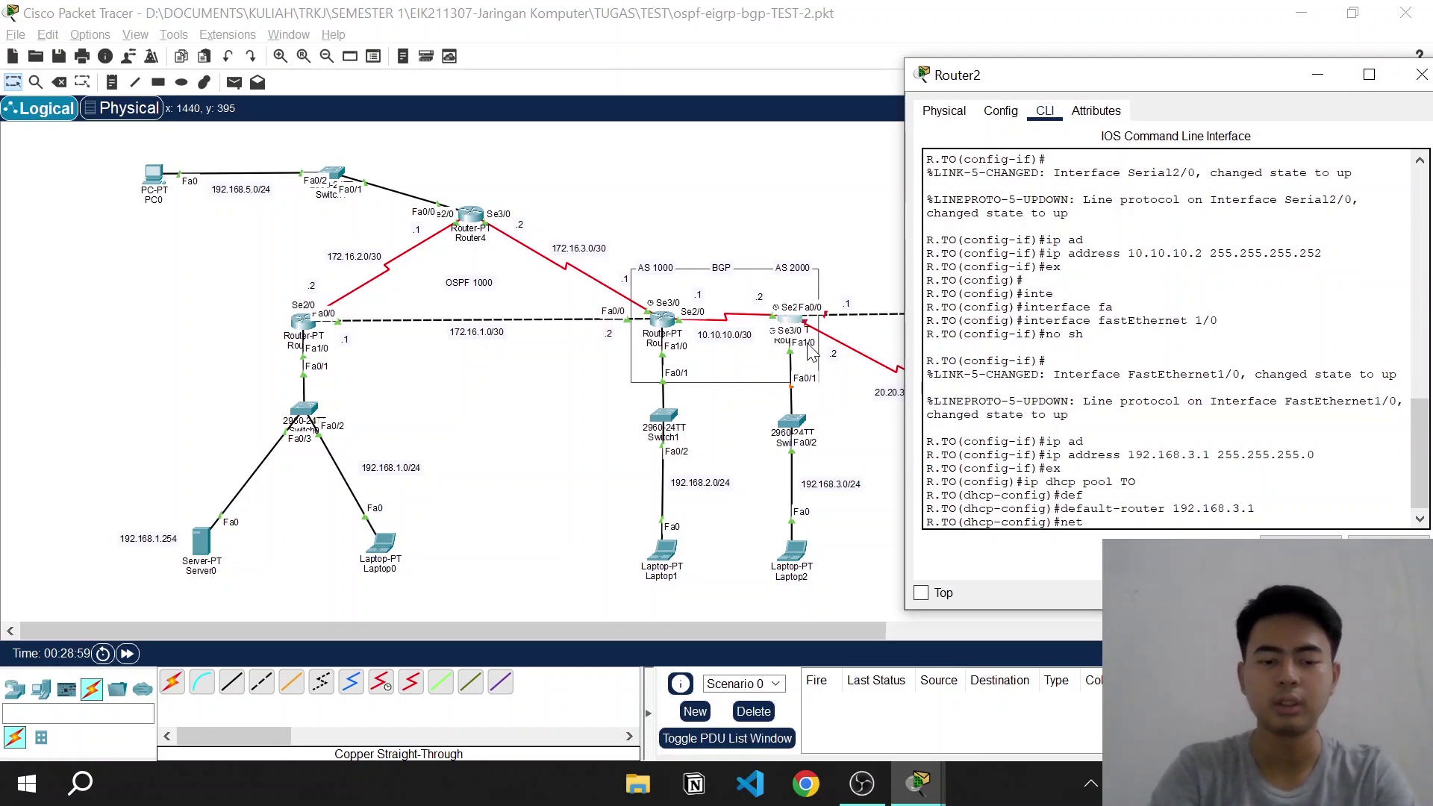
type("w")
key("Tab")
type("192.")
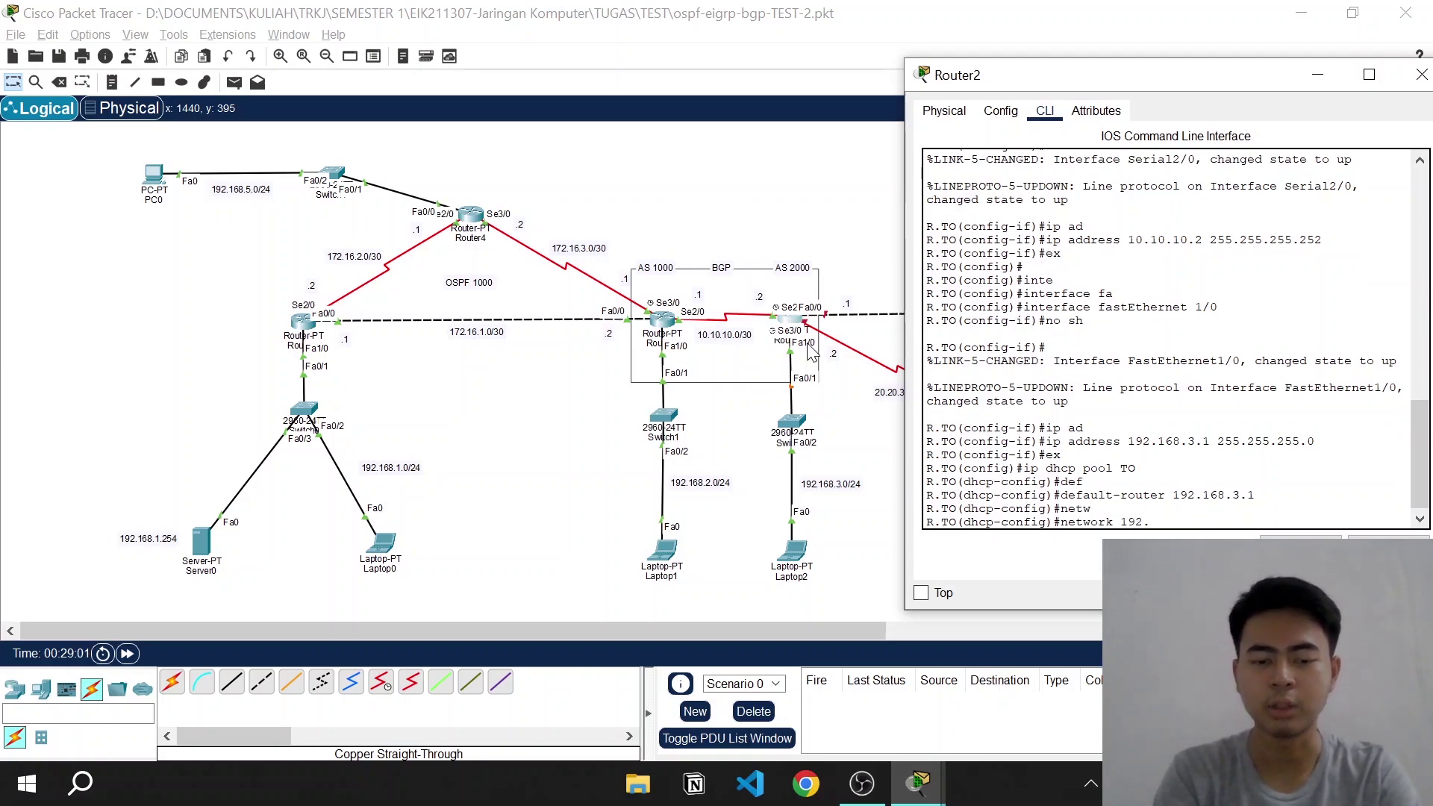
type("168.3")
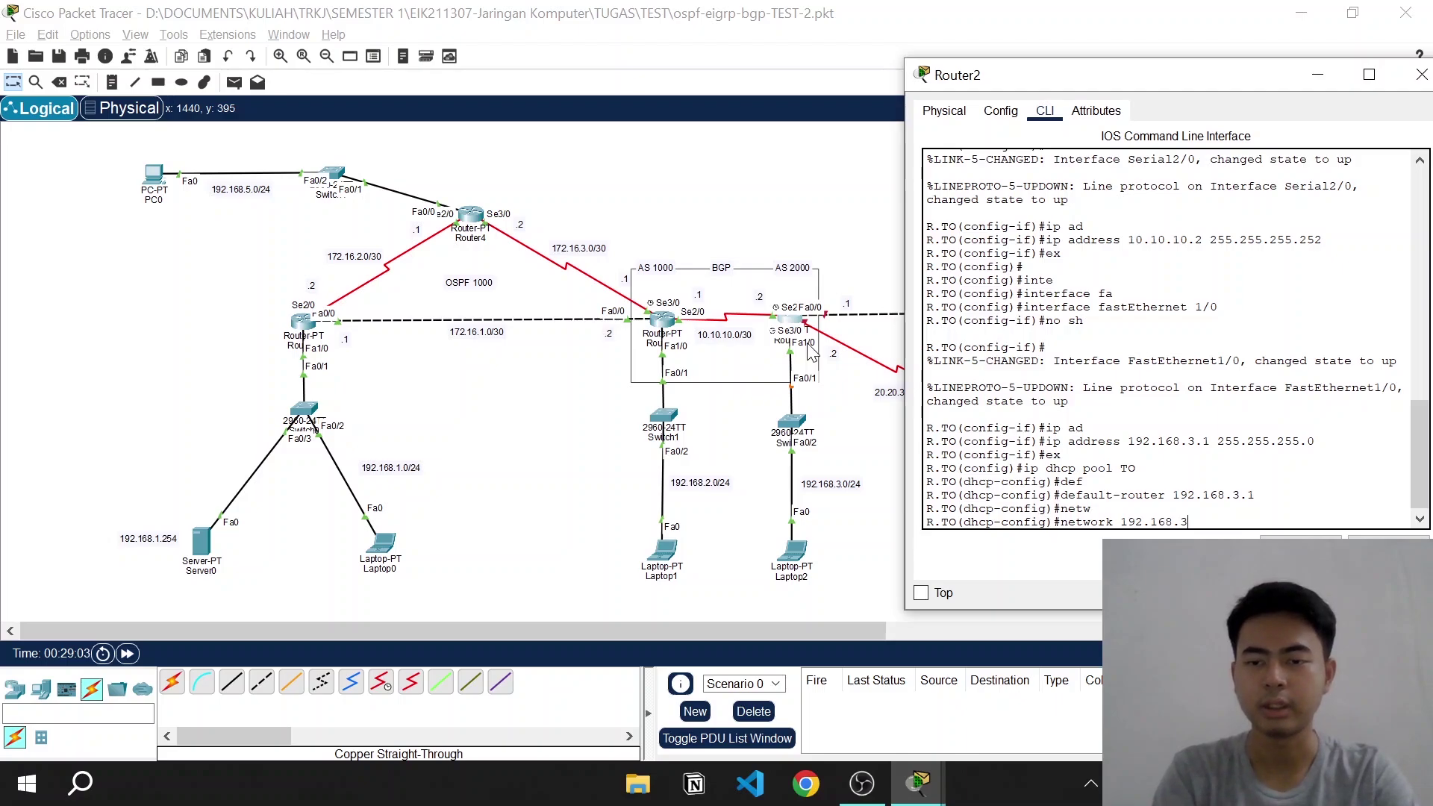
type(".0 255")
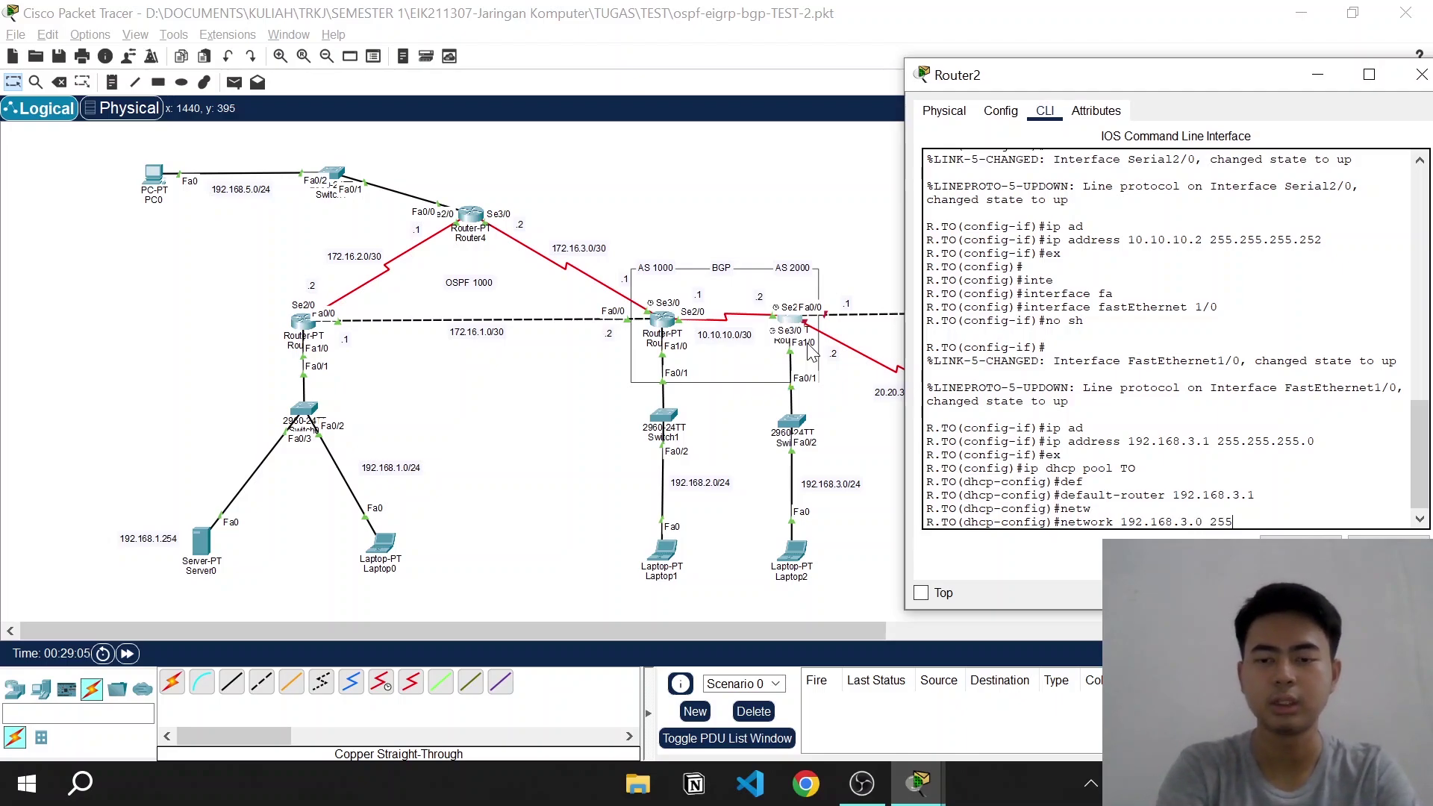
type(".255.255")
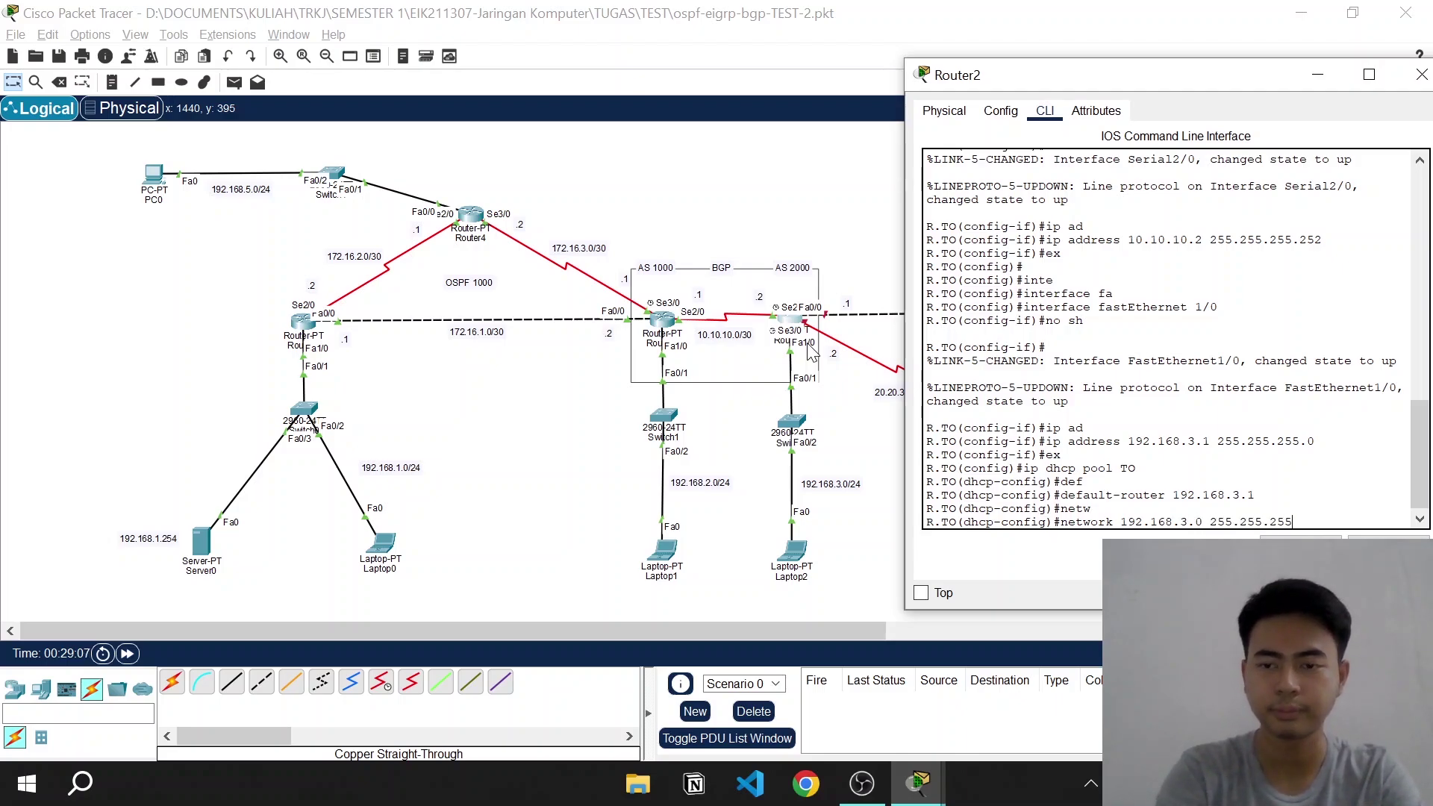
type(".0")
key("Return")
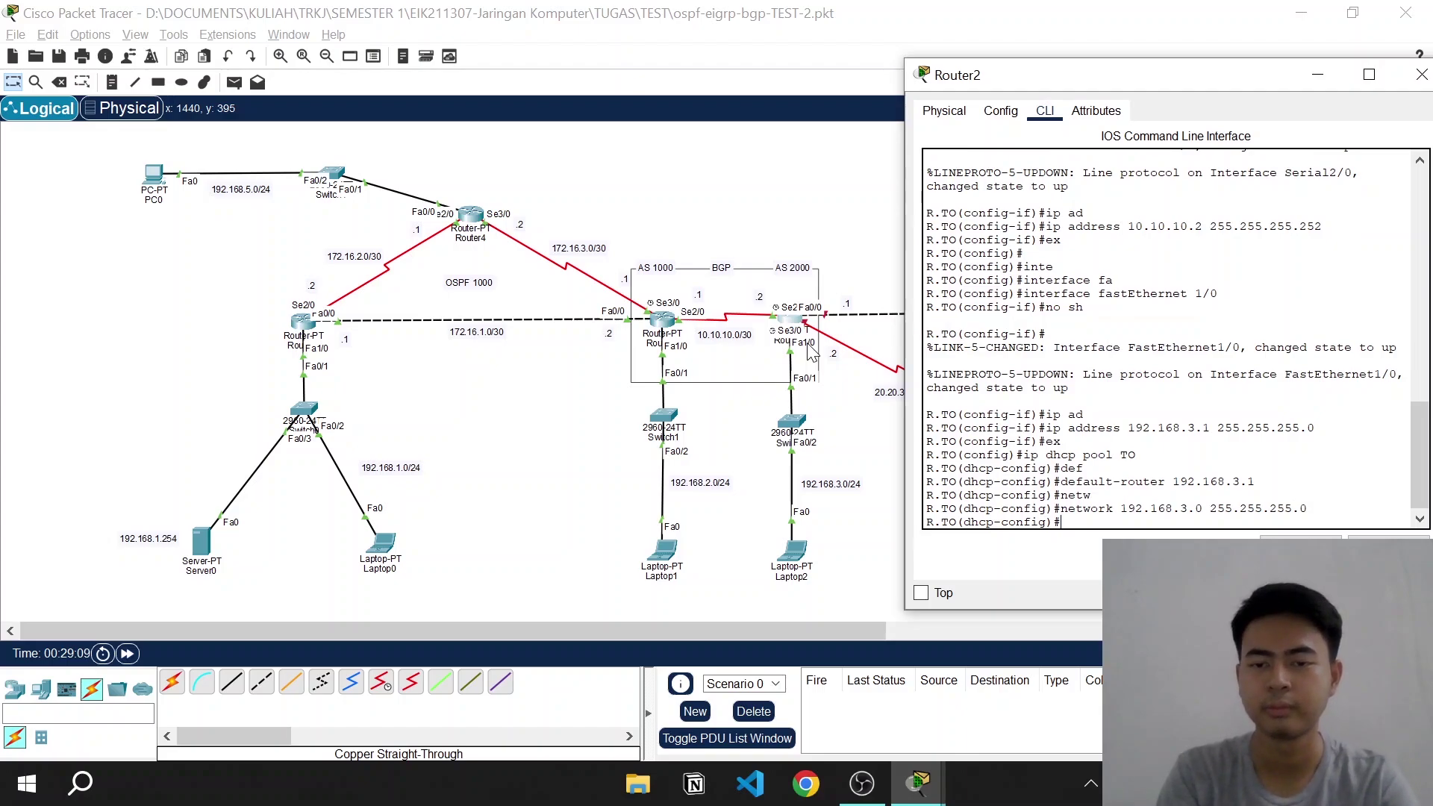
Set the DHCP pool's DNS server to 192.168.1.254 and return to global configuration mode
type("dns")
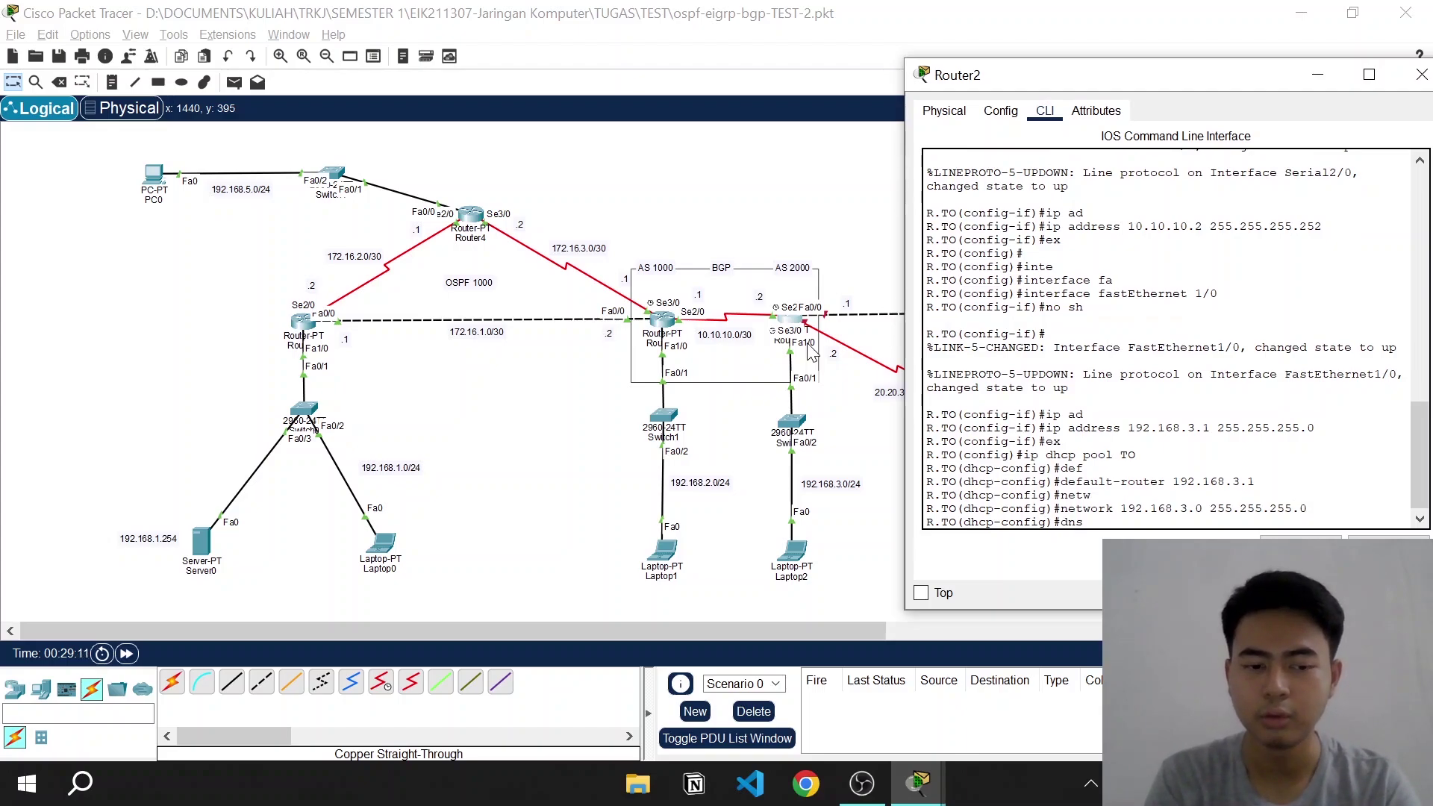
key("Tab")
type("192")
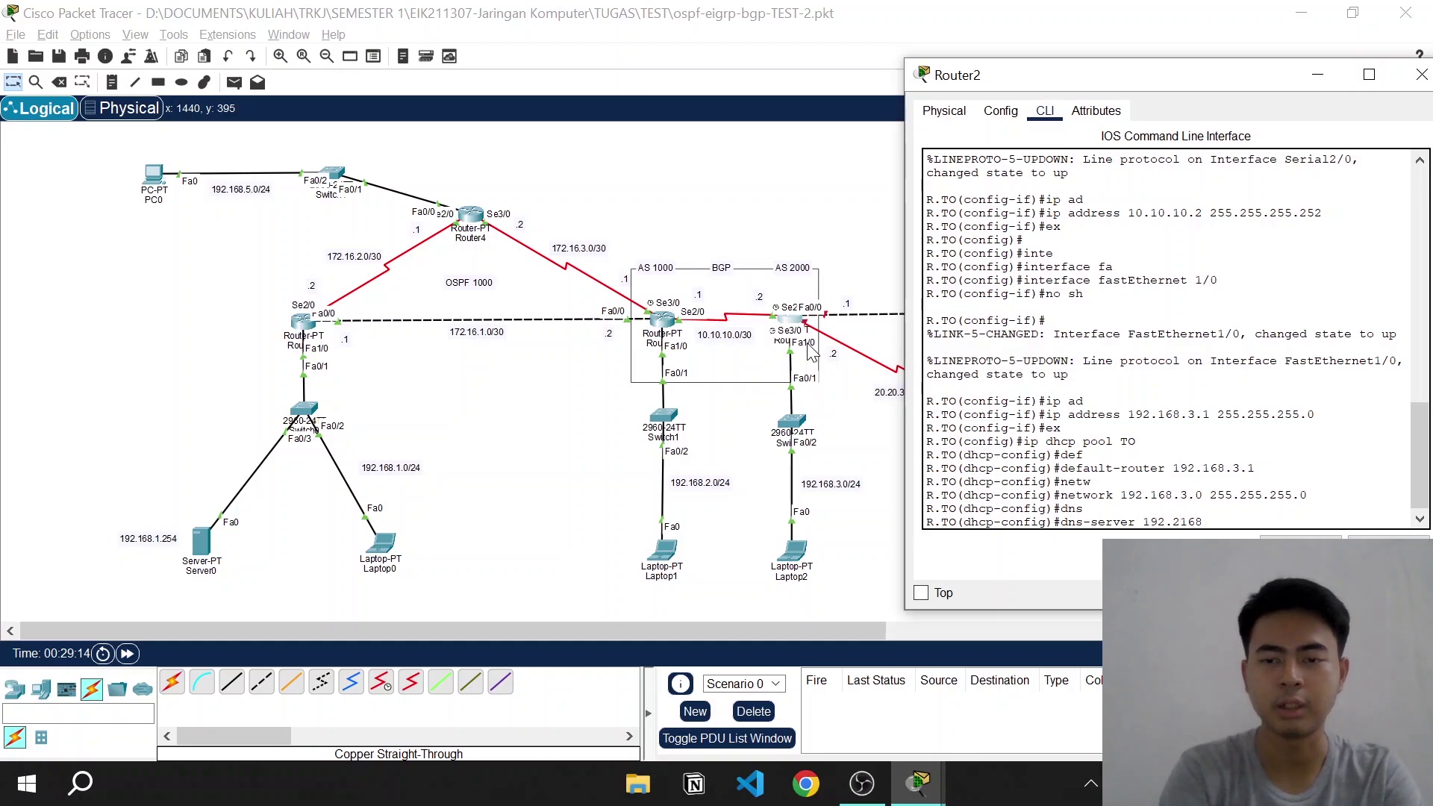
key("BackSpace")
type("168")
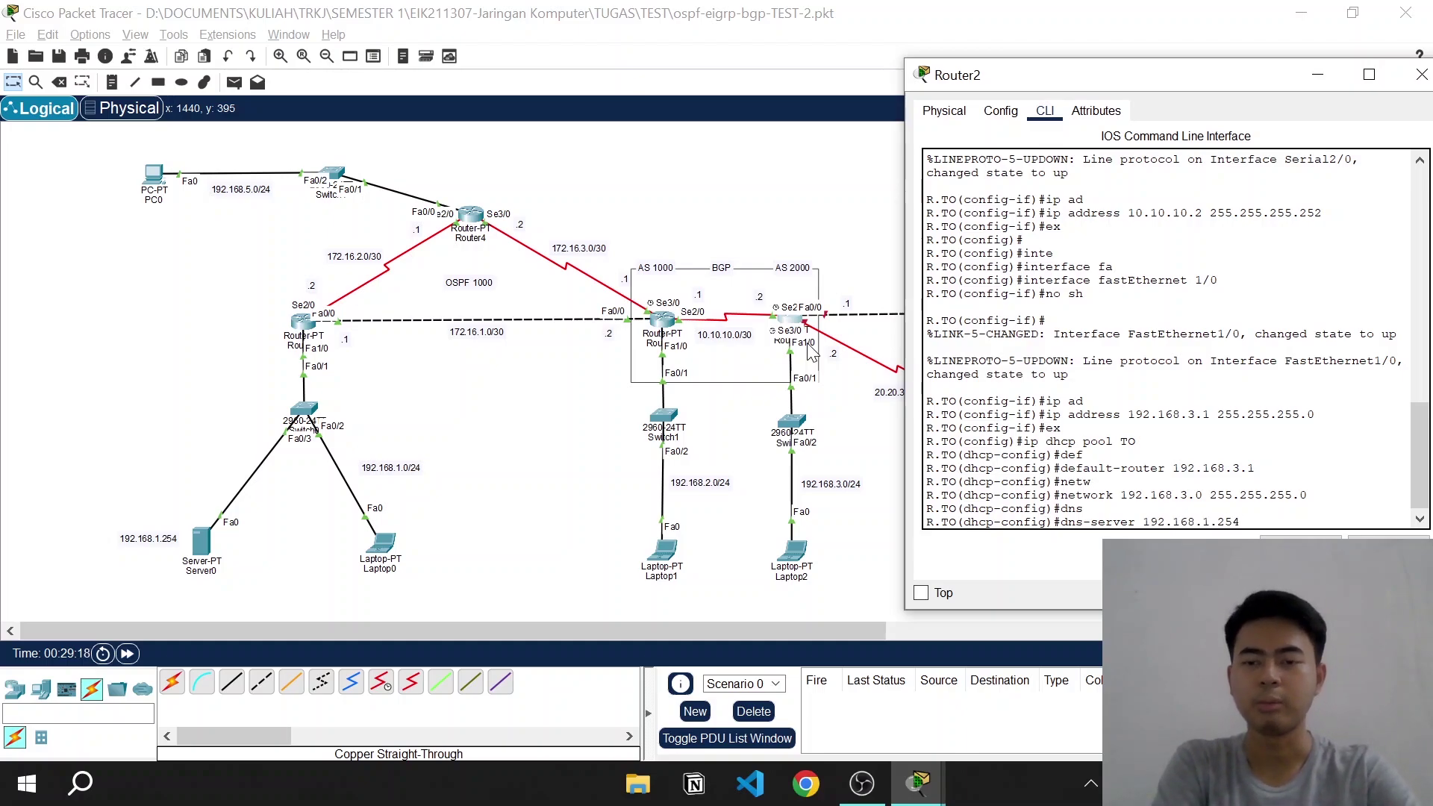
type(".1.254")
key("Return")
type("ex")
key("Return")
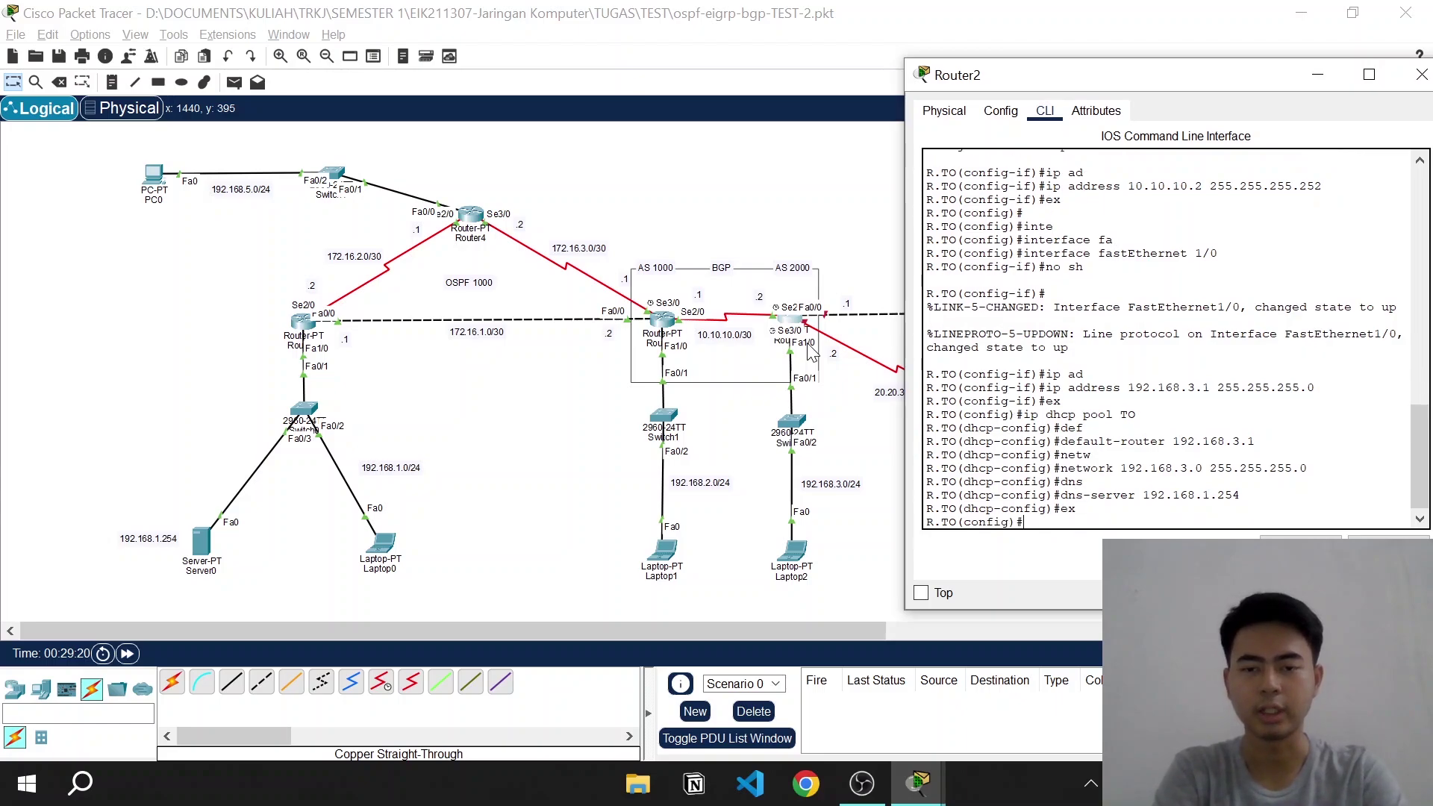
Exclude the gateway address 192.168.3.1 from DHCP assignment on Router2
type("ip dhcp")
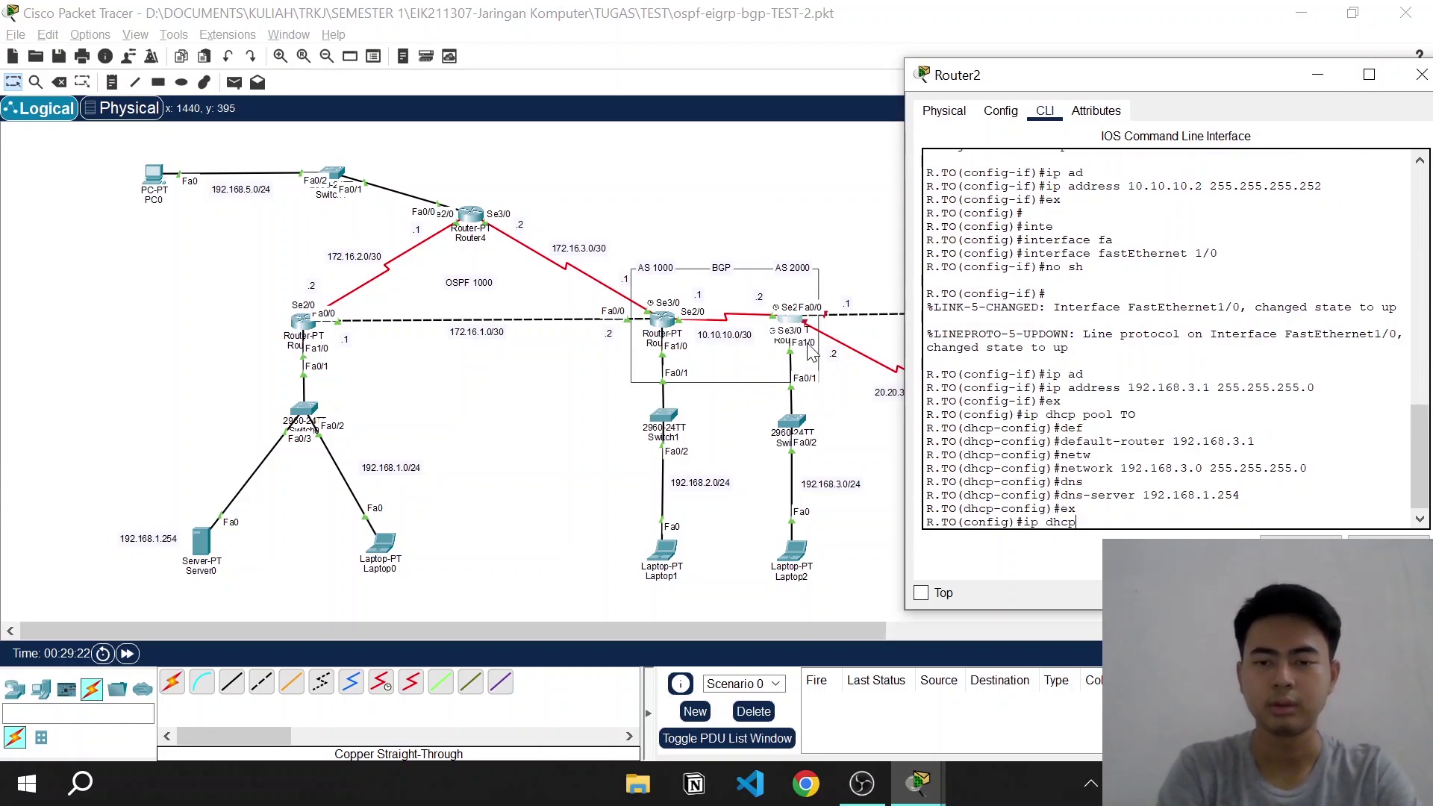
type(" ex")
key("Tab")
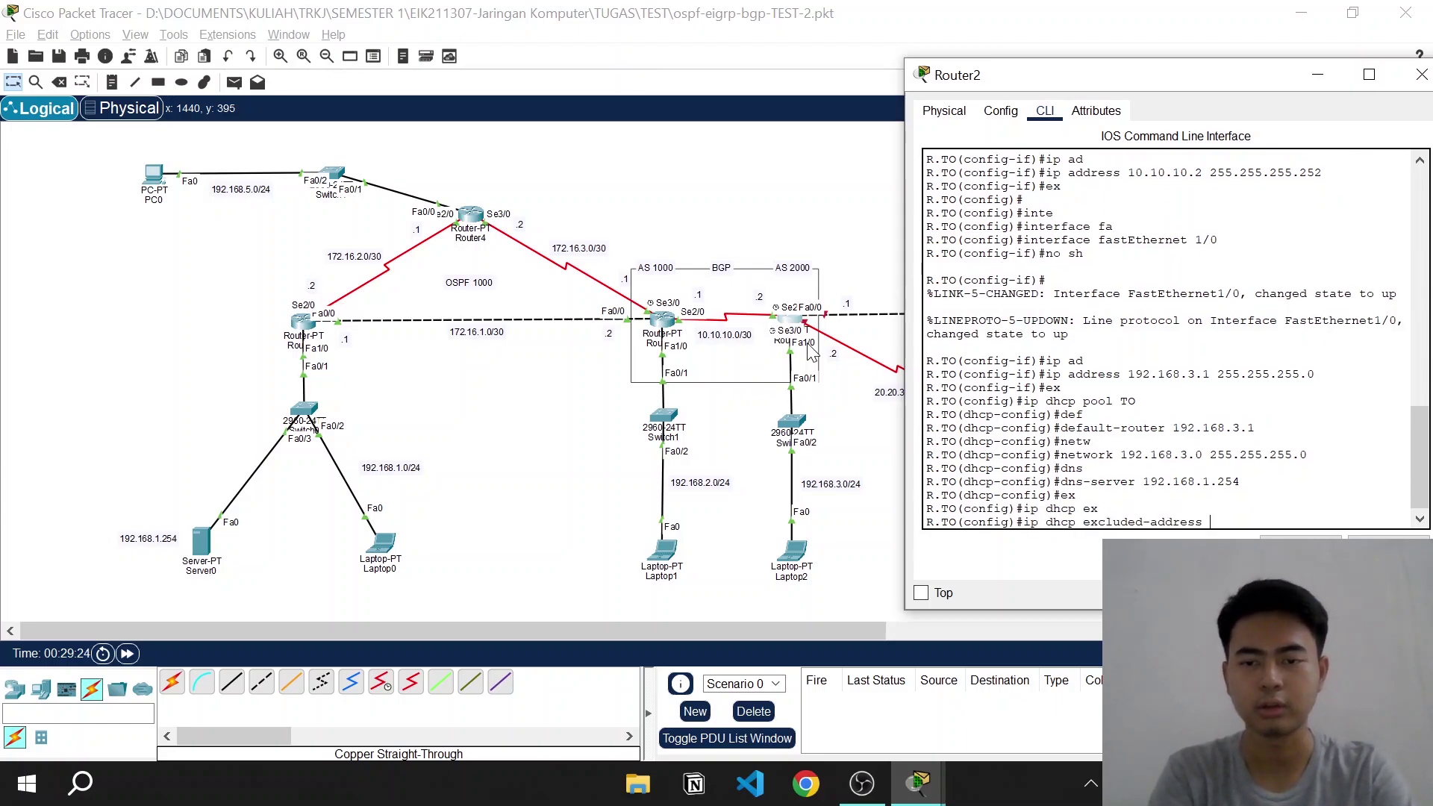
type("192.168")
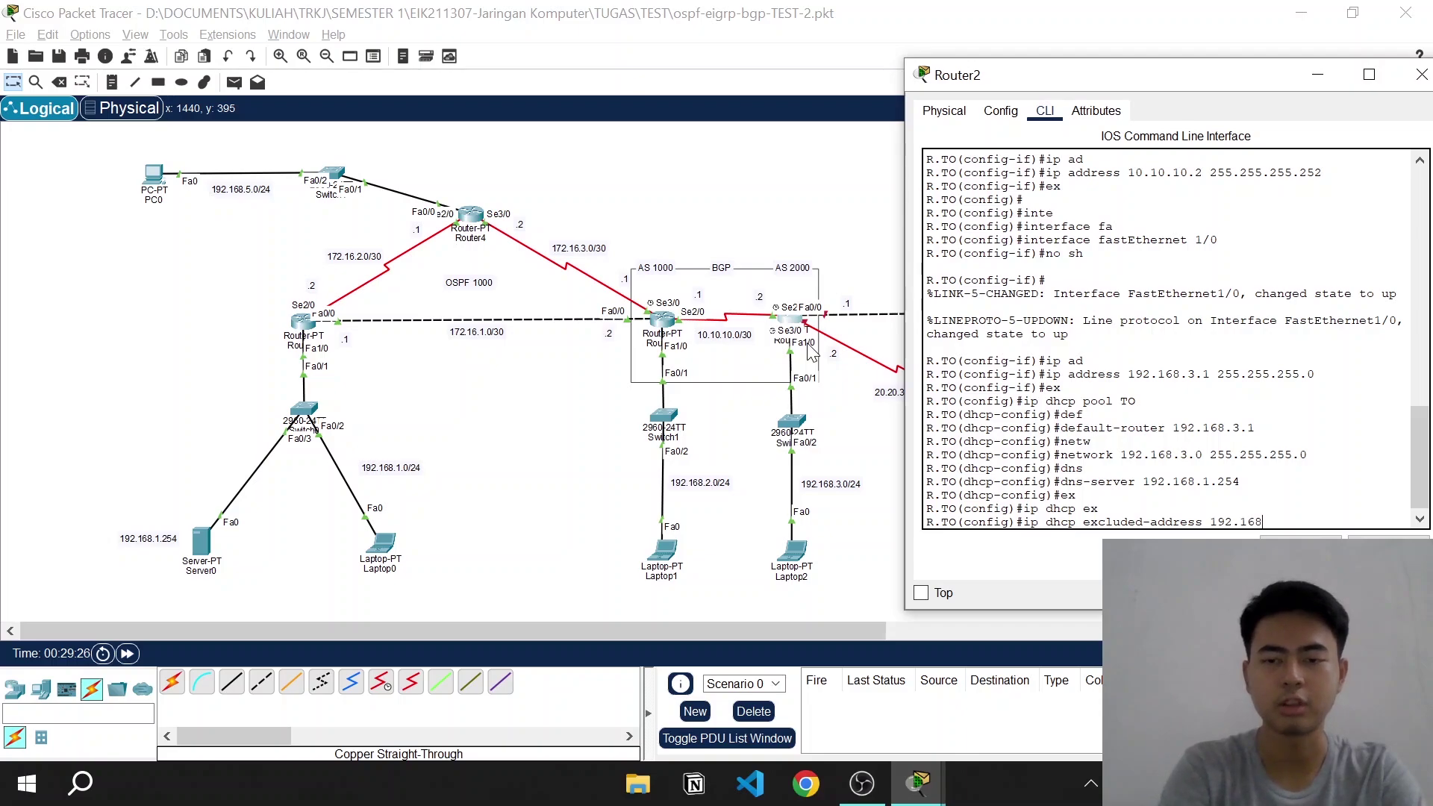
type(".3.1")
key("Return")
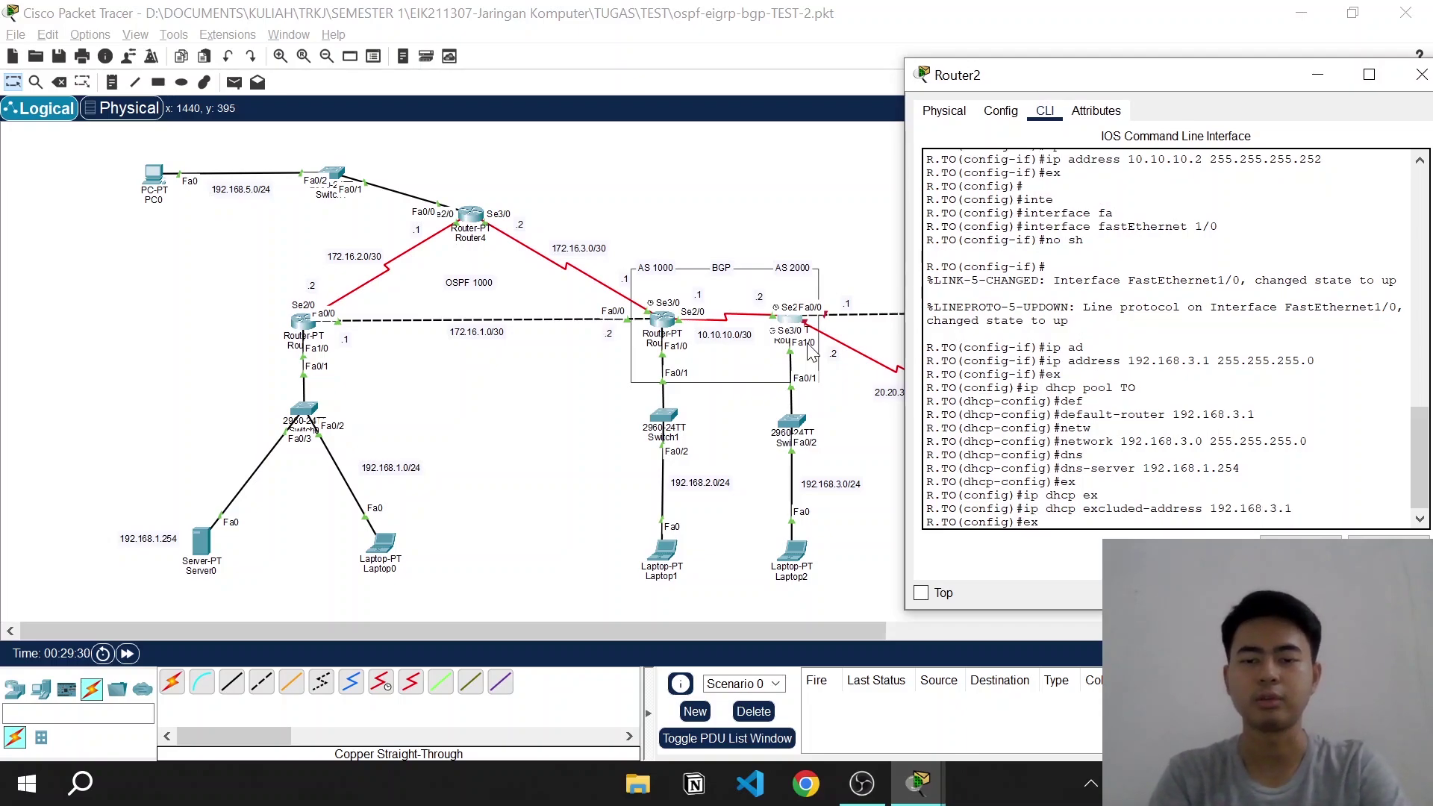
key("BackSpace")
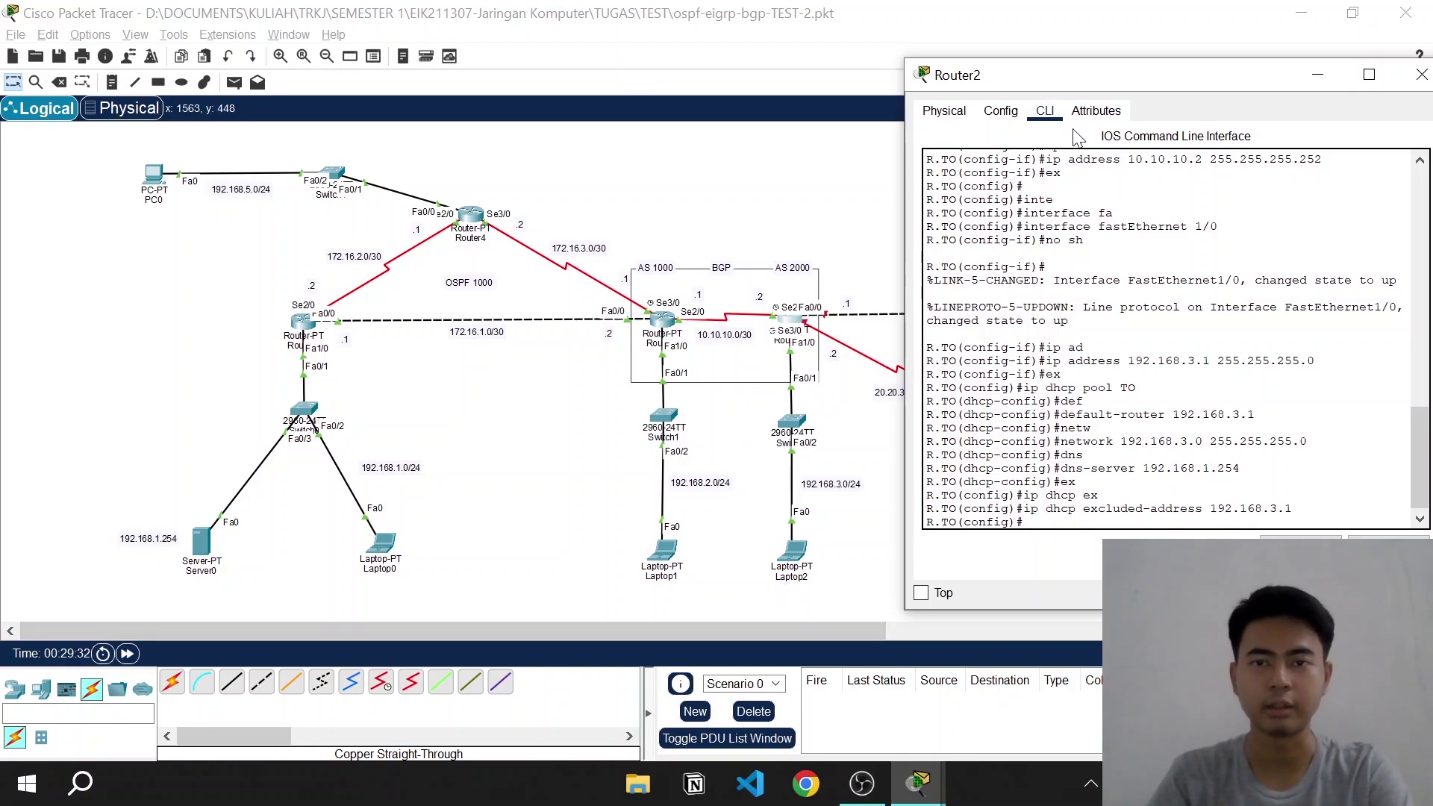
Uncover the EIGRP side of the topology and enable Router2's FastEthernet 0/0 interface with no shutdown
left_click_drag(1078, 85, 183, 44)
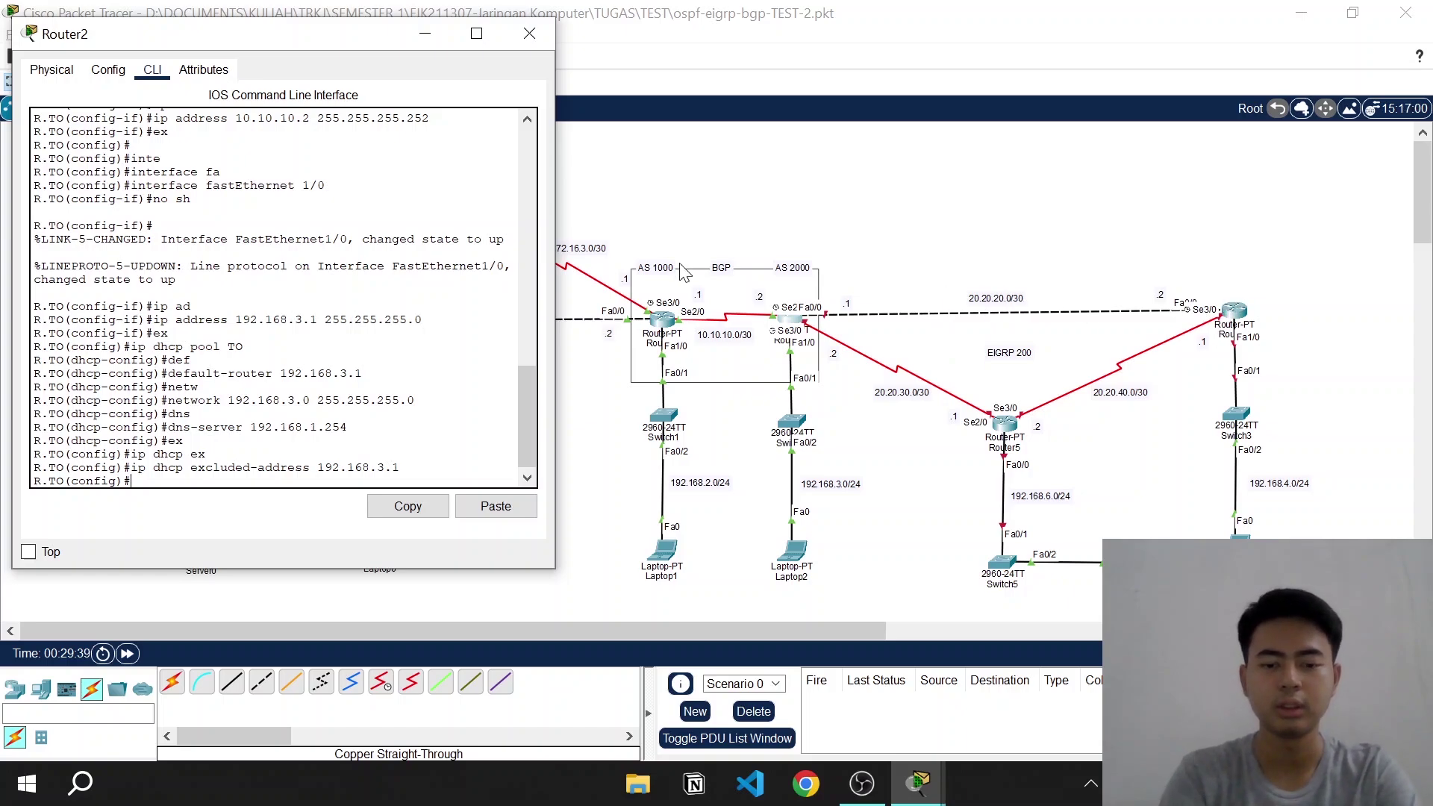
type("inte")
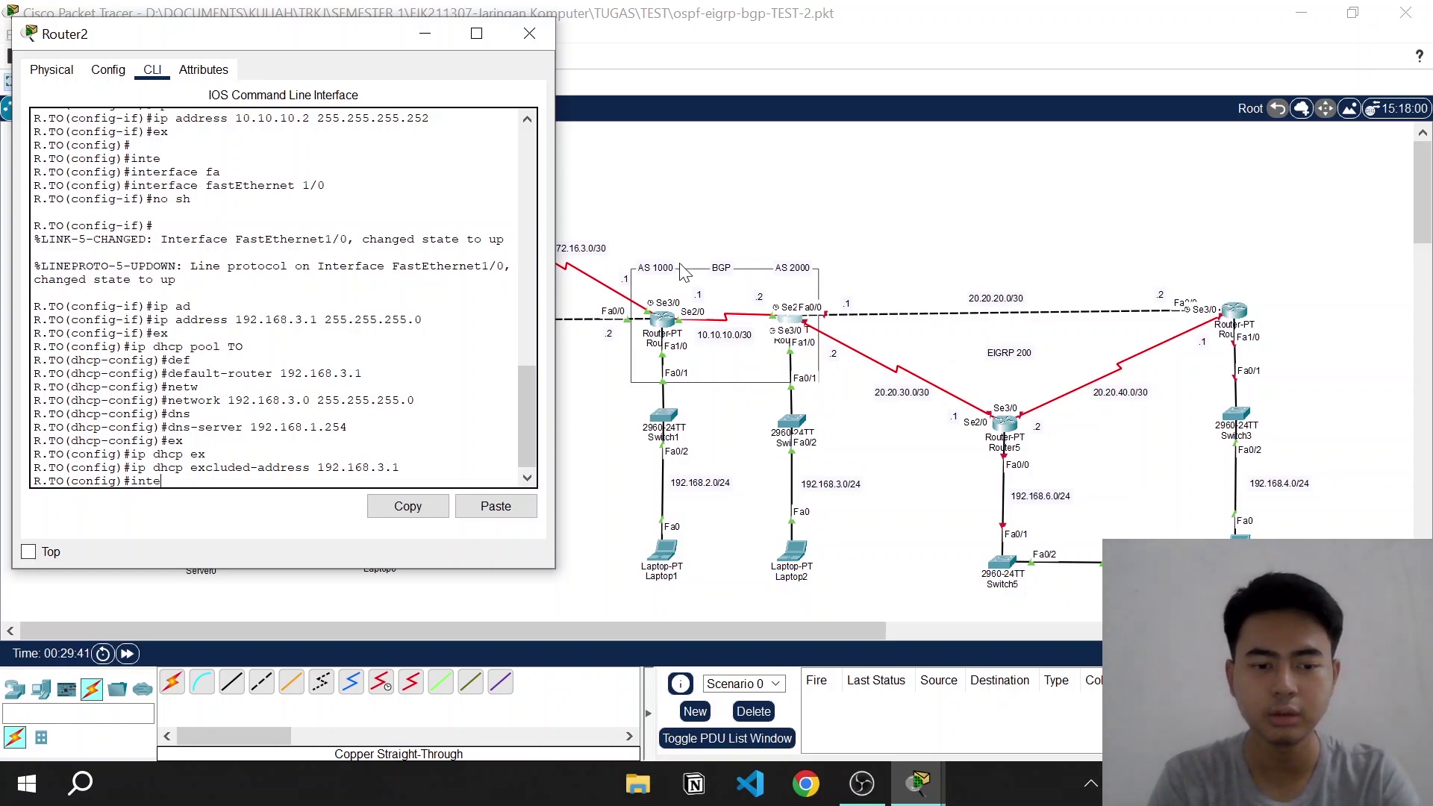
key("Tab")
type("fa")
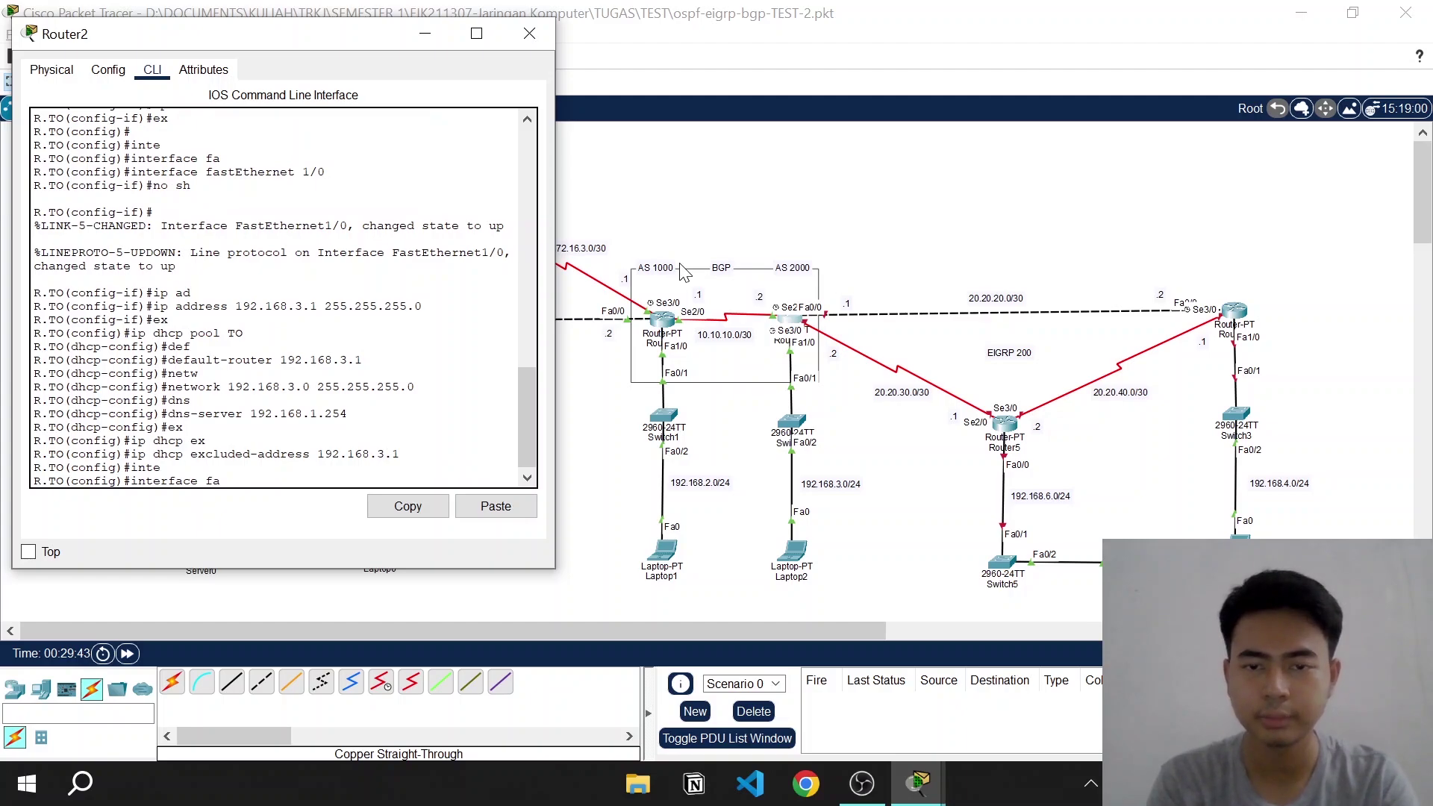
key("Tab")
type("0/")
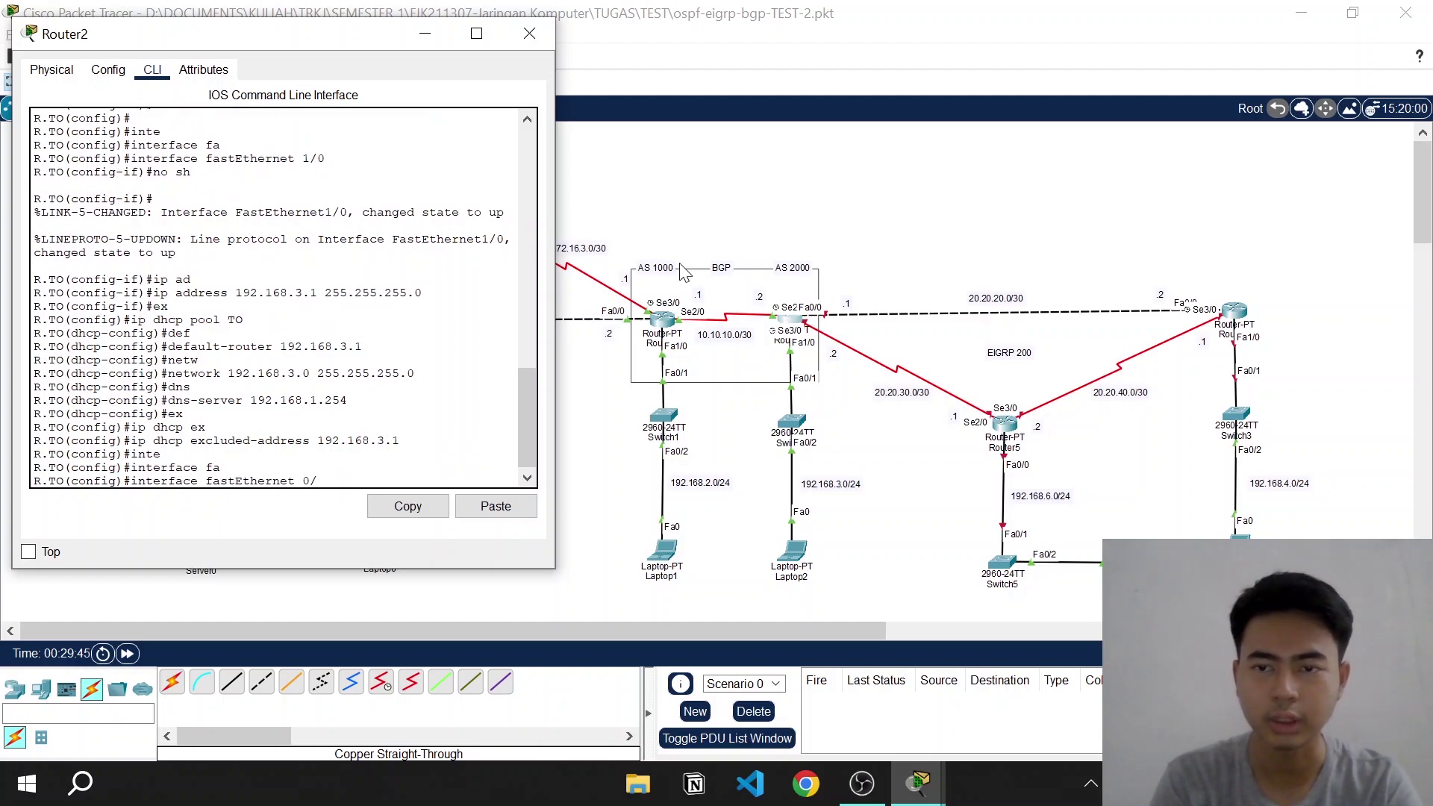
type("0")
key("Return")
type("no sh")
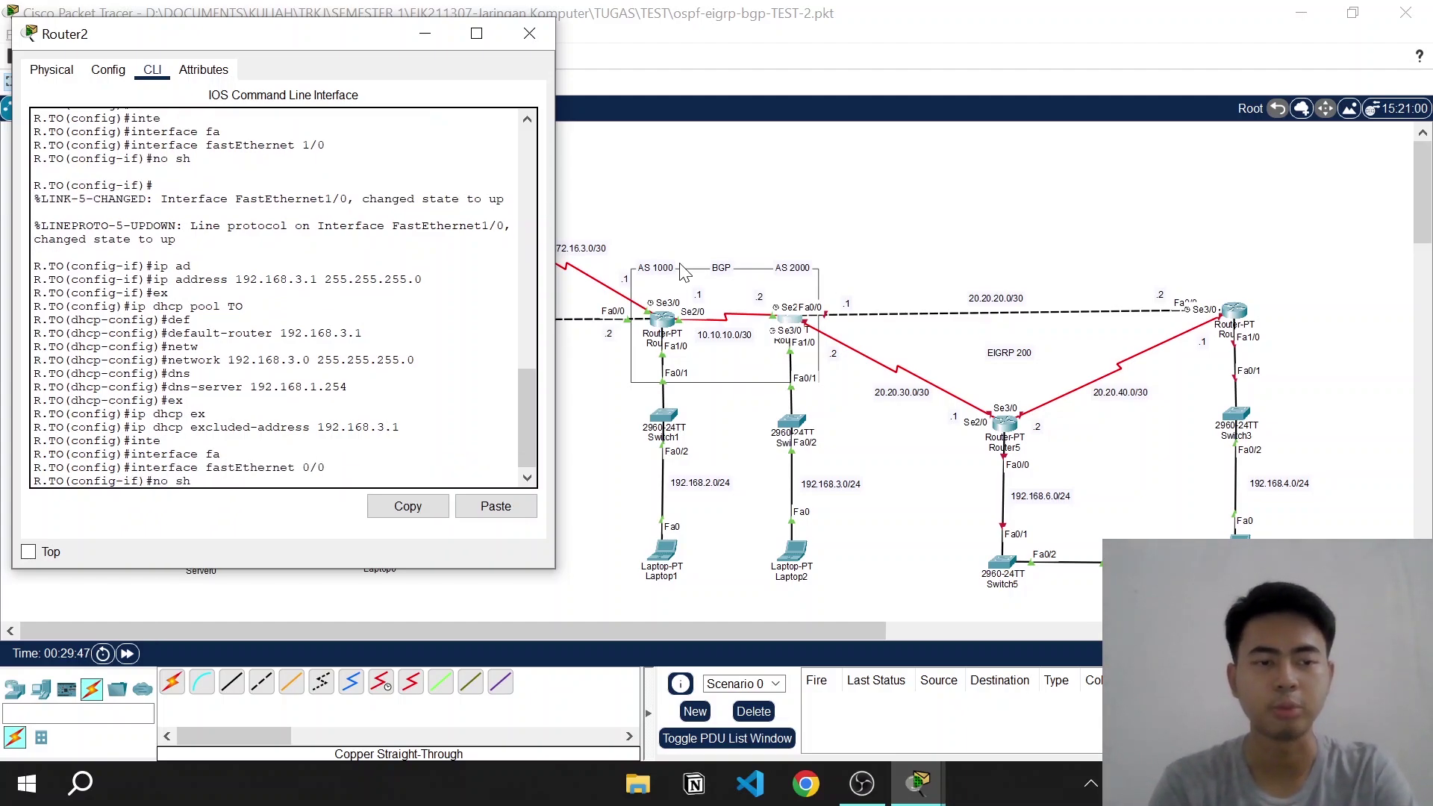
key("Return")
key("Return")
Assign IP address 20.20.20.1 with mask 255.255.255.252 to FastEthernet 0/0 and exit interface configuration
type("ip")
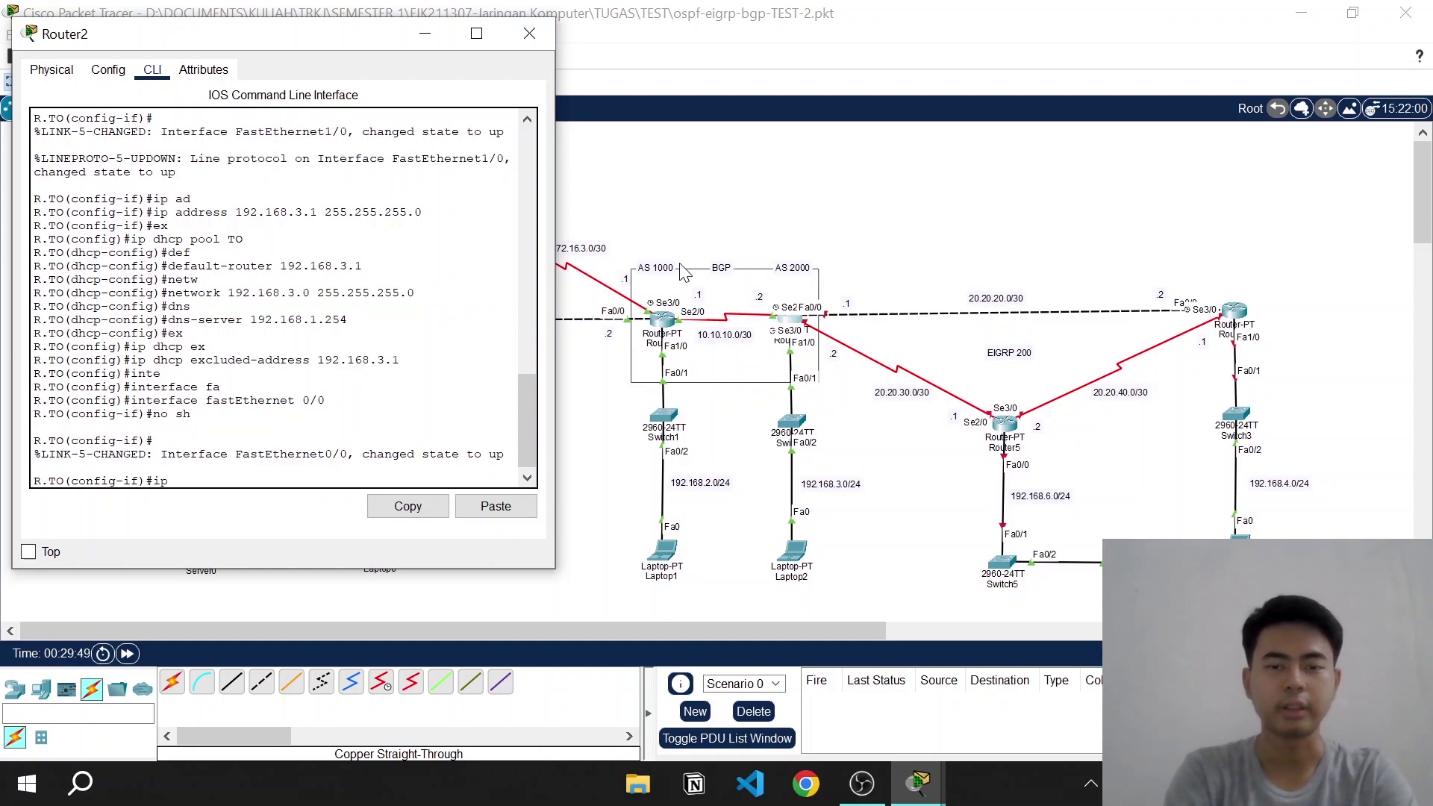
type(" ad")
key("Tab")
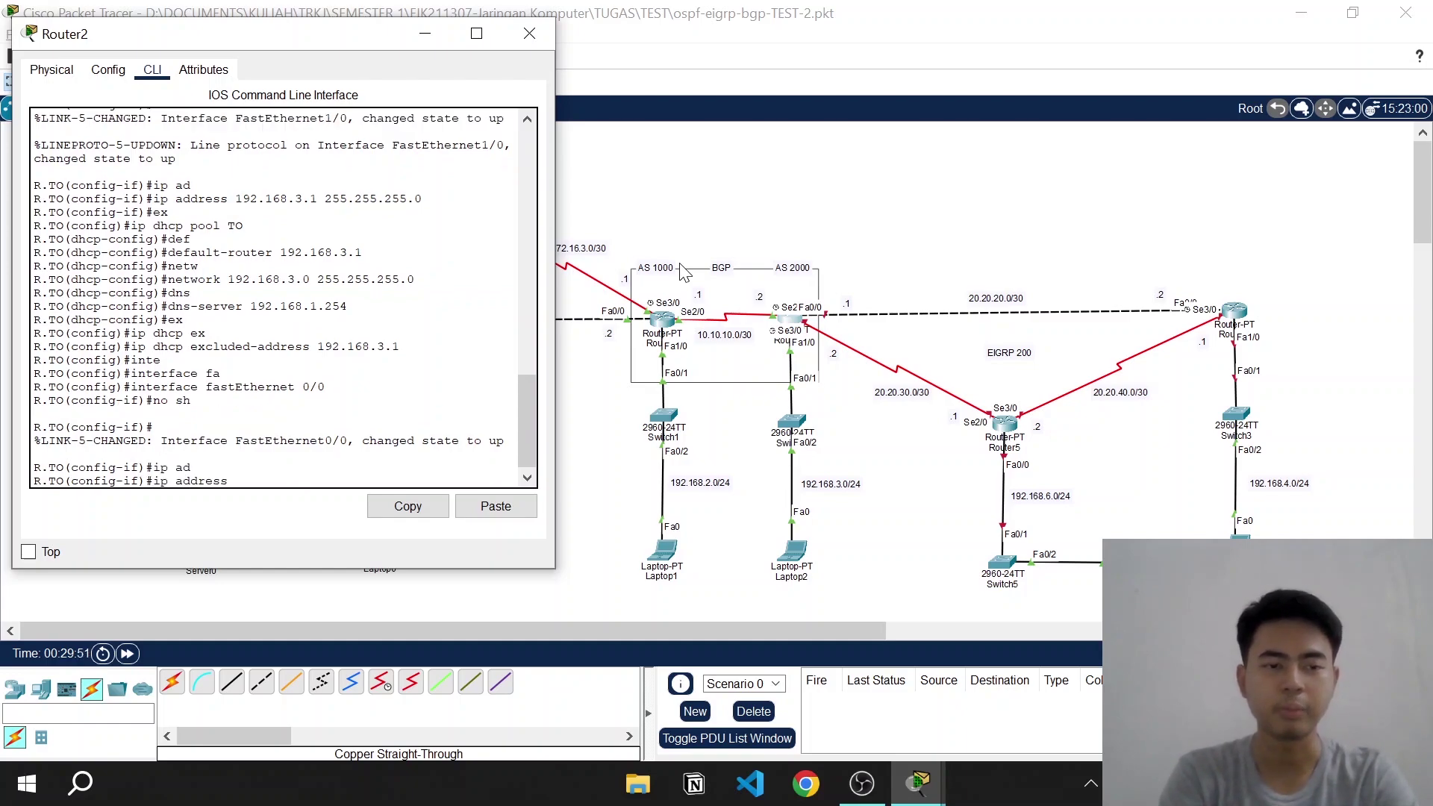
type("20.20.2")
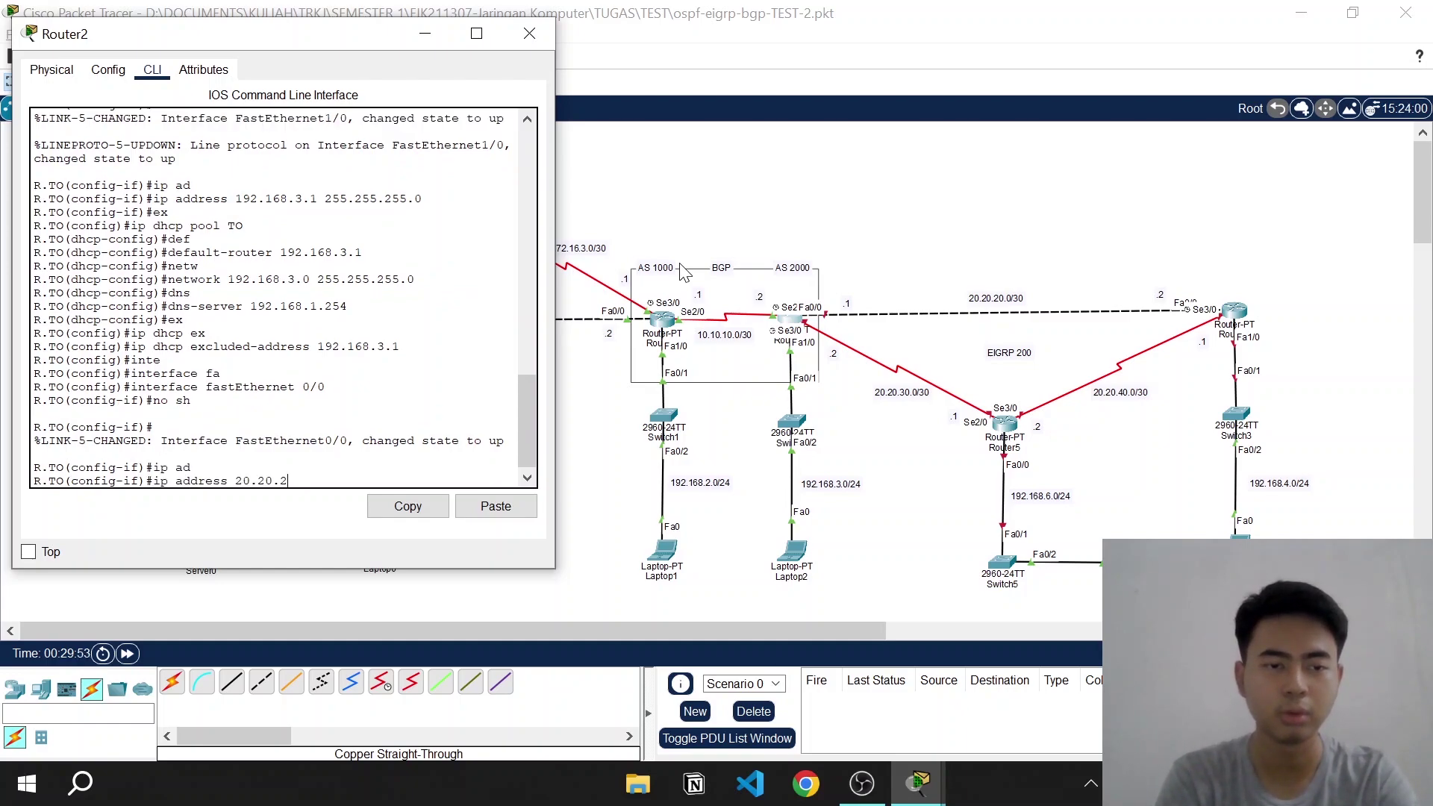
type("0.1 255.255")
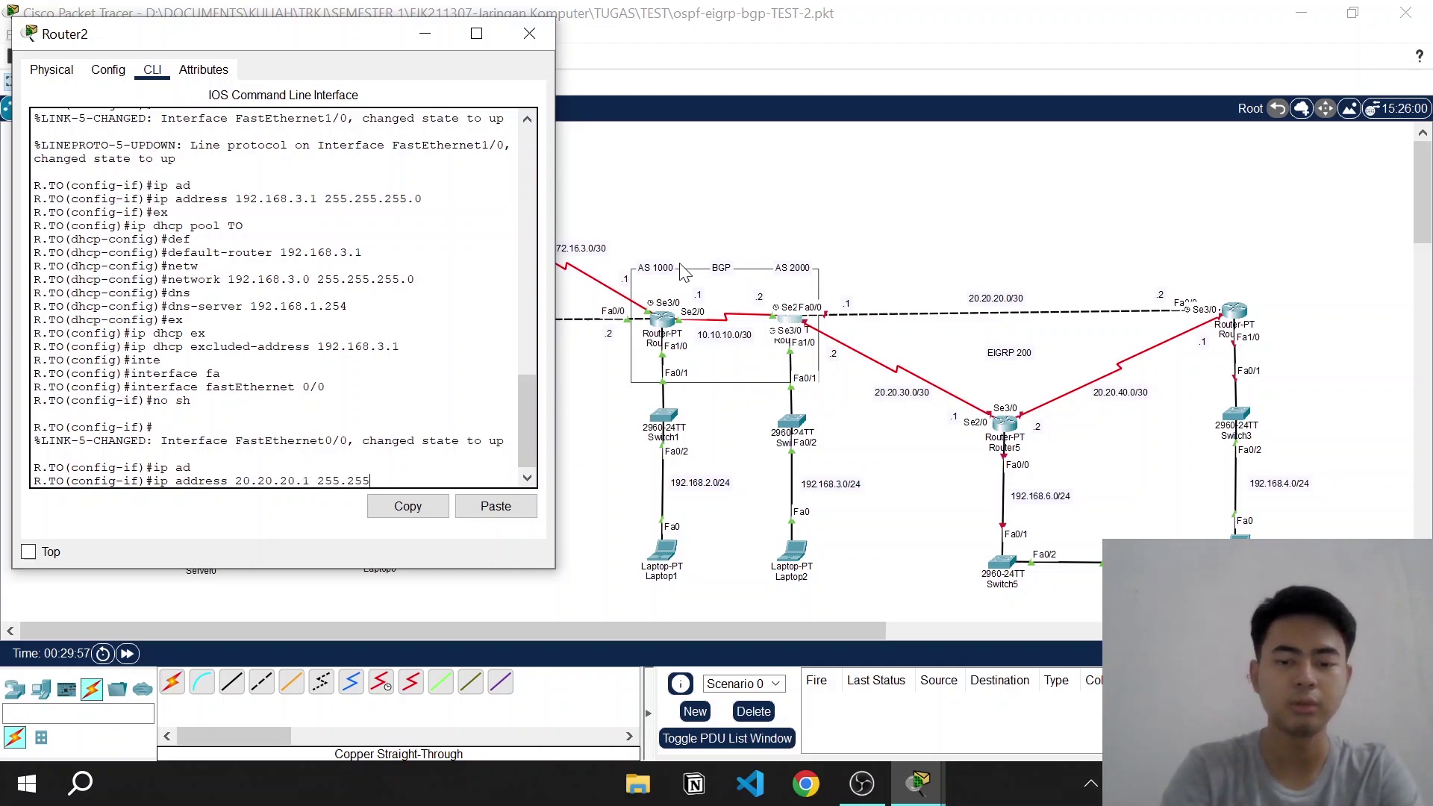
type(".255.252")
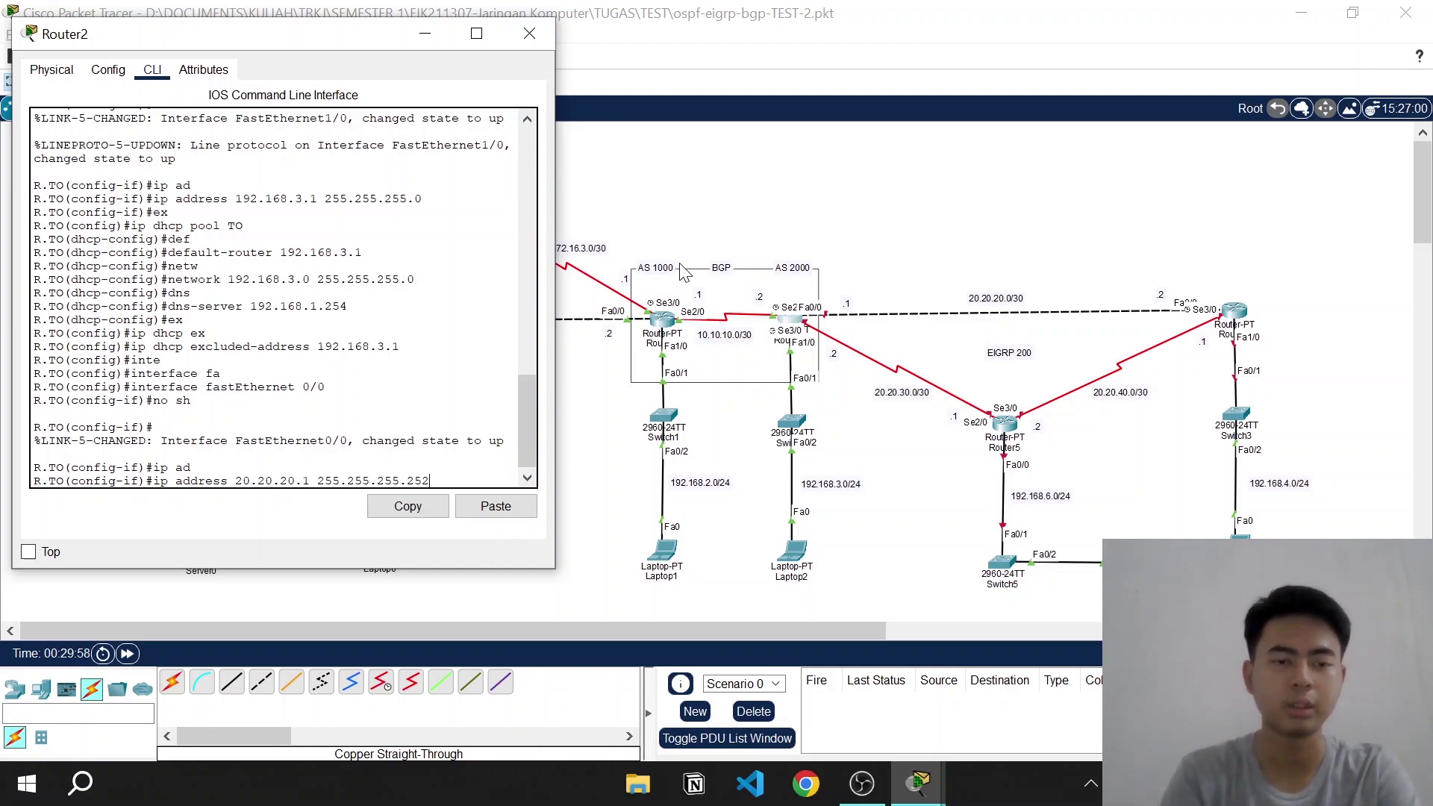
key("Return")
type("ex")
key("Return")
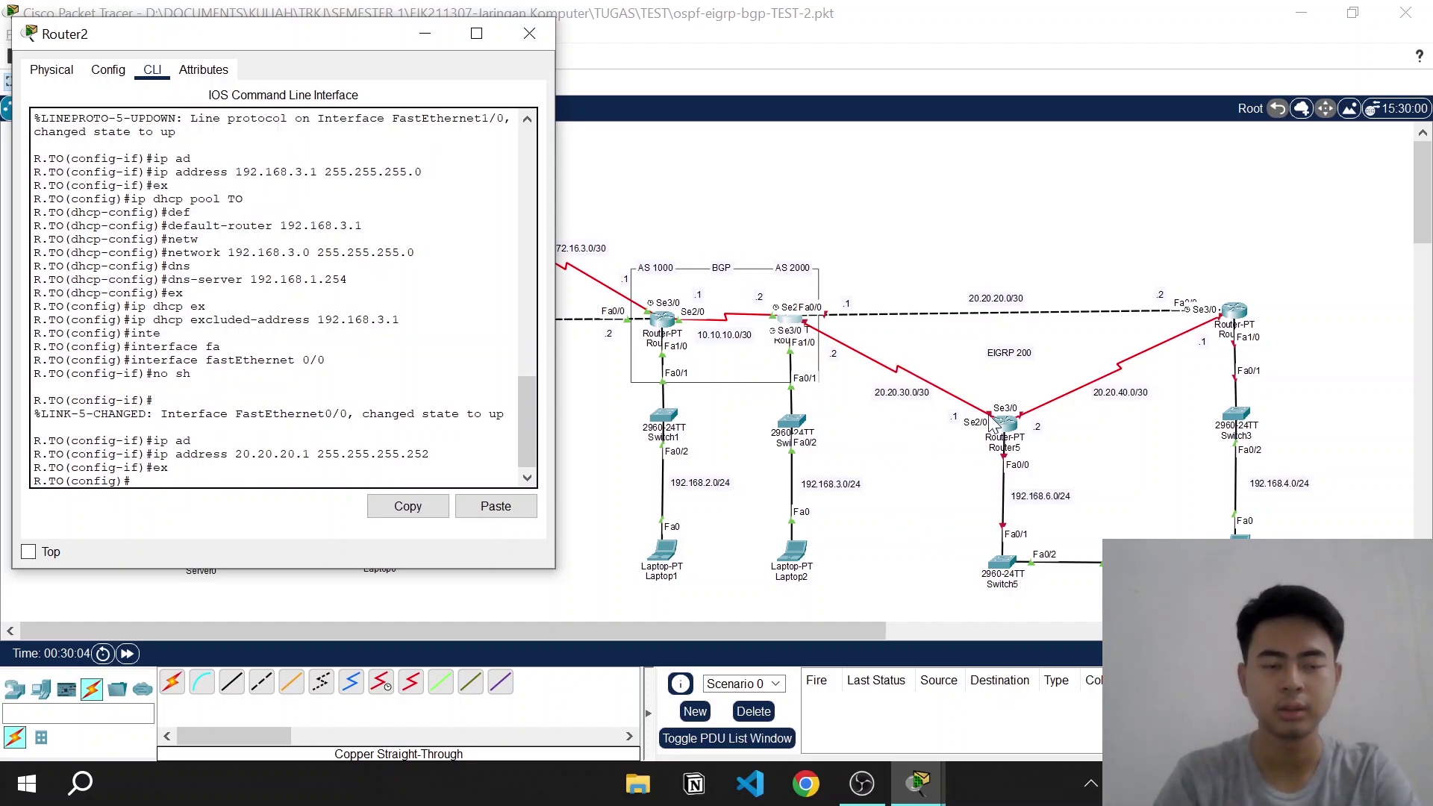
Enter configuration of Router2's Serial 3/0 interface and enable it with no shutdown
type("int")
key("Tab")
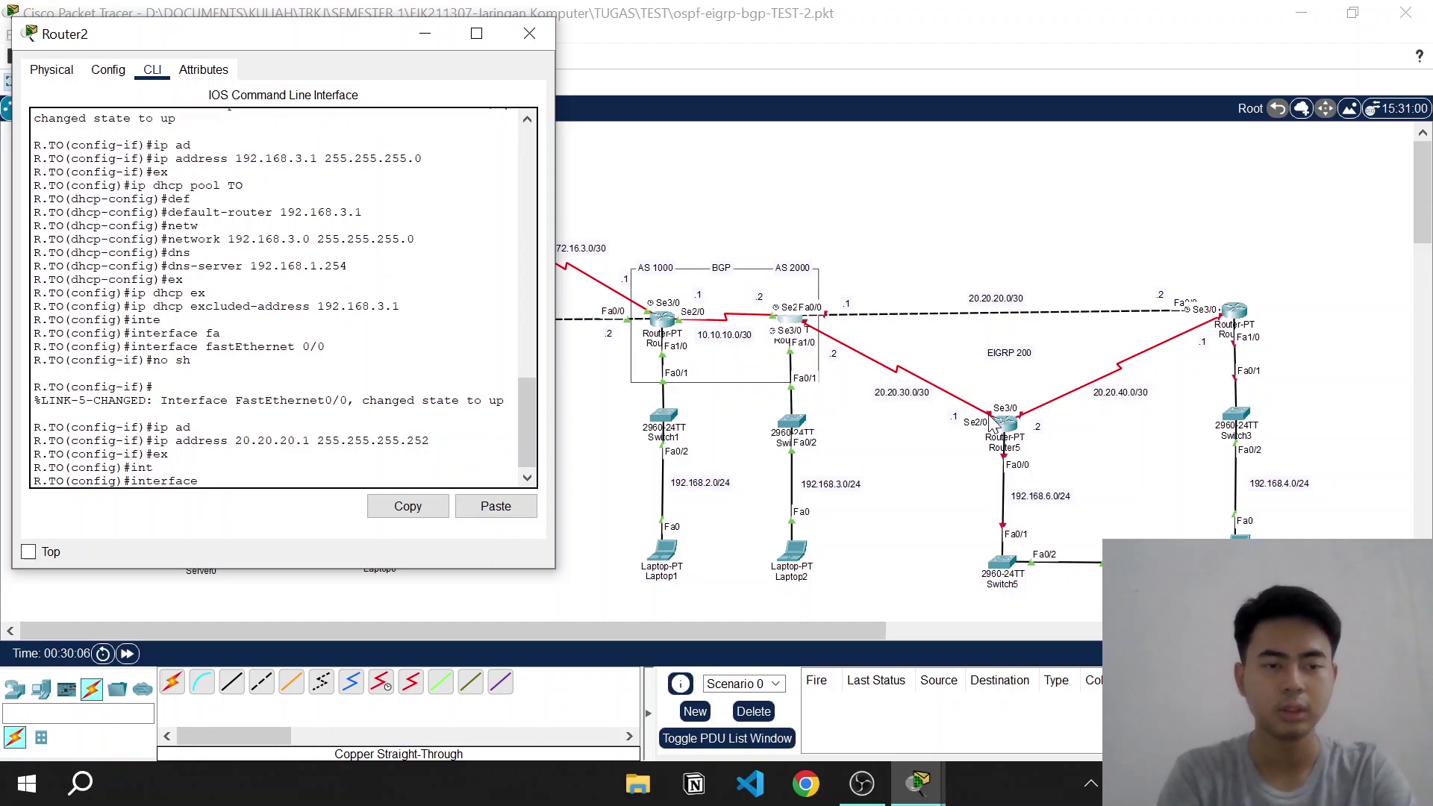
type("se")
key("Tab")
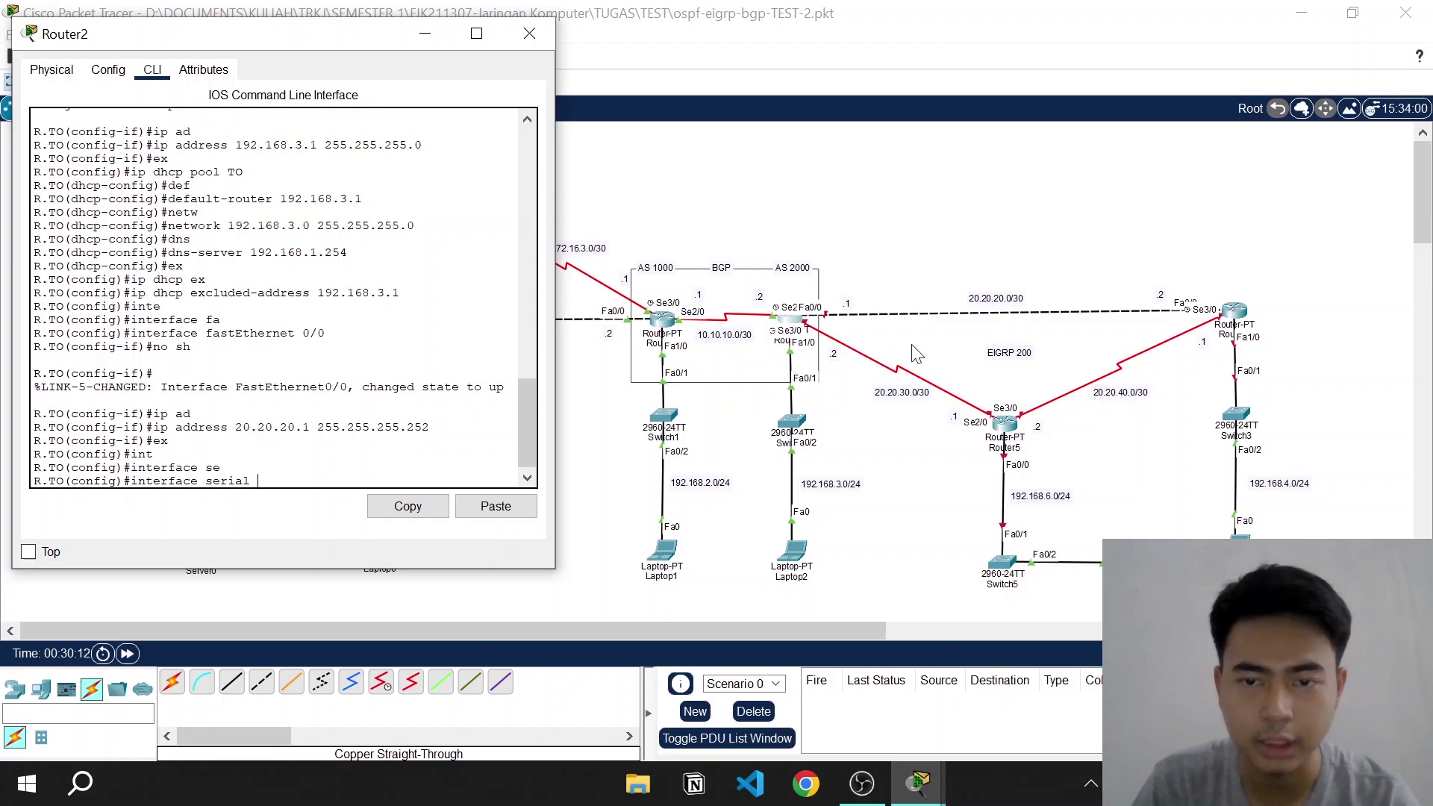
type("3/0")
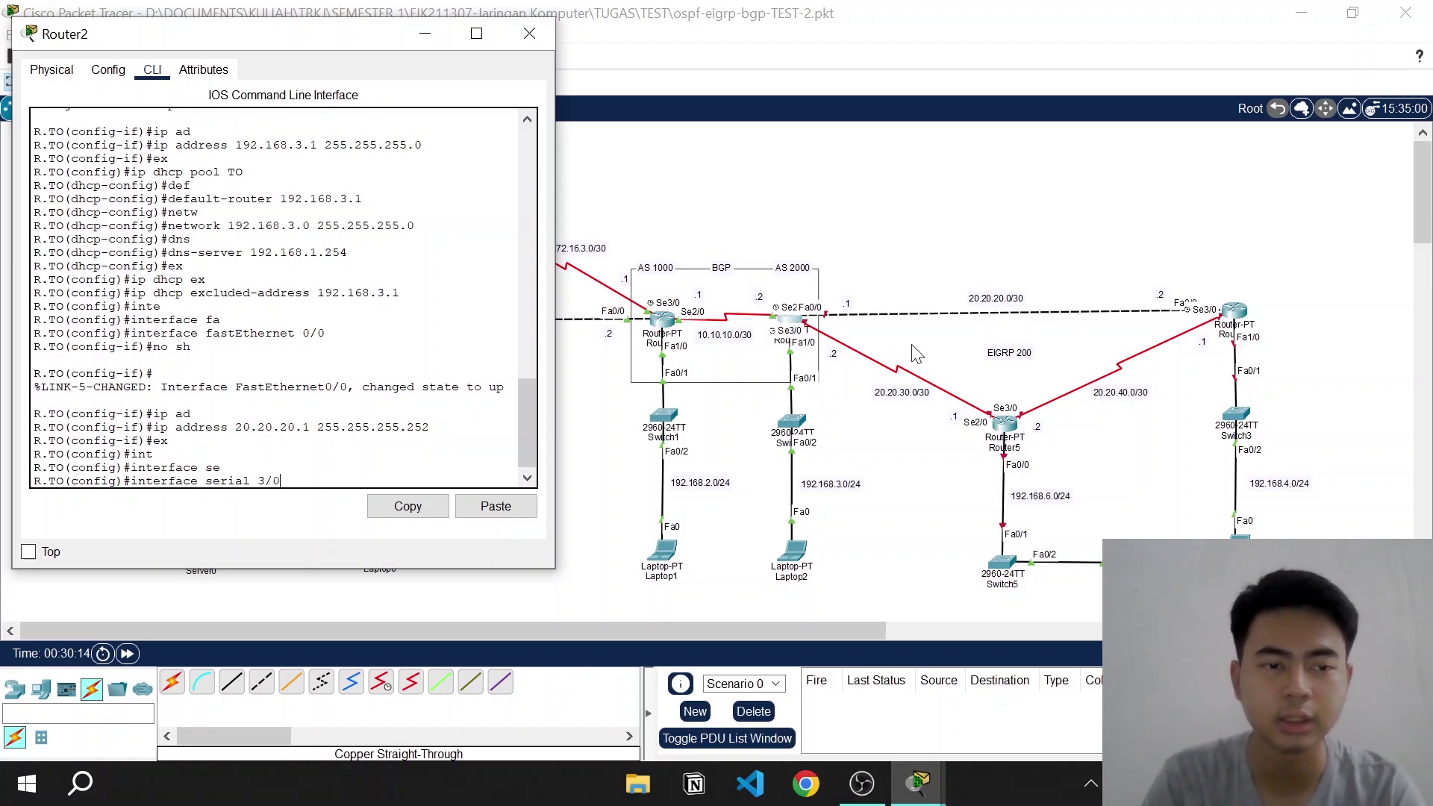
key("Return")
type("no sh")
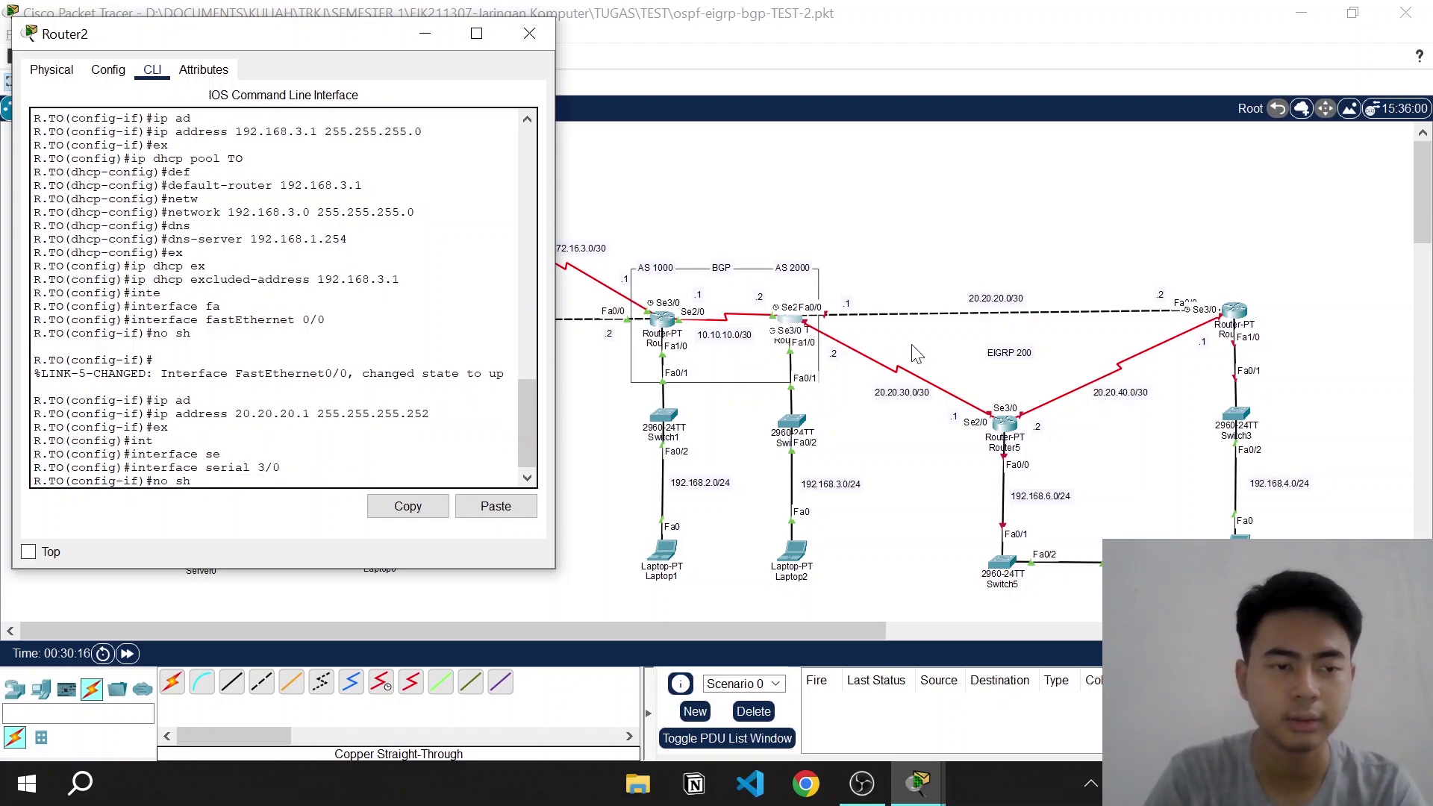
key("Return")
Assign IP address 20.20.30.2 with mask 255.255.255.252 to Router2's Serial 3/0, exit interface configuration and close the router
type("ip ad")
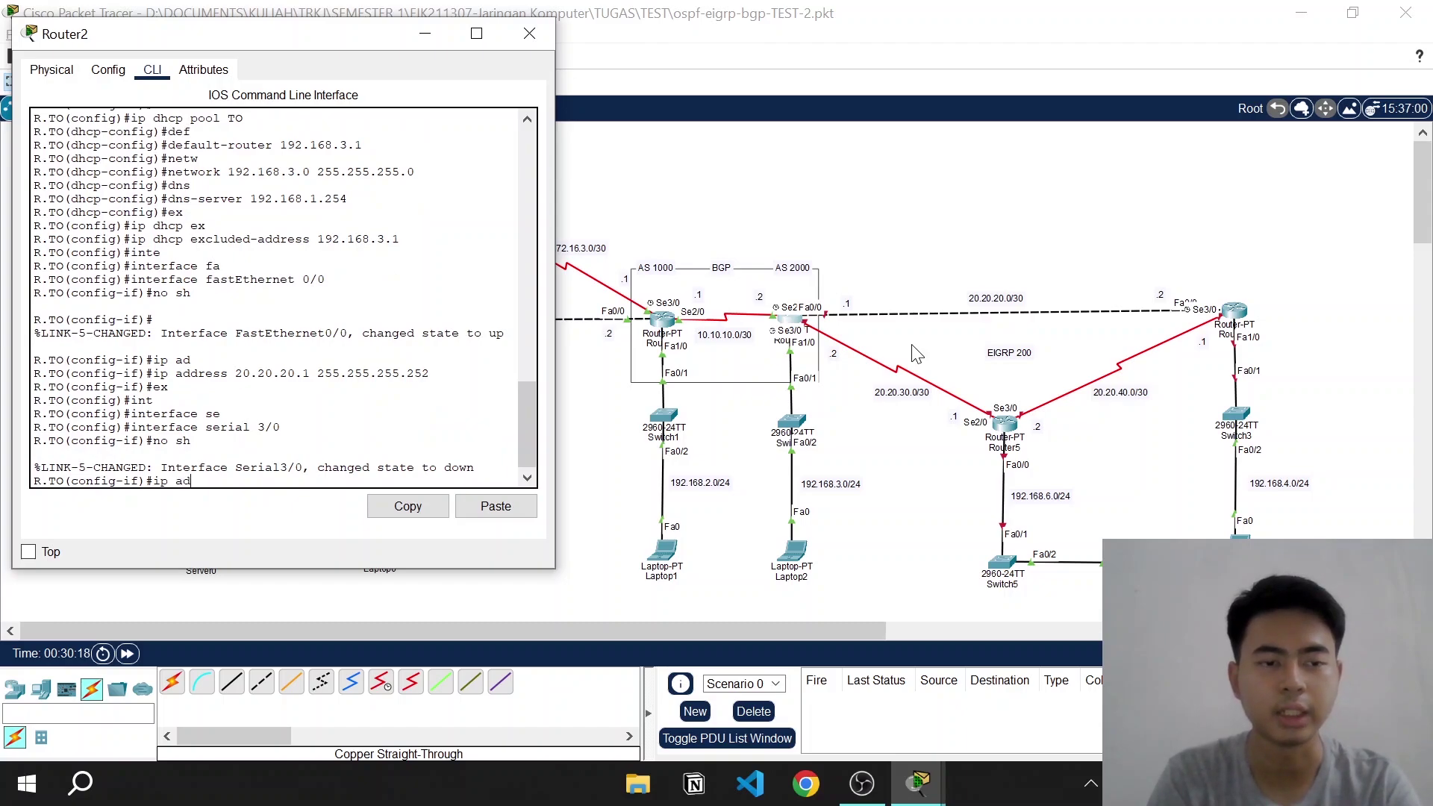
key("Tab")
type("2")
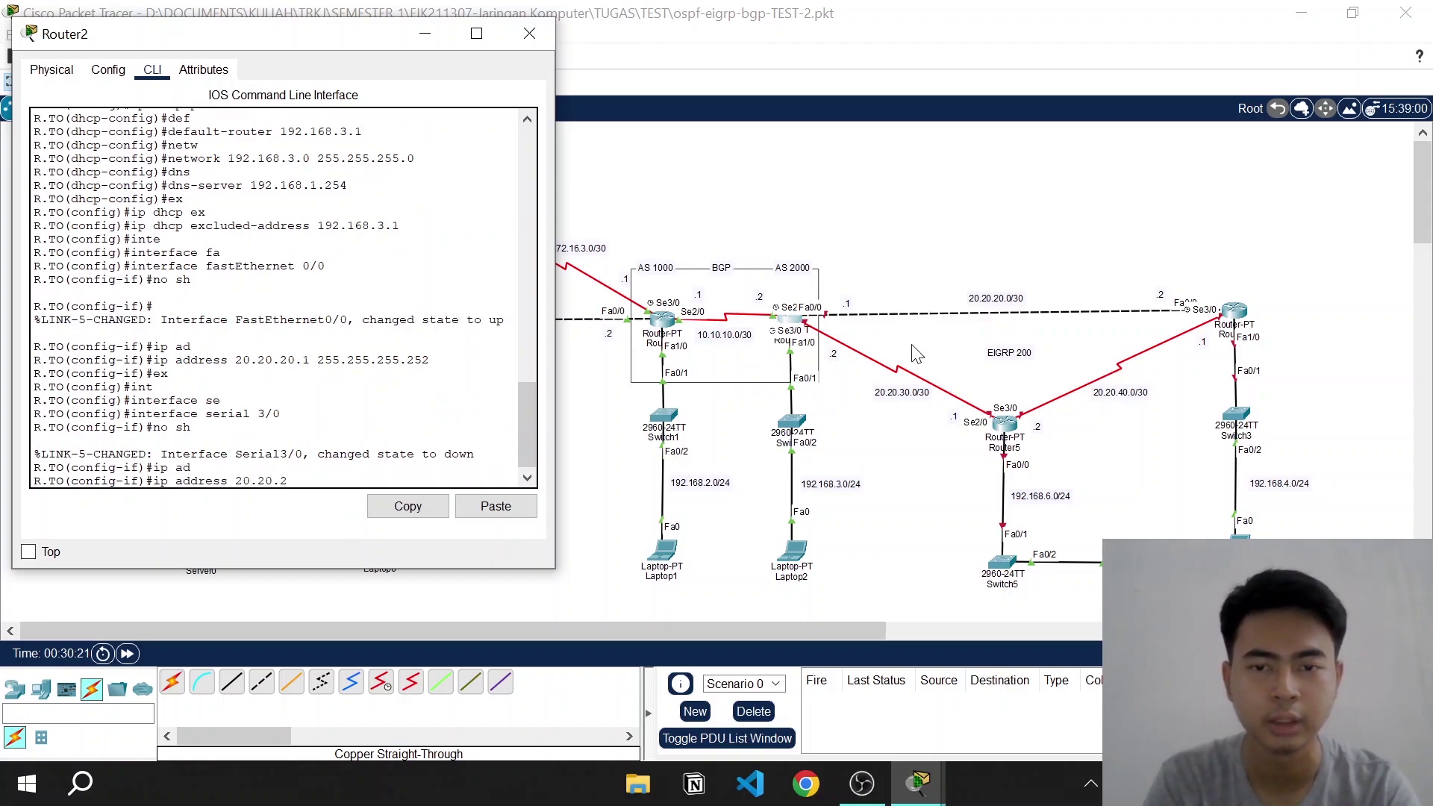
key("BackSpace")
type("30.")
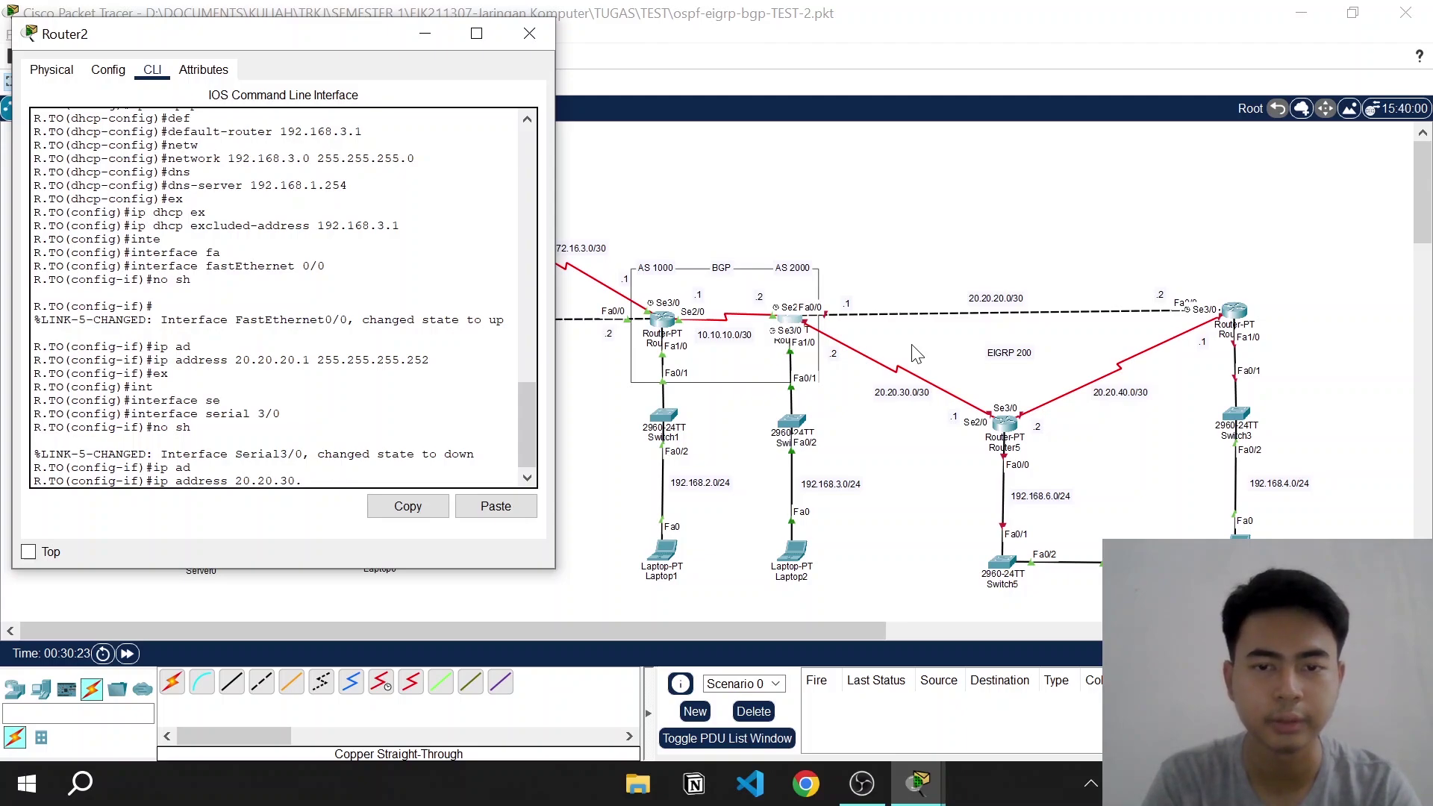
type("2 ")
type("2")
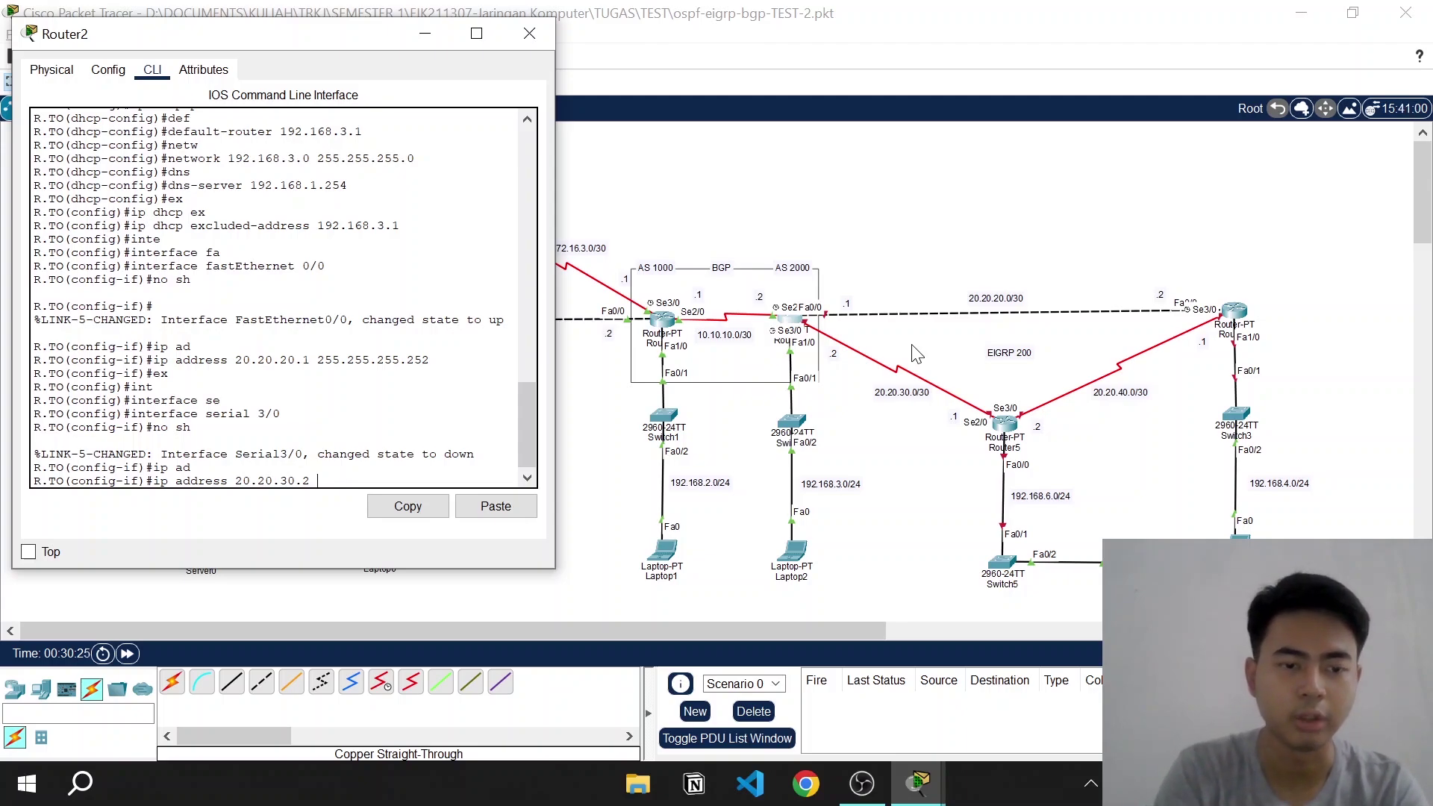
type("55.255.252")
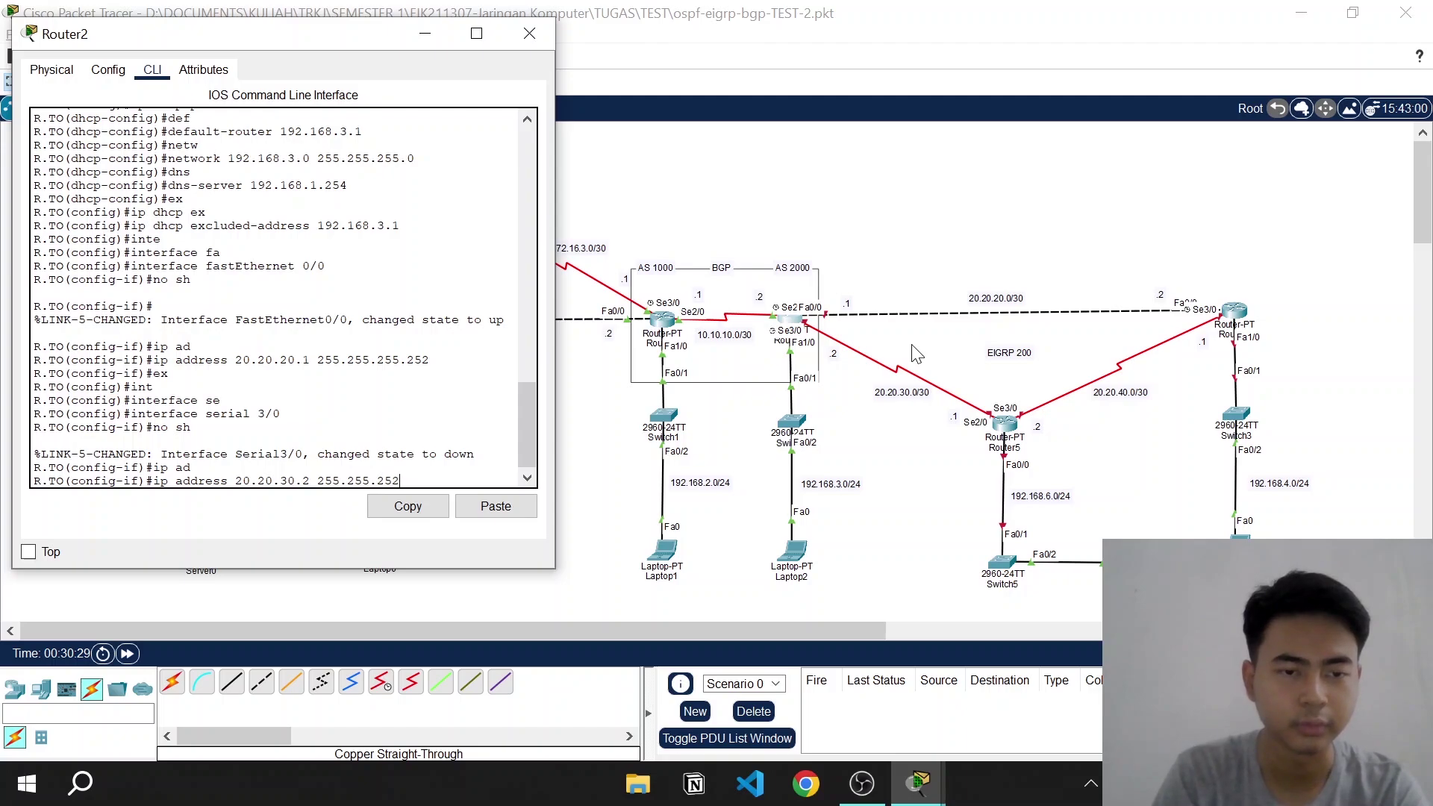
key("BackSpace")
key("BackSpace")
key("BackSpace")
type("255.252")
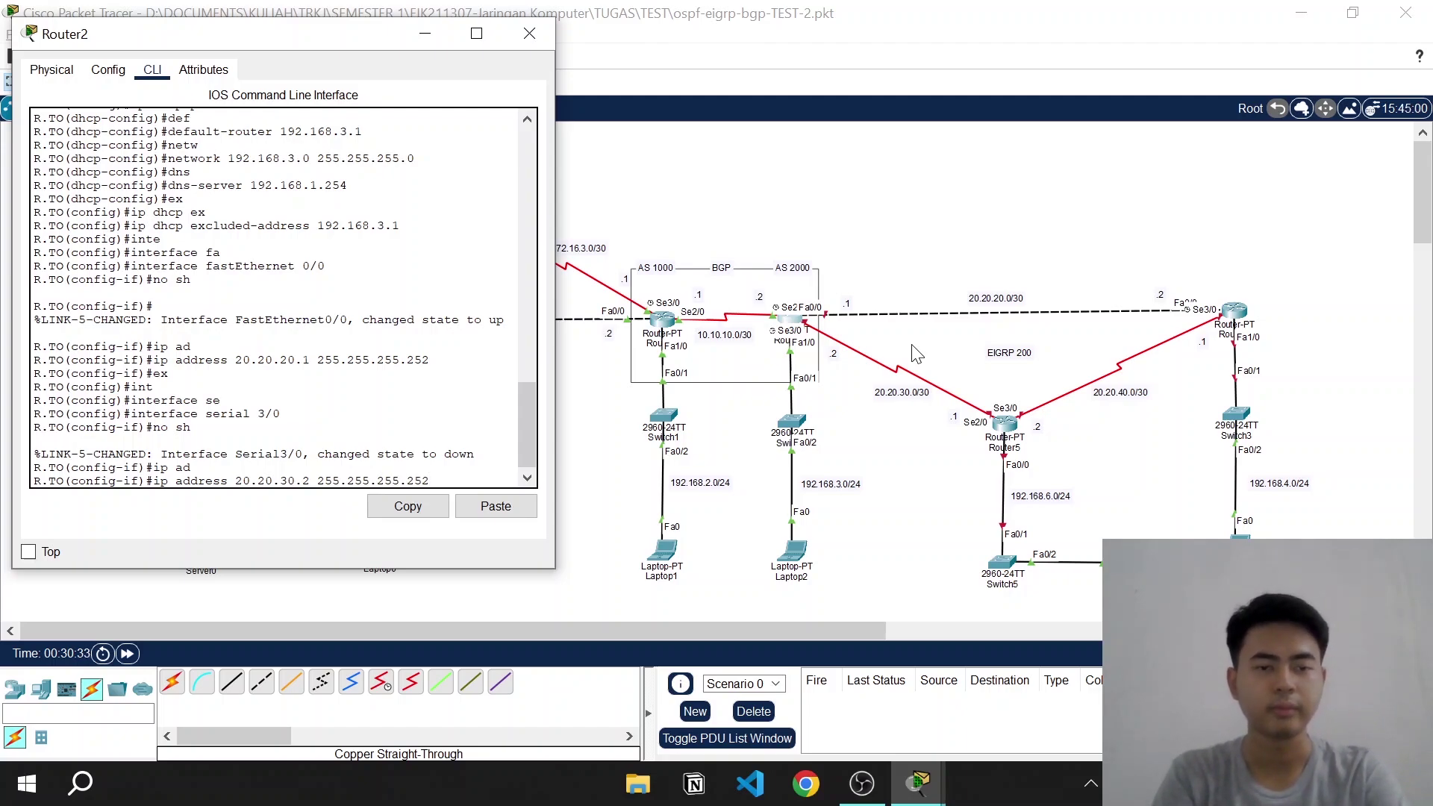
key("Return")
type("ex")
key("Return")
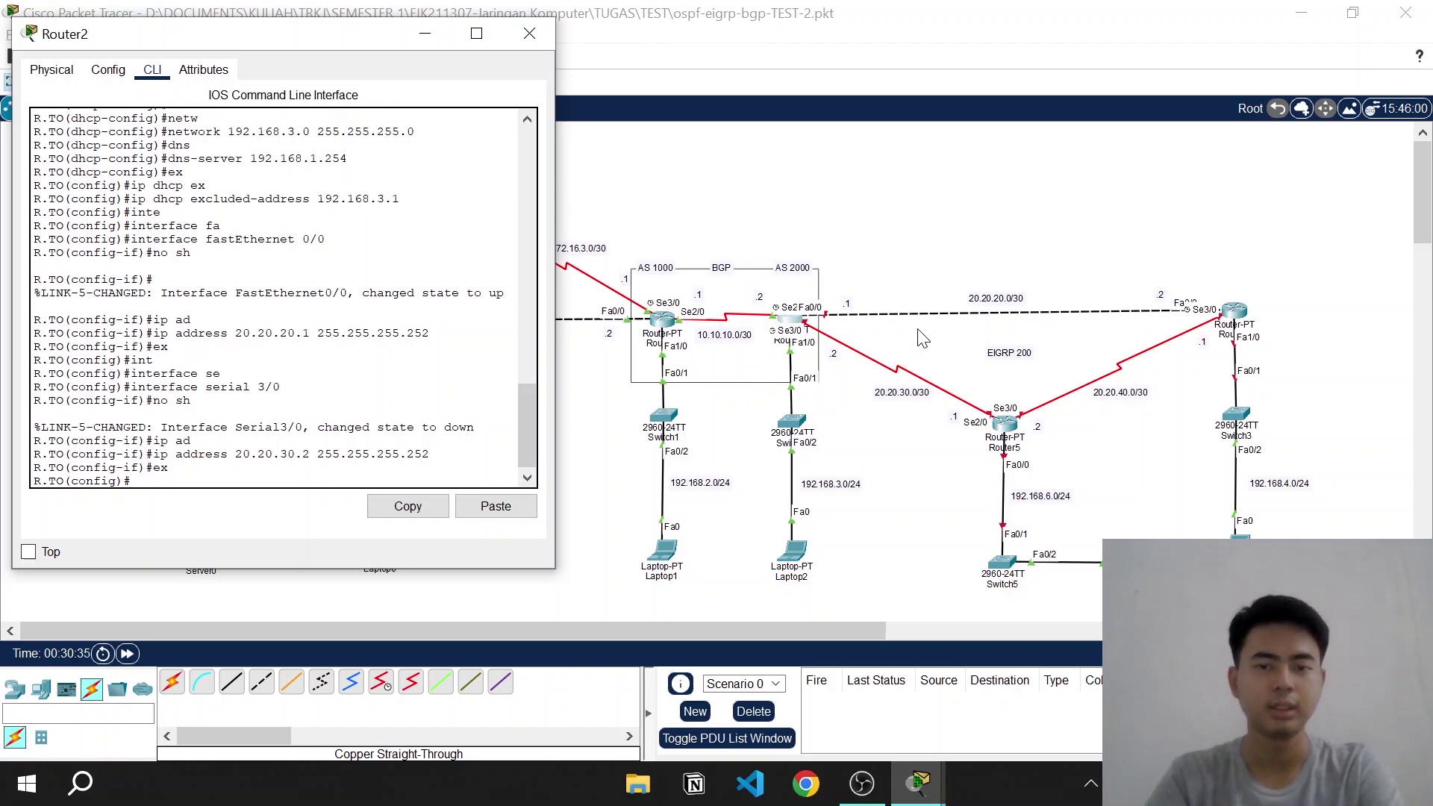
left_click(527, 34)
Set Laptop2's IP configuration to obtain its address through DHCP, then close the laptop's window
left_click(793, 551)
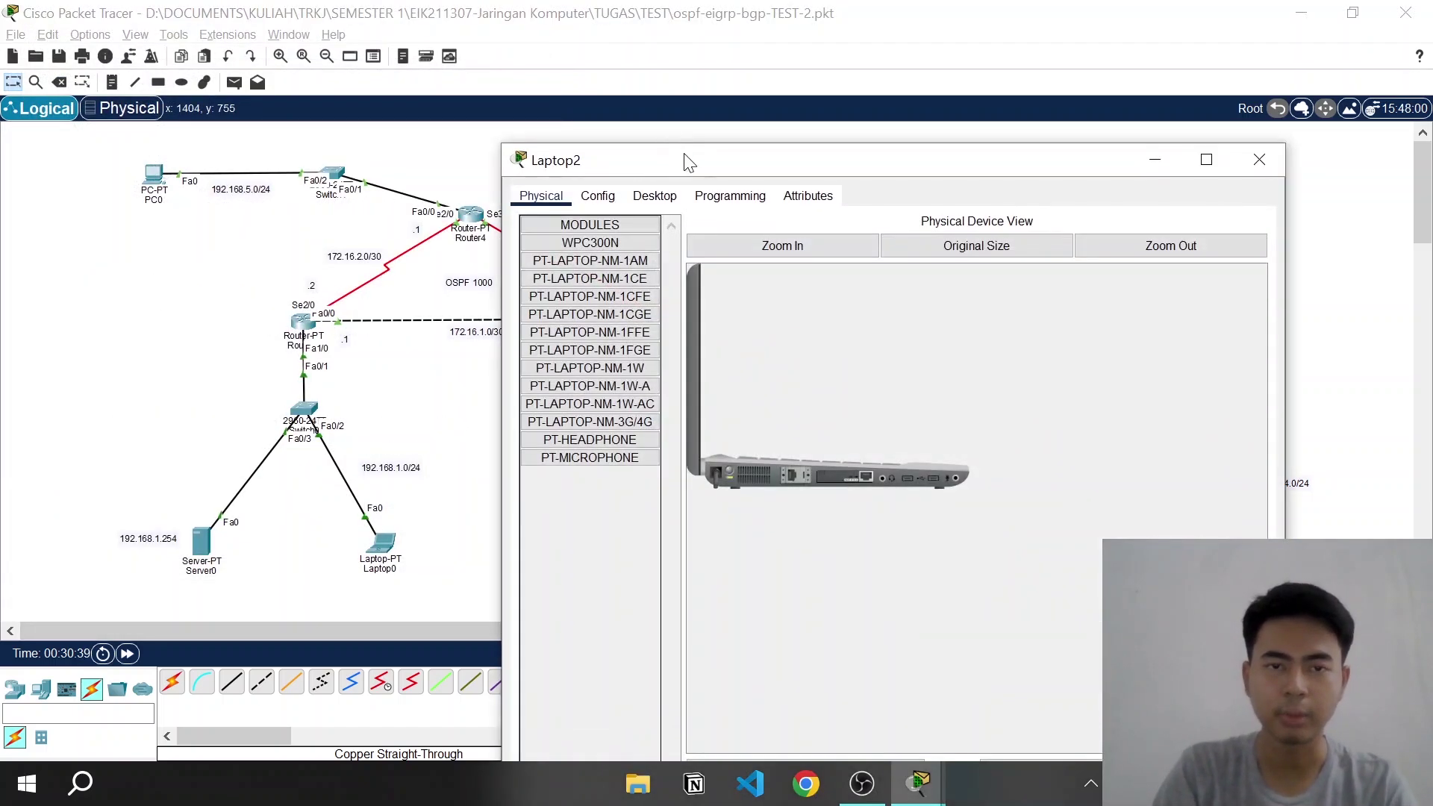
left_click(656, 192)
left_click_drag(661, 158, 661, 34)
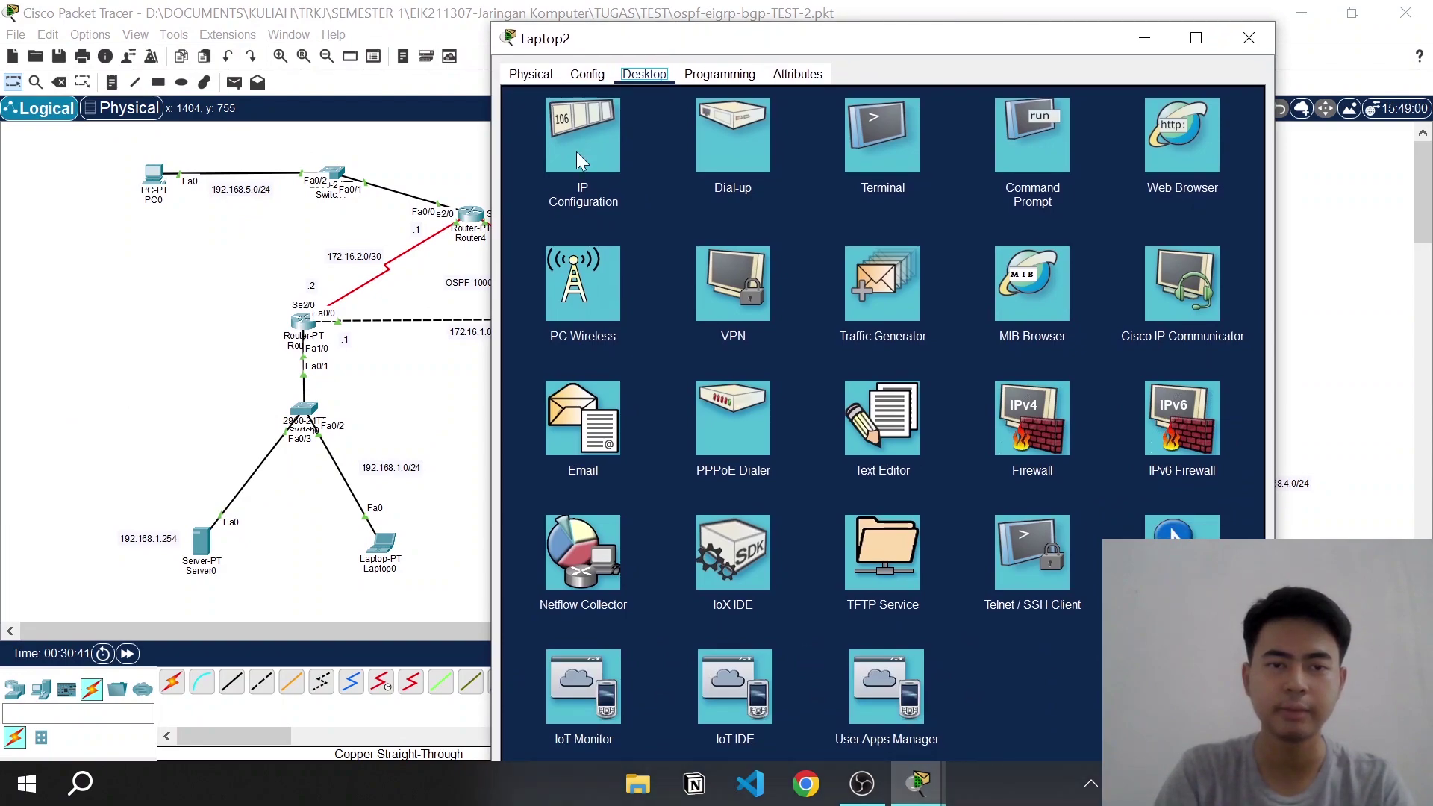
left_click(577, 151)
left_click(542, 169)
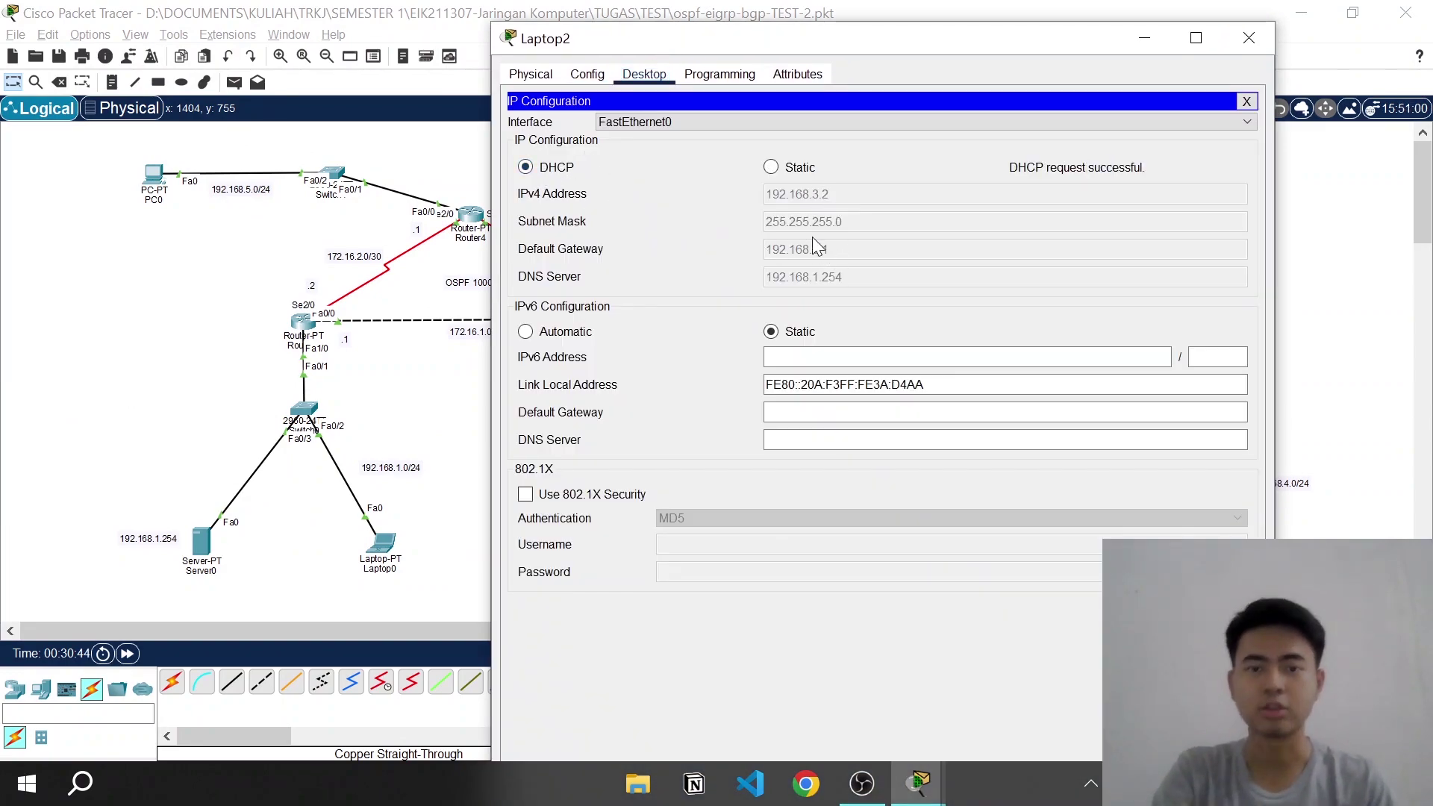
left_click(1250, 38)
Test connectivity with a simple PDU from Laptop2 to Router2 and delete the test scenario
left_click(234, 84)
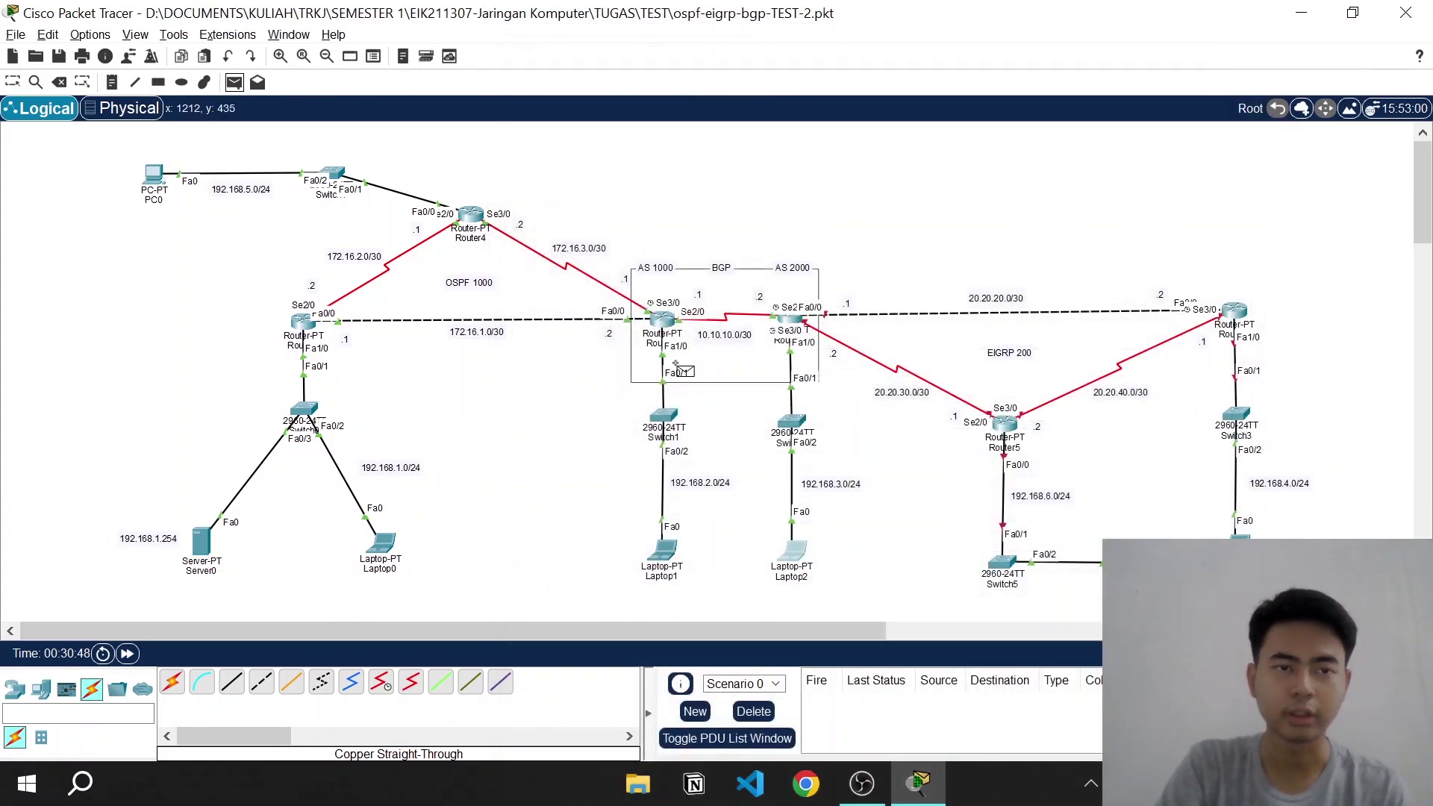
left_click(794, 553)
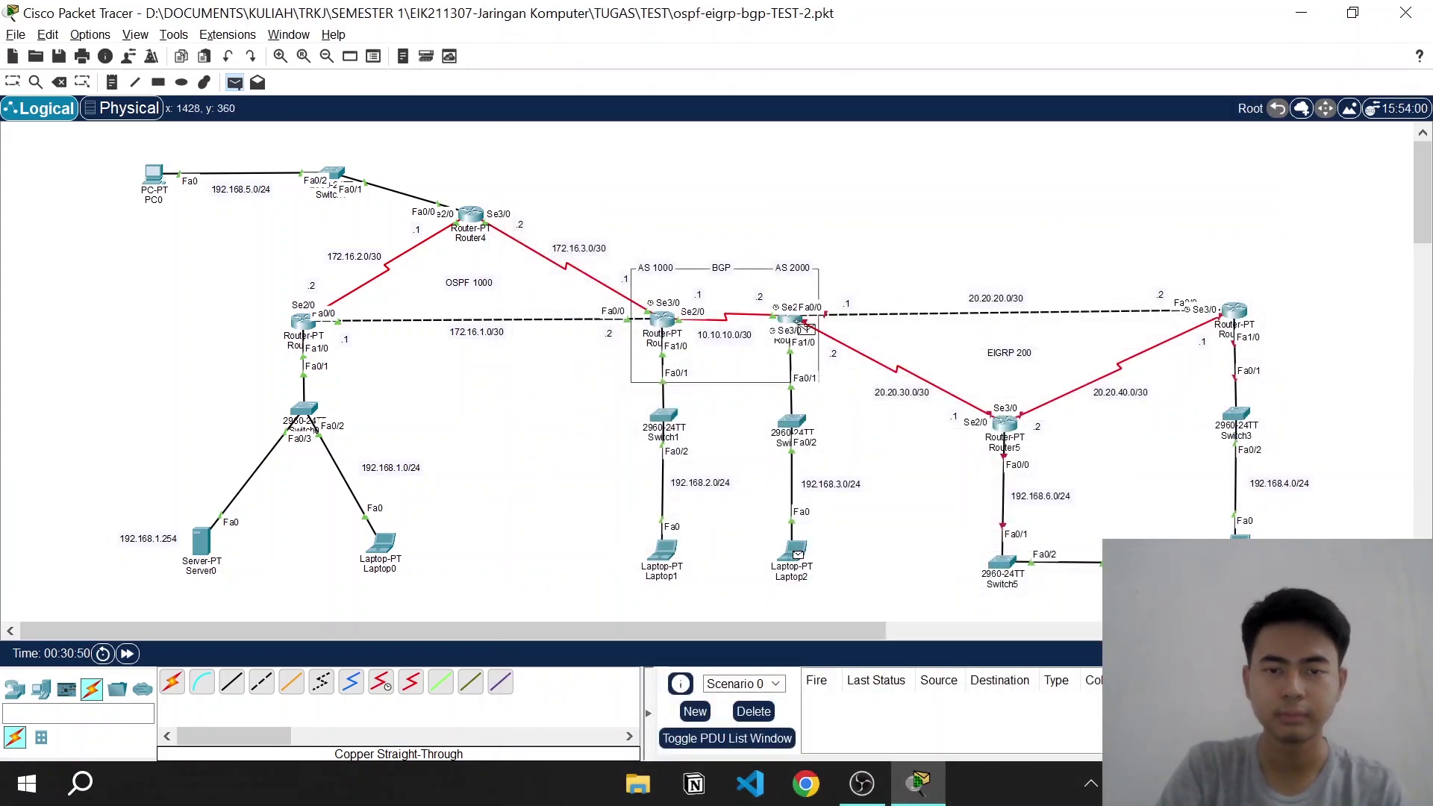
left_click(792, 326)
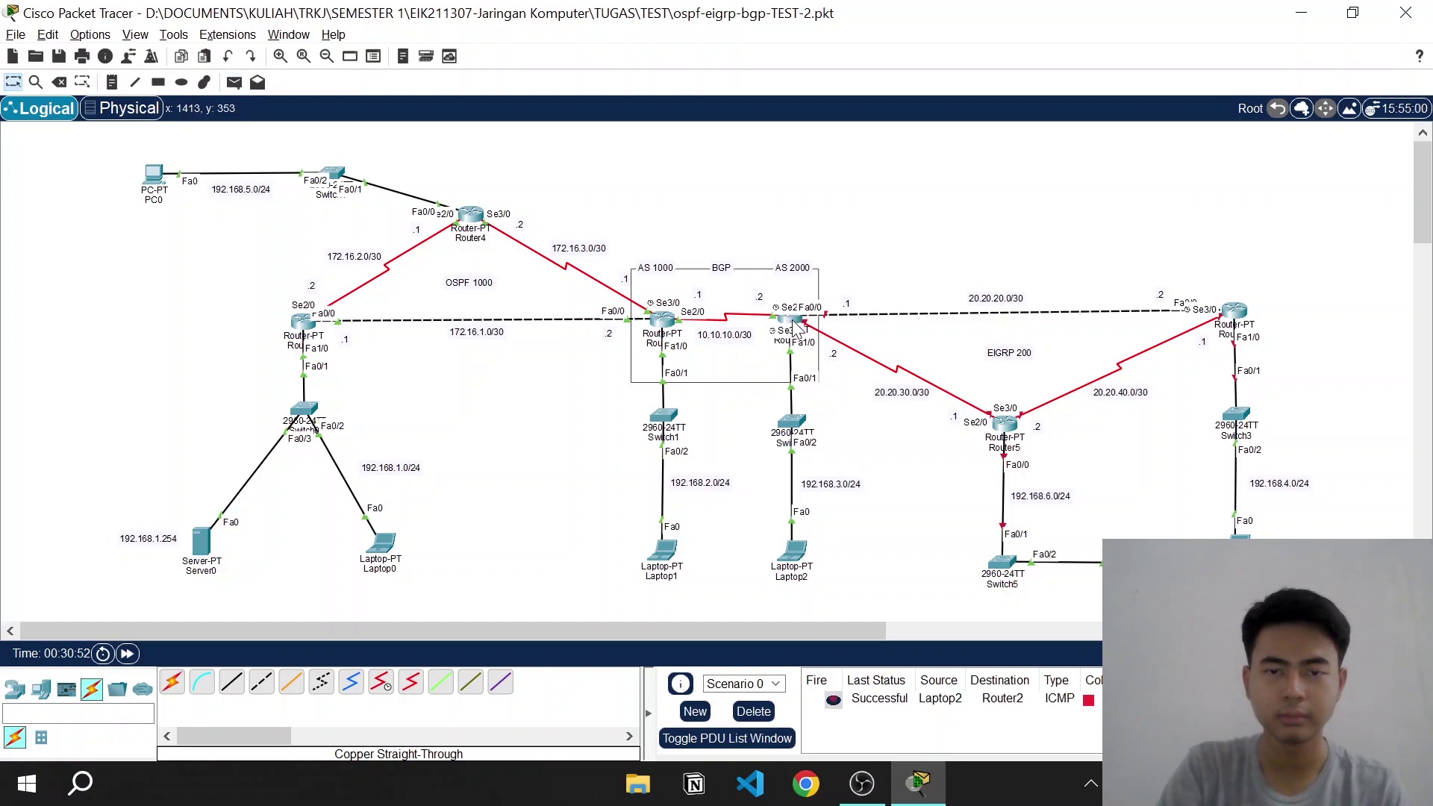
left_click(754, 711)
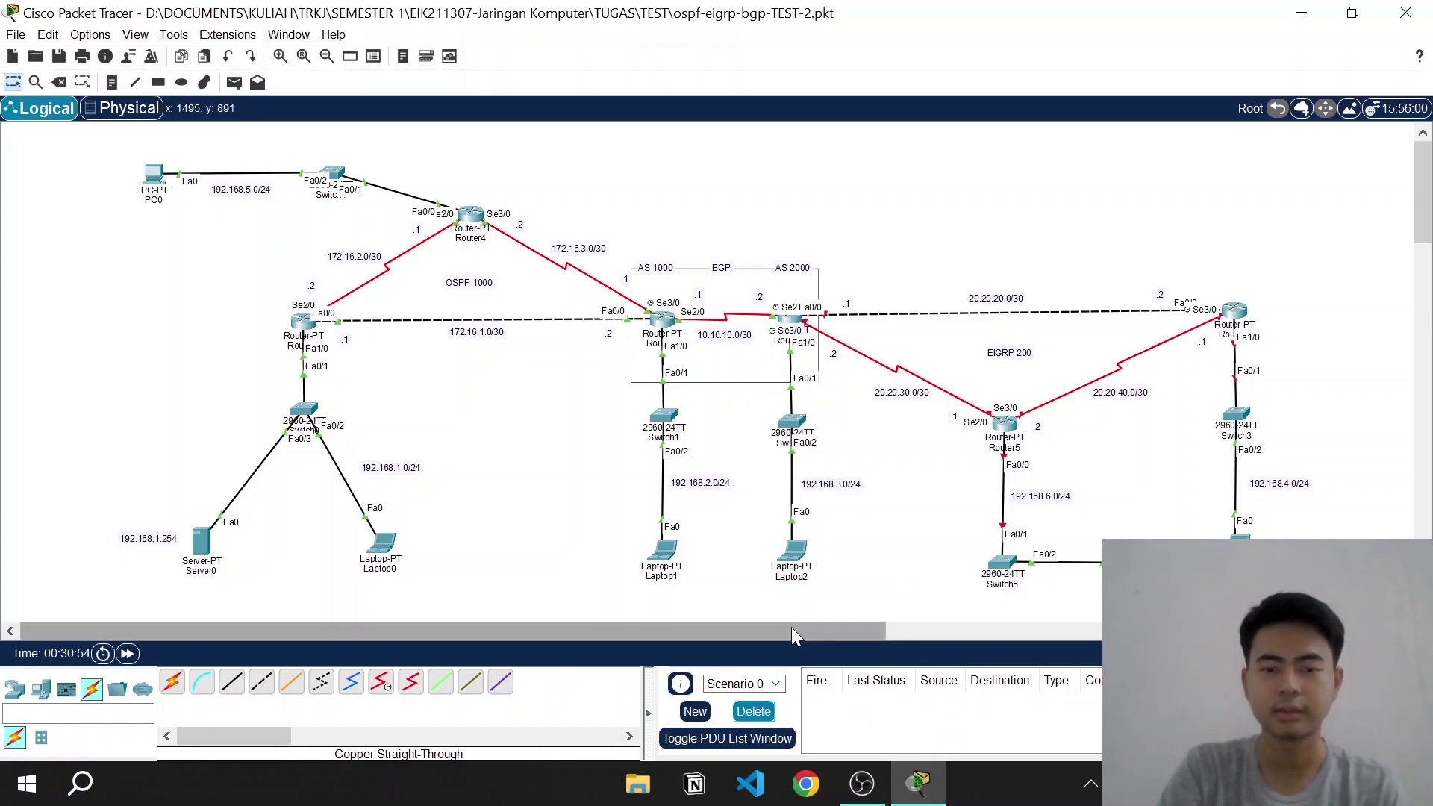
Open Router5's command-line interface and decline the initial configuration dialog, keeping the EIGRP topology in view
left_click_drag(427, 630, 818, 619)
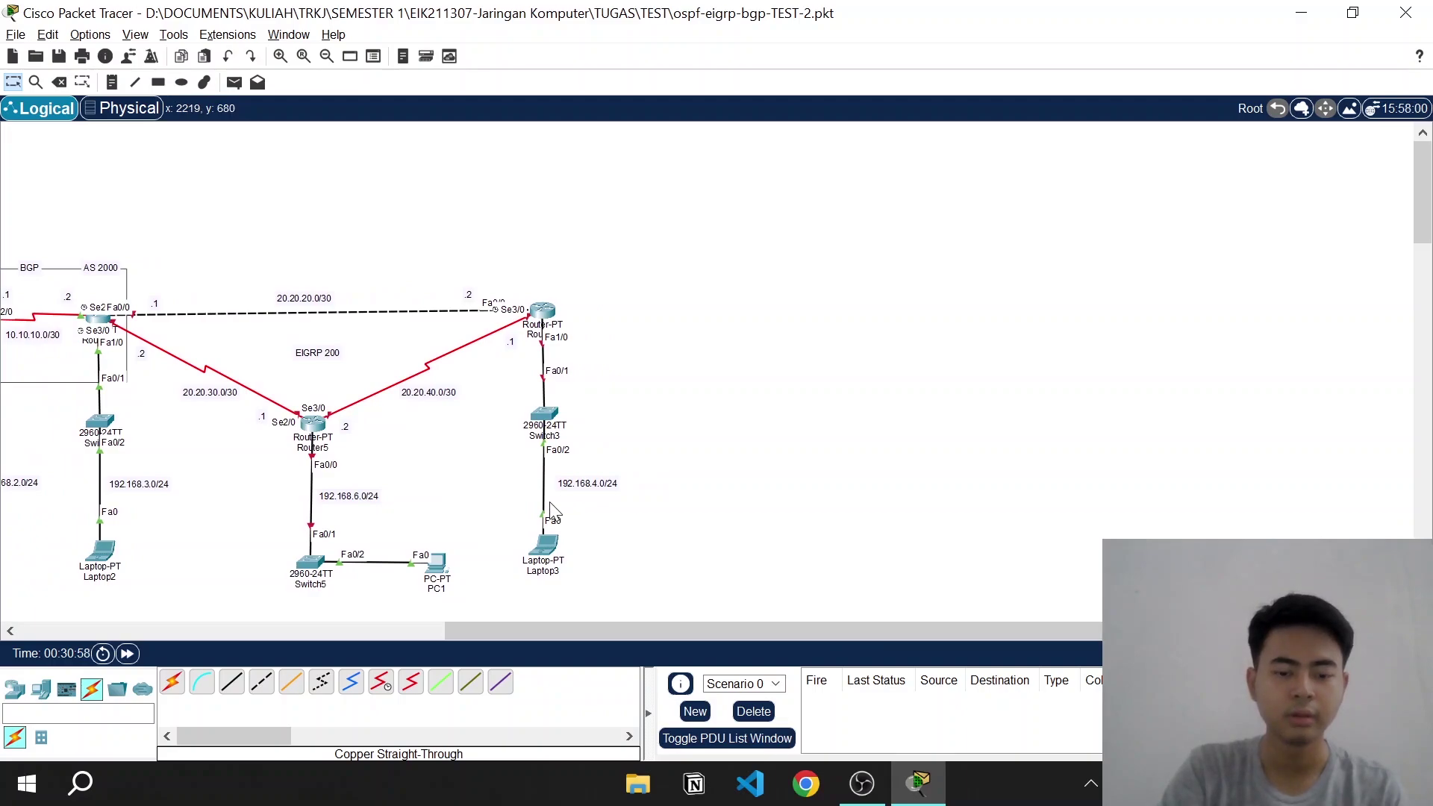
scroll(551, 508, "down", 2)
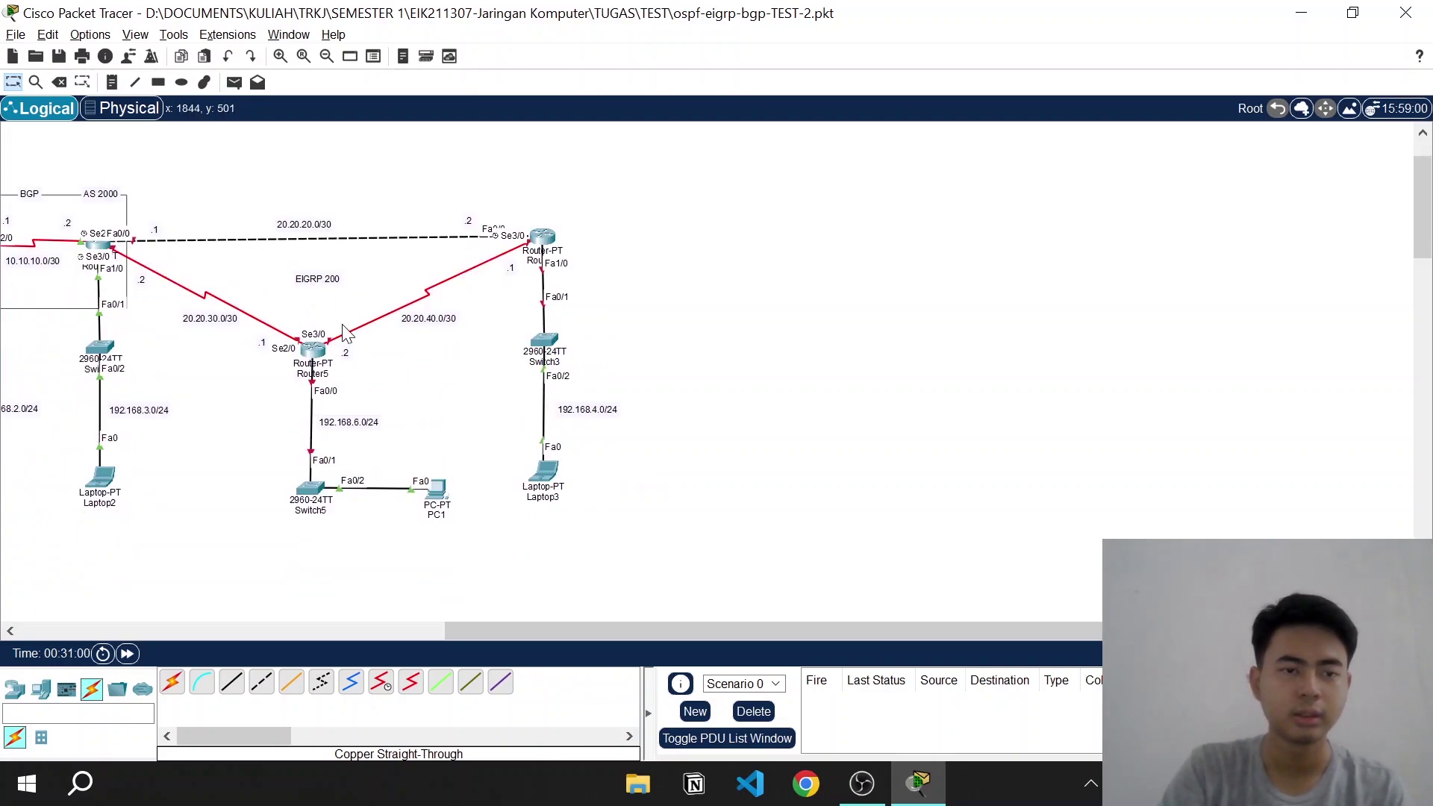
left_click(313, 356)
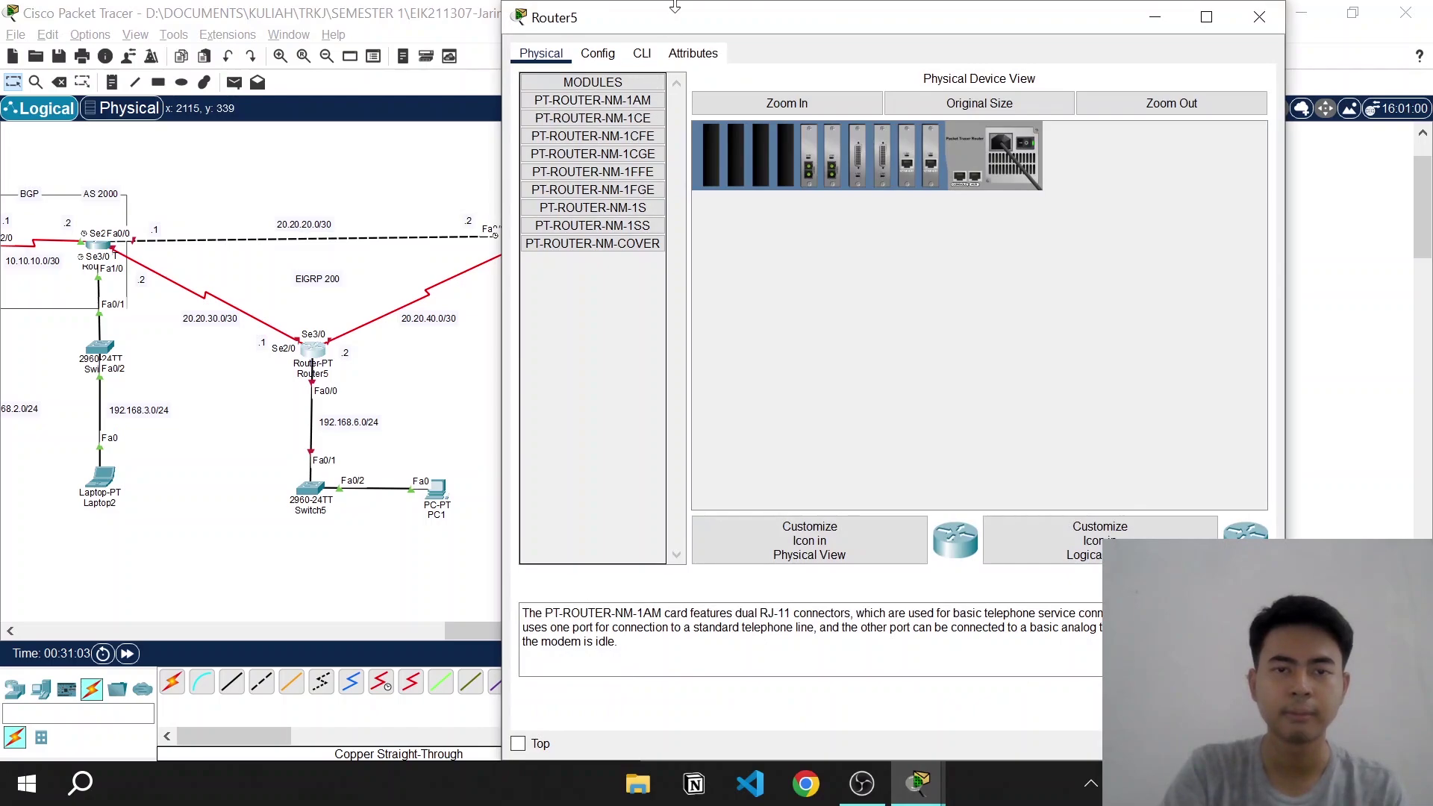
left_click_drag(676, 9, 676, 34)
left_click(642, 78)
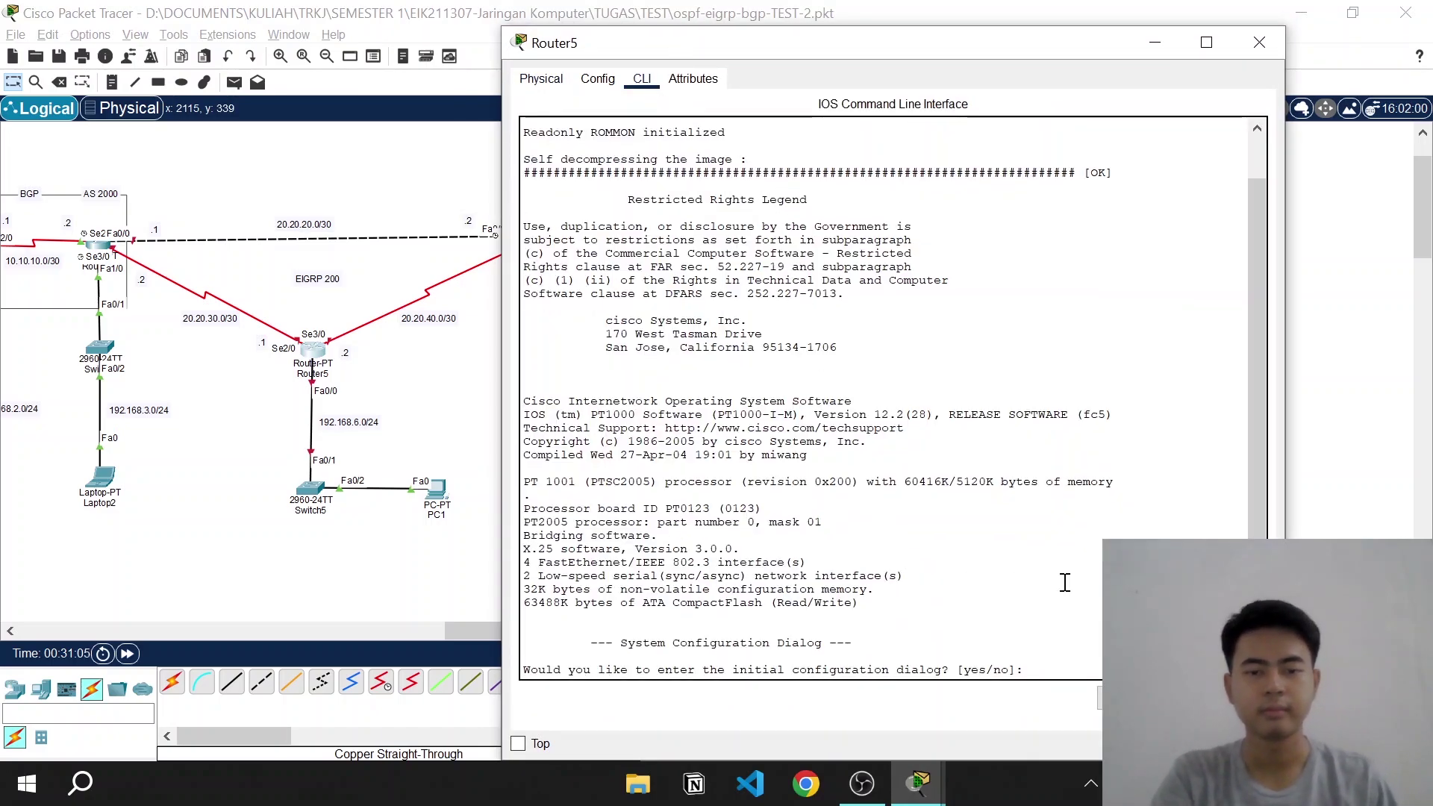
type("no")
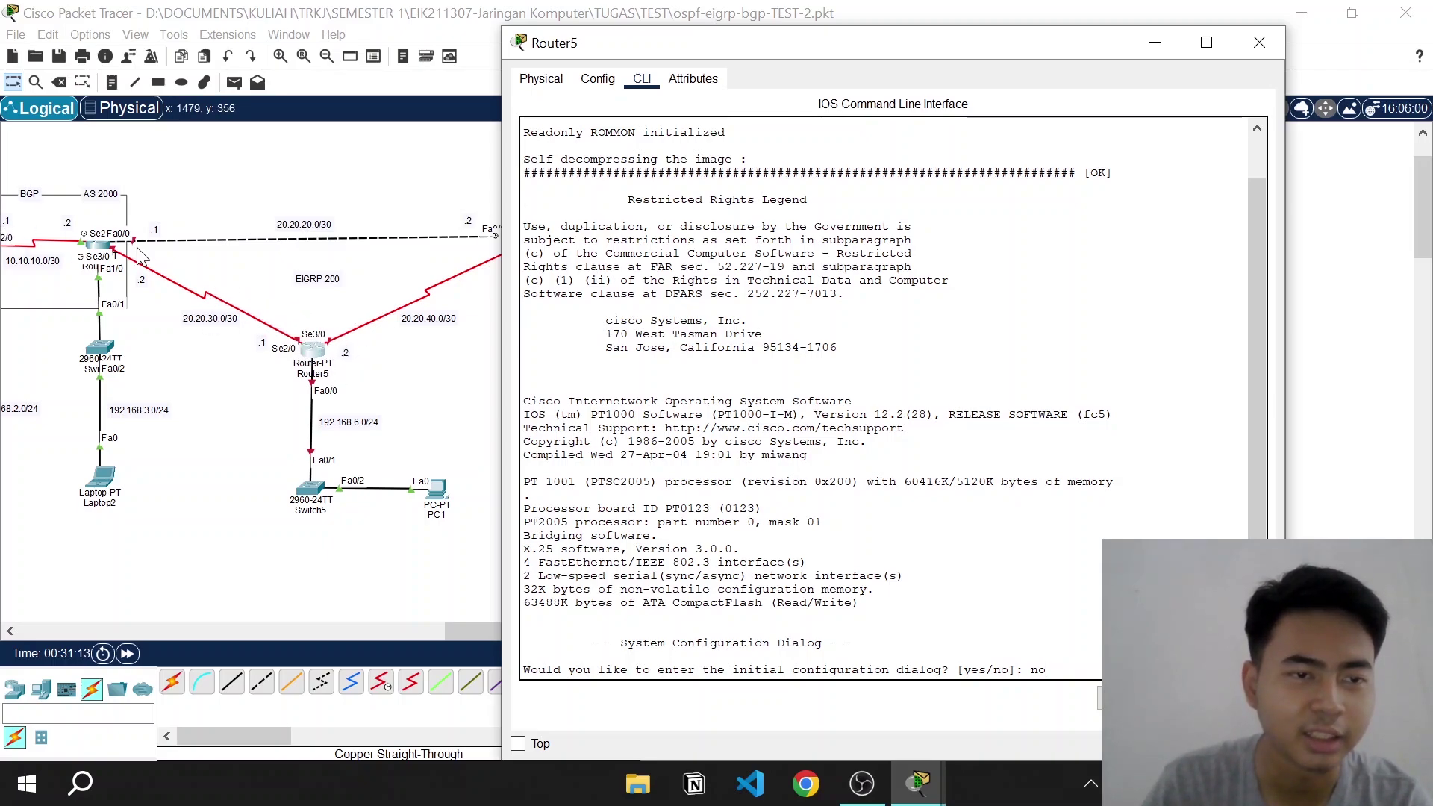
left_click_drag(586, 43, 637, 43)
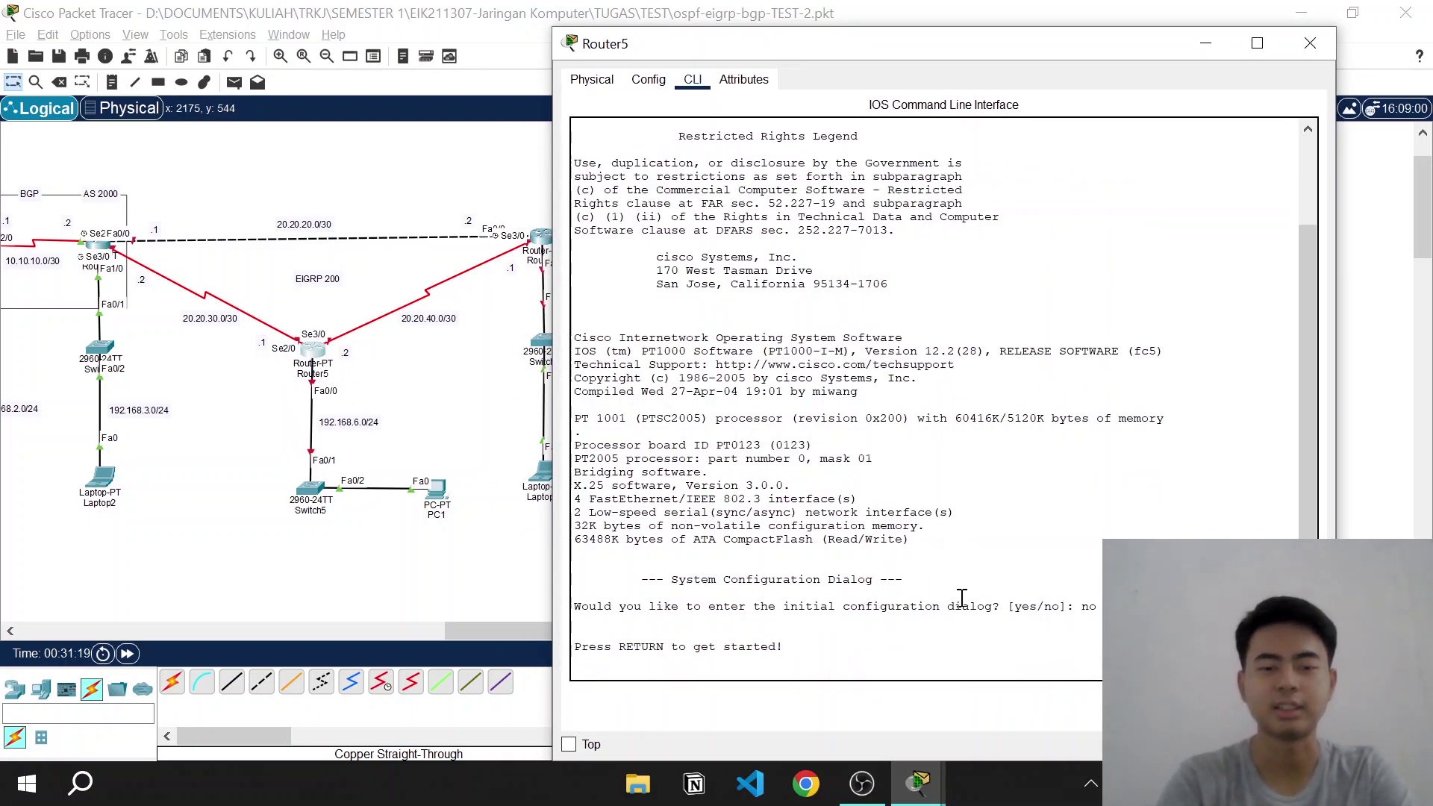
Enter global configuration mode on Router5 and set its hostname to R.AKP
key("Return")
type("en")
key("Return")
type("co")
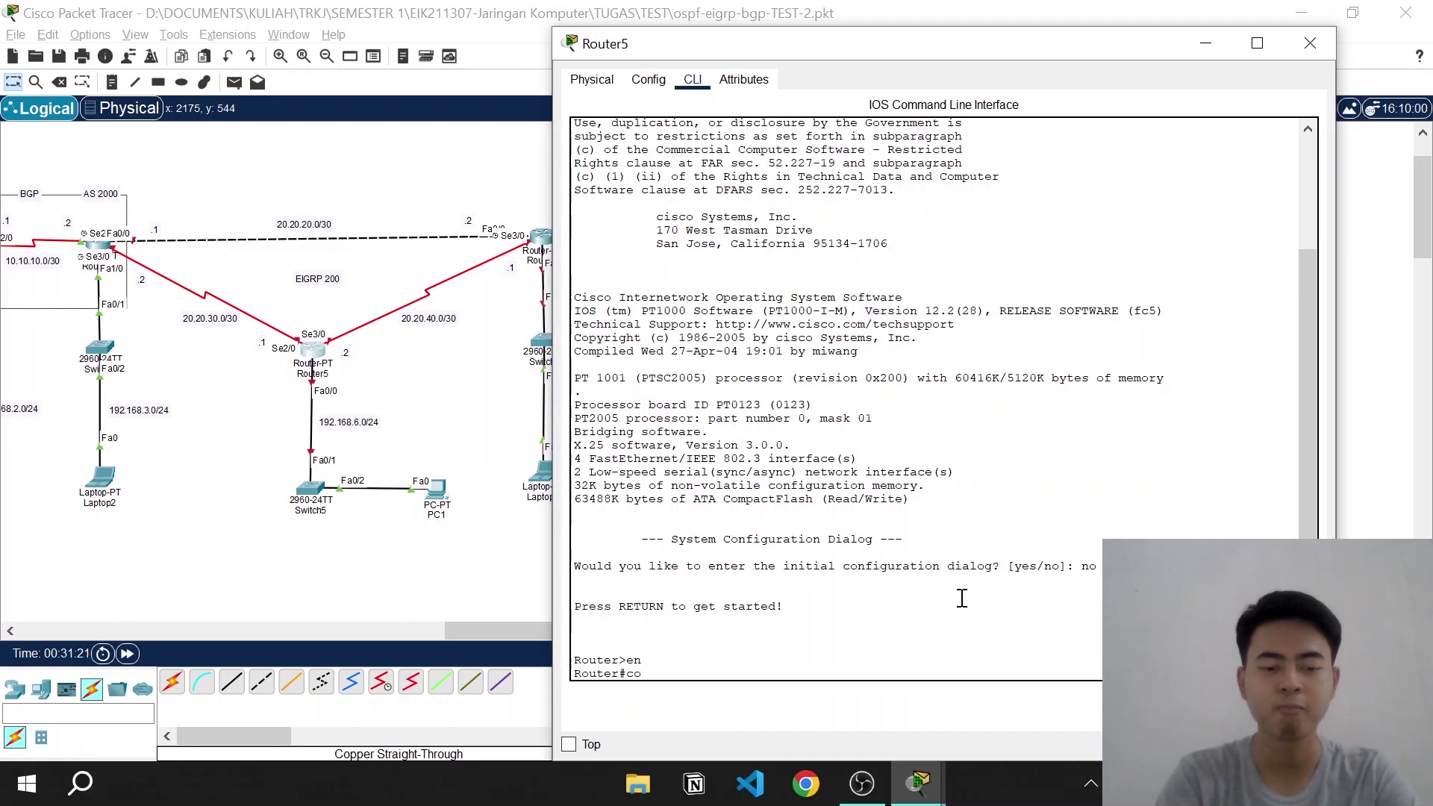
type("nf t")
key("Return")
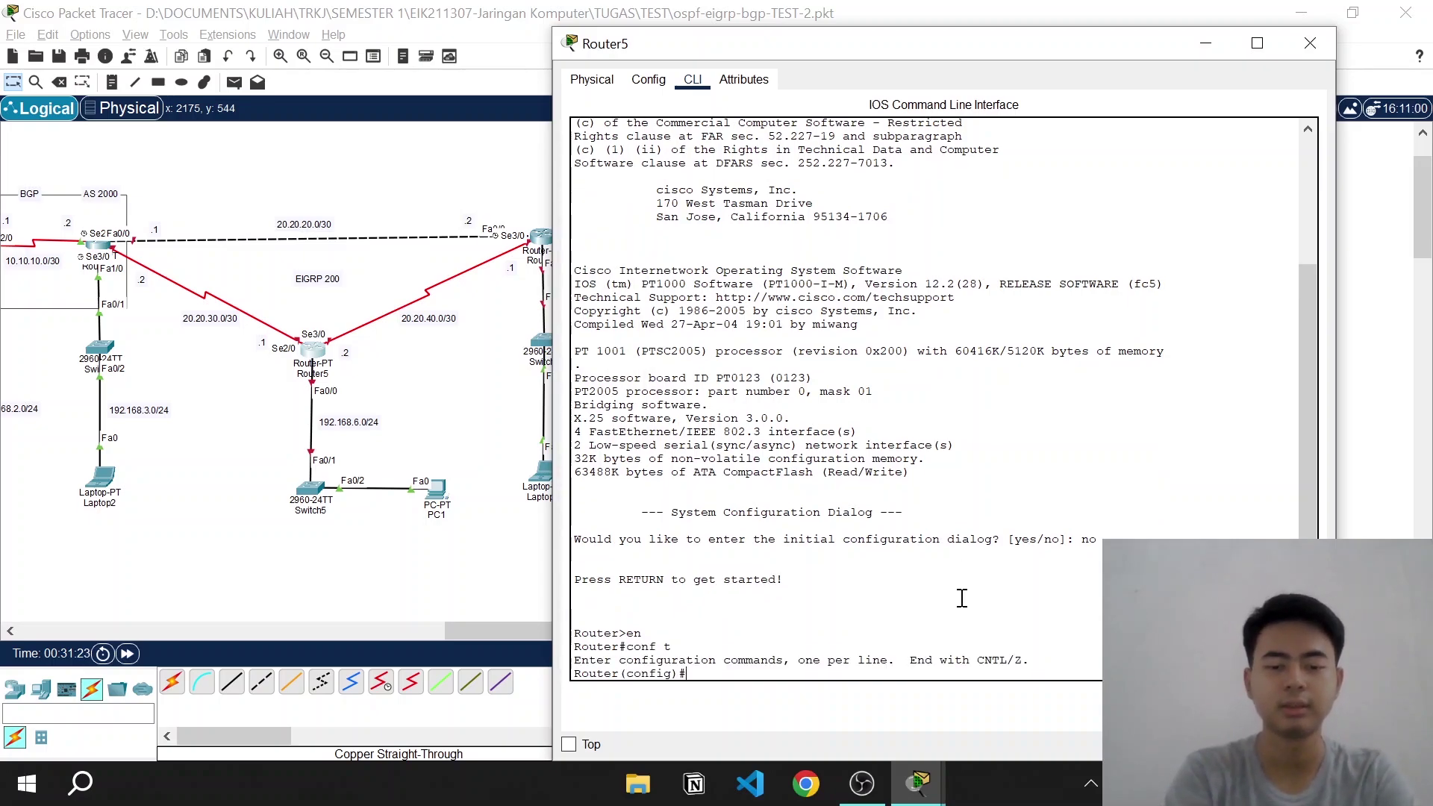
type("host")
key("Tab")
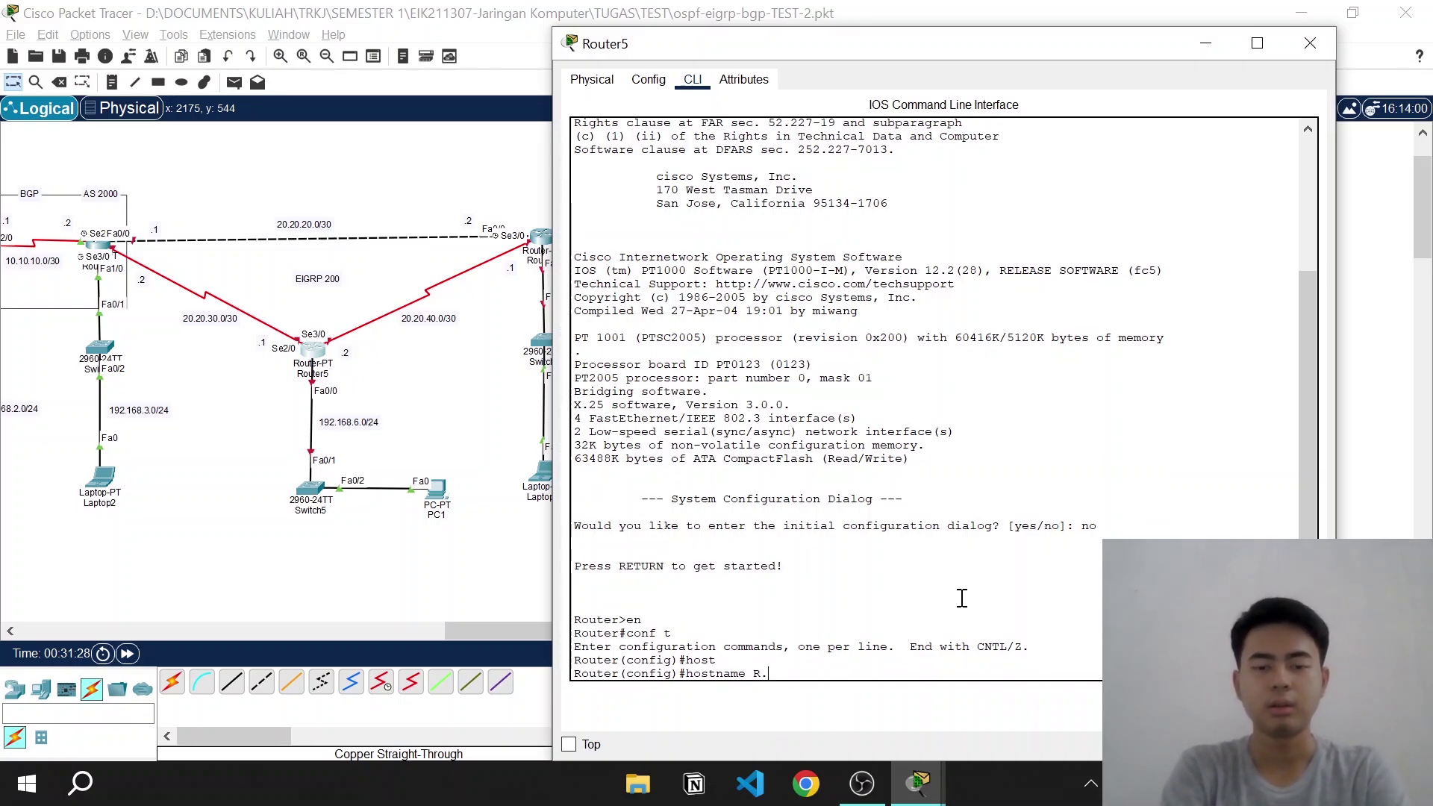
type("R.AKP")
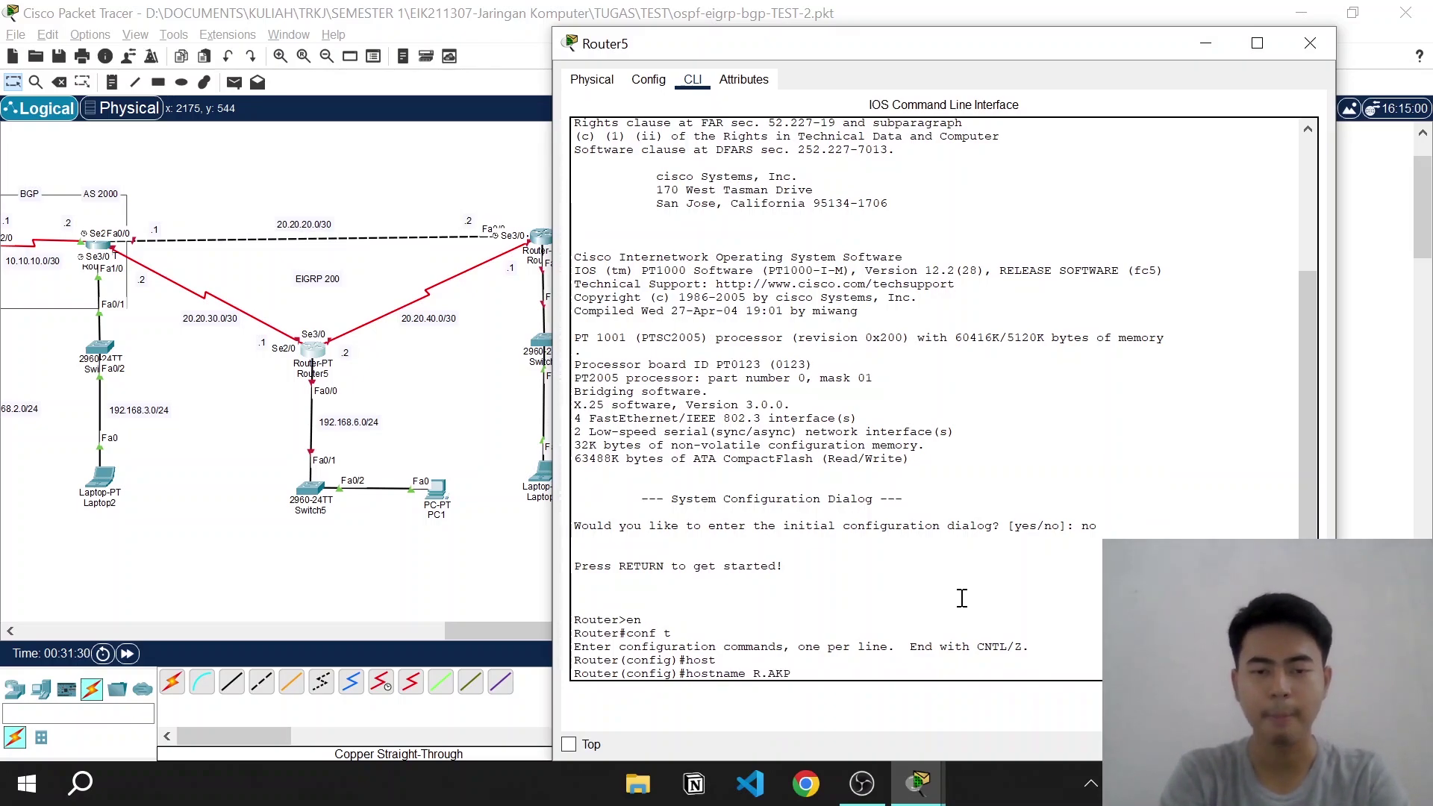
key("Return")
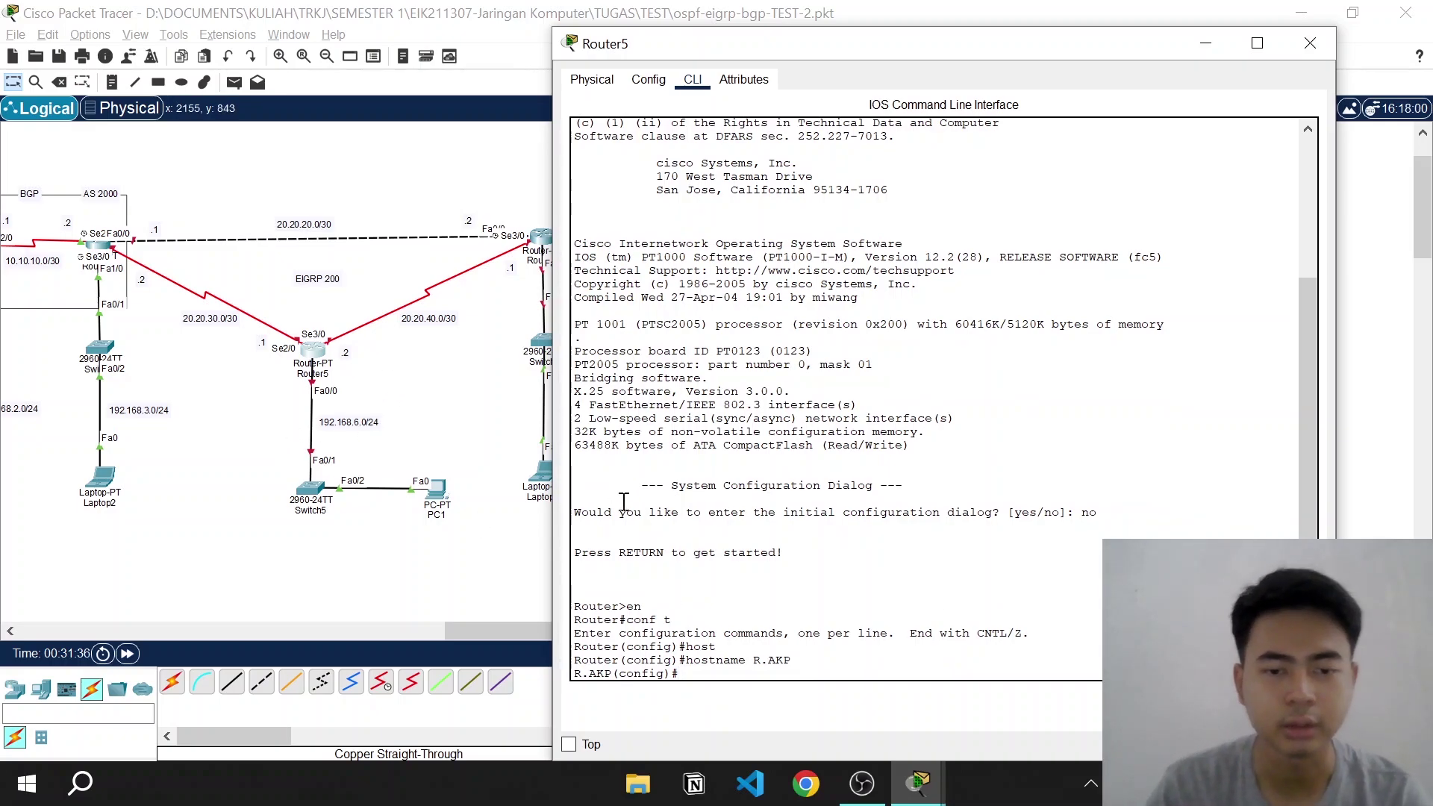
Enter configuration of Router5's FastEthernet 0/0 interface and enable it with no shutdown
type("int")
key("Tab")
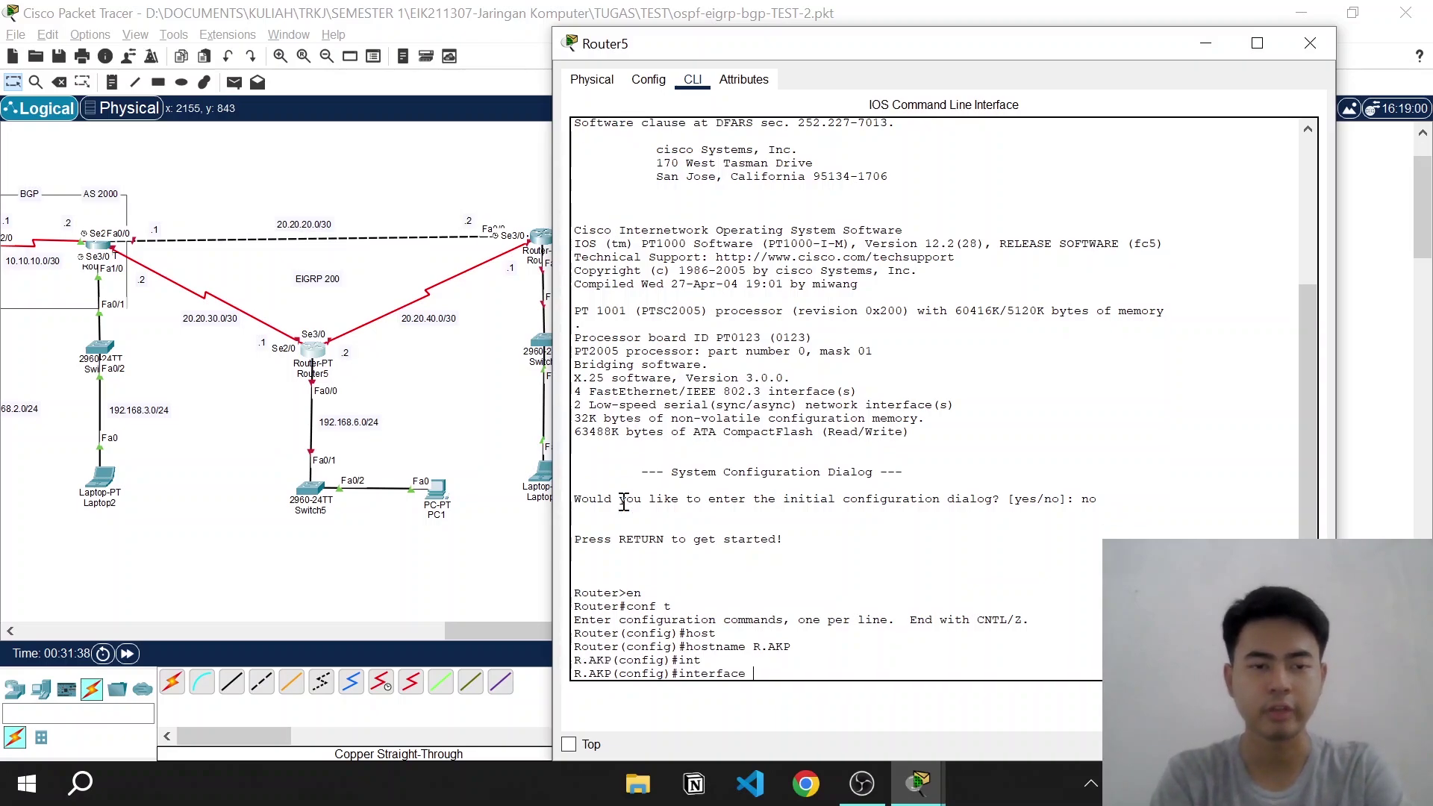
type("fa")
key("Tab")
type("0/0")
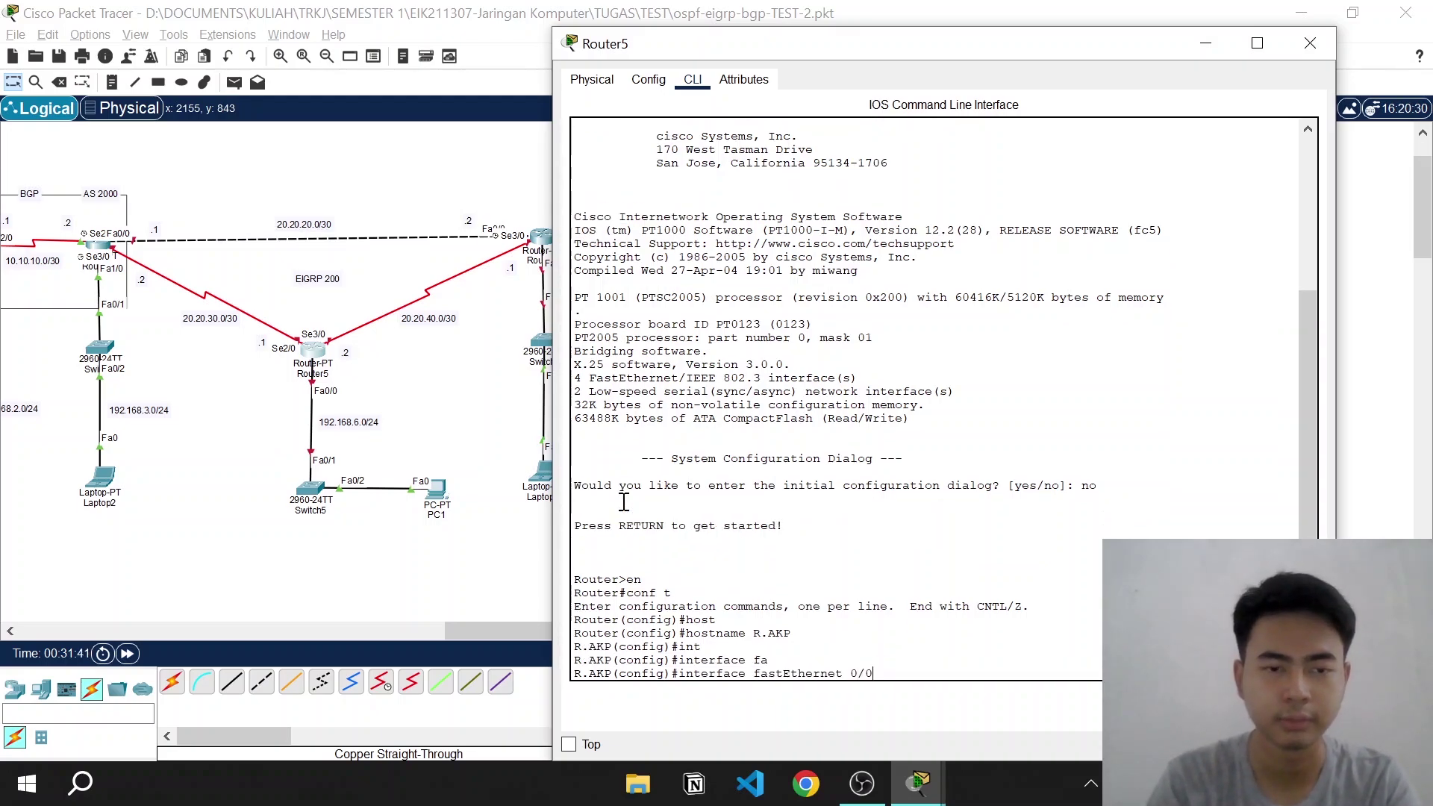
key("Return")
type("no sh")
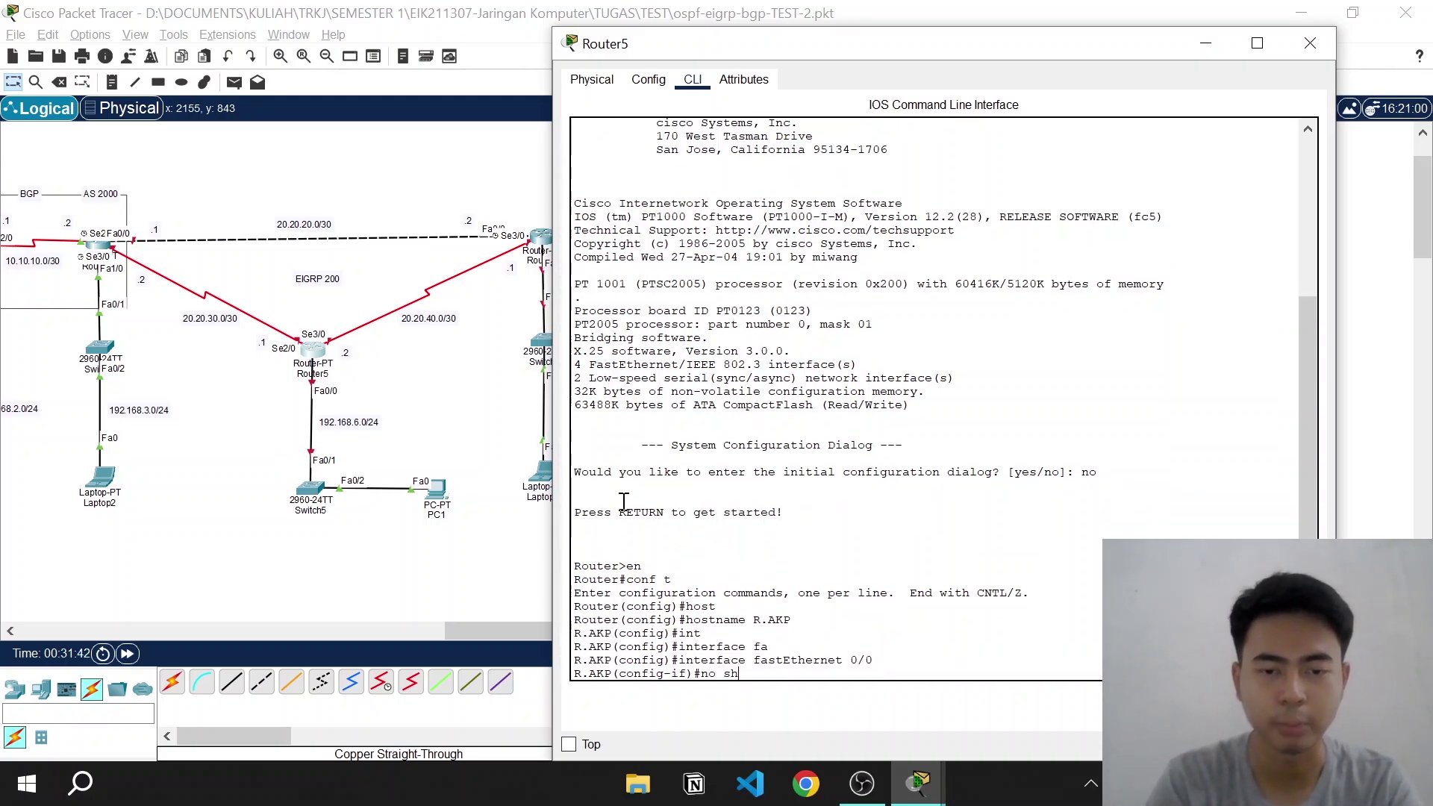
key("Return")
key("Return")
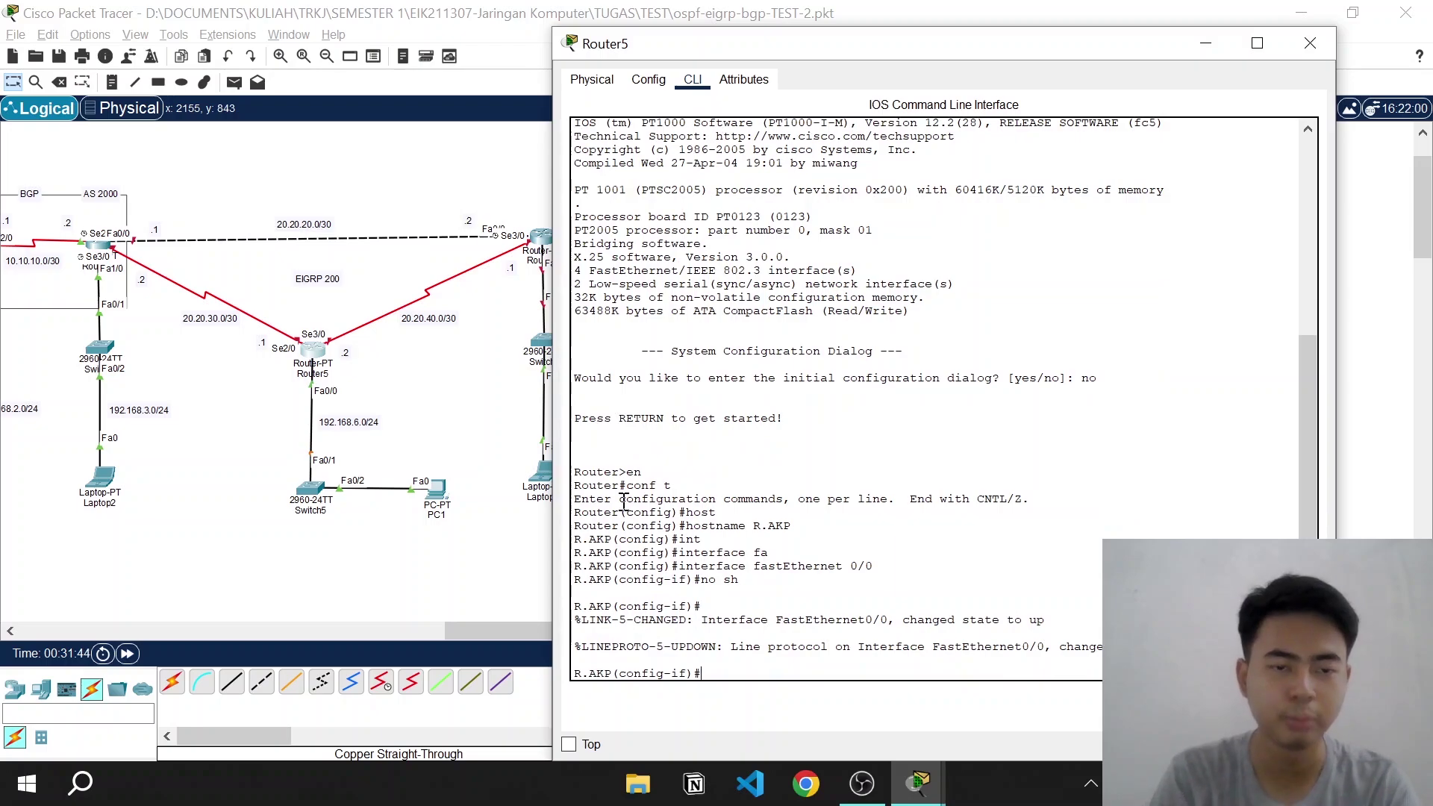
Assign IP address 192.168.6.1 with mask 255.255.255.0 to Router5's FastEthernet 0/0 interface and leave interface configuration
type("ip ad")
key("Tab")
type("1")
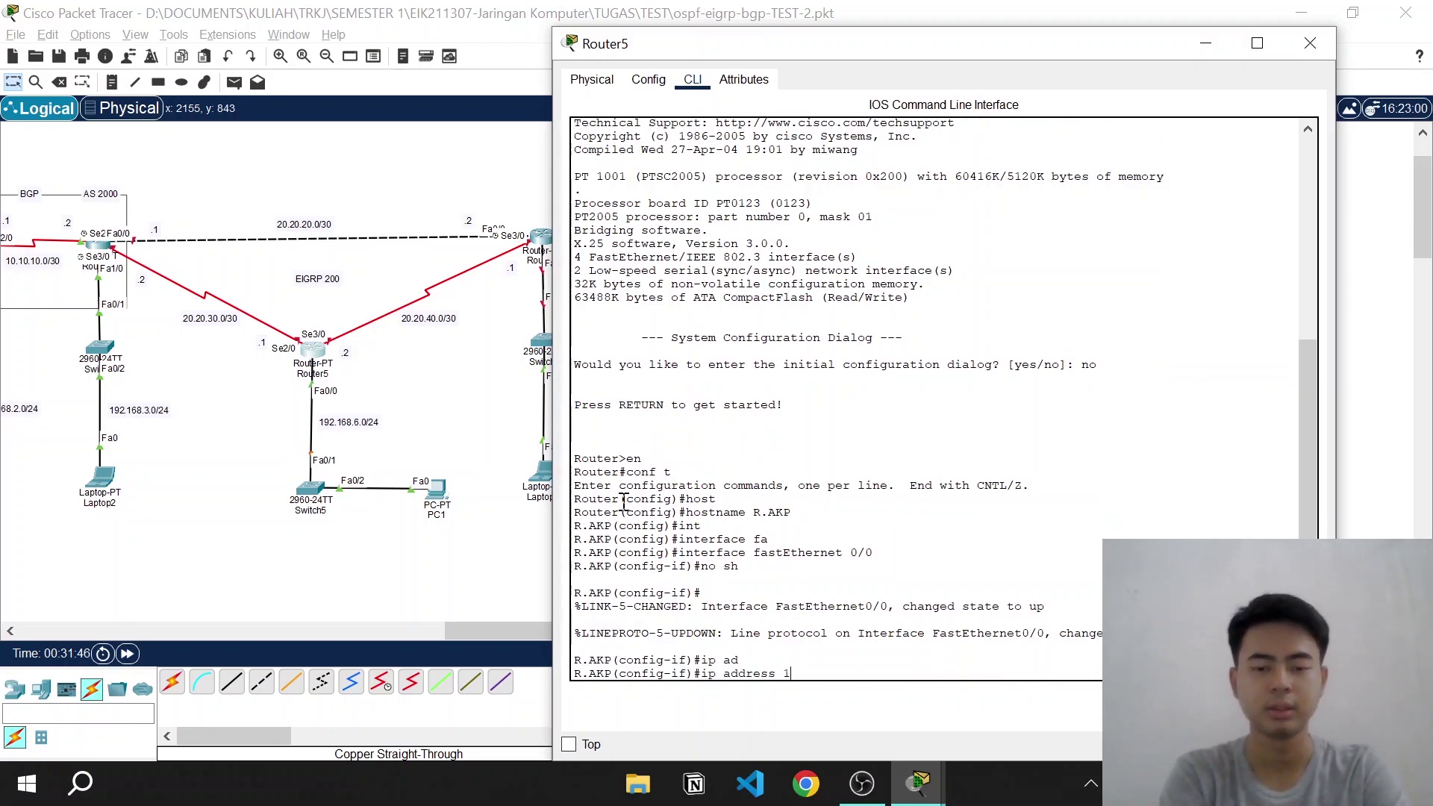
type("92.168.")
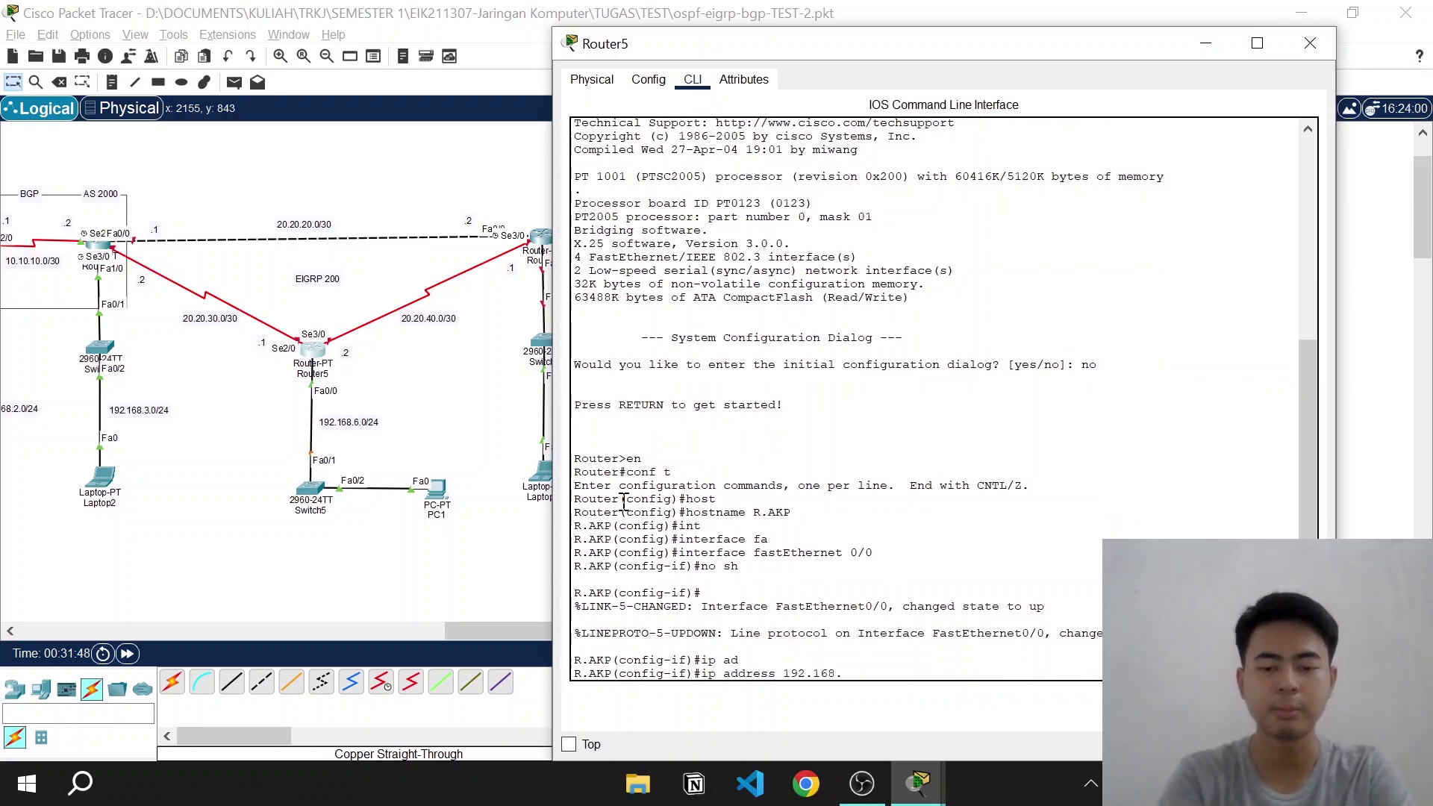
type("6.1")
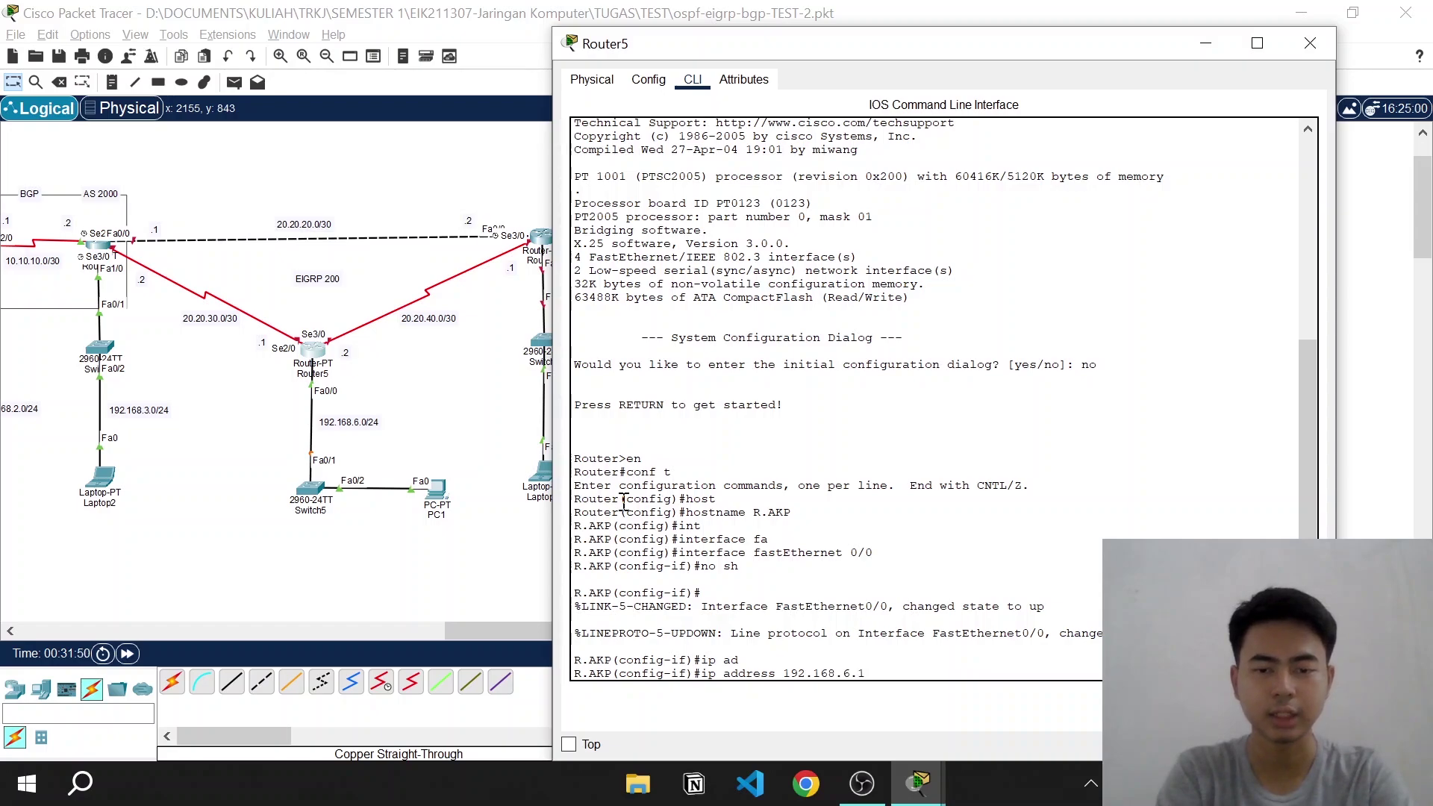
type(" 555")
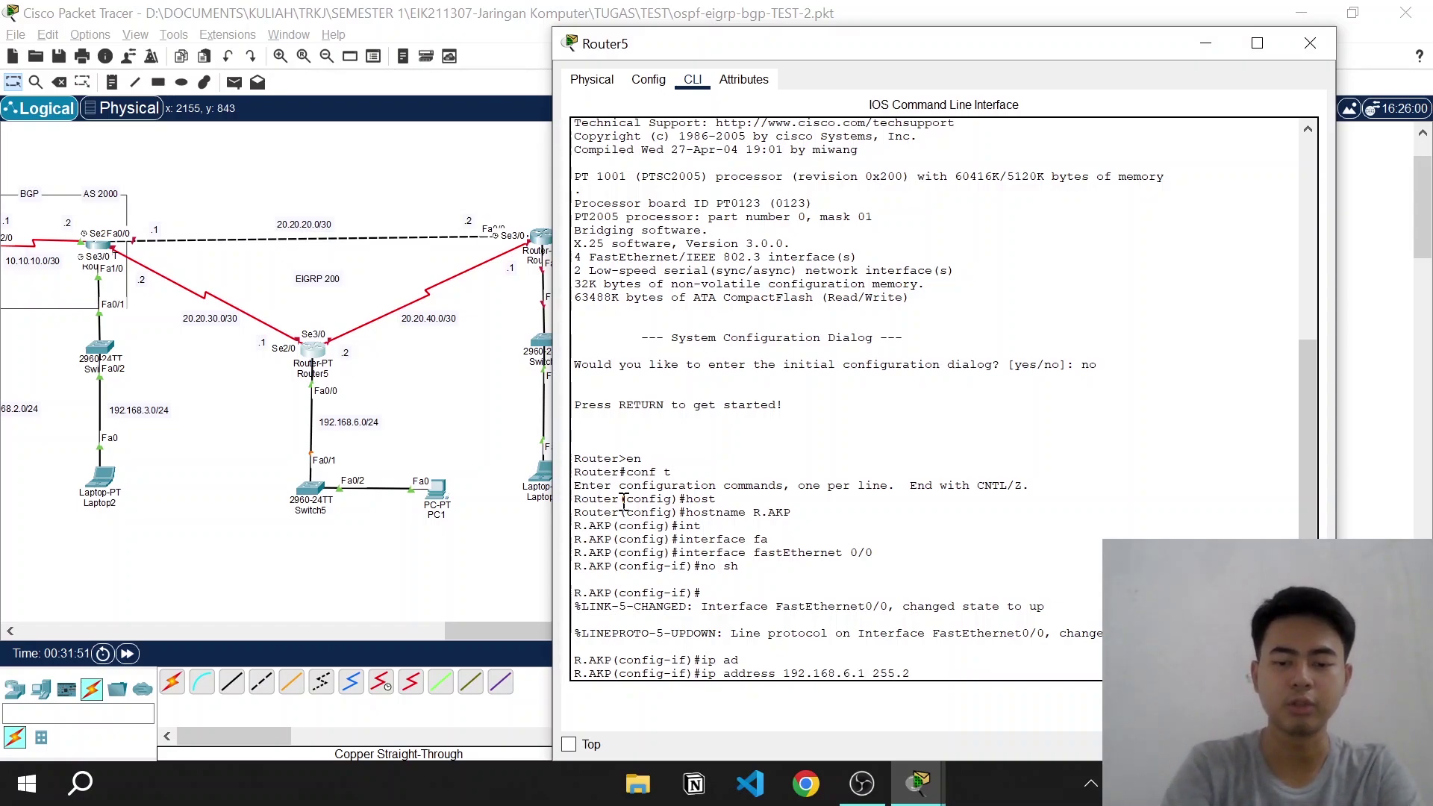
type(".255.255.2")
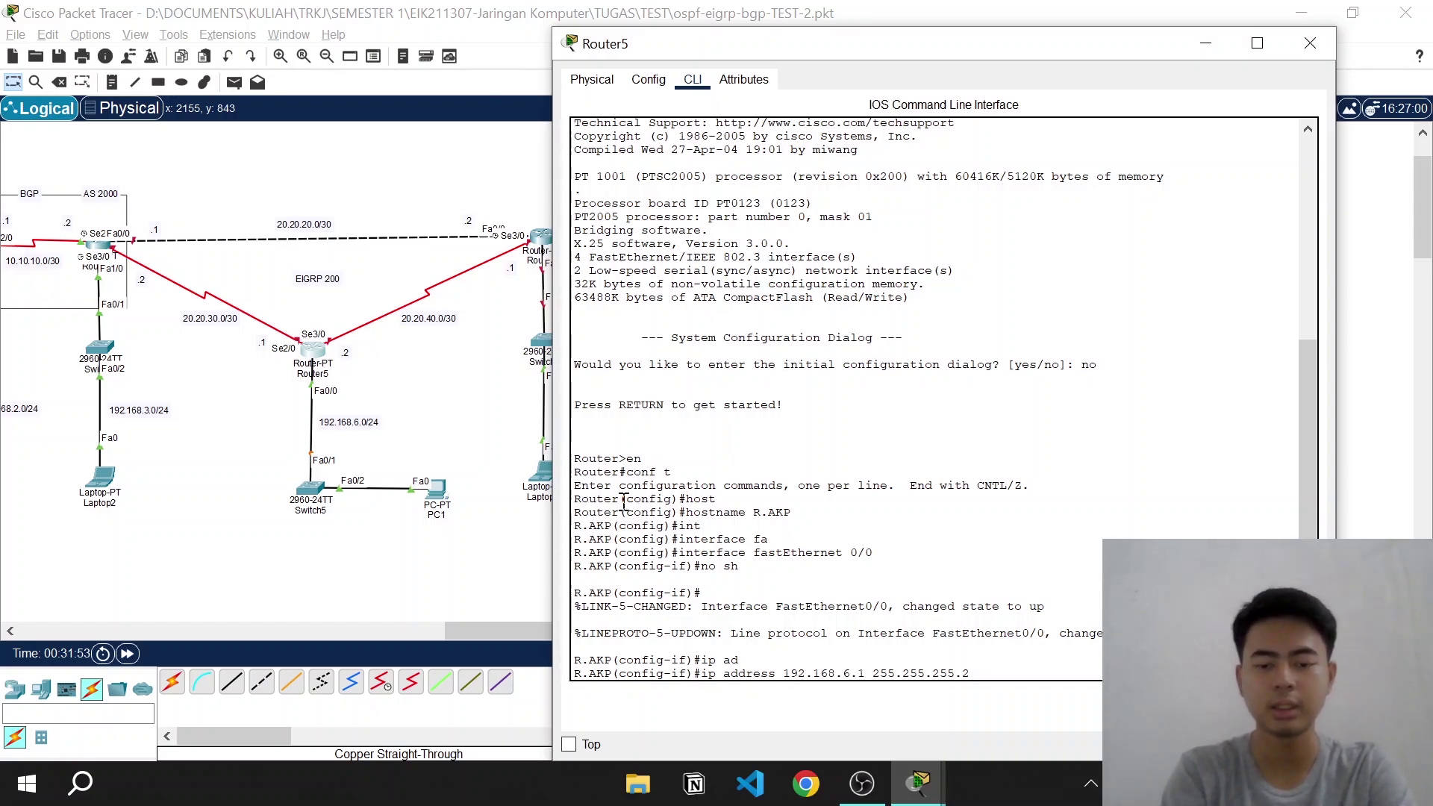
key("BackSpace")
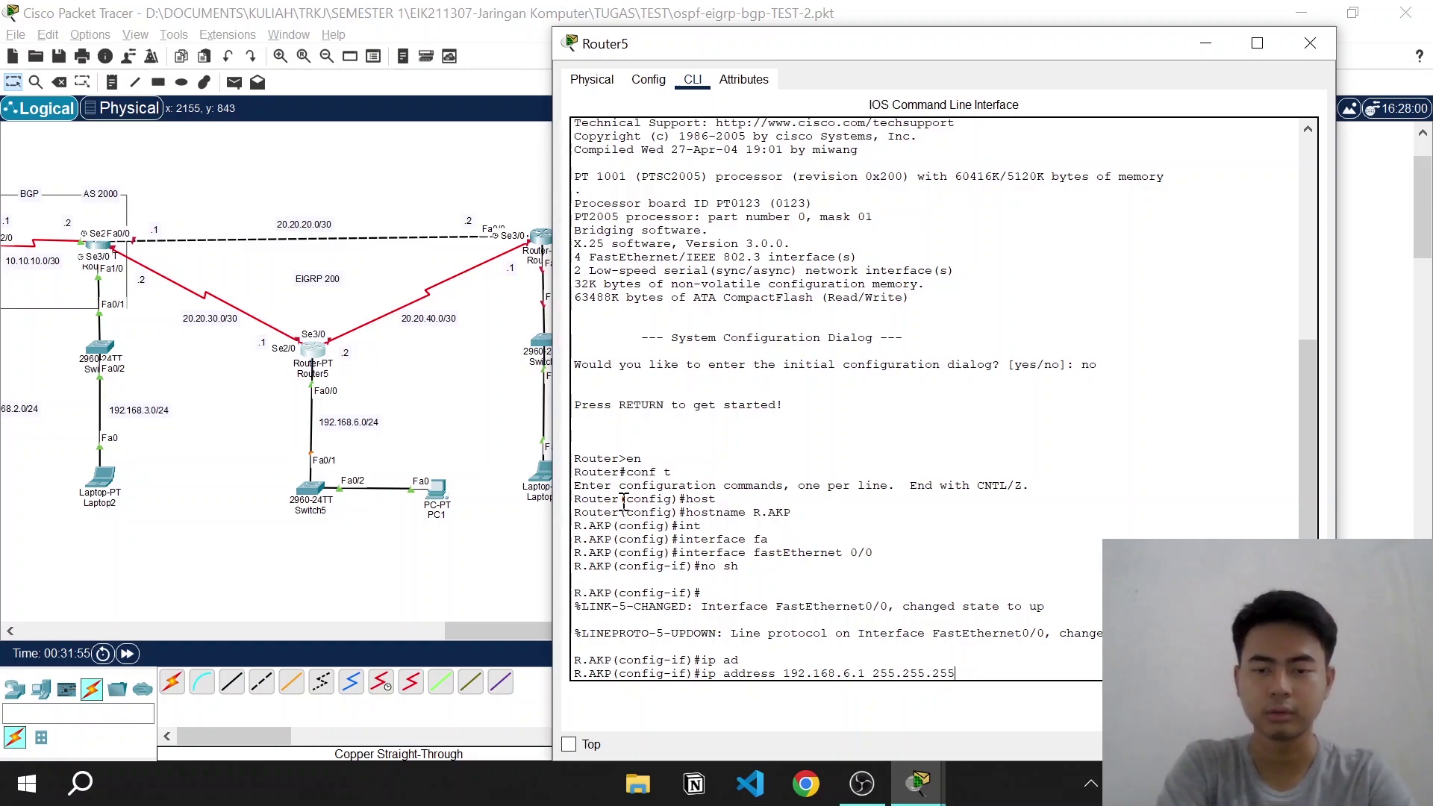
type("0")
key("Return")
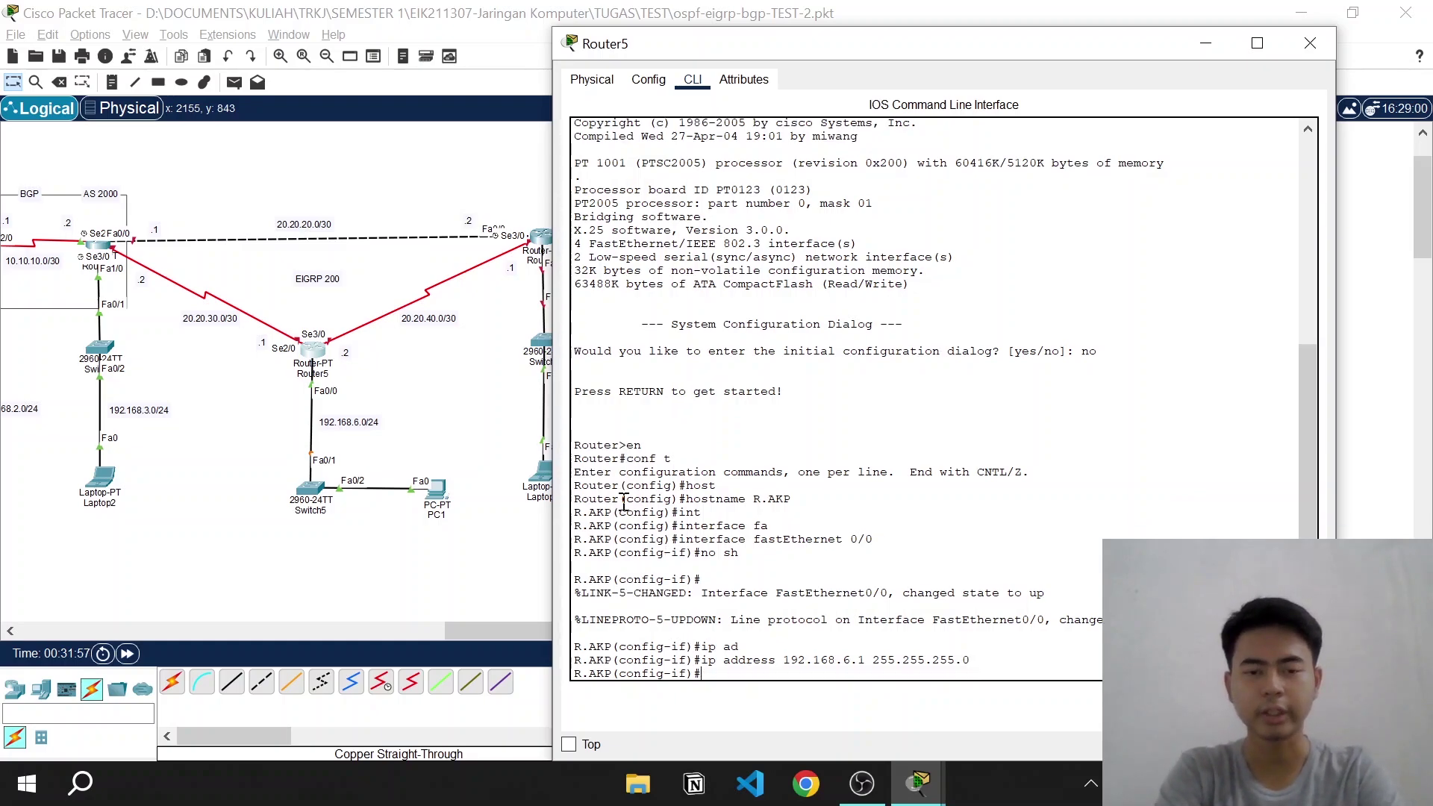
type("ex")
key("Return")
Create a DHCP pool named AKP on Router5 and set its default router to 192.168.6.1
type("ip")
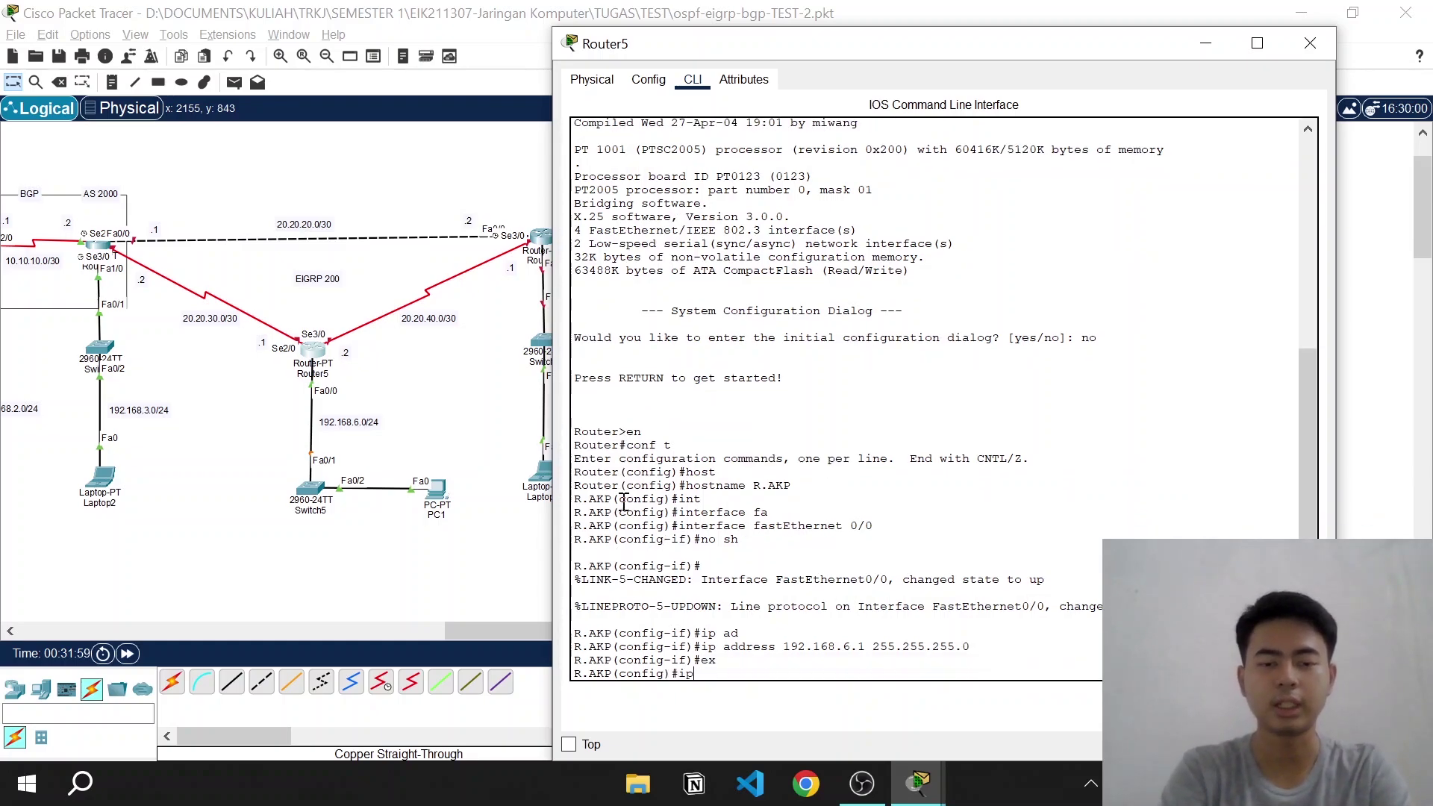
type(" dhcp po")
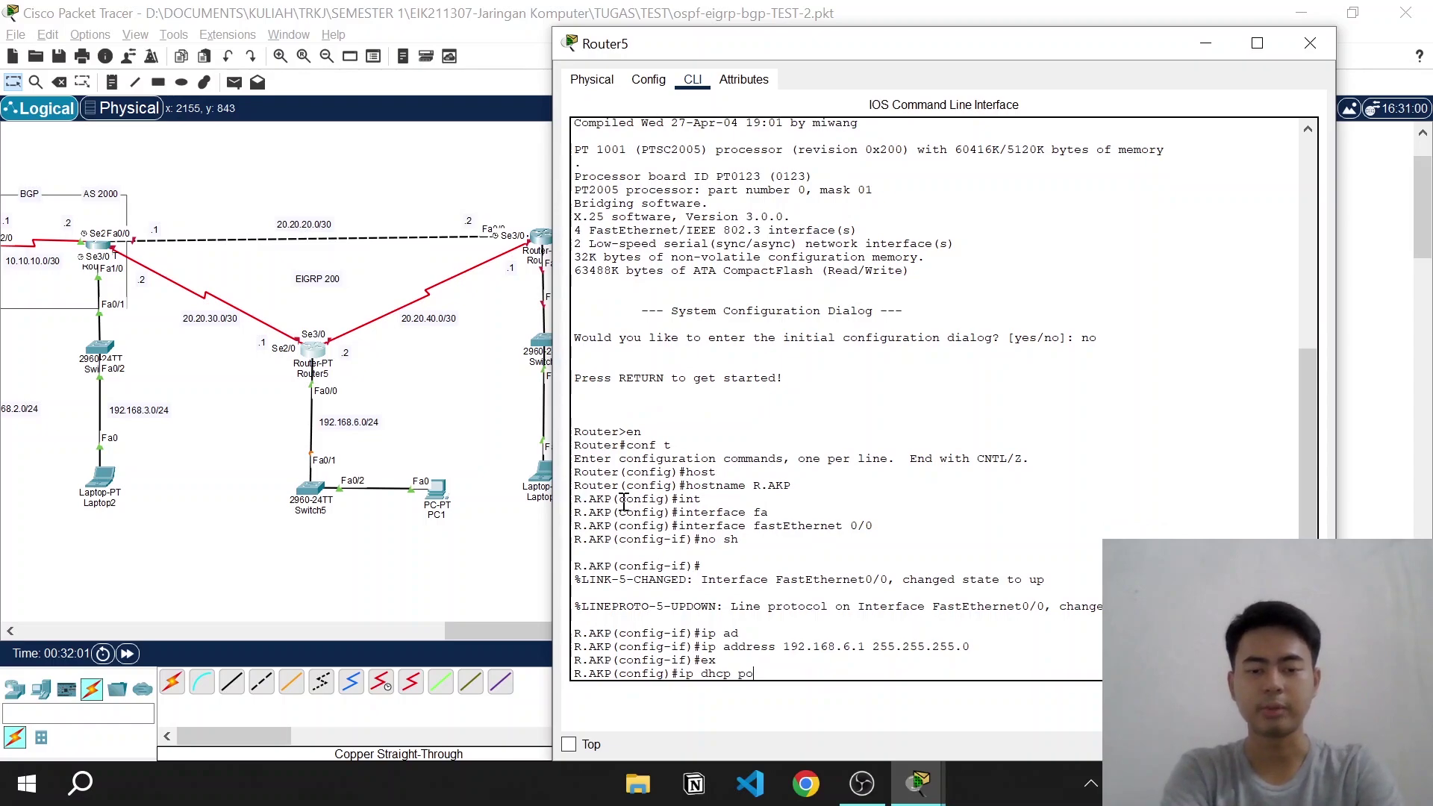
type("ol AKP")
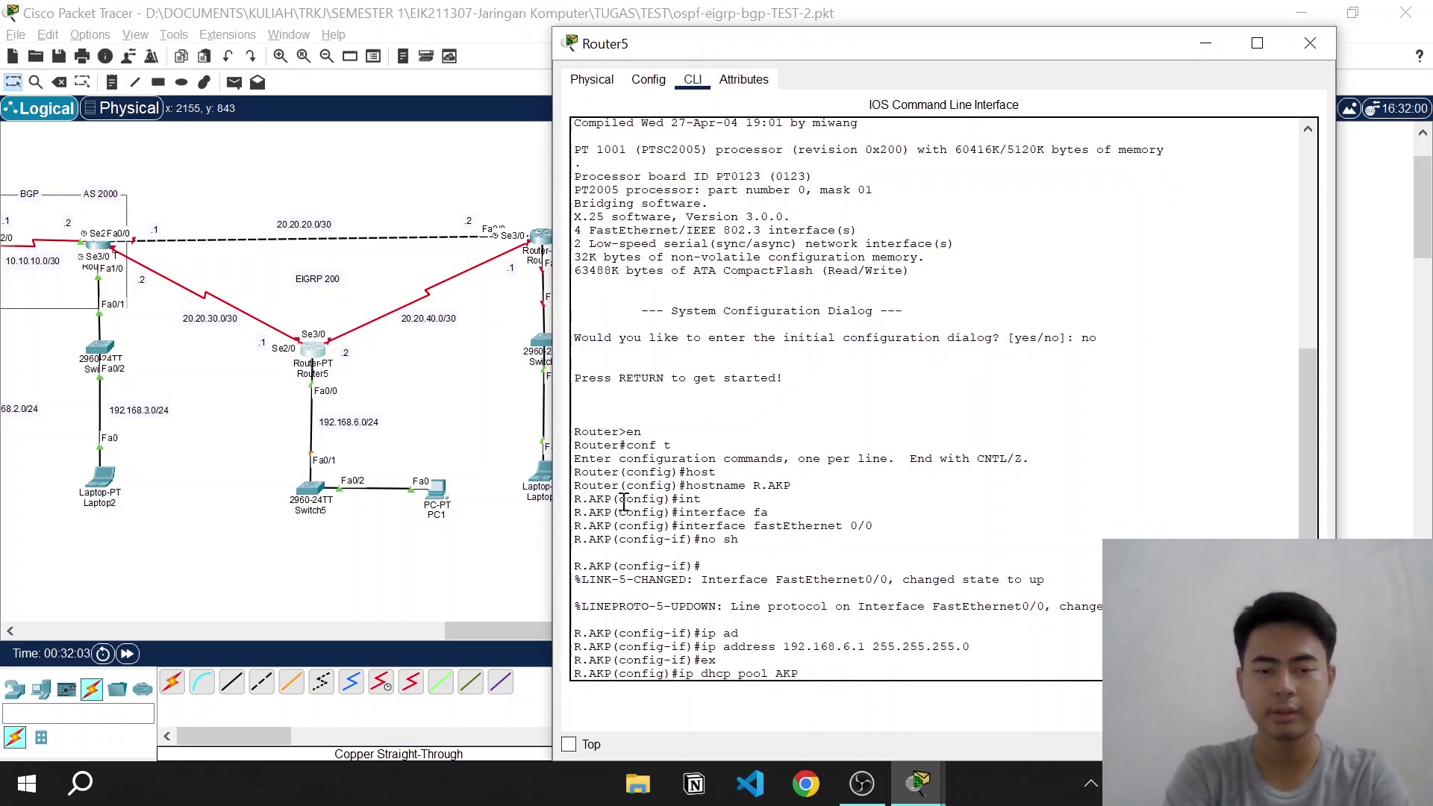
key("Return")
type("def")
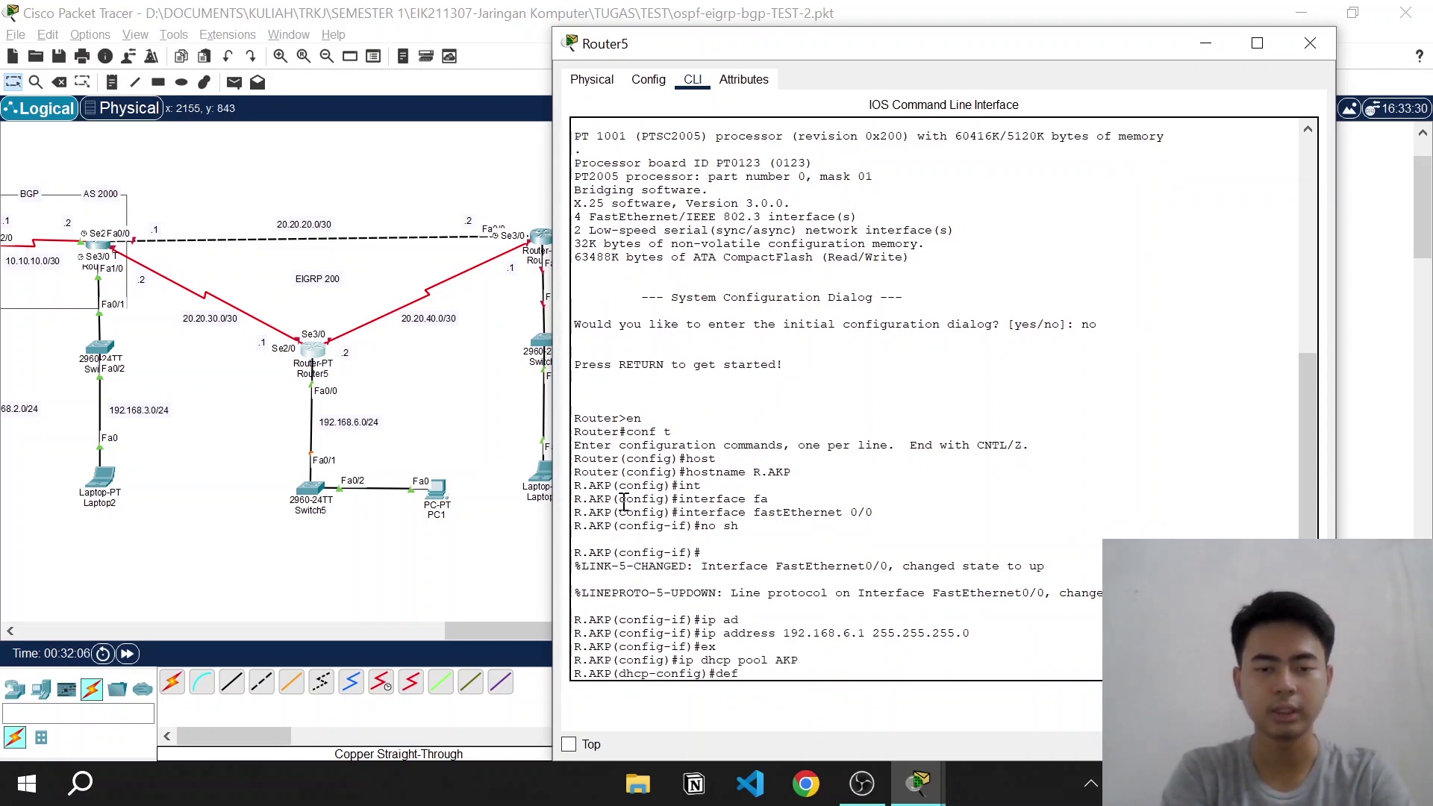
key("Tab")
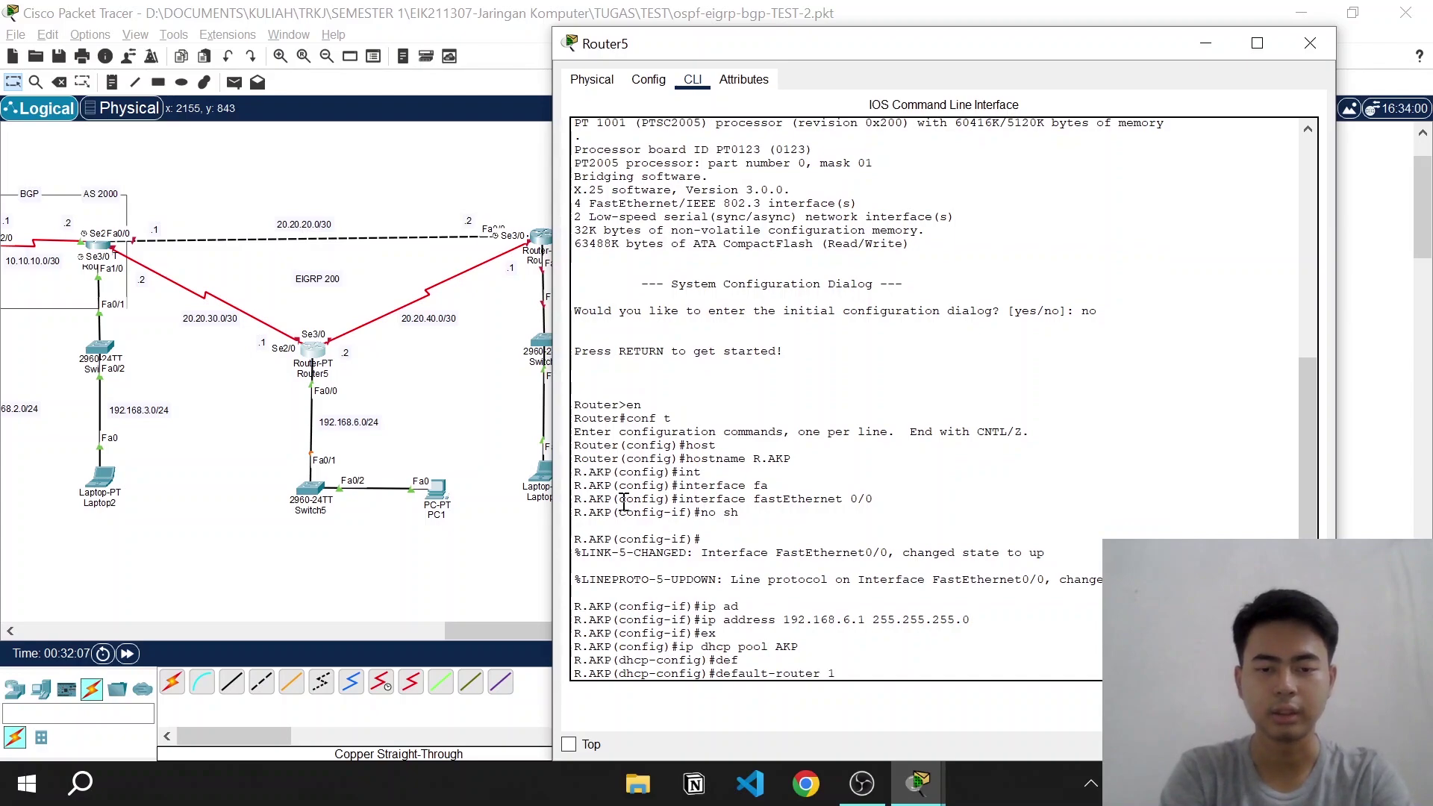
type("192.168")
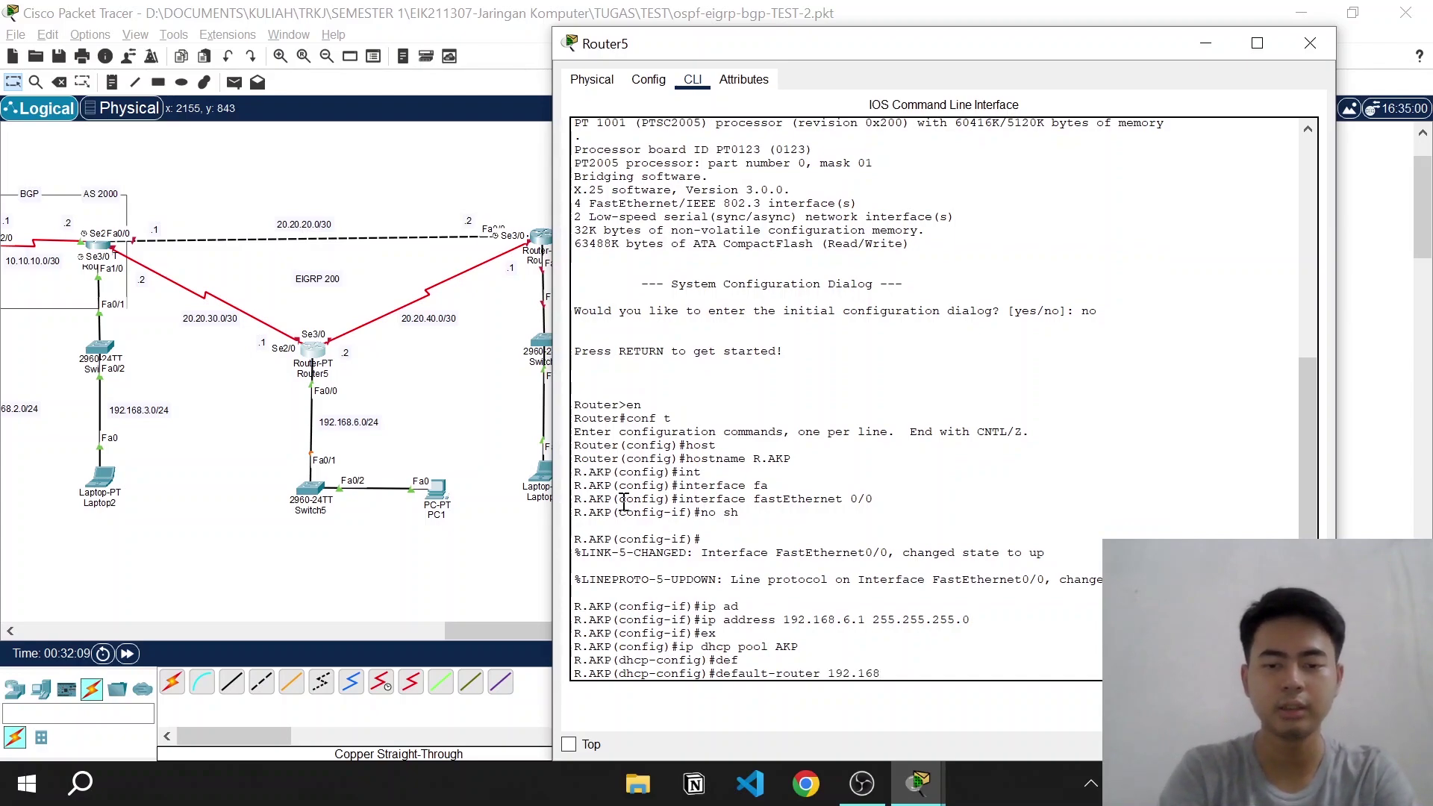
type(".6.1")
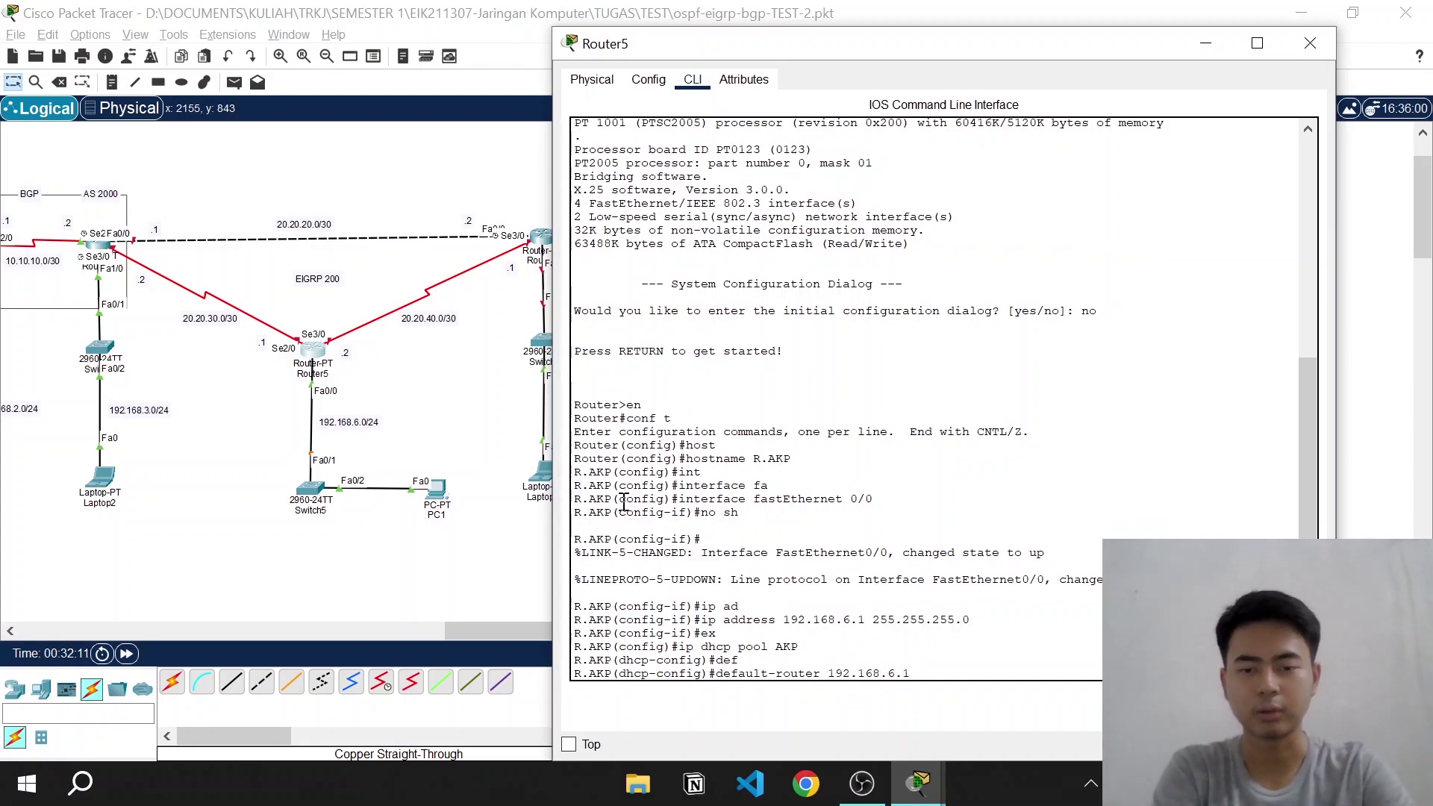
key("Return")
Set the AKP pool's network to 192.168.6.0 with mask 255.255.255.0
type("net")
key("Tab")
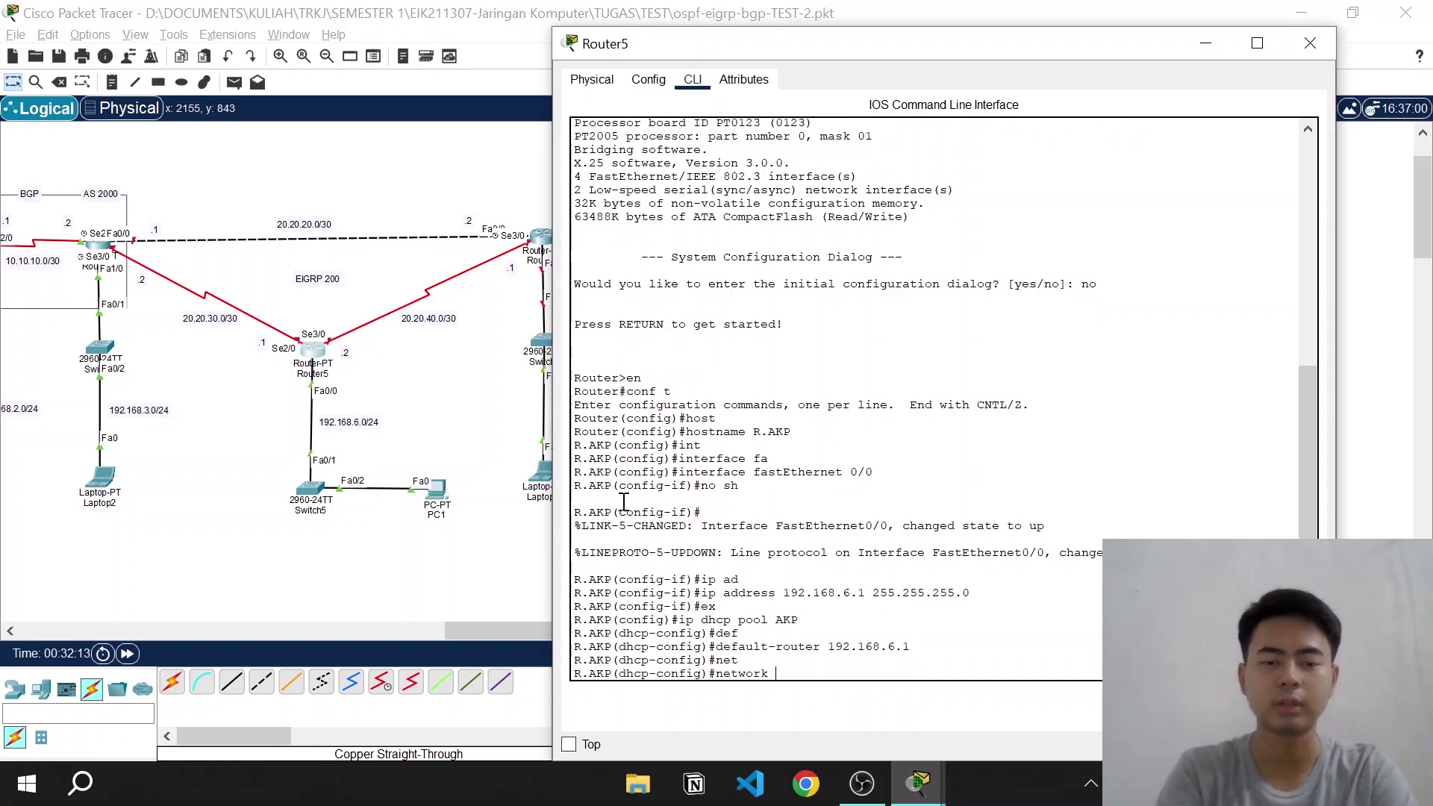
type("192.168")
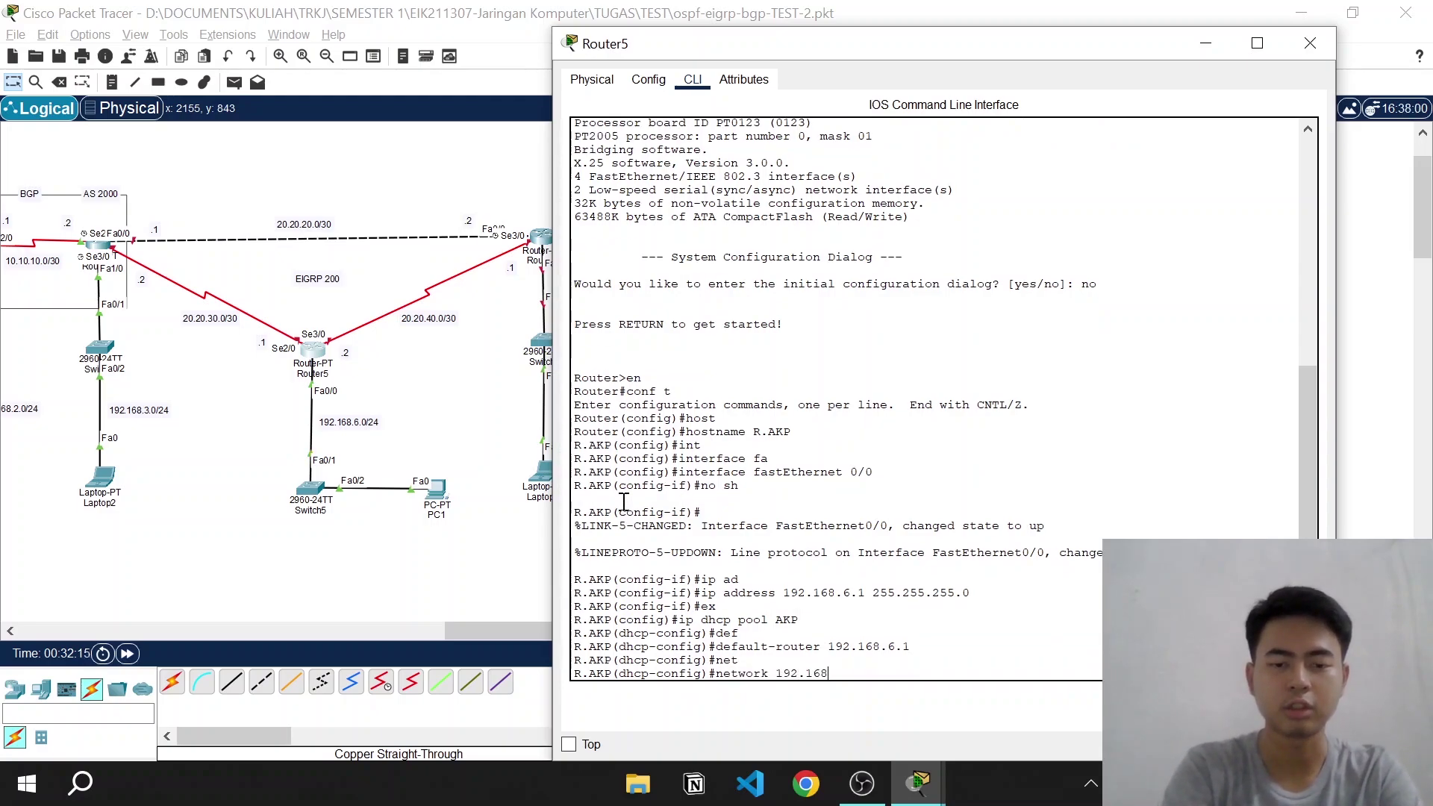
type(".6.0 ")
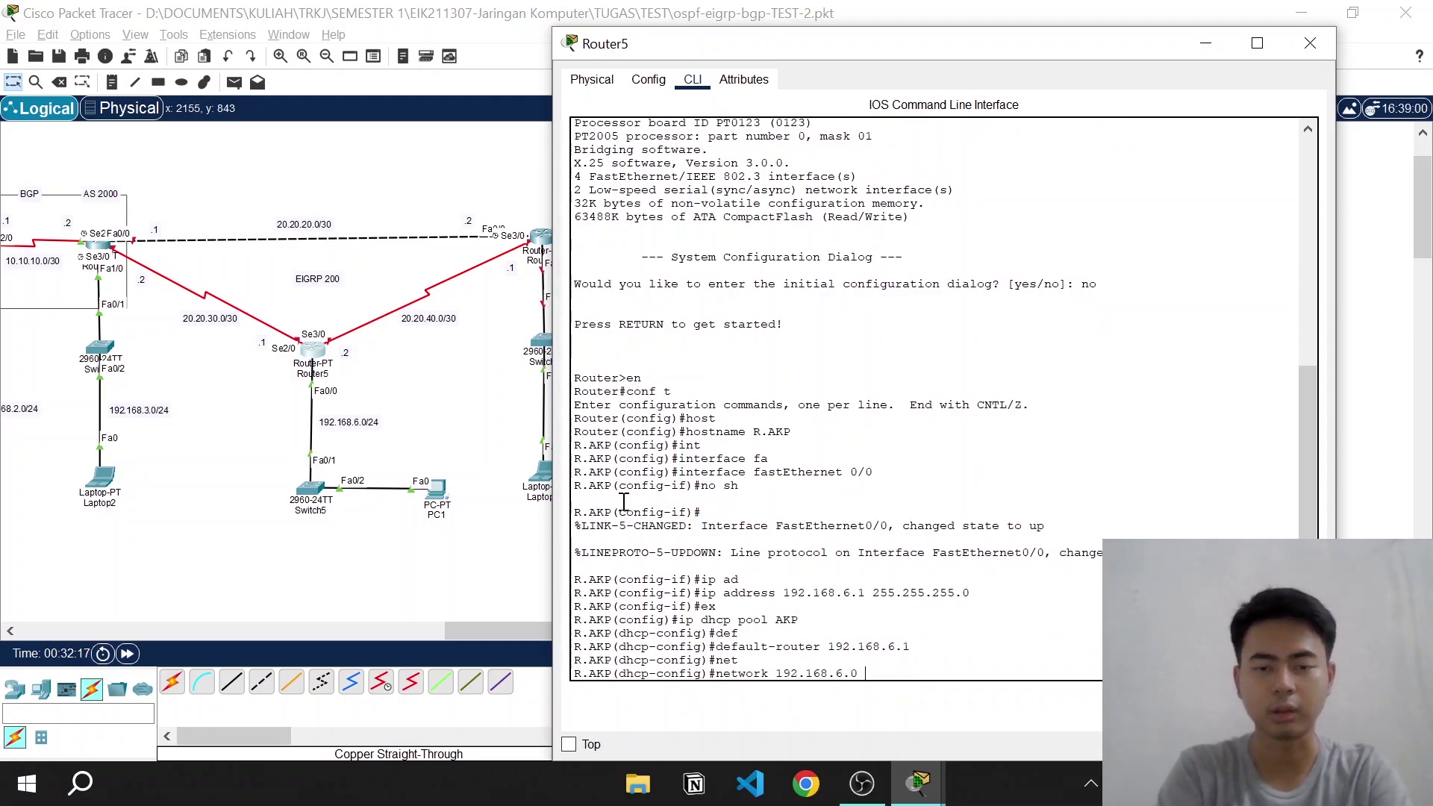
type("255.25")
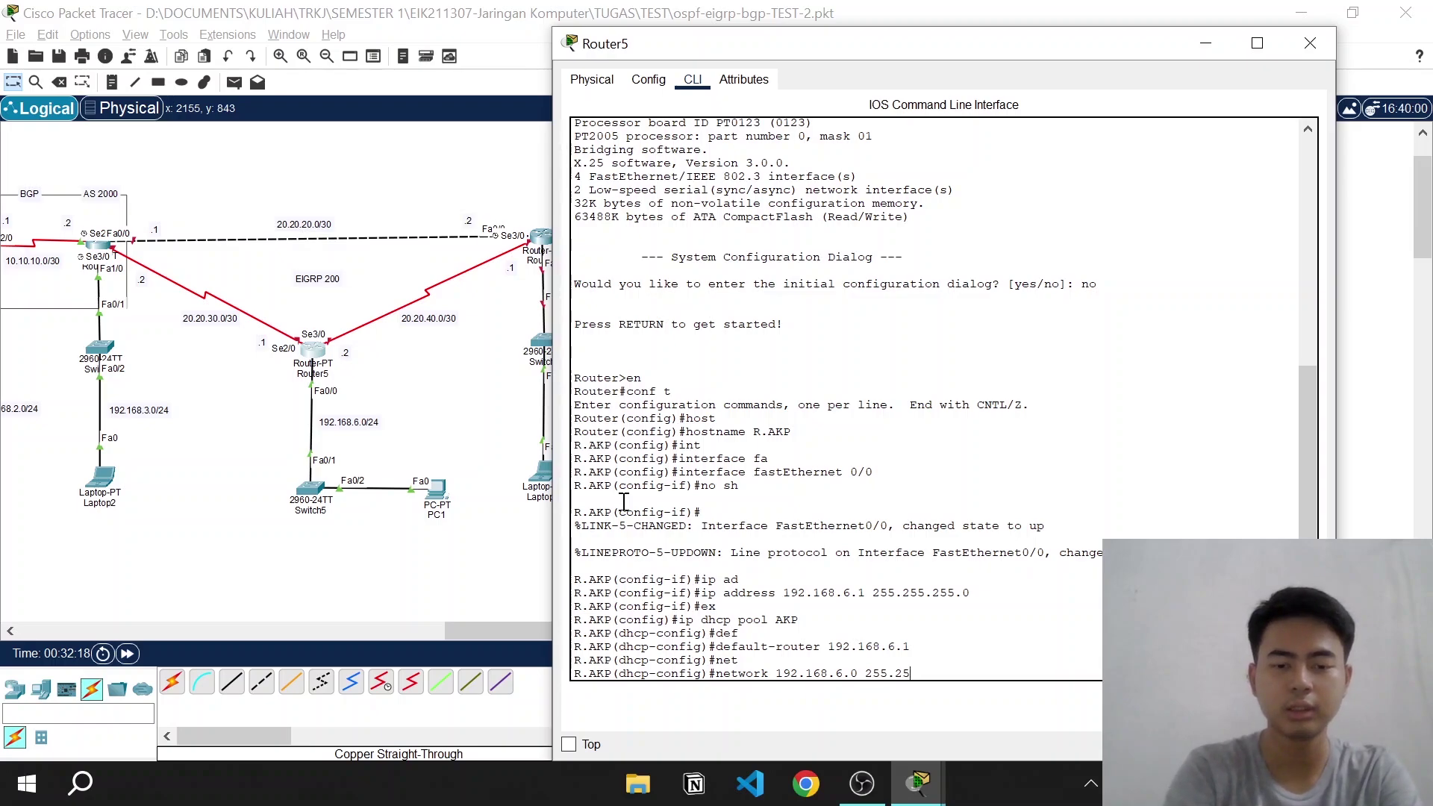
type("5.255.0")
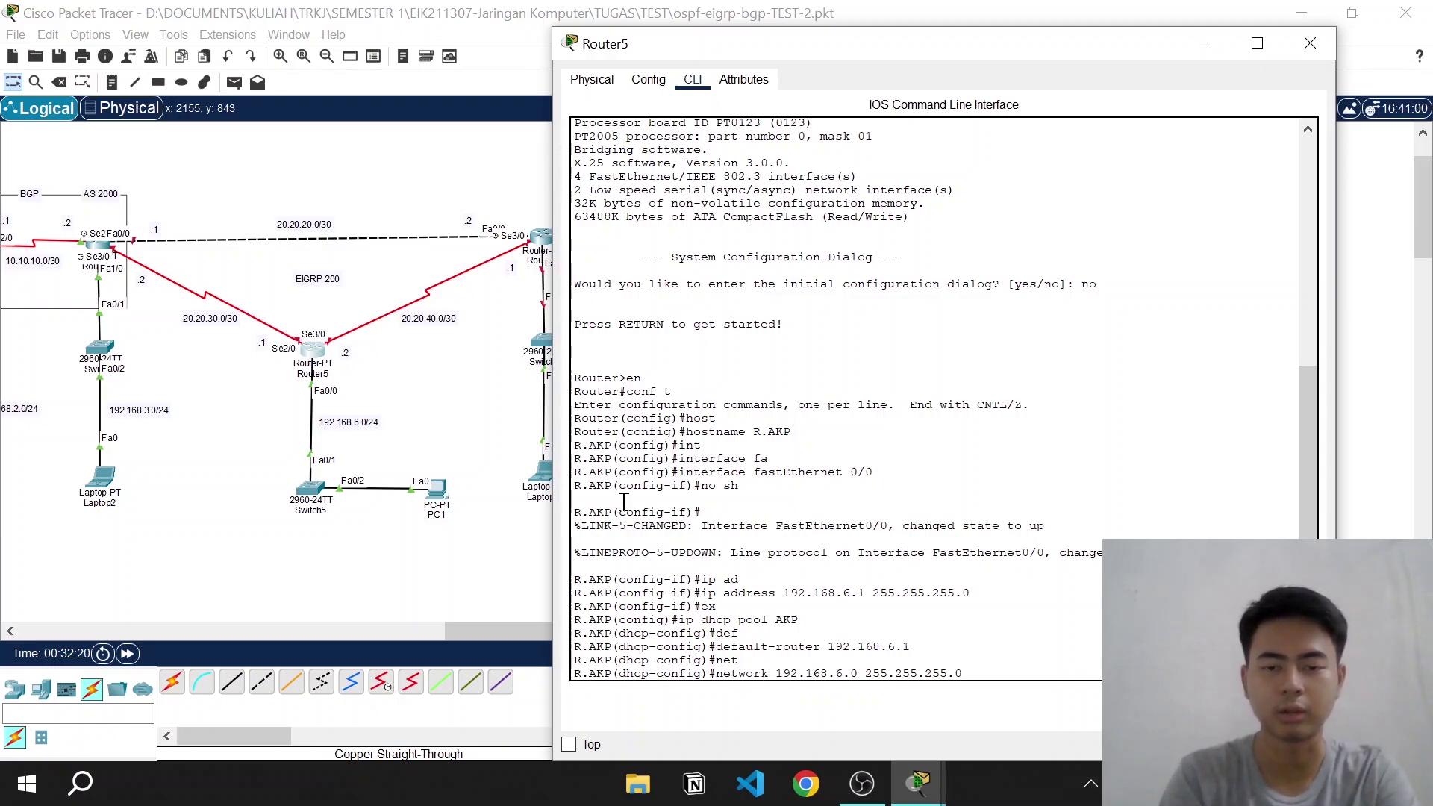
key("Return")
Set the AKP pool's DNS server to 192.168.1.254 and leave DHCP pool configuration
type("dns")
key("Tab")
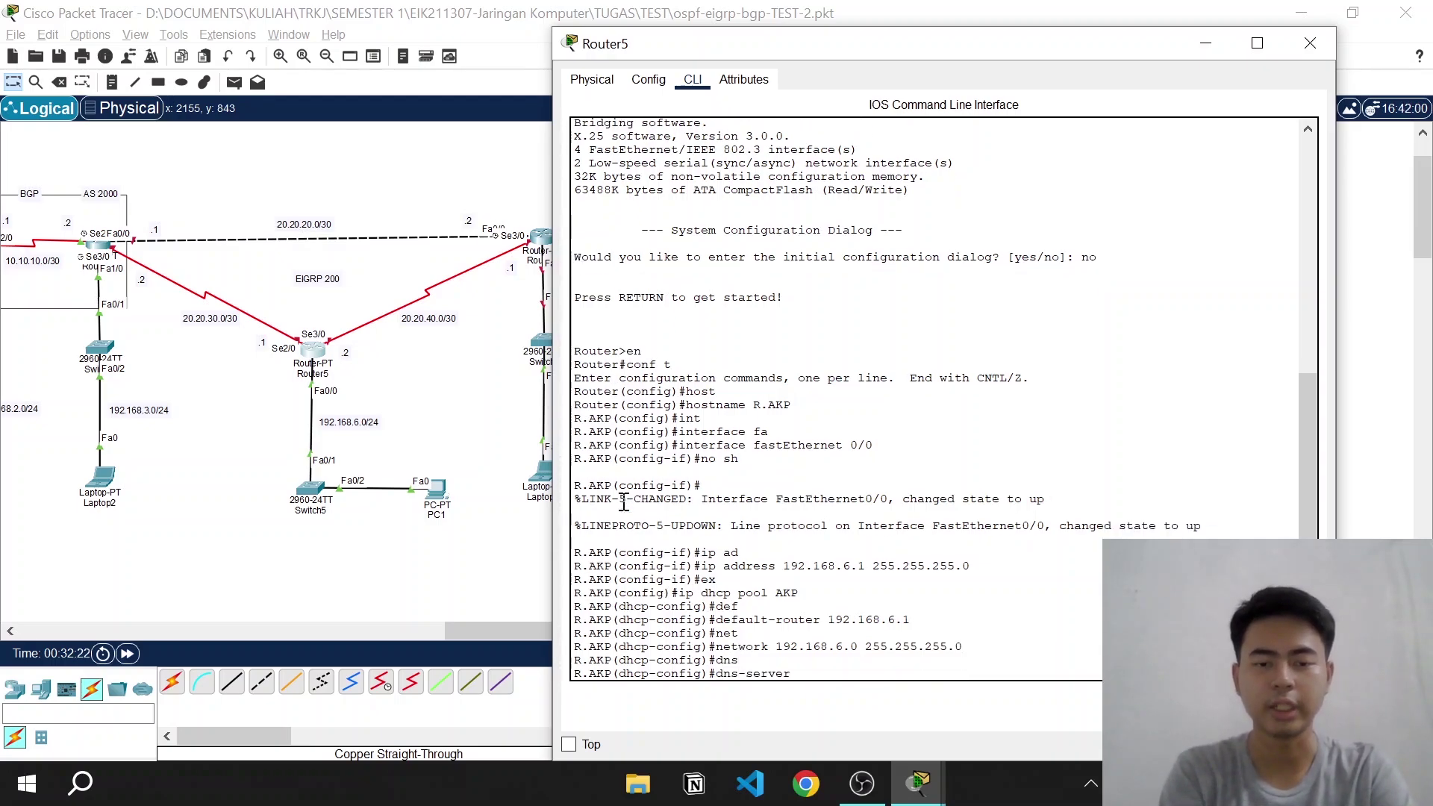
type("192.168.1.2")
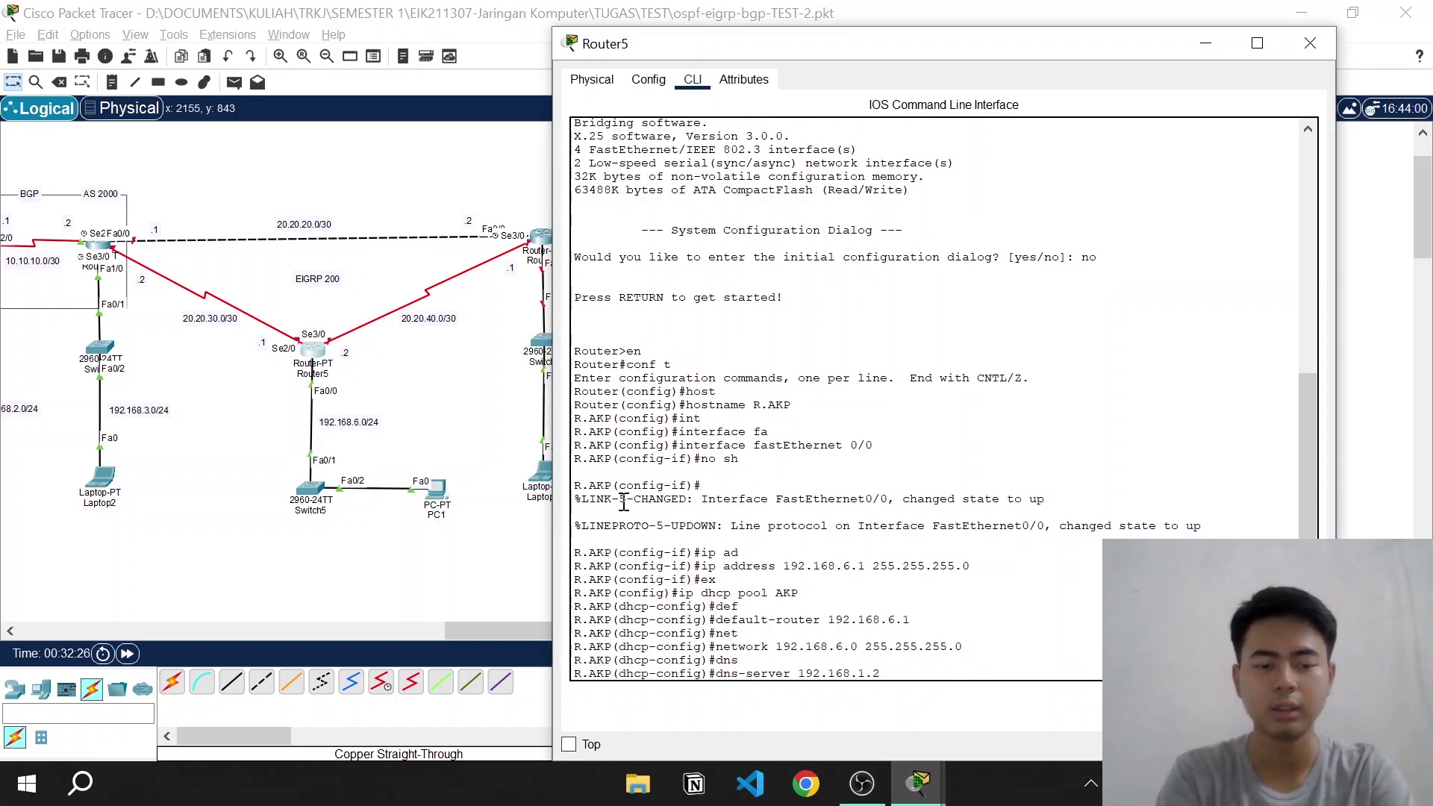
type("54")
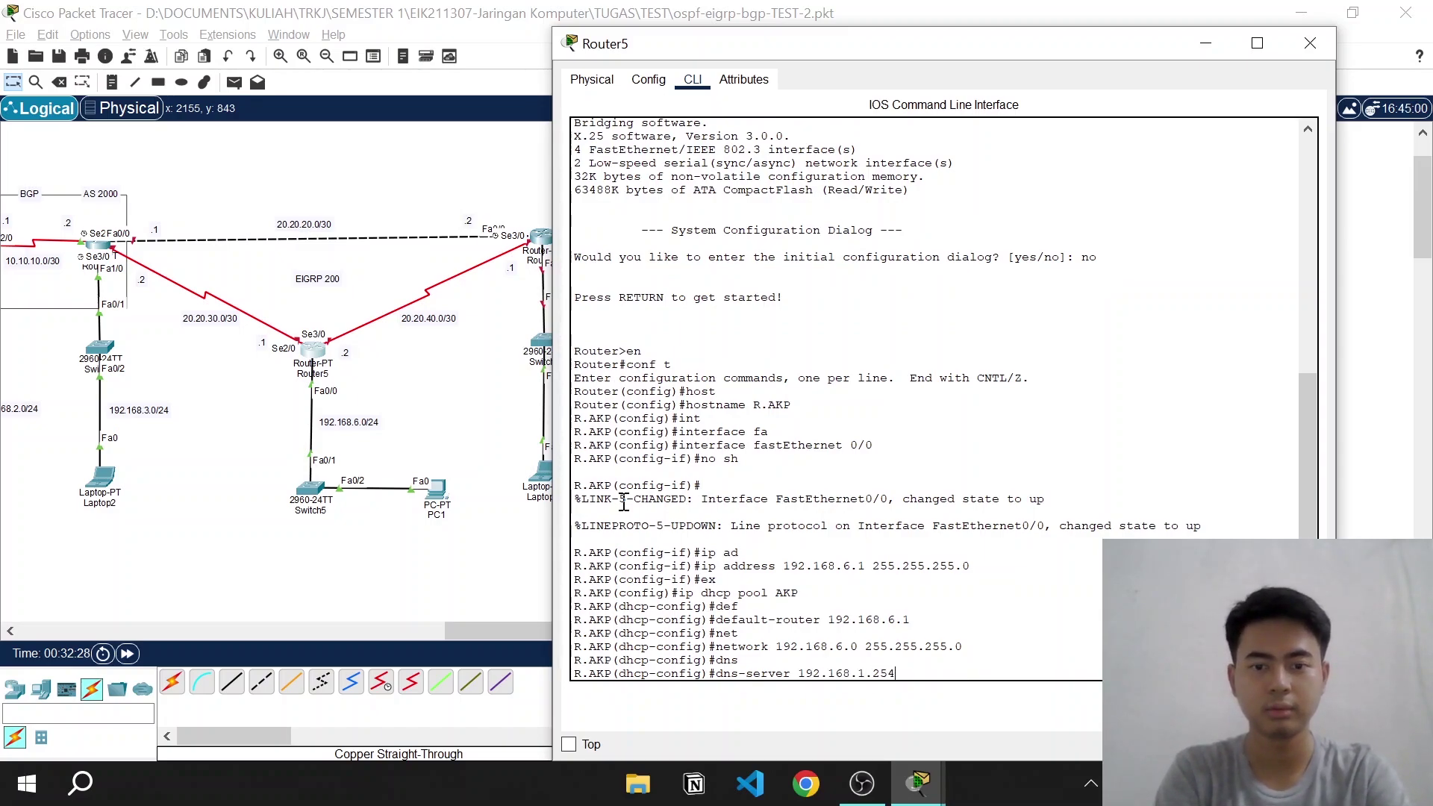
key("Return")
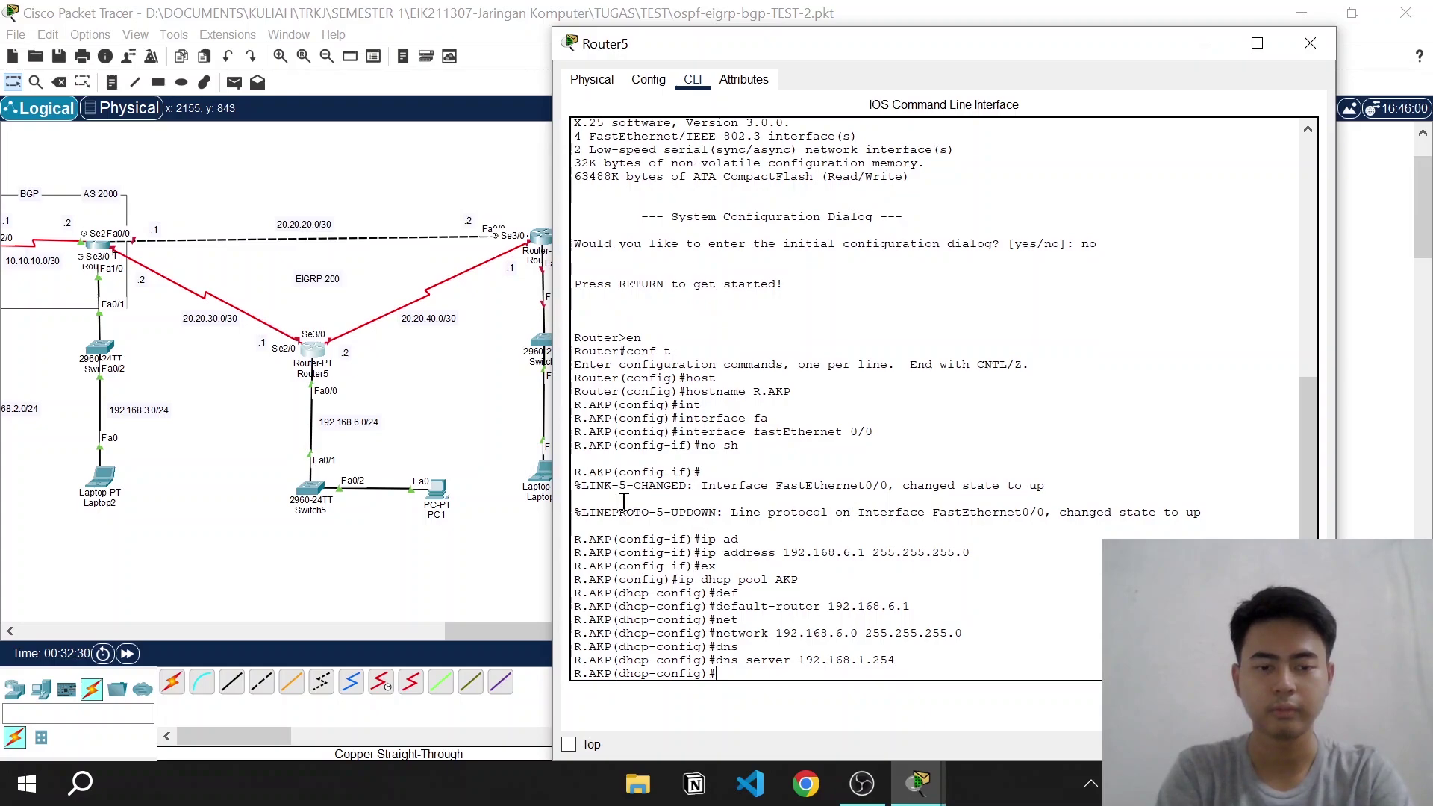
type("ex")
key("Return")
Exclude the gateway address 192.168.6.1 from DHCP assignment on Router5
type("ip s")
key("BackSpace")
type("d")
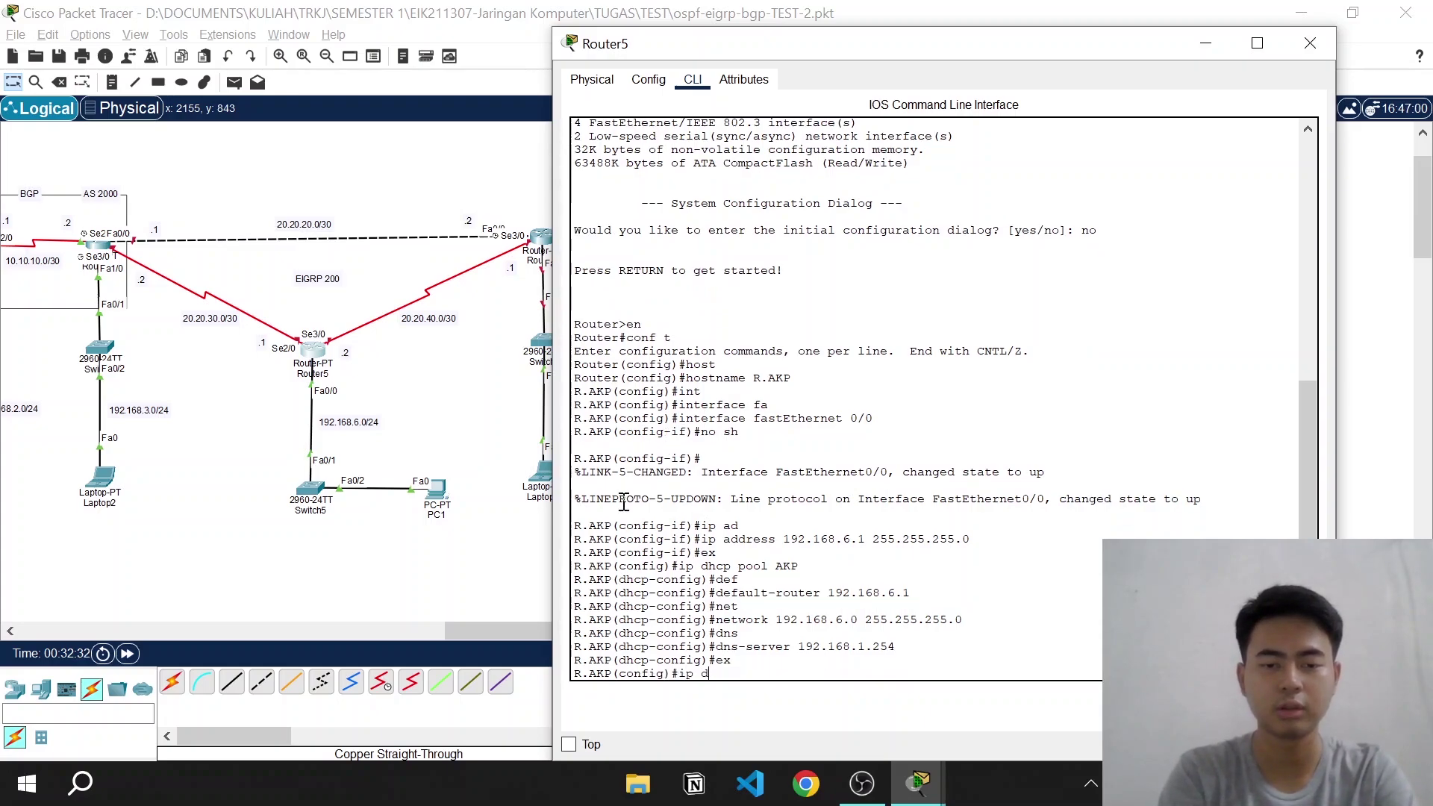
type("hcp")
key("Tab")
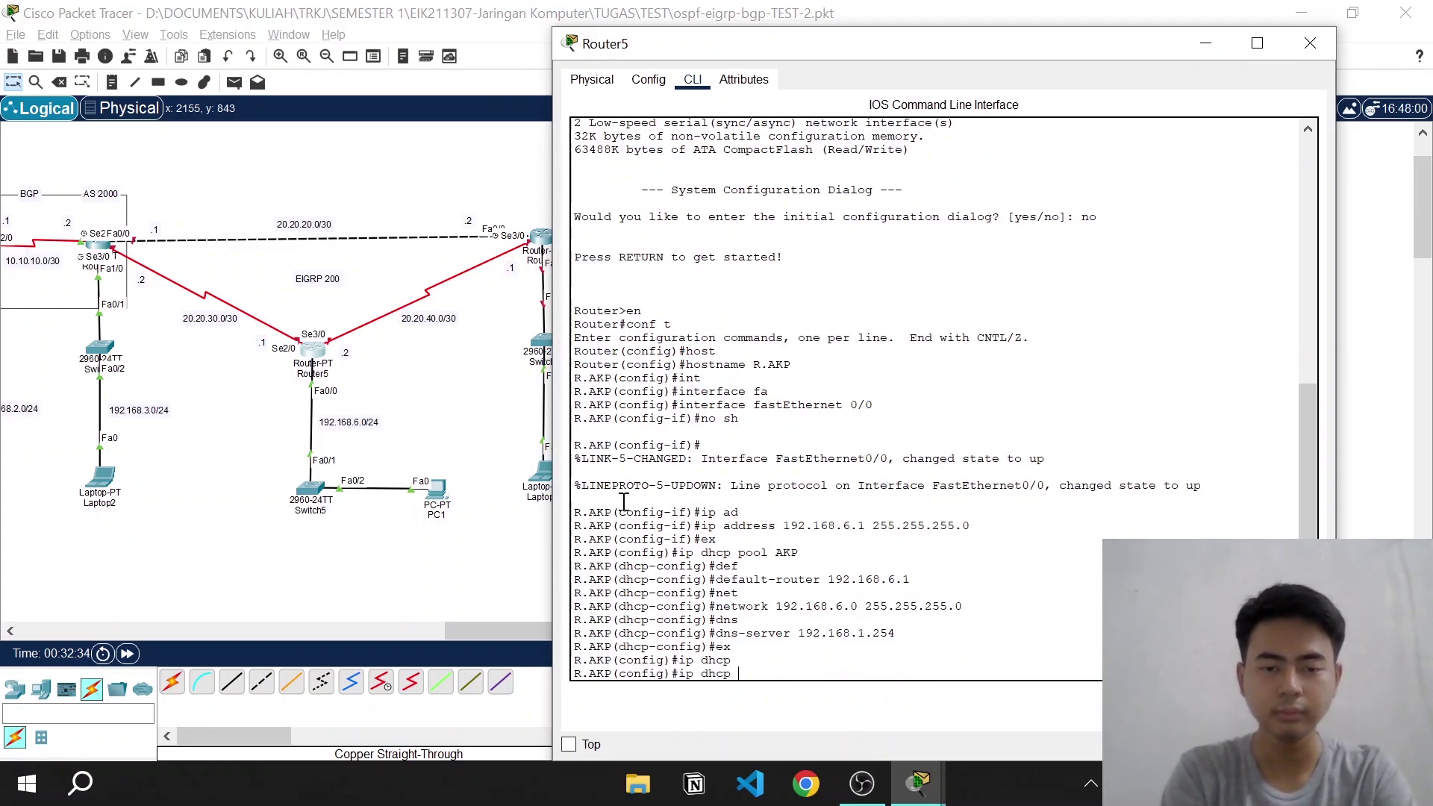
type("ex")
key("Tab")
type("192.168")
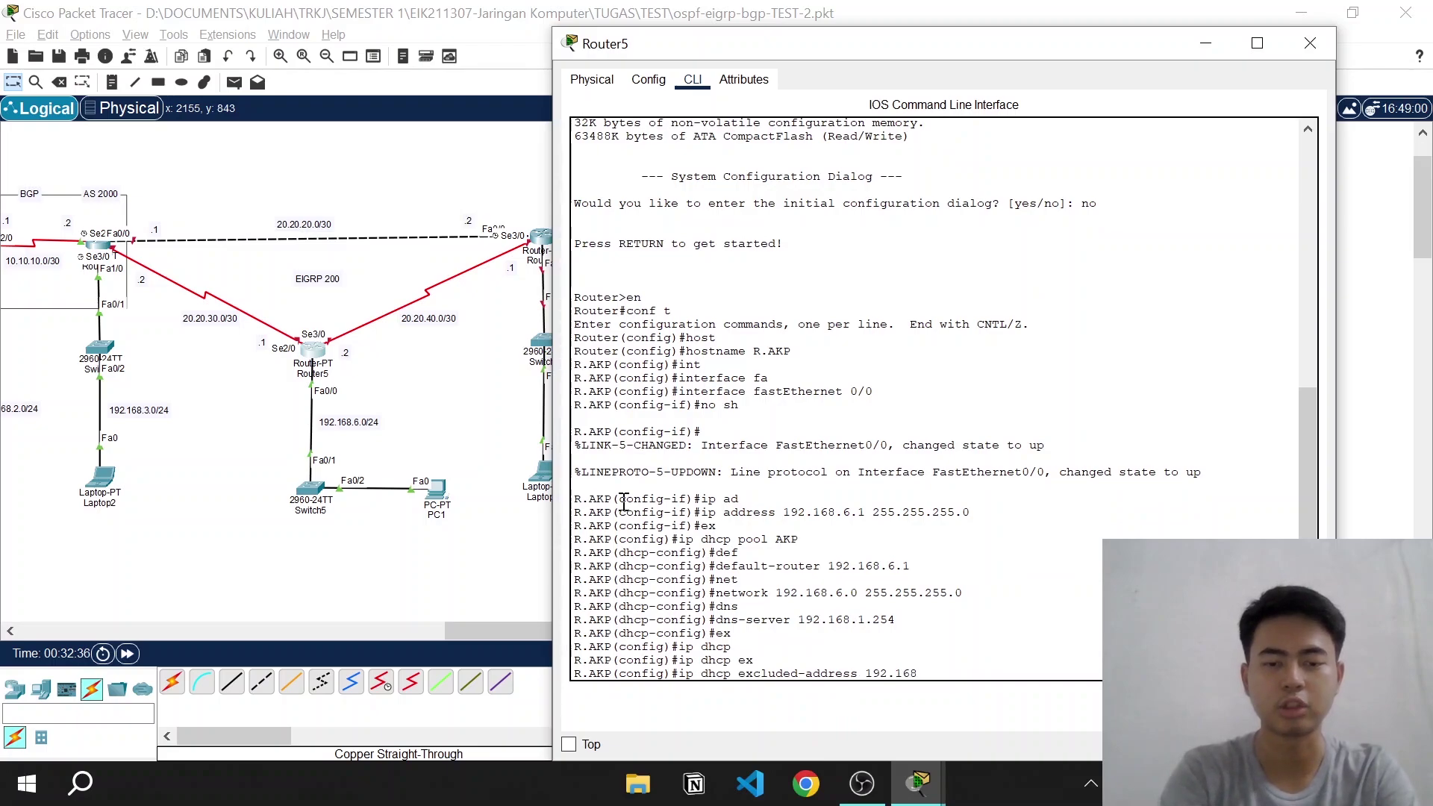
type(".6.1")
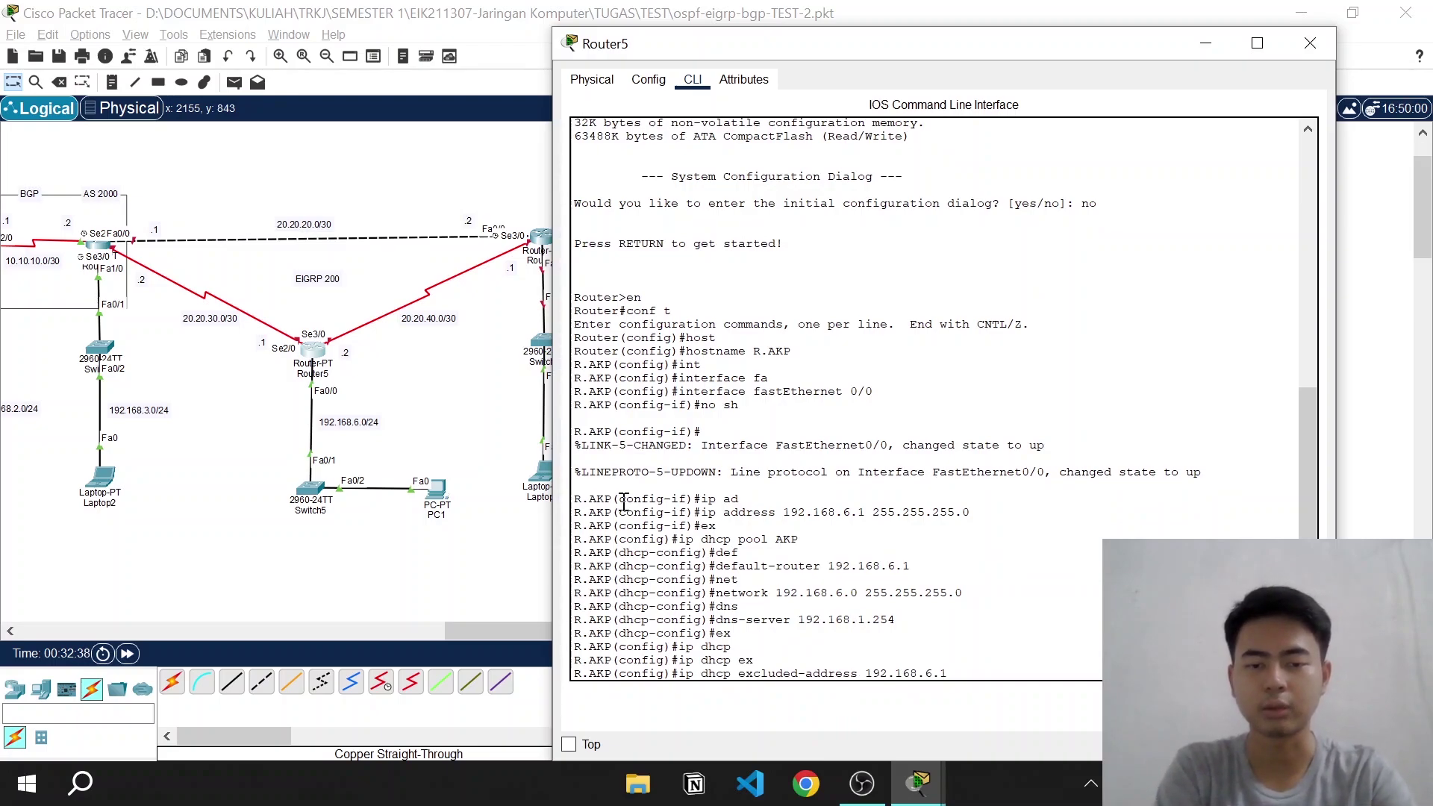
key("Return")
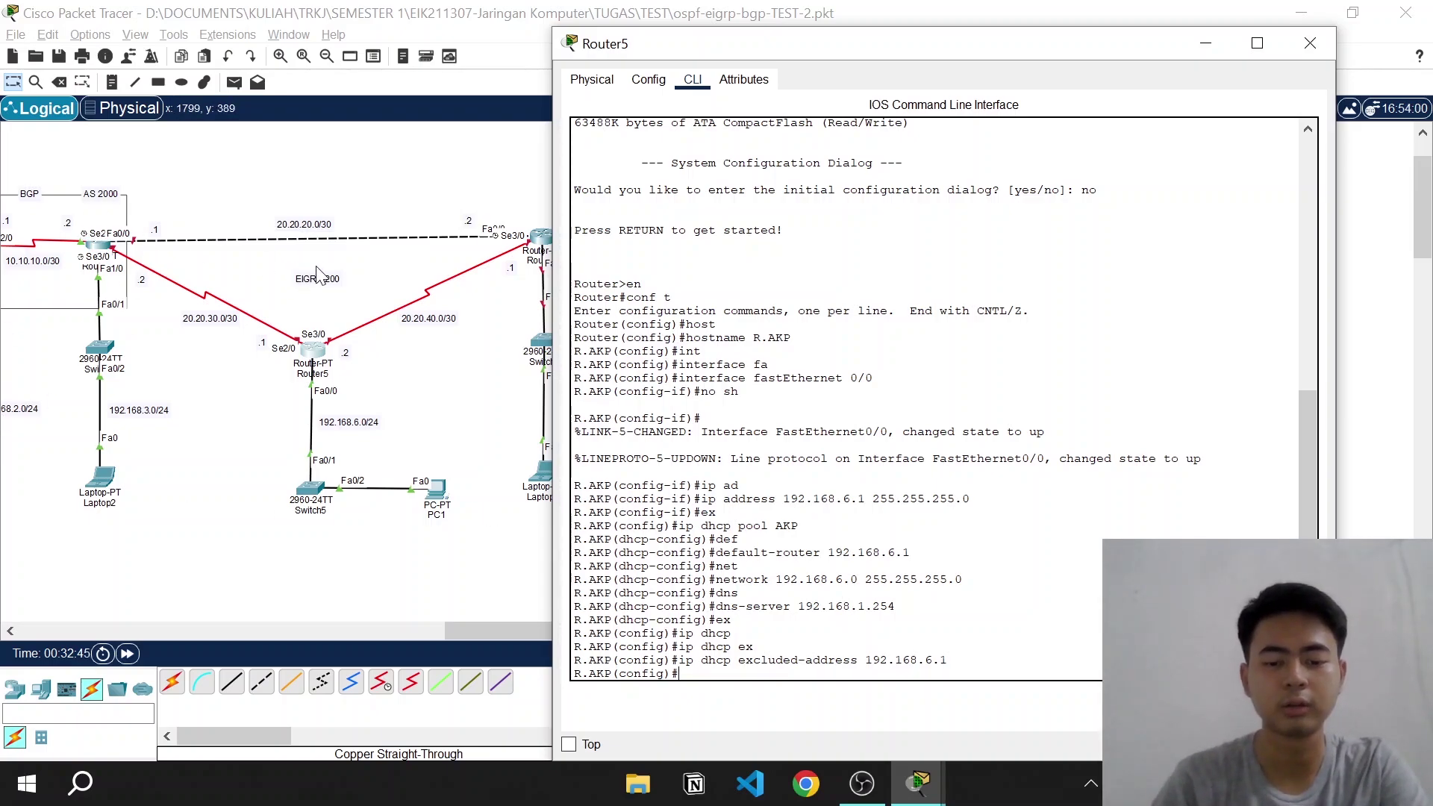
Begin an interface serial command in Router5's command line without giving the port number
key("Tab")
type("ser")
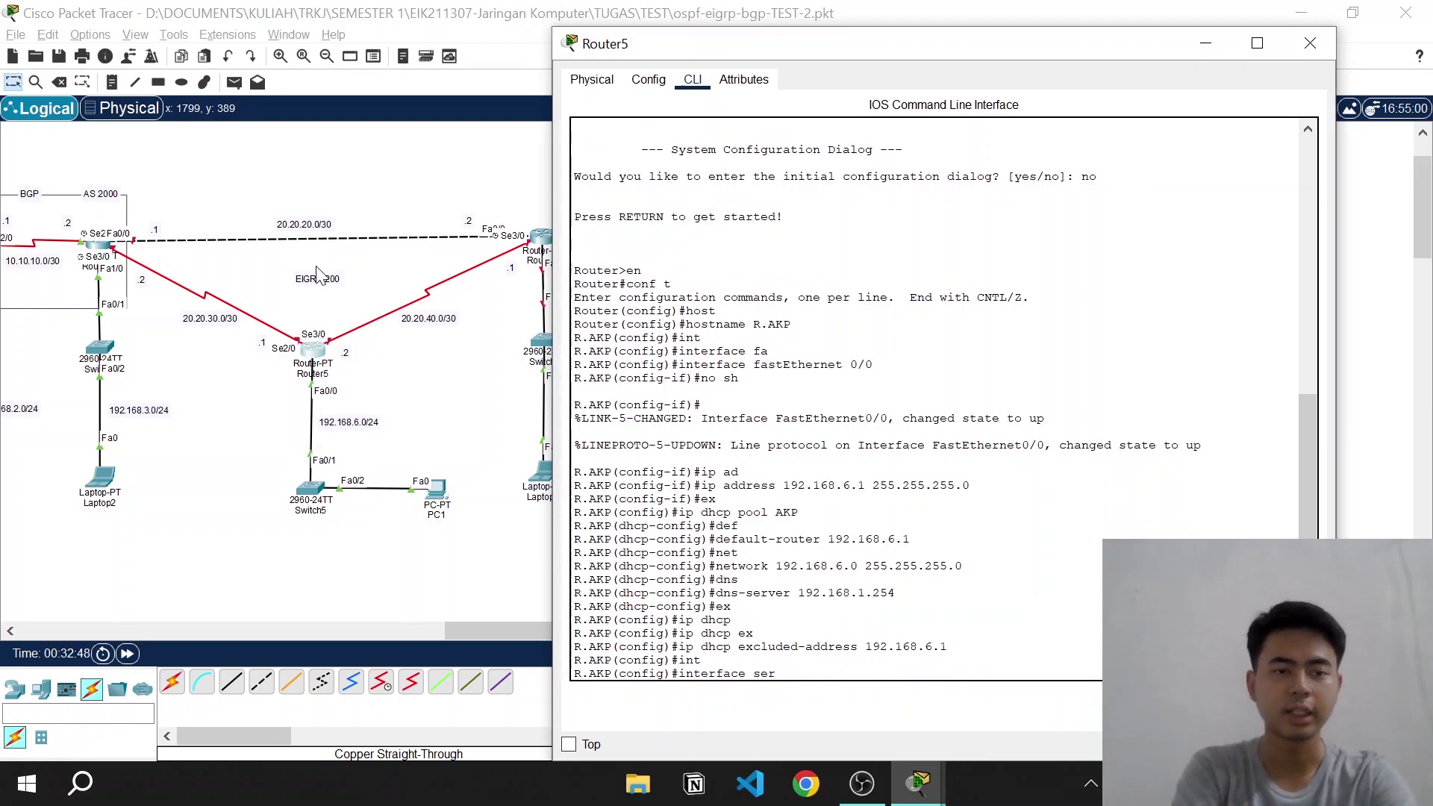
key("Tab")
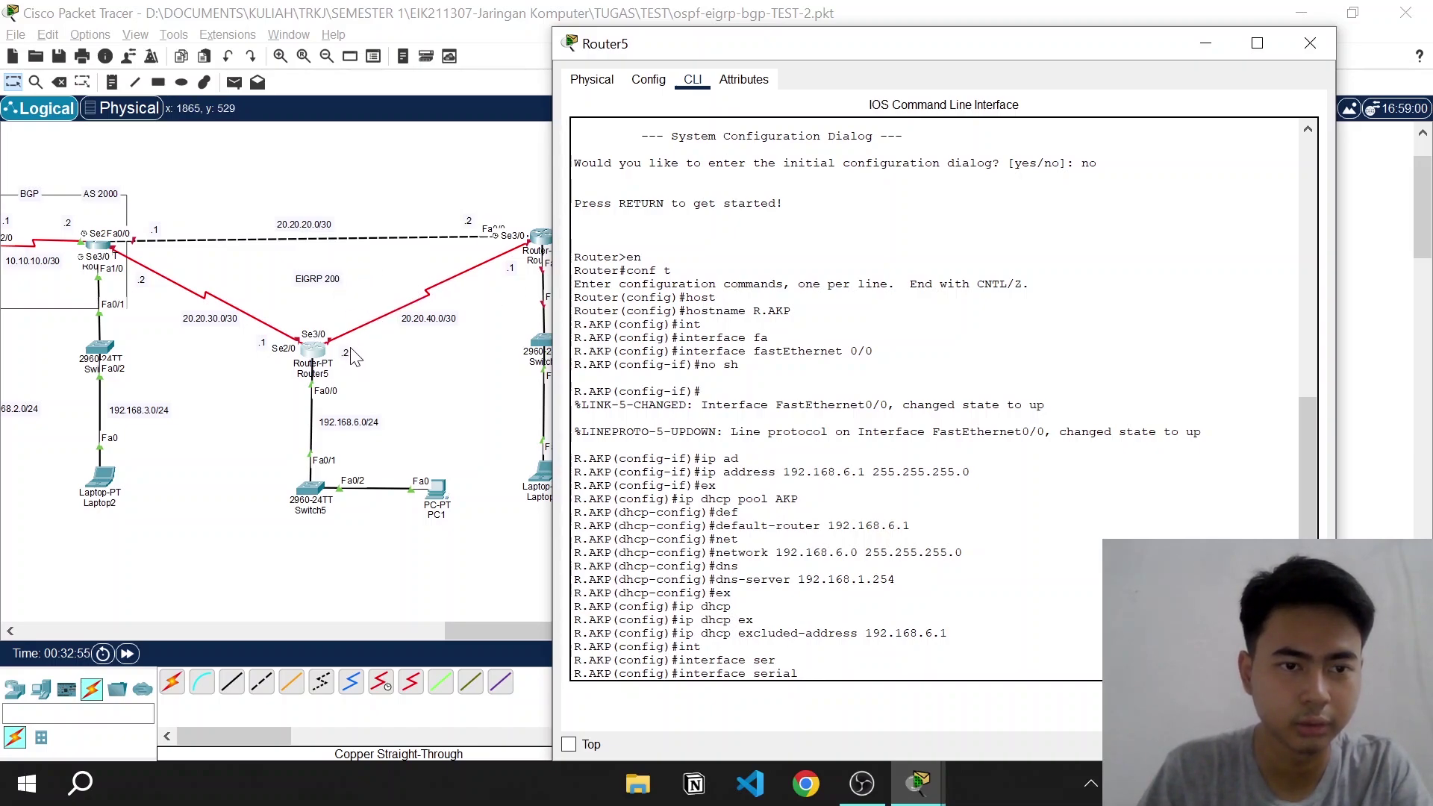
Move Router5 slightly up in the topology and reconnect its serial link to the AS 2000 router using Router5's Serial 2/0 port
mouse_move(325, 358)
left_mouse_down()
mouse_move(186, 291)
mouse_move(385, 396)
mouse_move(463, 418)
mouse_move(515, 452)
mouse_move(523, 477)
mouse_move(321, 321)
mouse_move(307, 344)
left_mouse_up()
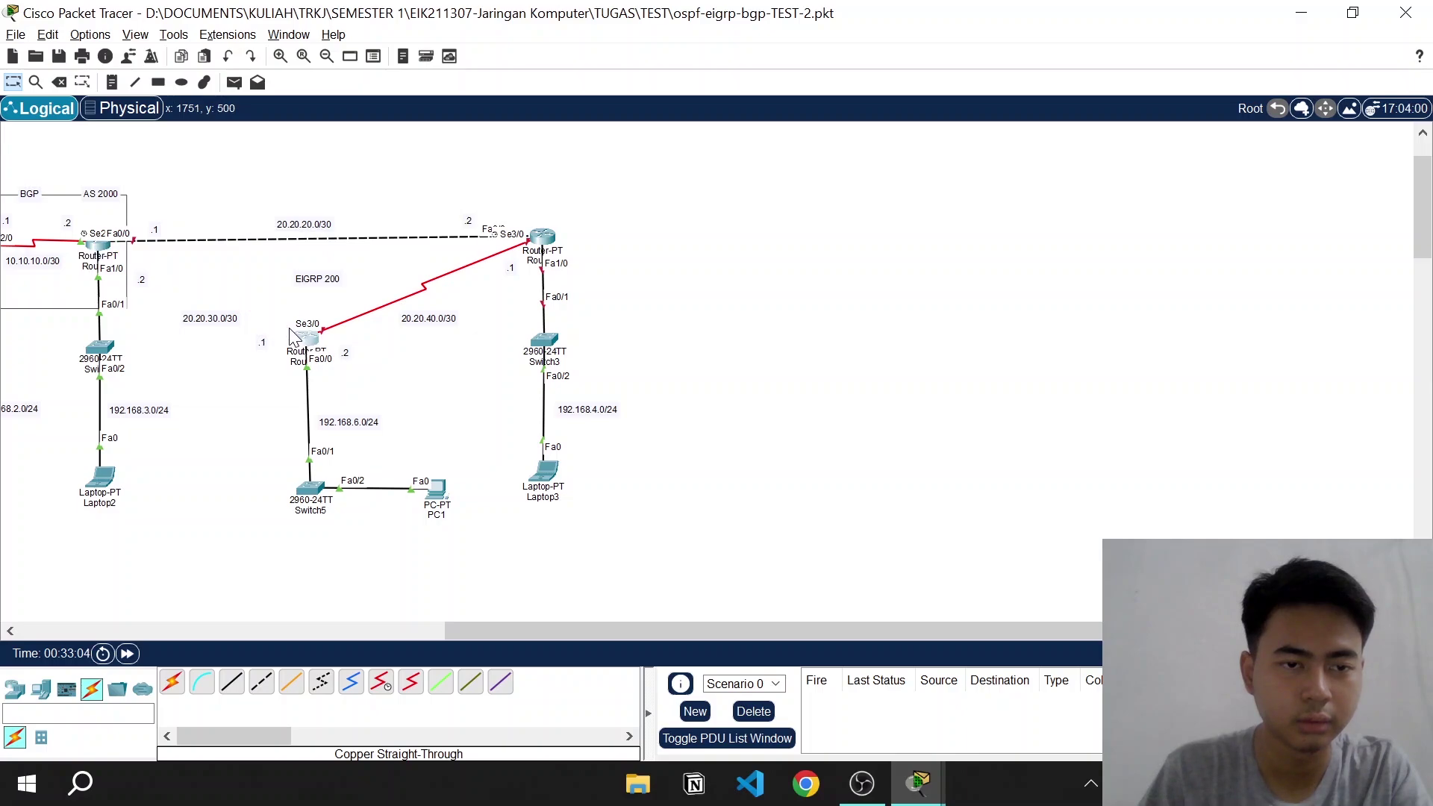
left_click(308, 347)
left_click(390, 428)
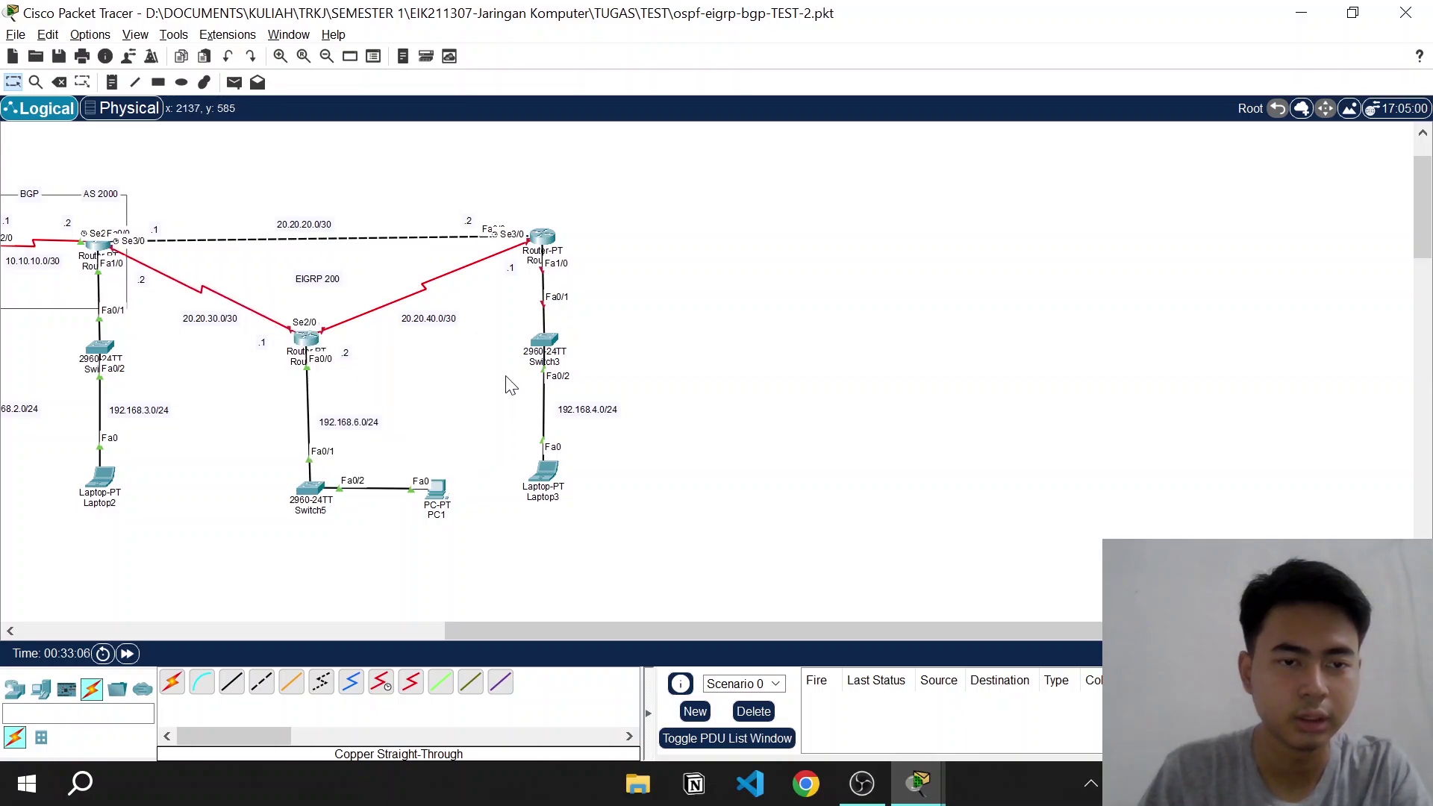
Complete the pending interface command with Serial 2/0 on Router5 and enable that interface
mouse_move(915, 792)
left_click(996, 672)
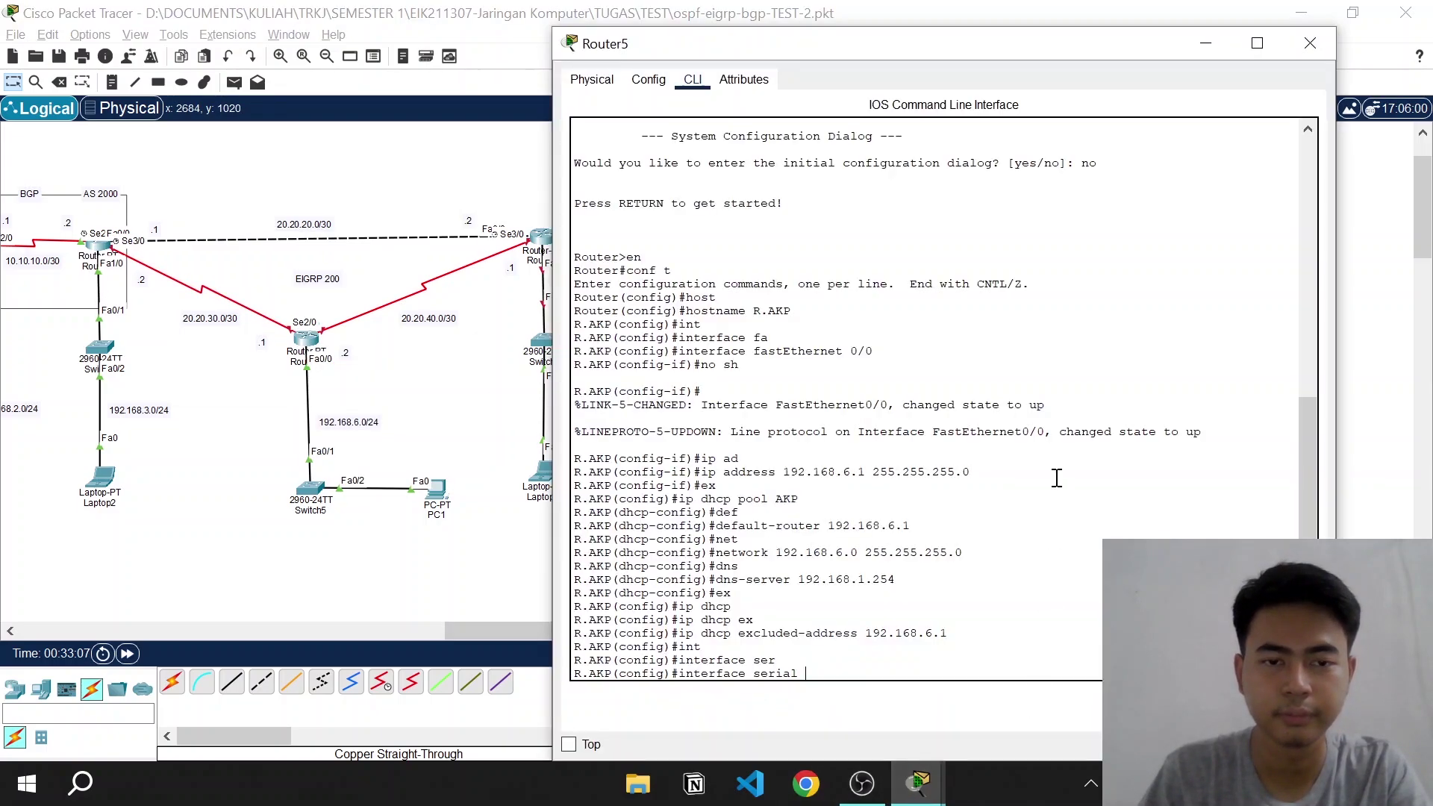
type("2/0")
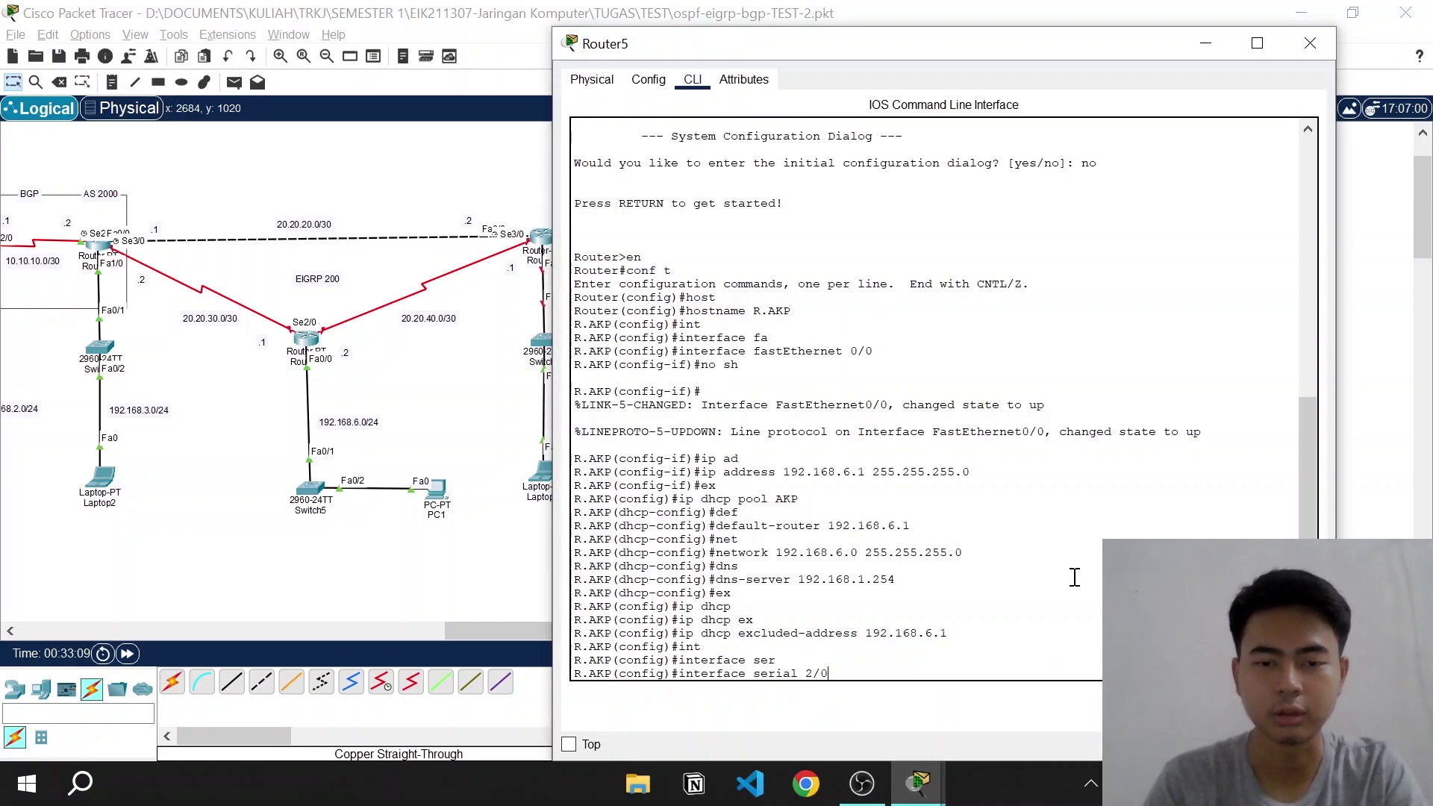
key("Return")
type("no sh")
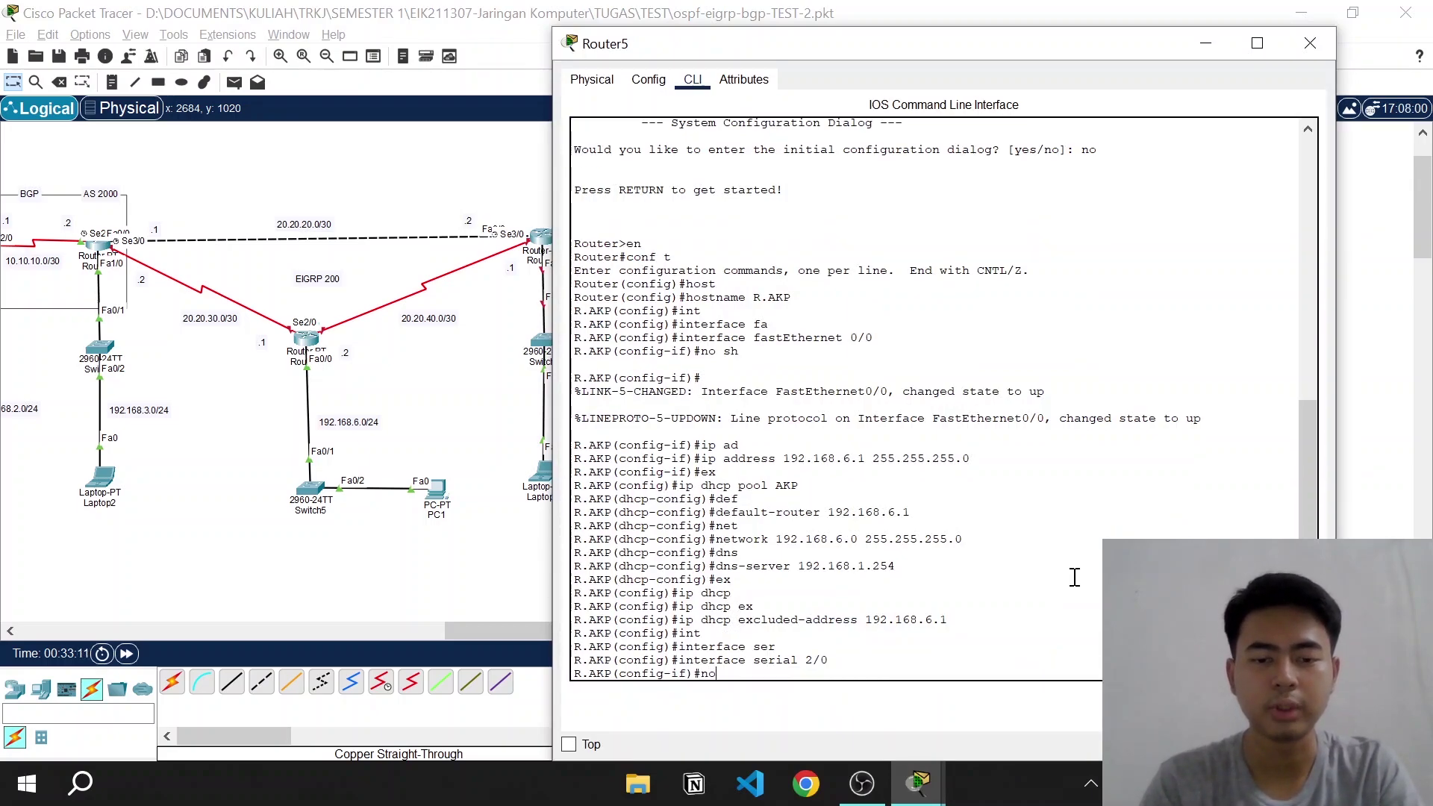
key("Return")
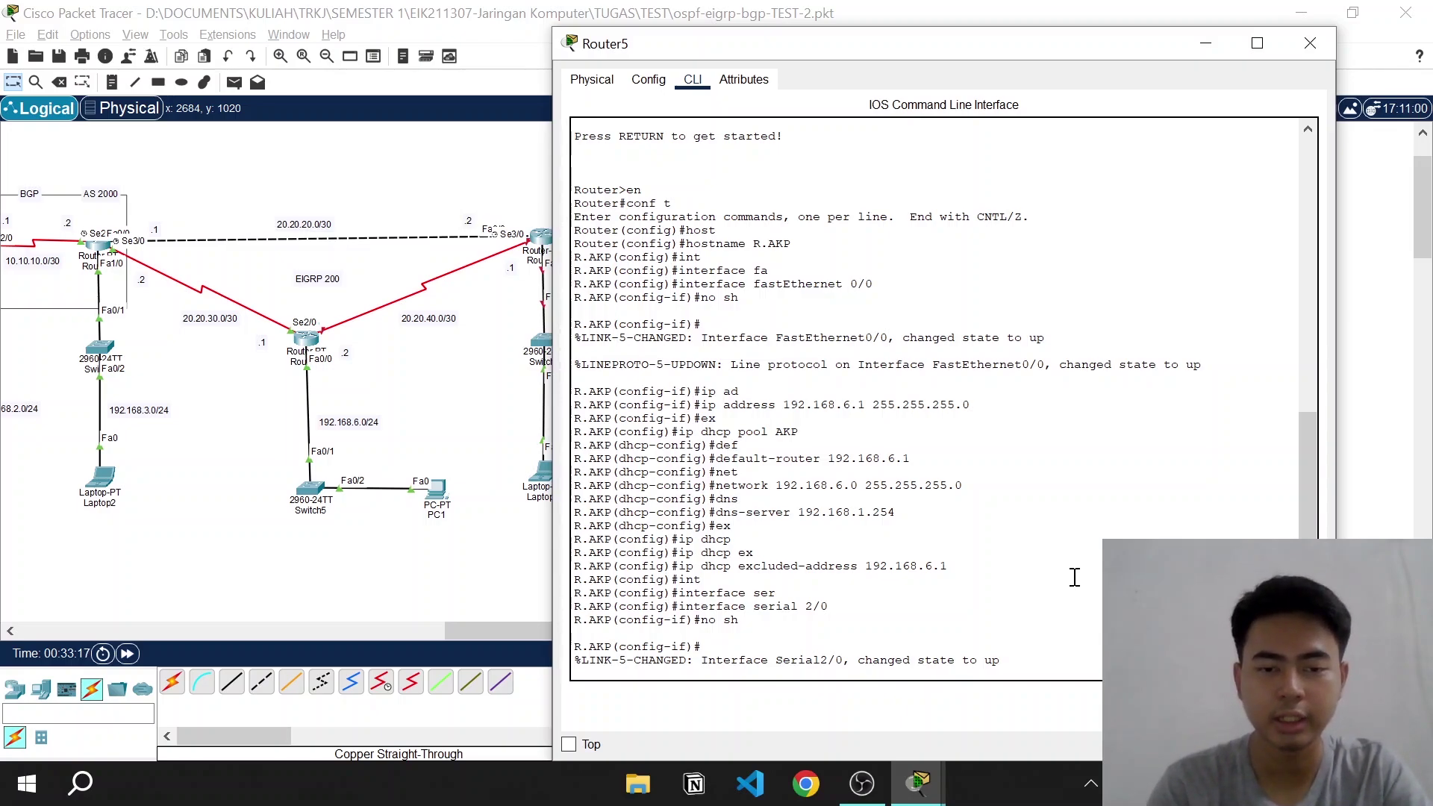
Assign IP address 20.20.30.1 with mask 255.255.255.252 to Router5's Serial 2/0 and leave interface configuration
type("ip ad")
key("Tab")
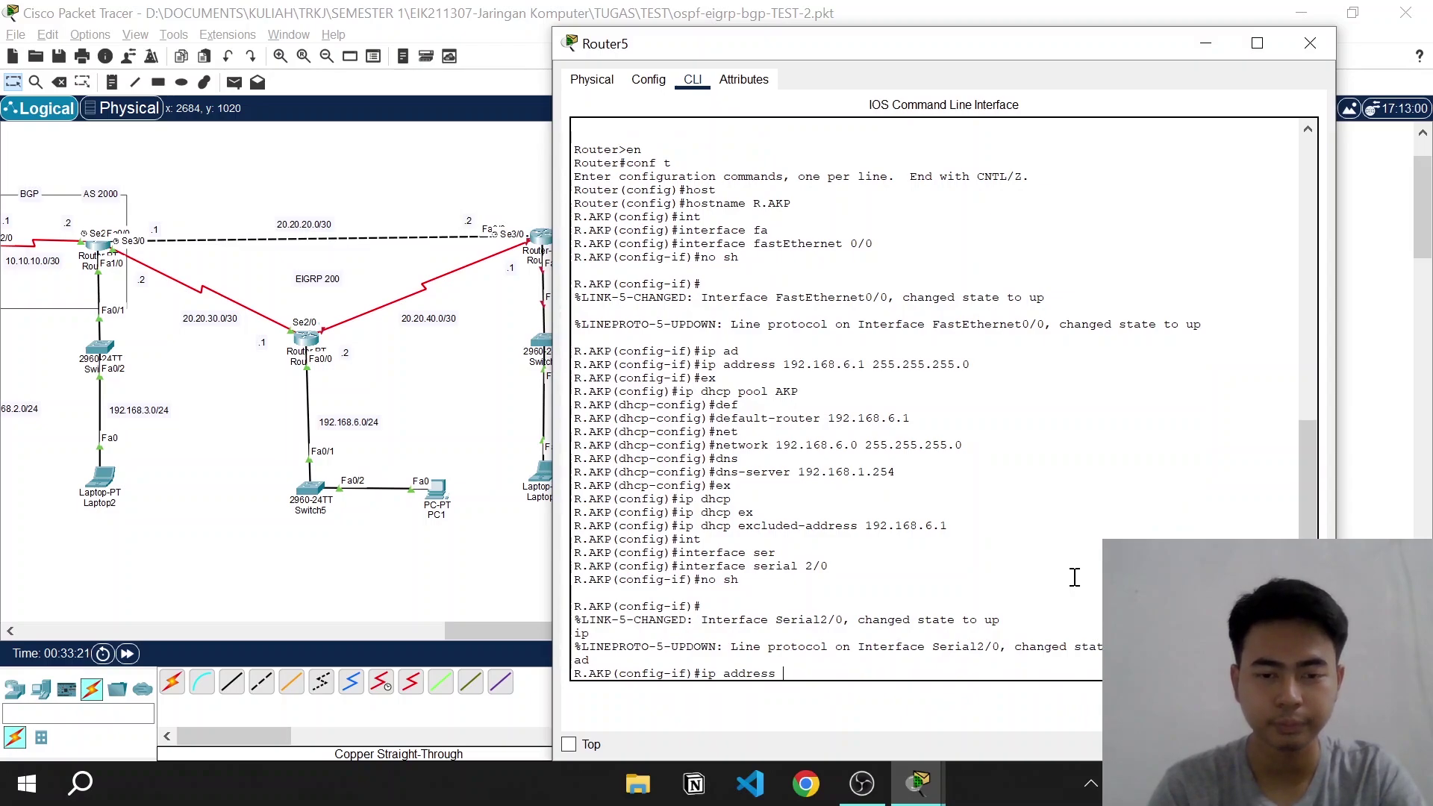
type("20.20")
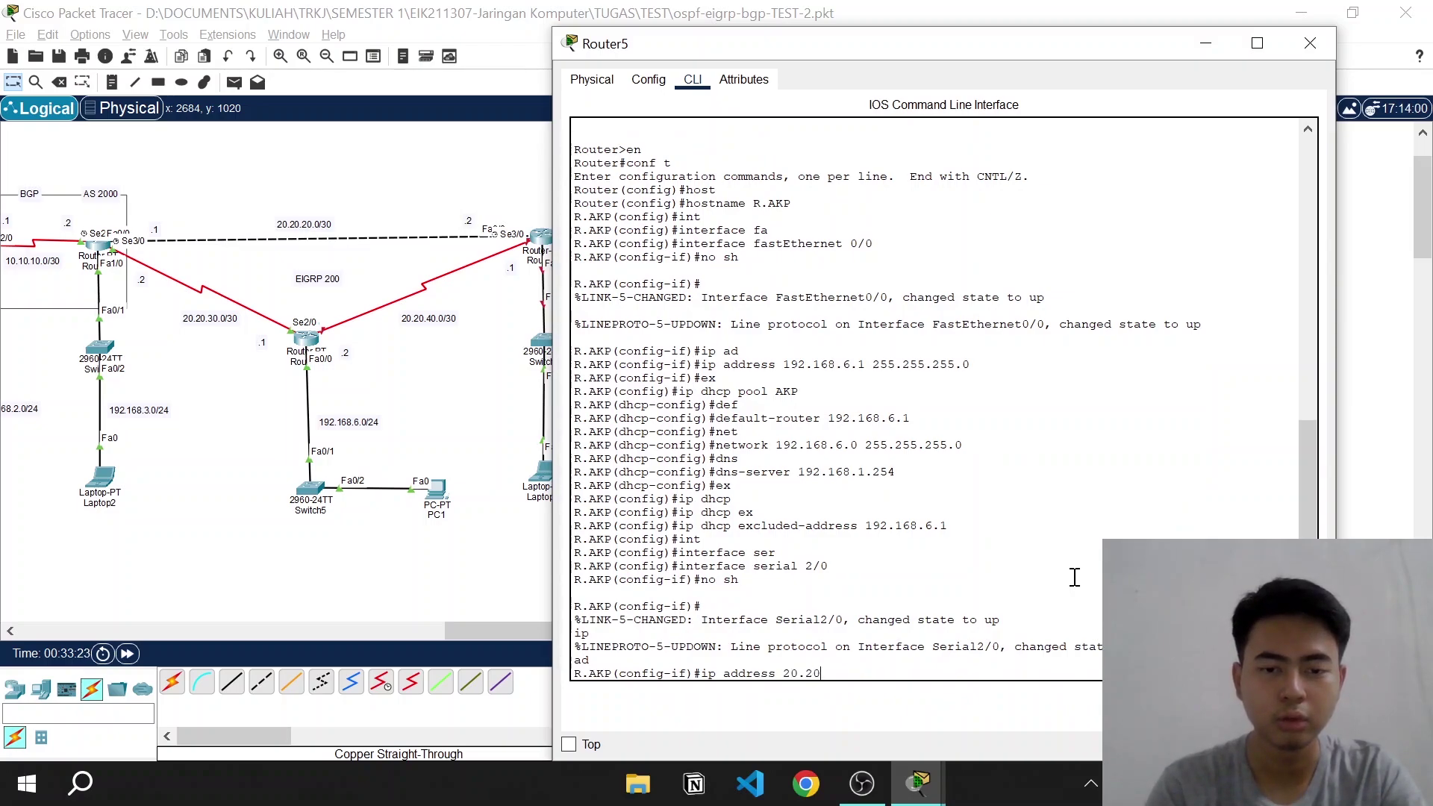
type(".30.1")
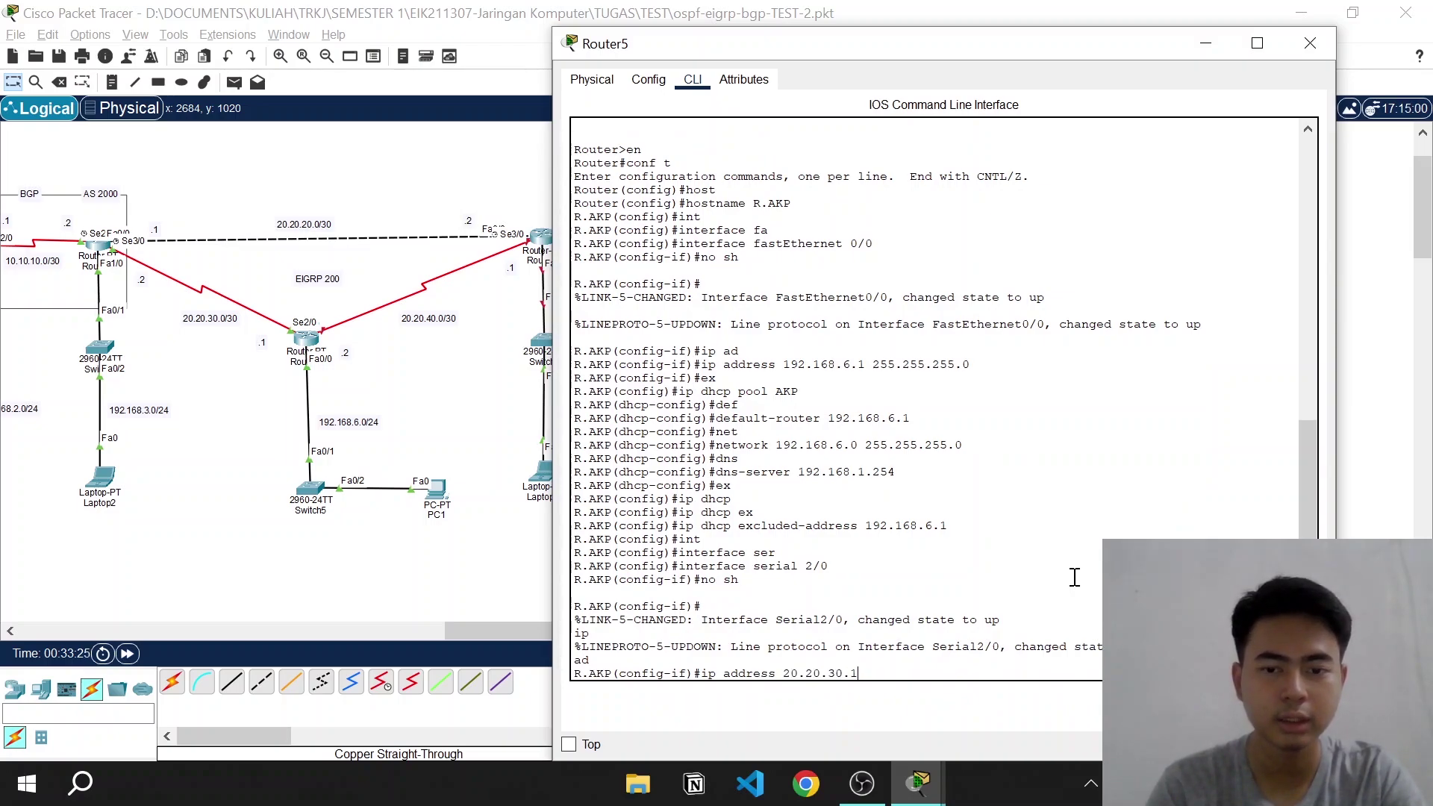
type(" 255.255")
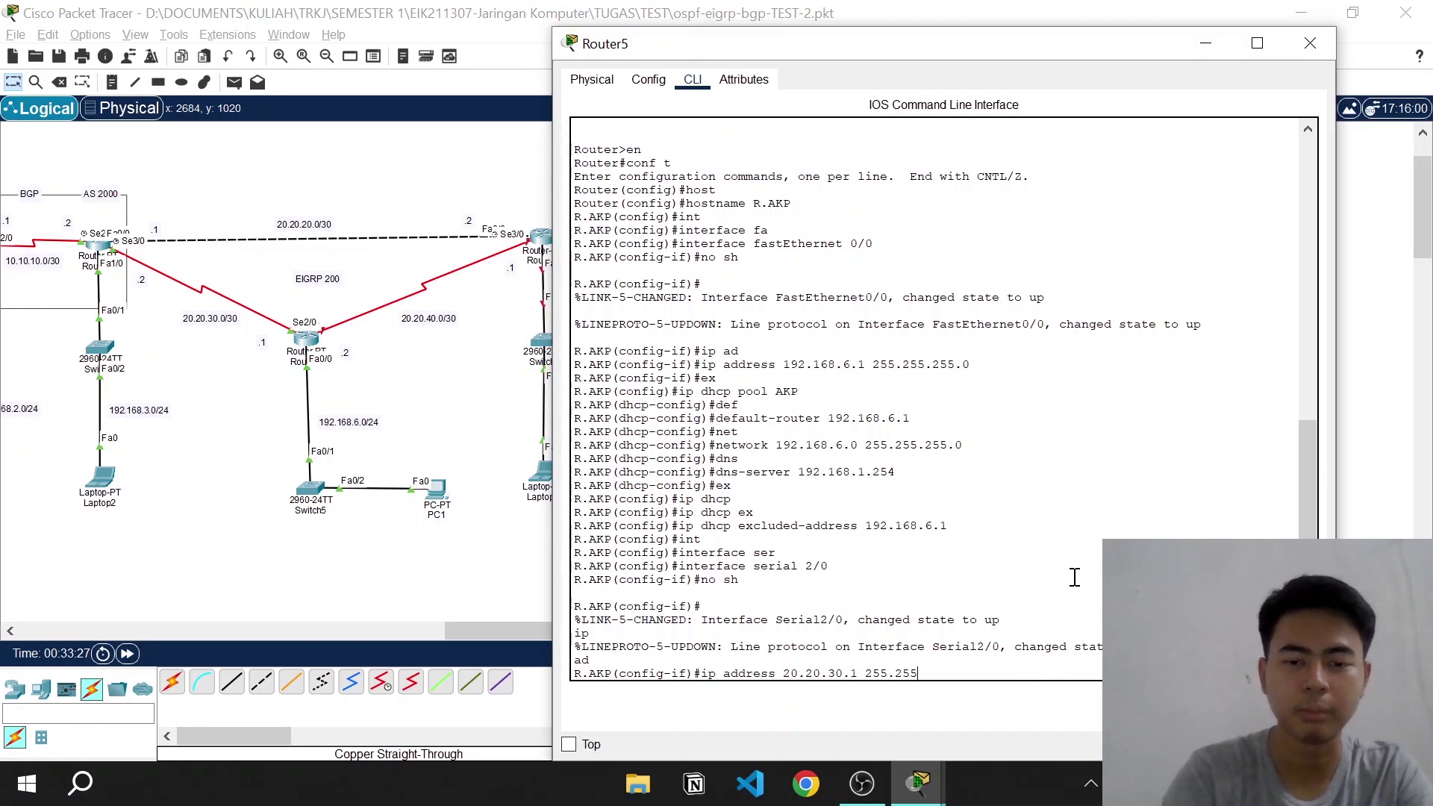
type(".255.255.252")
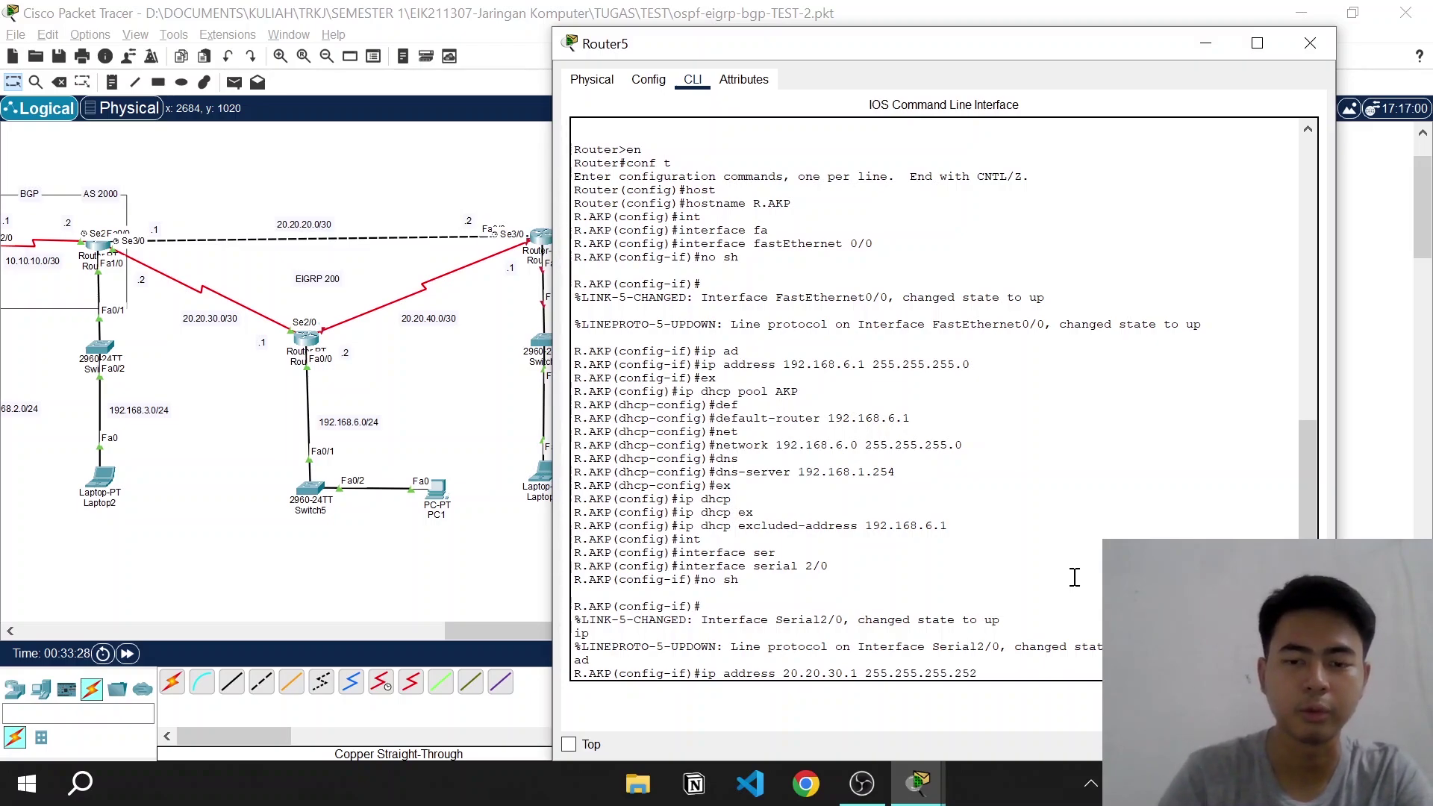
key("Return")
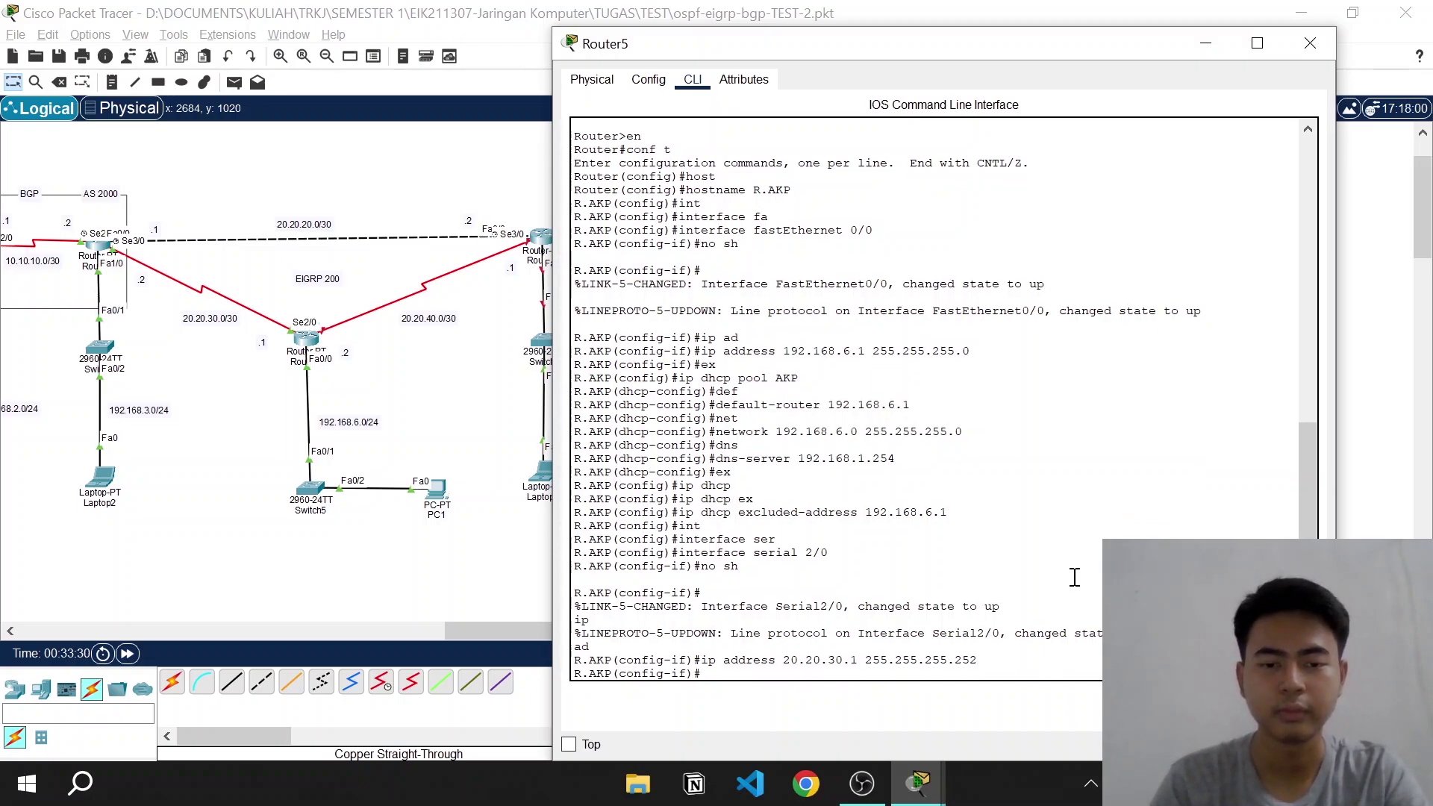
type("ex")
key("Return")
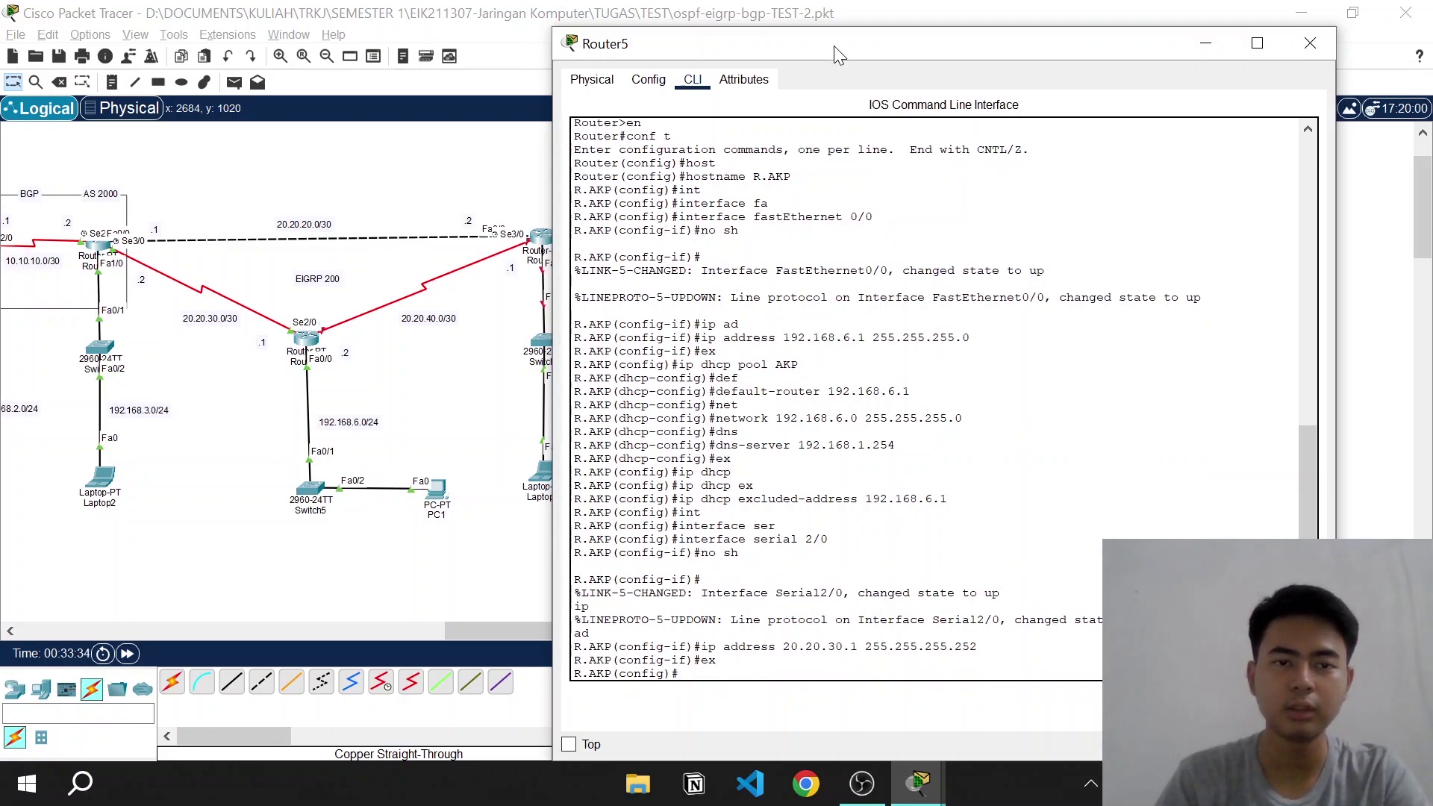
left_click_drag(834, 47, 1005, 47)
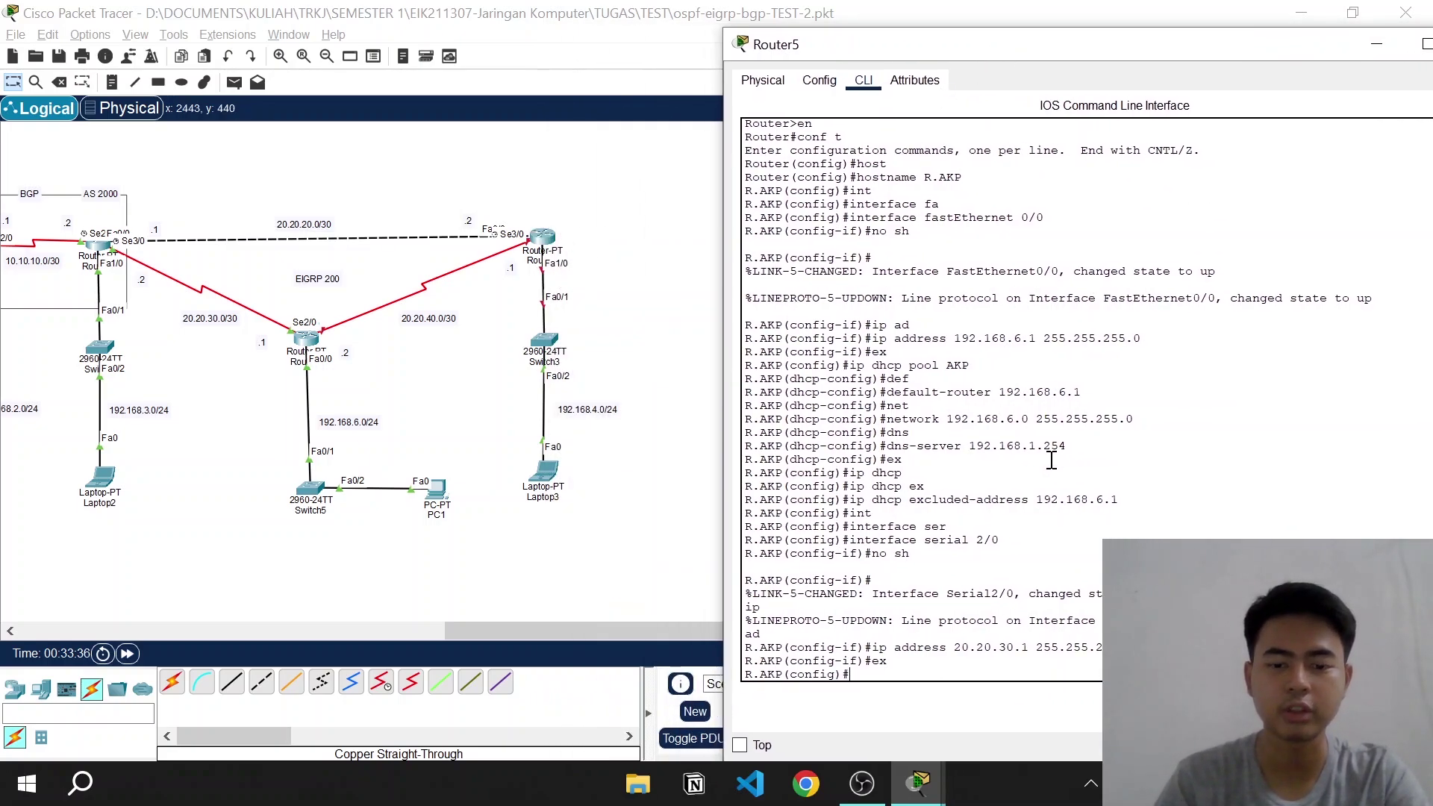
type("inte")
key("Tab")
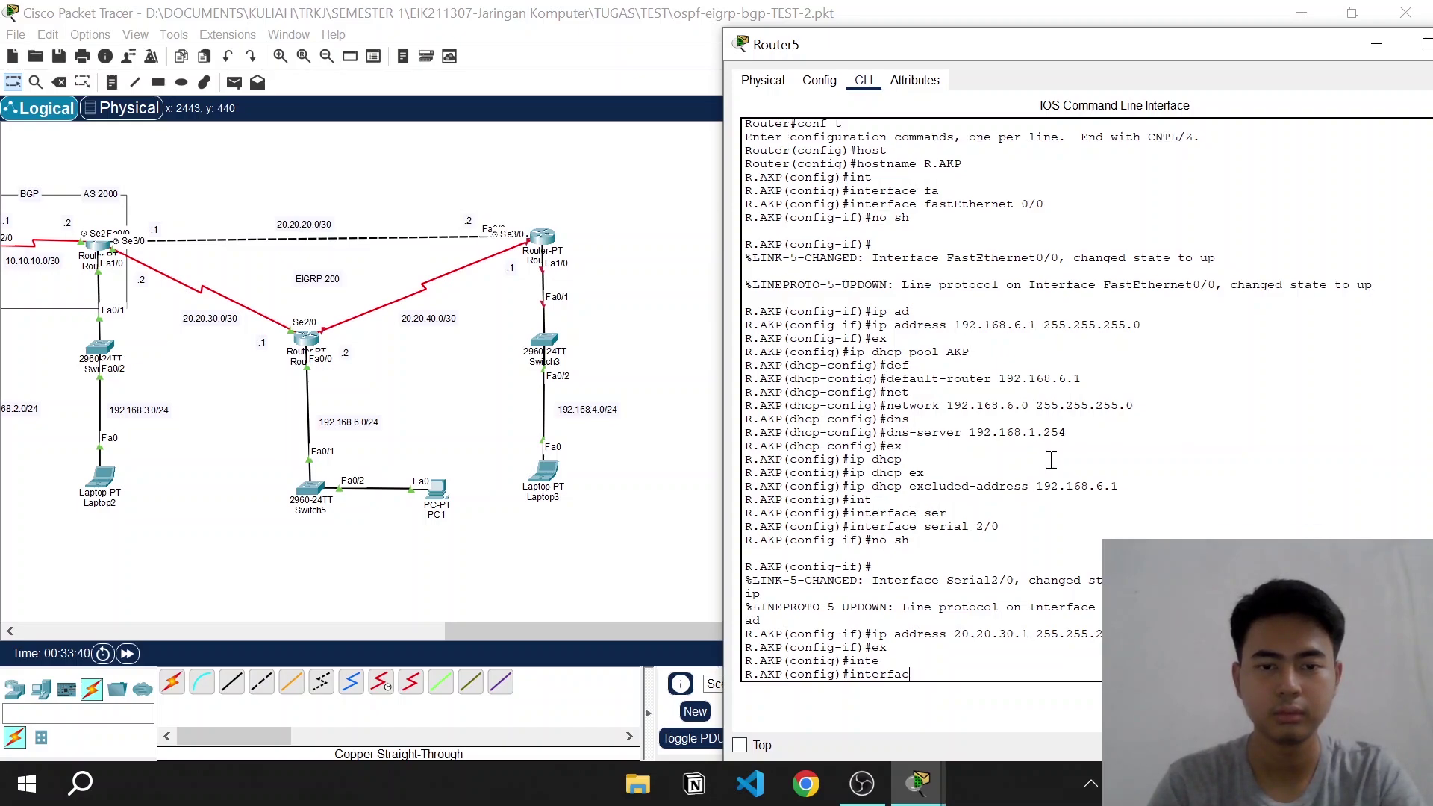
key("BackSpace")
key("BackSpace")
key("BackSpace")
key("BackSpace")
key("BackSpace")
key("BackSpace")
key("BackSpace")
key("BackSpace")
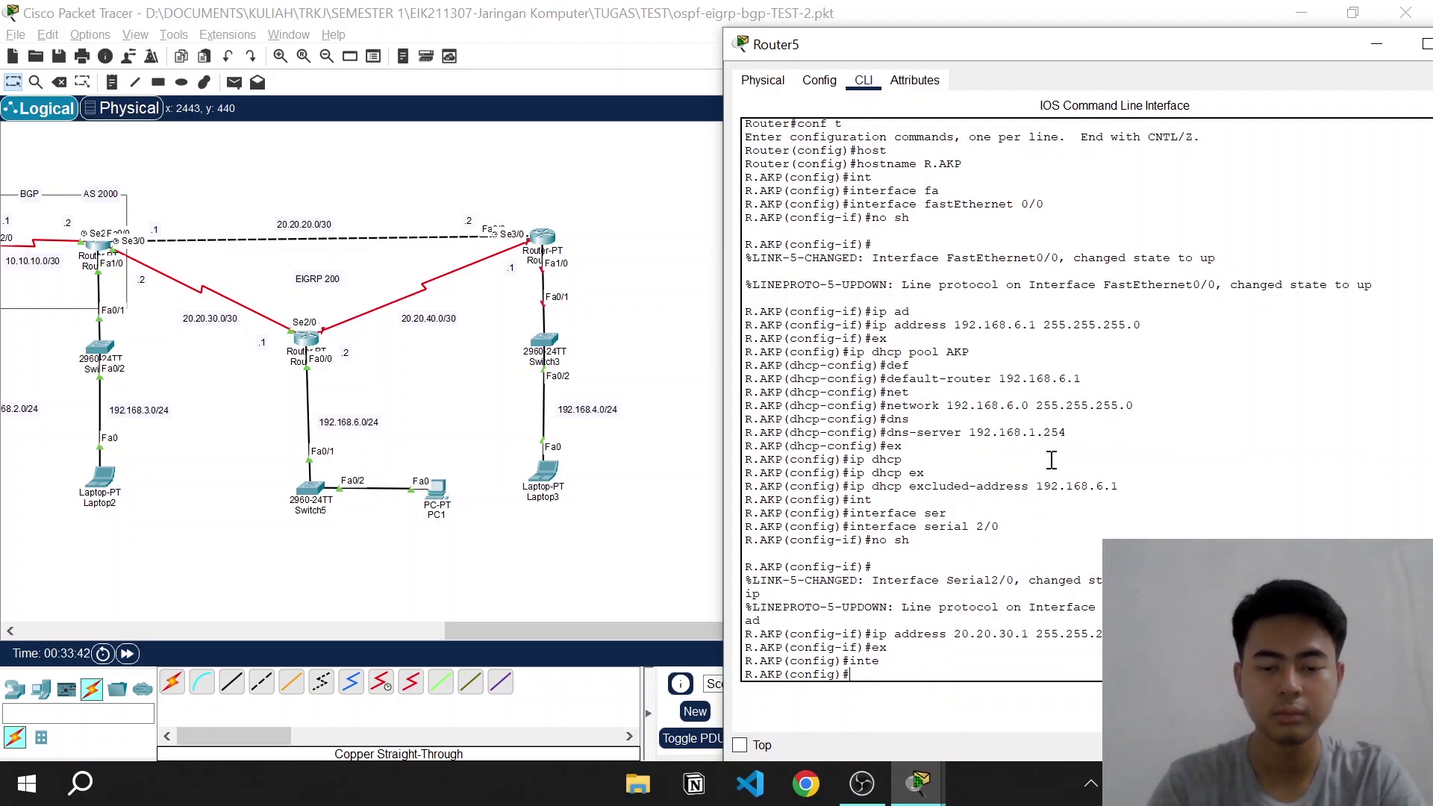
Enter configuration of Router5's Serial 3/0 interface and enable it
type("inte")
key("Tab")
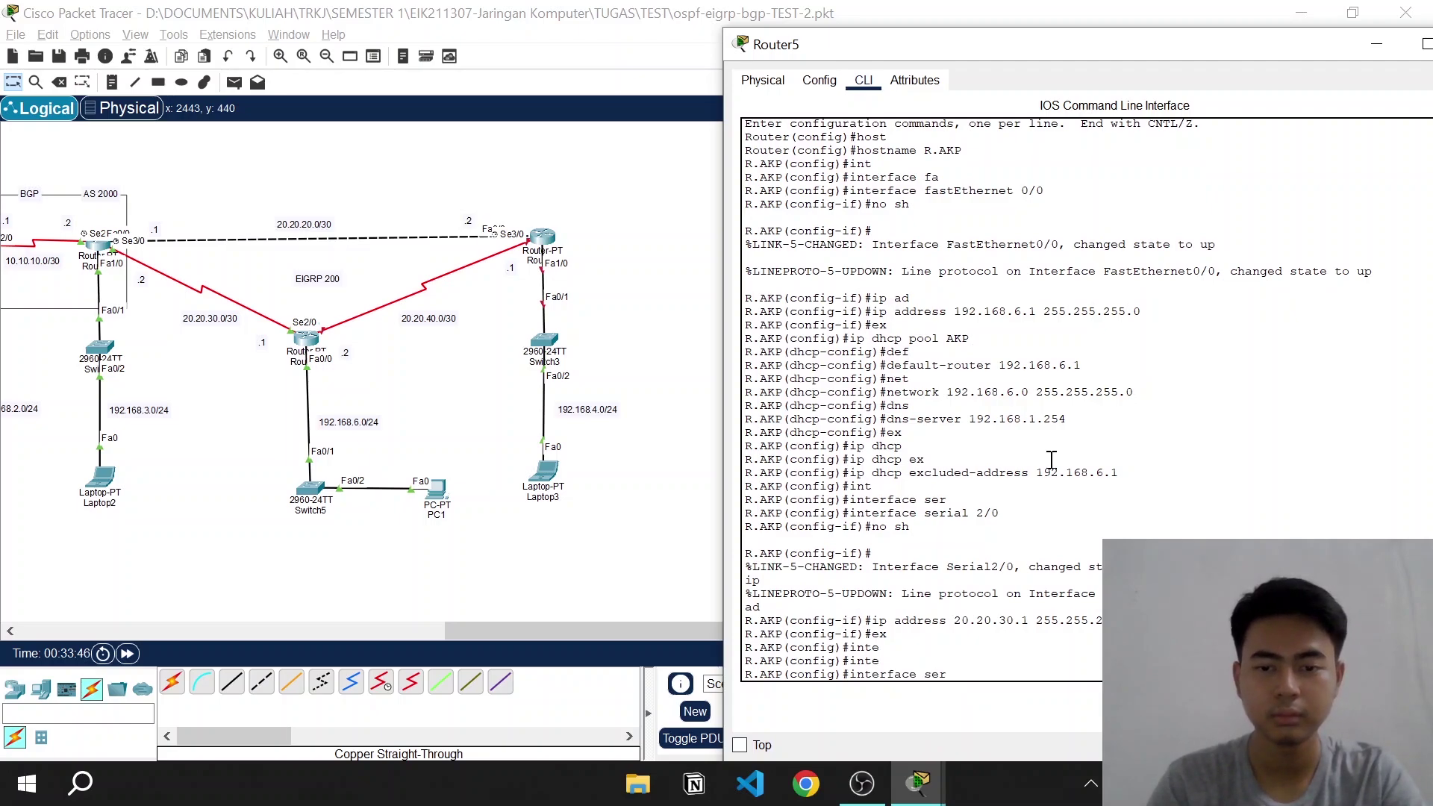
key("Tab")
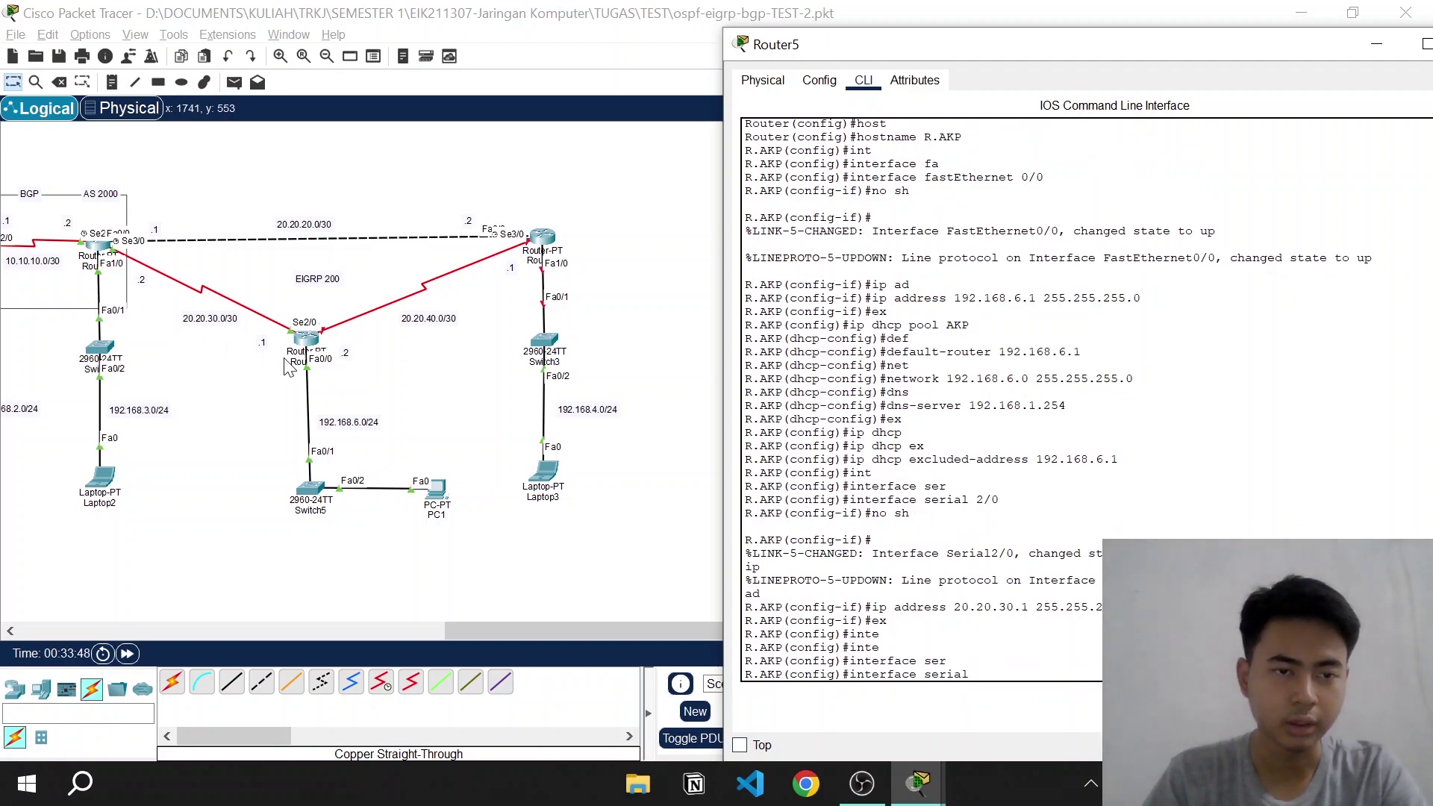
type("3/0")
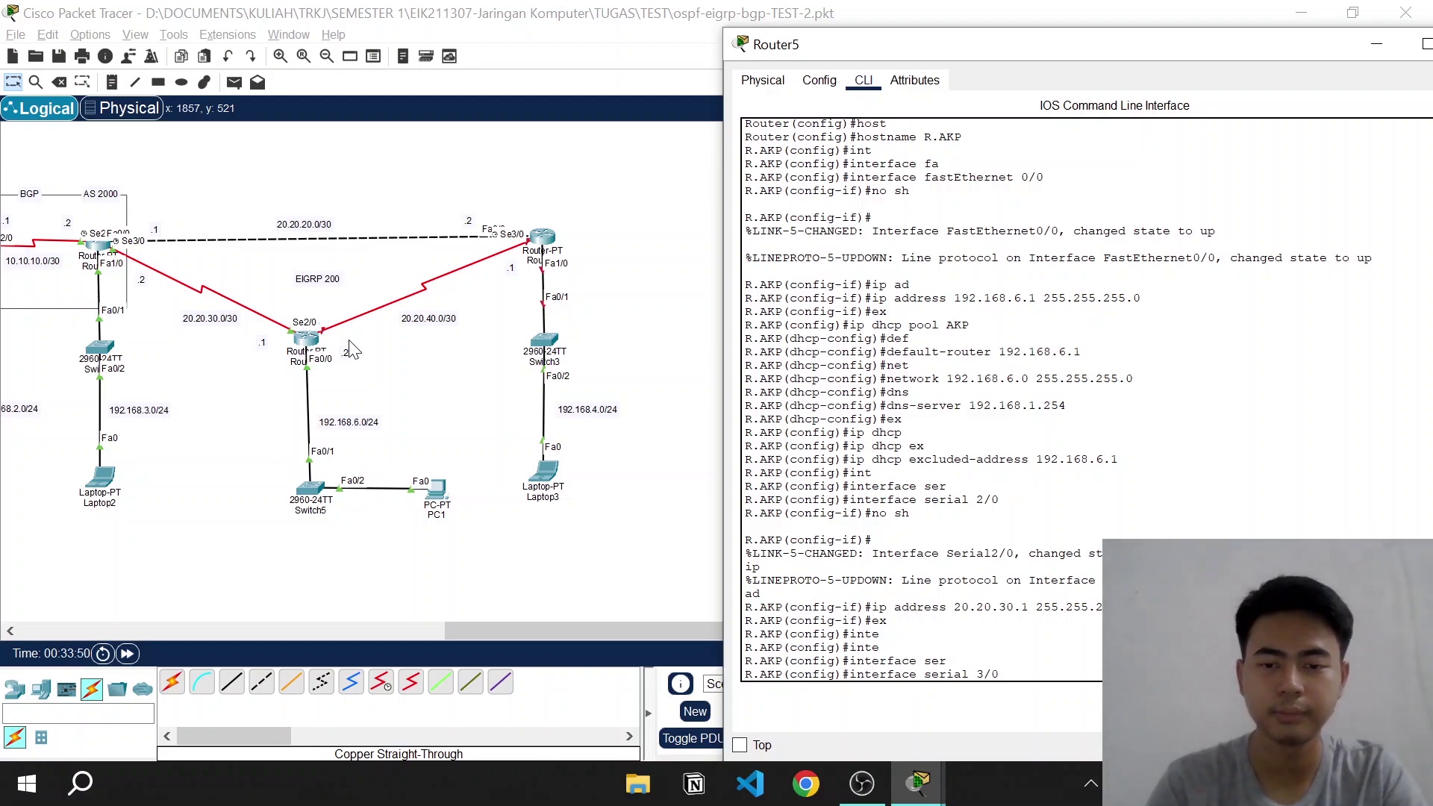
key("Return")
type("no sh")
key("Return")
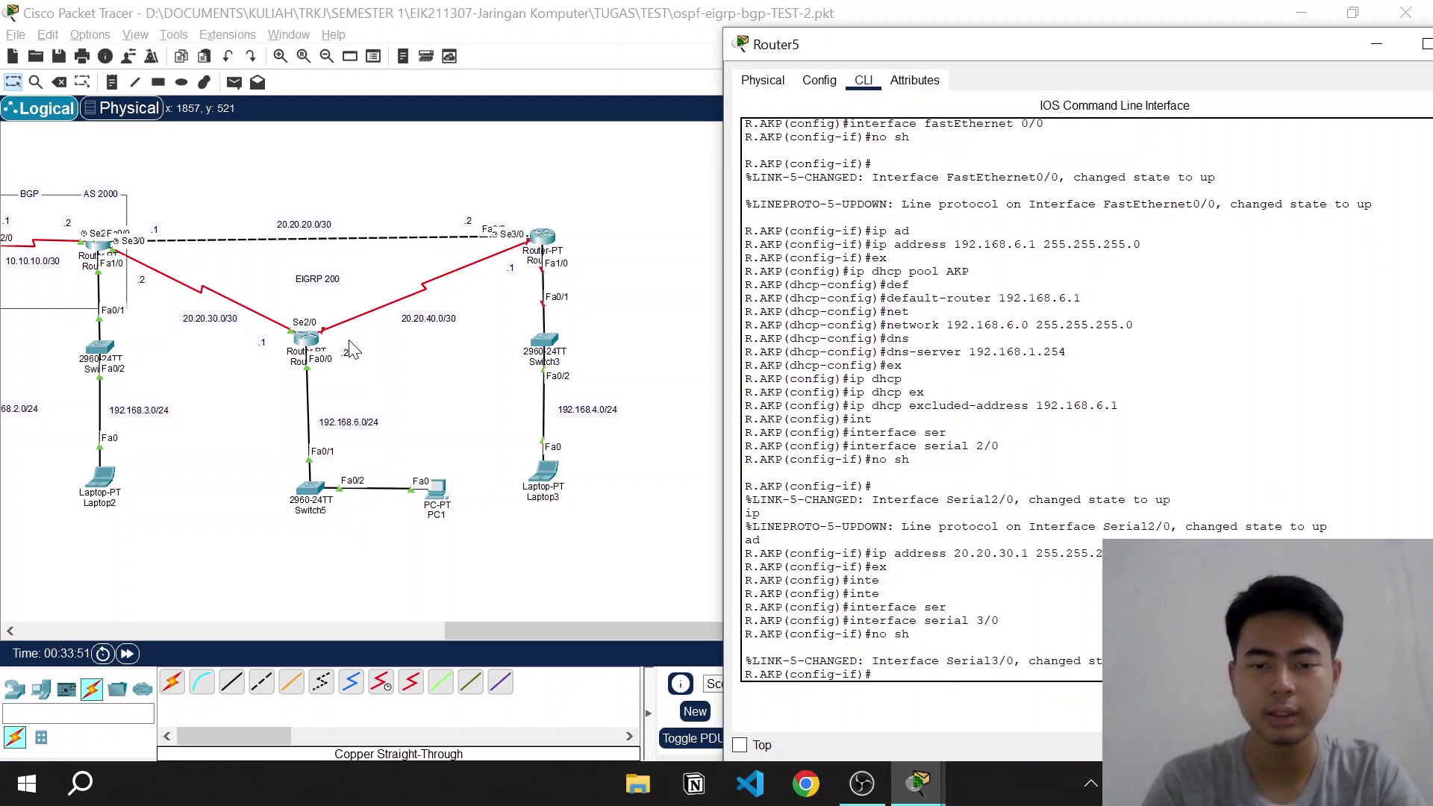
Assign 20.20.40.2 with the 20.20.40.0/30 link's subnet mask to Serial 3/0, leave interface configuration and close Router5's window
type("ip ad")
key("Tab")
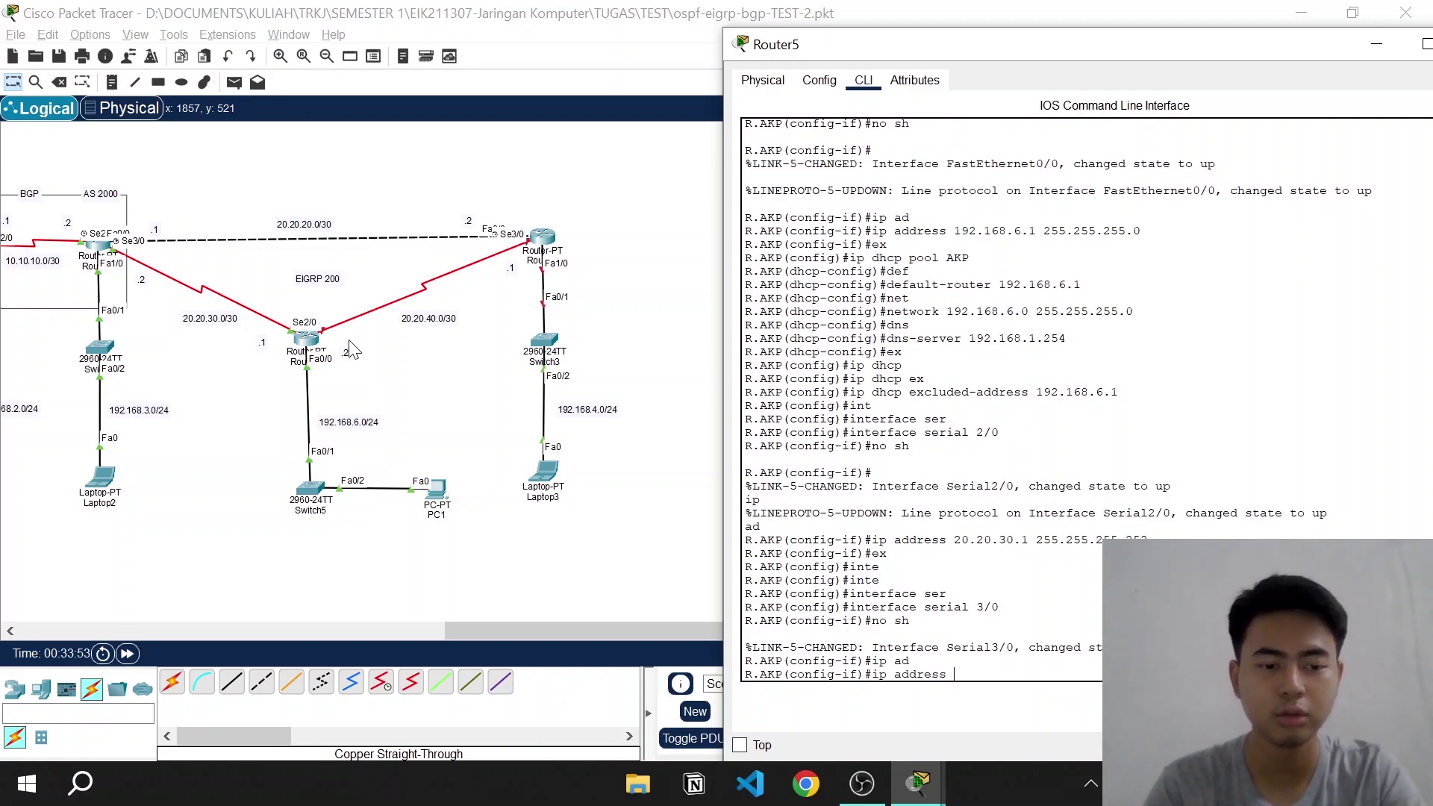
type("20.20.40")
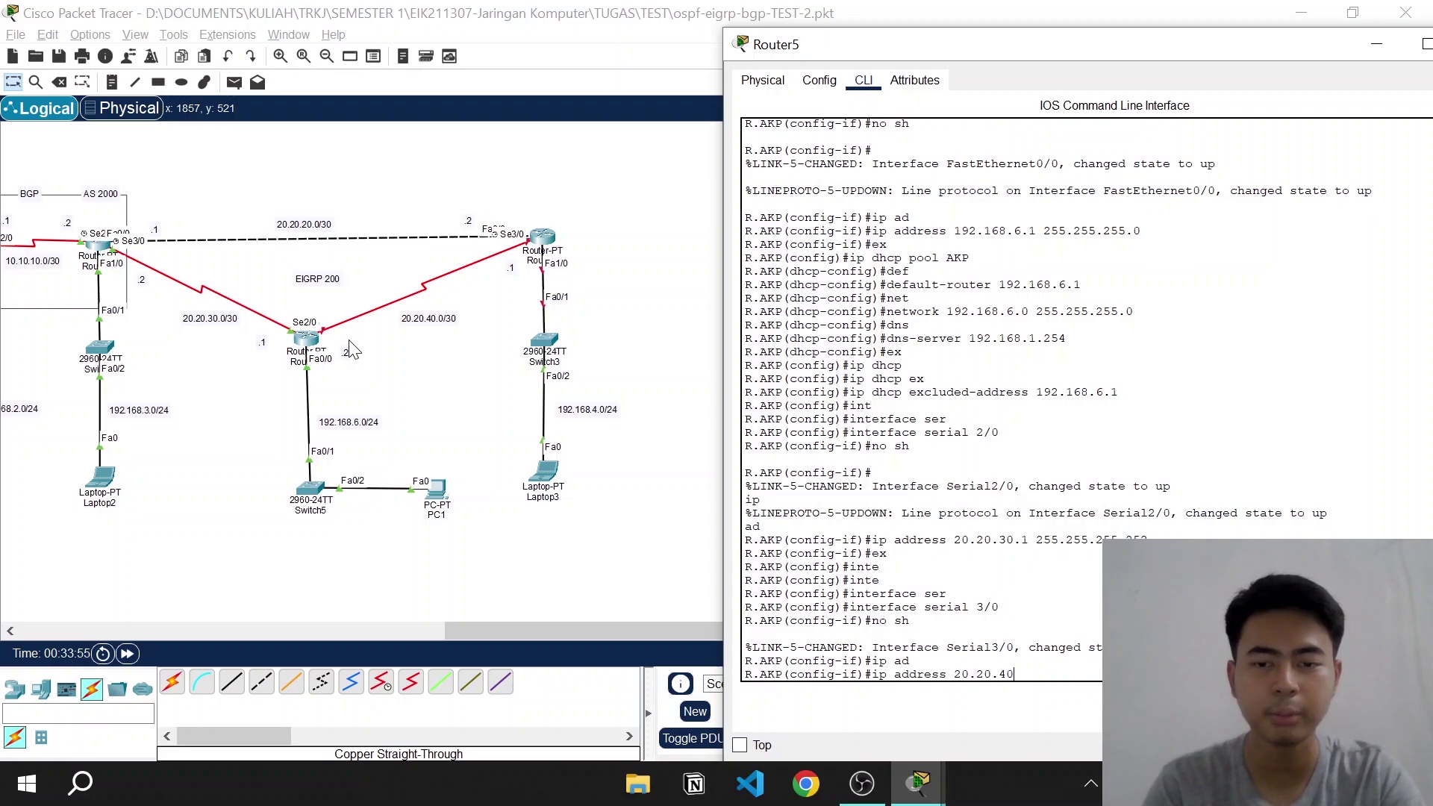
type(".2")
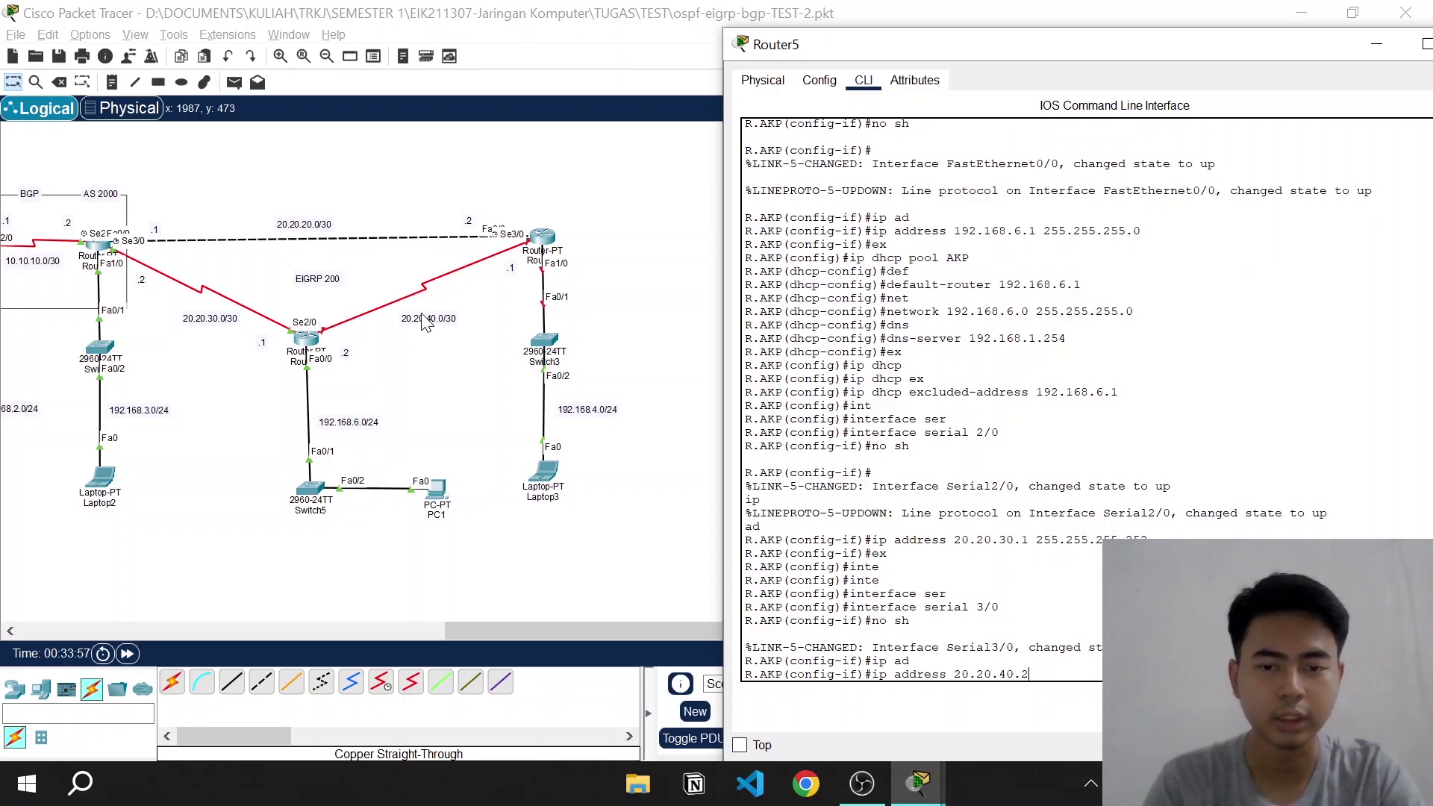
type(" 255.255.")
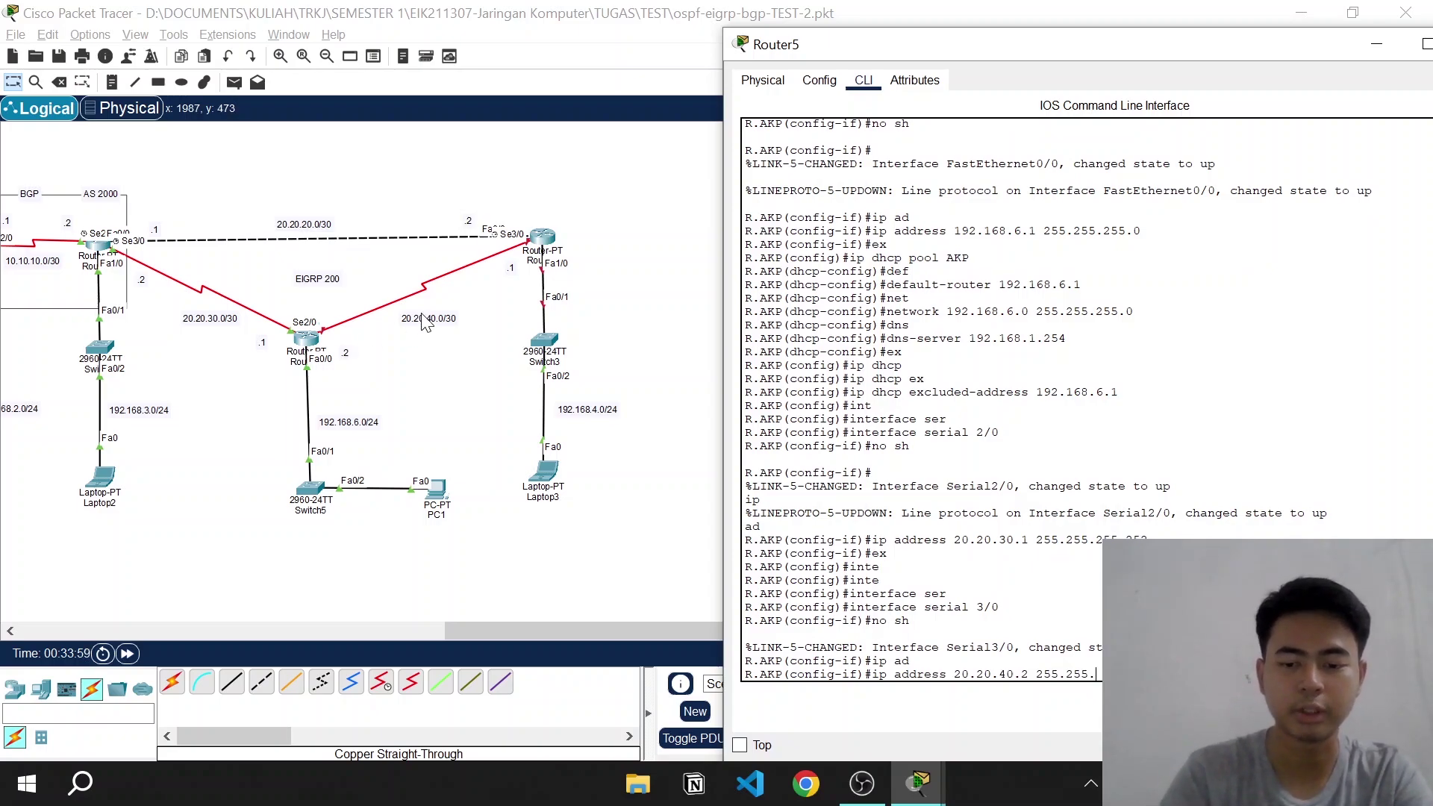
type("2")
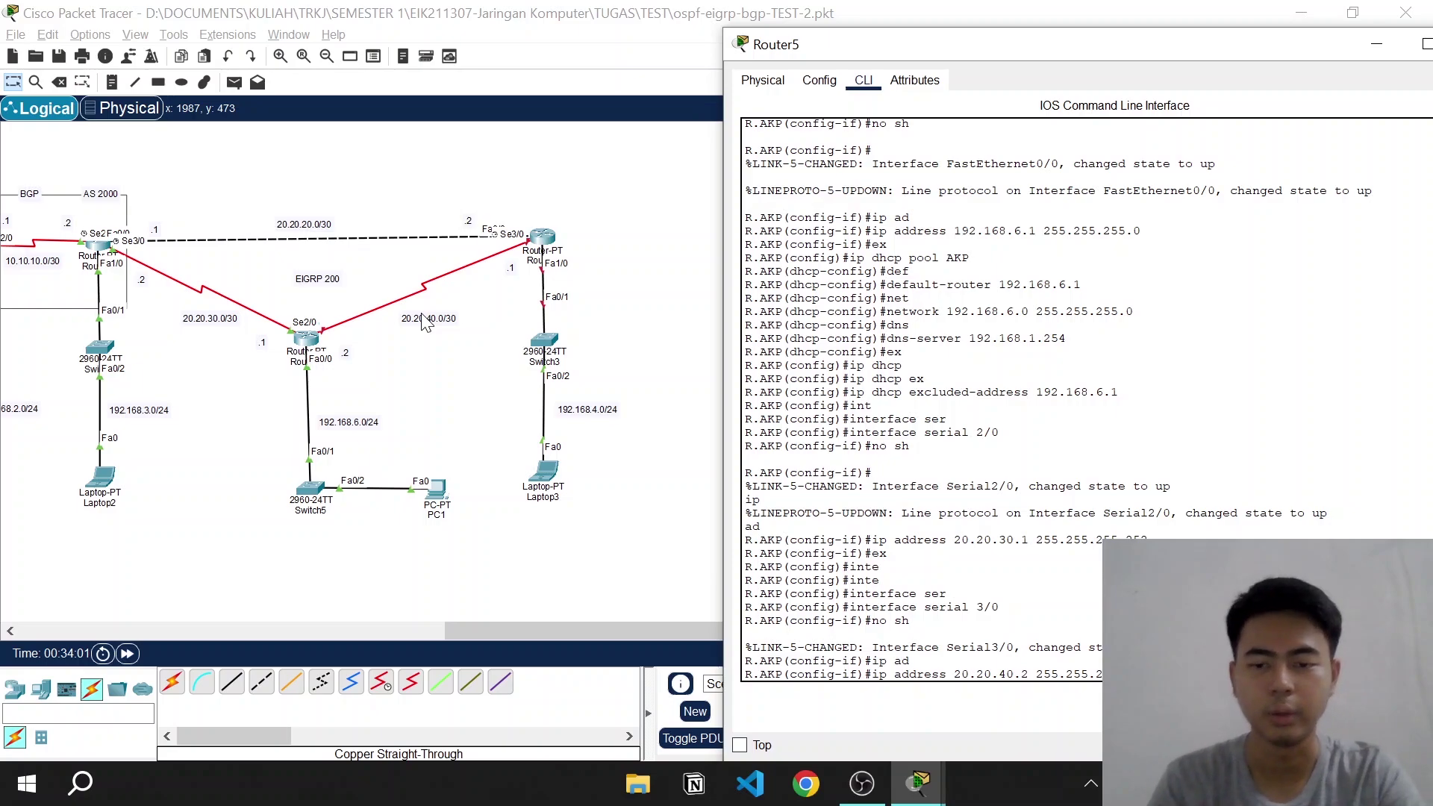
key("Return")
type("ex")
key("Return")
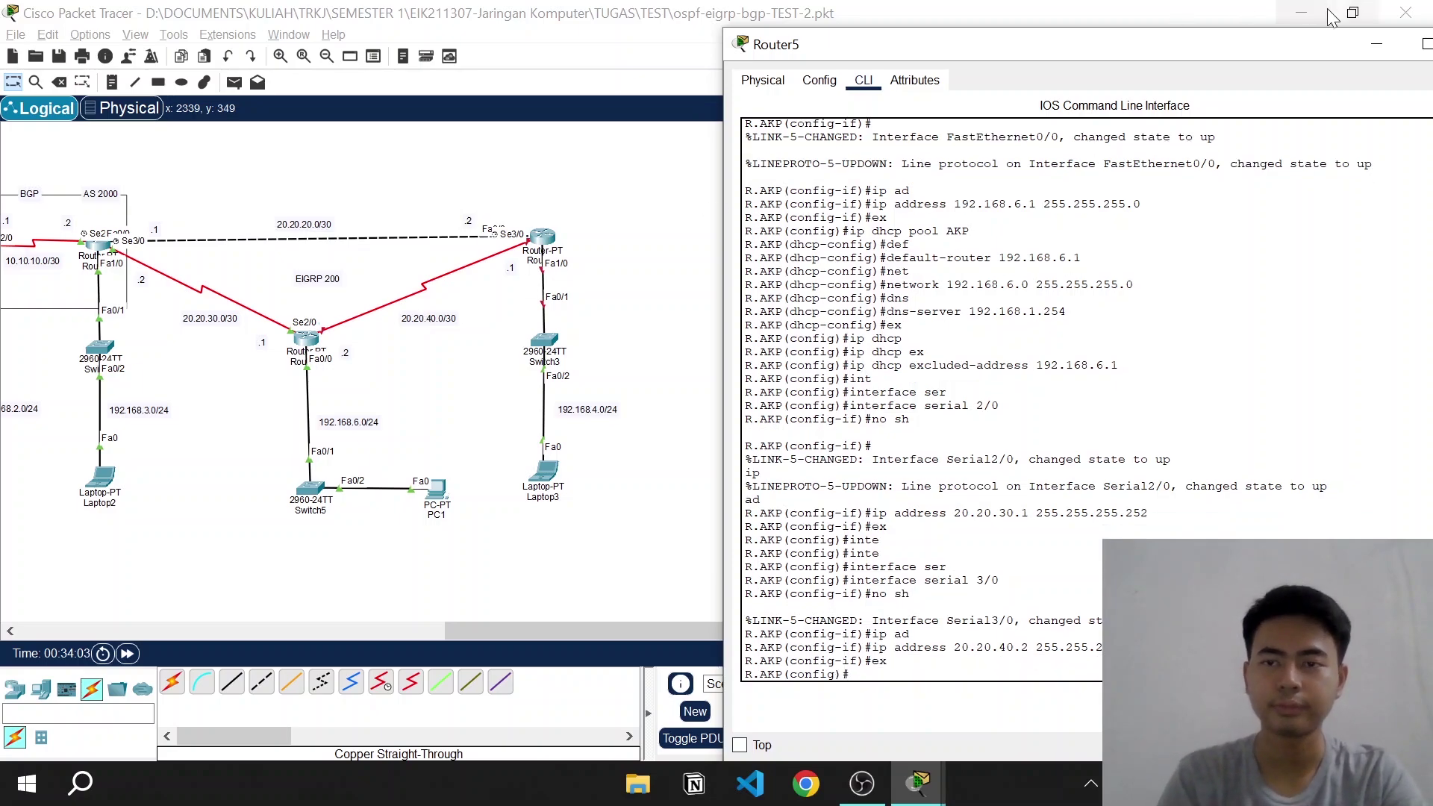
left_click_drag(1253, 53, 1007, 52)
left_click(1214, 52)
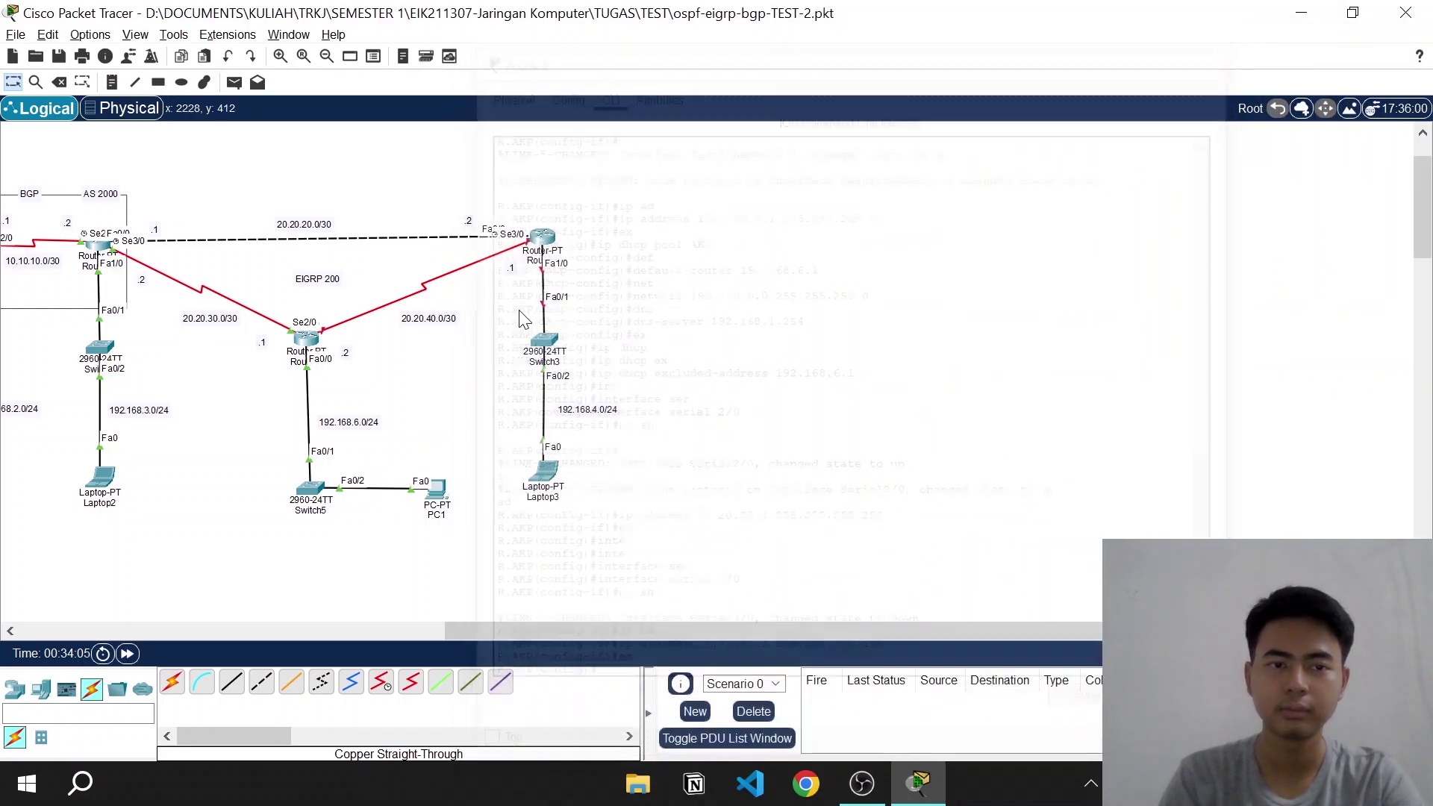
Set PC1's IP configuration to DHCP so it requests an address from Router5, and close PC1's window
left_click(438, 491)
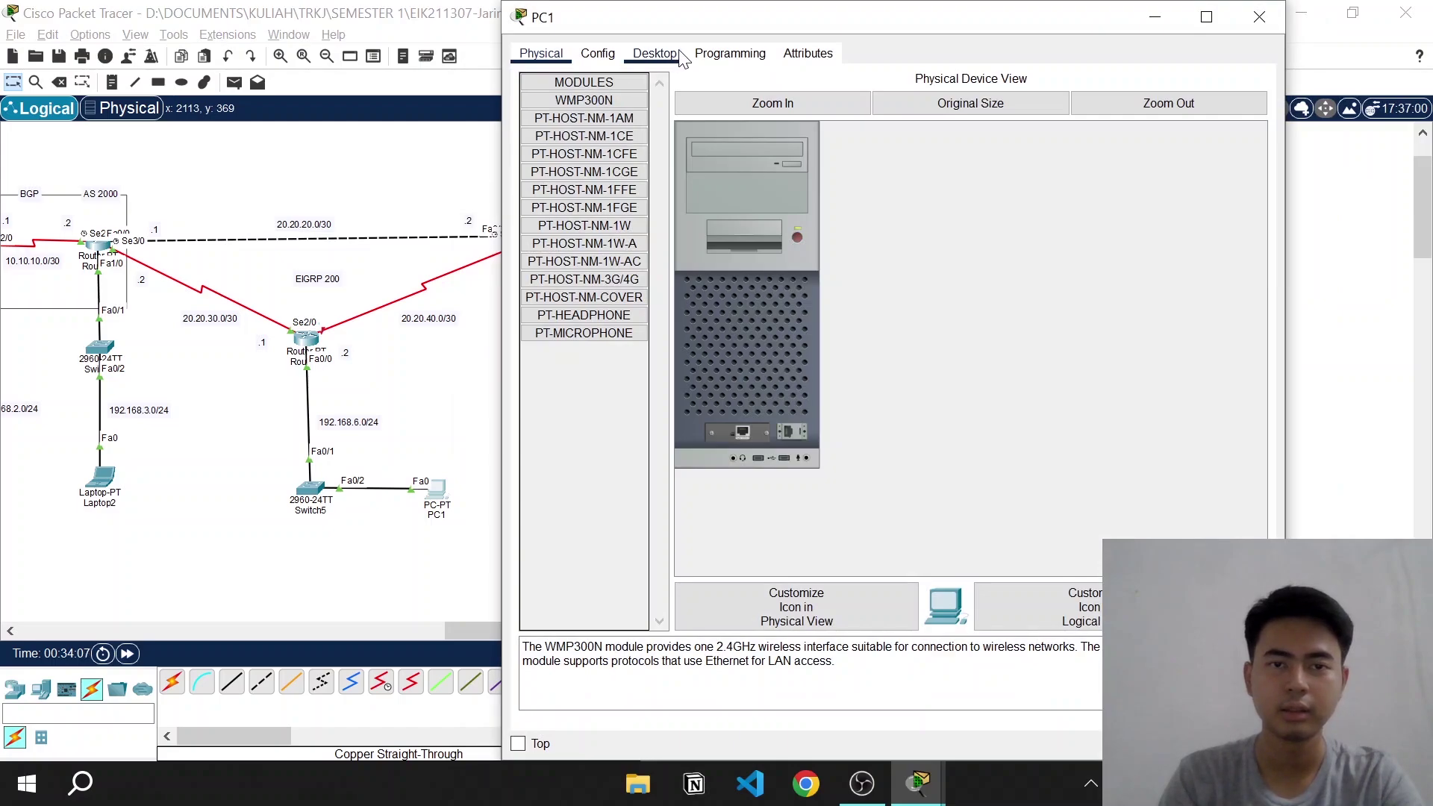
left_click(678, 55)
left_click(587, 108)
left_click(537, 146)
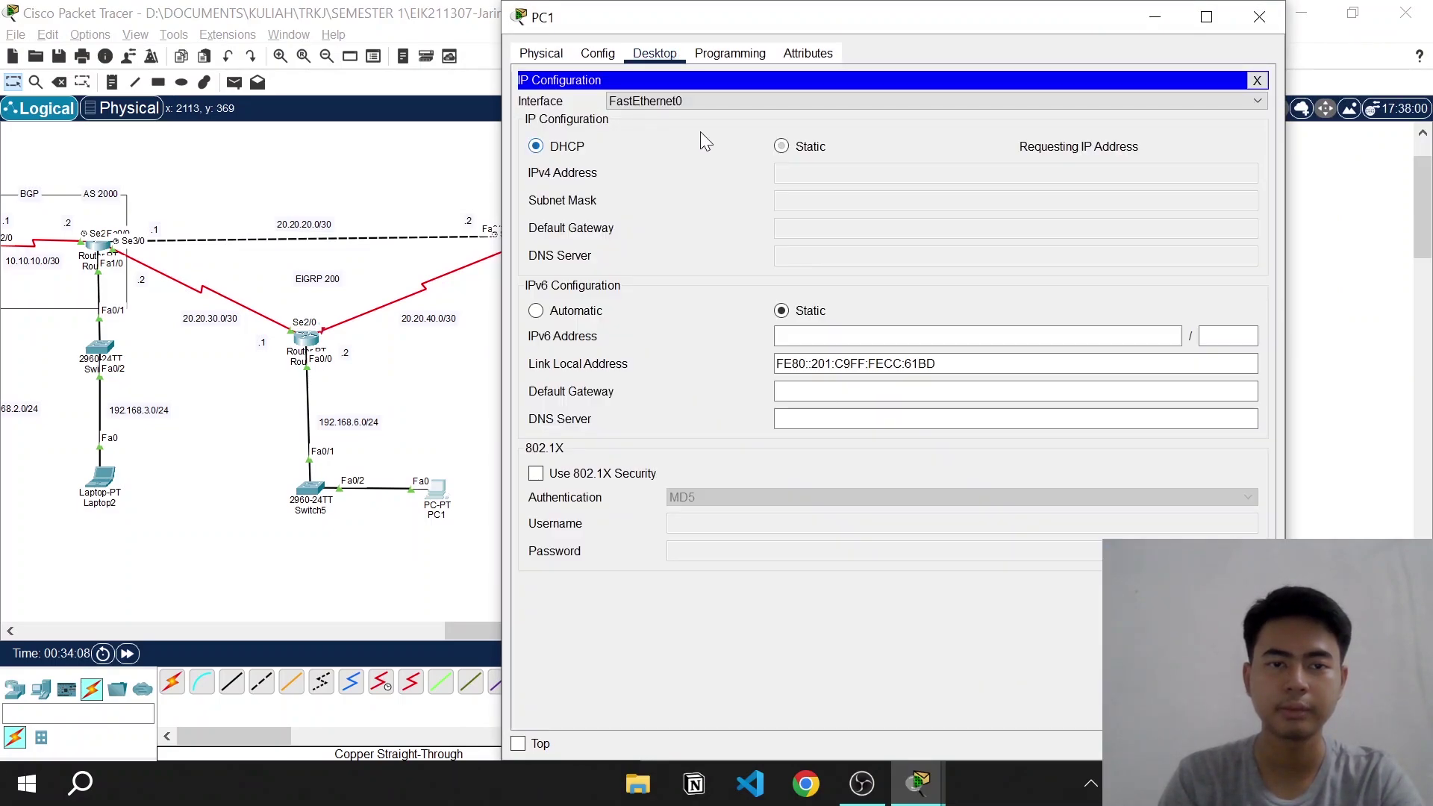
left_click_drag(715, 22, 873, 23)
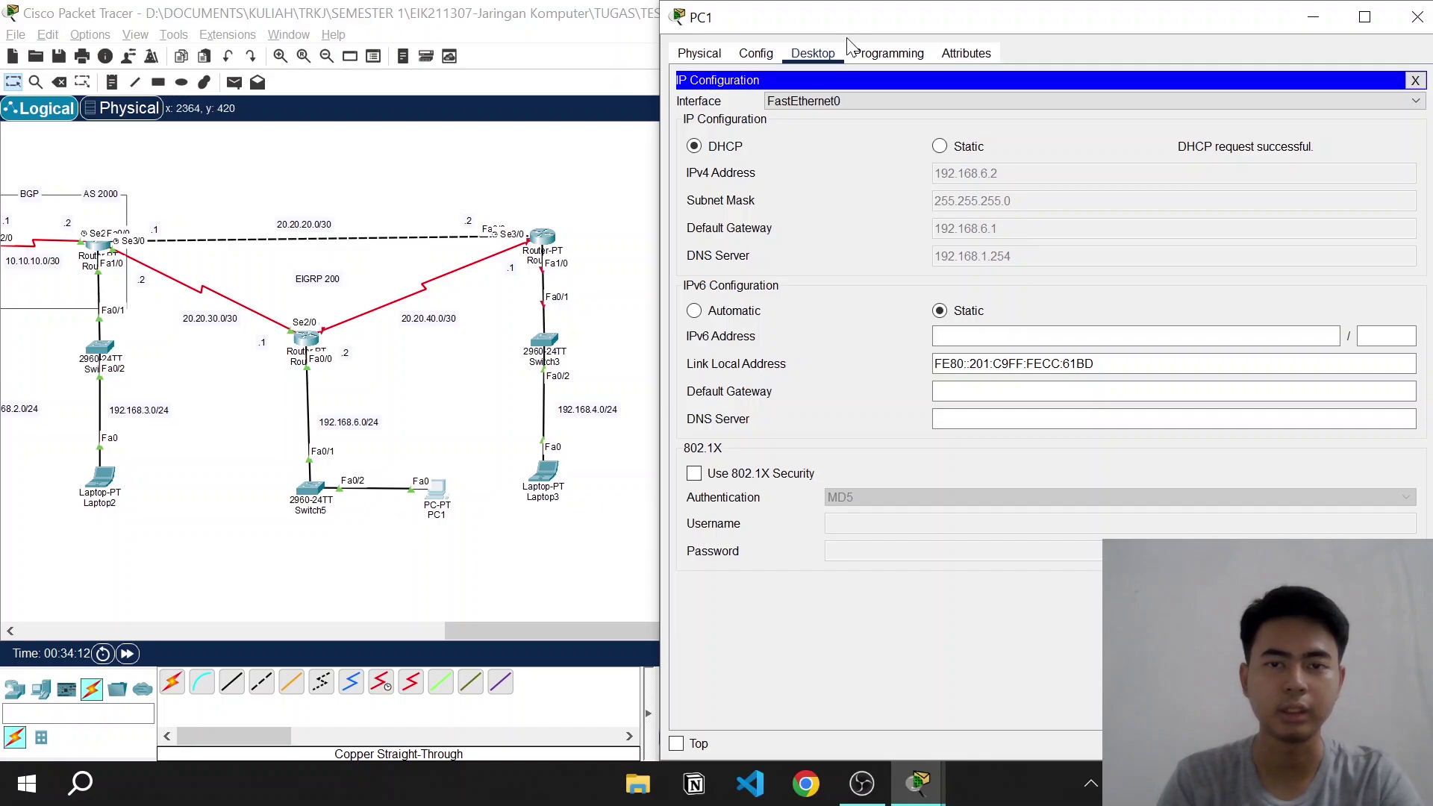
left_click_drag(853, 28, 628, 72)
left_click(1194, 60)
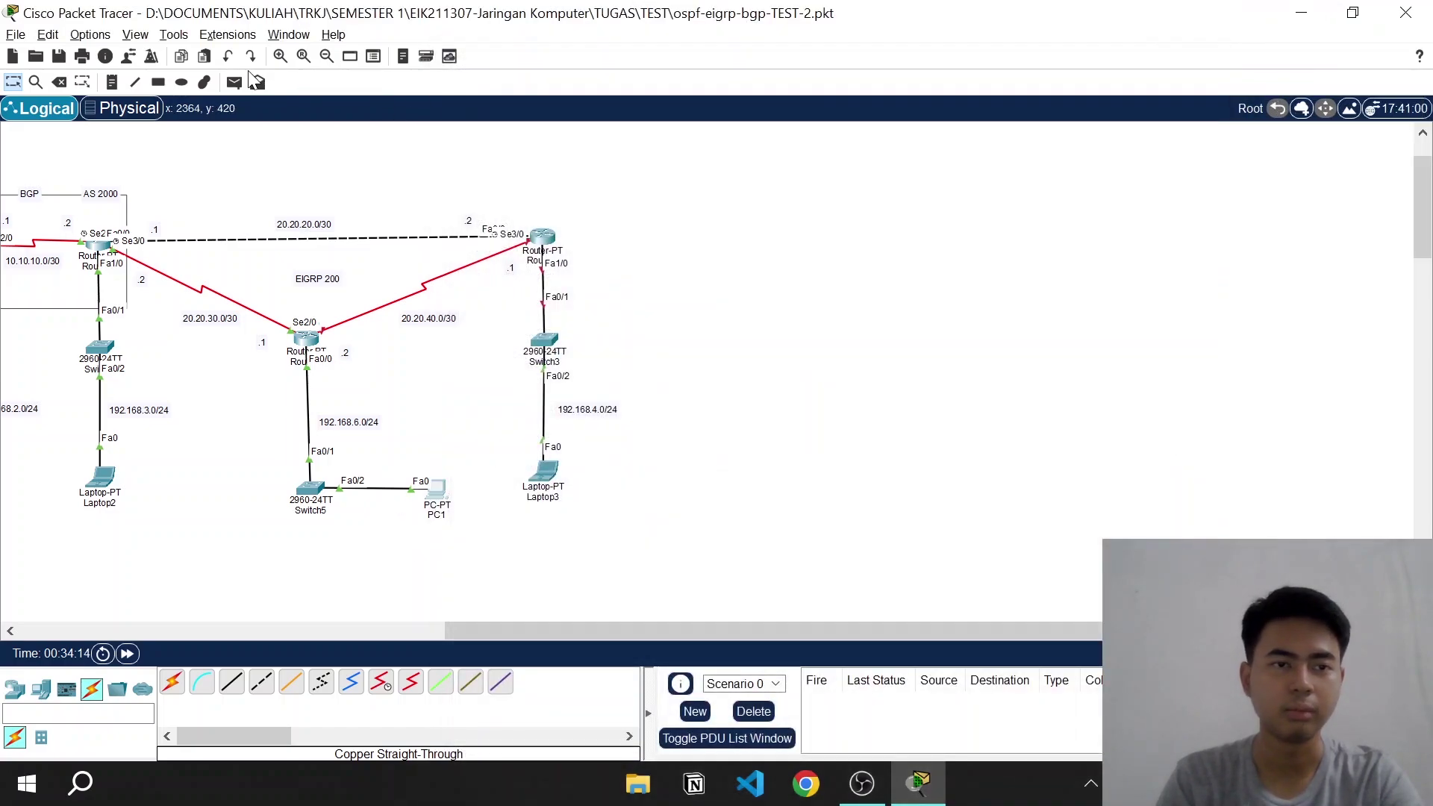
Test connectivity by sending a simple PDU from Router5 to PC1 twice, and delete the test scenario
left_click(233, 82)
left_click(295, 336)
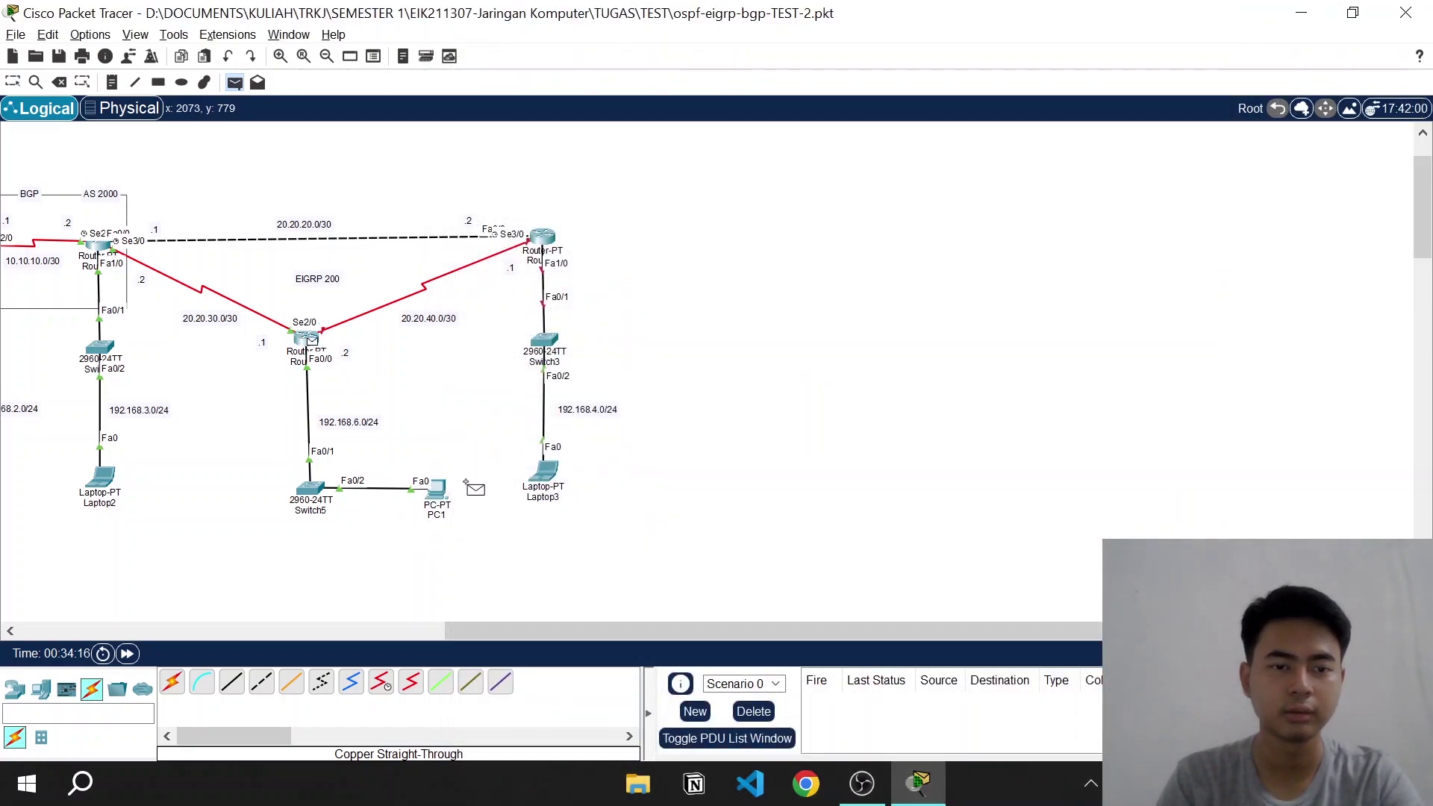
left_click(439, 493)
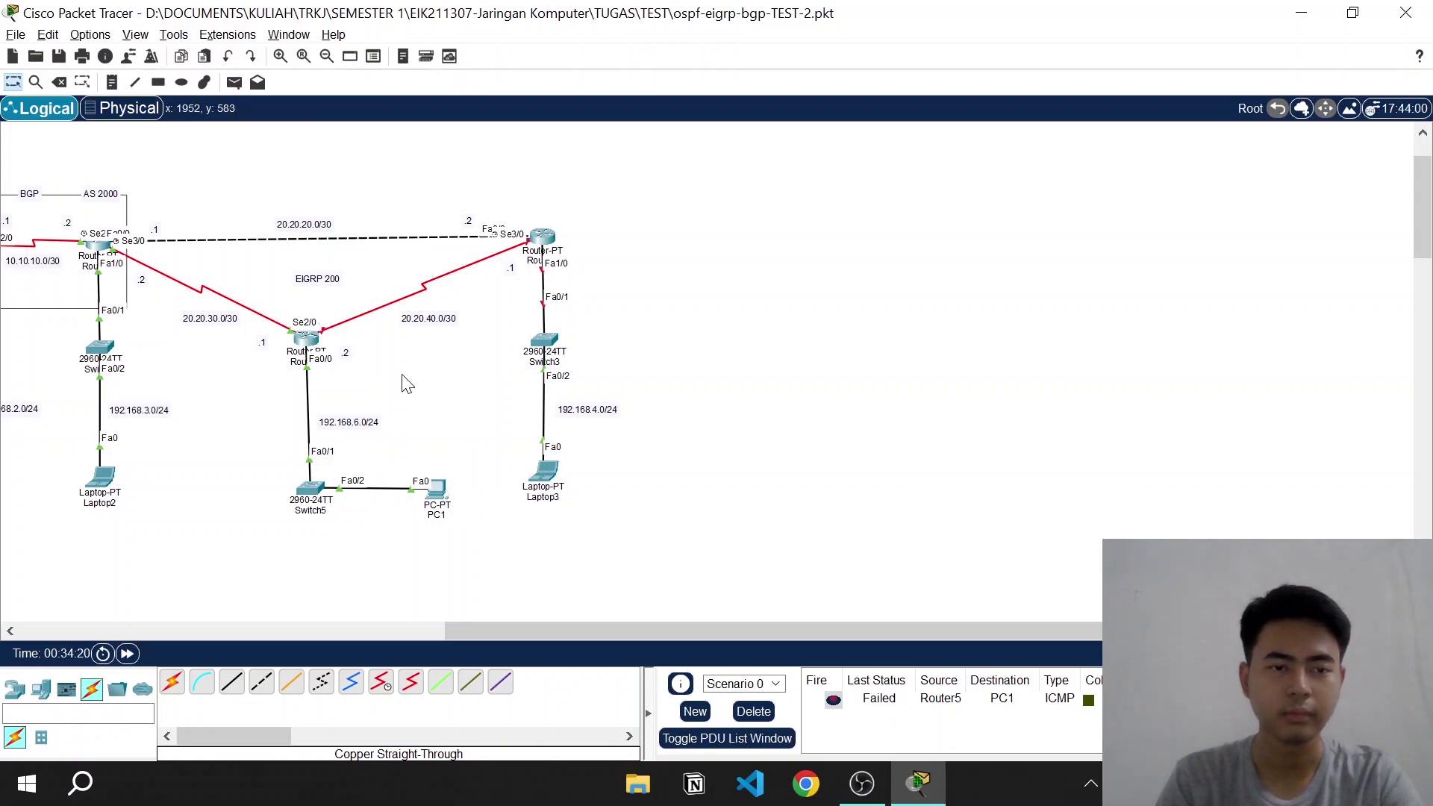
left_click(234, 82)
left_click(307, 347)
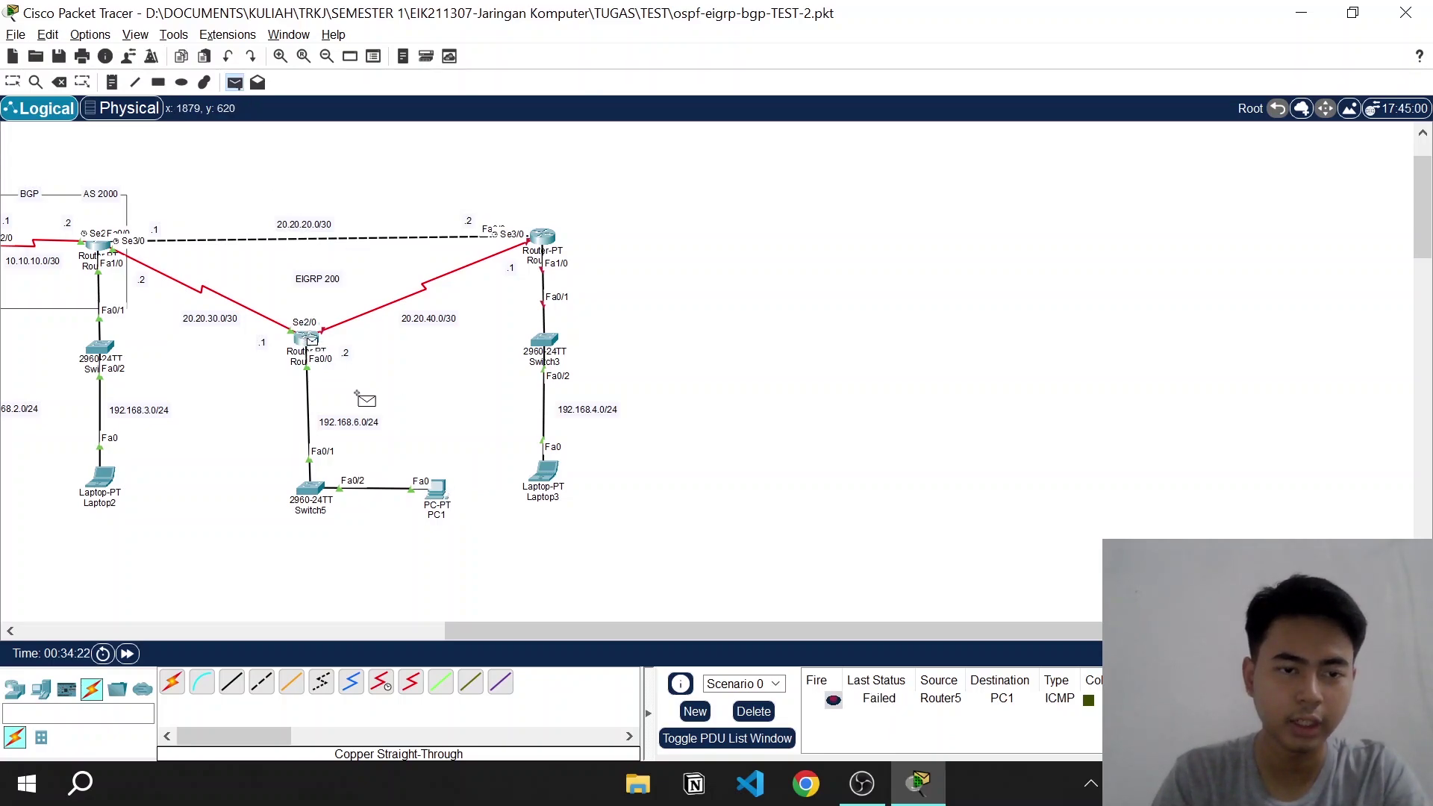
left_click(439, 493)
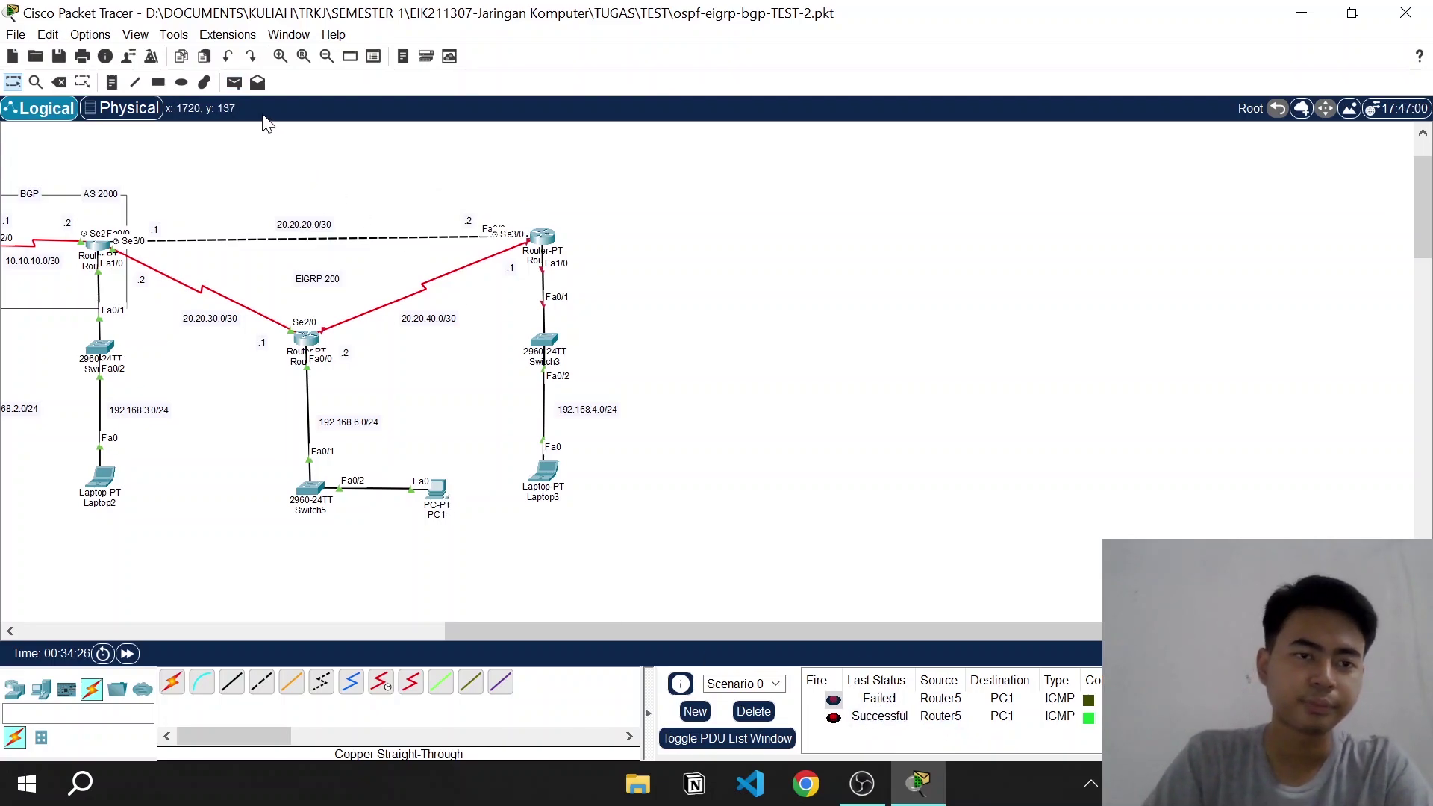
left_click(753, 711)
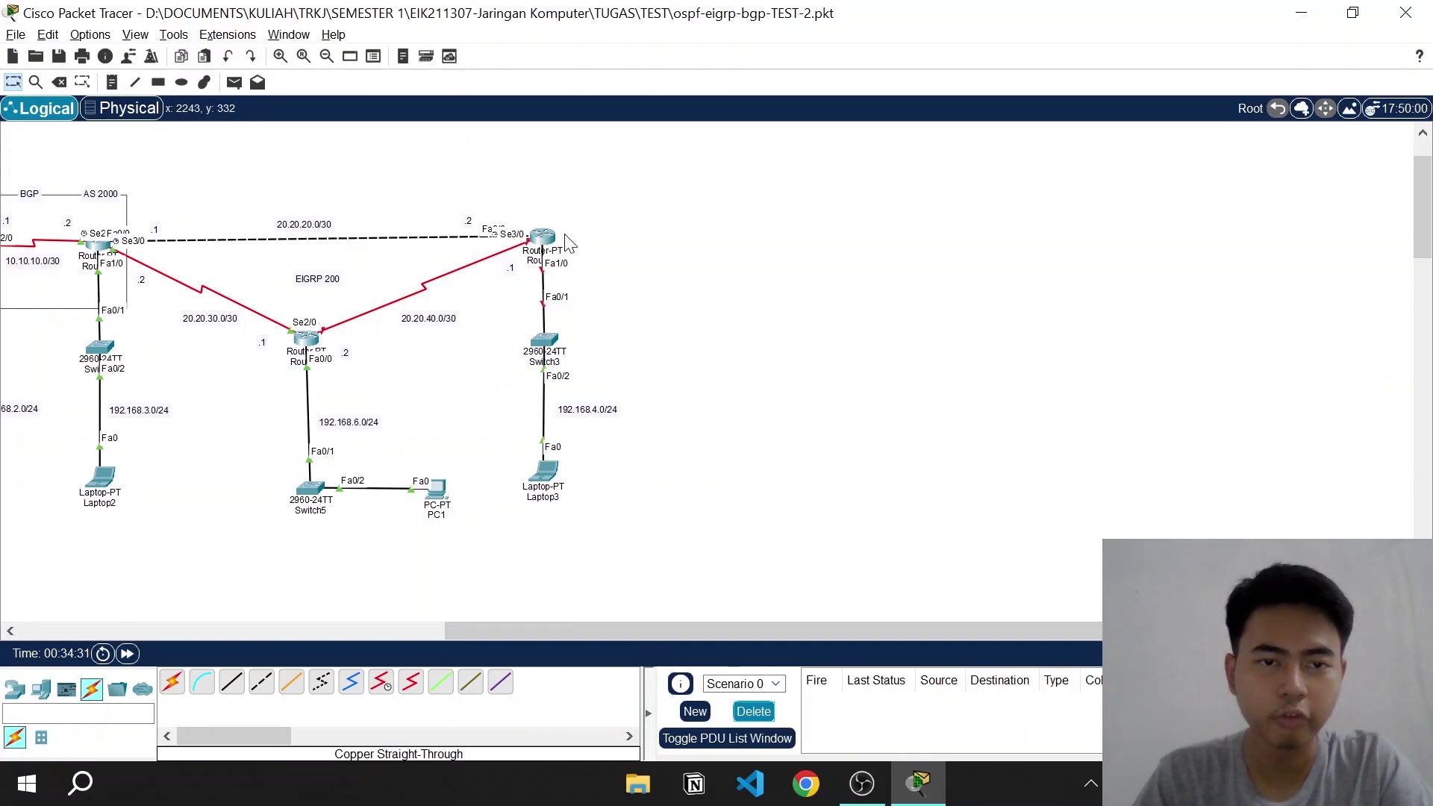
Open Router3's command line, place its window beside the topology, and enter global configuration mode
left_click(540, 235)
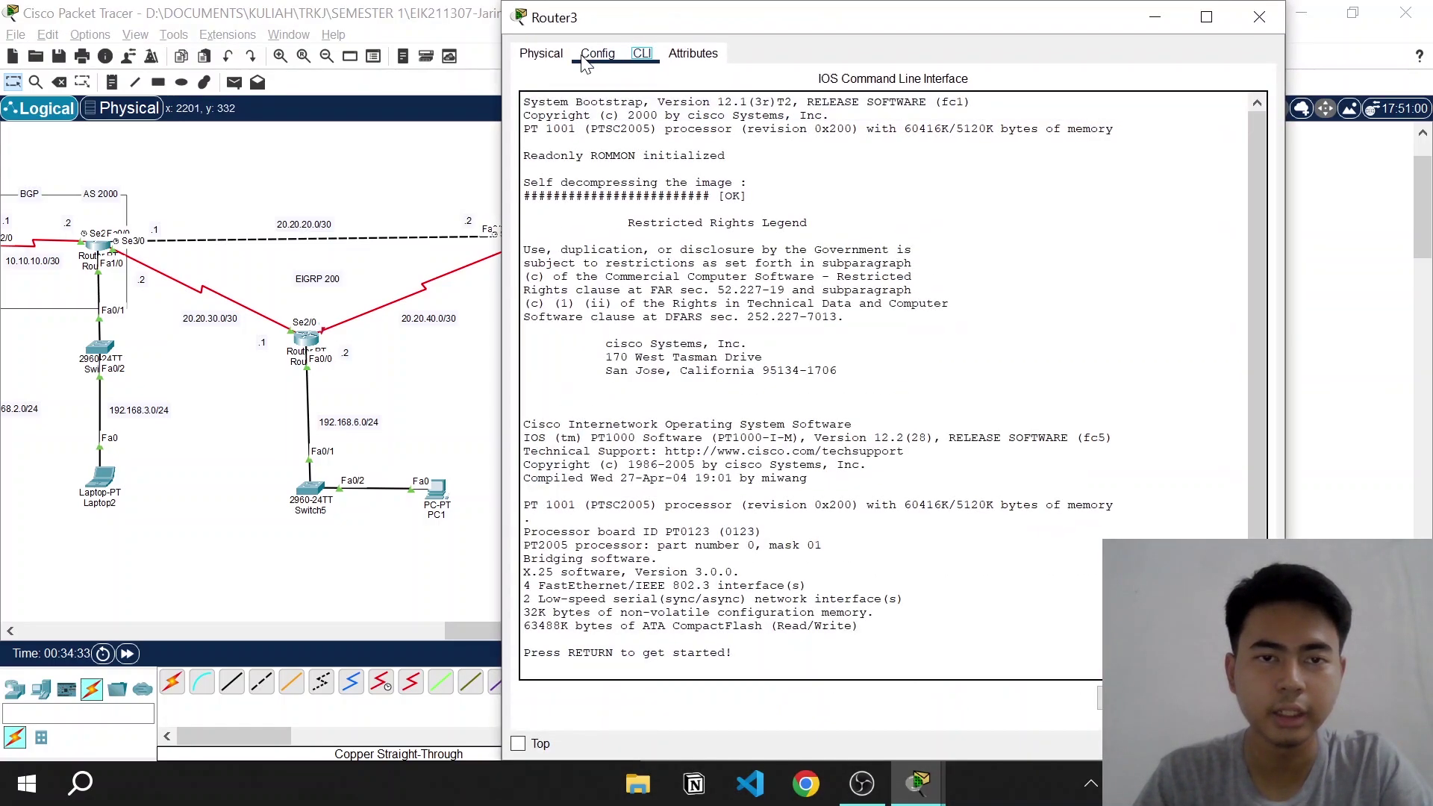
left_click_drag(633, 3, 655, 123)
scroll(777, 284, "down", 4)
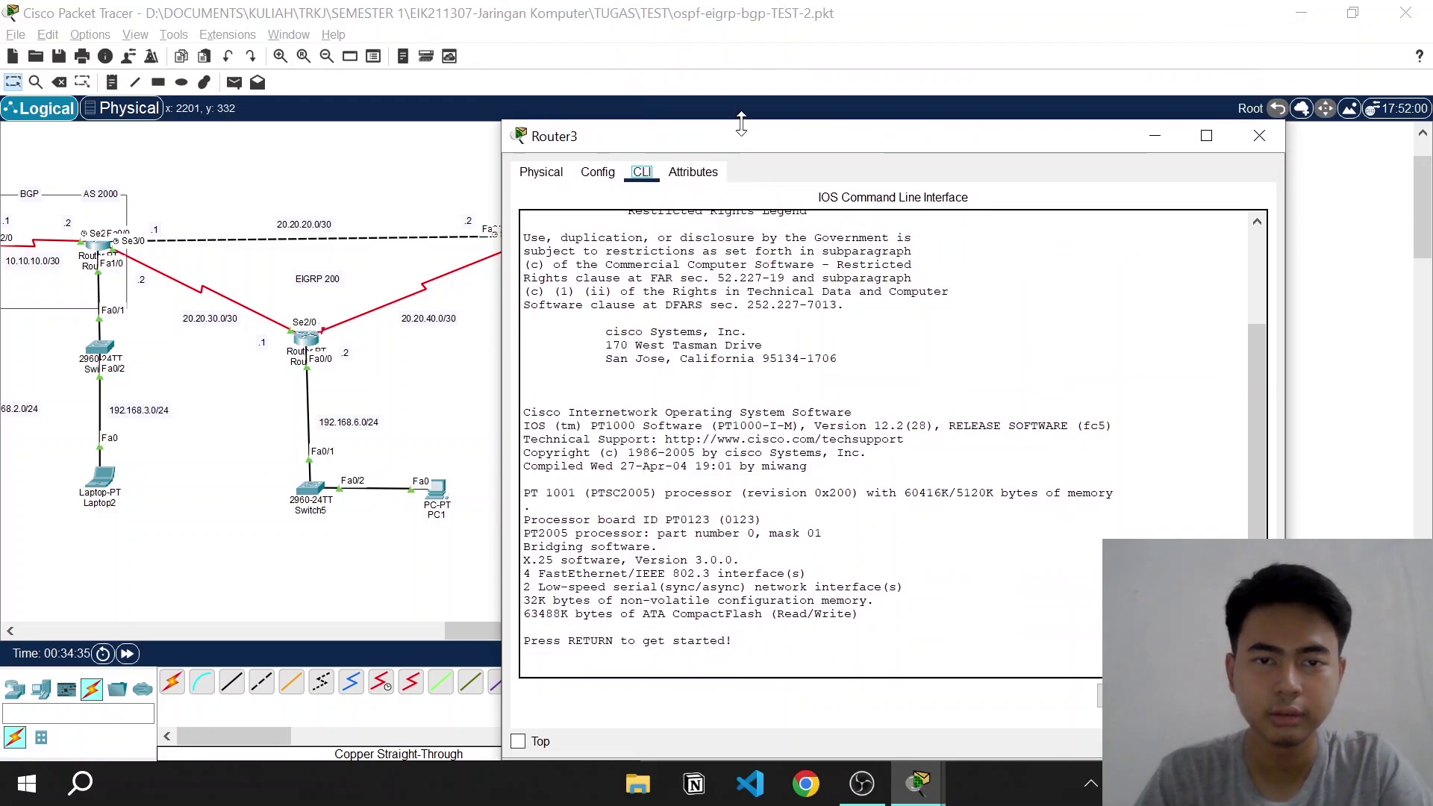
scroll(787, 288, "up", 2)
left_click_drag(925, 144, 1069, 56)
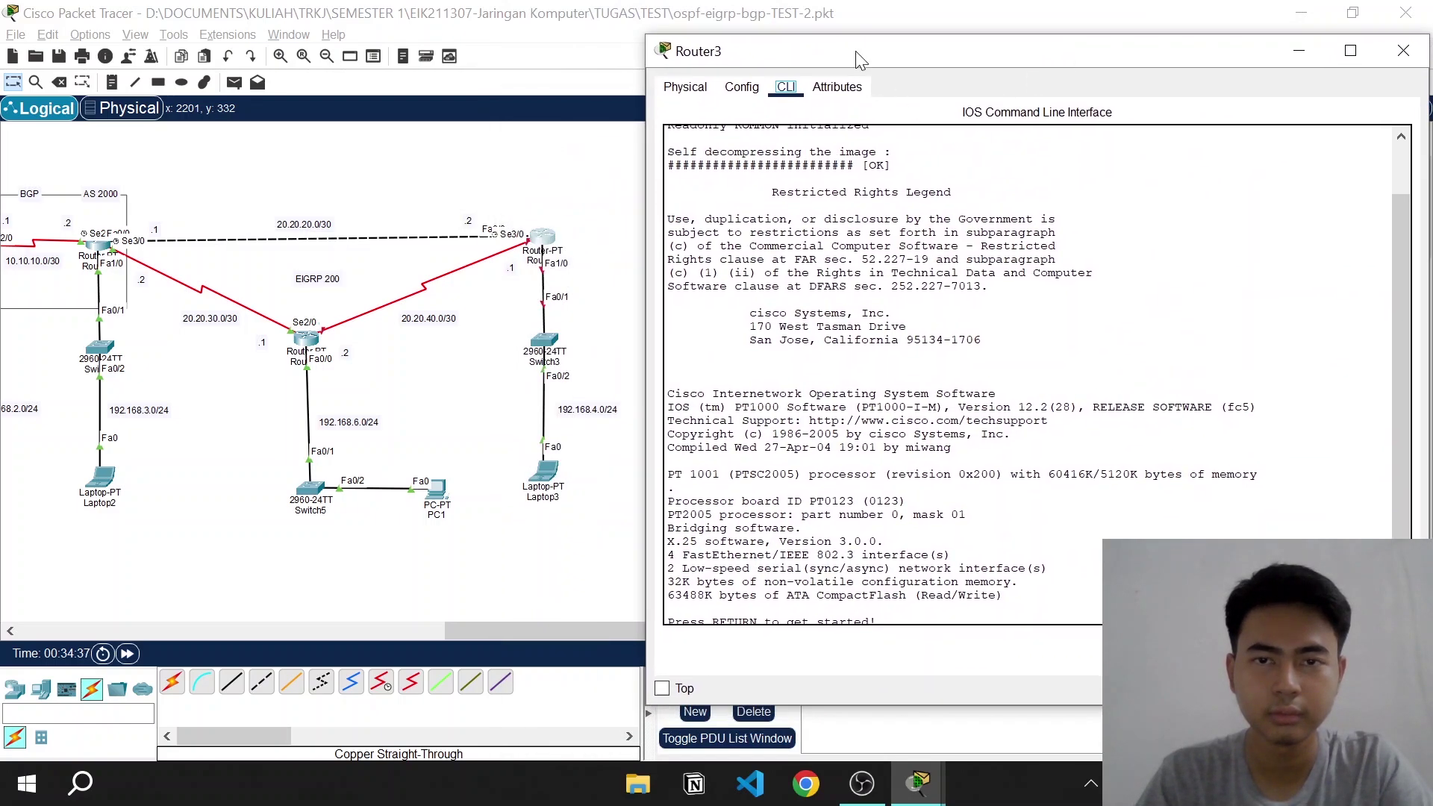
scroll(866, 160, "down", 1)
key("Return")
key("Return")
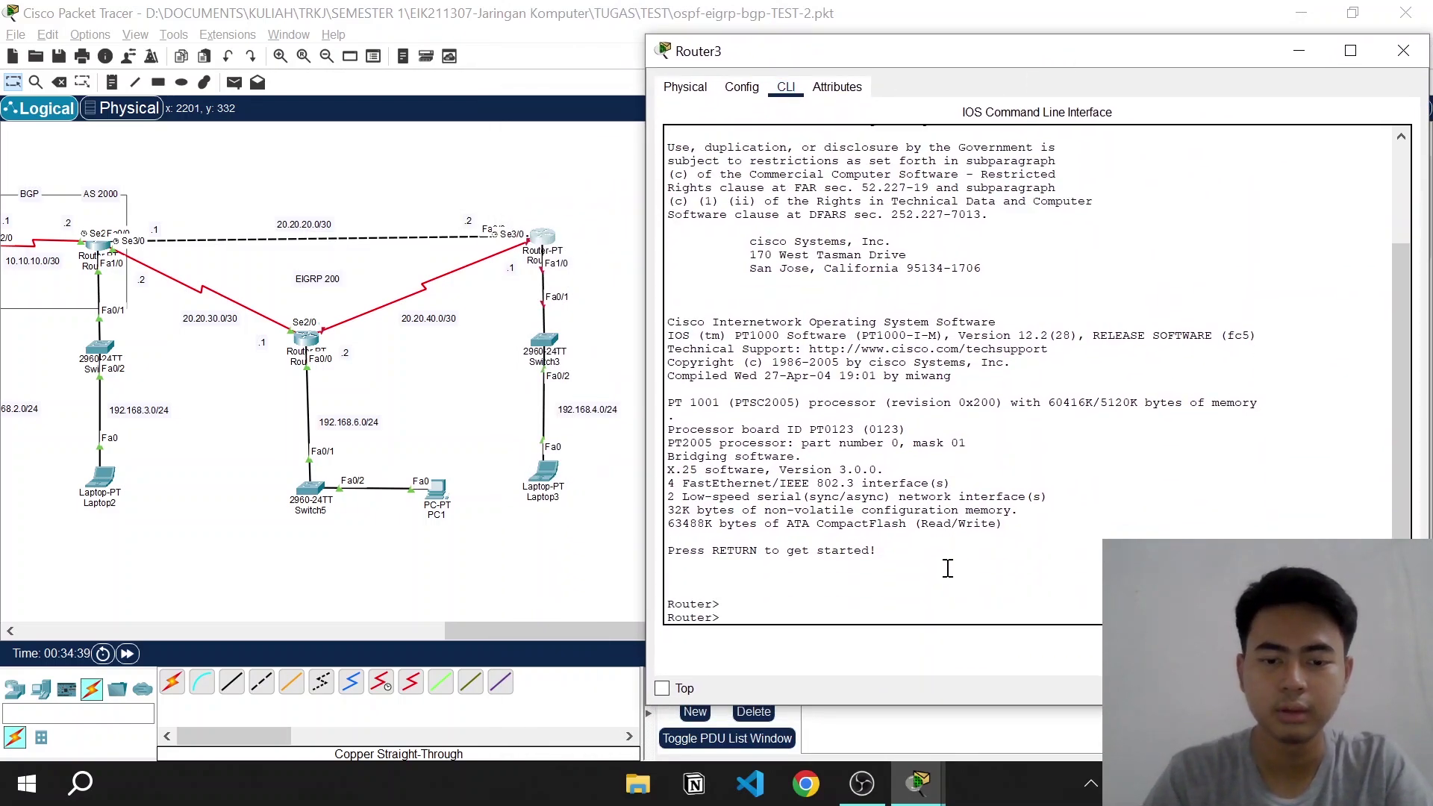
type("en")
key("Return")
type("conf")
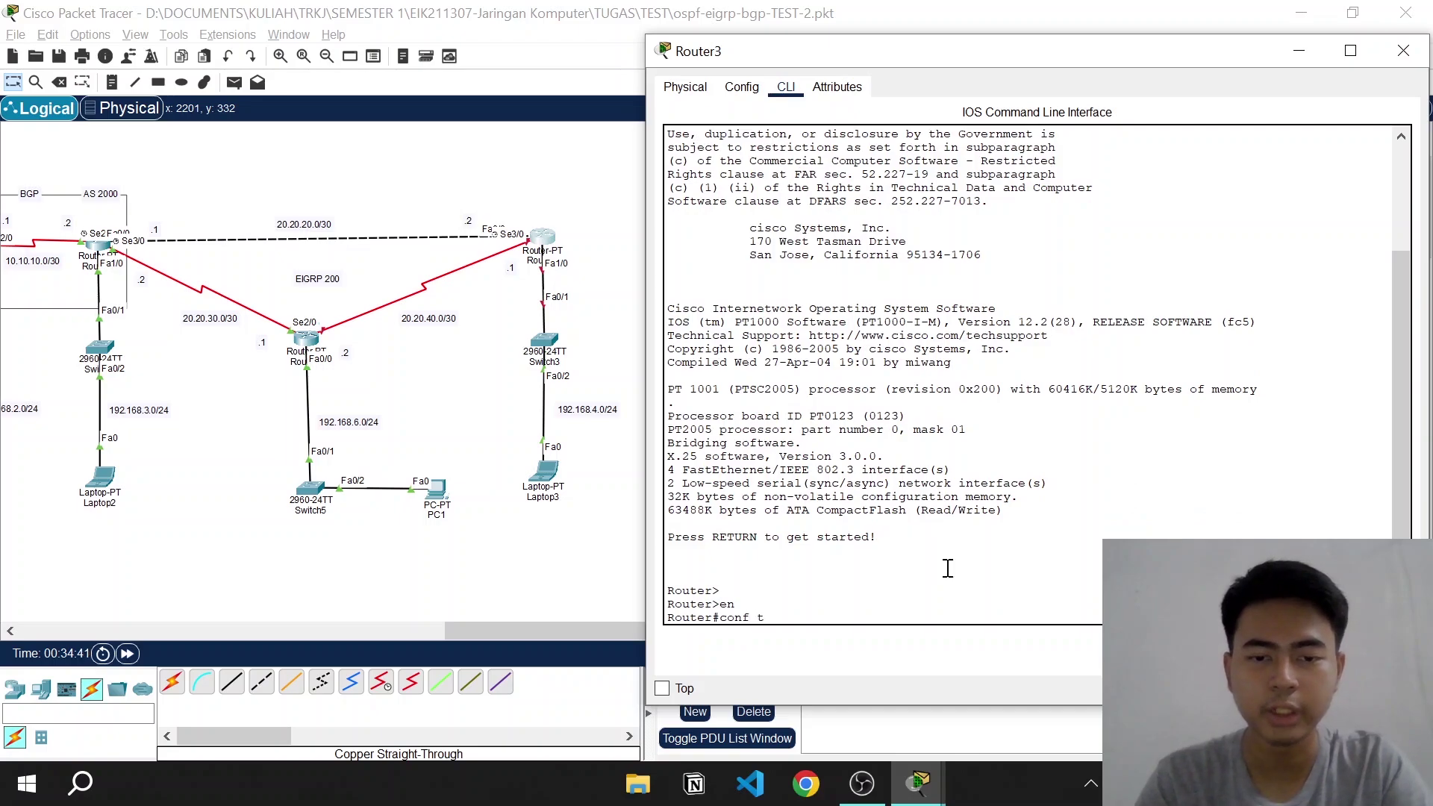
type(" t")
key("Return")
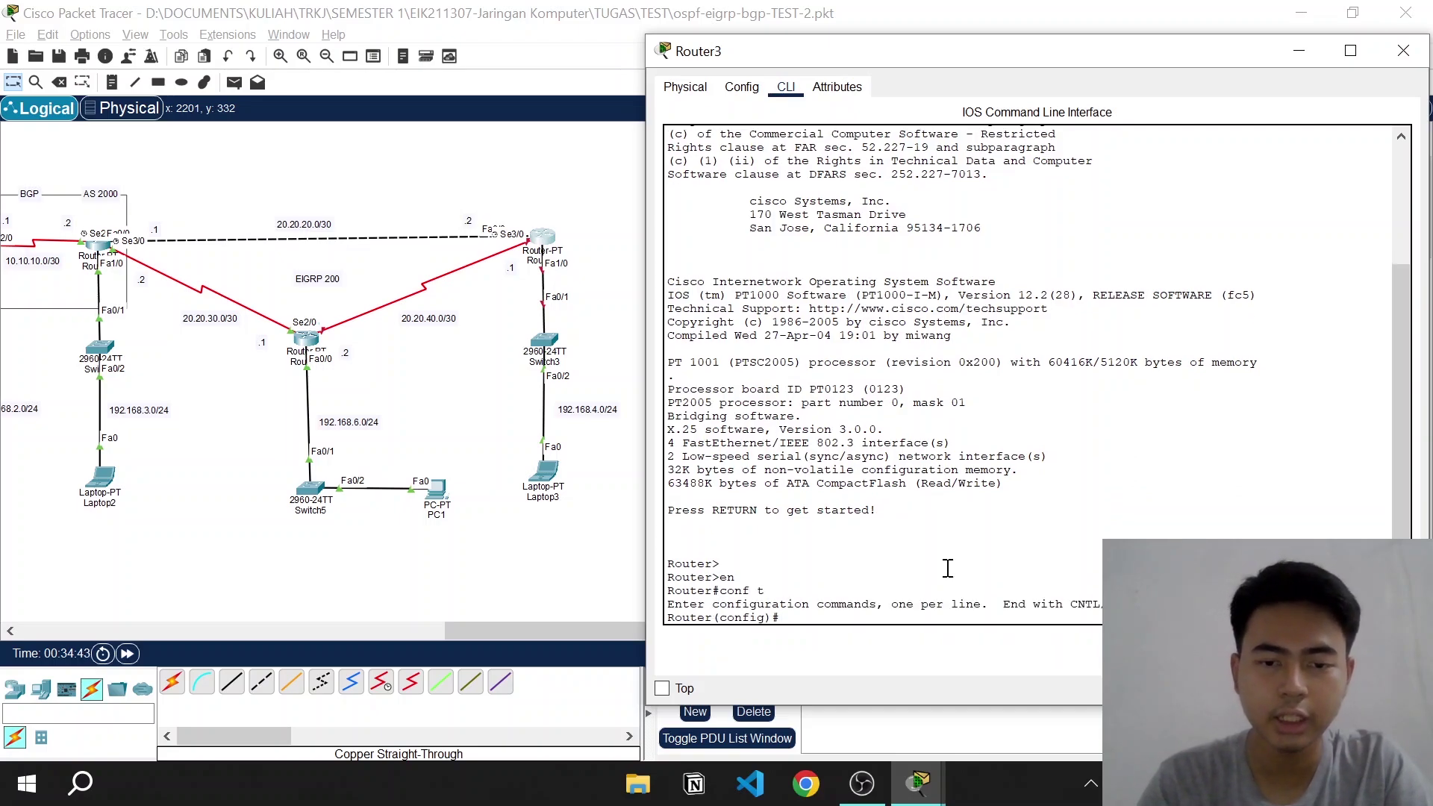
Set Router3's hostname to R.TIP and reposition its window beside the topology
type("host")
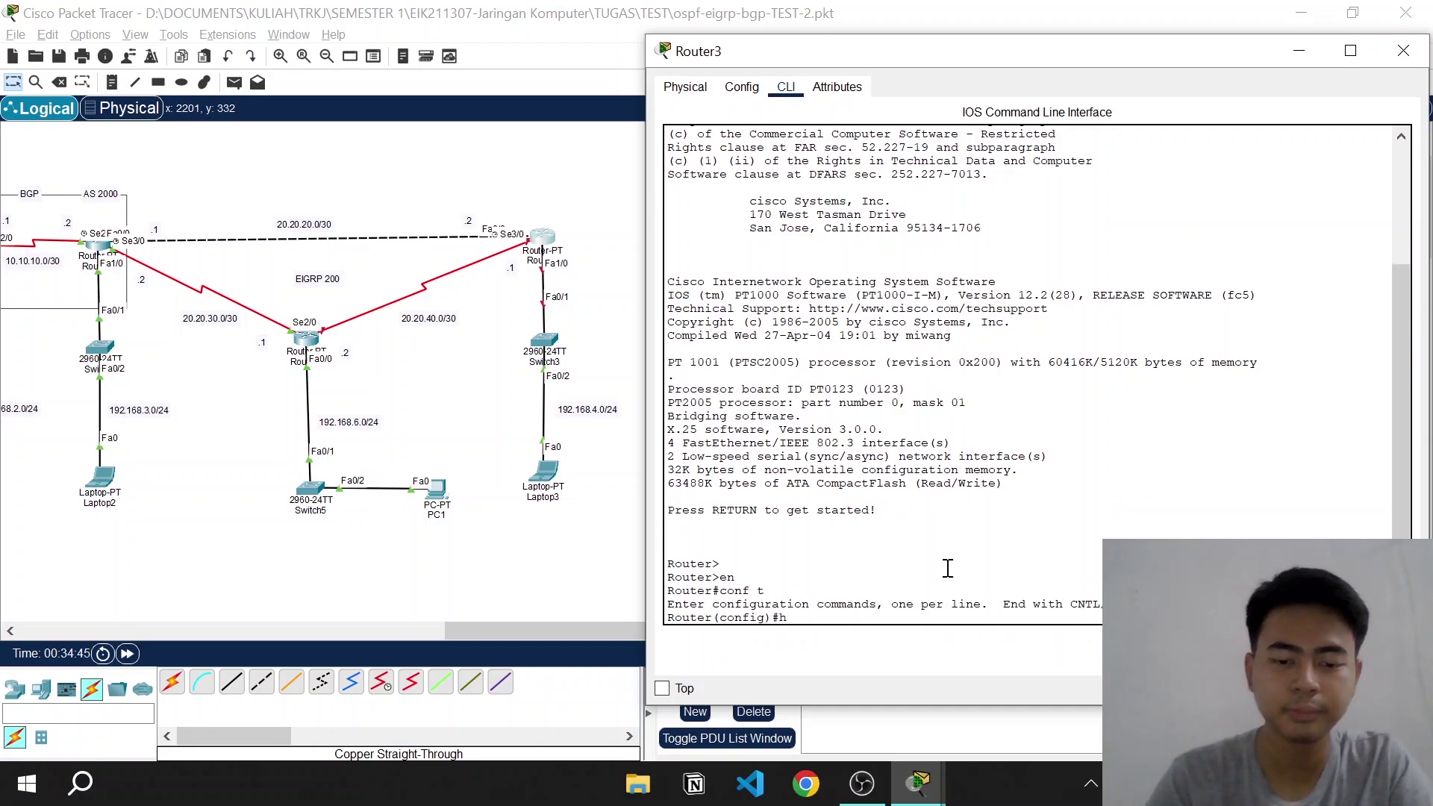
key("Tab")
type("R")
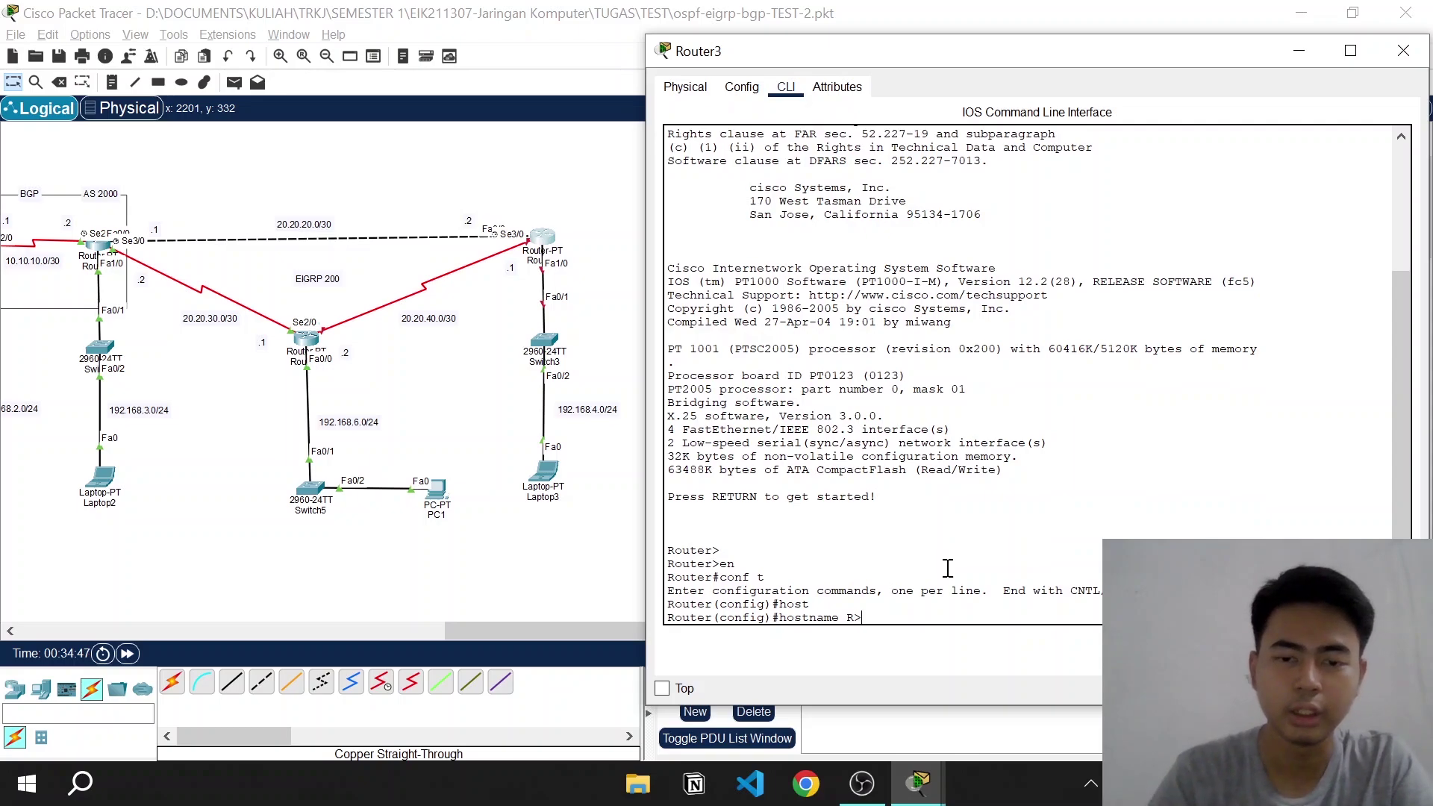
type(".TIP")
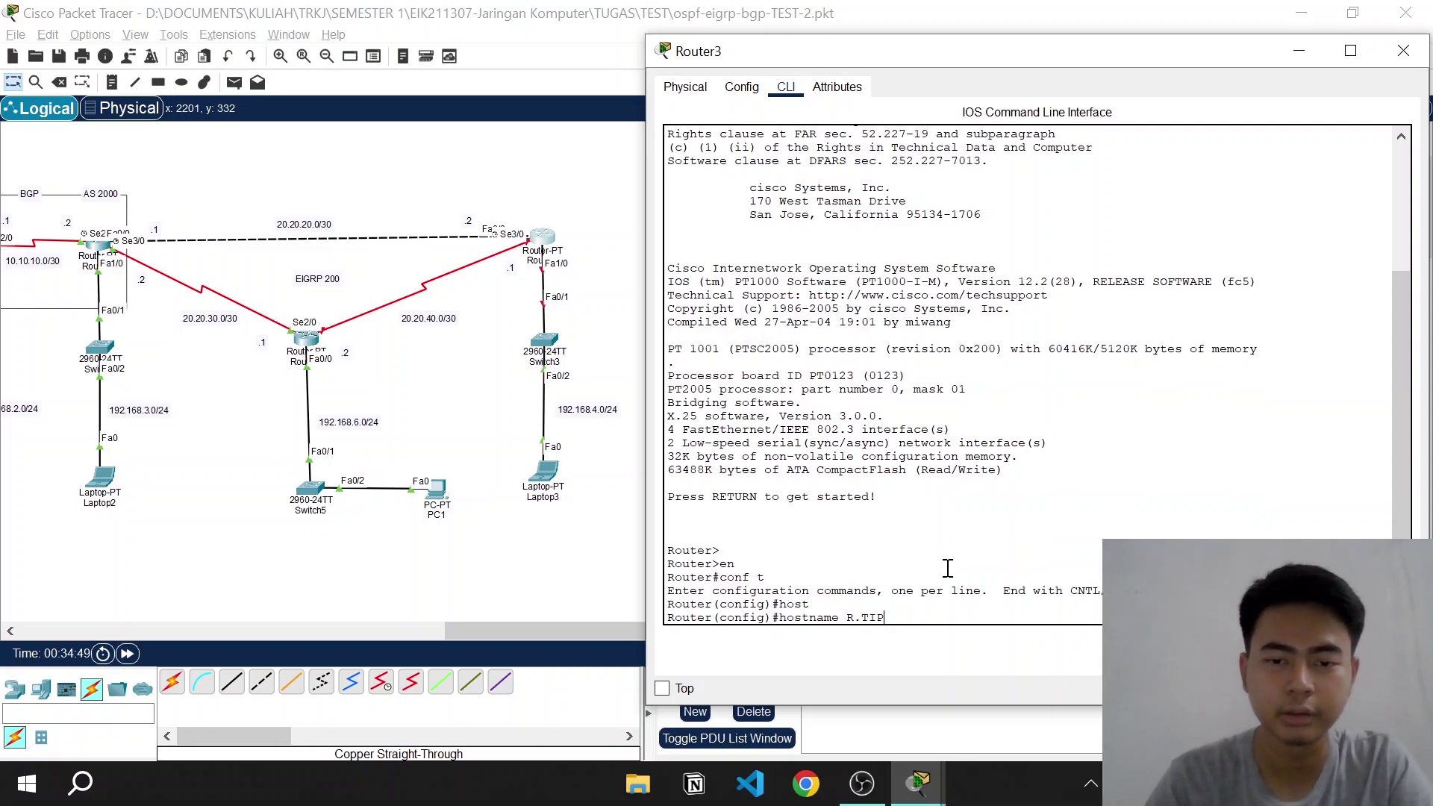
key("Return")
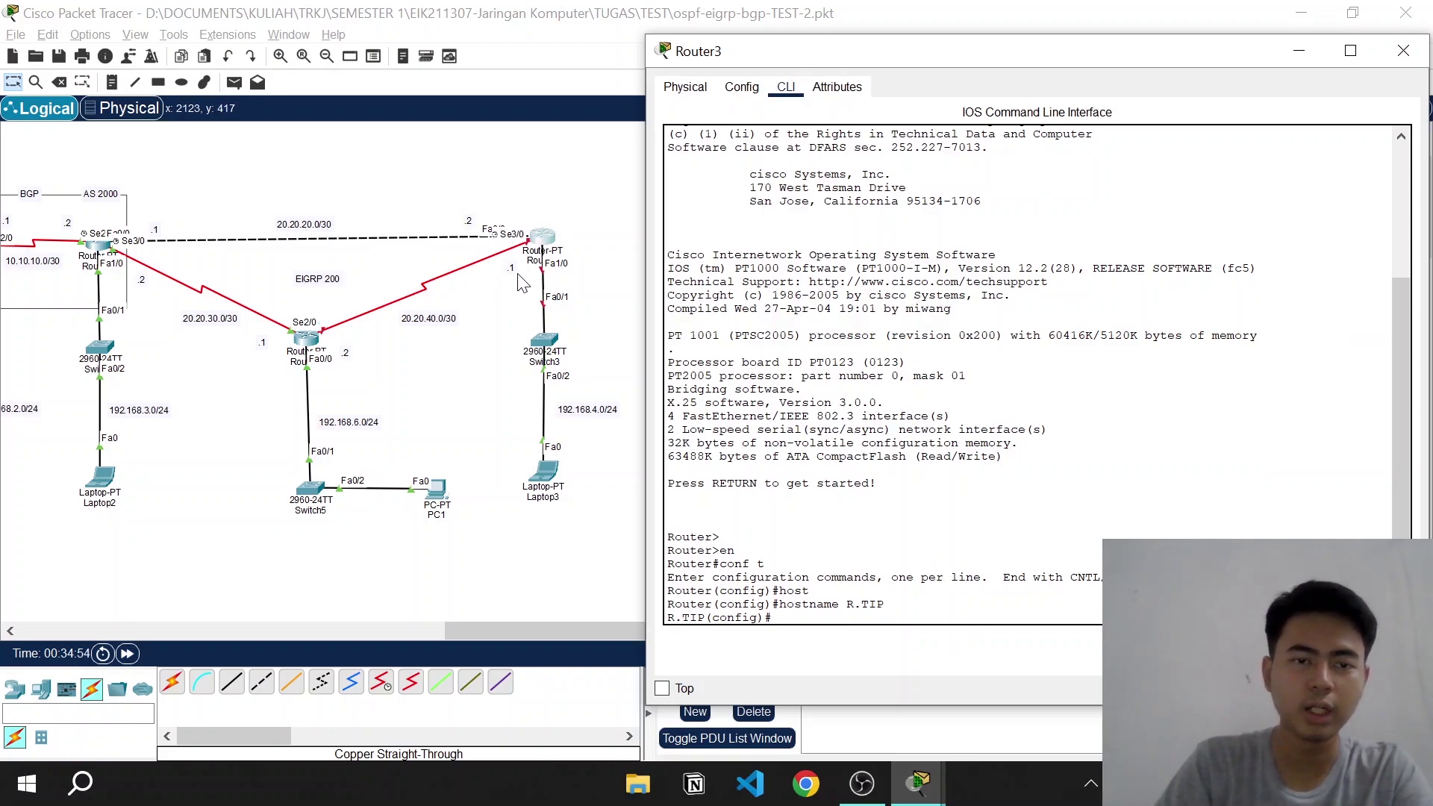
left_click_drag(713, 52, 675, 39)
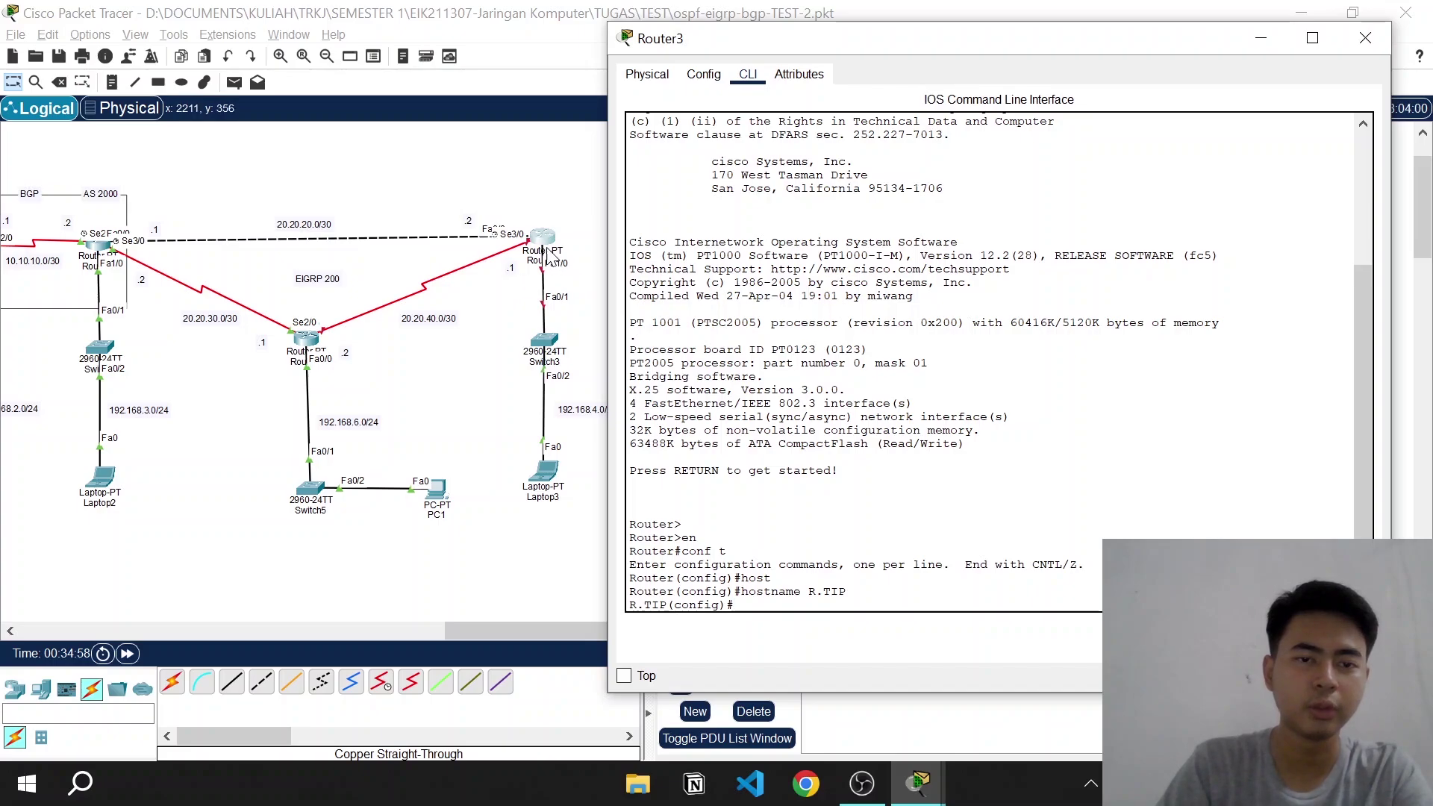
left_click(312, 358)
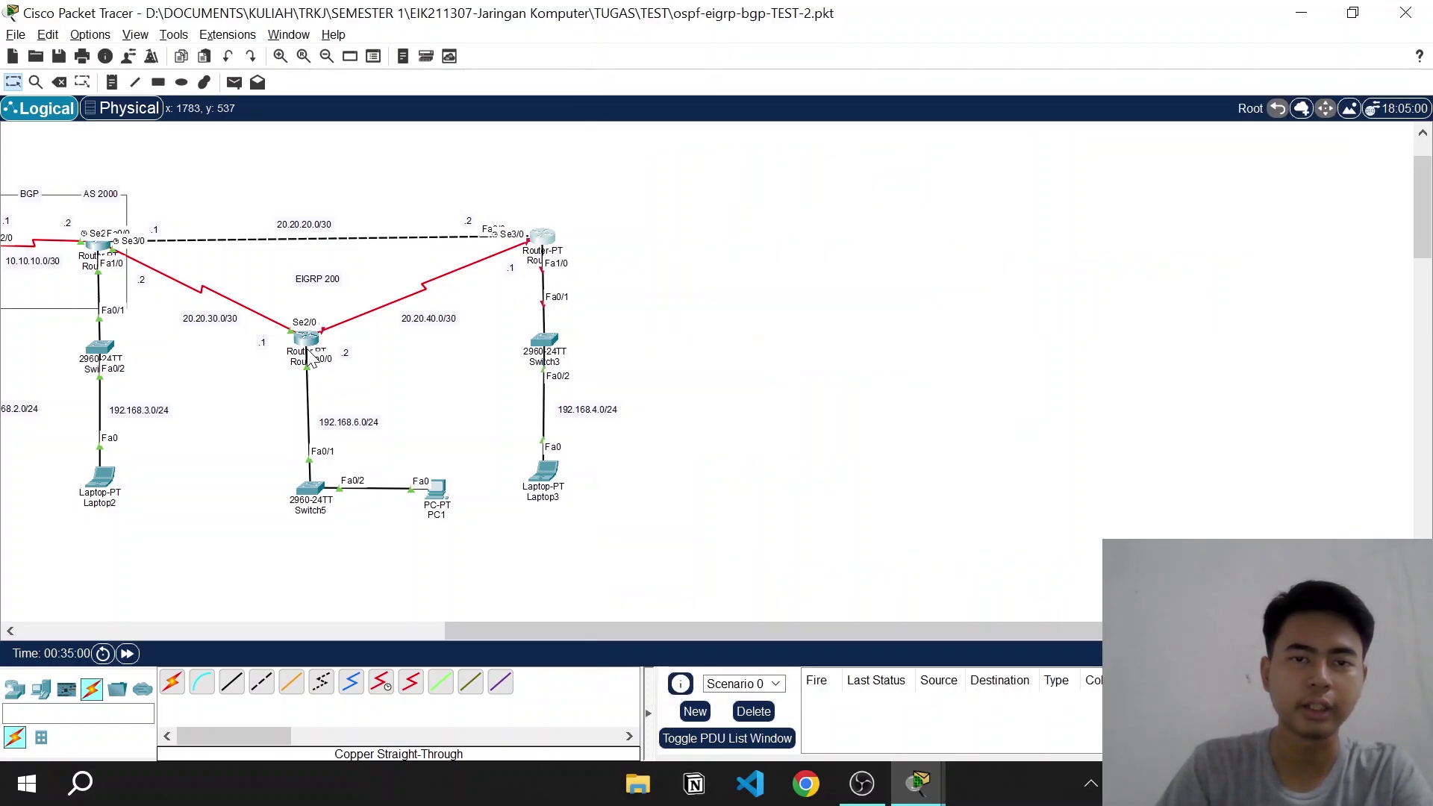
left_click(920, 784)
left_click(961, 737)
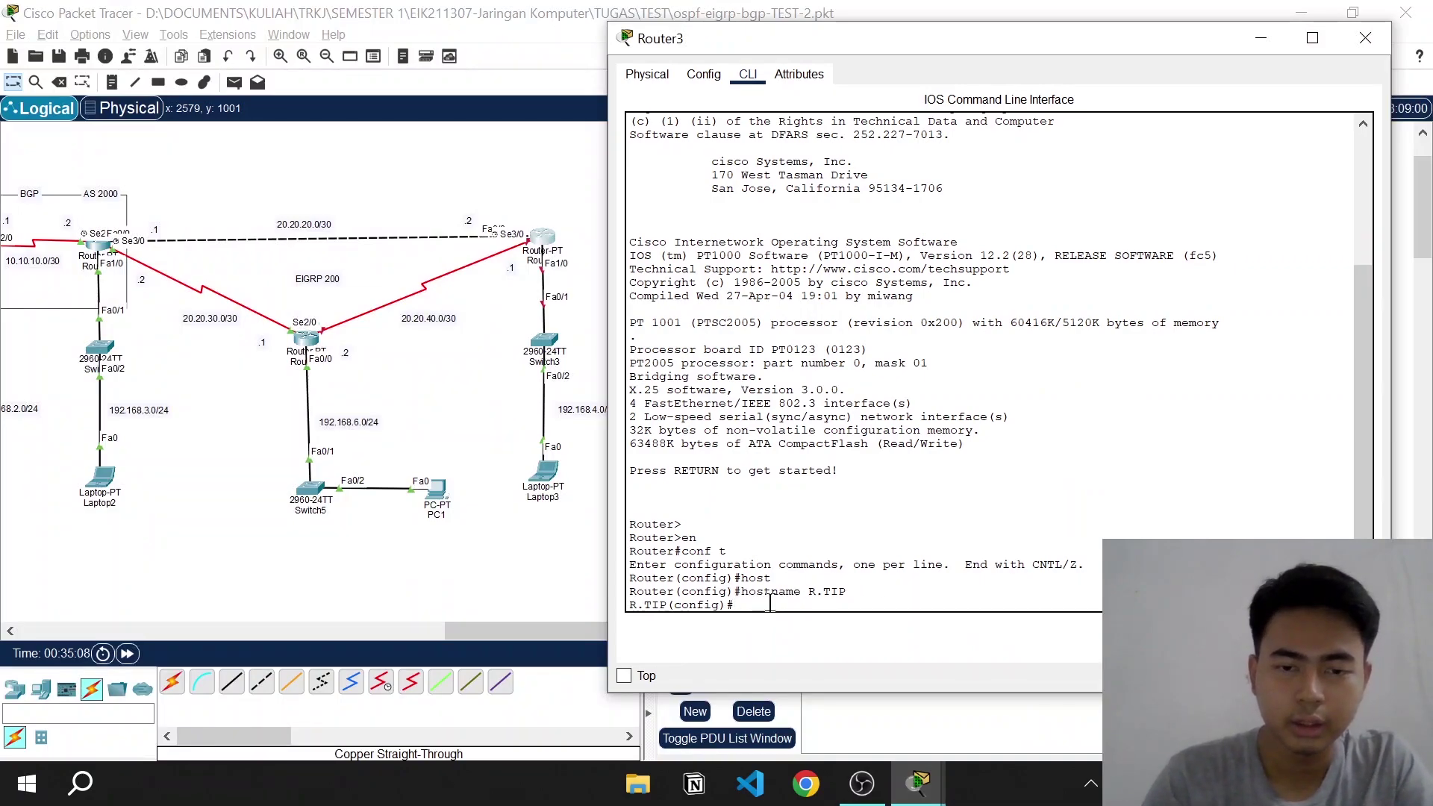
Enter configuration of Router3's FastEthernet 1/0 interface and enable it
type("int")
key("Tab")
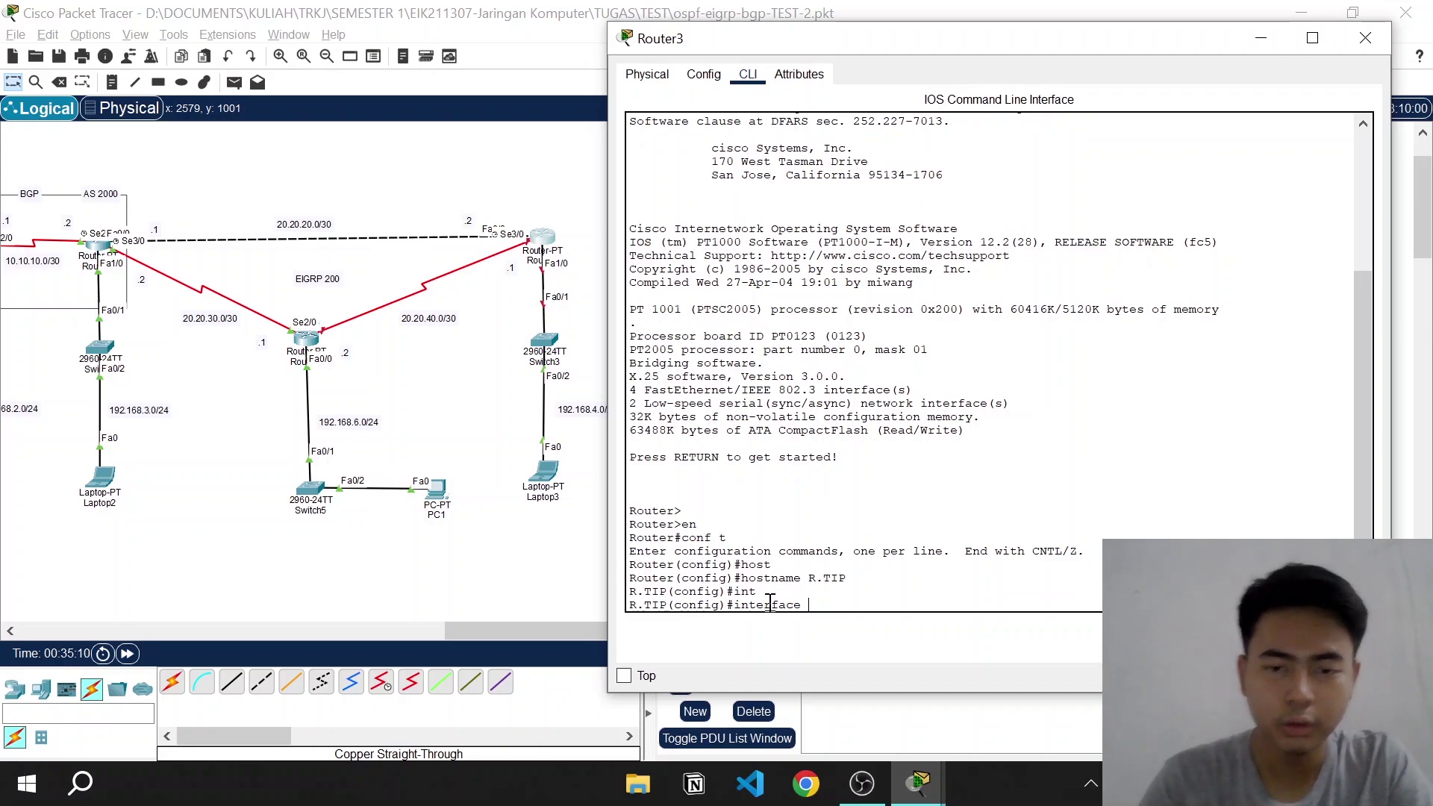
type("fa")
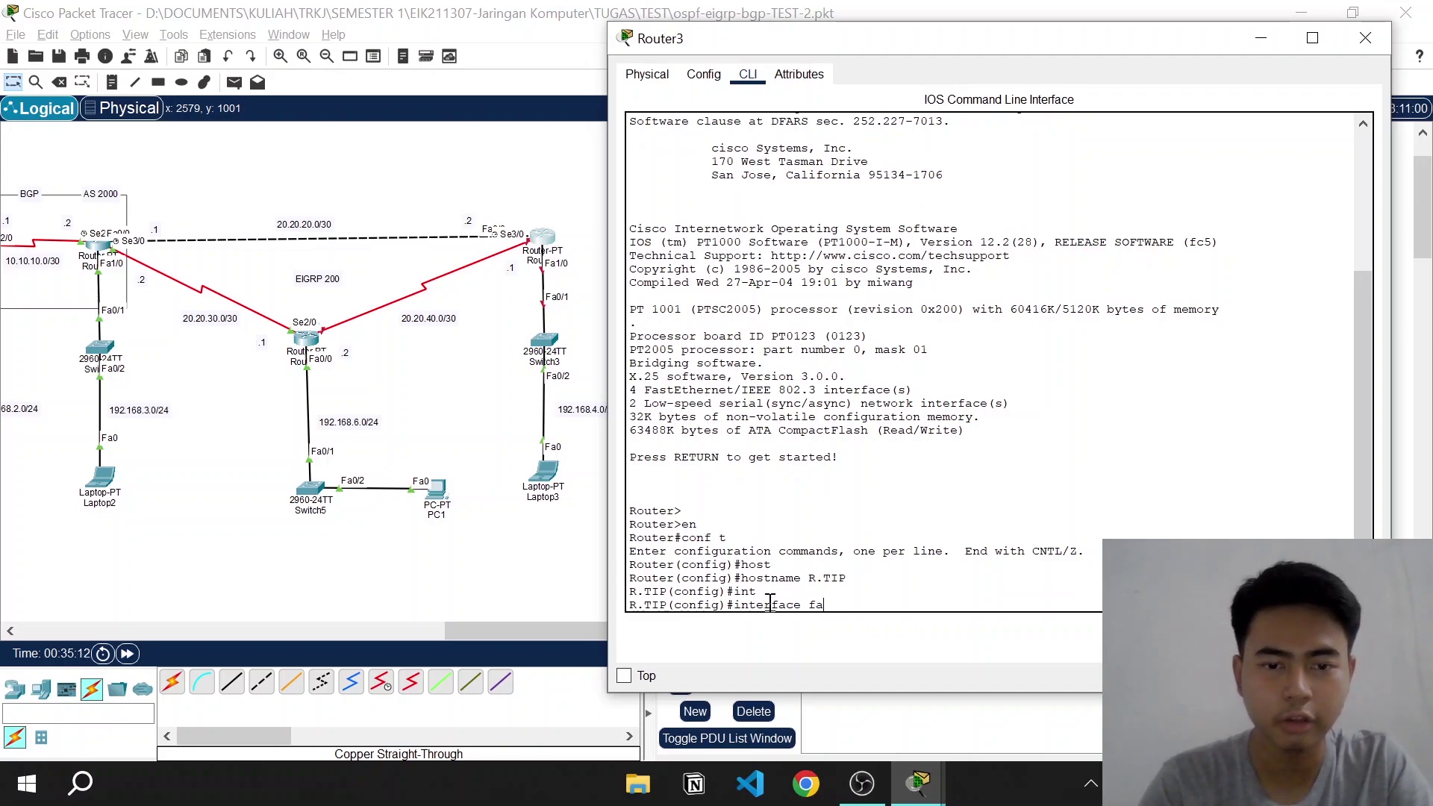
key("Tab")
type("1/")
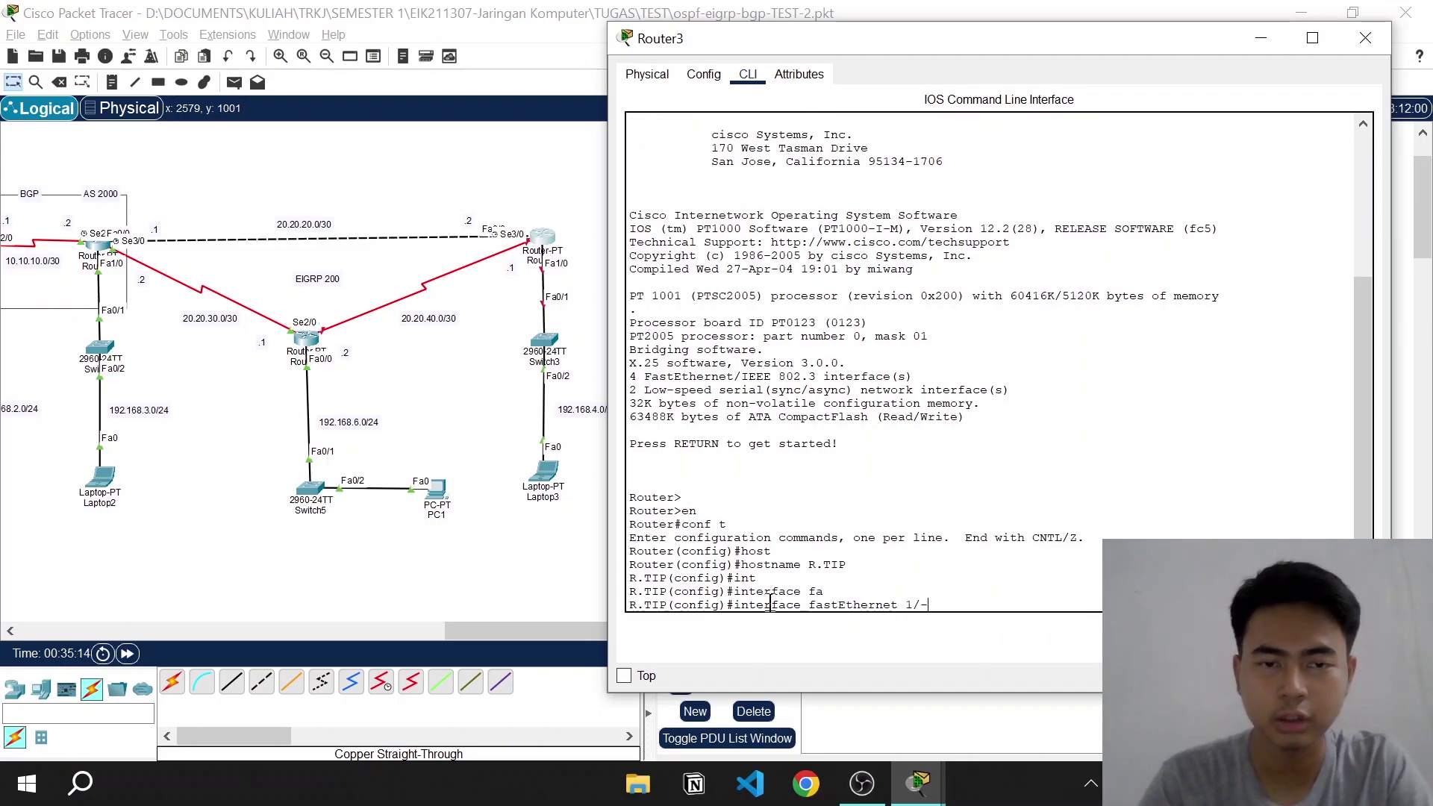
type("0")
key("Return")
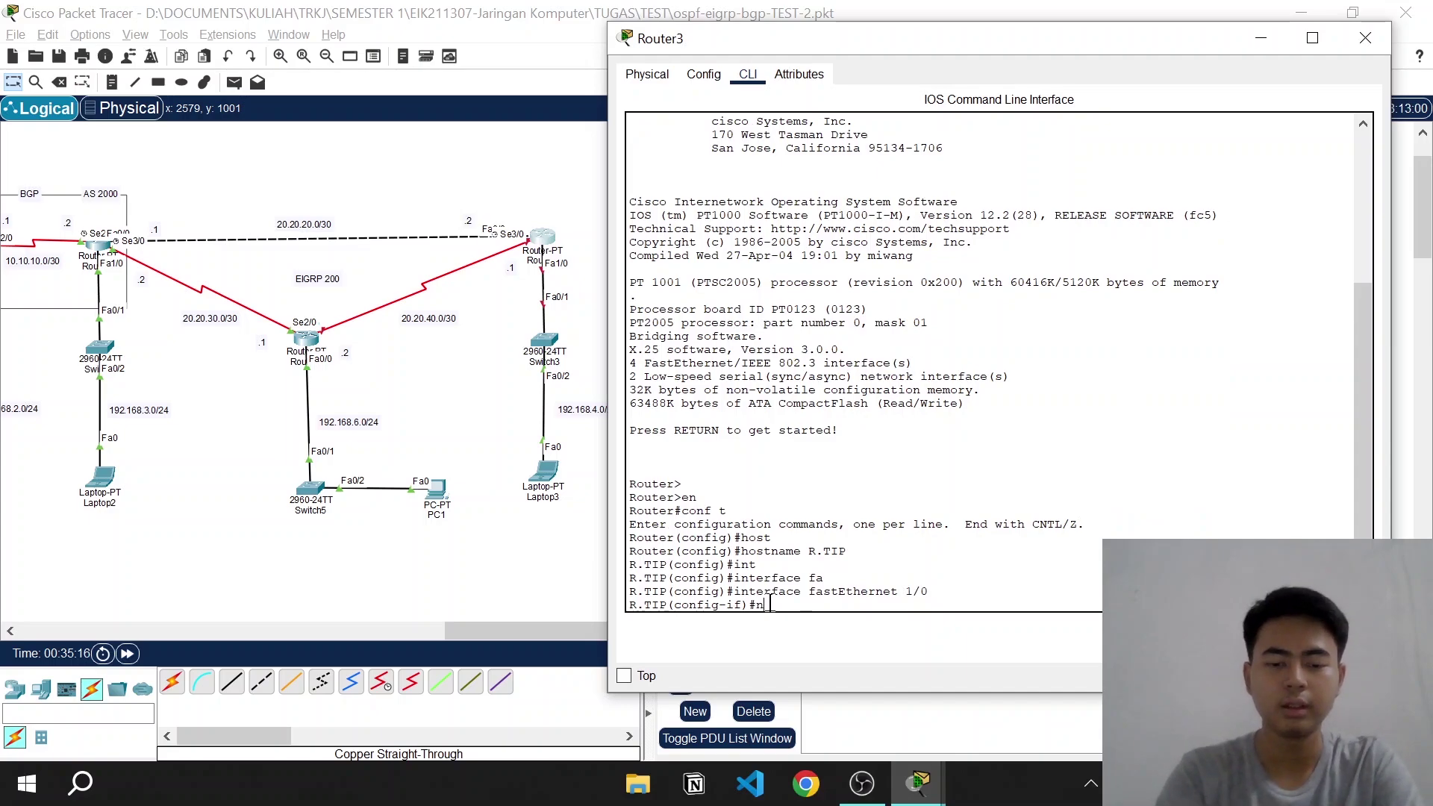
type("no sh")
key("Return")
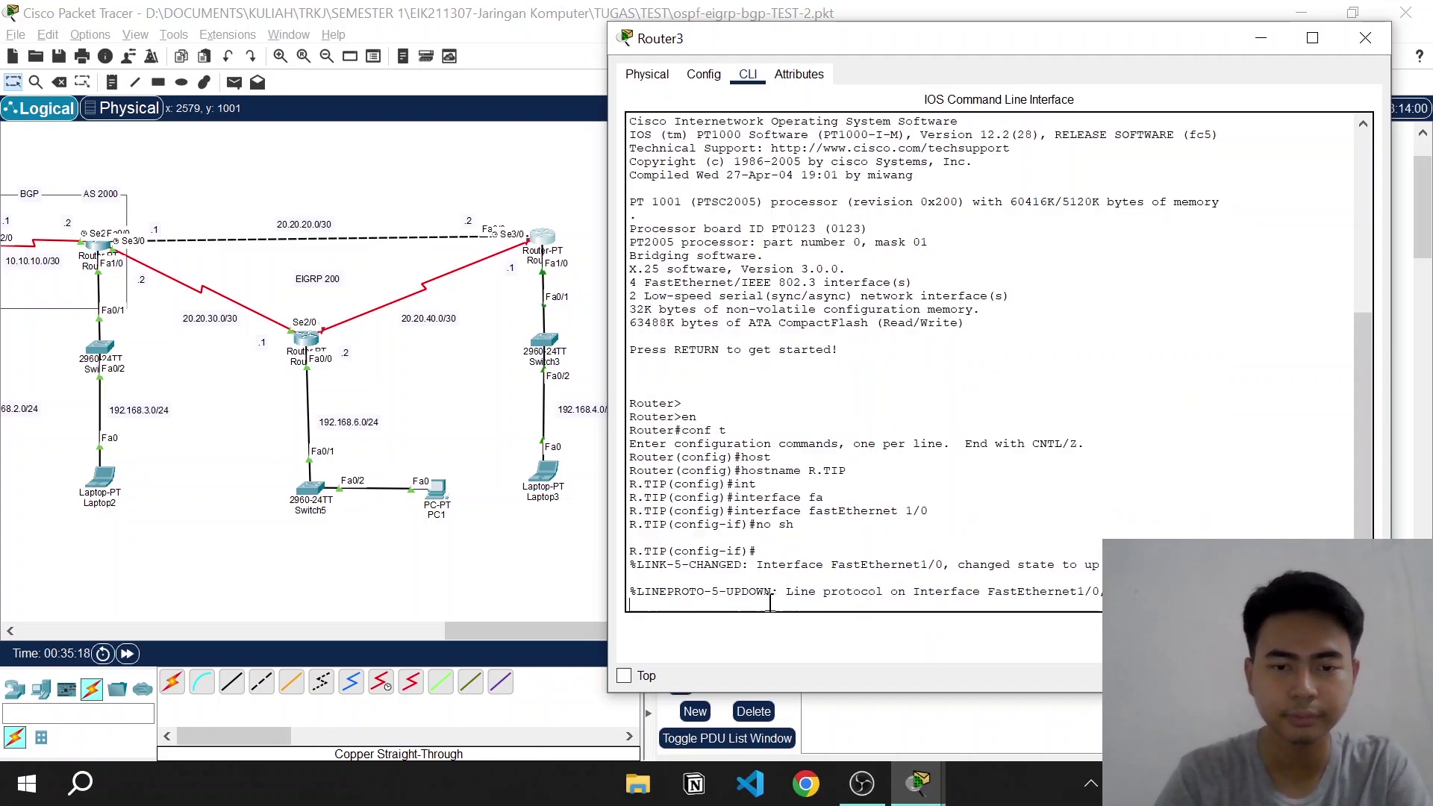
Narrow Router3's window, assign 192.168.4.1 with mask 255.255.255.0 to FastEthernet 1/0, and leave interface configuration
left_click_drag(900, 43, 825, 11)
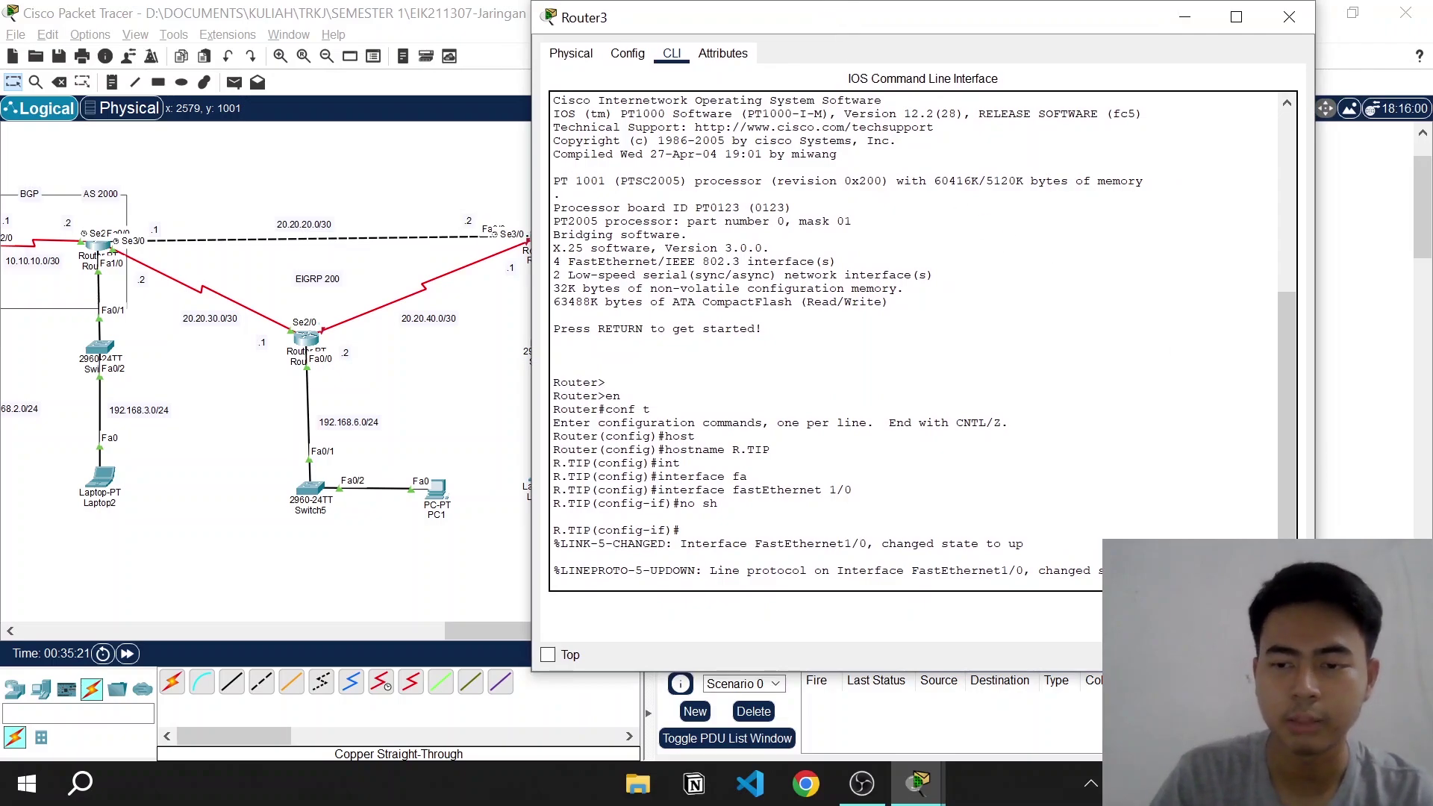
left_click_drag(1316, 612, 1099, 612)
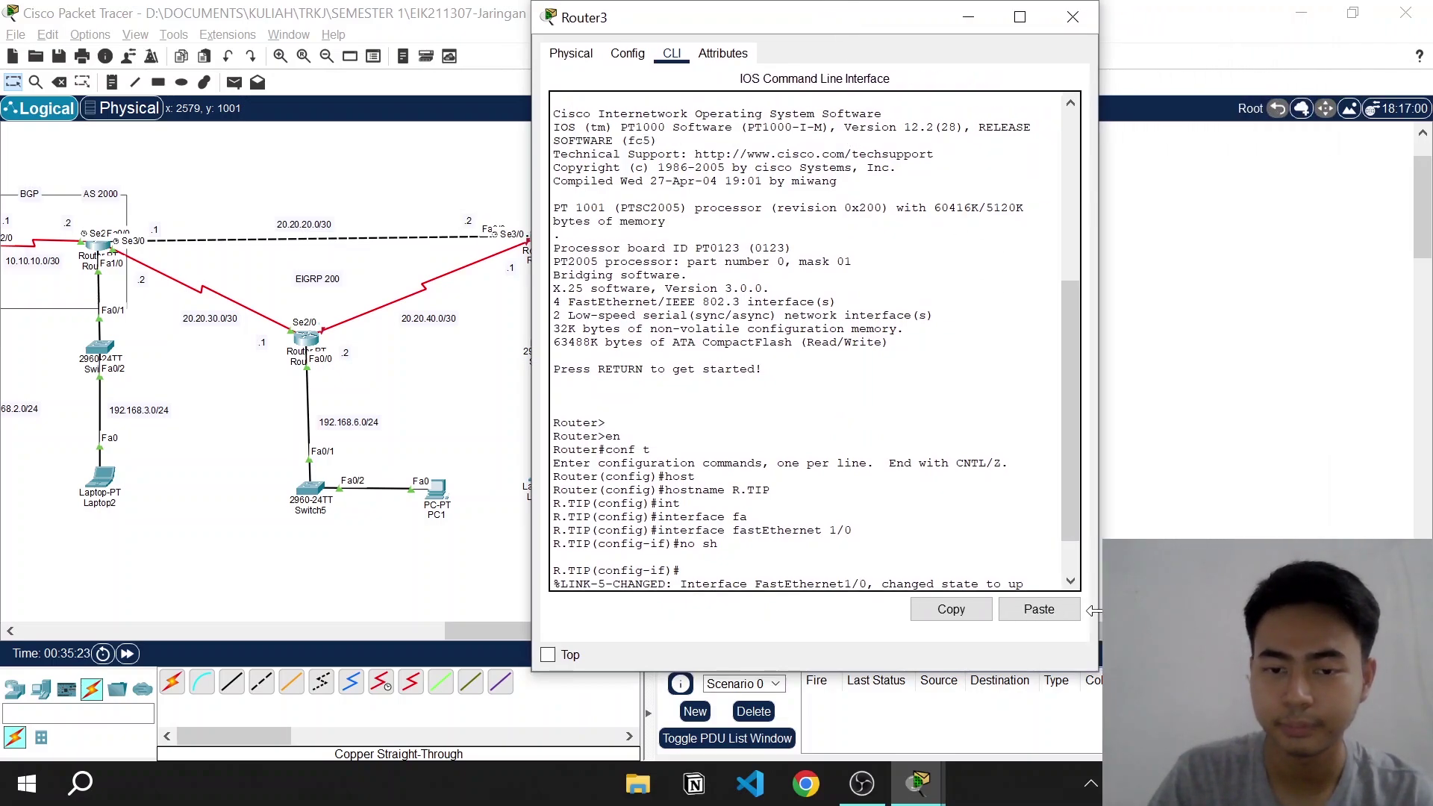
left_click(824, 566)
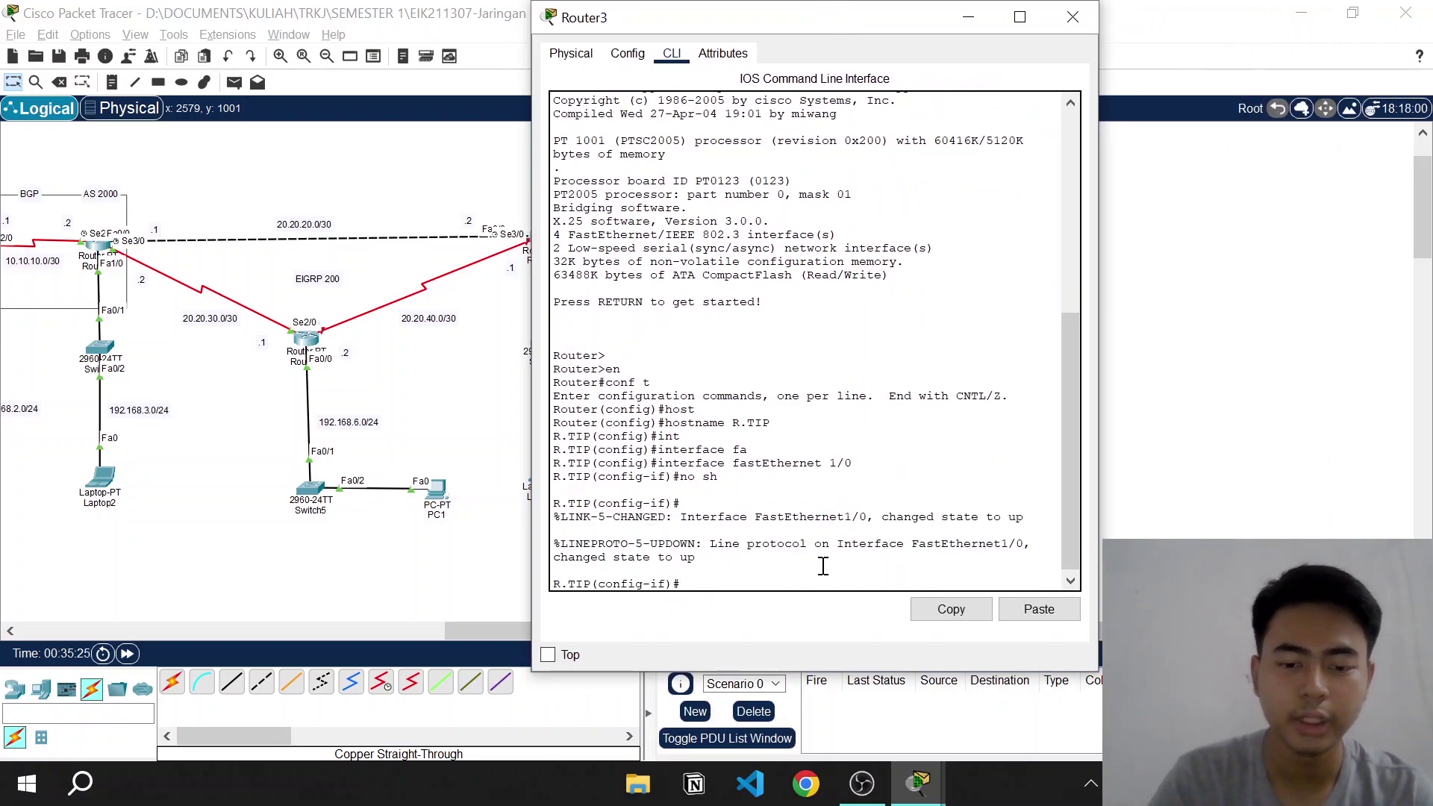
type("ip ad")
key("Tab")
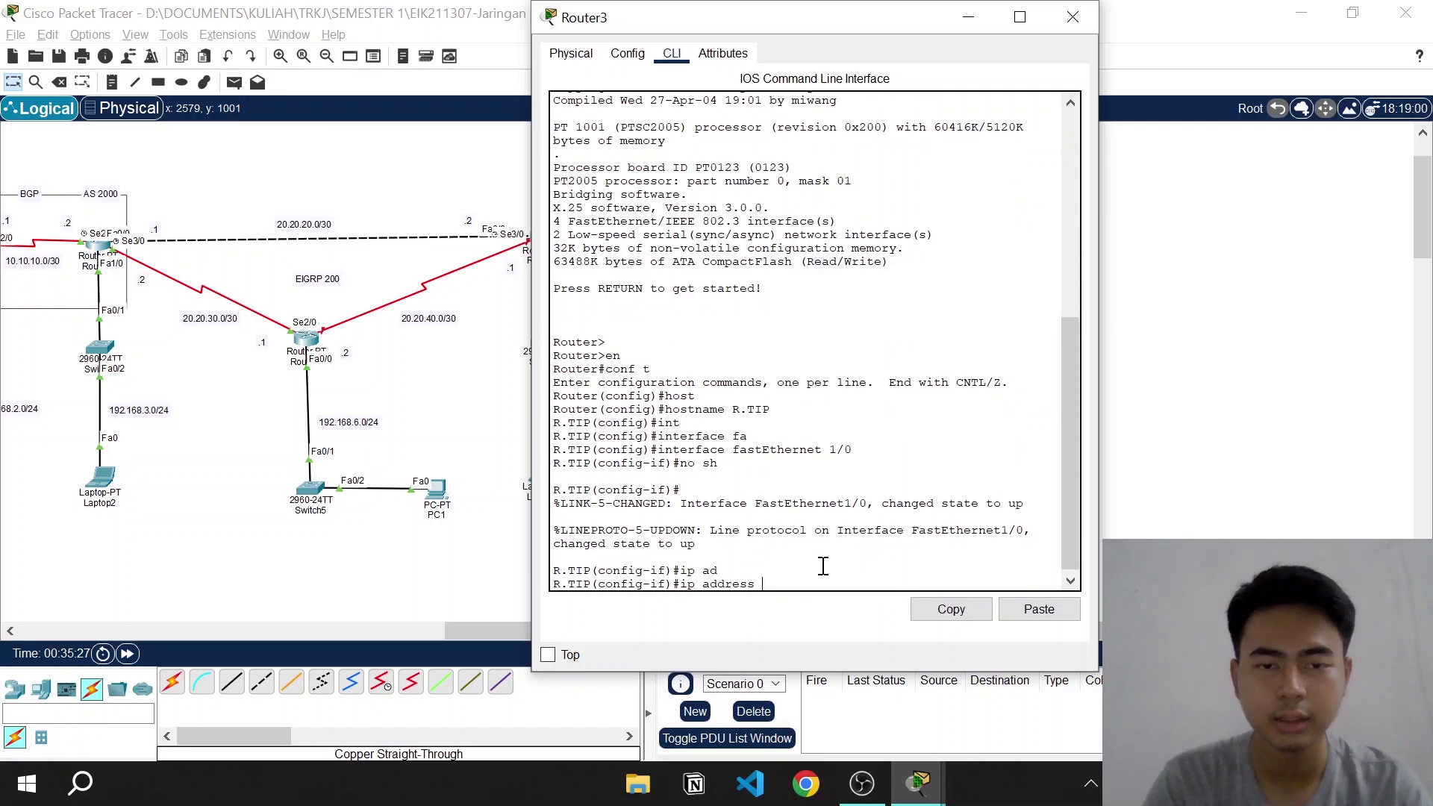
left_click_drag(683, 27, 790, 25)
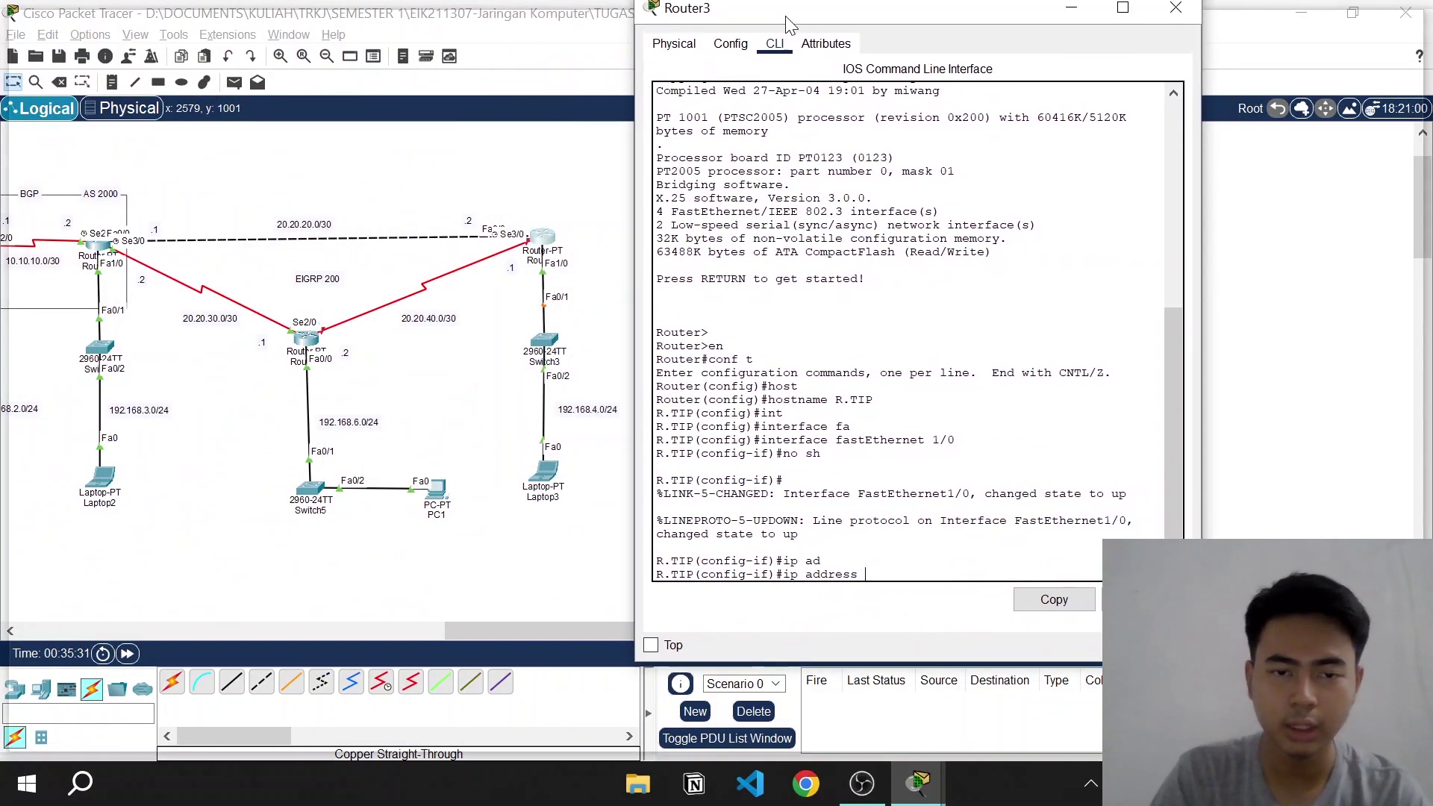
type("192.168")
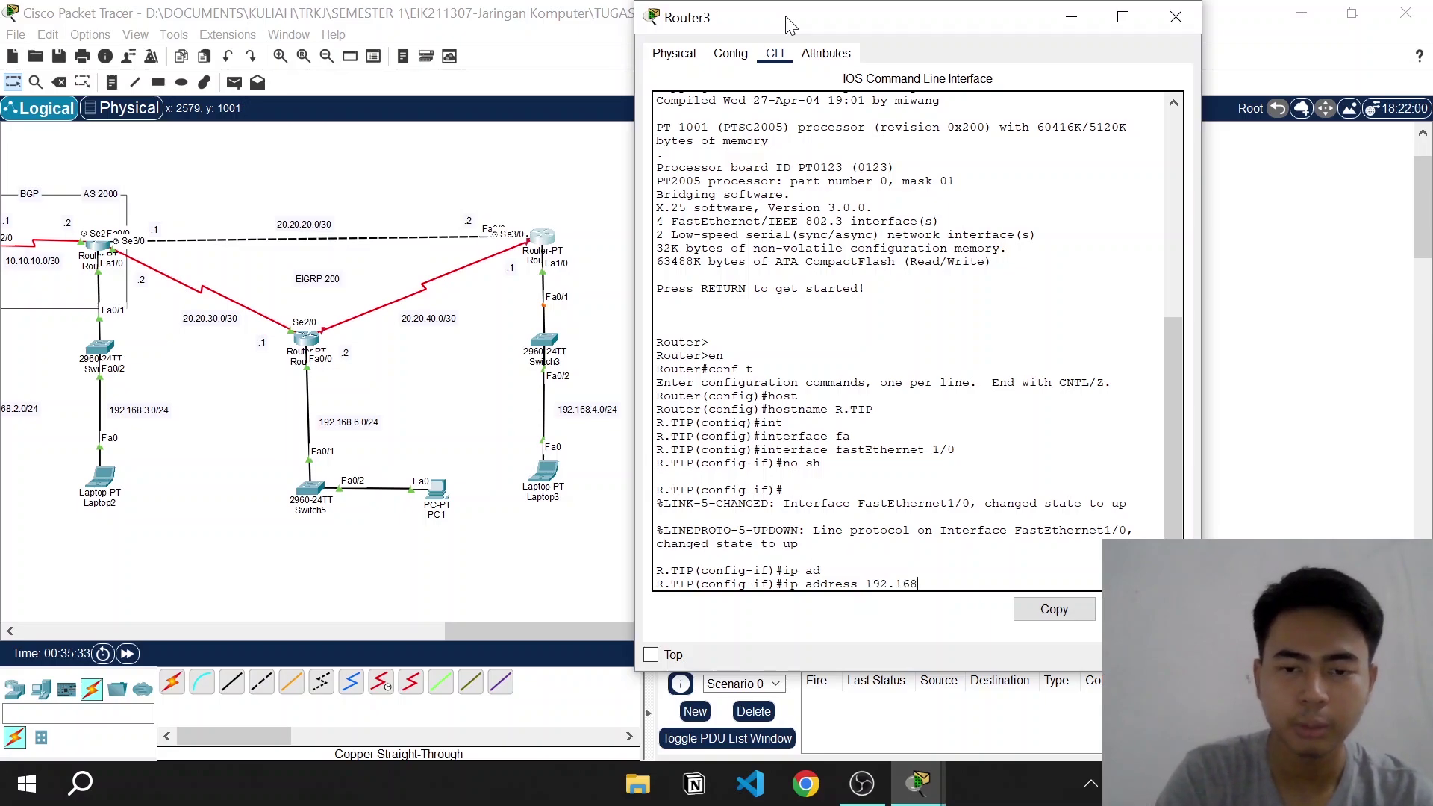
type(".4")
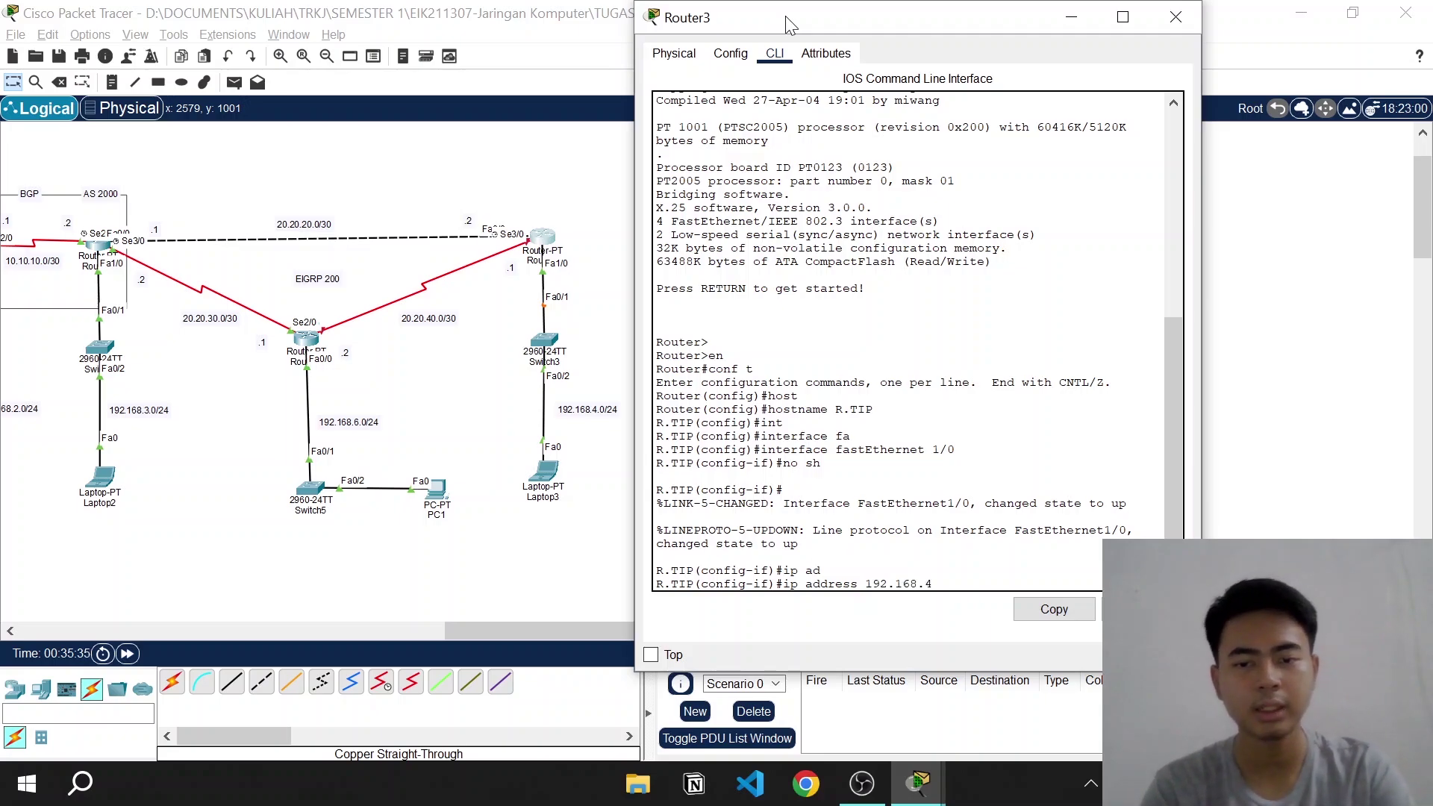
type(".1 255")
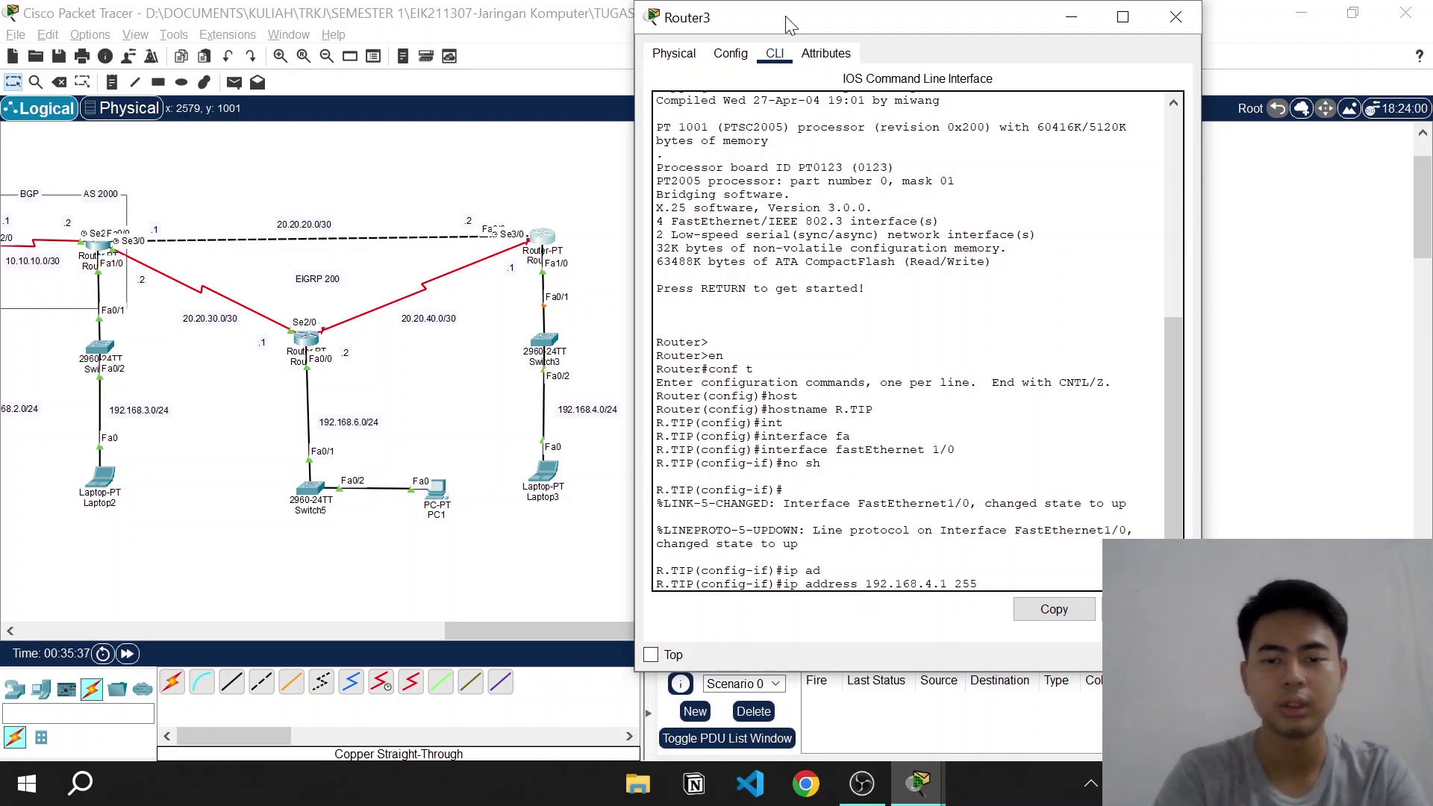
type(".255.255")
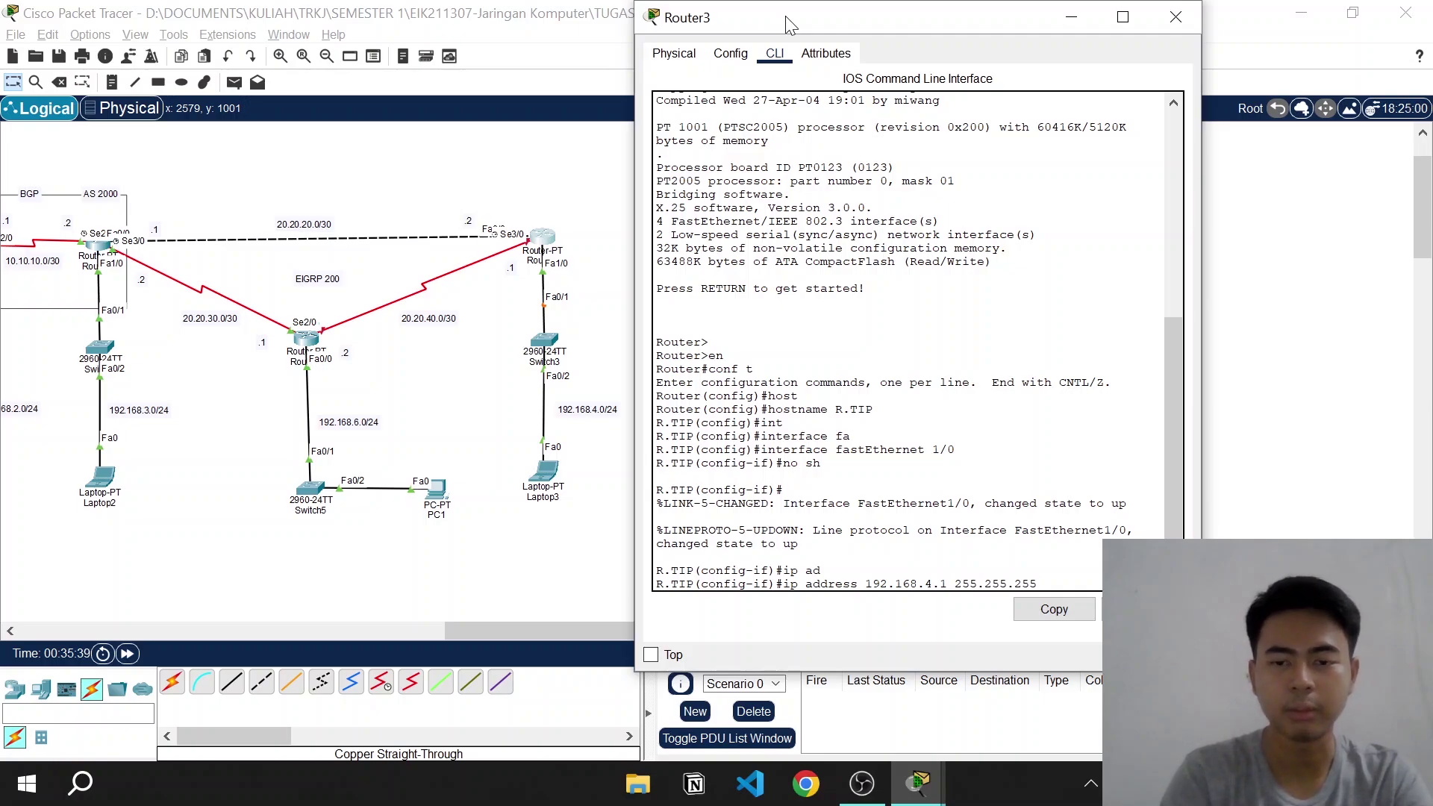
type(".0")
key("Return")
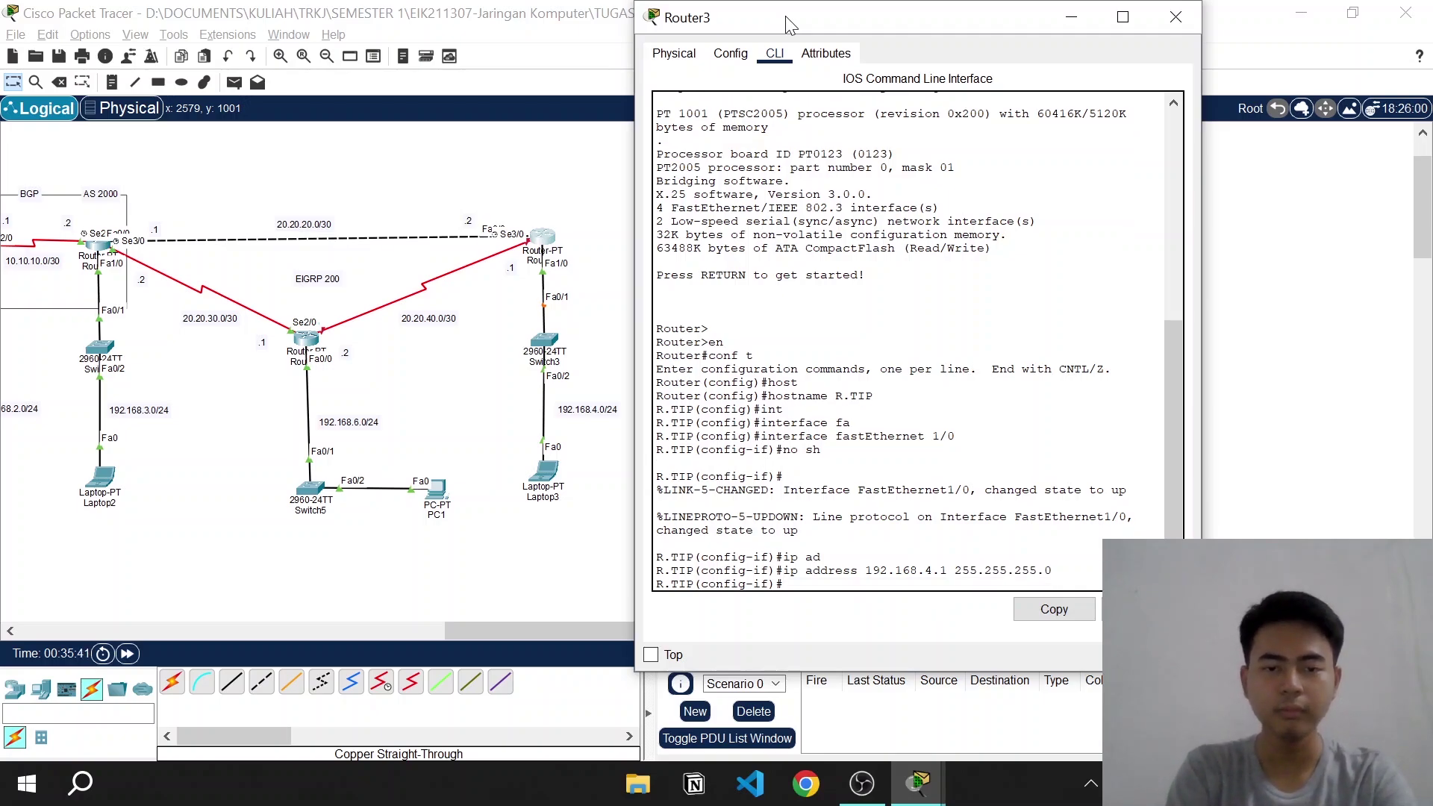
type("ex")
key("Return")
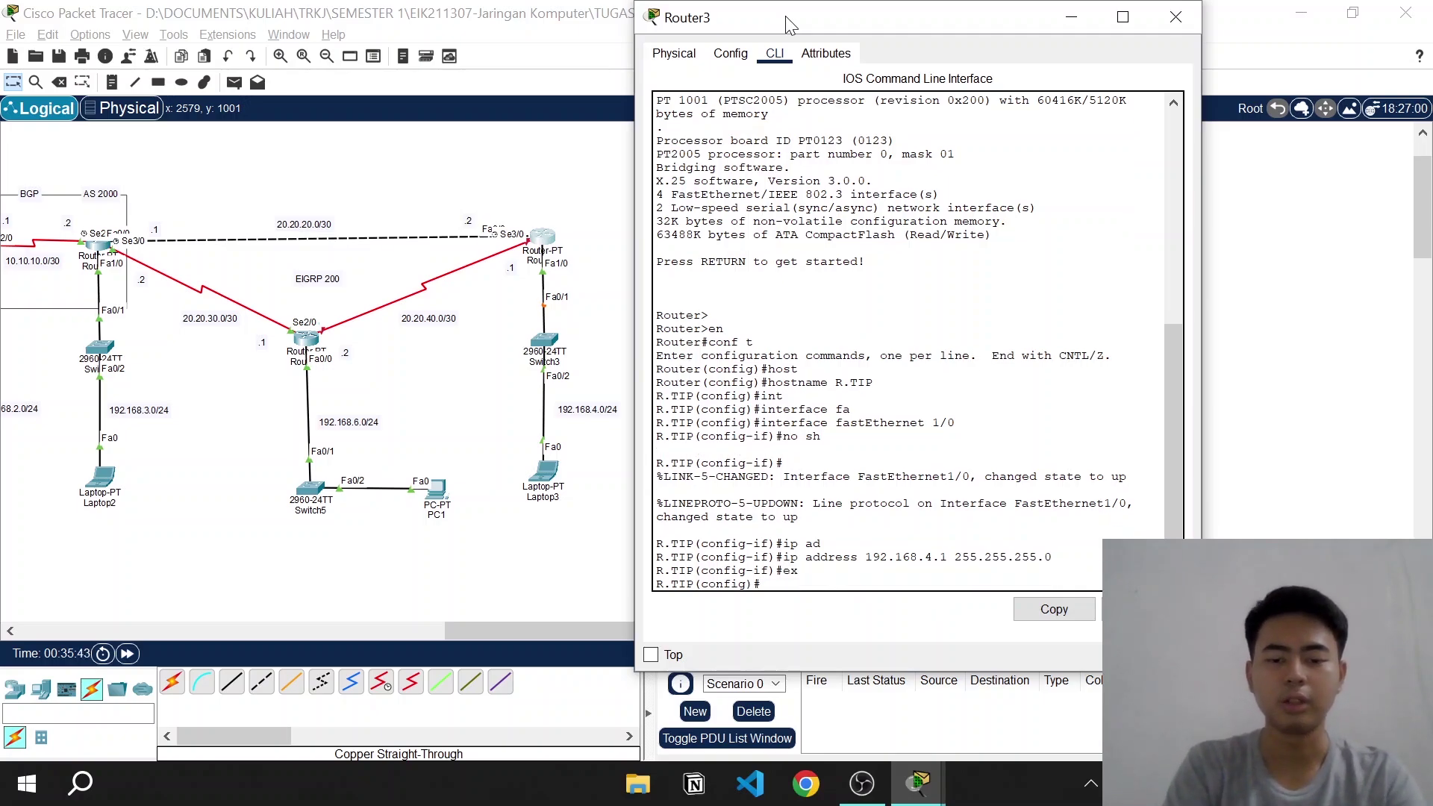
Create a DHCP pool named TIP on Router3 with 192.168.4.1 as its default router
type("ip dhcp pool")
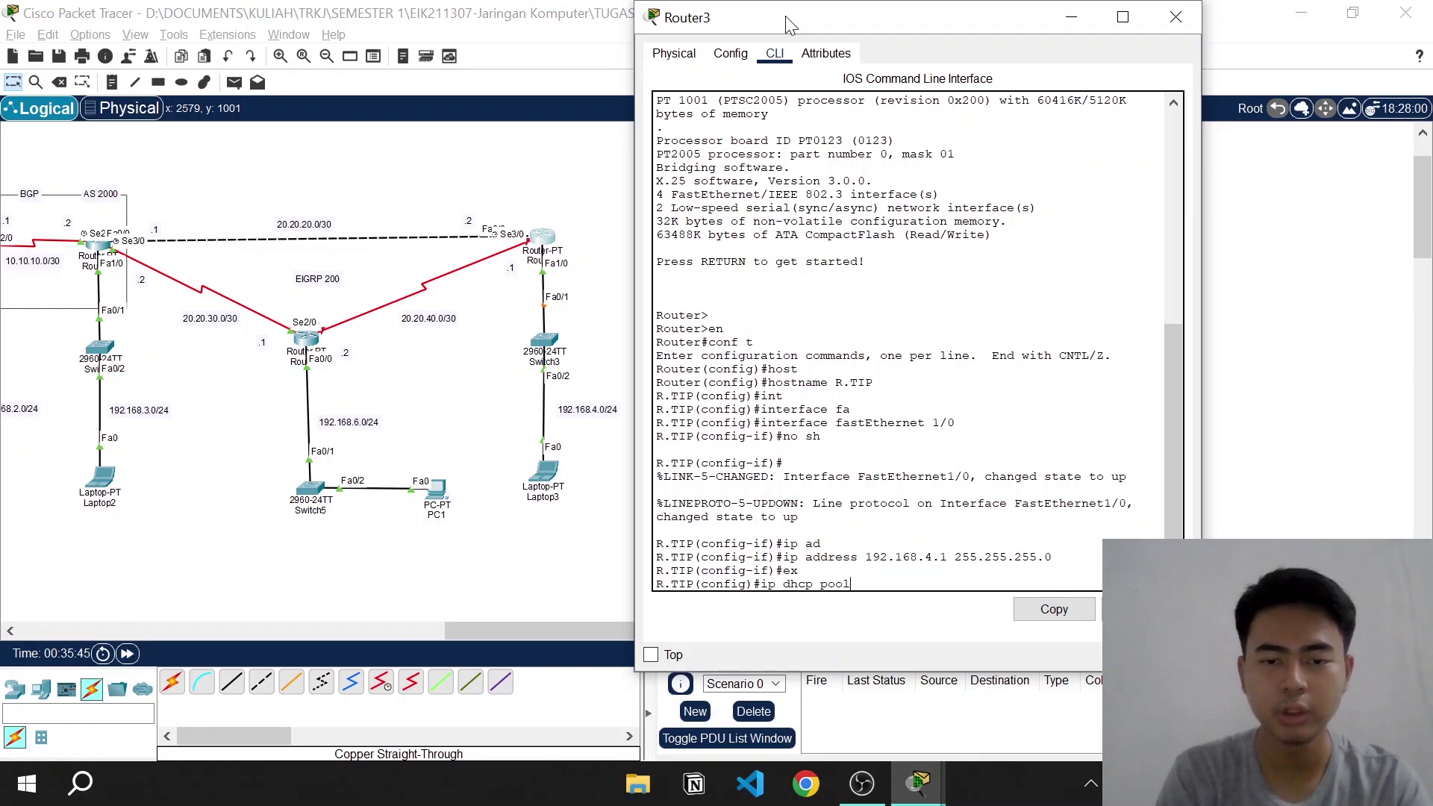
type(" TIP")
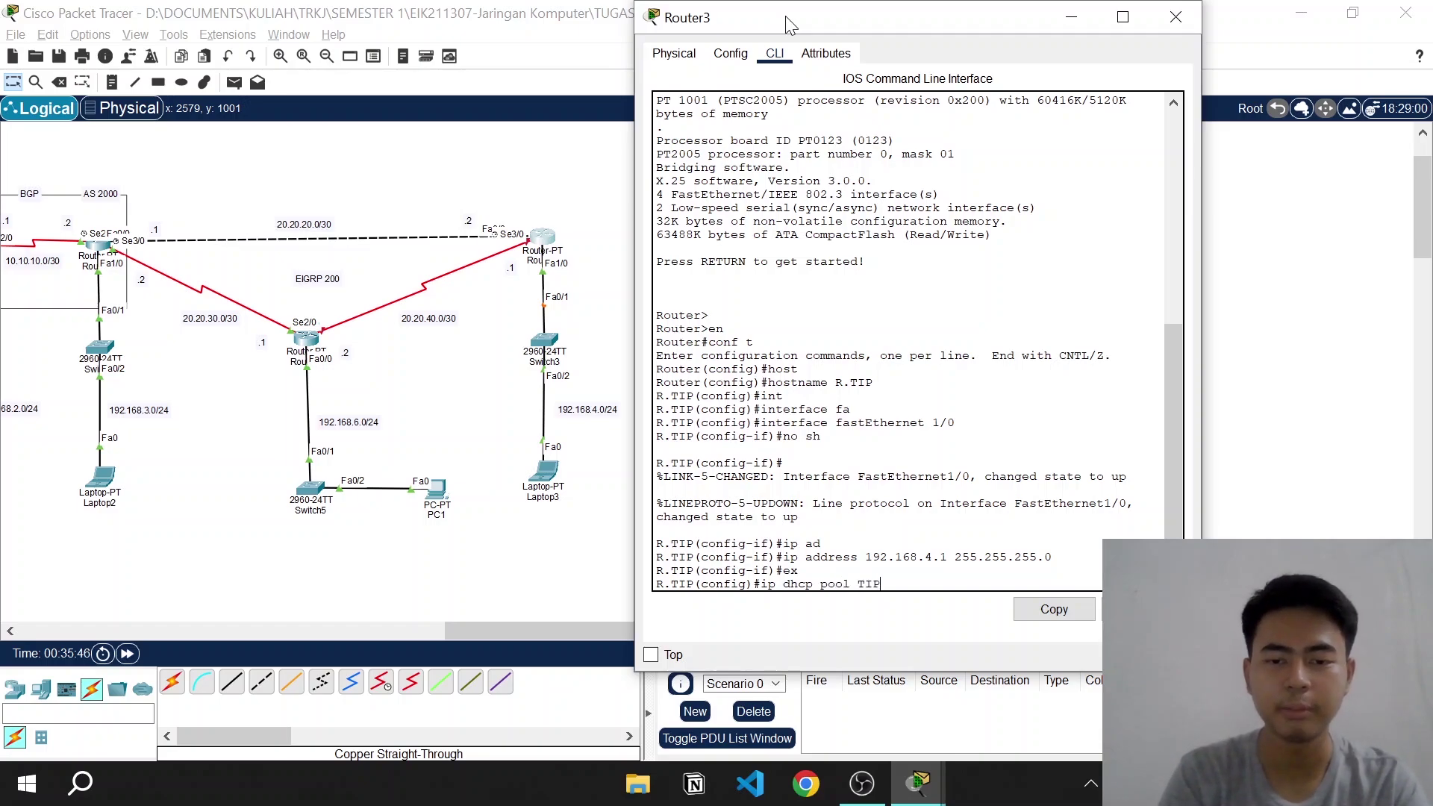
key("Return")
type("def")
key("Tab")
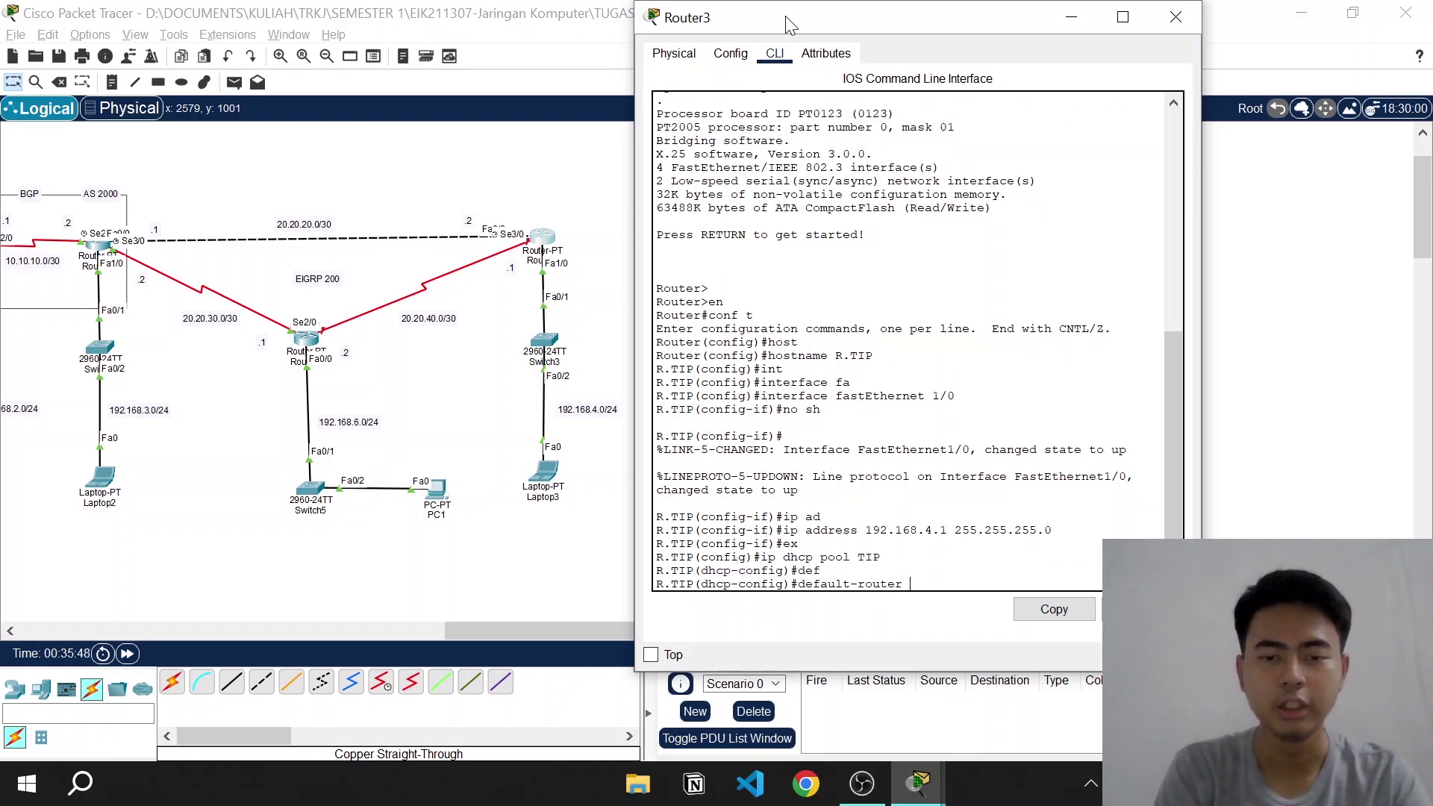
type("192.16")
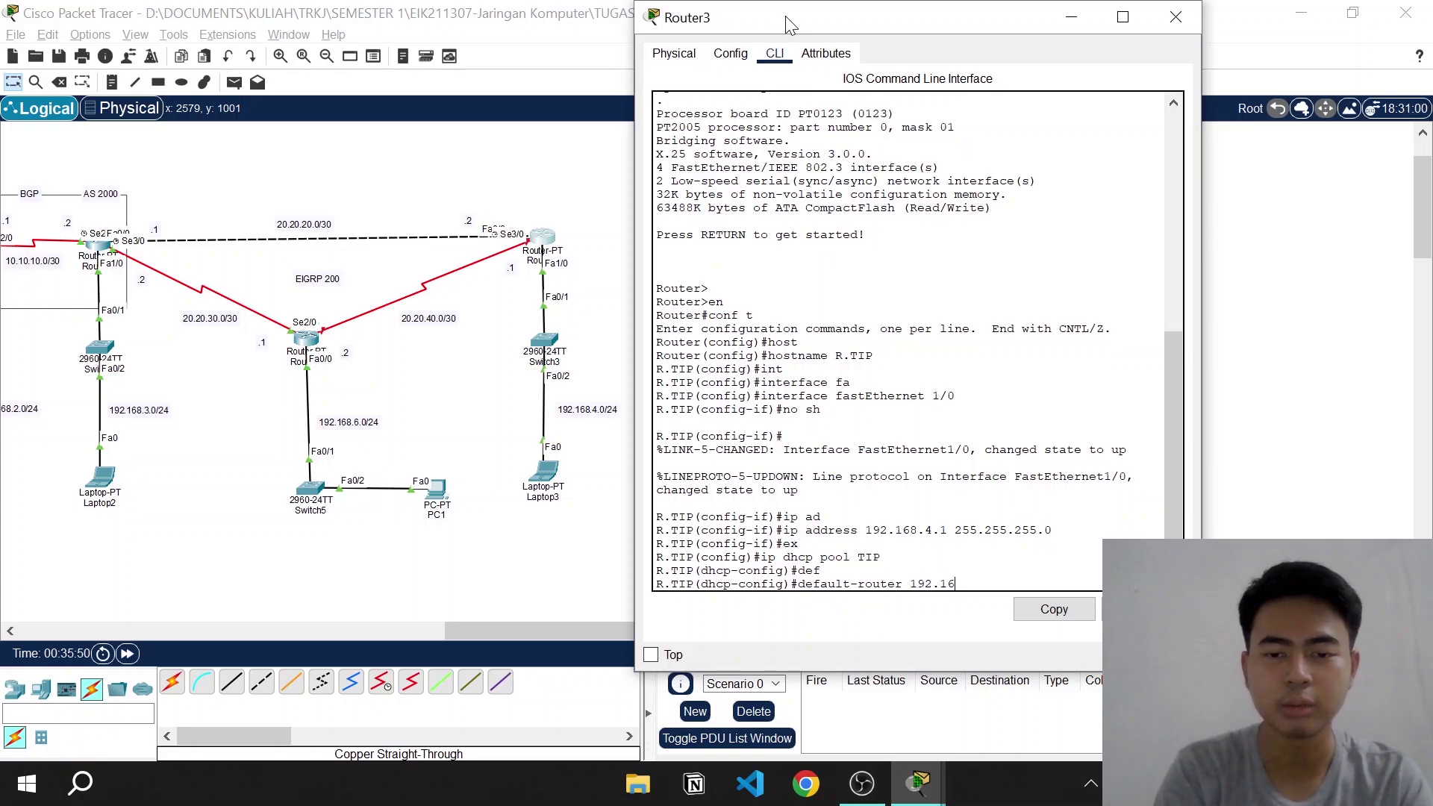
type("8.4.1")
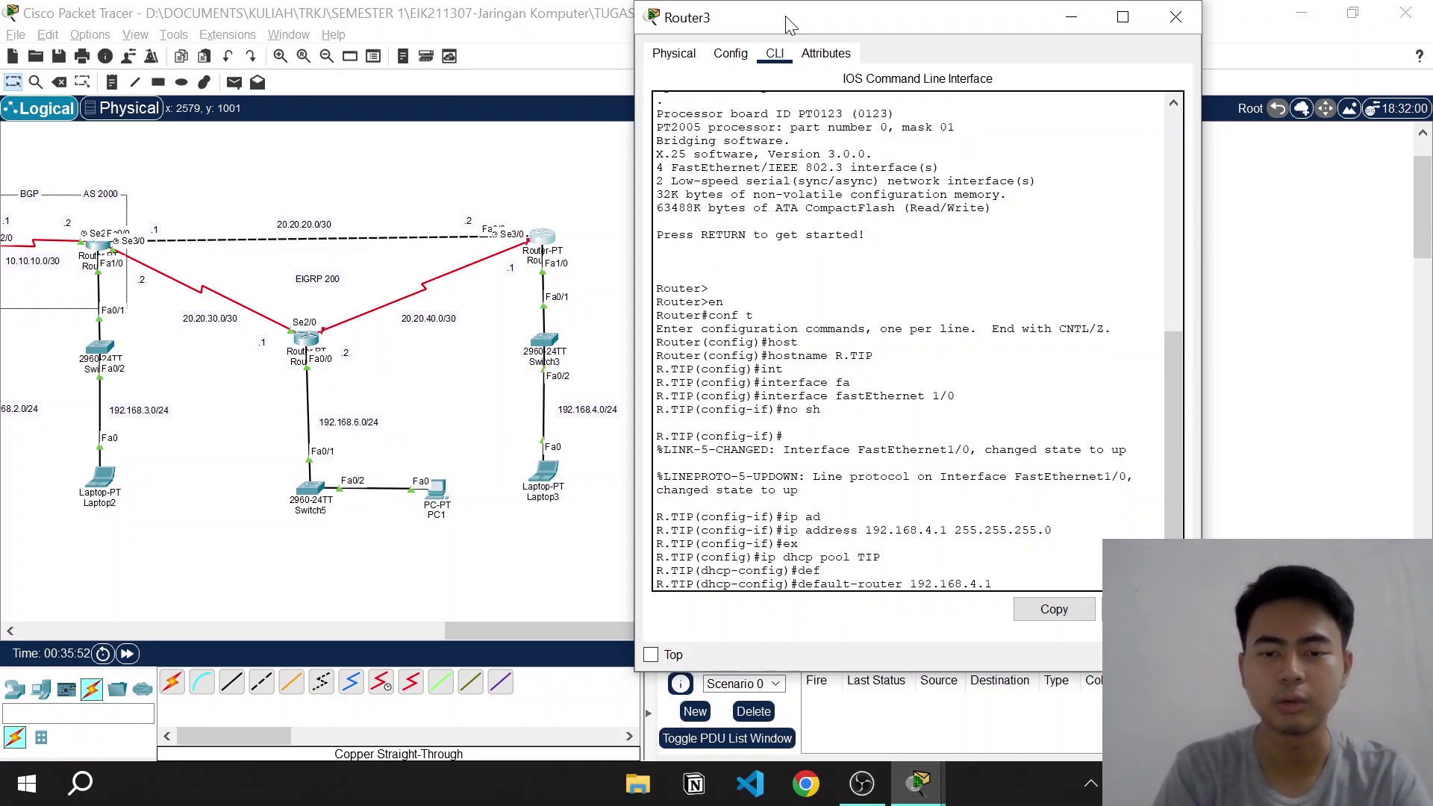
key("Return")
Set the TIP DHCP pool's network to 192.168.4.0 with mask 255.255.255.0 on Router3
type("net")
key("Tab")
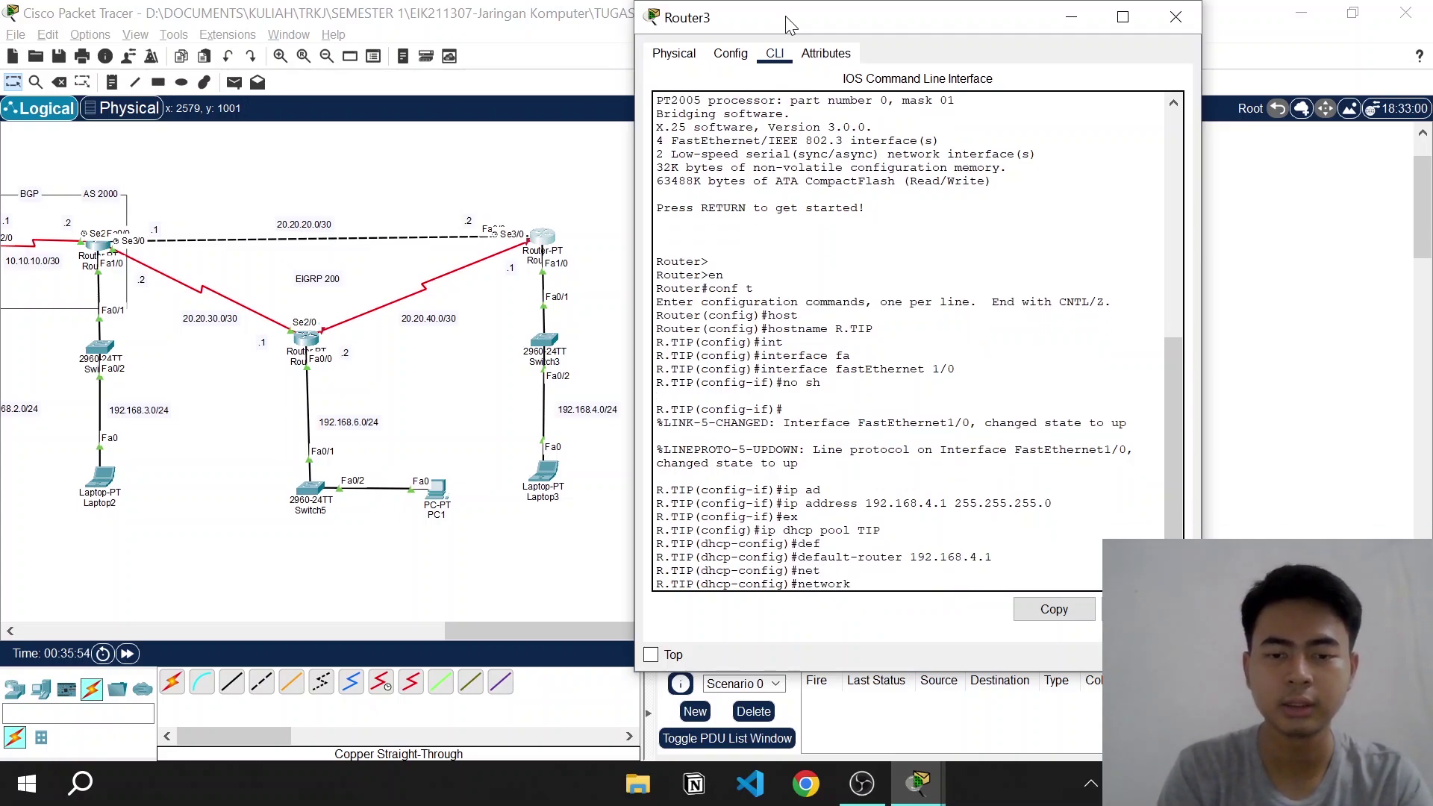
type("192.168")
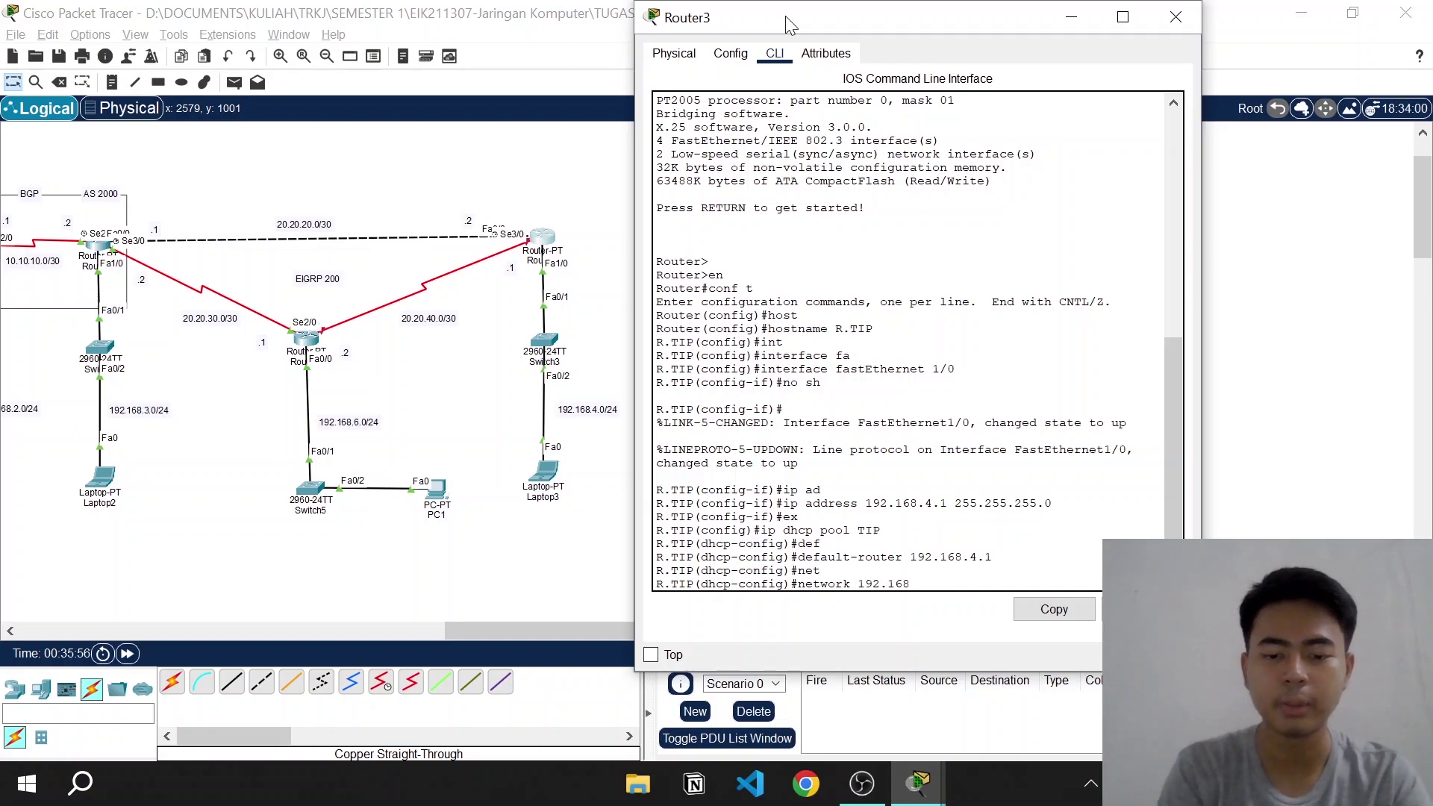
type(".4.0 255")
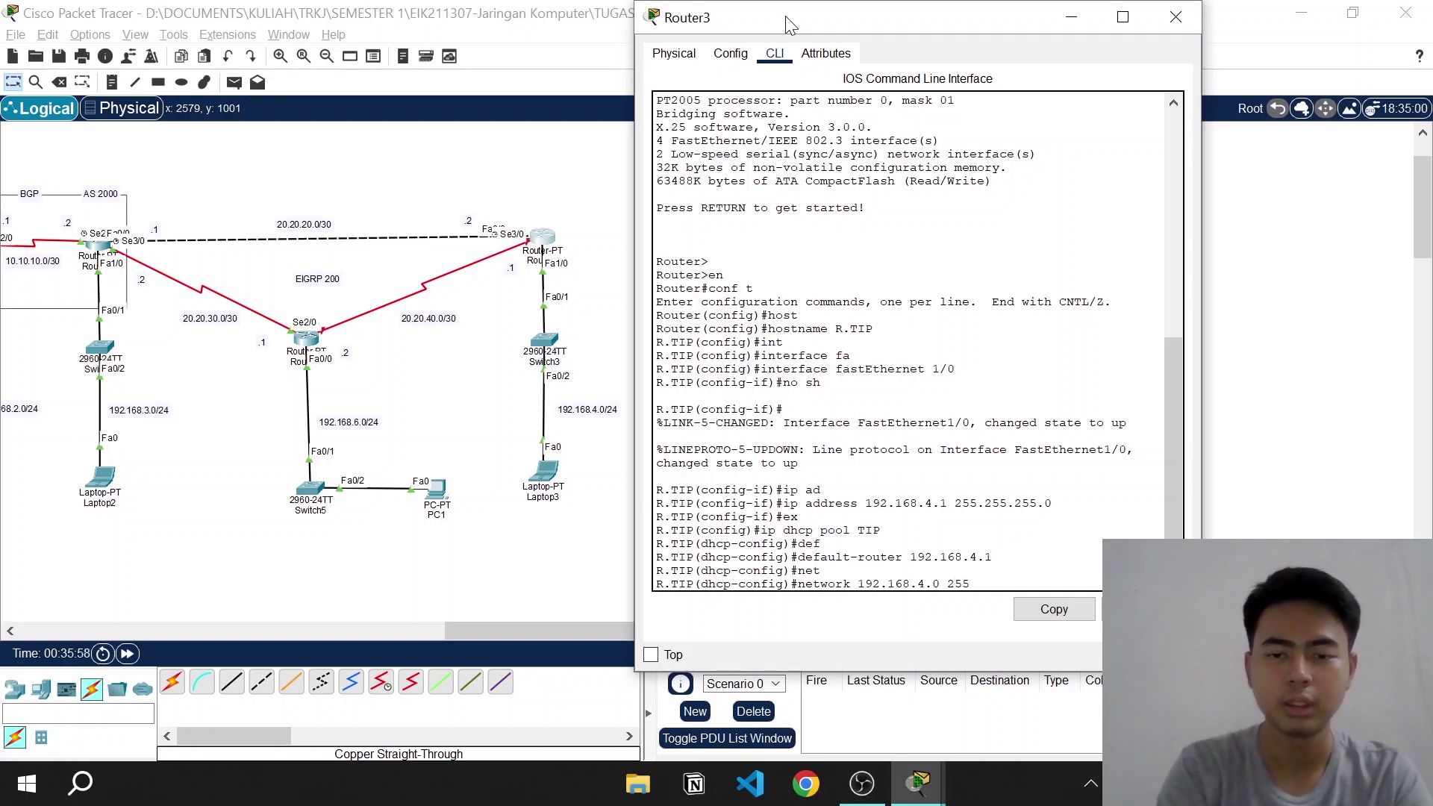
type(".255.255.0")
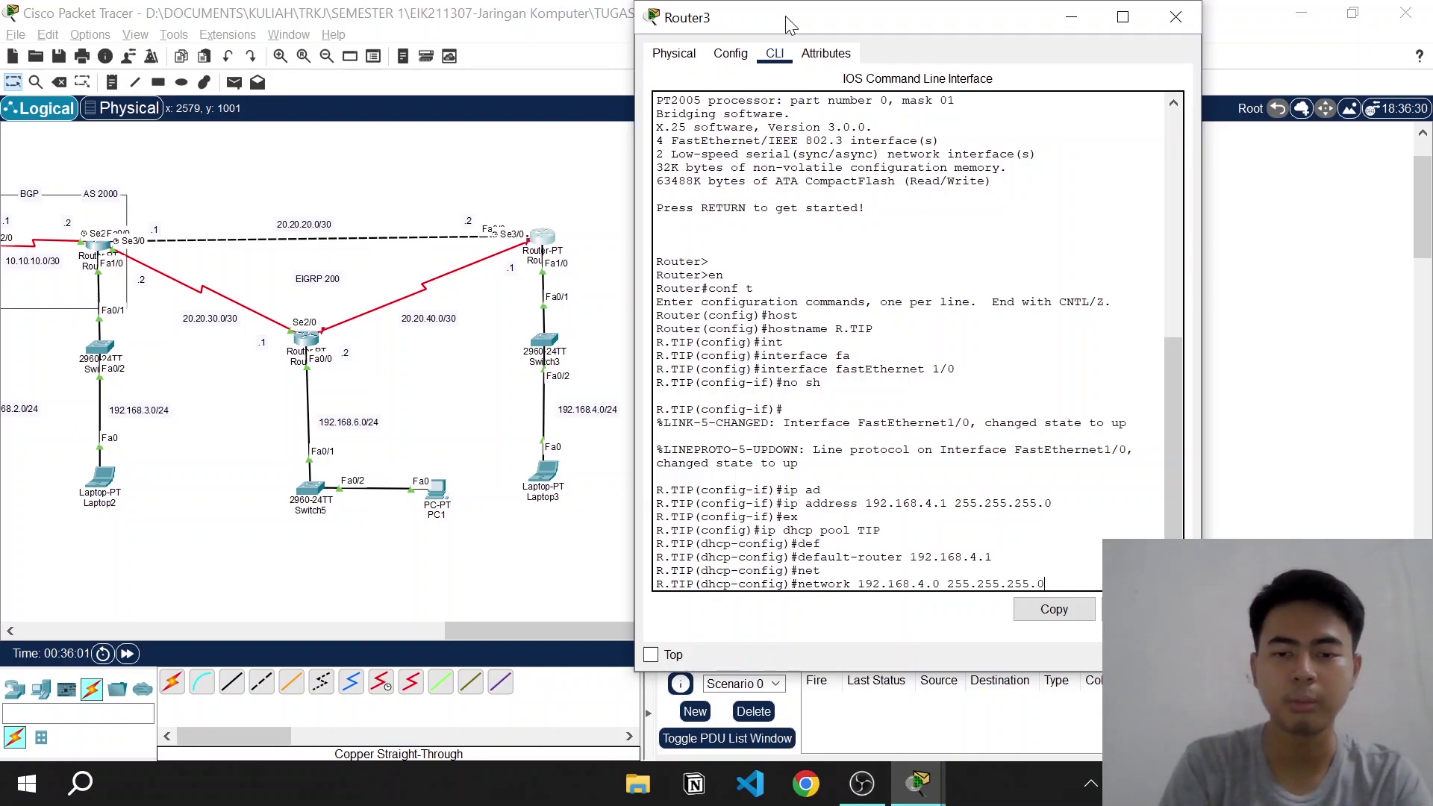
key("Return")
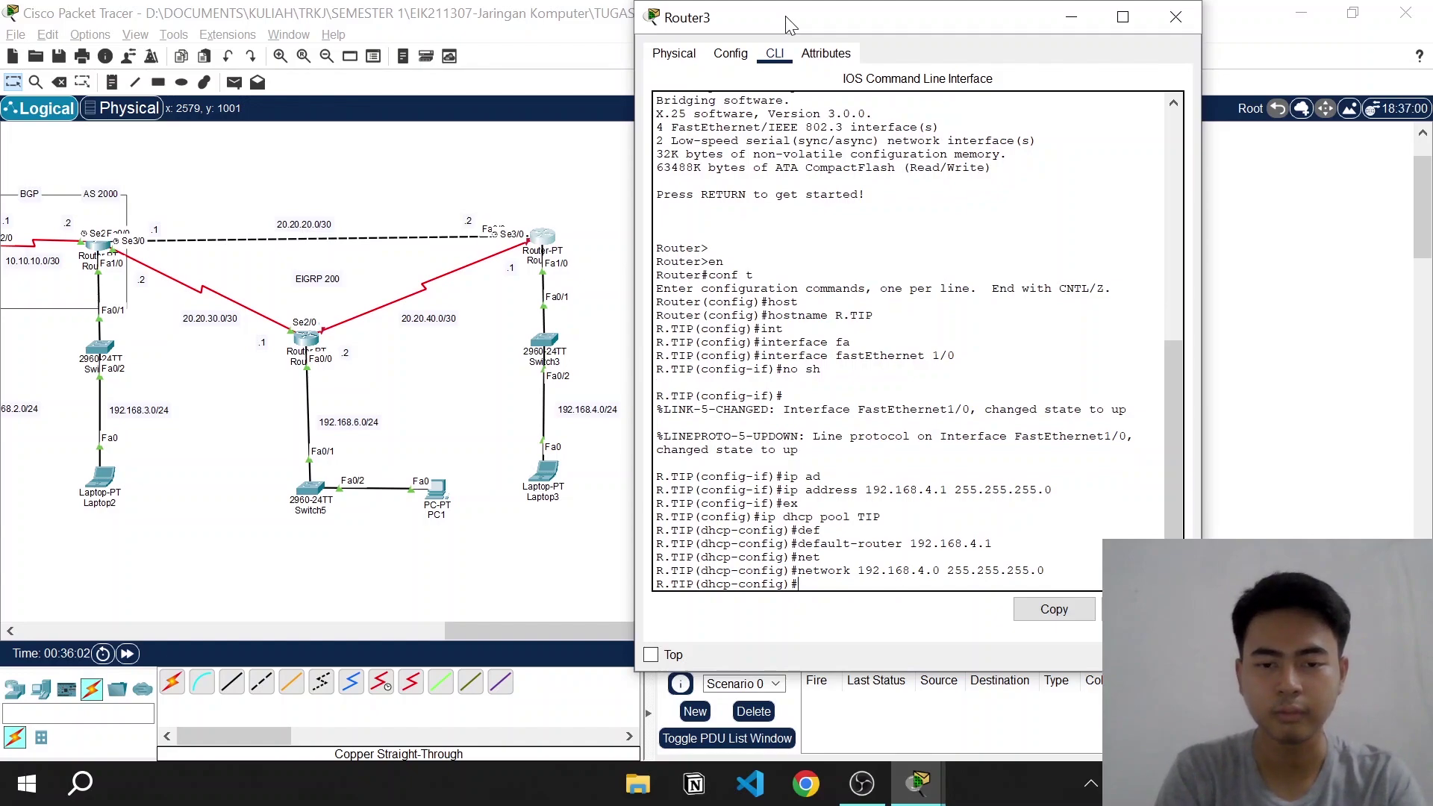
Set the TIP pool's DNS server to 192.168.1.254
type("dns")
key("Tab")
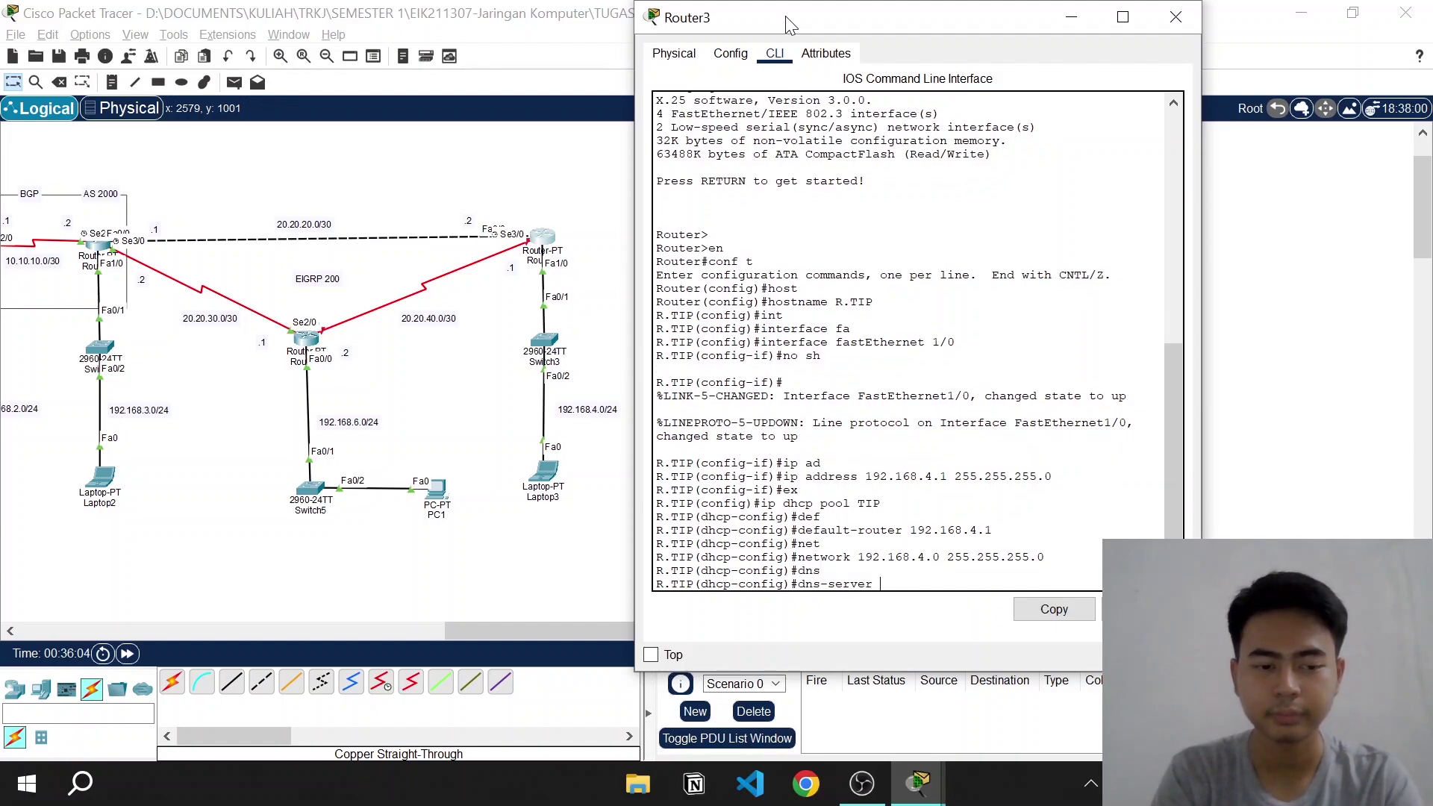
type("192.168")
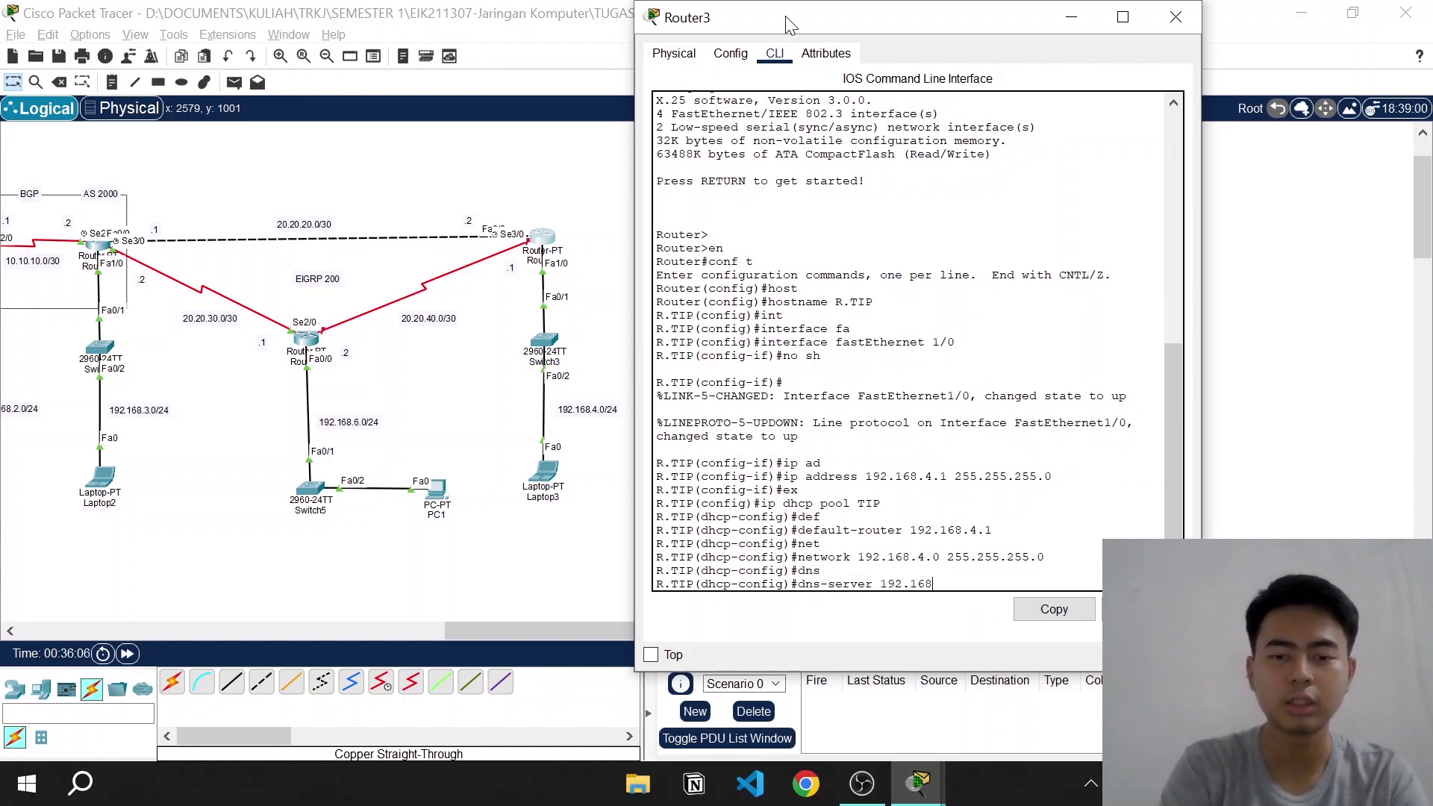
type(".1.254")
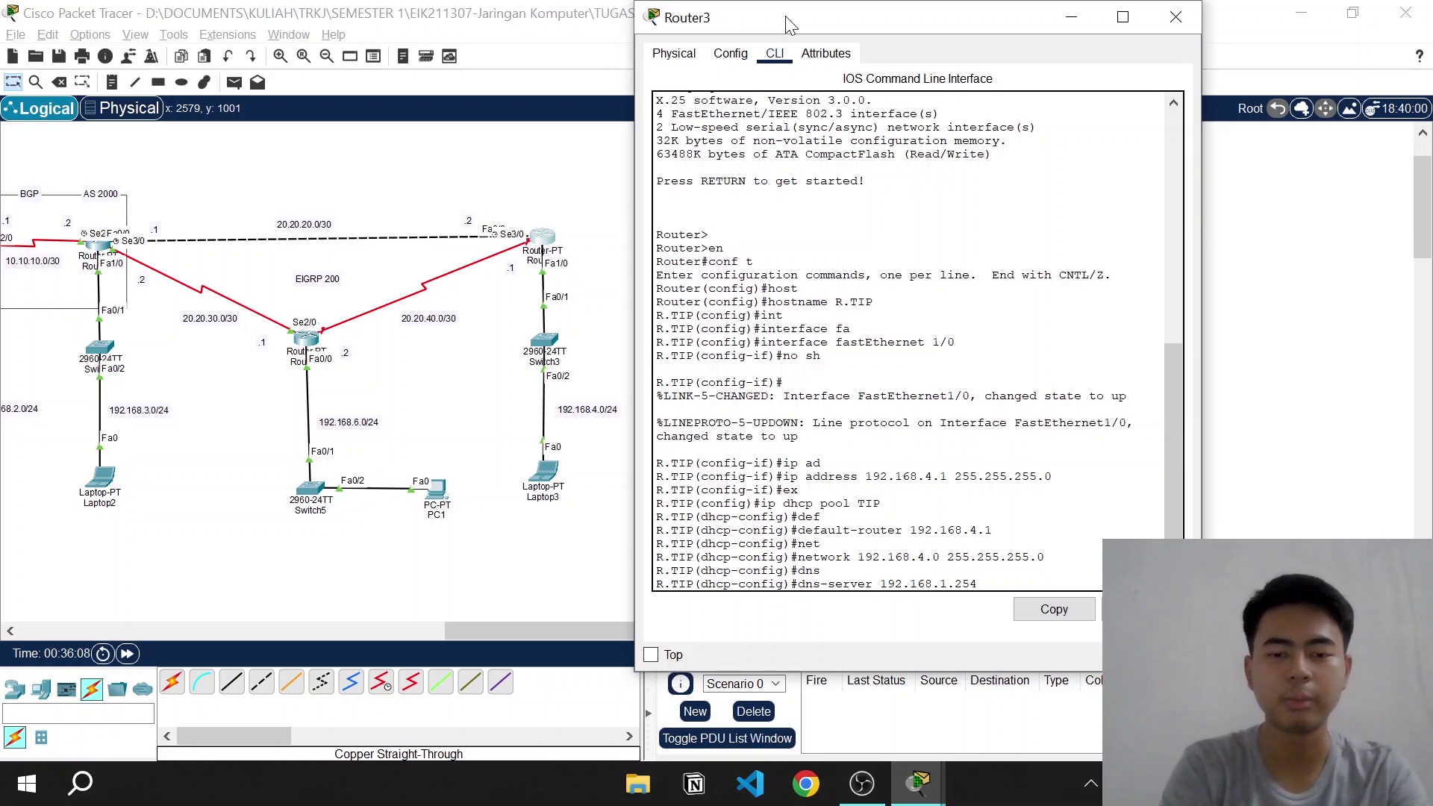
key("Return")
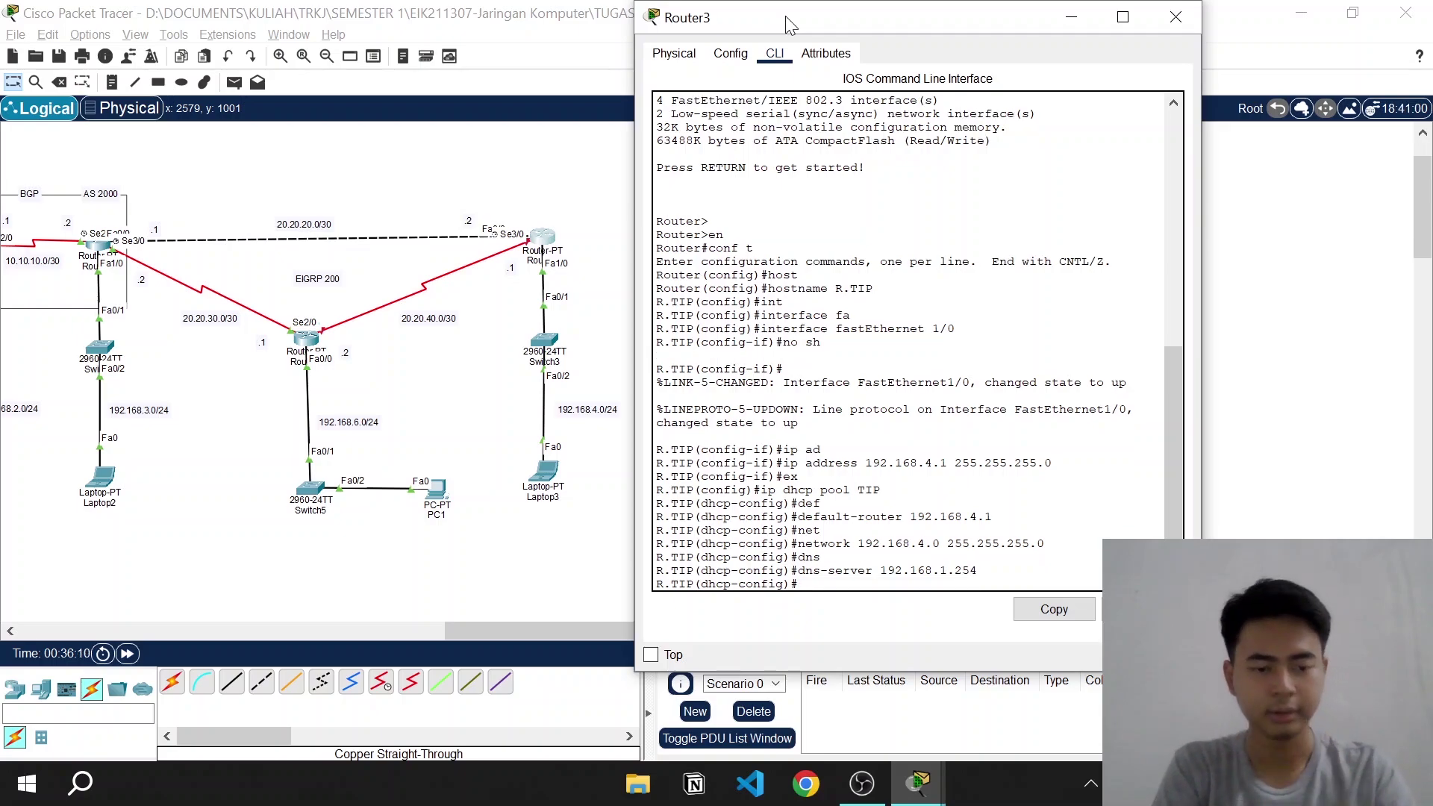
Leave the DHCP pool configuration and exclude 192.168.4.1 from DHCP assignment on Router3
type("ex")
key("Return")
type("ip dhcp ex")
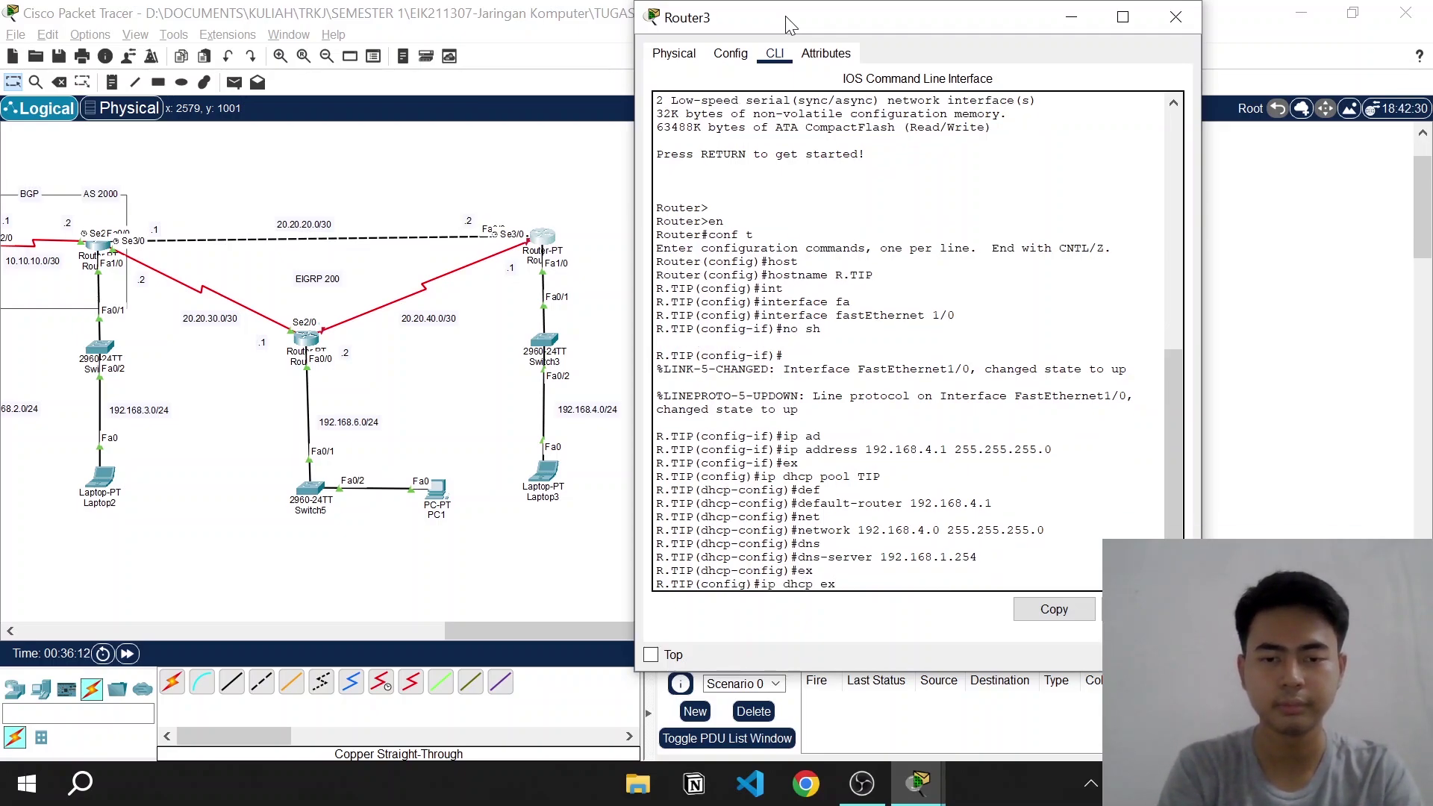
key("Tab")
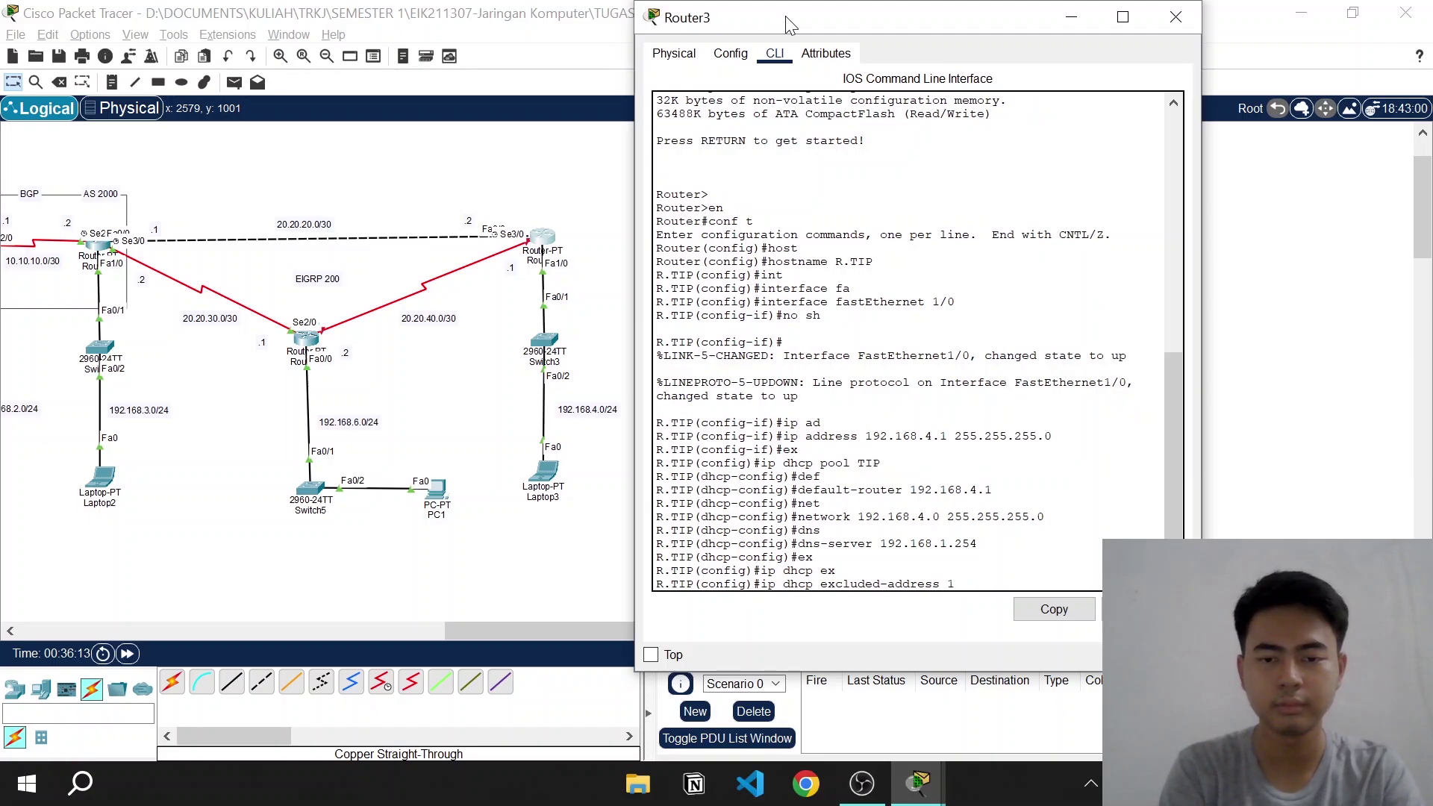
type("192.168.")
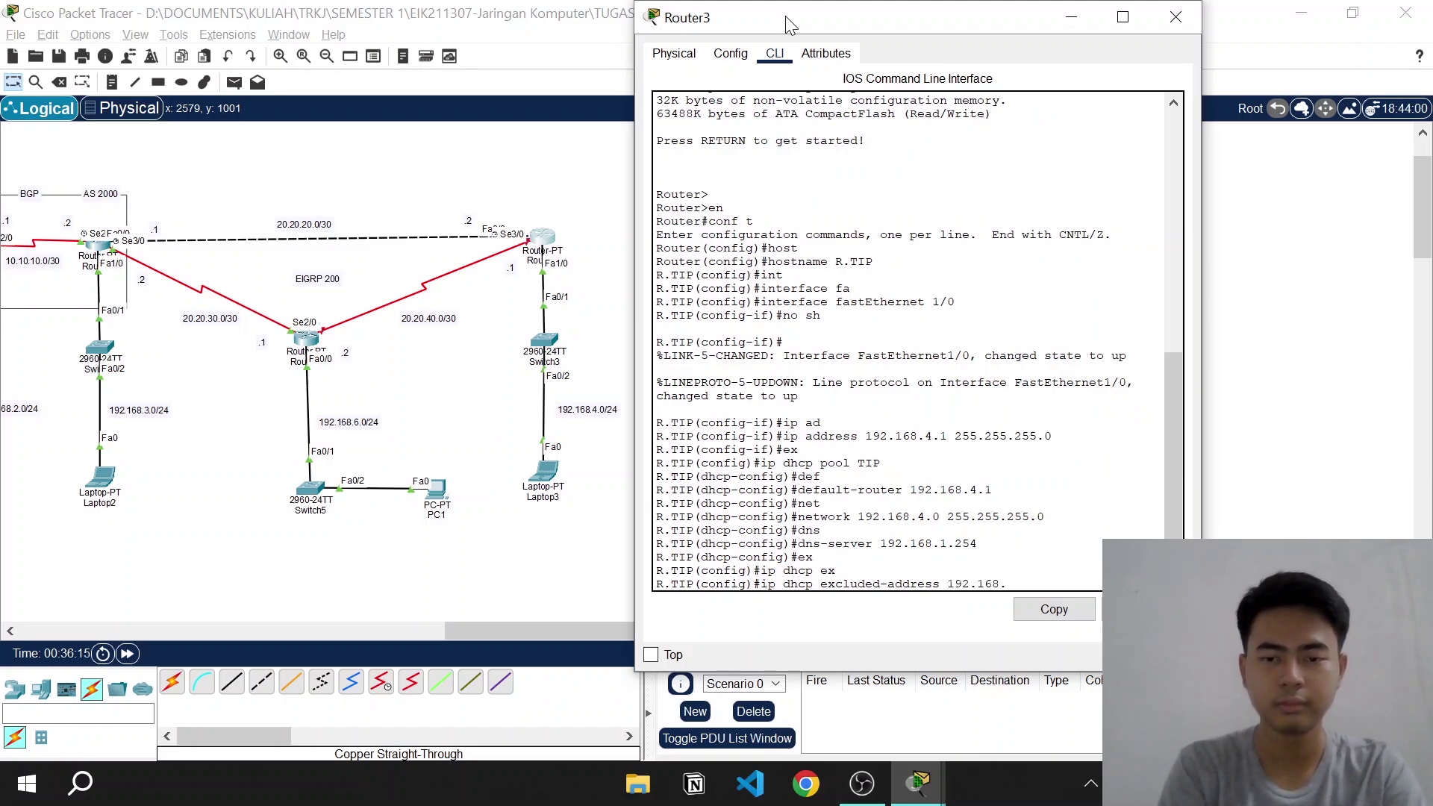
type("4.1")
key("Return")
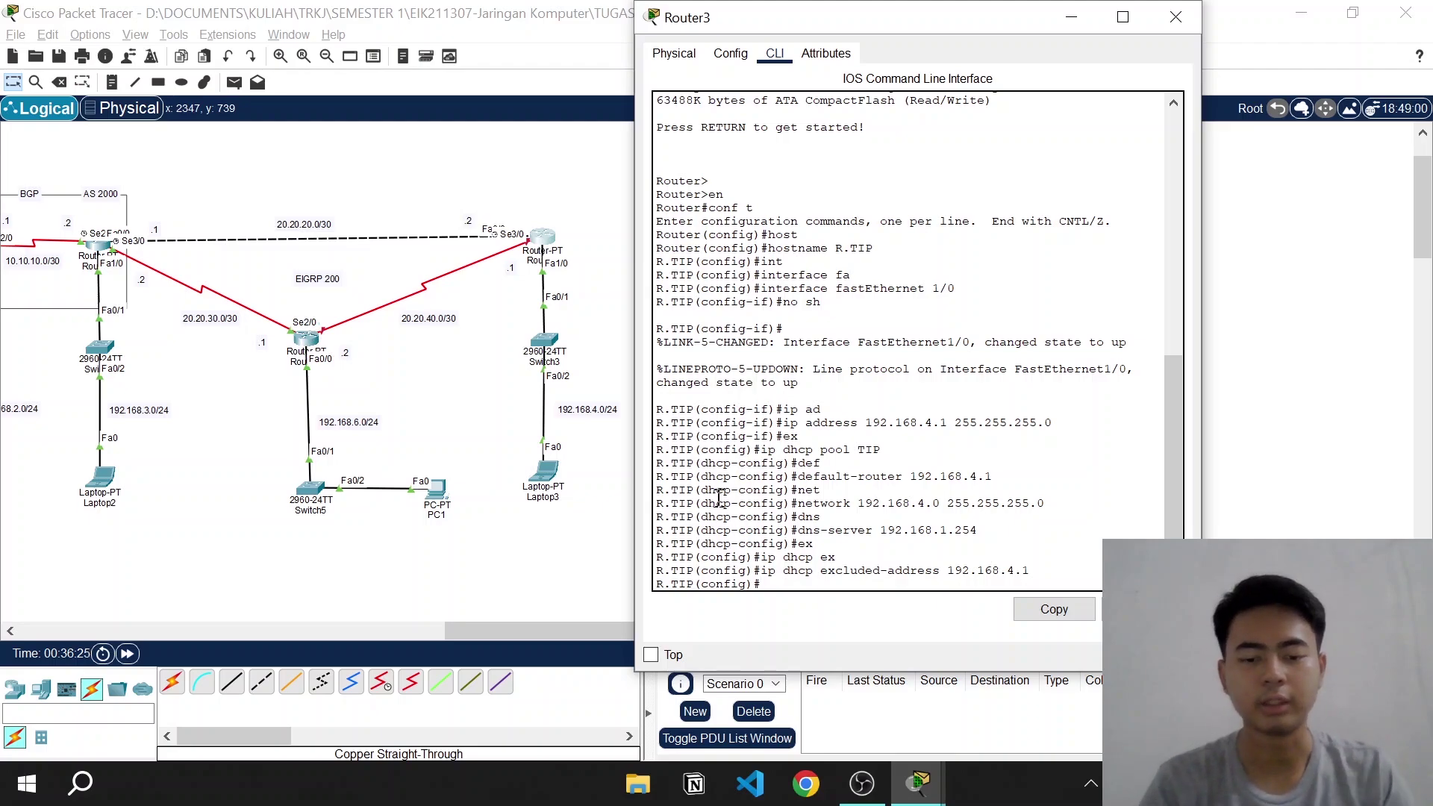
Enter configuration of Router3's Serial 3/0 interface and enable it
type("int")
key("Tab")
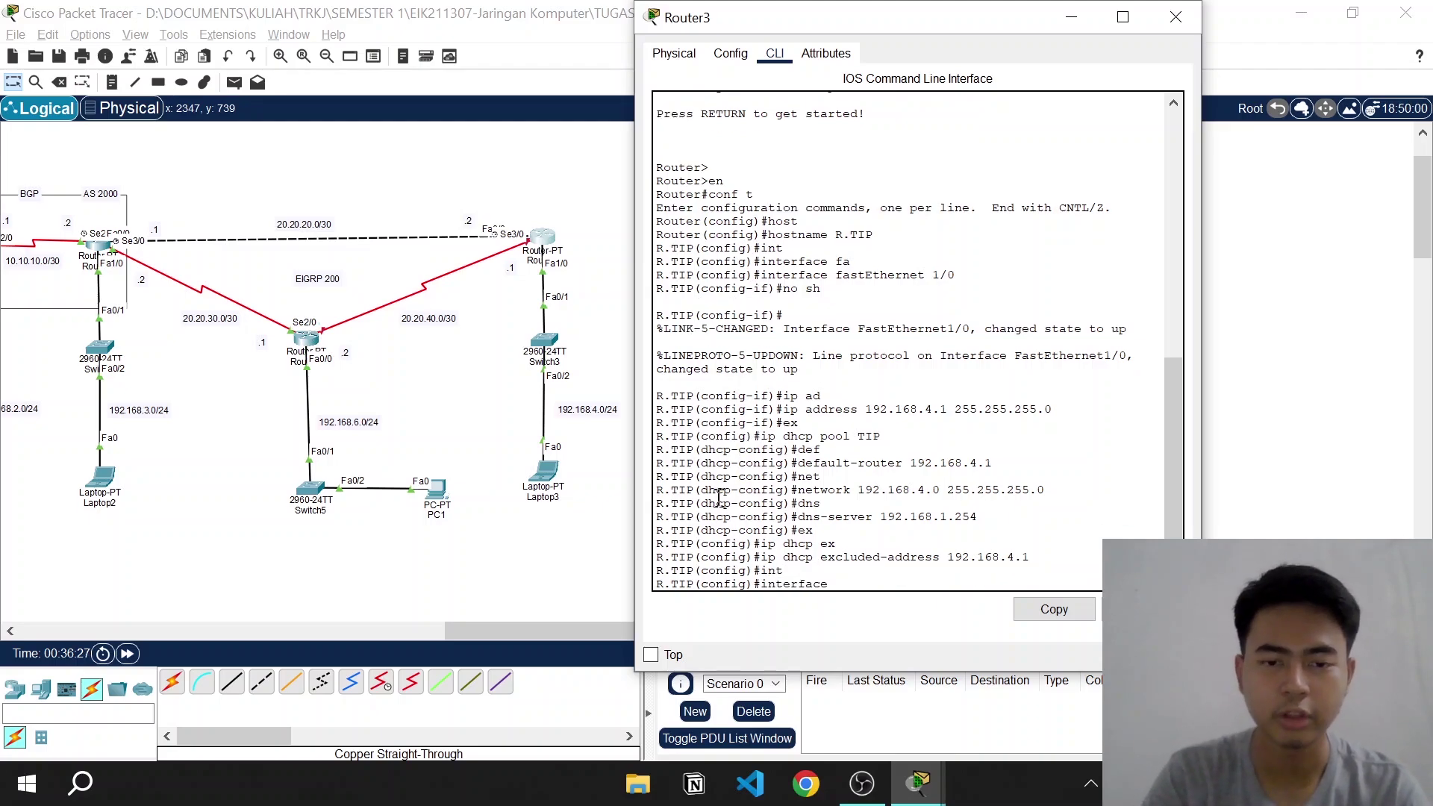
type("ser")
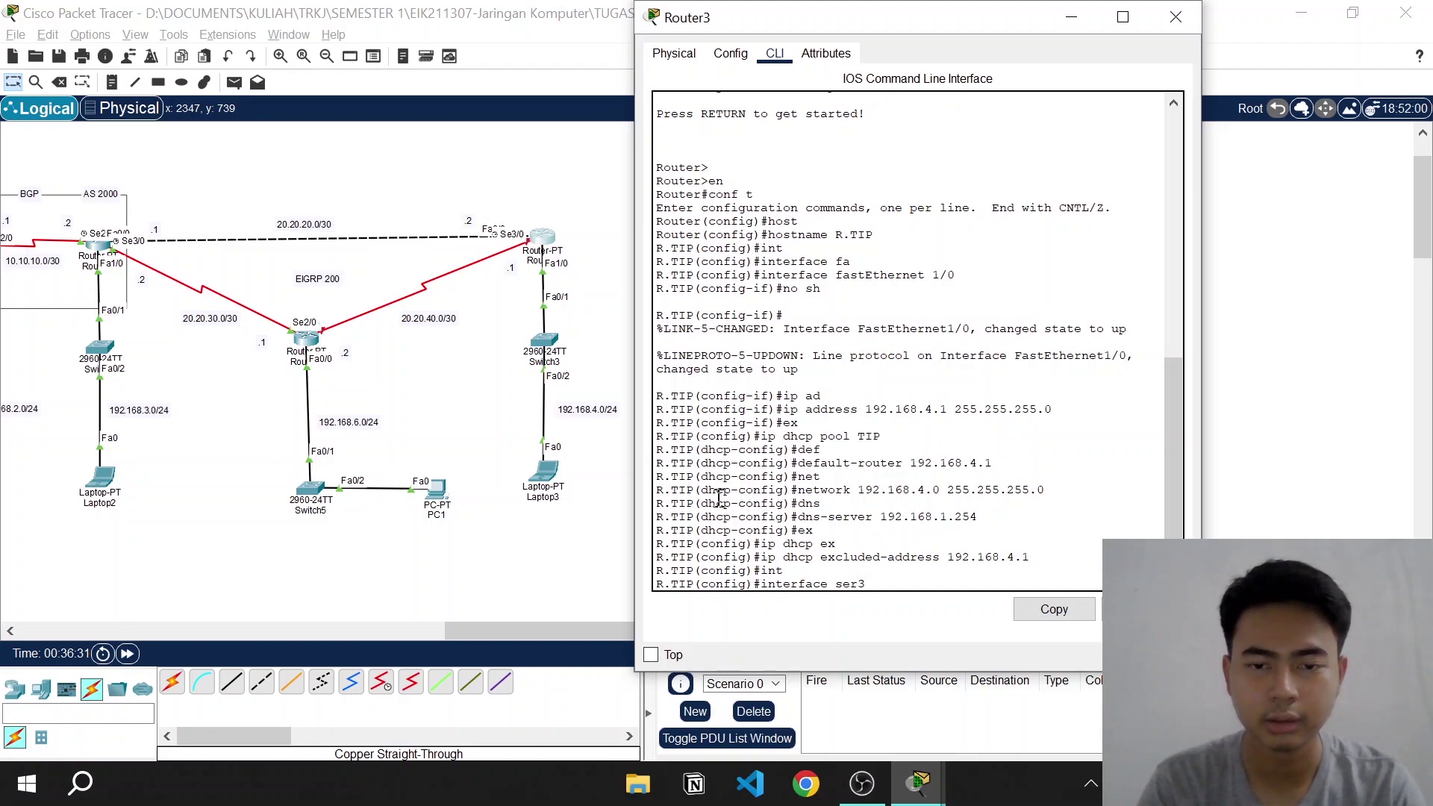
key("Tab")
type("3.")
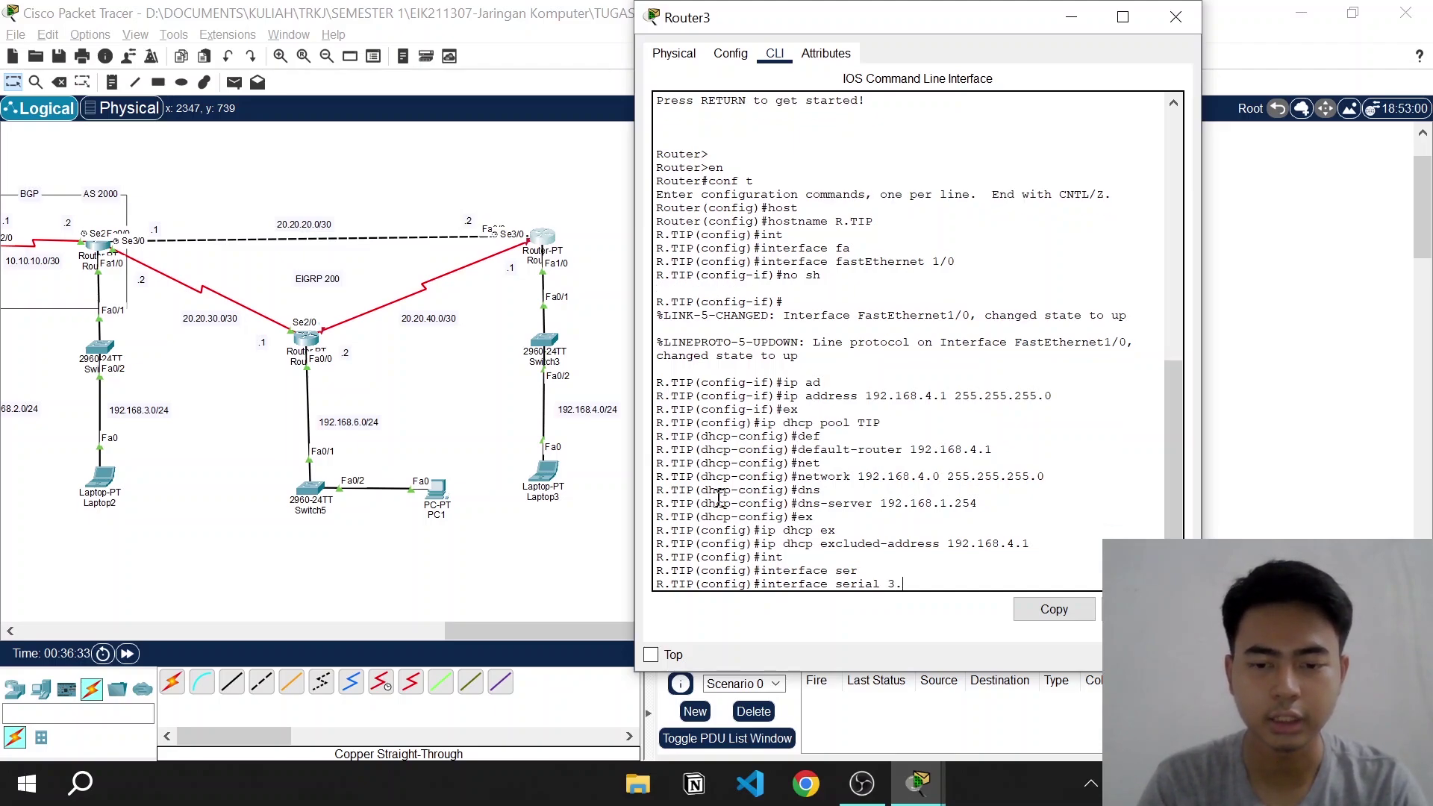
type("0")
key("Return")
type("no sh")
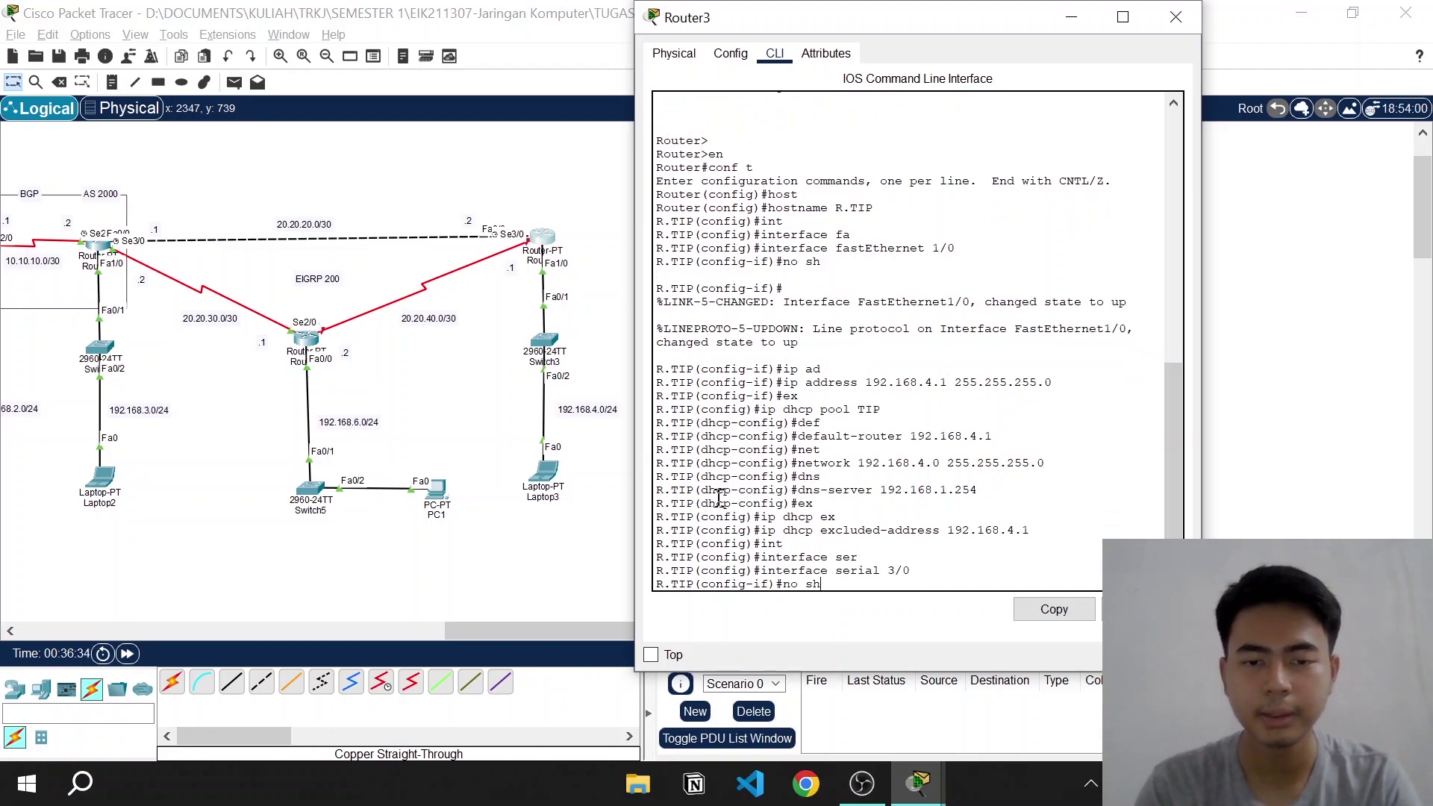
key("Return")
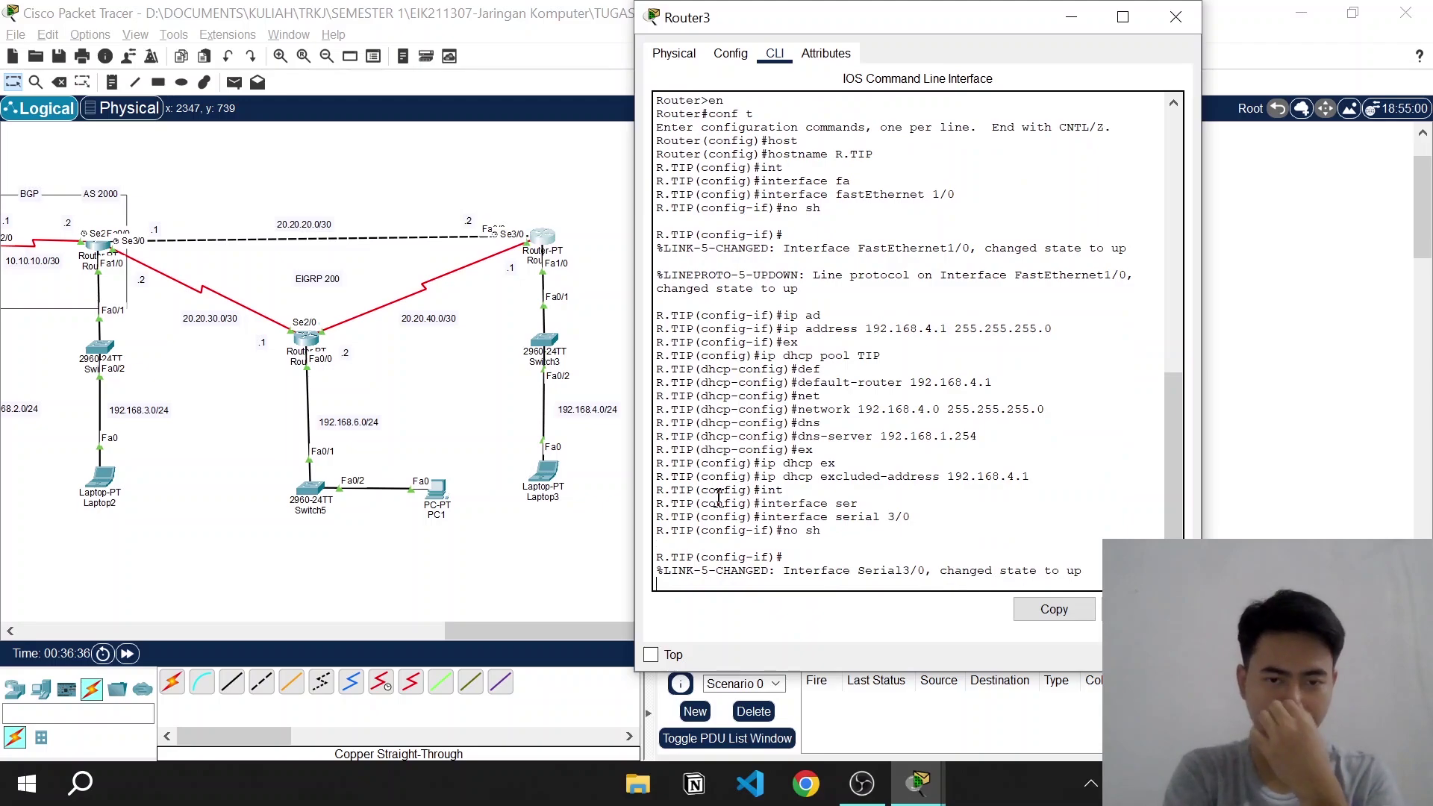
Assign 20.20.40.1 with mask 255.255.255.252 to Serial 3/0 and leave interface configuration
type("ip ad")
key("Tab")
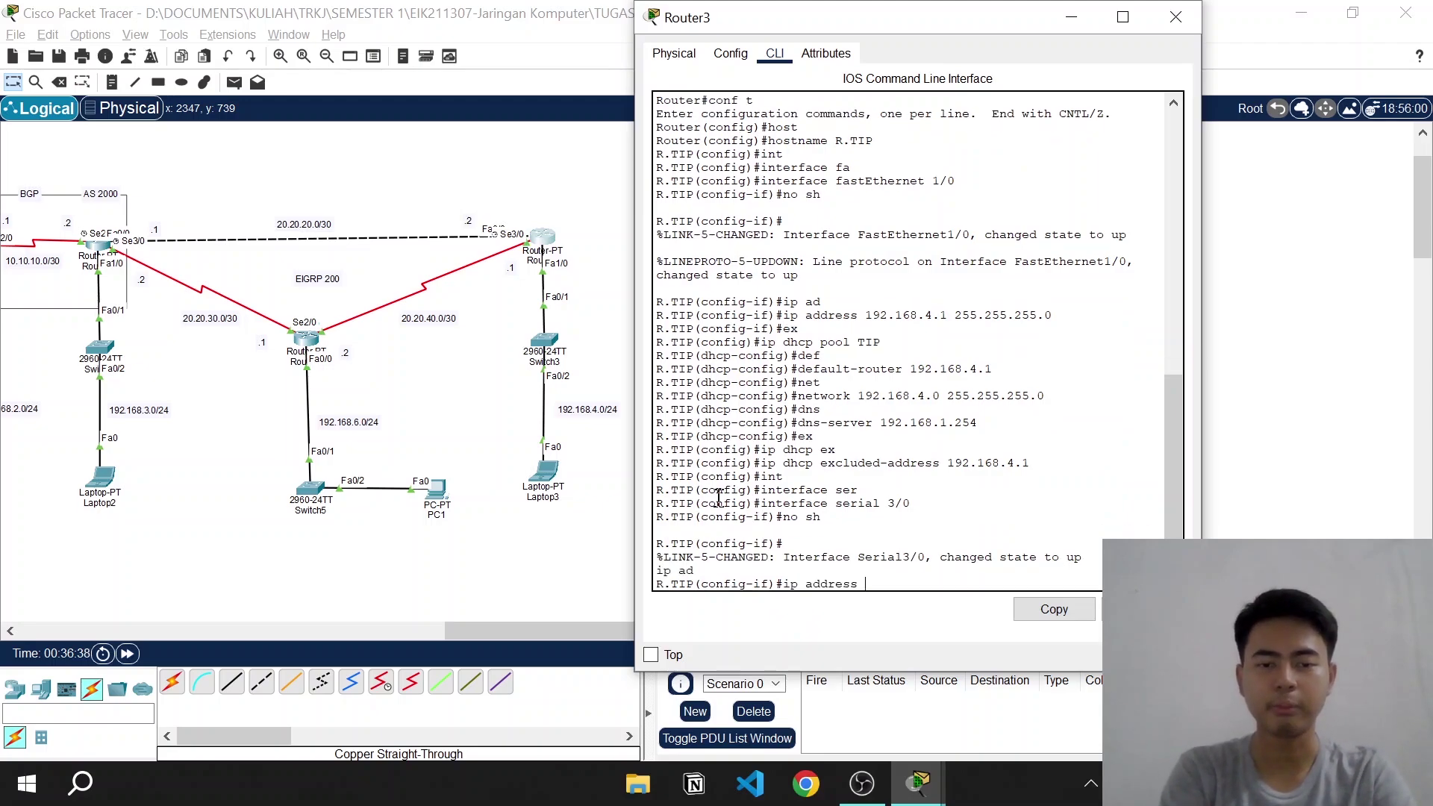
type("2")
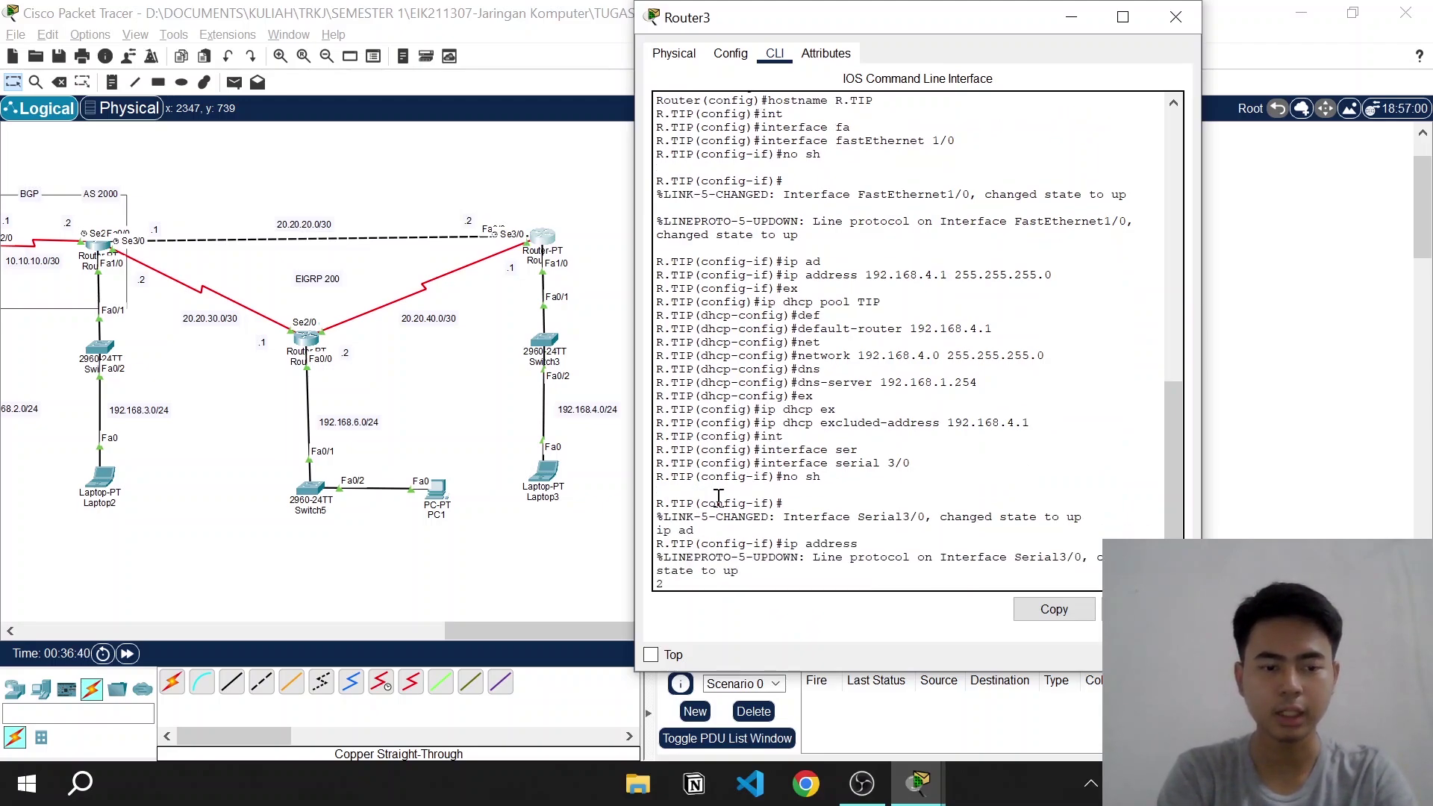
type("0.20.40.1 25")
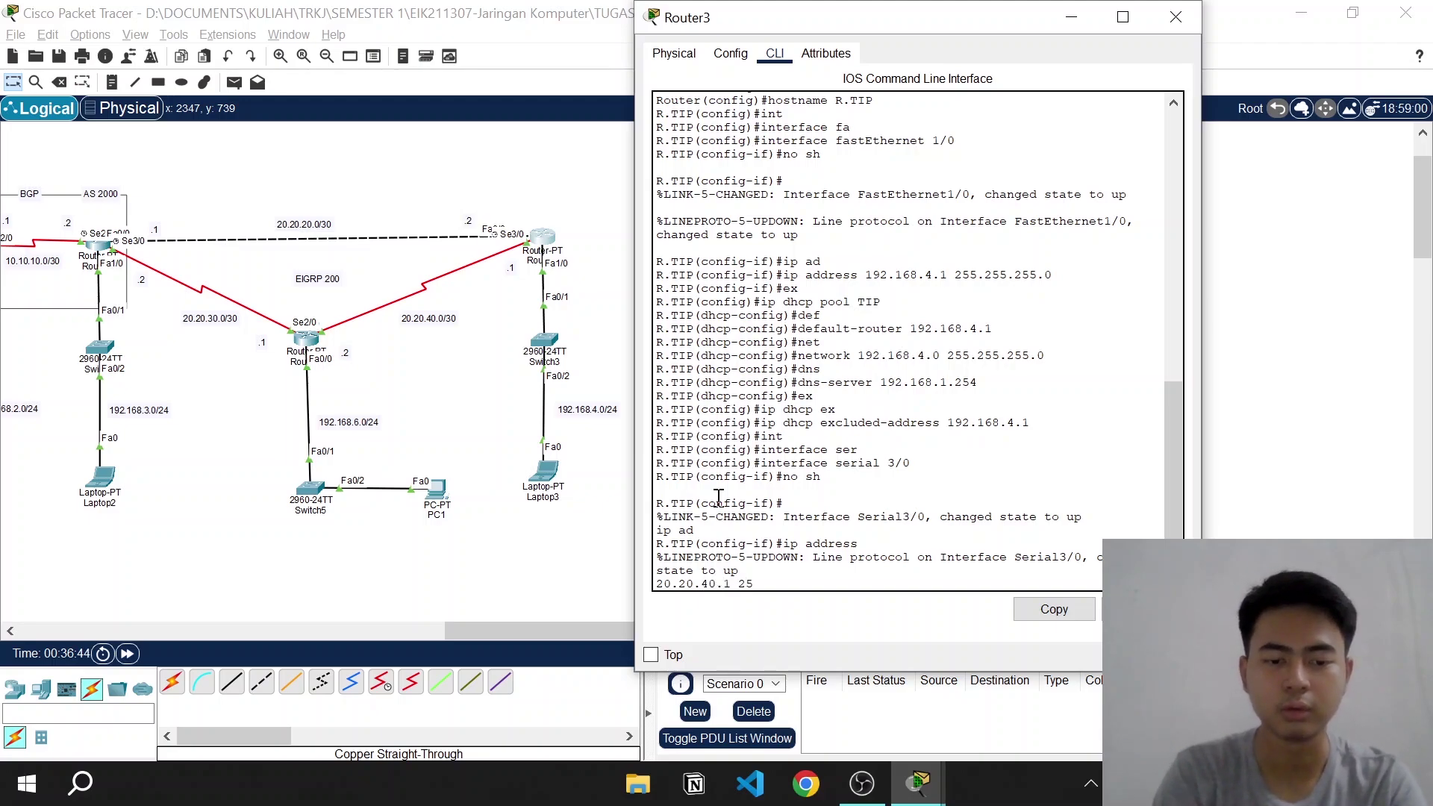
type("5.255.255")
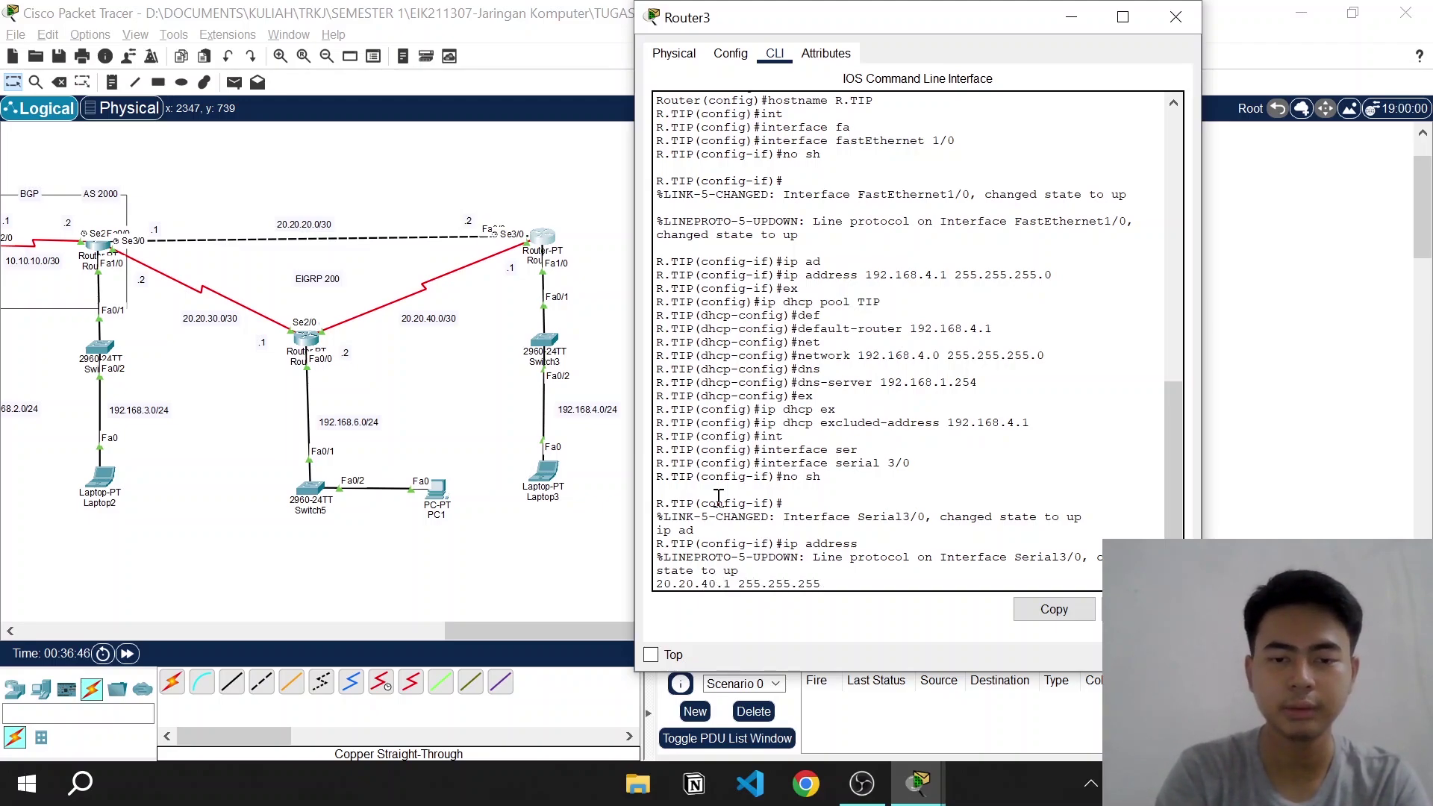
type(".252")
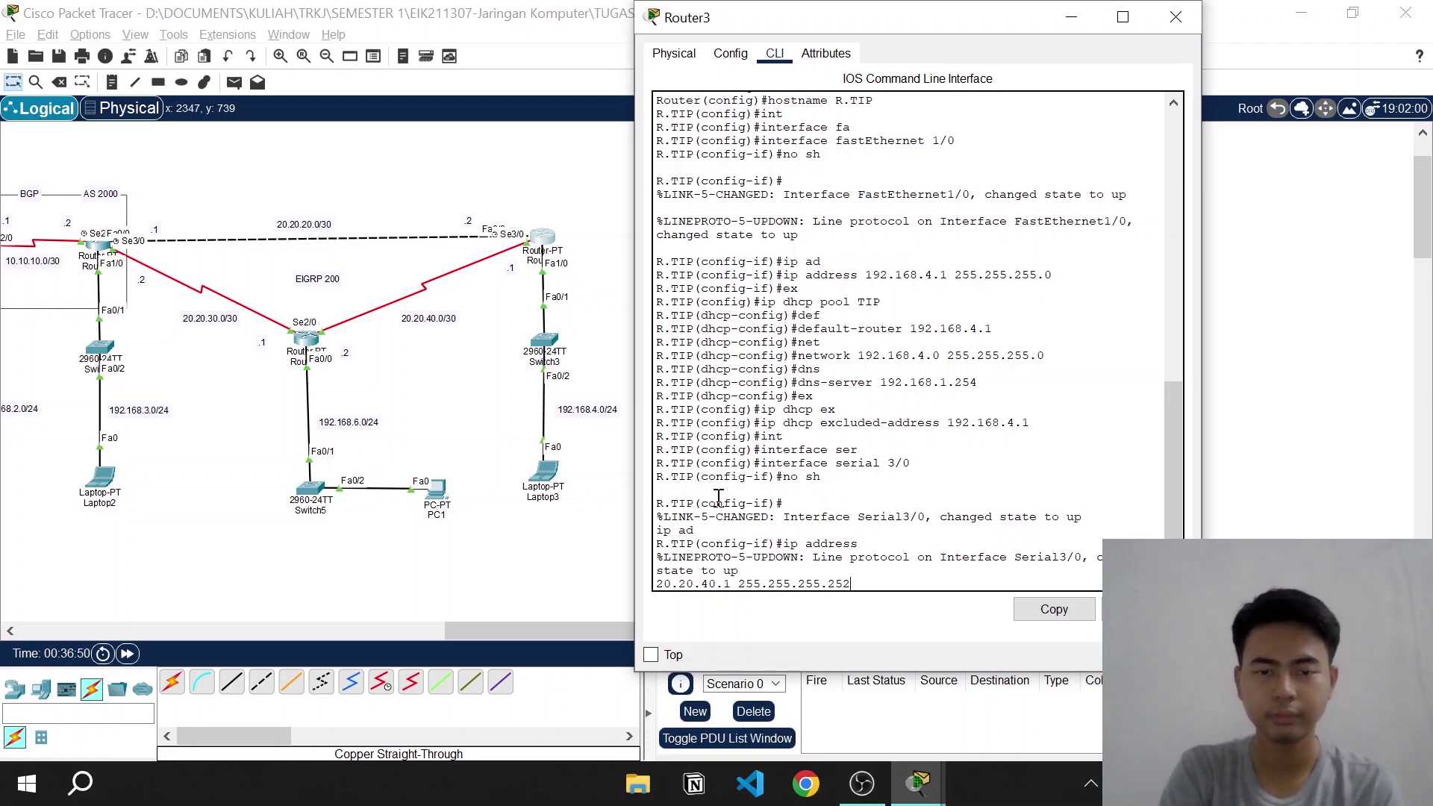
key("Return")
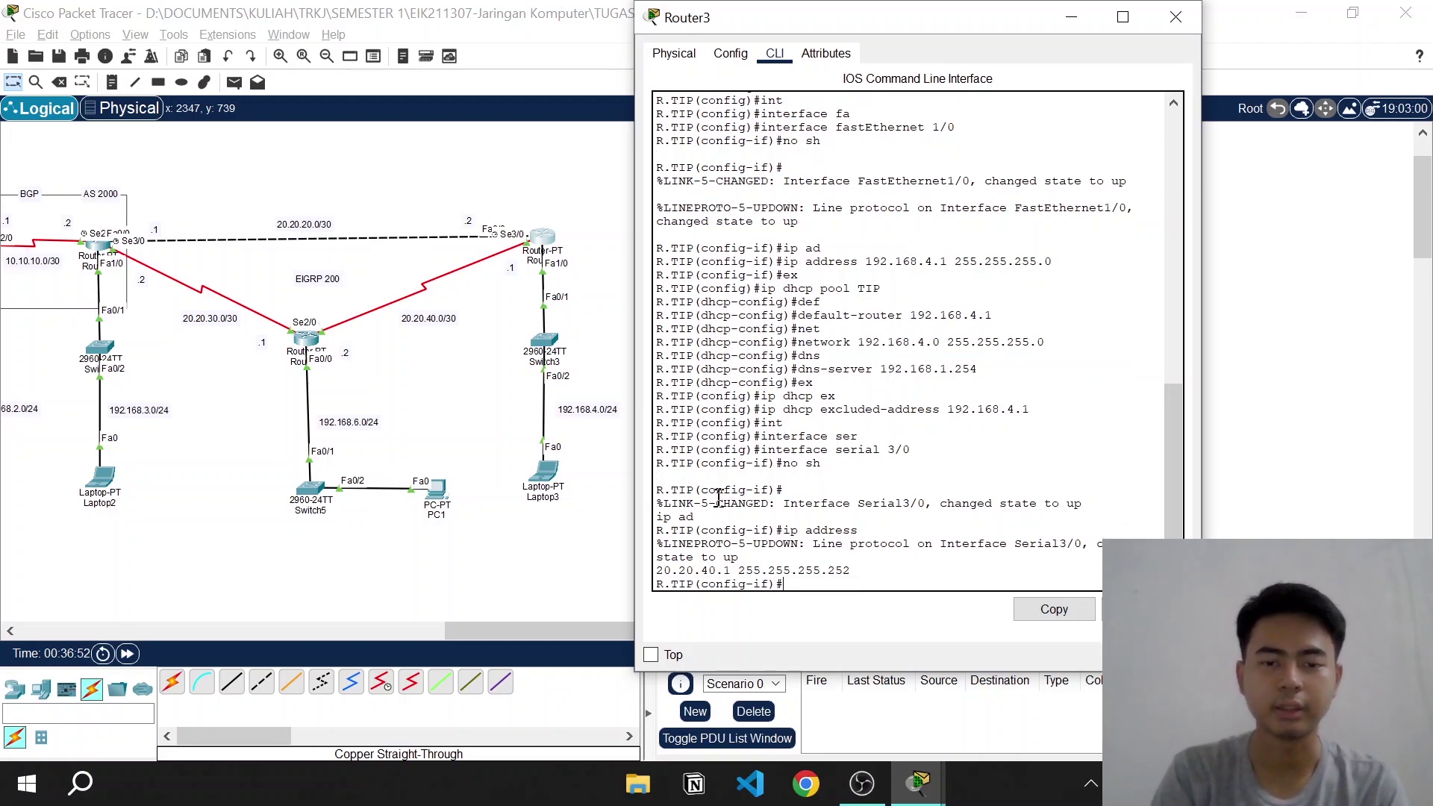
type("ex")
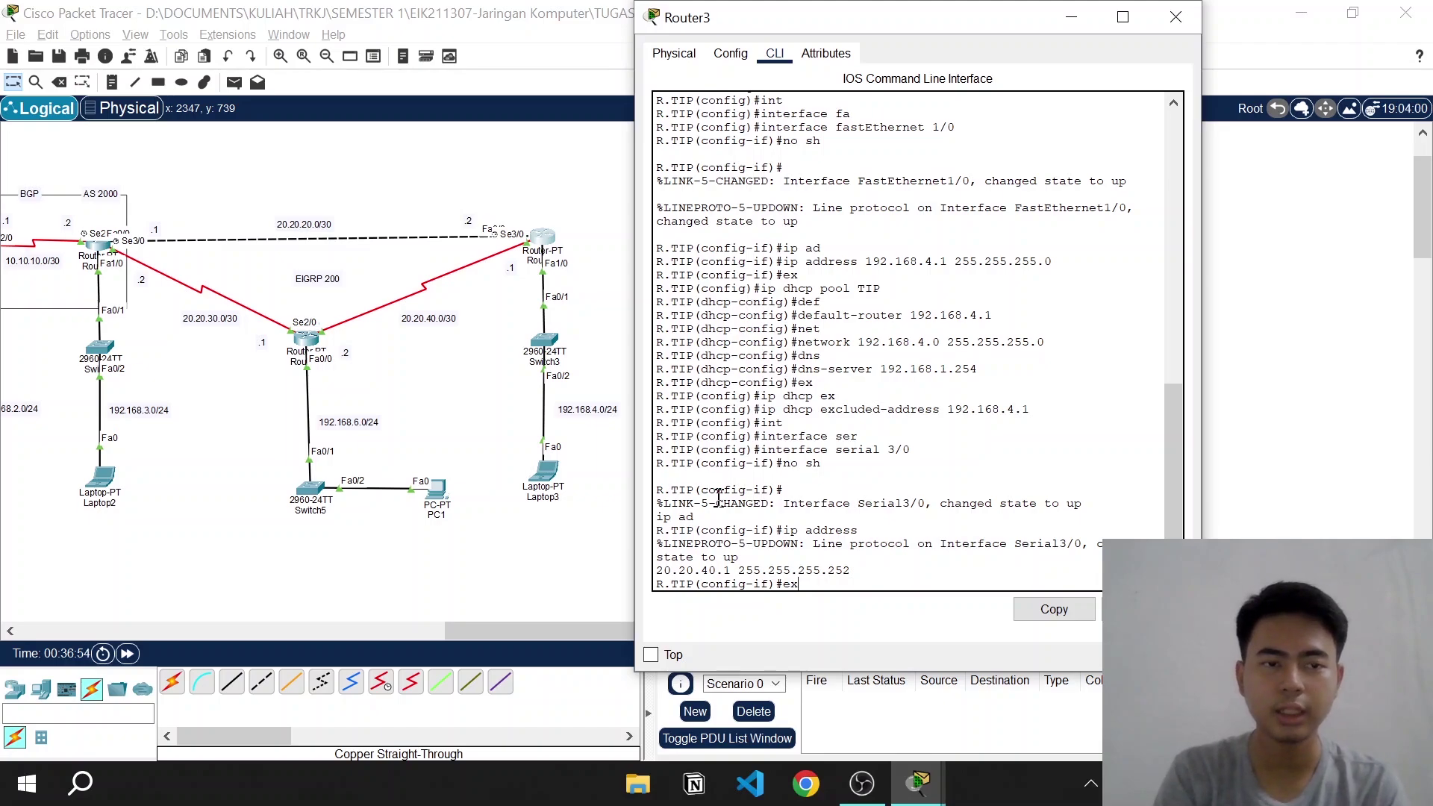
key("Return")
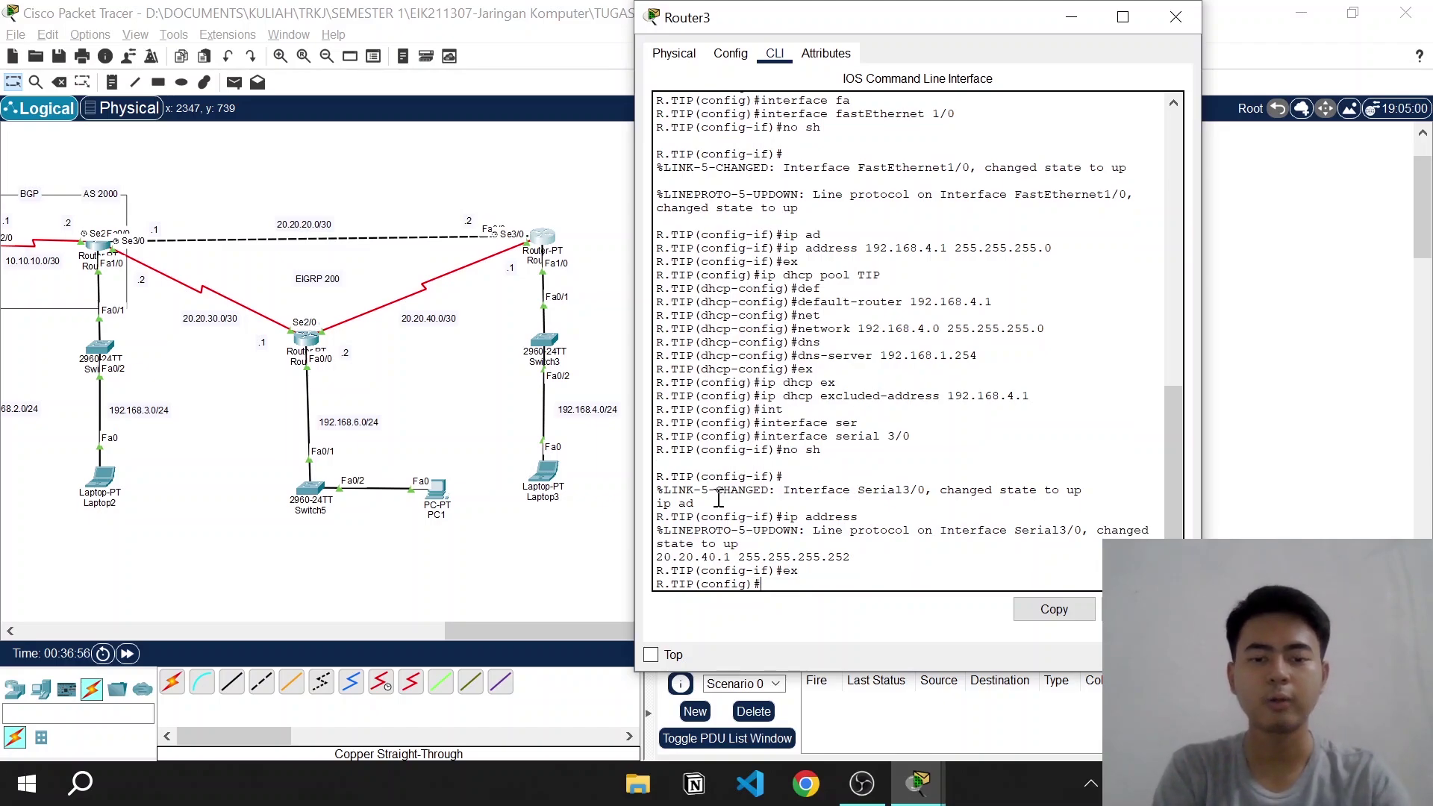
Enter configuration of Router3's FastEthernet 0/0 interface and enable it
type("int")
key("Tab")
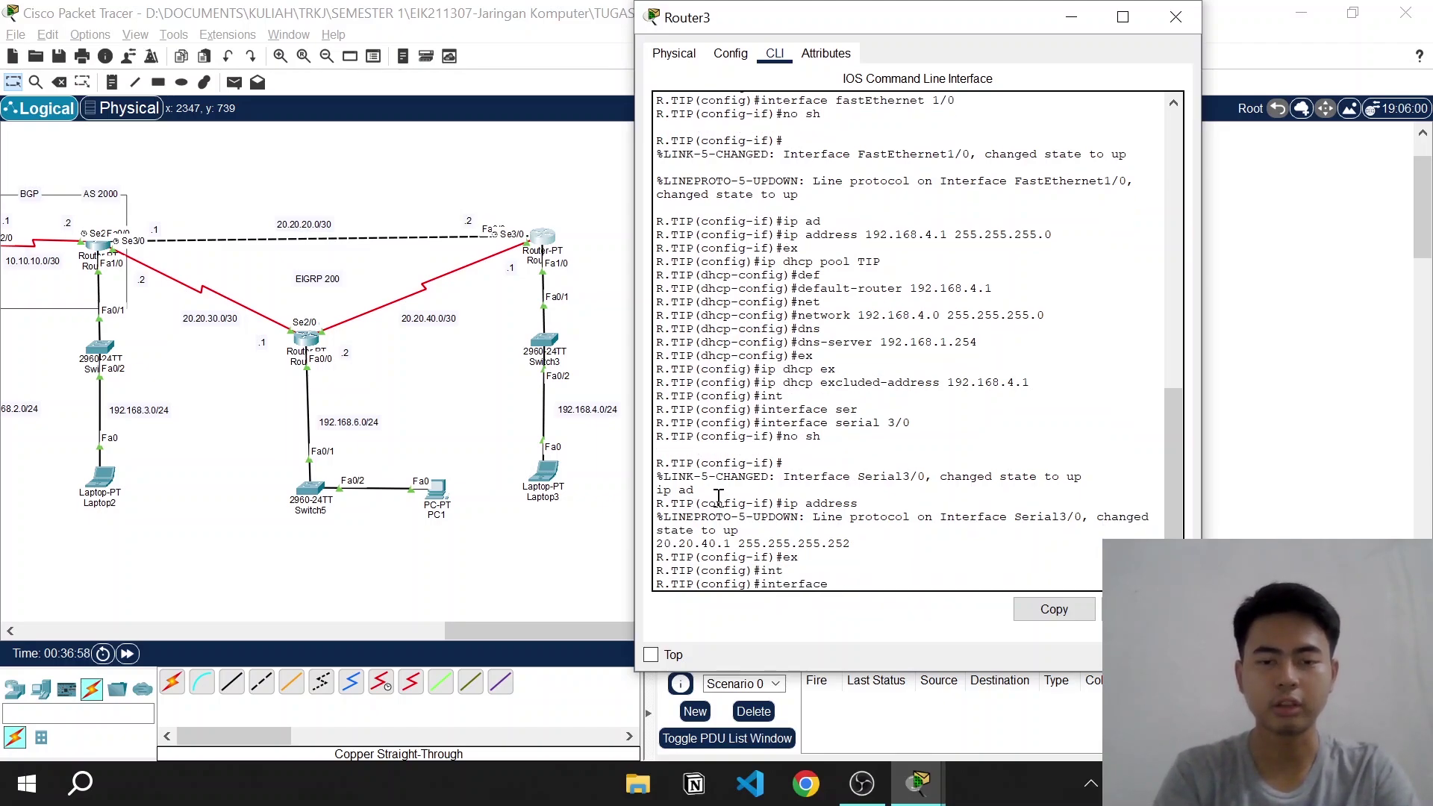
type("fa")
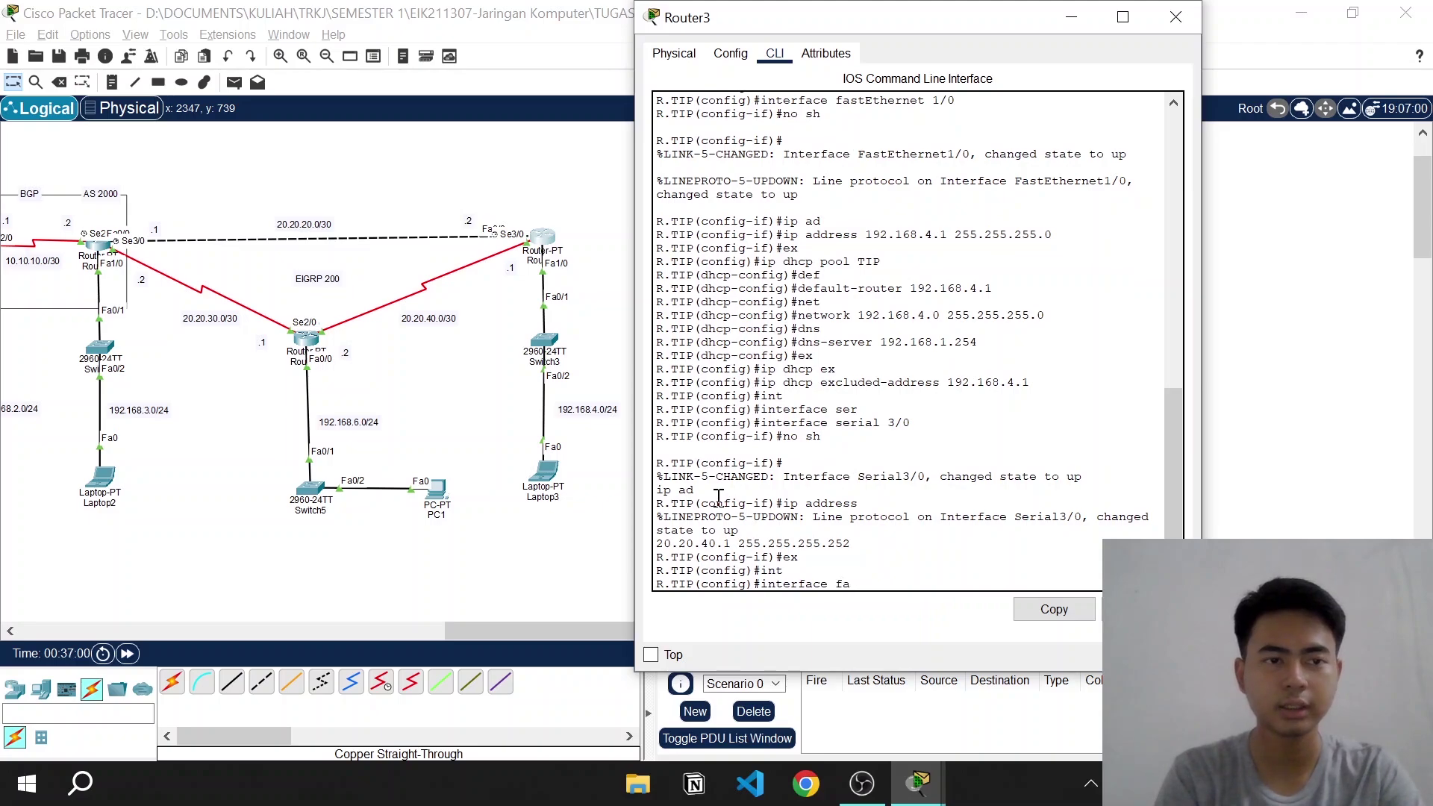
key("Tab")
type("0./")
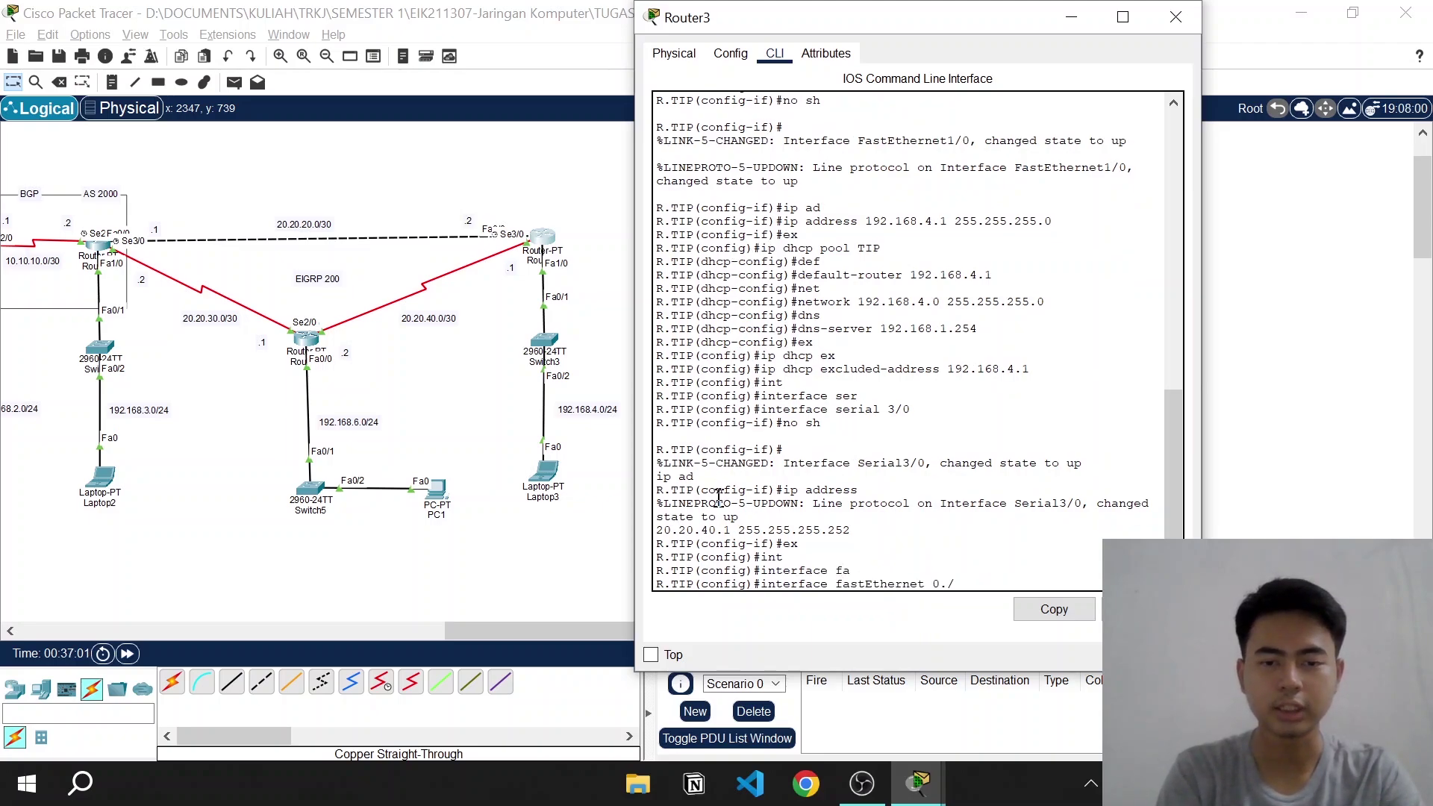
key("Return")
type("no sh")
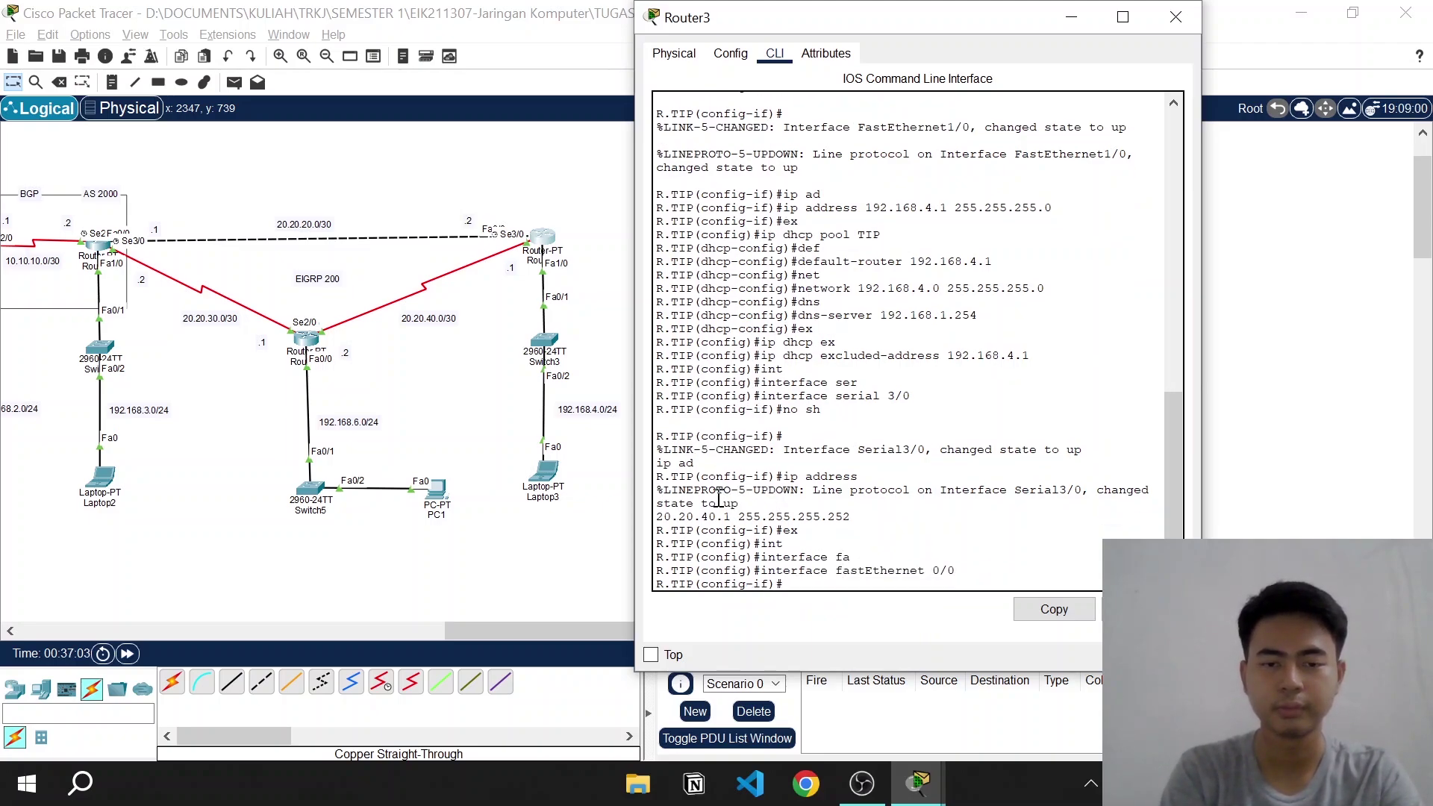
key("Return")
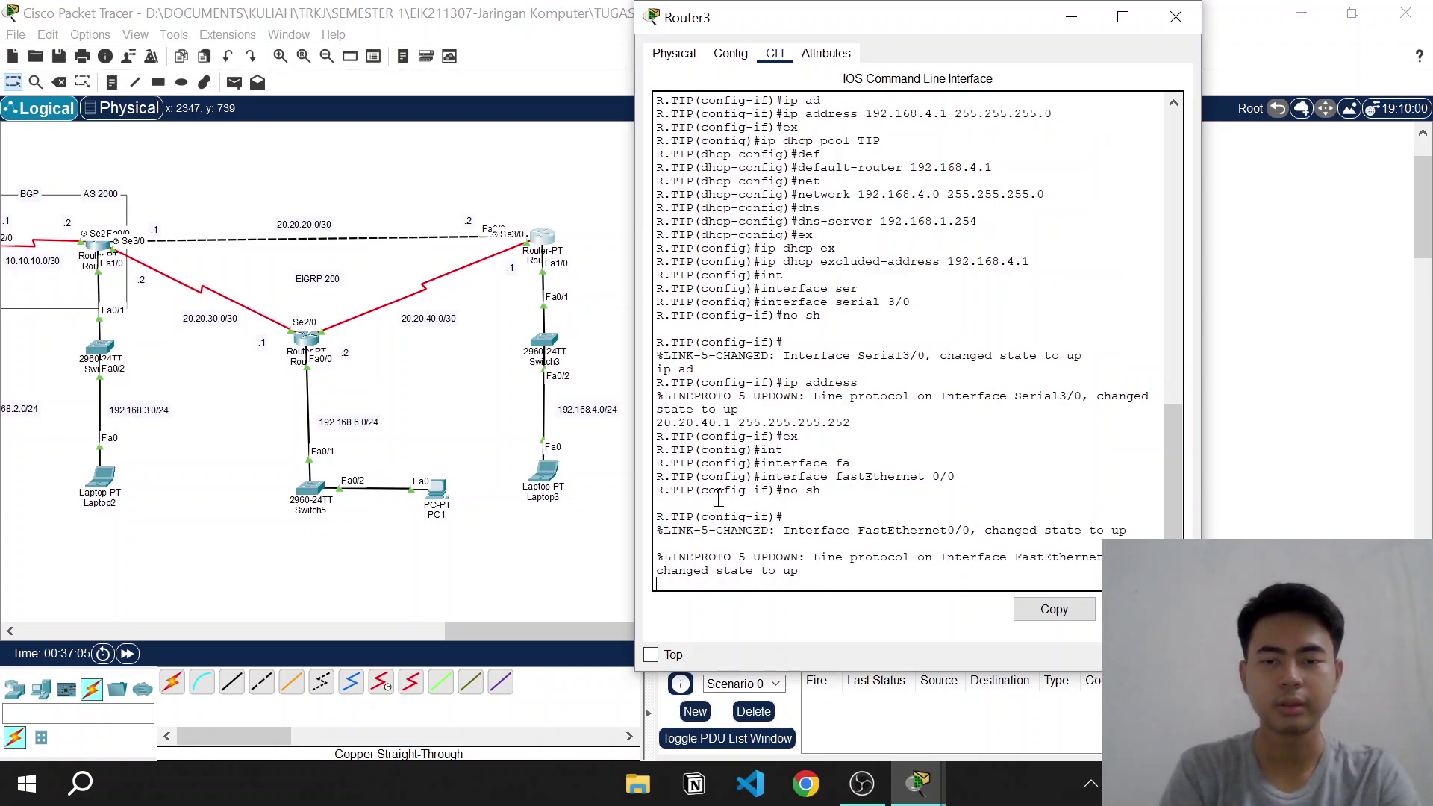
Assign 20.20.20.2 with mask 255.255.255.252 to Router3's FastEthernet 0/0, leave interface configuration and close the router
key("Return")
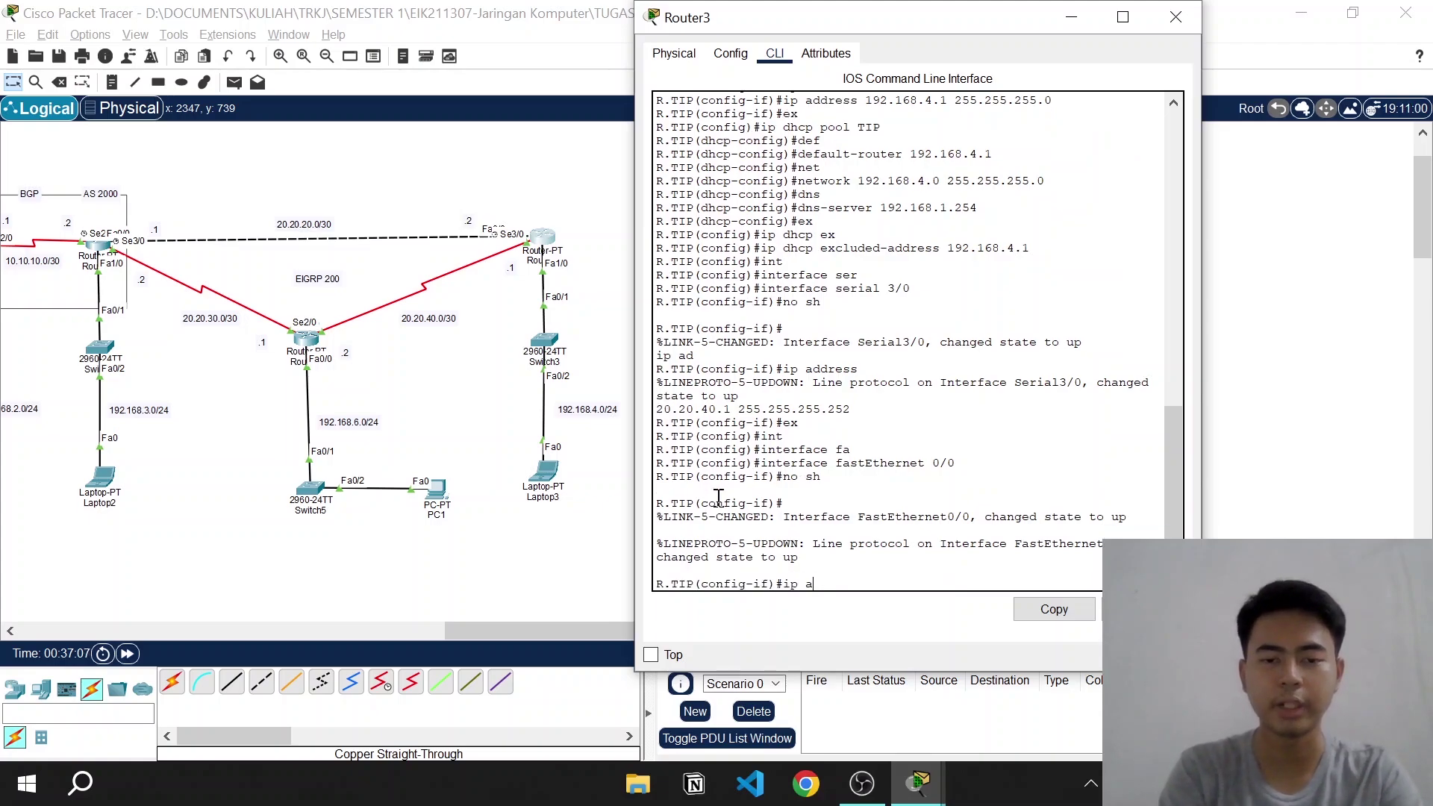
type("ip ad")
key("Tab")
type("2")
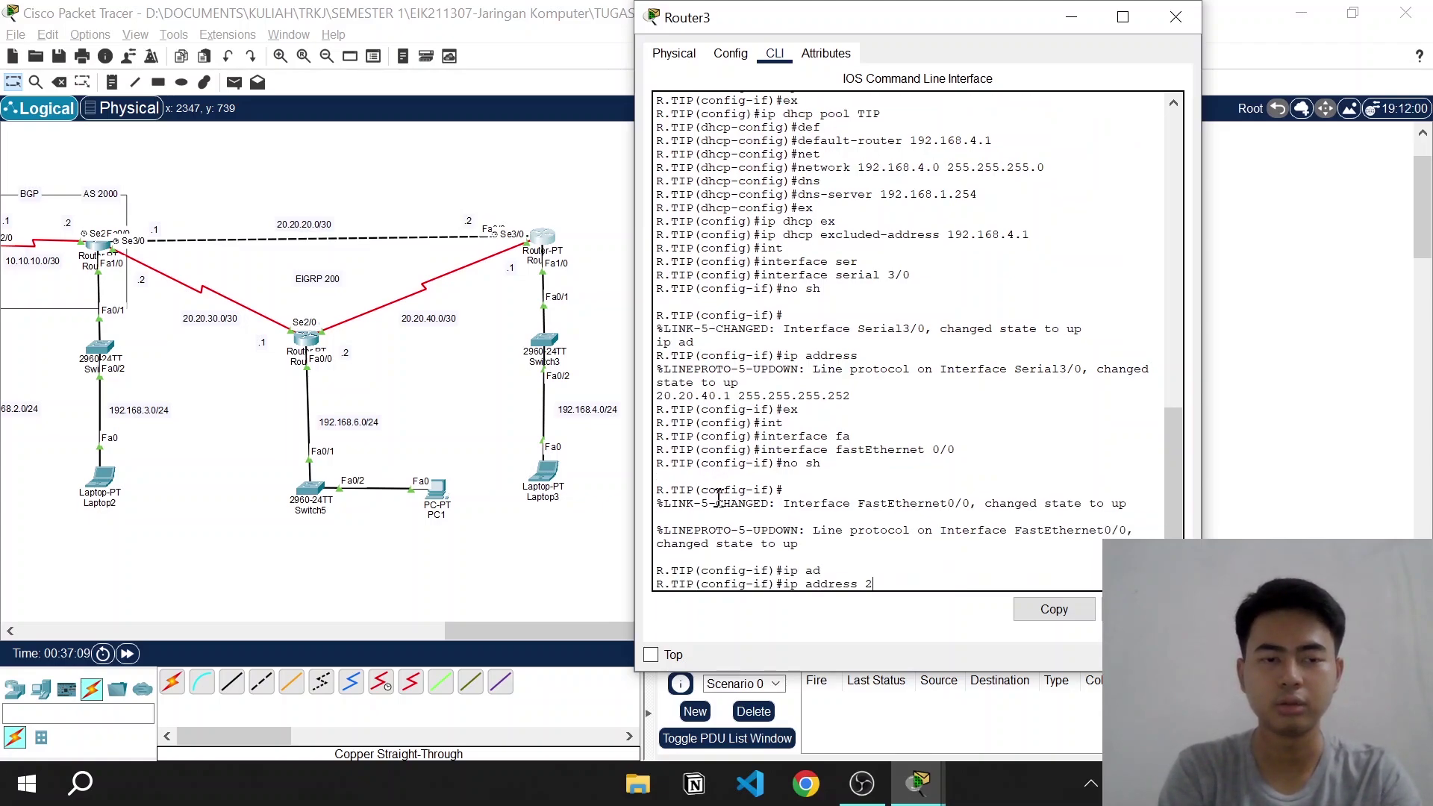
type("0.20.20.")
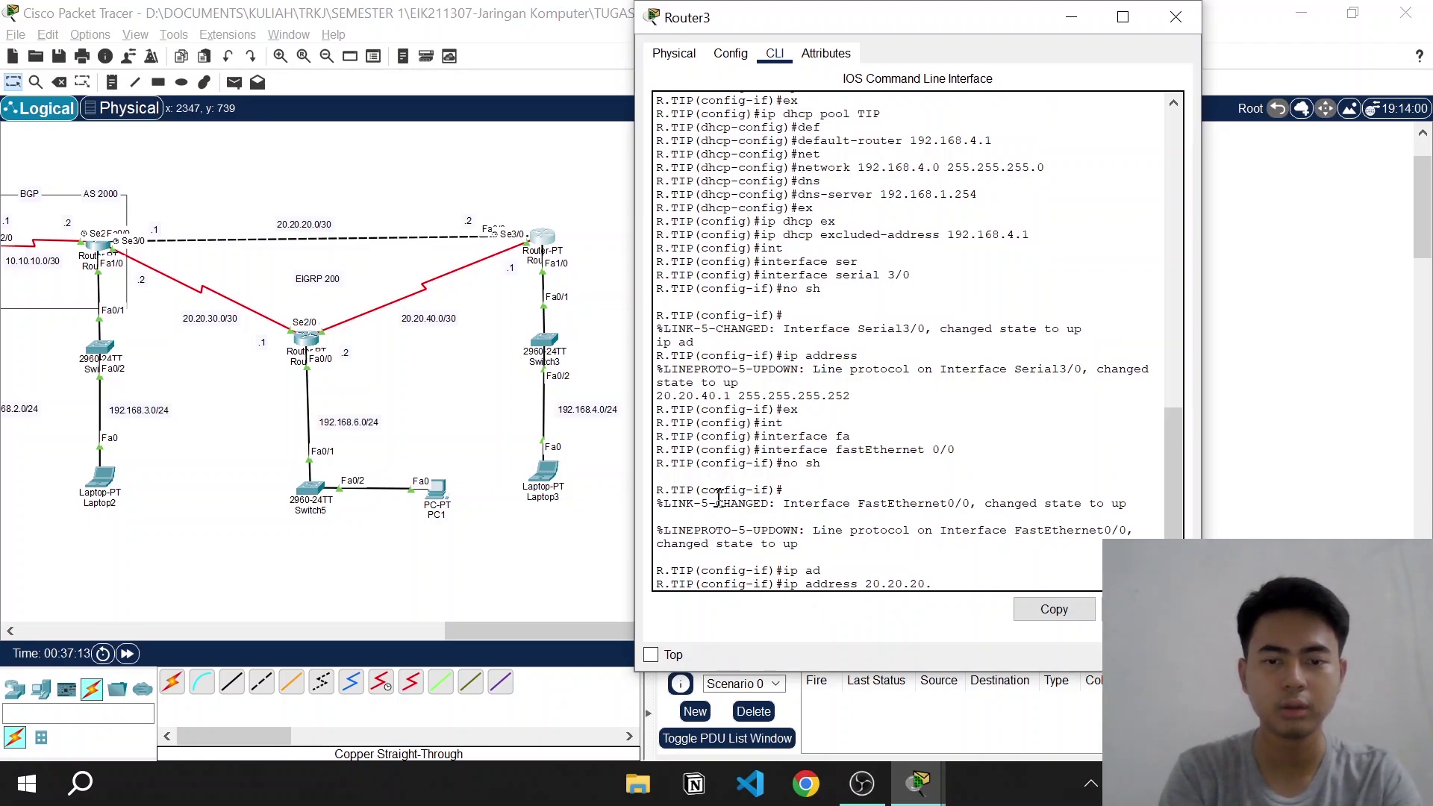
type("2 2")
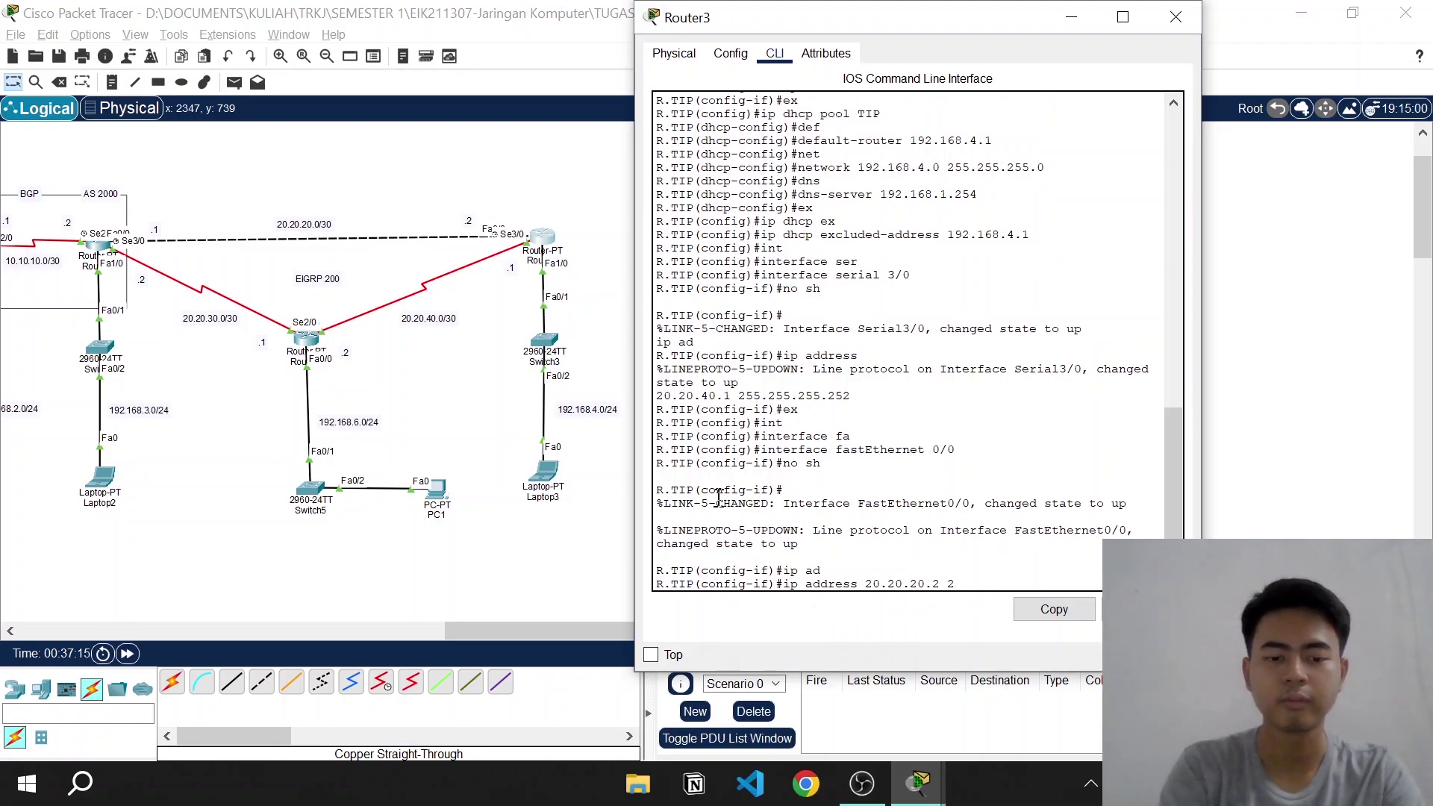
type("55.255.2")
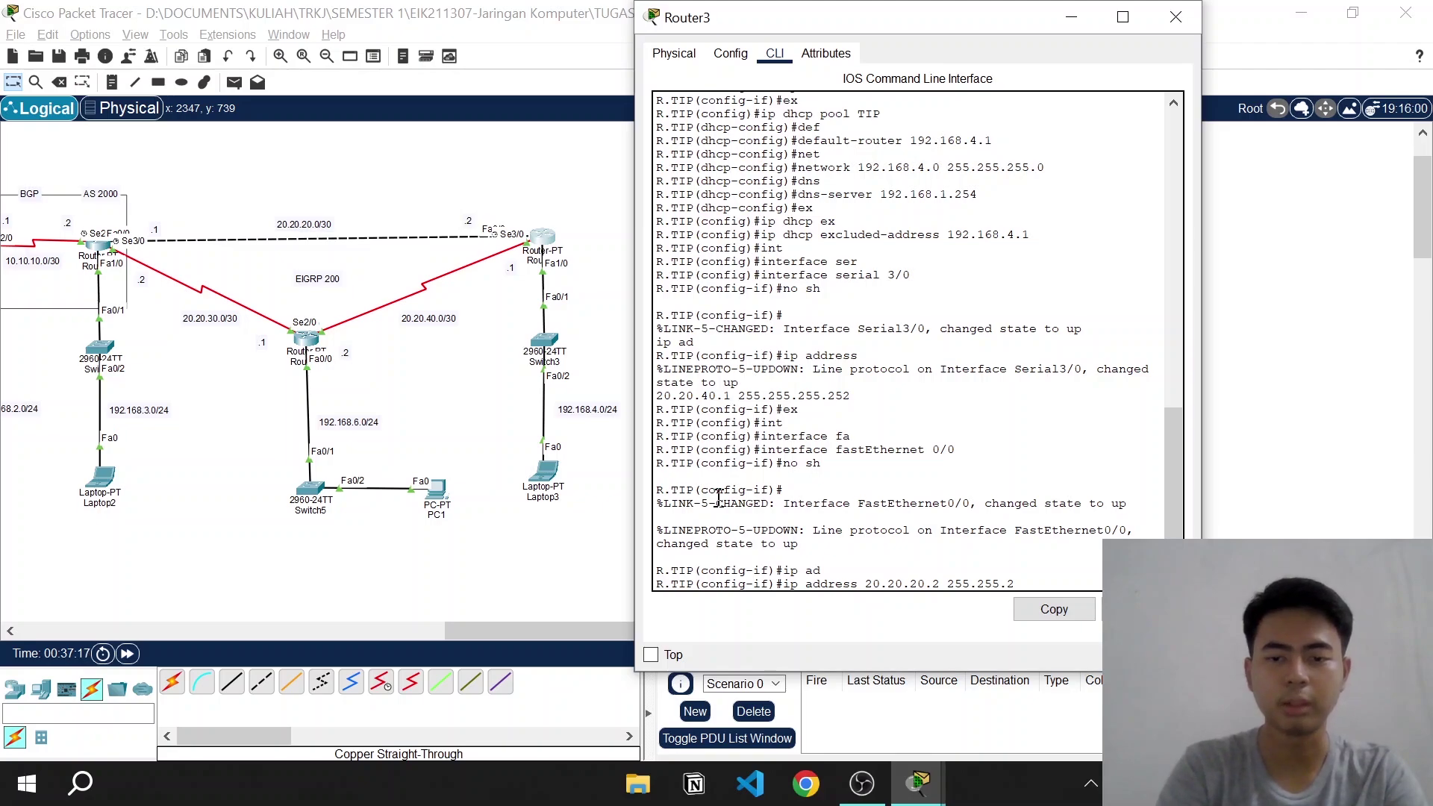
type("55.252")
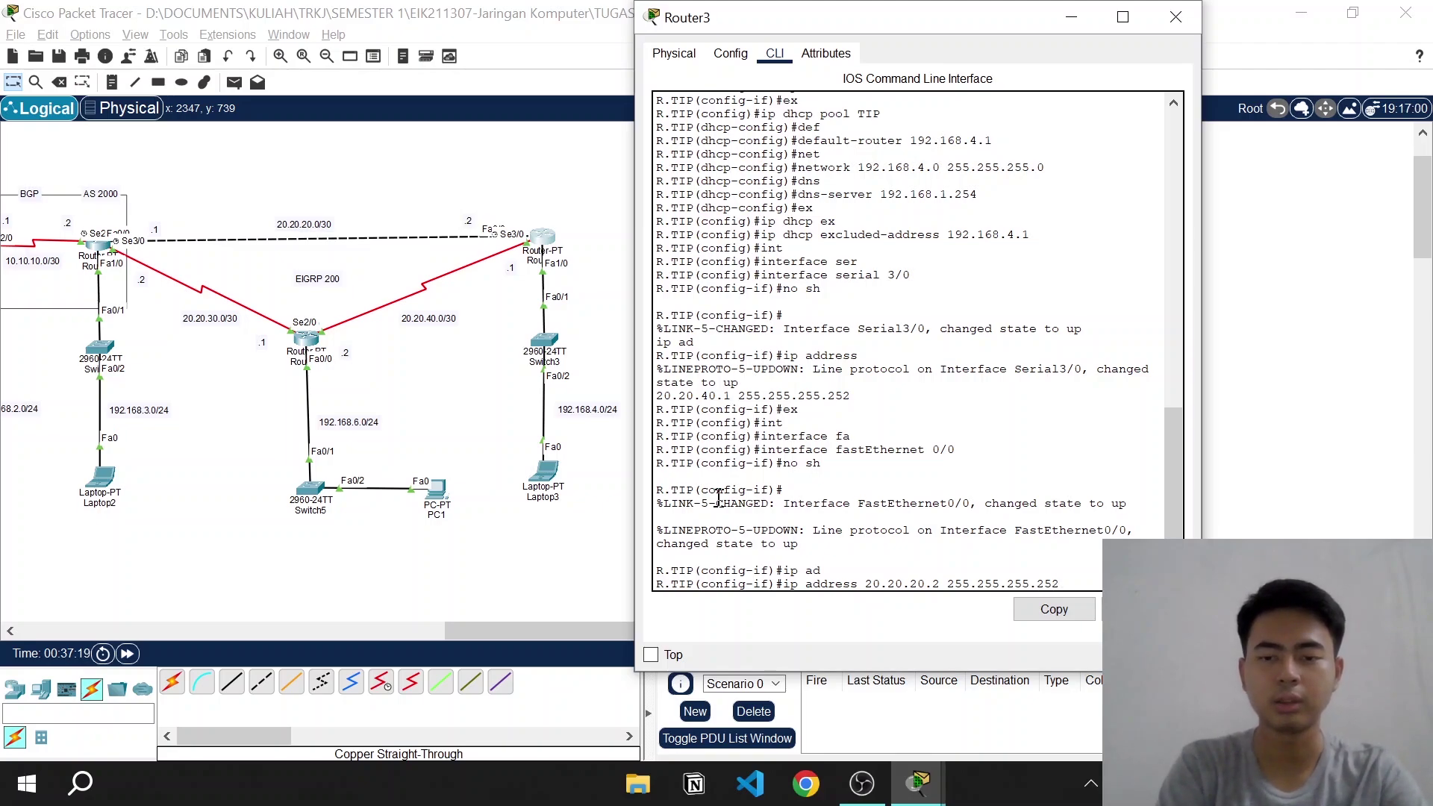
key("Return")
type("ex")
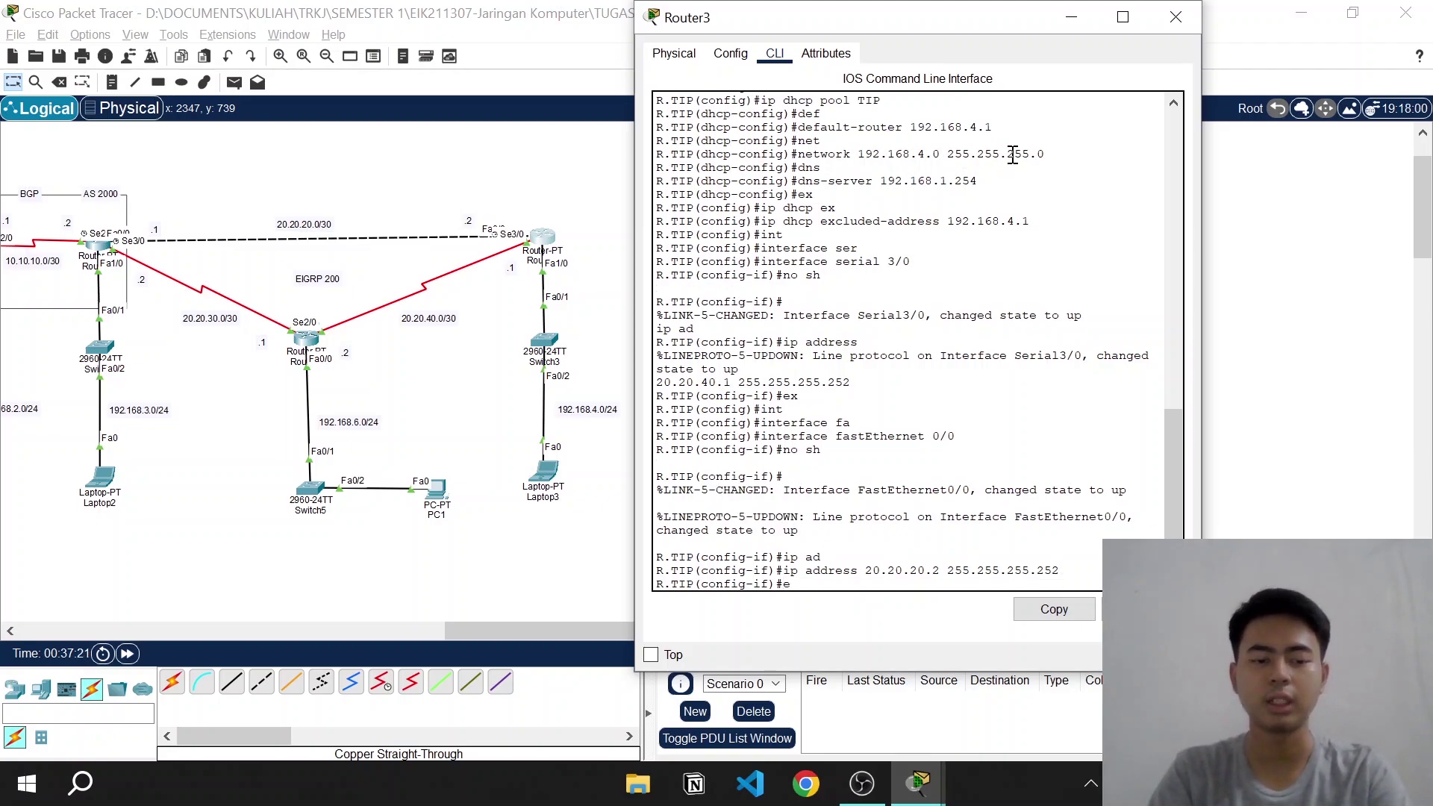
key("Return")
left_click(1176, 16)
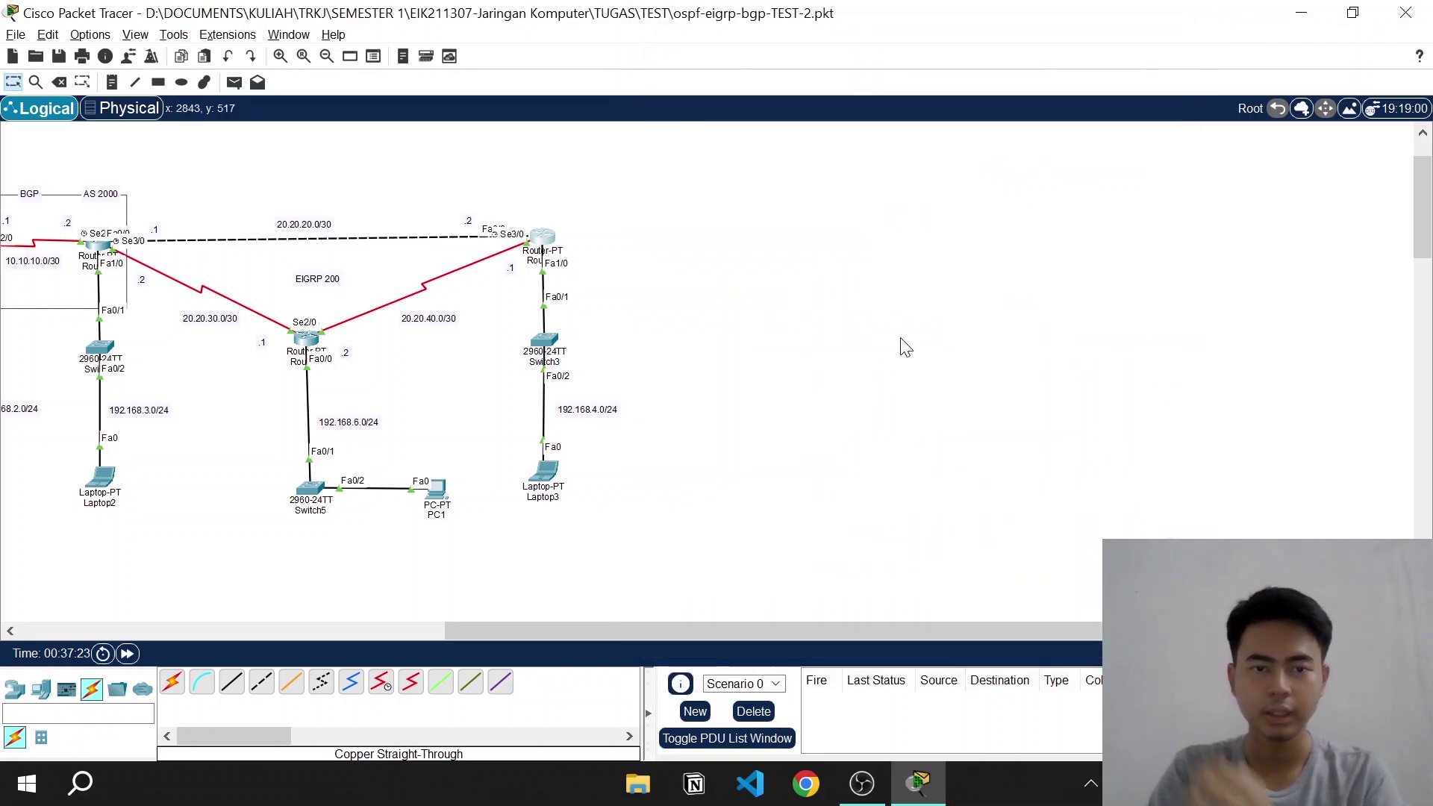
Set Laptop3's IP configuration to DHCP and close the laptop
left_click(544, 472)
left_click(650, 194)
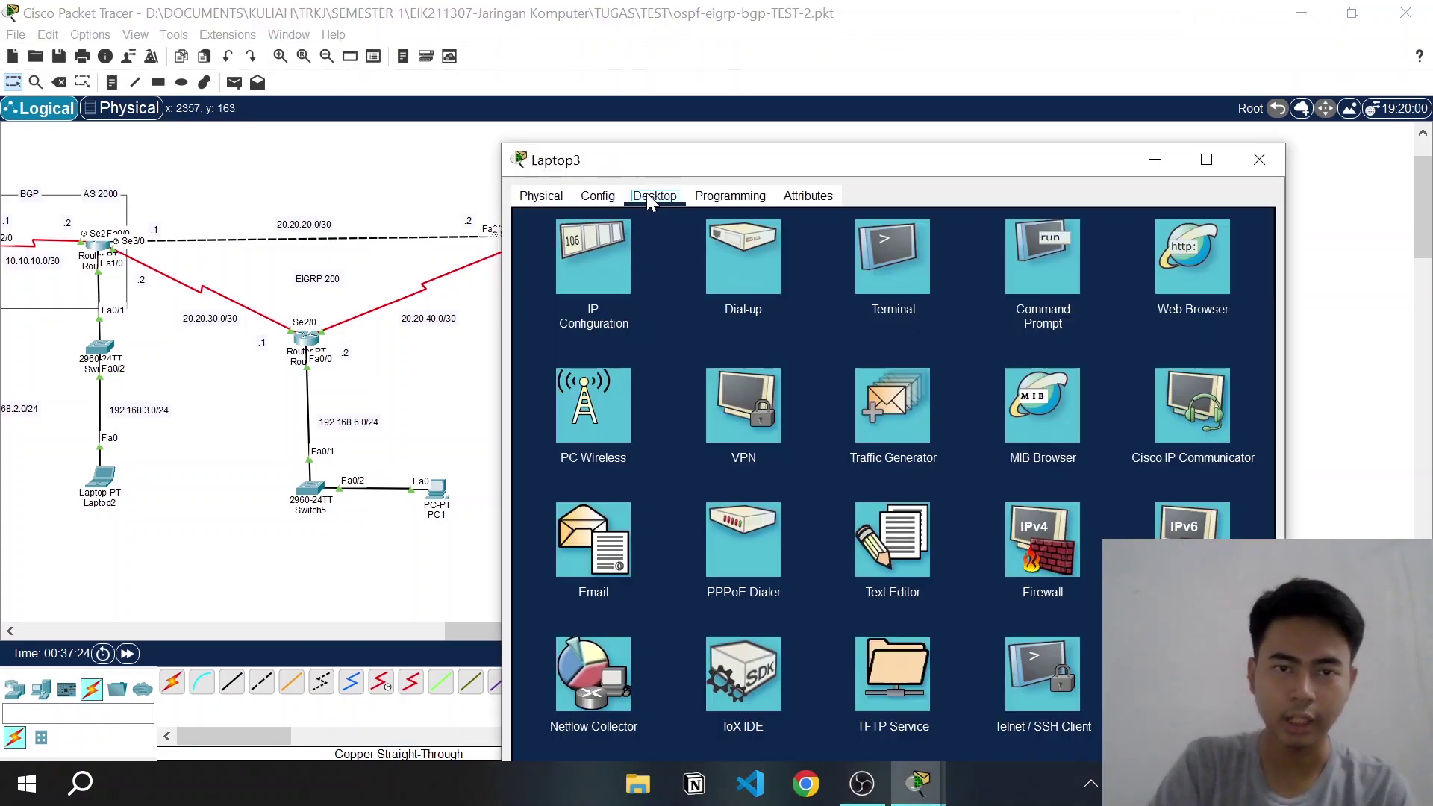
left_click(590, 254)
left_click(571, 289)
left_click_drag(664, 160, 529, 52)
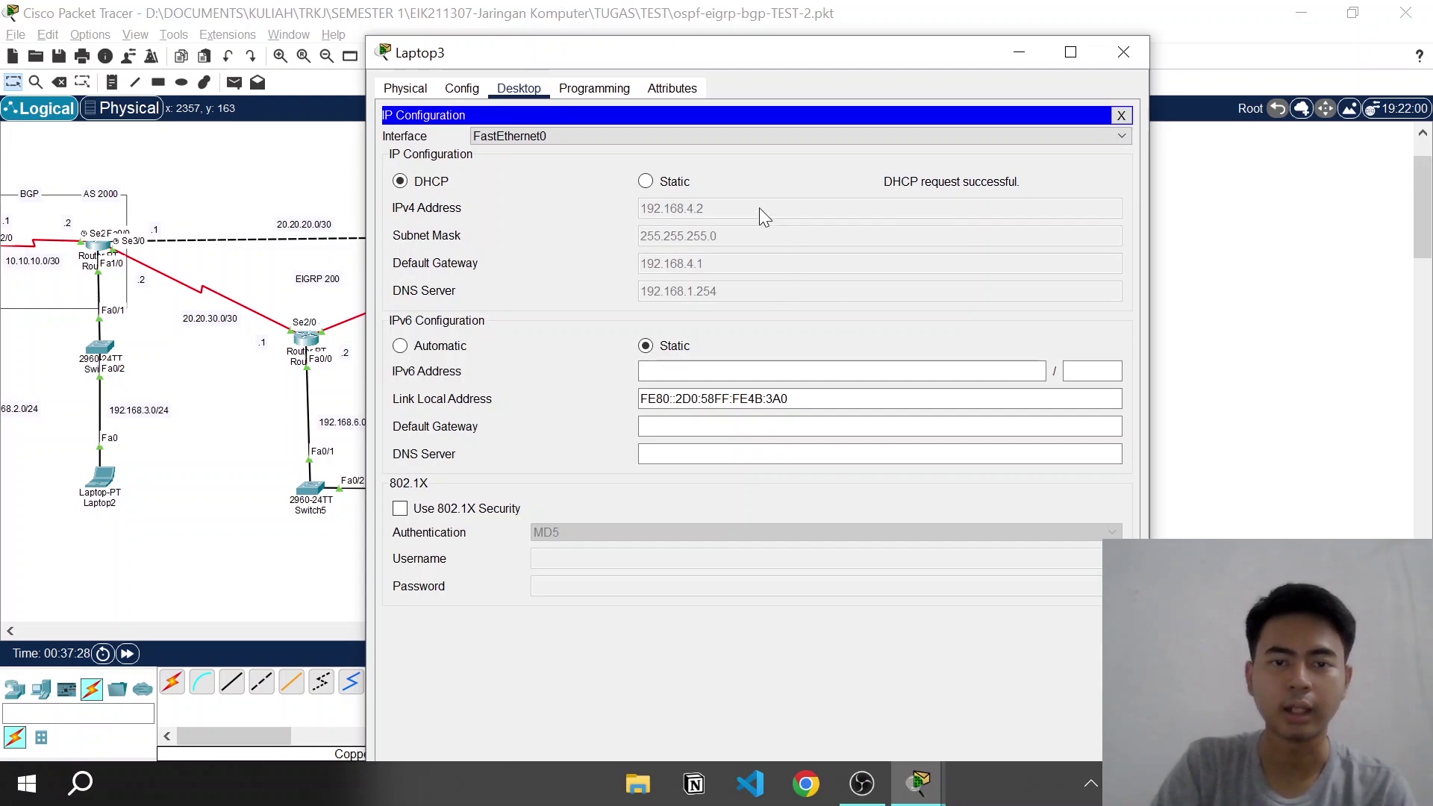
left_click(1124, 51)
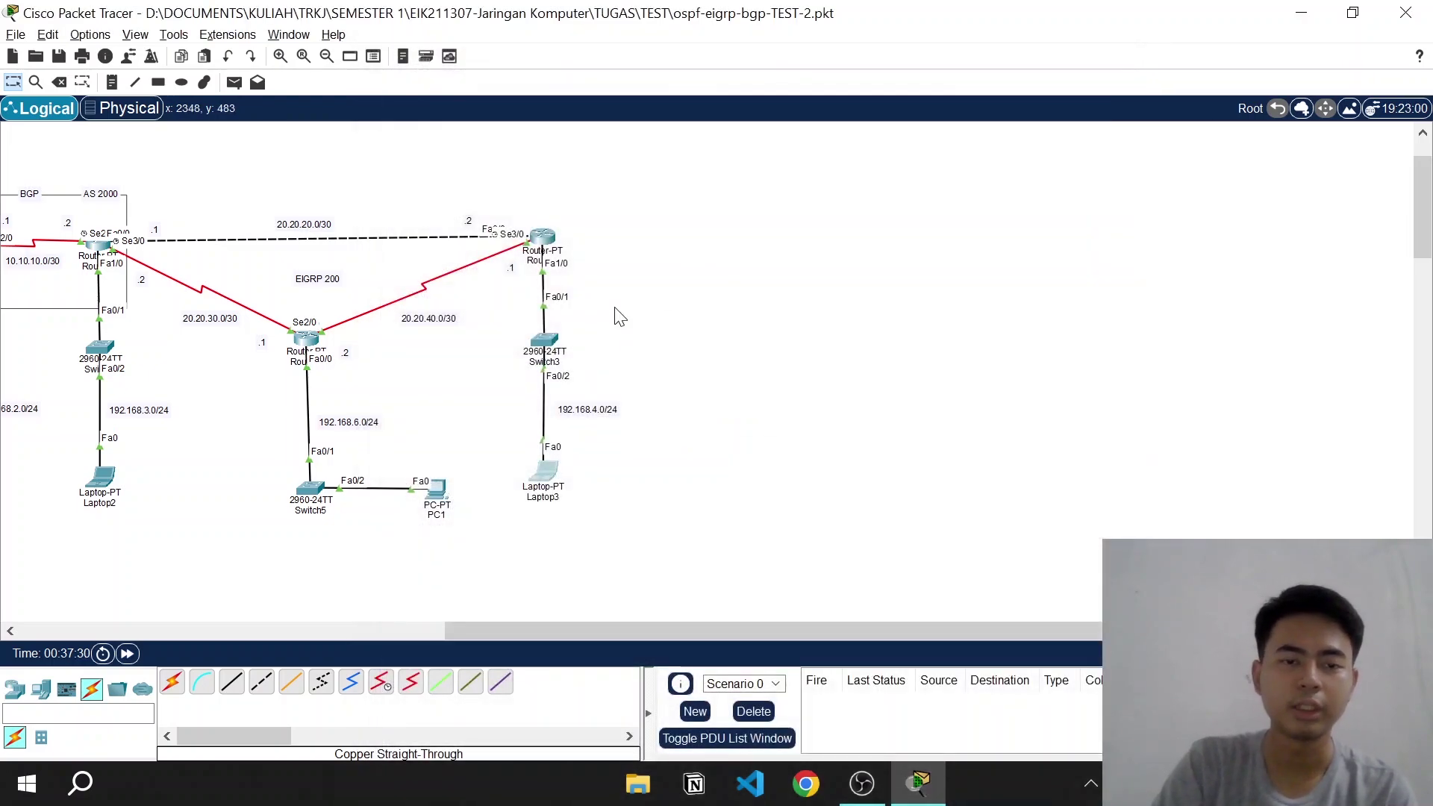
Test connectivity by sending a simple PDU from Laptop3 to Router3
left_click(233, 82)
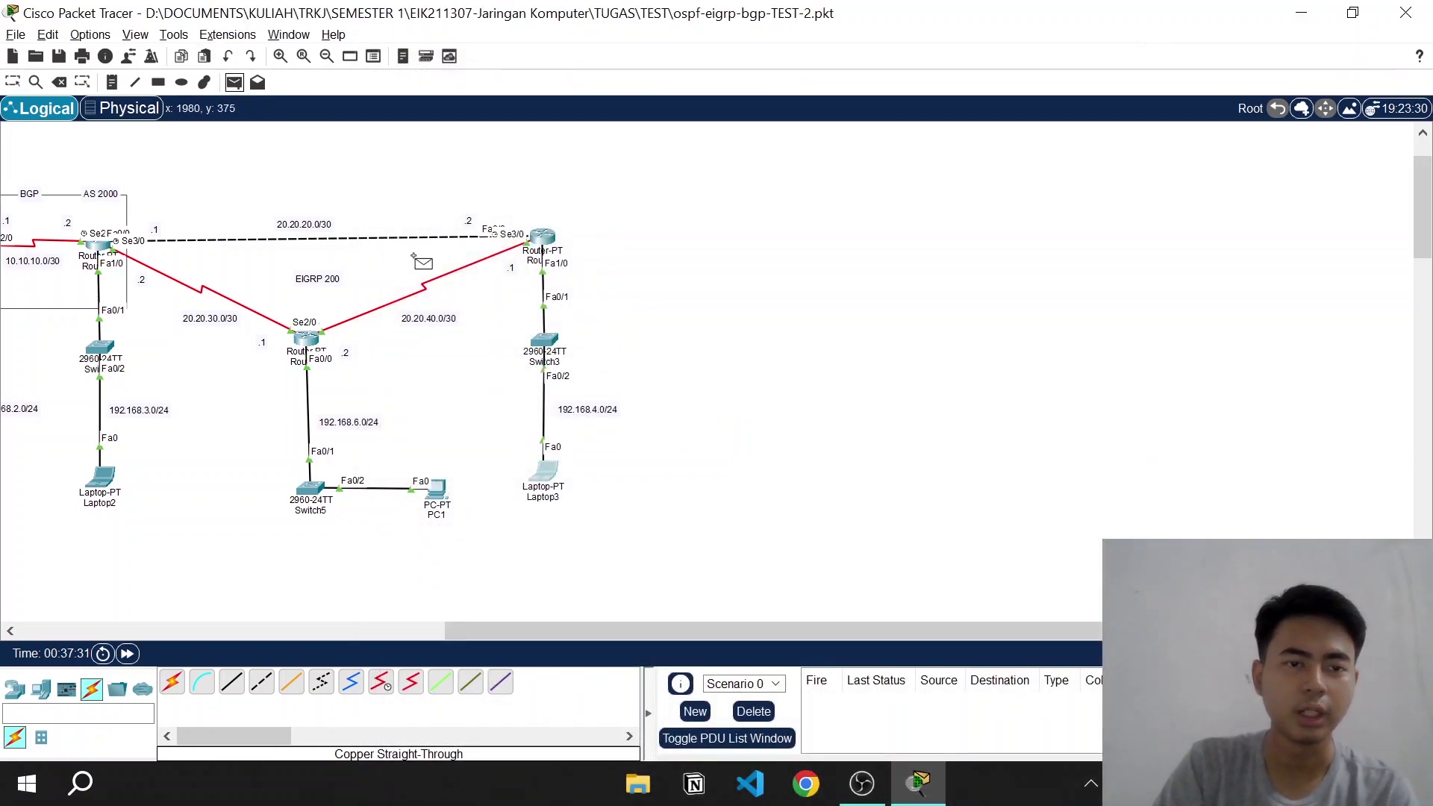
left_click(543, 472)
left_click(545, 240)
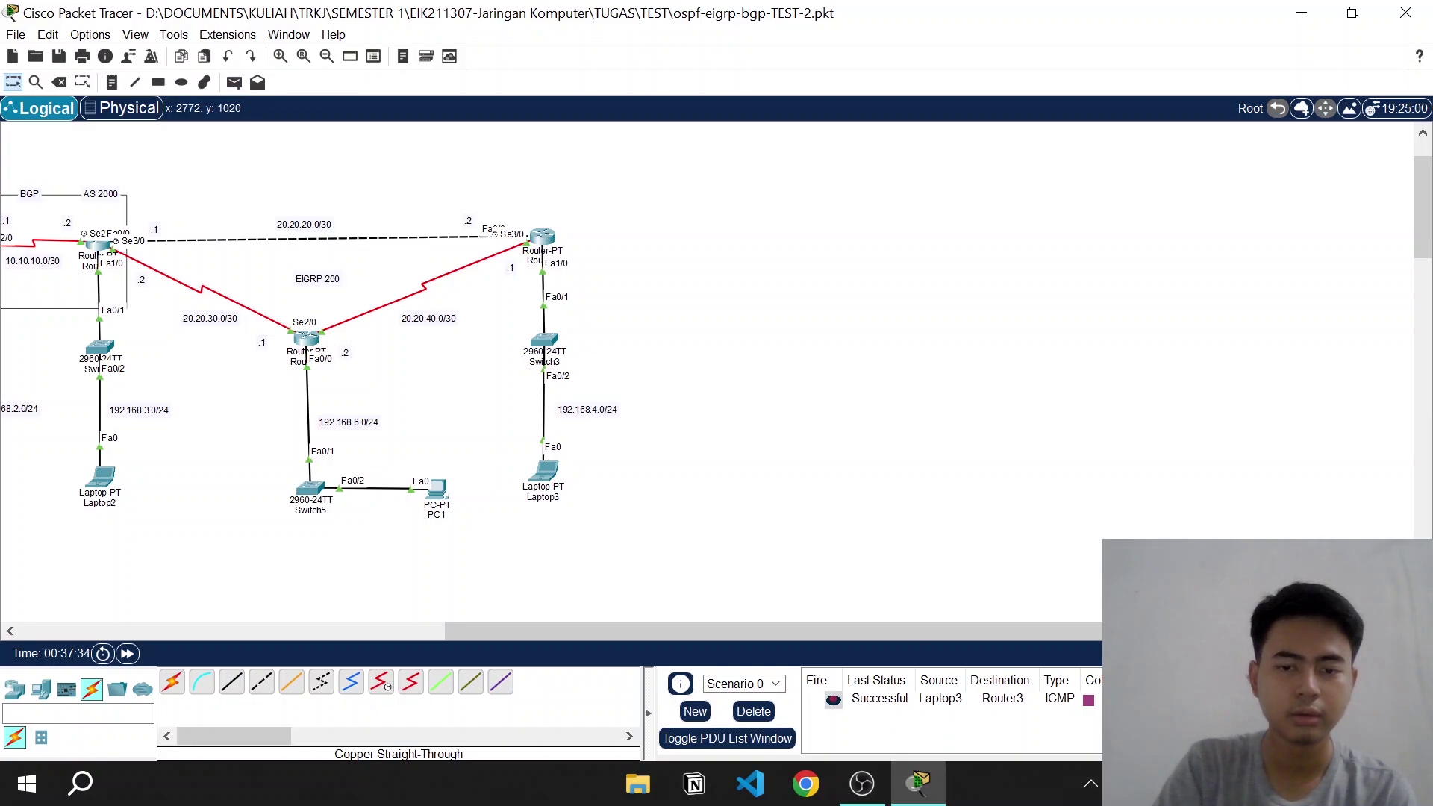
Clear the PDU results and send simple PDUs from Router4 to Router0 and from Router4 to Router1
left_click_drag(812, 634, 461, 614)
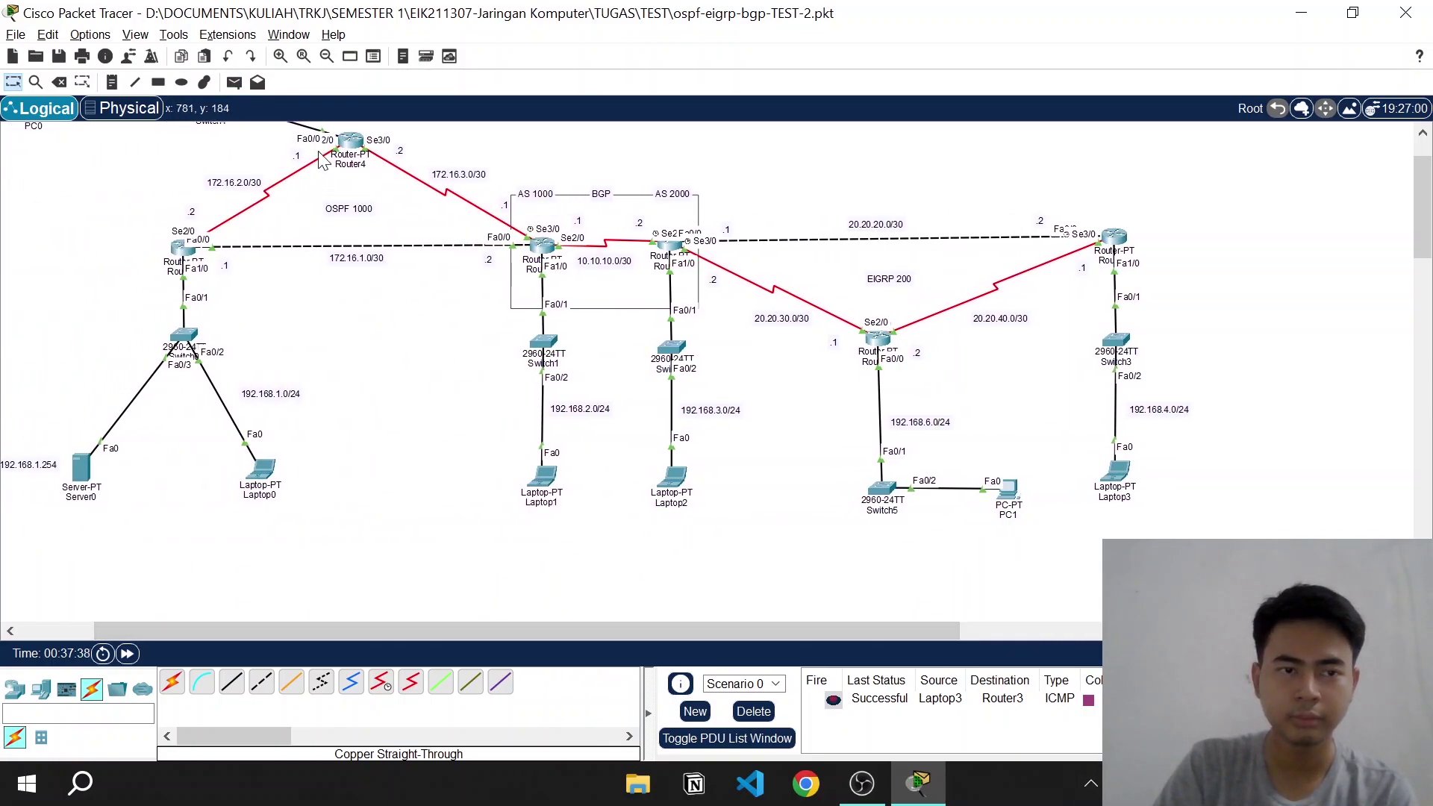
left_click(754, 711)
left_click(234, 82)
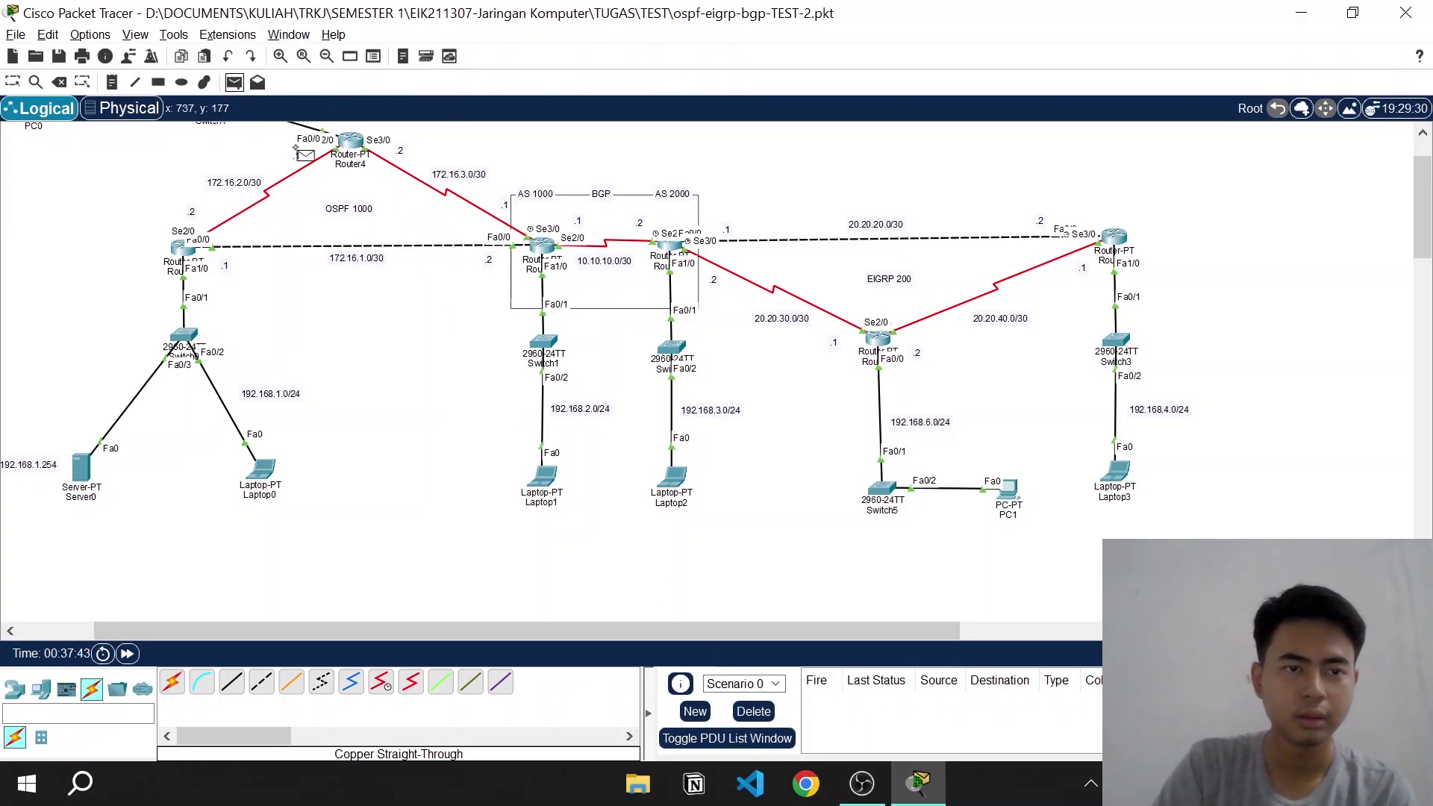
left_click(351, 143)
left_click(188, 251)
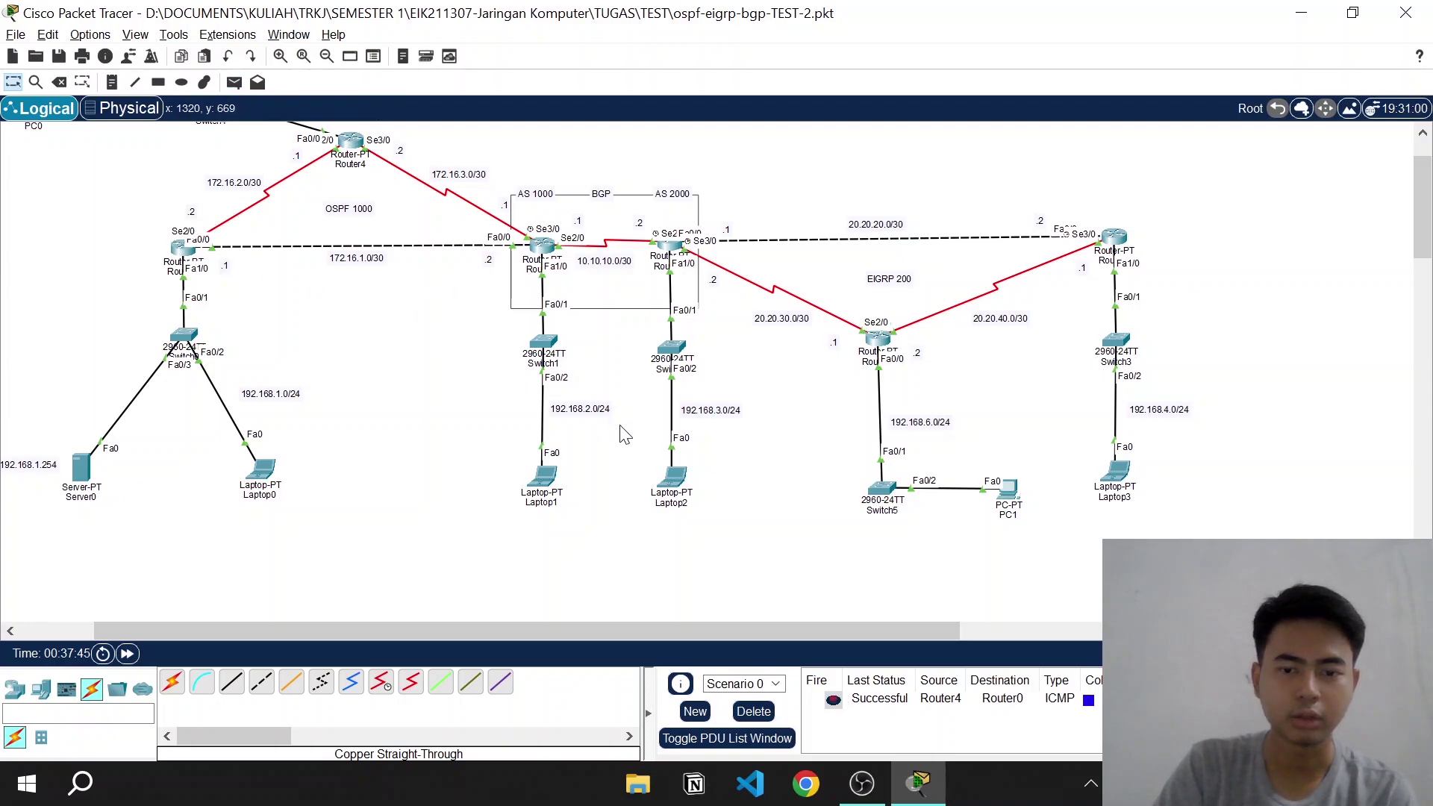
left_click(234, 82)
left_click(351, 143)
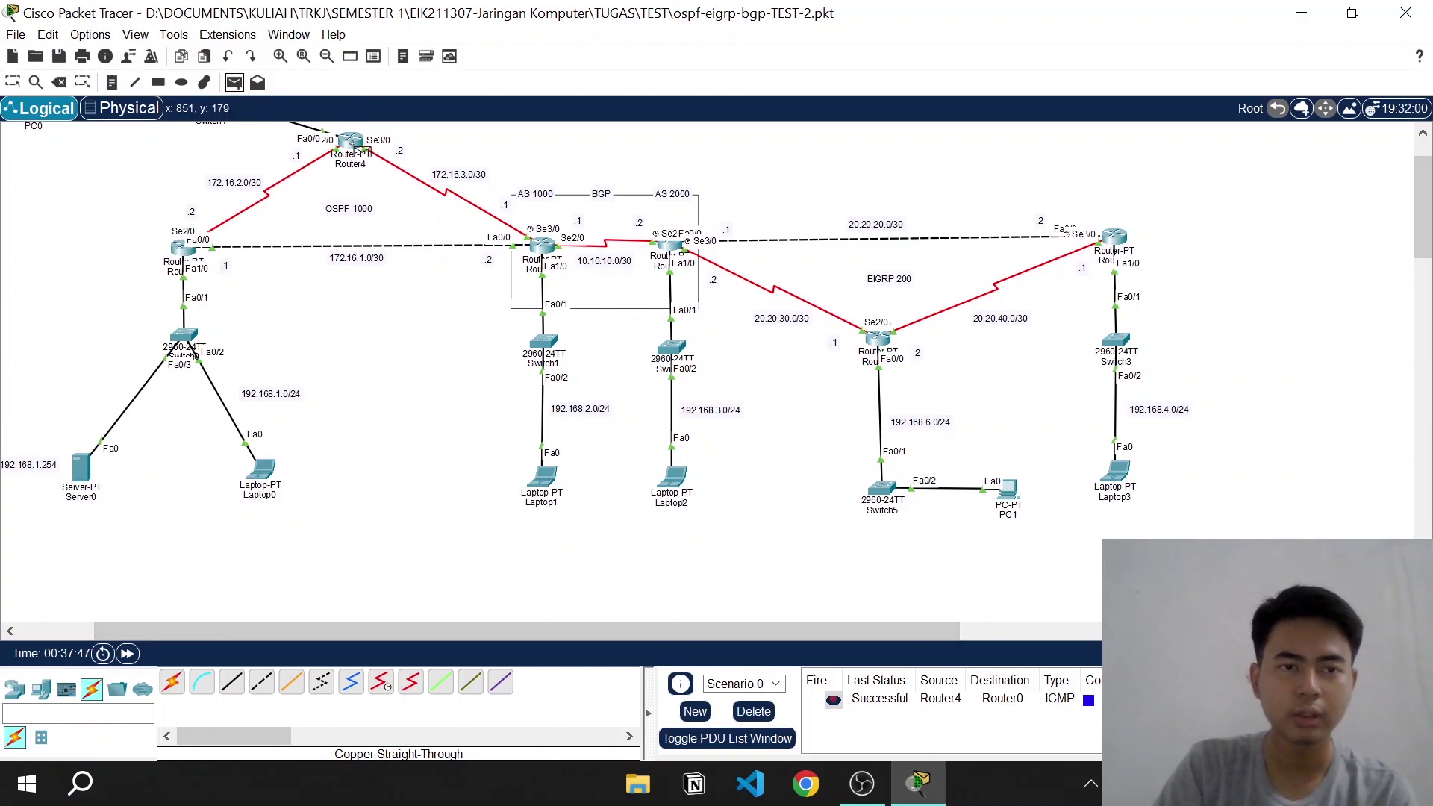
left_click(542, 247)
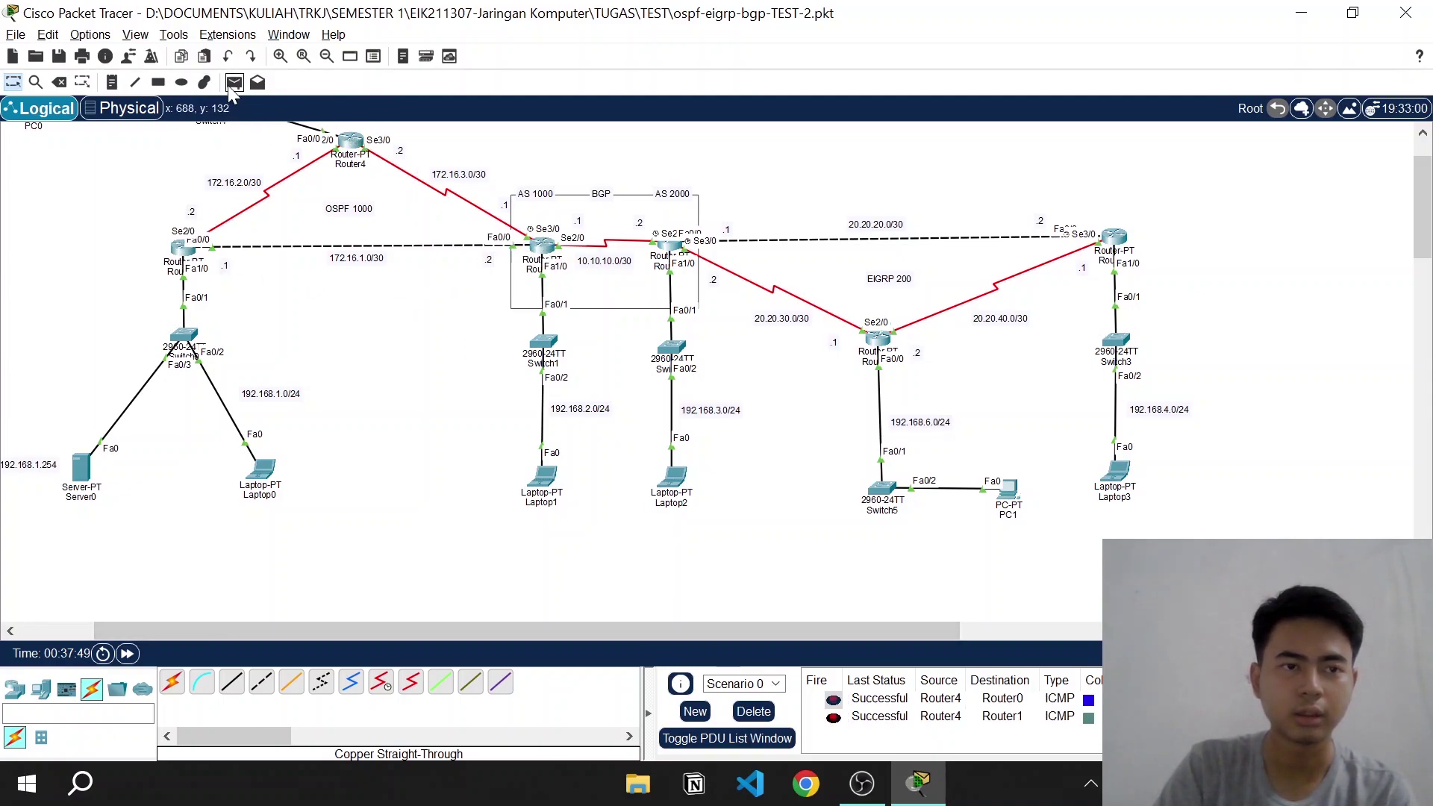
Send simple PDUs between Router1 and Router0 in both directions and clear the PDU results
left_click(233, 82)
left_click(183, 248)
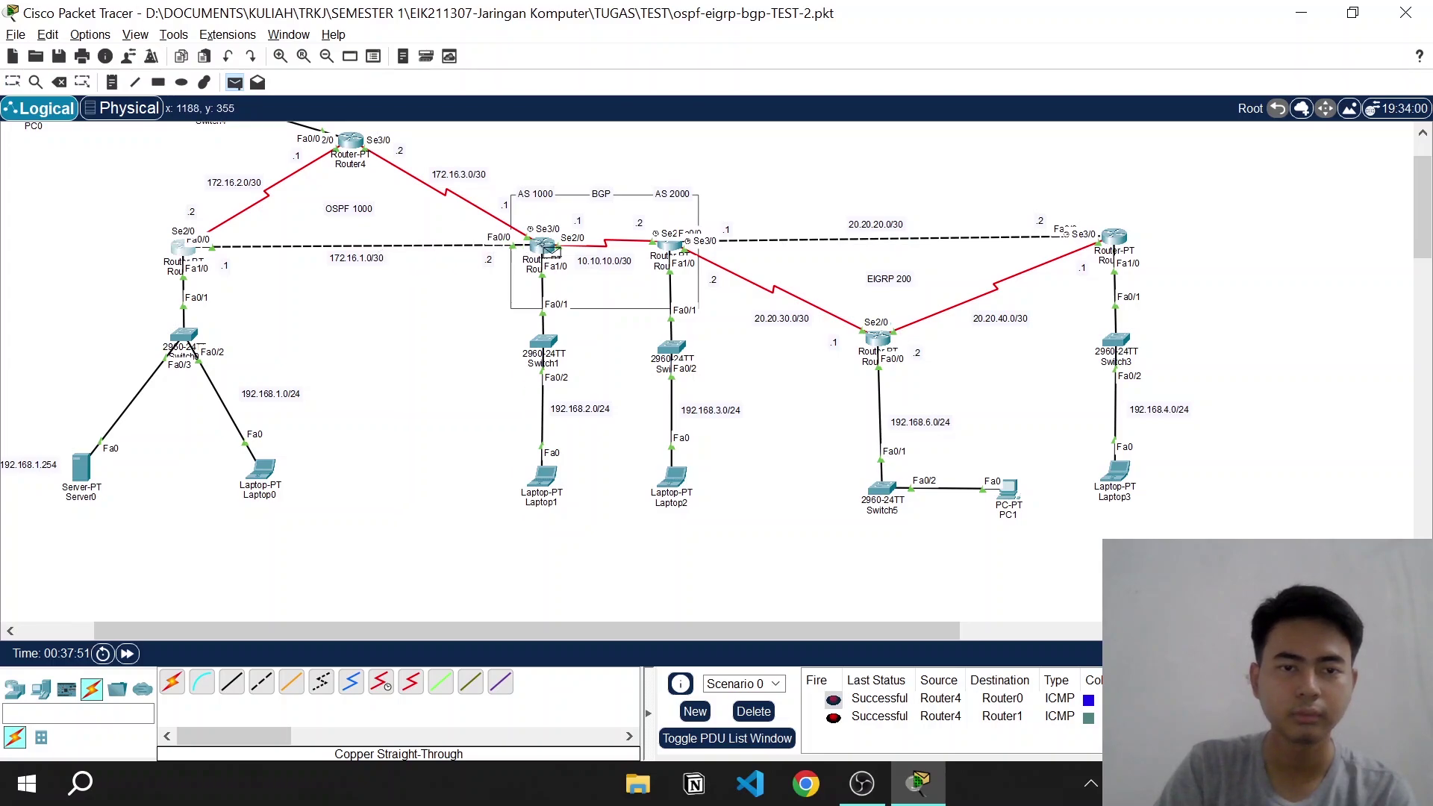
left_click(544, 251)
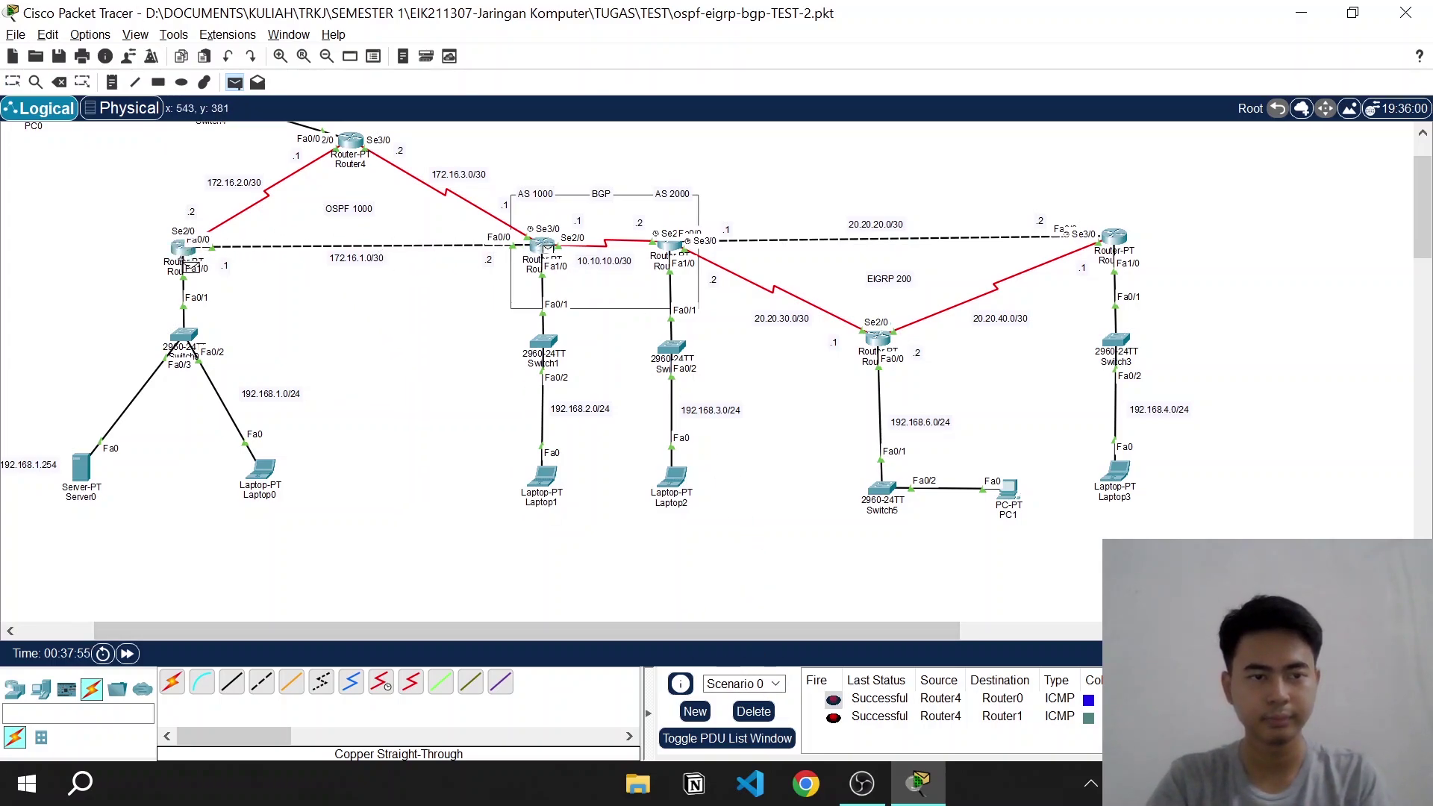
left_click(183, 252)
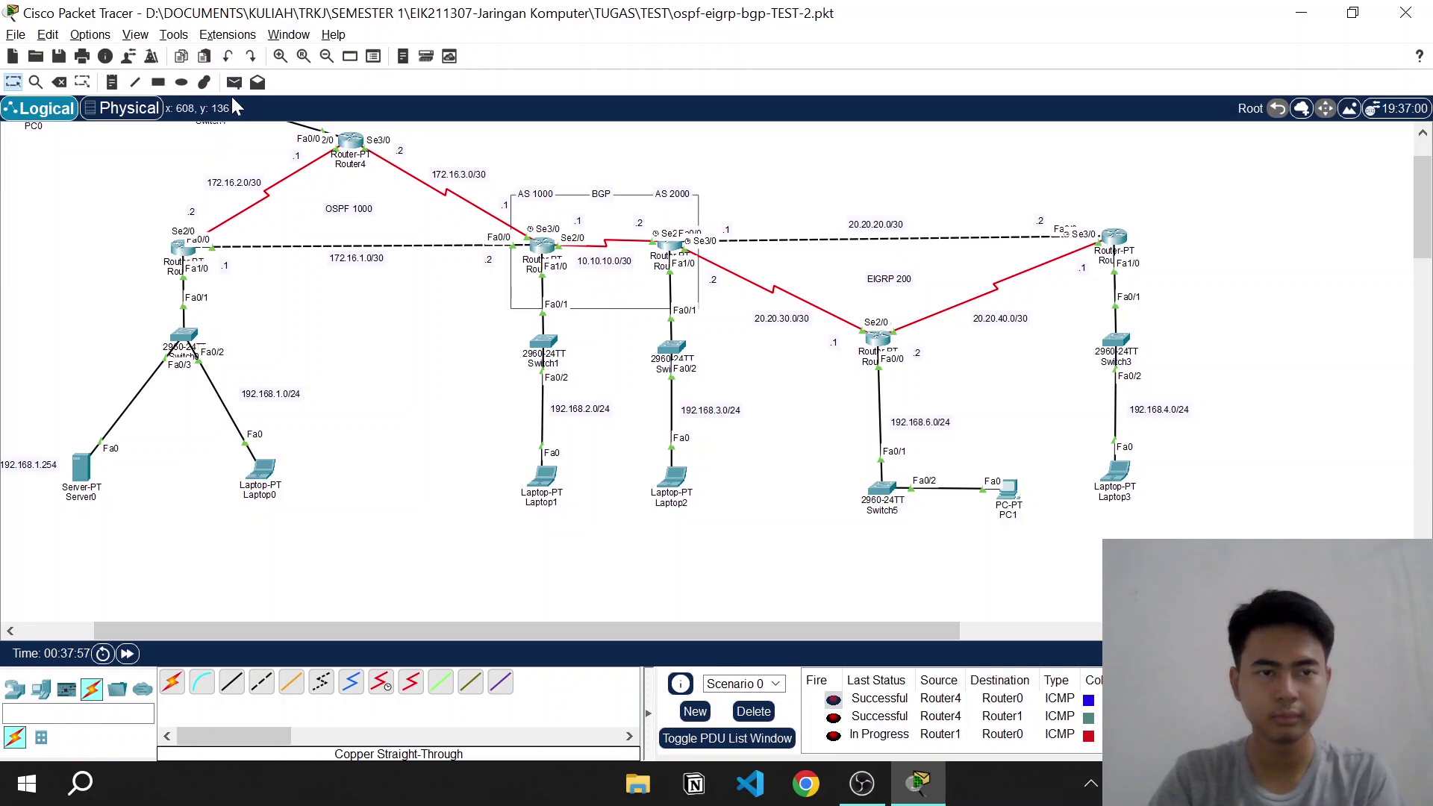
left_click(233, 83)
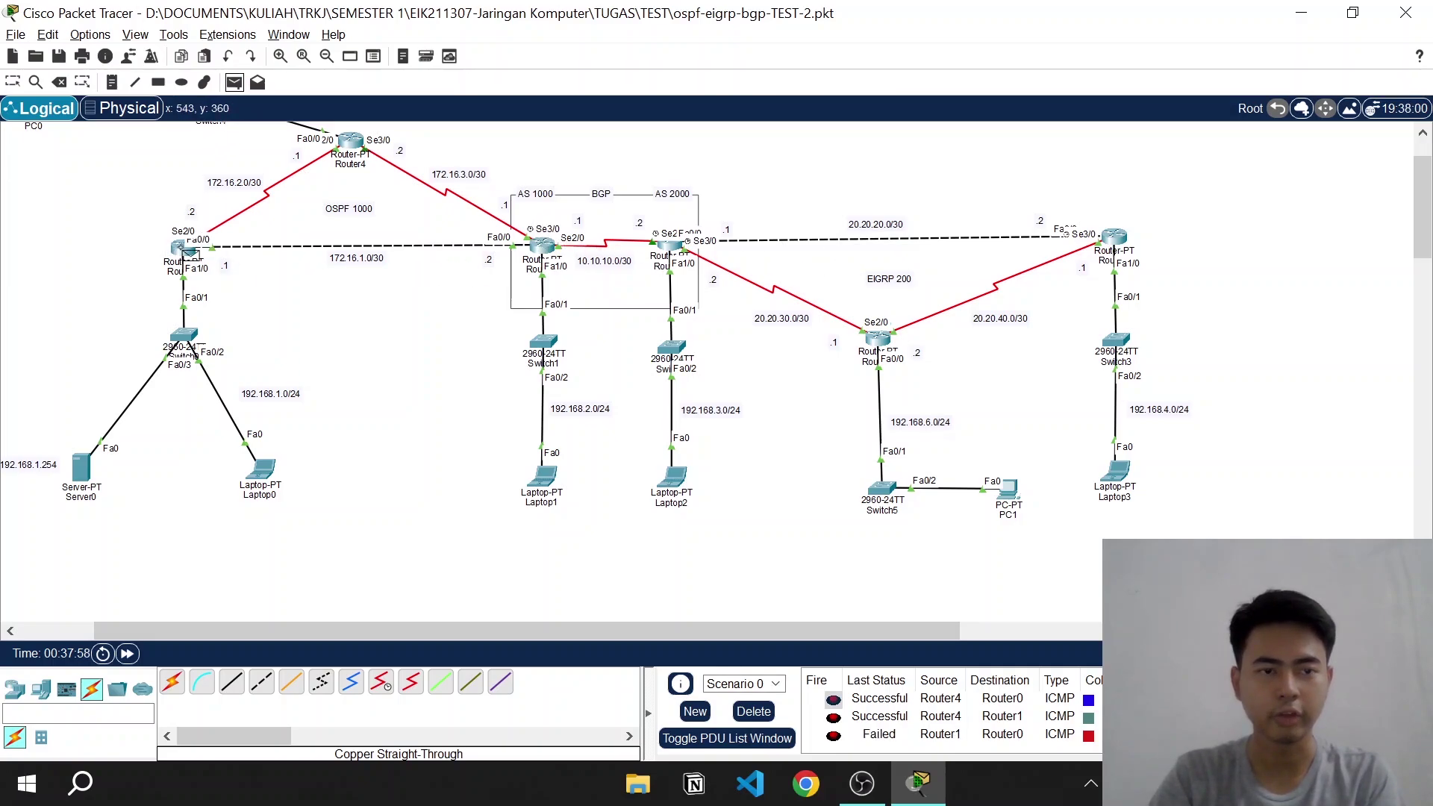
left_click(183, 250)
left_click(547, 252)
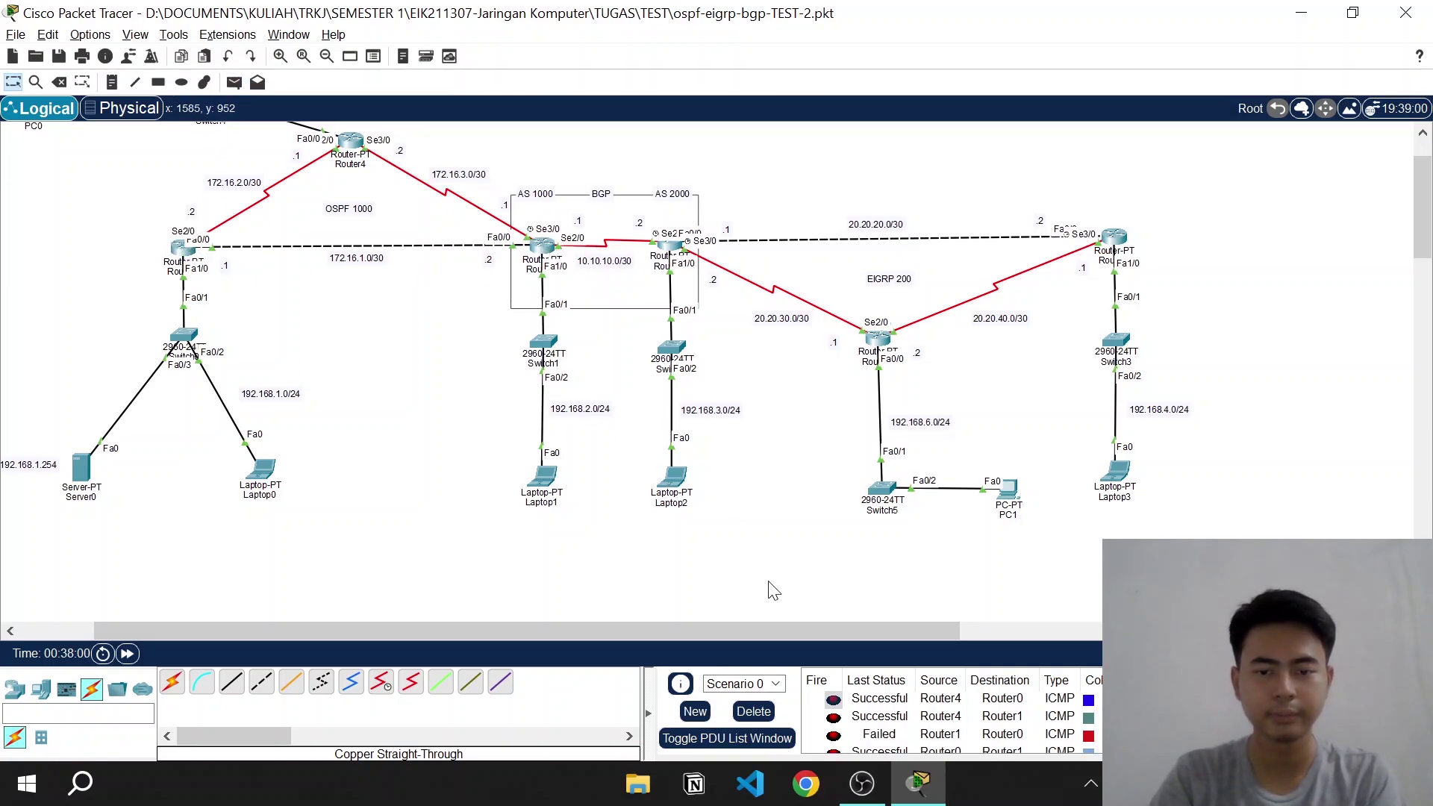
left_click(754, 712)
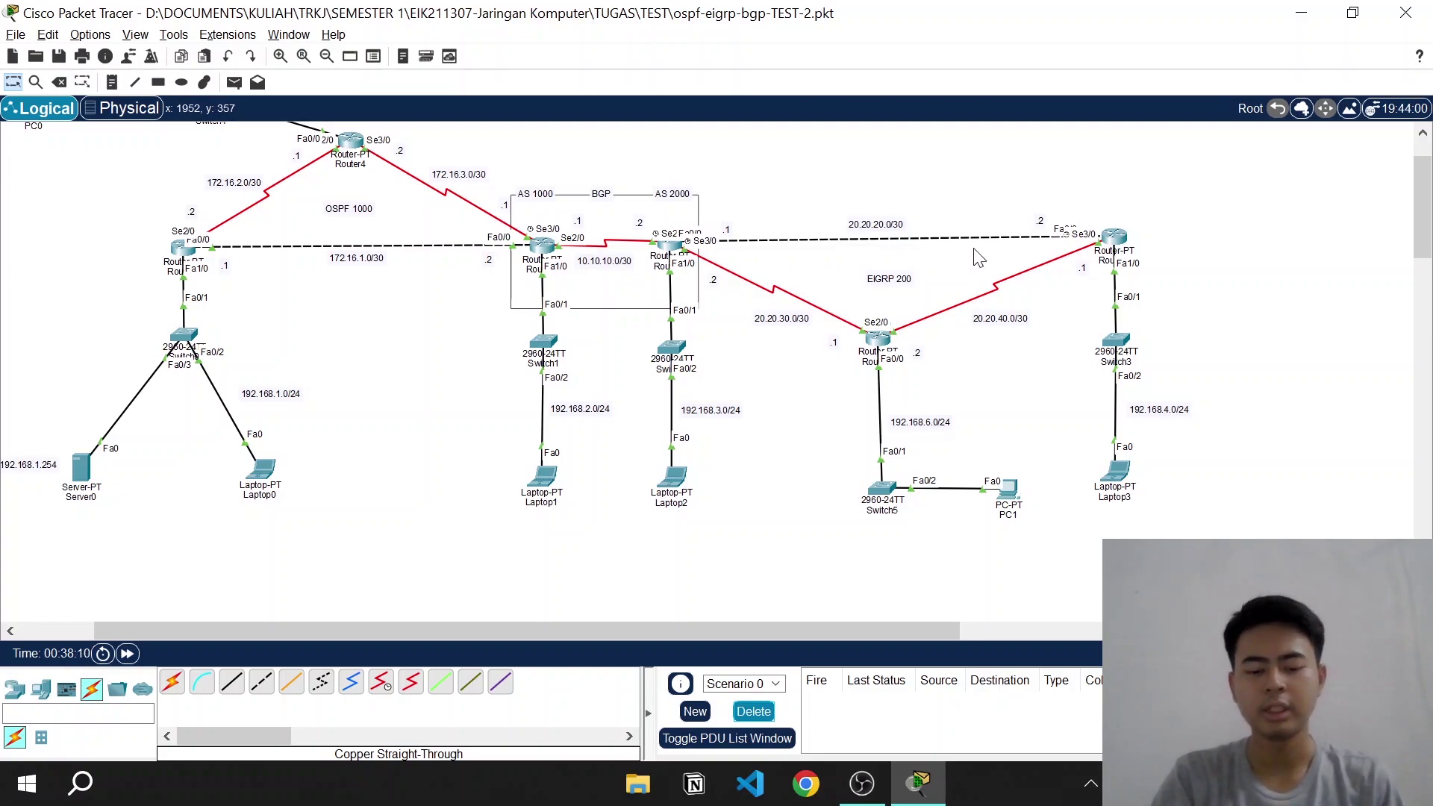
Open Router0's command line and enter global configuration mode
scroll(523, 331, "down", 2)
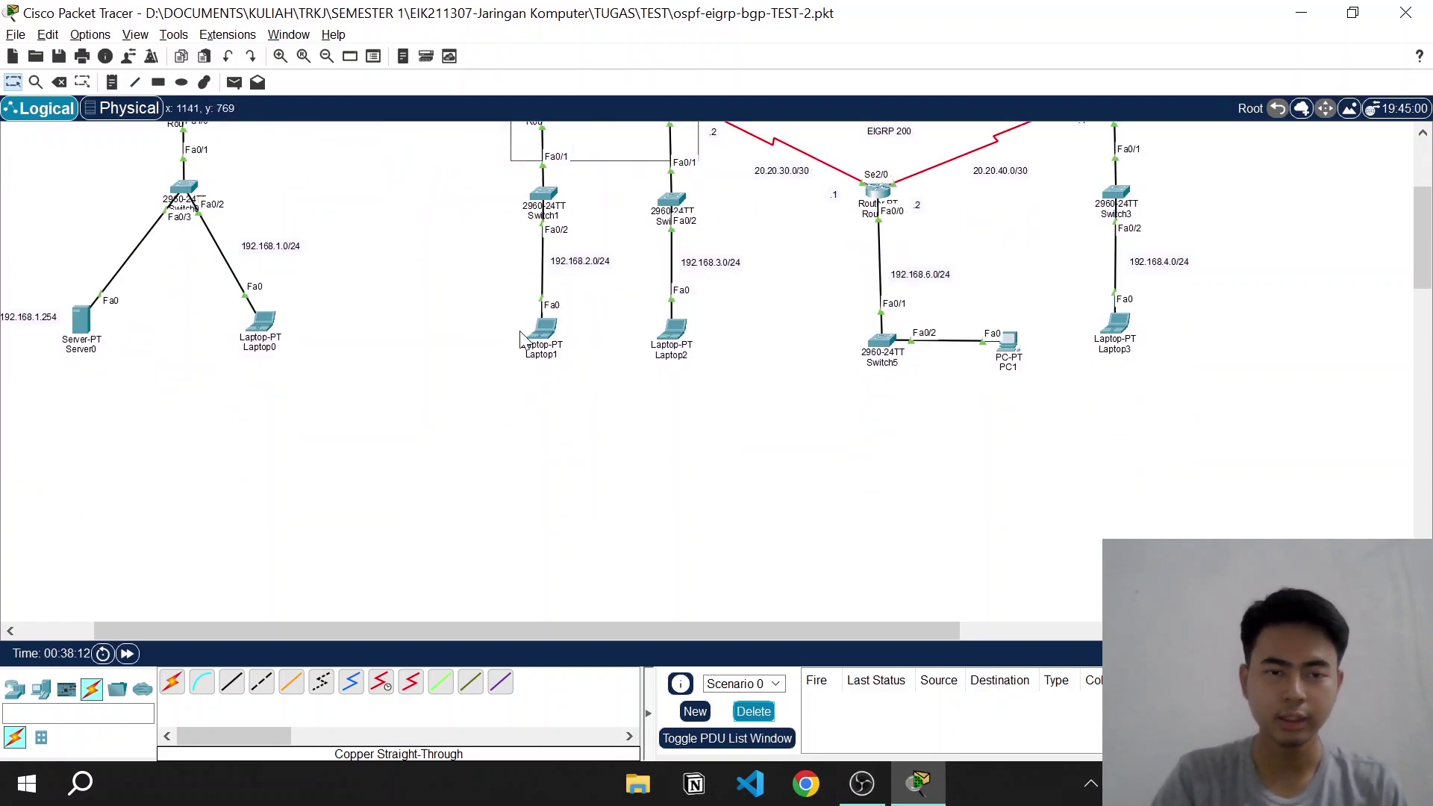
scroll(527, 338, "up", 4)
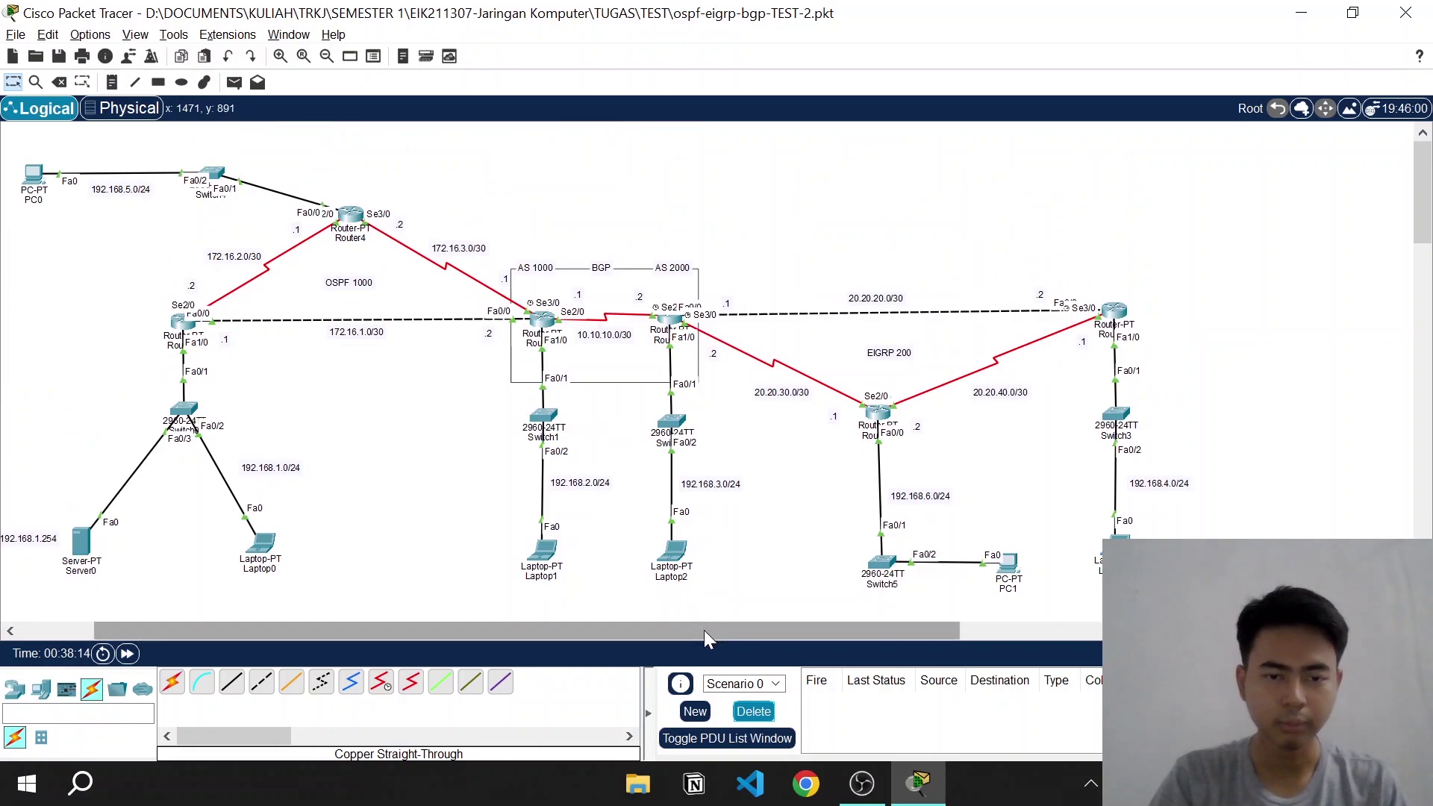
left_click_drag(705, 630, 610, 630)
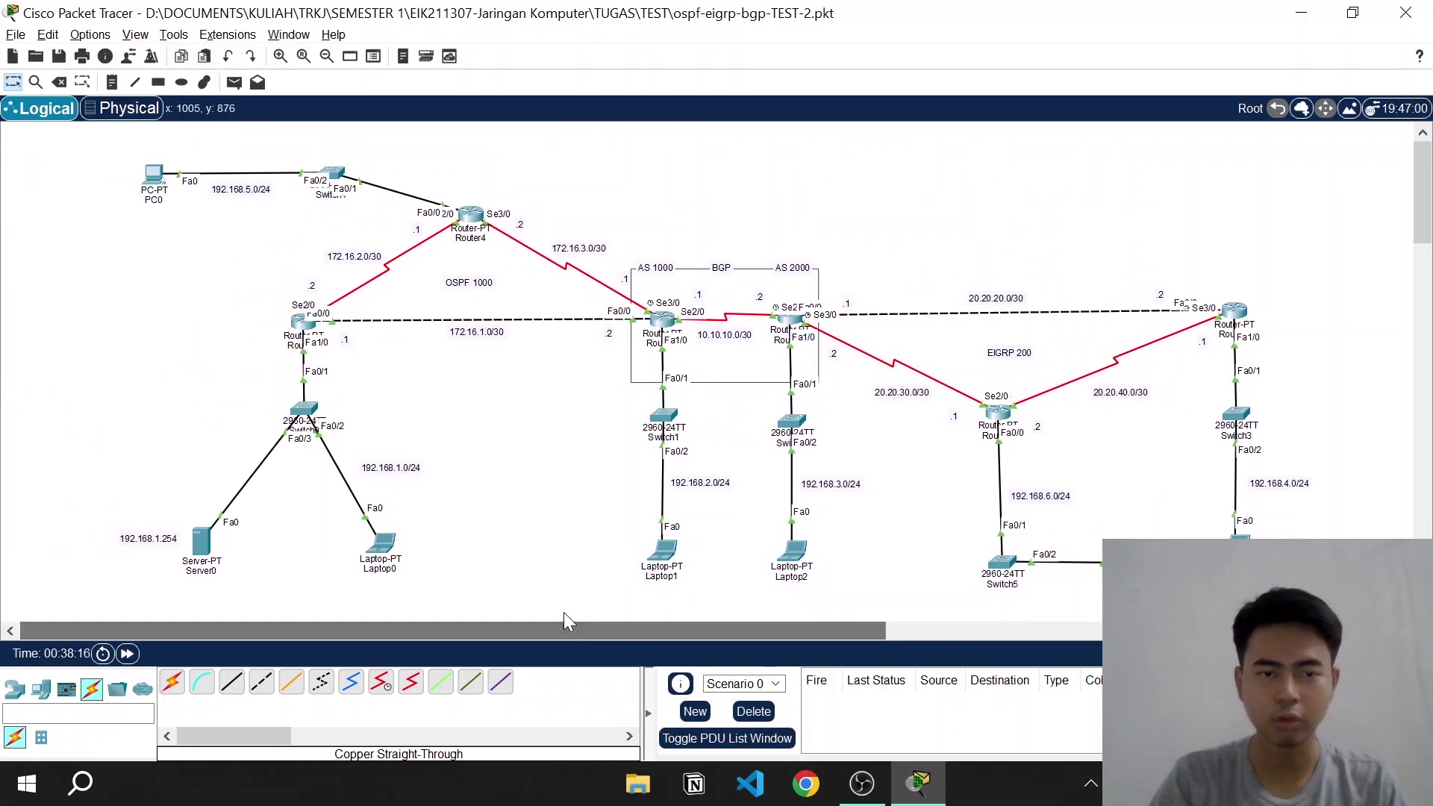
scroll(470, 396, "down", 2)
scroll(472, 393, "up", 2)
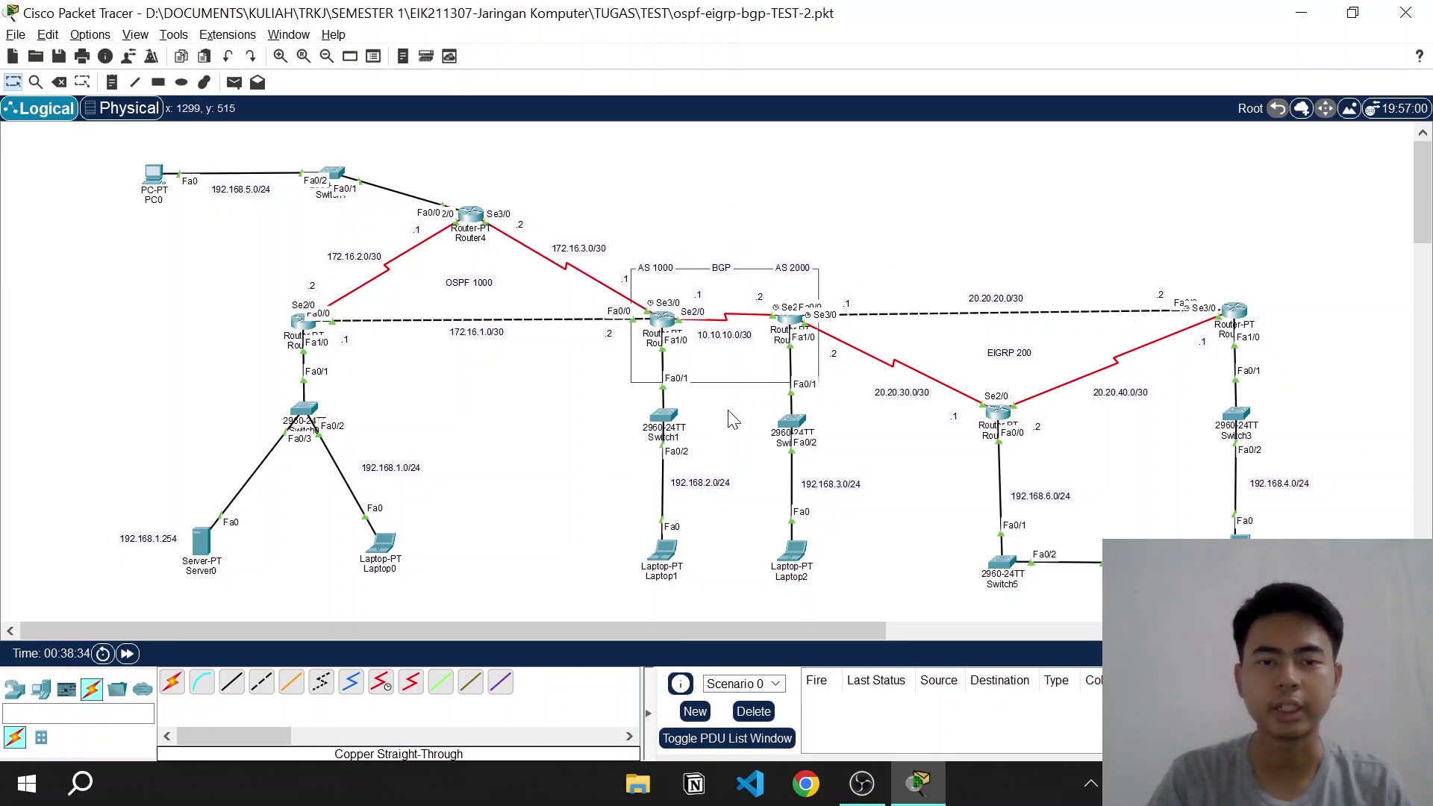
left_click(303, 322)
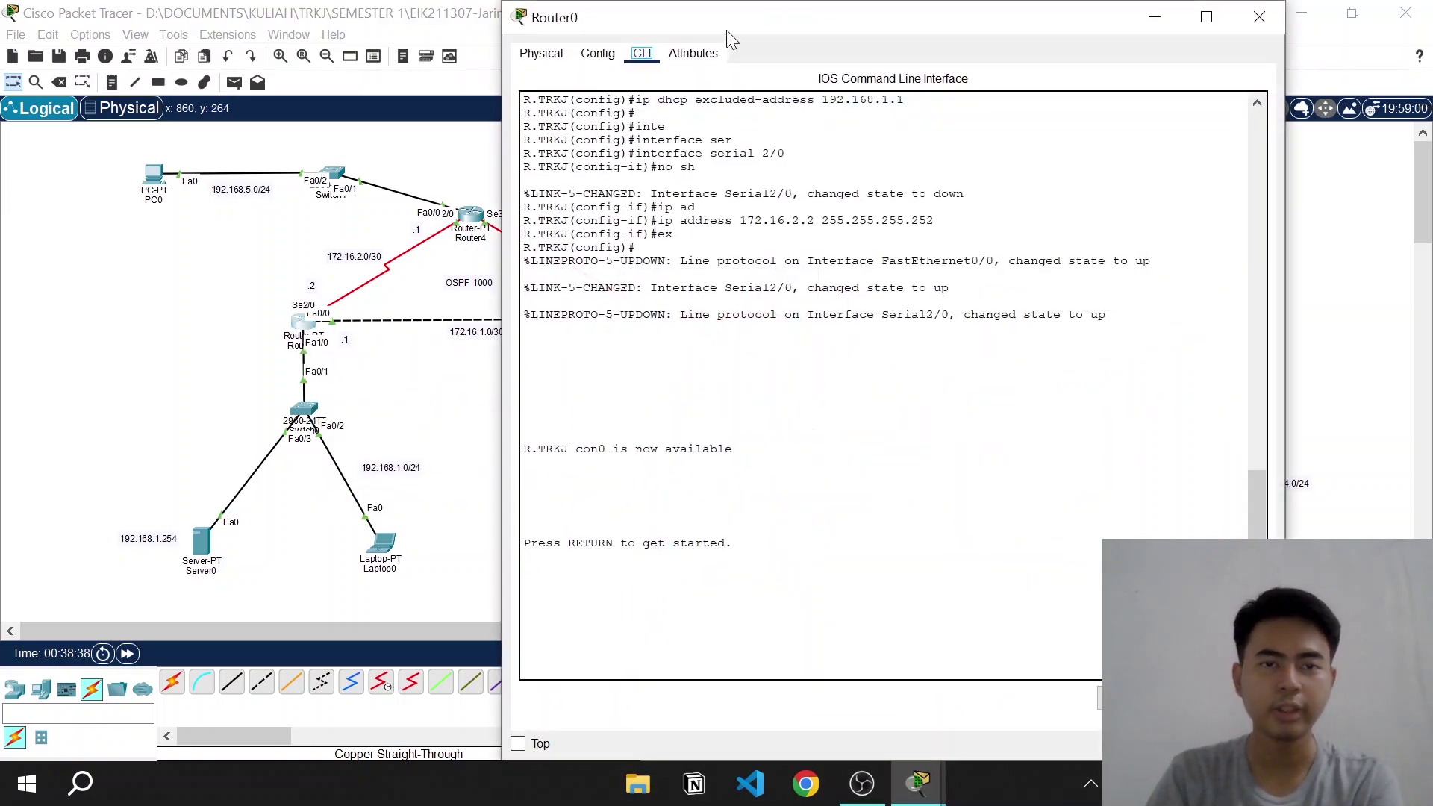
key("Return")
type("\\")
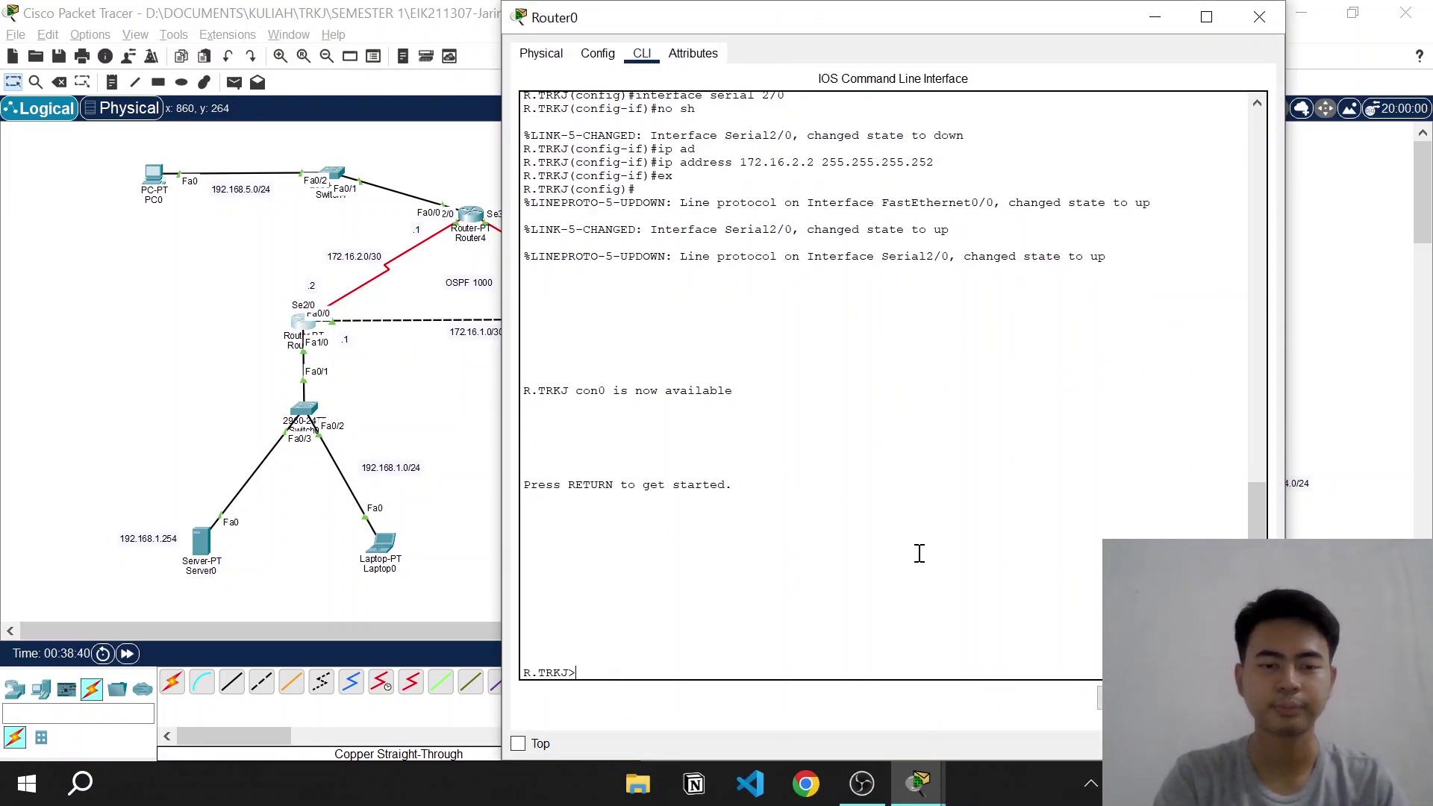
type("n")
key("Return")
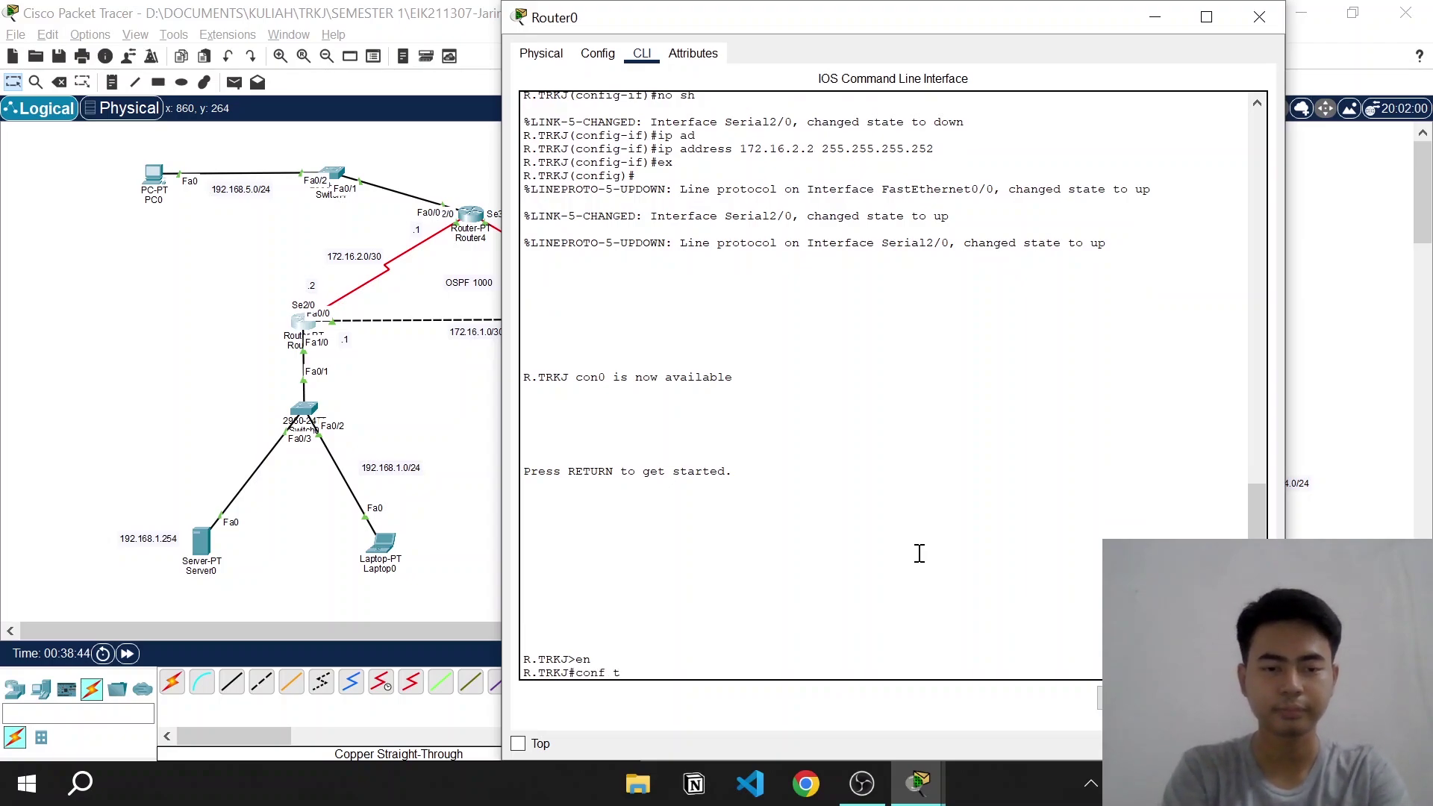
key("Return")
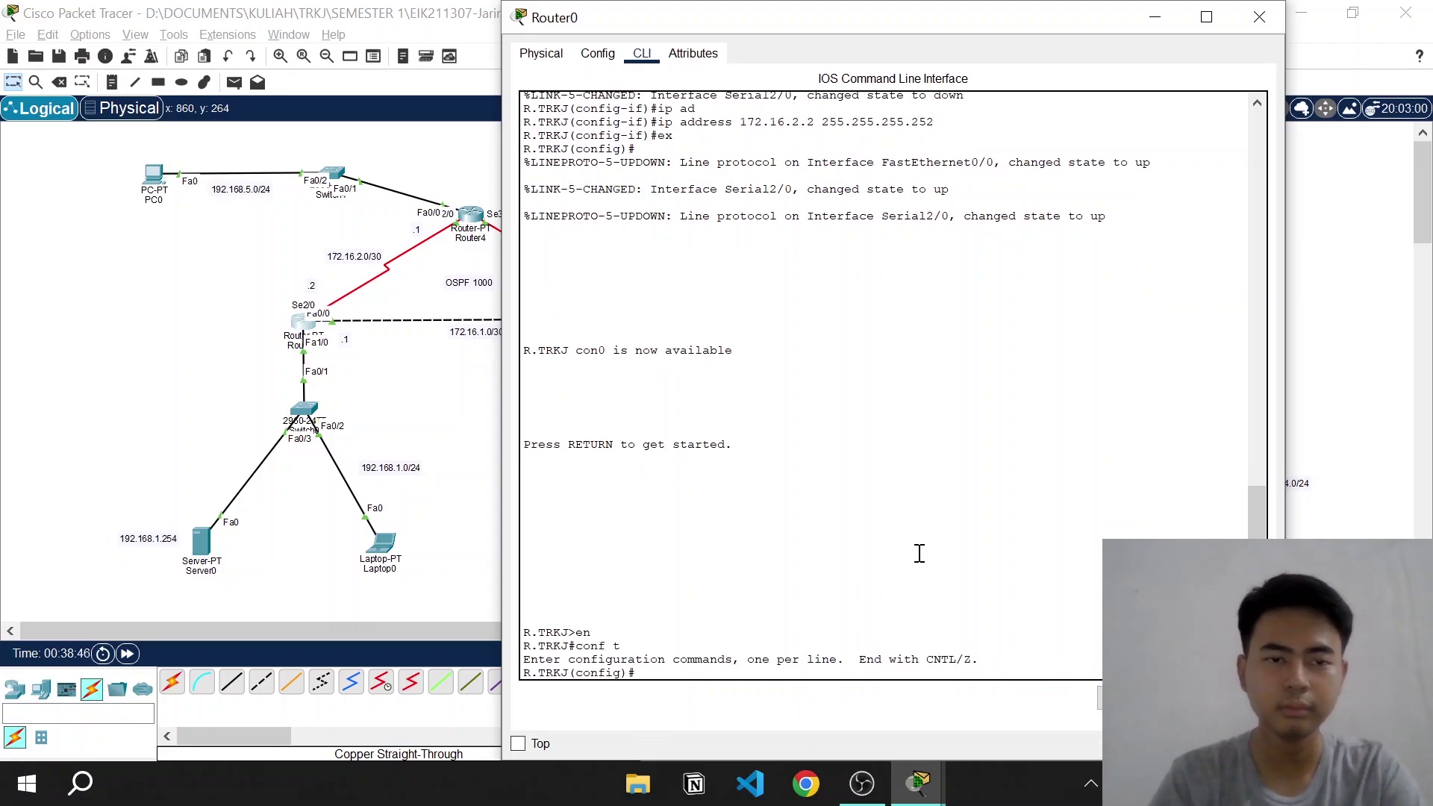
List the routing protocols available to the router command on Router0
left_click_drag(937, 7, 1085, 39)
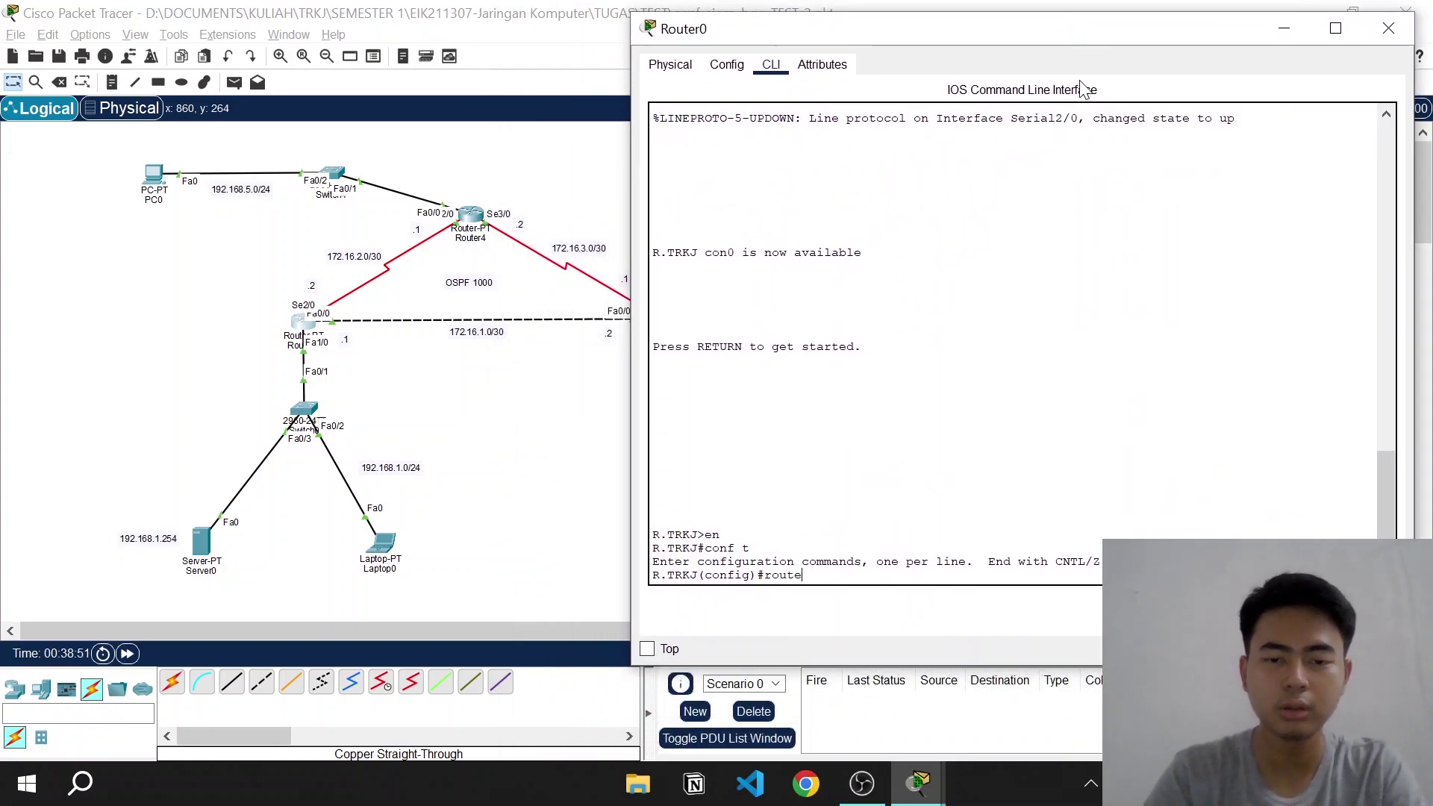
key("Tab")
type("r")
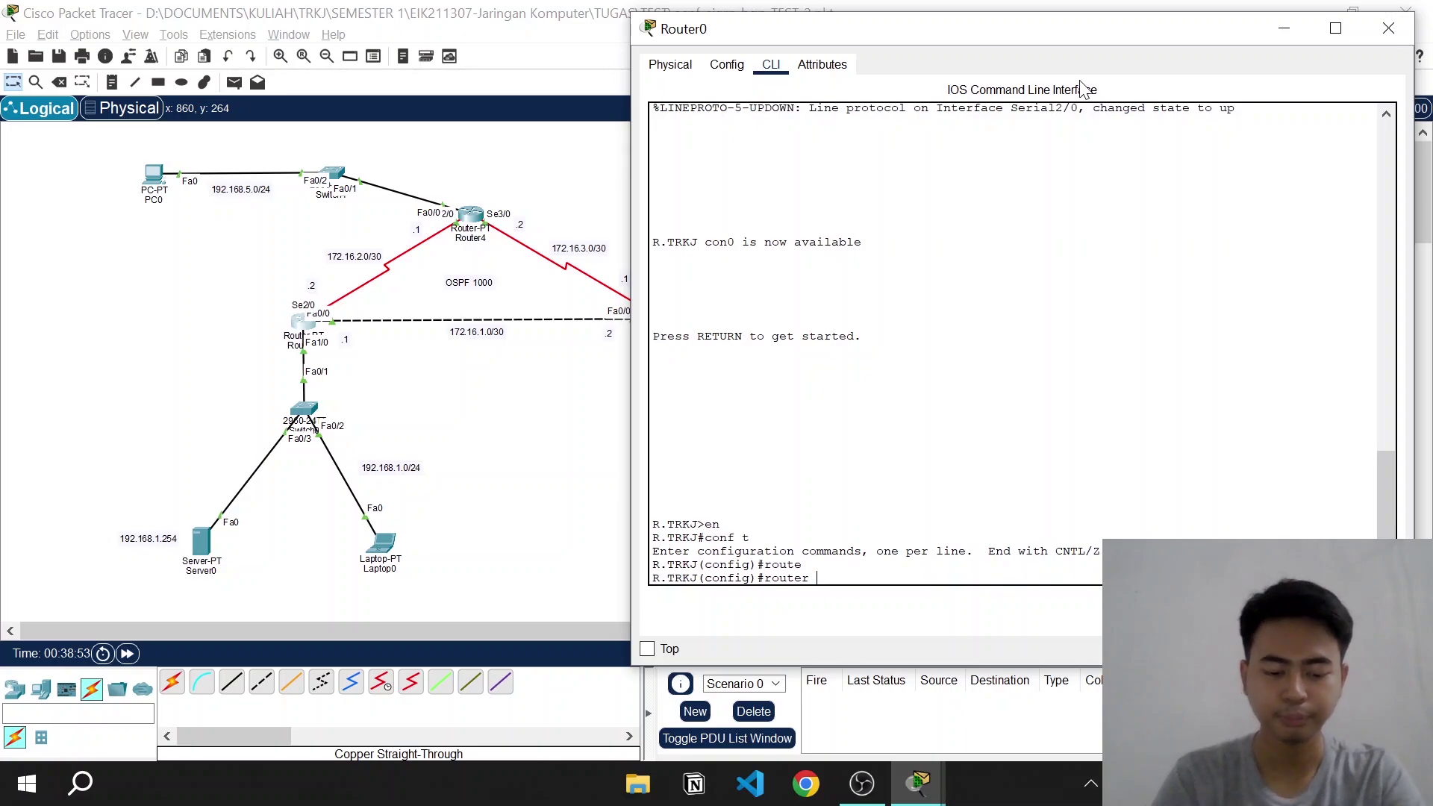
type(" ?")
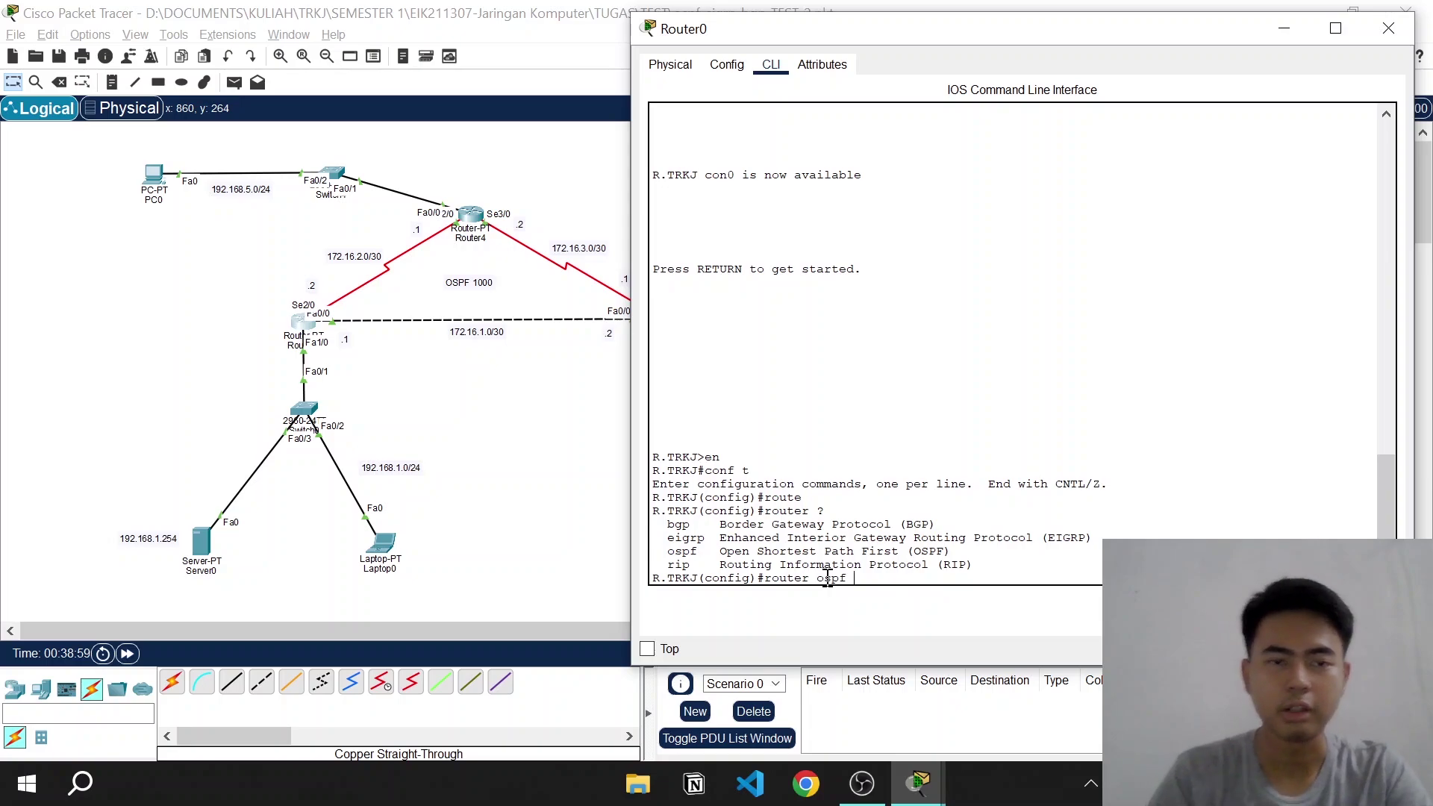
Enter OSPF configuration on Router0 with process ID 1000, consulting the command help for its arguments
type("ospf")
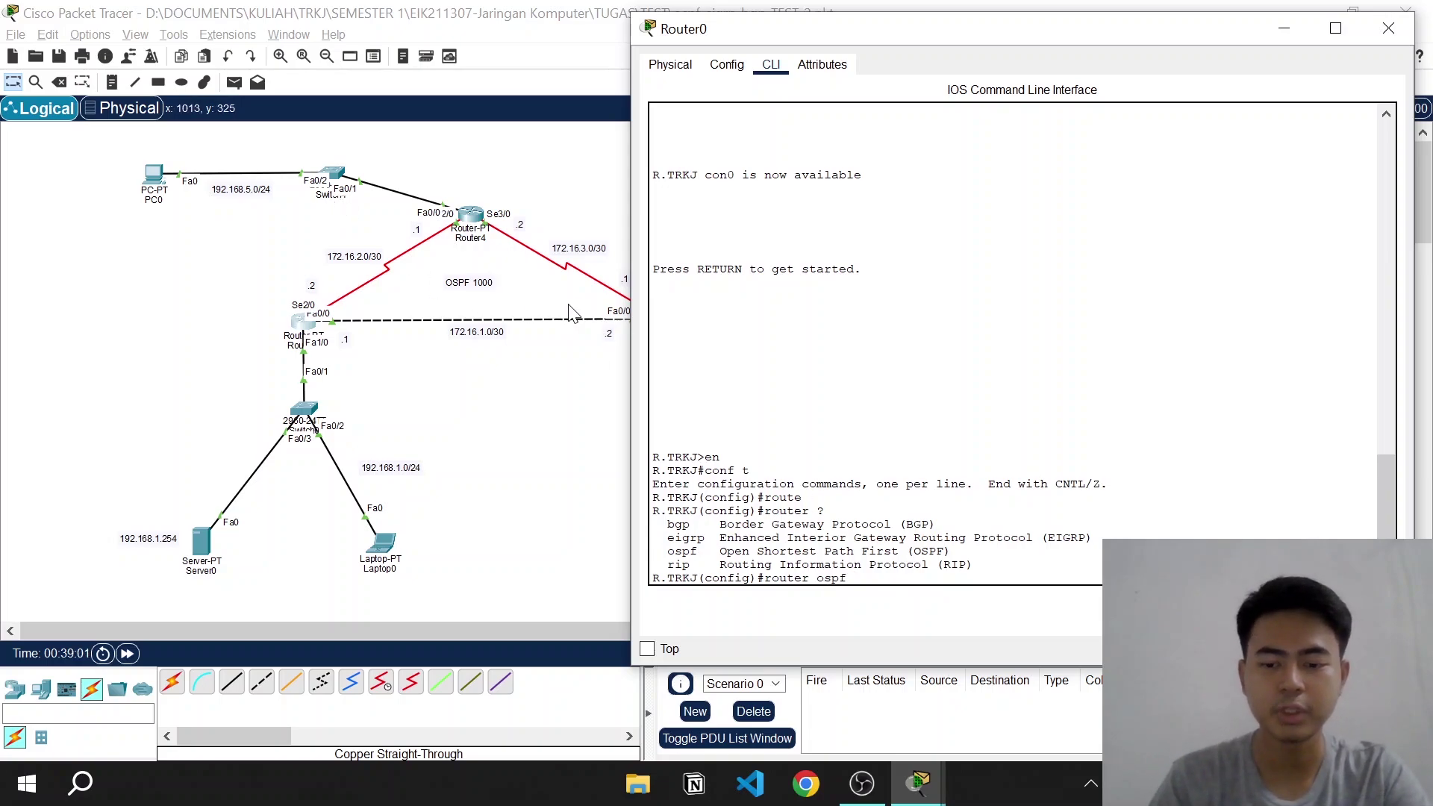
type(" ?")
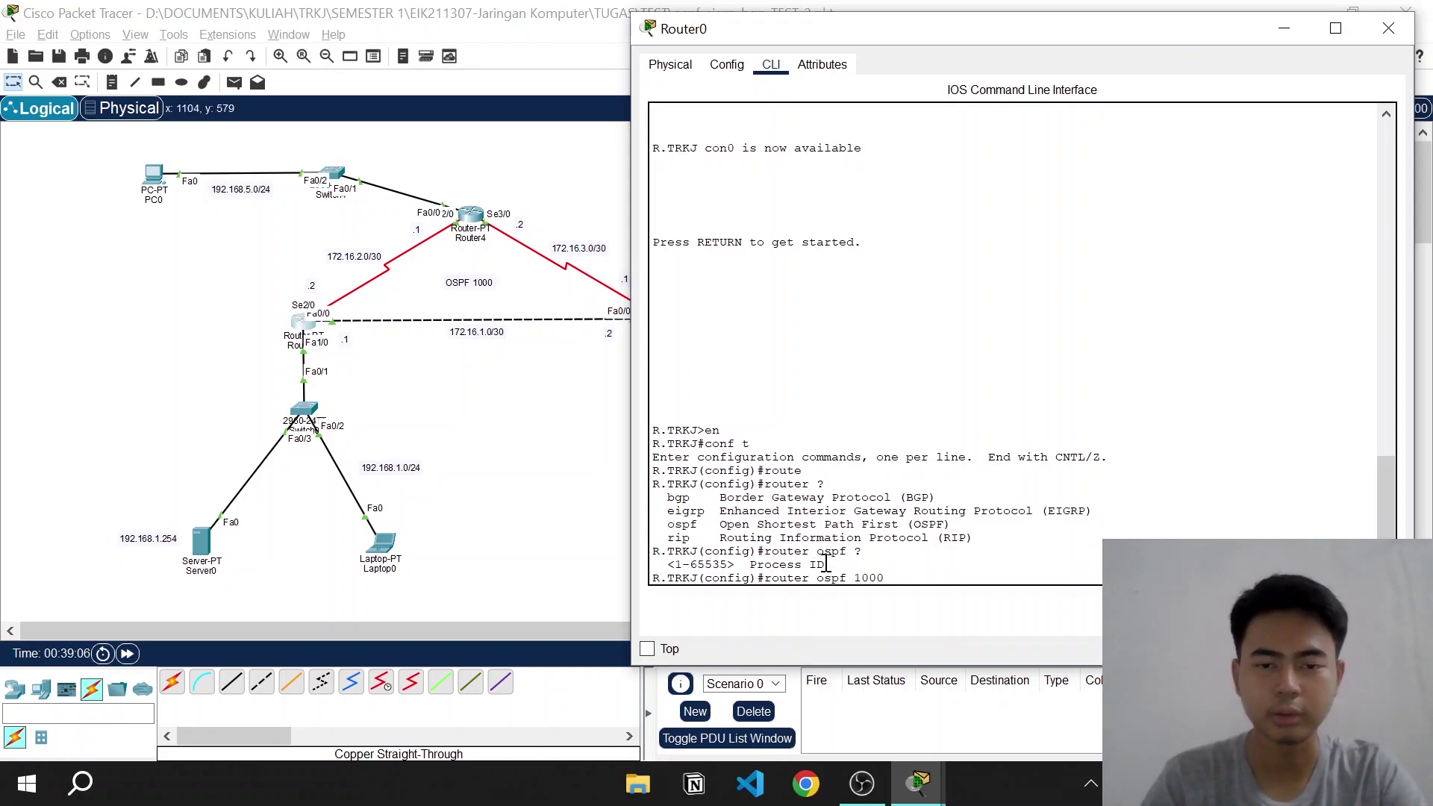
type("1000 ?")
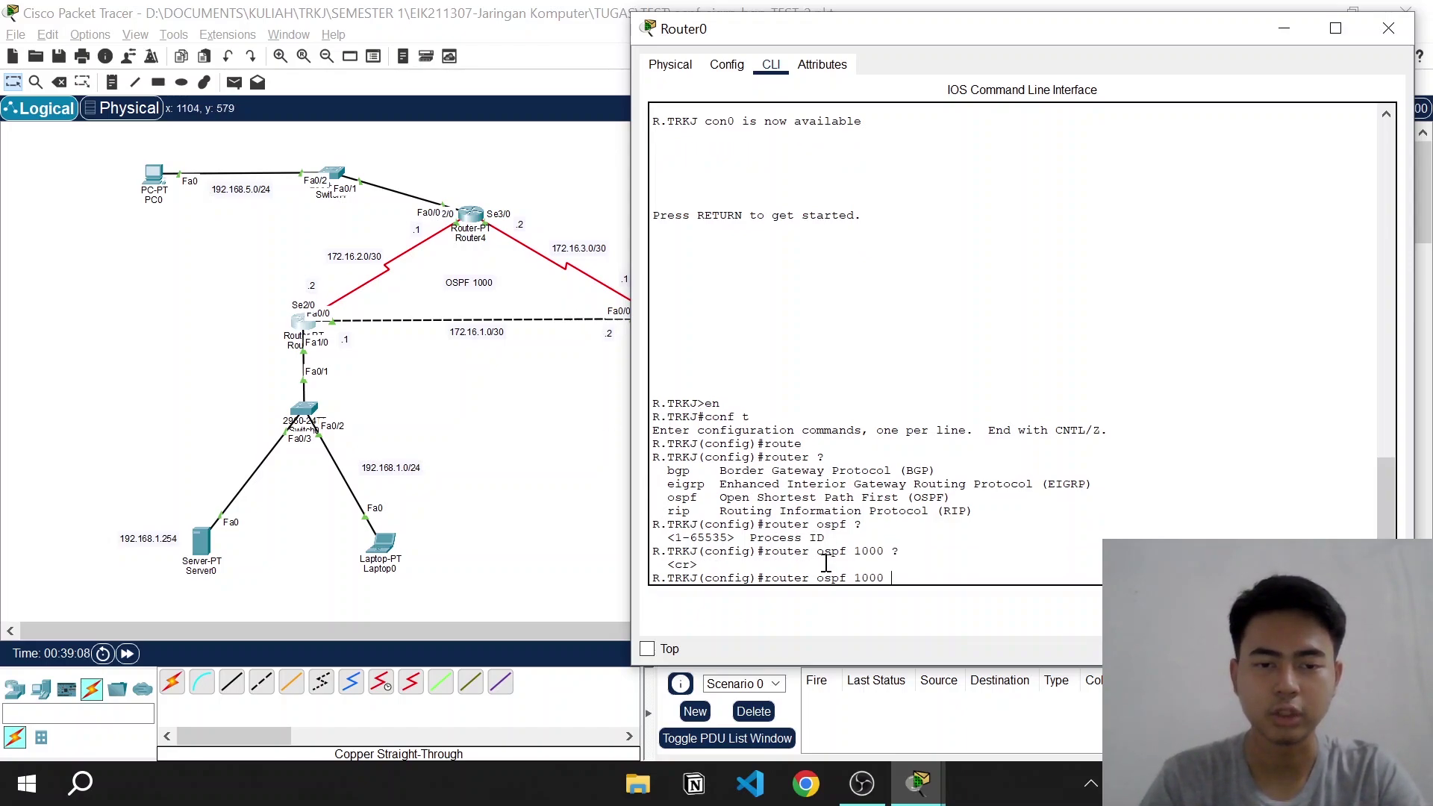
key("Return")
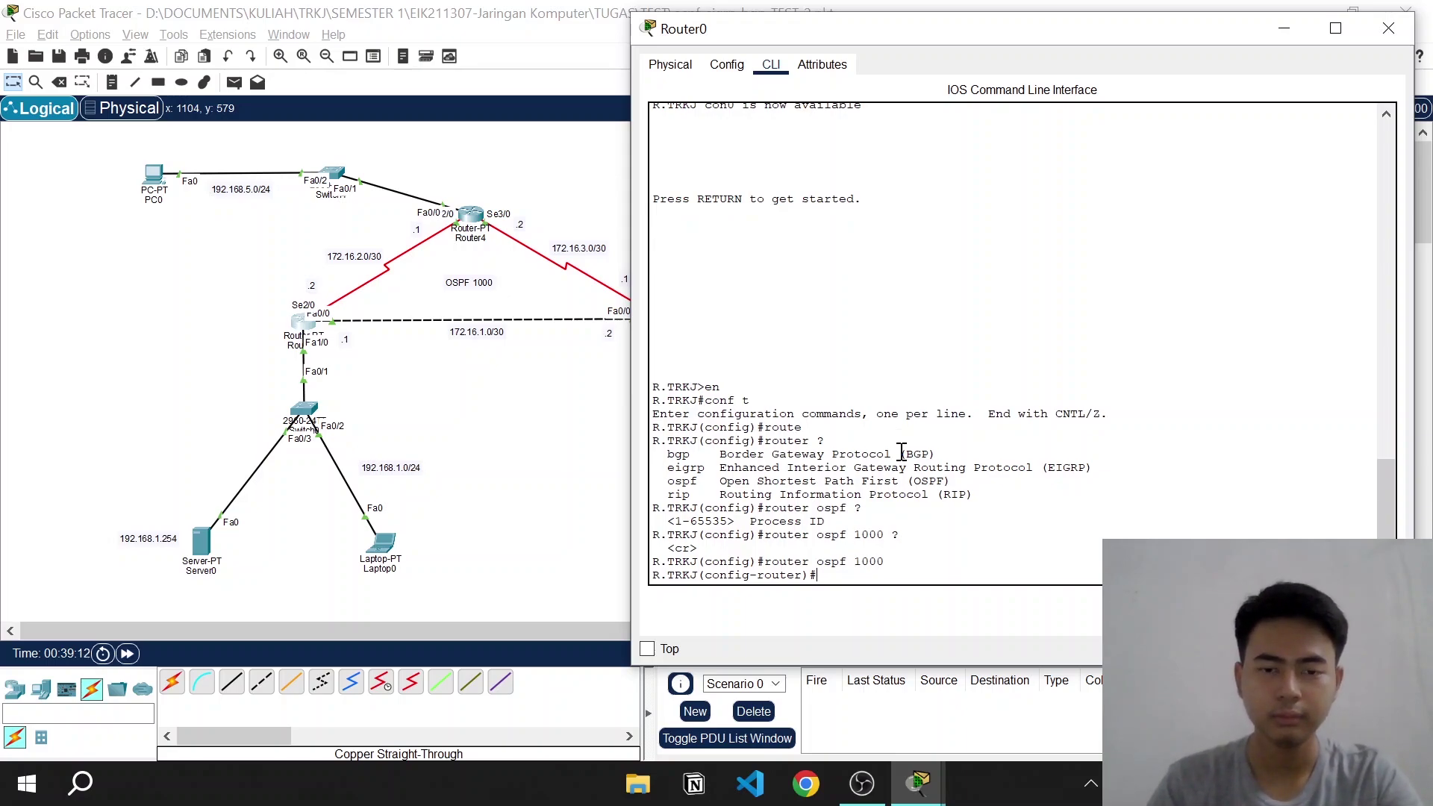
List the commands available in Router0's OSPF configuration mode and examine the network entry
type("?")
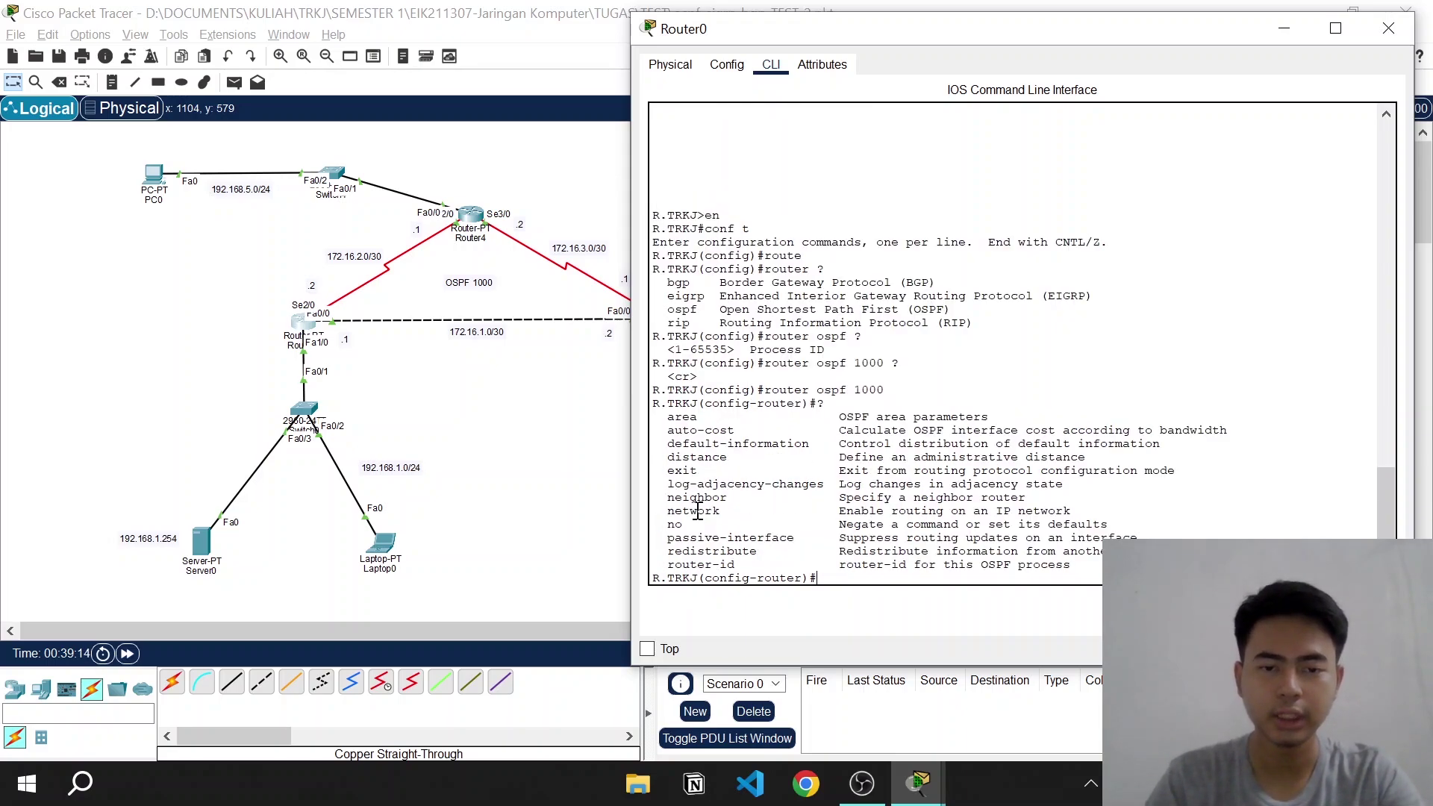
double_click(724, 511)
left_click(851, 575)
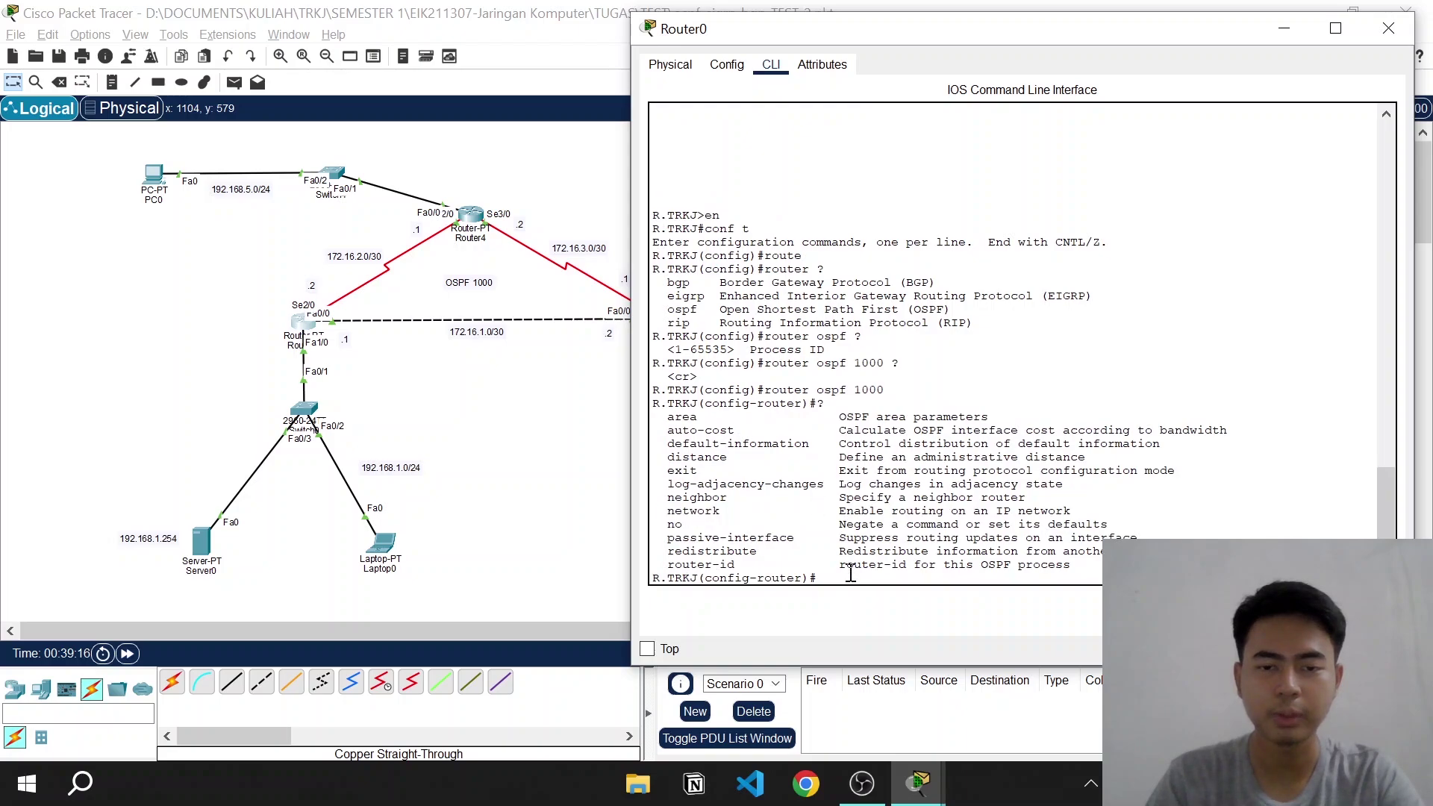
Begin an OSPF network statement for 192.168.1.0 on Router0, checking the help for the arguments it requires
type("netw")
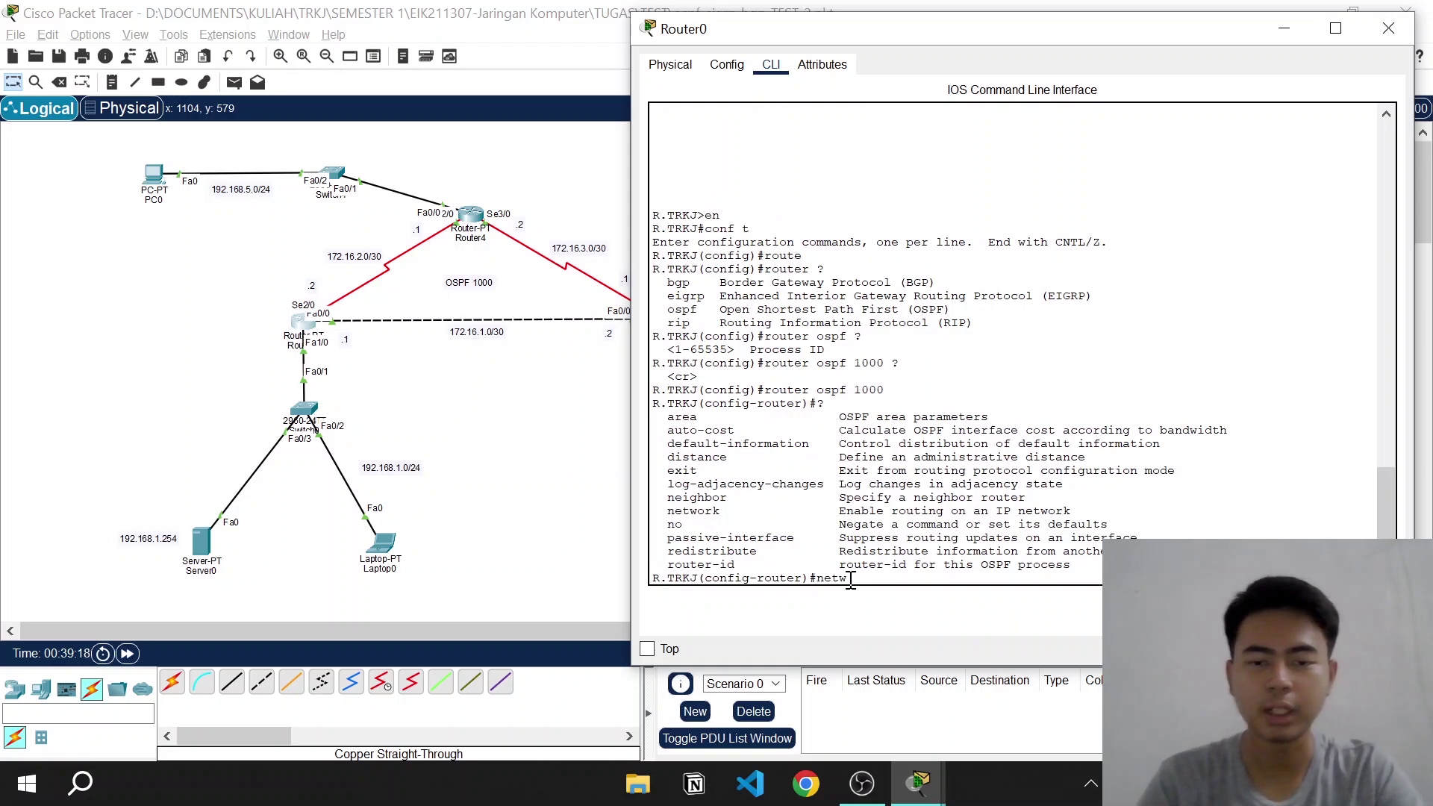
key("Tab")
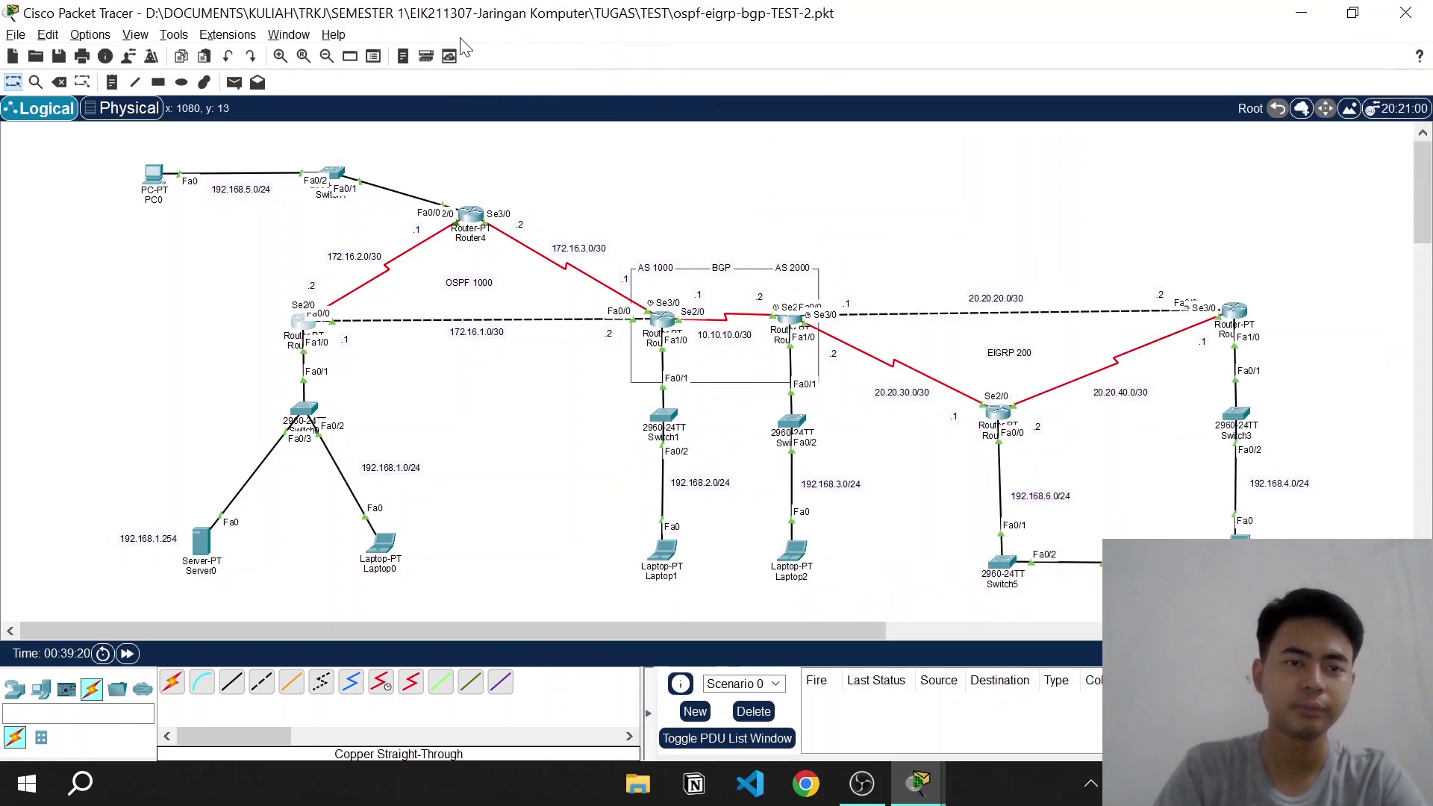
left_click(343, 291)
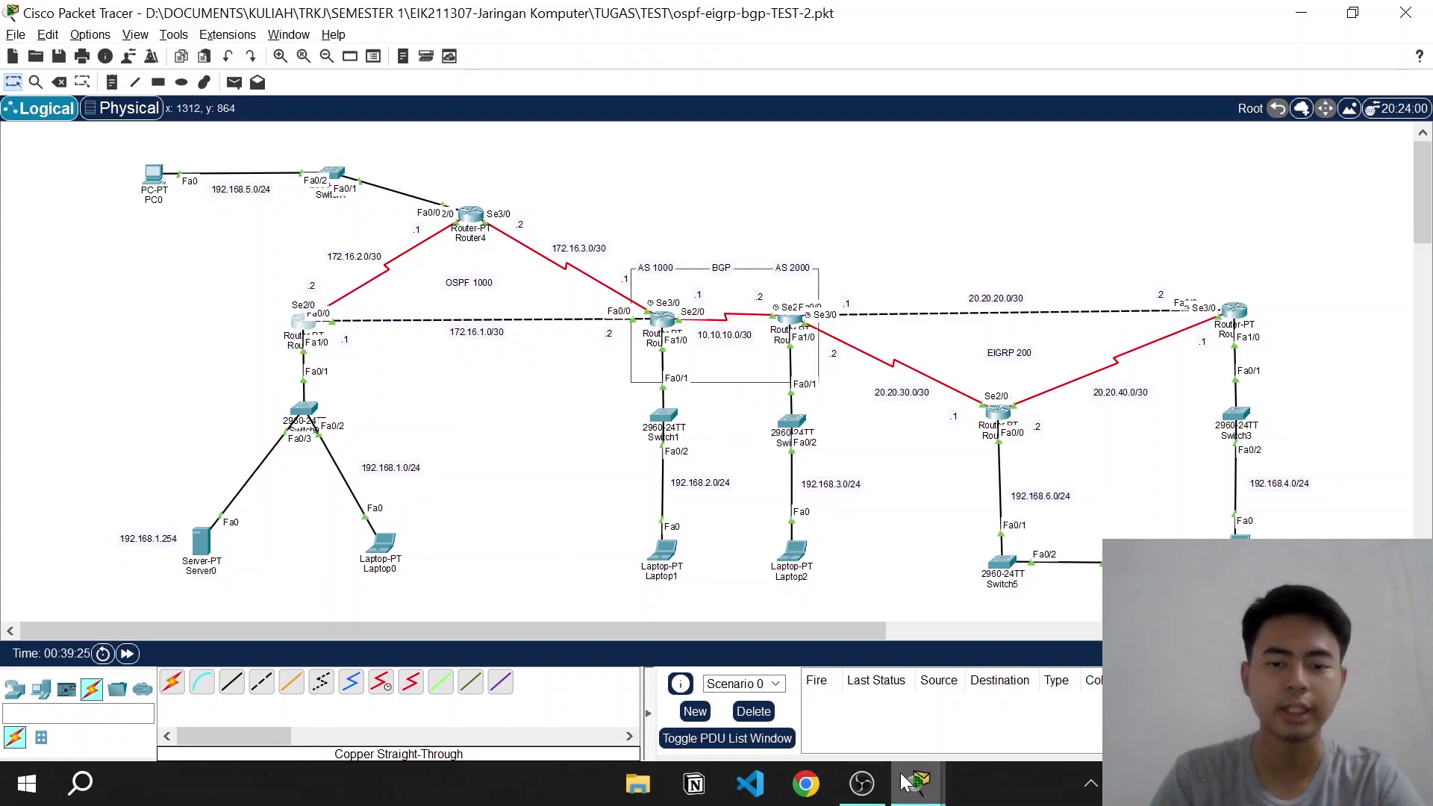
mouse_move(952, 761)
left_click(992, 705)
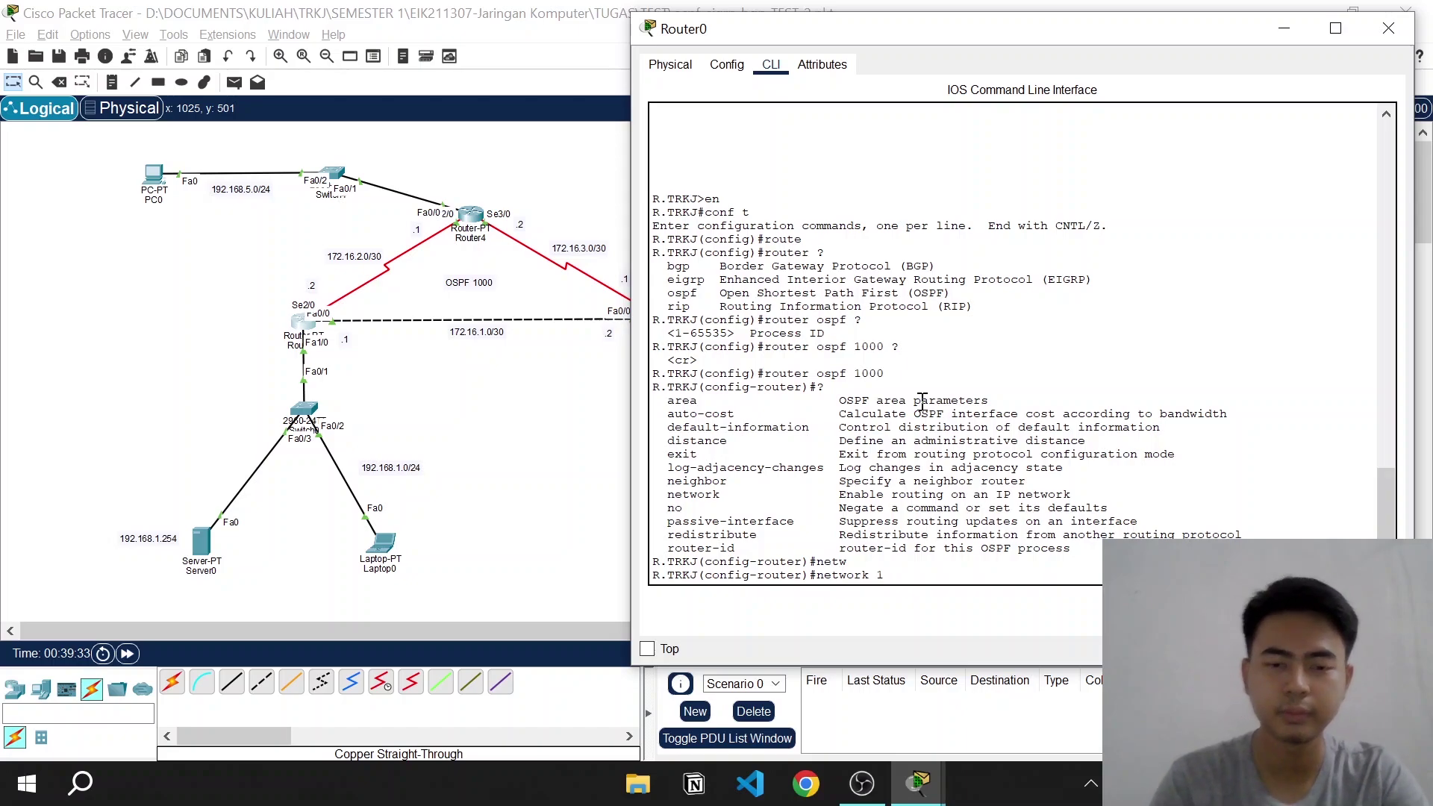
type("?")
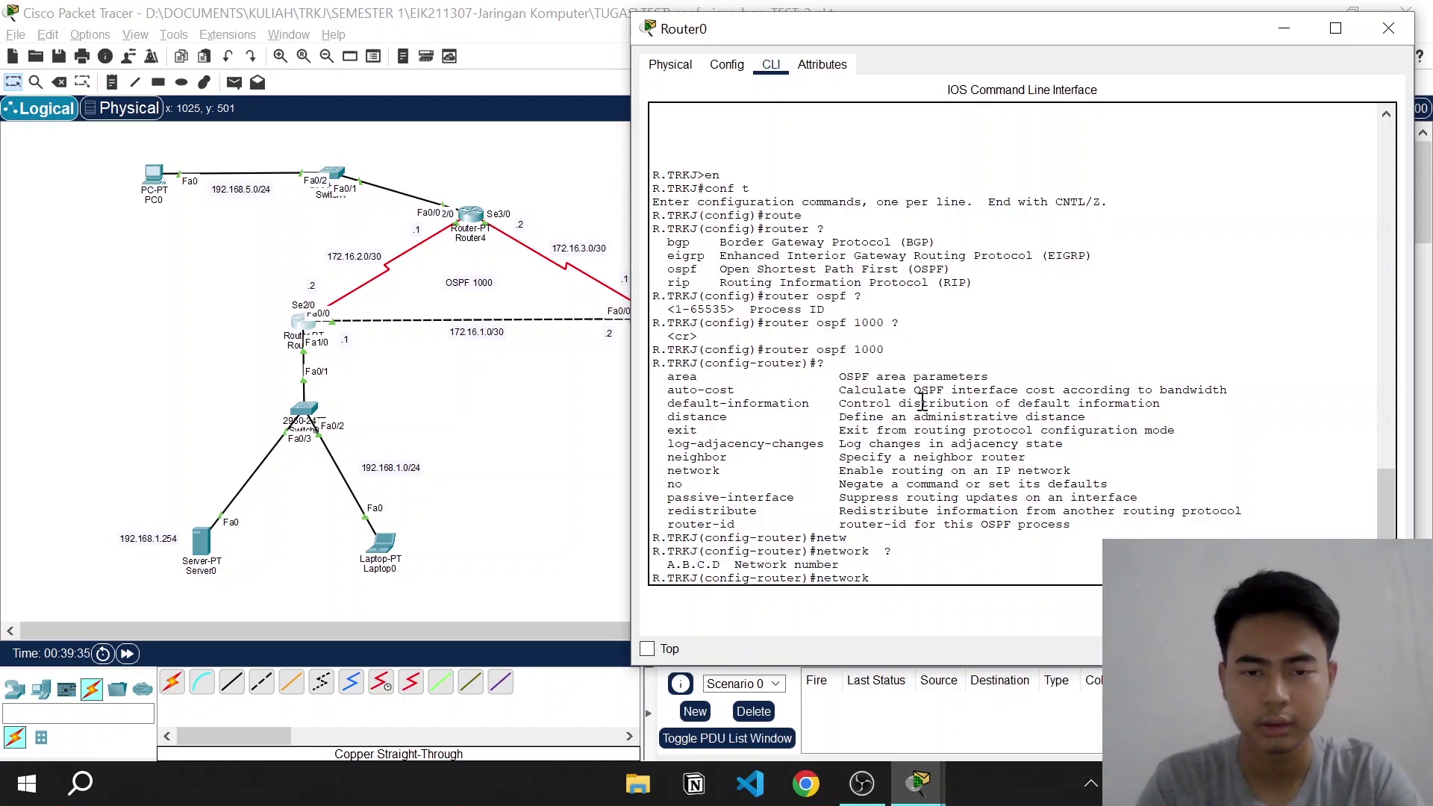
type("192")
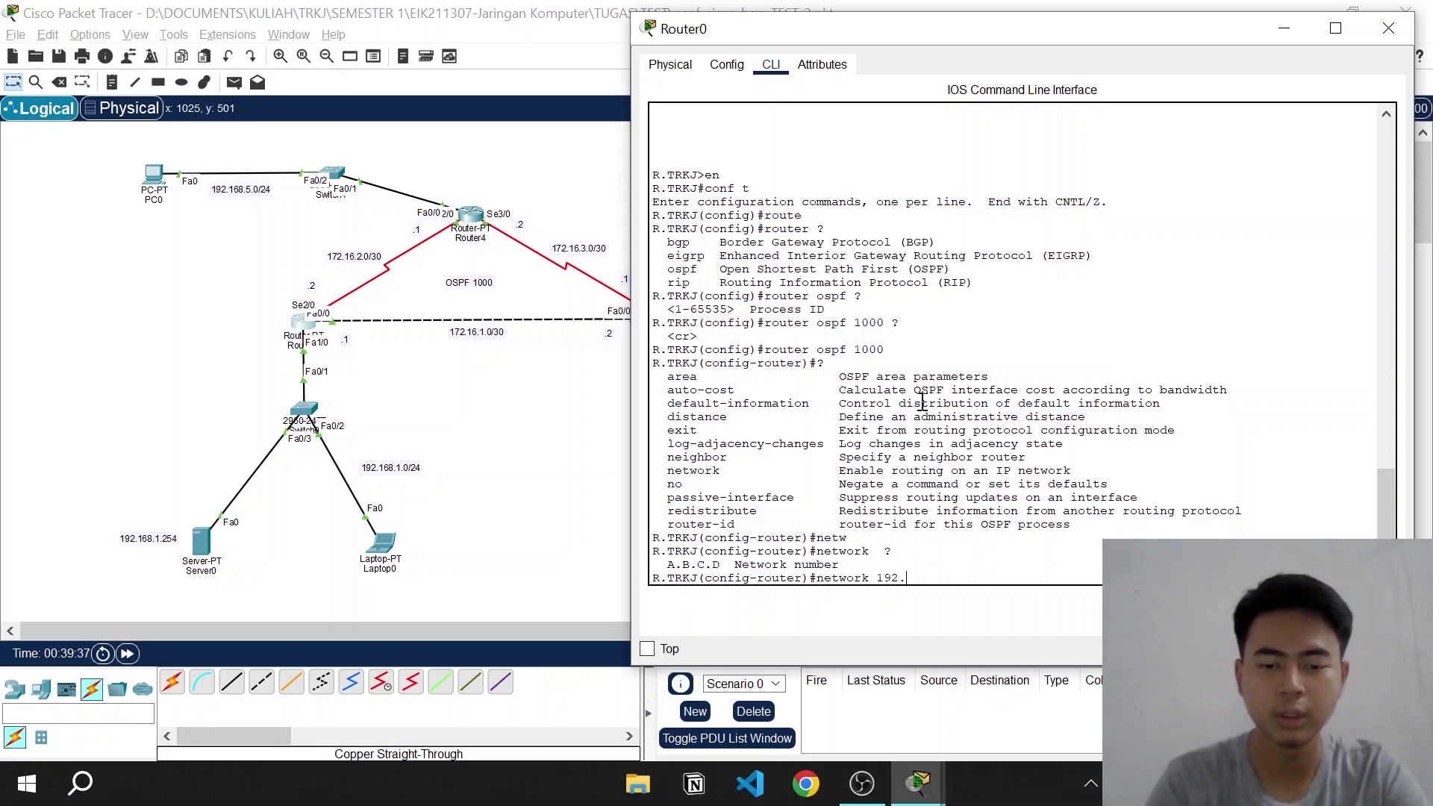
type(".168.1.0")
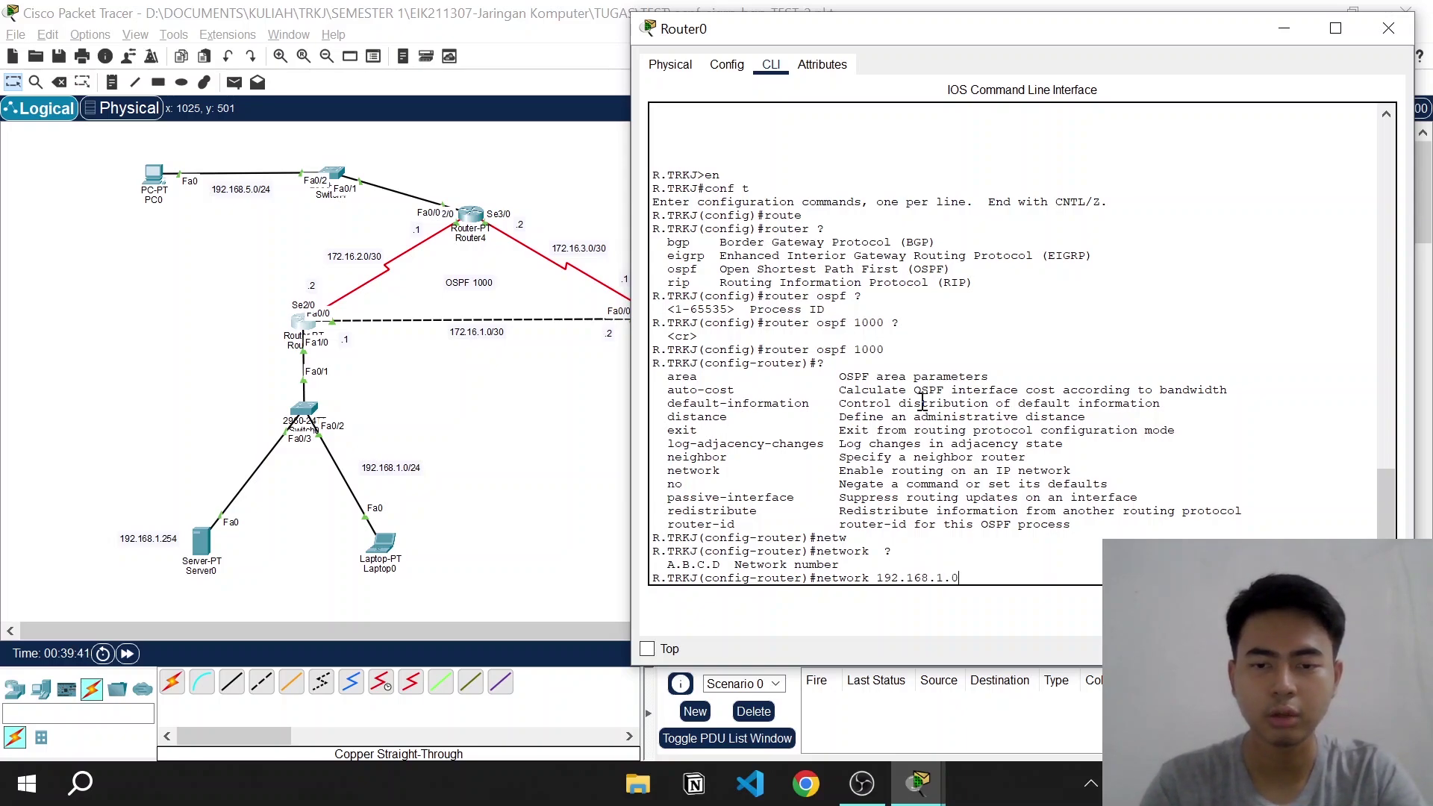
type(" ?")
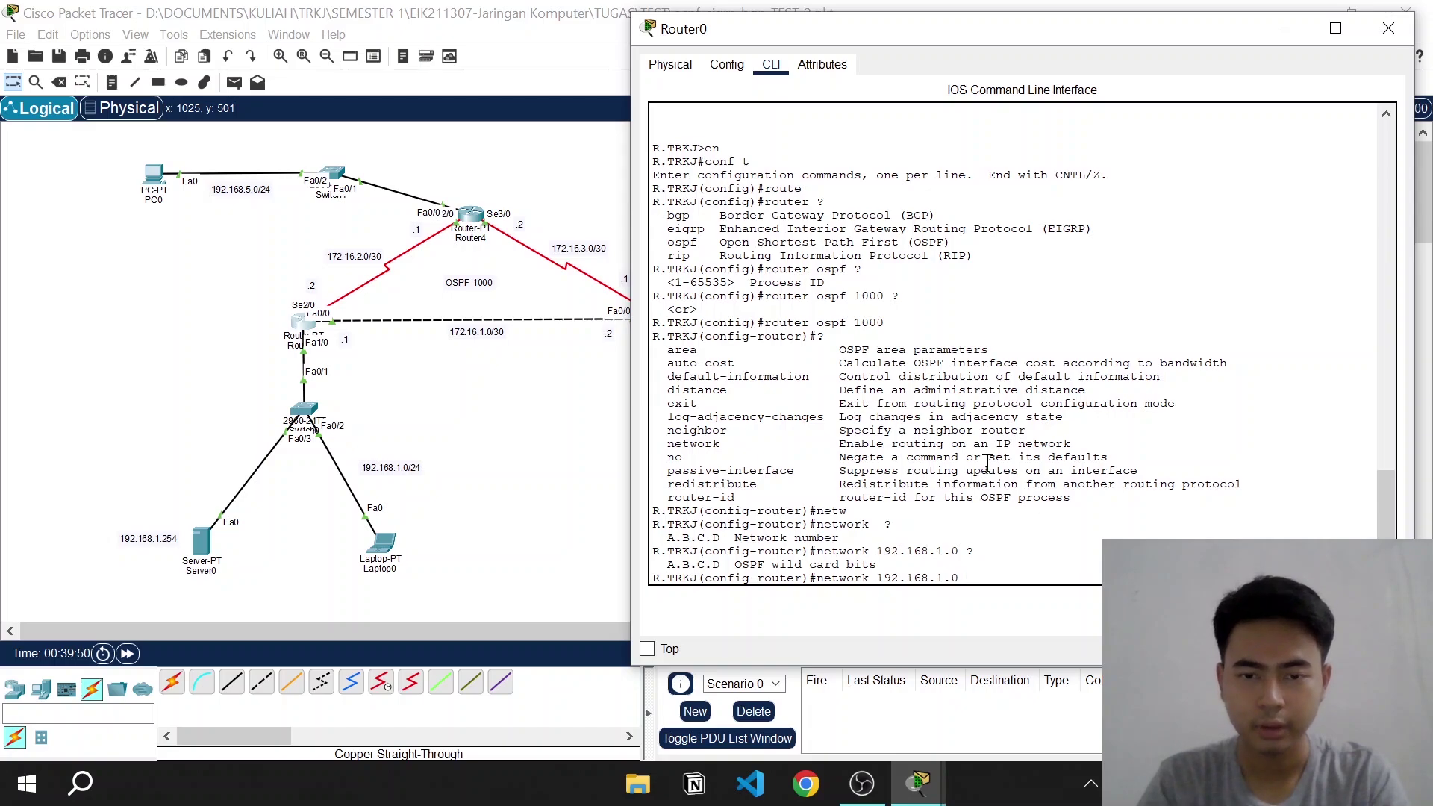
Complete the 192.168.1.0 network statement with wildcard mask 0.0.0.255 and area 0, and submit it
left_click_drag(974, 39, 963, 39)
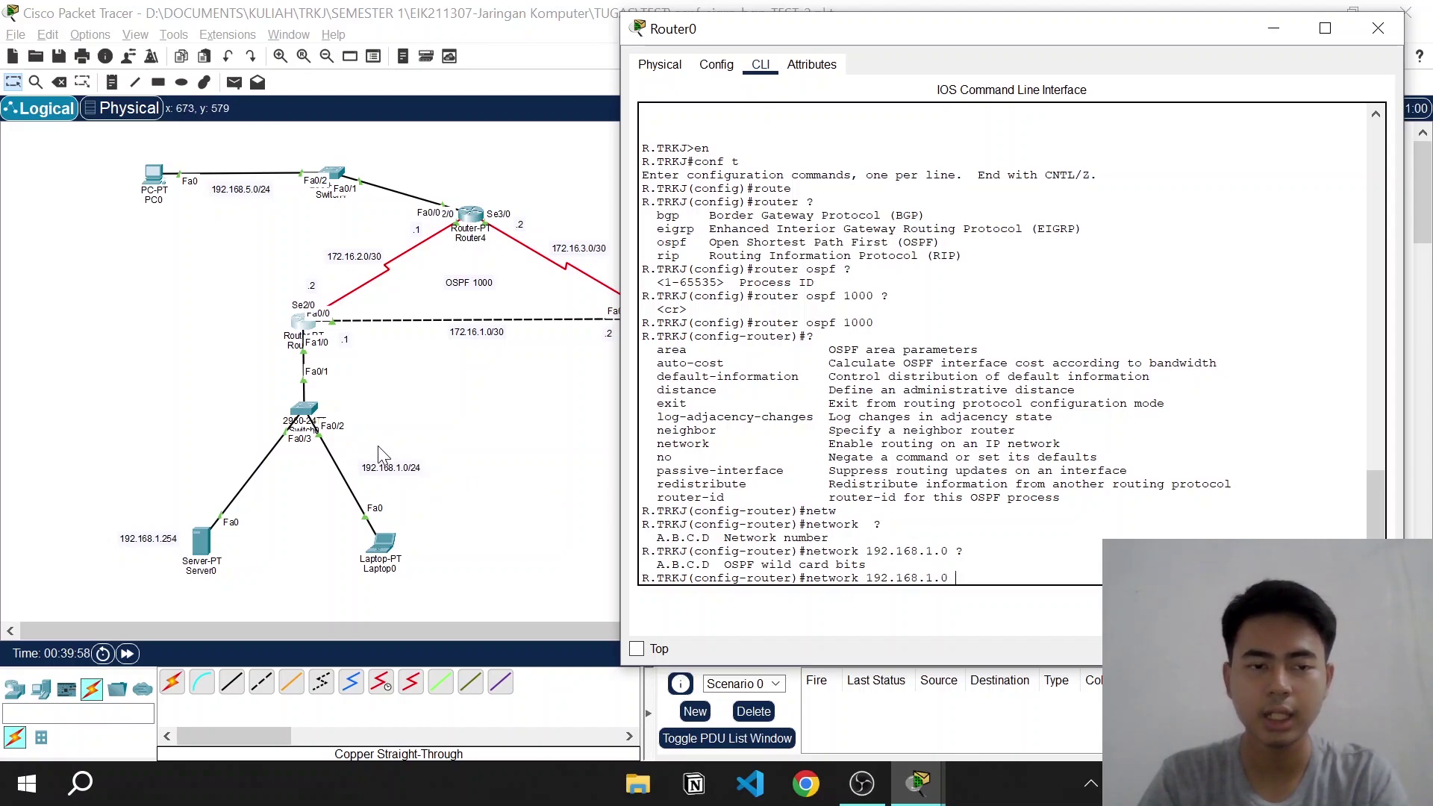
left_click_drag(763, 34, 736, 30)
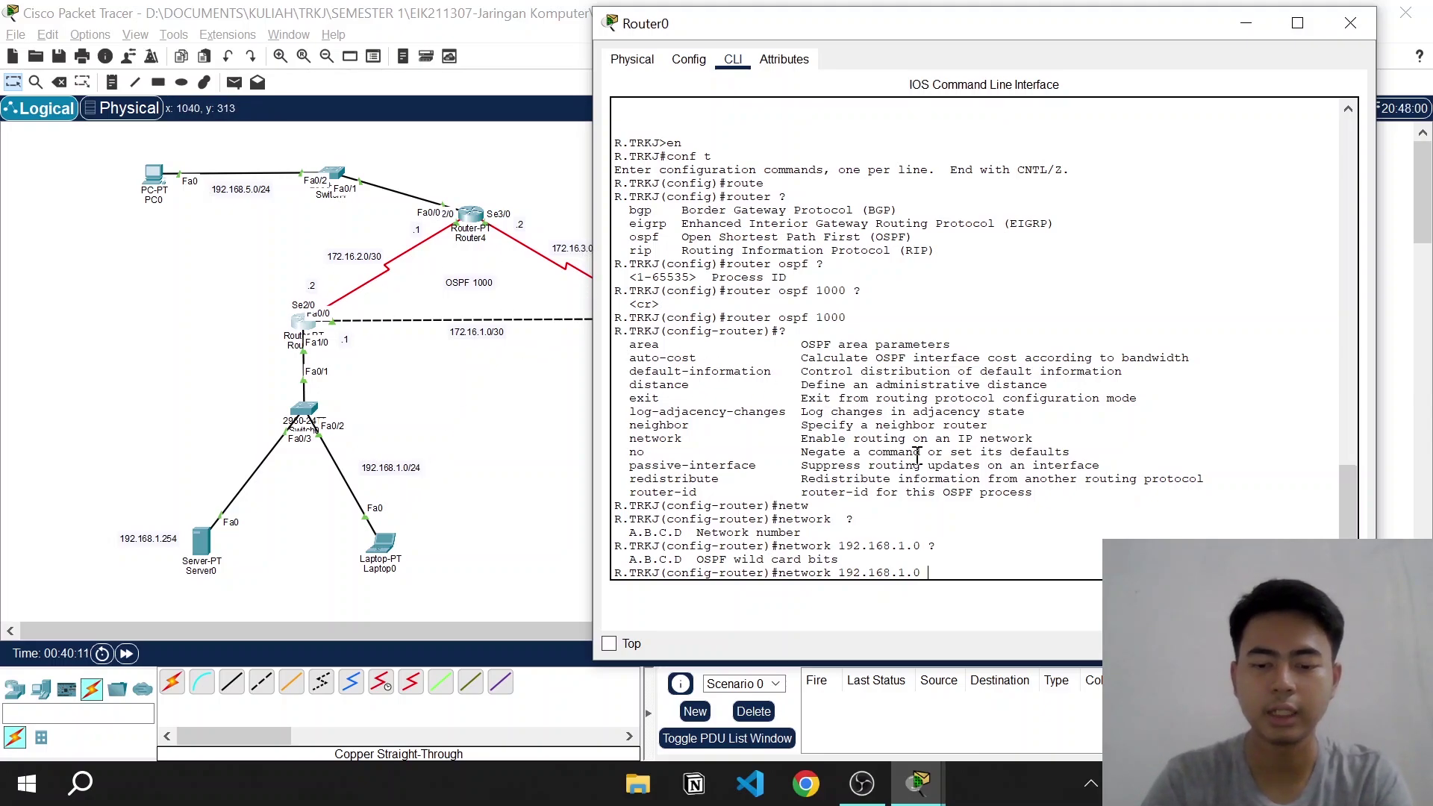
type("0.0.")
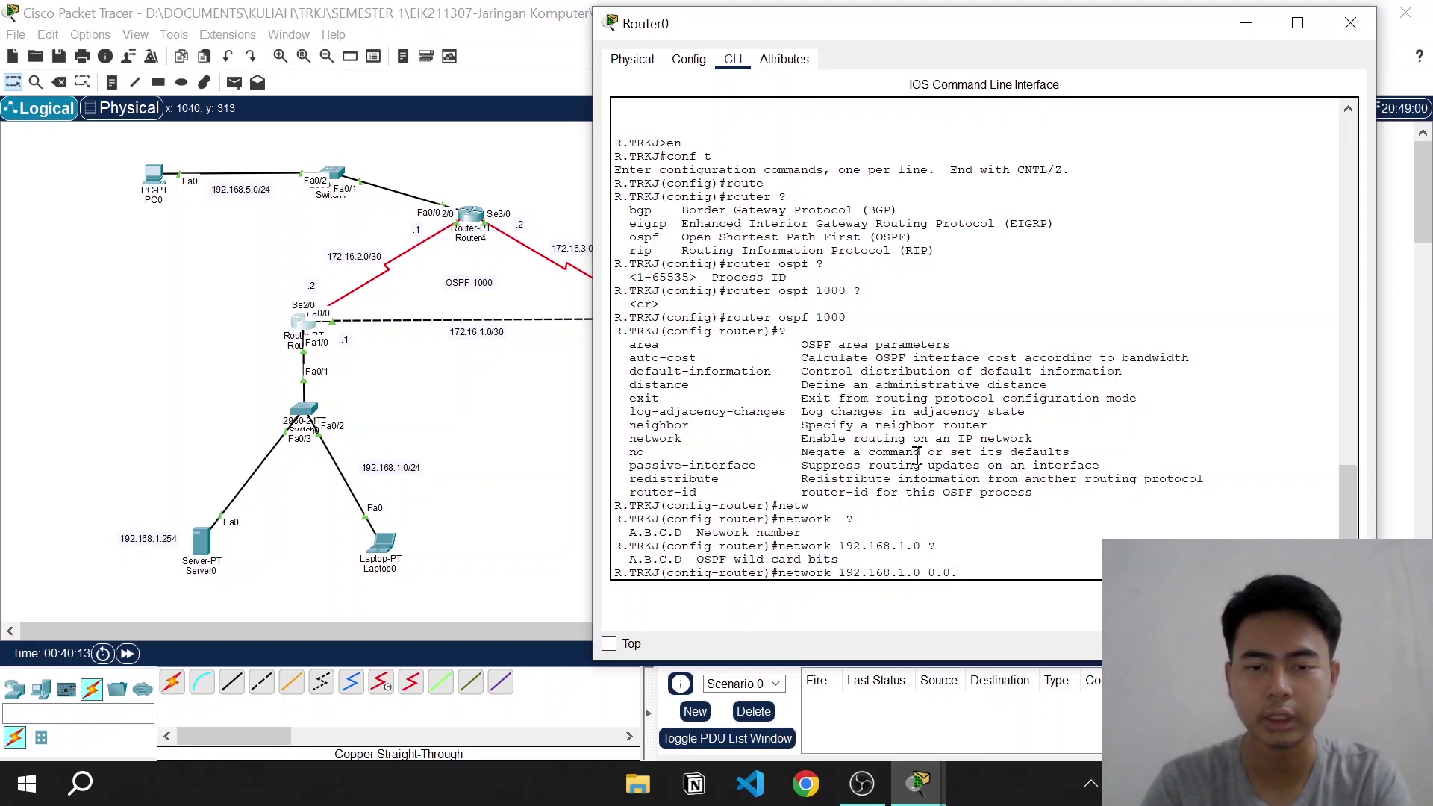
type("0.25")
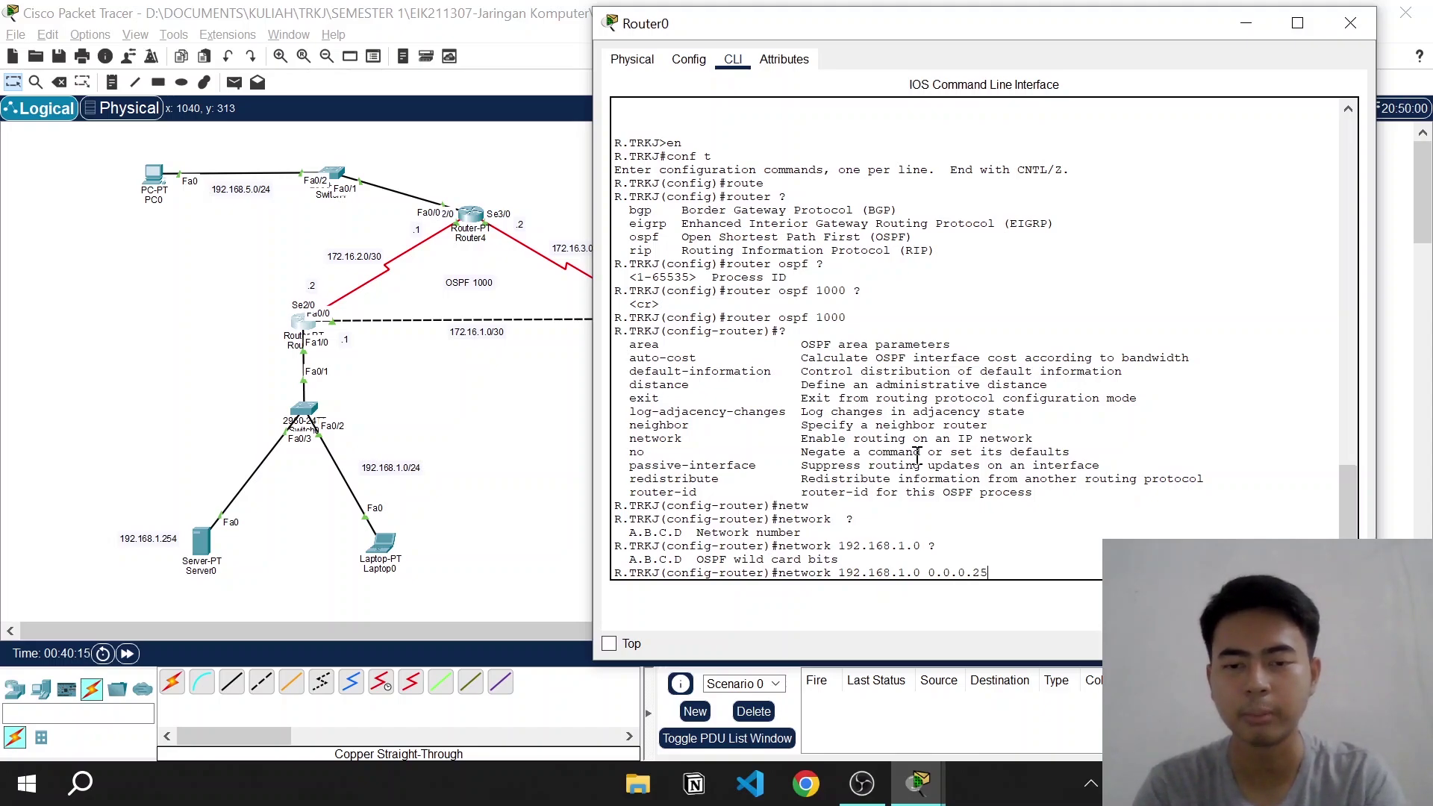
type("5")
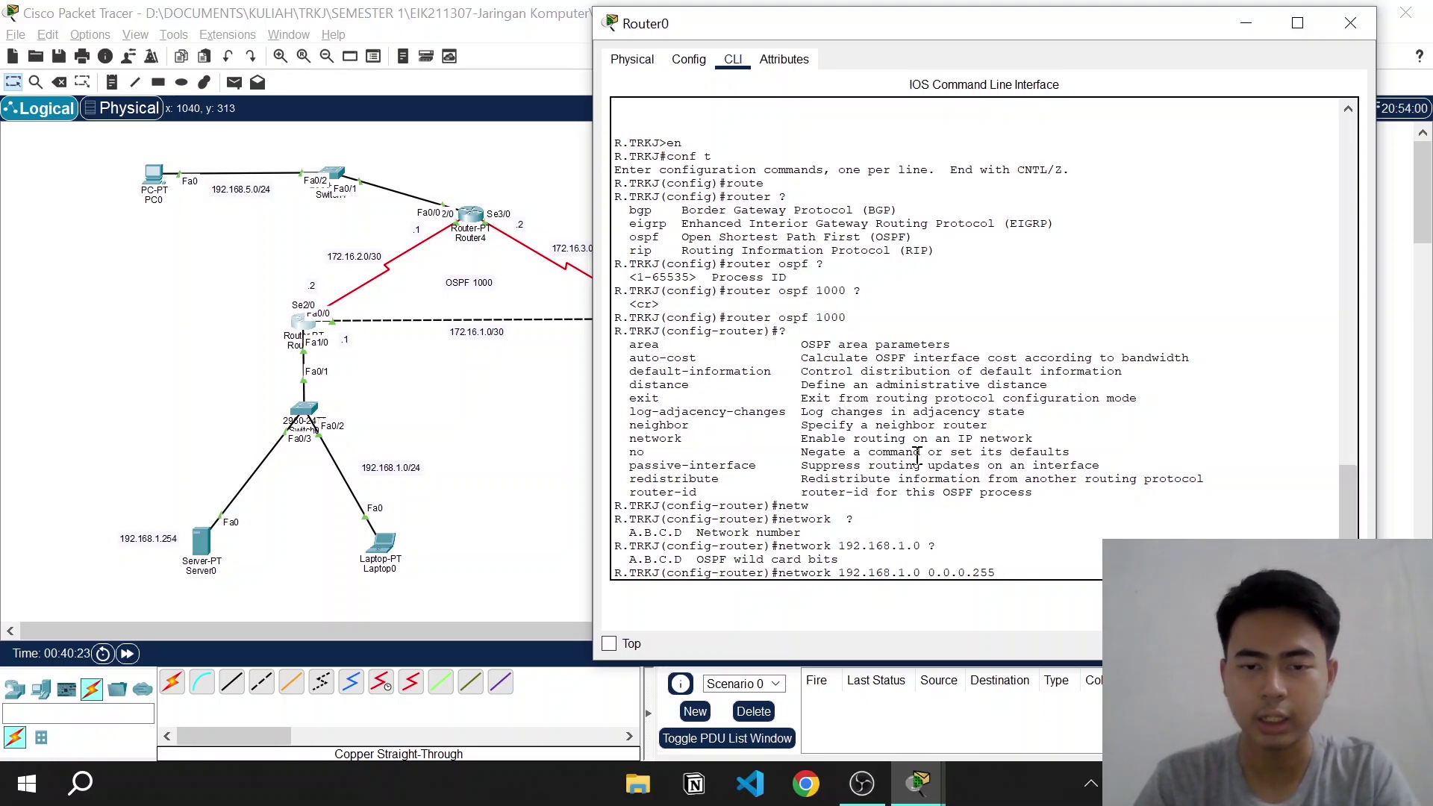
type("?")
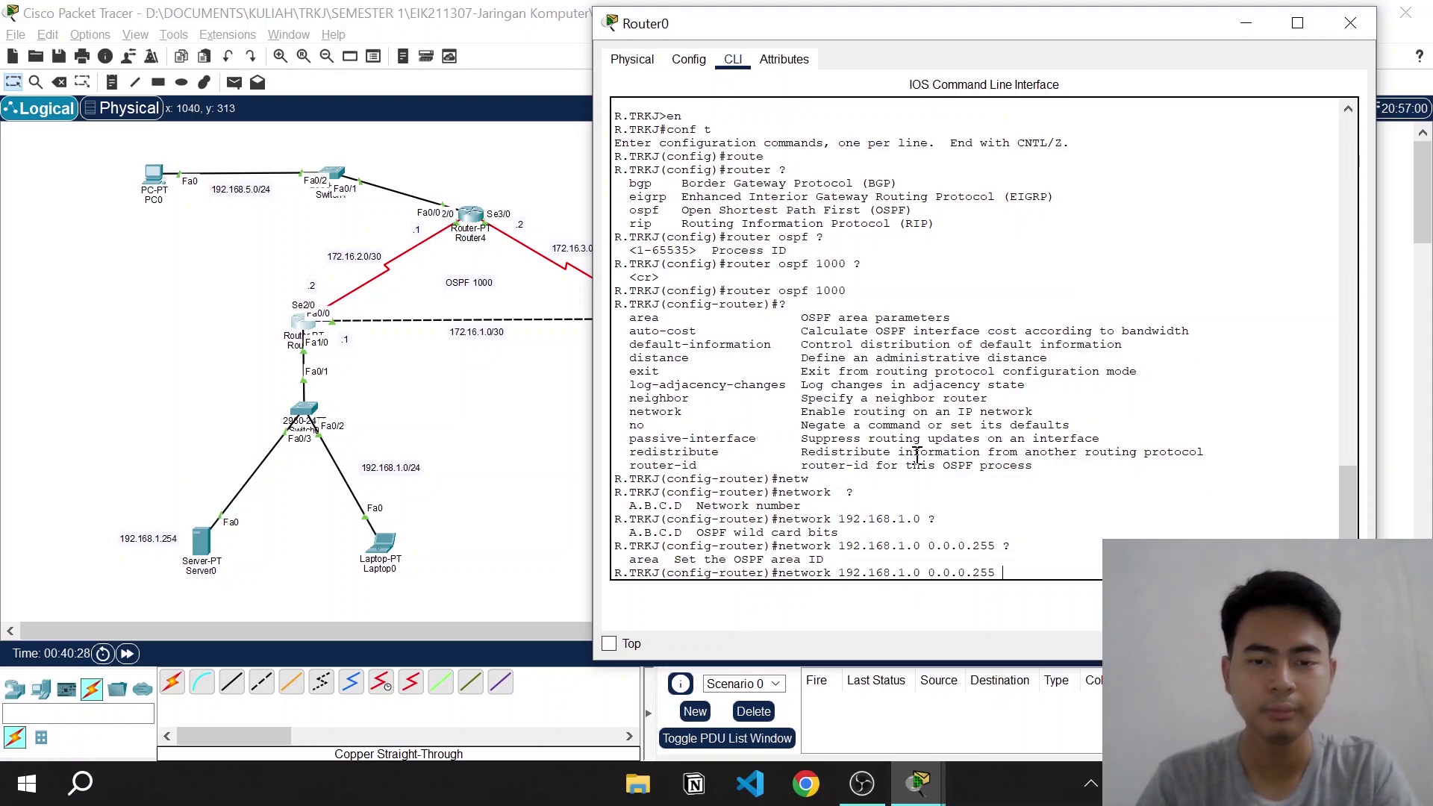
type("area")
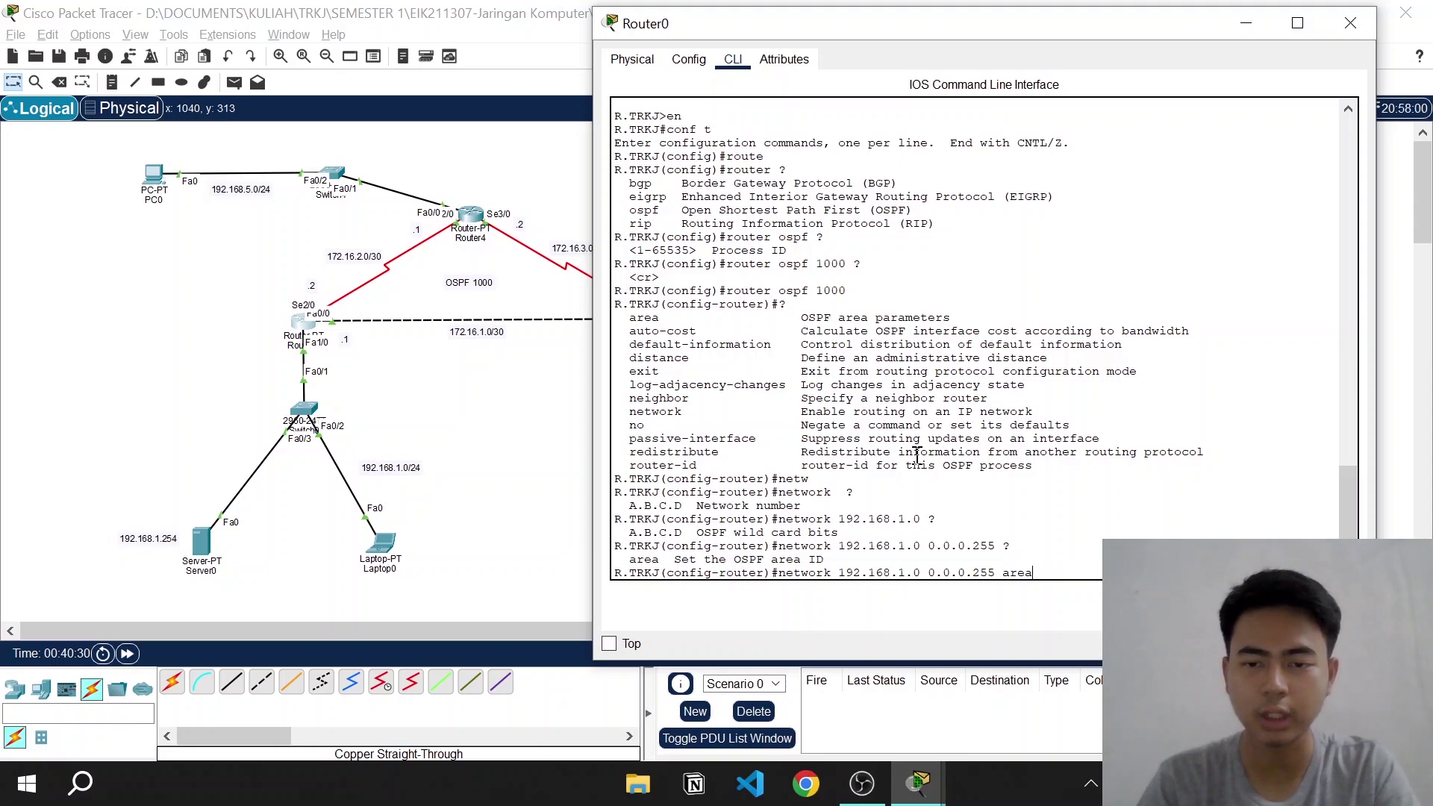
type(" 0 ?")
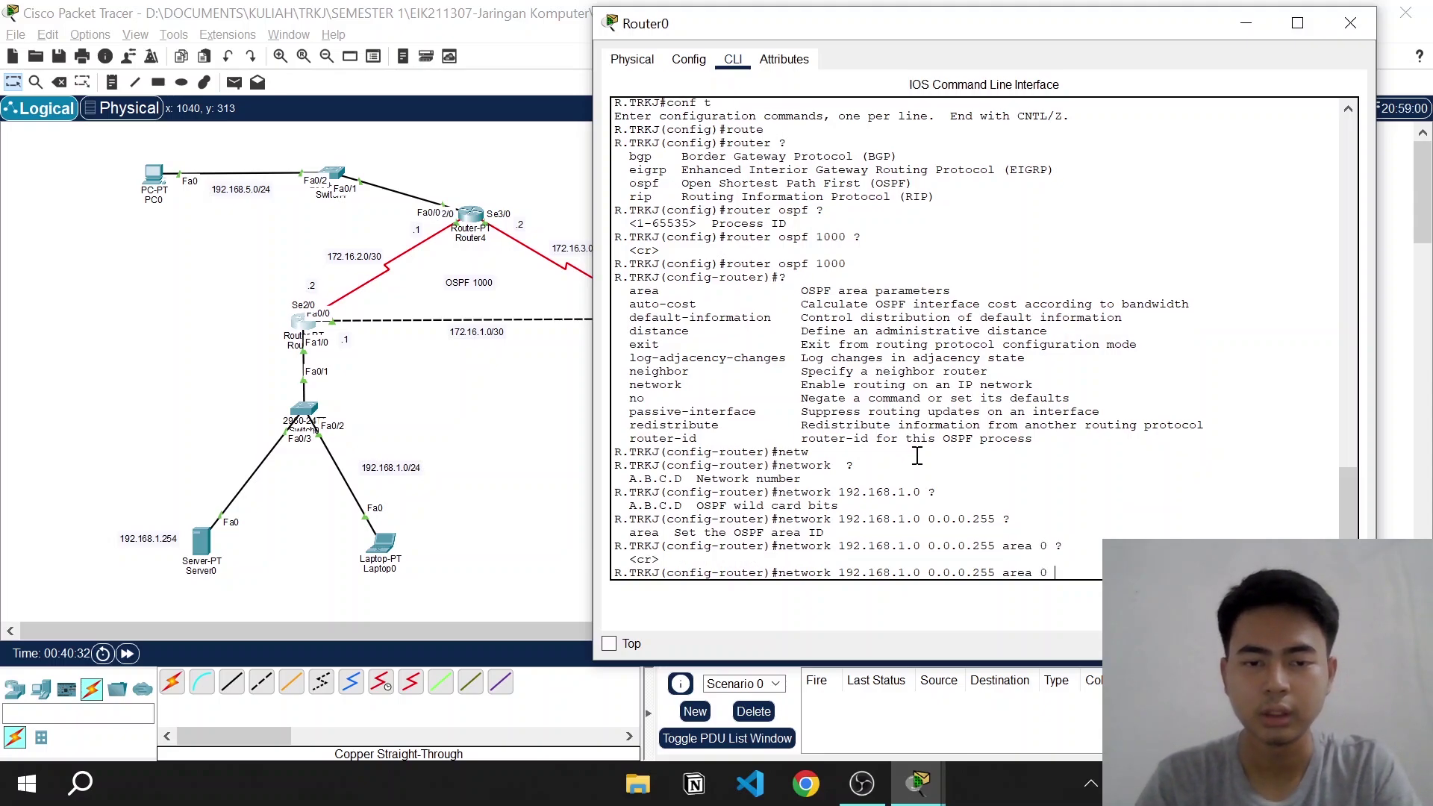
key("Return")
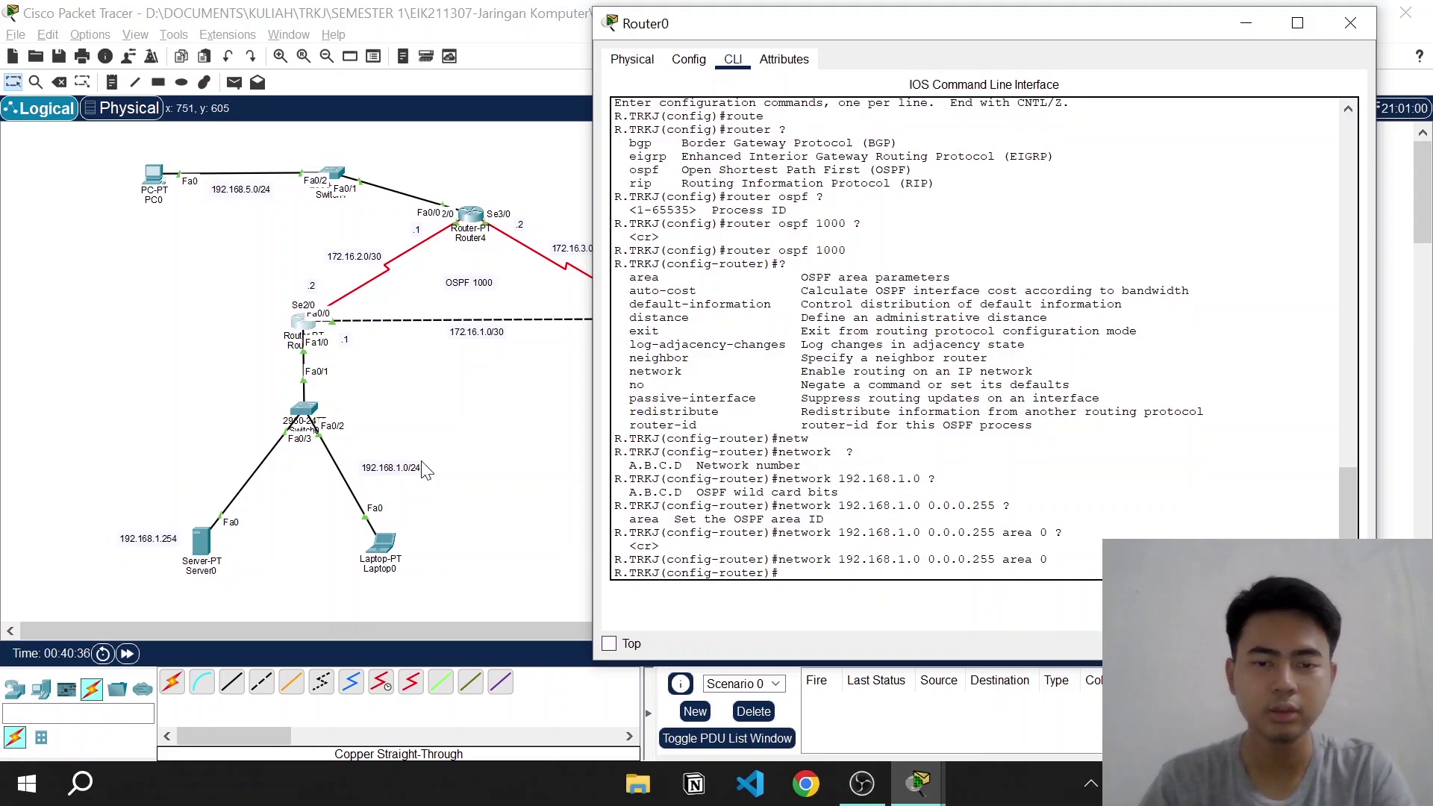
Advertise network 172.16.1.0 with wildcard mask 0.0.0.3 in OSPF area 0 on Router0
type("netw")
key("Tab")
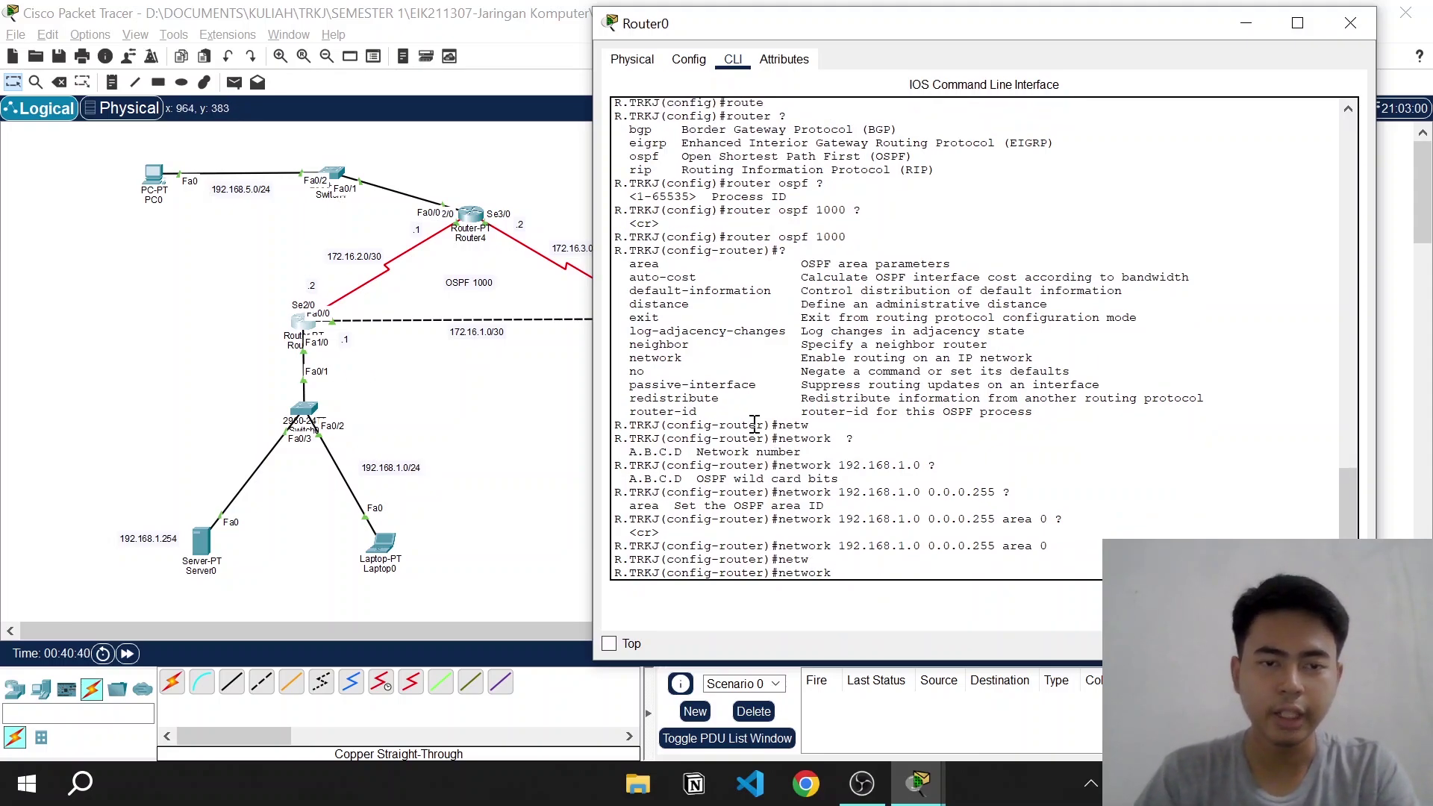
type("172.16.1.0")
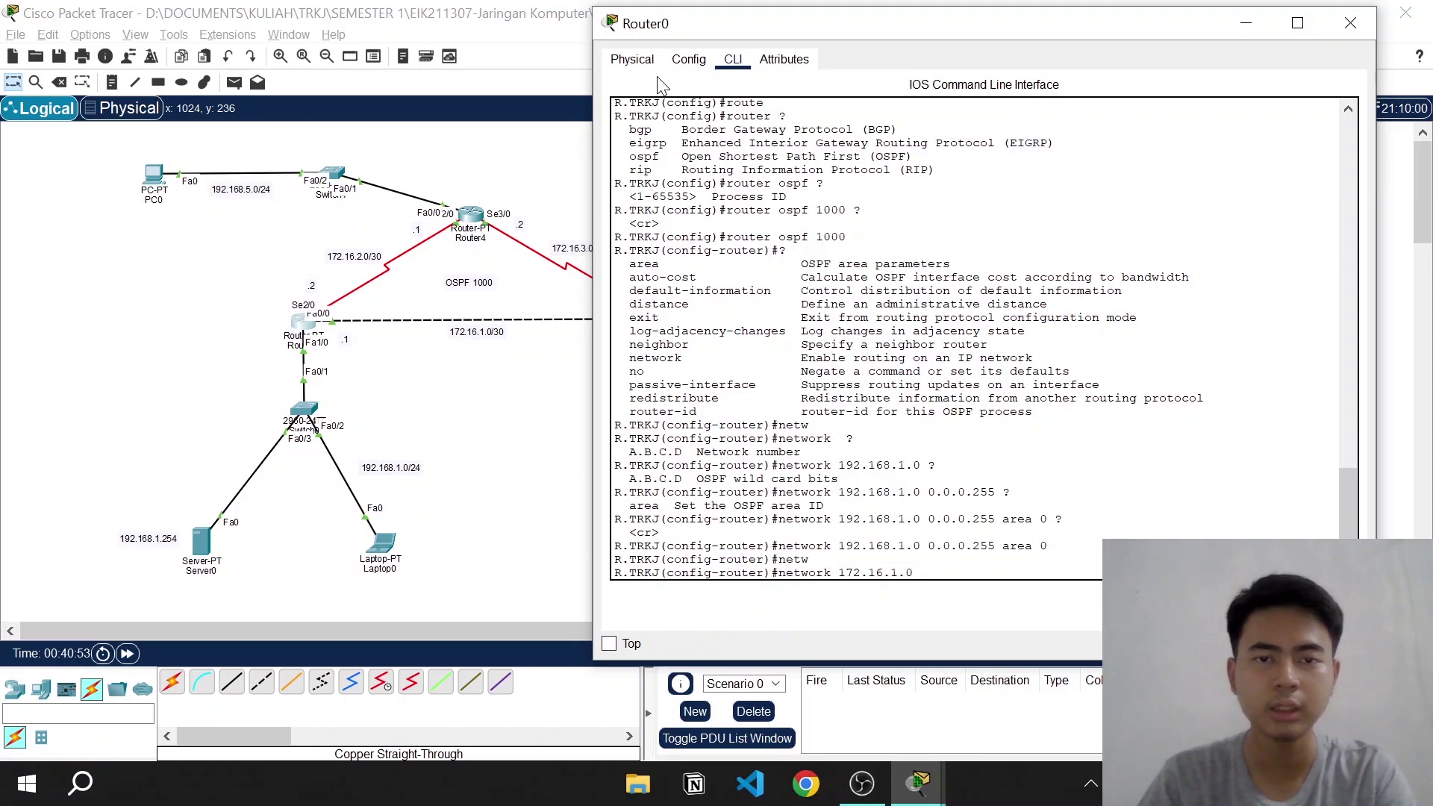
mouse_move(689, 25)
left_mouse_down()
mouse_move(724, 25)
mouse_move(711, 41)
left_mouse_up()
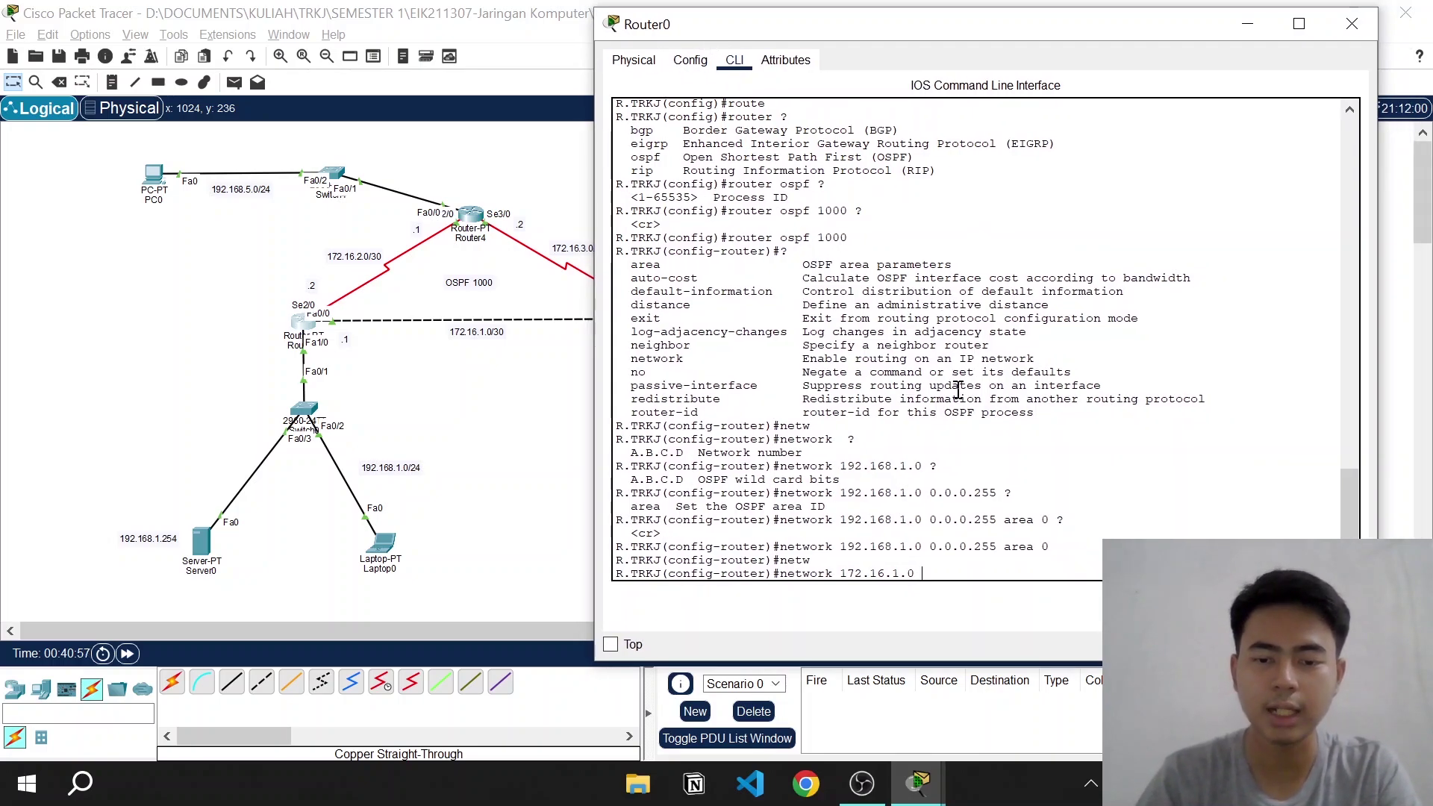
type("0.0.0.3")
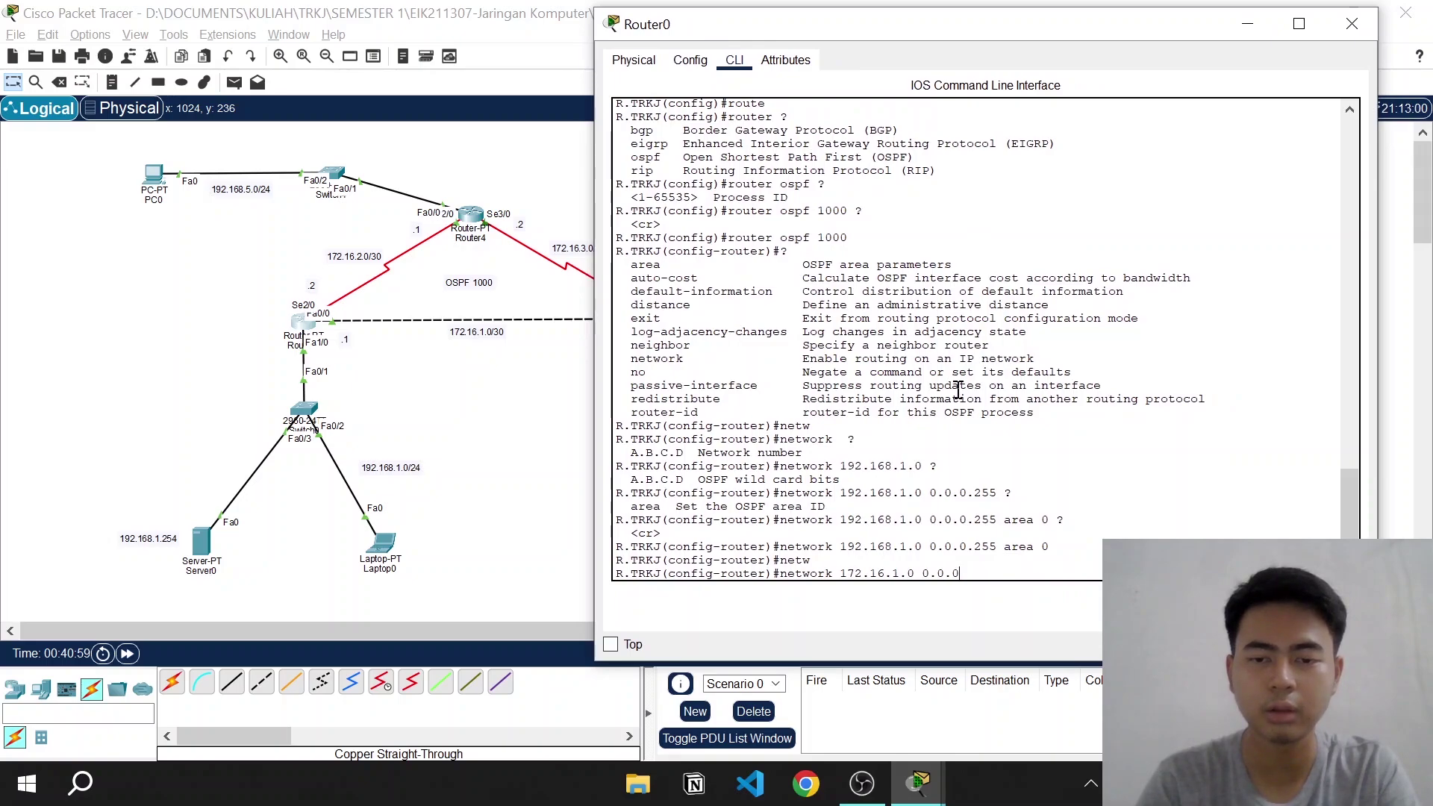
type(" a")
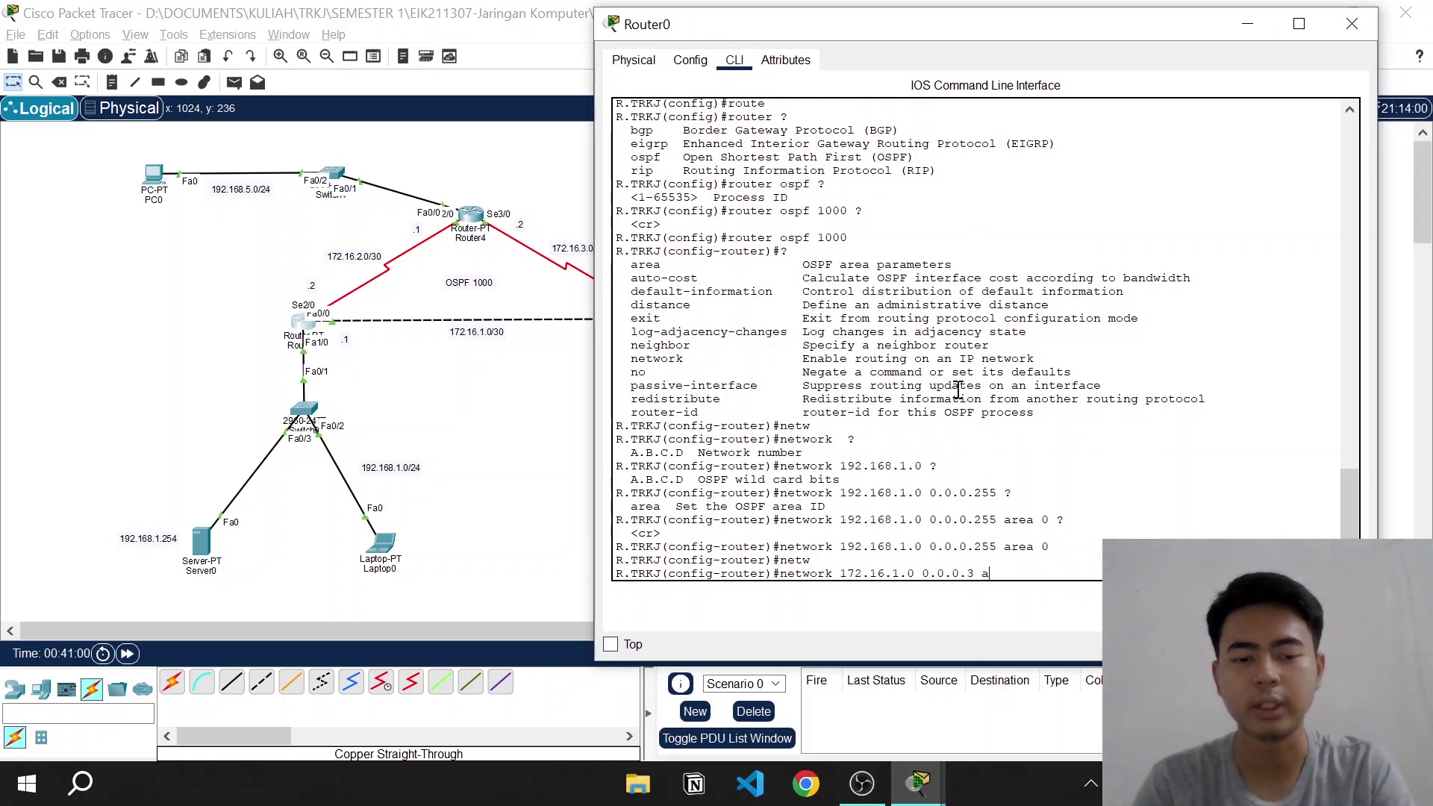
type("rea")
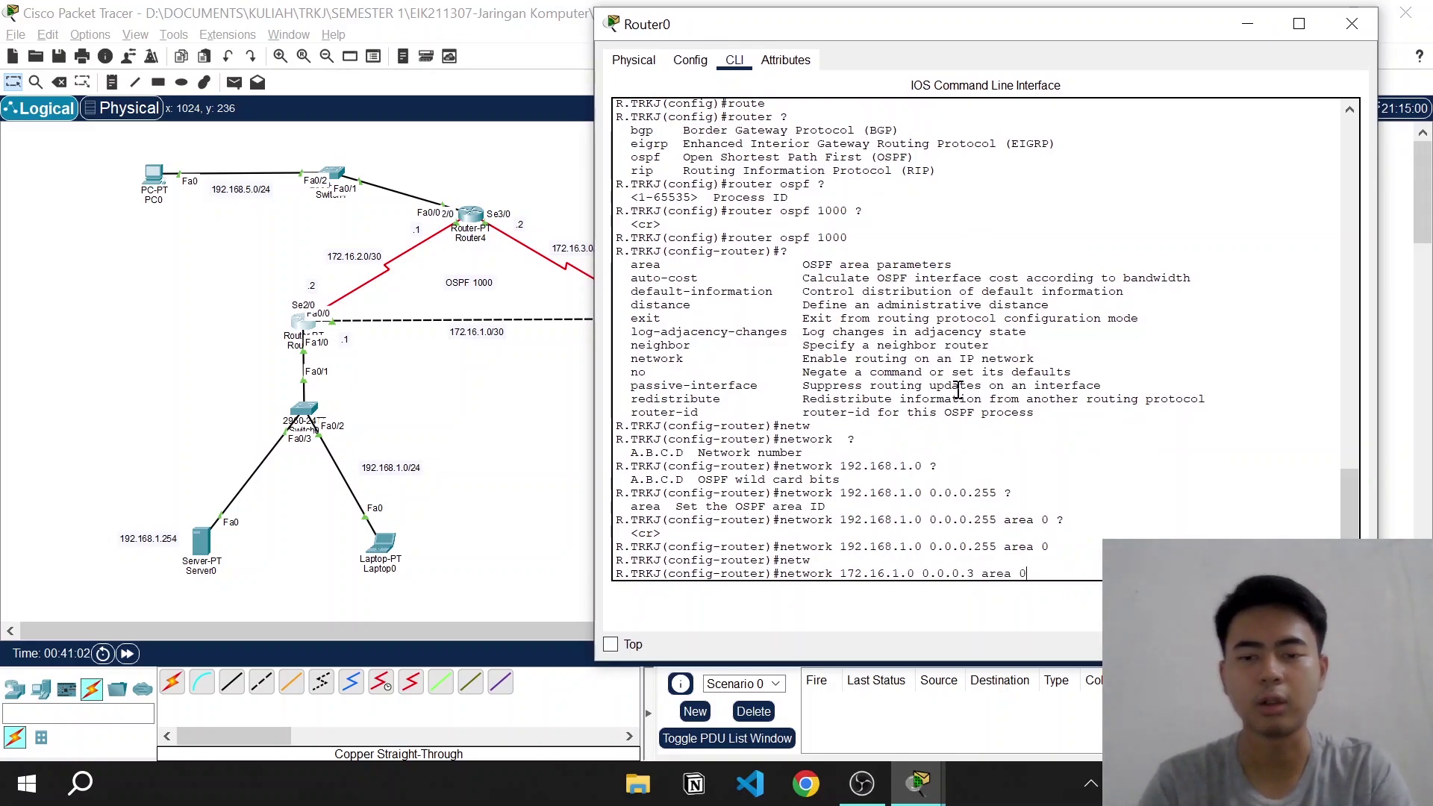
type(" 0")
key("Return")
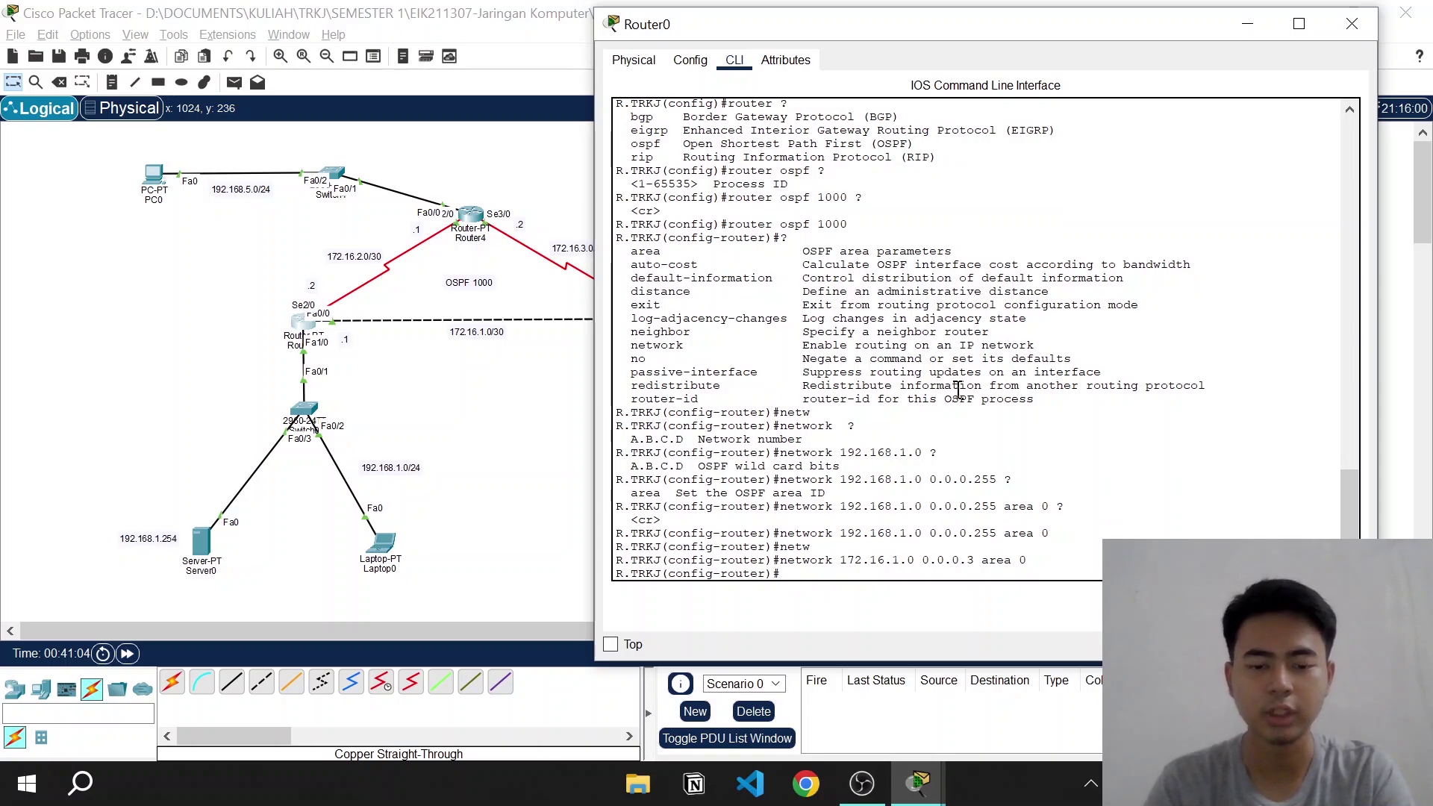
Advertise network 172.16.2.0 with wildcard mask 0.0.0.3 in OSPF area 0 on Router0, and close its window
type("netw")
key("Tab")
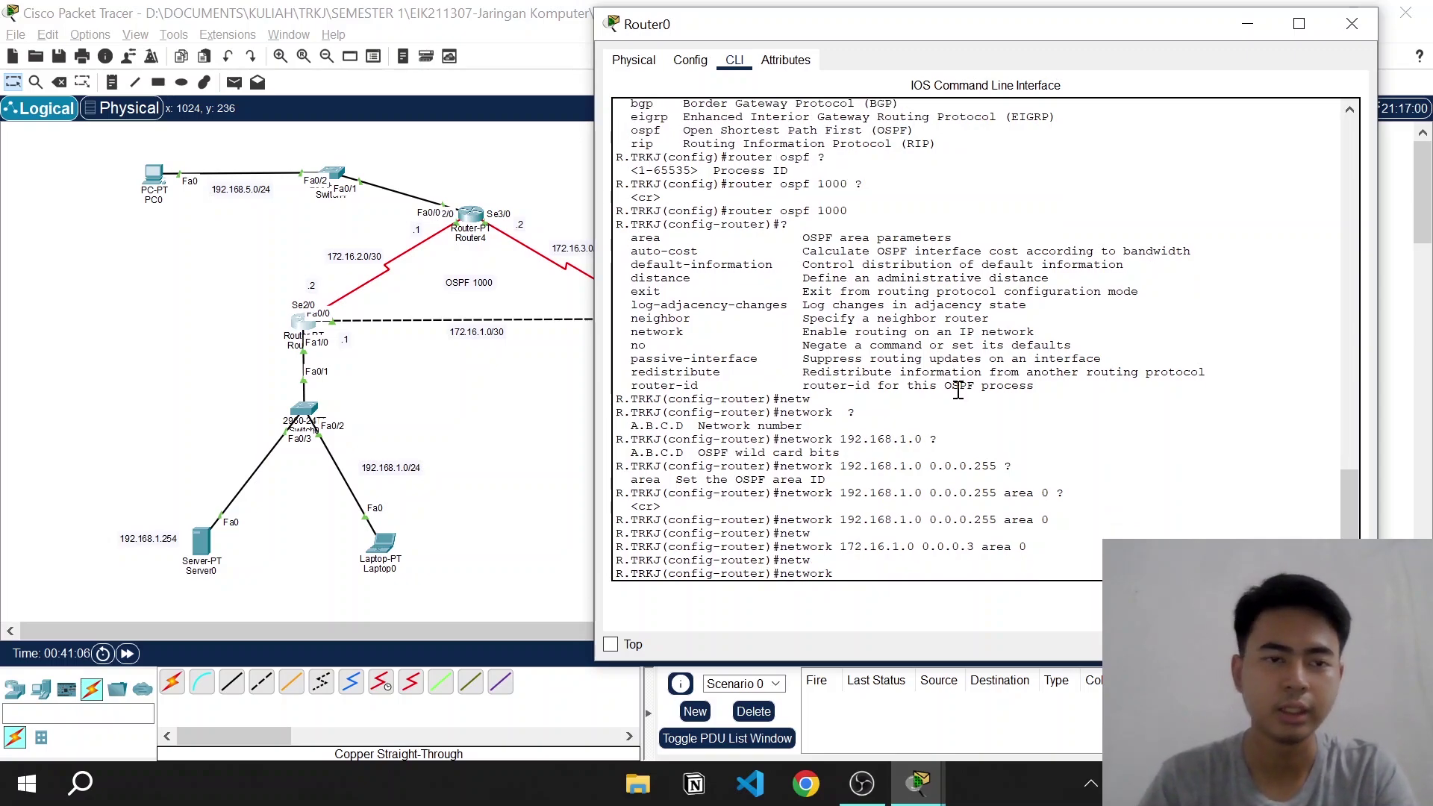
type("172.")
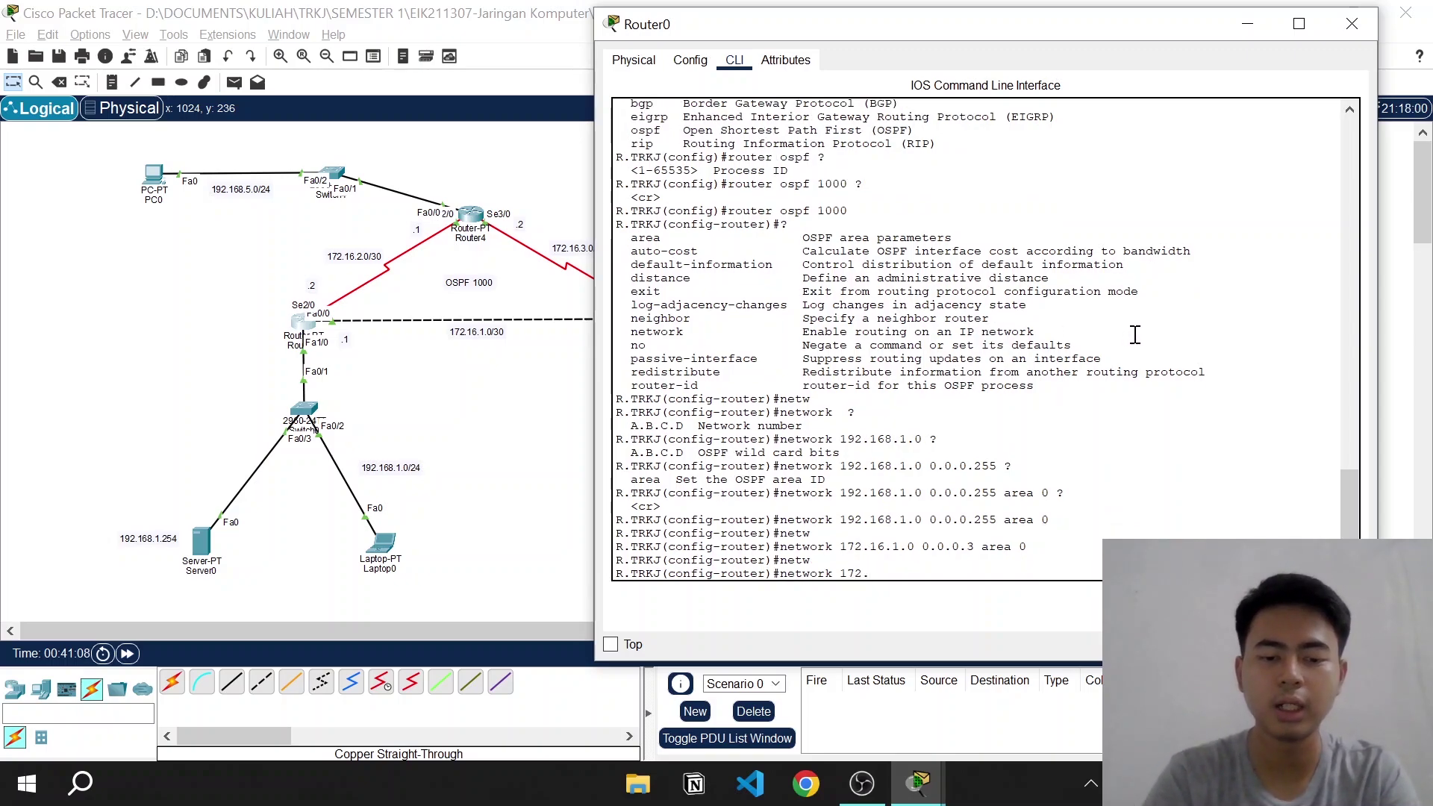
type("16.2.")
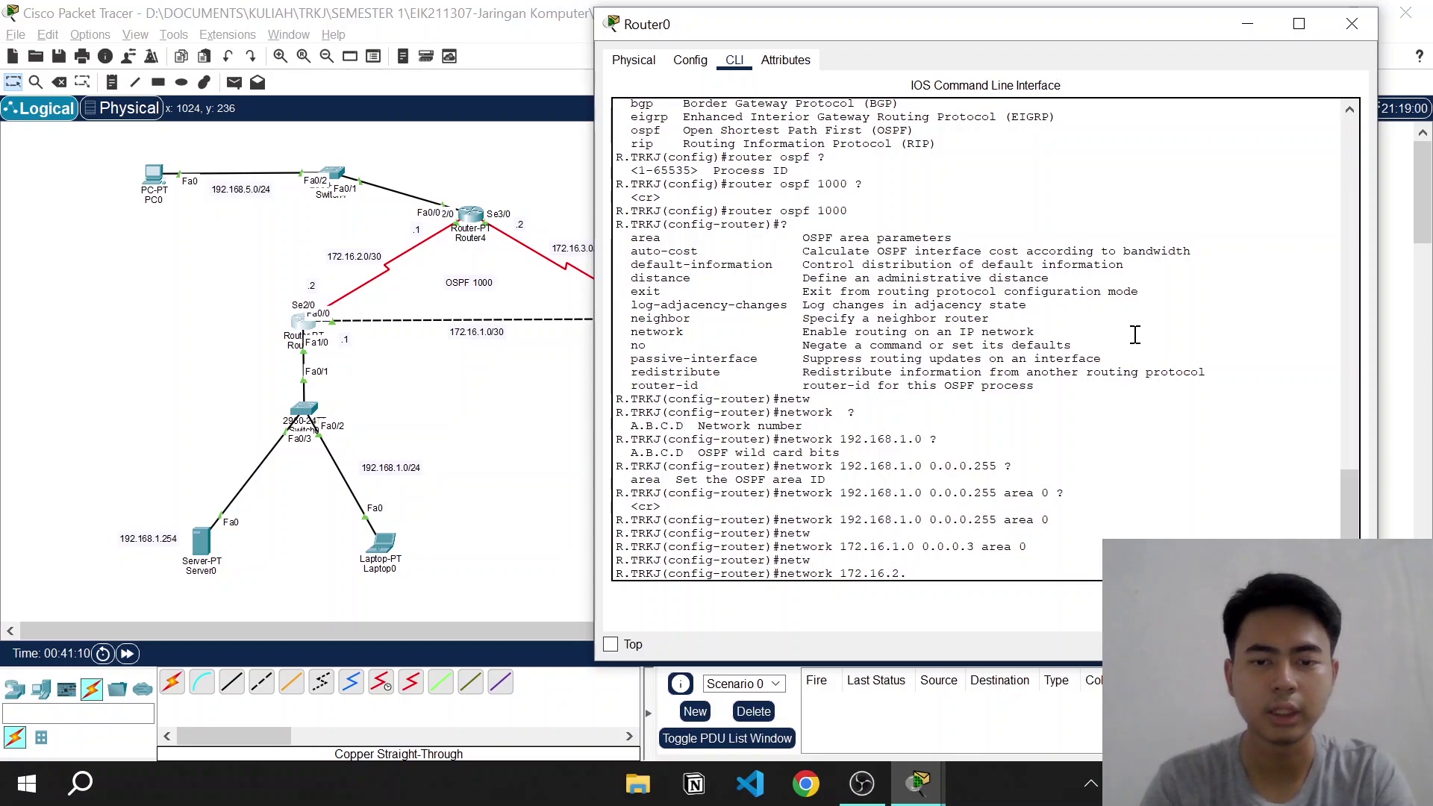
type("0 0.0")
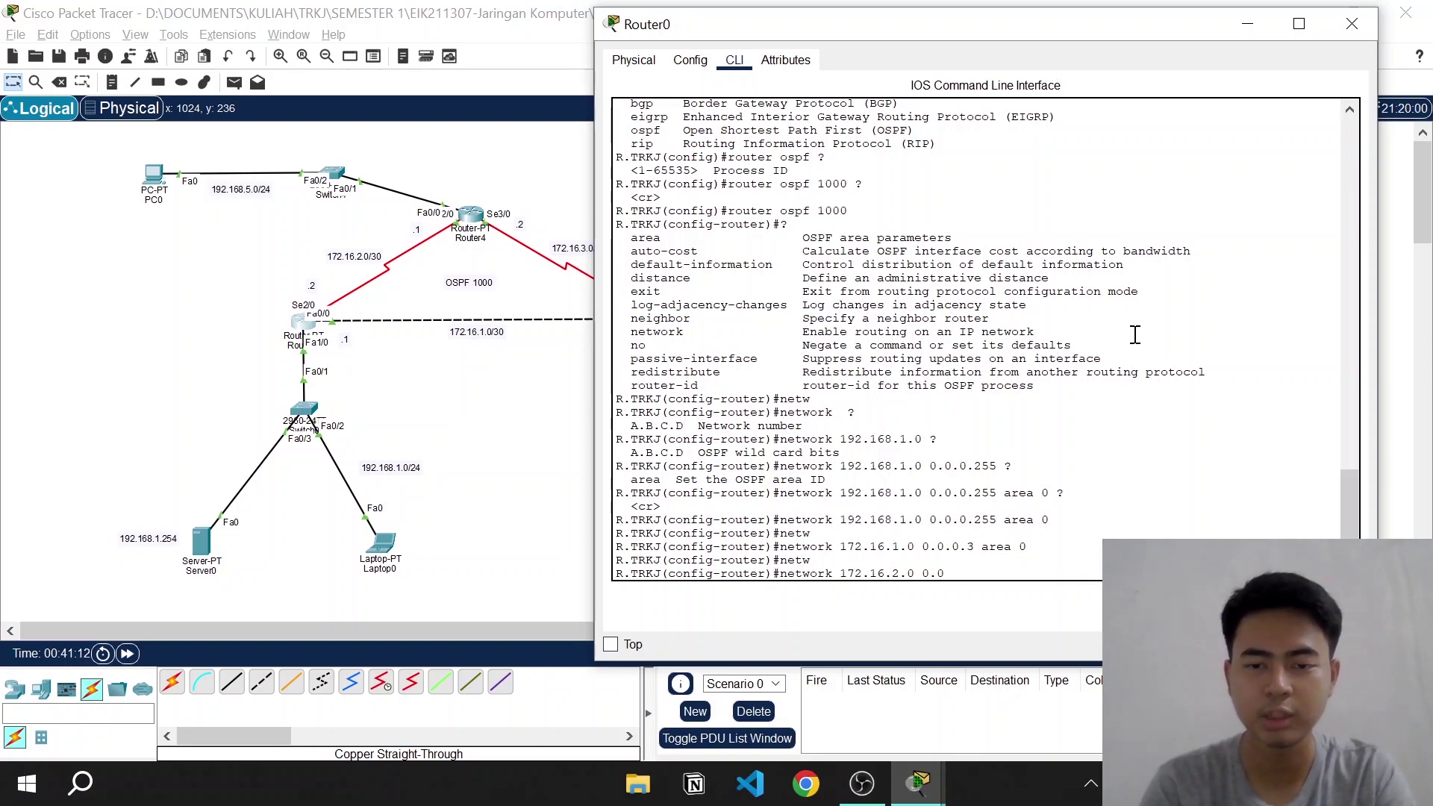
type(".0.3")
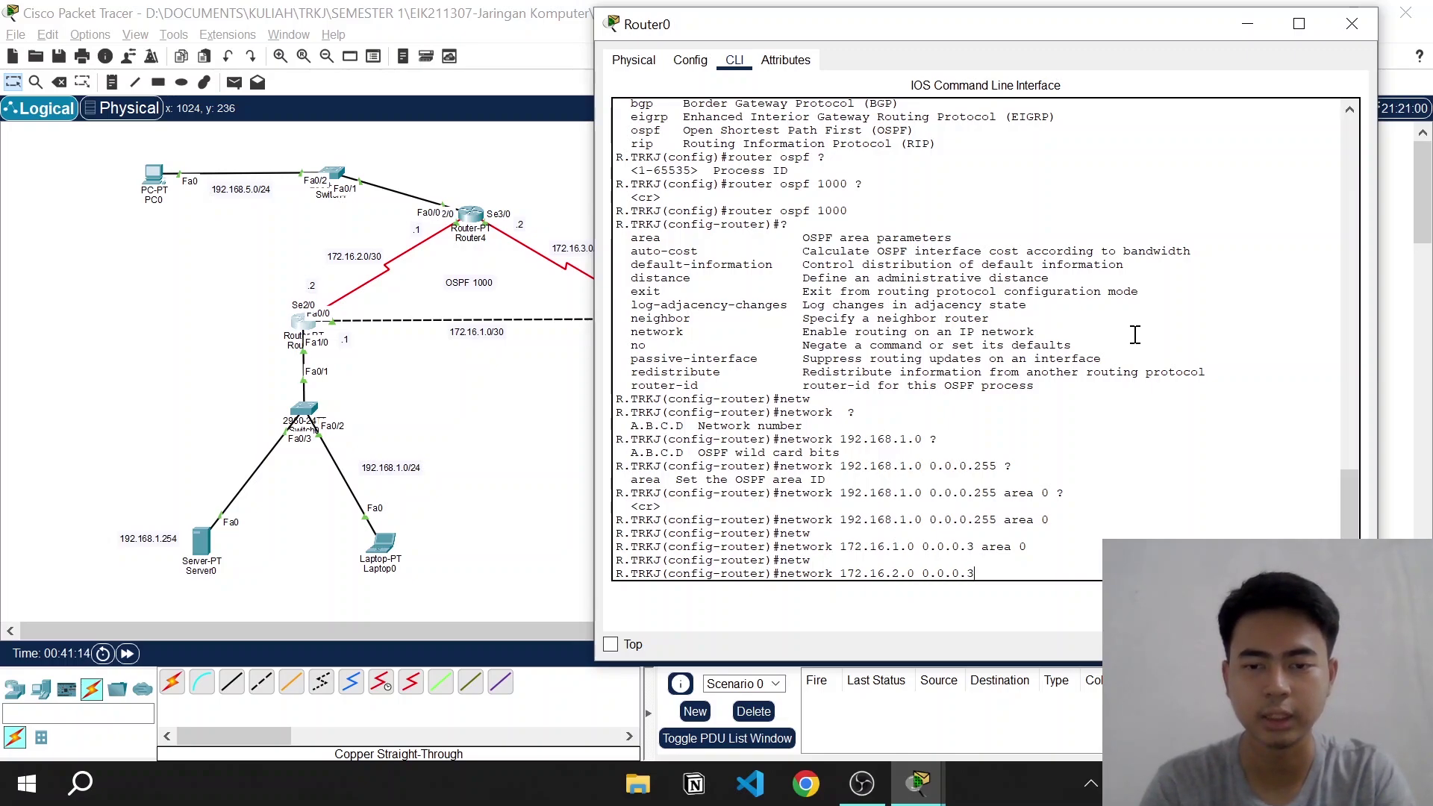
type(" area 0")
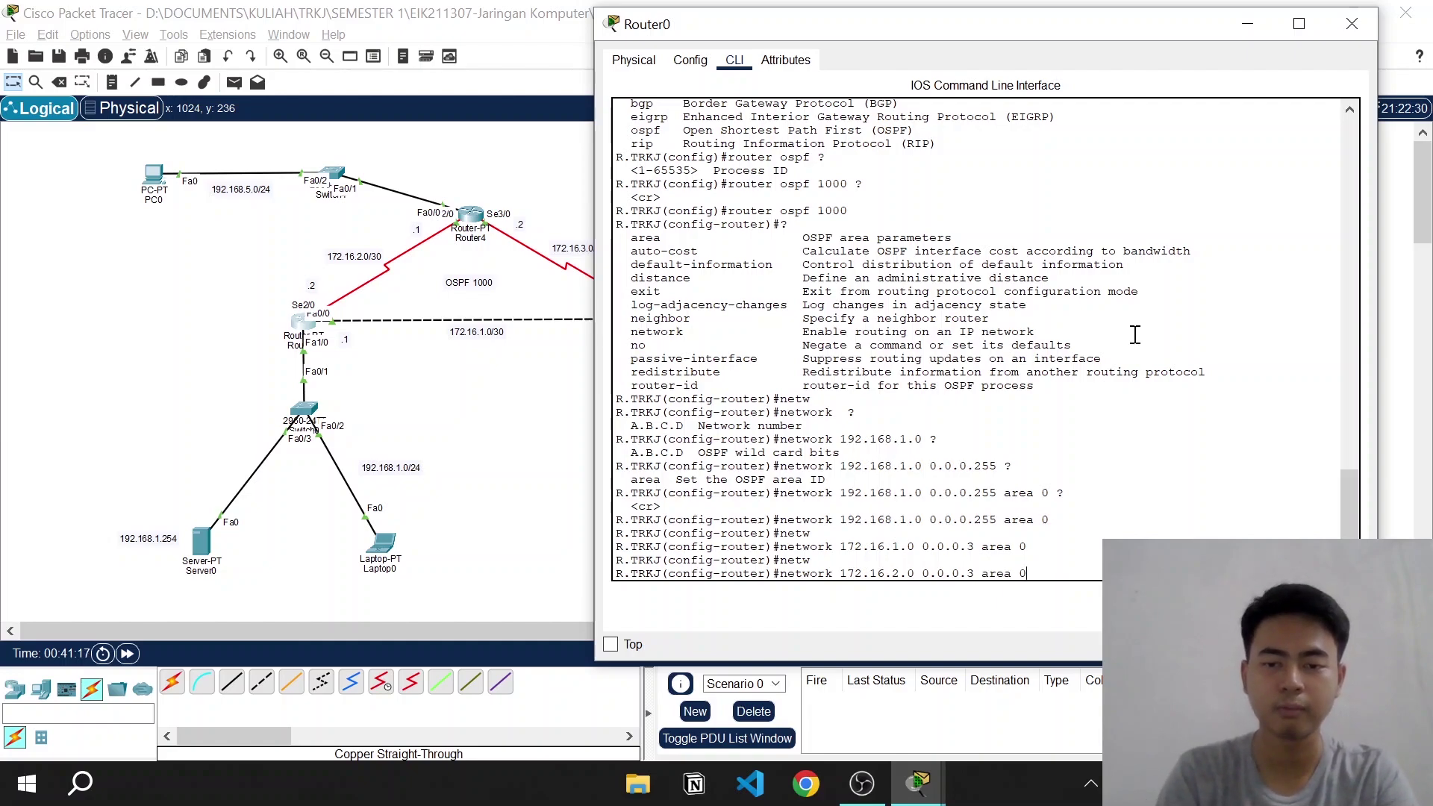
key("Return")
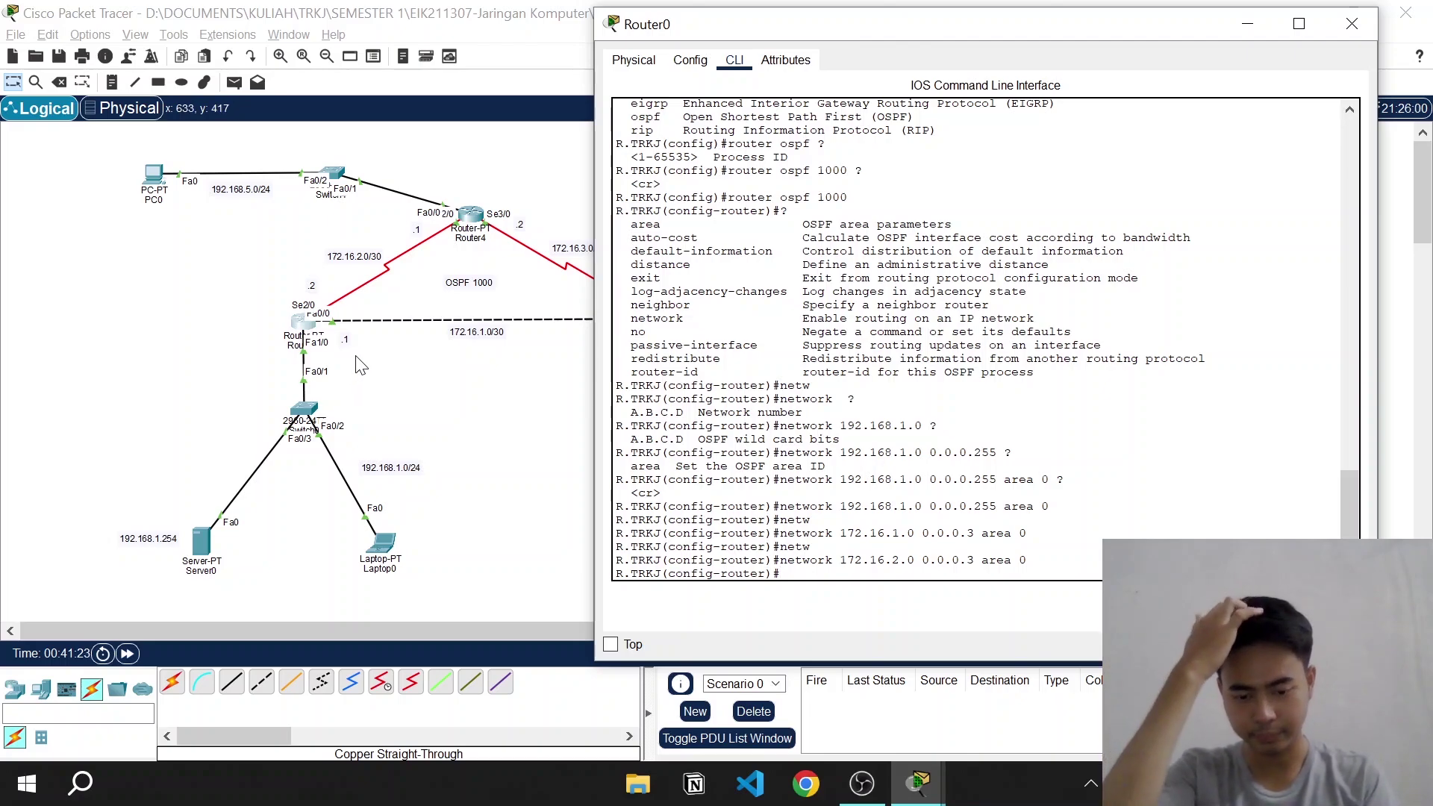
left_click(1353, 24)
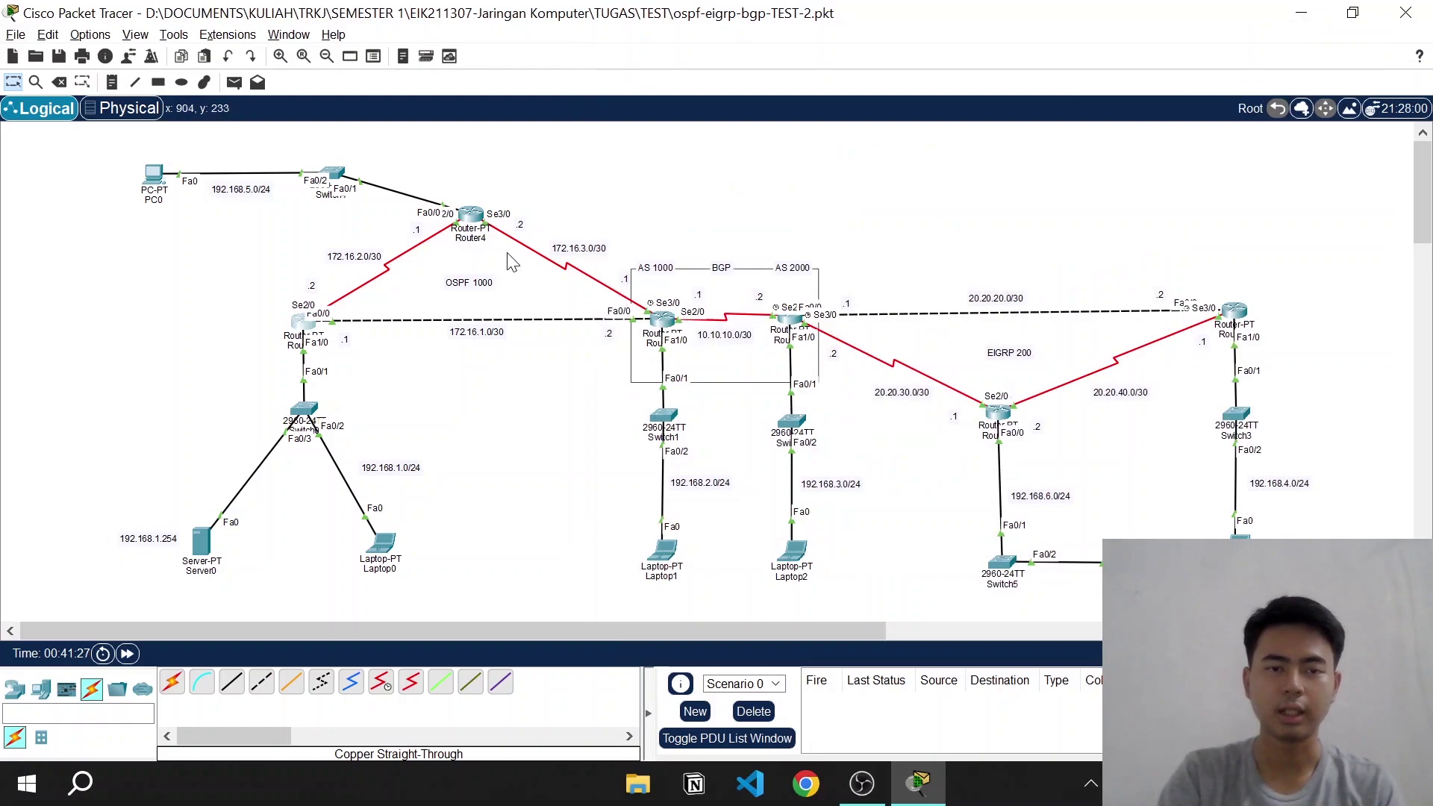
Open Router1's command line and arrange its window narrower so the EIGRP side of the topology stays in view
left_click(663, 321)
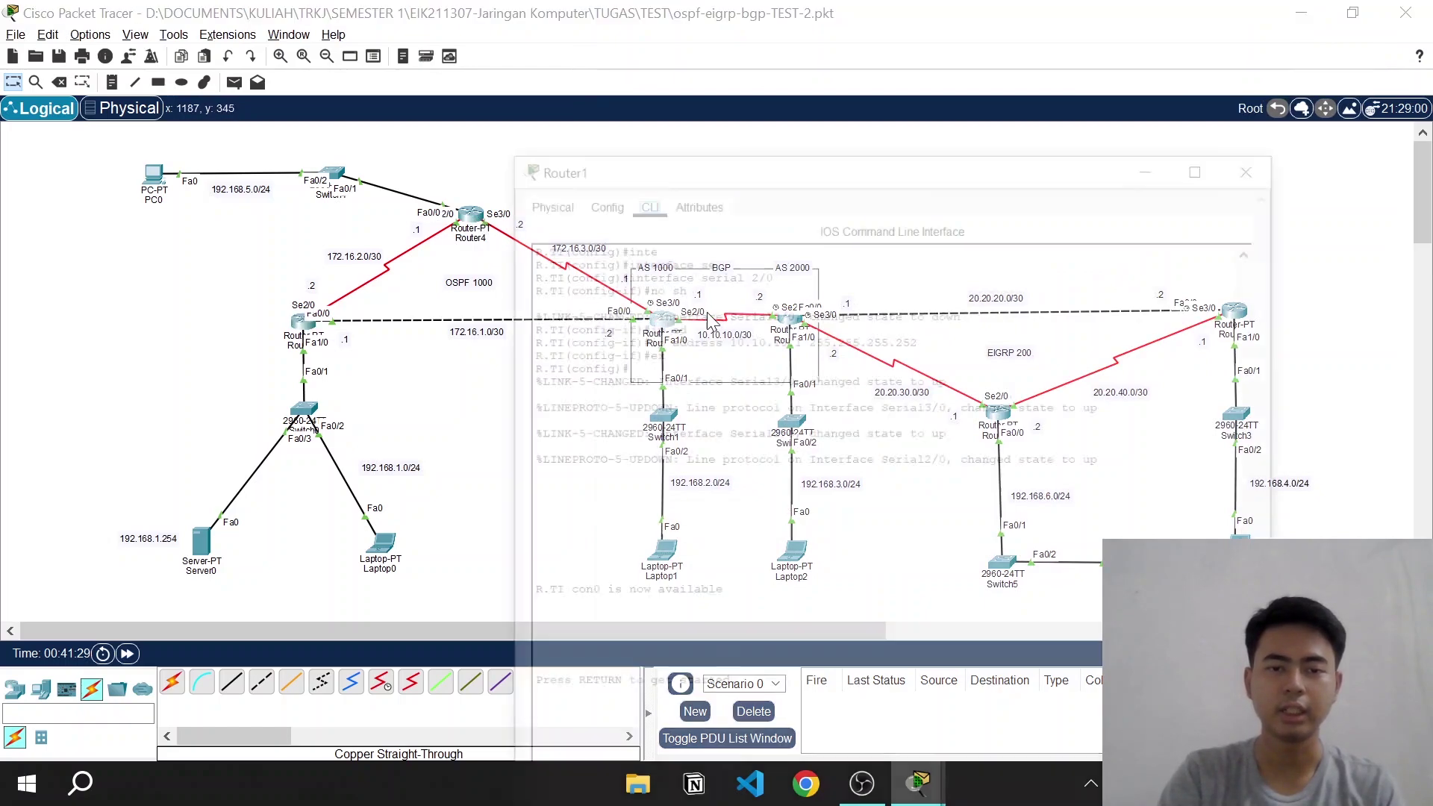
left_click_drag(747, 6, 746, 147)
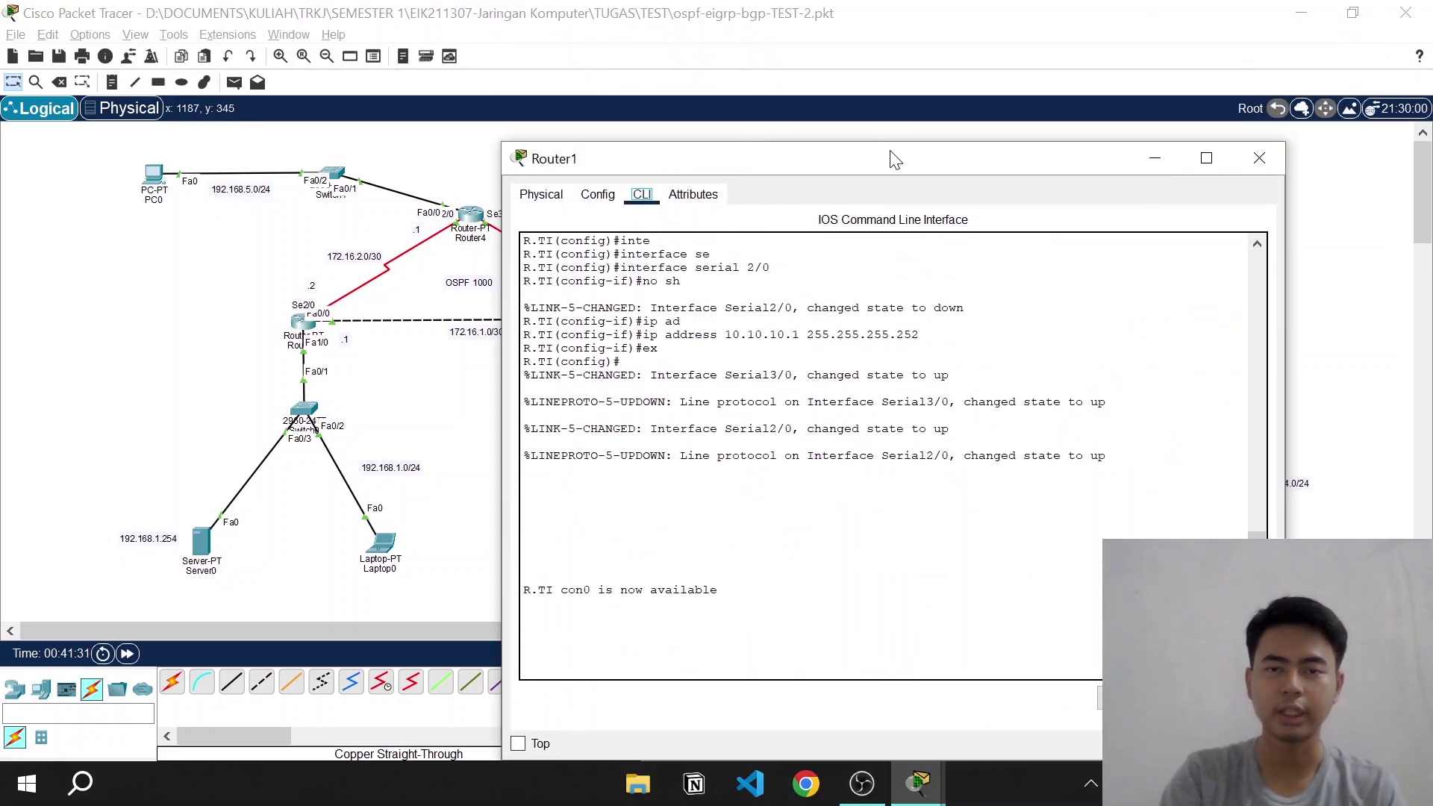
left_click_drag(885, 170, 639, 75)
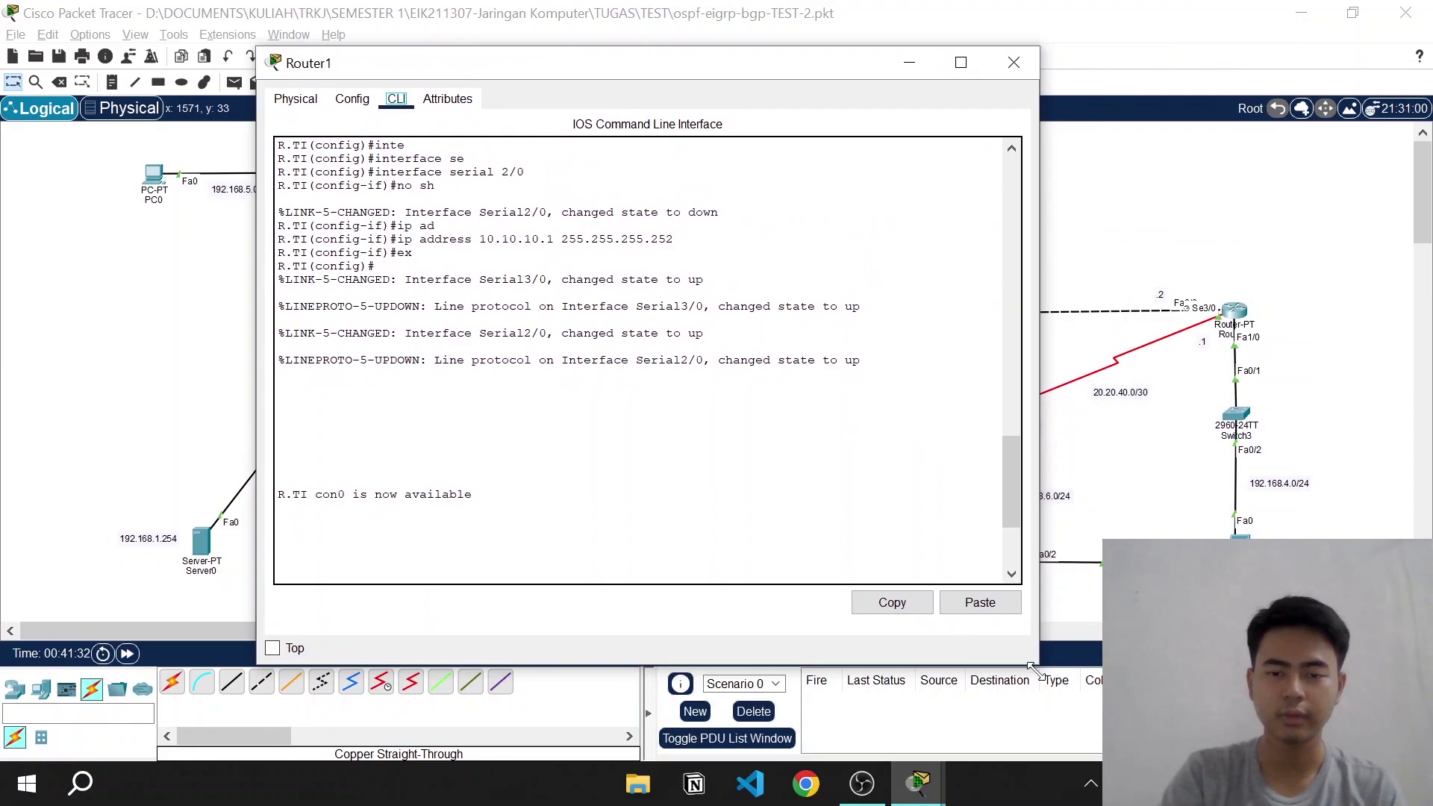
left_click_drag(1028, 639, 890, 635)
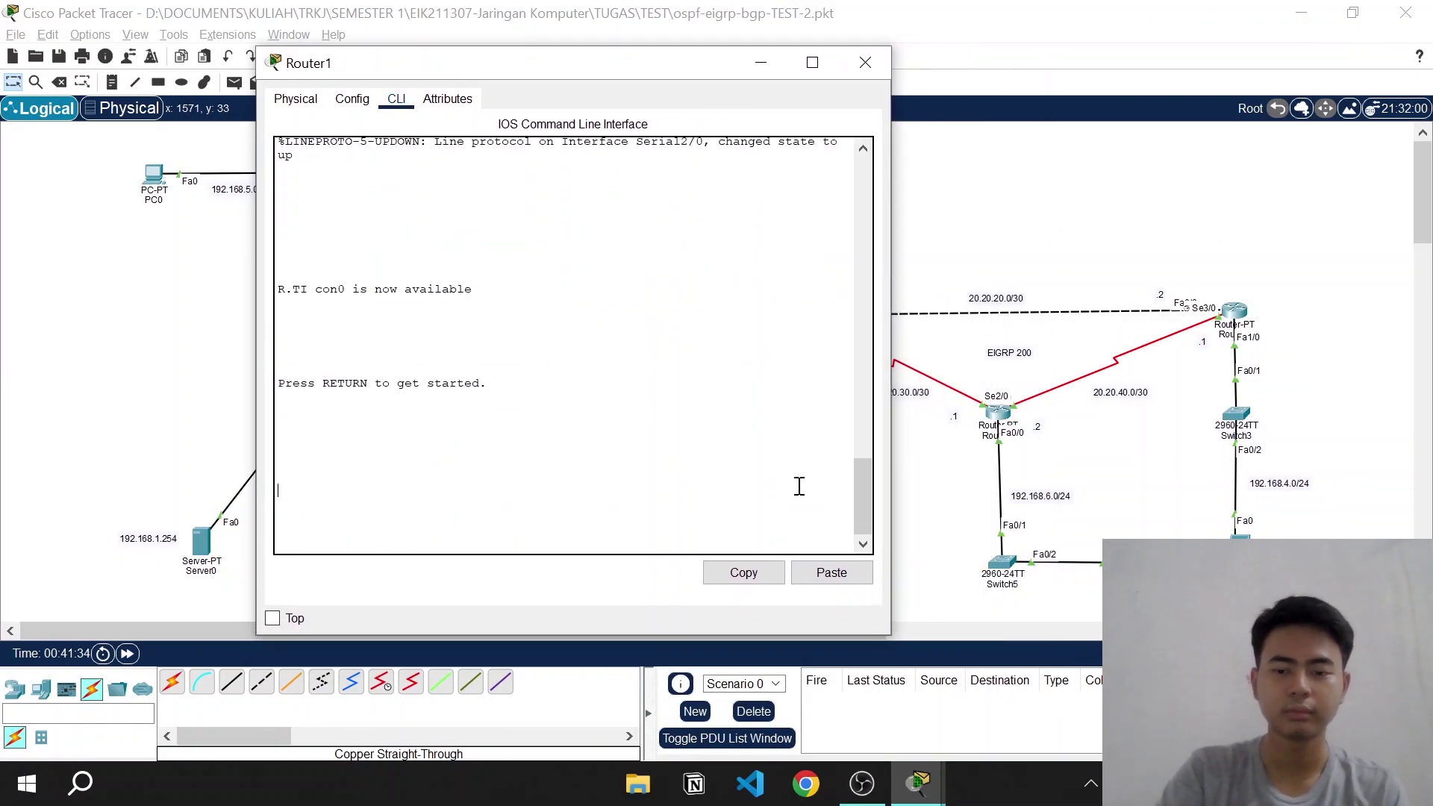
Start a console session on Router1 and enter privileged EXEC mode
key("Return")
key("Return")
type("en")
key("Return")
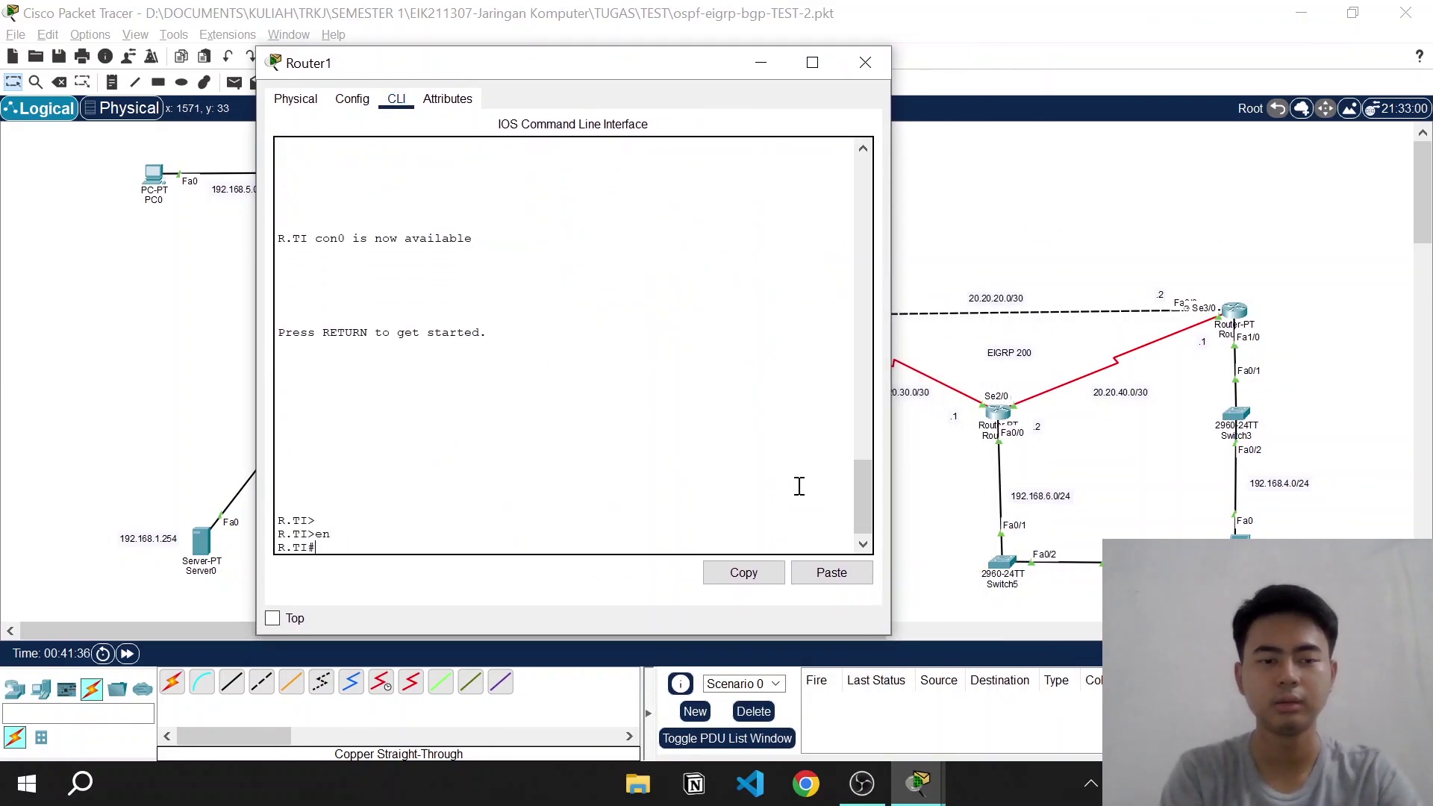
Enter global configuration mode on Router1 and start OSPF routing process 1000
type("conf t")
key("Return")
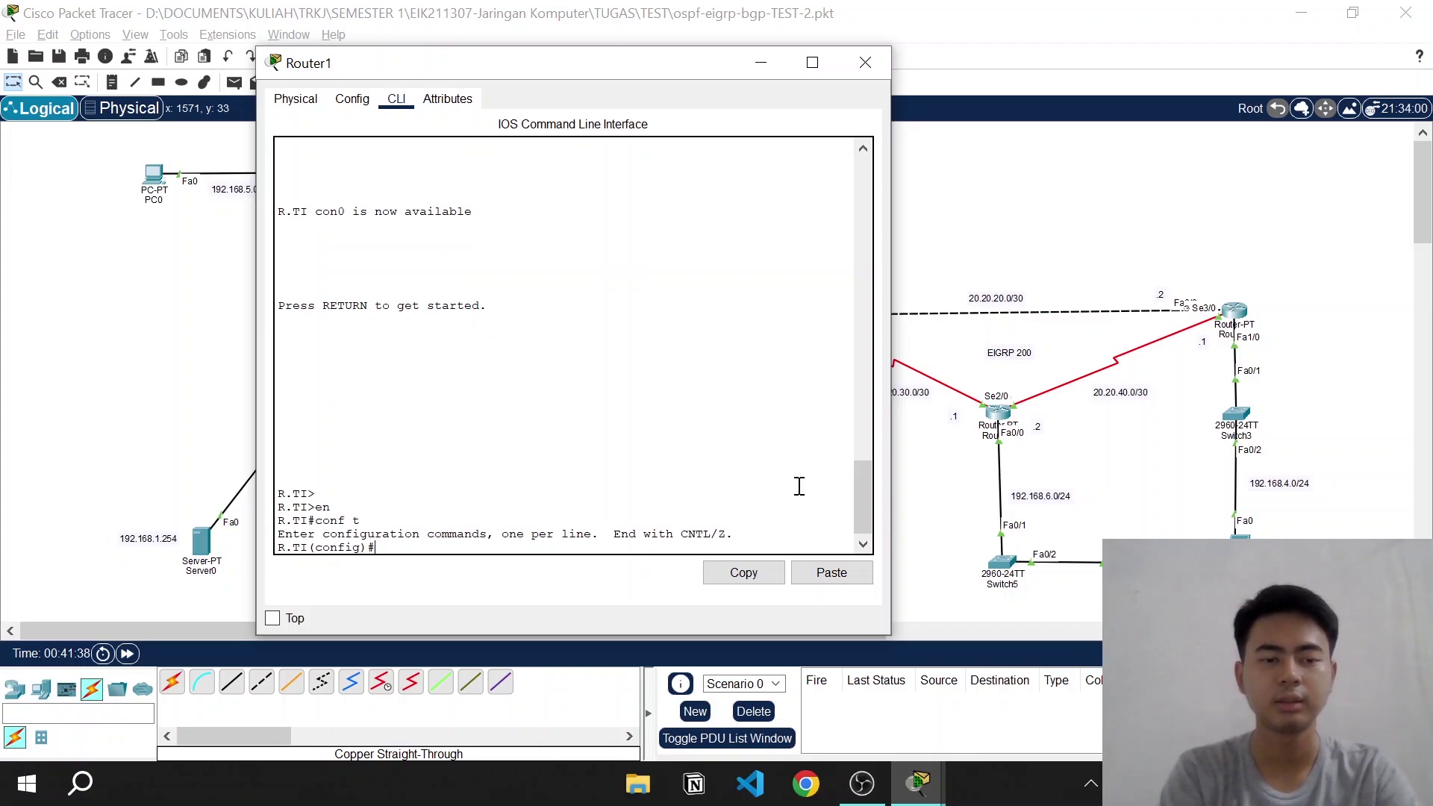
type("rou")
key("Tab")
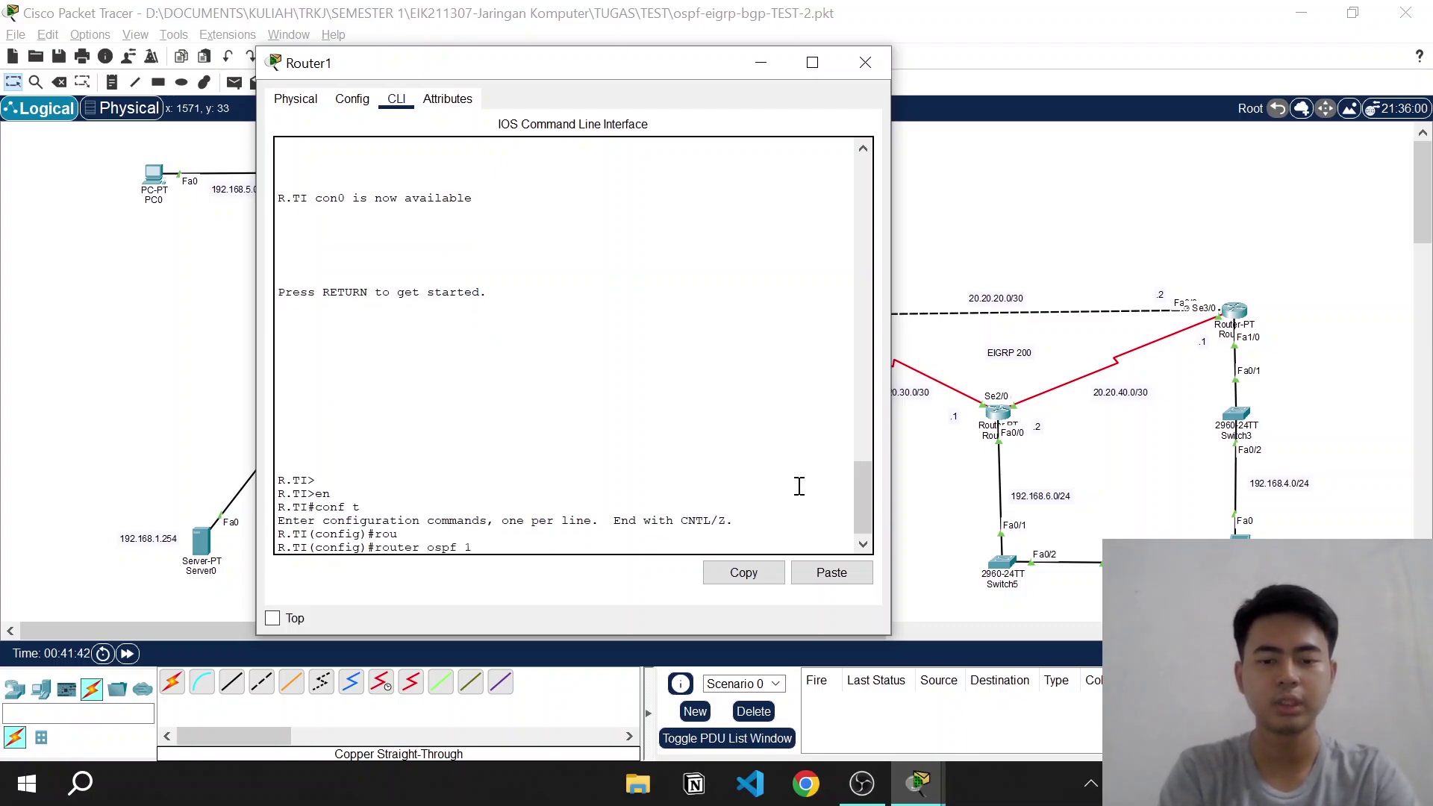
key("Return")
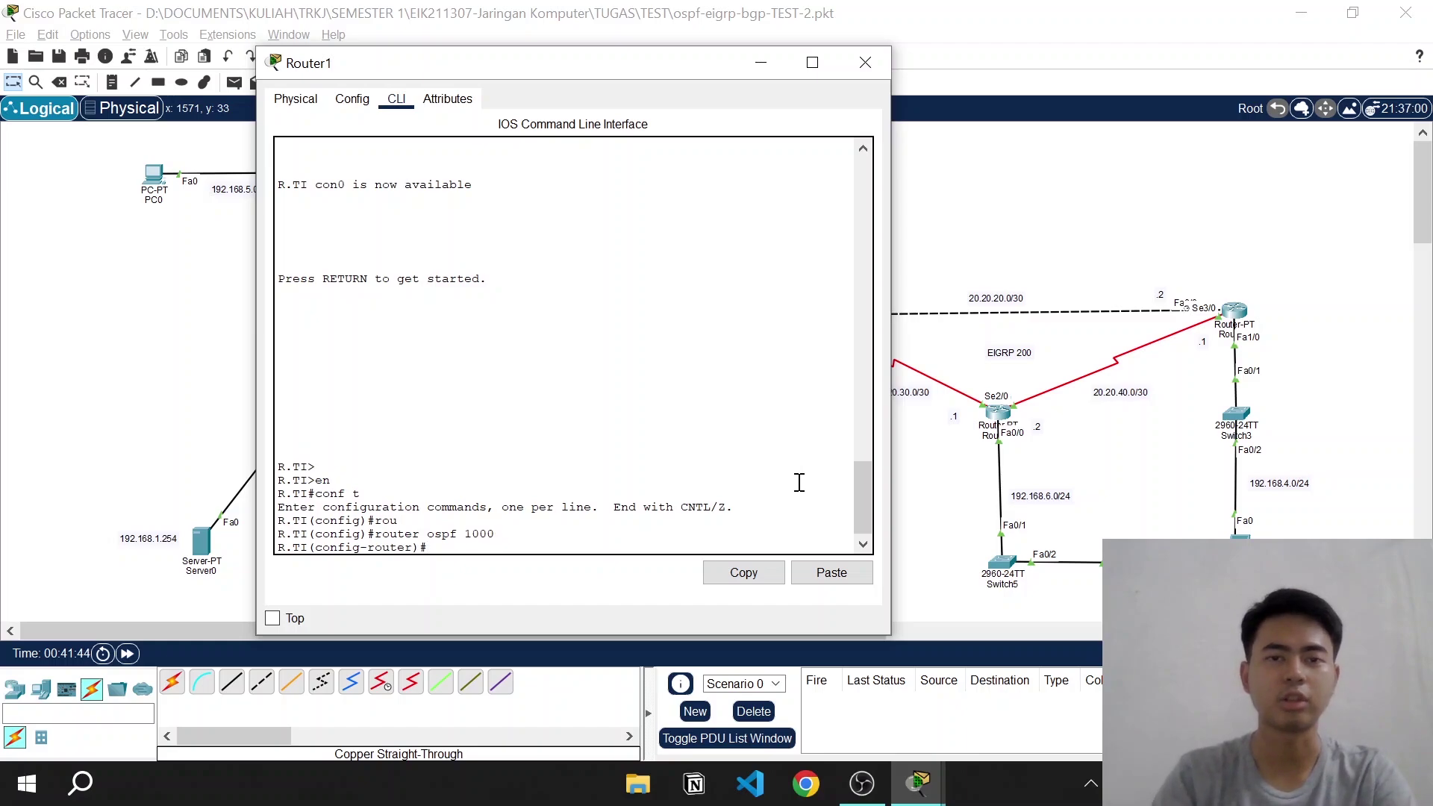
Examine the whole network topology behind the Router1 console, and bring the console back into view
left_click(865, 62)
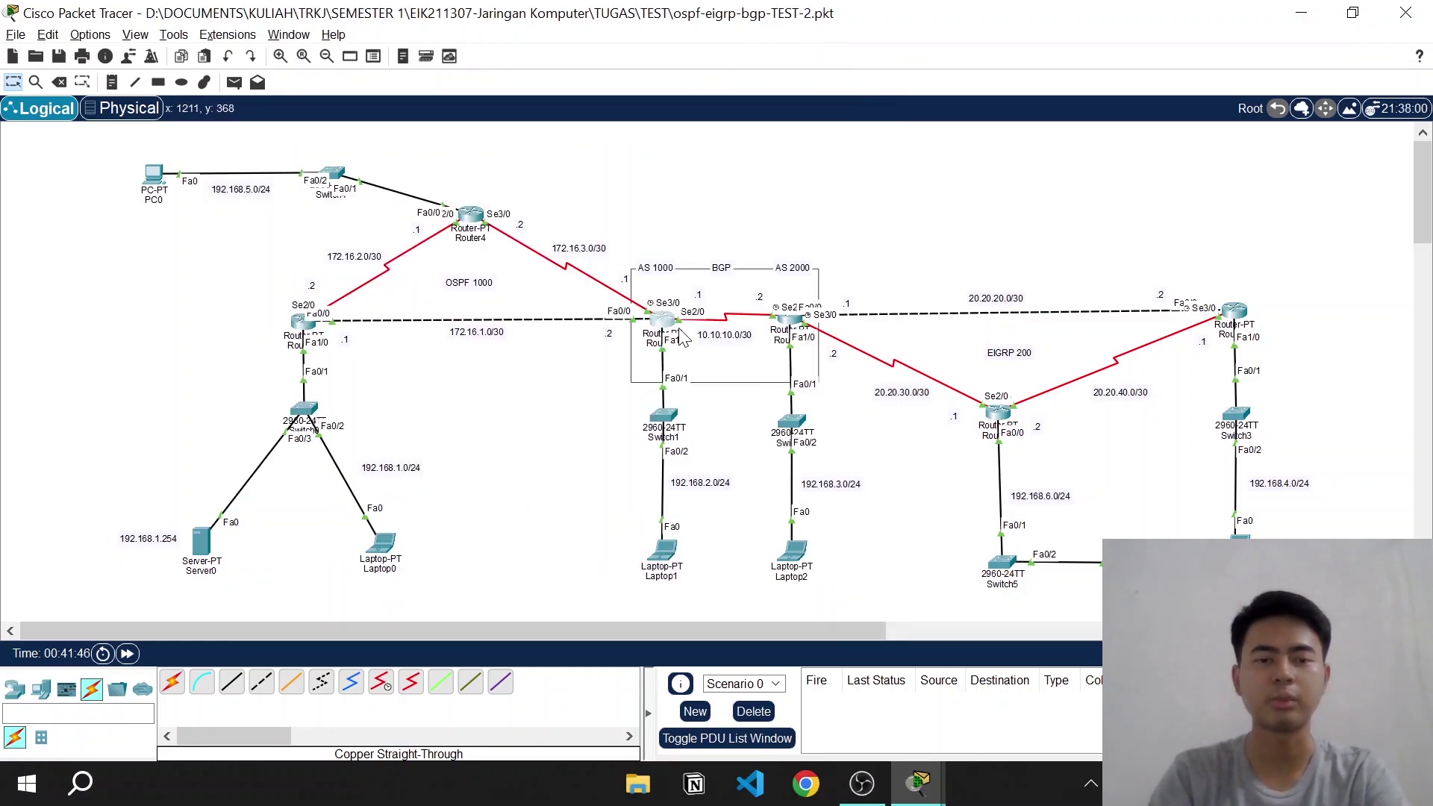
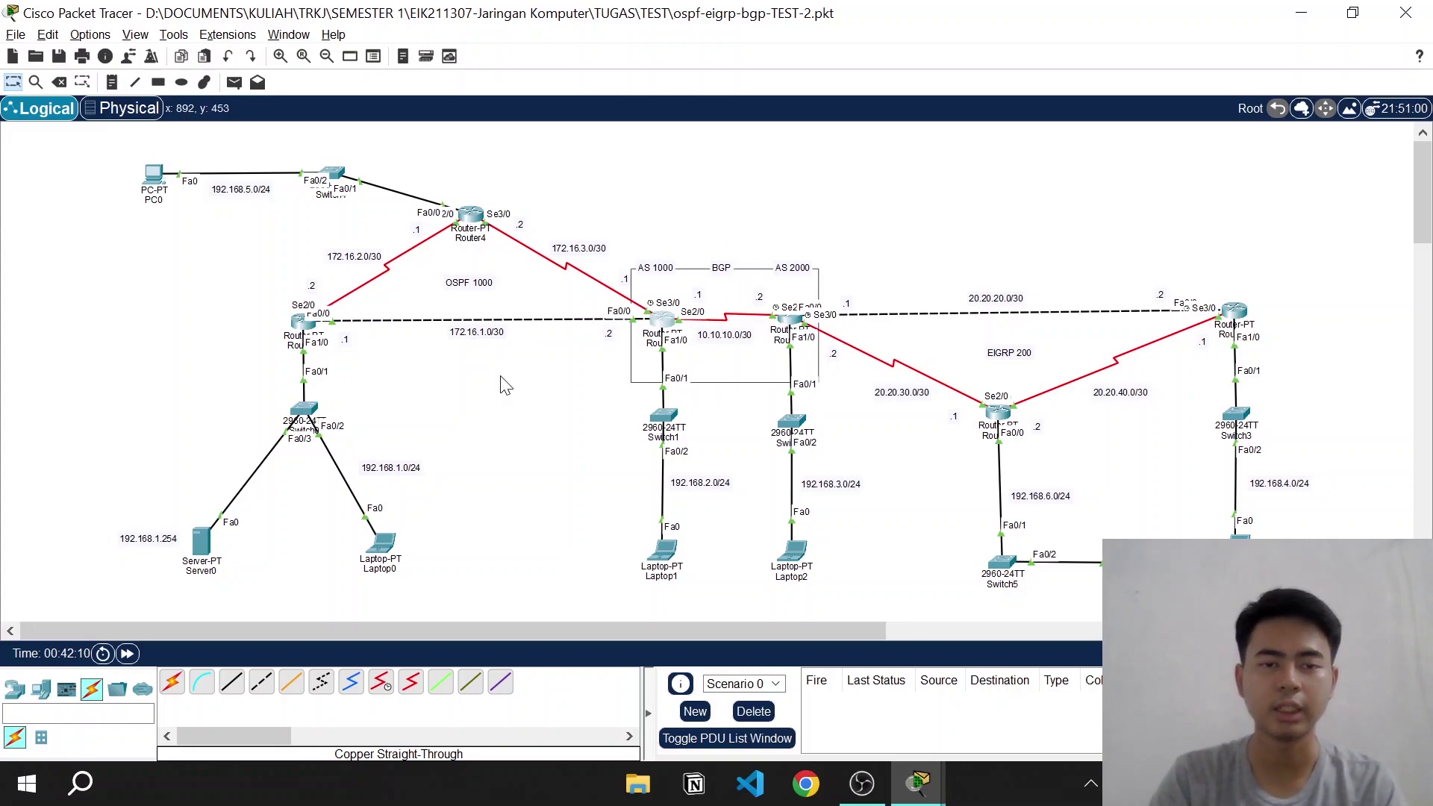
mouse_move(918, 783)
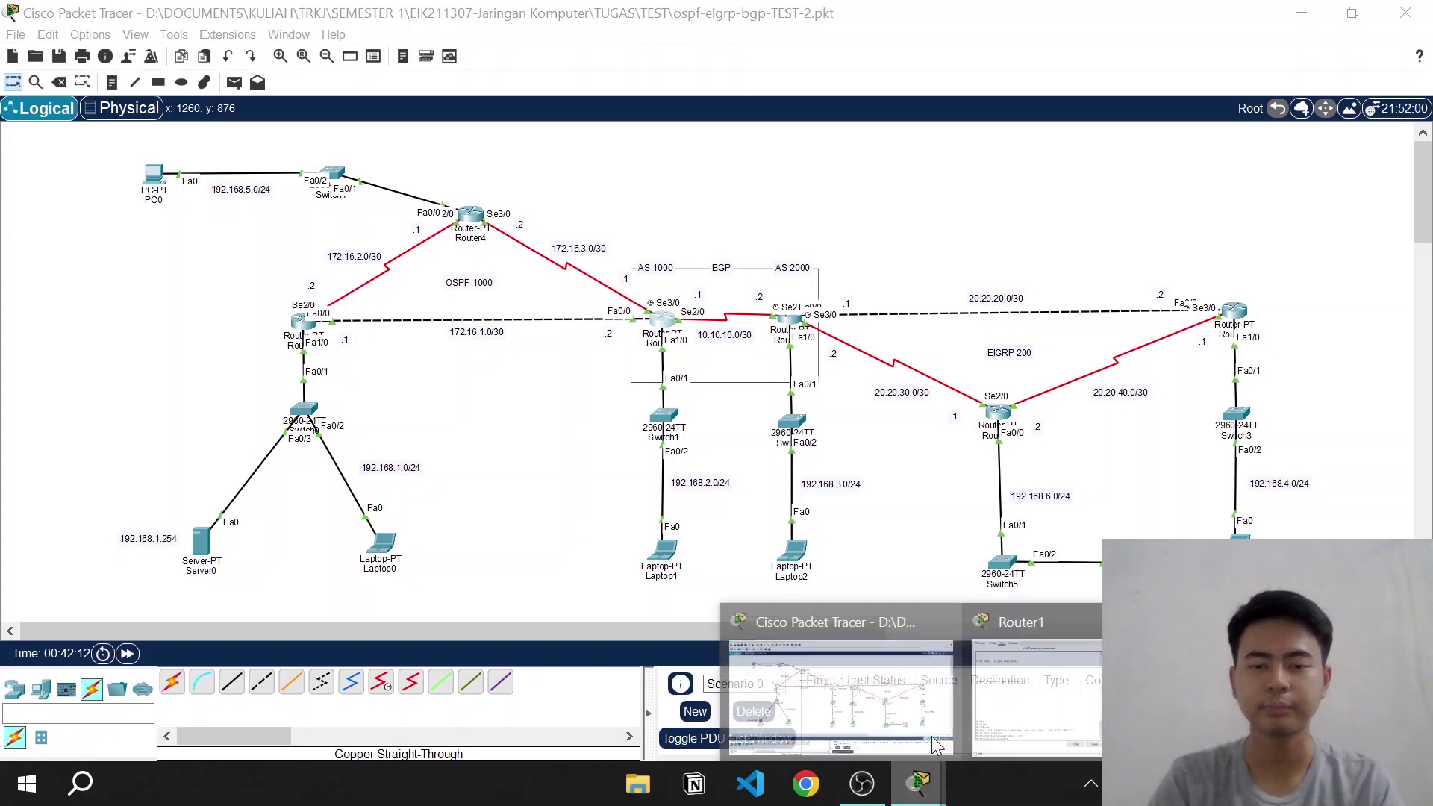
left_click(1054, 664)
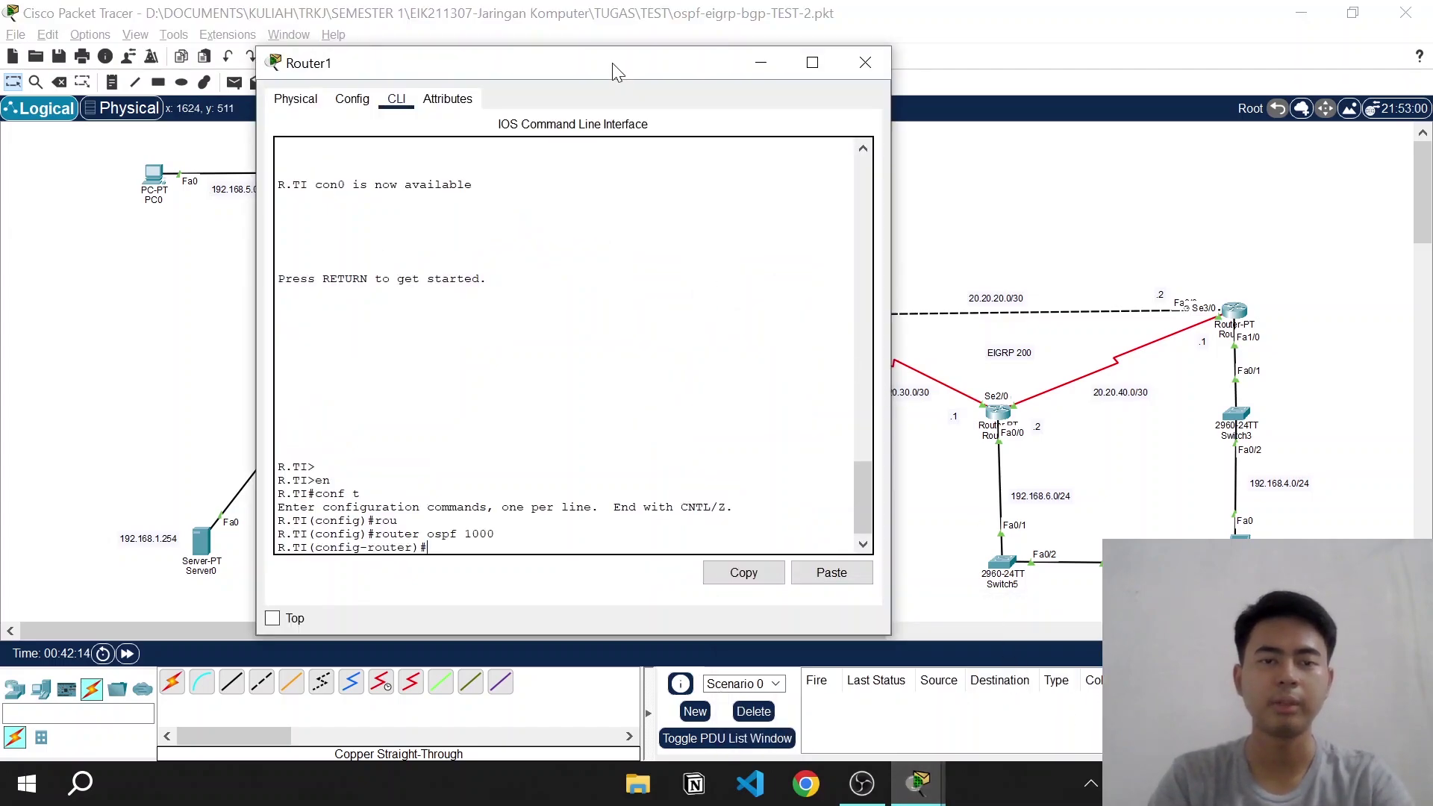
left_click_drag(612, 62, 721, 48)
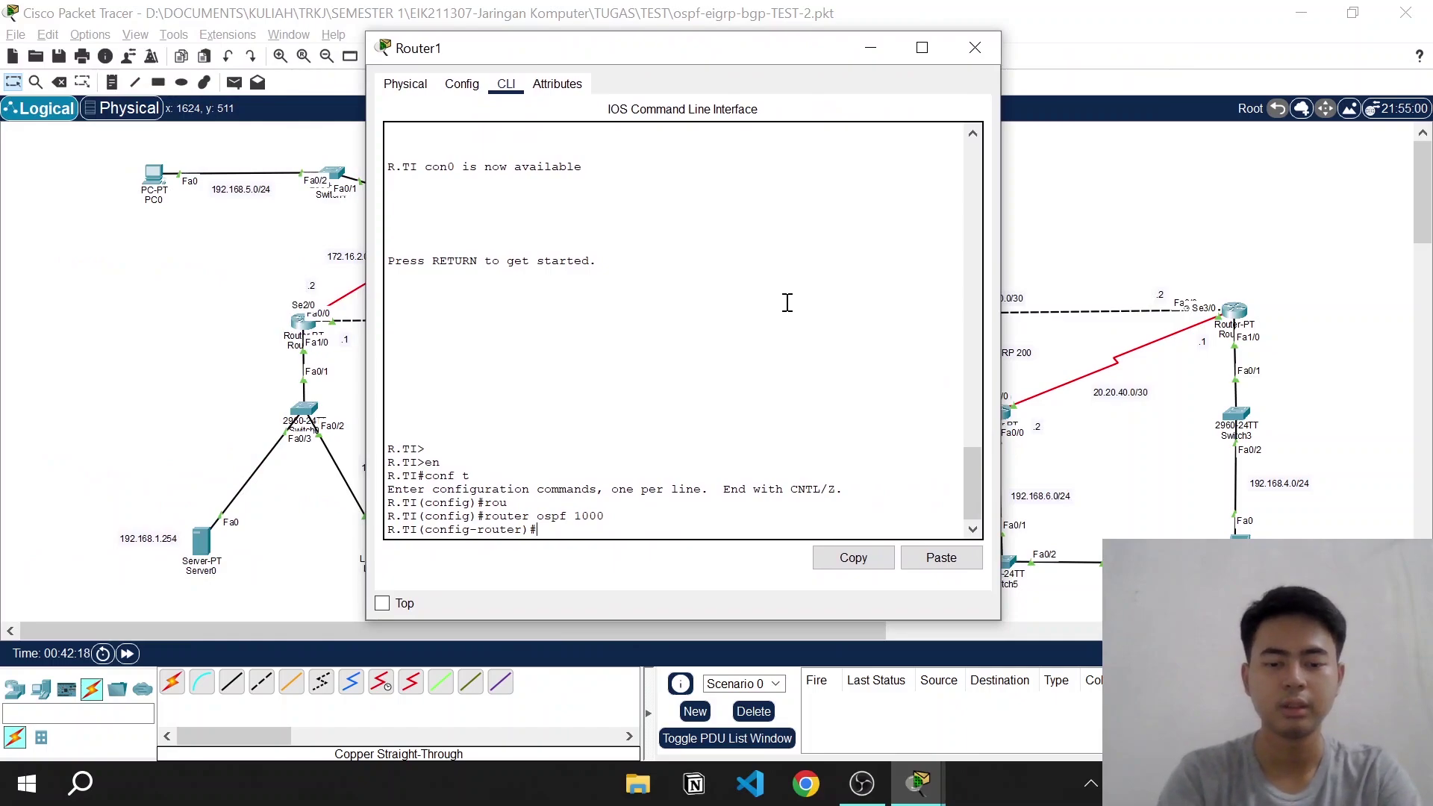
List the available OSPF router commands and advertise network 192.168.2.0 with wildcard mask 0.0.0.255 in area 0 on Router1
type("?n")
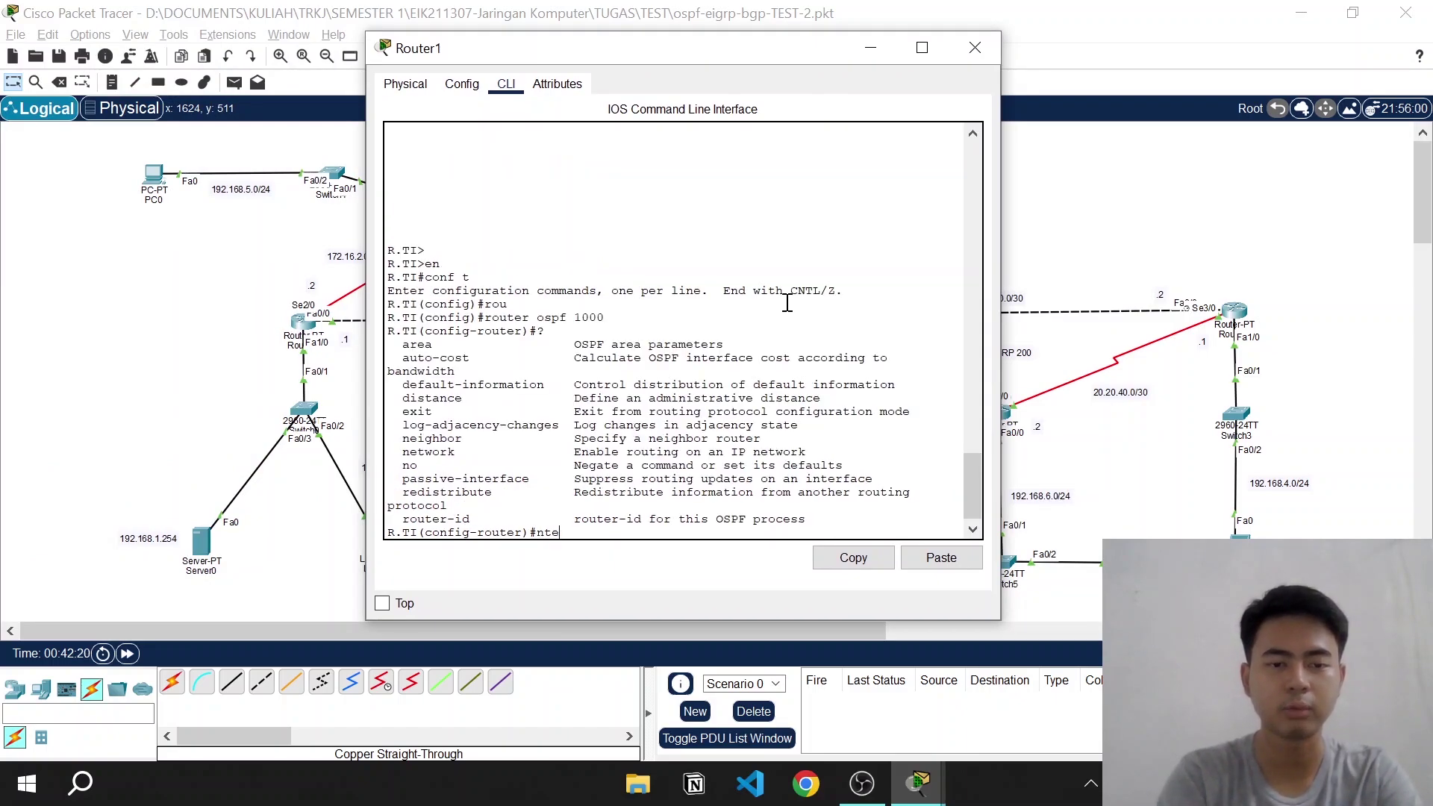
type("et")
key("Tab")
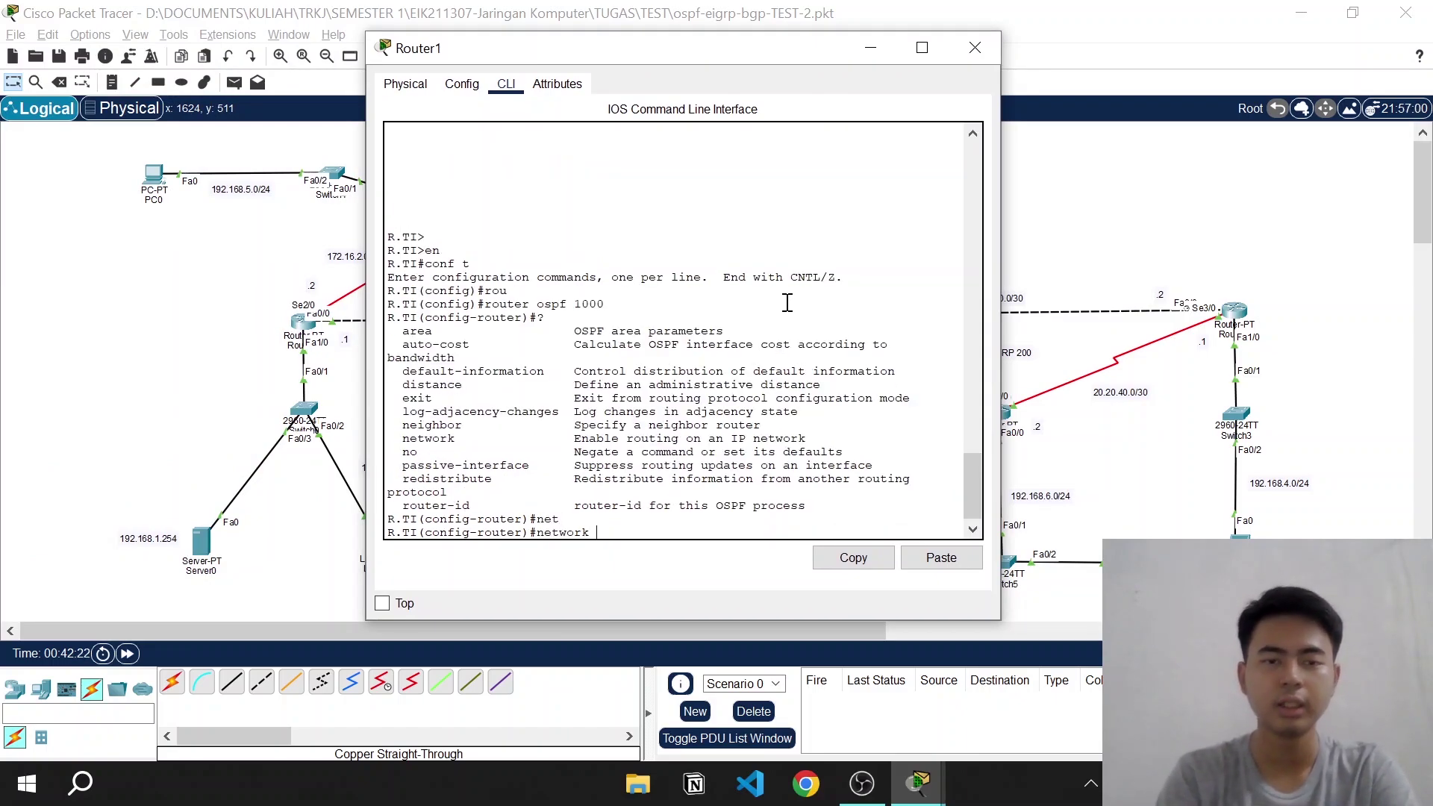
type("192.168")
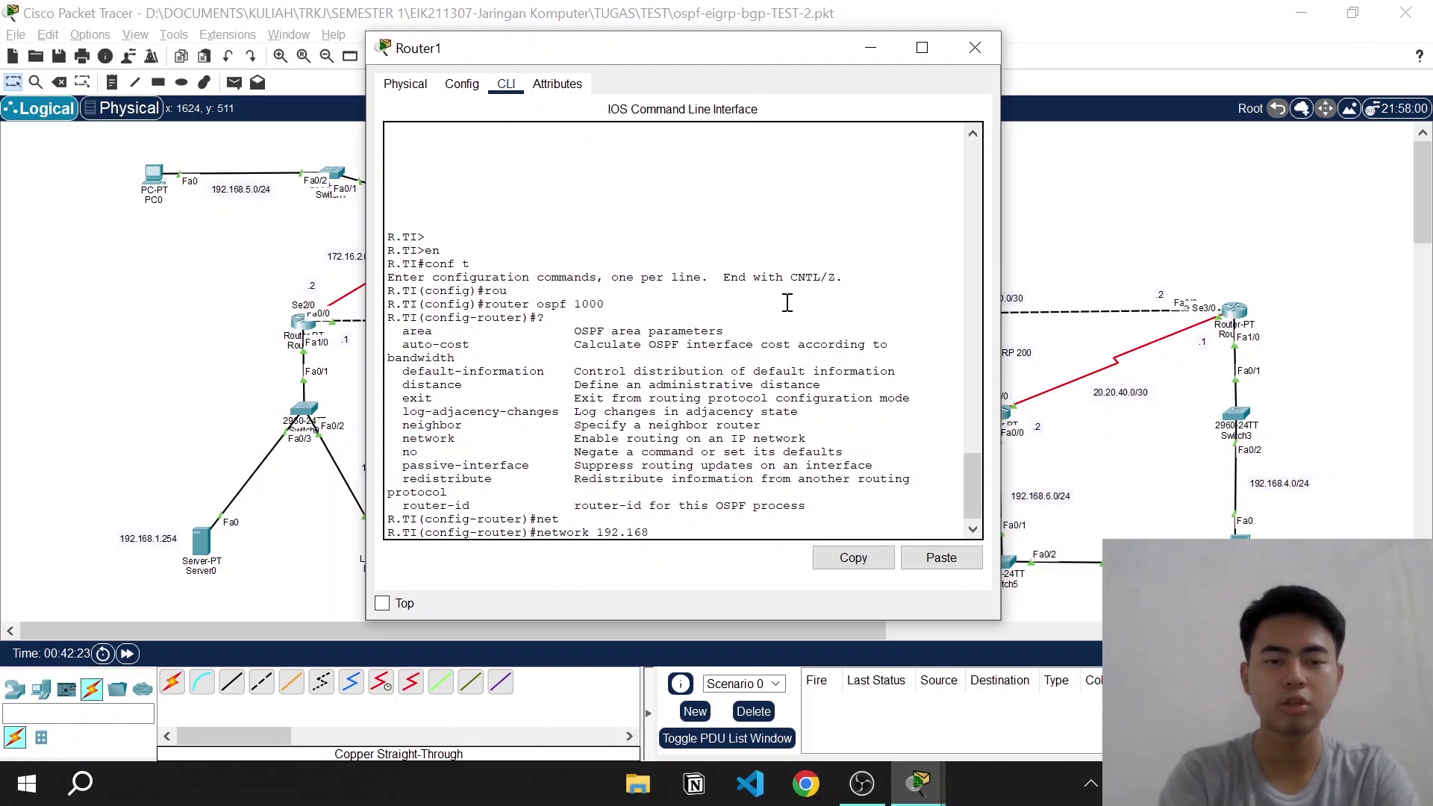
type(".2.0")
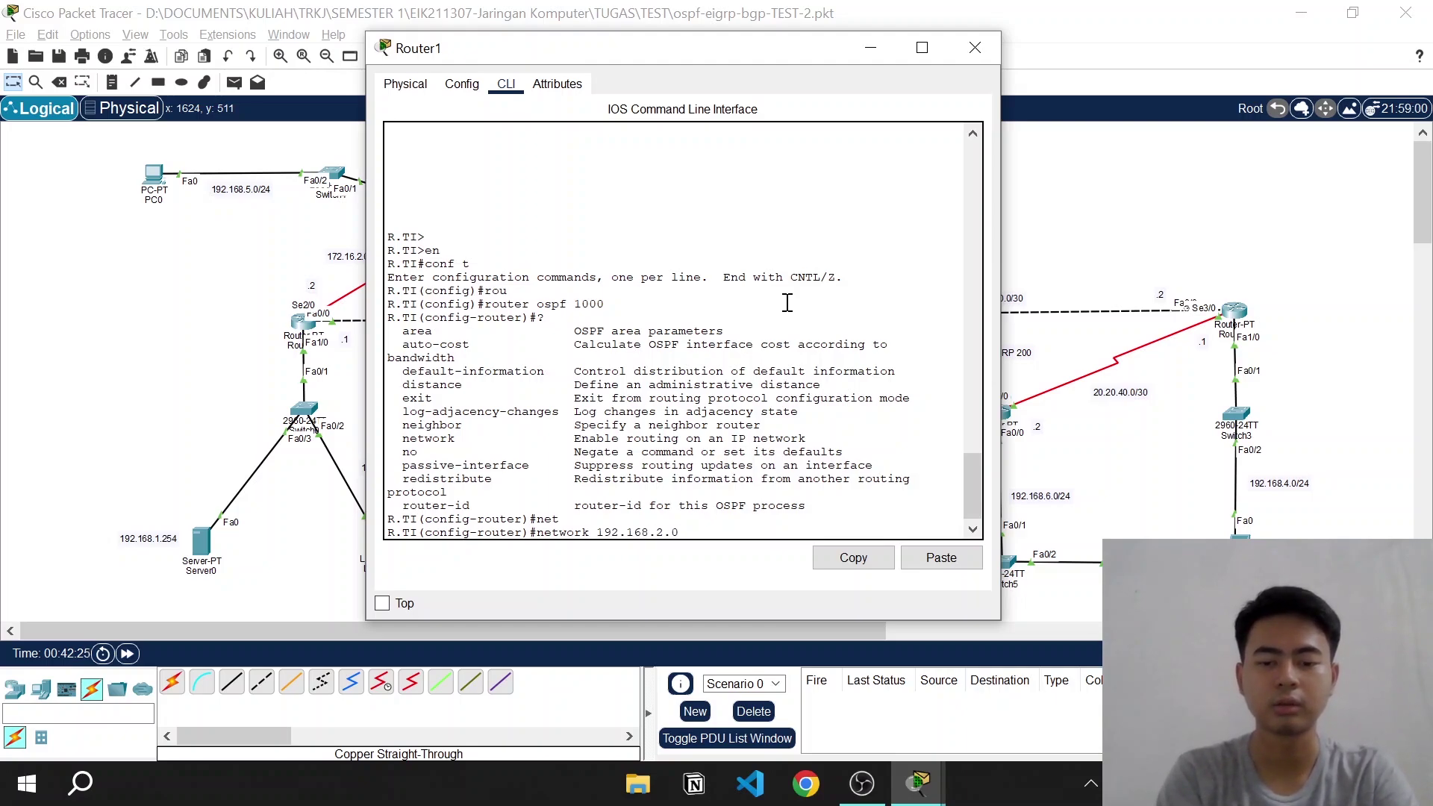
type(" 0.0.0")
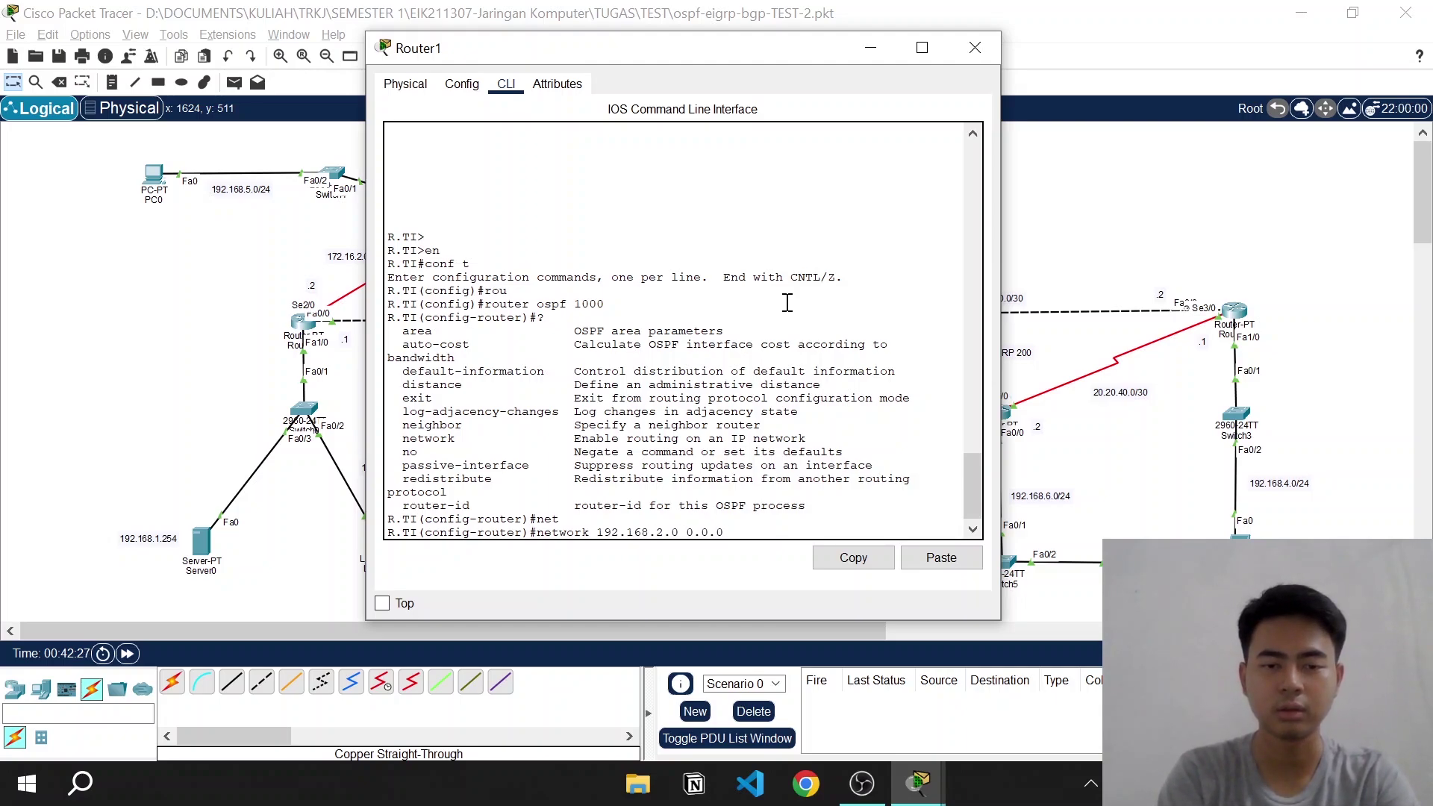
type(".255 a")
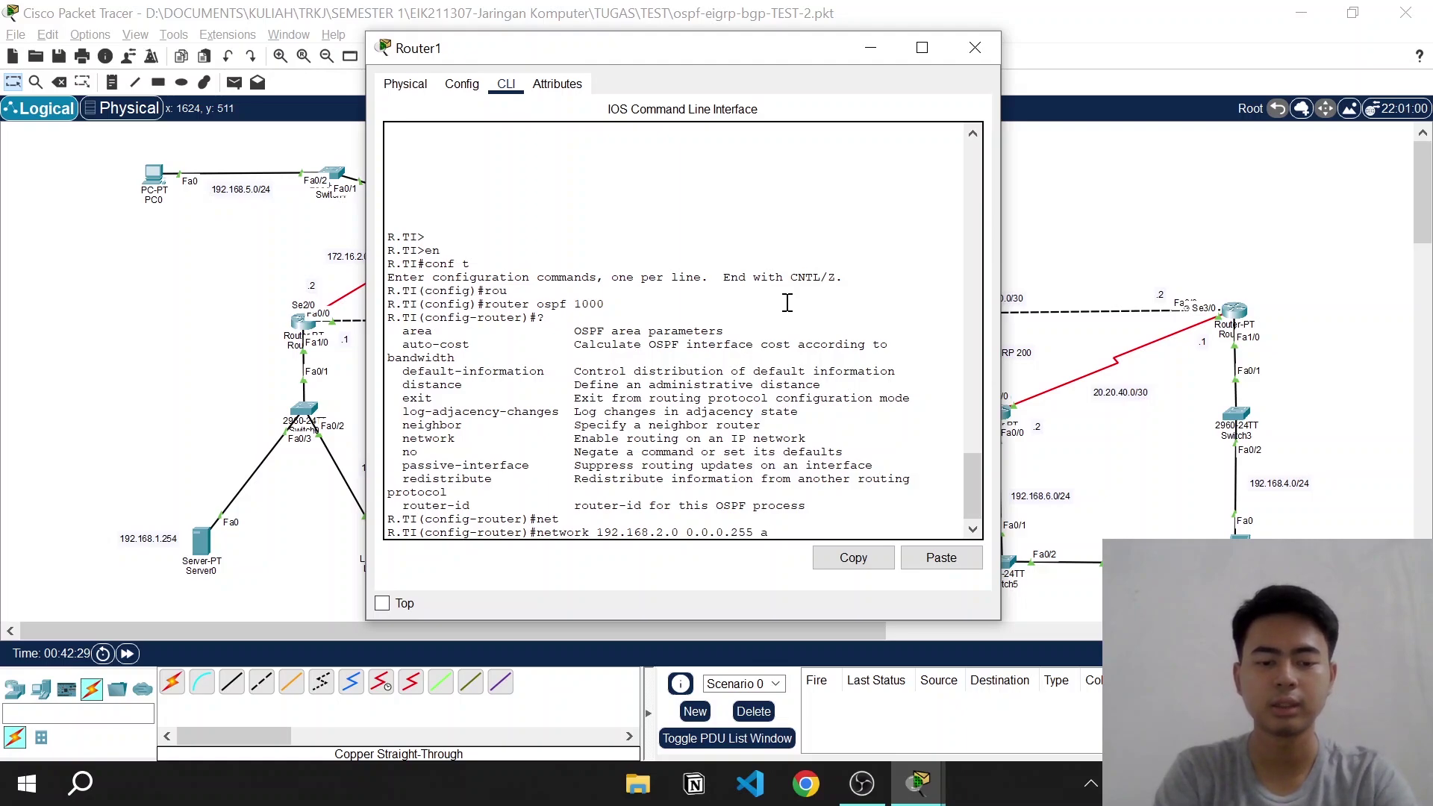
type("rea 0")
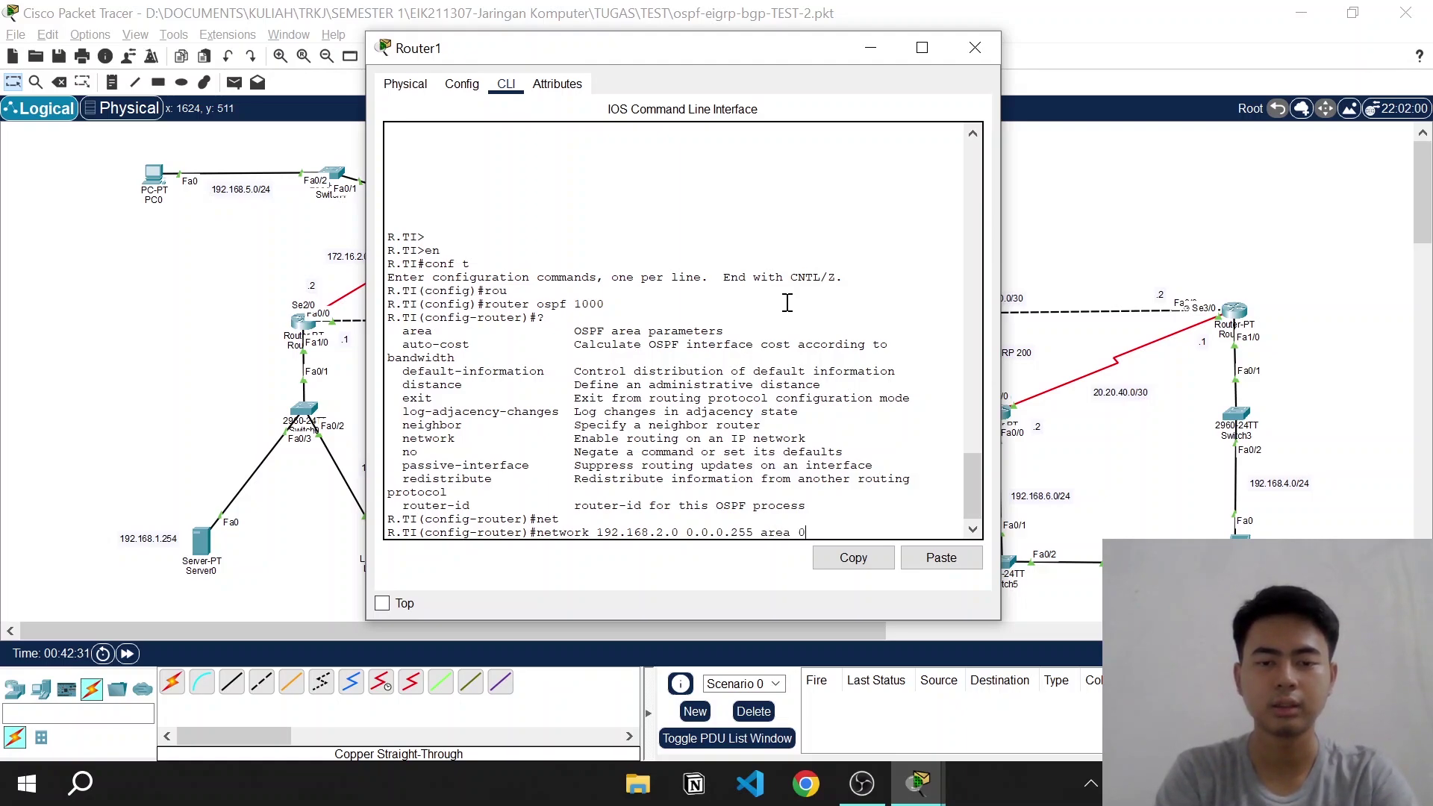
key("Return")
Advertise network 172.16.1.0 with wildcard mask 0.0.0.3 in OSPF area 0 on Router1
type("nfig-router)#n")
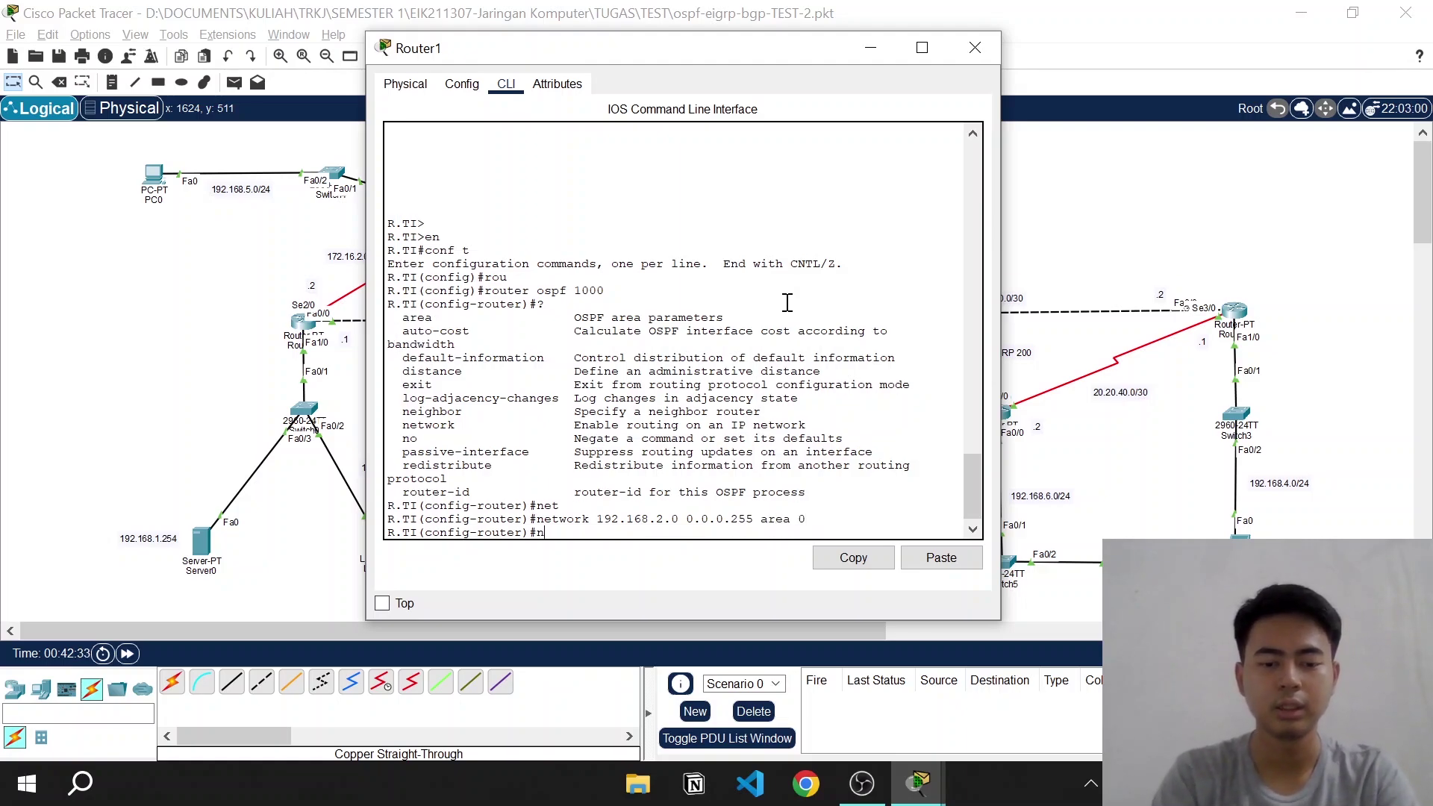
type("et")
key("Tab")
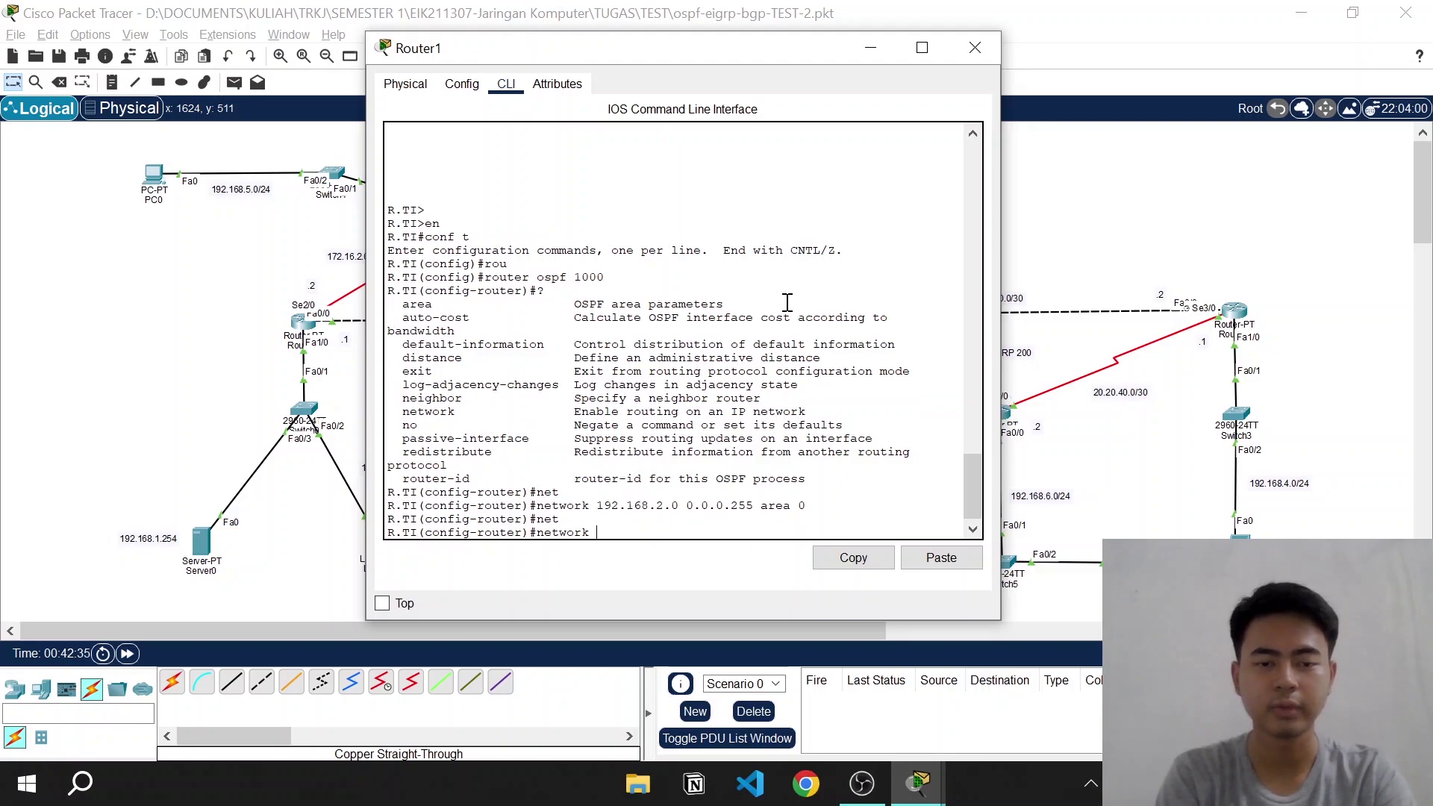
type("172.16")
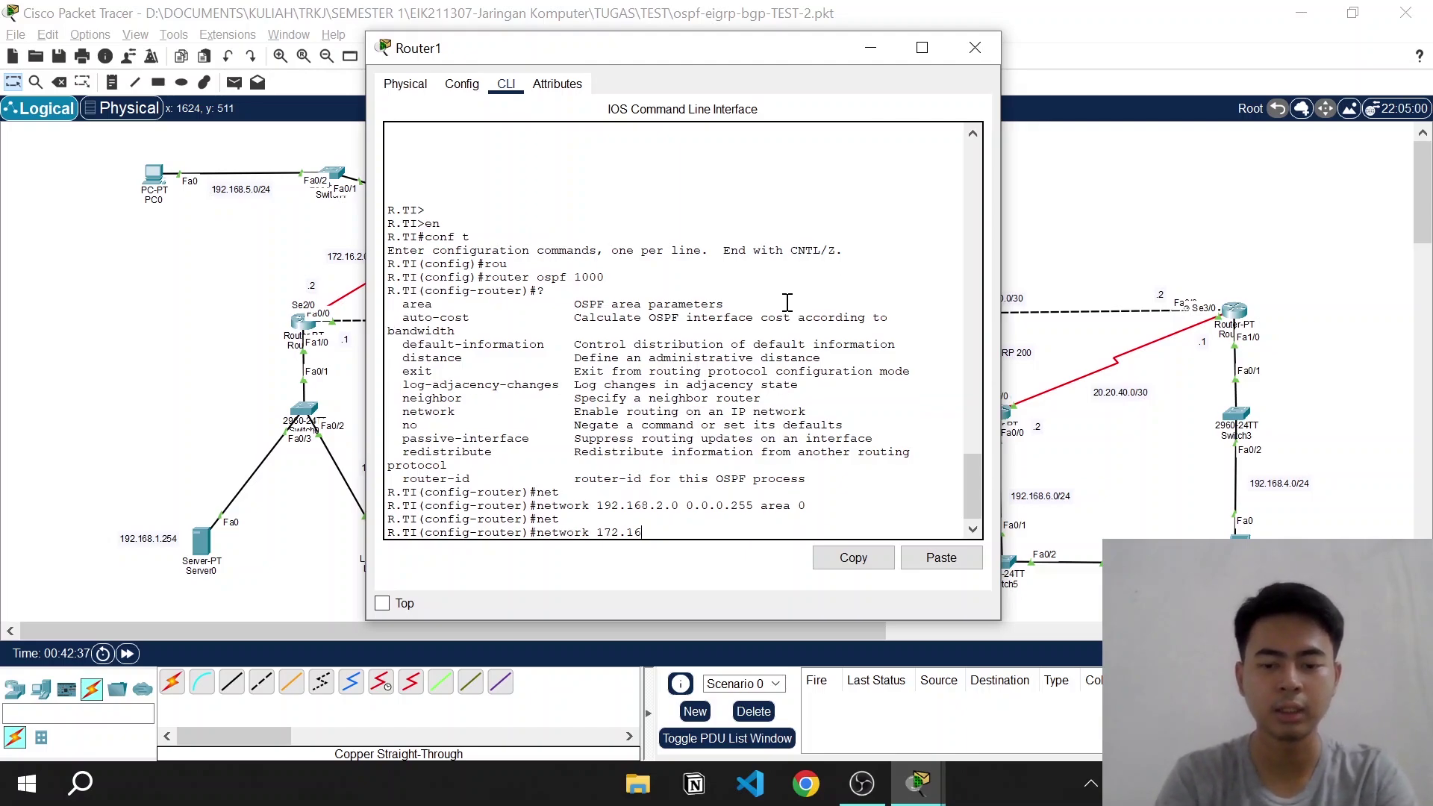
type(".1.0")
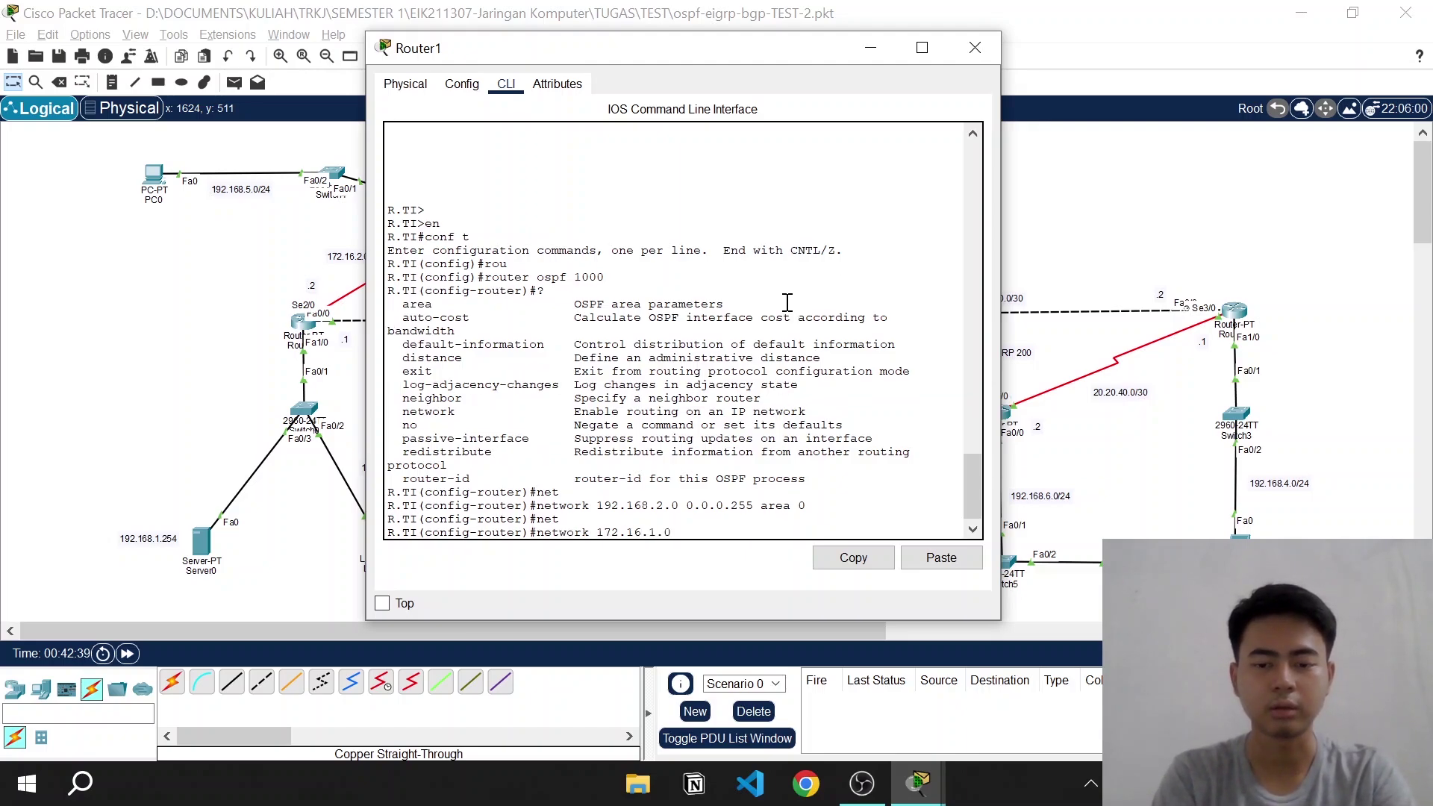
type(" 0.0.0.2")
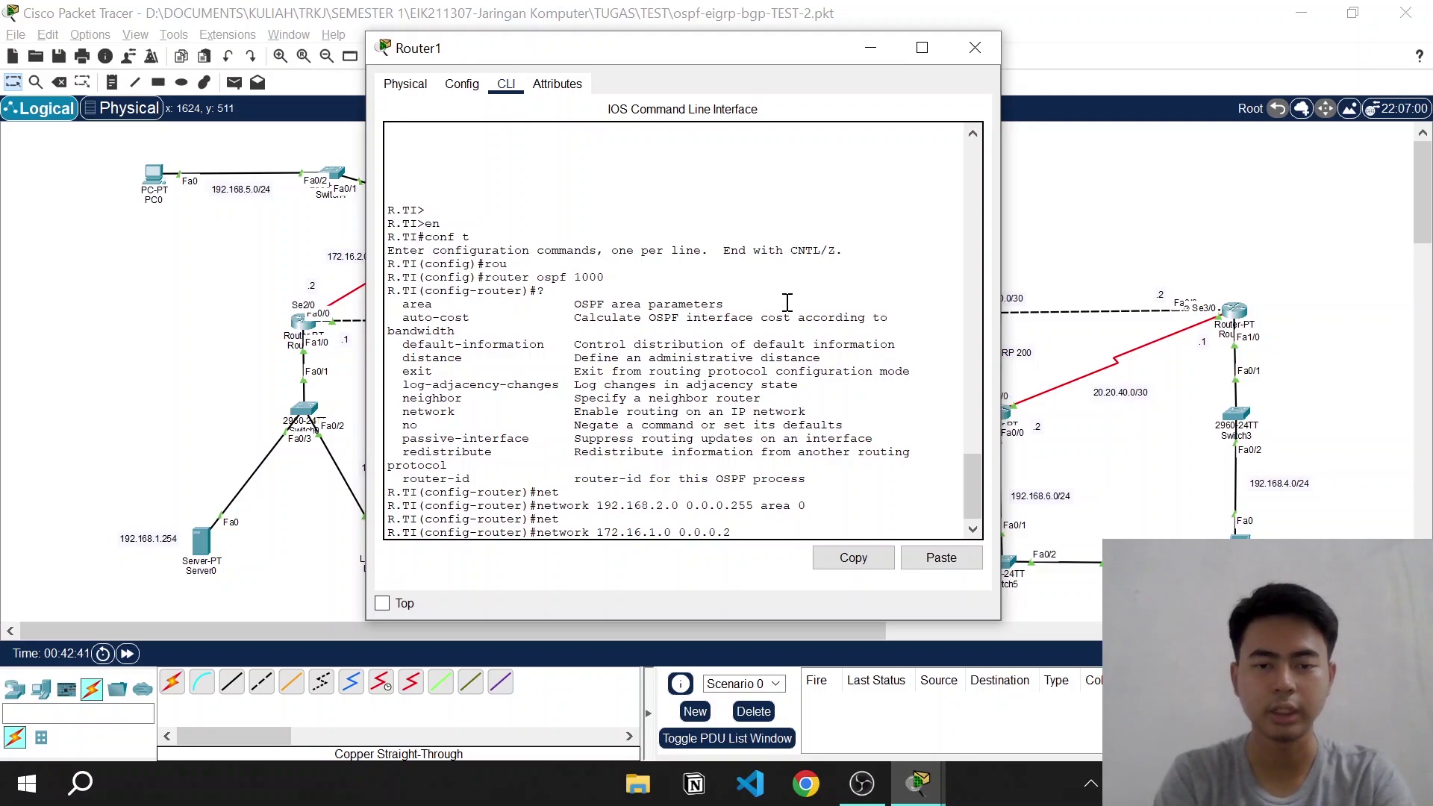
key("BackSpace")
type("3 area")
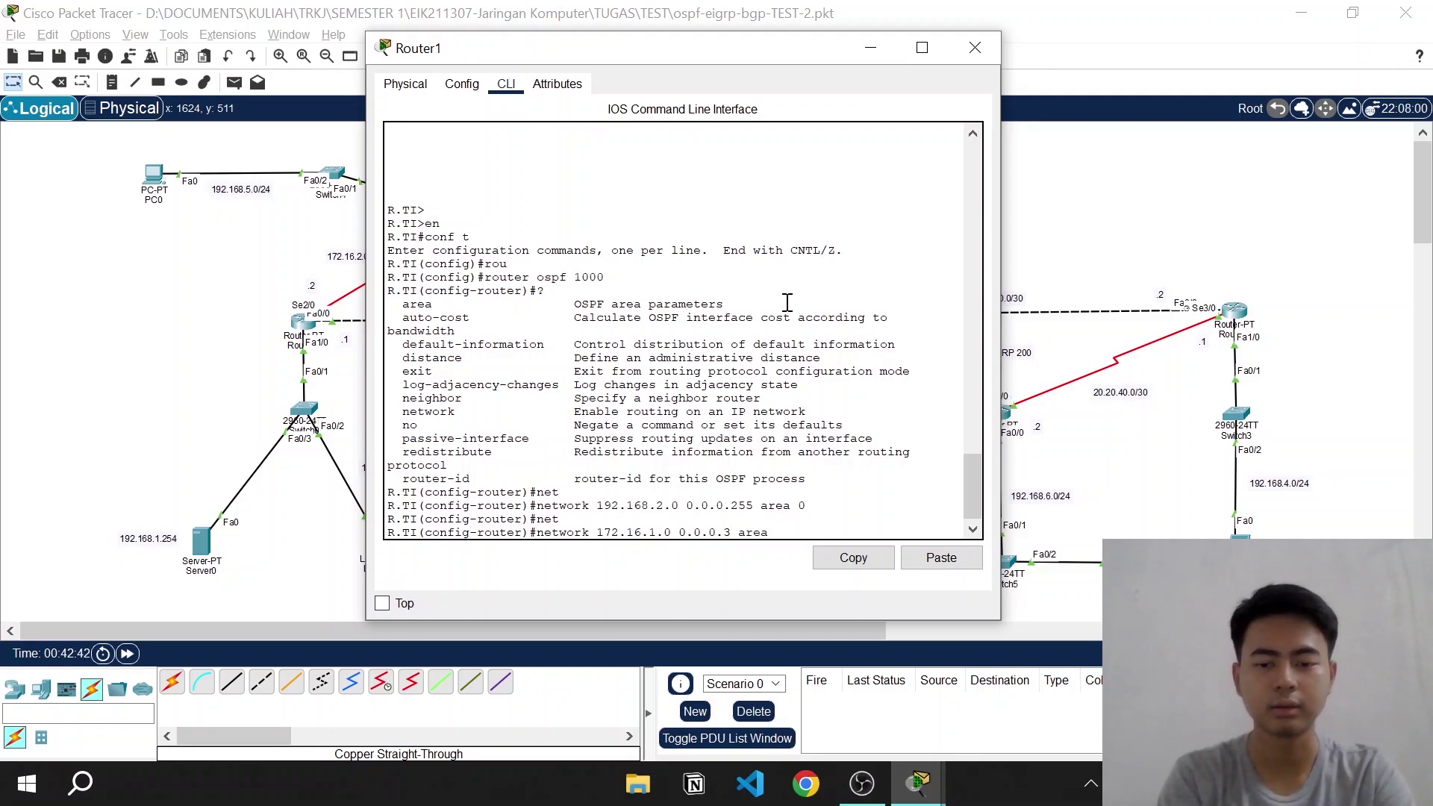
type(" 0")
key("Return")
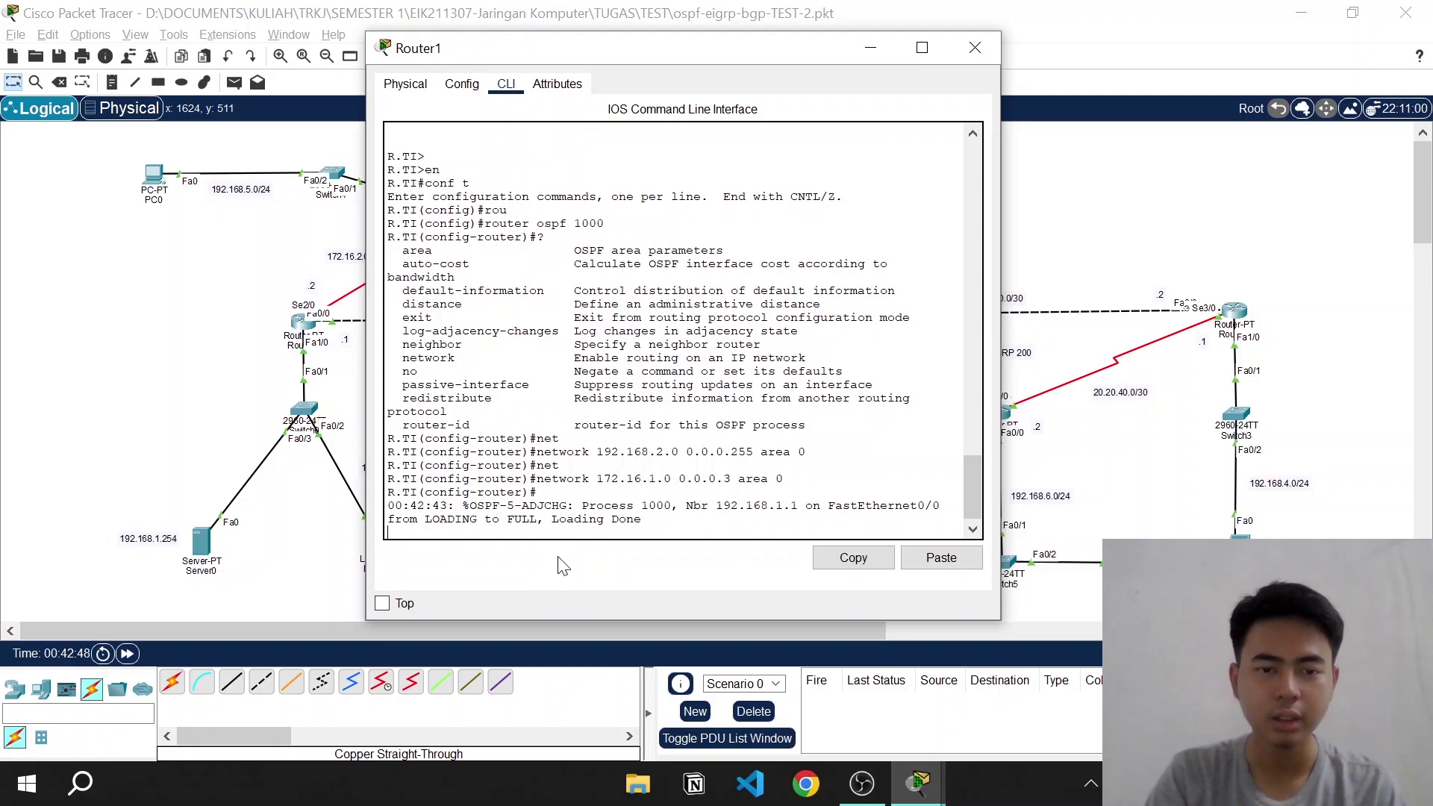
Uncover the OSPF 1000 side of the topology and advertise network 172.16.3.0 with wildcard mask 0.0.0.3 in area 0 on Router1
left_click_drag(589, 46, 668, 52)
type("\\")
key("Return")
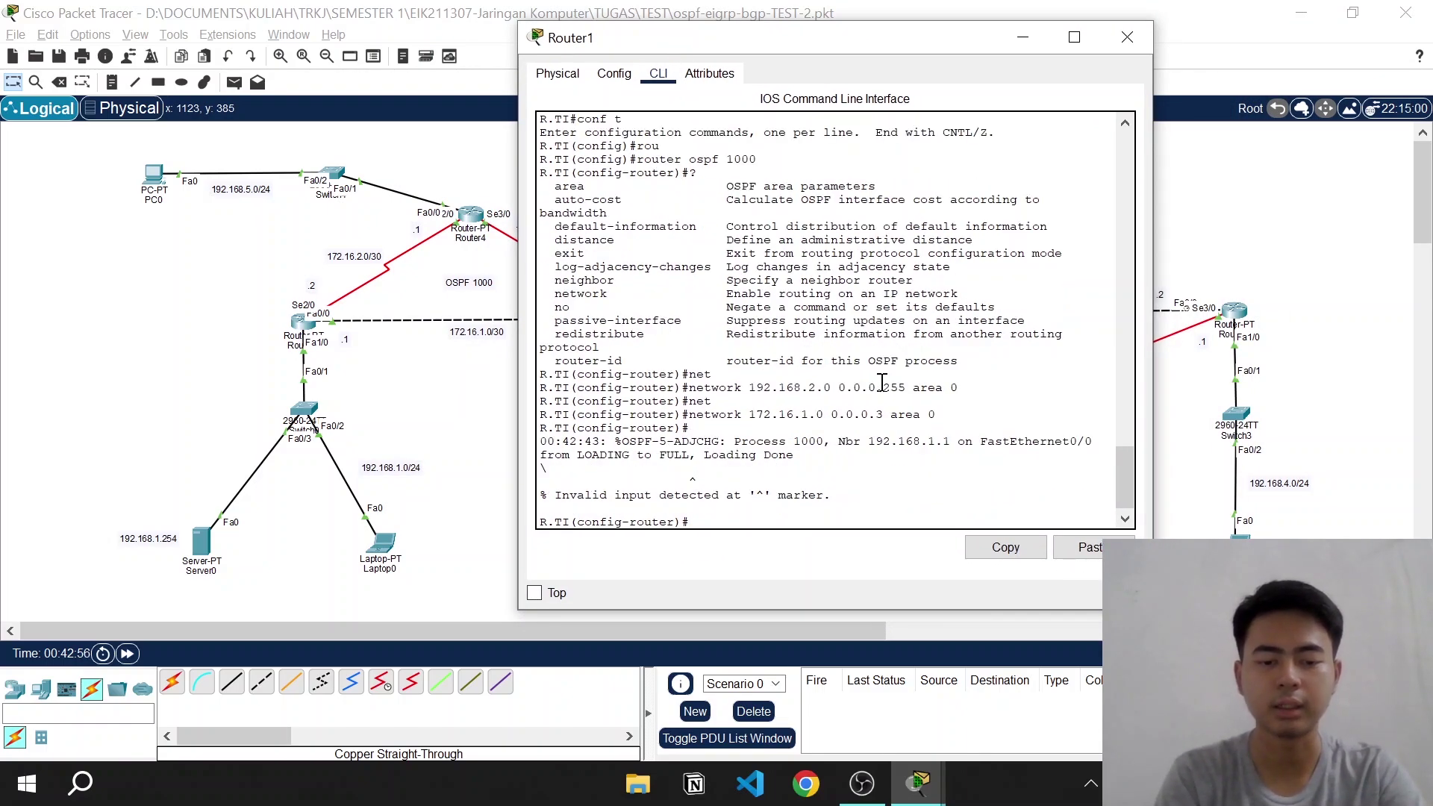
type("net")
key("Tab")
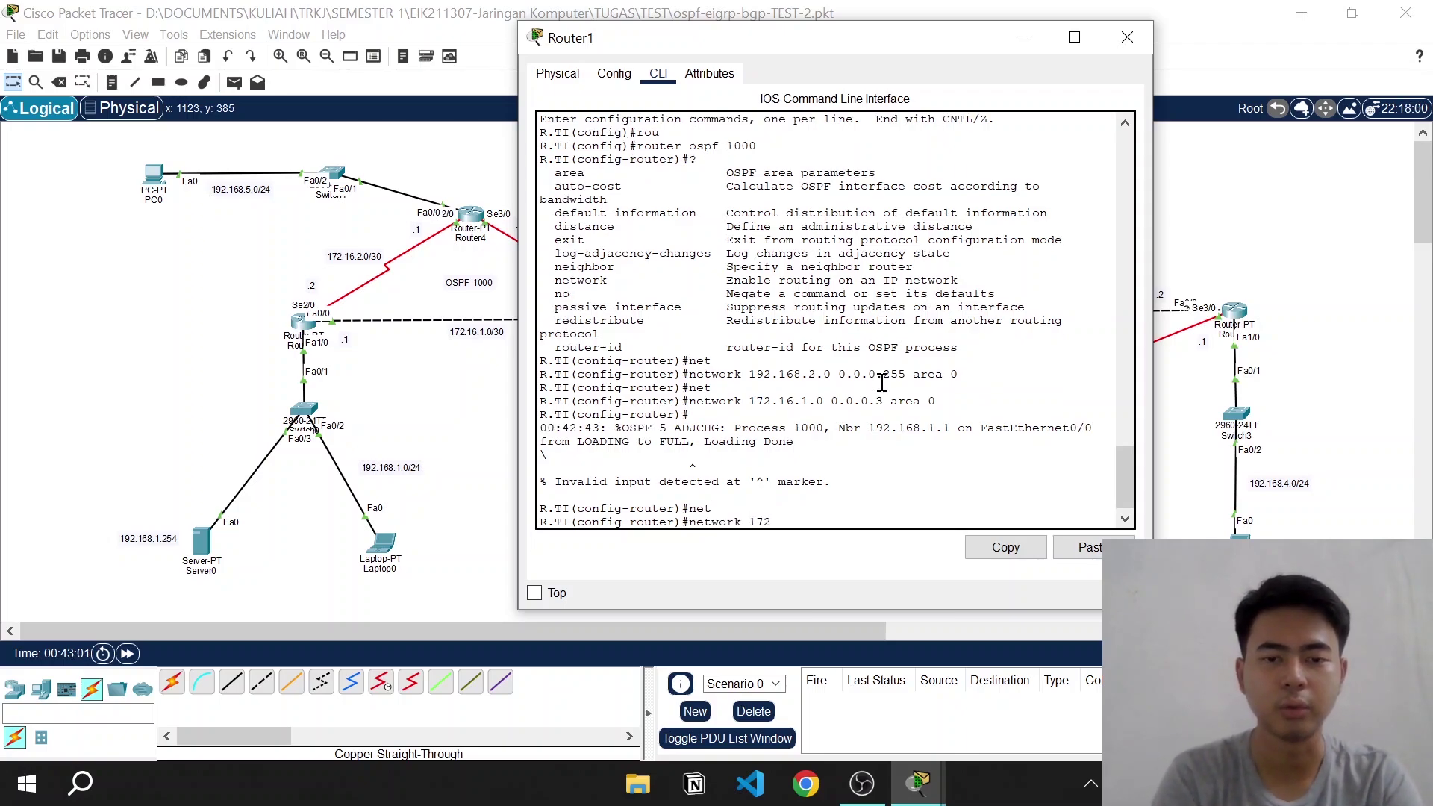
left_click_drag(742, 47, 915, 55)
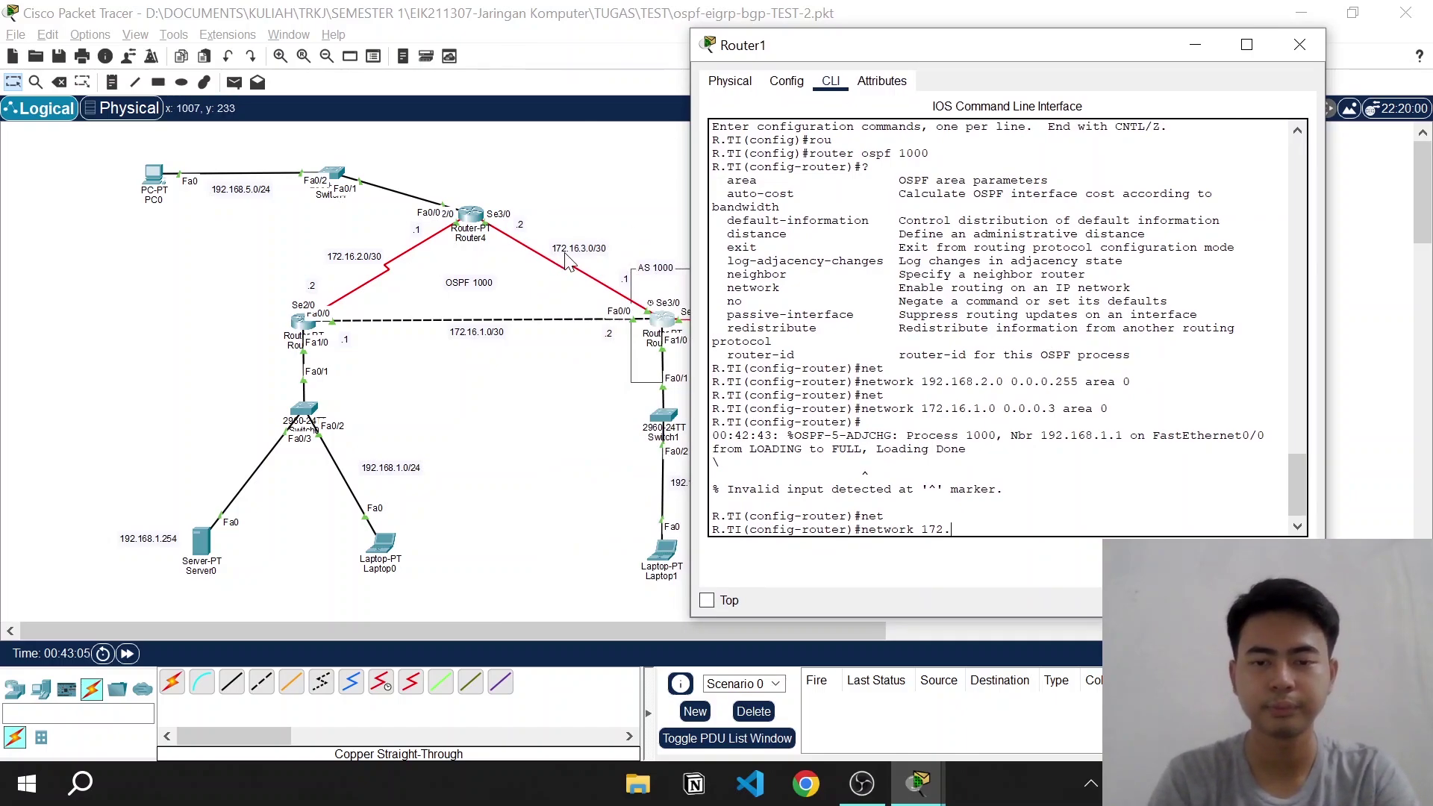
type("3.0")
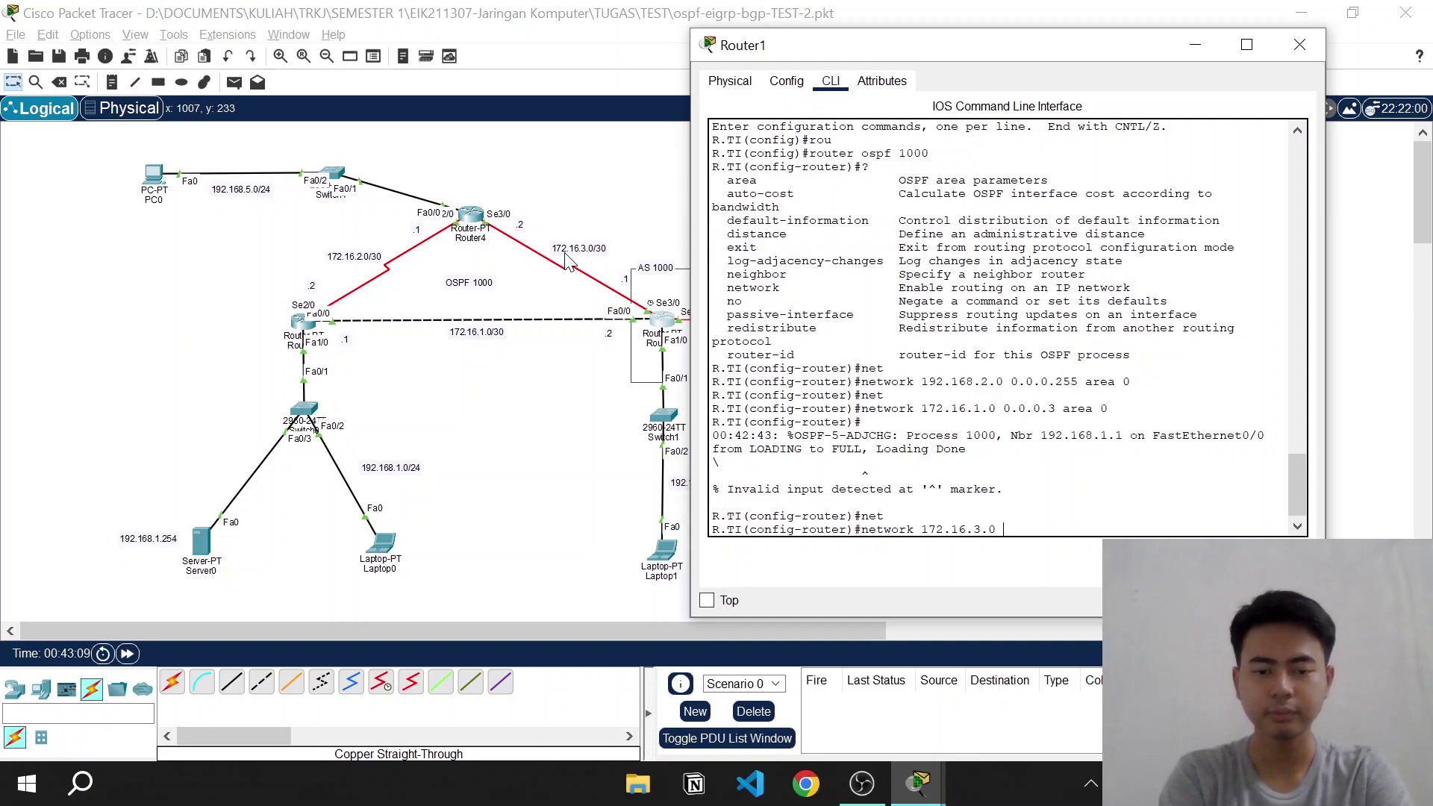
type(" 0.00")
key("BackSpace")
type(".")
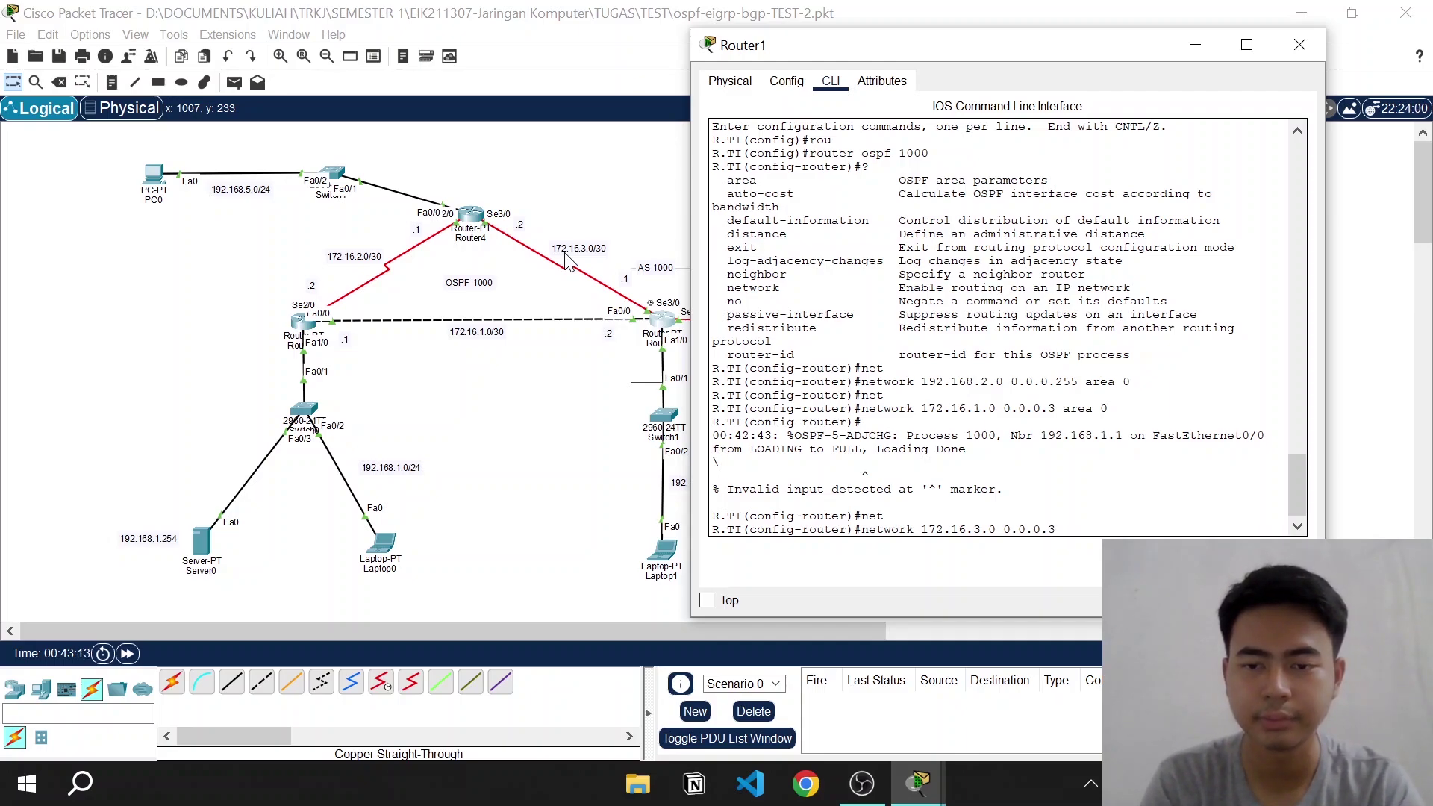
type("0.3 area 0")
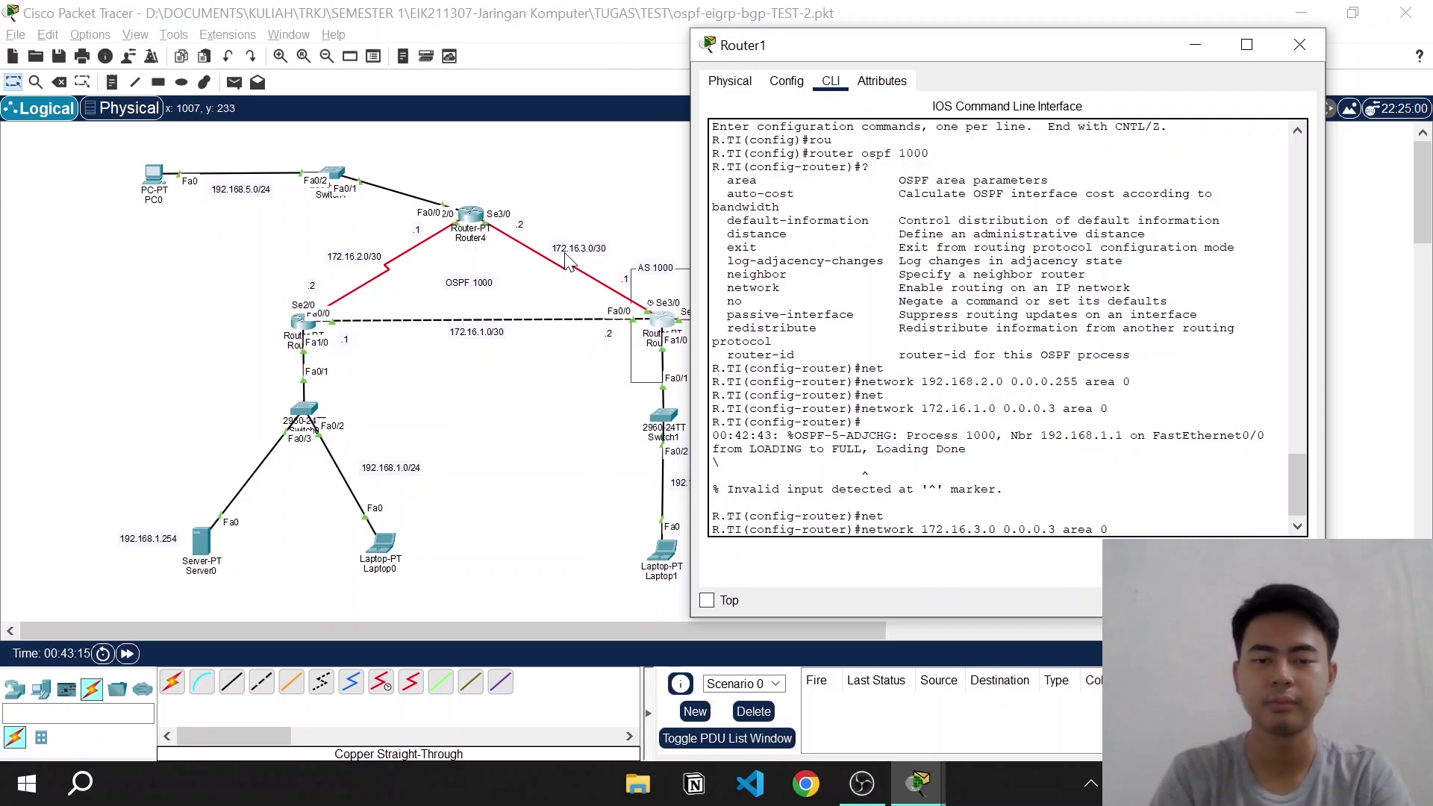
key("Return")
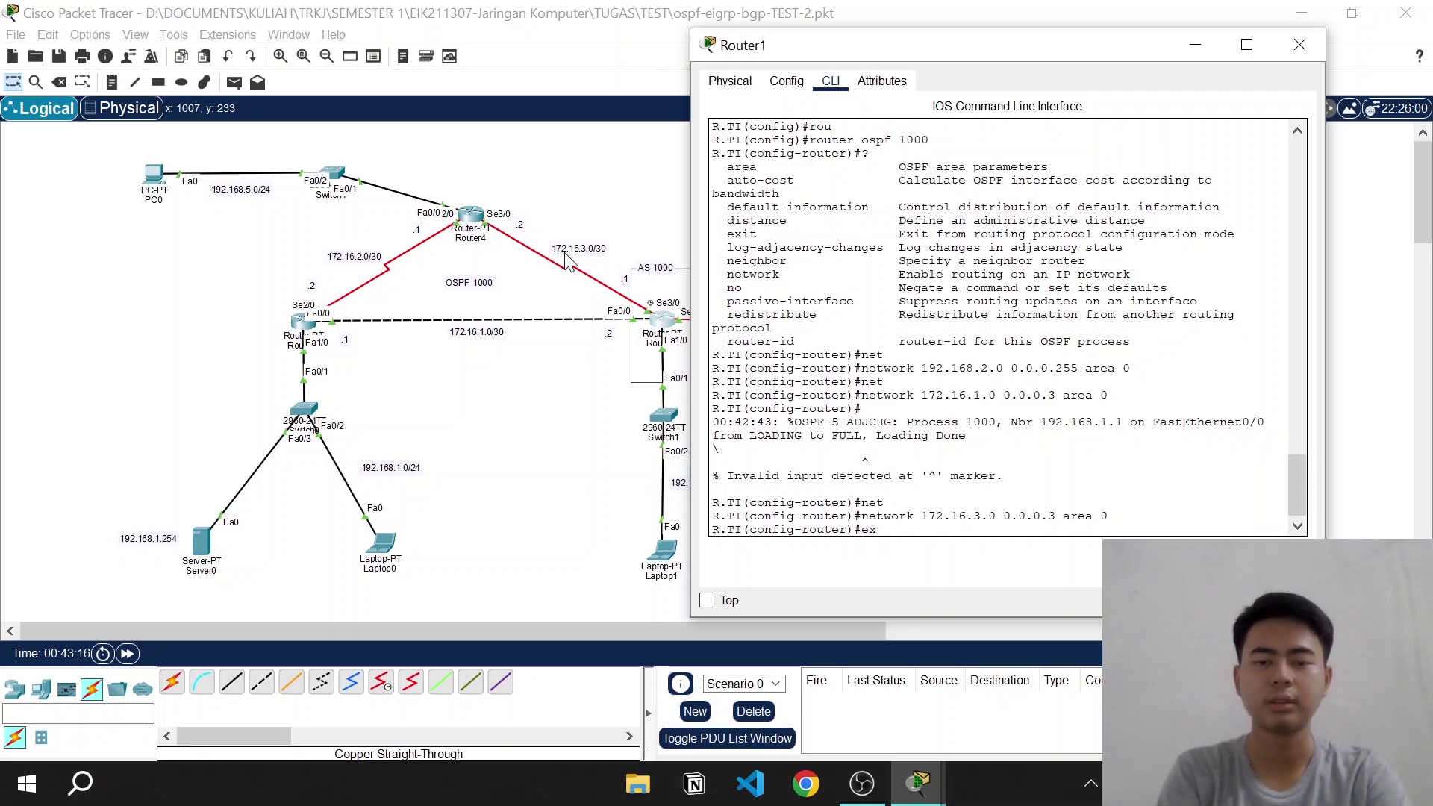
Exit OSPF router configuration on Router1 and close its console
type("ex")
key("Return")
left_click(1300, 45)
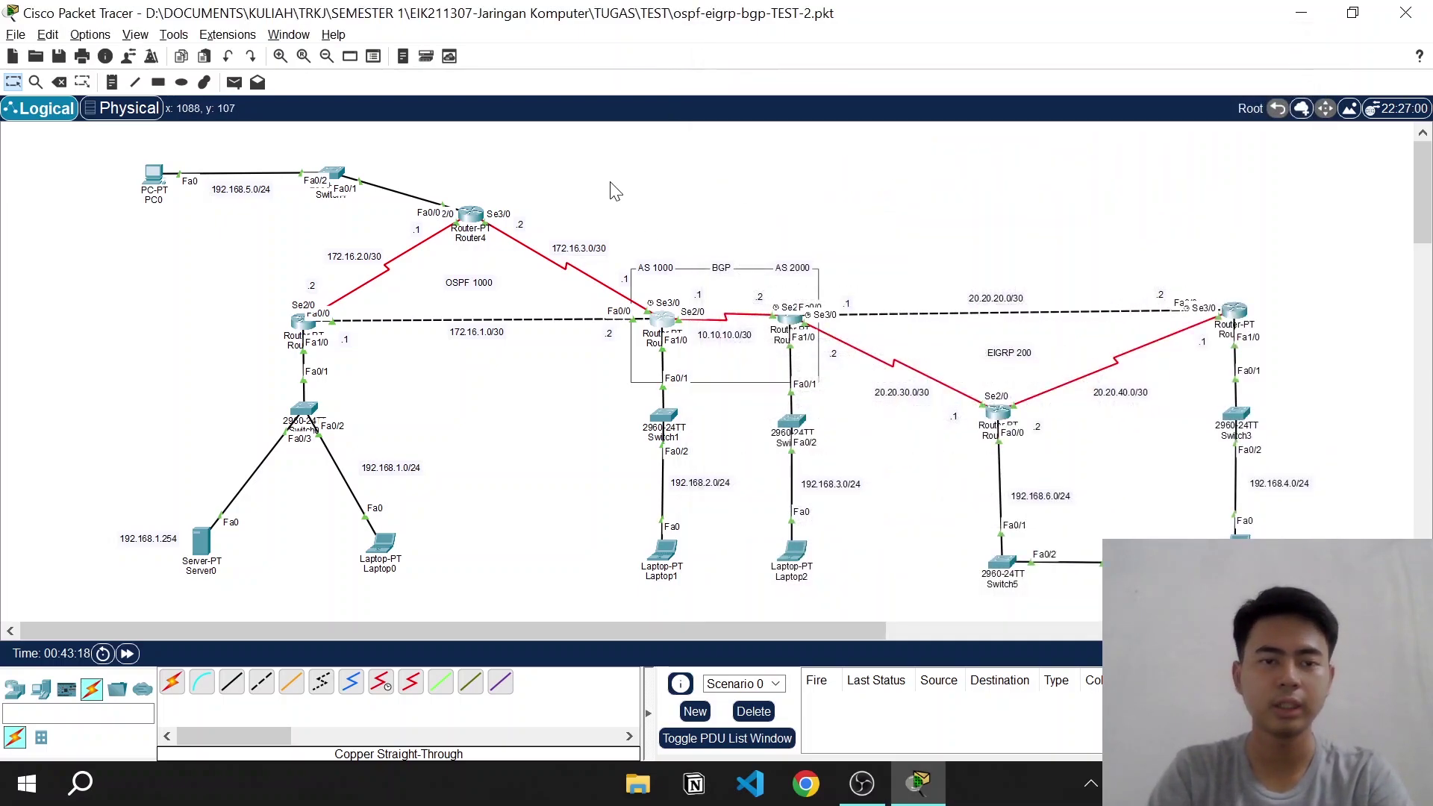
Open Router4's command line and enter privileged mode, followed by global configuration mode
left_click(471, 216)
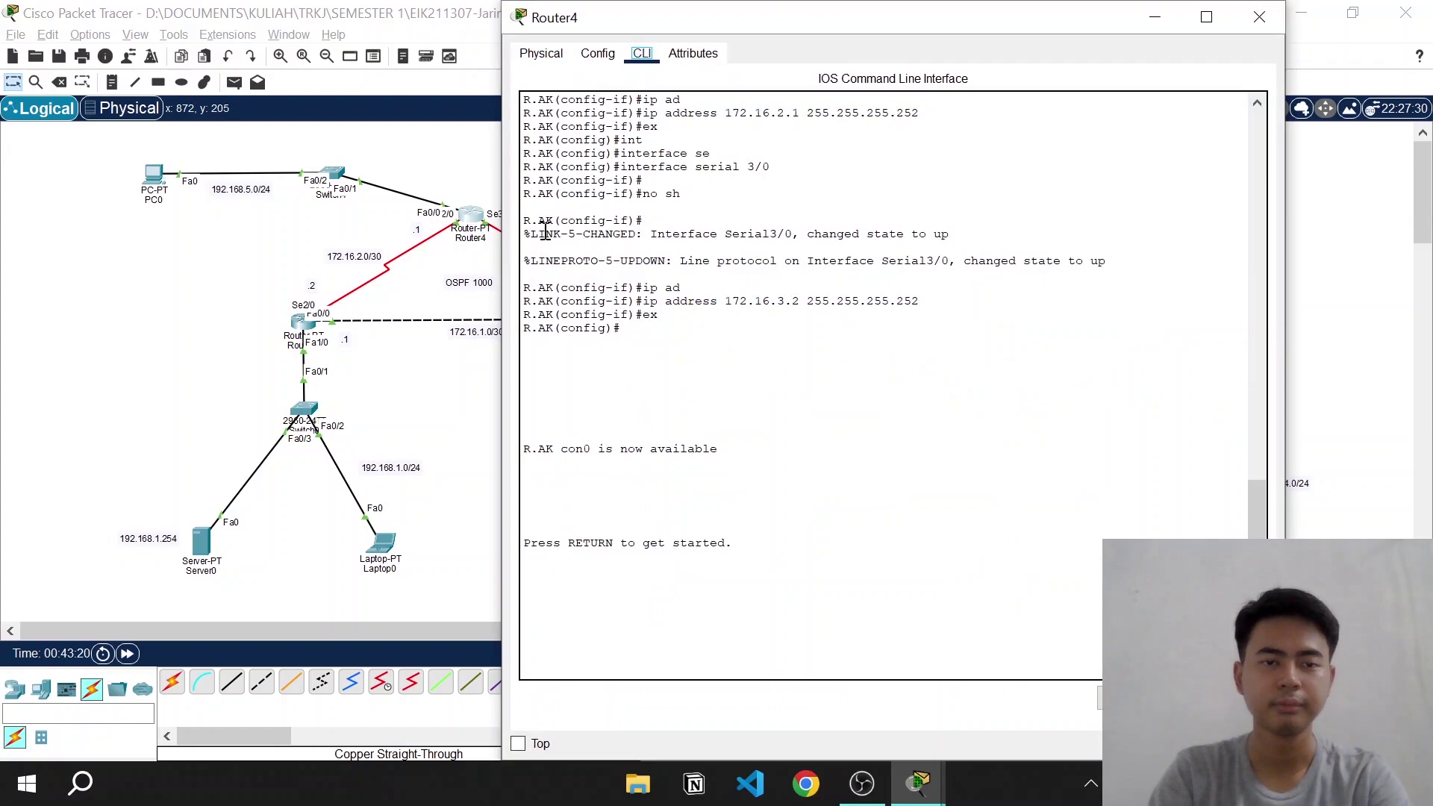
left_click(831, 666)
key("Return")
key("Return")
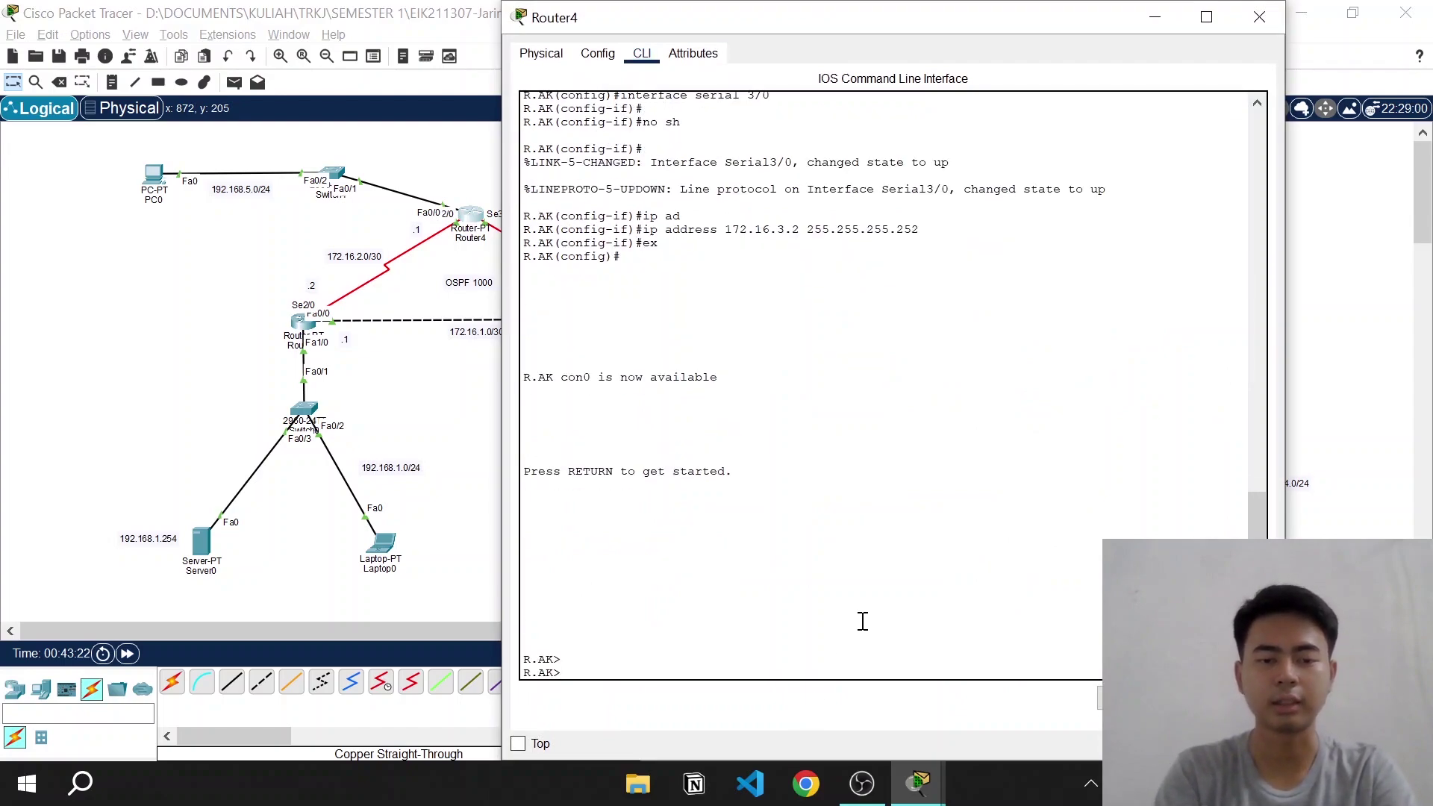
type("en")
key("Return")
type("conf t")
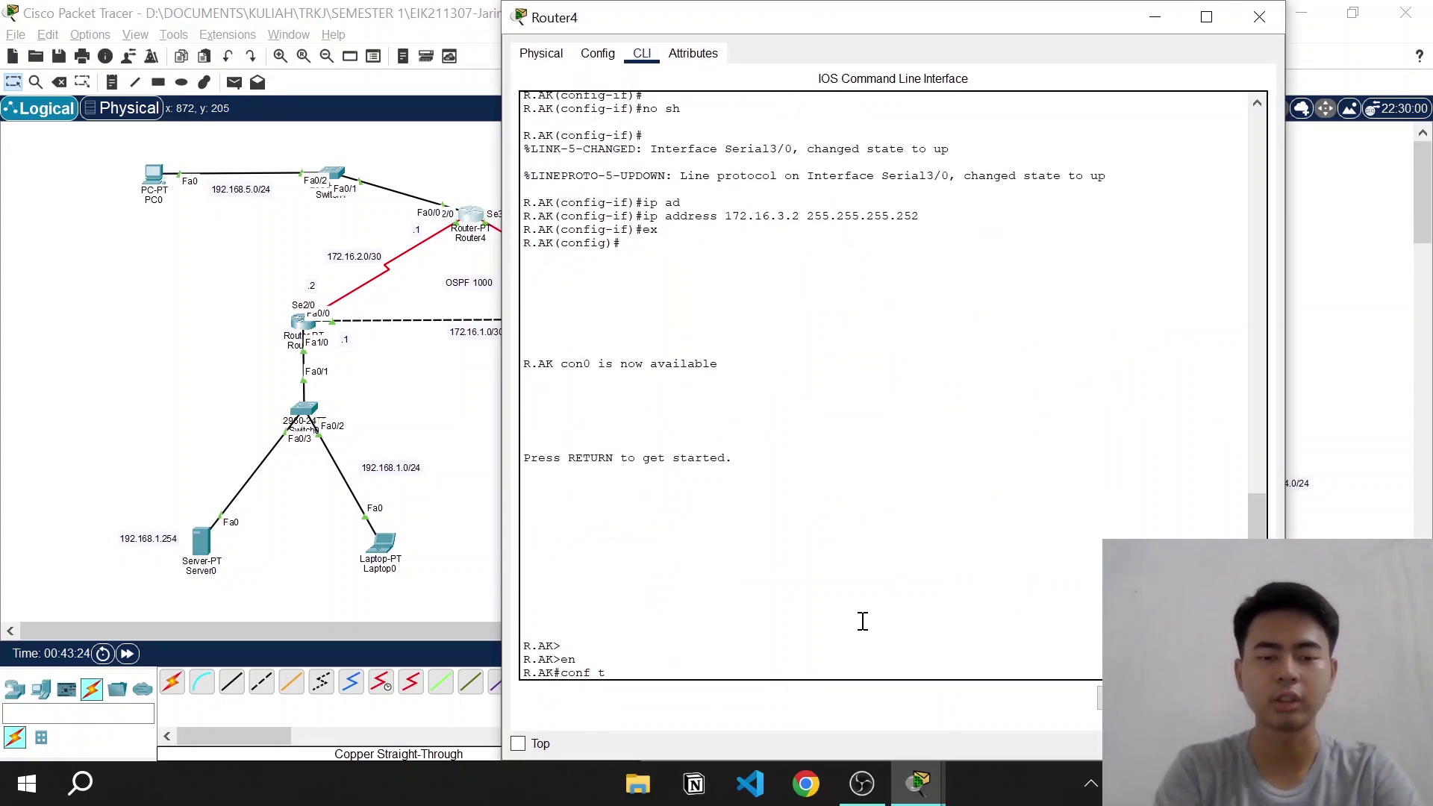
key("Return")
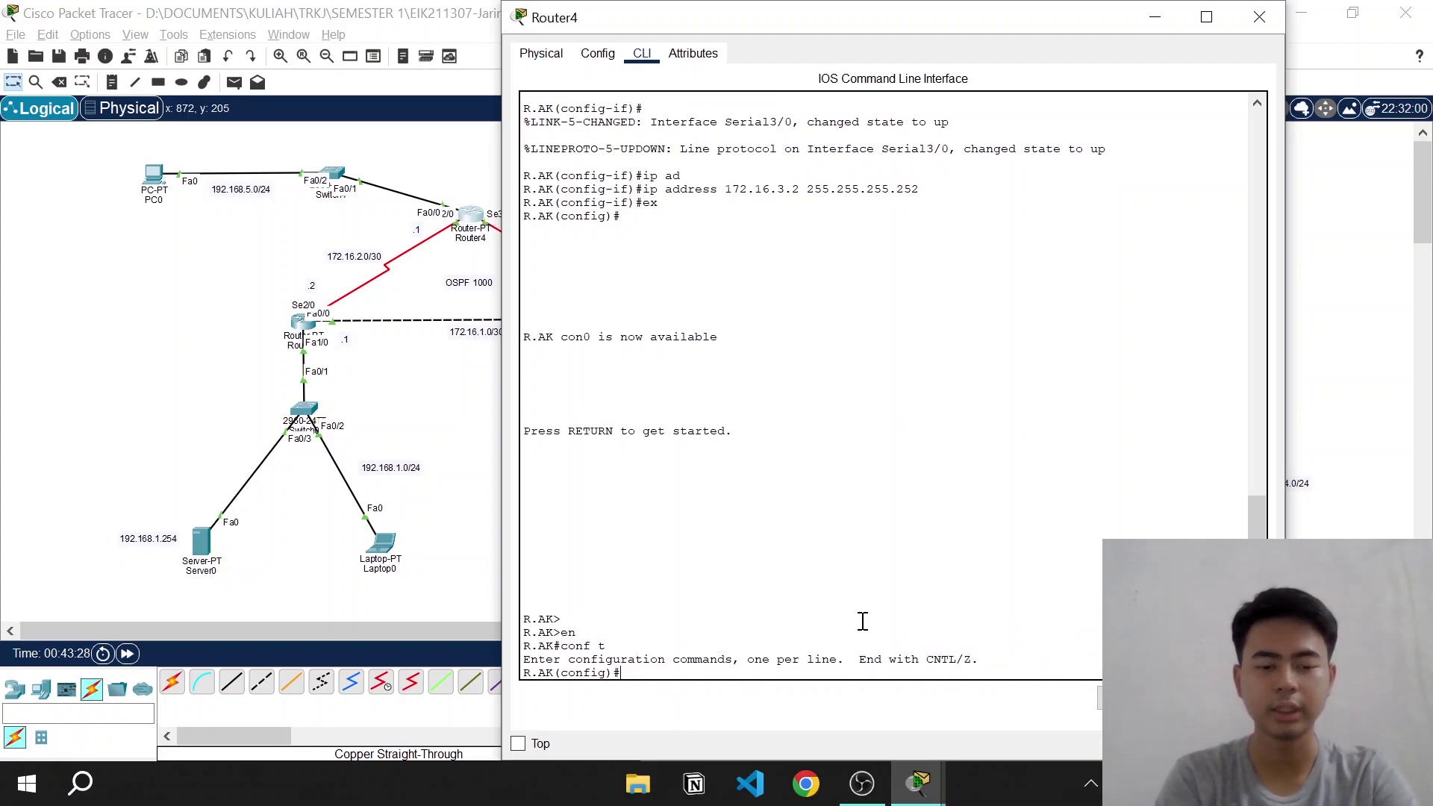
Start OSPF routing process 1000 on Router4
type("rou")
key("Tab")
type("o")
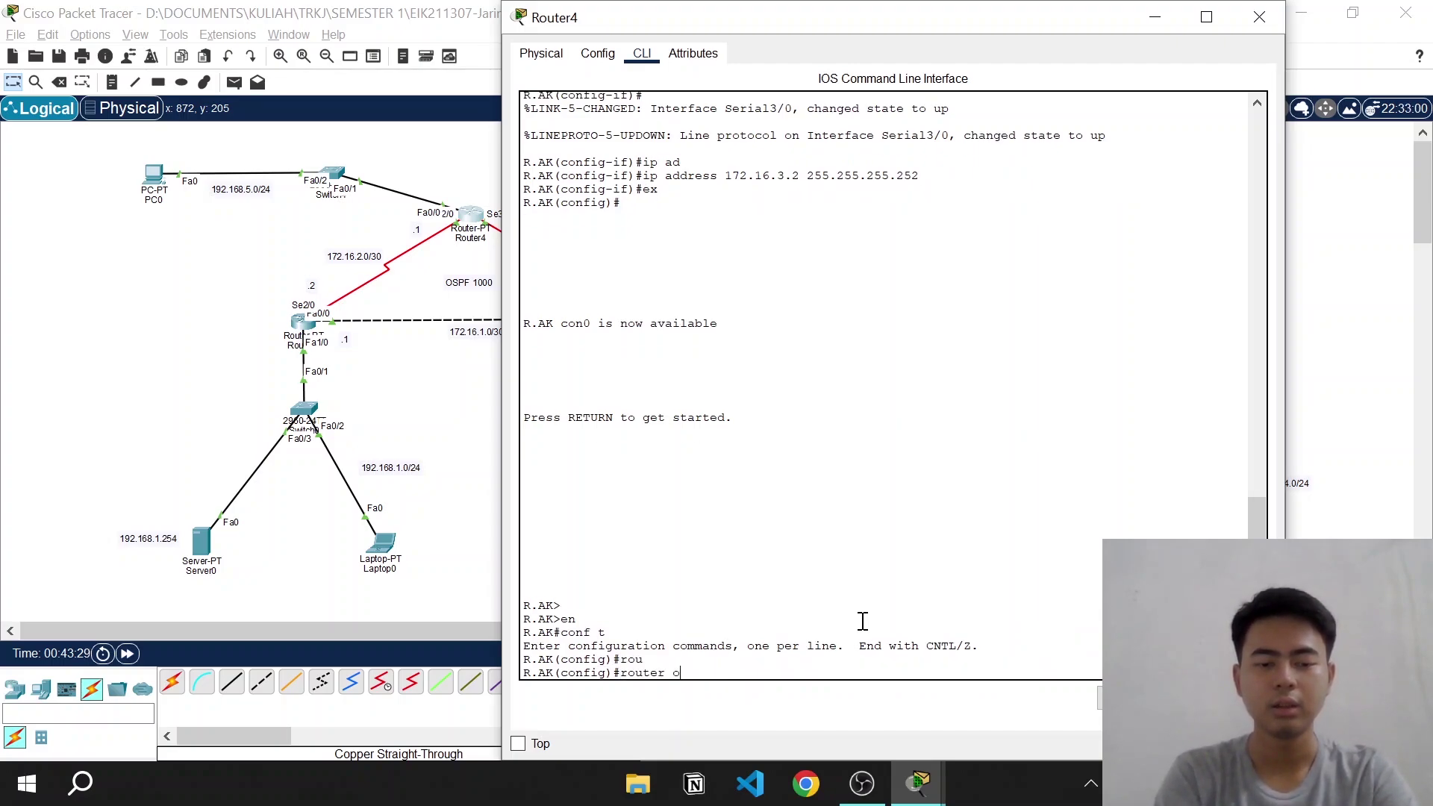
type("spf 1000")
key("Return")
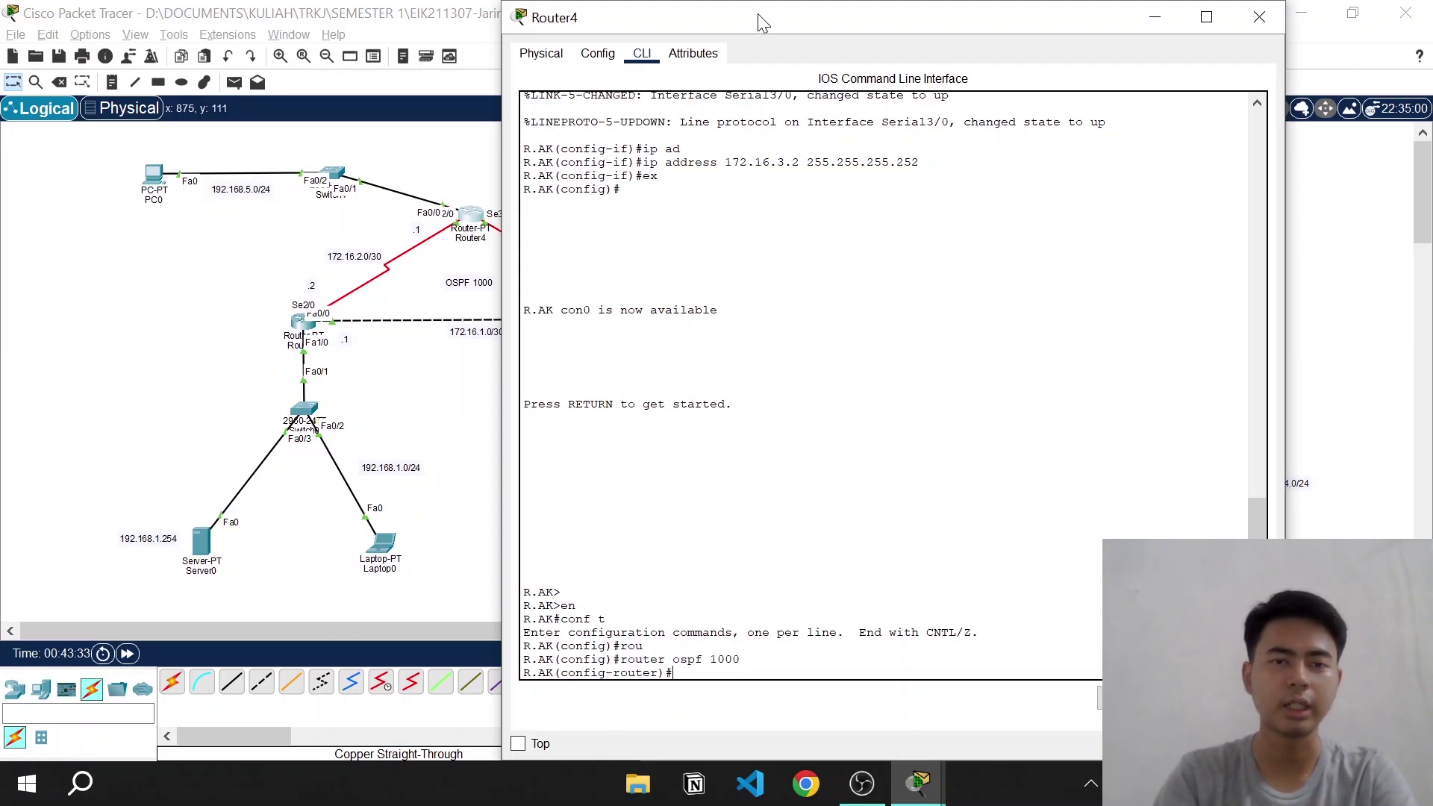
Uncover the OSPF 1000 side of the topology and advertise network 192.168.5.0 with wildcard mask 0.0.0.255 in area 0 on Router4
left_click_drag(758, 13, 886, 13)
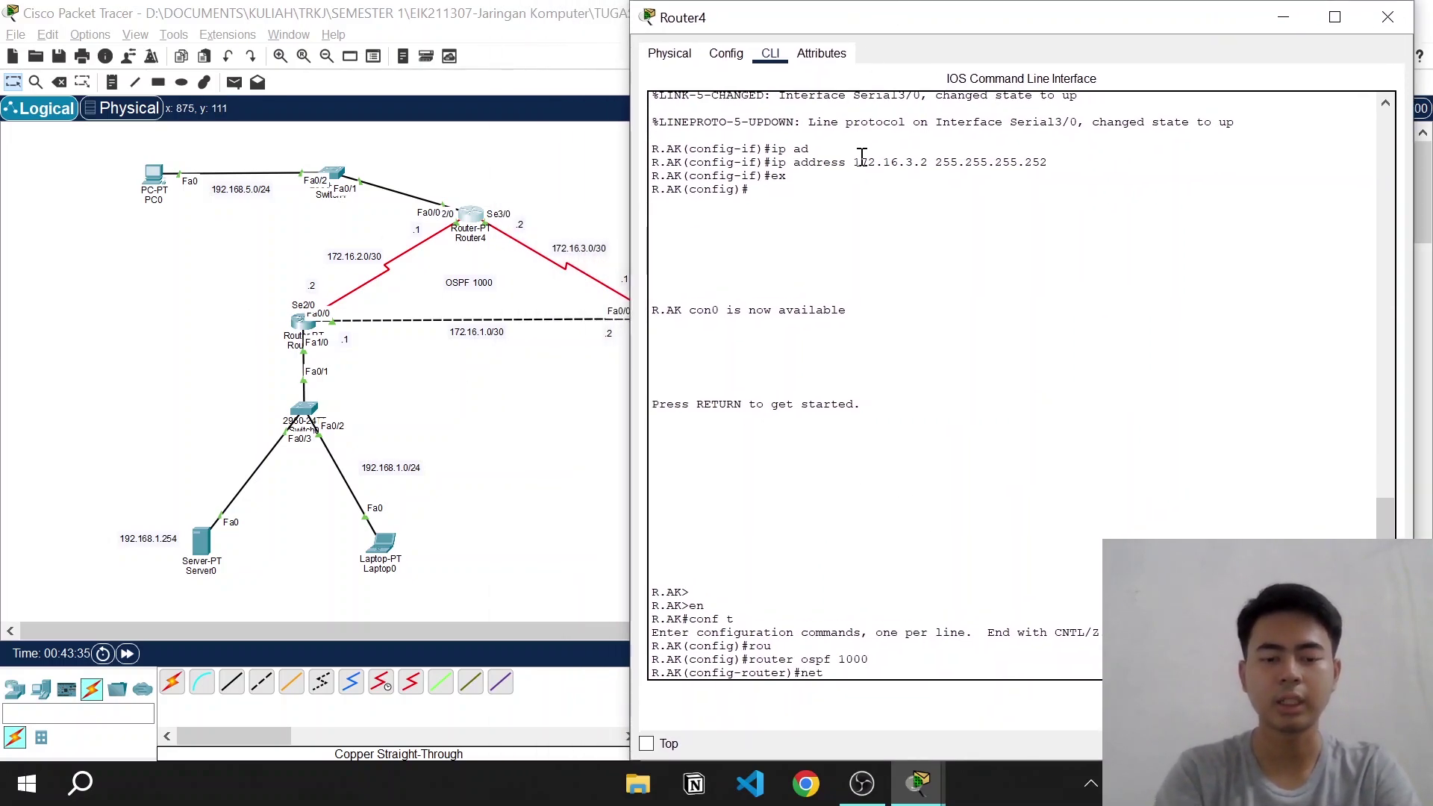
type("net")
key("Tab")
type("192.")
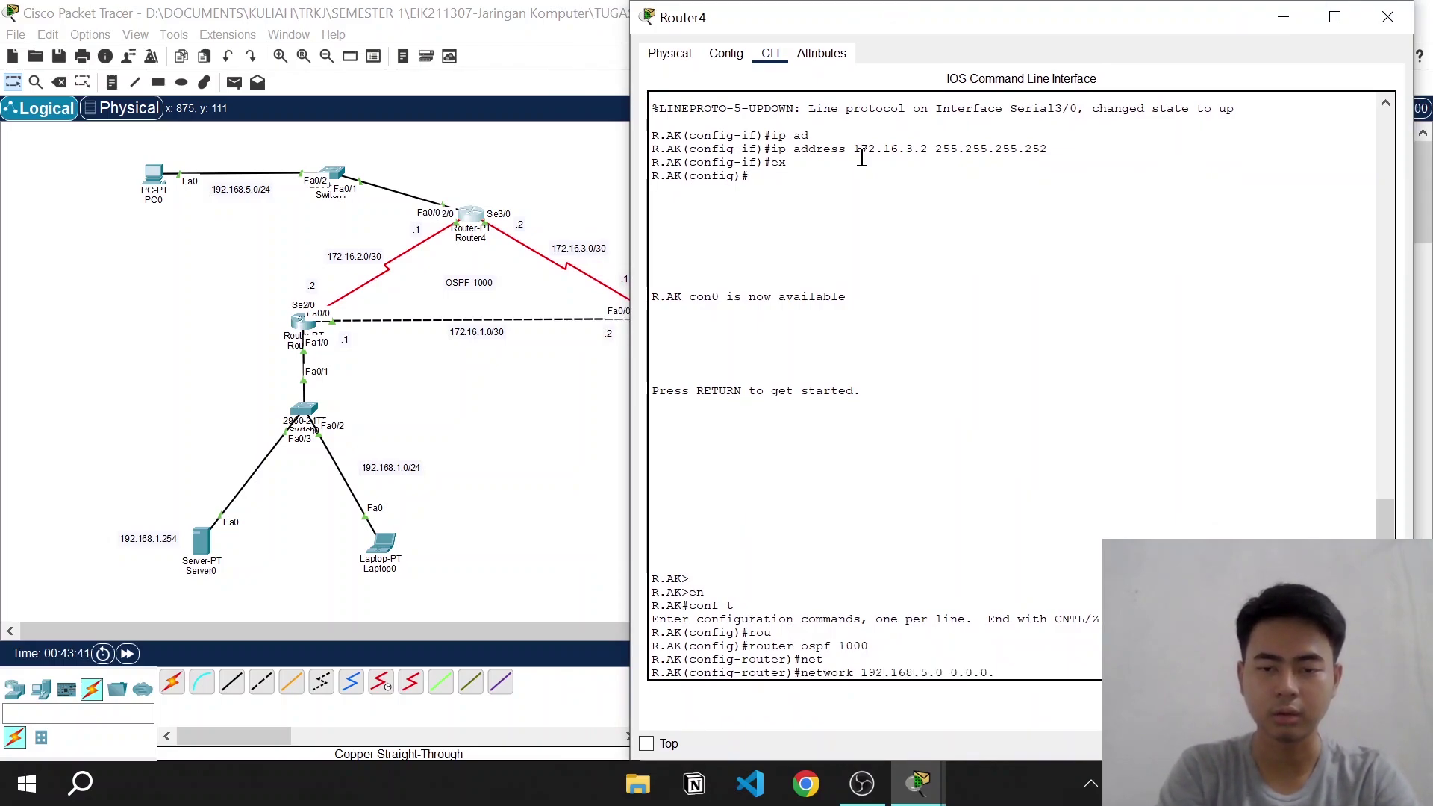
type("168.5.0 0.0.0.255 a")
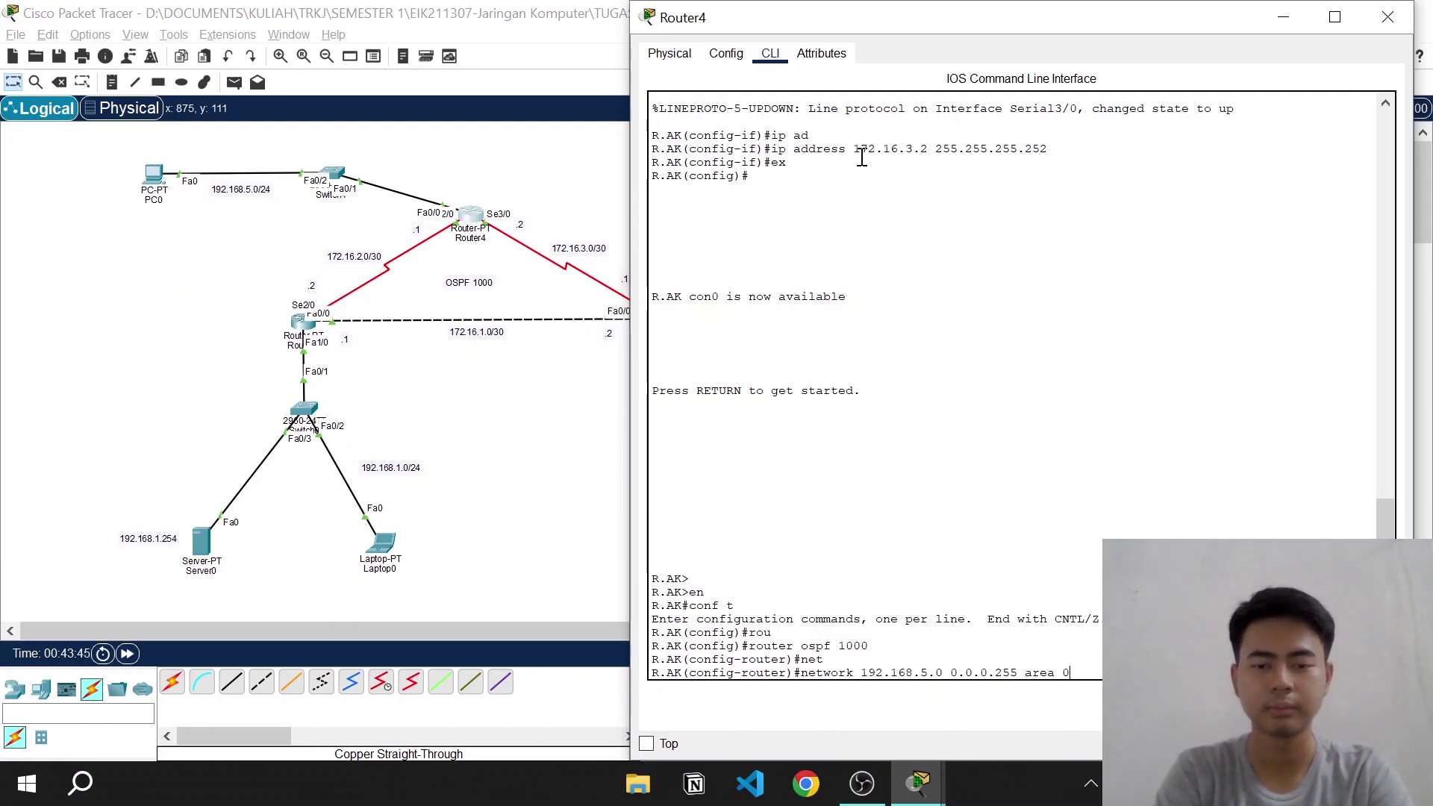
type("rea 0")
key("Return")
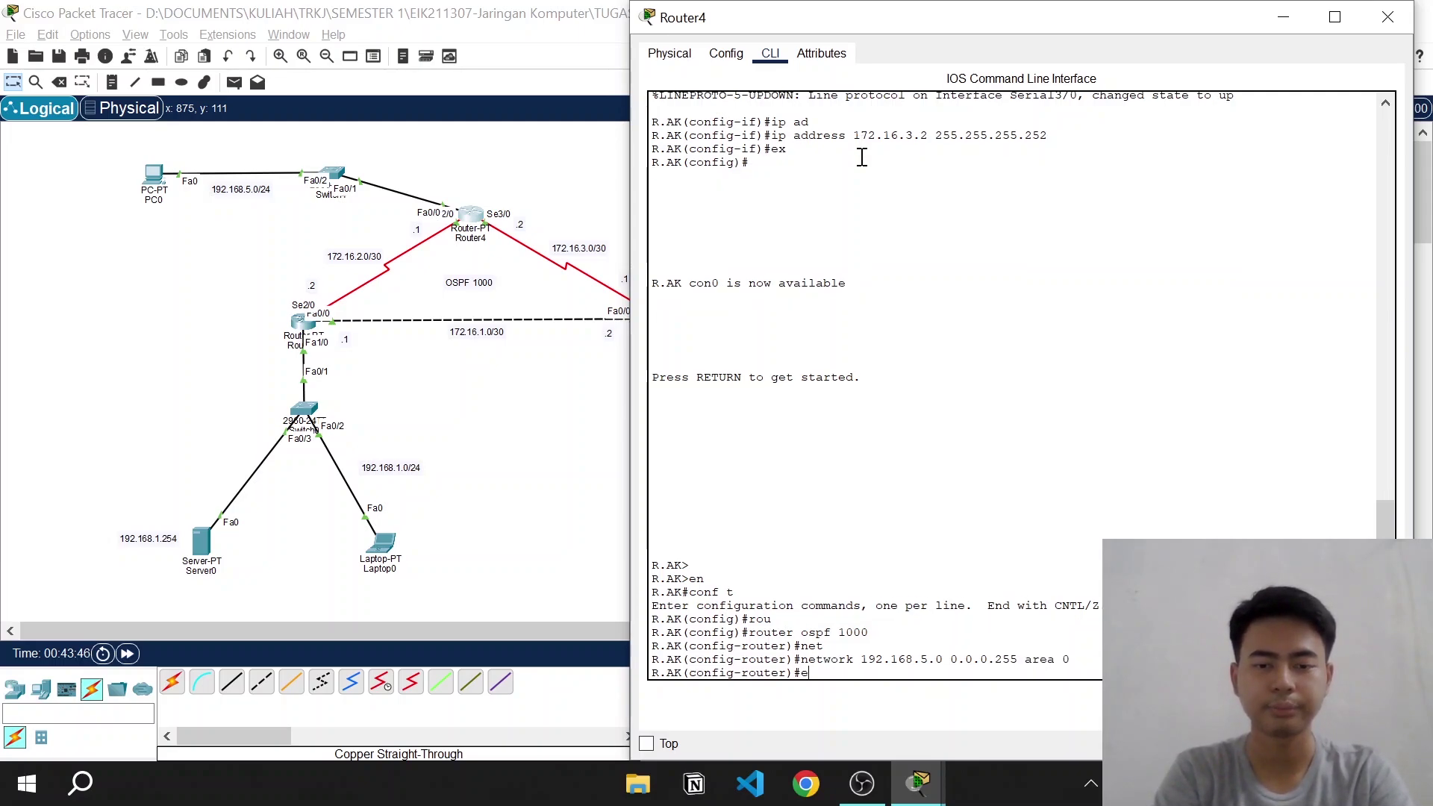
Advertise network 172.16.2.0 with wildcard mask 0.0.0.3 in OSPF area 0 on Router4
type("net")
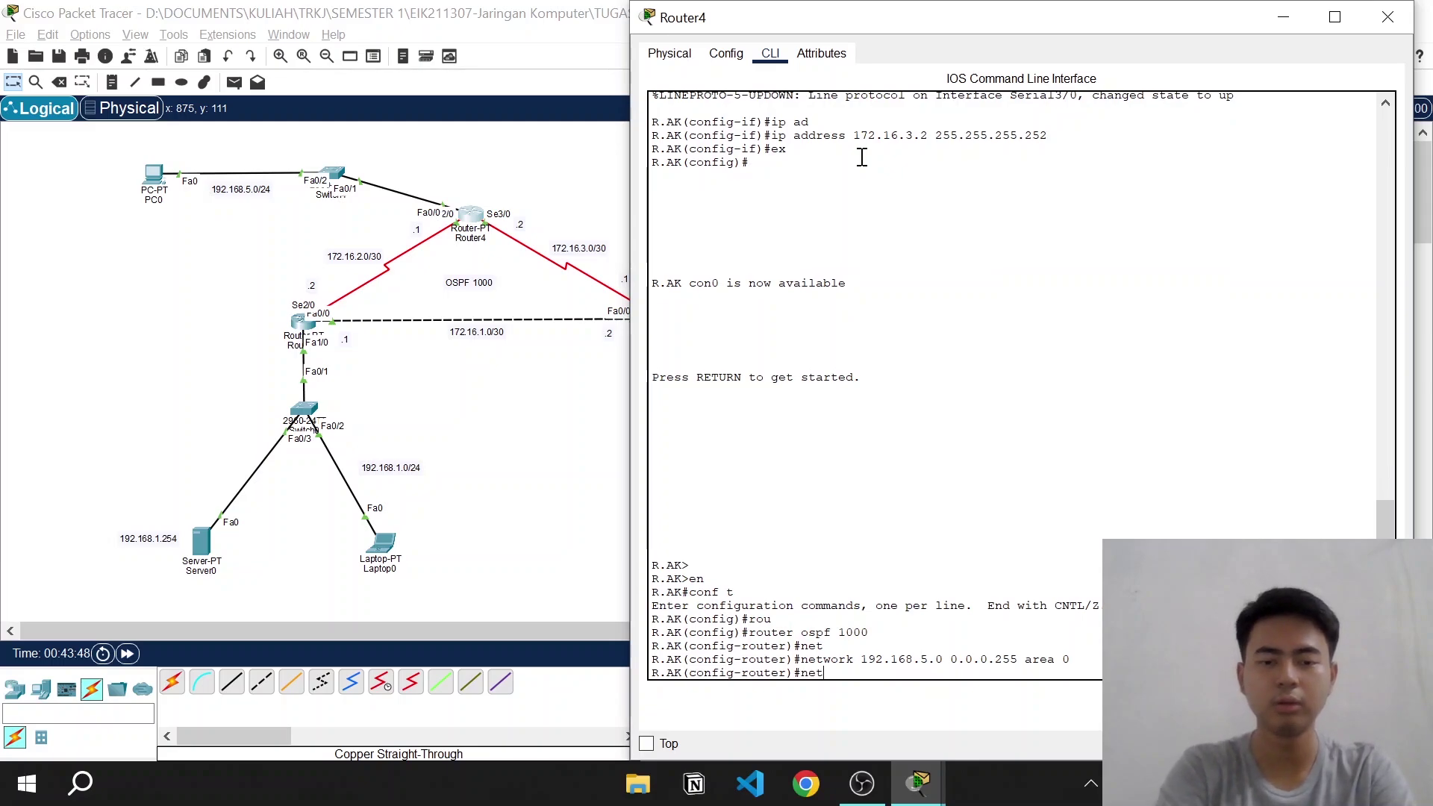
key("Tab")
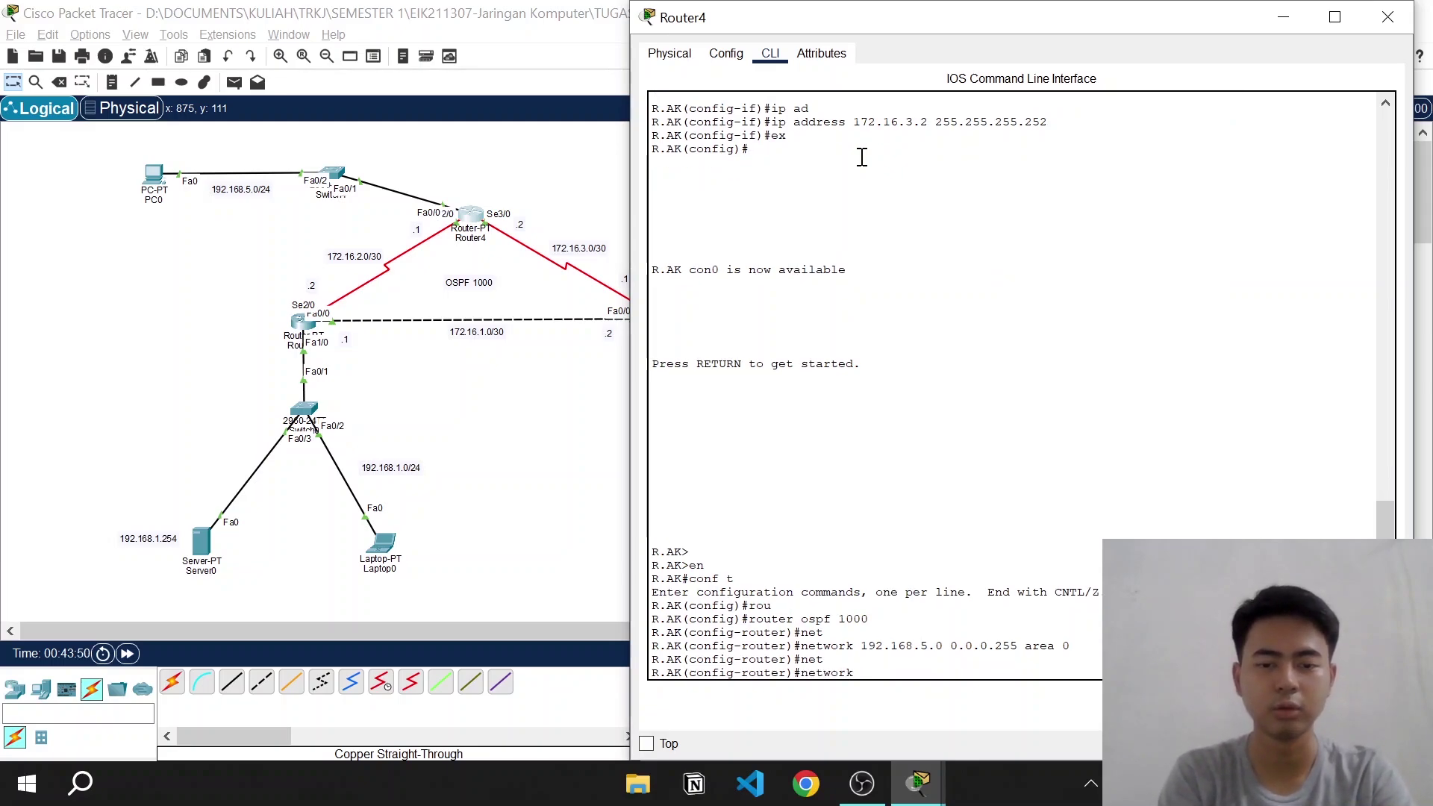
type("172.16")
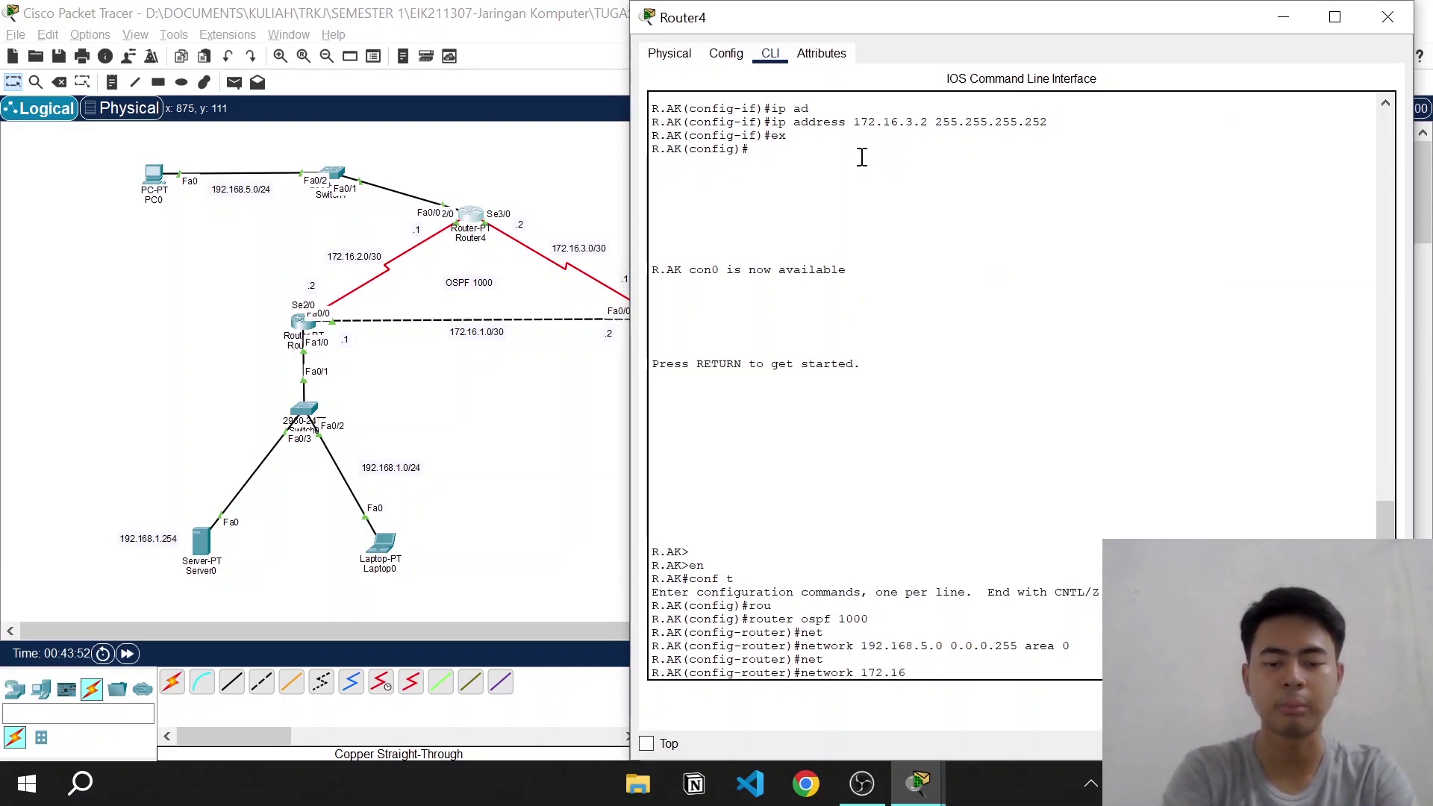
type(".2.0")
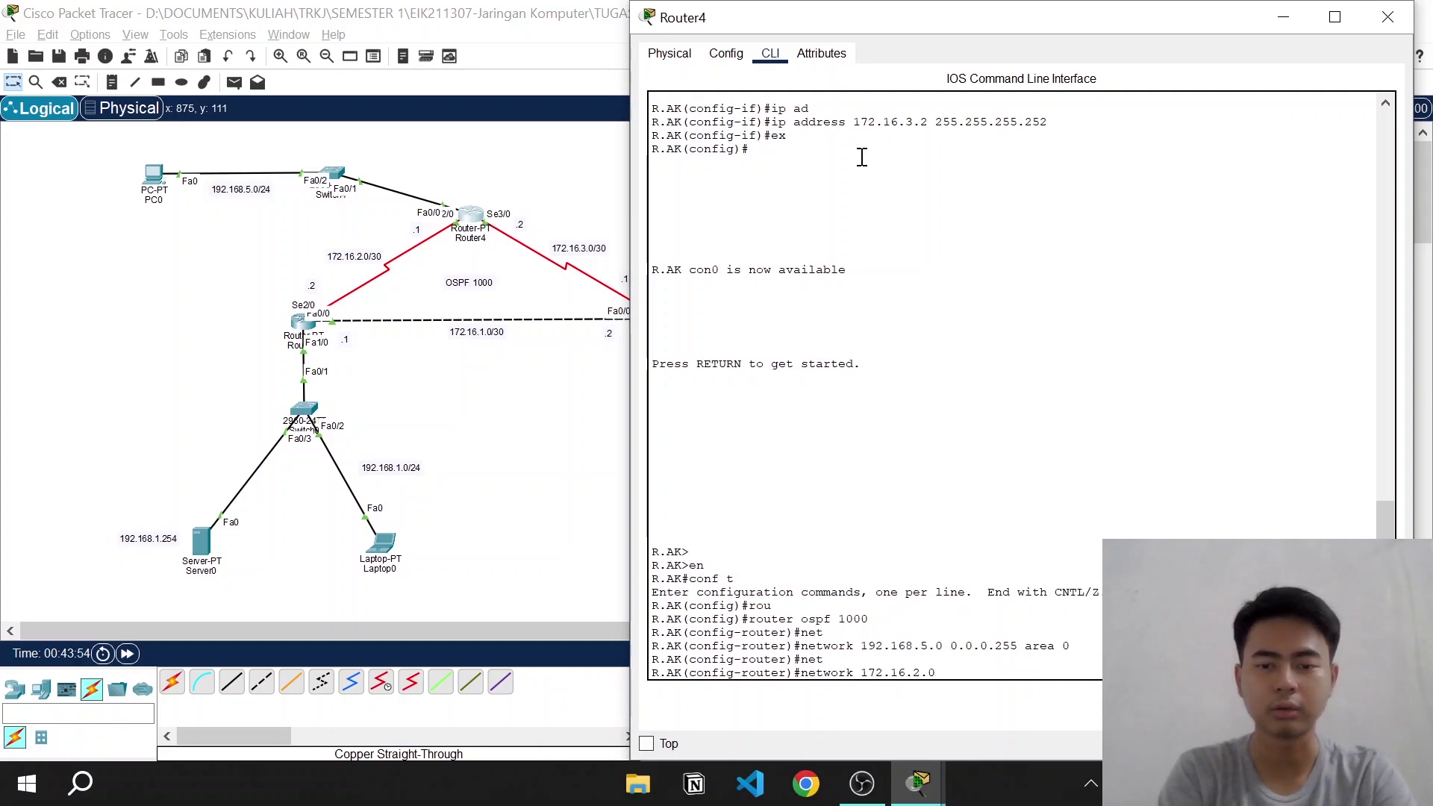
type(" 0.0.0.3")
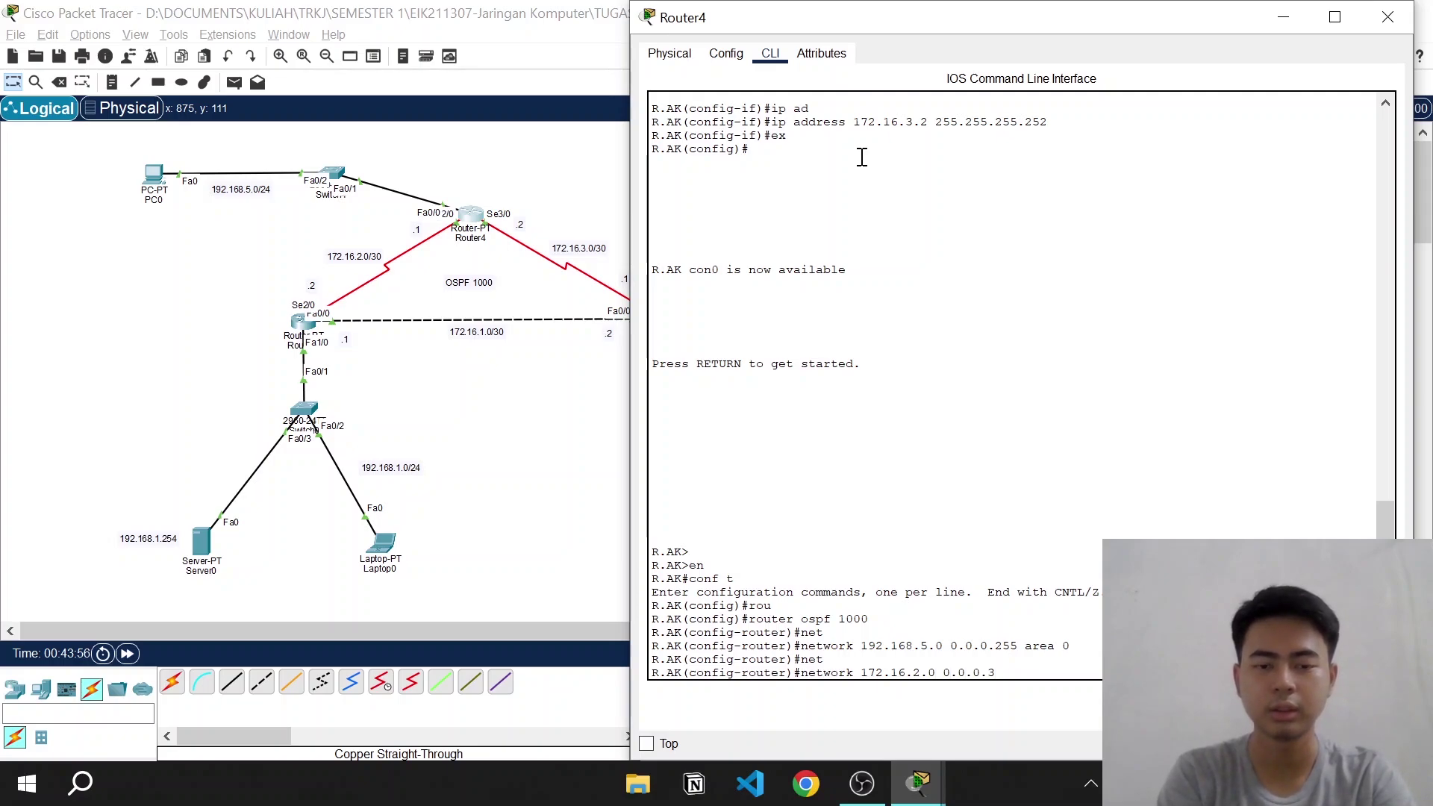
type(" ar")
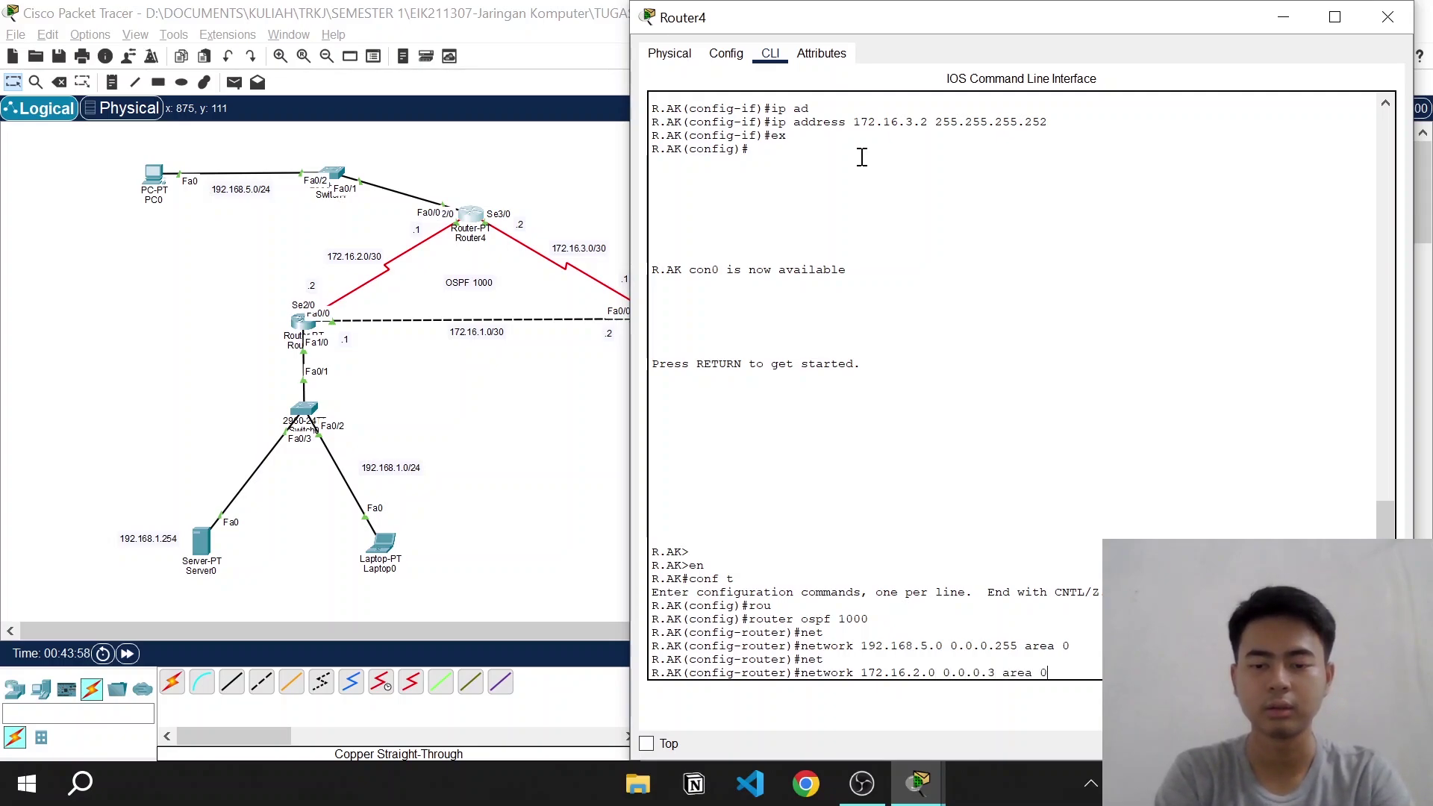
type("ea 0")
key("Return")
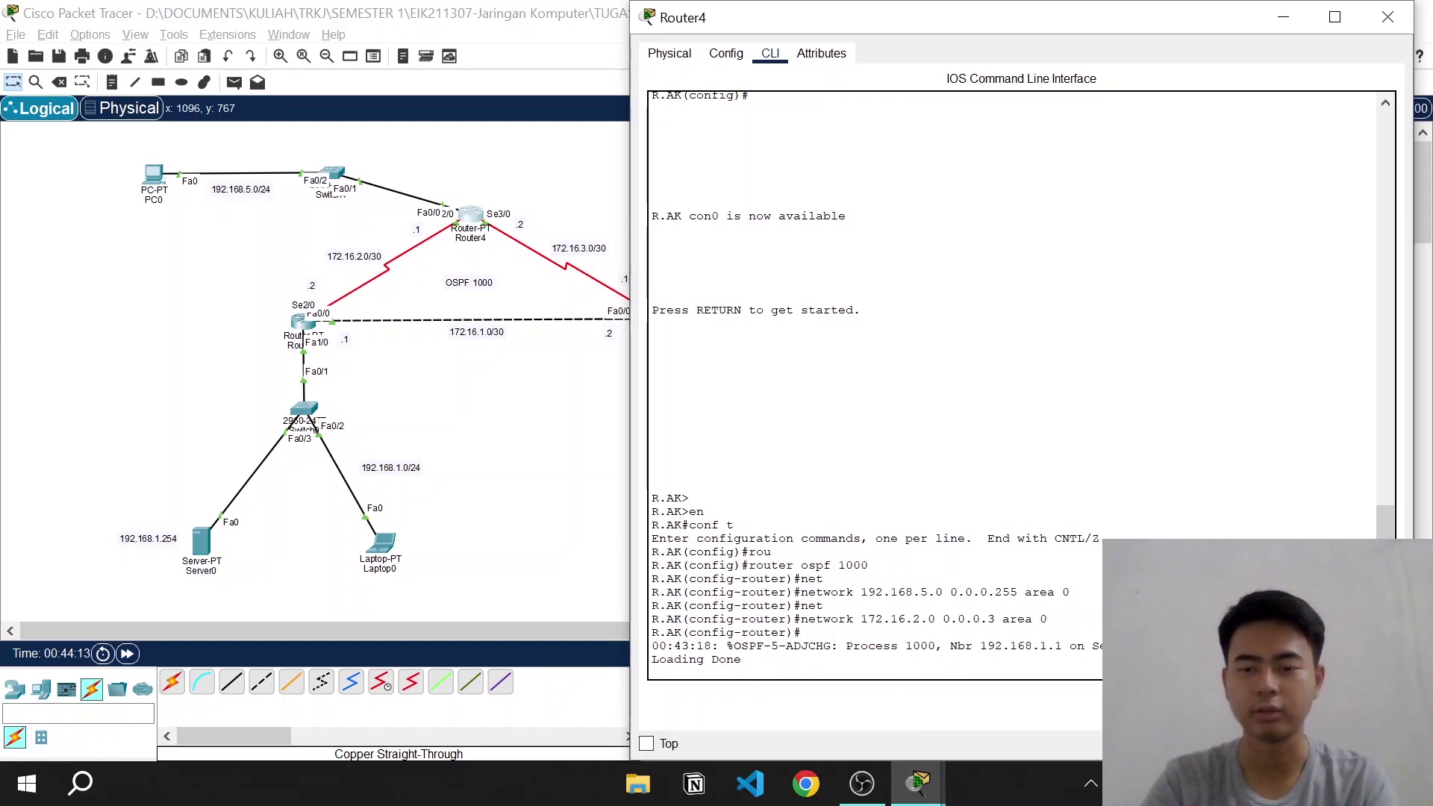
Advertise network 172.16.3.0 with wildcard mask 0.0.0.3 in OSPF area 0 on Router4
key("Return")
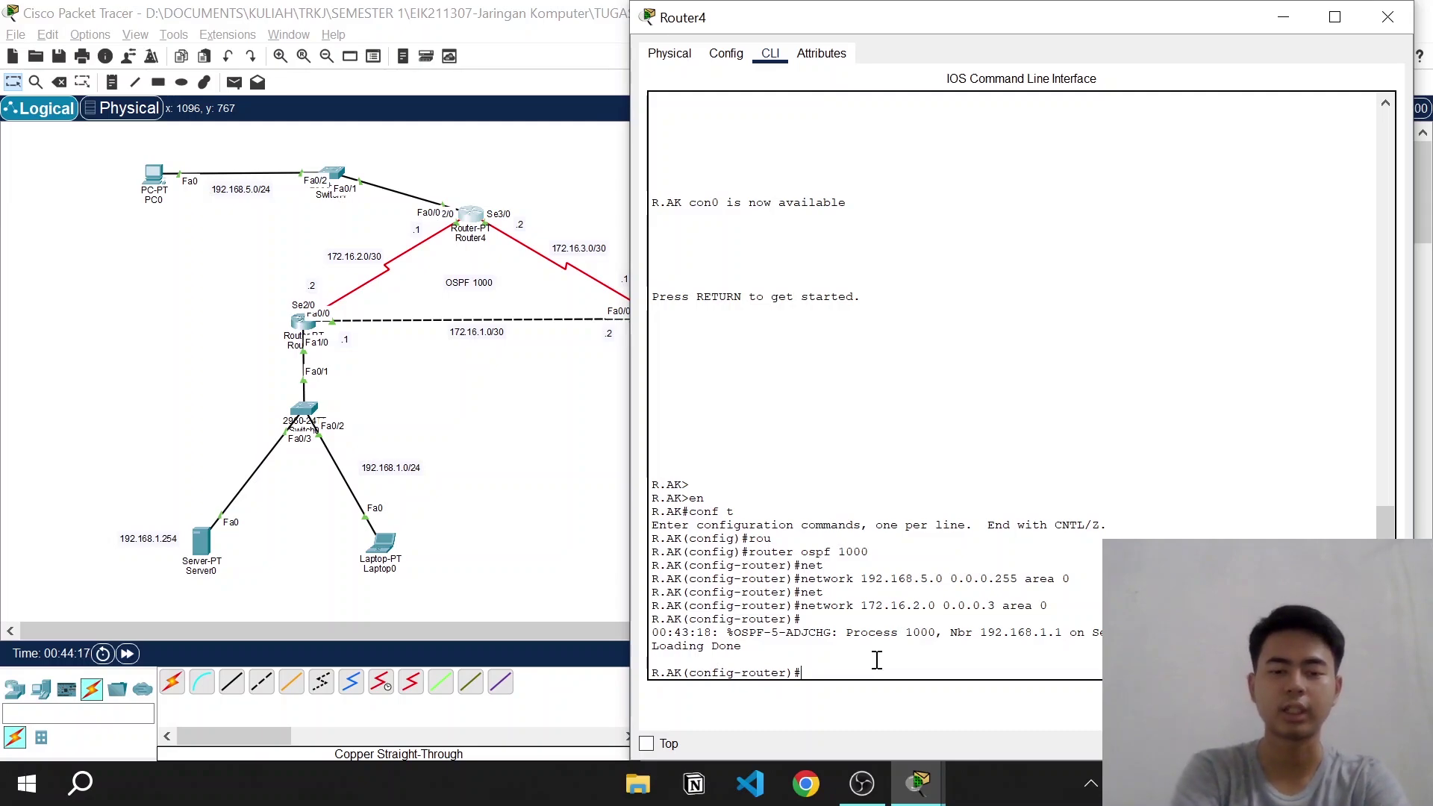
type("netw")
key("Tab")
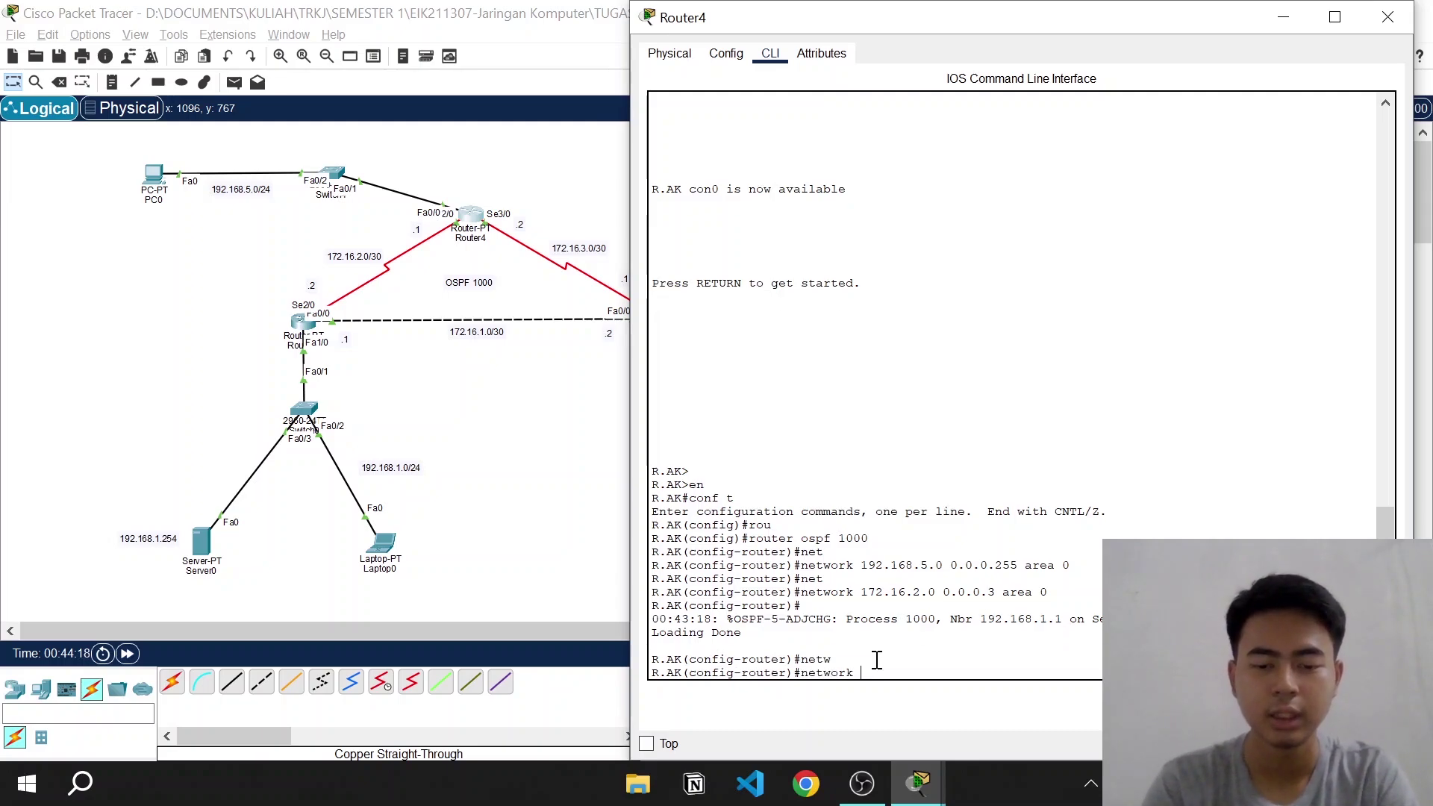
type("172.16.3.0 0.0.0.3 are")
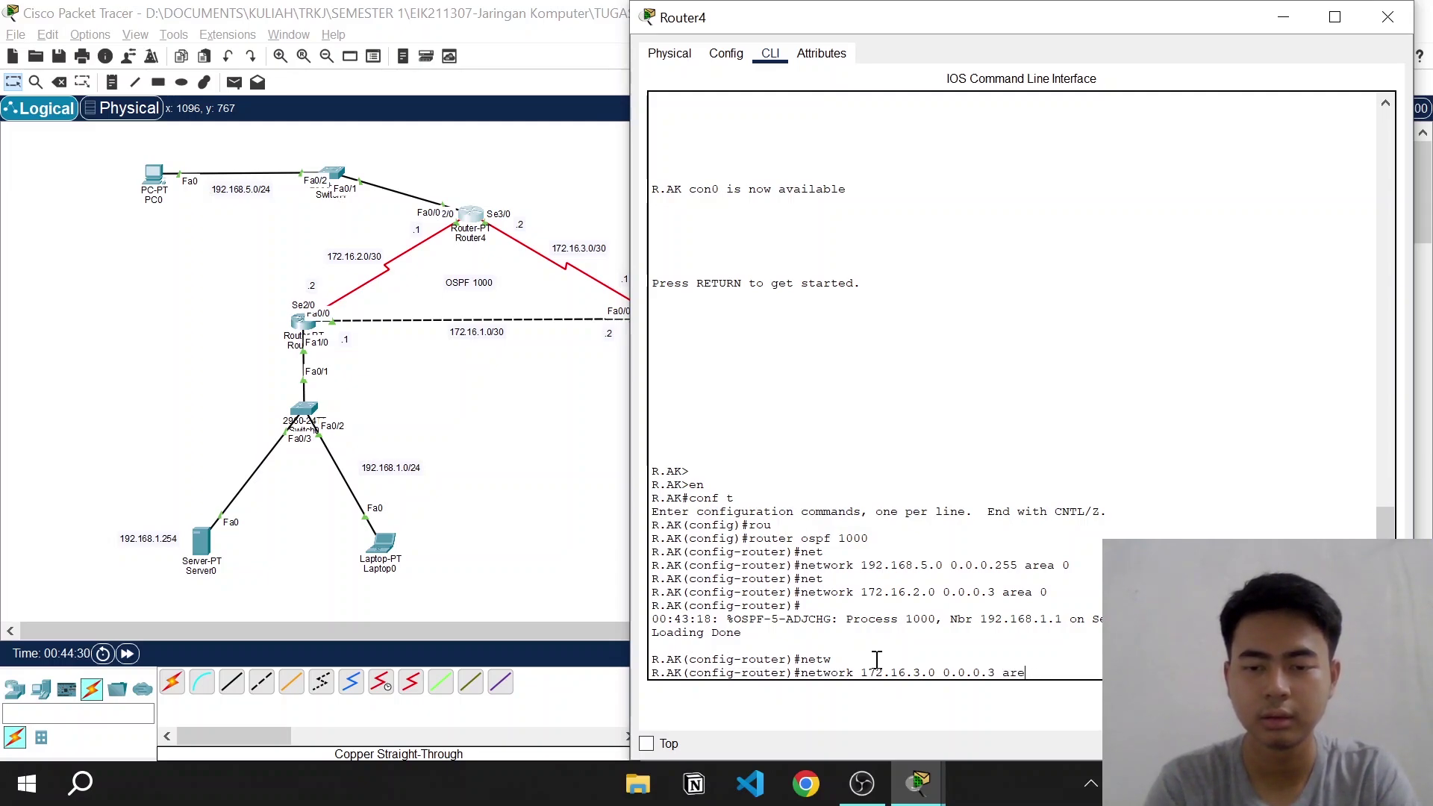
type("0")
key("Return")
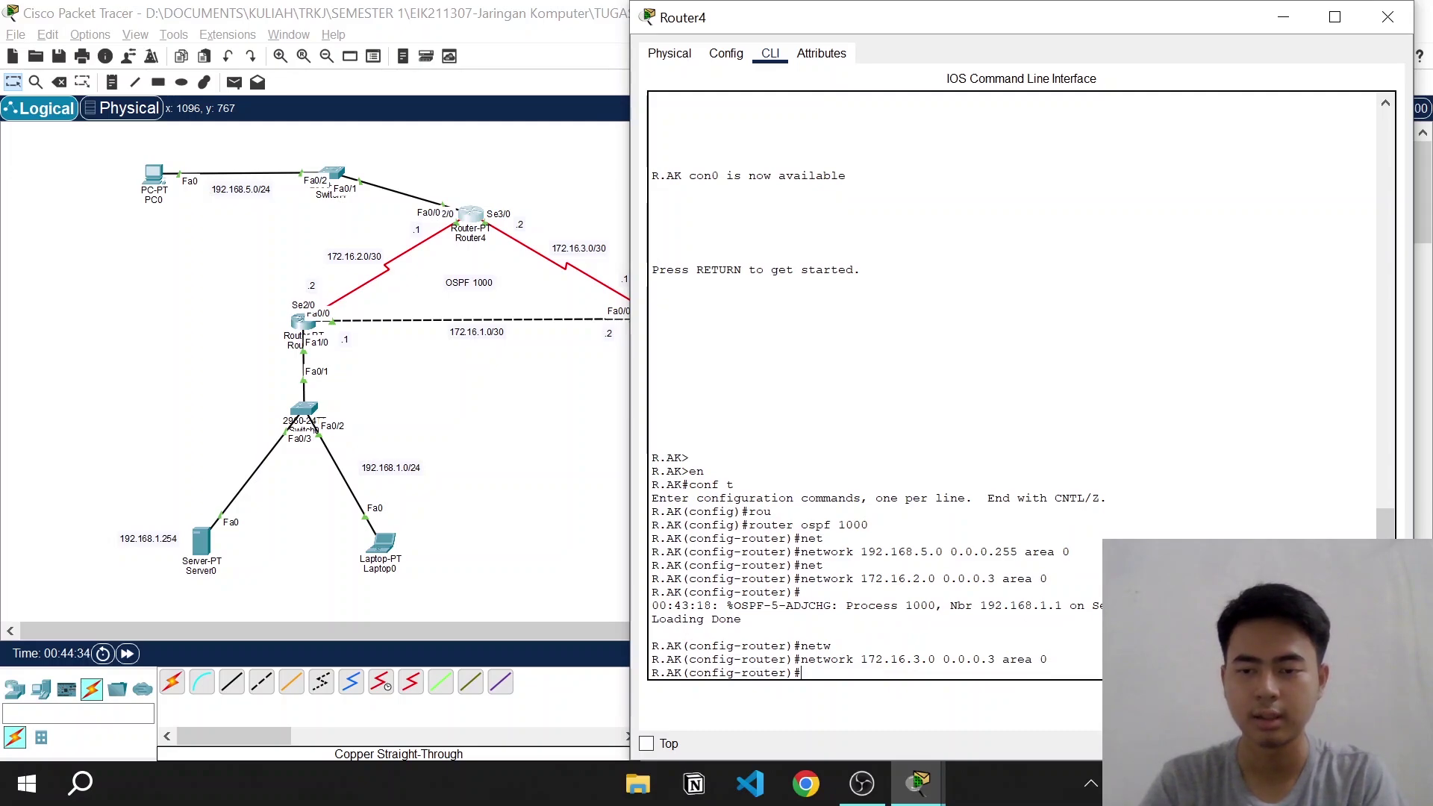
Enlarge Router4's console to check the OSPF adjacency messages, restore its size and close the console
double_click(938, 20)
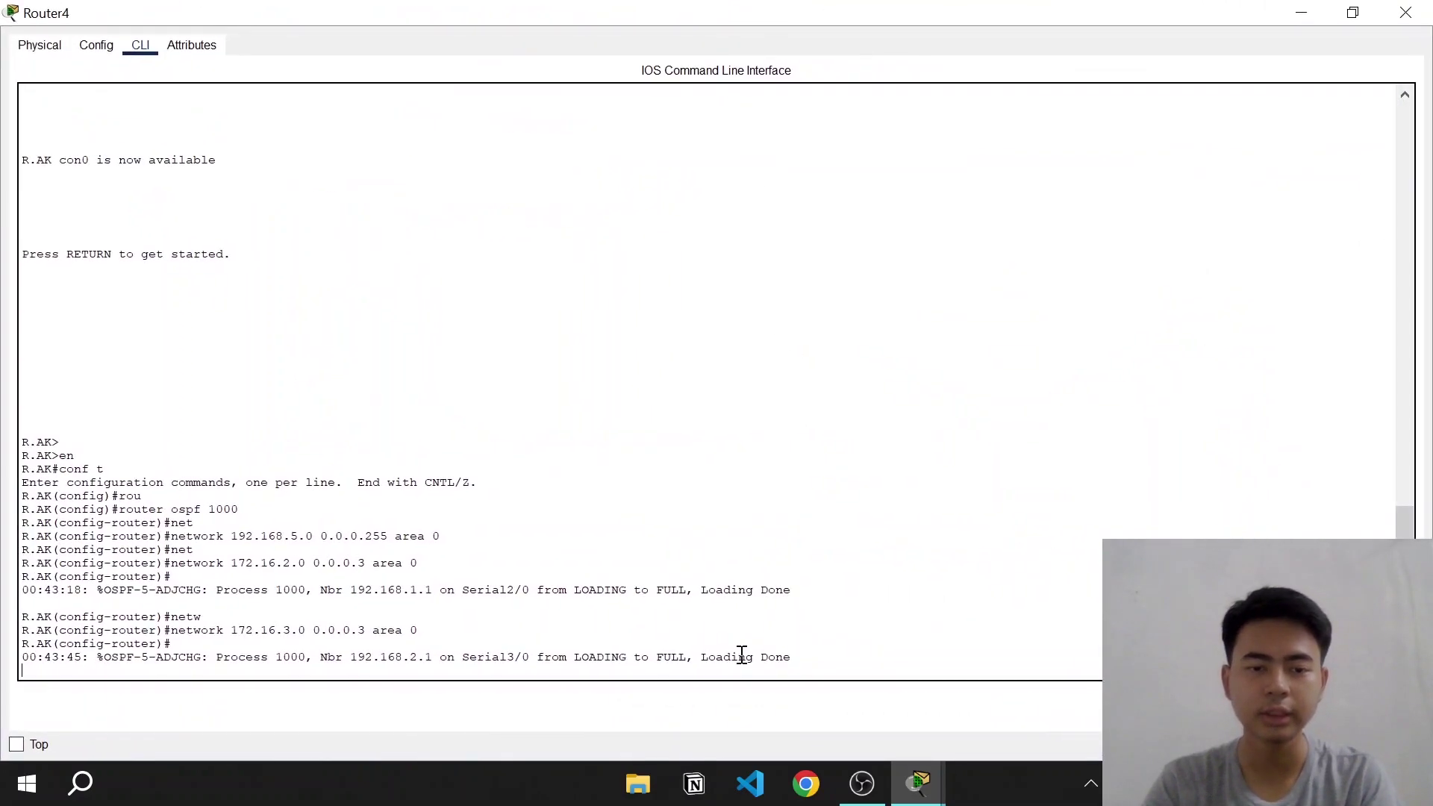
left_click(1353, 12)
left_click_drag(848, 19, 488, 33)
scroll(637, 324, "down", 1)
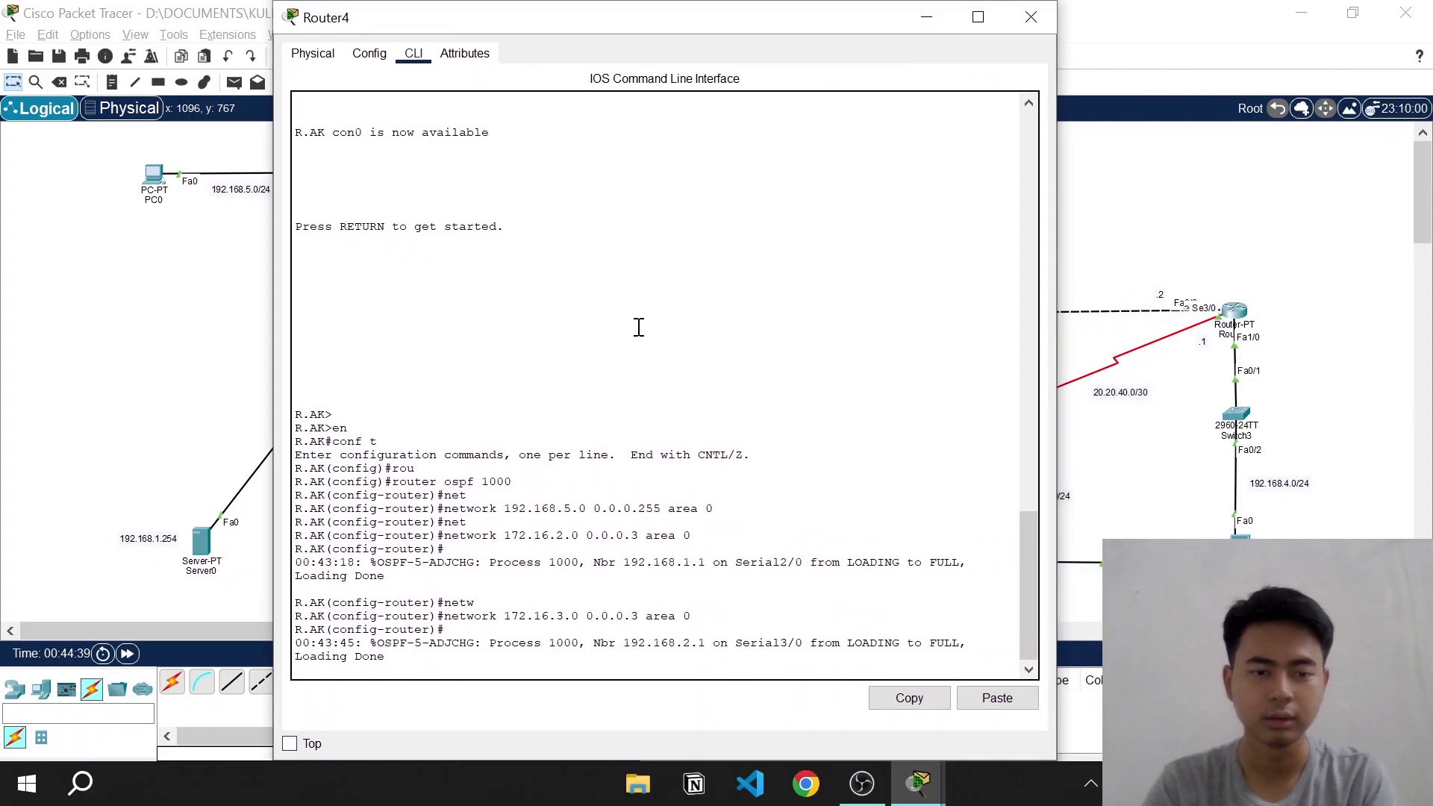
key("Return")
key("Return")
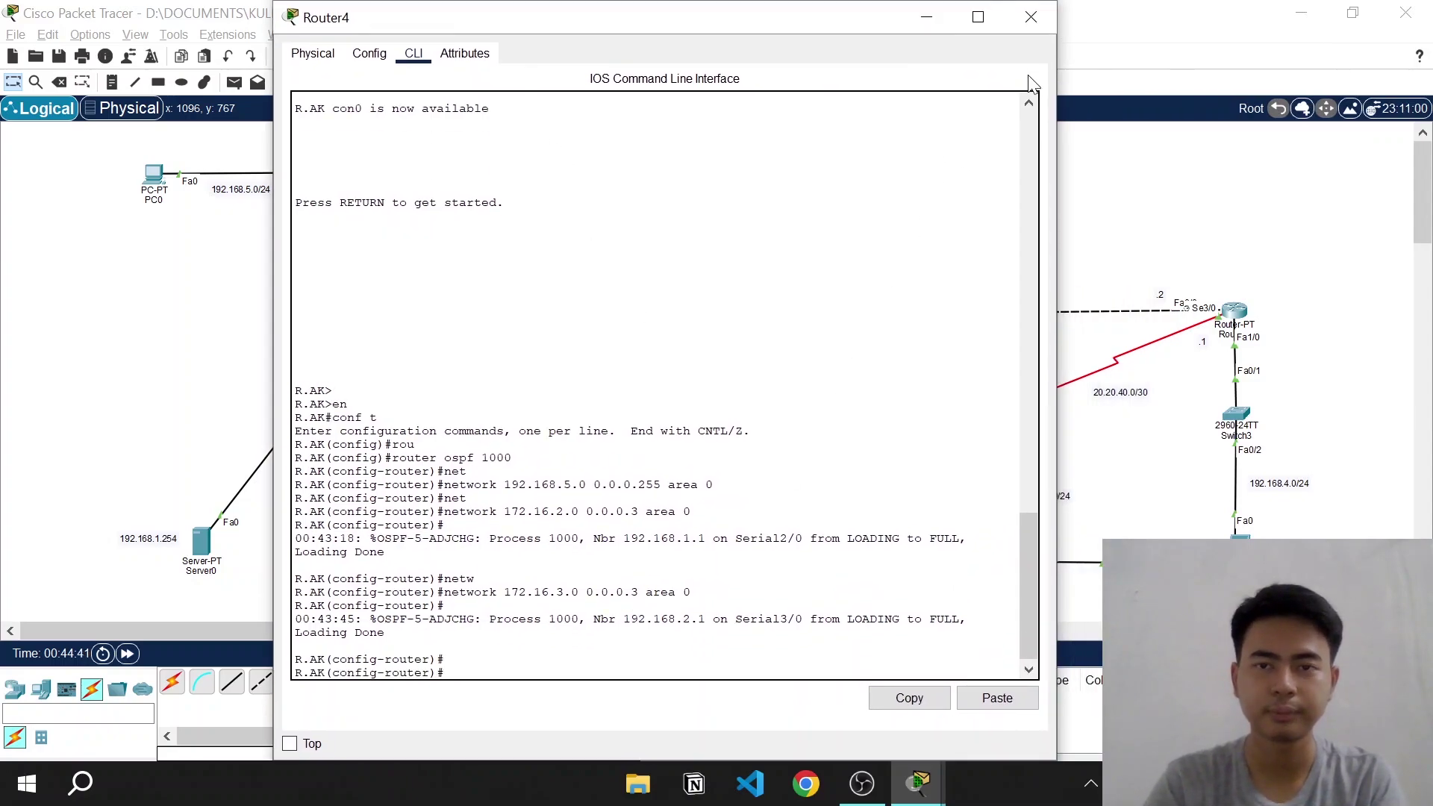
left_click(1031, 17)
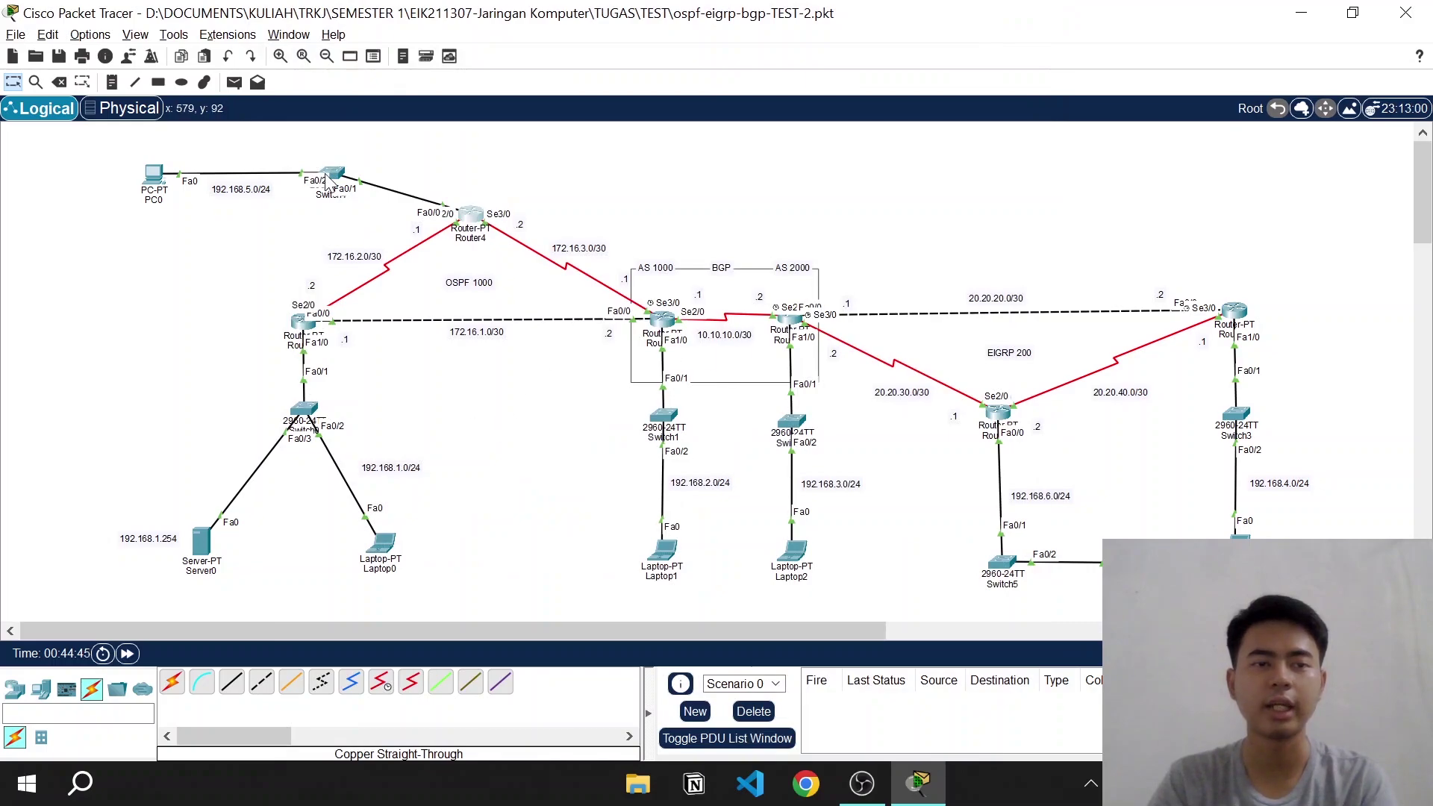
Test connectivity with simple PDUs from Router4 to Laptop0 and Laptop1, and delete the test scenario
left_click(233, 82)
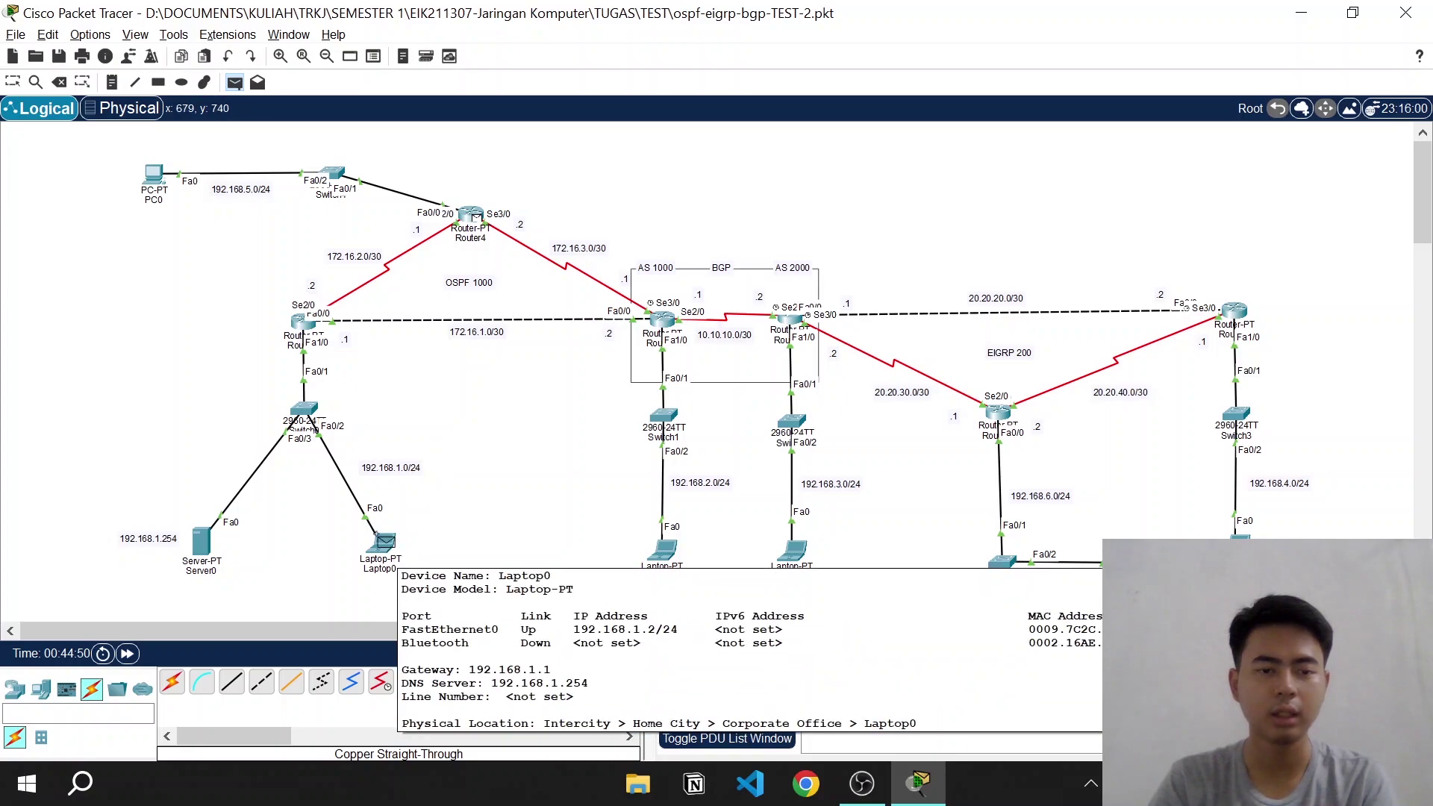
left_click(384, 545)
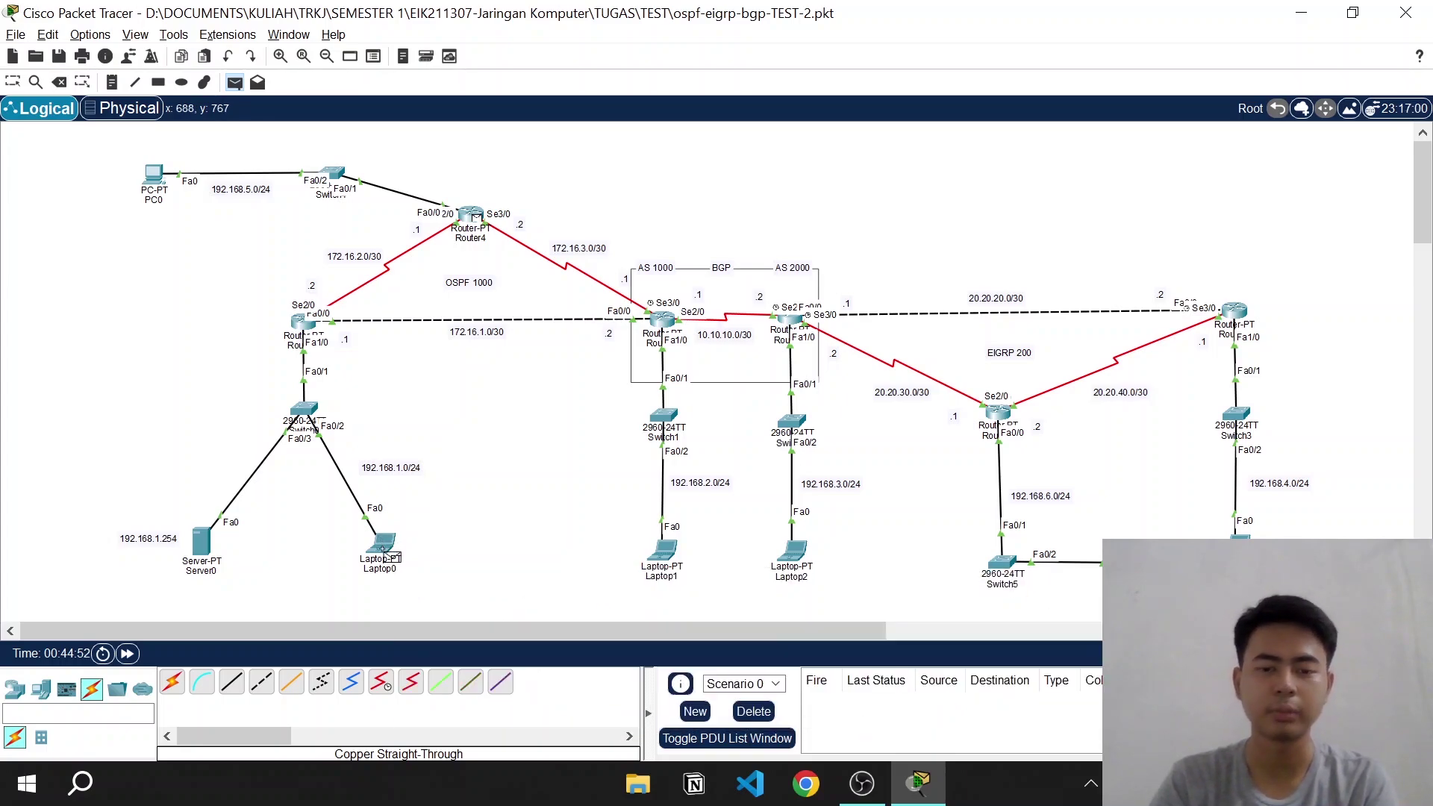
left_click(233, 82)
left_click(470, 217)
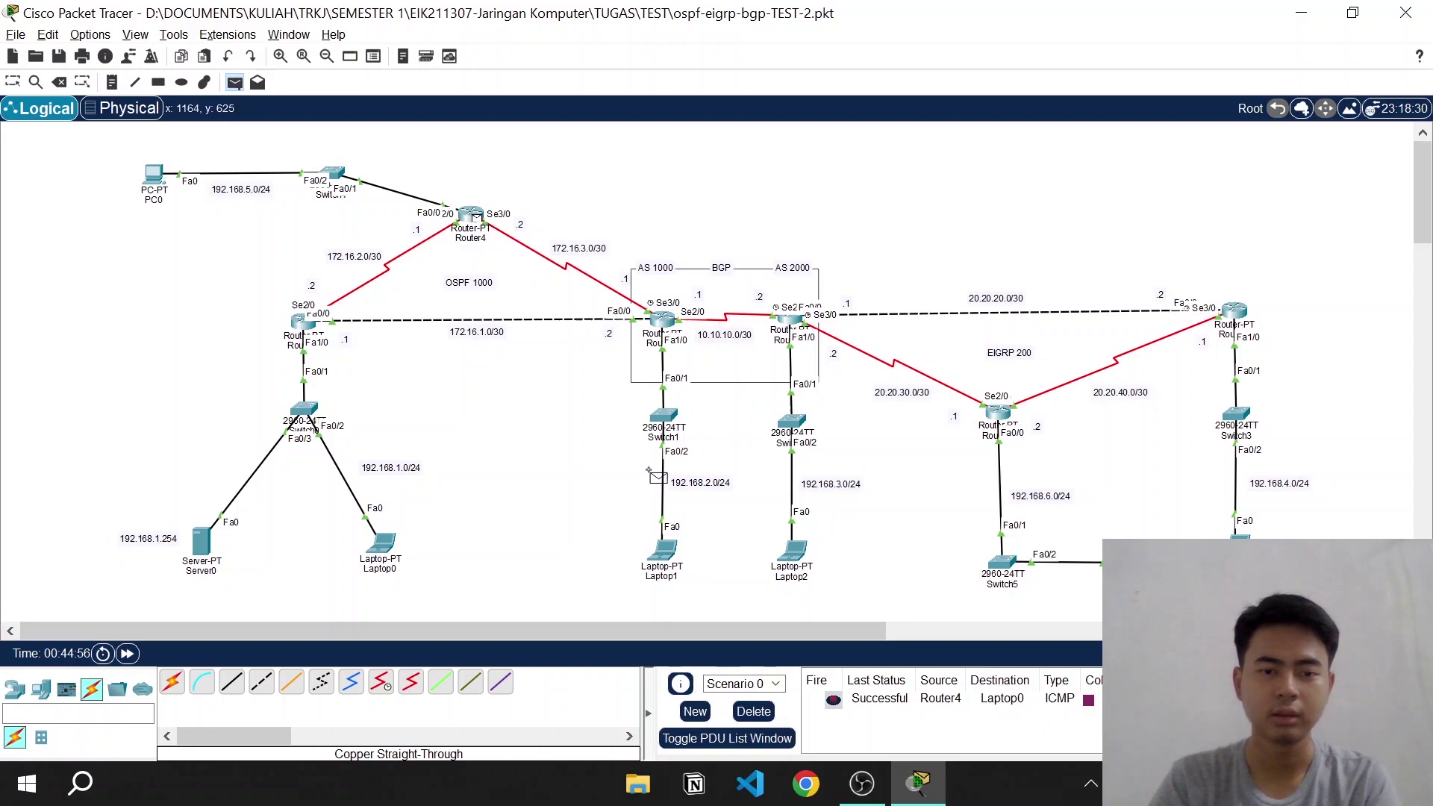
left_click(667, 554)
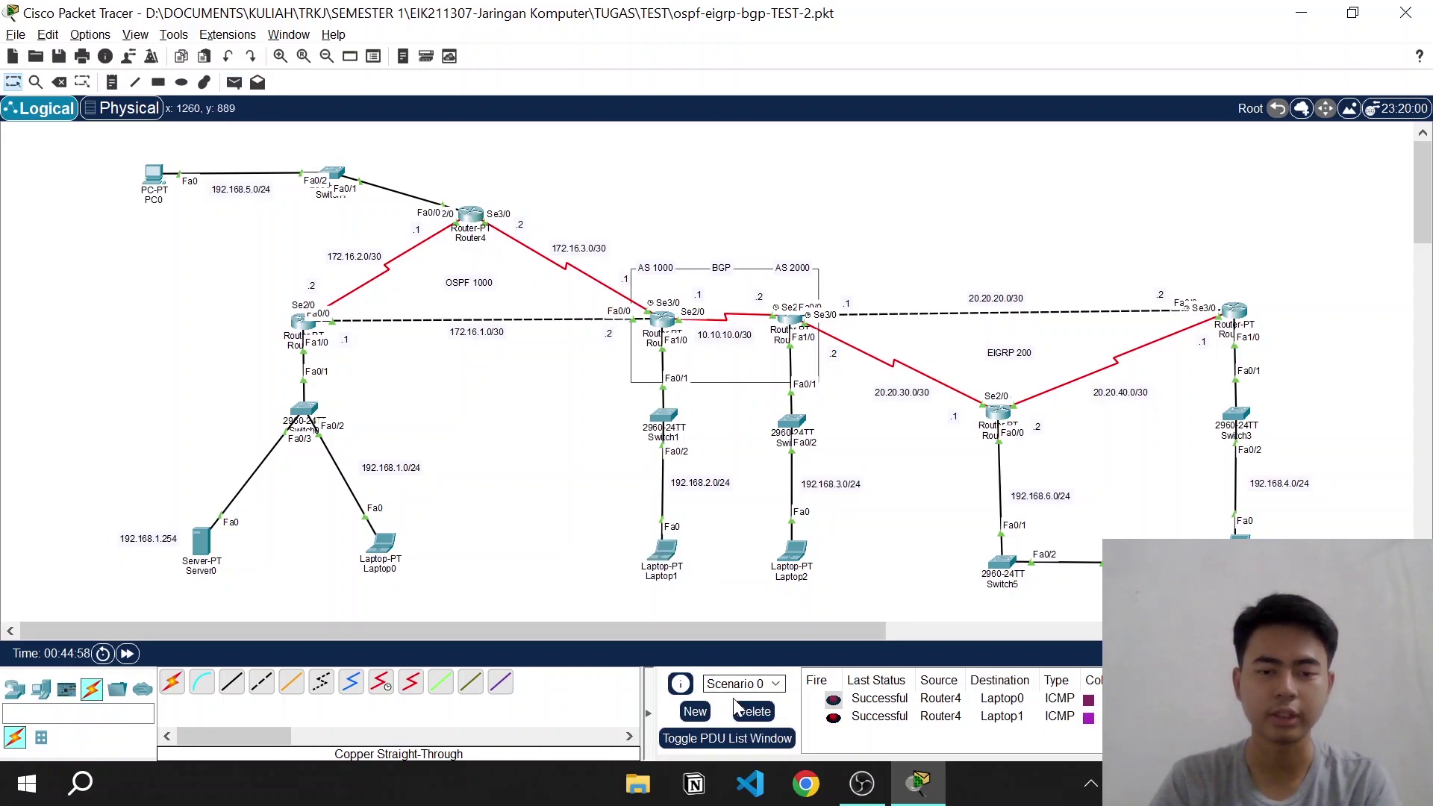
left_click(753, 712)
Test connectivity with simple PDUs from Laptop0 to Laptop1 and from PC0 to Laptop1, and delete the test scenario
left_click(234, 82)
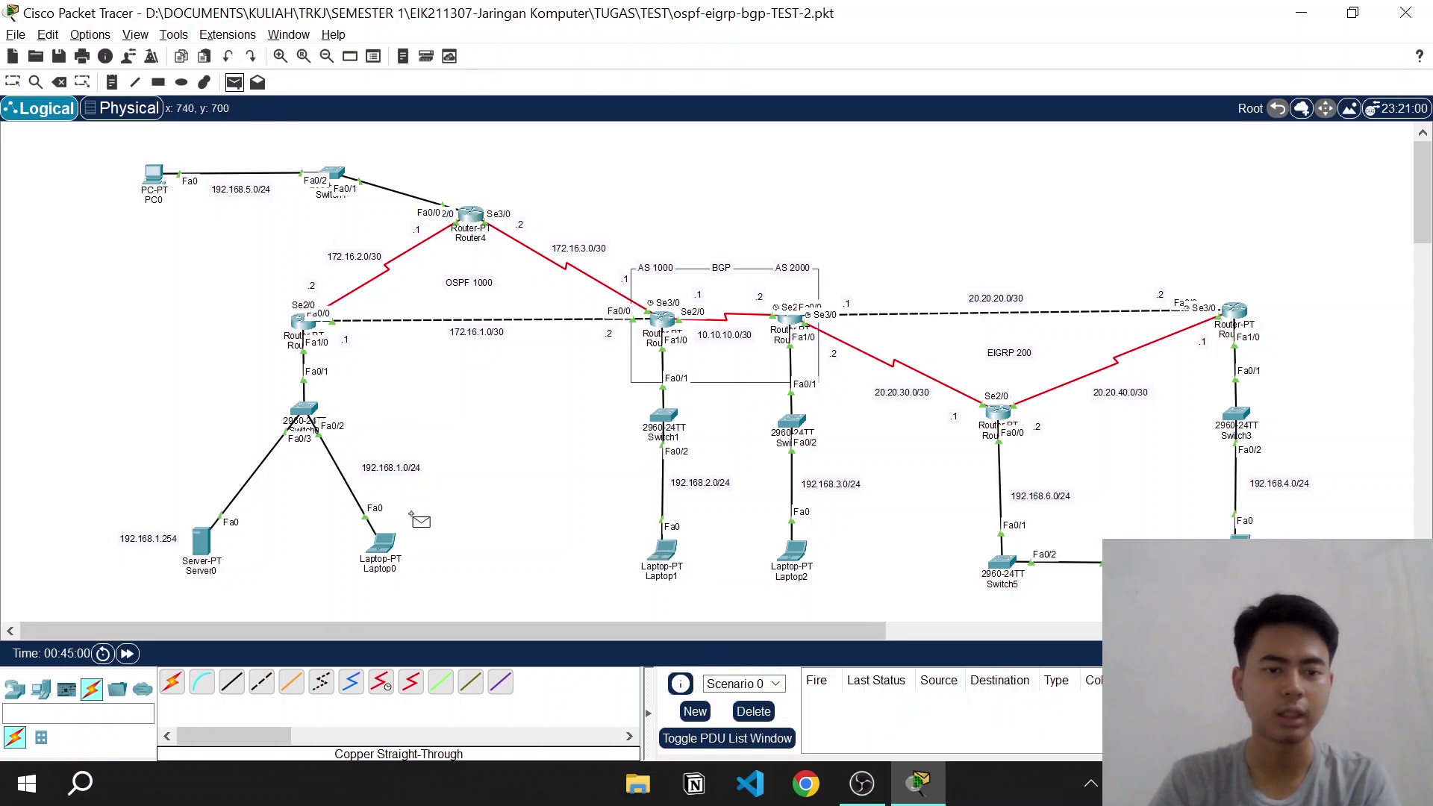
left_click(384, 546)
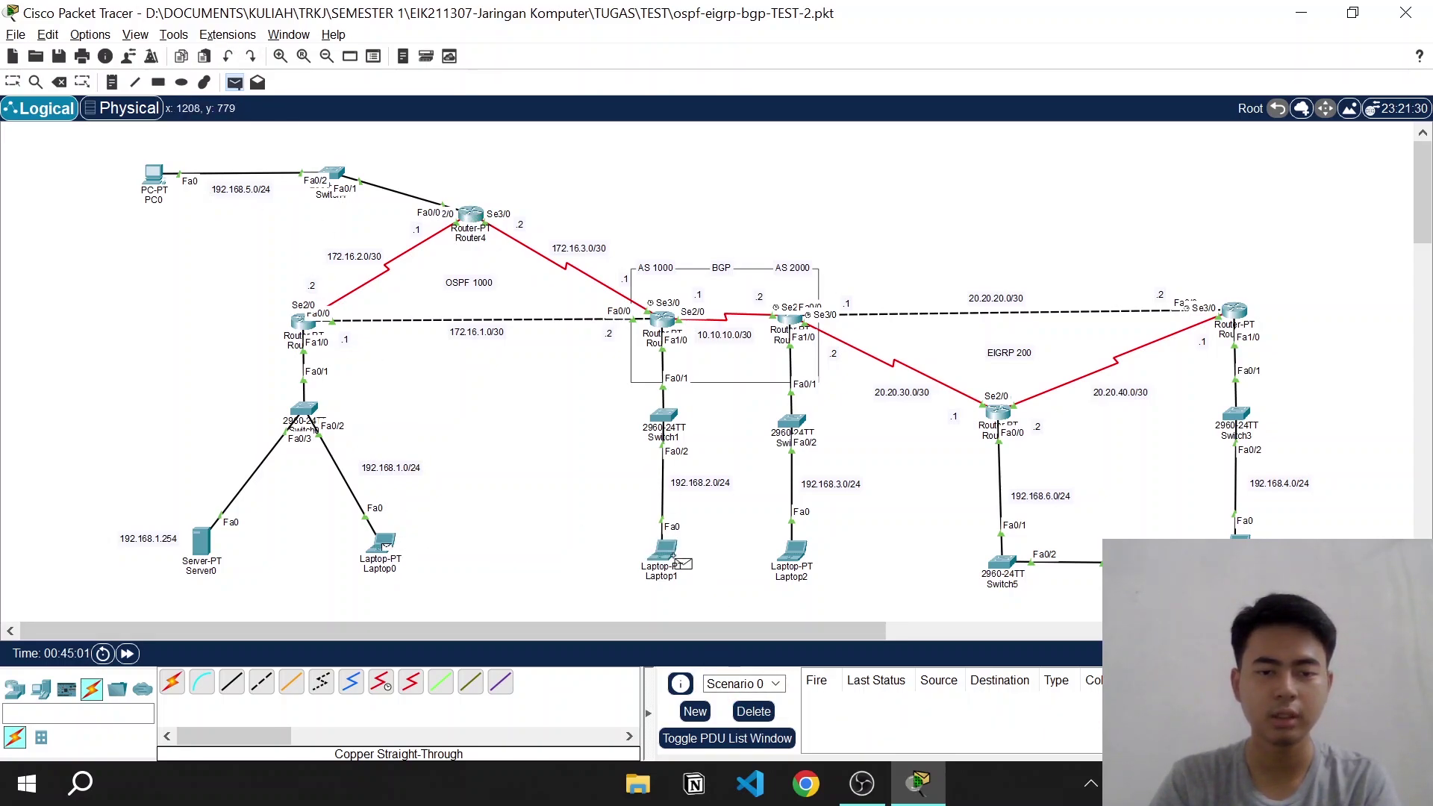
left_click(668, 554)
left_click(233, 83)
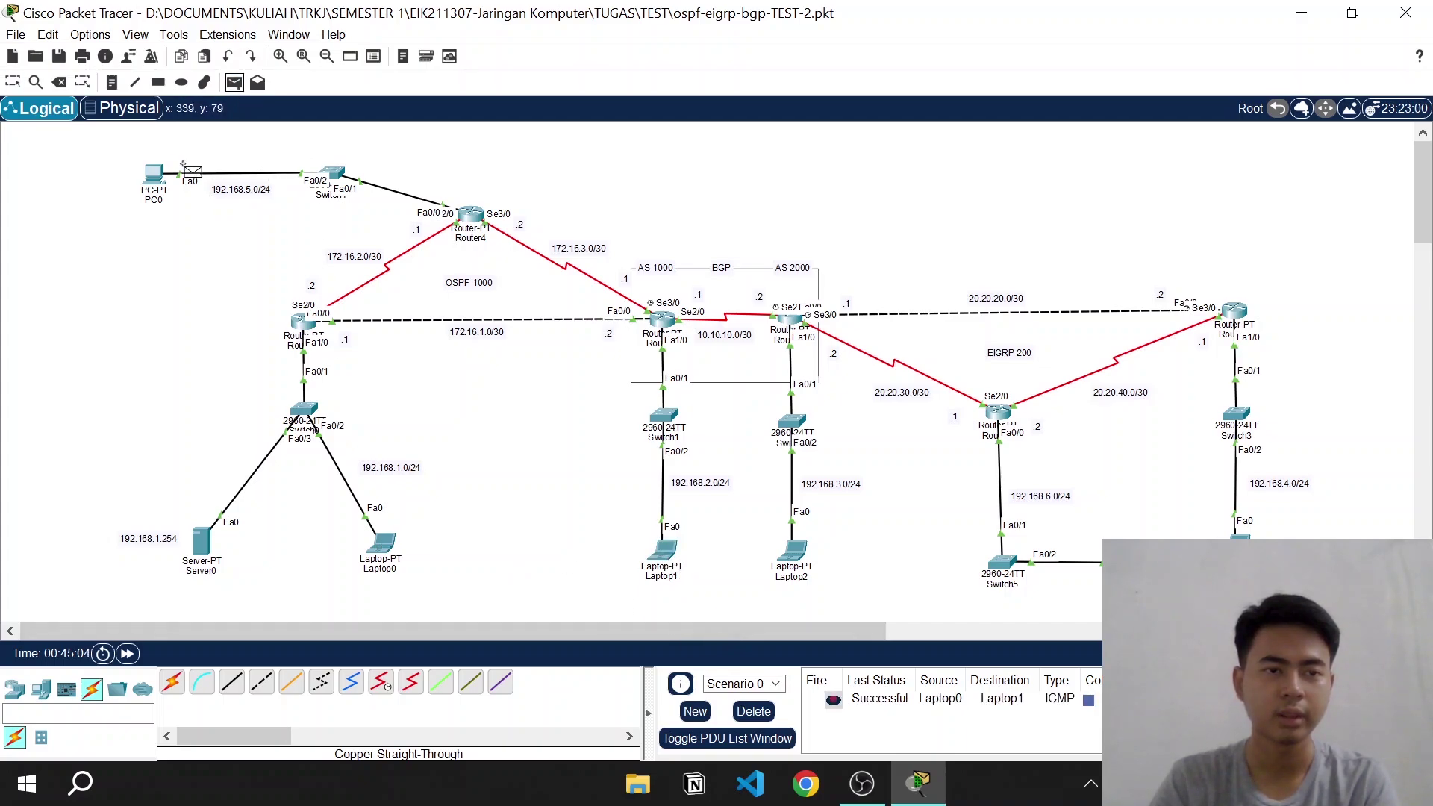
left_click(154, 174)
left_click(667, 551)
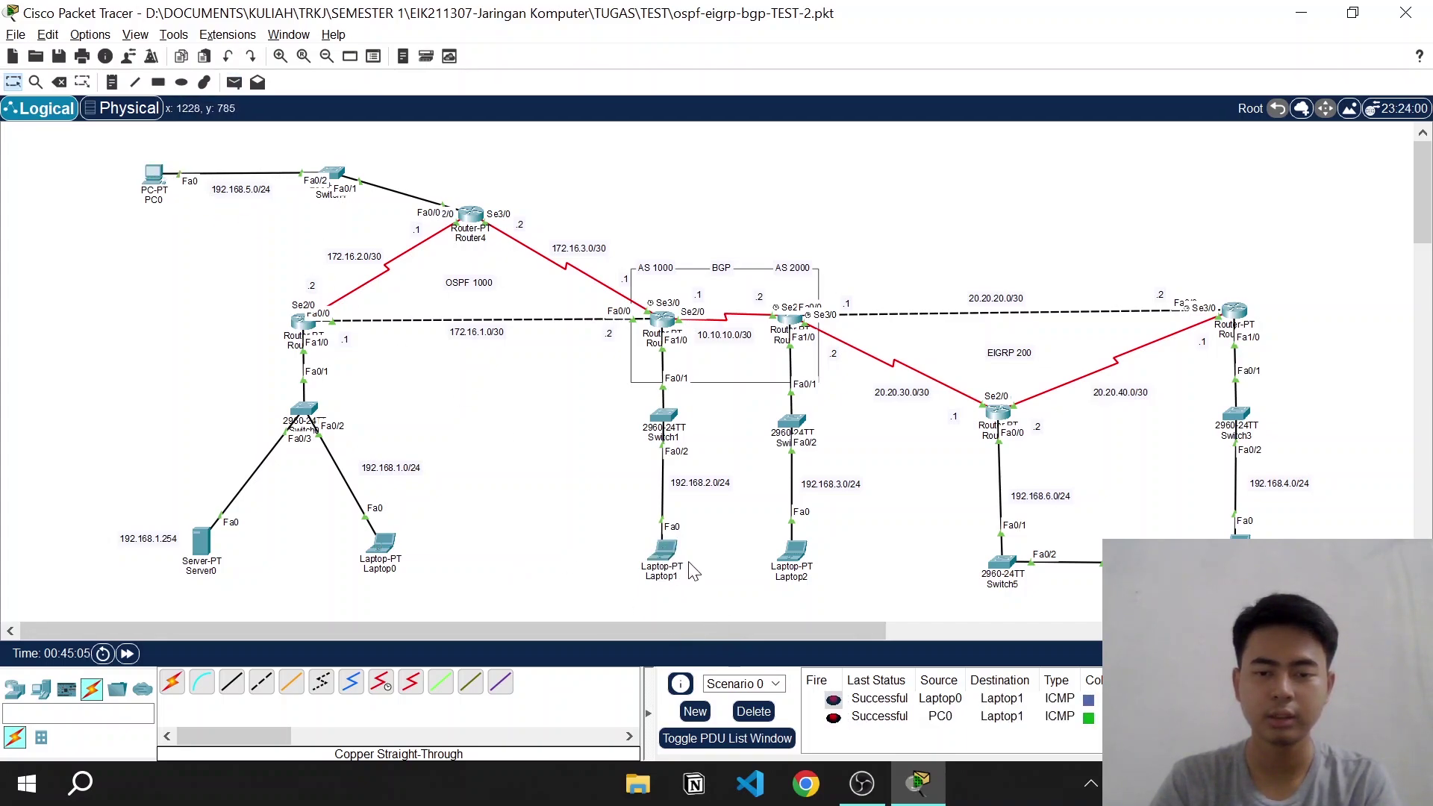
left_click(753, 711)
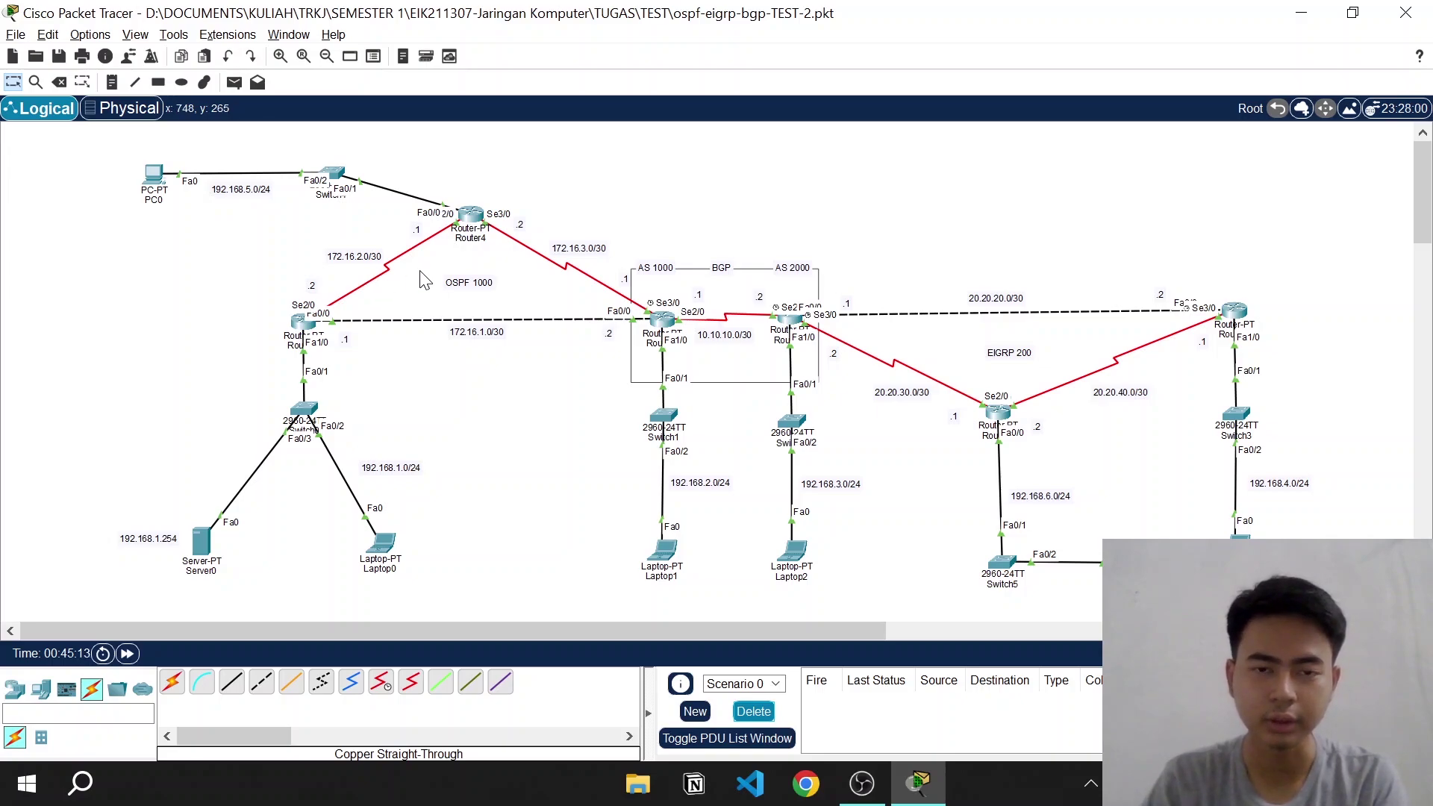
Bring the EIGRP 200 side of the topology into view and open Router2's command line
left_click_drag(824, 637, 1207, 624)
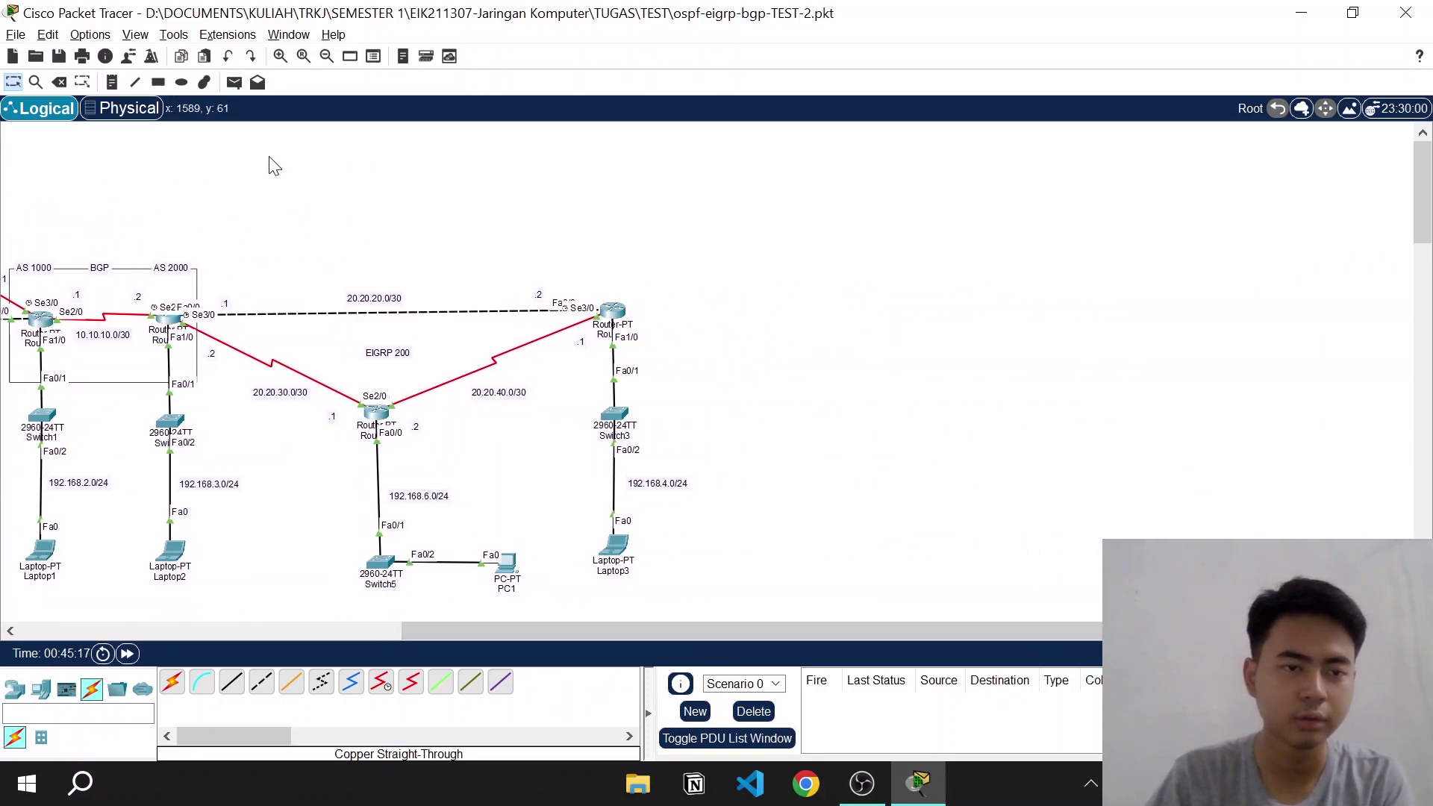
left_click_drag(173, 180, 629, 573)
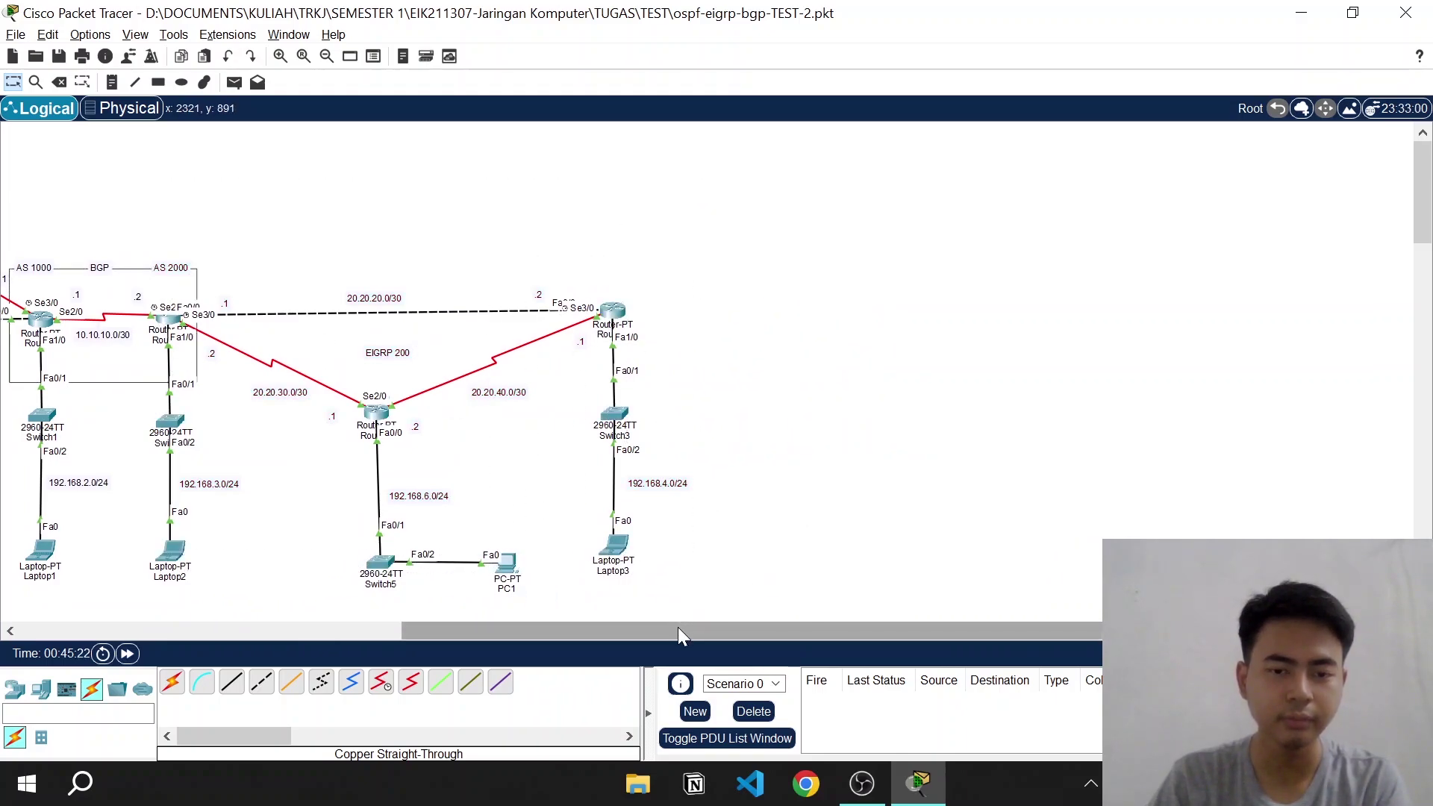
left_click_drag(678, 627, 683, 627)
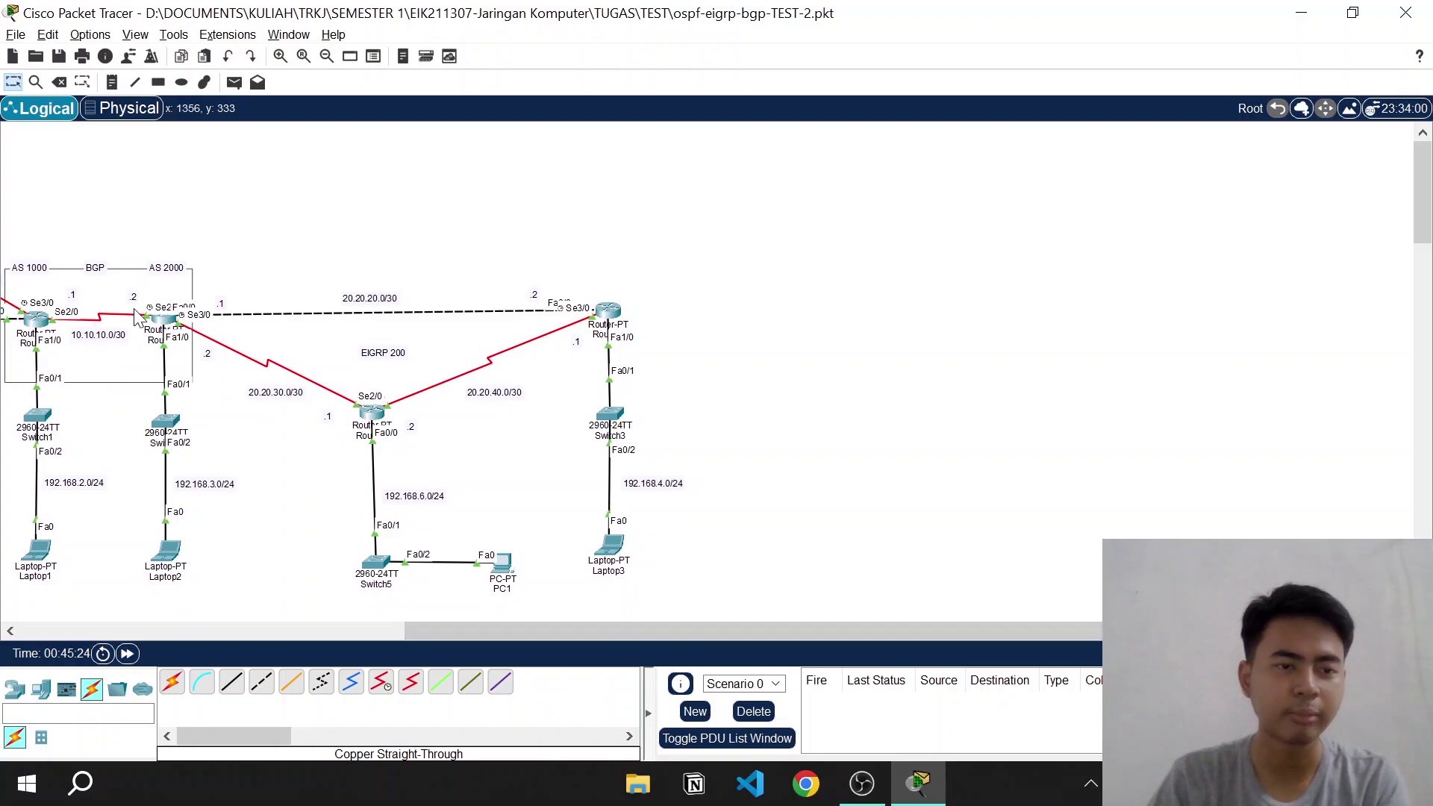
left_click(167, 326)
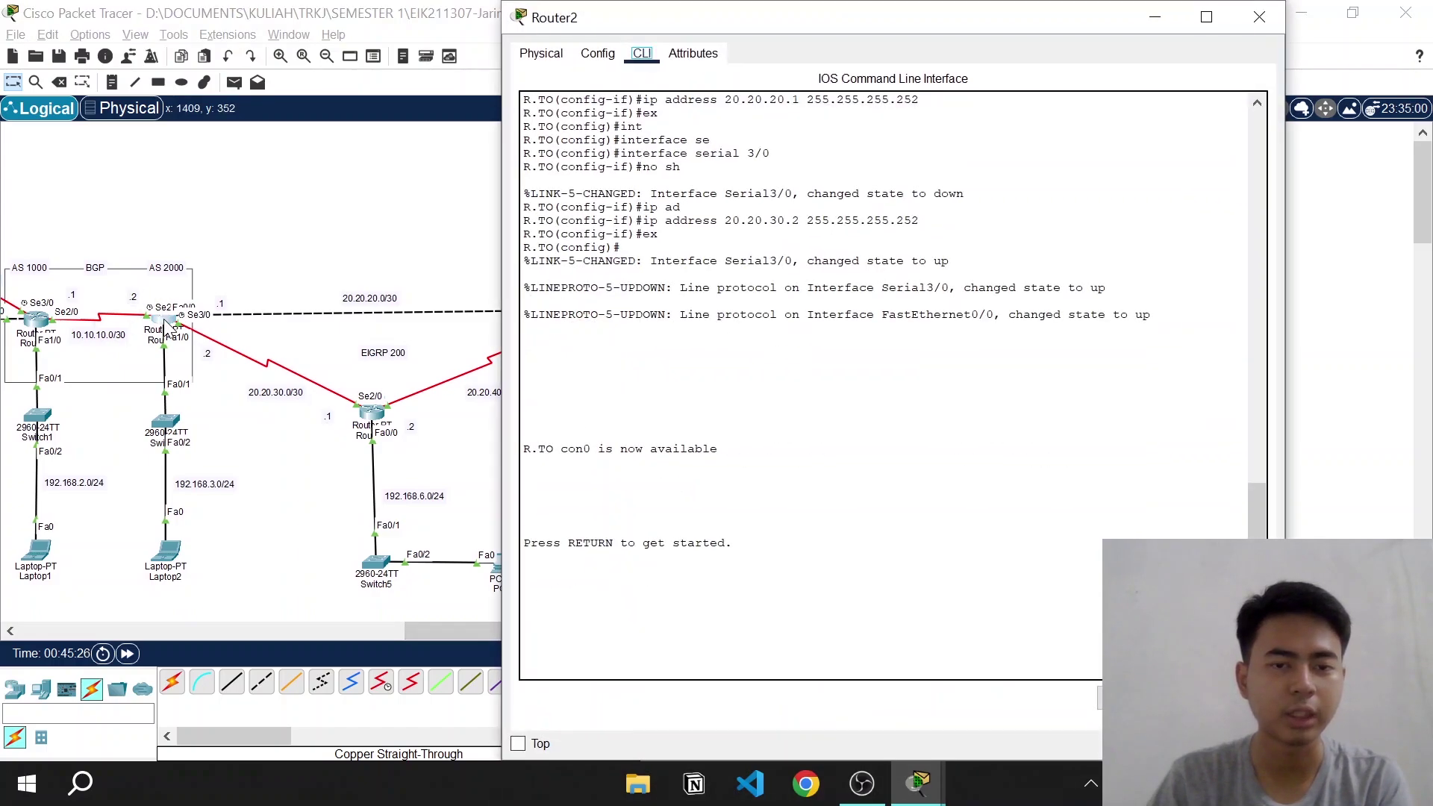
left_click_drag(805, 24, 672, 25)
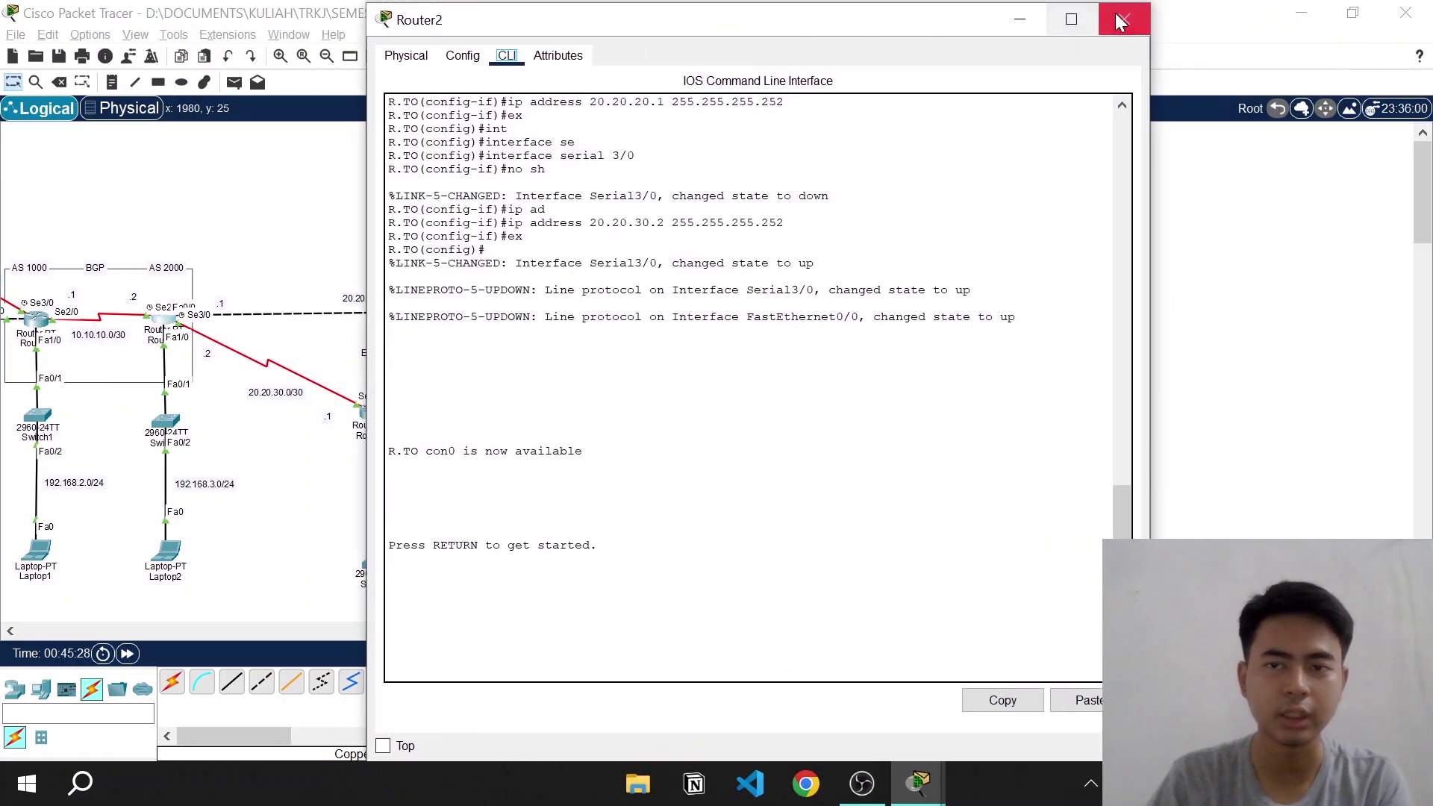
Narrow Router2's console window and enter global configuration mode
left_click_drag(1153, 351, 1026, 357)
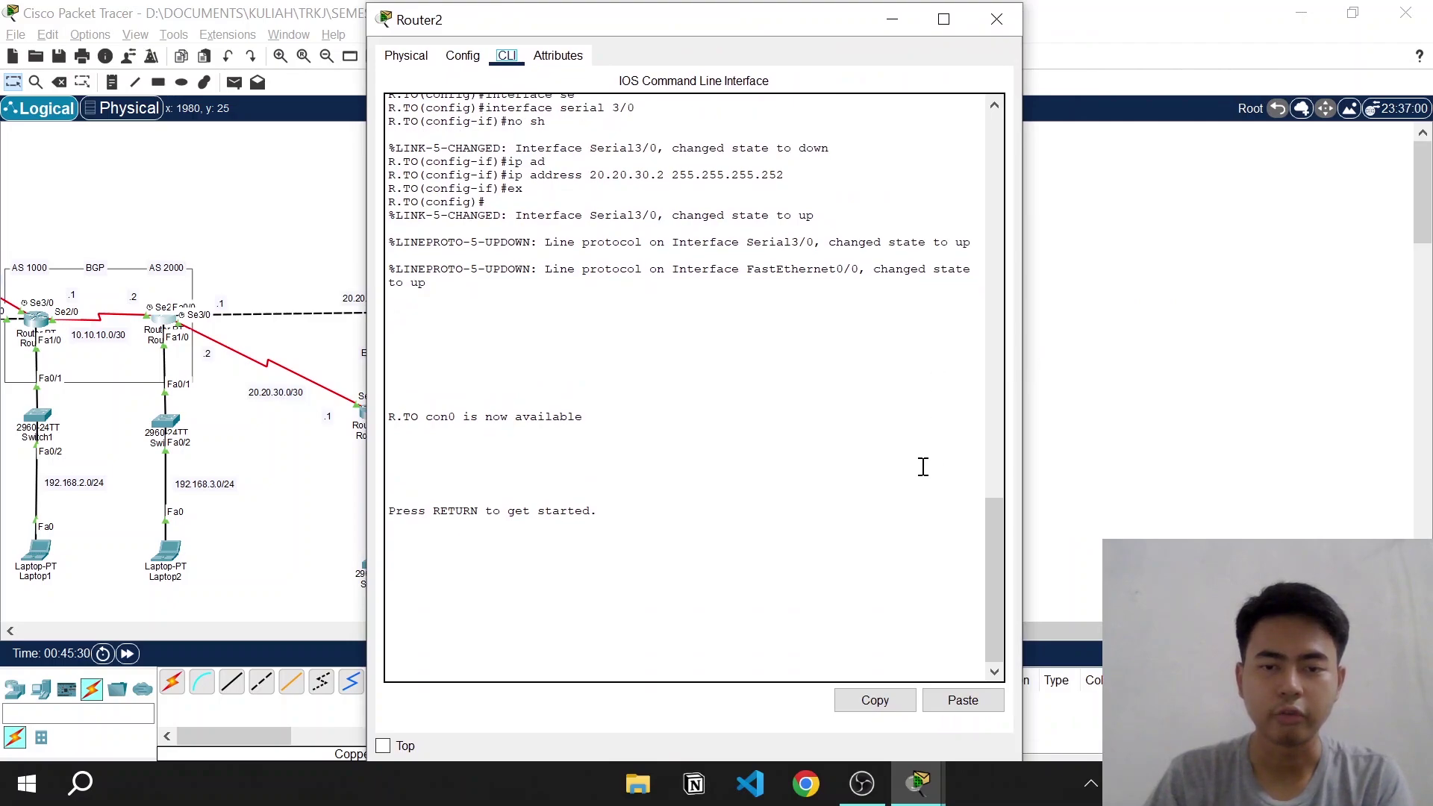
key("Return")
key("Return")
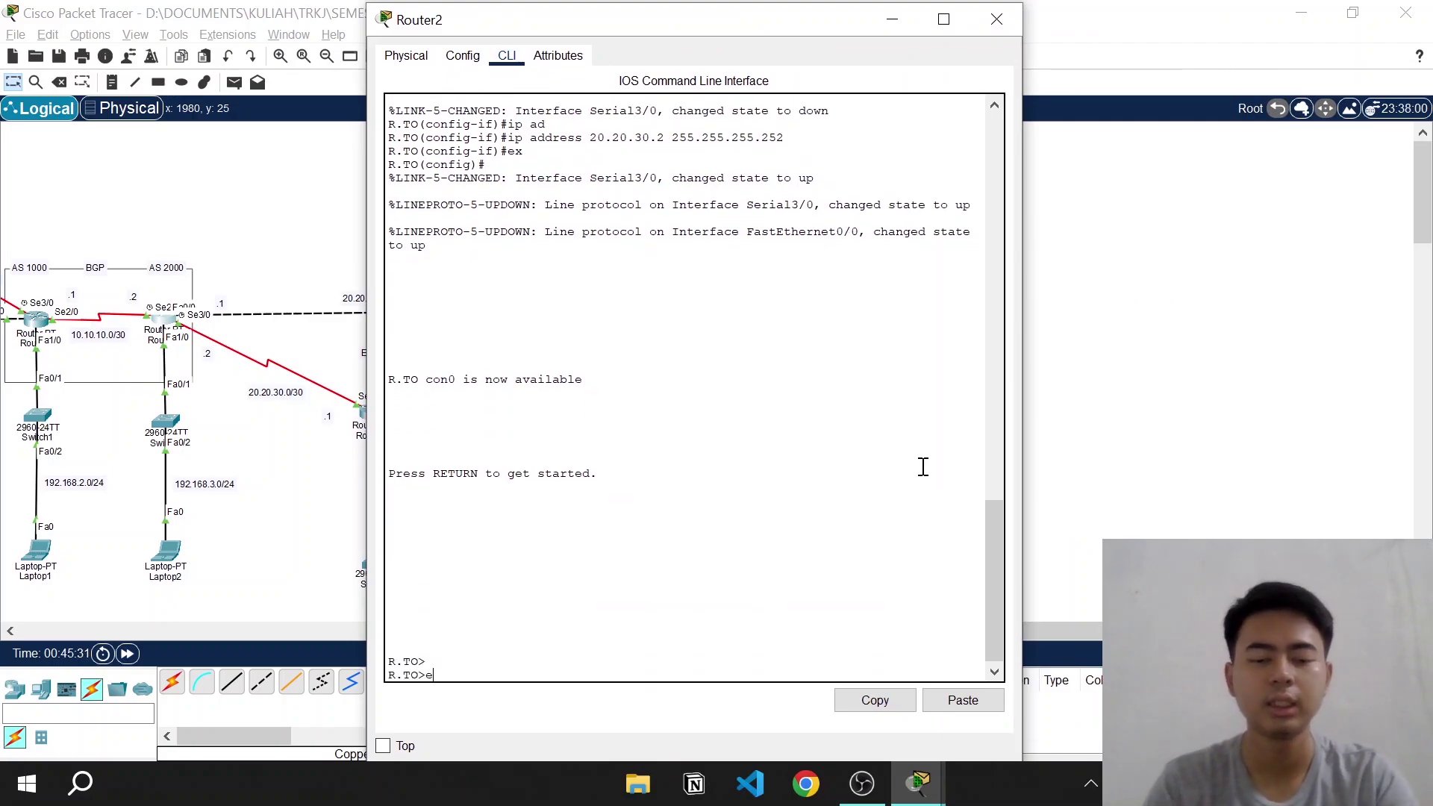
type("en")
key("Return")
type("con")
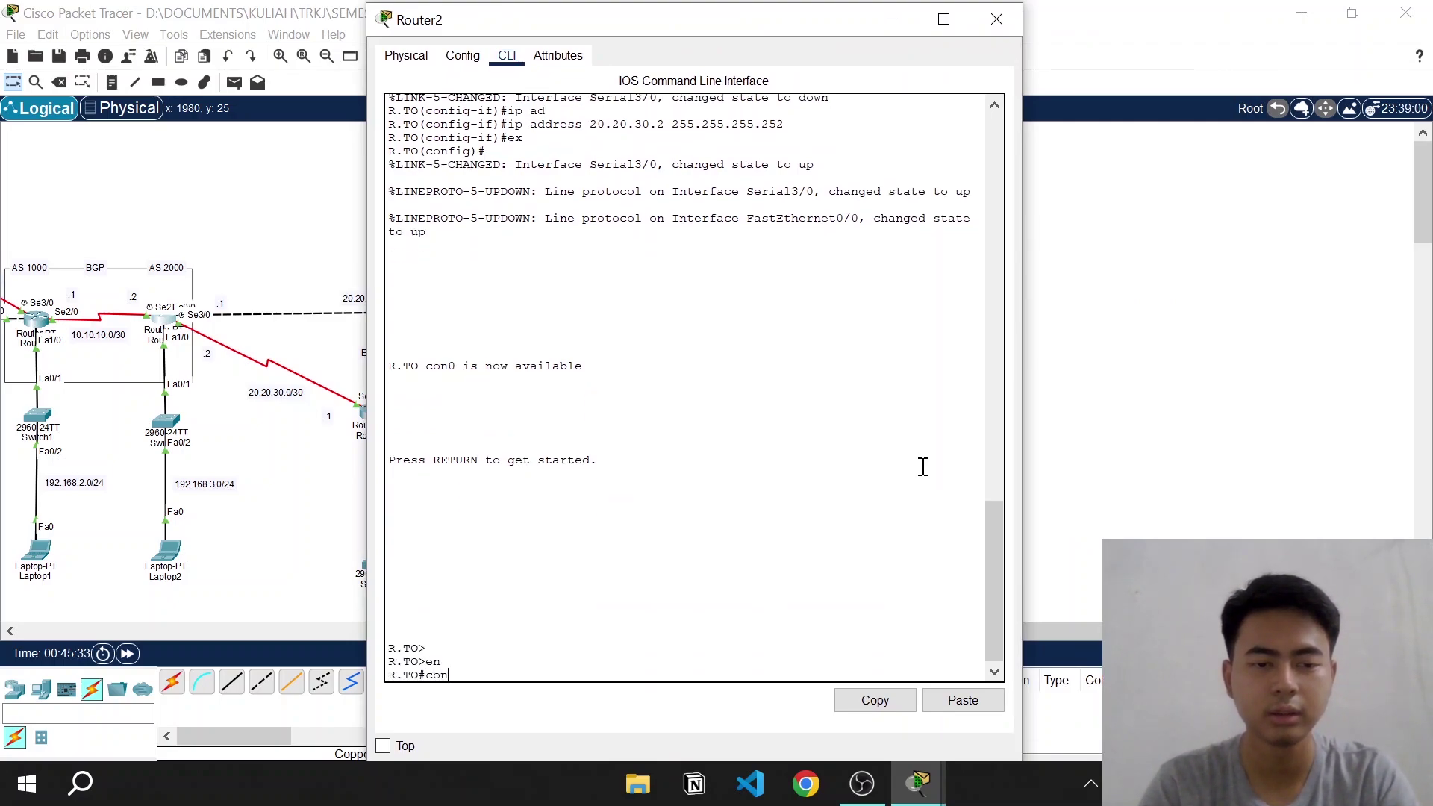
type("f t")
key("Return")
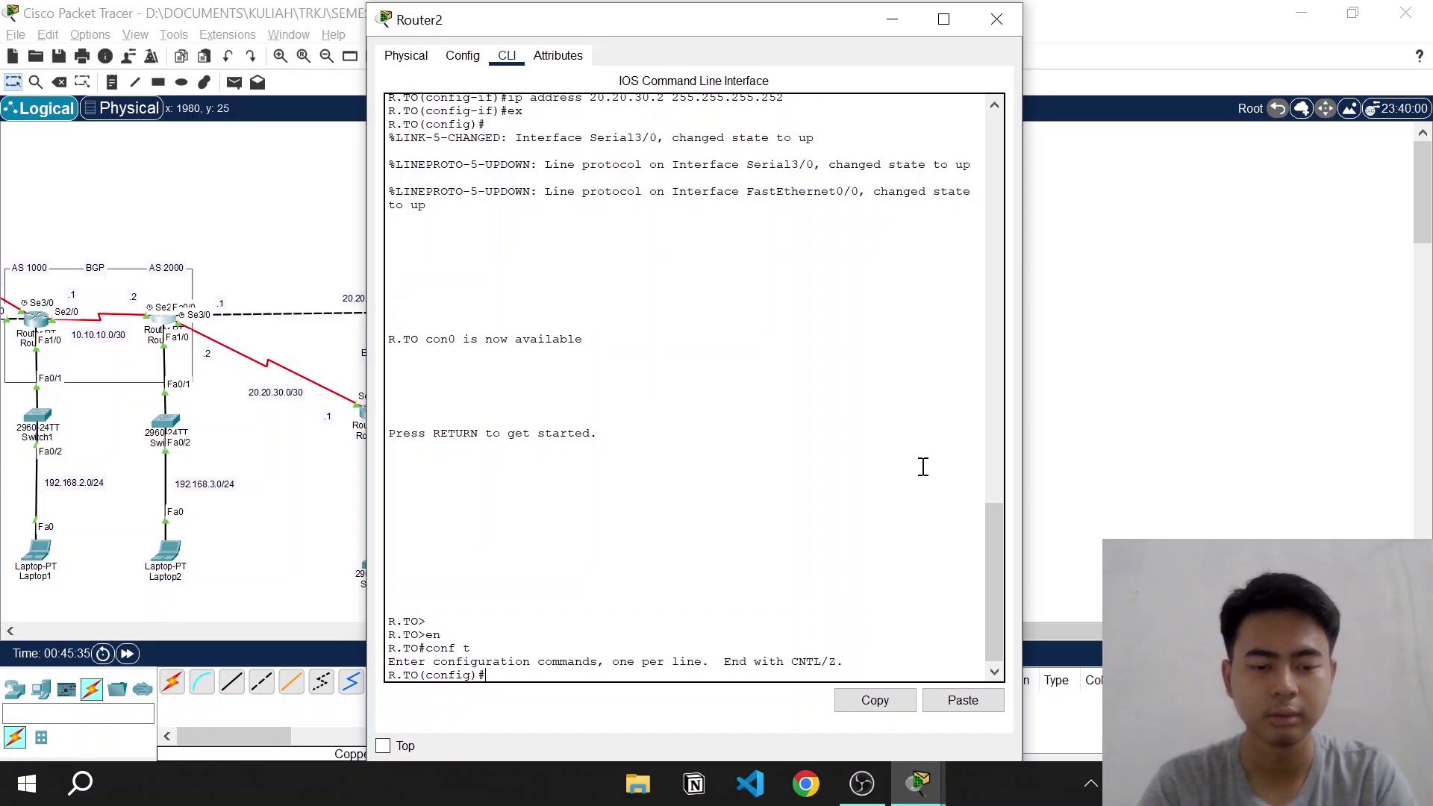
Start EIGRP with autonomous system number 200 on Router2, consulting the command help for the available routing protocols and parameters
type("rou")
key("Tab")
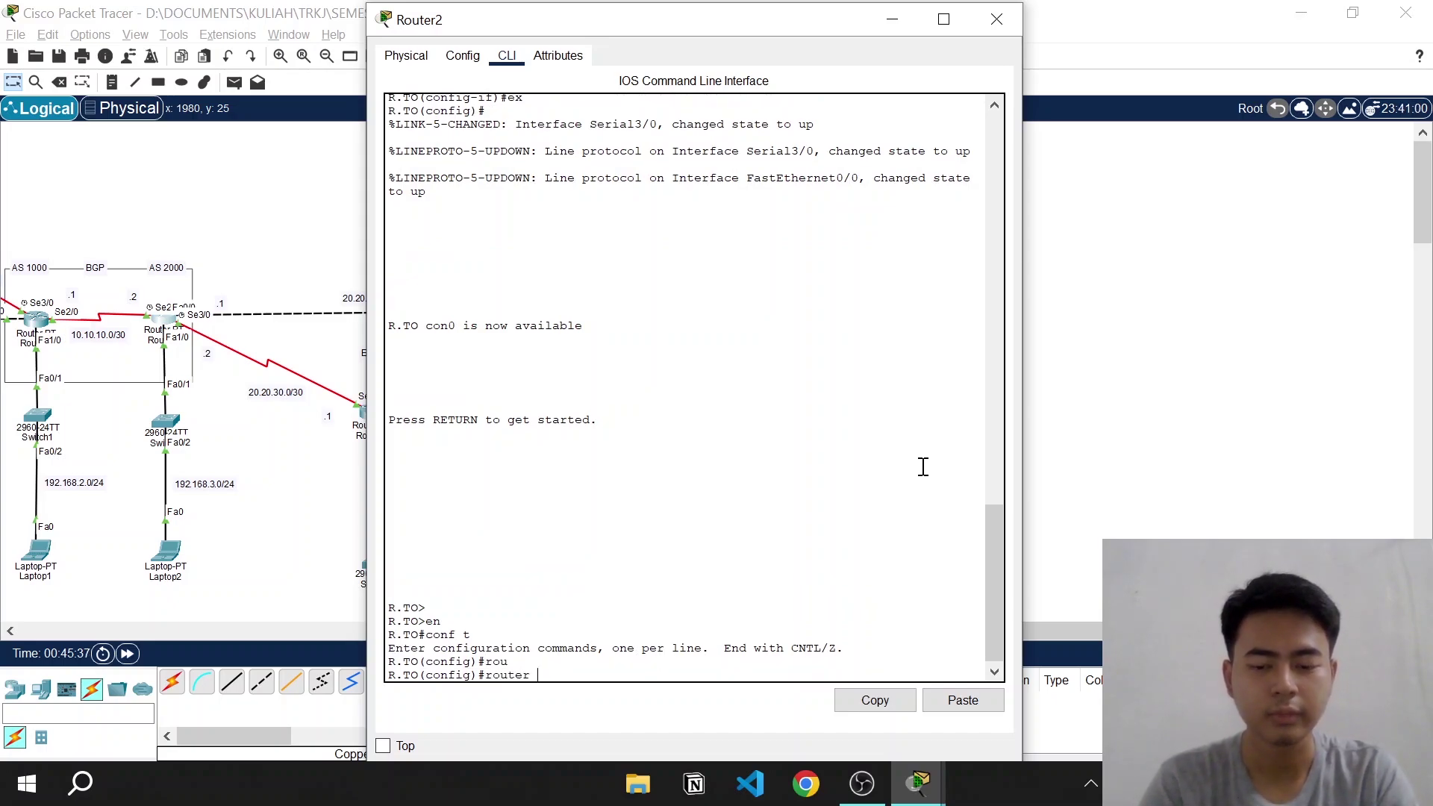
type("?")
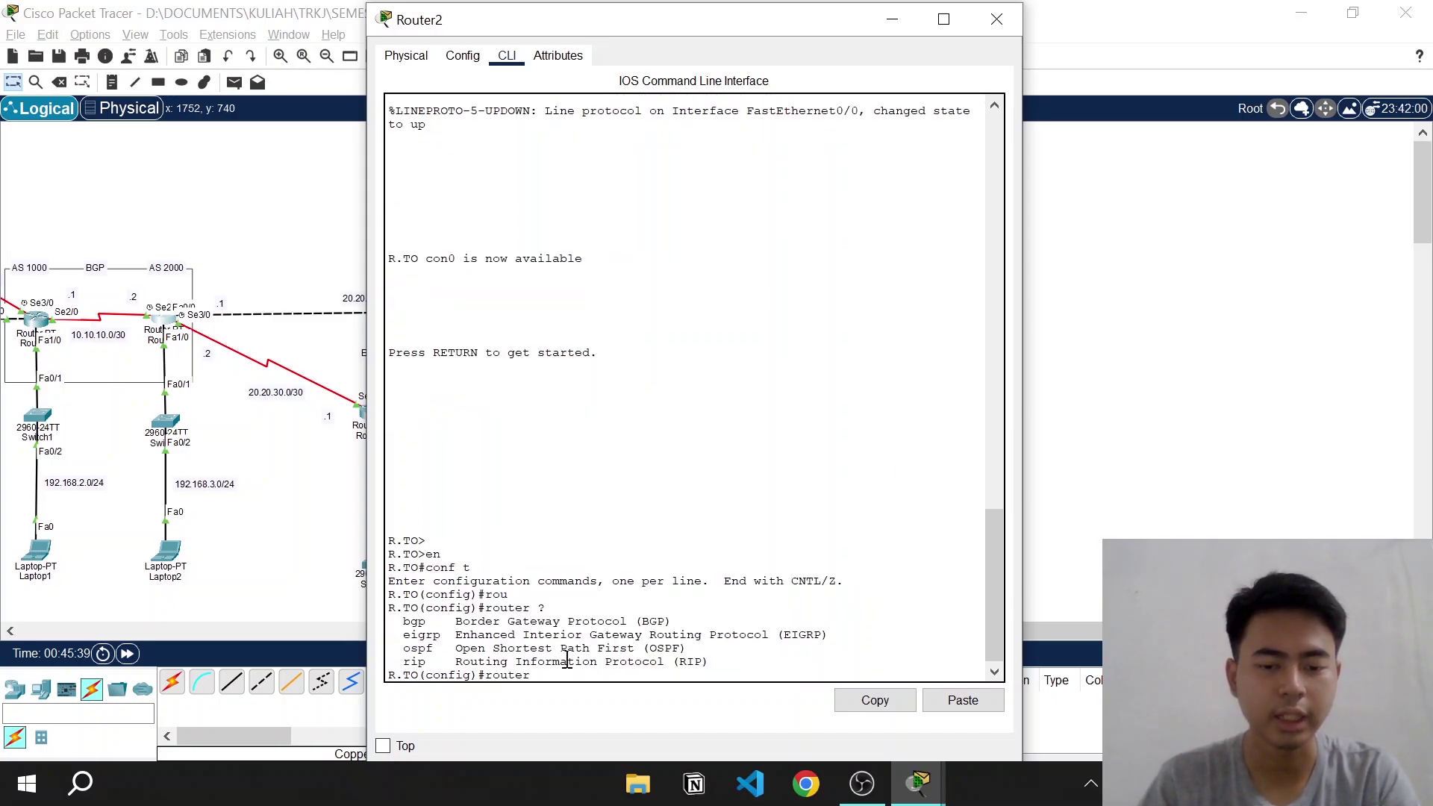
type("eigrp ?")
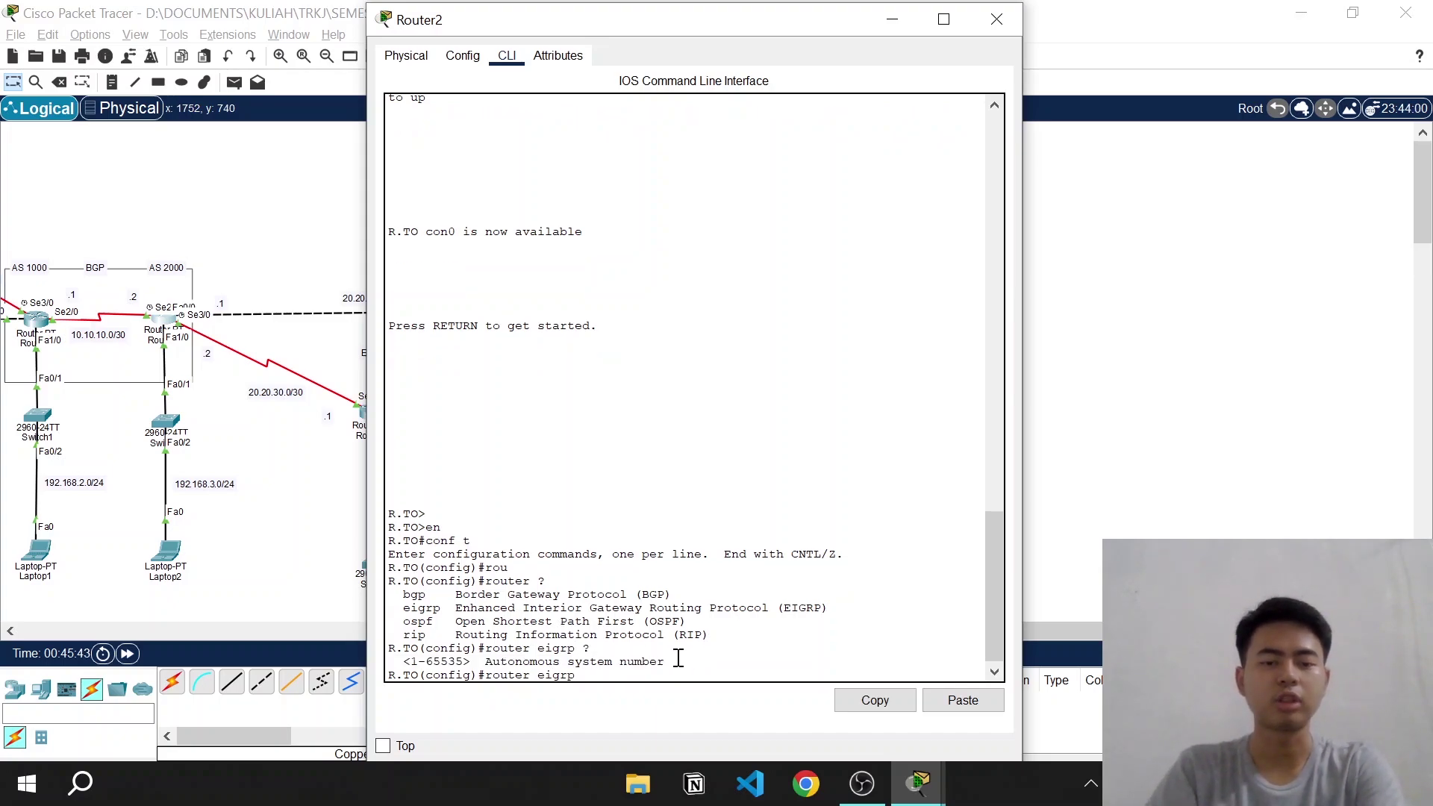
left_click_drag(604, 33, 776, 51)
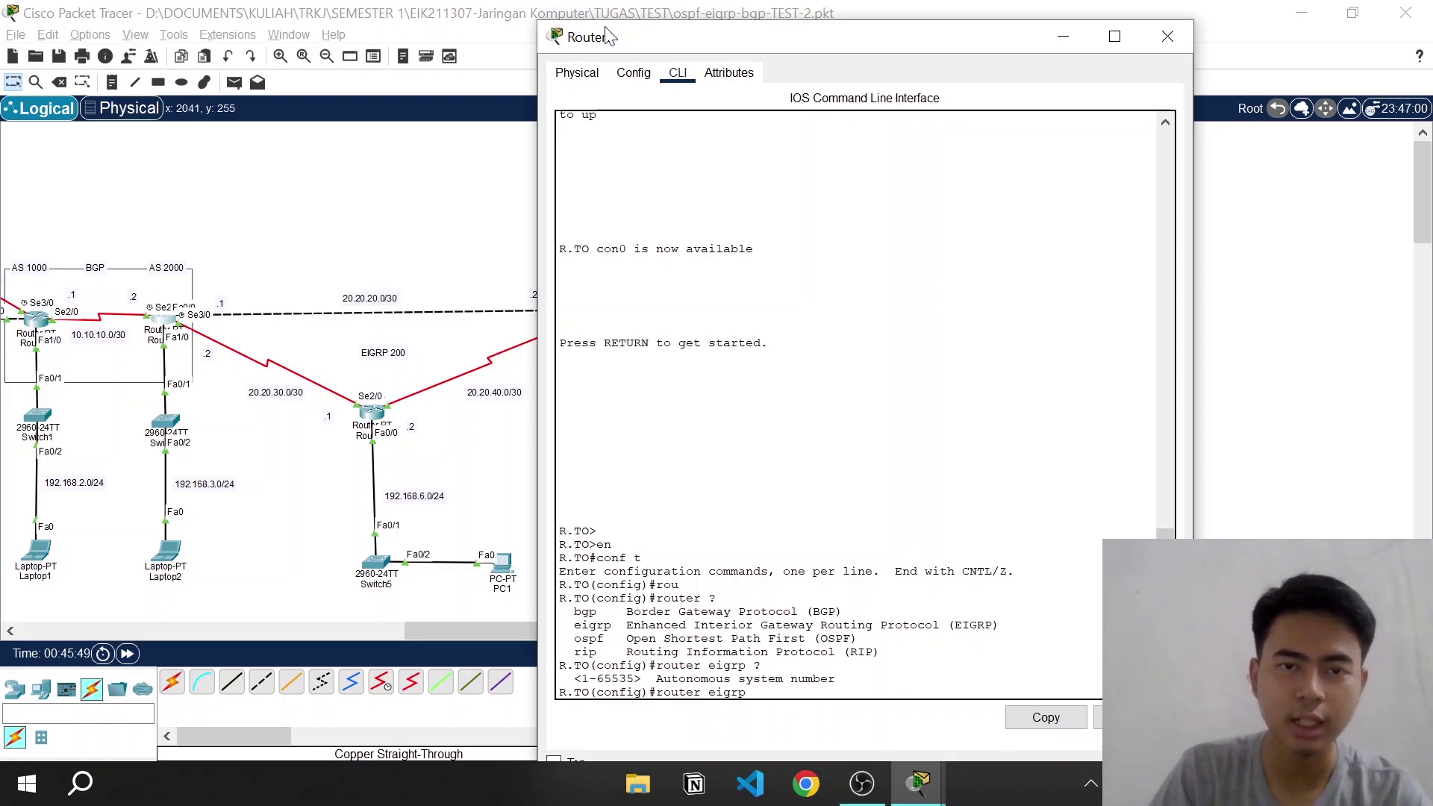
left_click_drag(706, 39, 517, 3)
key("super+Down")
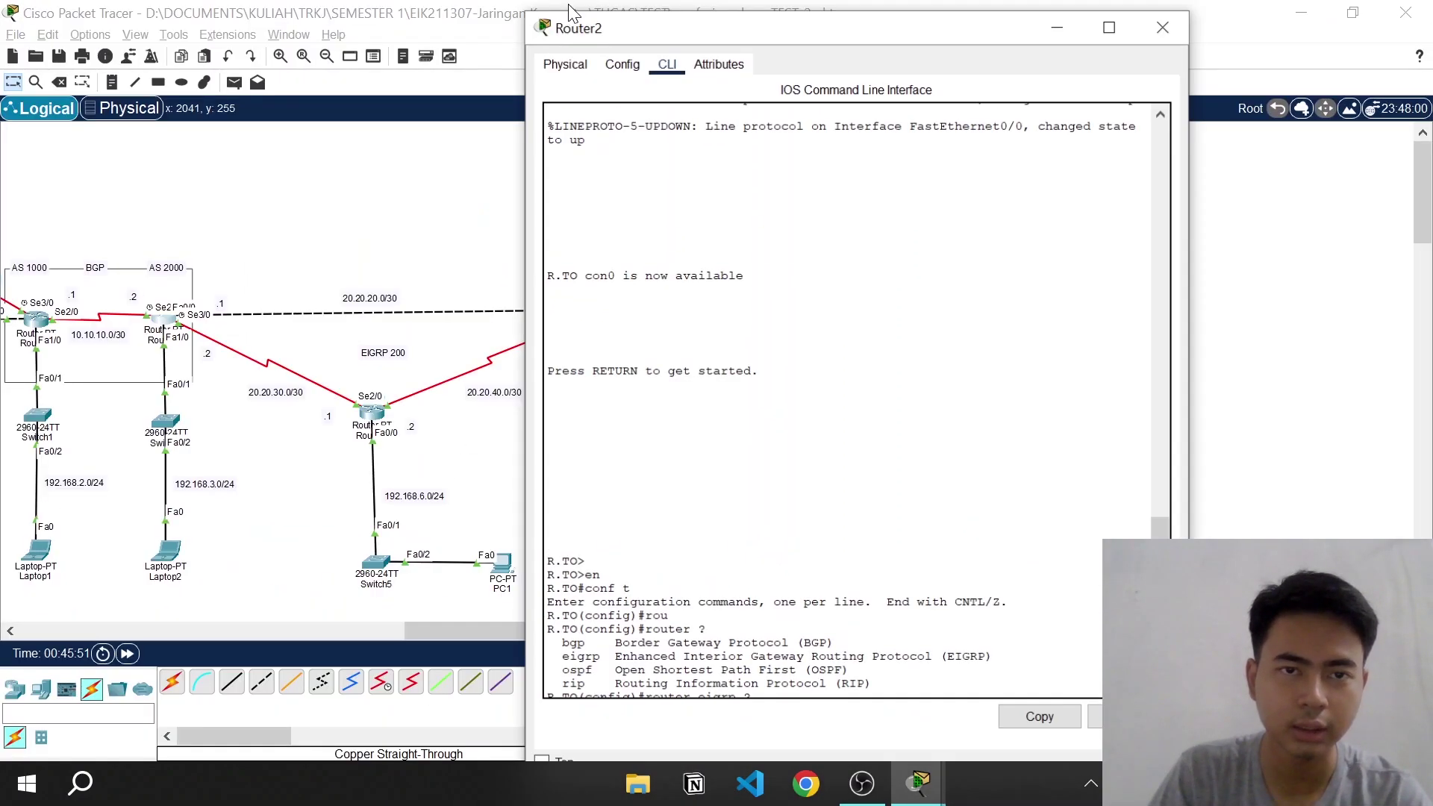
left_click_drag(735, 35, 550, 16)
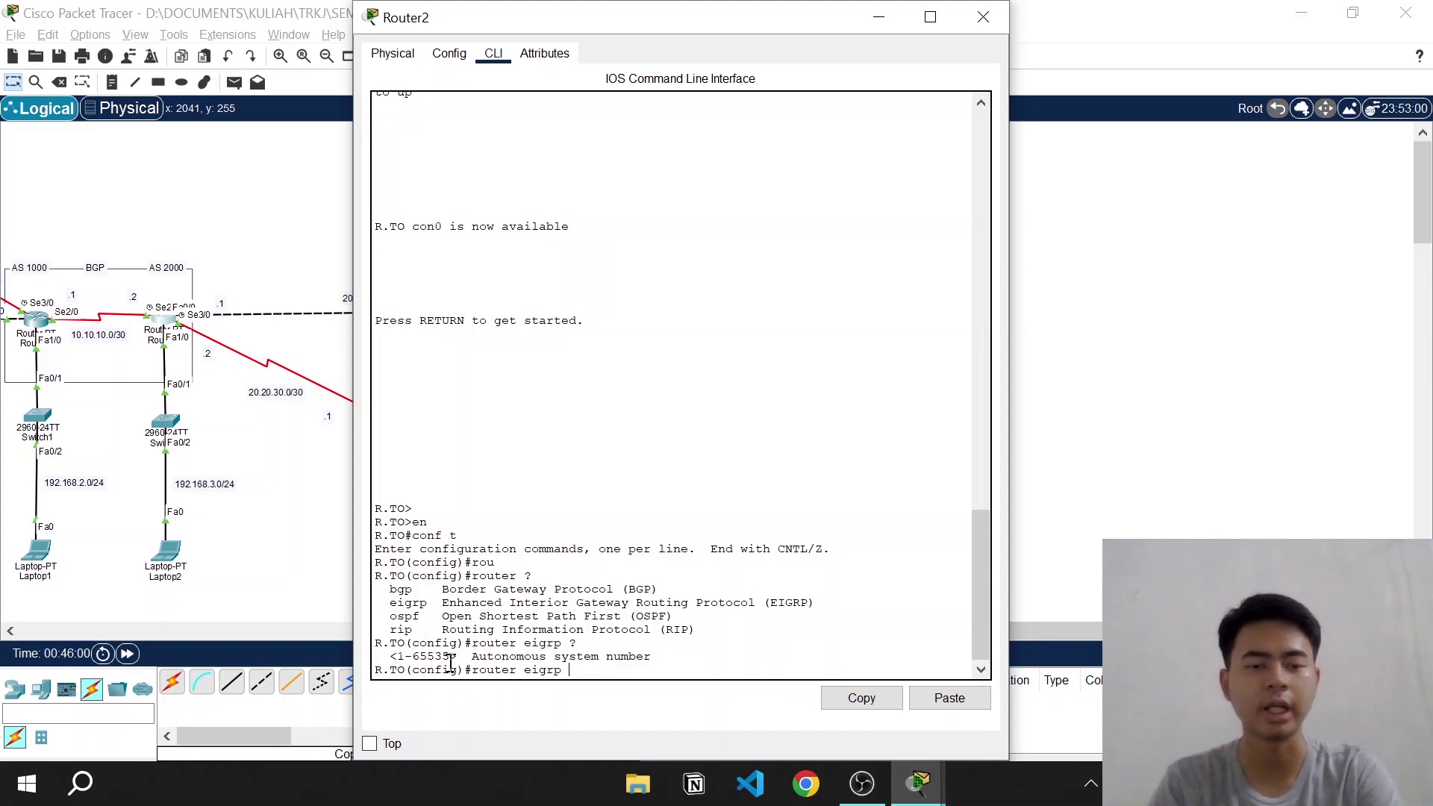
type("200")
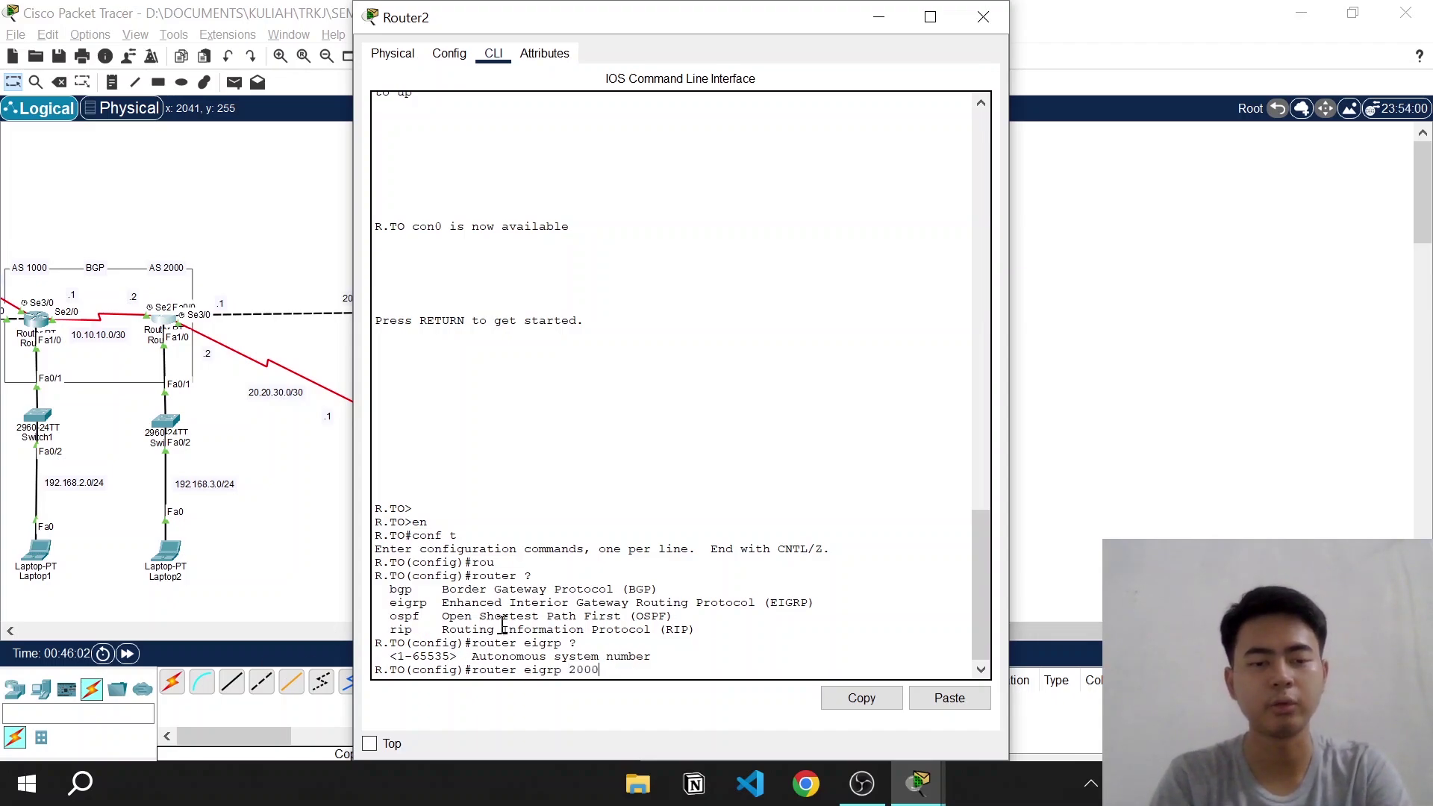
key("Return")
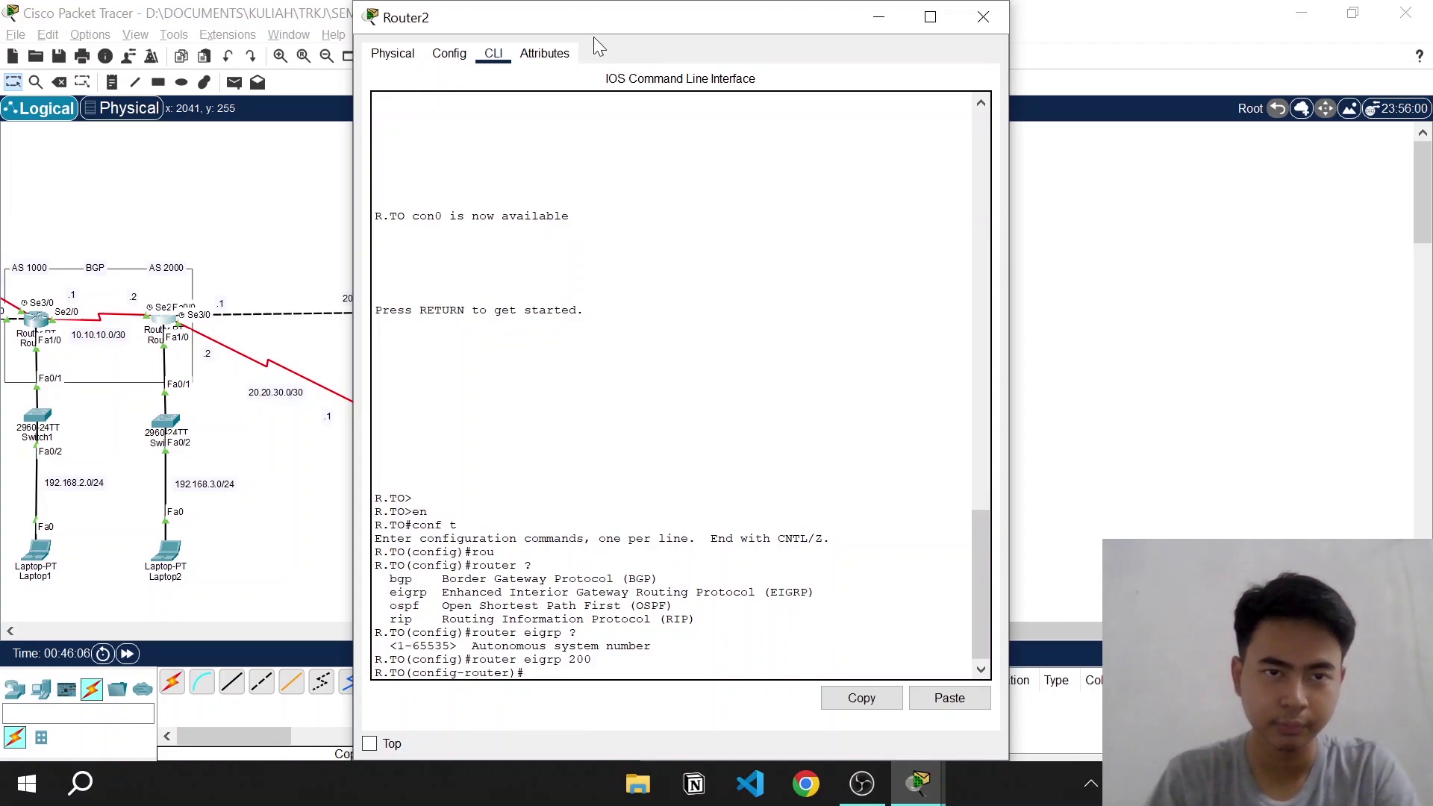
Advertise network 192.168.3.0 with wildcard 0.0.0.255 in Router2's EIGRP 200, consulting the command help for the syntax
mouse_move(590, 23)
left_mouse_down()
mouse_move(815, 42)
mouse_move(613, 6)
left_mouse_up()
type("net")
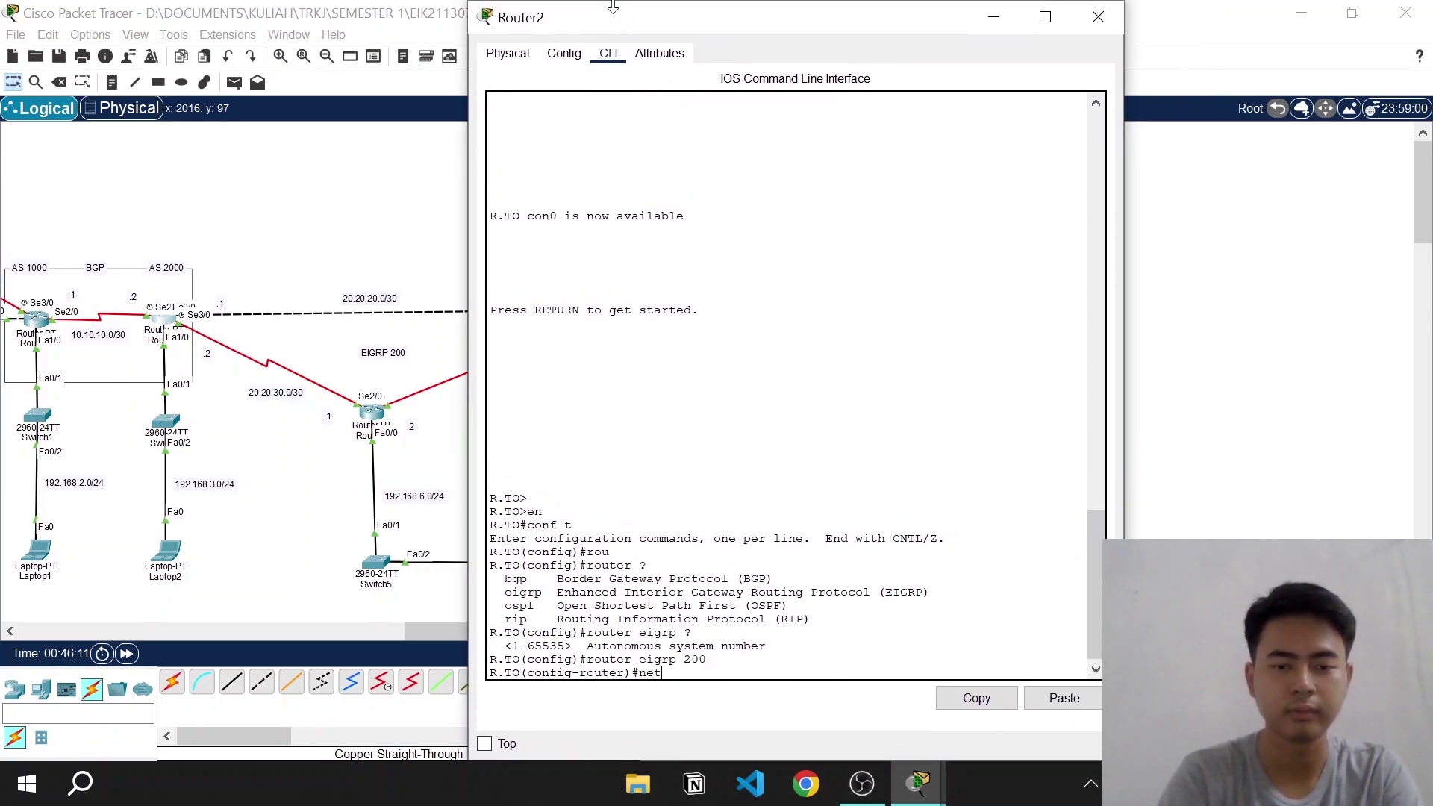
key("Tab")
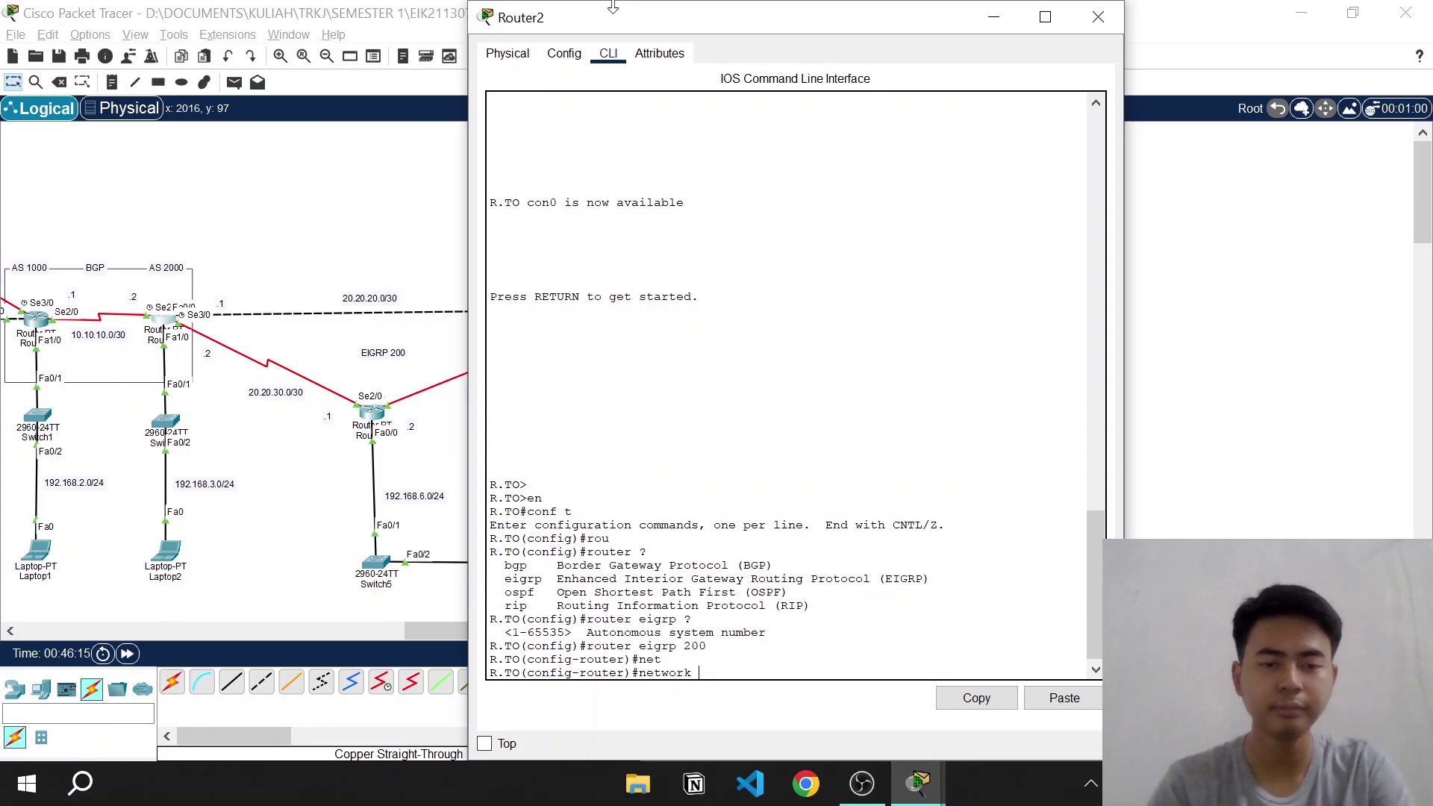
type("?")
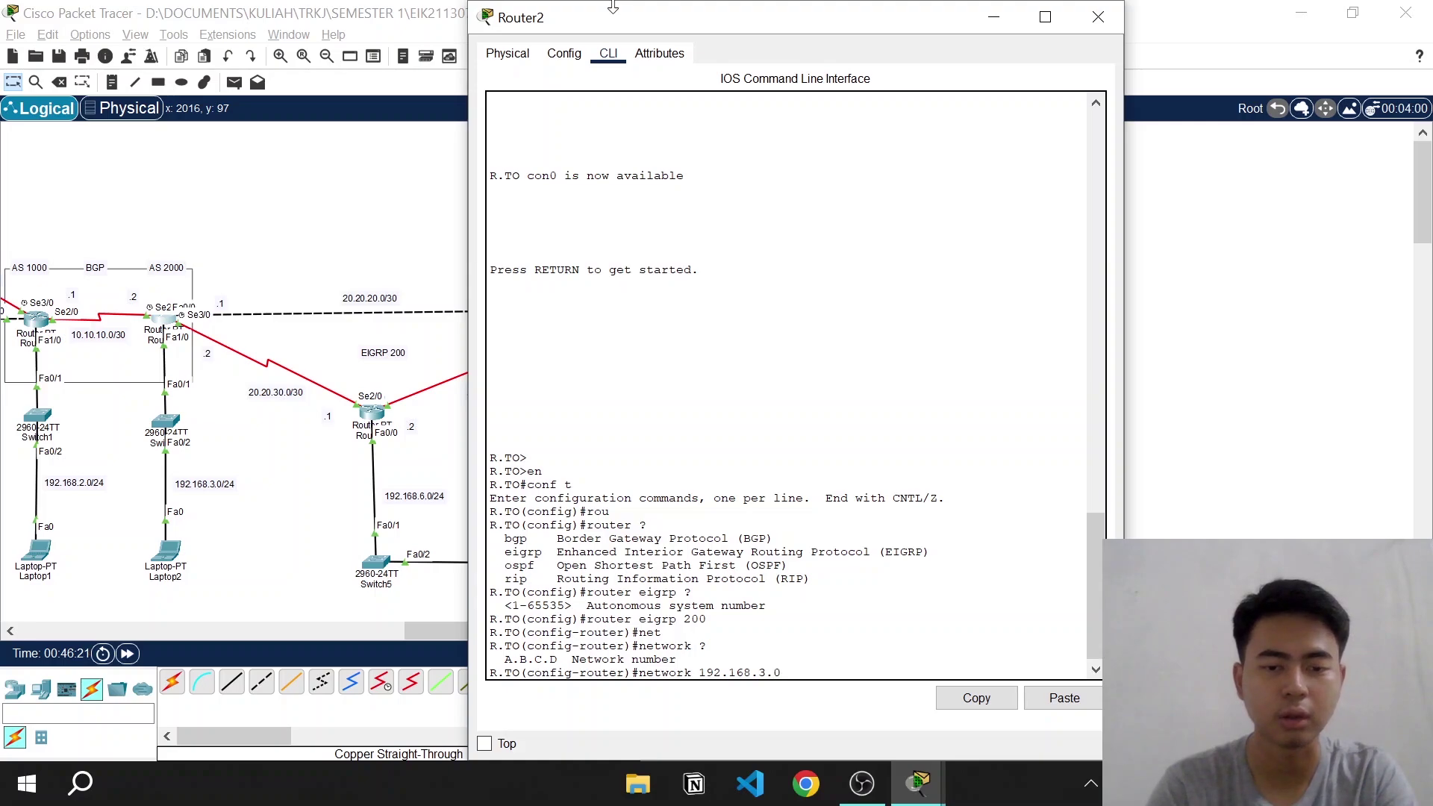
type("192.168.3.0 ?")
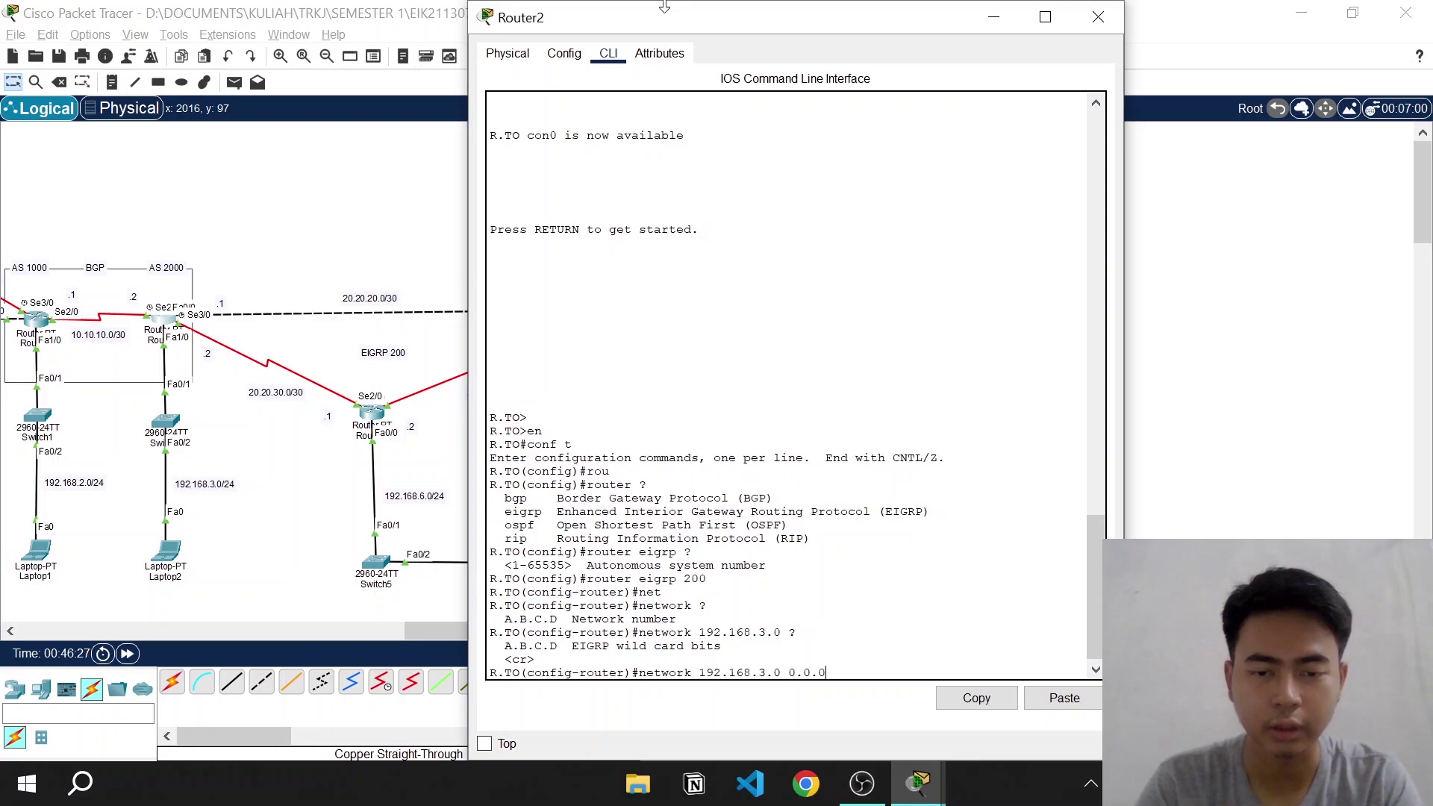
type("0.0.0.255")
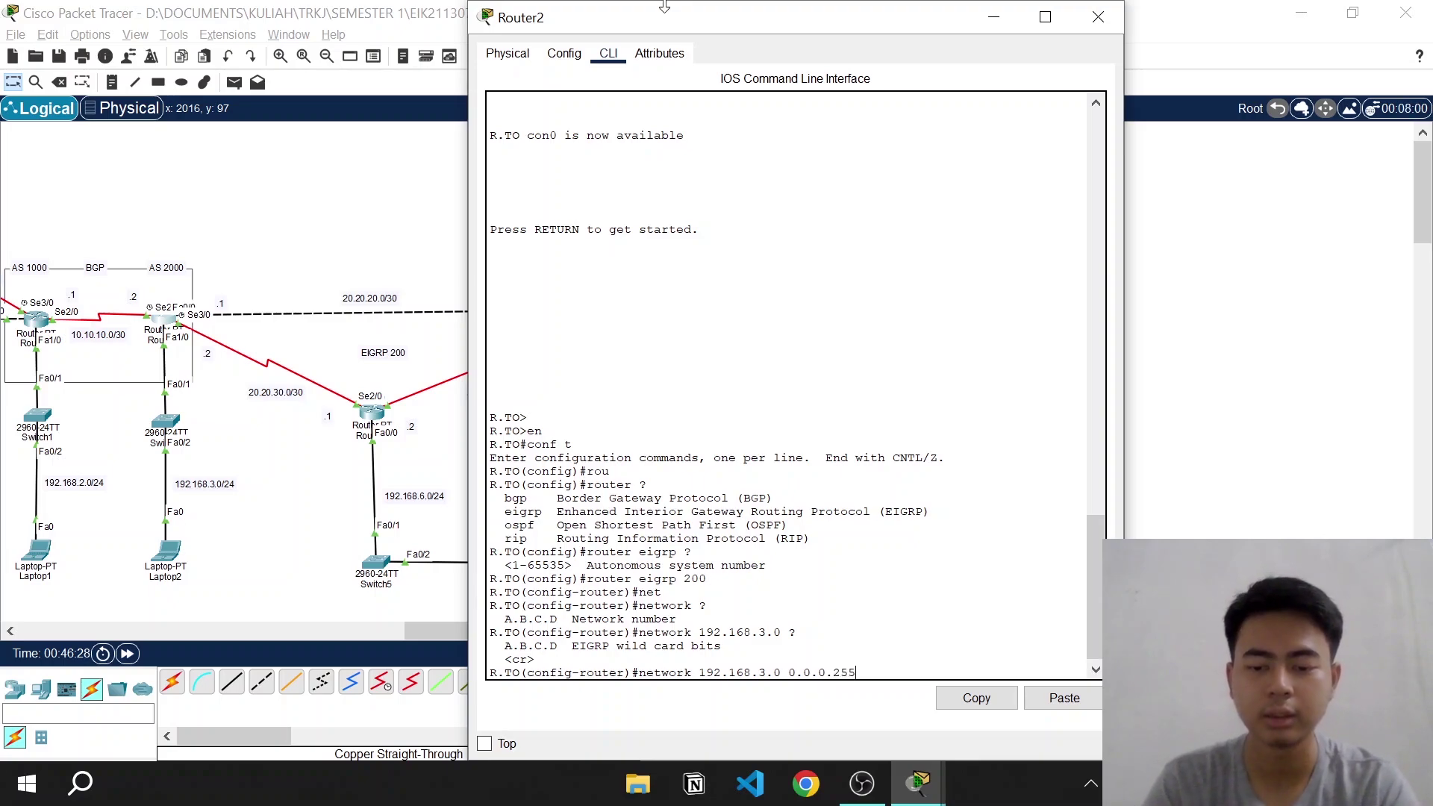
type(" ?")
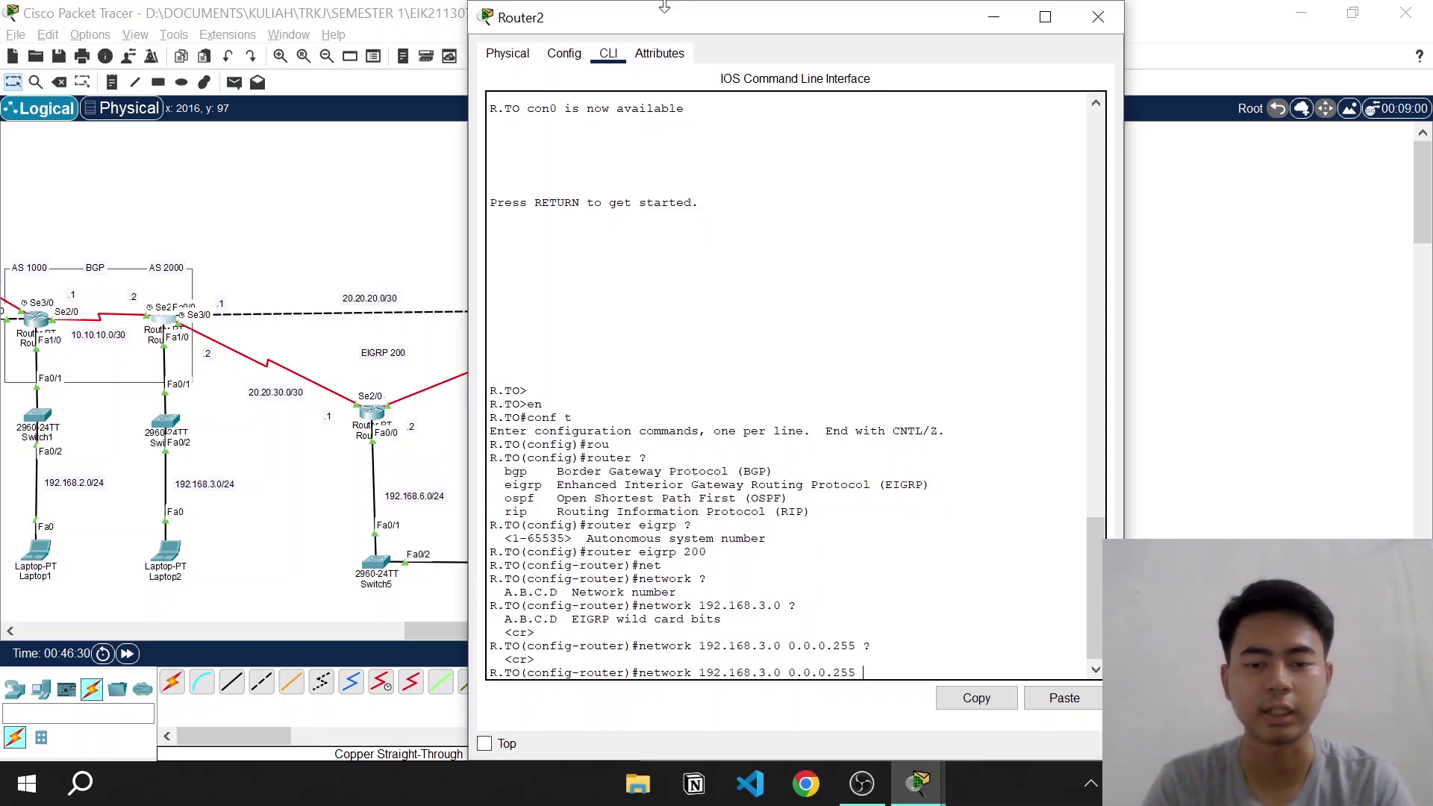
key("Return")
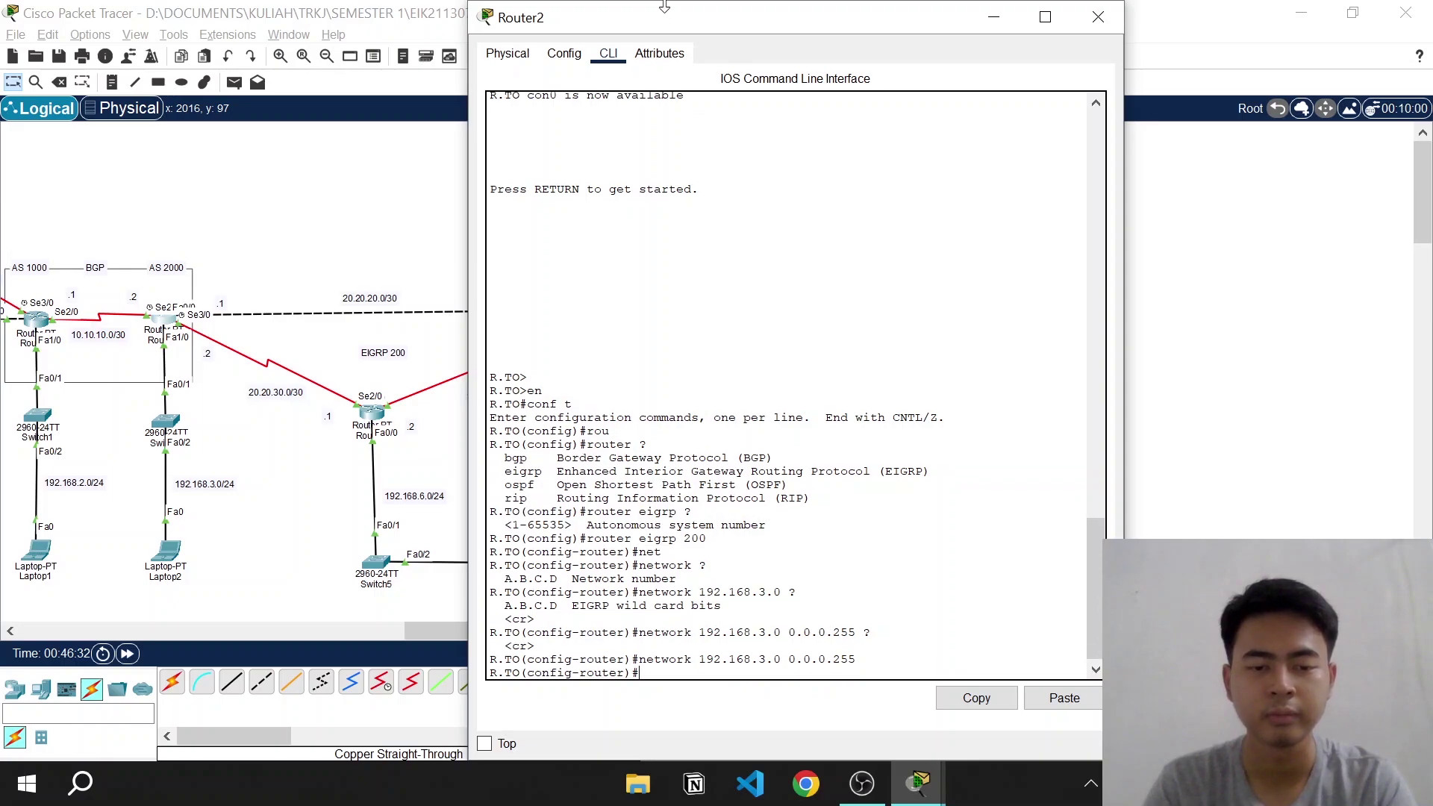
Advertise network 20.20.30.0 with wildcard 0.0.0.3 in Router2's EIGRP 200
type("netw")
key("Tab")
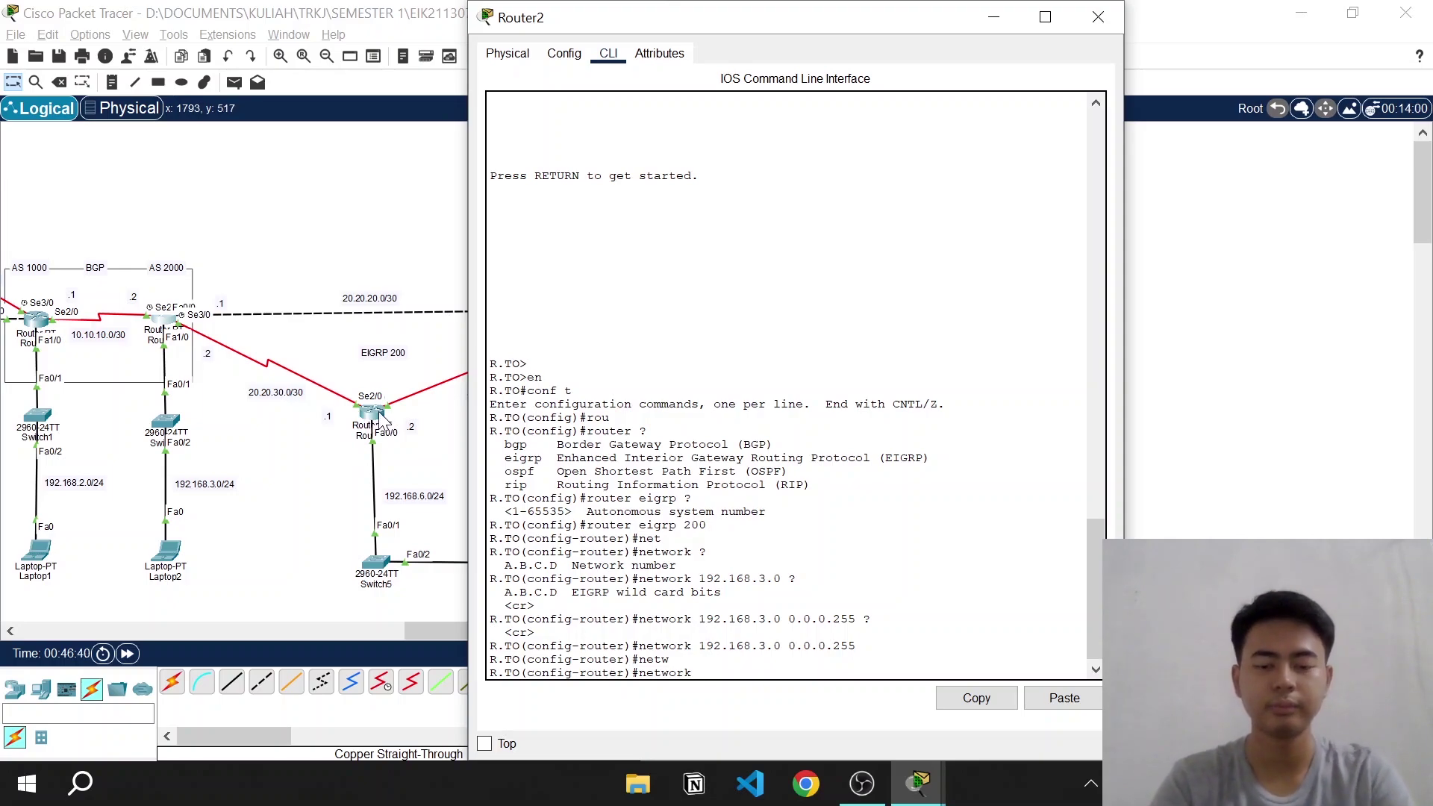
type("1")
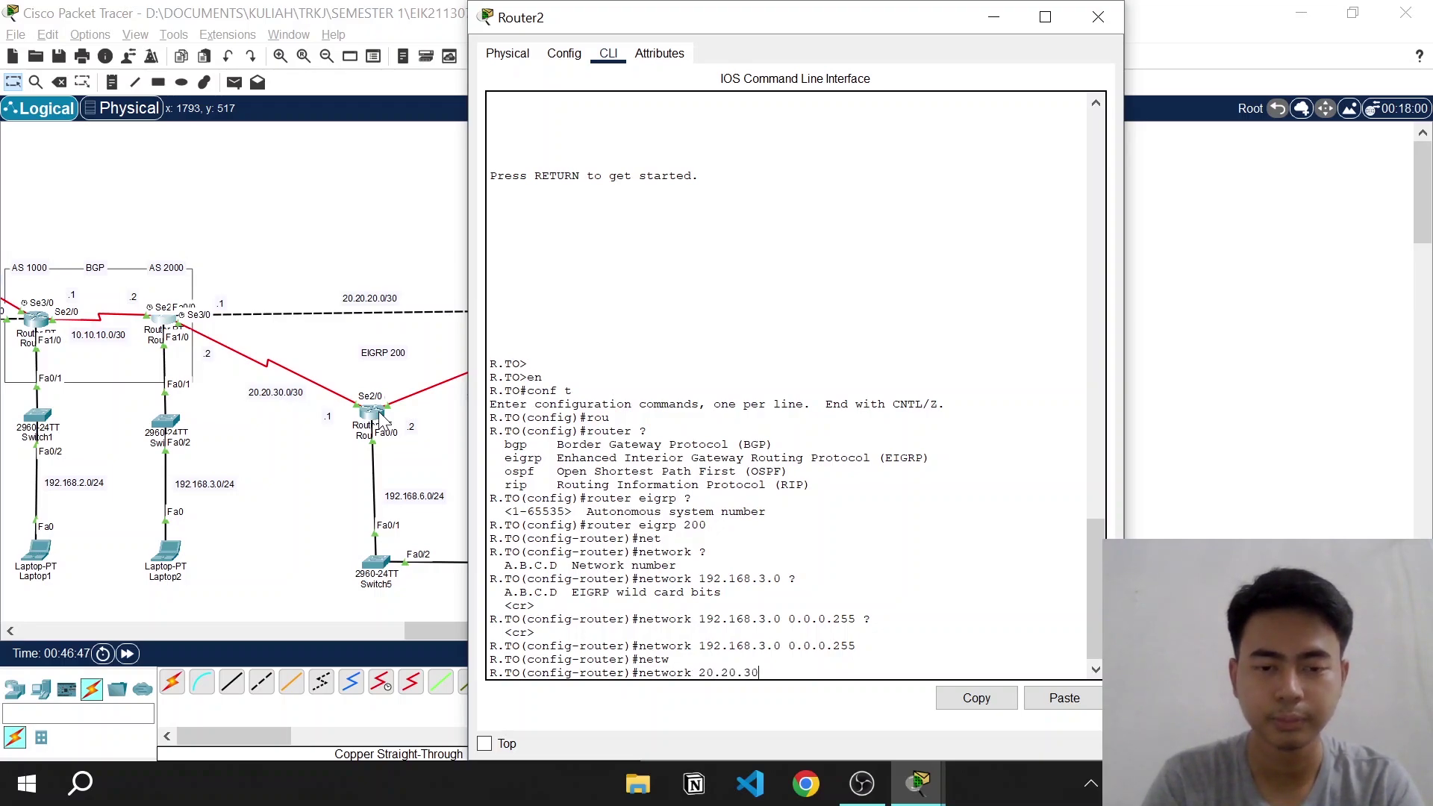
type("0.20.30.0 ")
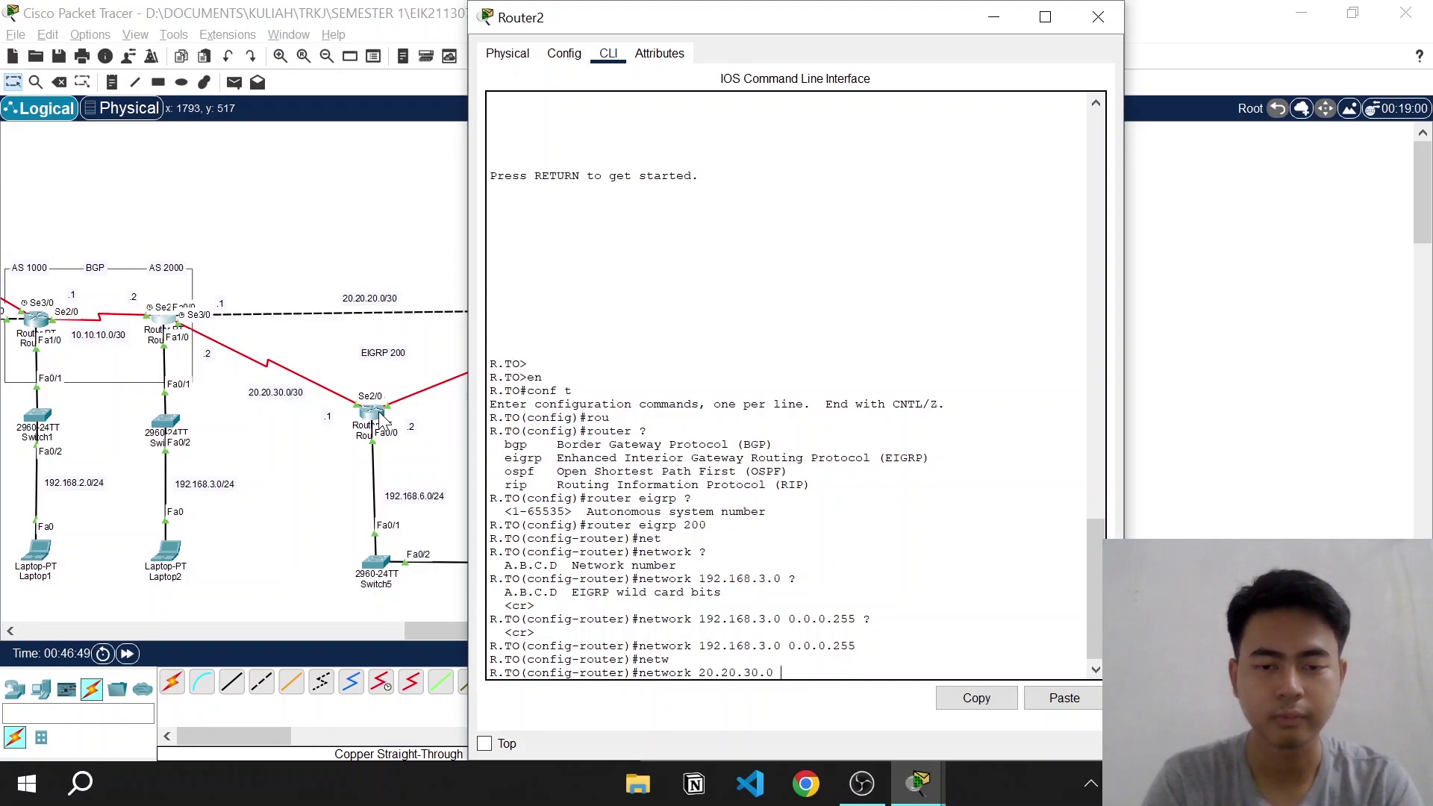
type("0.0")
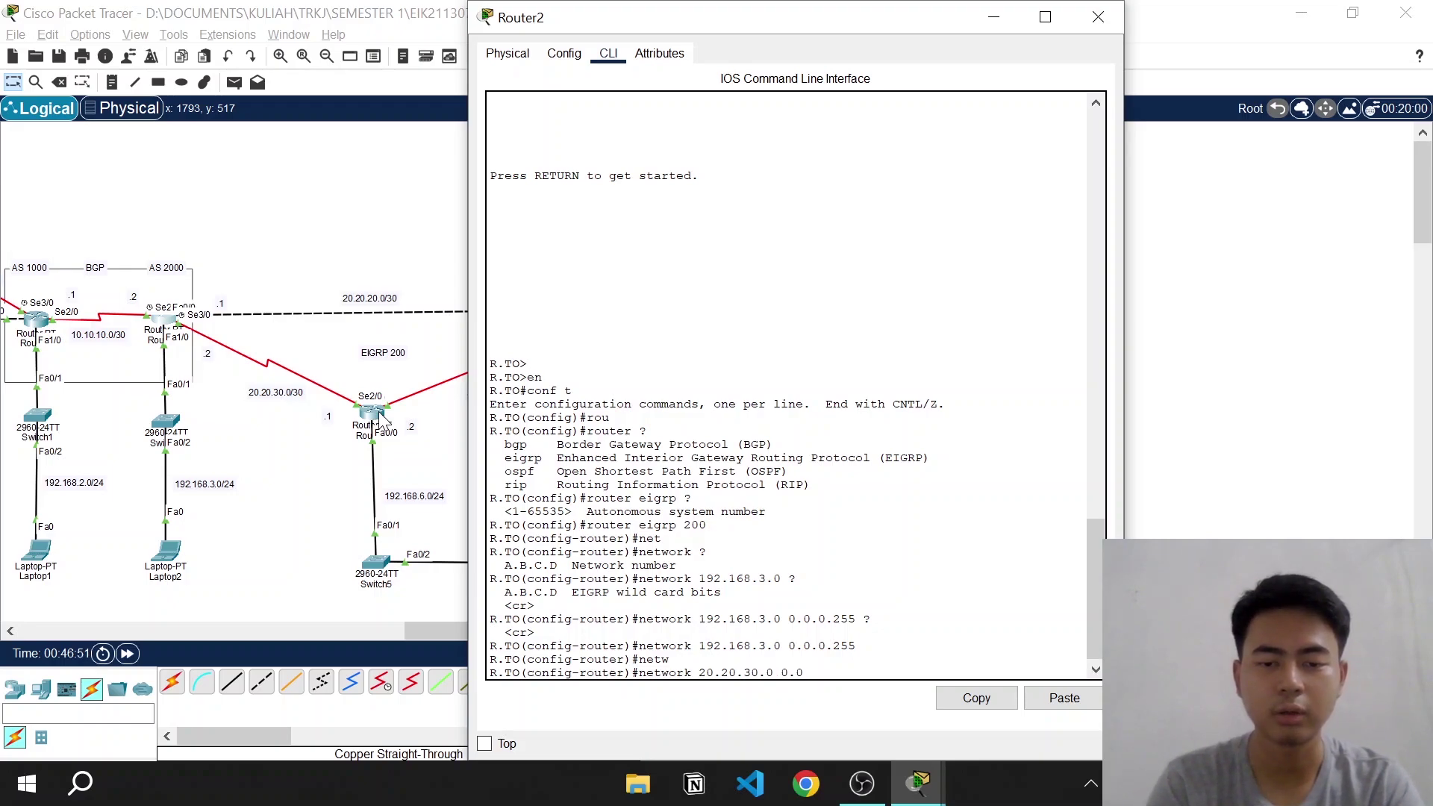
type(".0.3")
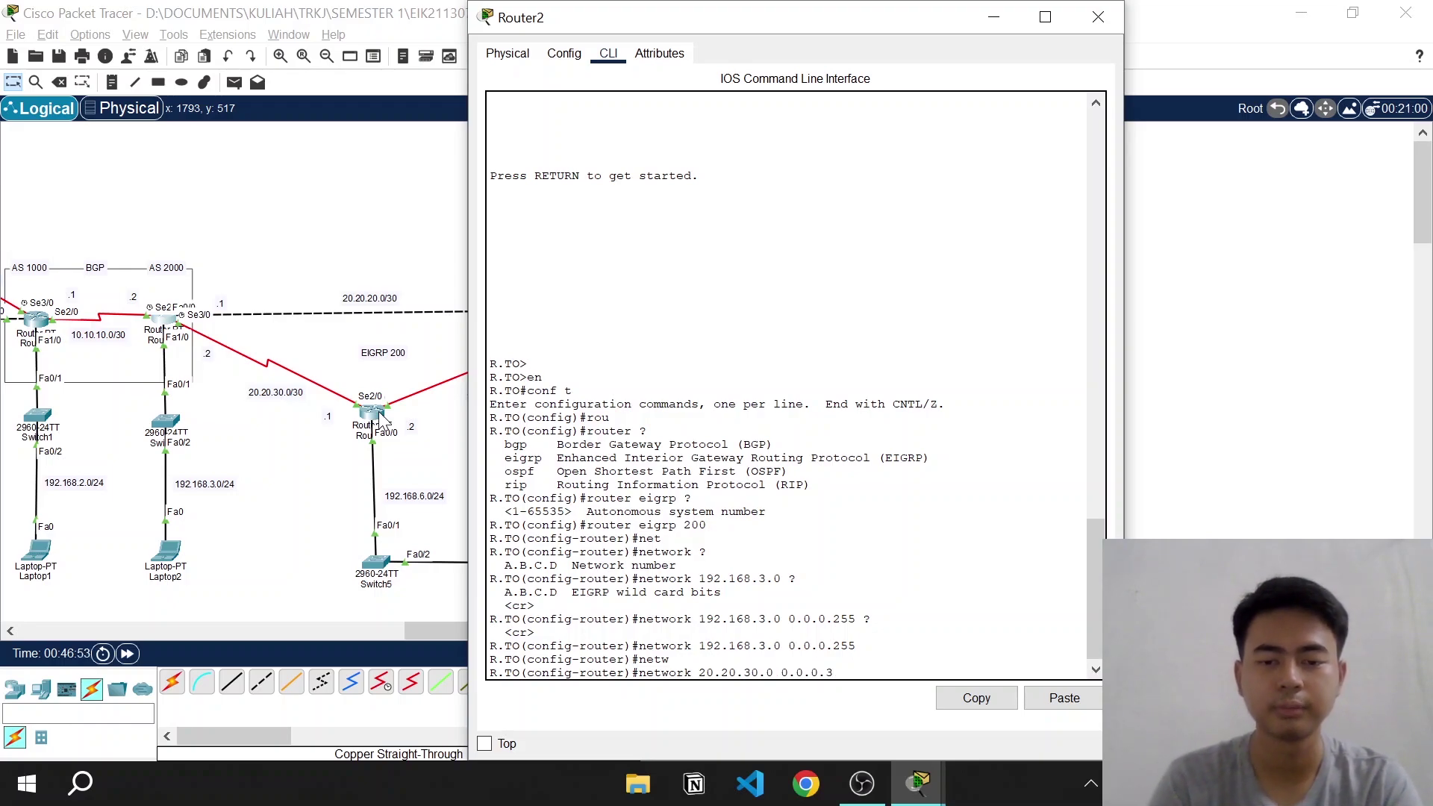
key("Return")
Advertise network 20.20.20.0 with wildcard 0.0.0.3 in Router2's EIGRP 200, exit router configuration and close the console
type("net")
key("Tab")
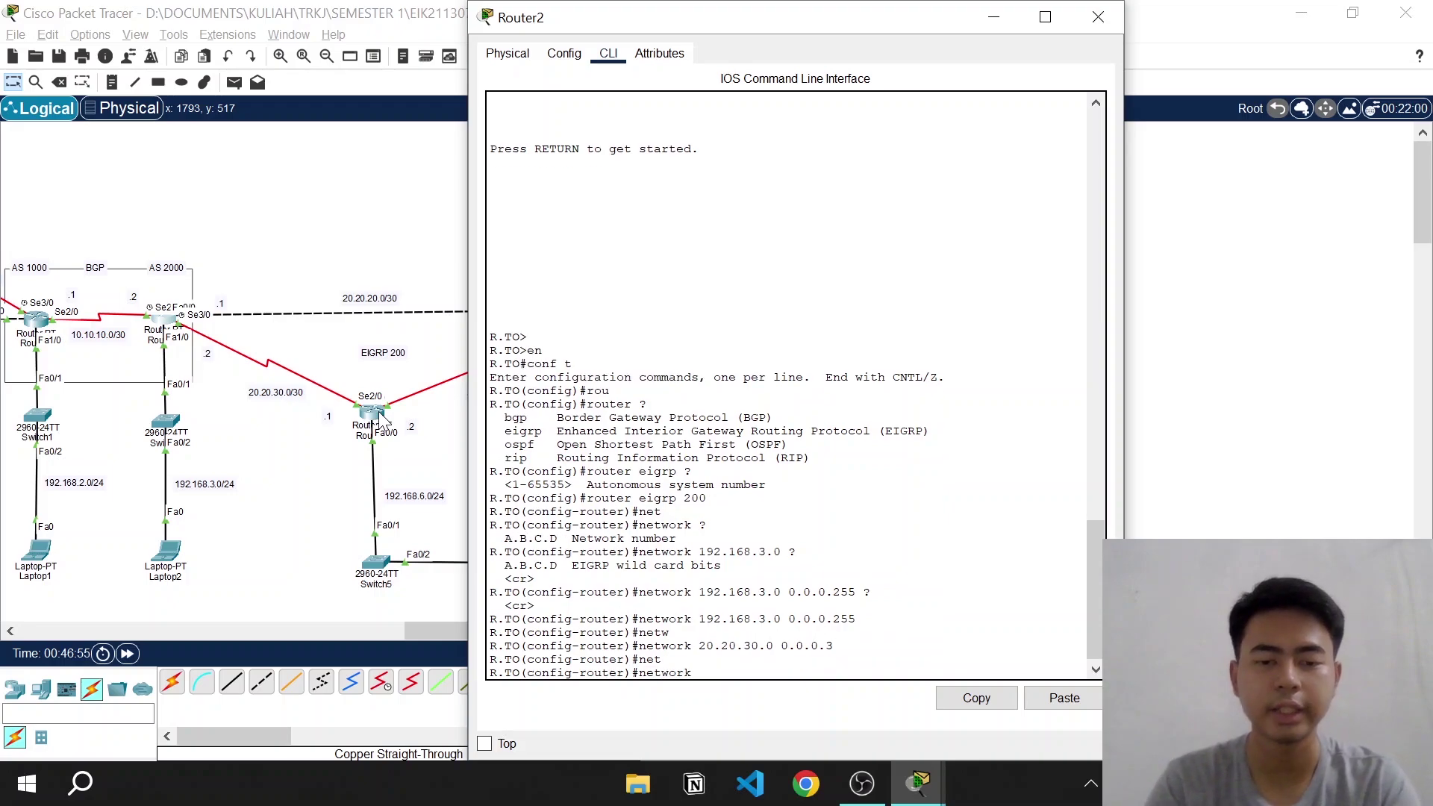
type("20.20.20.0")
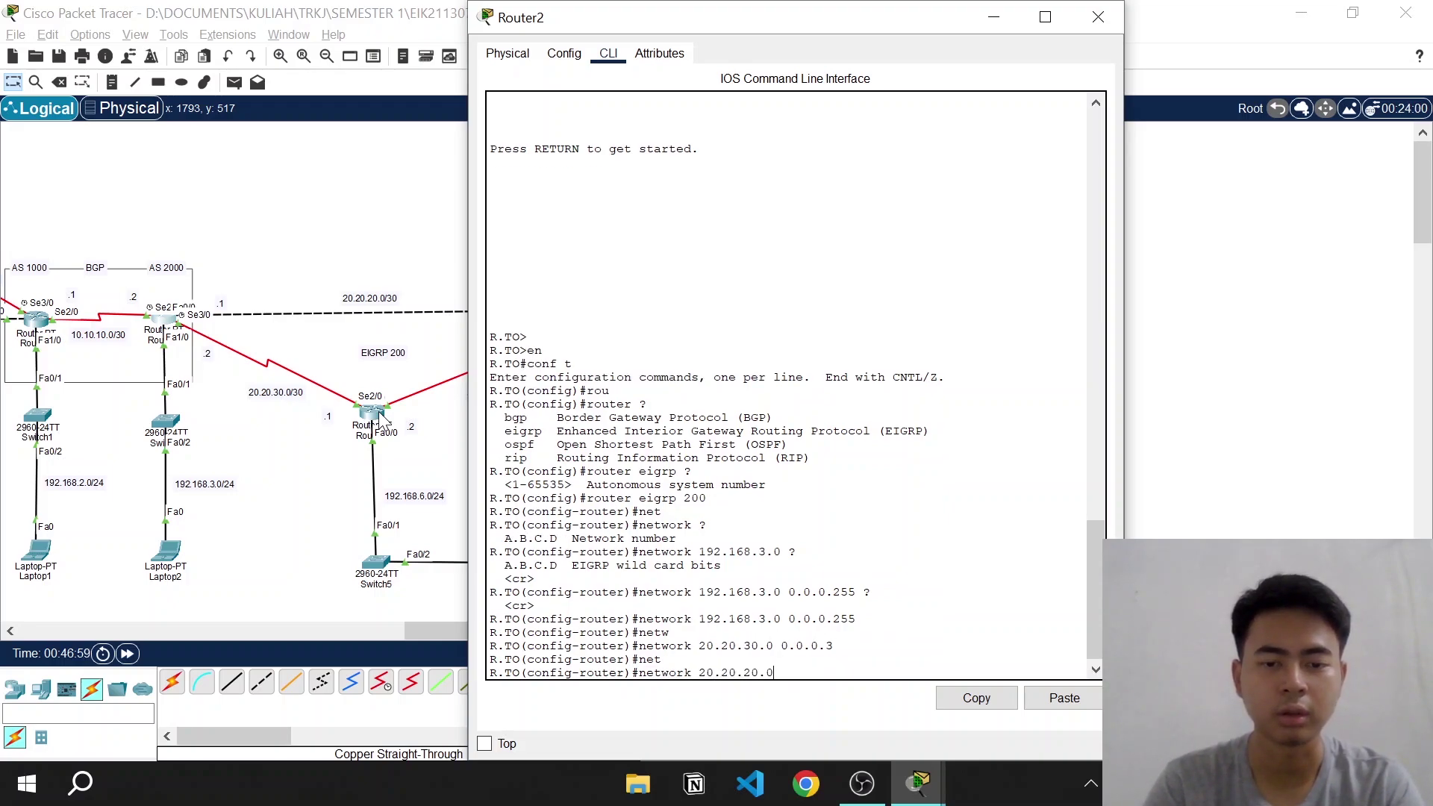
type(" 0.0.0")
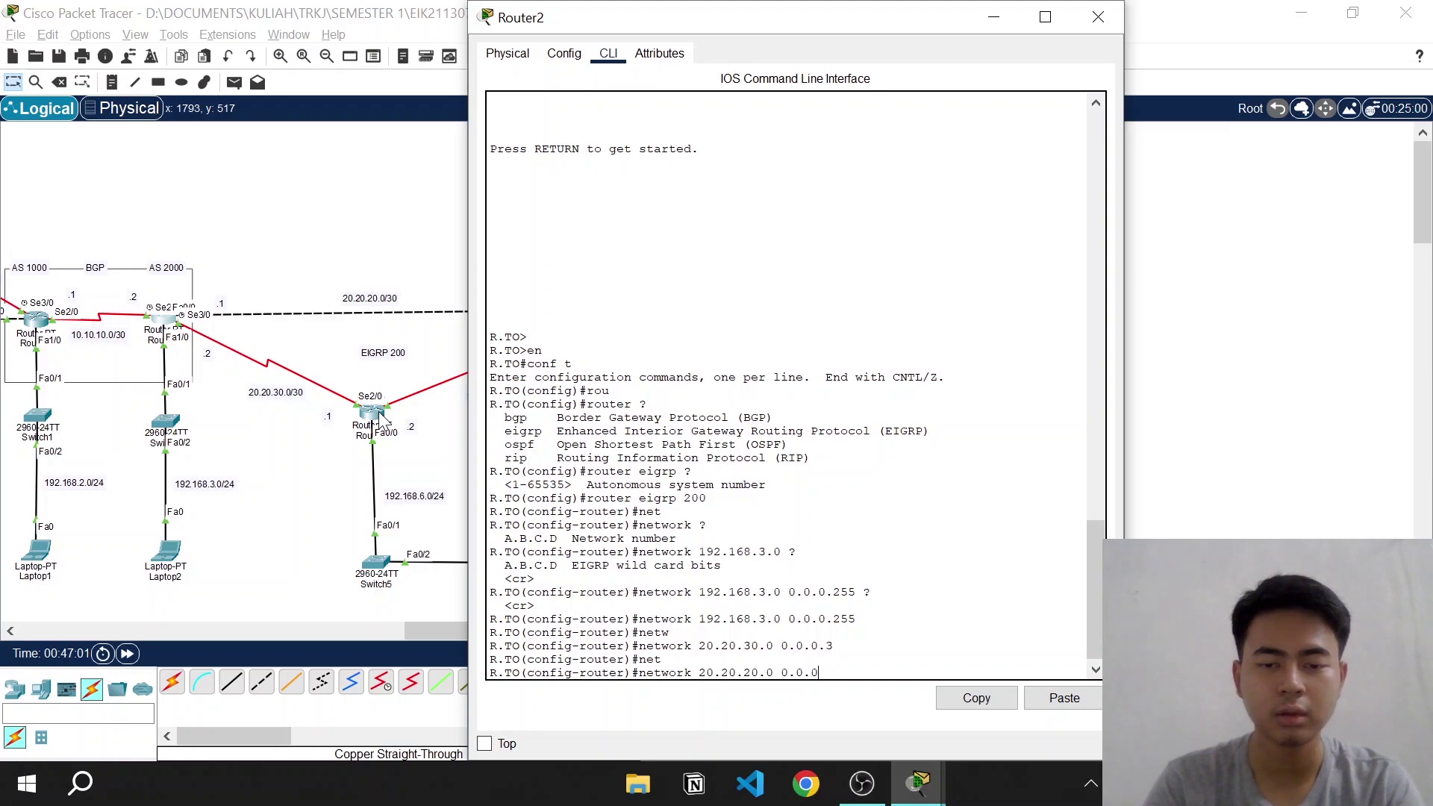
type(".3")
key("Return")
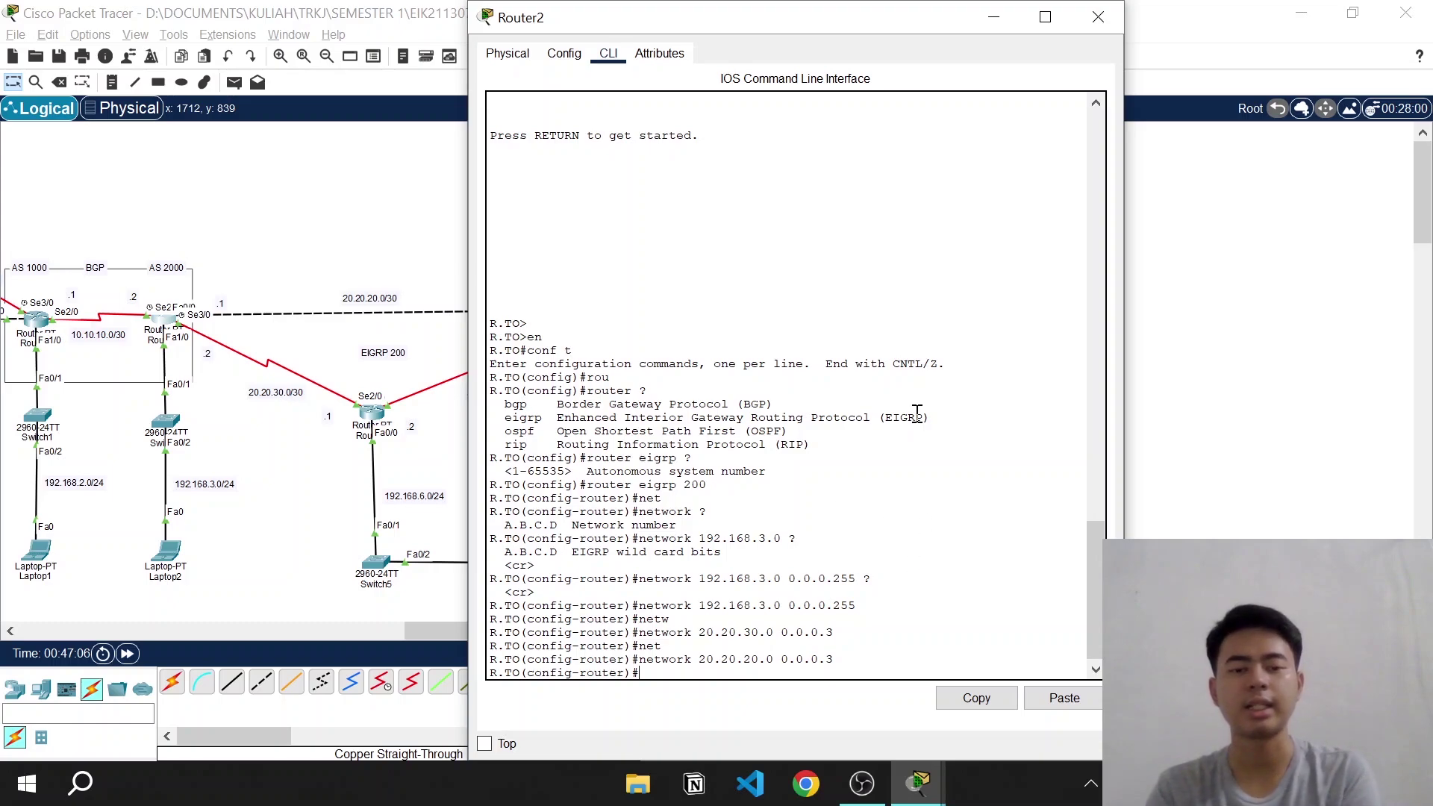
type("ex")
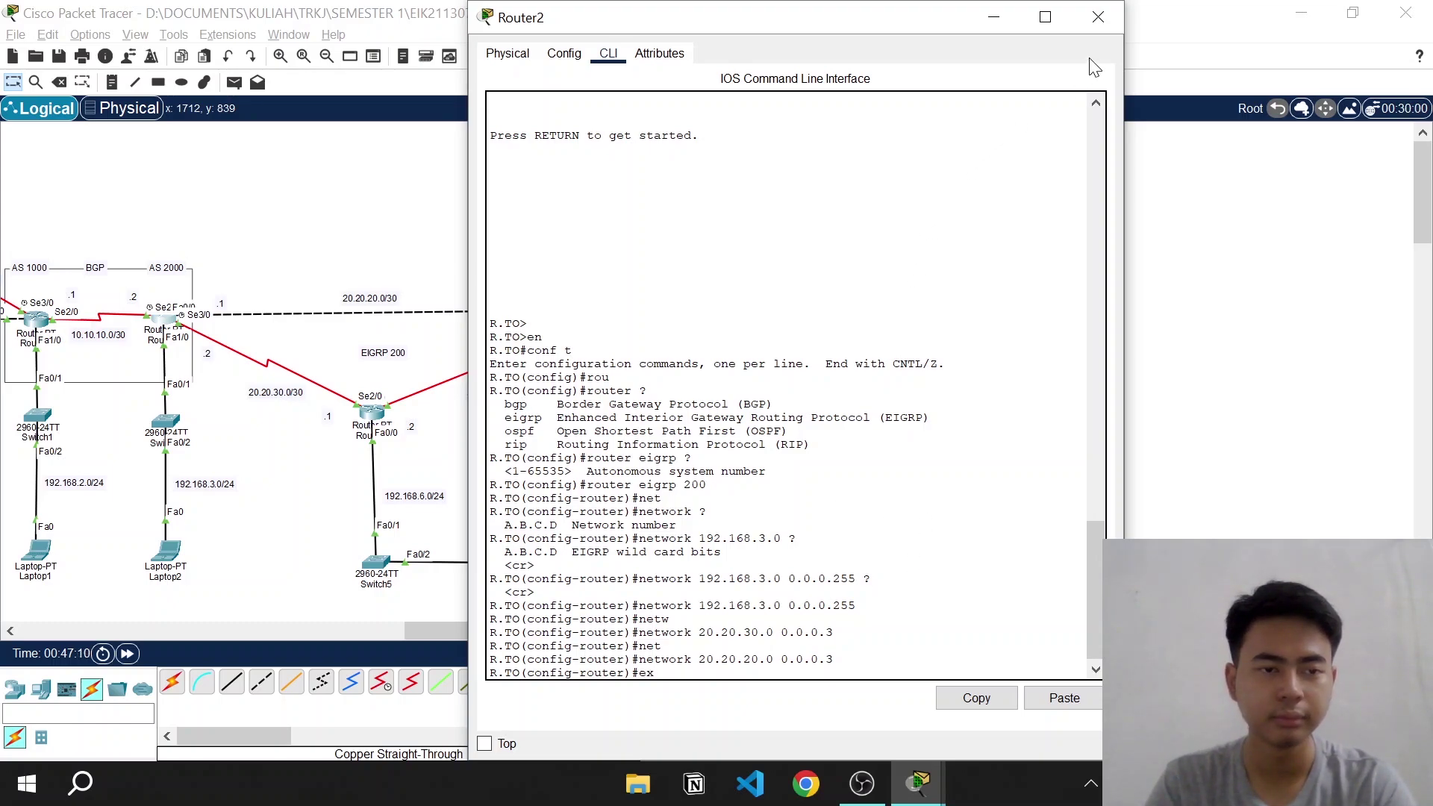
key("Return")
left_click(1098, 17)
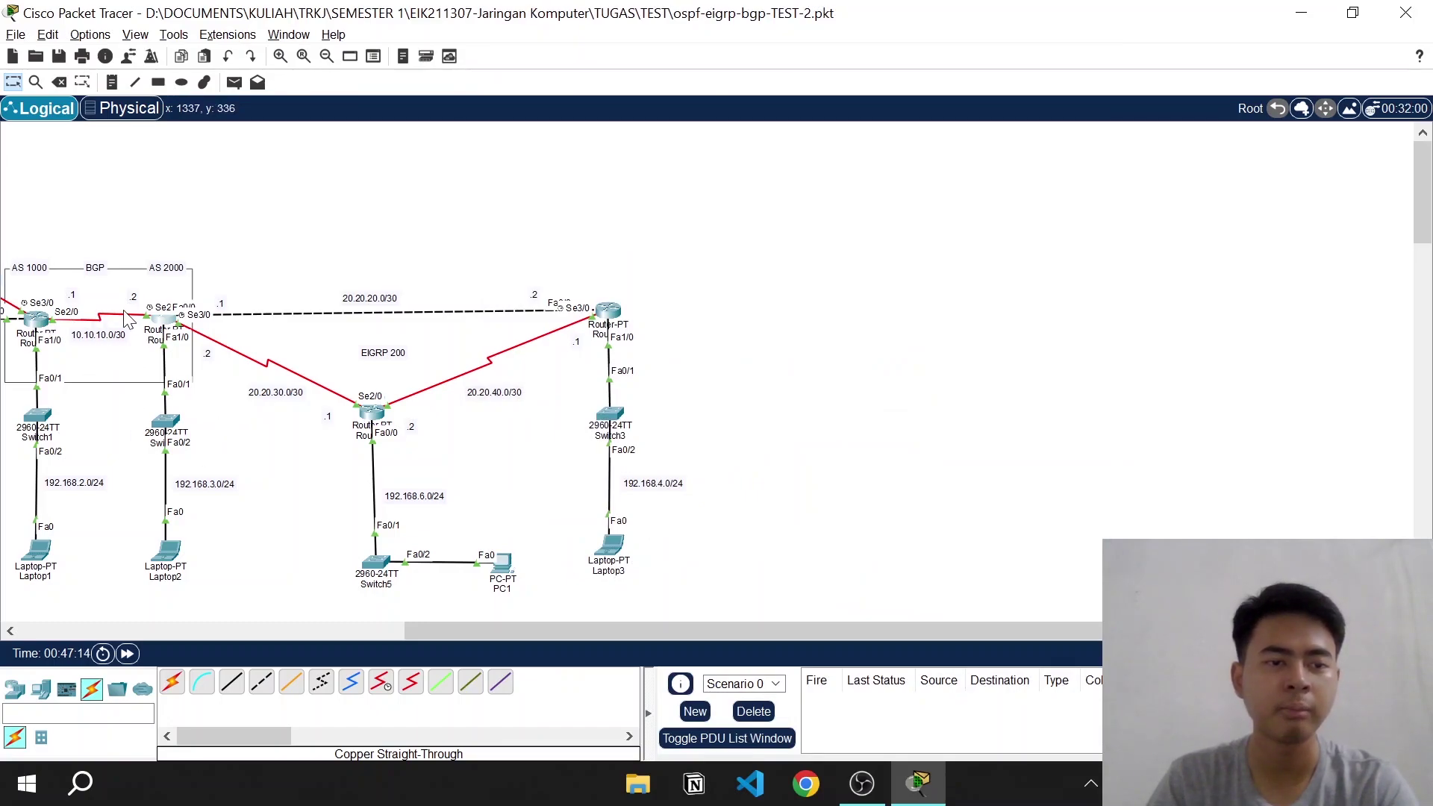
Open the command line of Router5, the router between the 20.20.30.0/30 and 20.20.40.0/30 links, keeping the EIGRP 200 topology in view
left_click(375, 416)
left_click_drag(413, 630, 507, 629)
mouse_move(920, 784)
left_click(1038, 695)
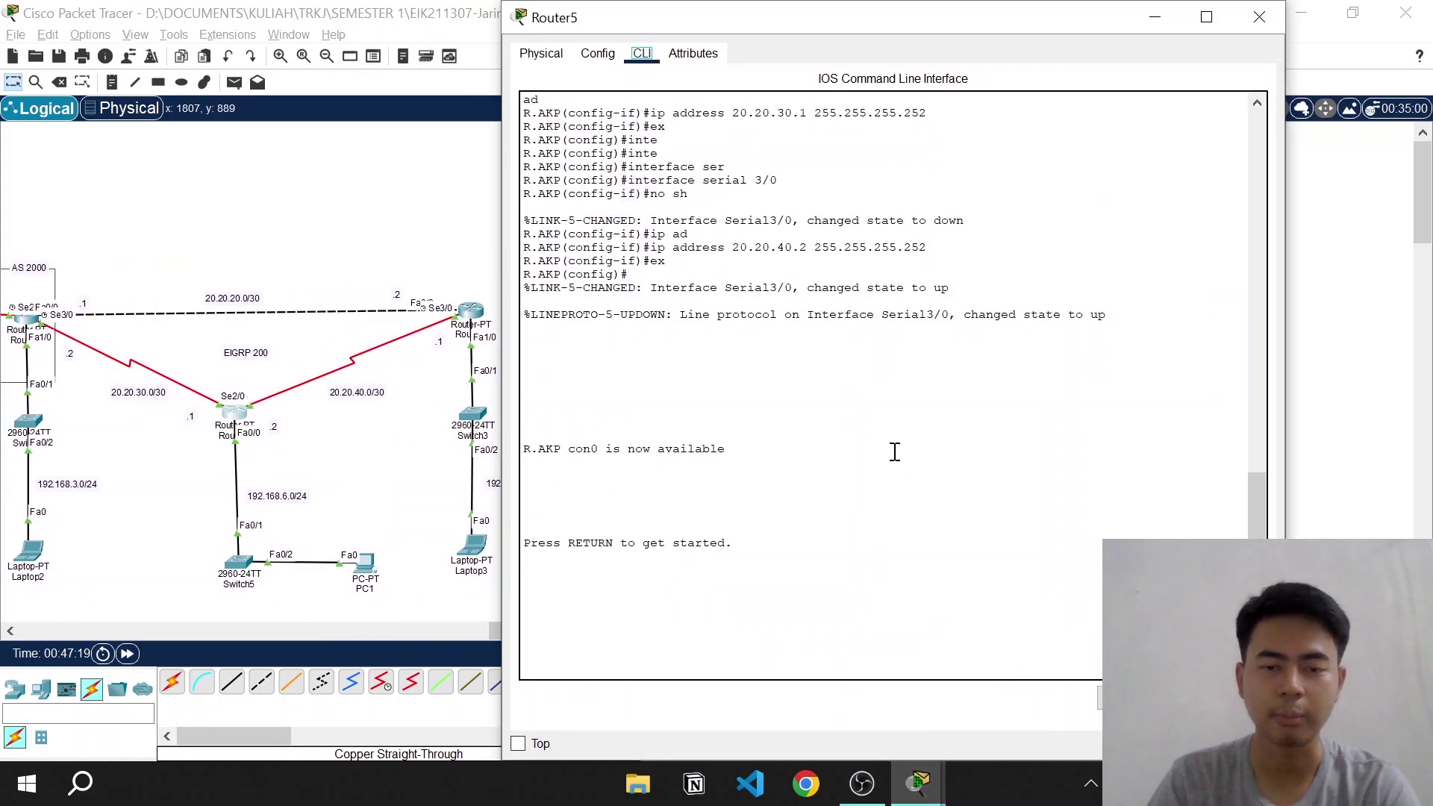
left_click(933, 306)
Enter global configuration mode on Router5, then move and narrow its console window to uncover the workspace
key("Return")
key("Return")
type("en")
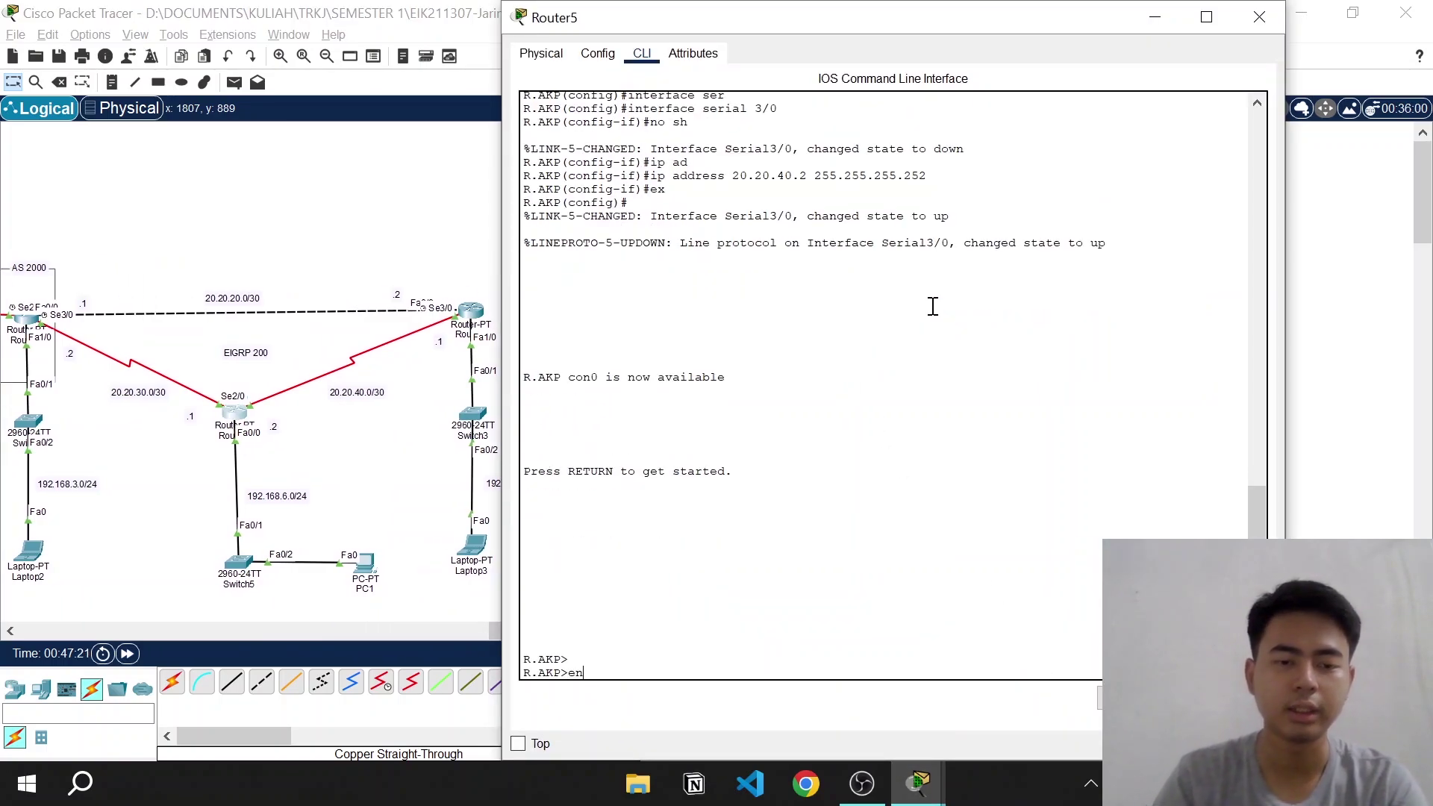
key("Return")
type("cnonf t")
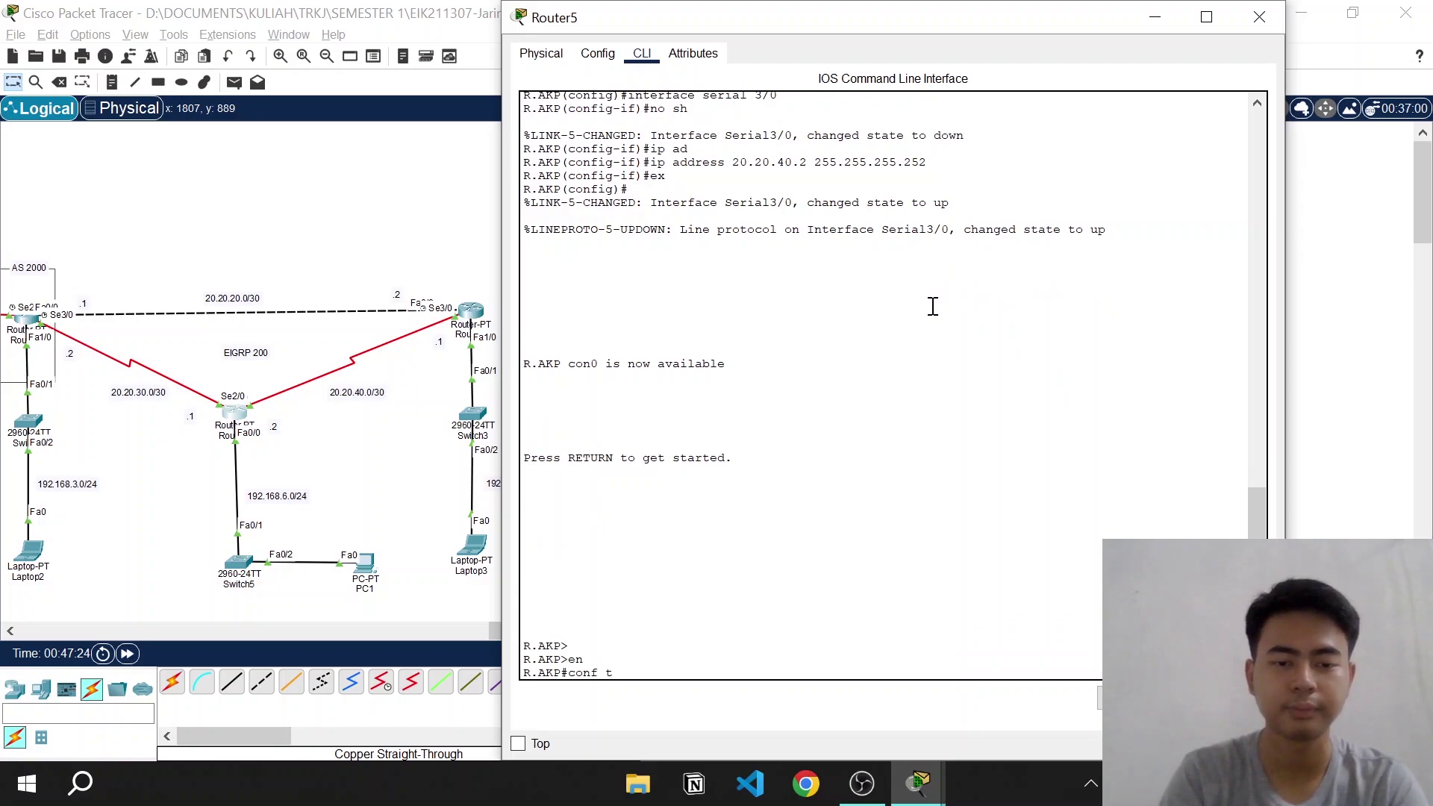
key("Return")
left_click_drag(955, 7, 891, 8)
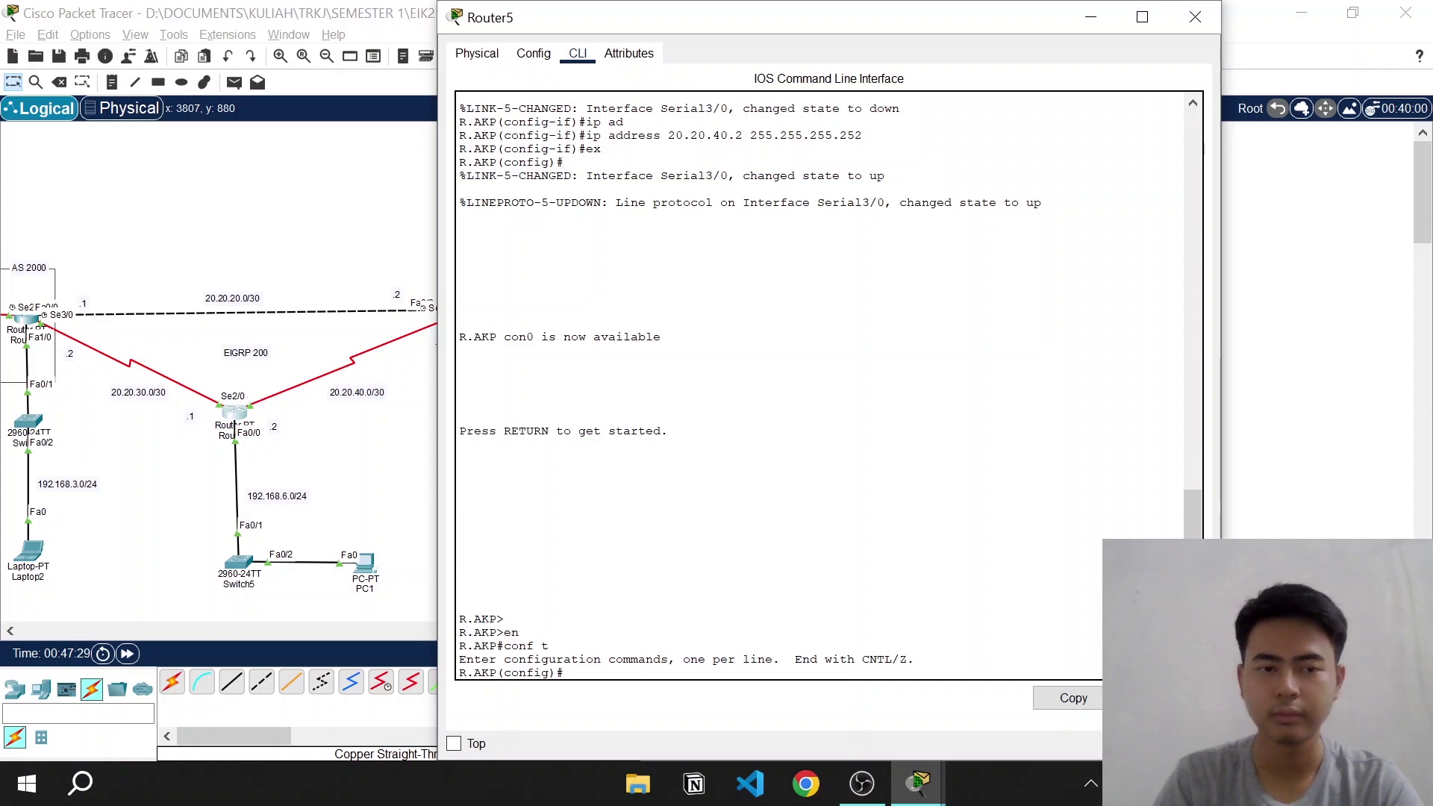
left_click_drag(1221, 448, 1050, 448)
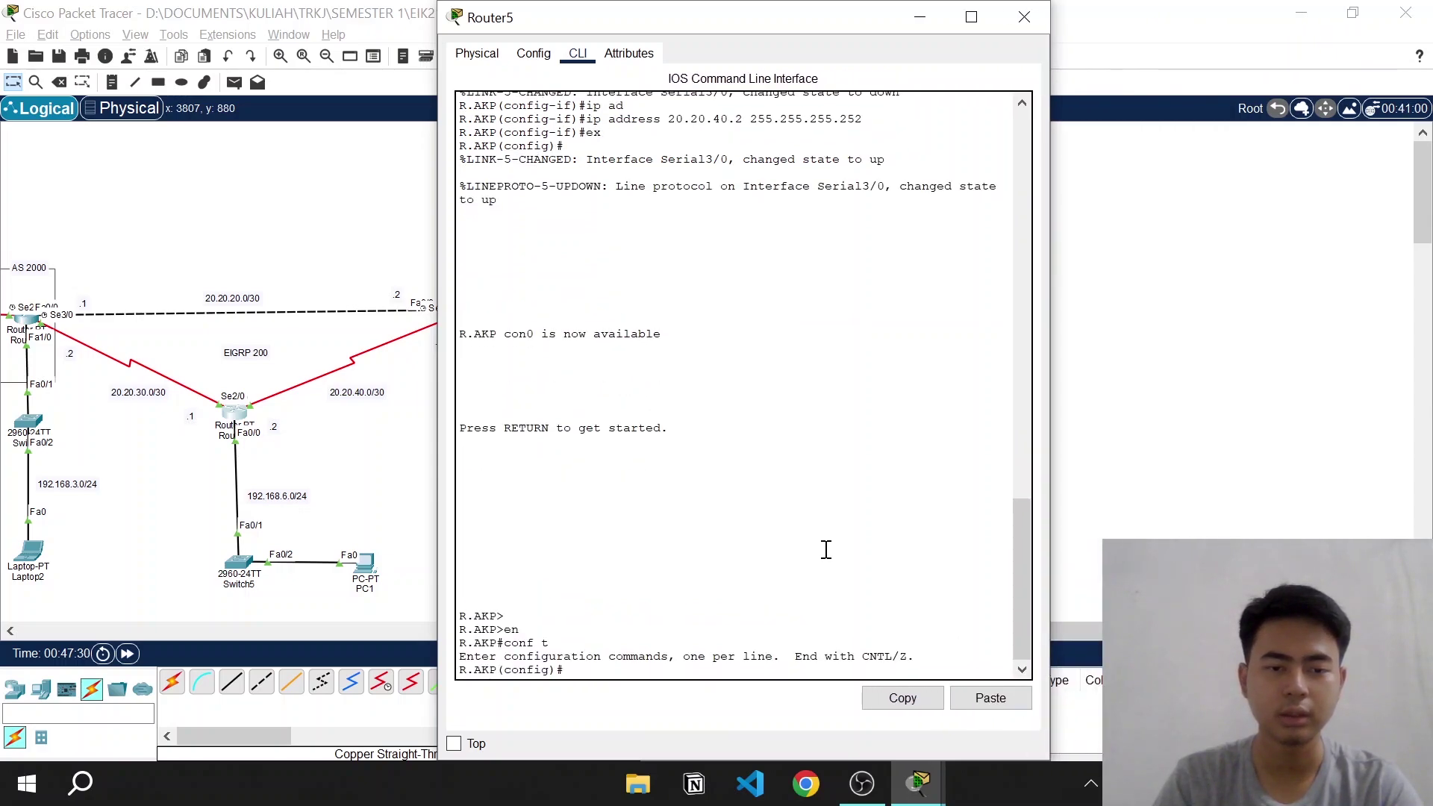
Start the EIGRP 200 routing process on Router5, with its console window shifted to keep the topology in view
left_click_drag(606, 2, 664, 22)
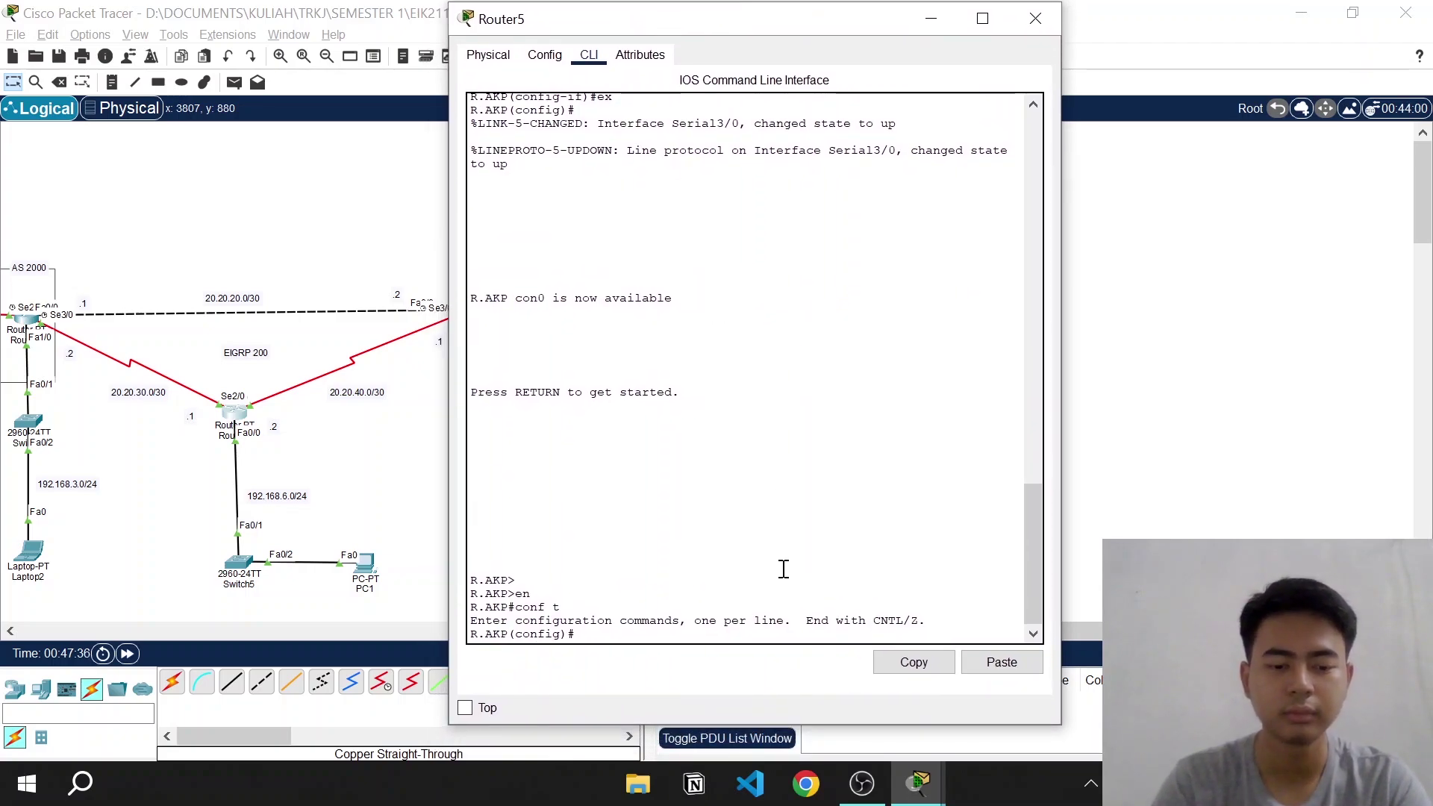
type("rou")
key("Tab")
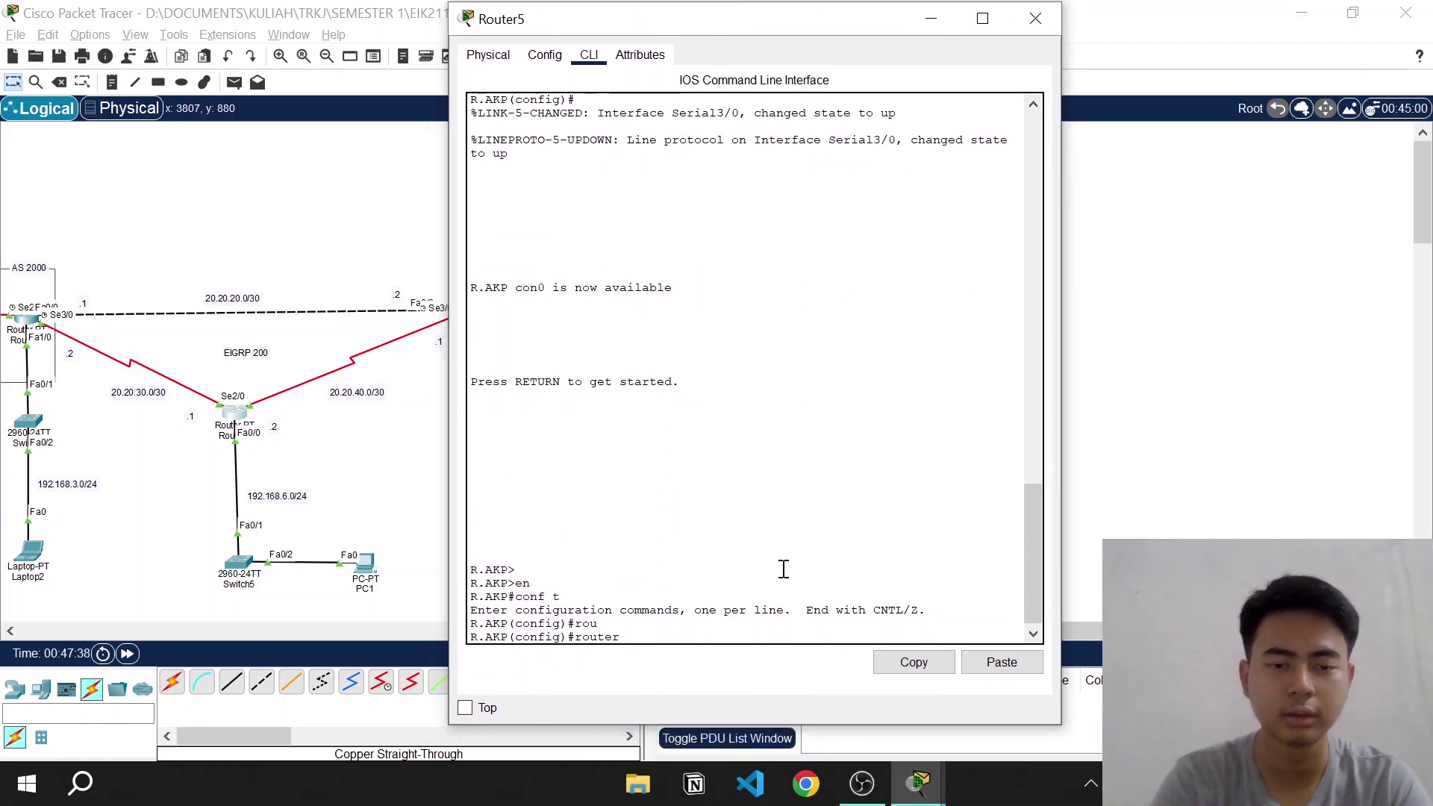
type("e")
type("igrp 200")
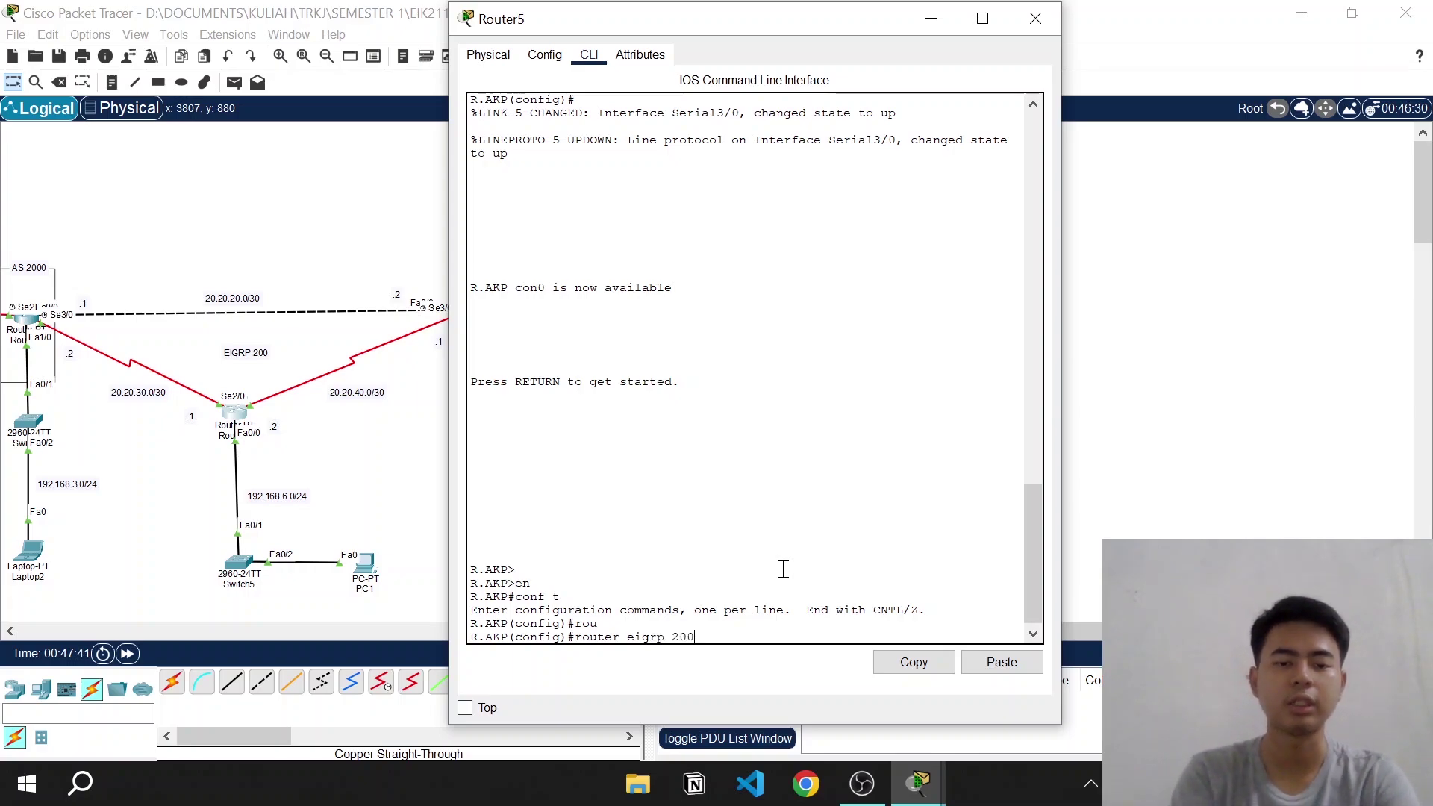
key("Return")
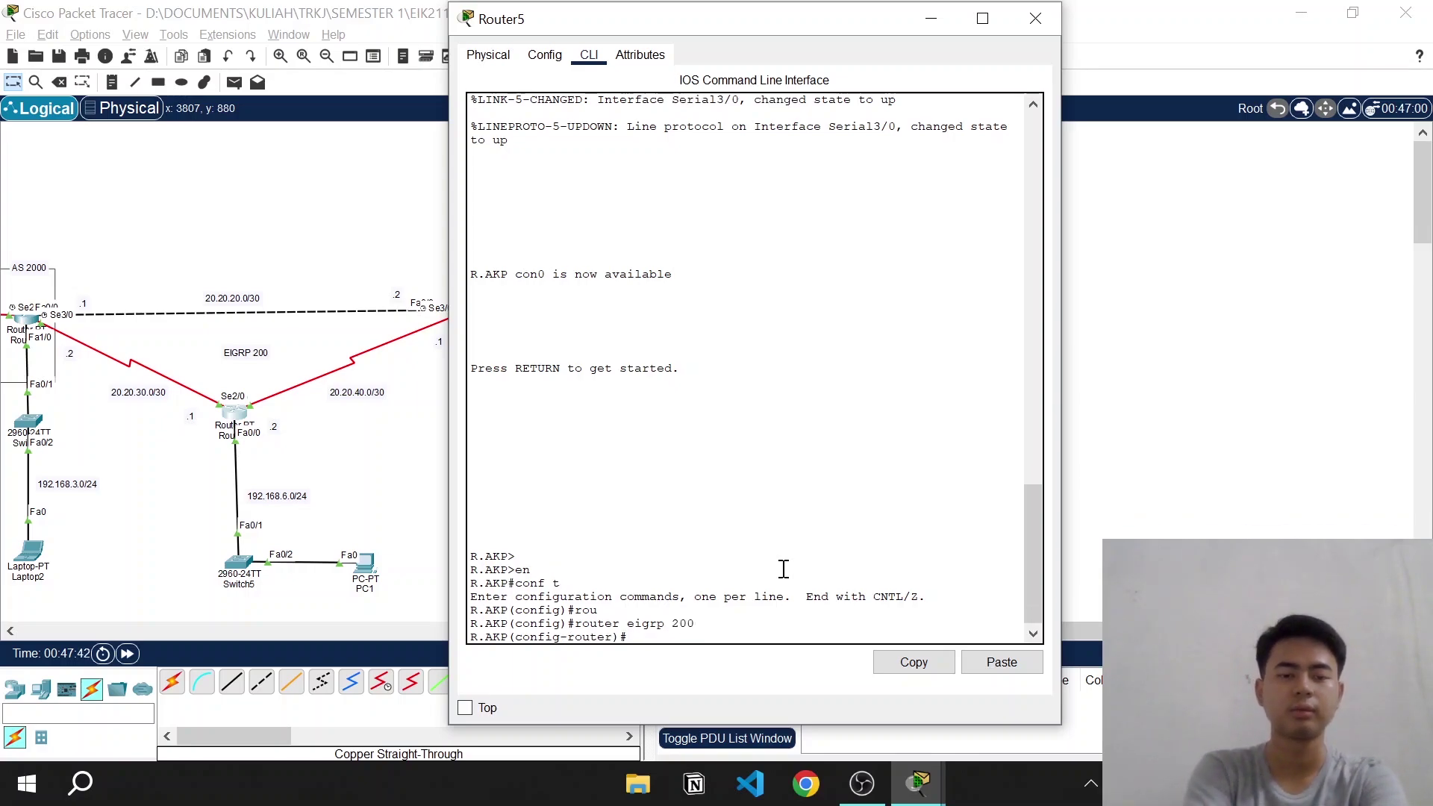
Advertise network 192.168.6.0 with wildcard 0.0.0.255 in Router5's EIGRP 200
type("net")
key("Tab")
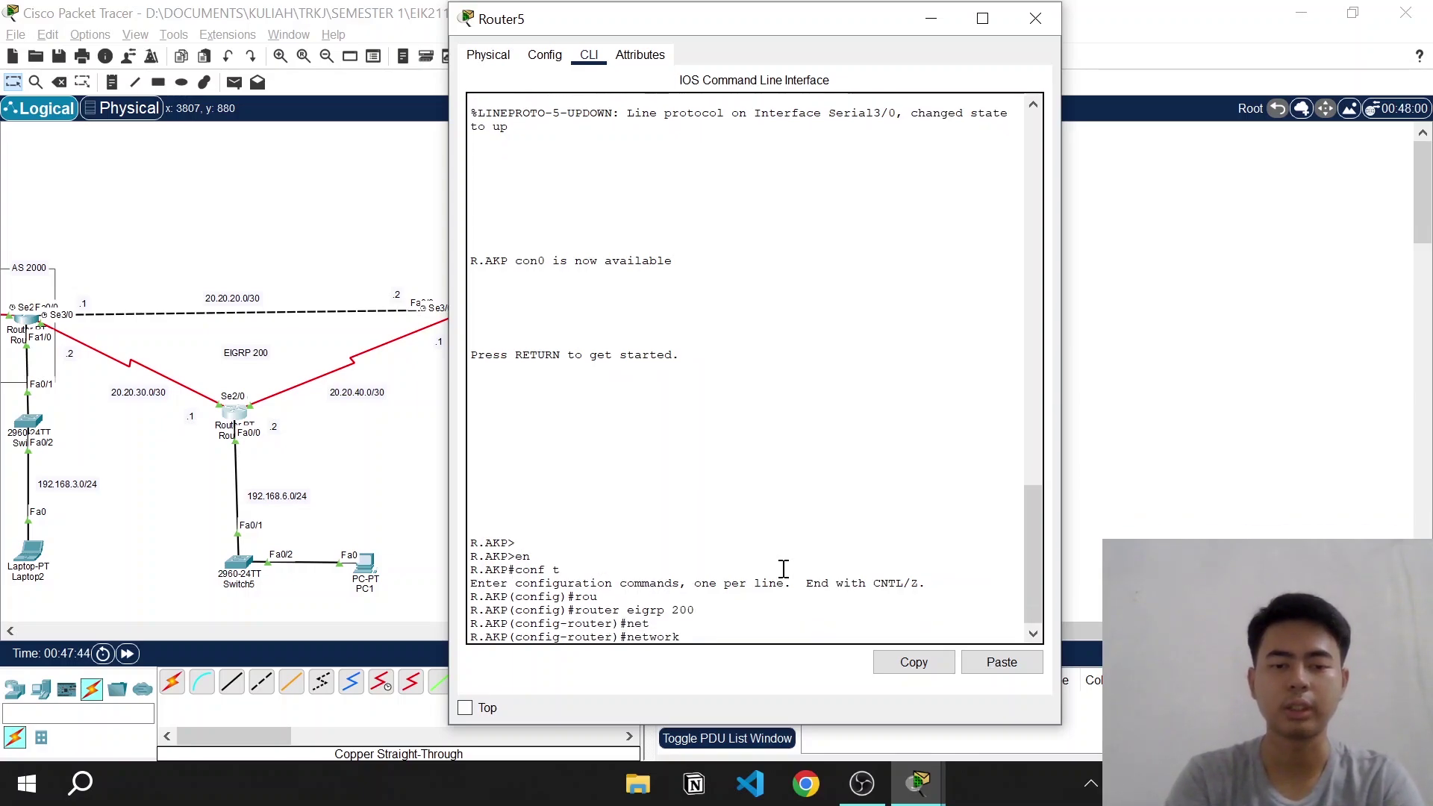
type("192.168.6.0 0.0.0.255")
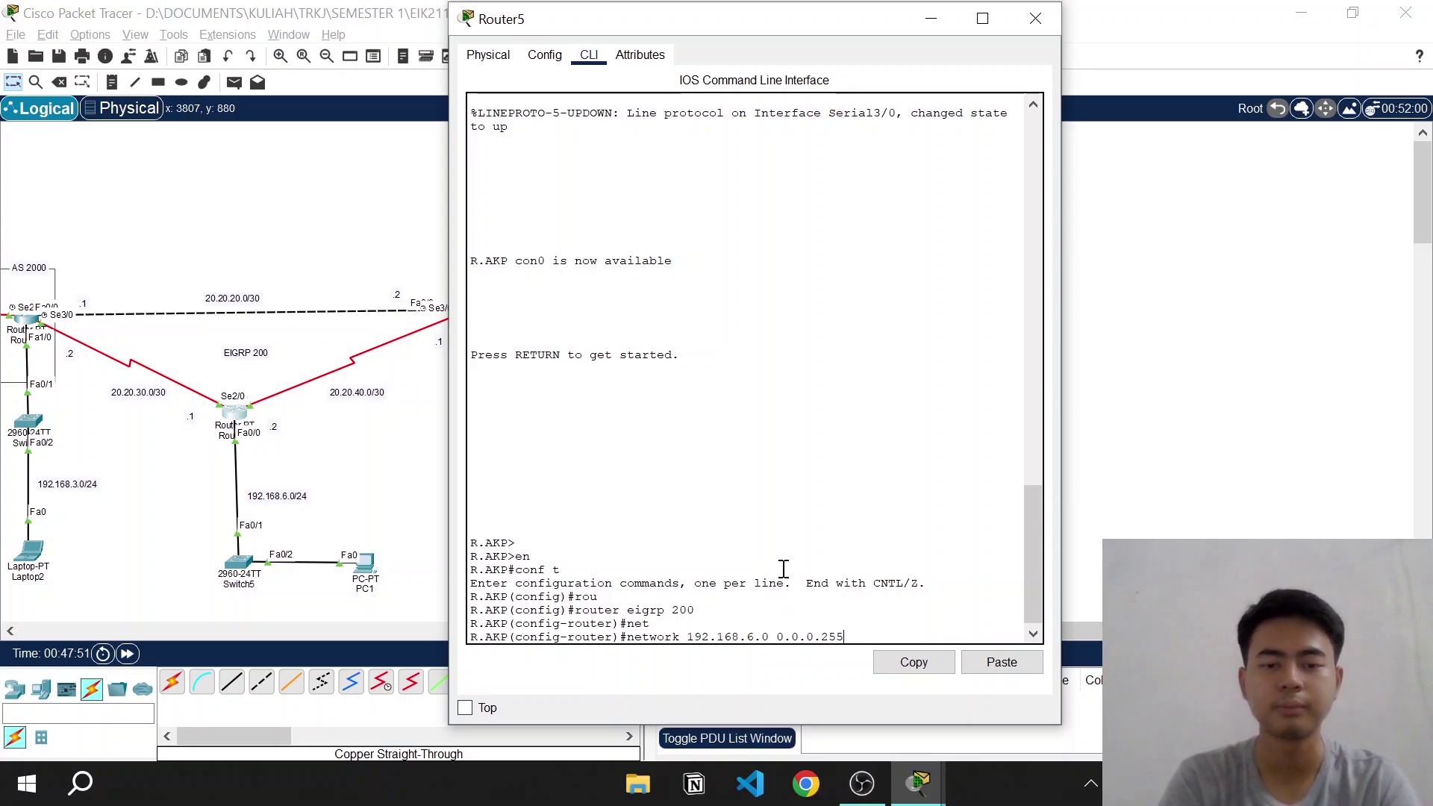
key("Return")
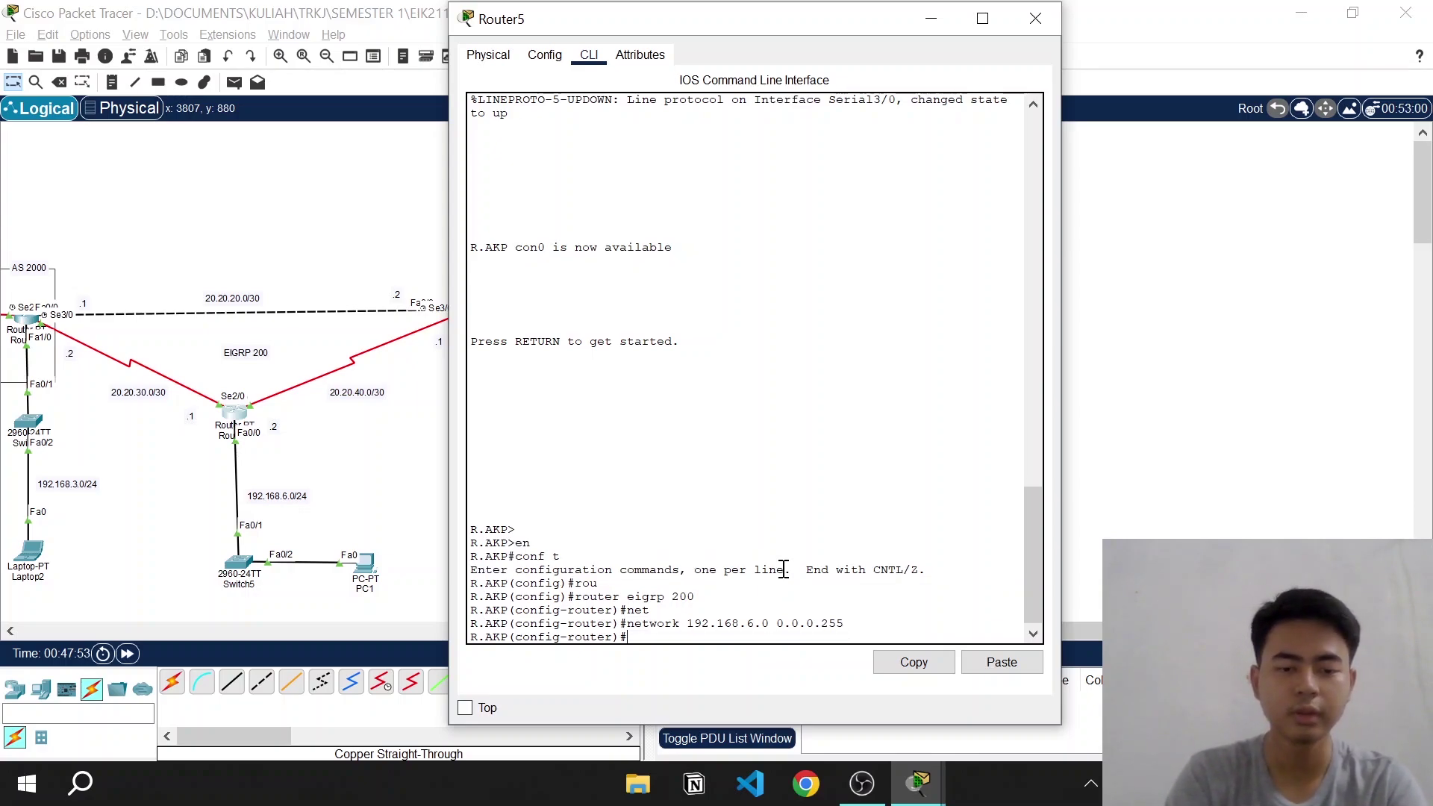
Advertise network 20.20.30.0 with wildcard 0.0.0.3 in Router5's EIGRP 200 and return to a clean prompt
type("net")
key("Tab")
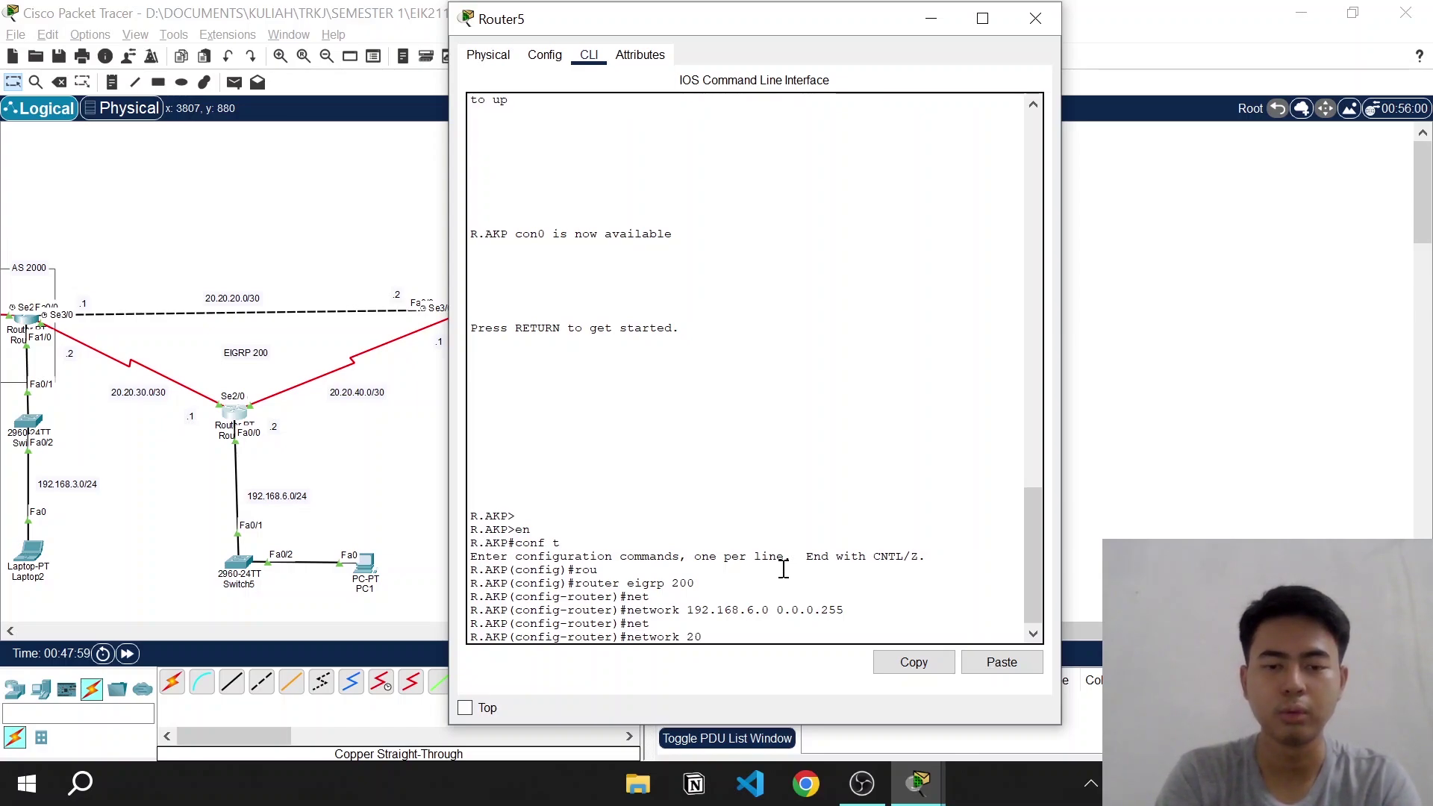
type("20.20.30.")
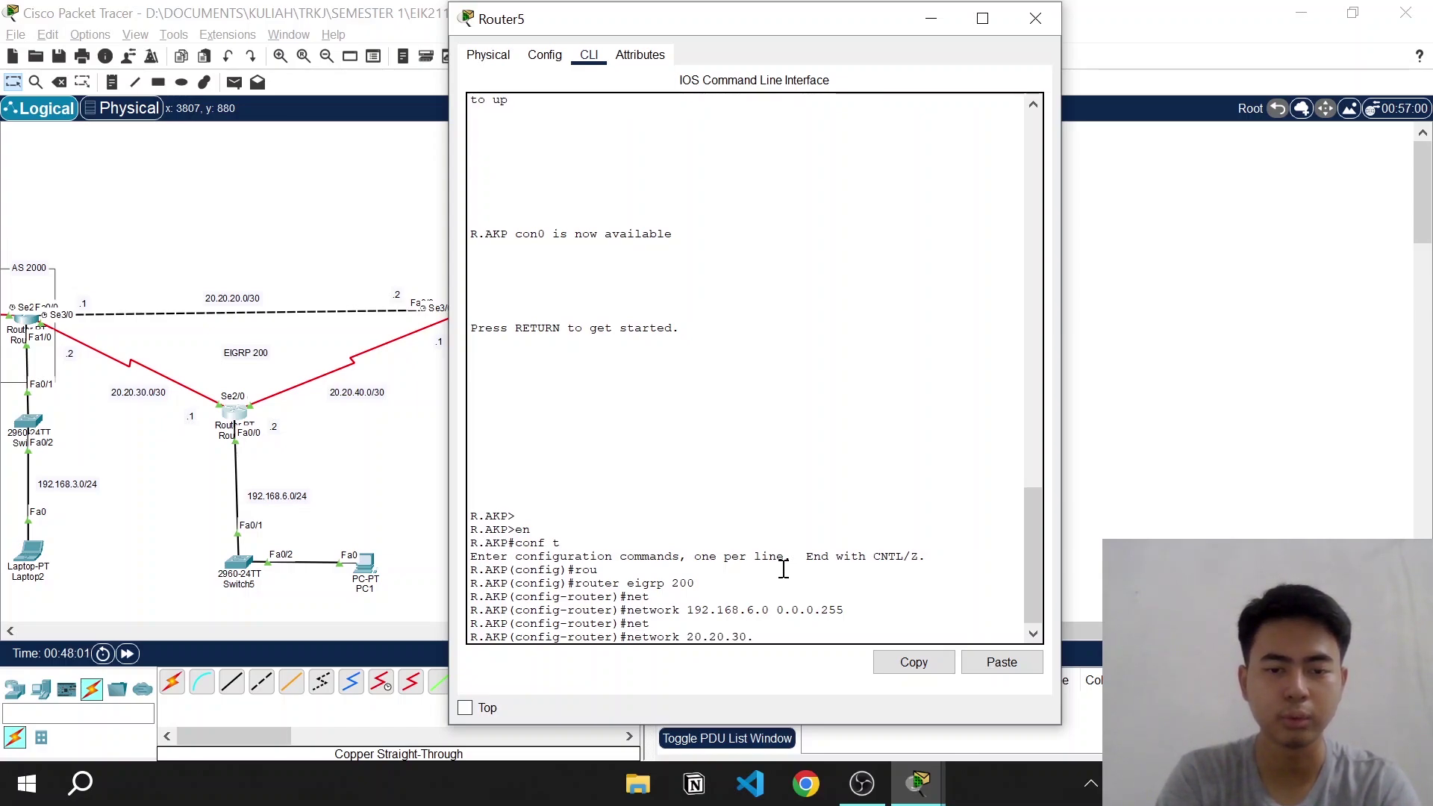
type("0 0.0.")
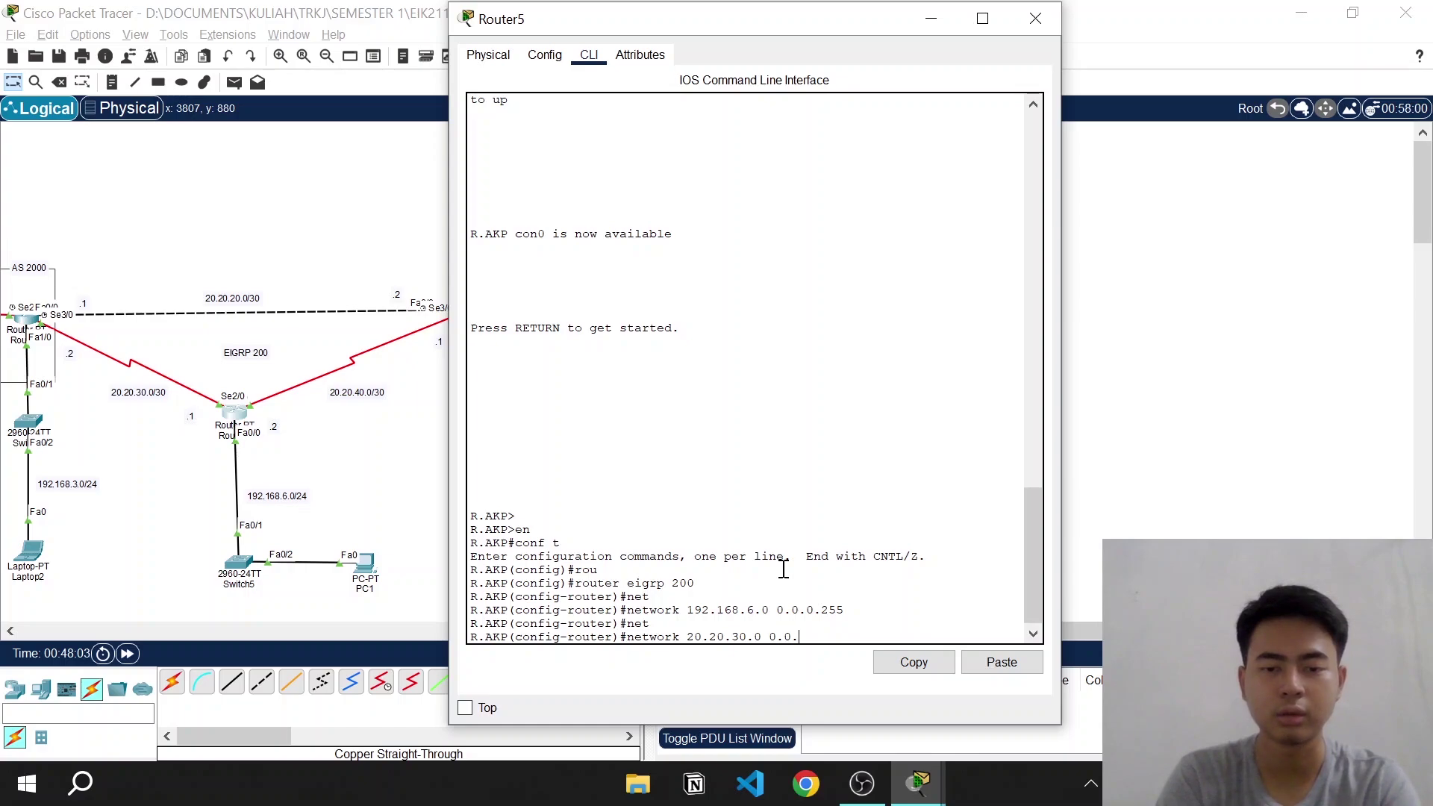
type("0.3")
key("Return")
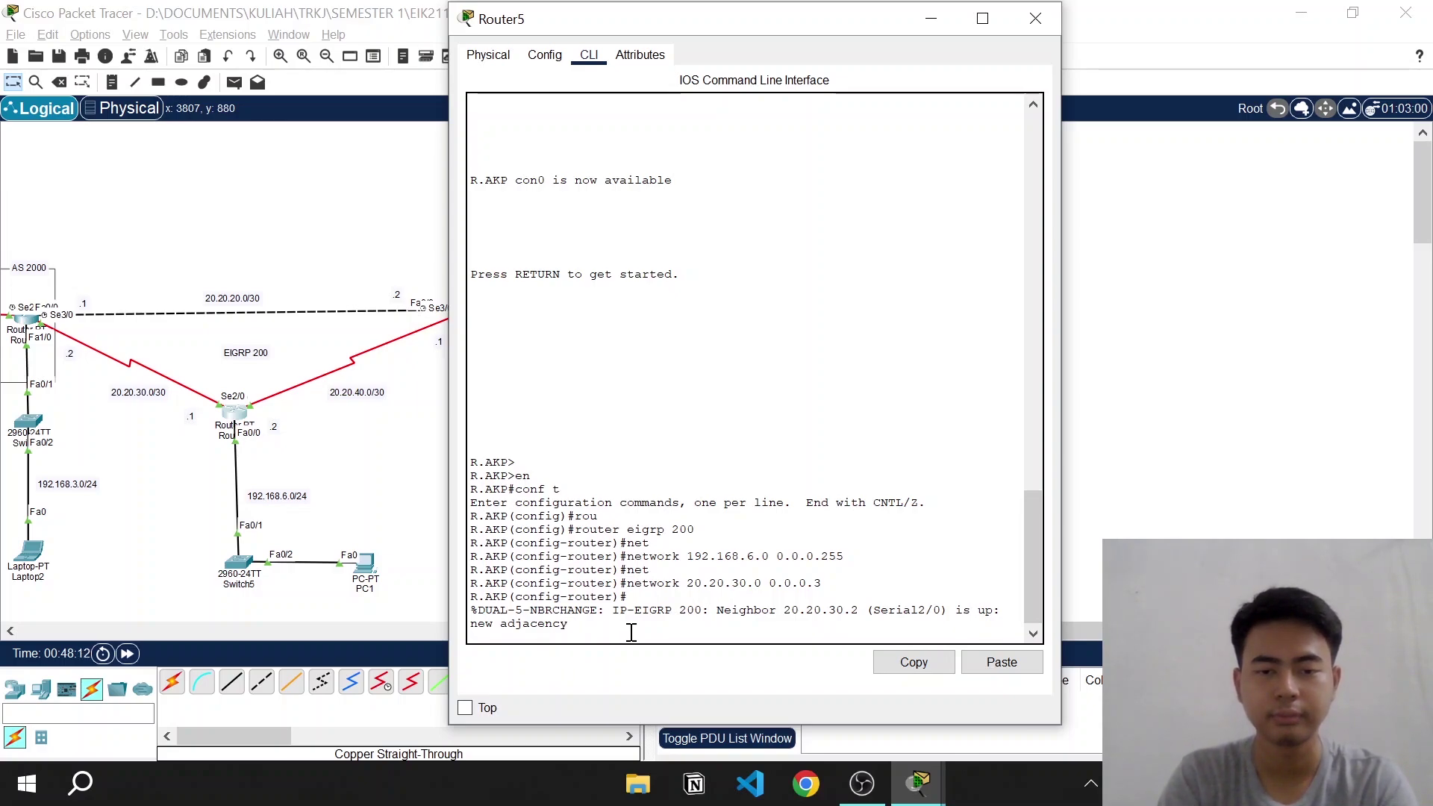
key("Return")
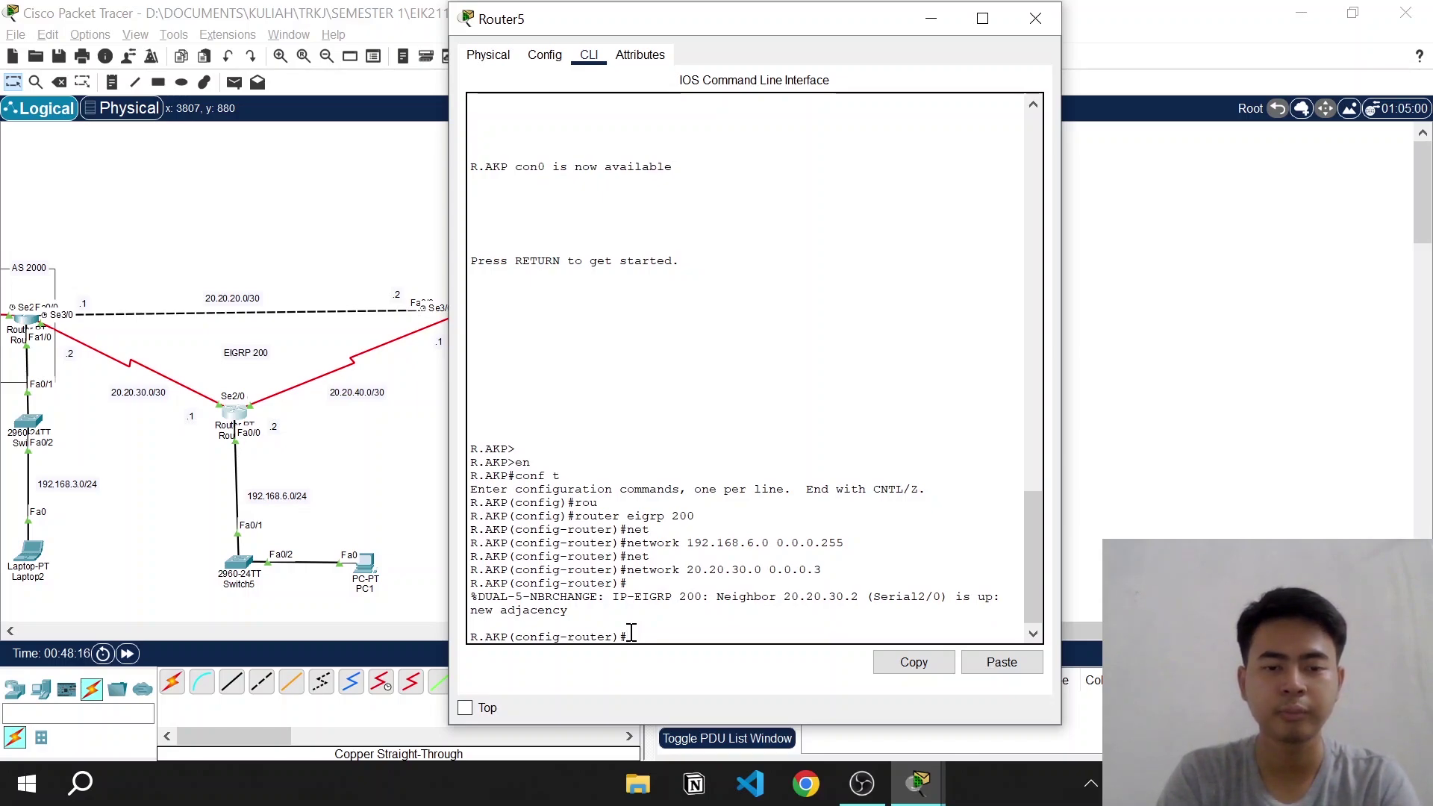
Advertise network 20.20.40.0 with wildcard 0.0.0.3 in Router5's EIGRP 200, exit router configuration and close the console
type("ne")
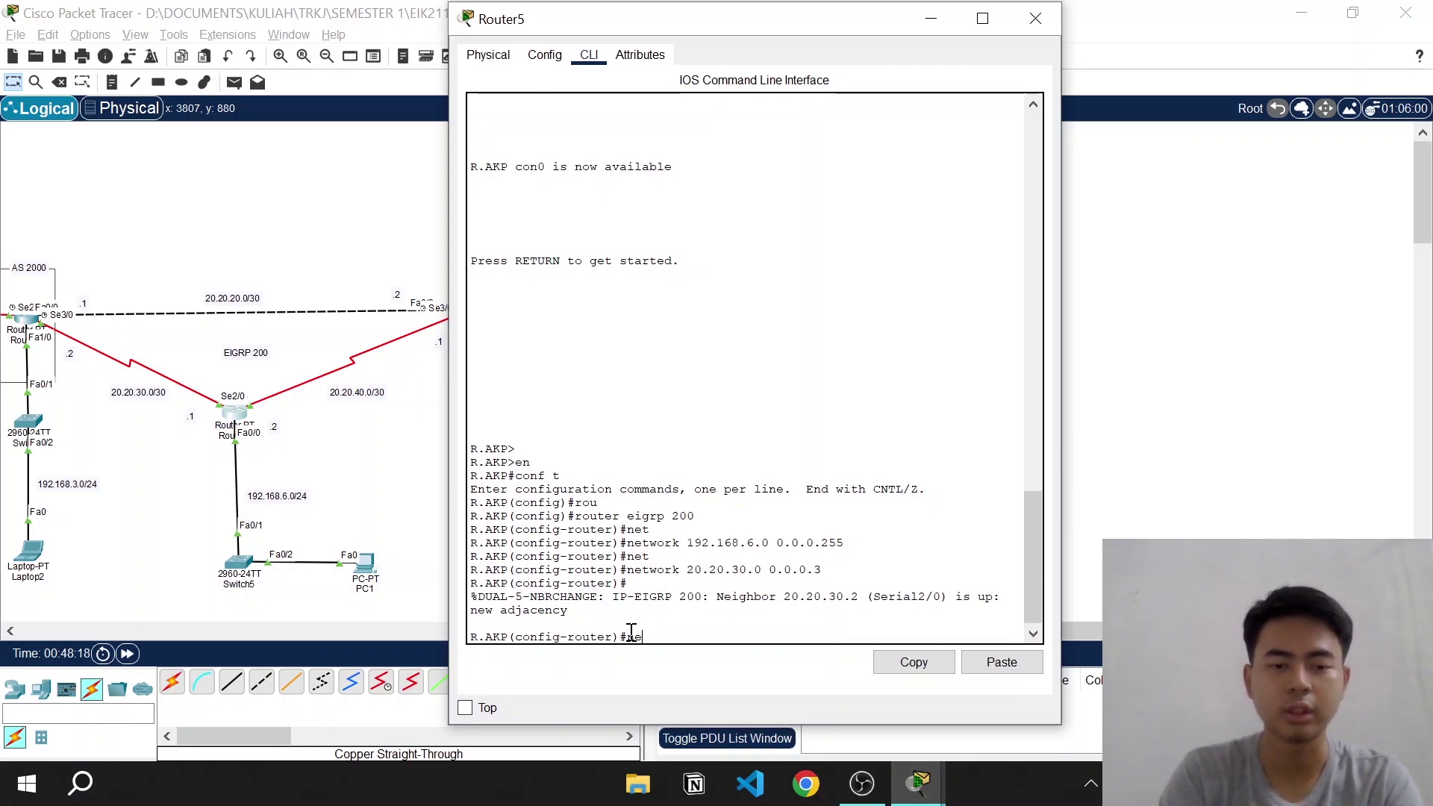
type("t")
key("Tab")
type("20.2")
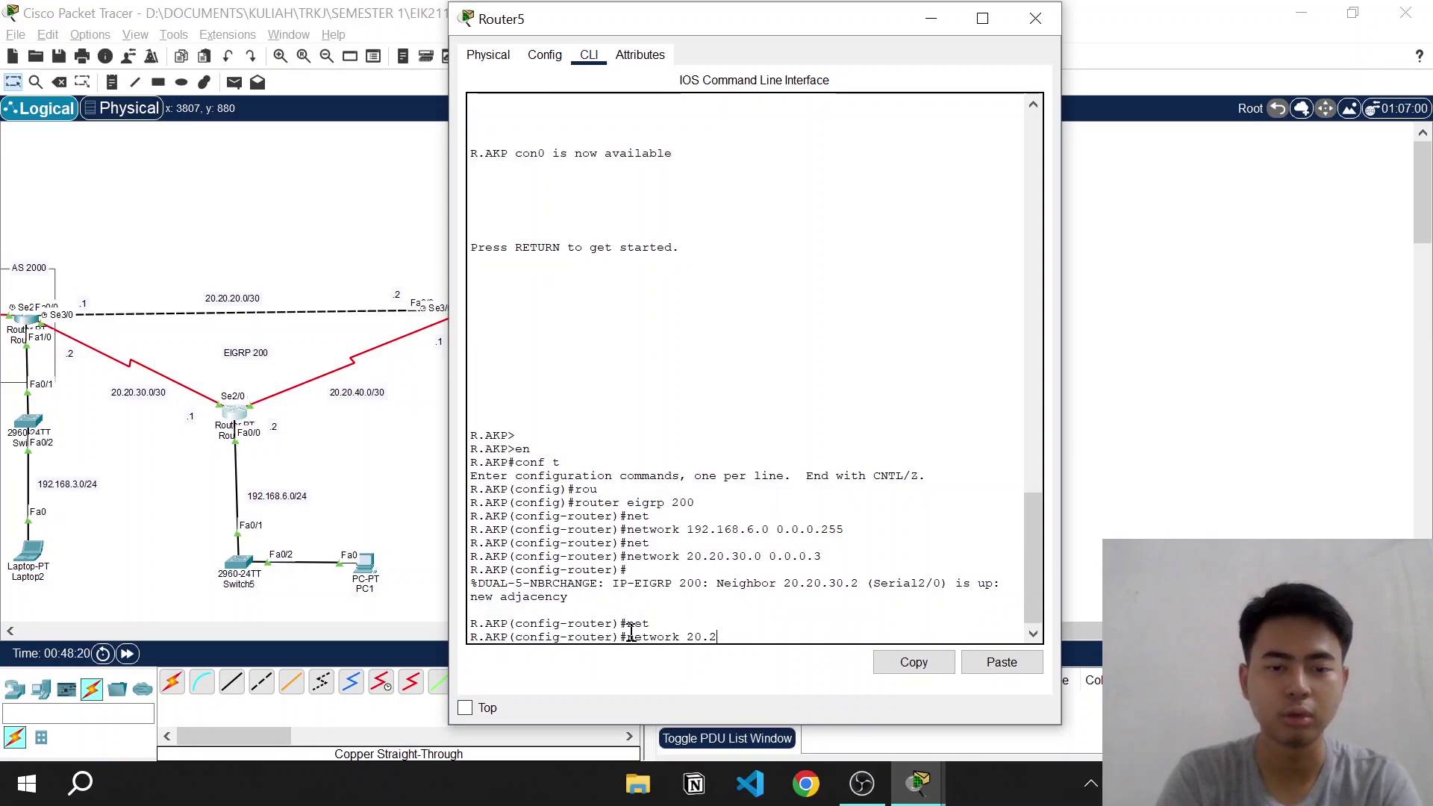
type("0.40.0 0.")
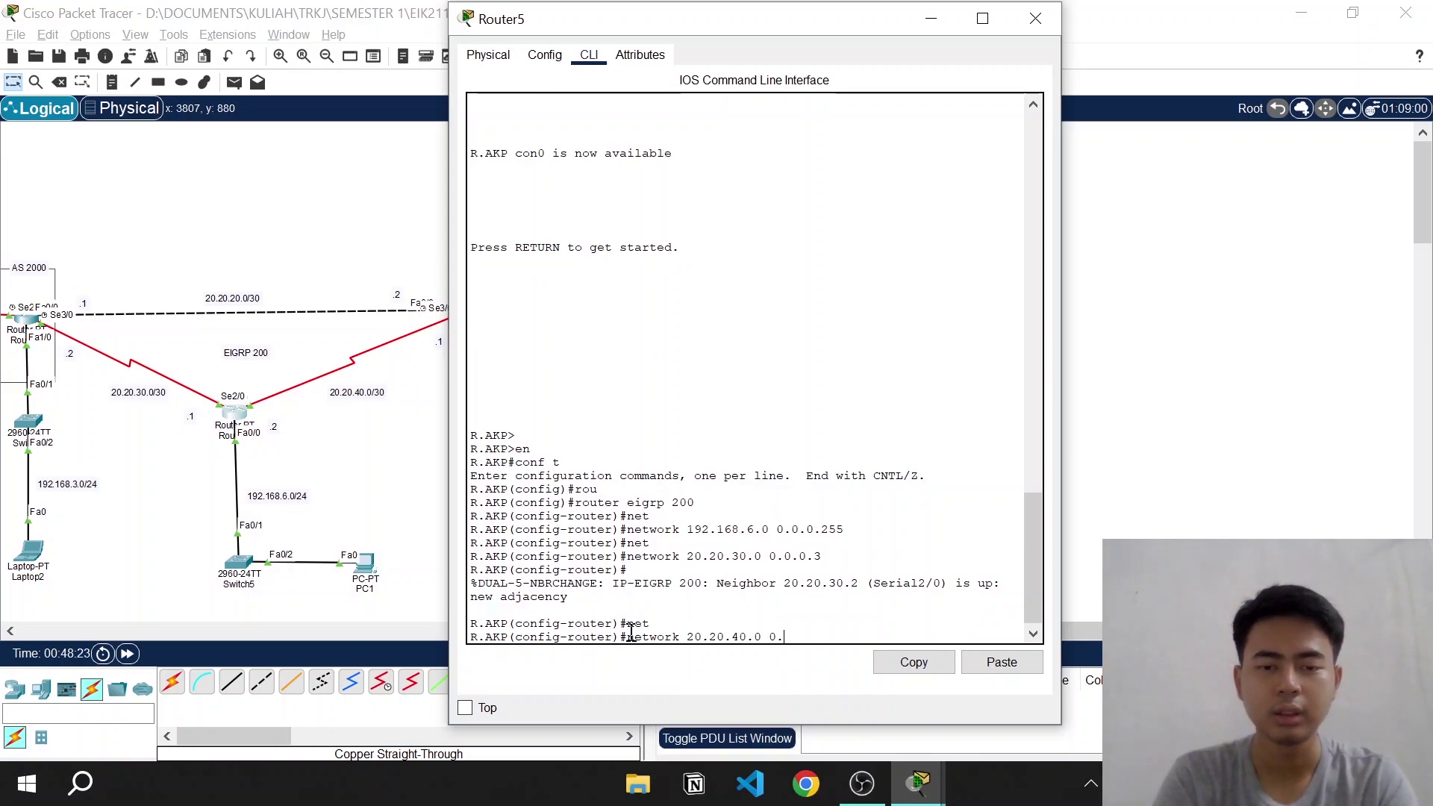
type("0.0.3")
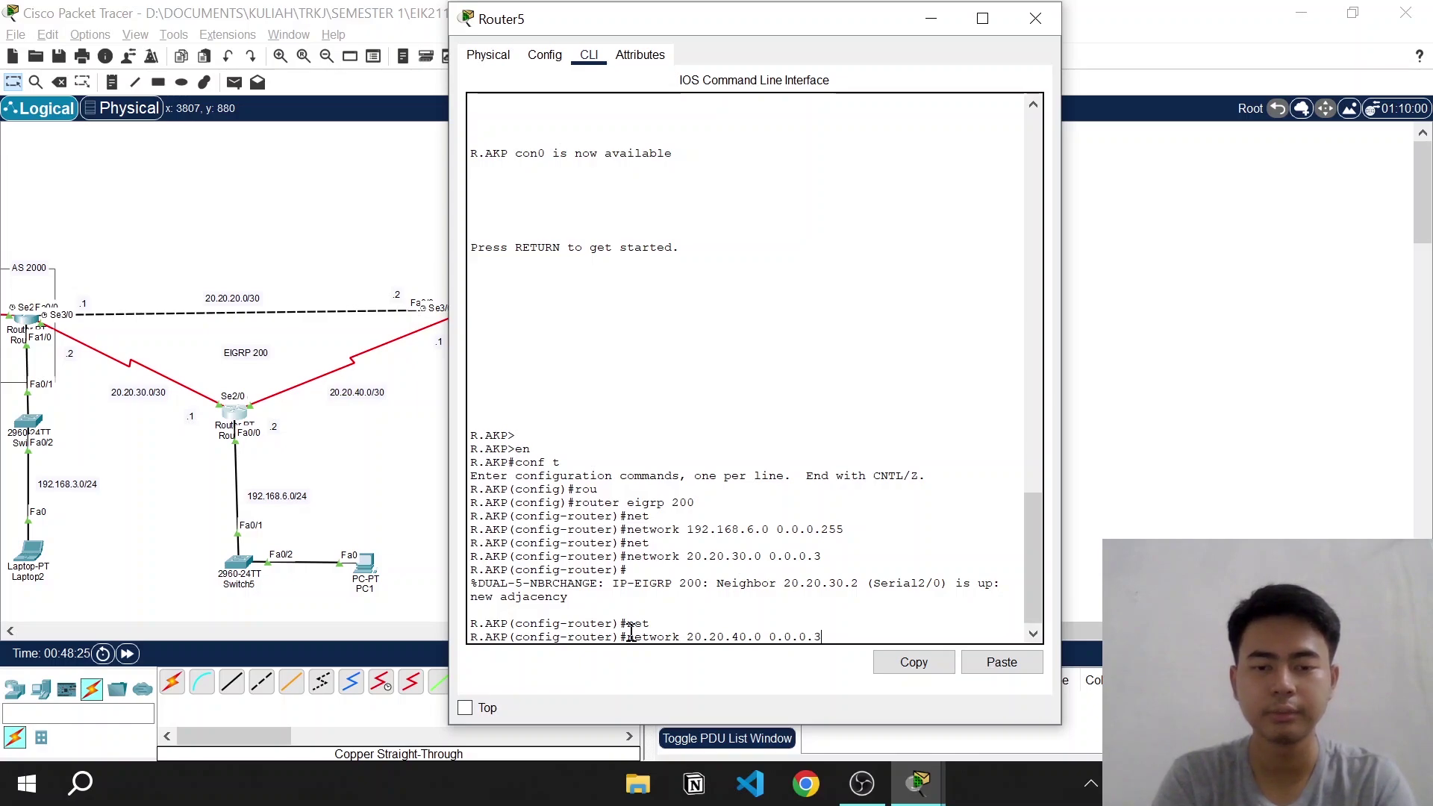
key("Return")
type("ex")
key("Return")
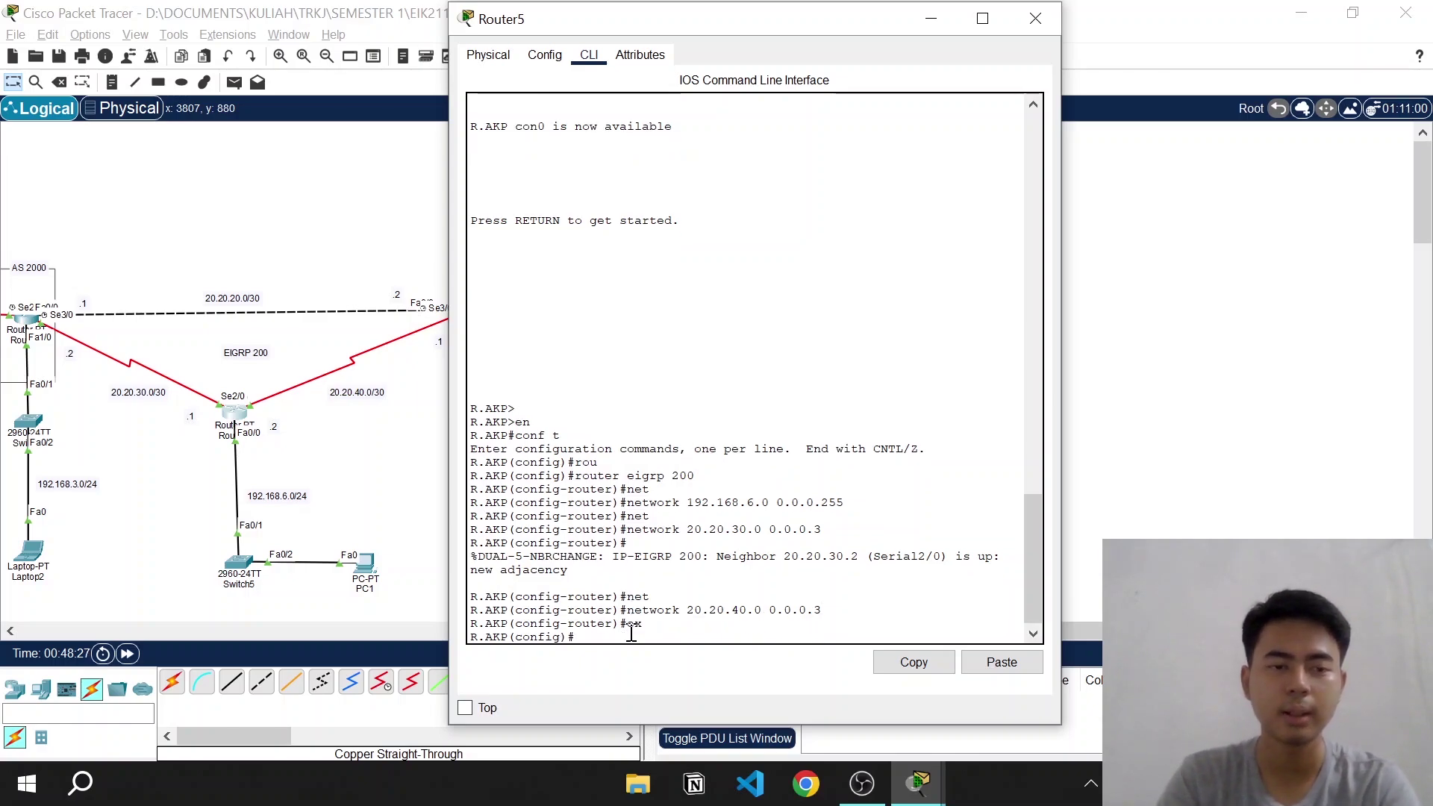
left_click(1031, 17)
Open the command line of Router3, at the far end of the 20.20.20.0/30 link, and move and narrow its window
left_click(471, 315)
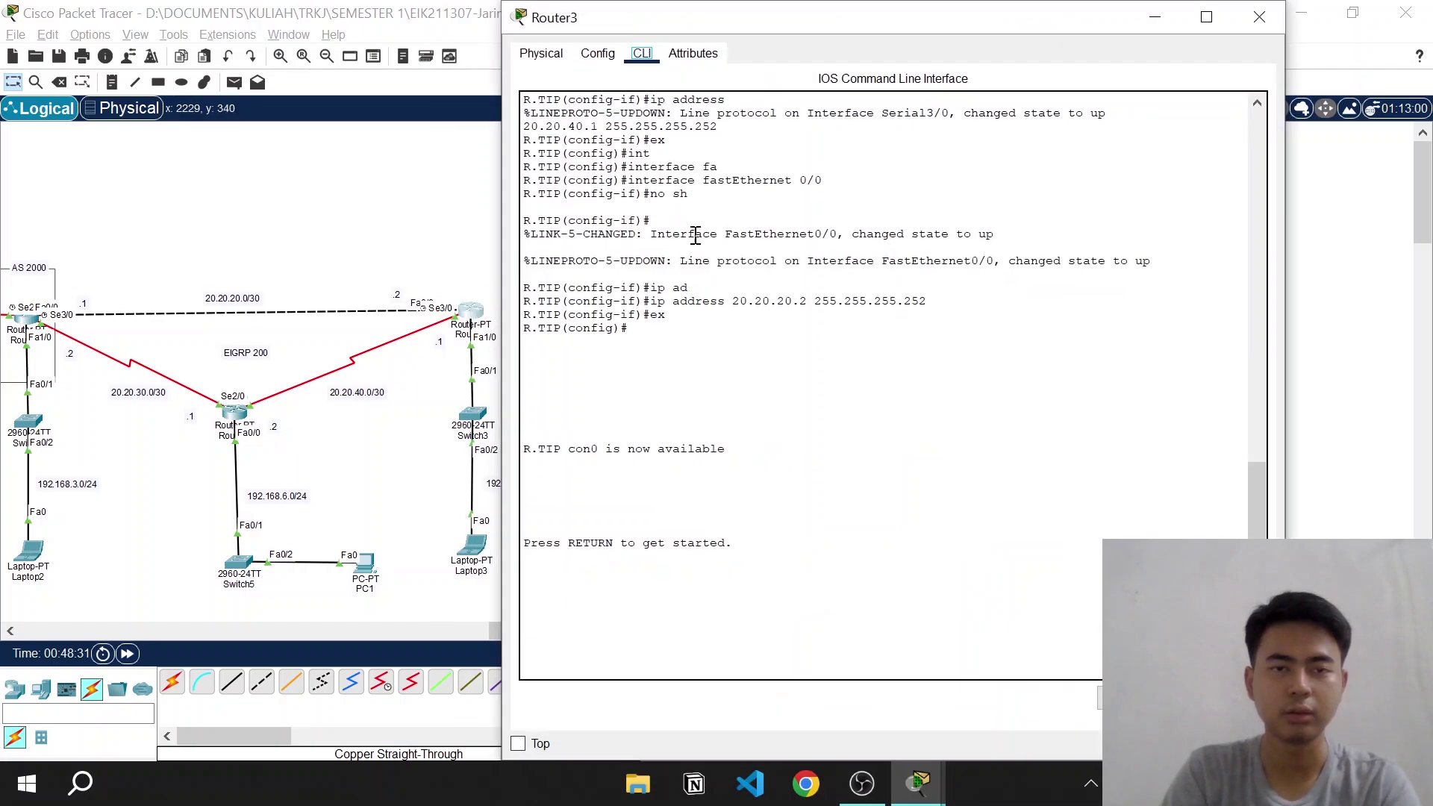
left_click_drag(705, 10, 706, 47)
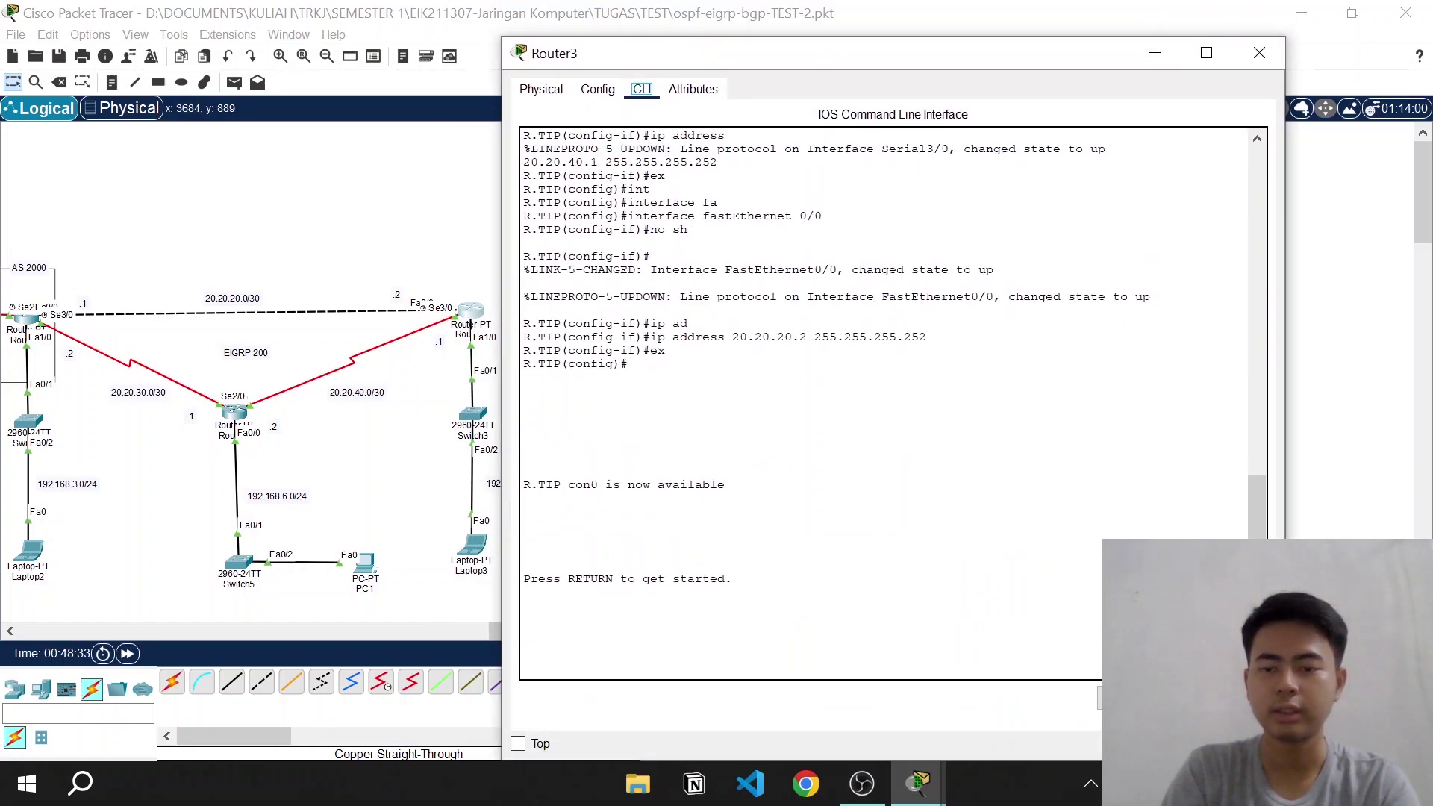
left_click_drag(1285, 374, 1146, 373)
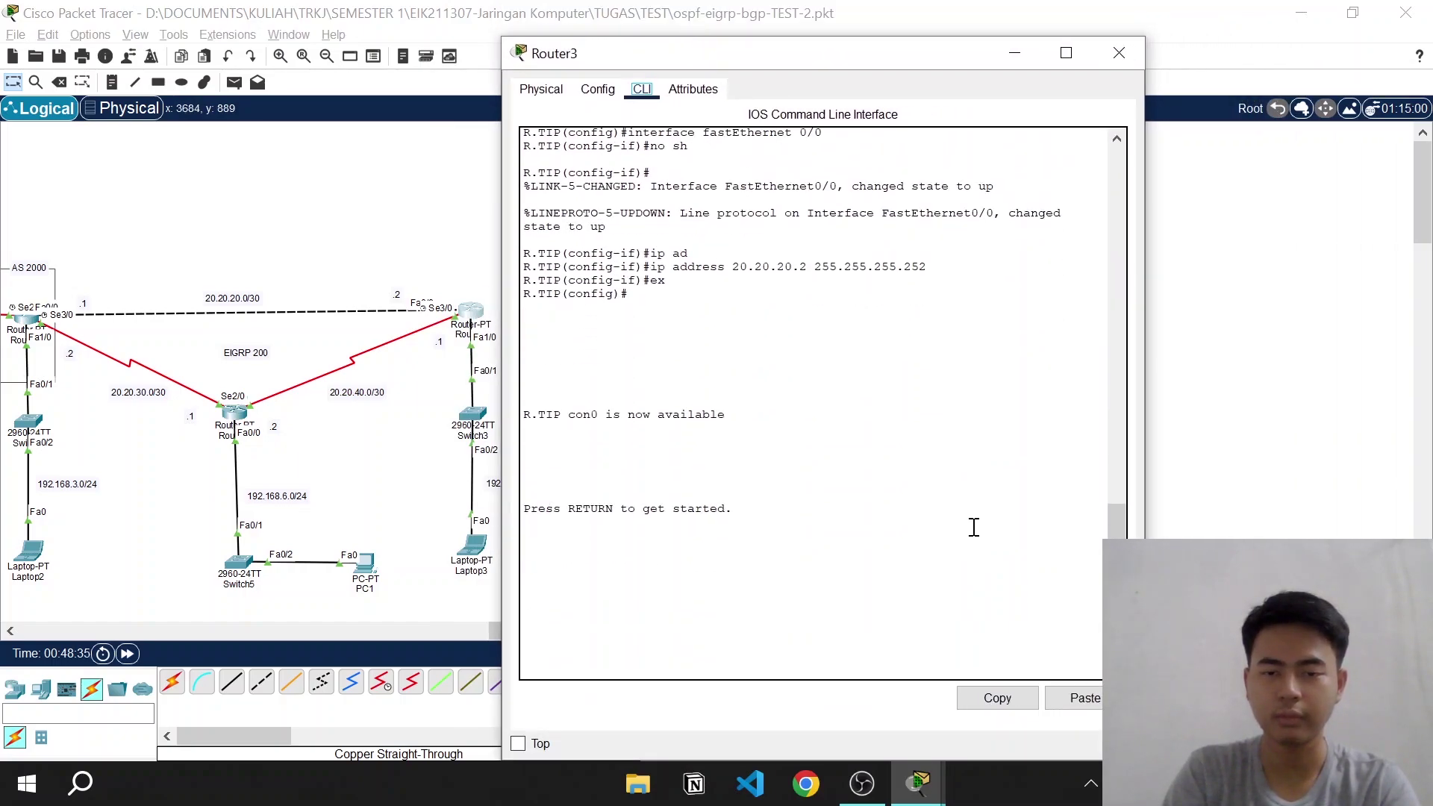
Enter privileged mode and global configuration mode on Router3
key("Return")
key("Return")
key("Return")
type("en")
key("Return")
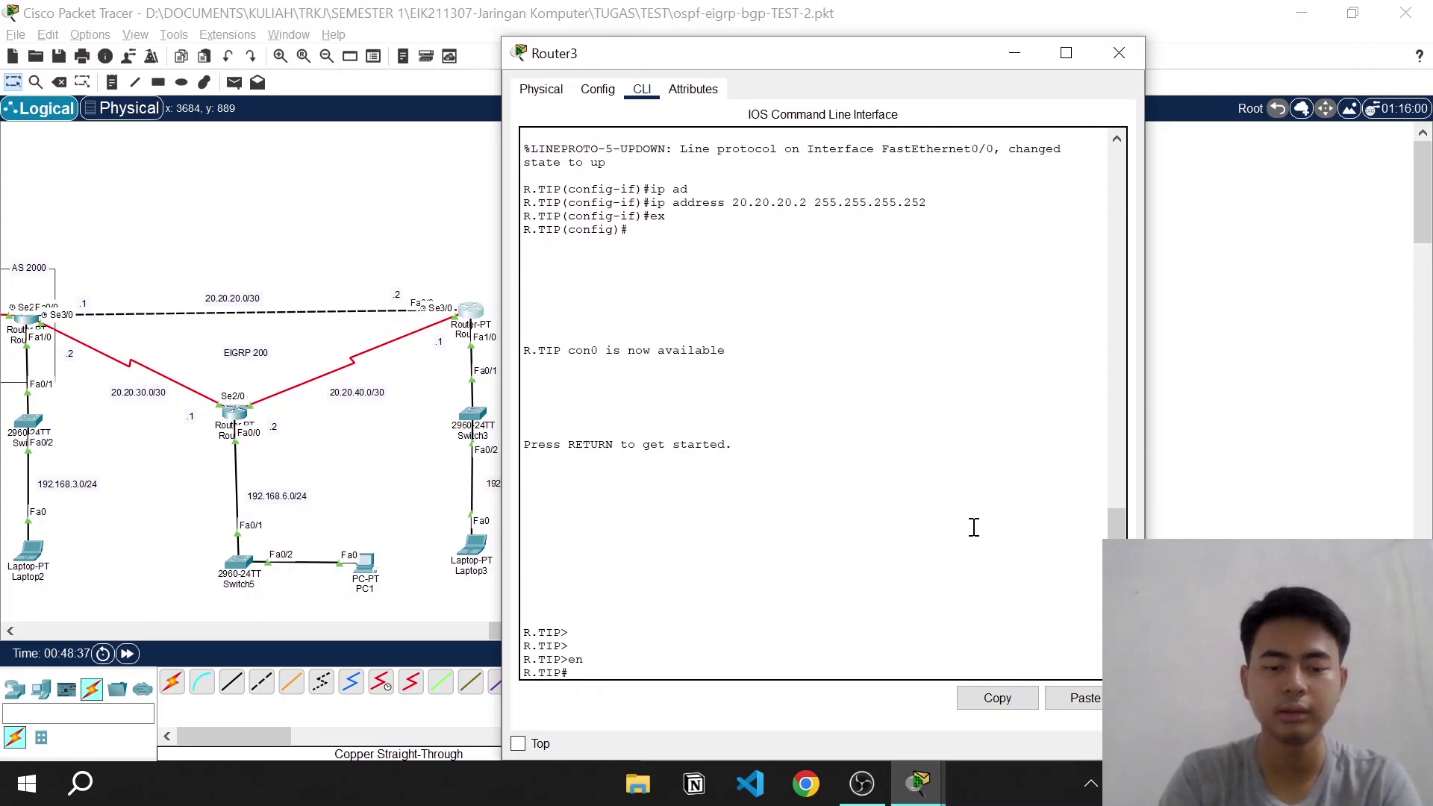
type("conf")
type(" t")
key("Return")
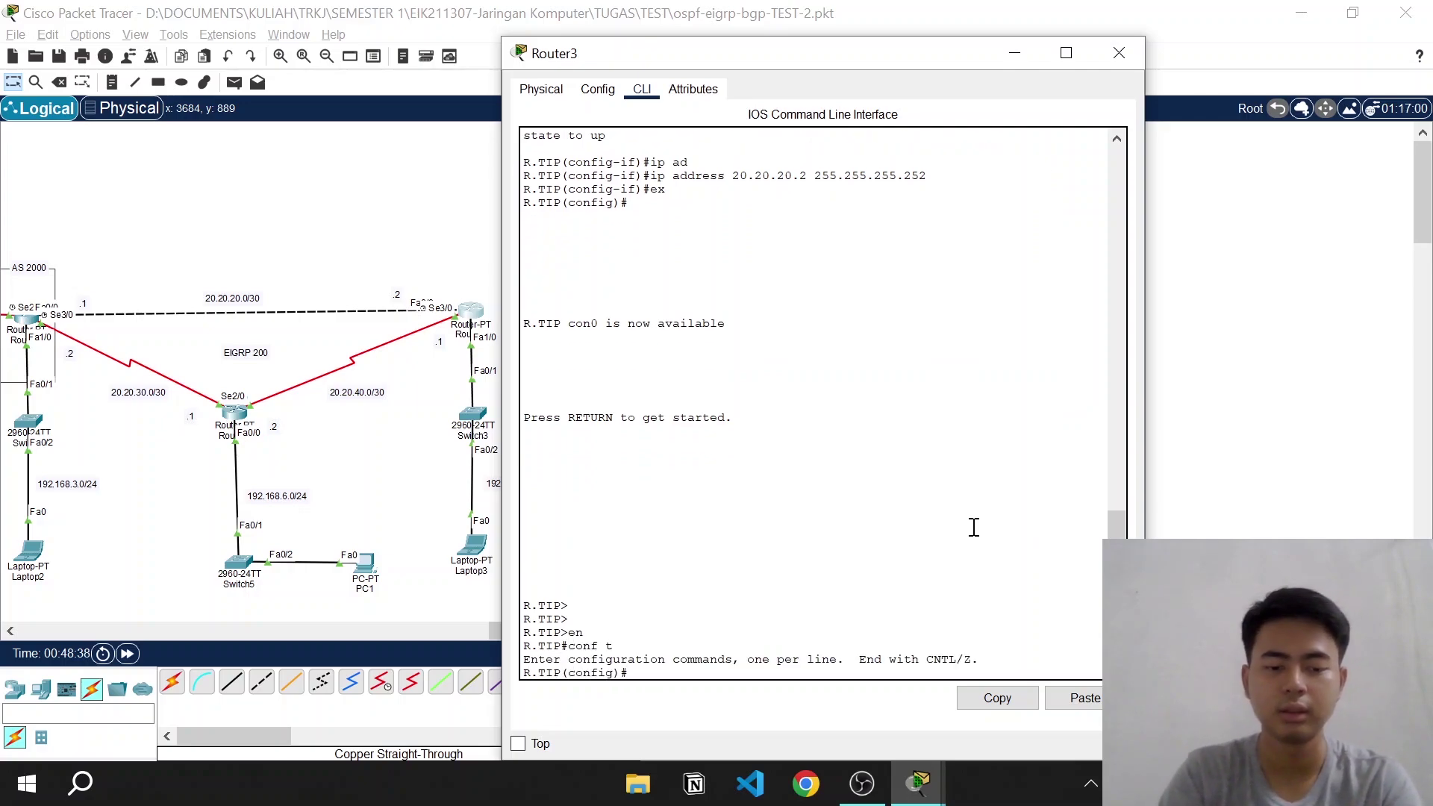
Start the EIGRP 200 routing process on Router3
type("rou")
key("Tab")
type("eigrp")
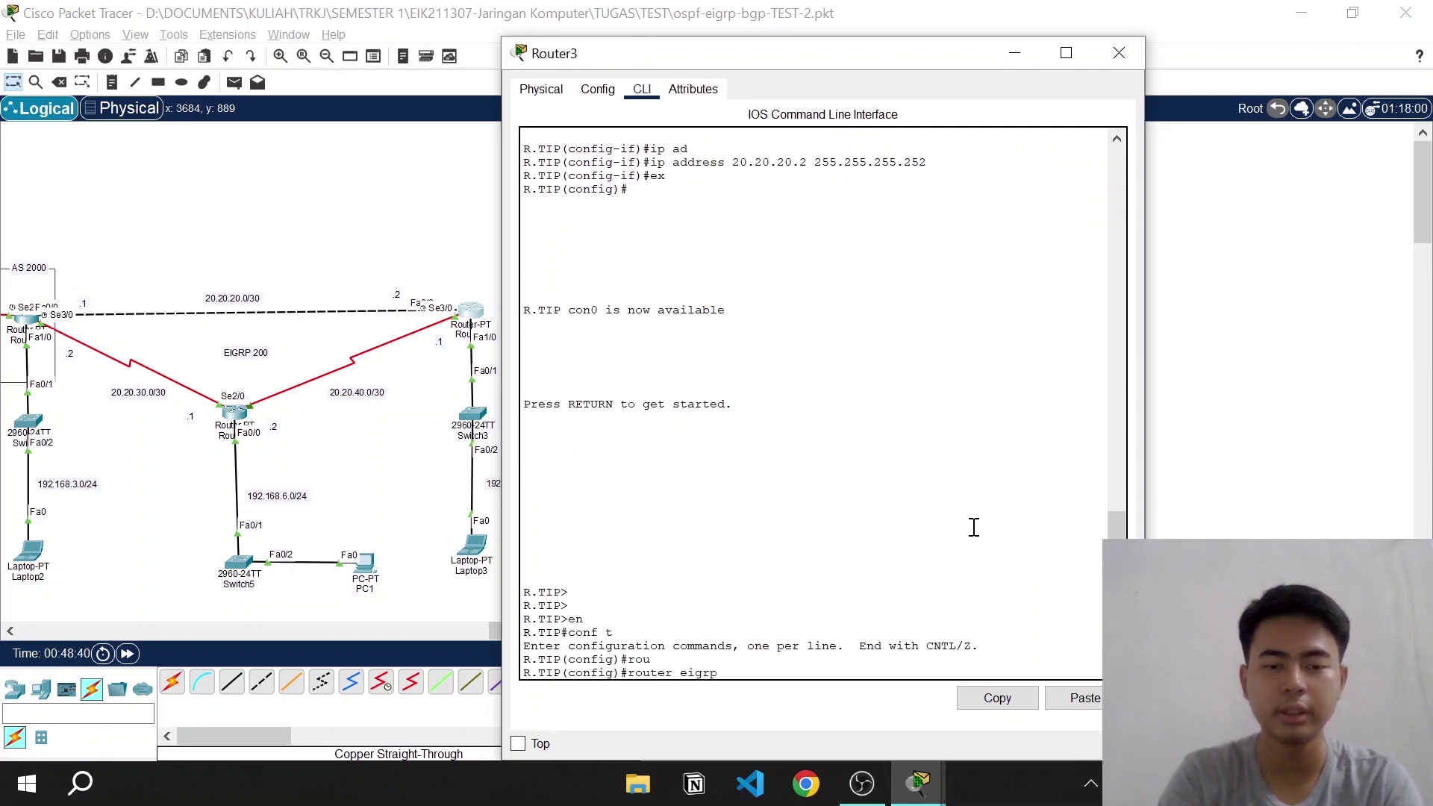
type(" 200")
key("Return")
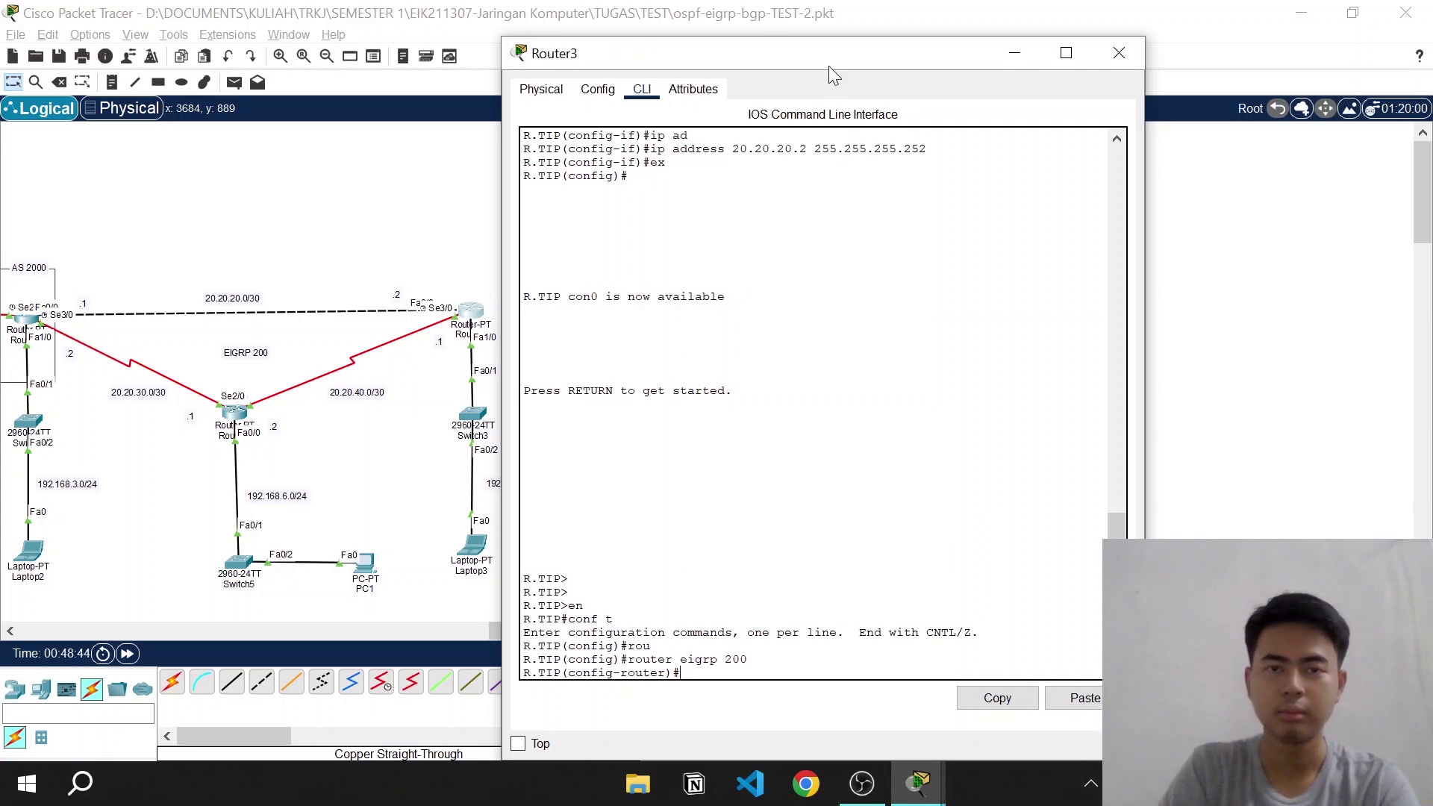
Shrink and move Router3's console to uncover its LAN label, and advertise network 192.168.4.0 with wildcard 0.0.0.255 in EIGRP 200
left_click_drag(835, 52, 800, 16)
left_click_drag(1099, 726, 1017, 631)
left_click_drag(718, 14, 772, 26)
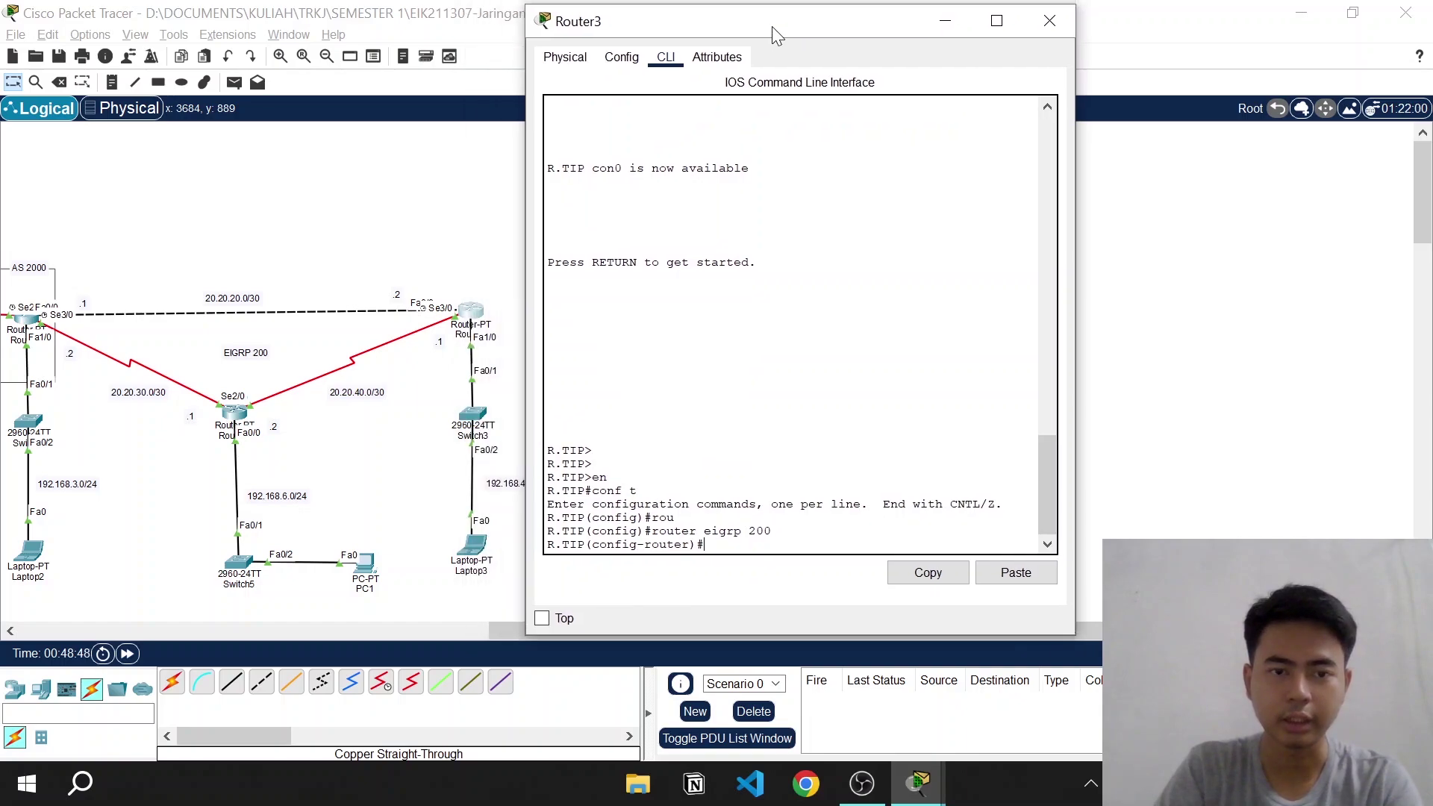
type("net")
key("Tab")
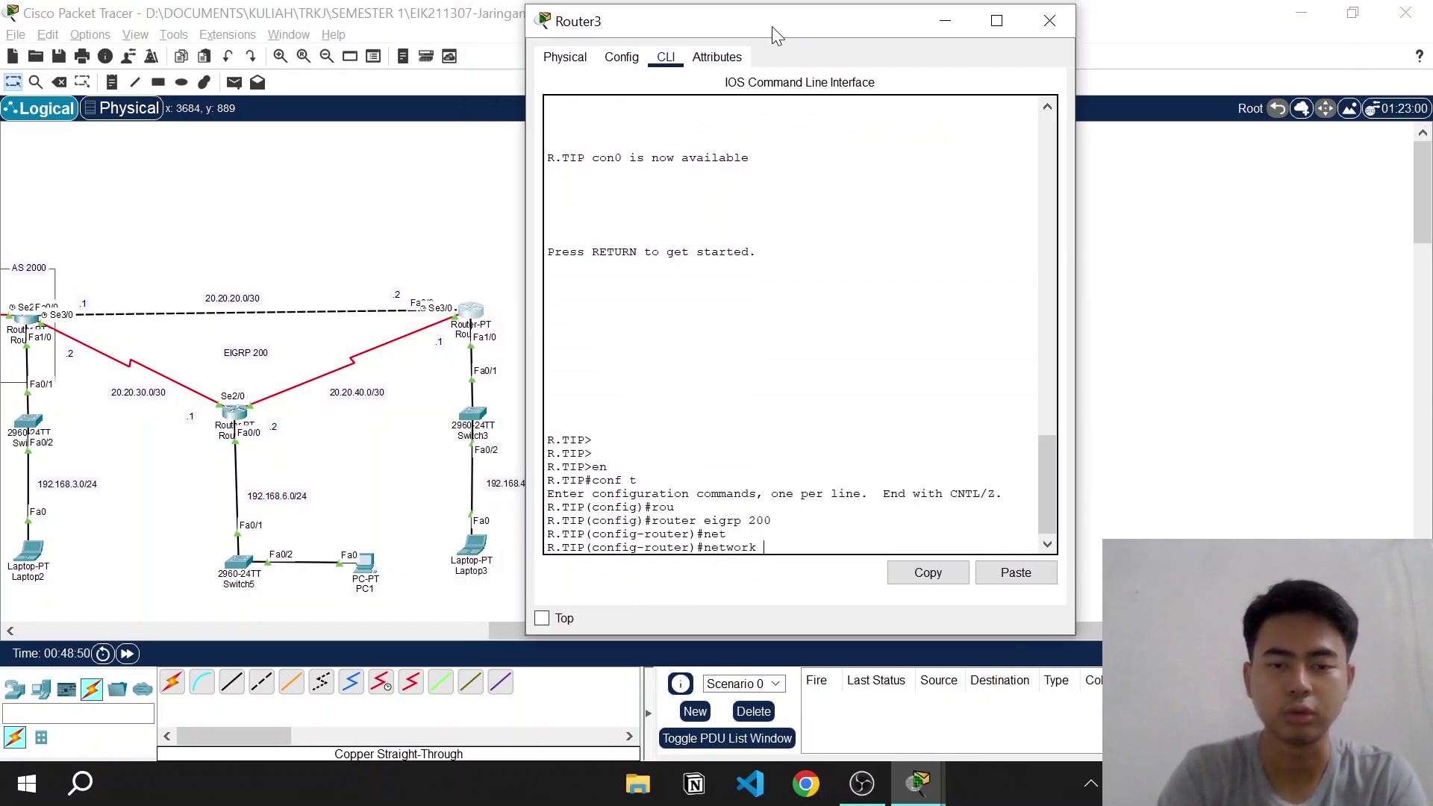
type("192.168.4.0 0.0.0.")
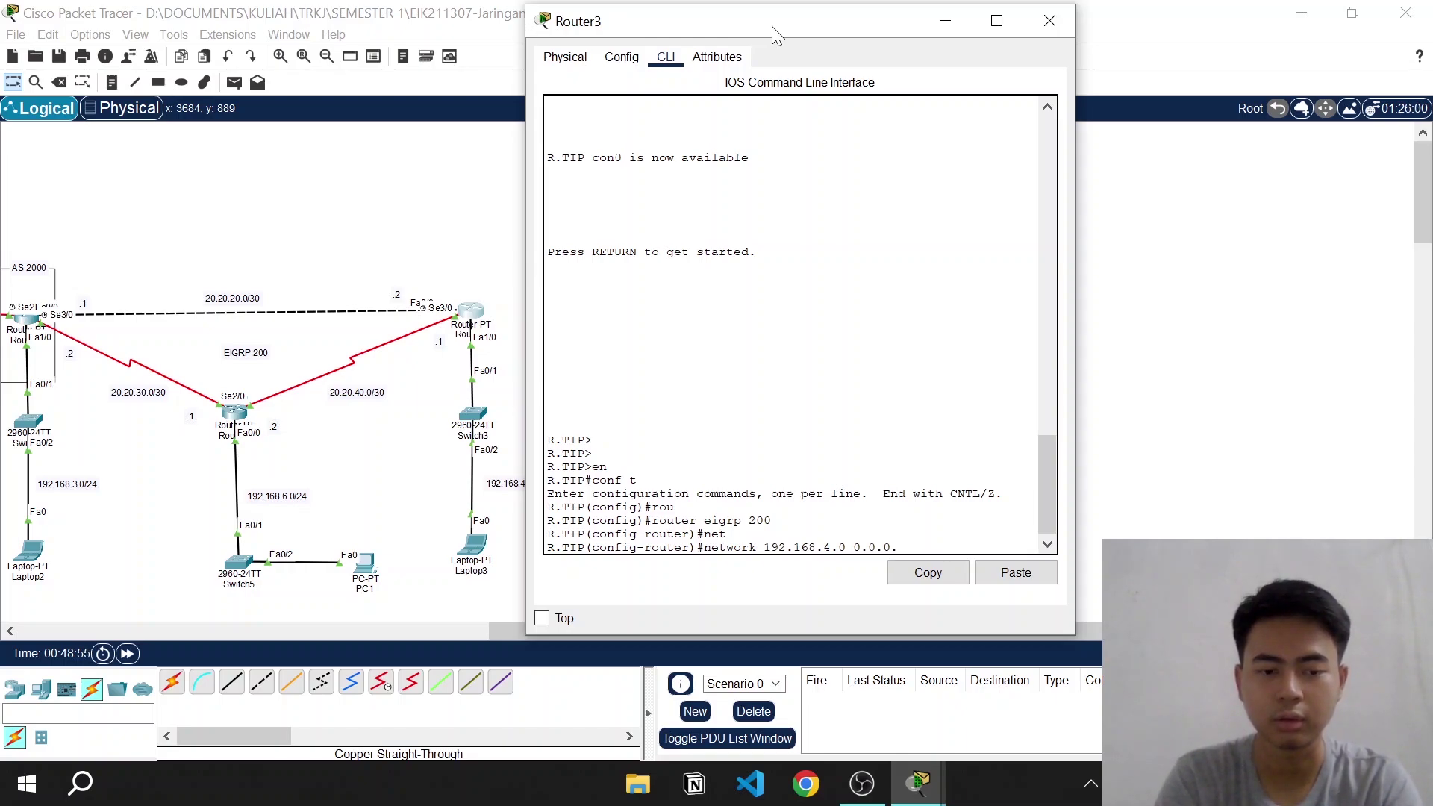
type("255")
key("Return")
Advertise network 20.20.20.0 with wildcard 0.0.0.3 in Router3's EIGRP 200 and return to a clean prompt
type("ne")
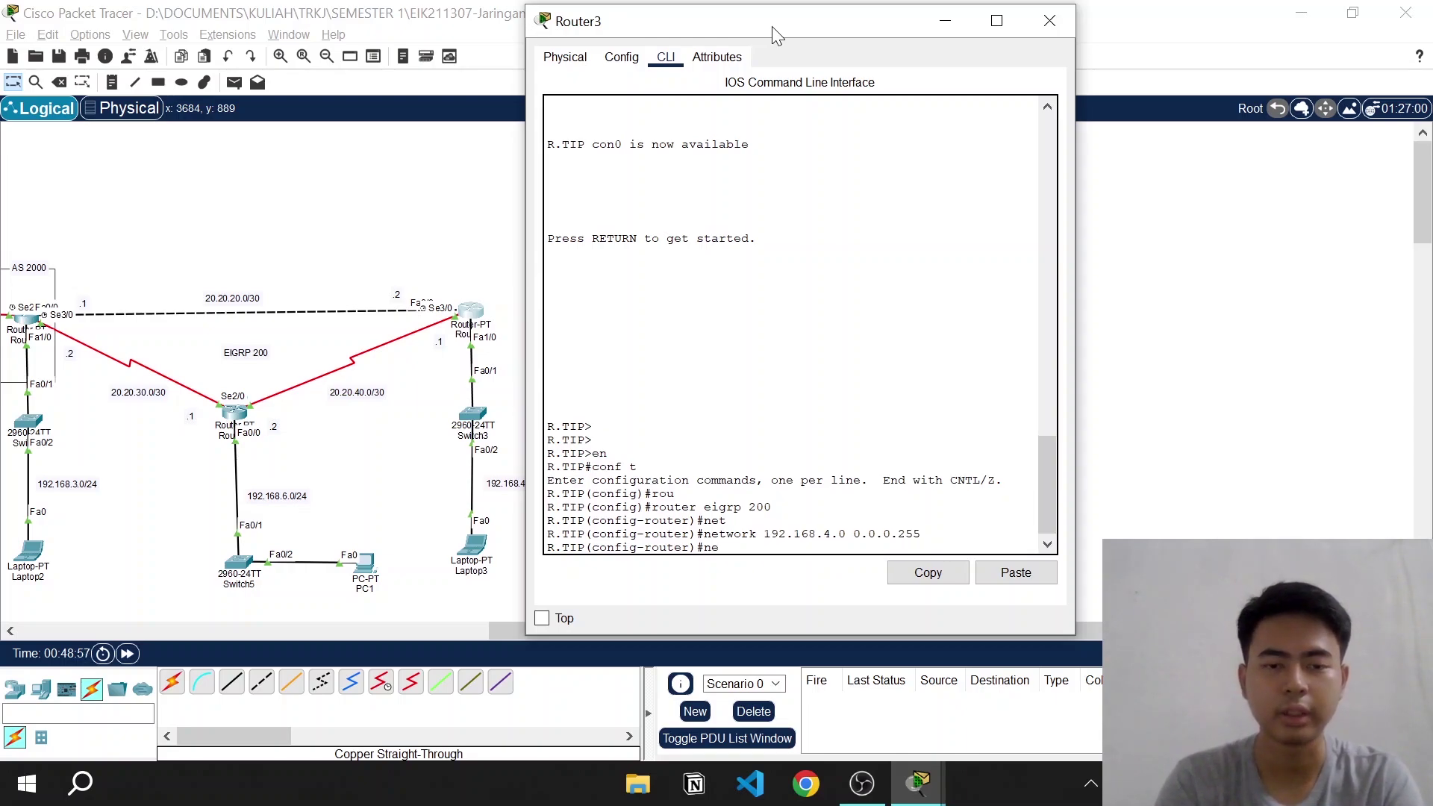
type("t")
key("Tab")
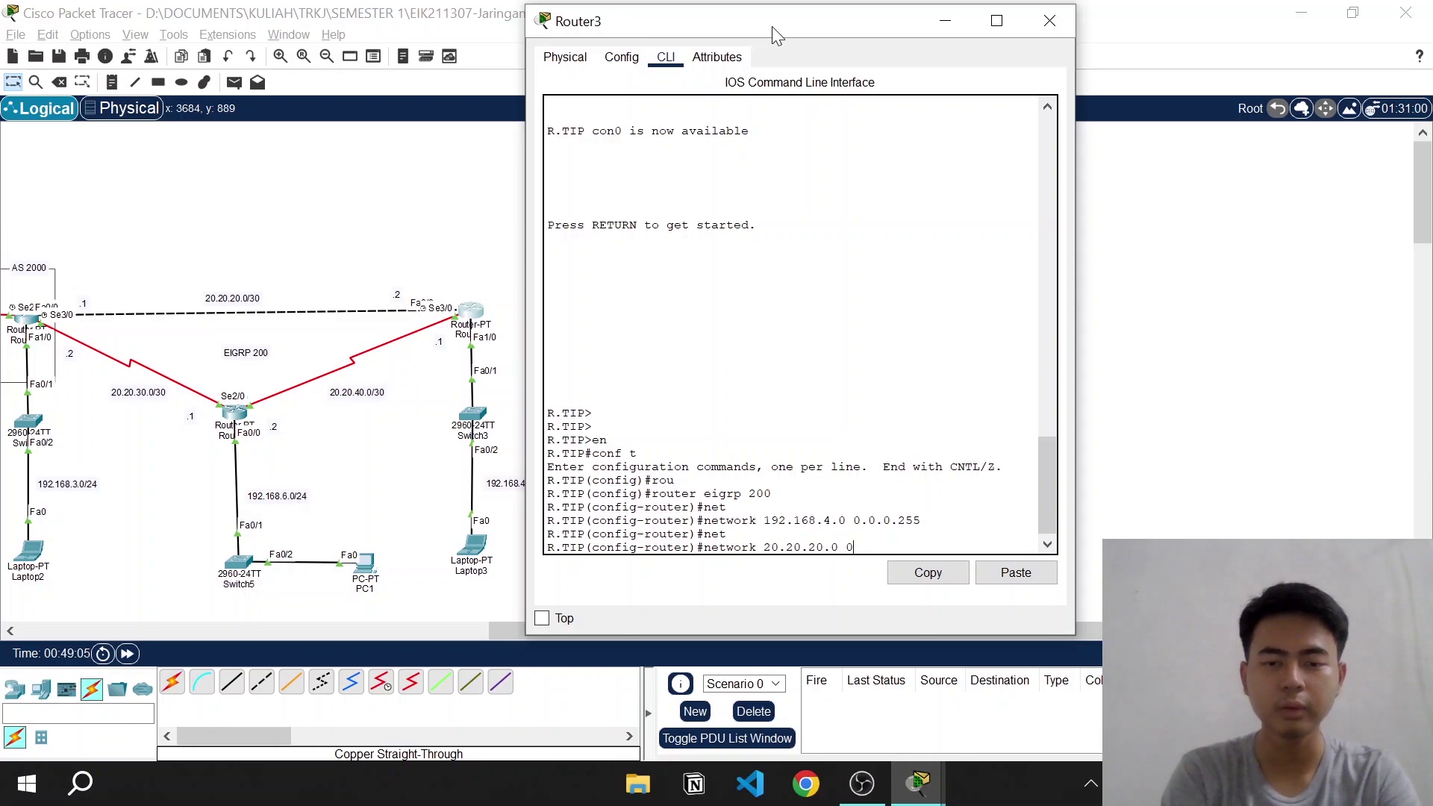
type("20.20.20.0 0.0.0.")
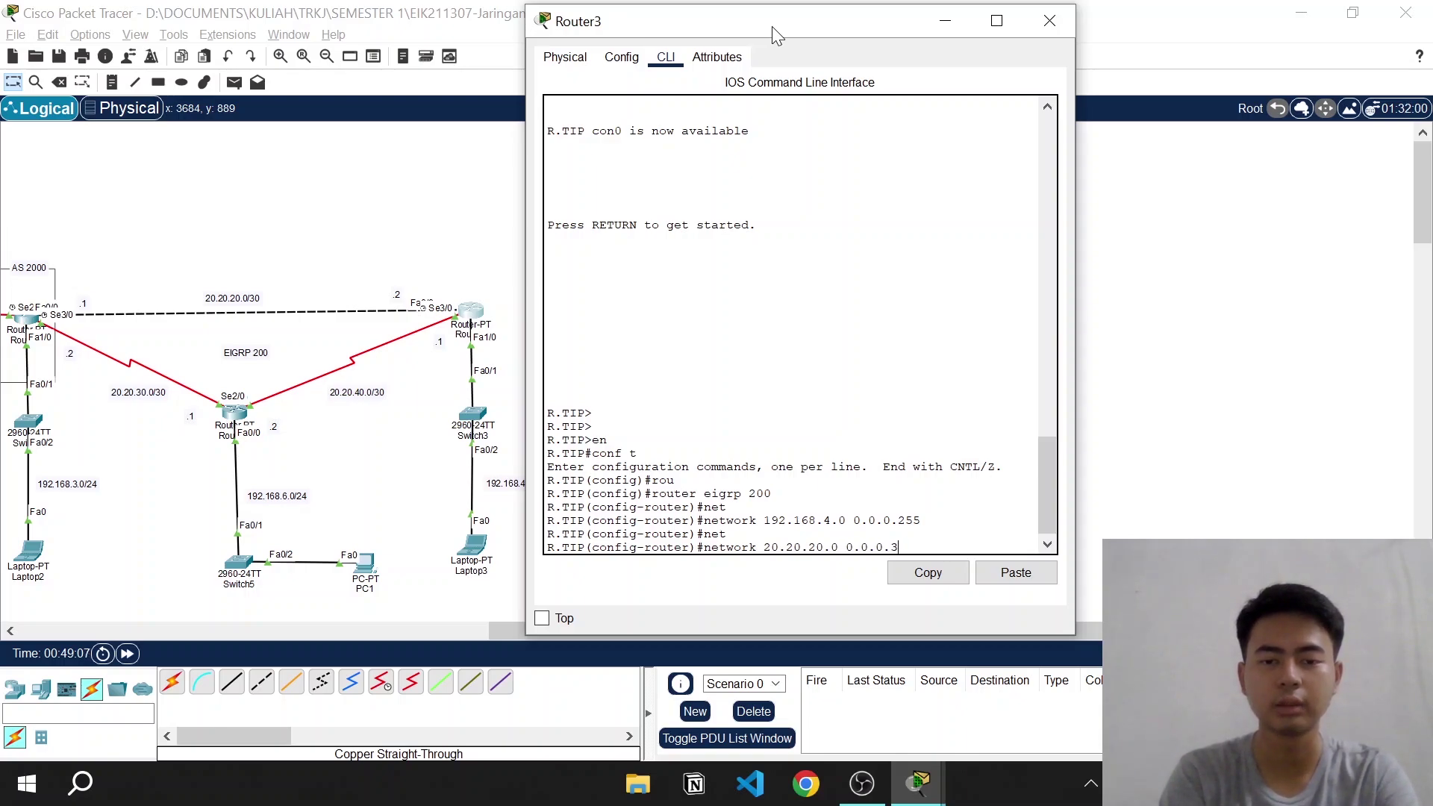
type("3")
key("Return")
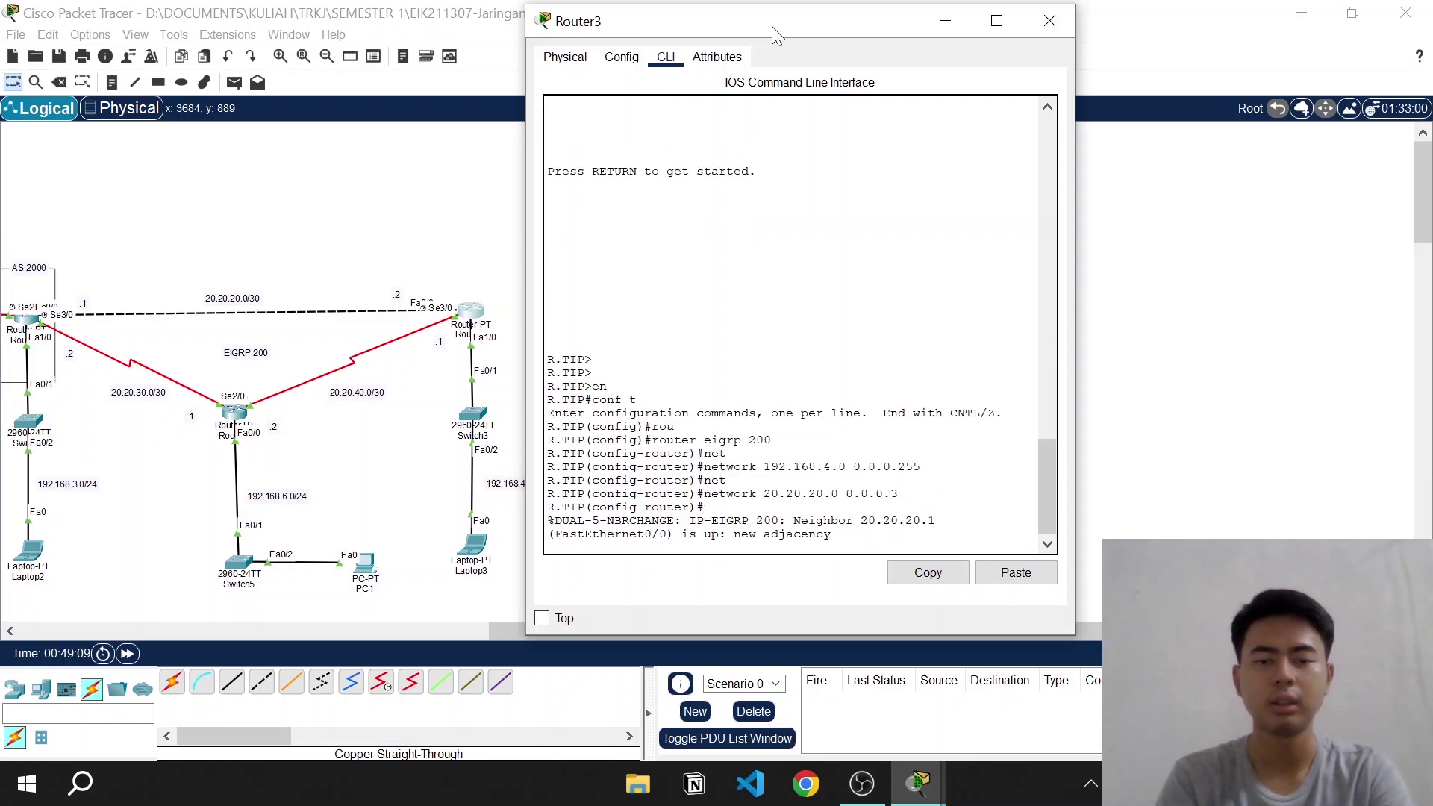
key("Return")
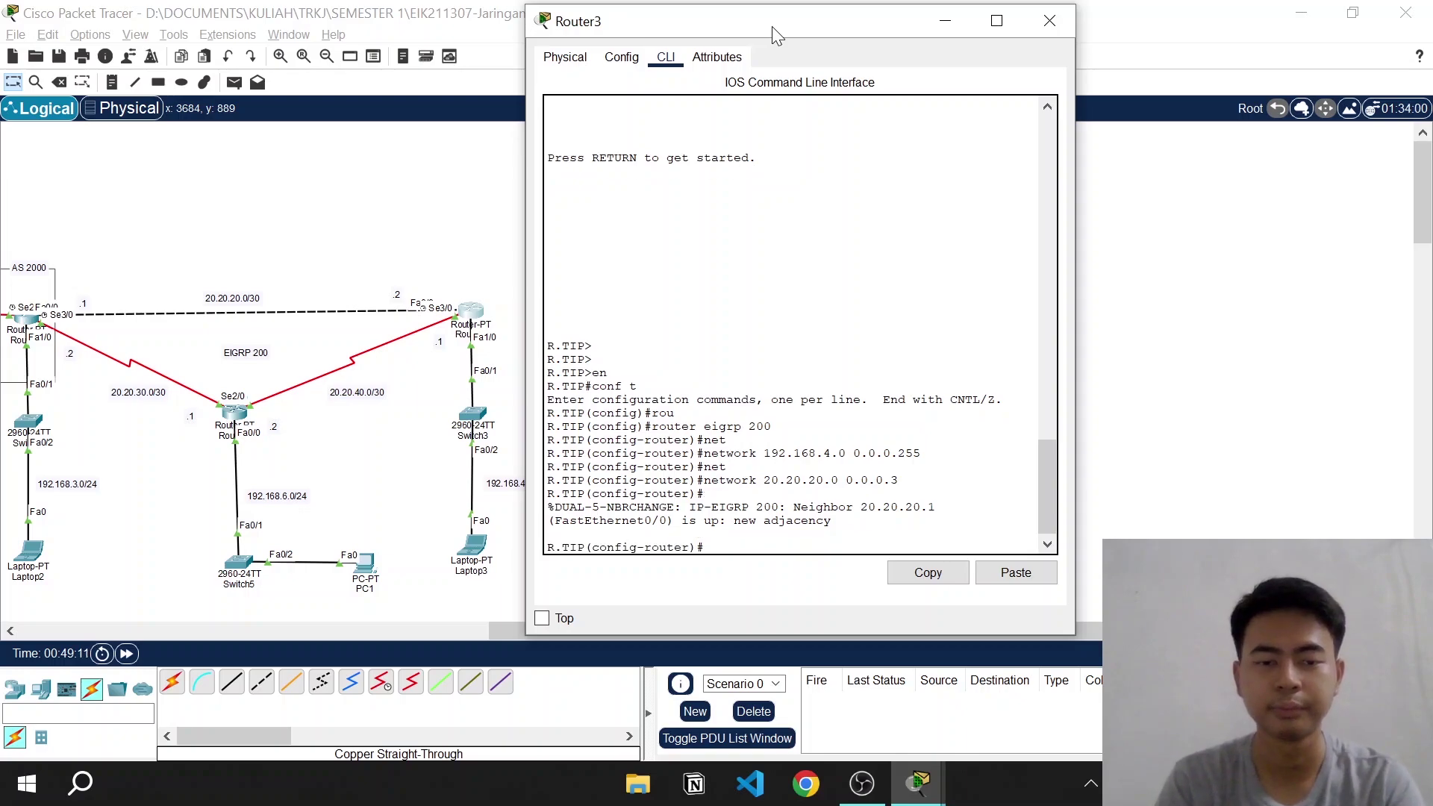
Advertise network 20.20.40.0 with wildcard 0.0.0.3 in Router3's EIGRP 200 and return to a clean prompt
type("n")
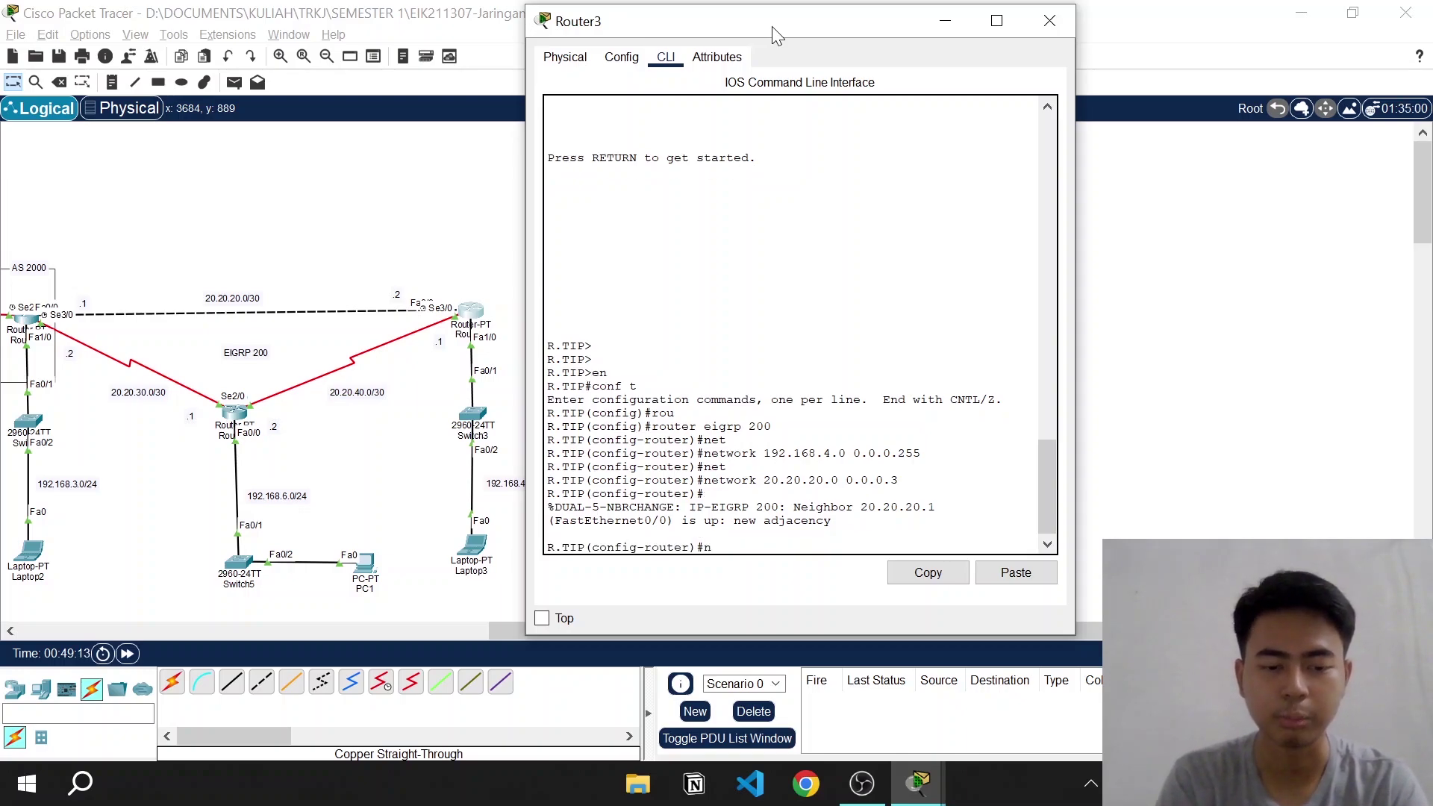
type("et")
key("Tab")
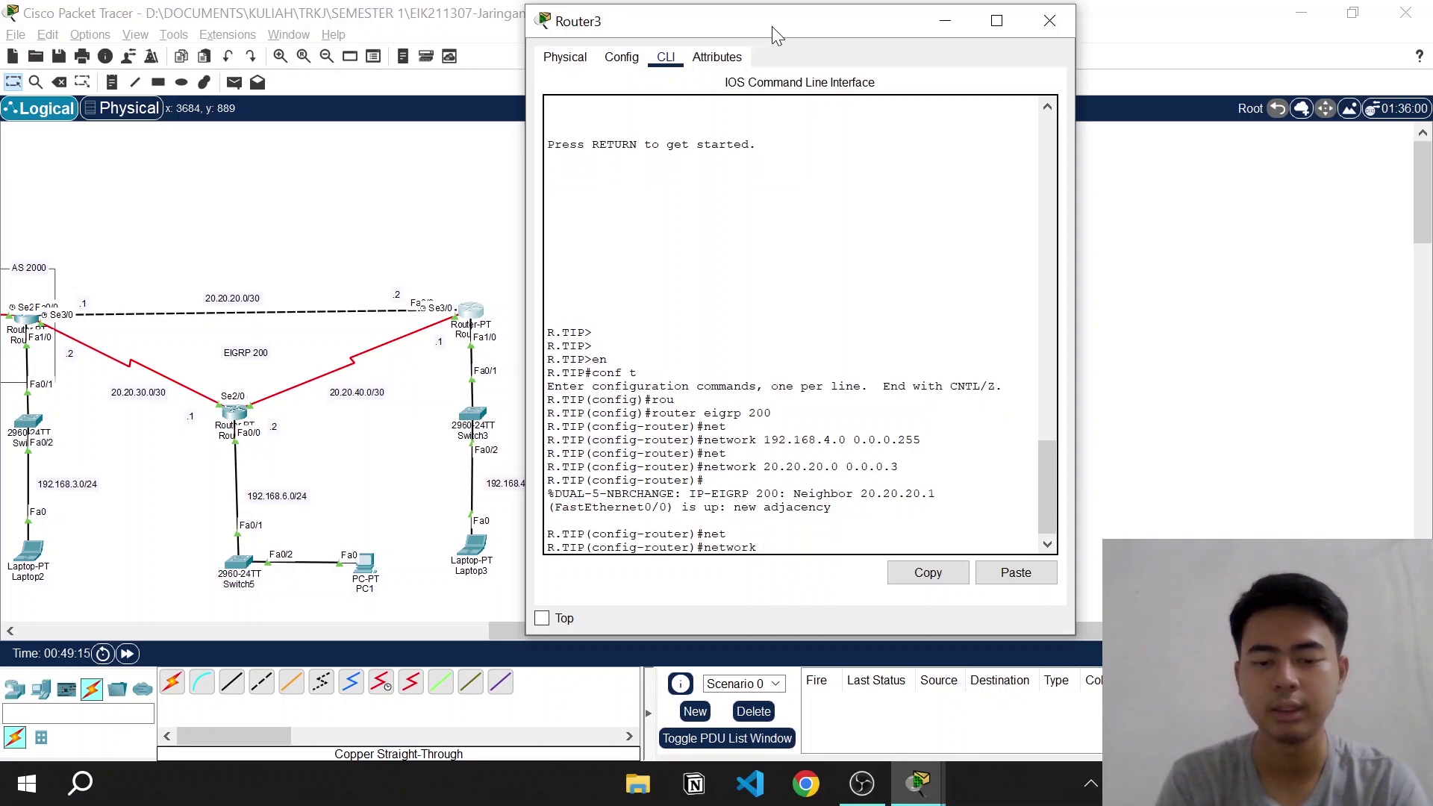
type("20.20")
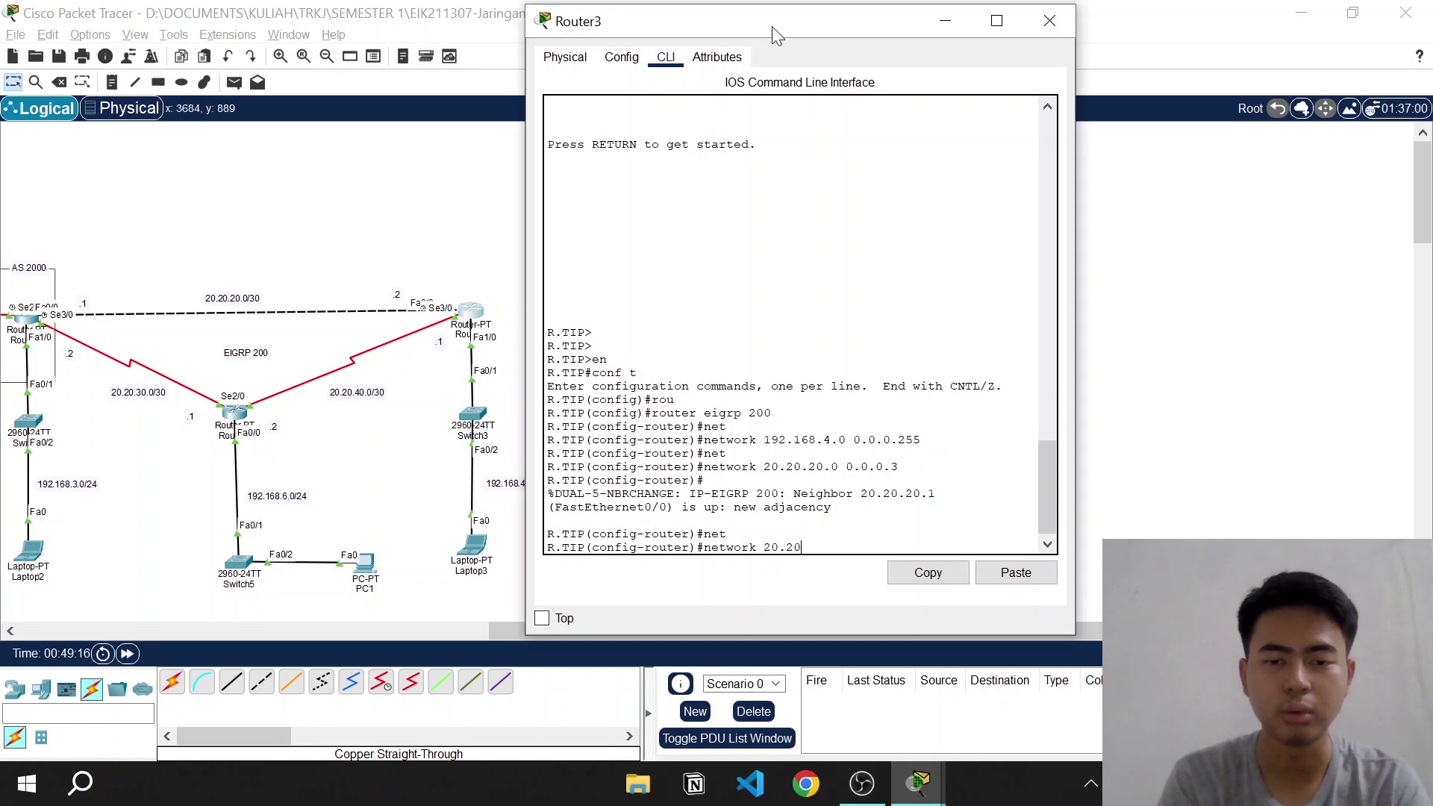
type(".40.0 0.0.0.3")
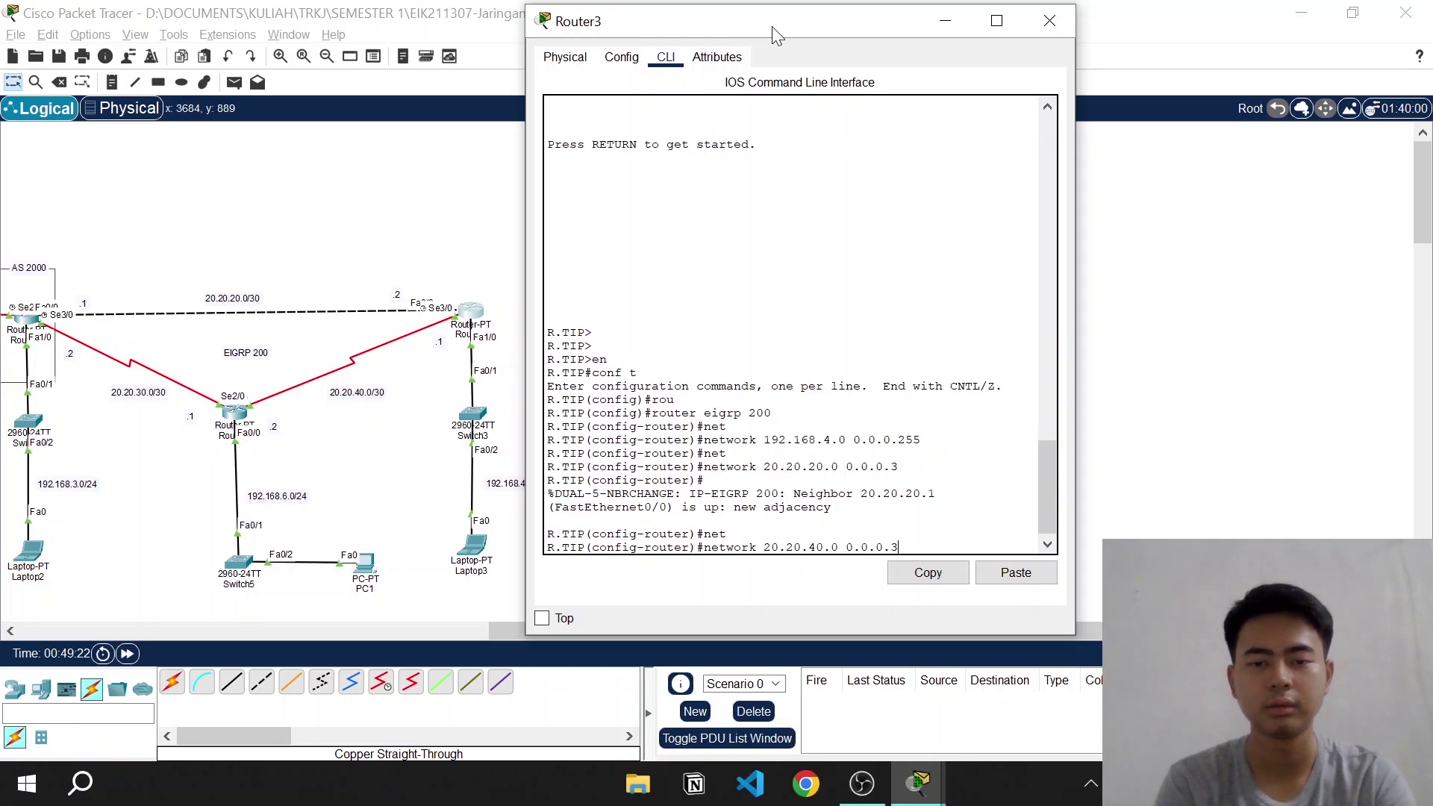
key("Return")
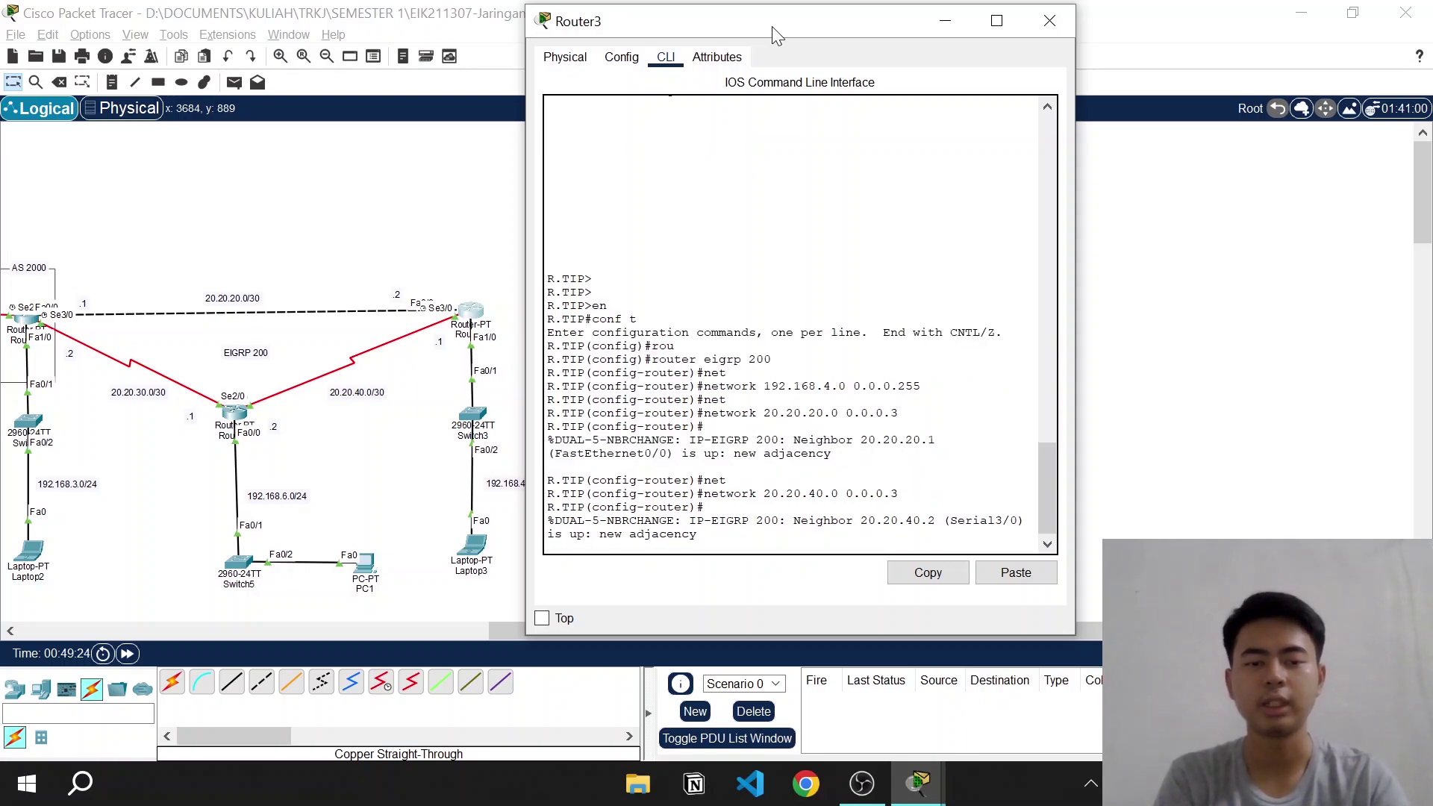
key("Return")
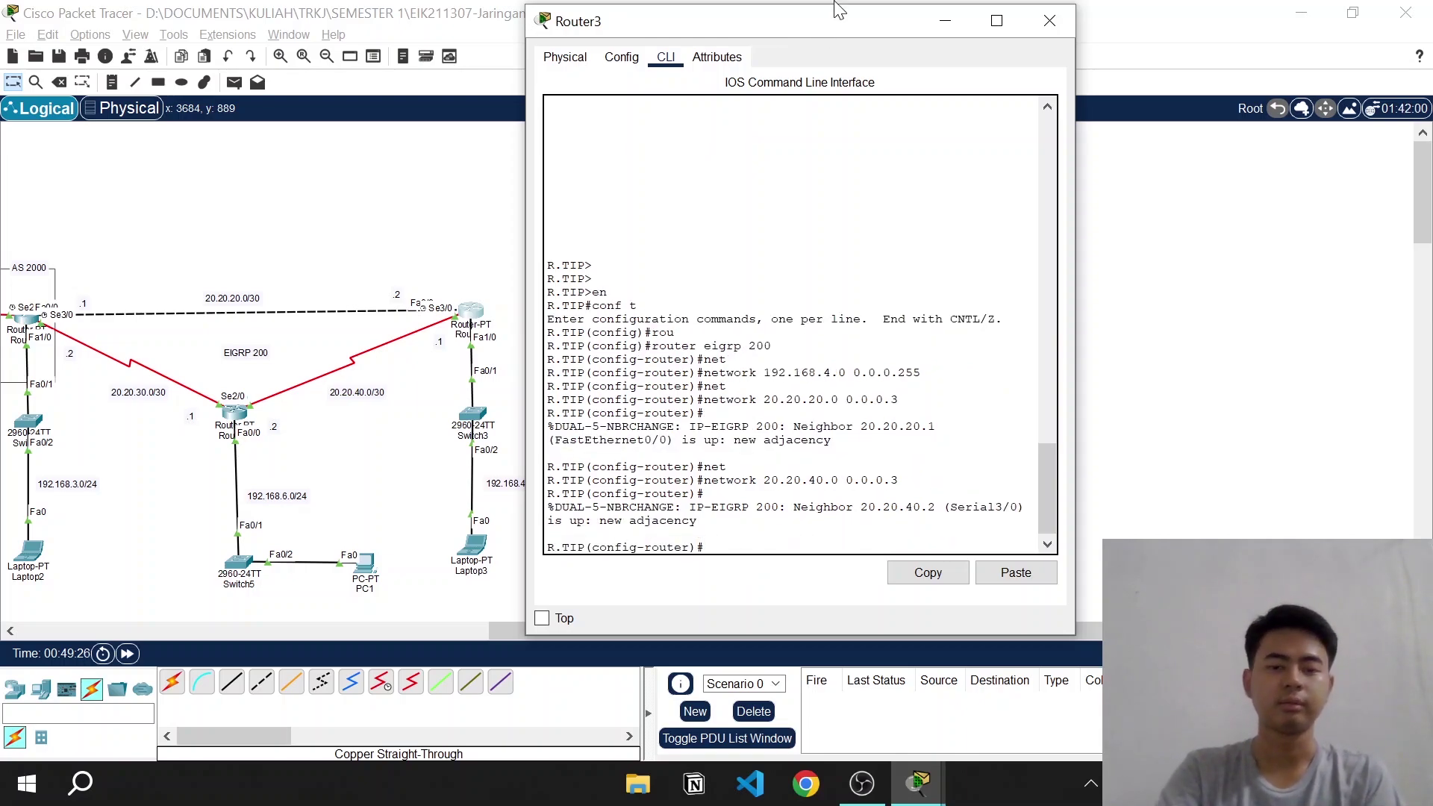
Exit EIGRP router configuration mode on Router3 and close its window
type("ex")
key("Return")
left_click(1049, 21)
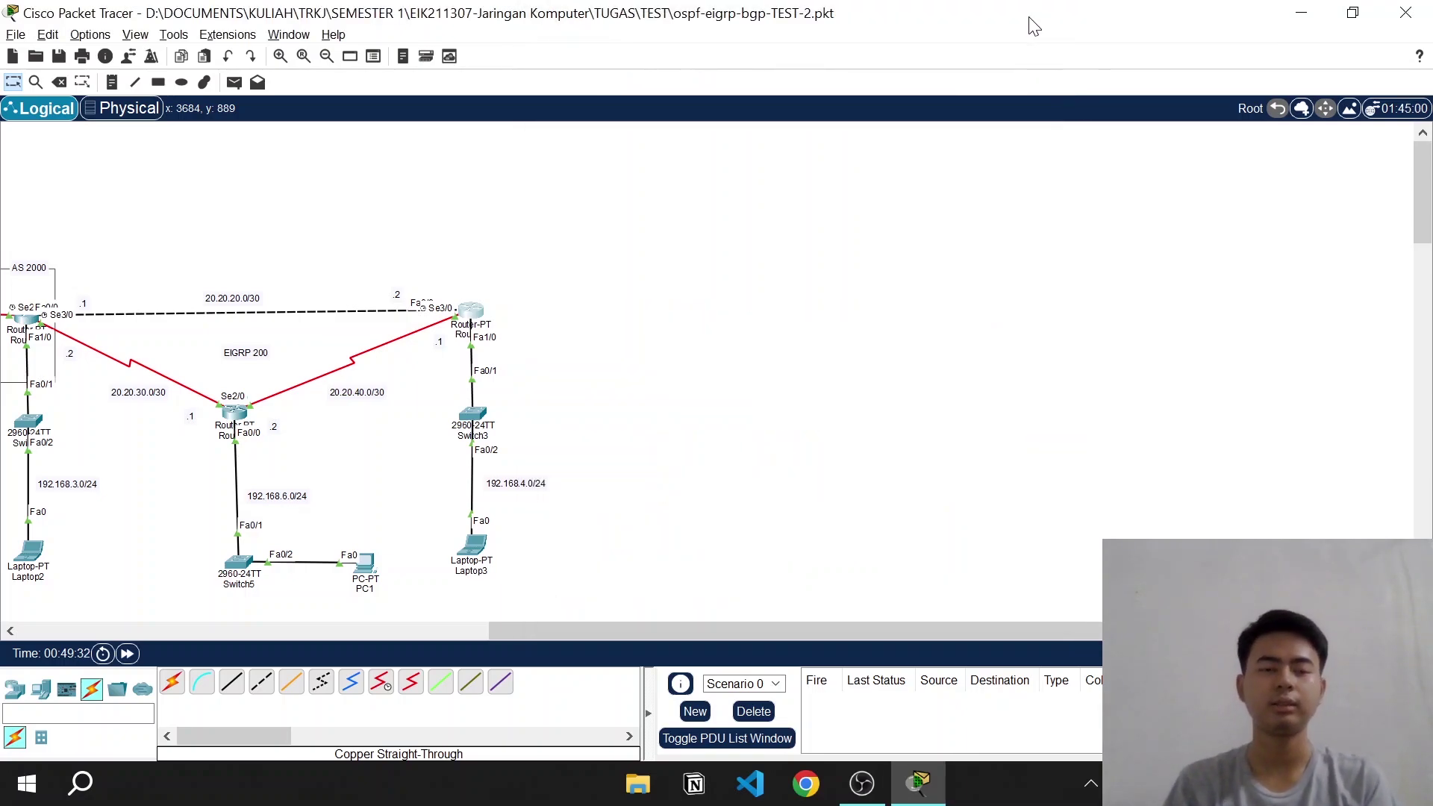
Test the EIGRP area by sending simple PDUs from Router5 to Laptop2 and from Laptop2 to PC1
left_click_drag(697, 631, 525, 631)
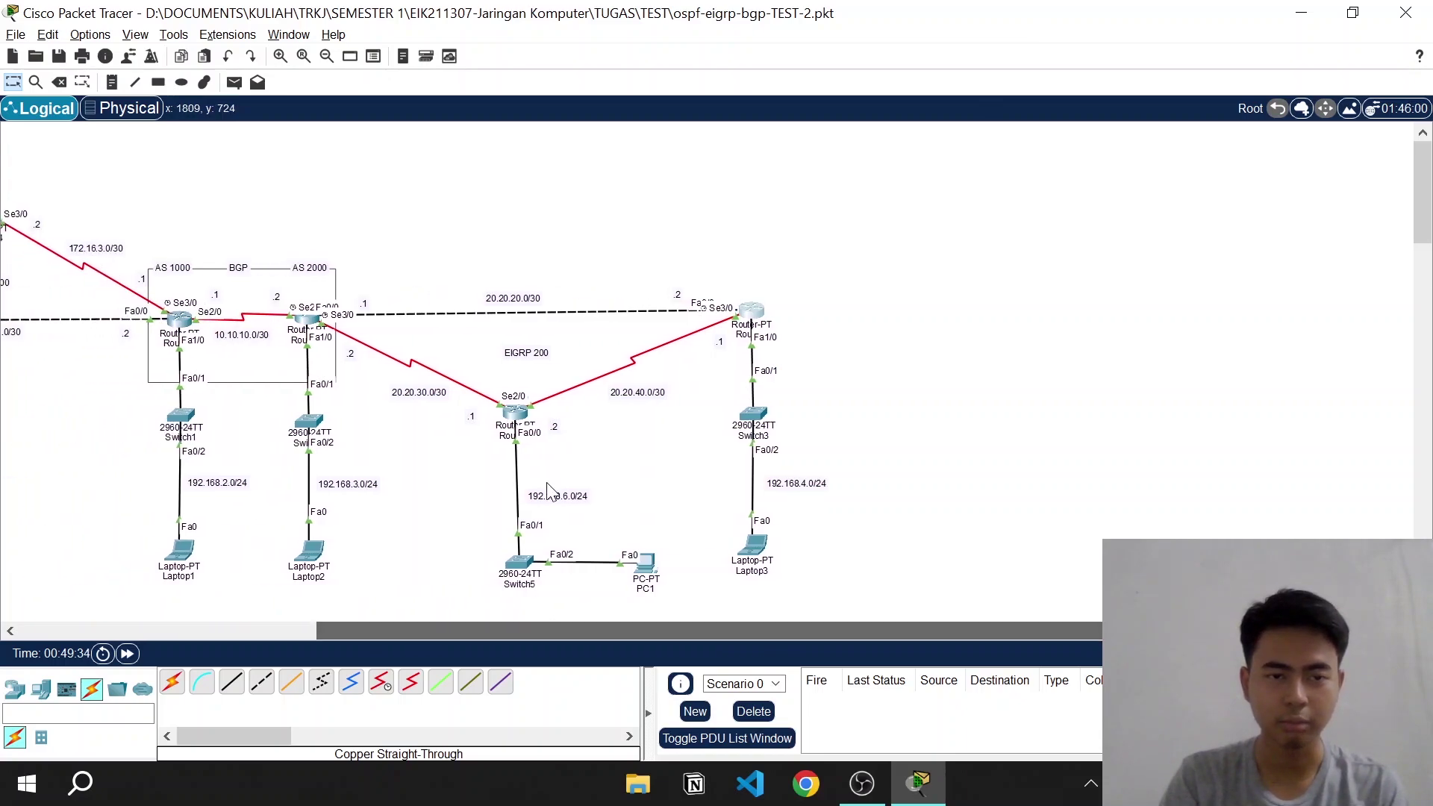
left_click(234, 82)
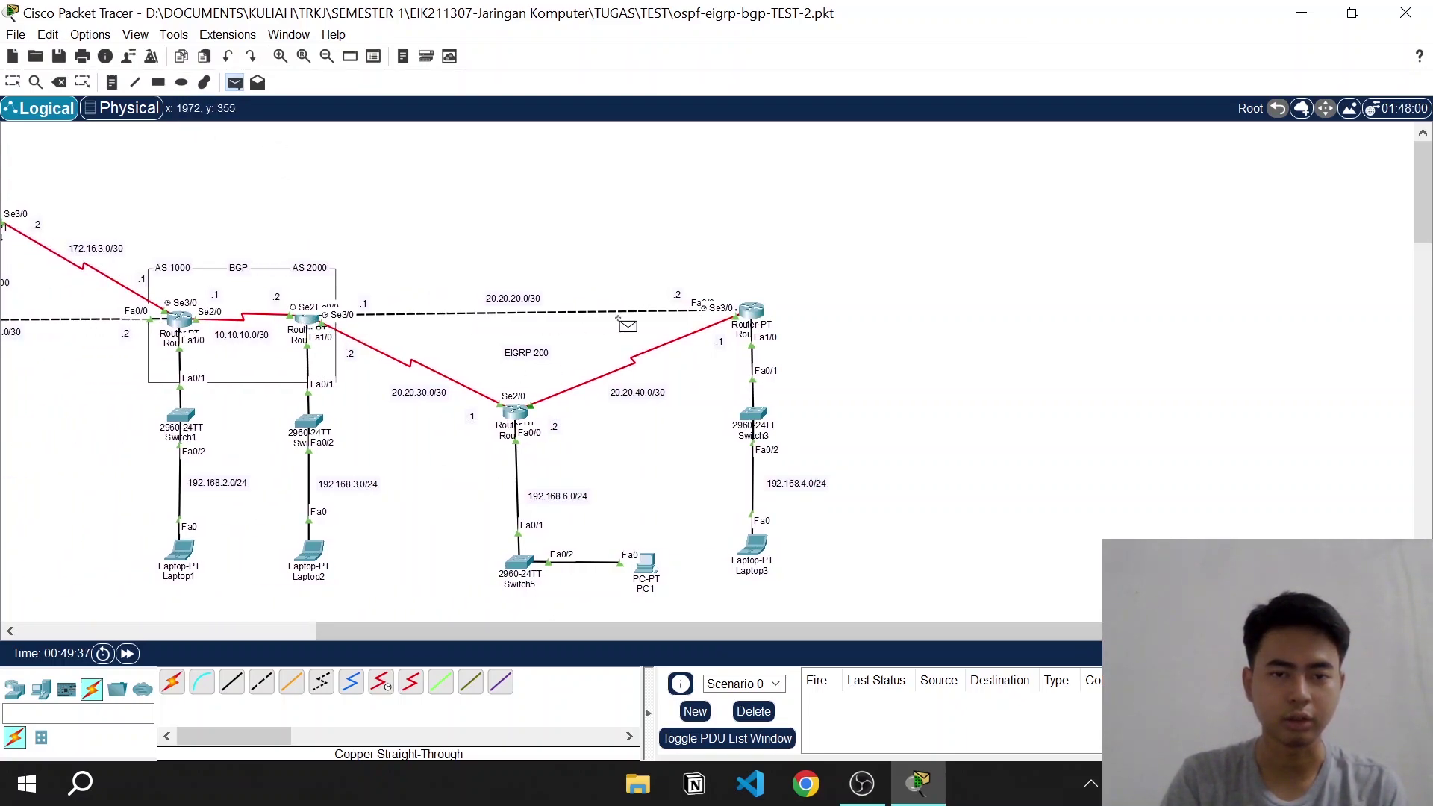
left_click(515, 413)
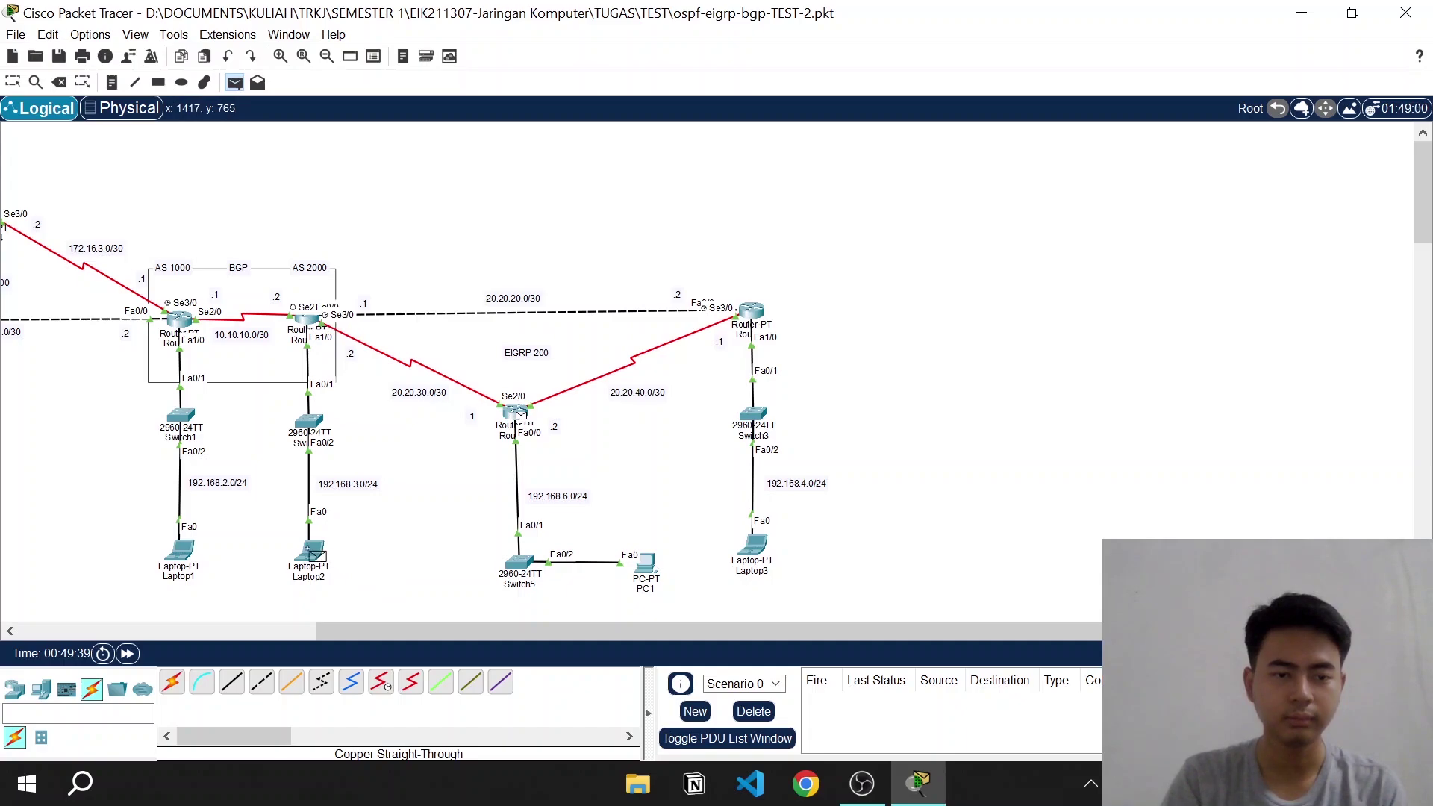
left_click(310, 552)
left_click(235, 83)
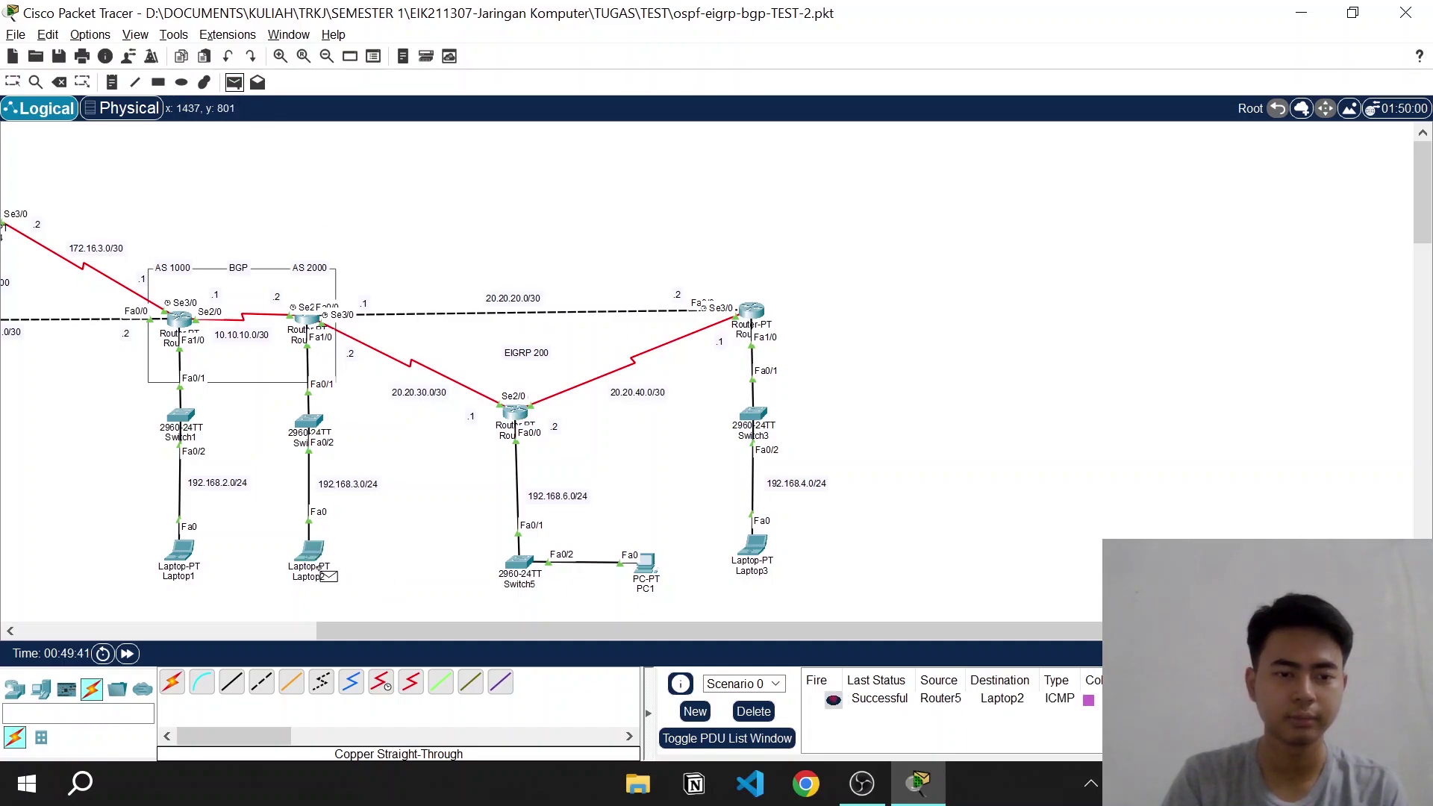
left_click(312, 553)
left_click(646, 565)
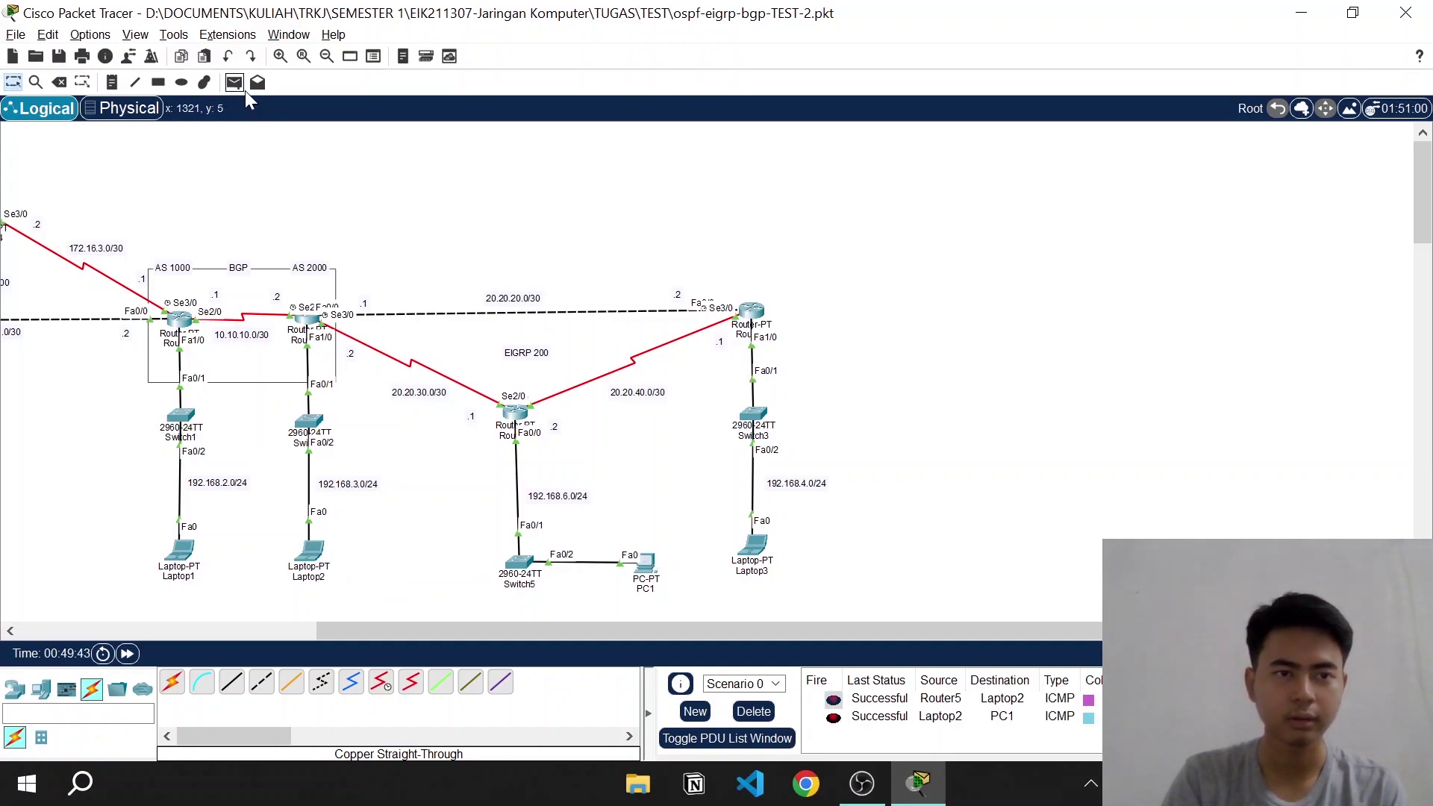
Send a simple PDU from Router3 to PC1, then delete the test PDUs of Scenario 0
left_click(236, 83)
left_click(751, 317)
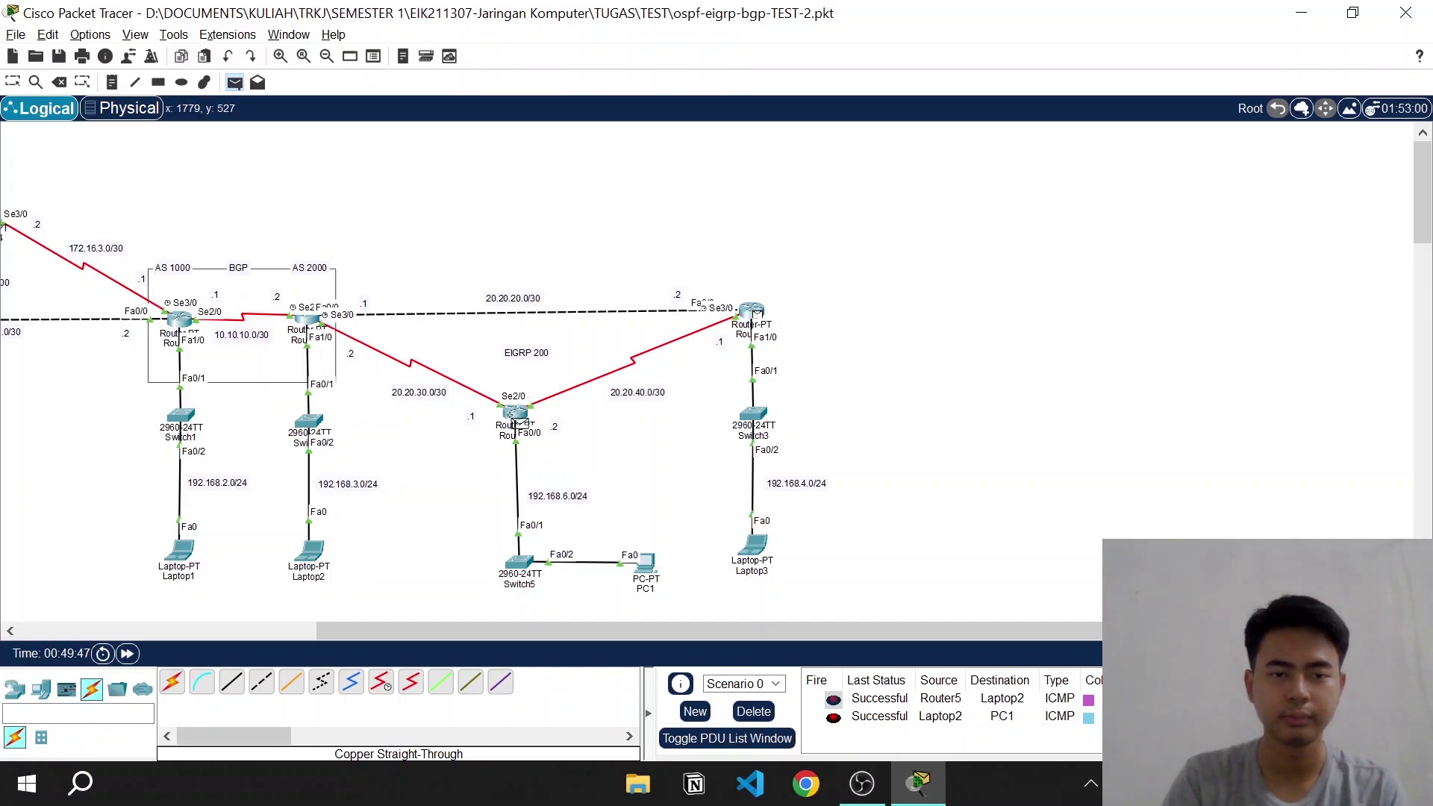
left_click(647, 565)
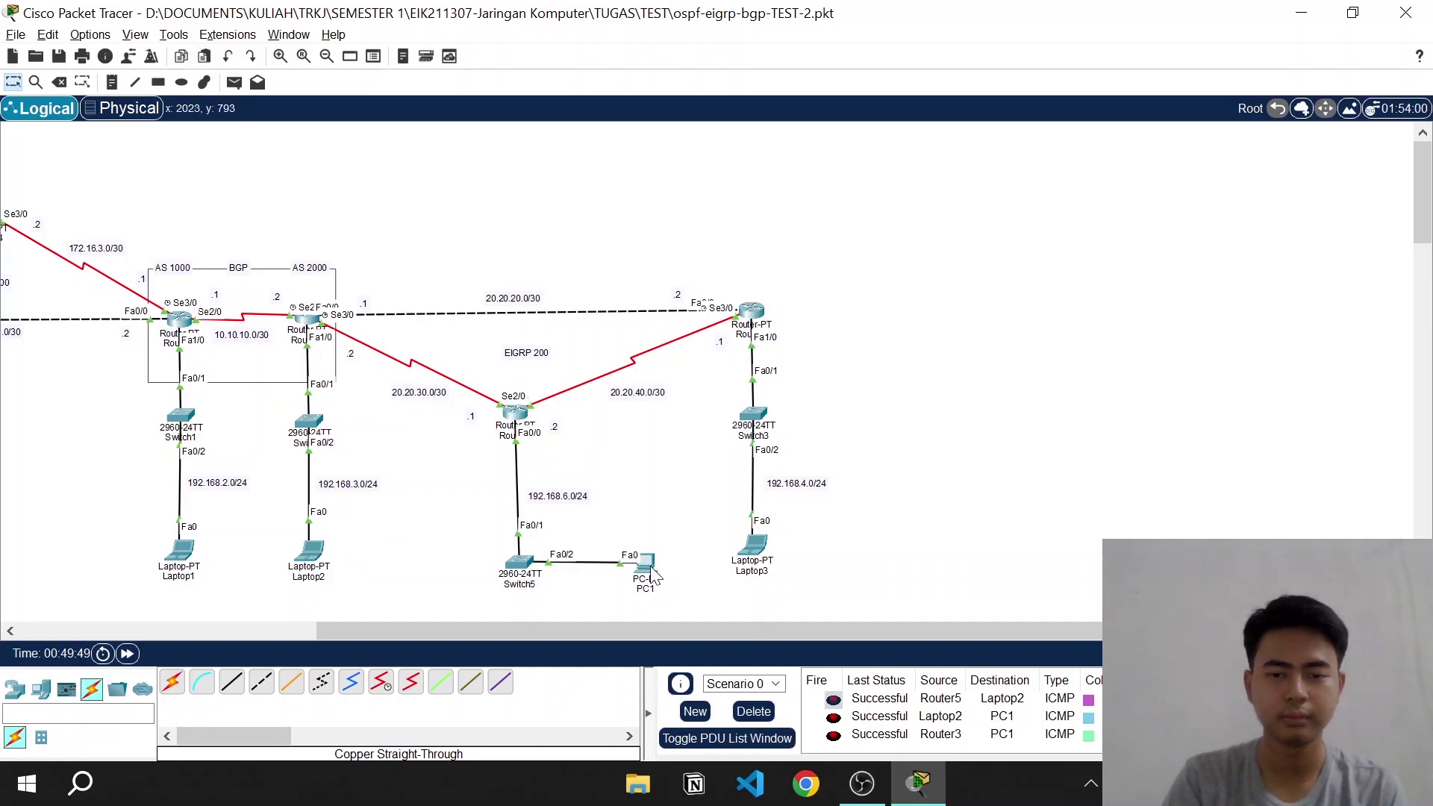
left_click(755, 711)
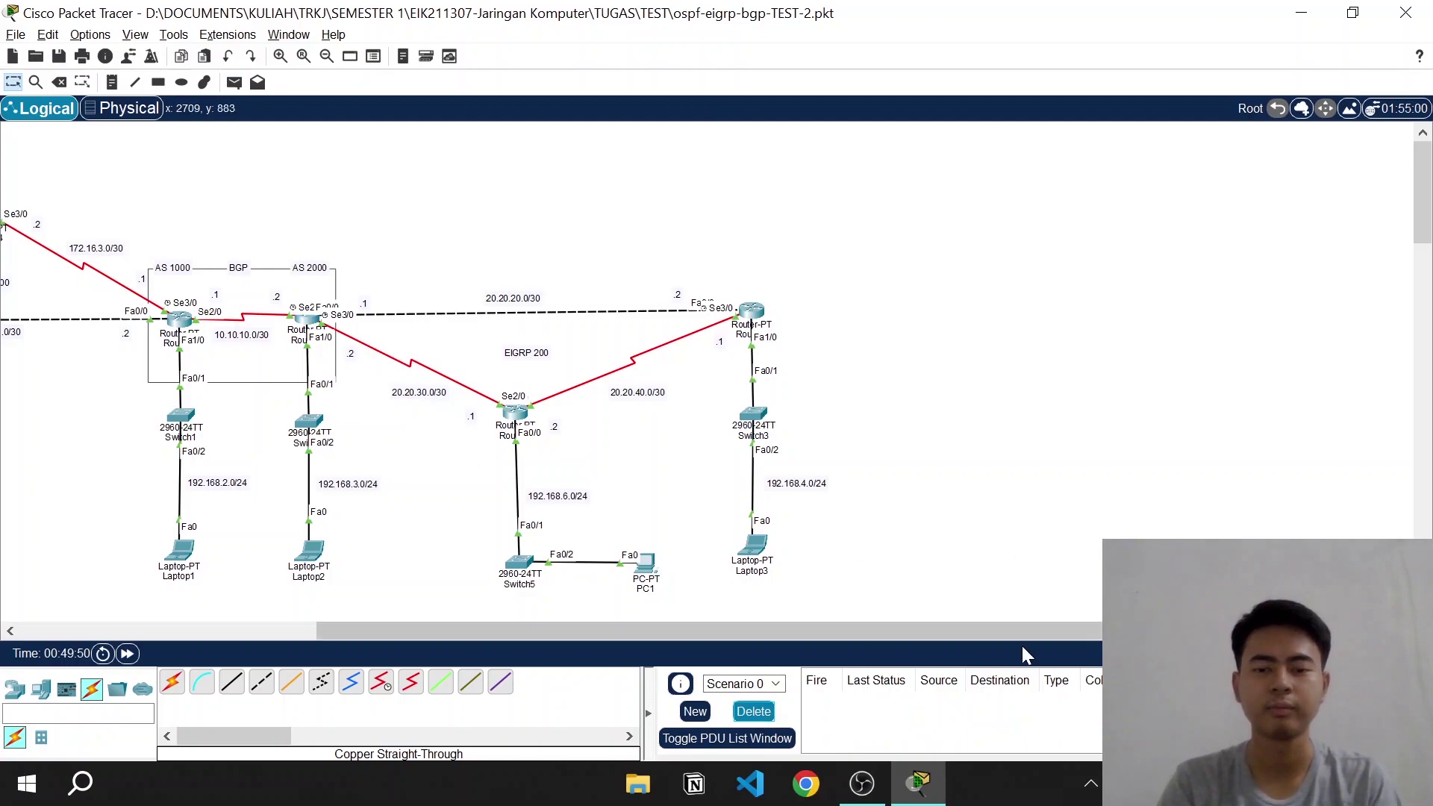
Open Router1's command line, shrink its window and bring up a fresh global configuration prompt
left_click_drag(1034, 629, 782, 612)
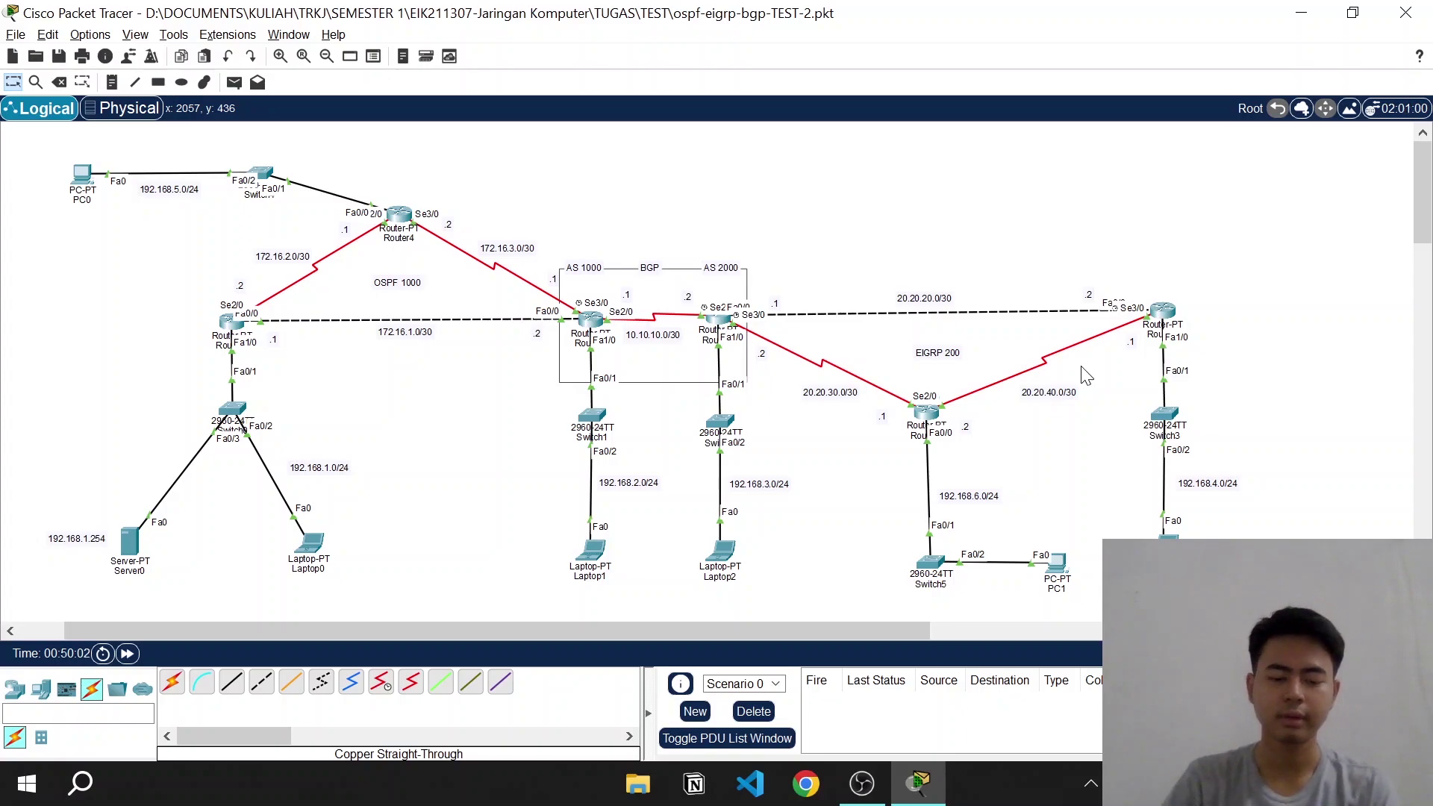
left_click(592, 321)
left_click_drag(591, 6, 603, 93)
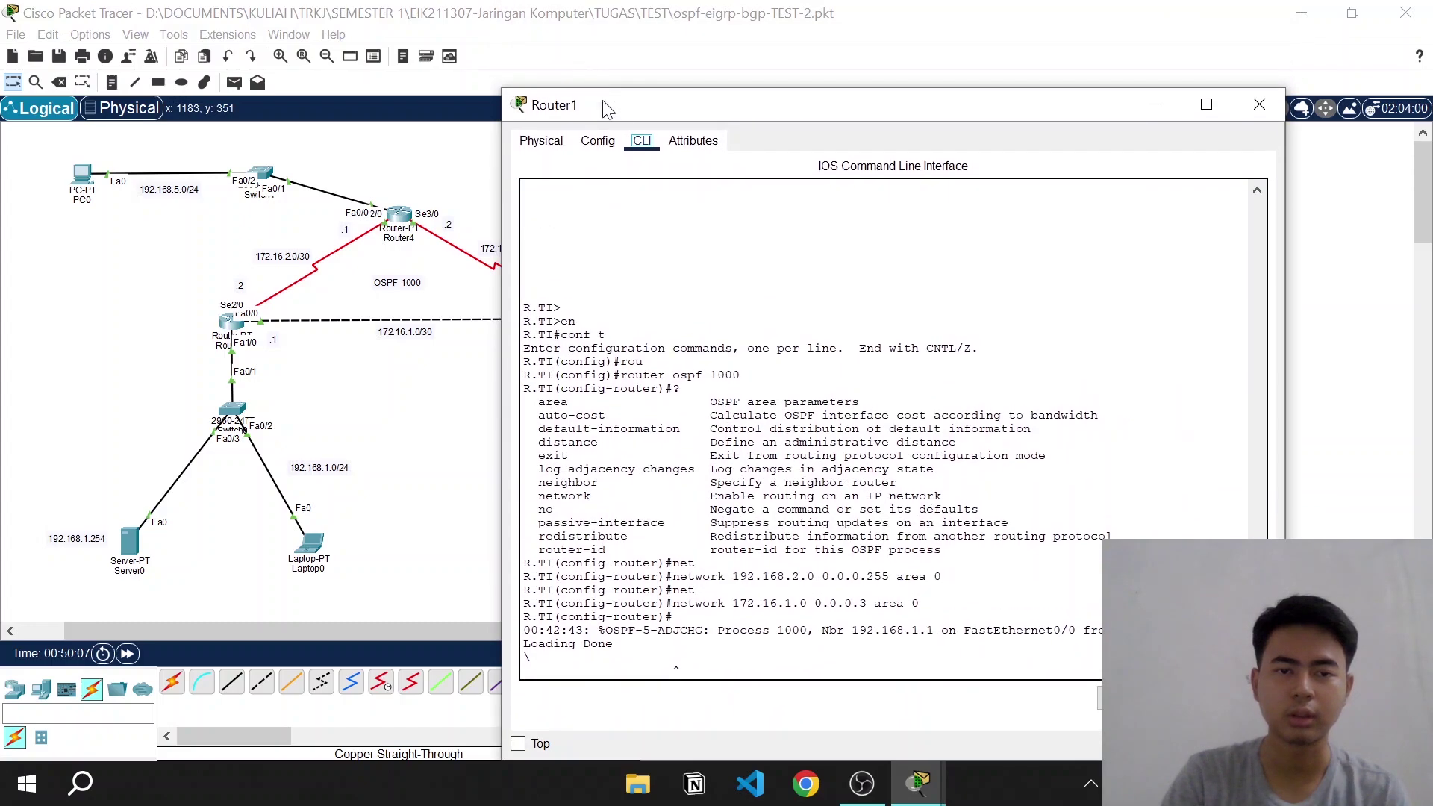
left_click_drag(1284, 760, 1149, 667)
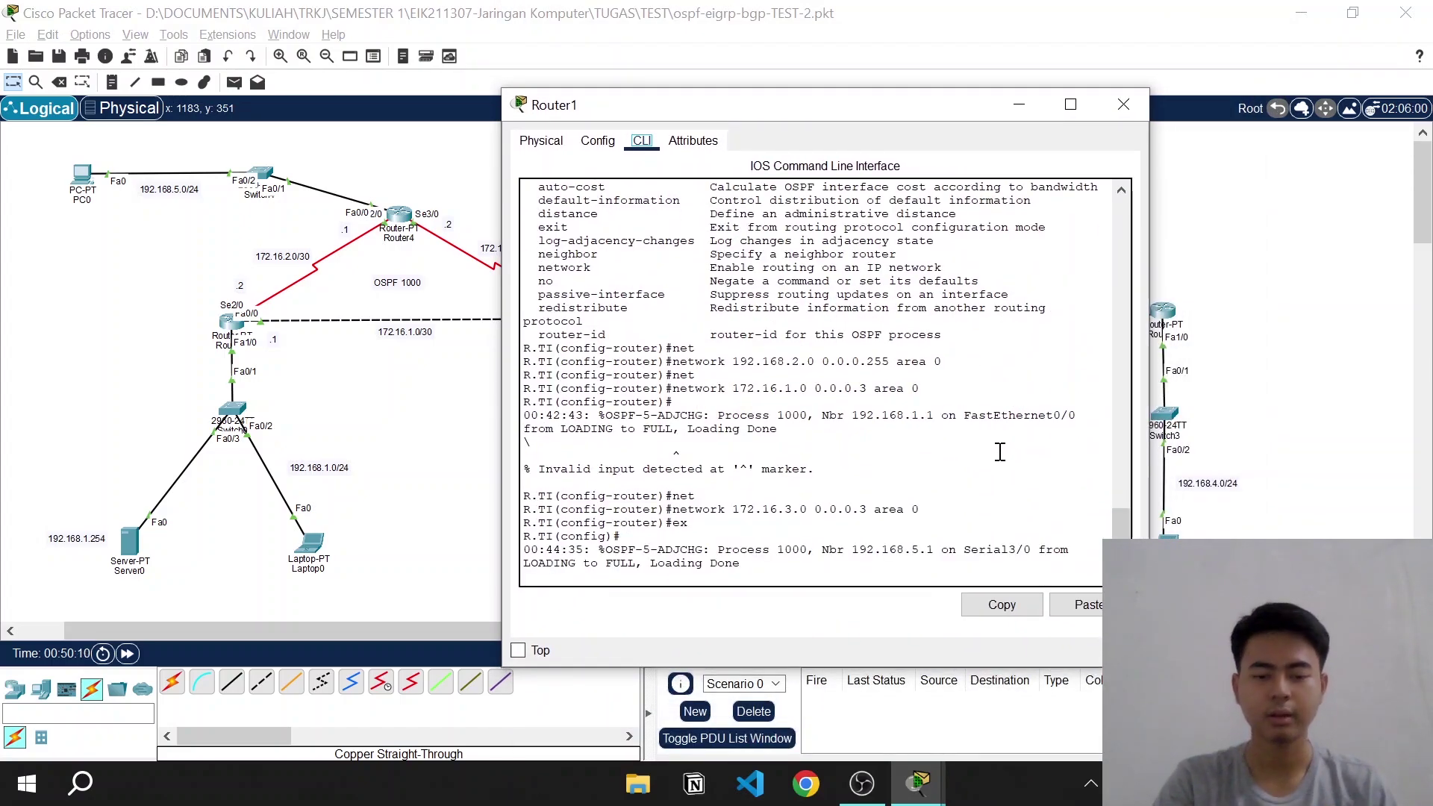
left_click(995, 491)
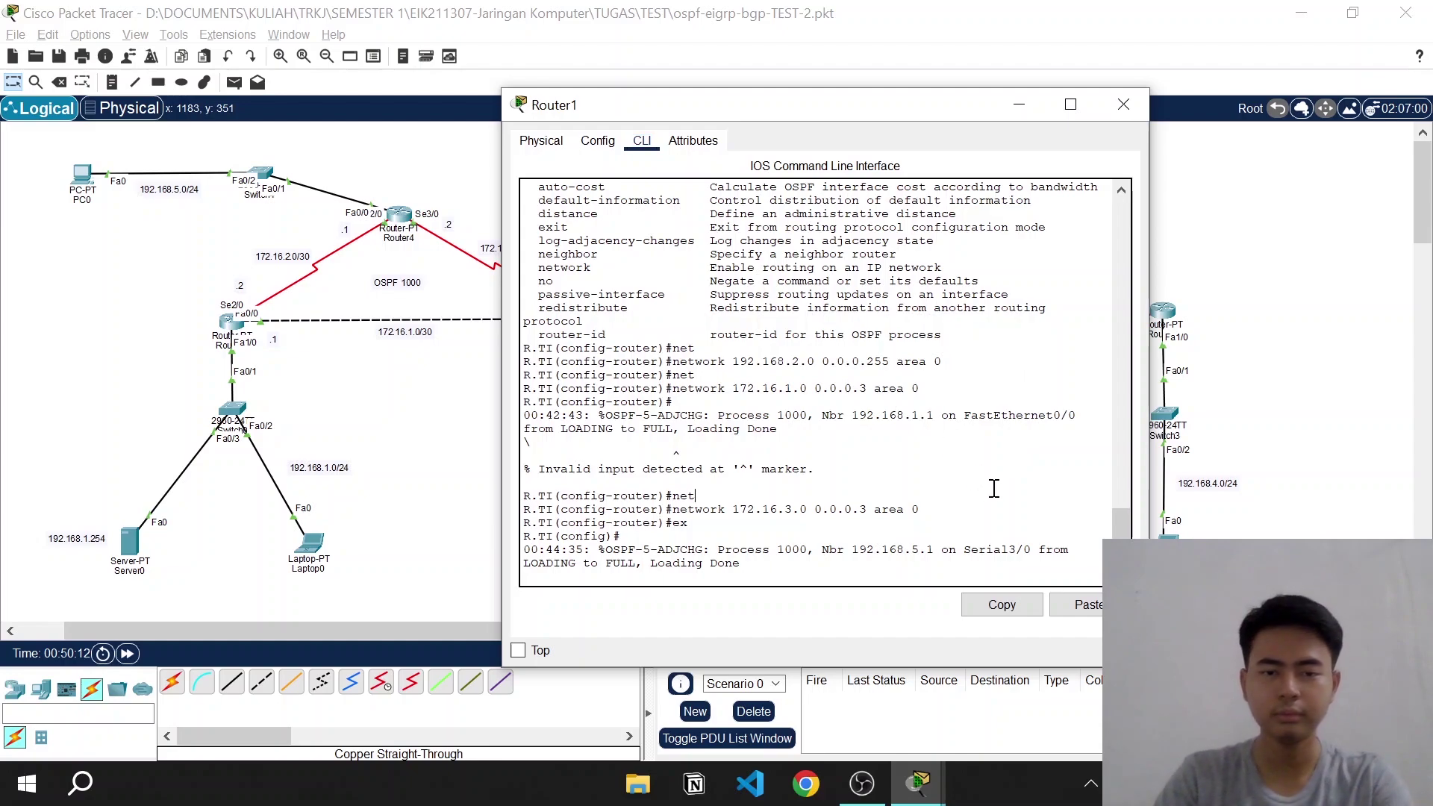
key("Return")
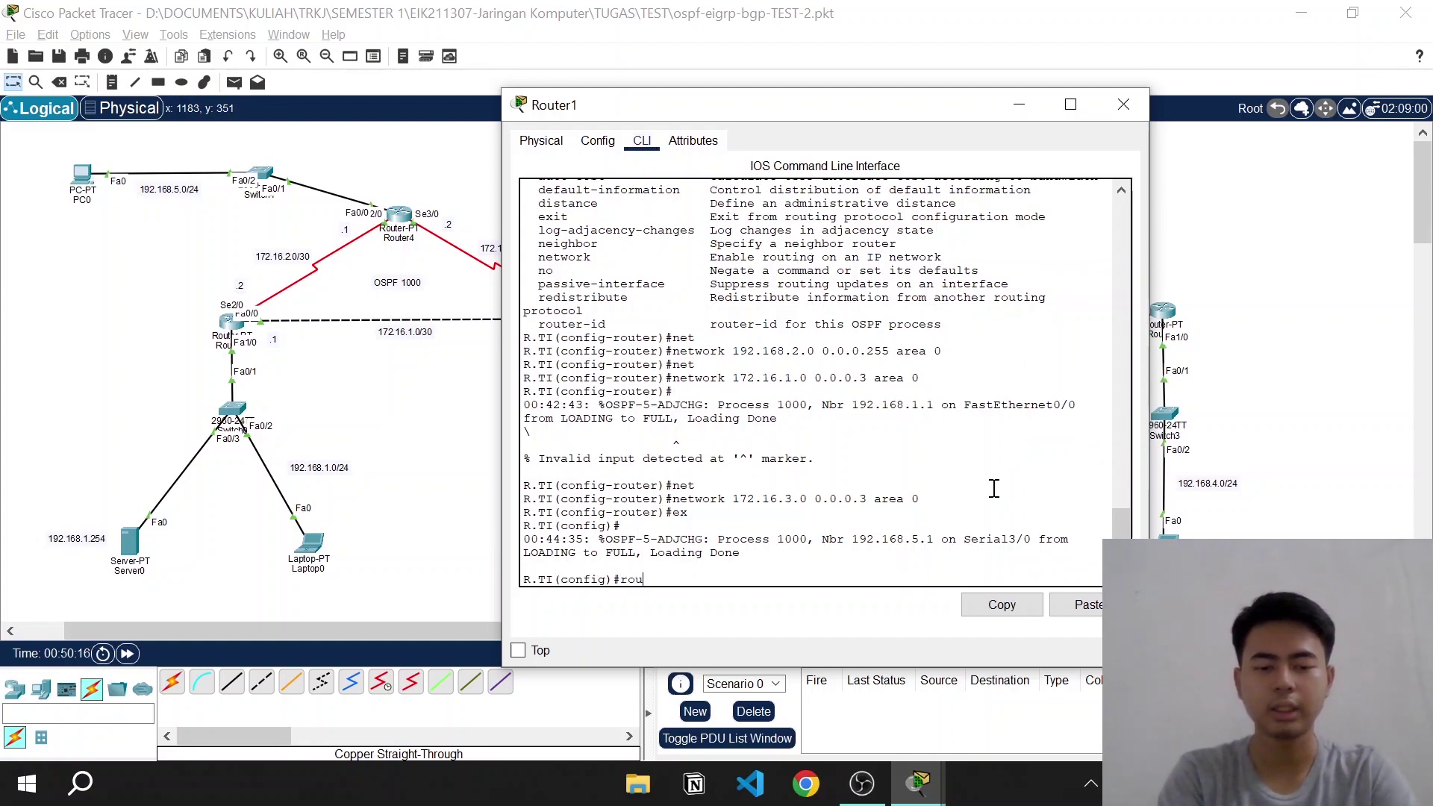
Begin a router bgp command on Router1, listing the available protocols and its argument syntax, and move the console to check the AS labels
type("r")
key("Tab")
type("?")
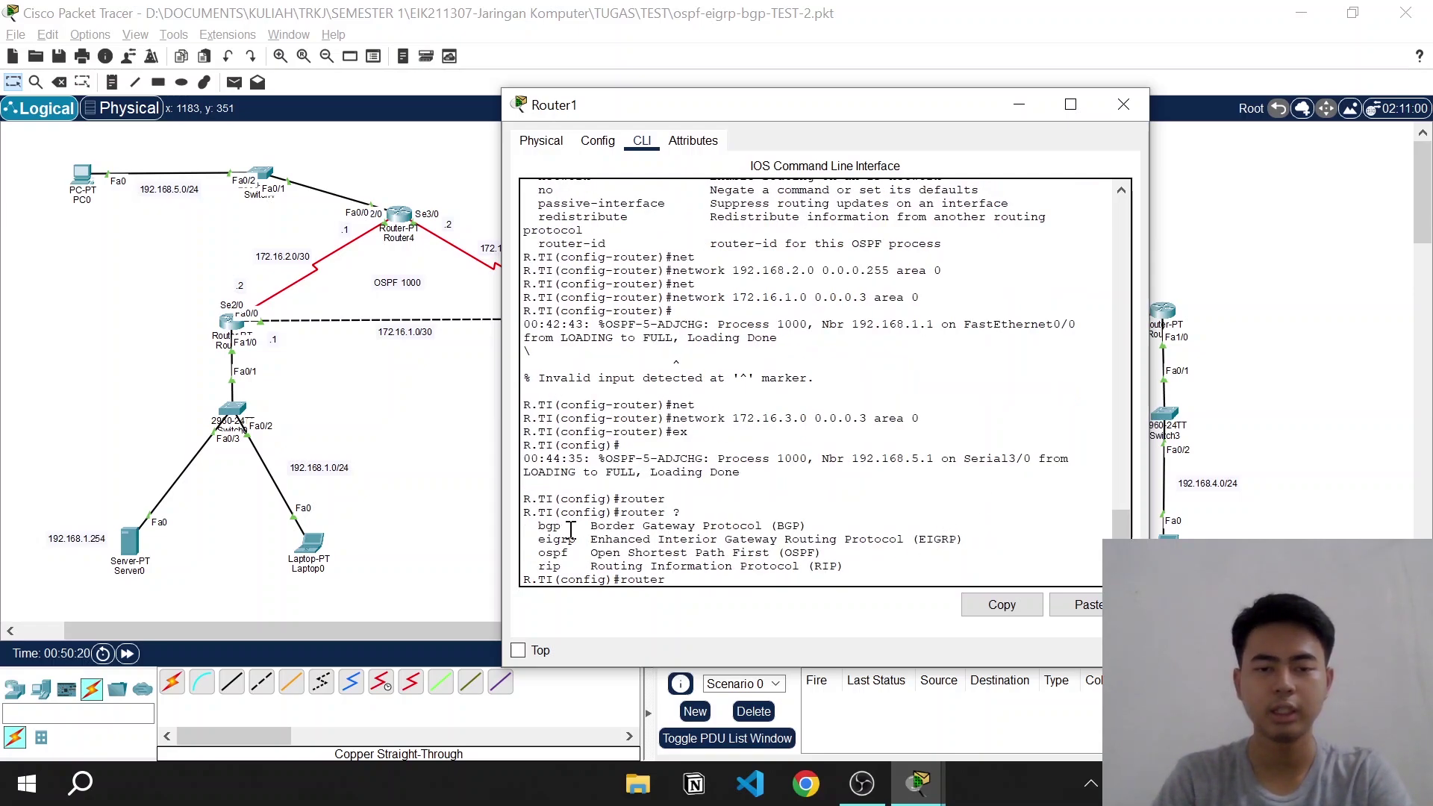
type("bgp")
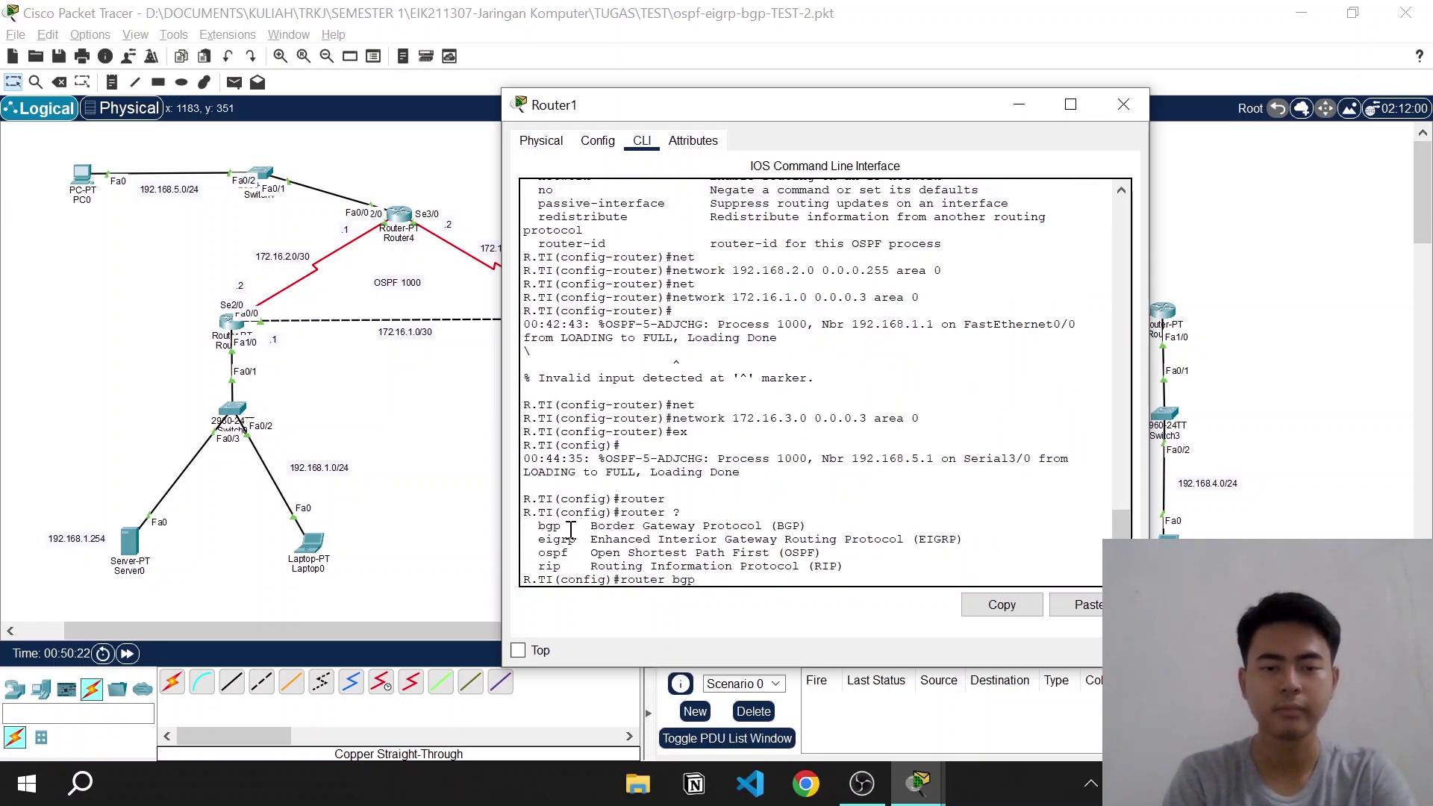
type(" ?")
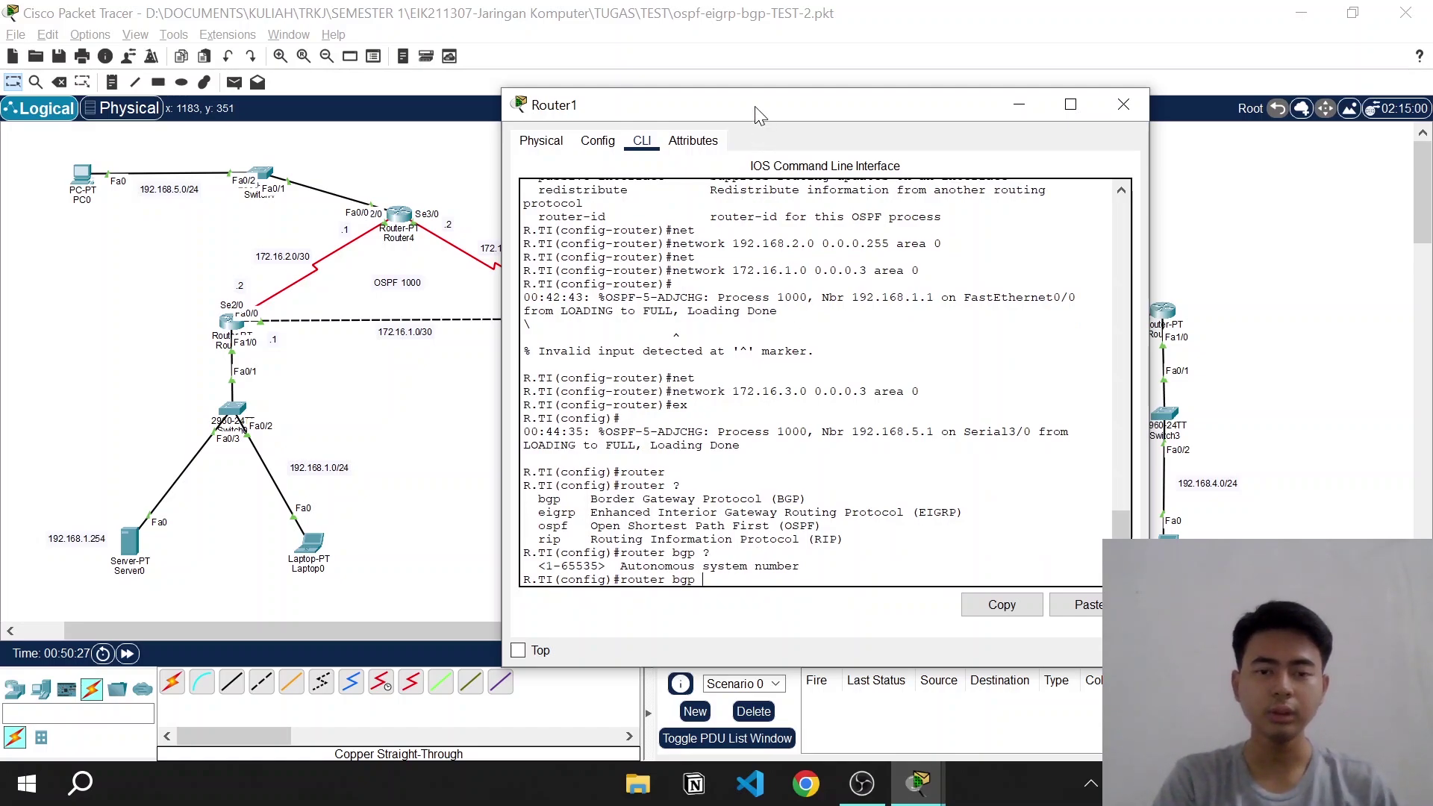
left_click_drag(755, 106, 999, 104)
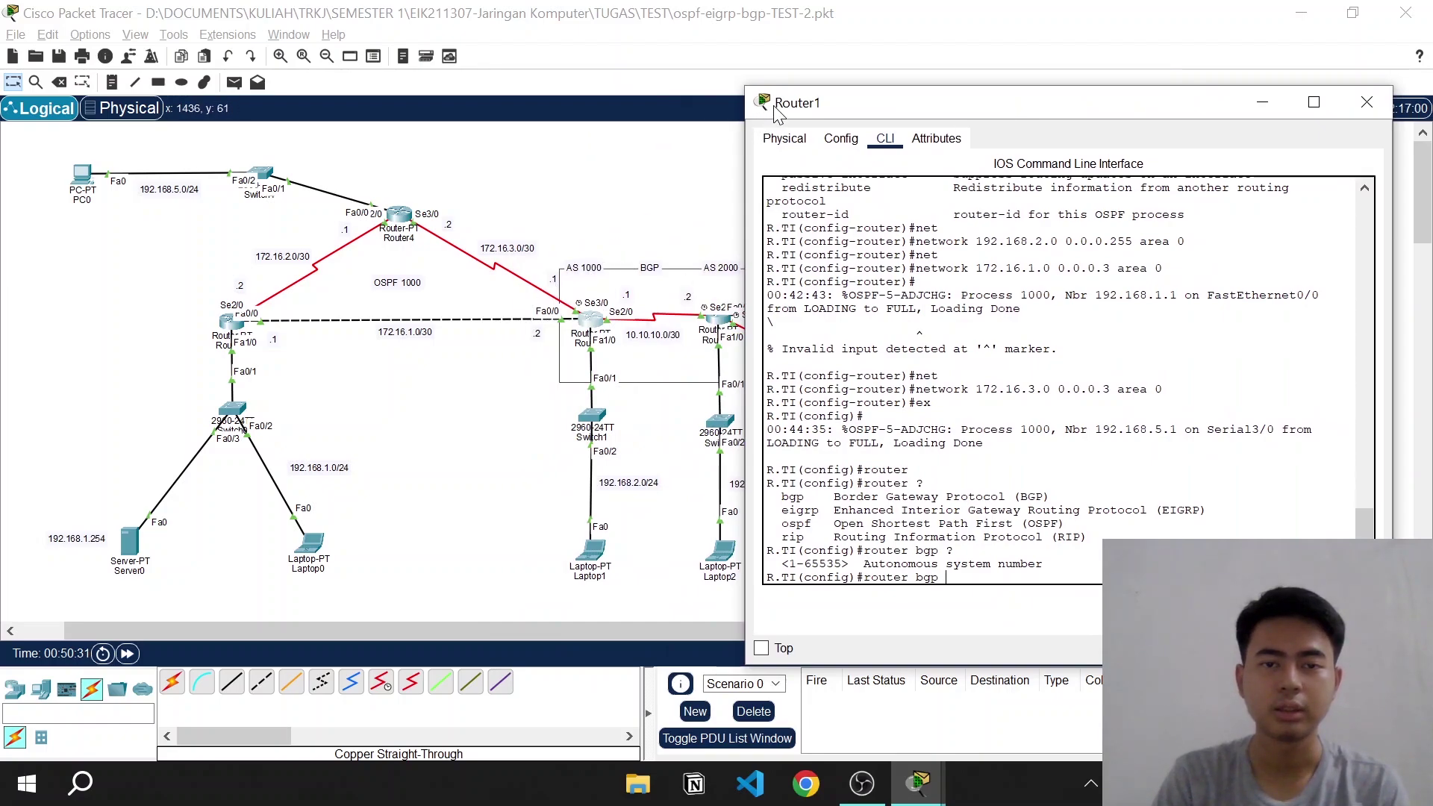
left_click_drag(775, 112, 814, 279)
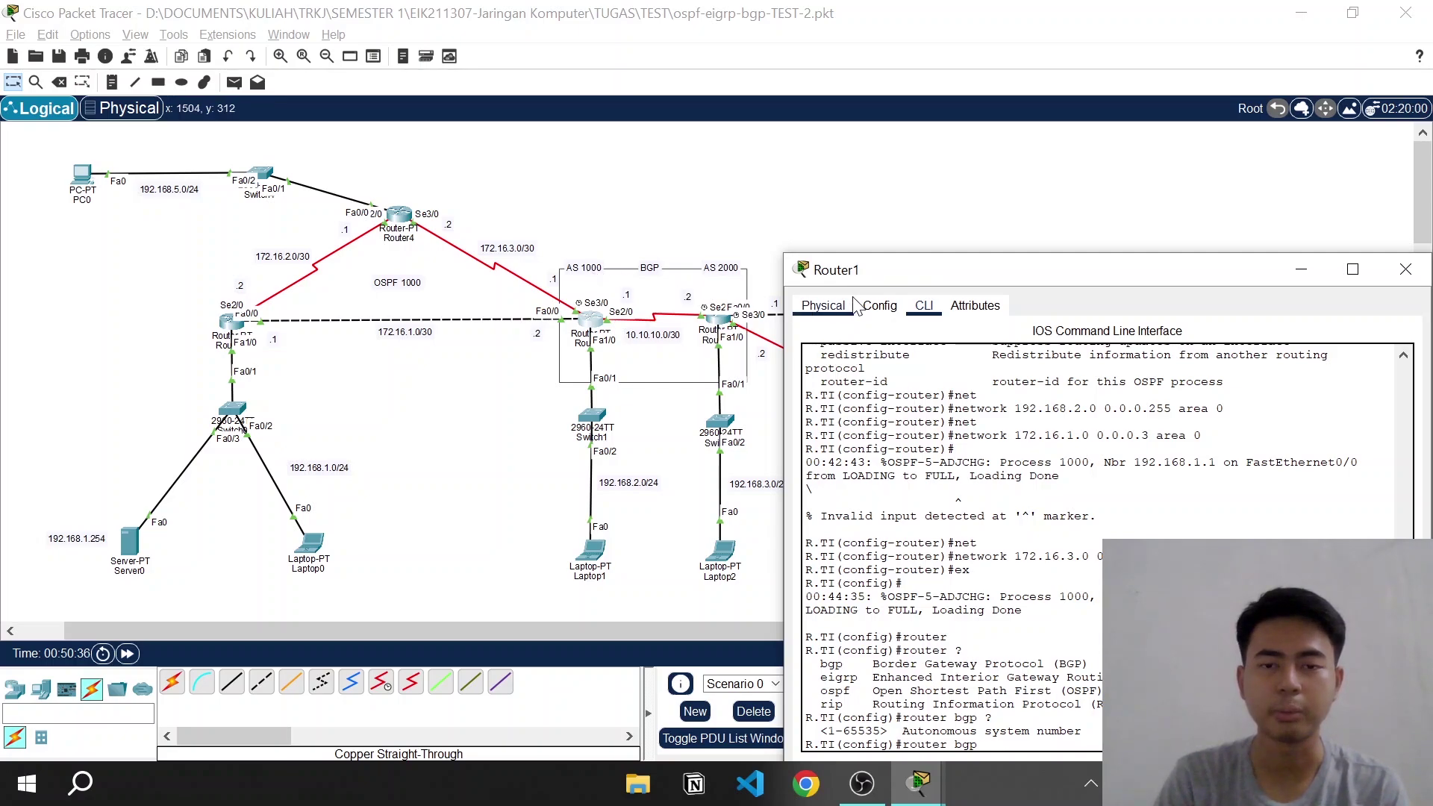
left_click_drag(868, 285, 616, 70)
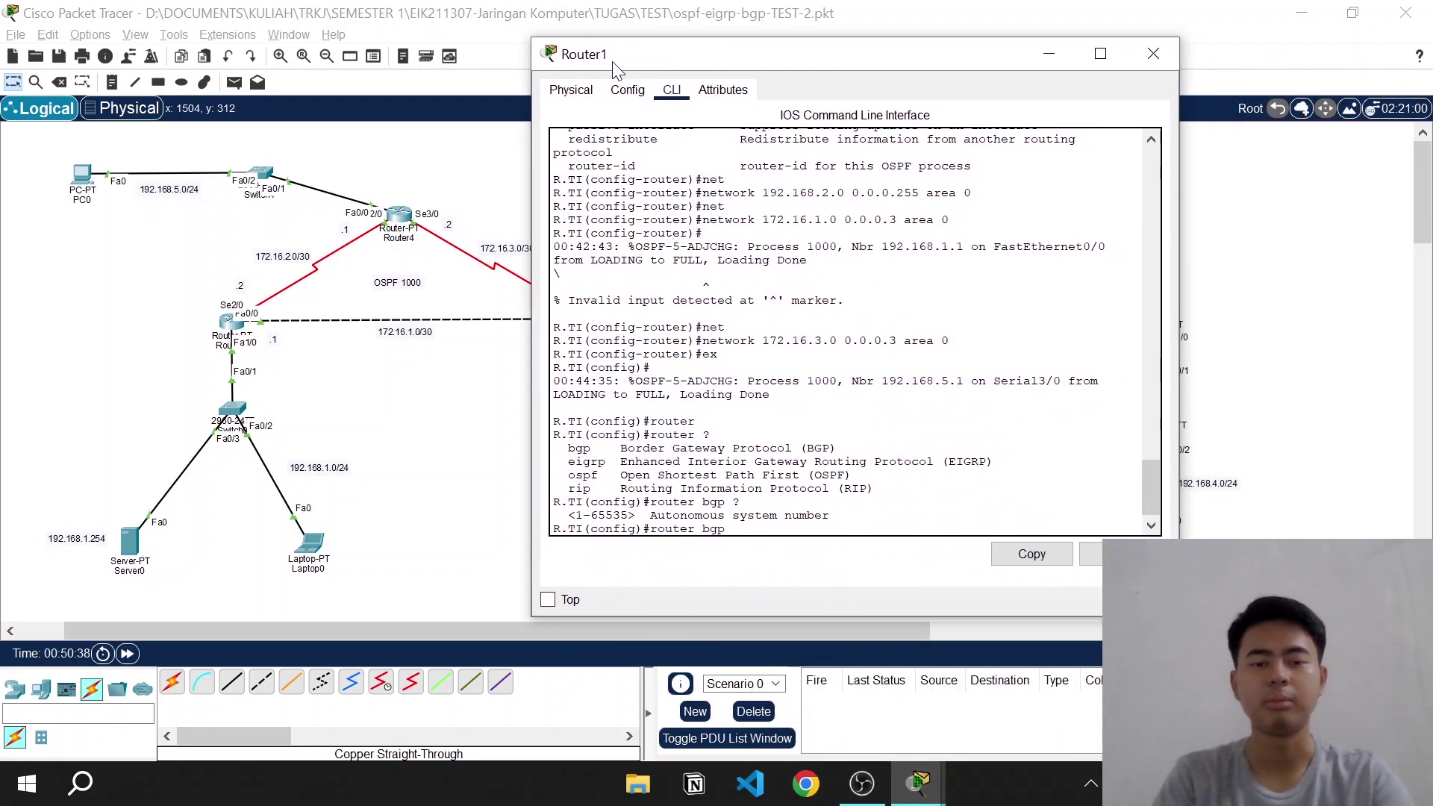
Start the BGP routing process with autonomous system 1000 on Router1, checking for further command arguments first
type("1")
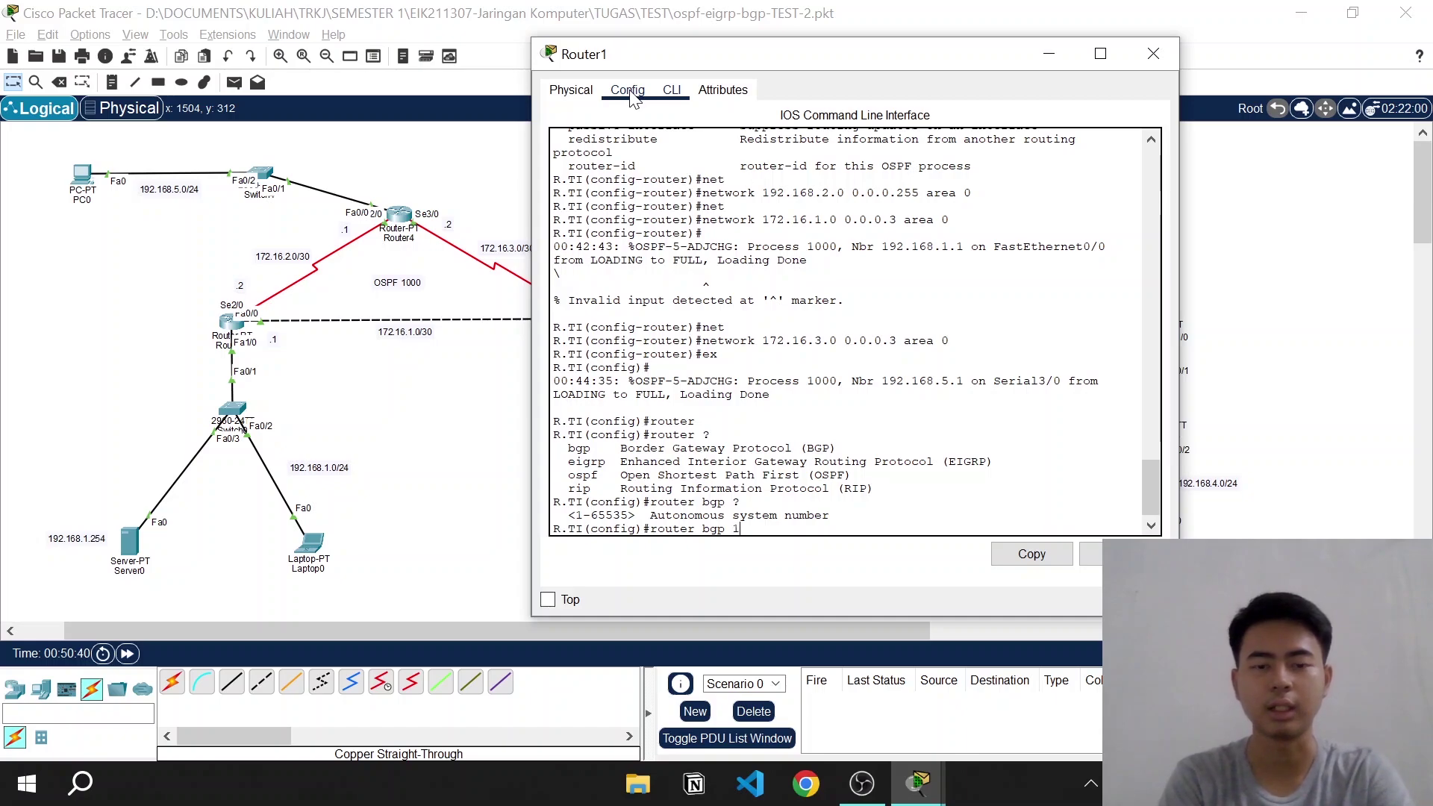
type("000 ?")
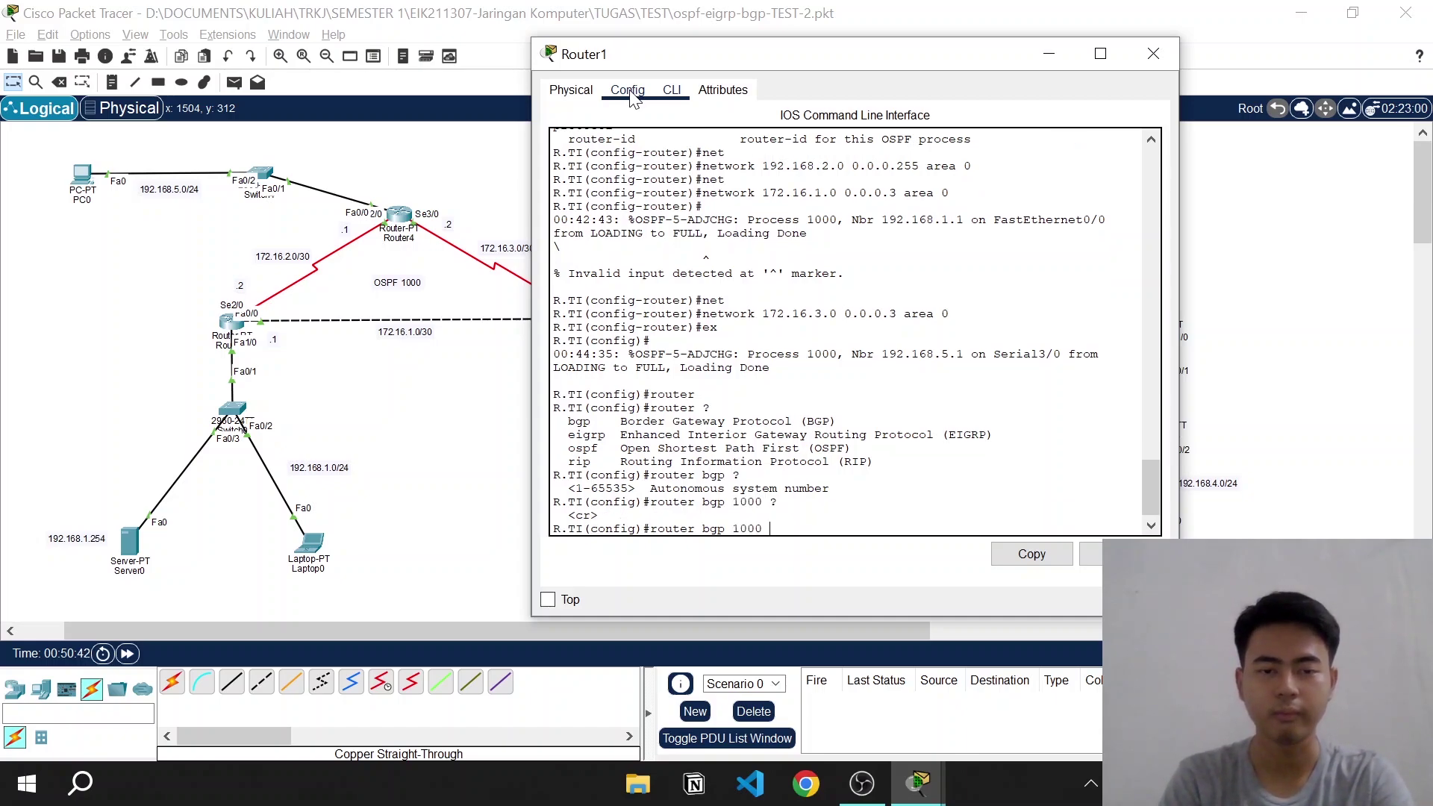
key("Return")
key("Return")
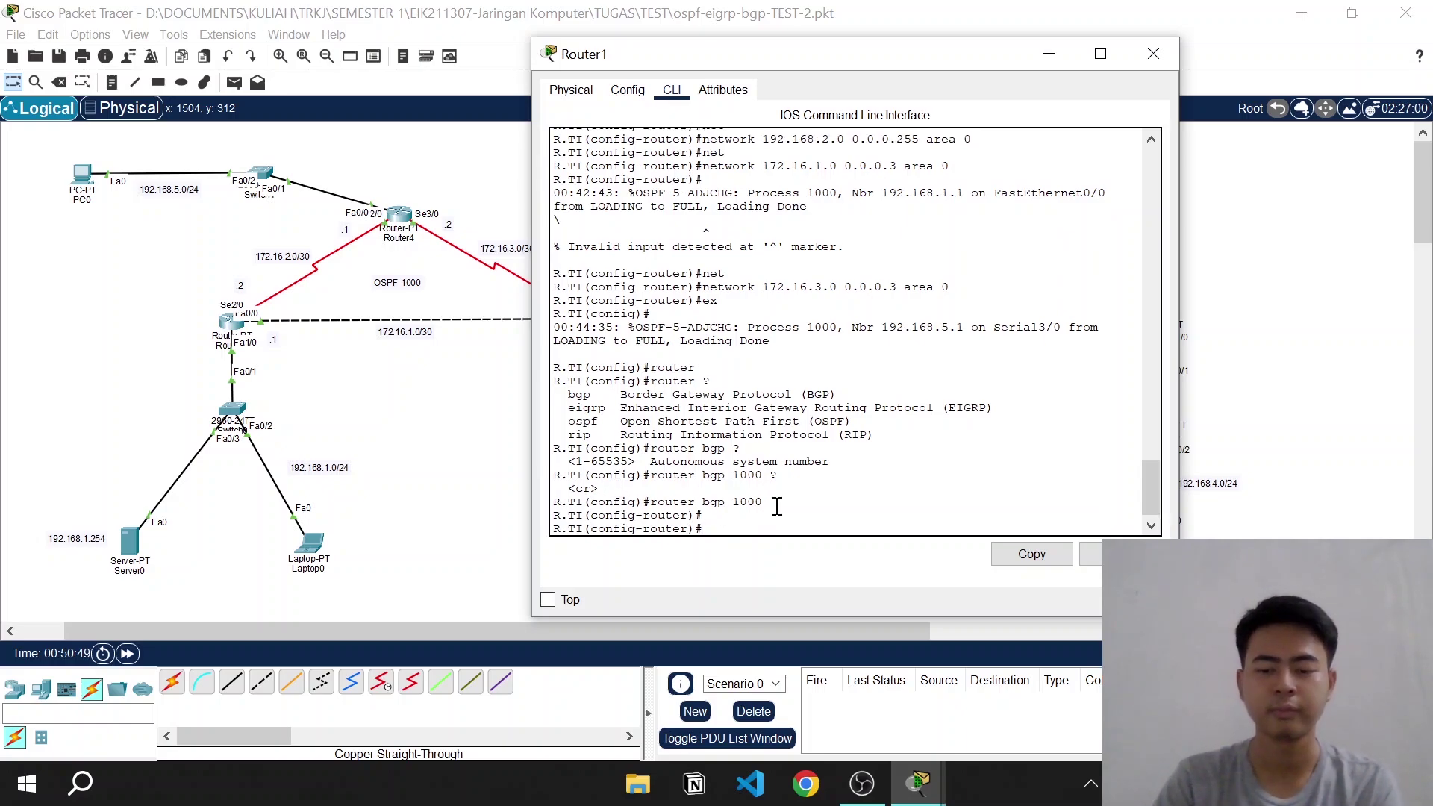
List the BGP router commands on Router1, begin a neighbor command and query its expected argument
type("?")
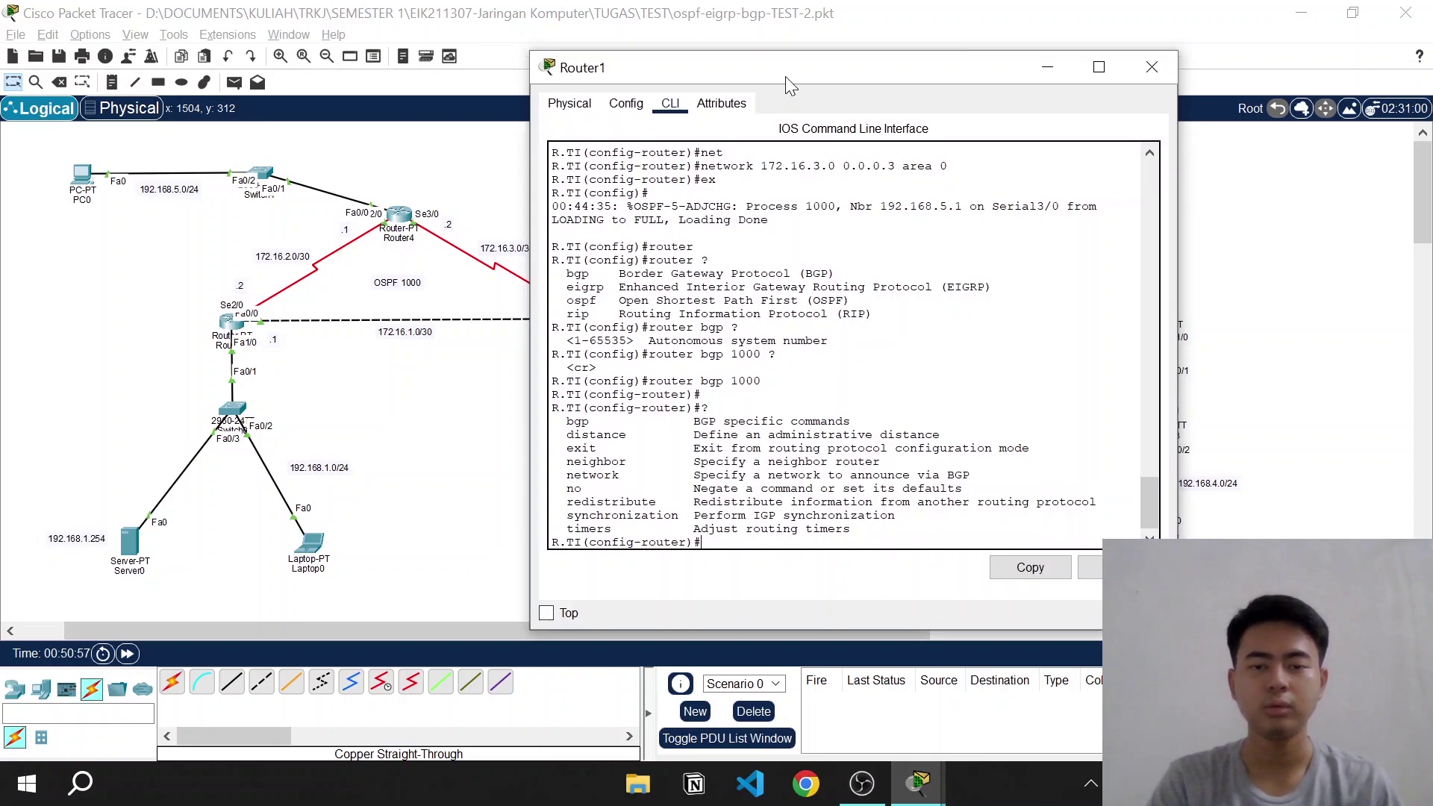
left_click_drag(787, 63, 664, 76)
type("ne")
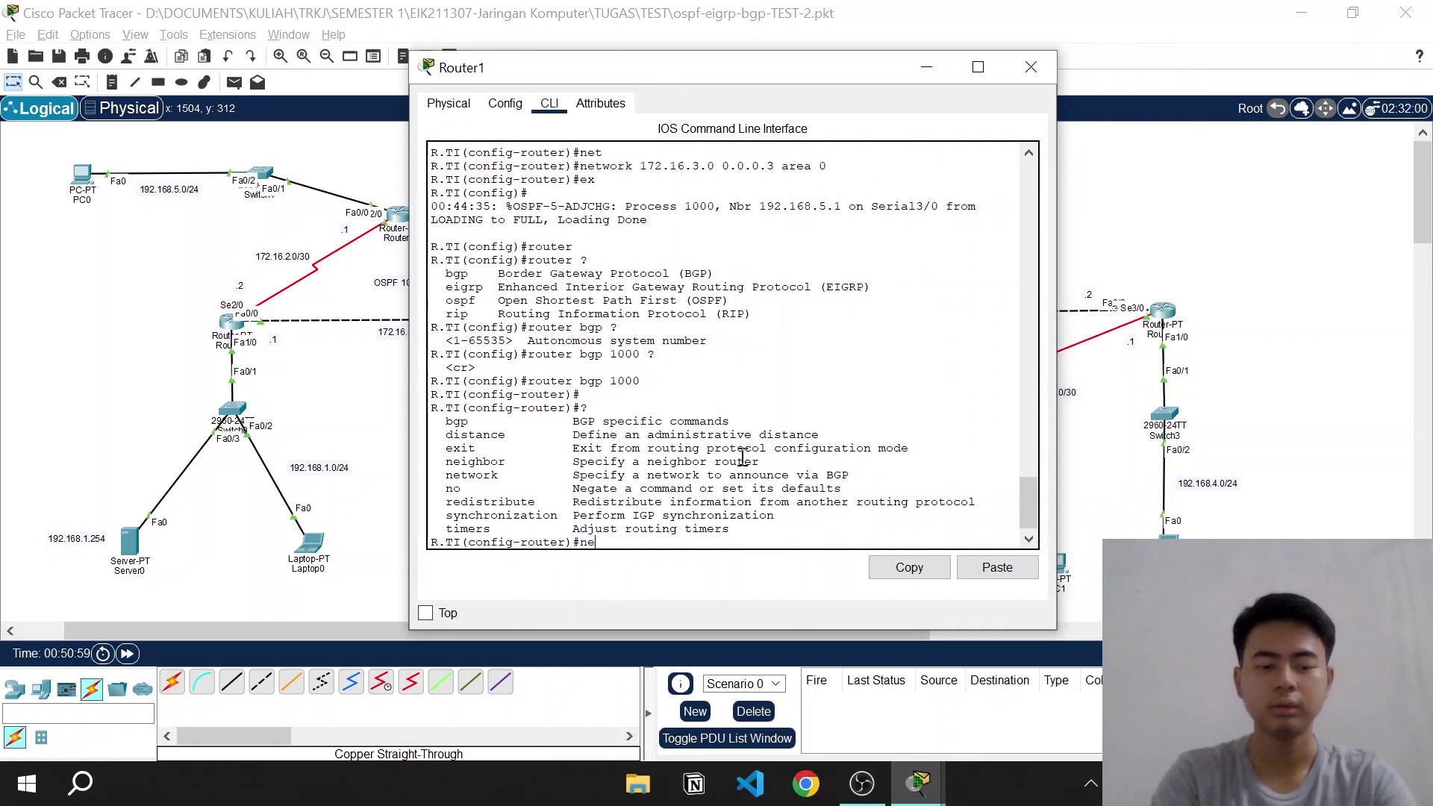
type("ig")
key("Tab")
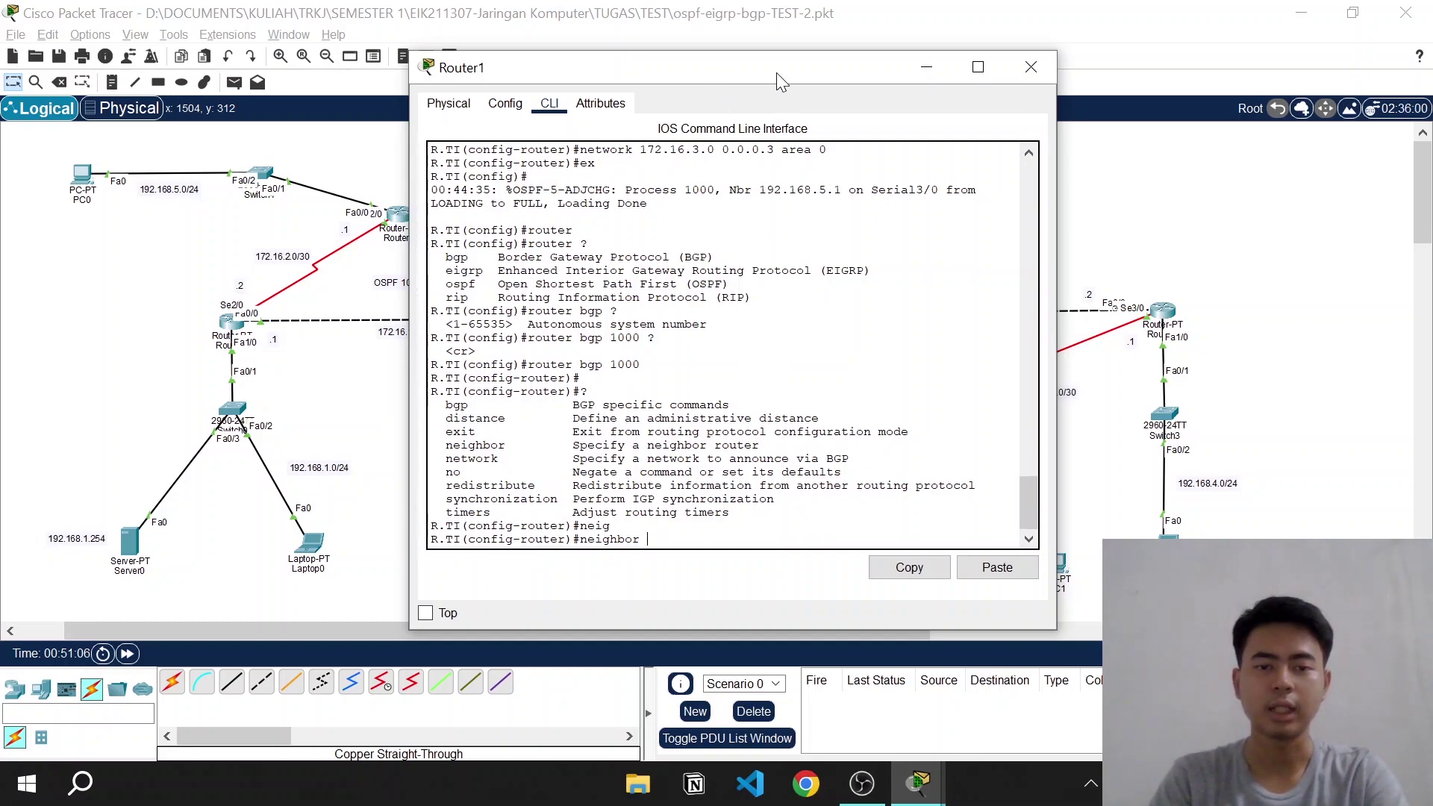
left_click_drag(777, 73, 751, 18)
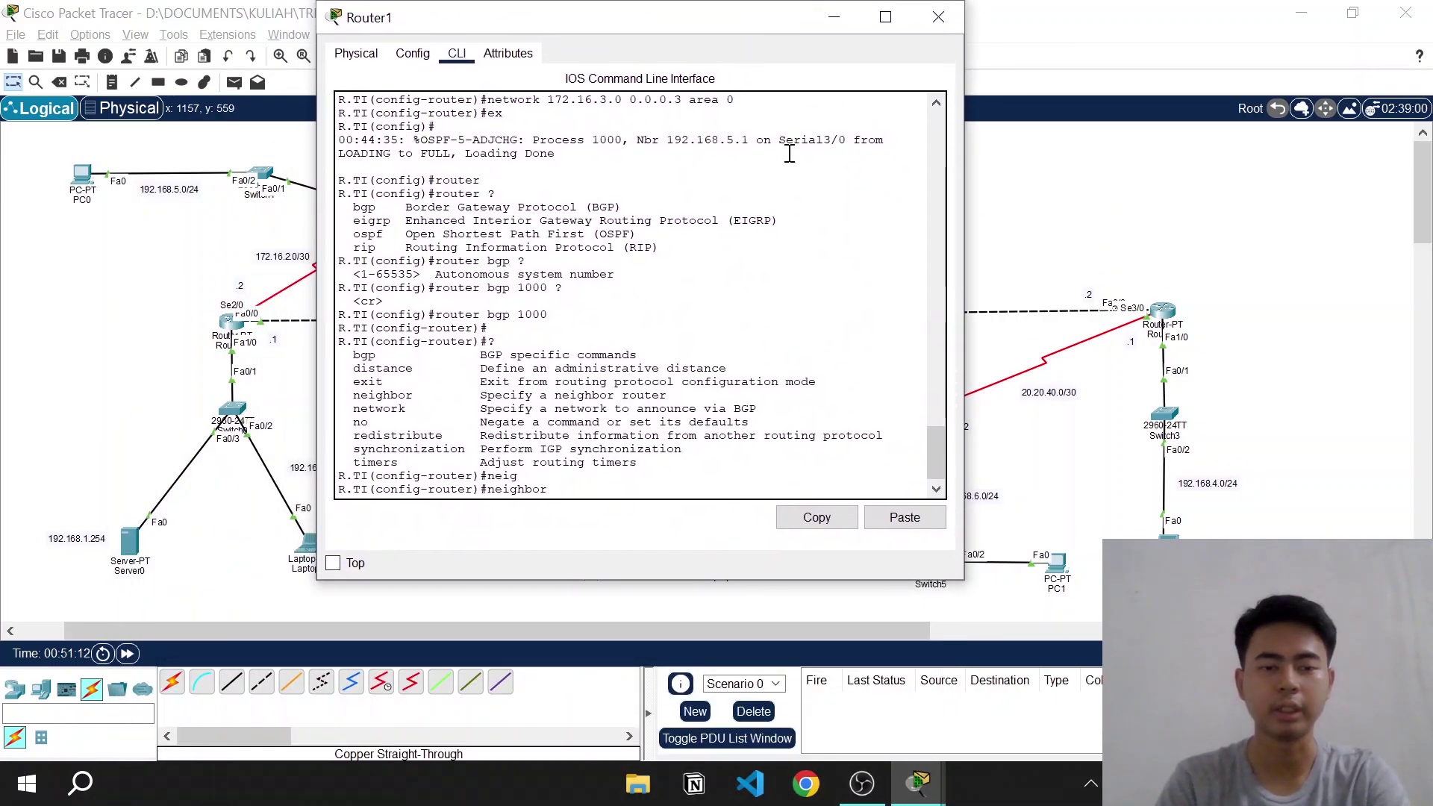
type("?")
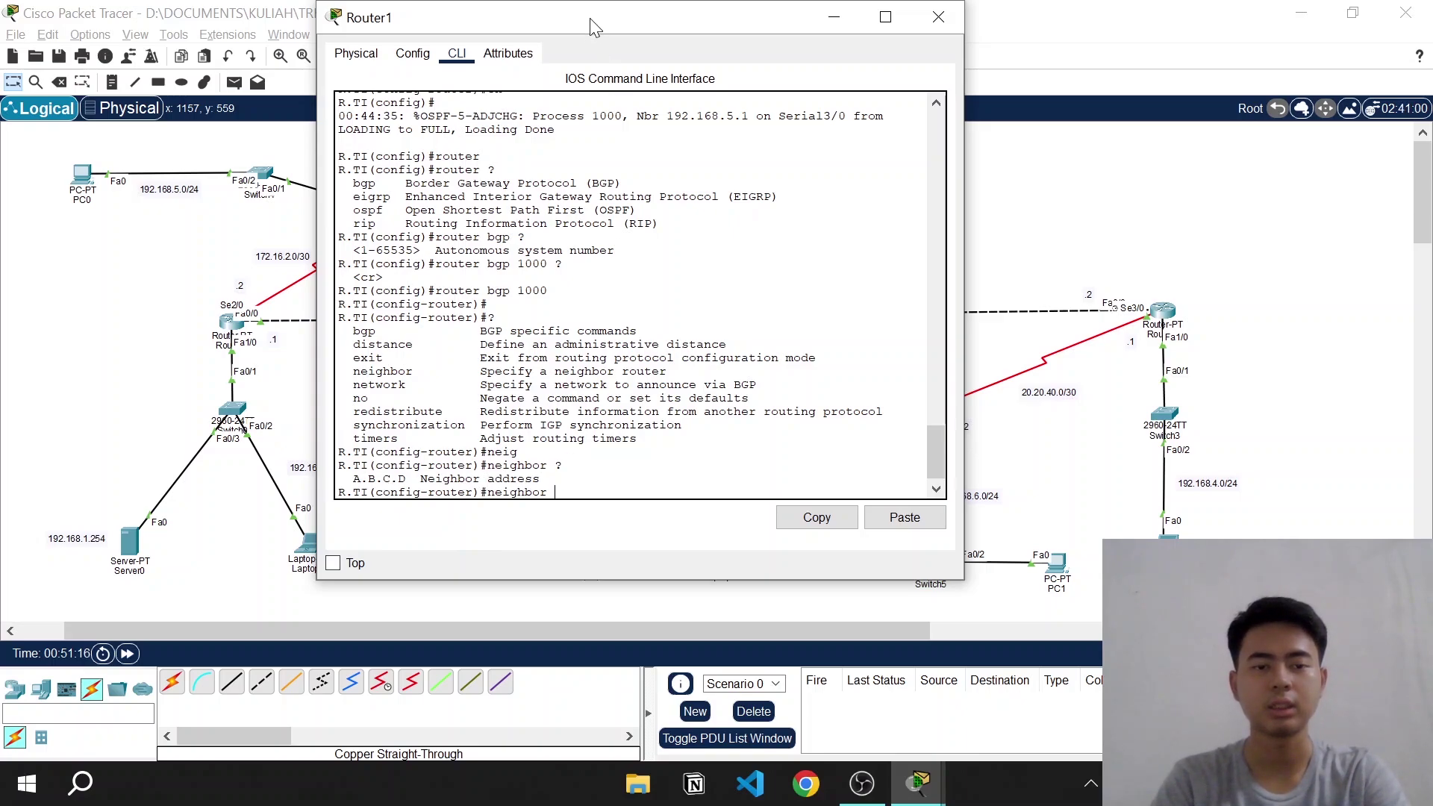
Move the console aside to check the BGP link addressing, then enter 10.10.10.2 as the neighbor address and list its options
left_click_drag(597, 16, 521, 477)
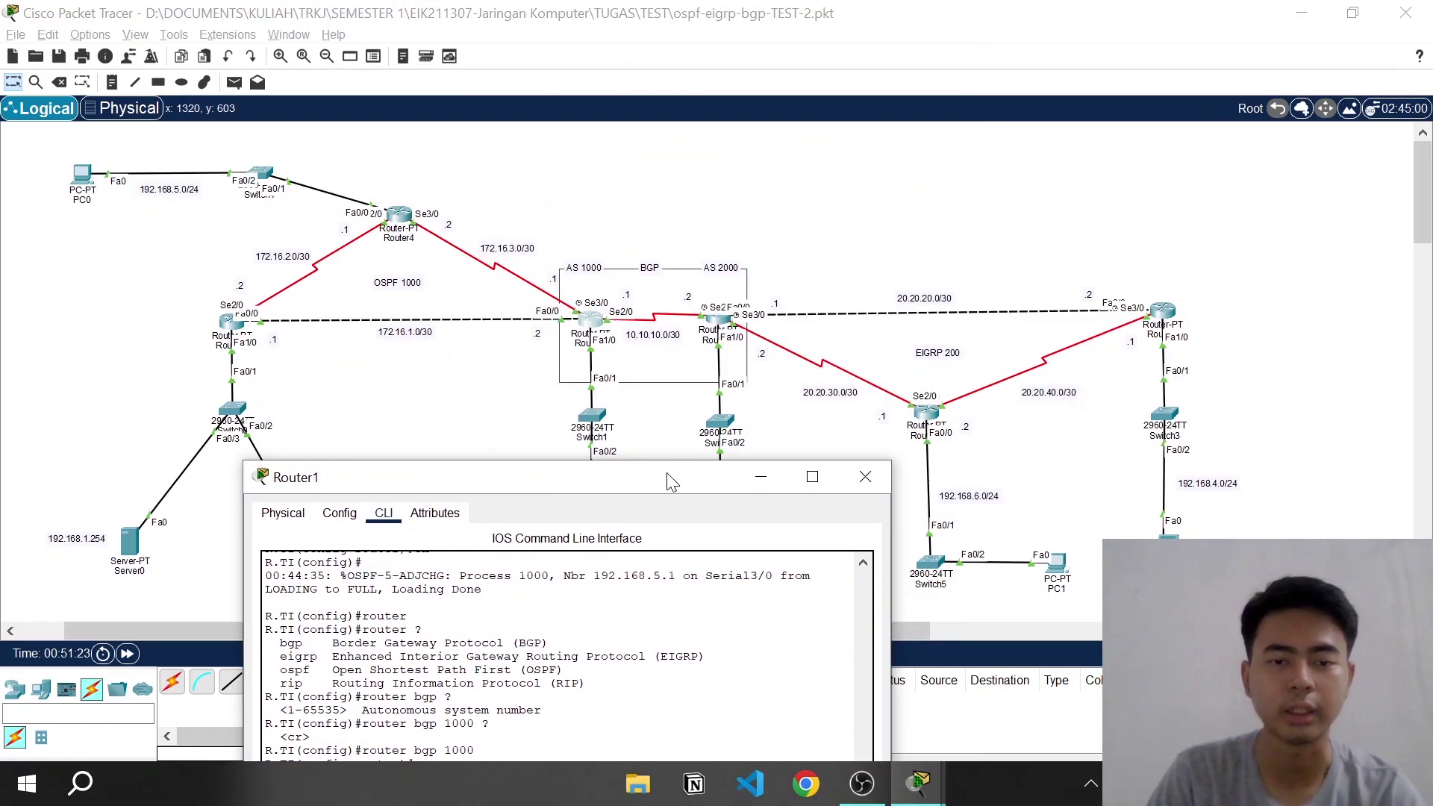
left_click_drag(667, 480, 700, 84)
type("10.1")
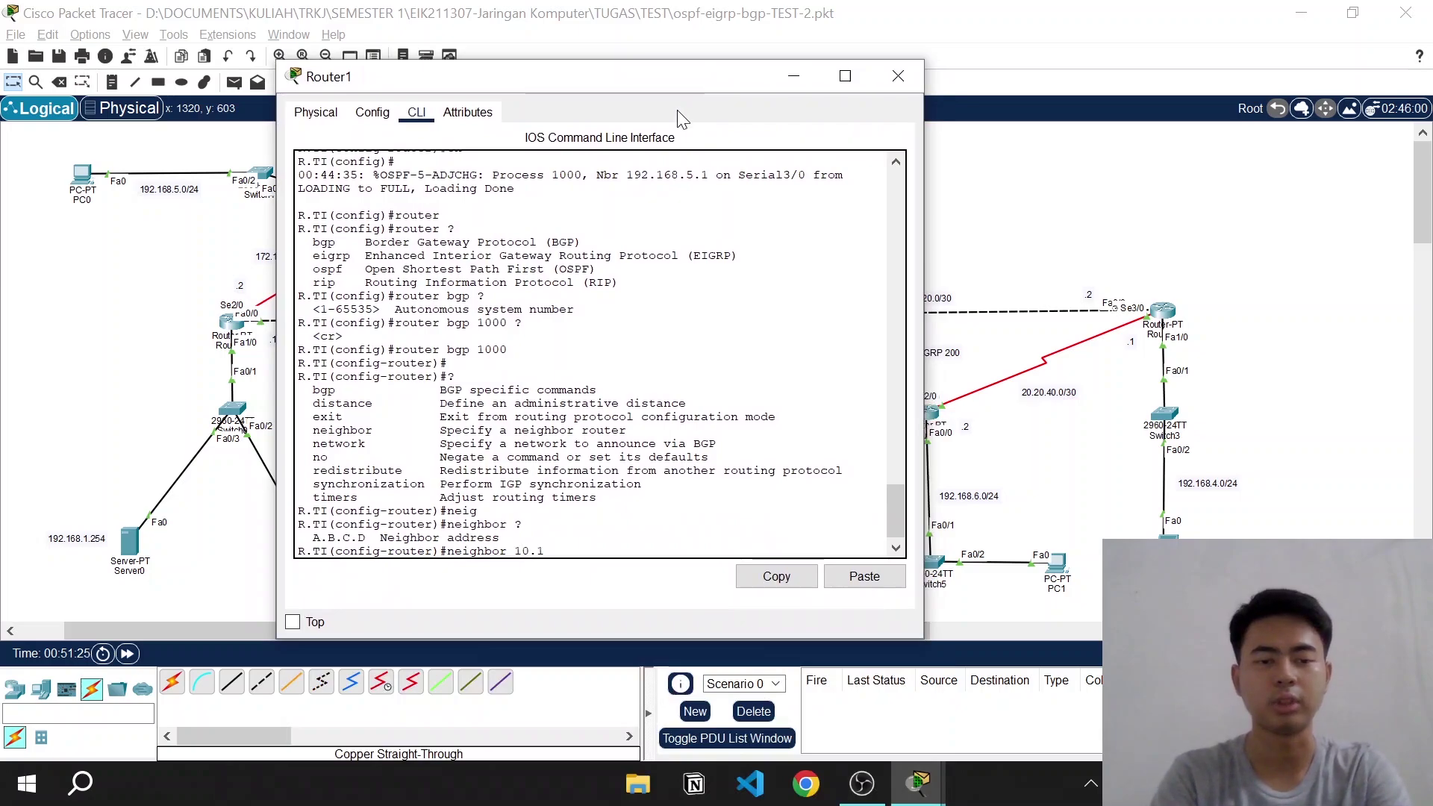
type("0.10.2 ?")
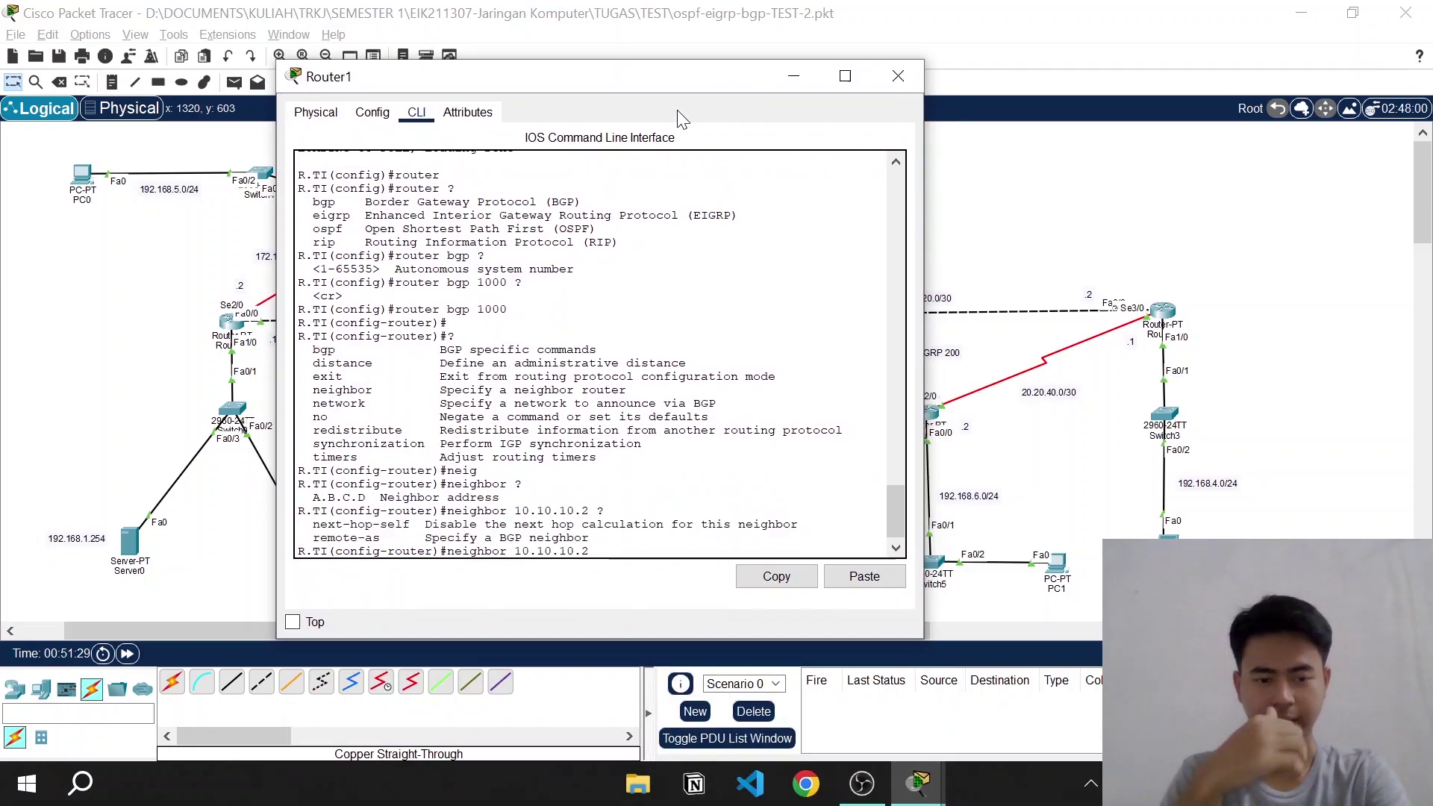
Complete the neighbor 10.10.10.2 command with remote-as 2000, checking the AS label in the topology and any further arguments before running it
type("rem")
key("Tab")
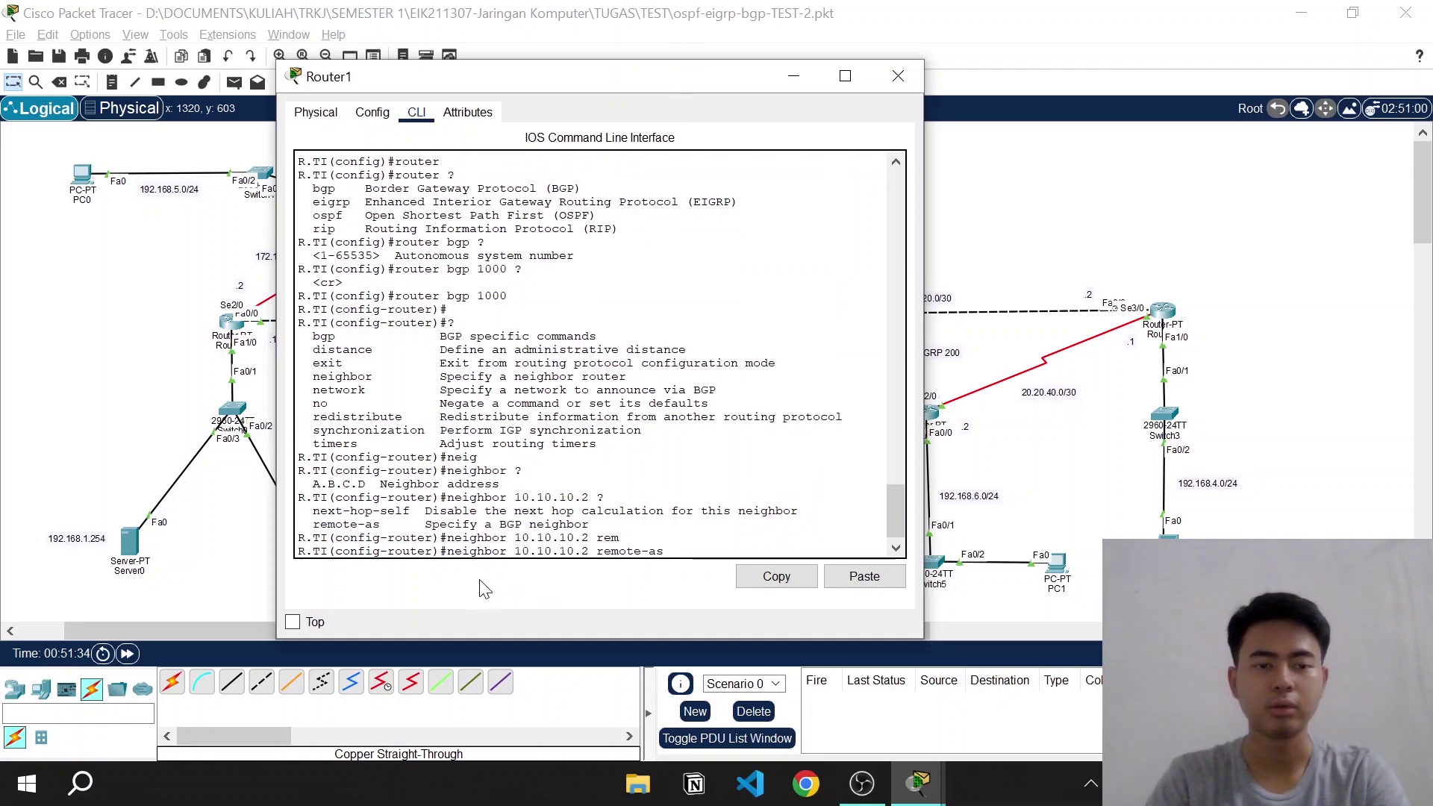
left_click(697, 9)
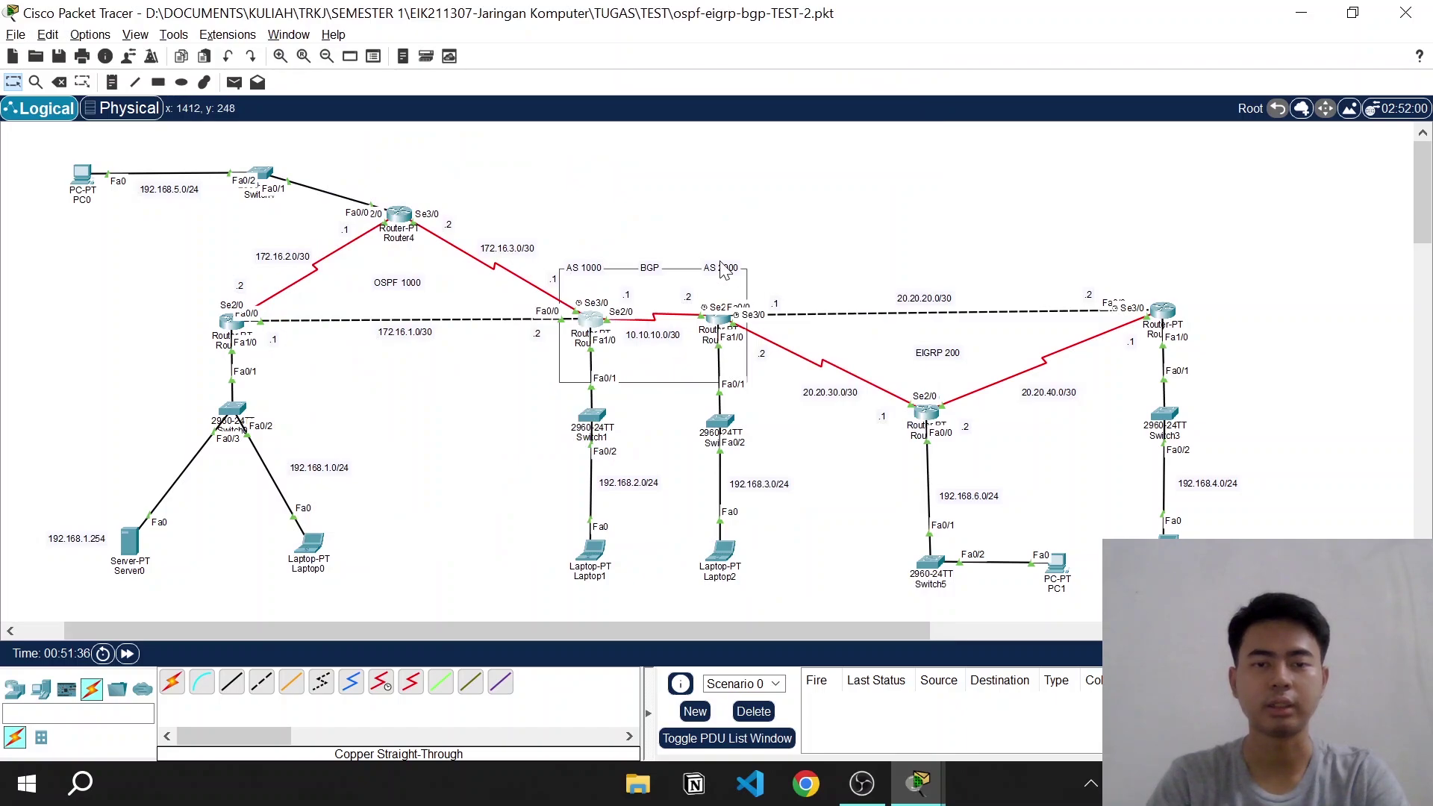
mouse_move(920, 780)
left_click(996, 655)
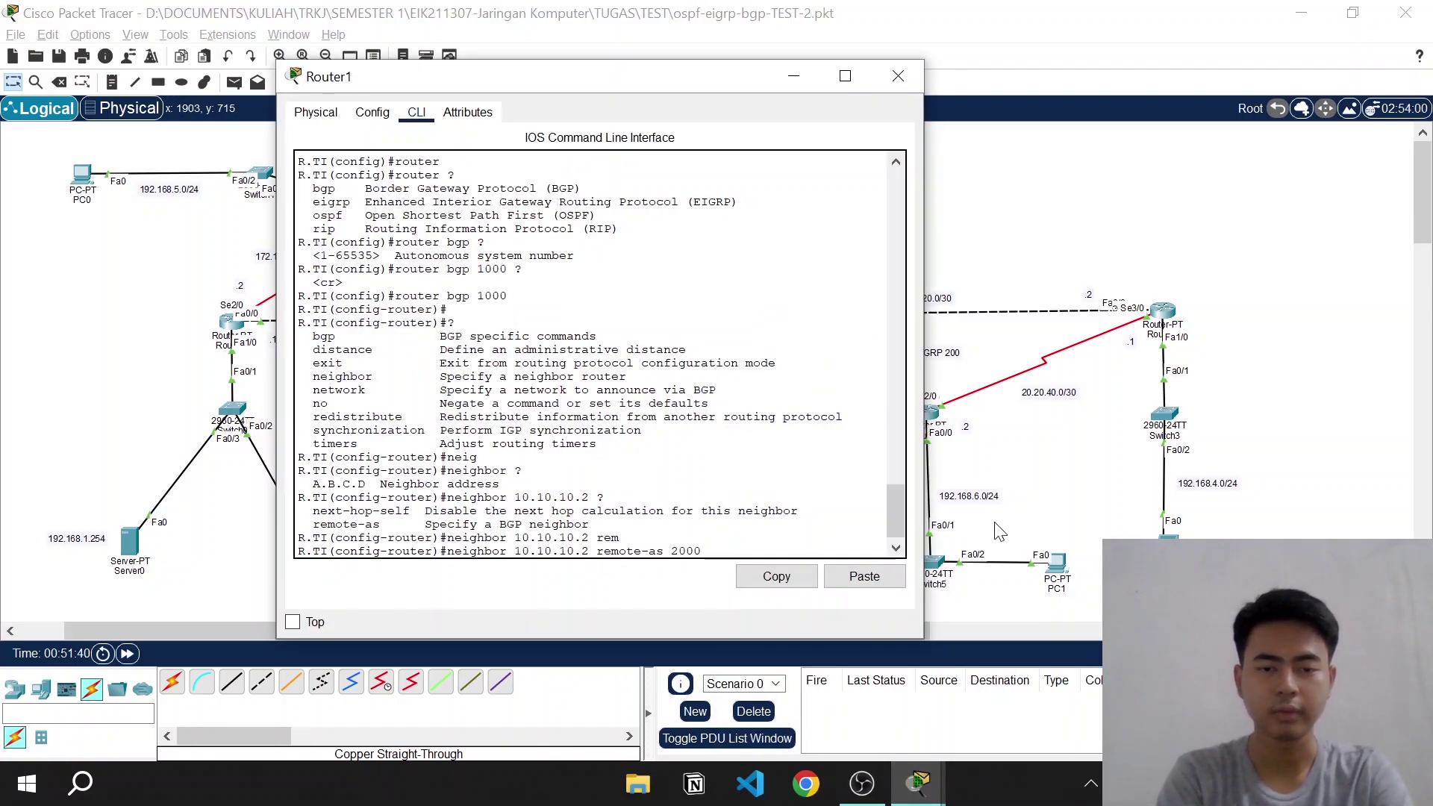
type("?")
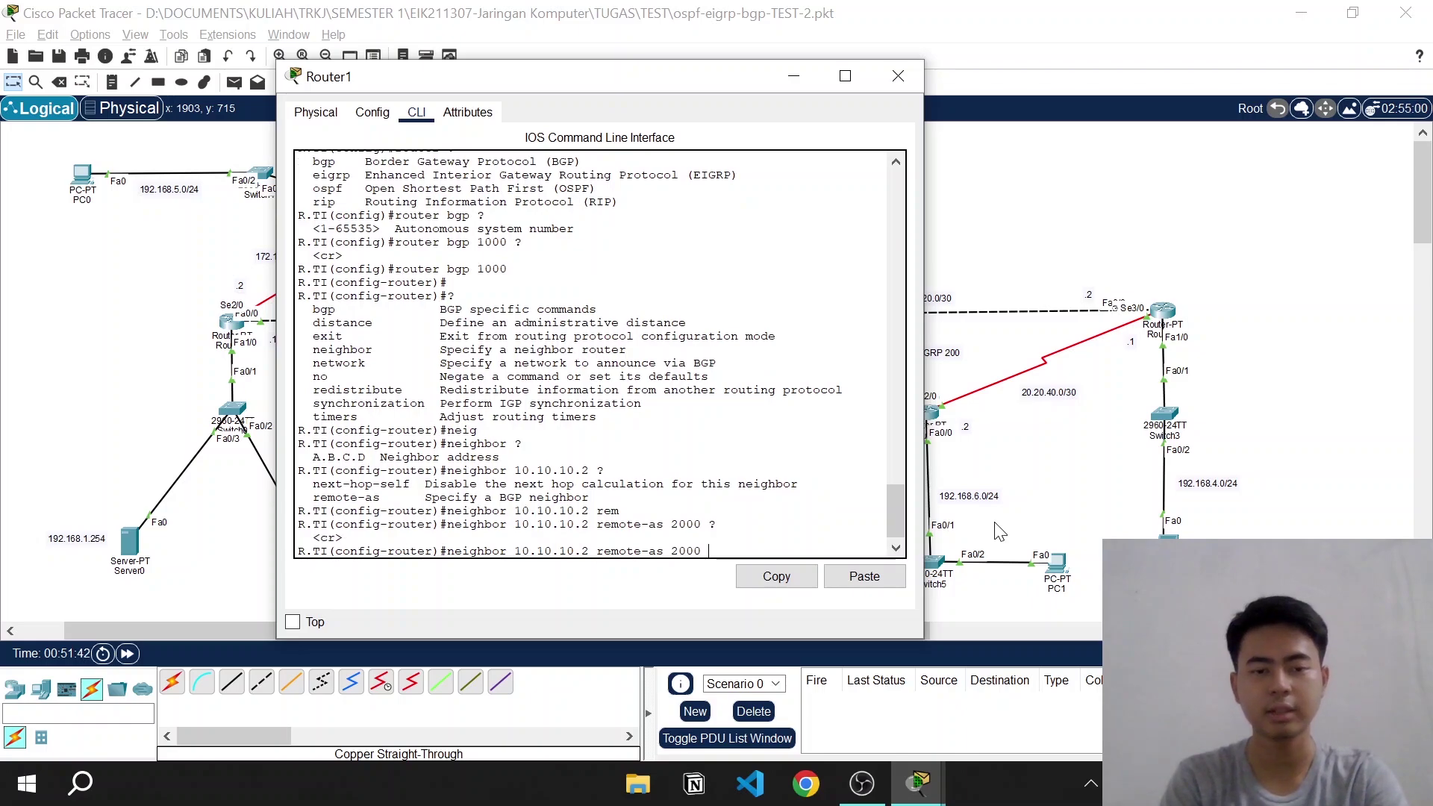
key("Return")
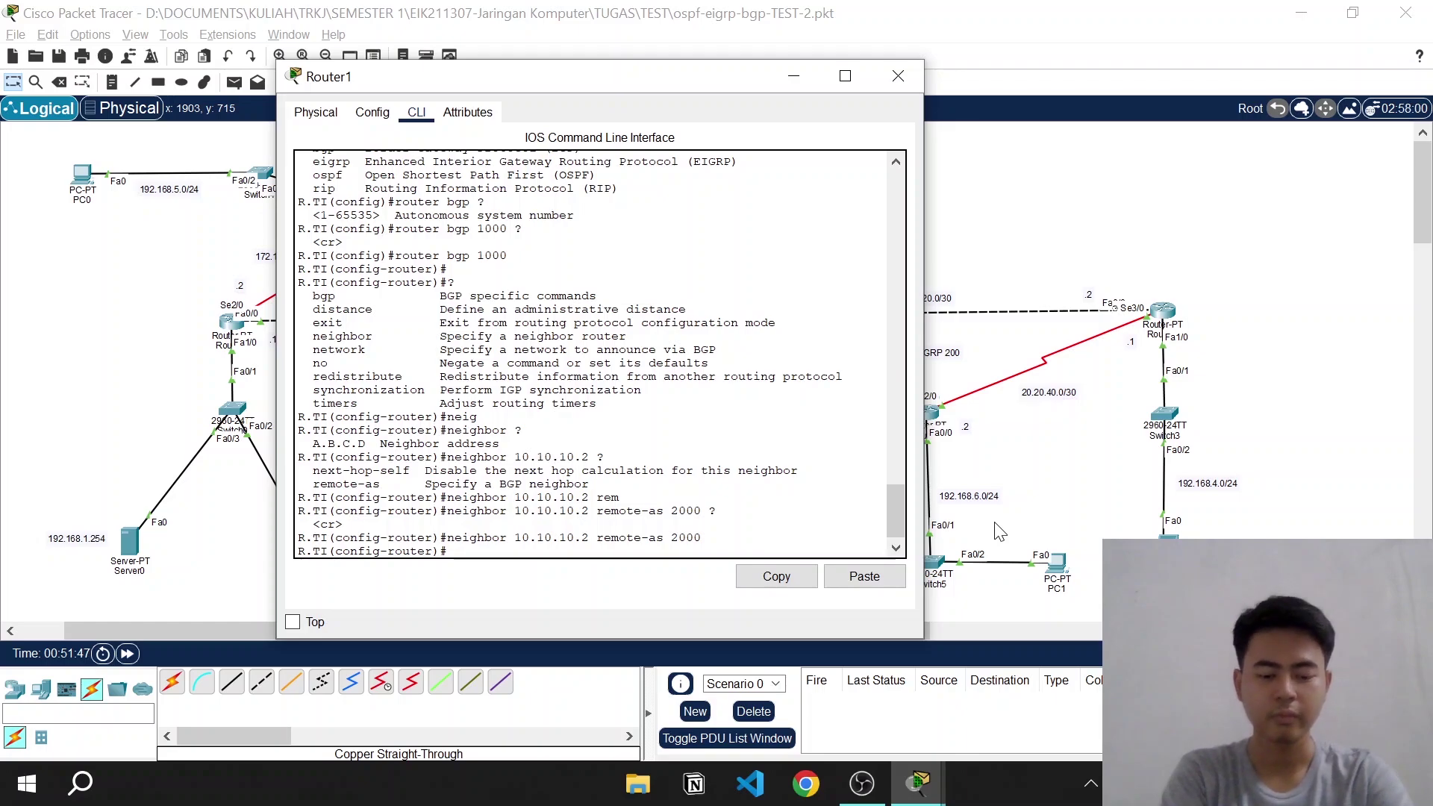
List the BGP router commands again and move the console aside to check the OSPF side of the topology
type("?")
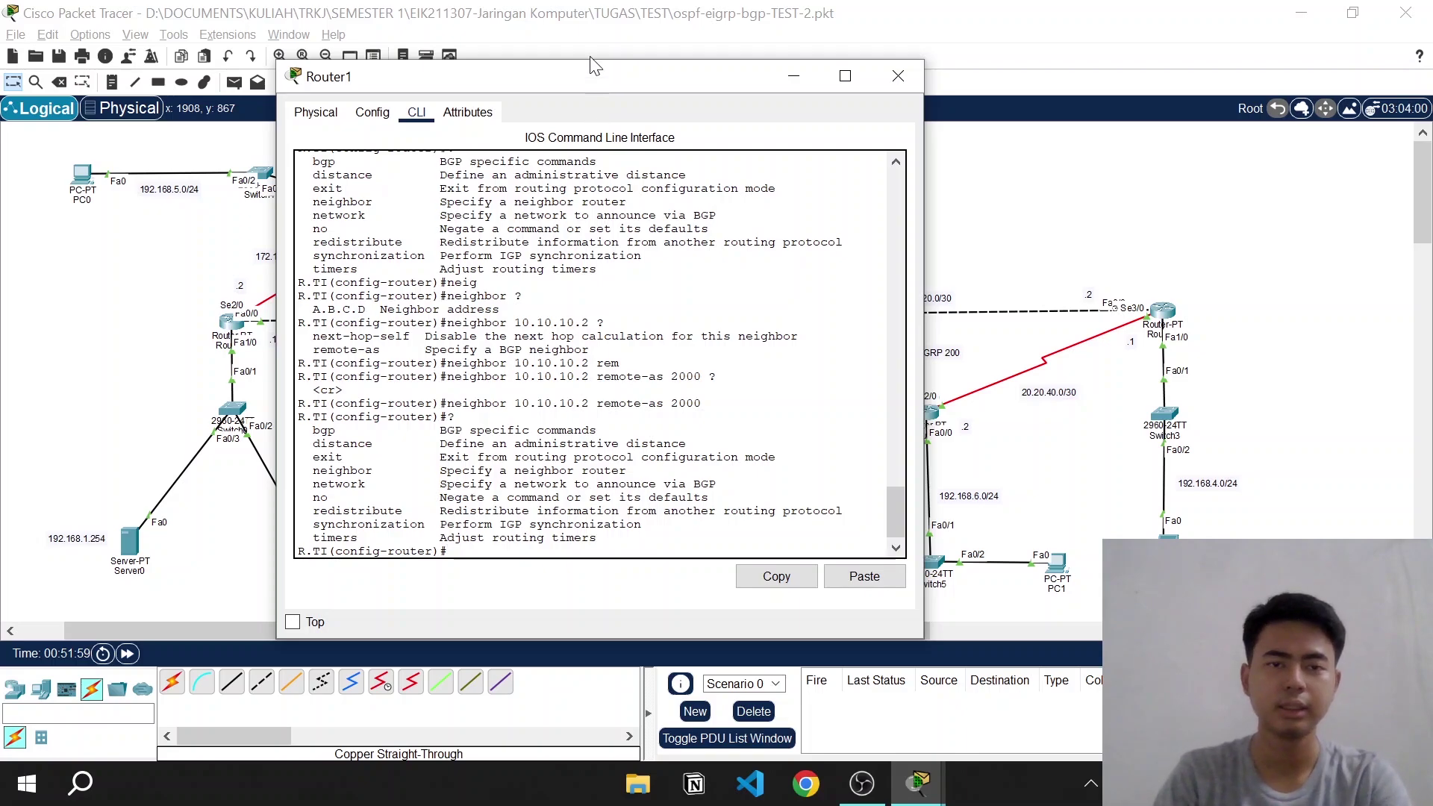
left_click_drag(584, 79, 1119, 152)
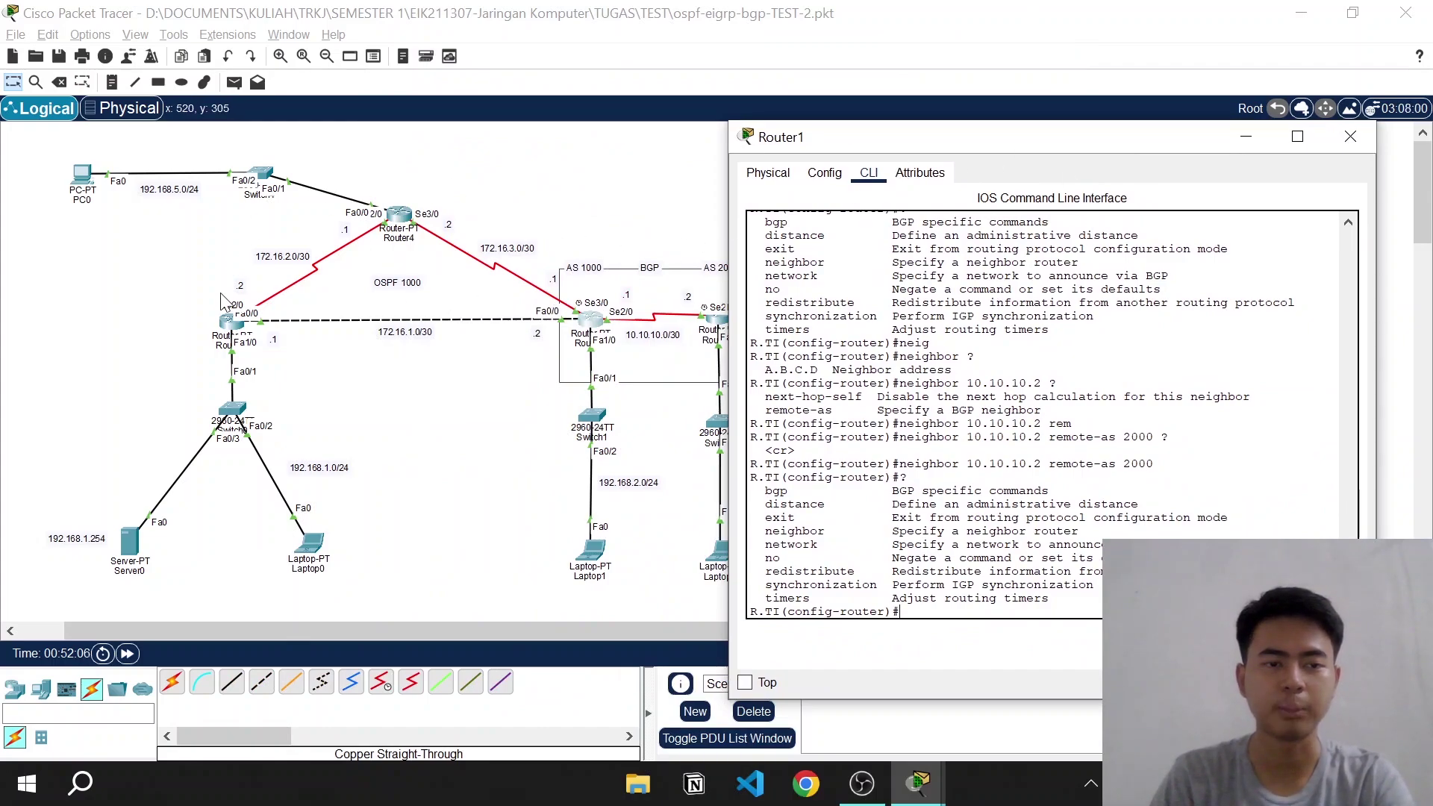
left_click_drag(1038, 134, 634, 56)
Redistribute OSPF process 1000 into Router1's BGP process, querying the optional arguments before running the command
type("re")
key("Tab")
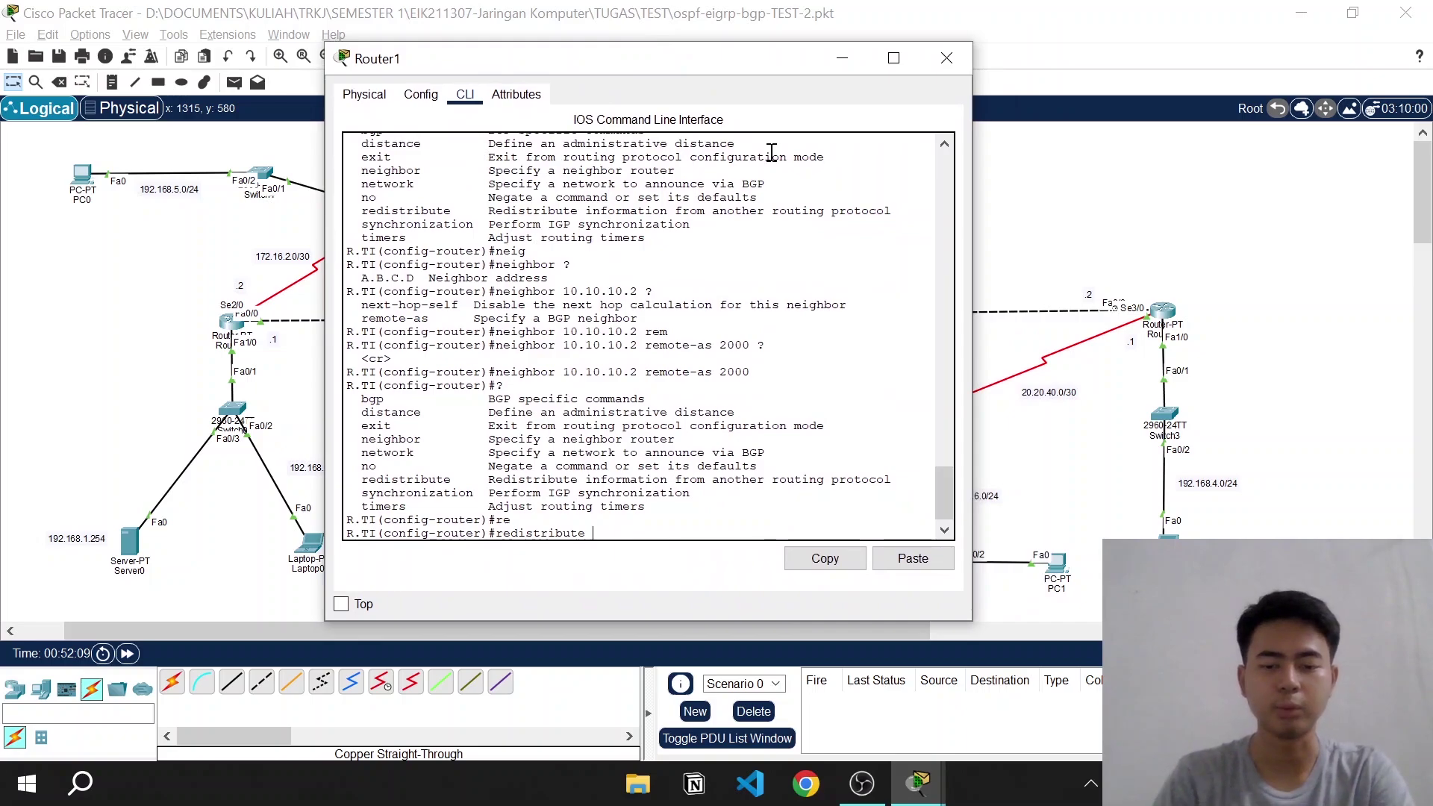
type("osp")
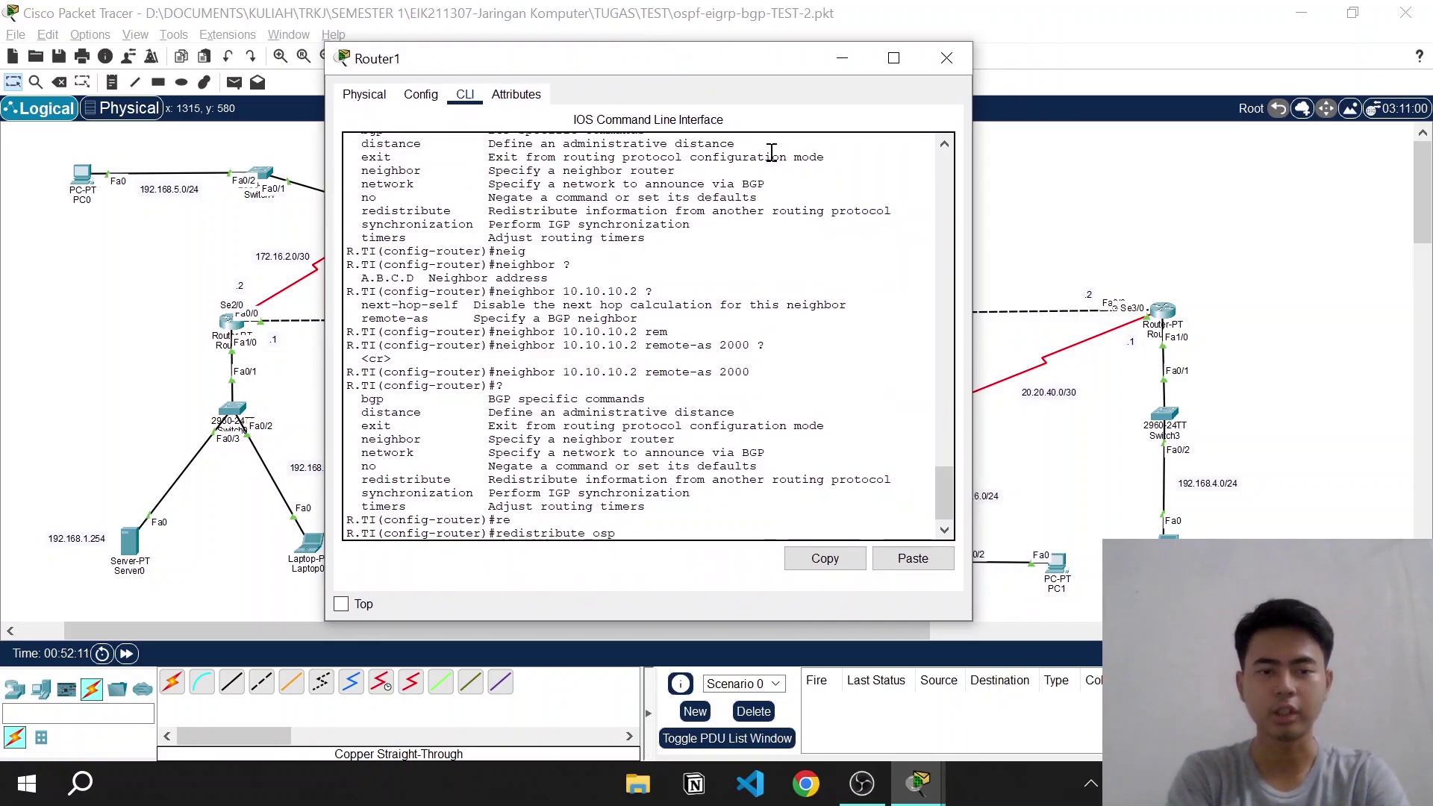
key("Tab")
type("1000")
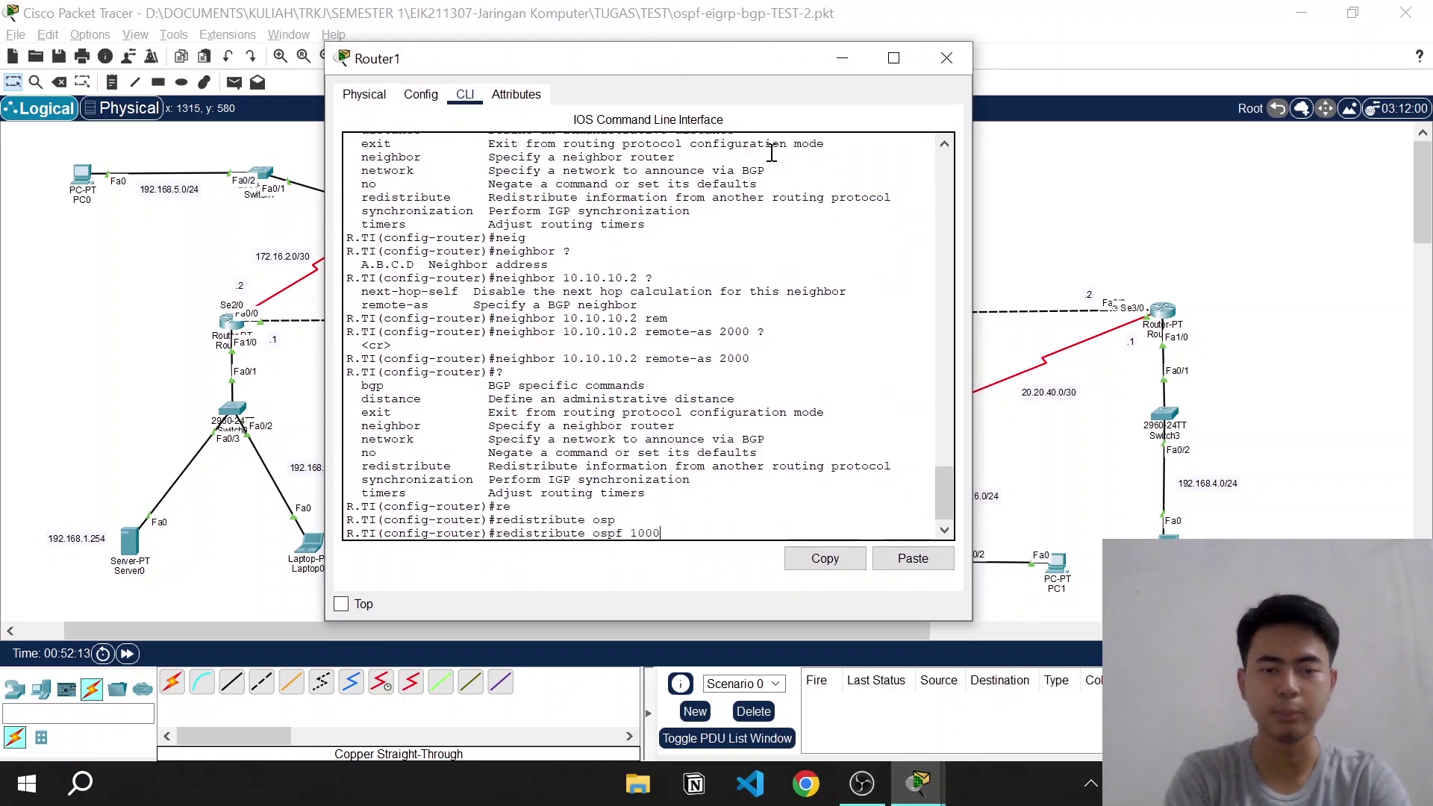
left_click_drag(516, 60, 459, 82)
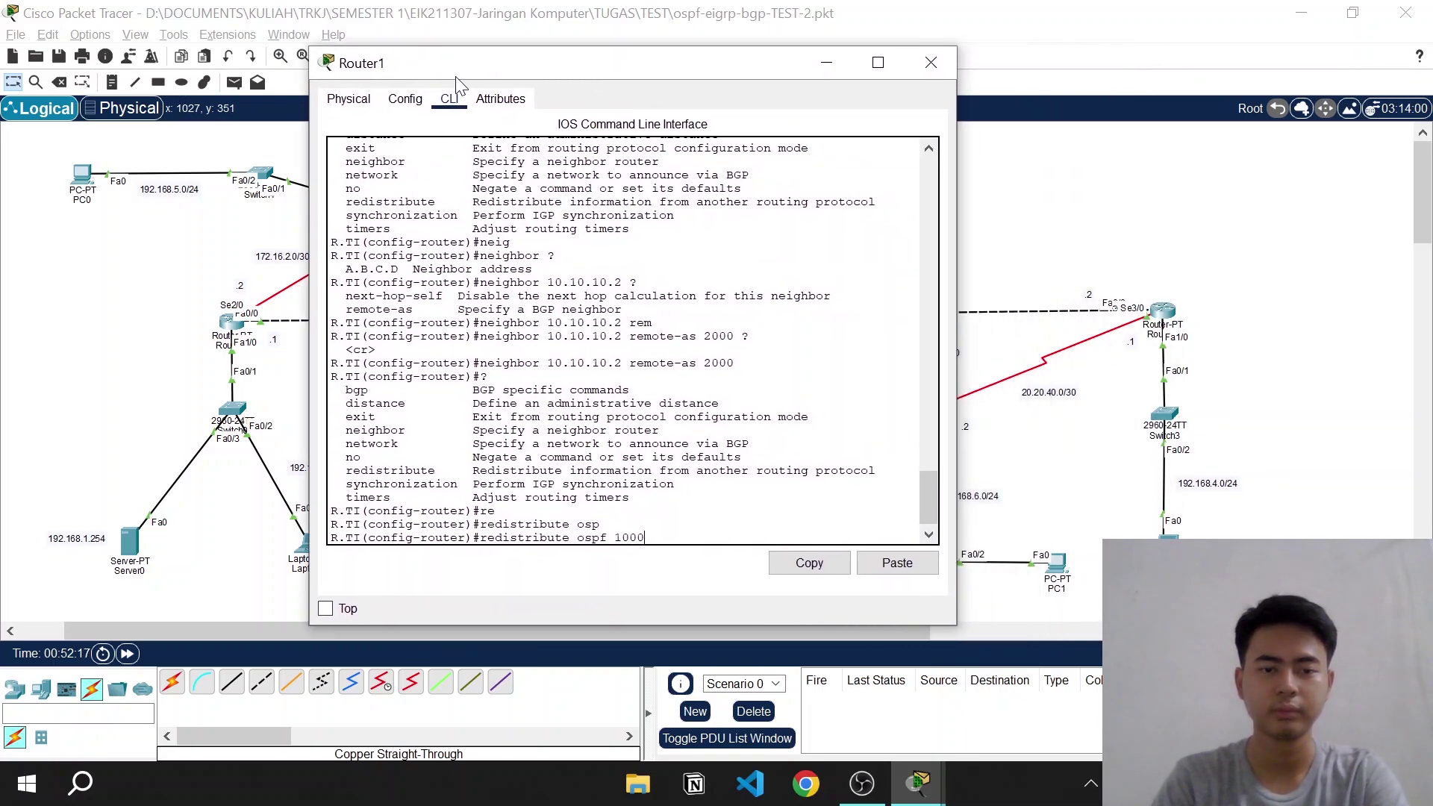
type("?")
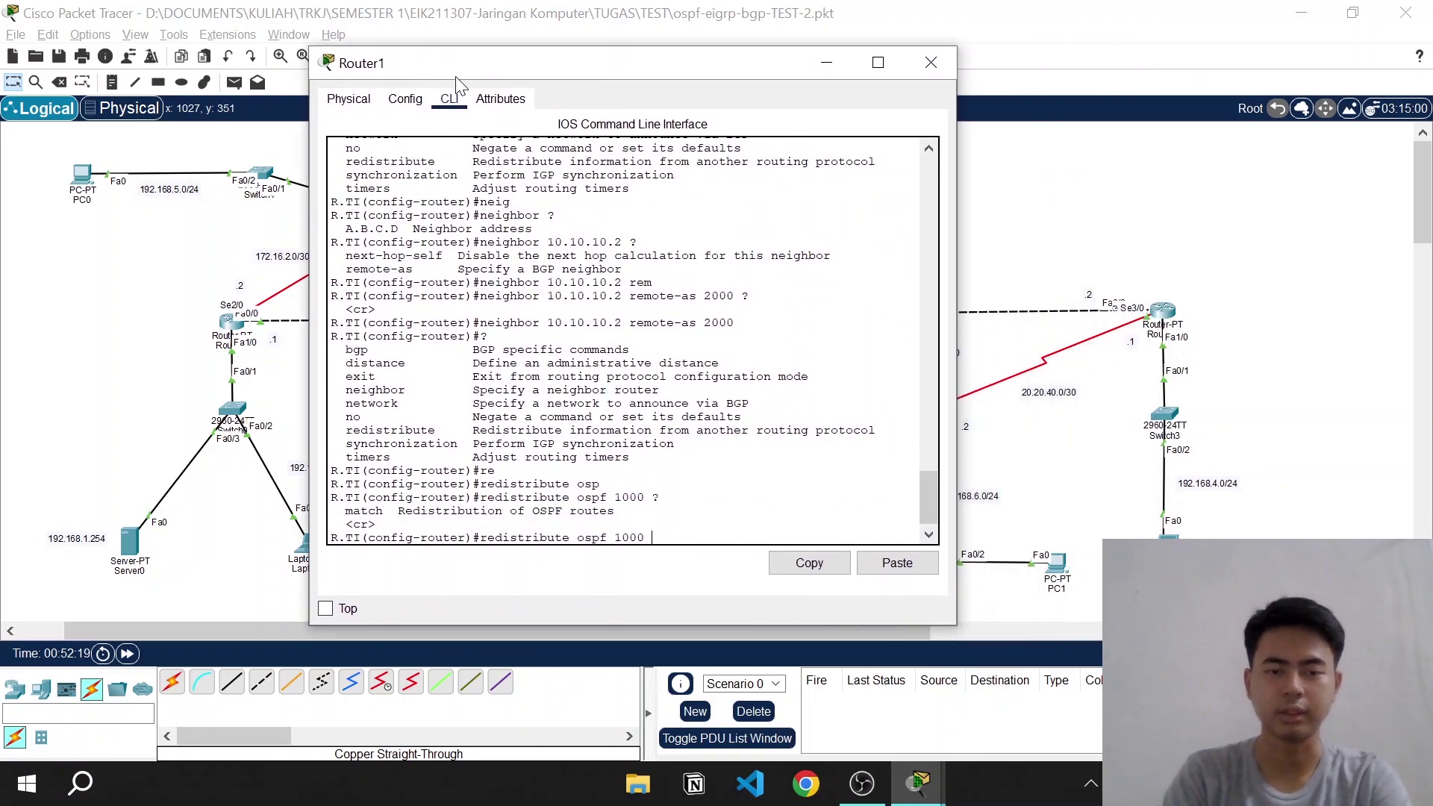
key("Return")
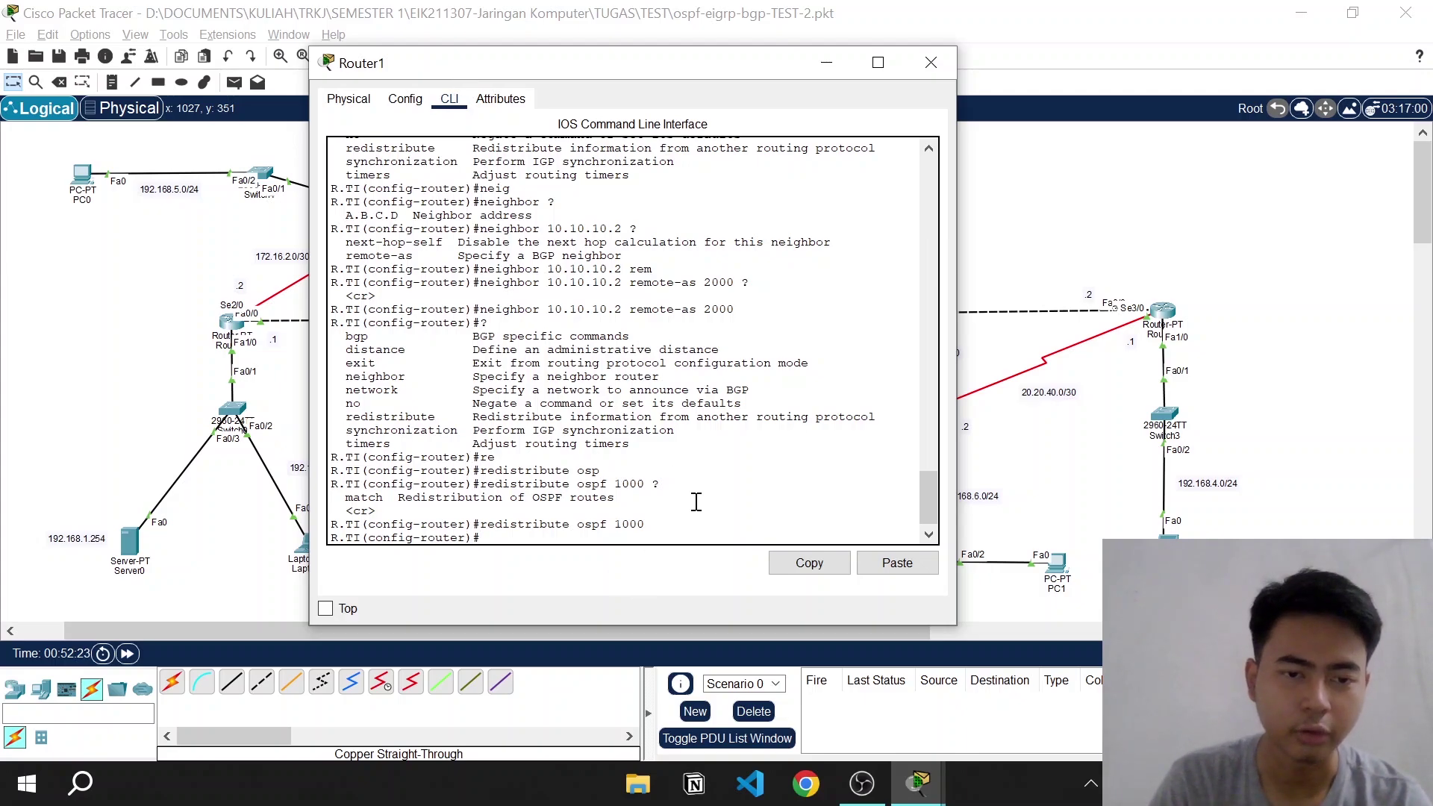
scroll(640, 364, "down", 1)
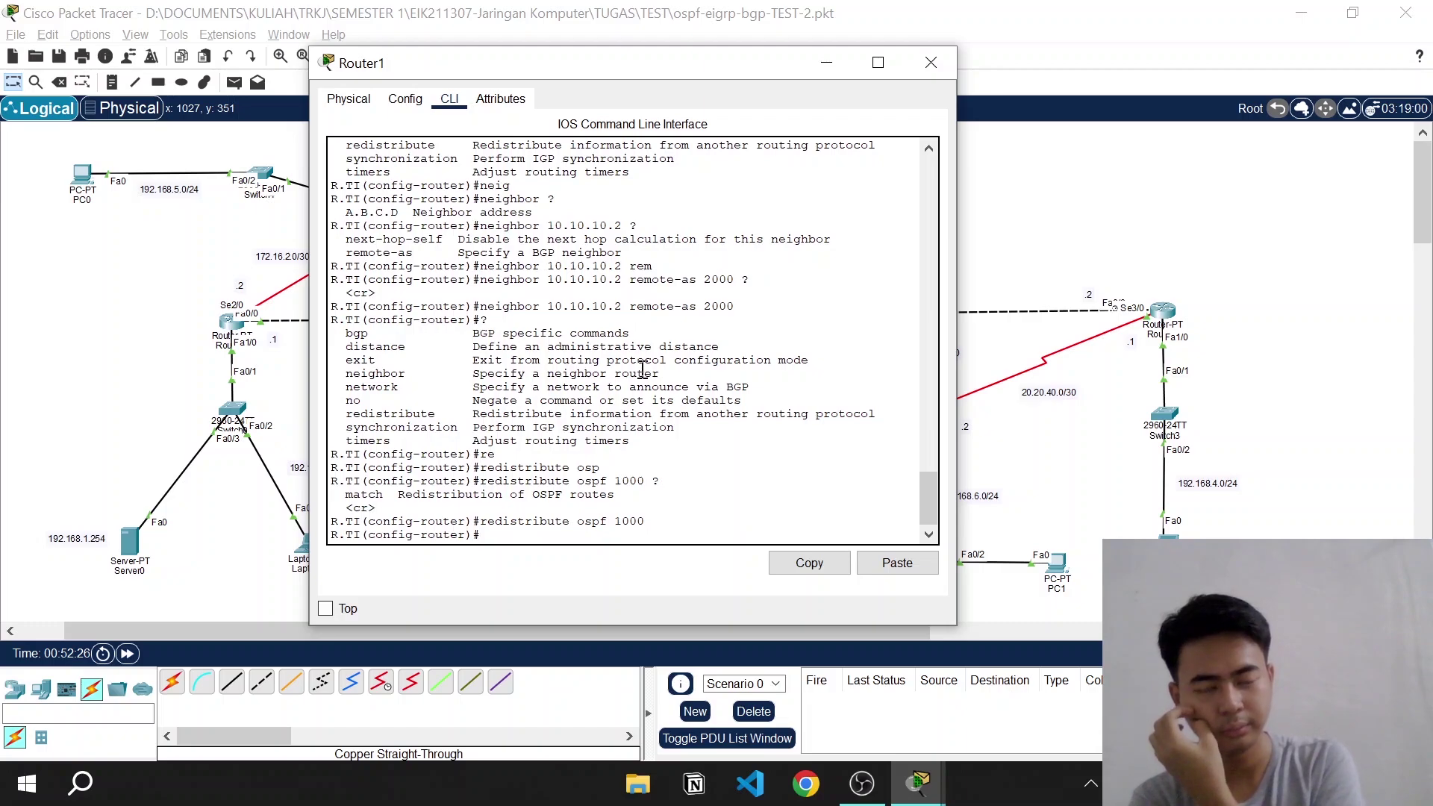
Leave BGP configuration on Router1 and enter router configuration for OSPF process 1000
type("ex")
key("Return")
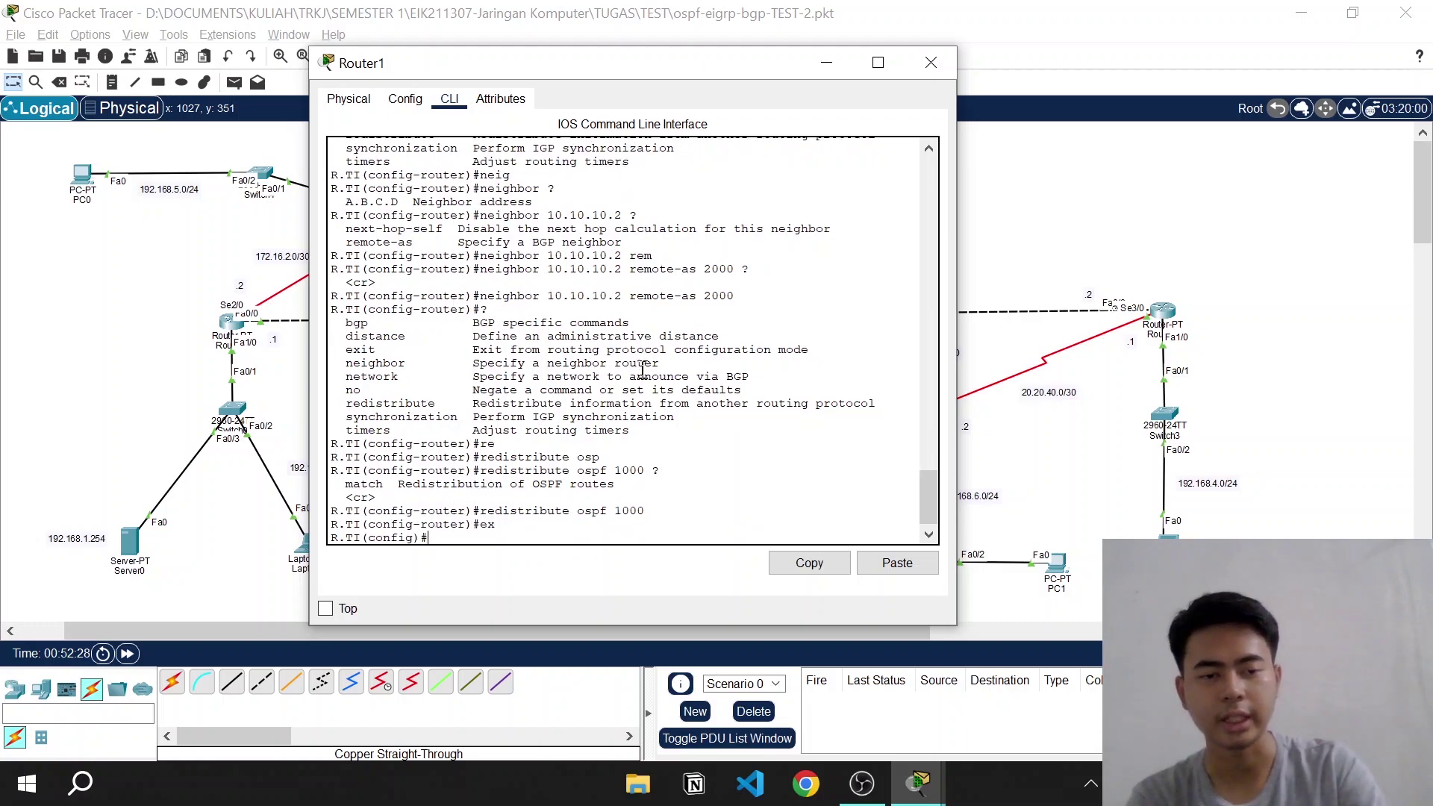
type("or")
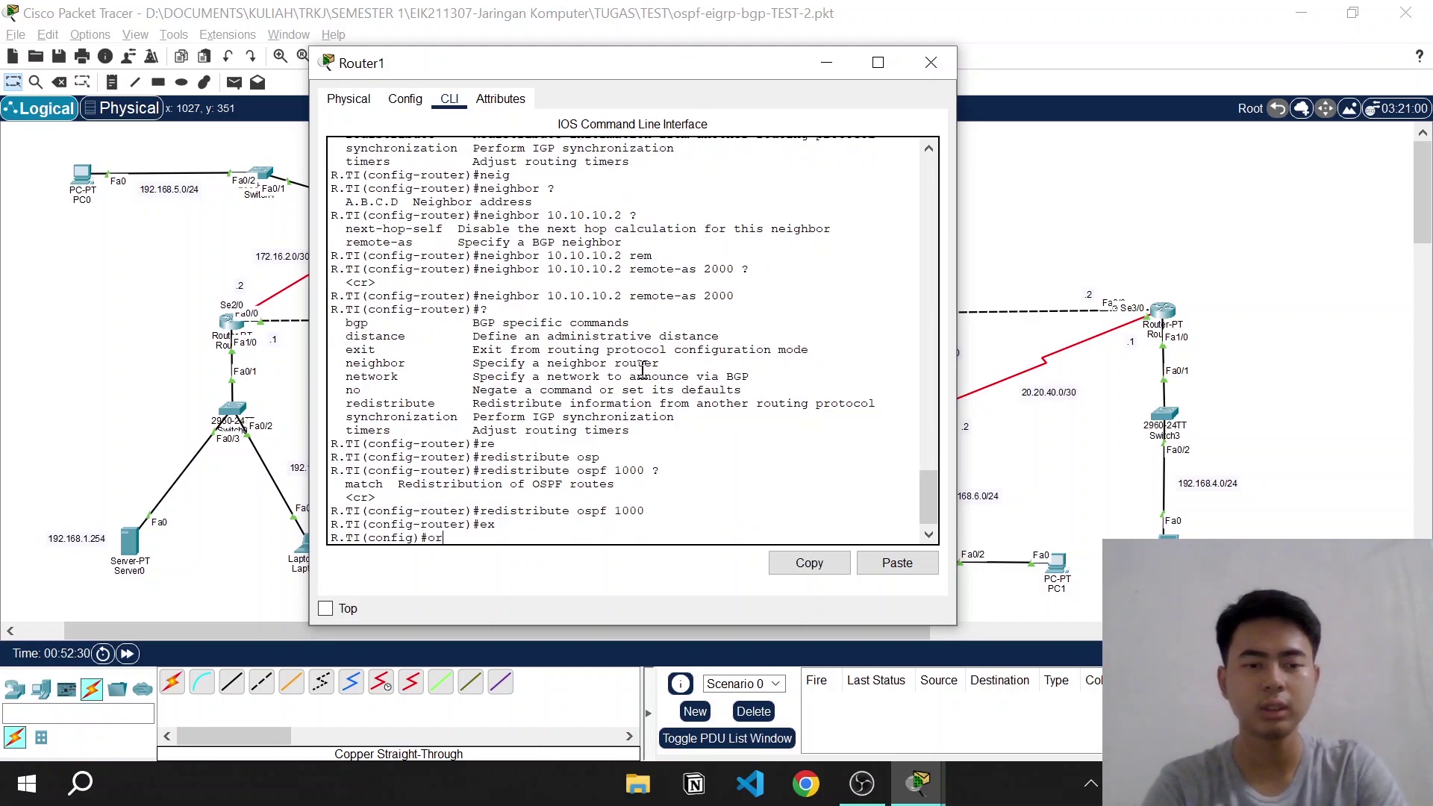
type("u")
key("Tab")
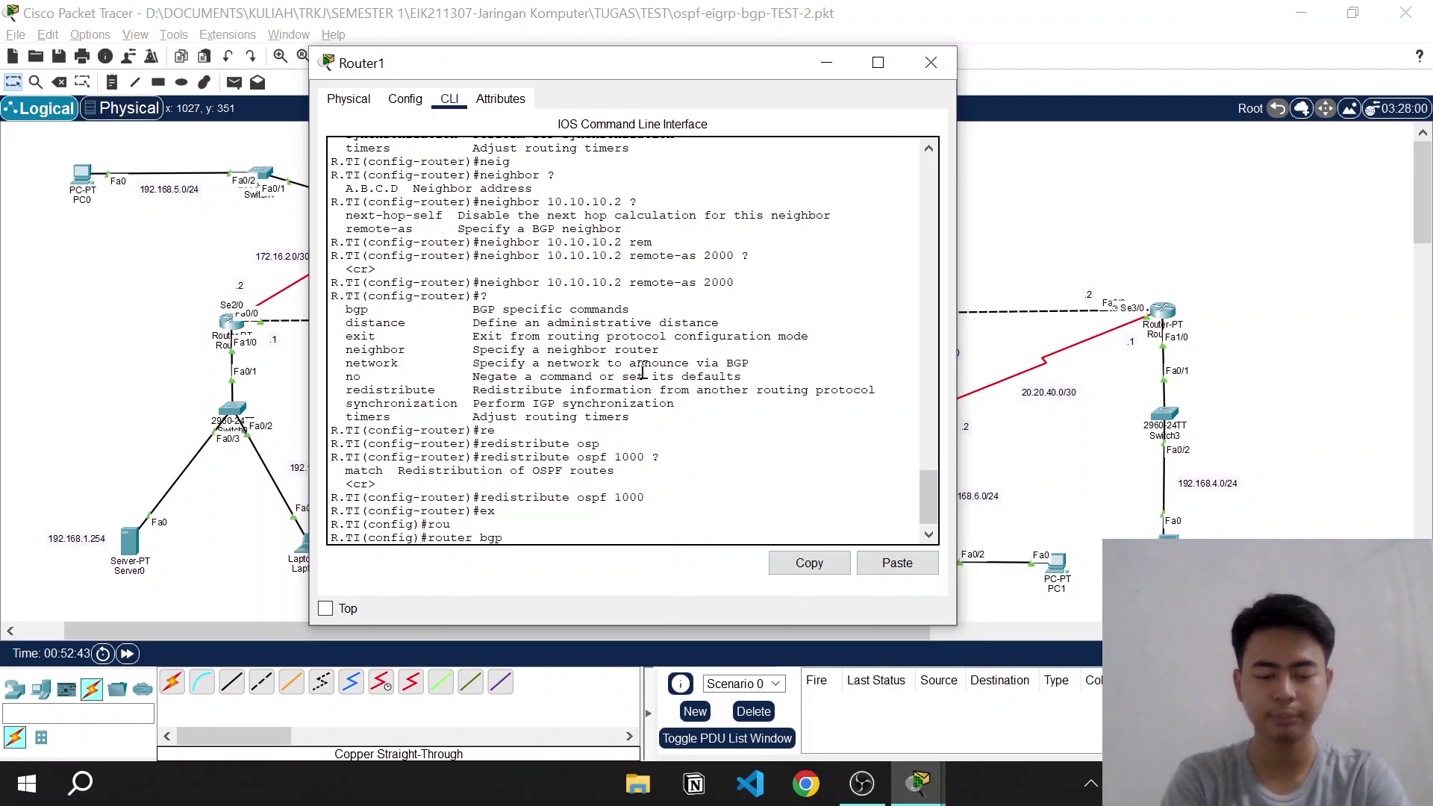
key("BackSpace")
key("BackSpace")
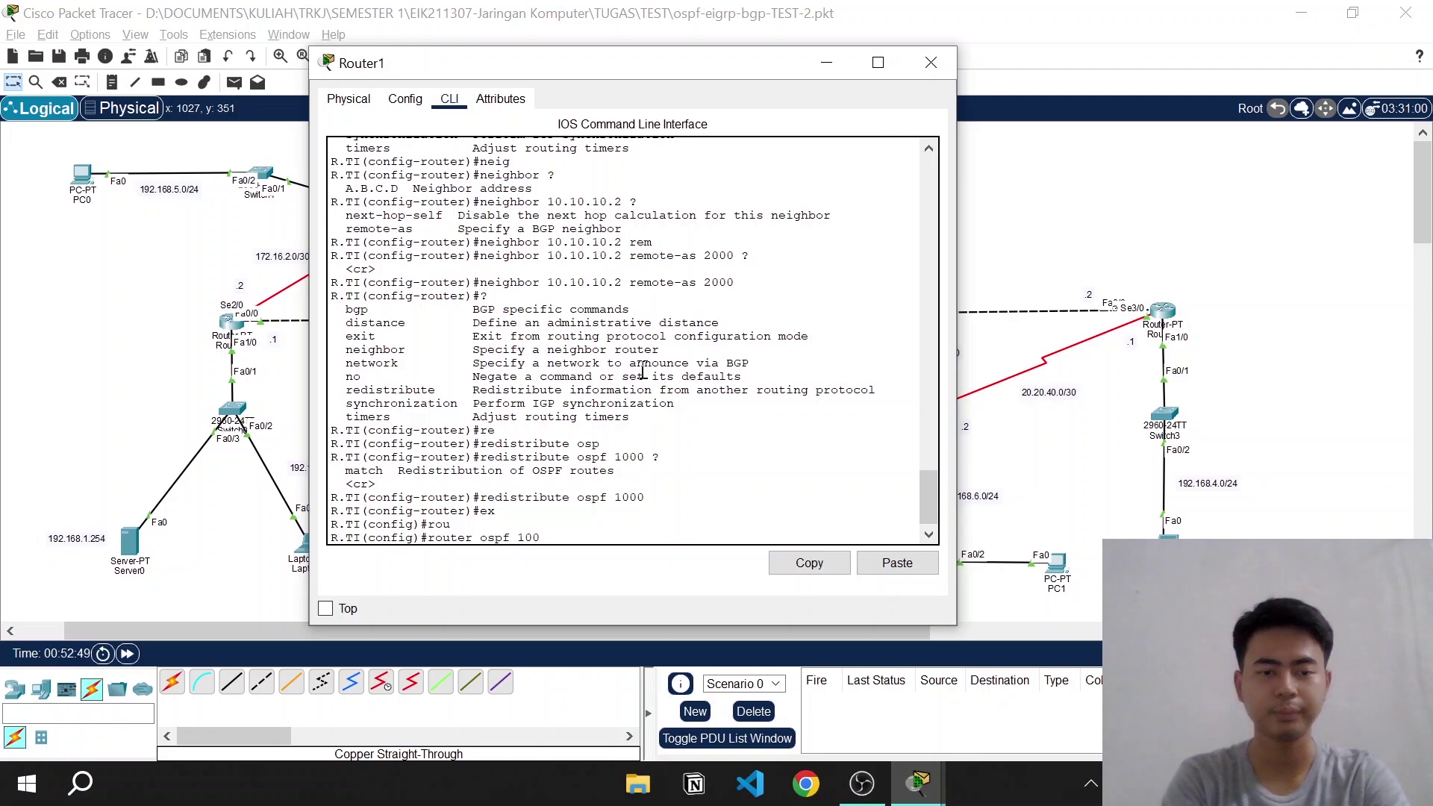
key("Return")
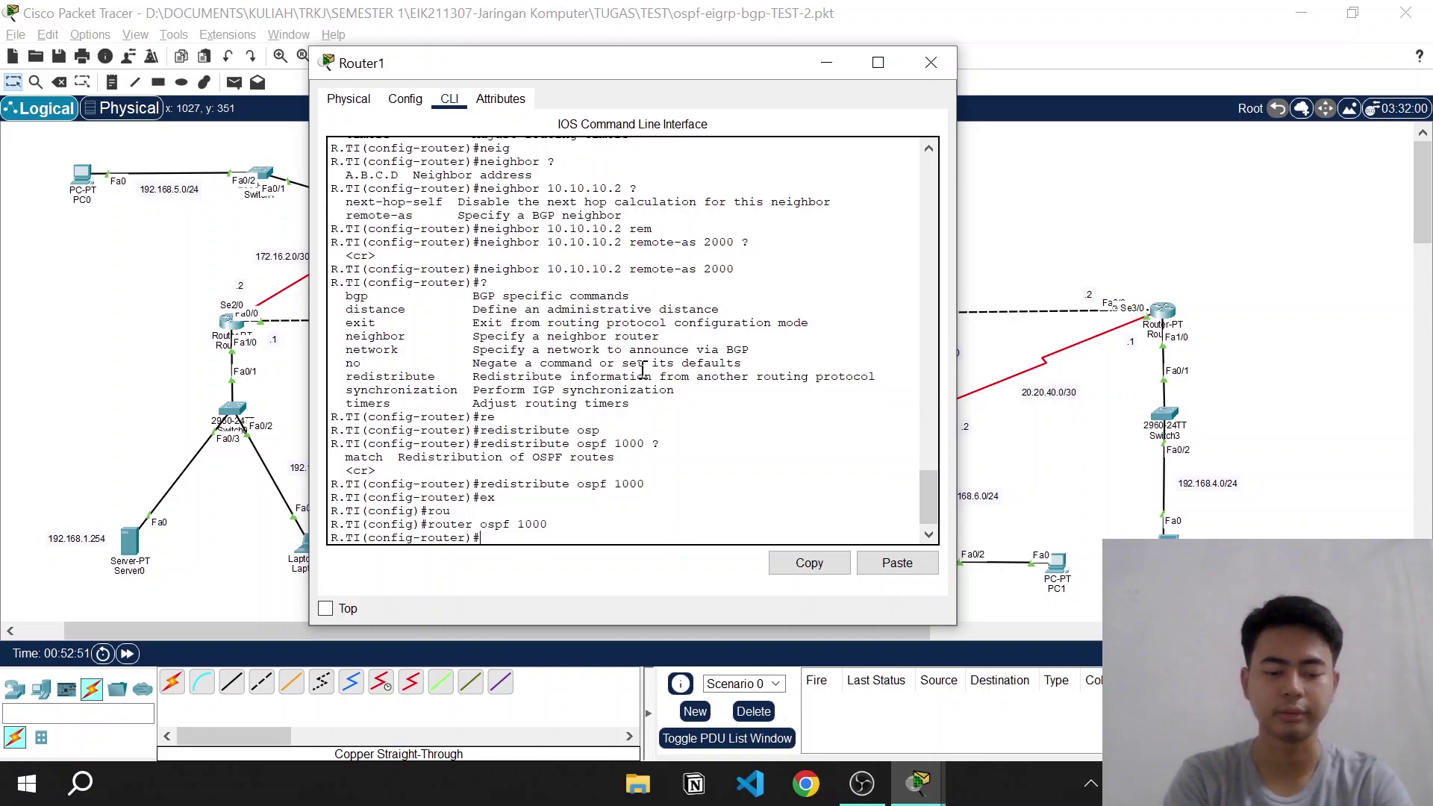
Redistribute BGP 1000 with the subnets option into OSPF 1000, listing the available options first, and close Router1's window
type("re")
key("Tab")
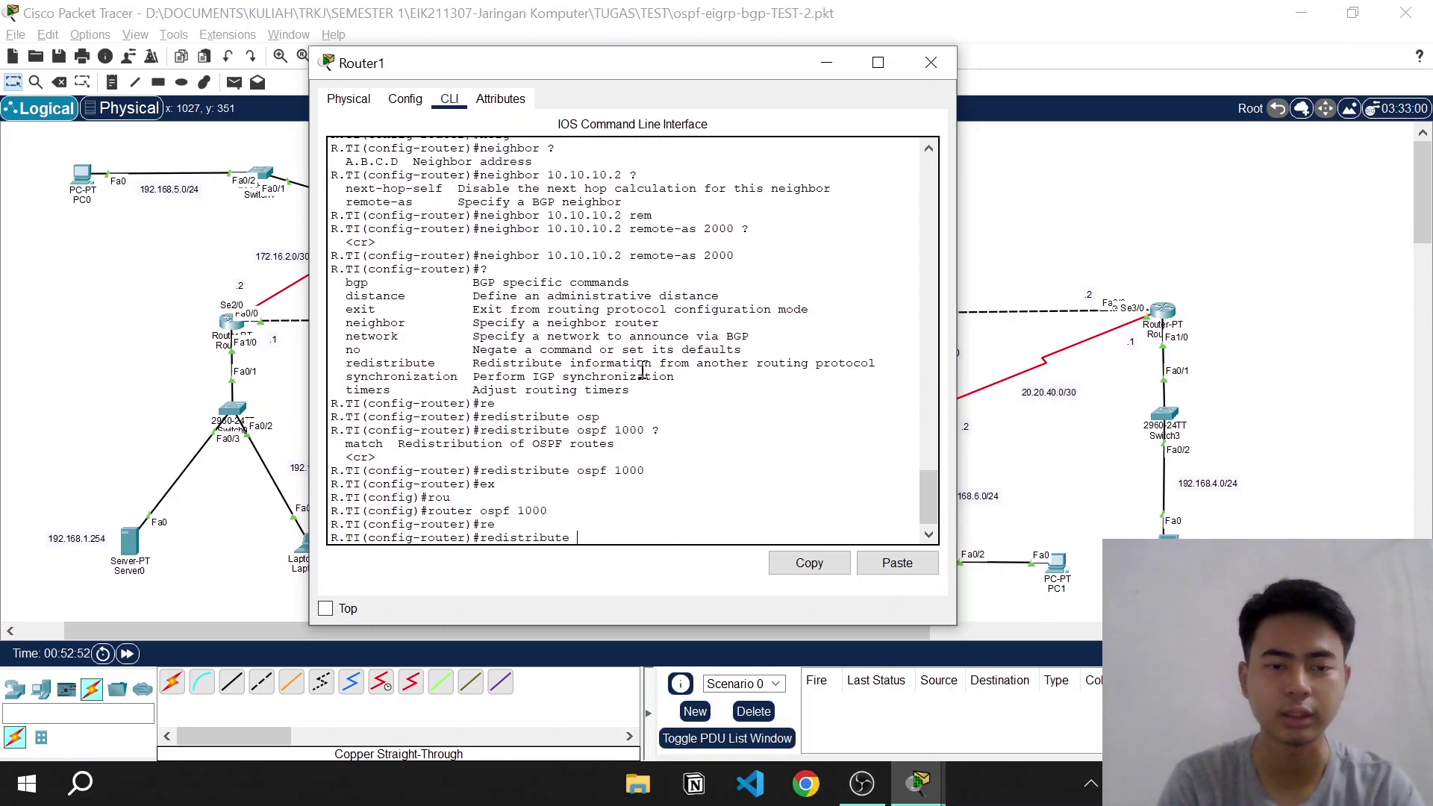
type("bgp ")
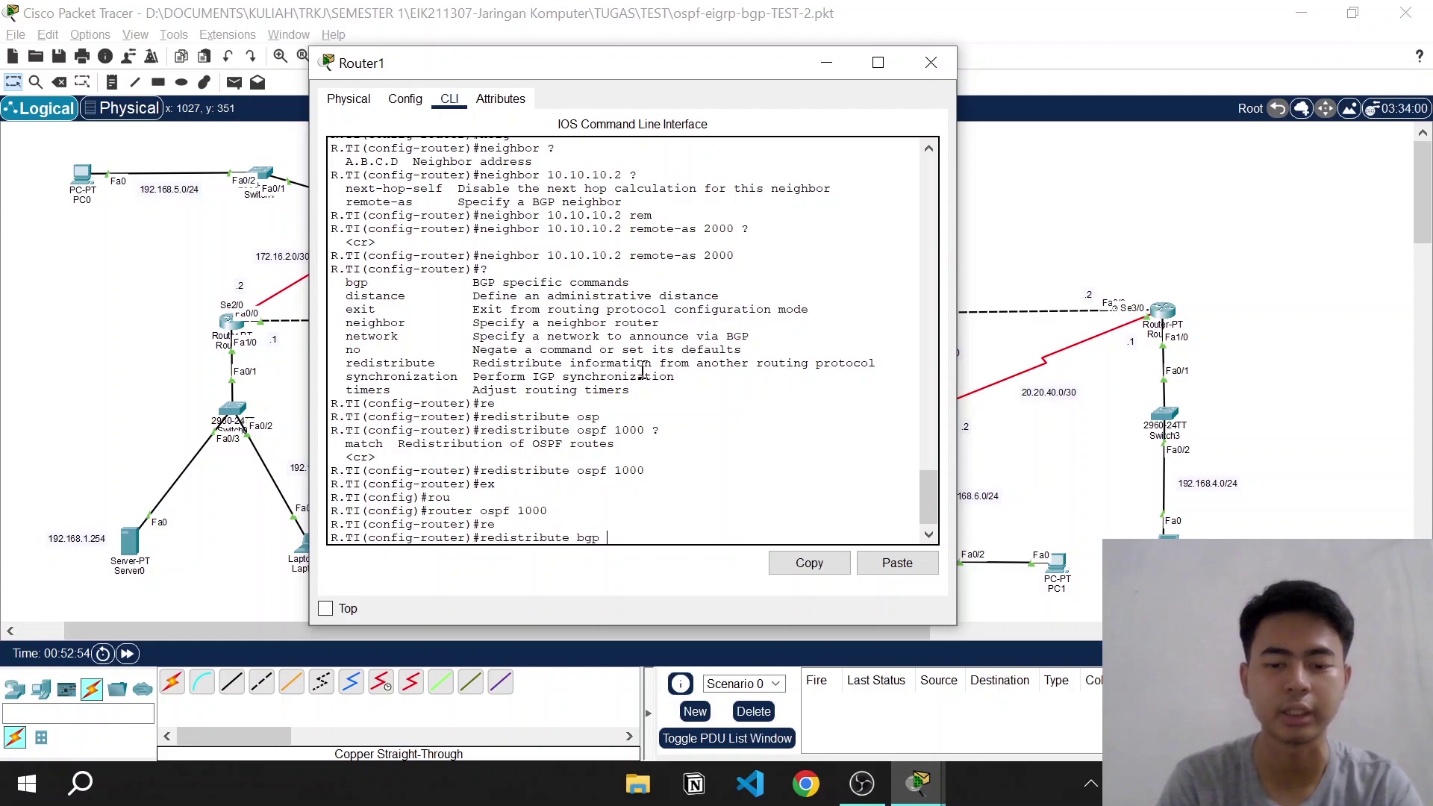
type("1000")
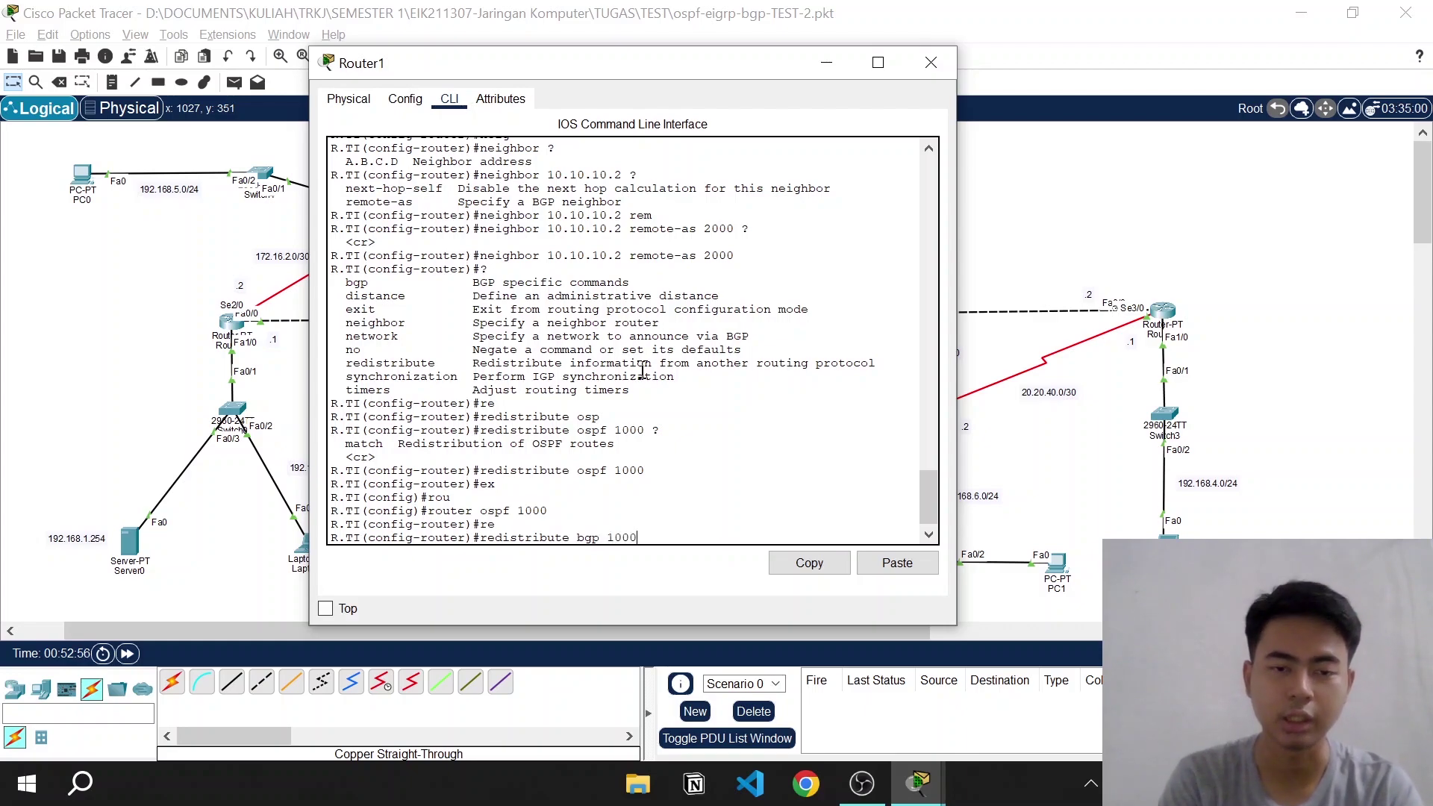
type(" ?")
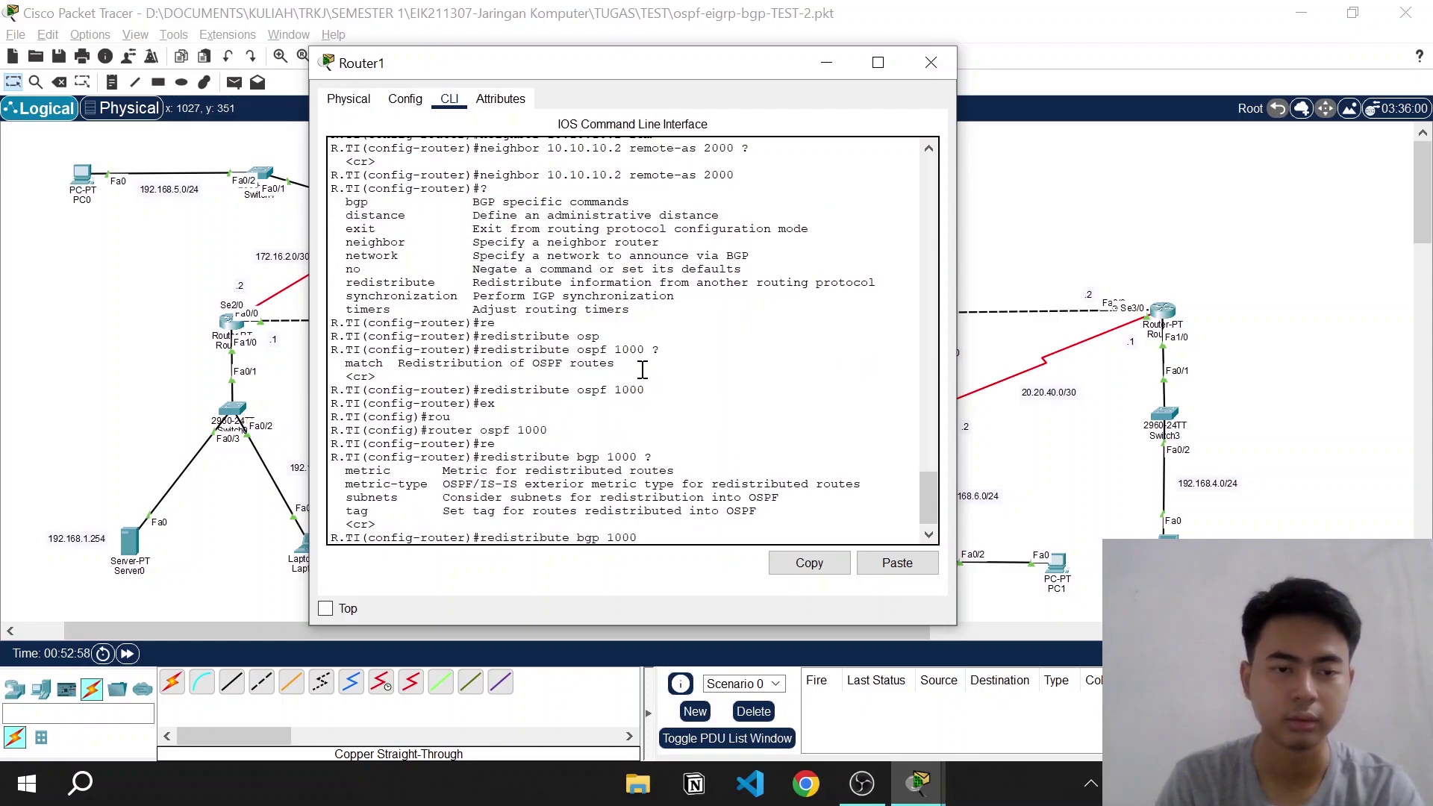
type("sub")
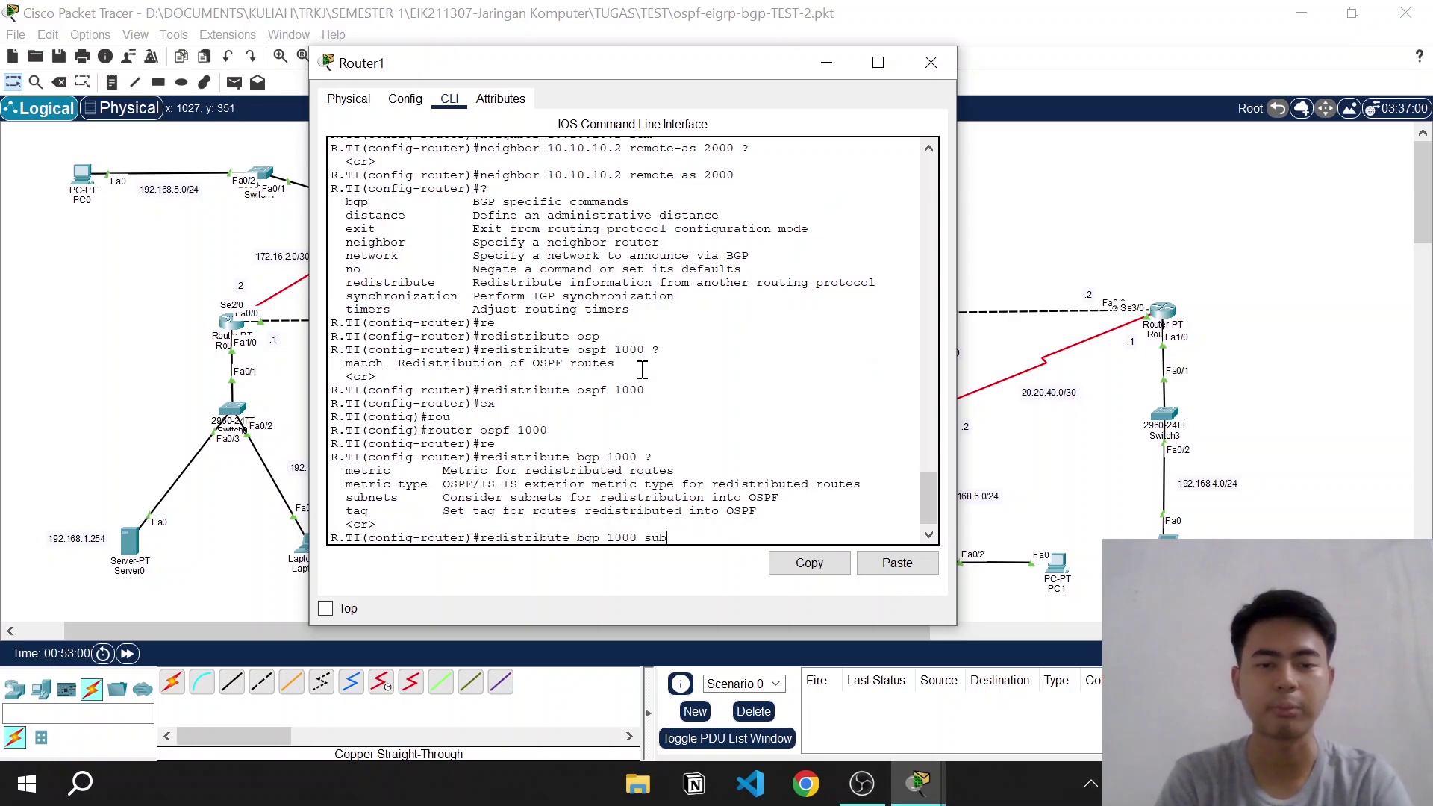
key("Tab")
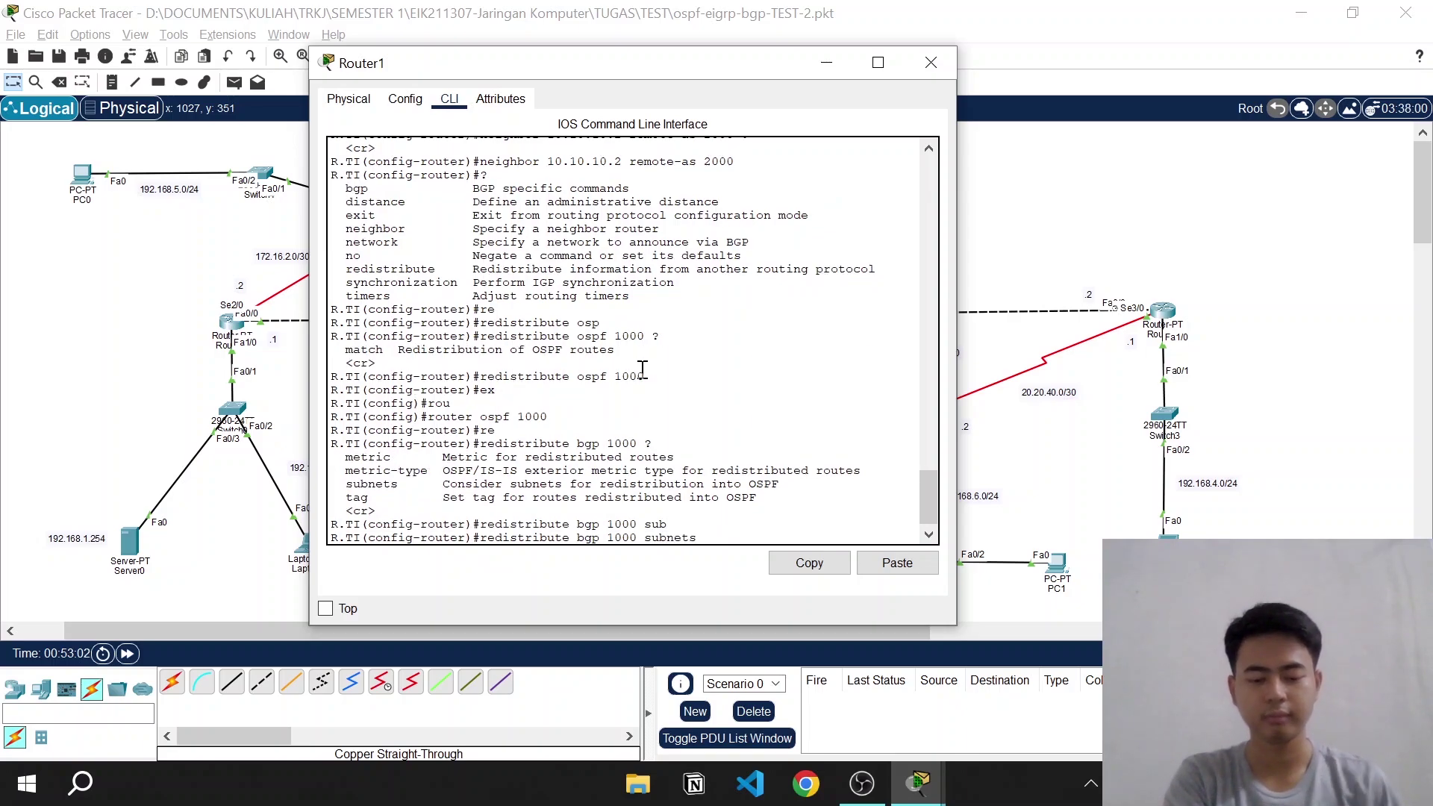
key("Return")
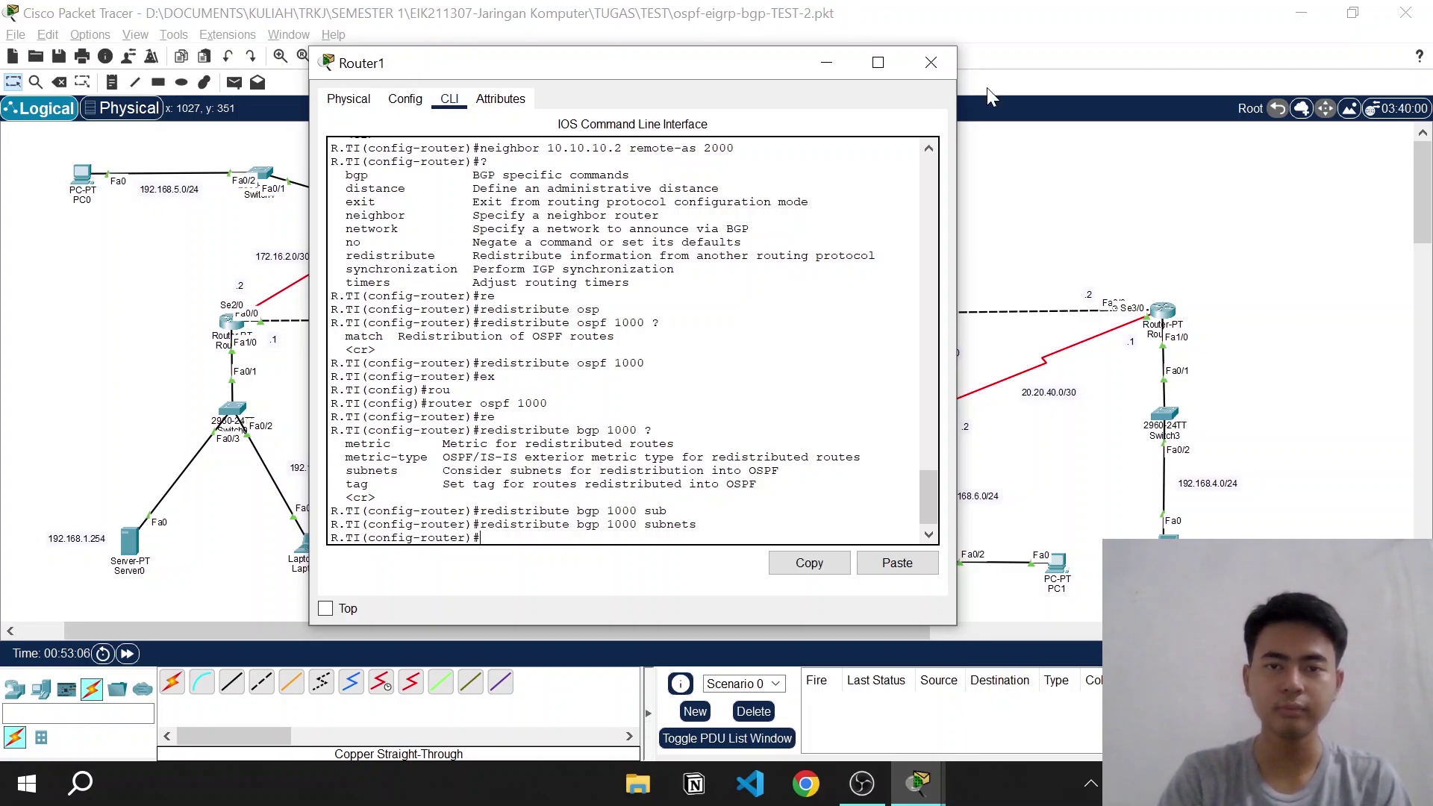
left_click(931, 62)
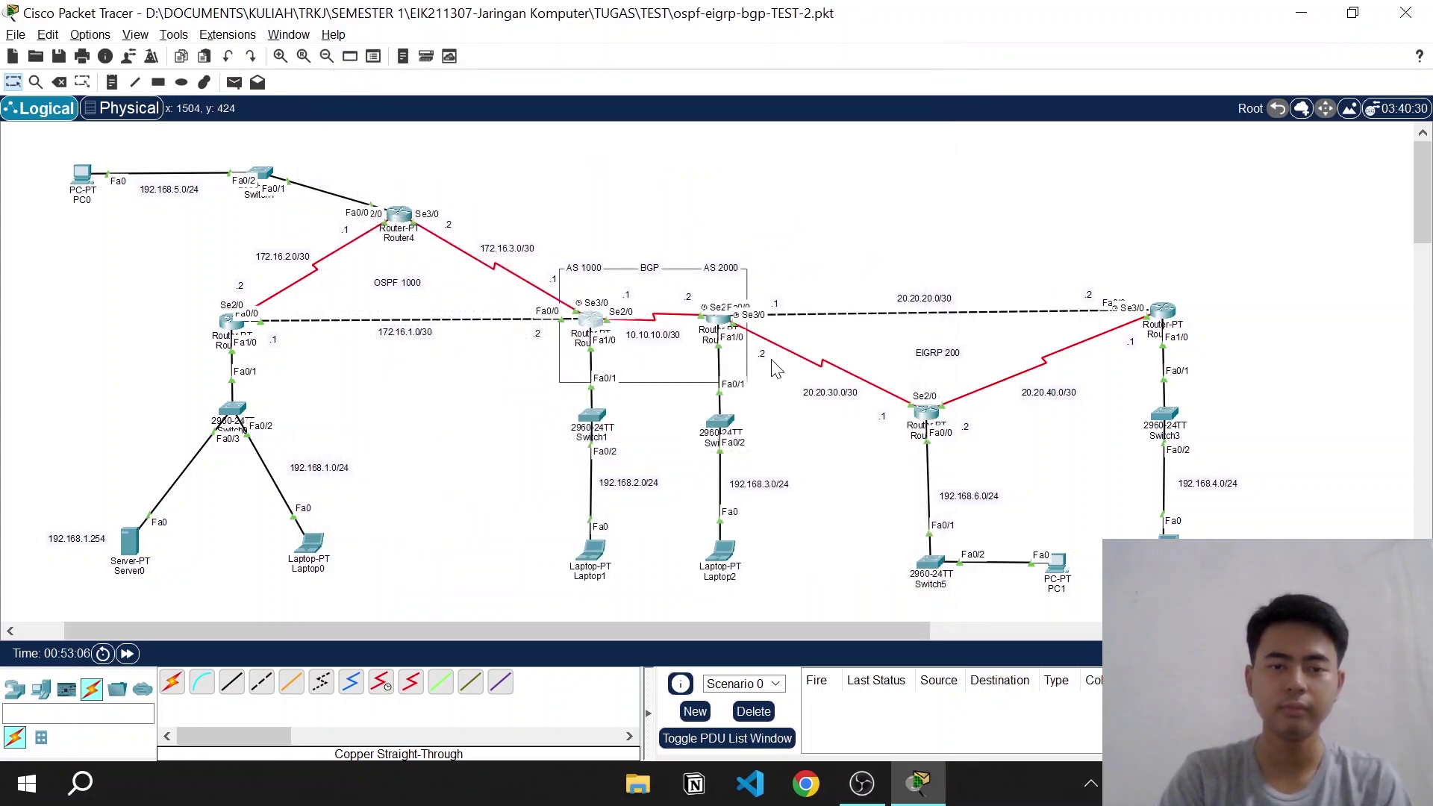
Open Router2's command line and arrange its window so the EIGRP 200 side of the topology stays visible
left_click(717, 317)
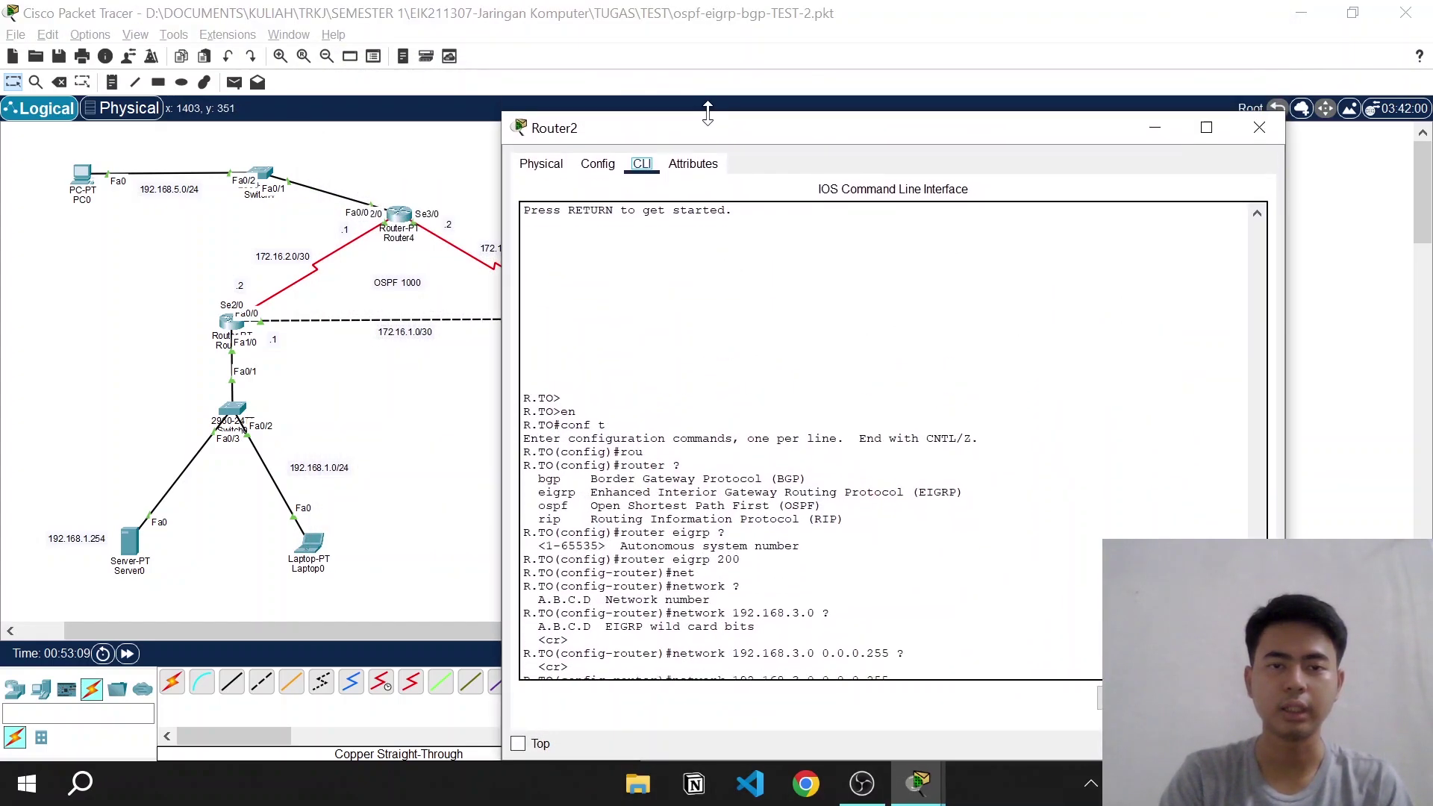
left_click_drag(1023, 154, 572, 75)
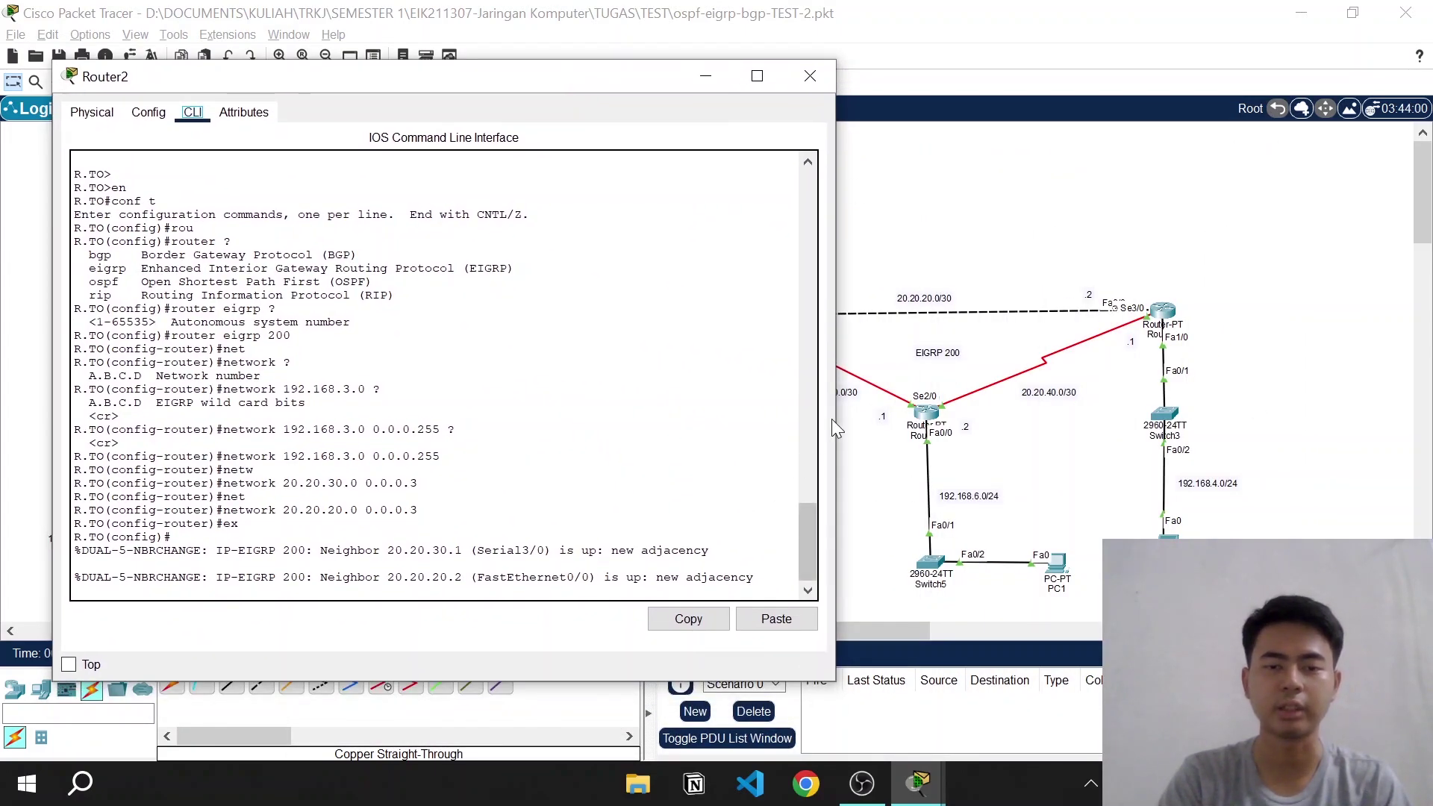
left_click_drag(837, 412, 714, 416)
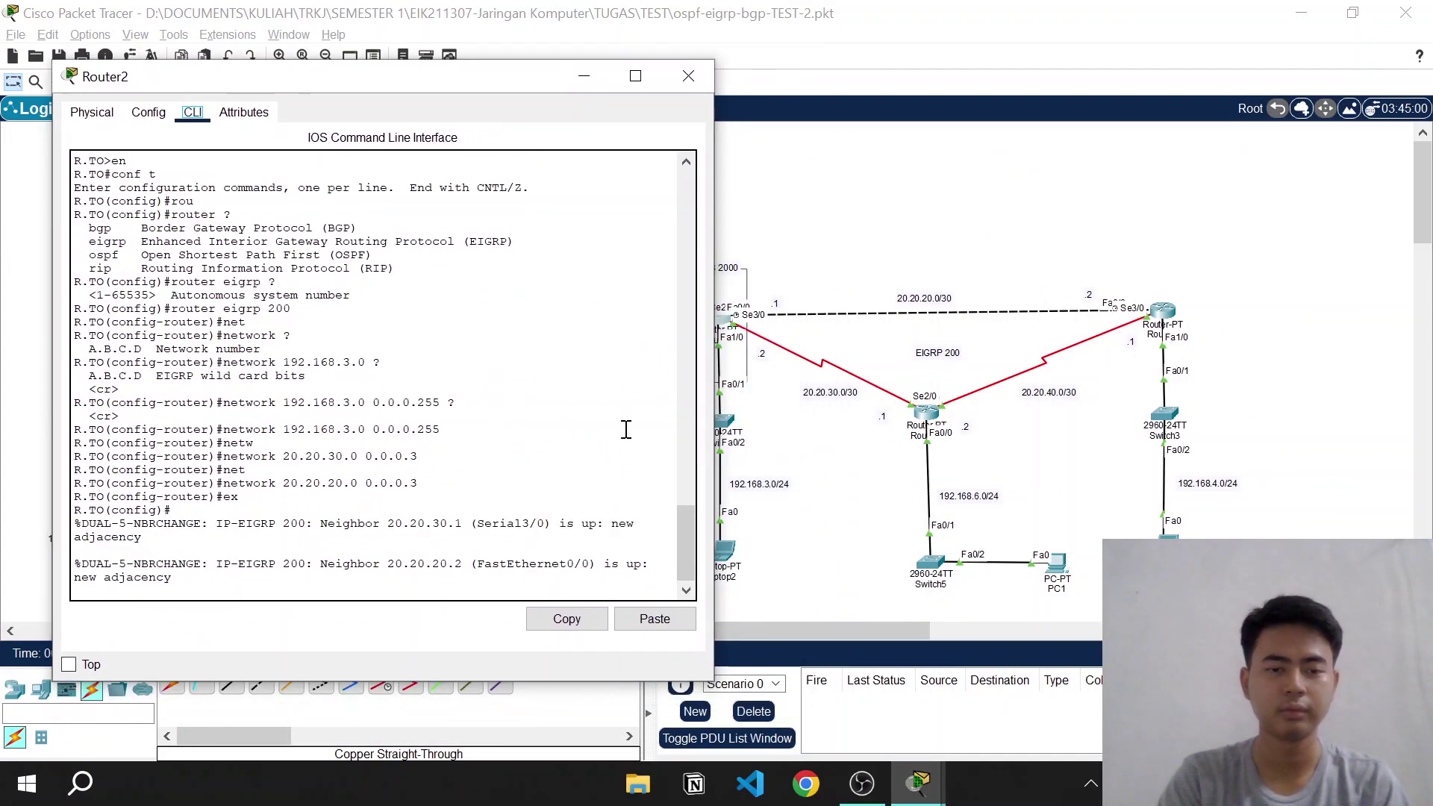
left_click(630, 436)
key("Return")
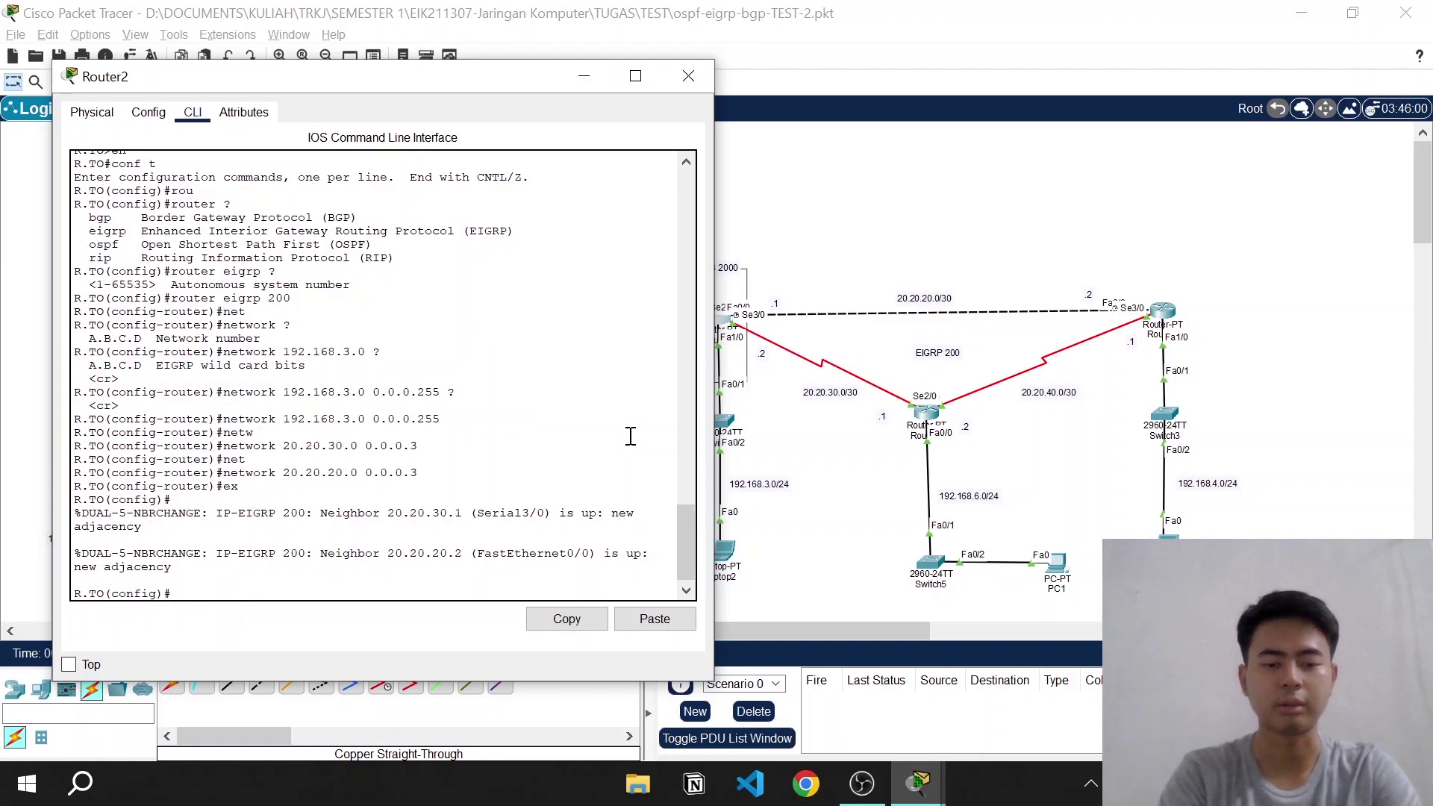
Enter router configuration for BGP 2000 on Router2, checking the AS number against the topology before running the command
type("rou")
key("Tab")
type("bgp")
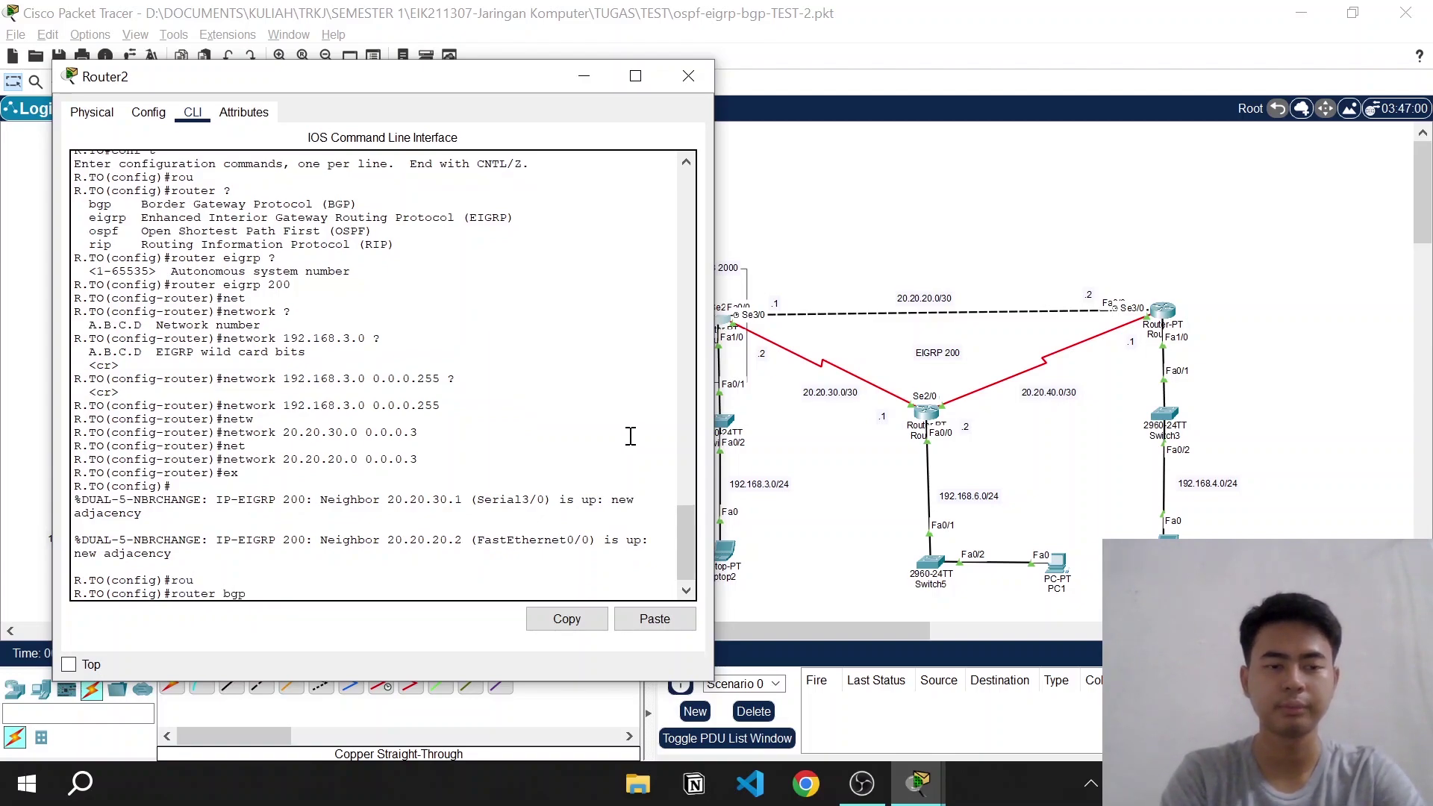
type(" 2000")
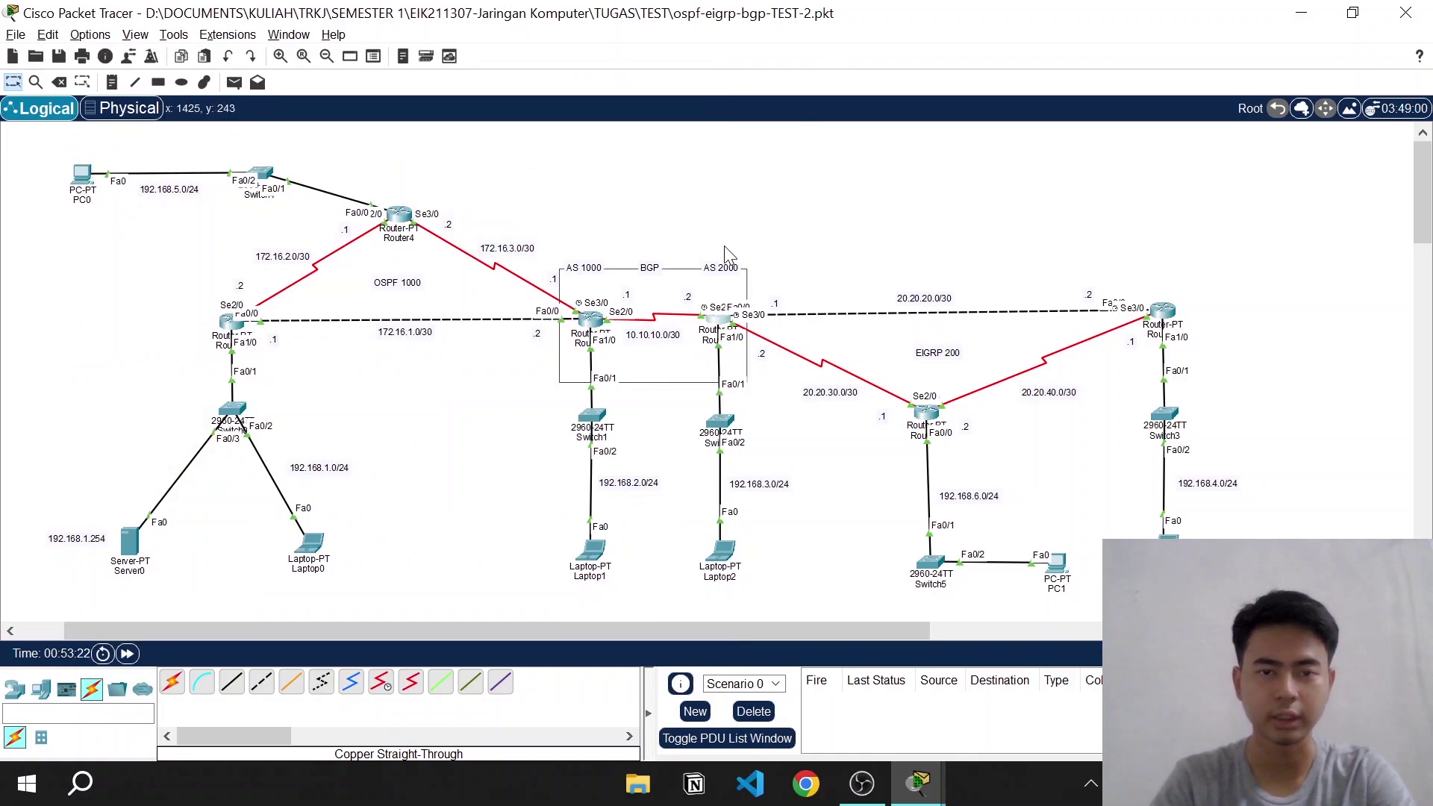
left_click(919, 784)
left_click(1005, 737)
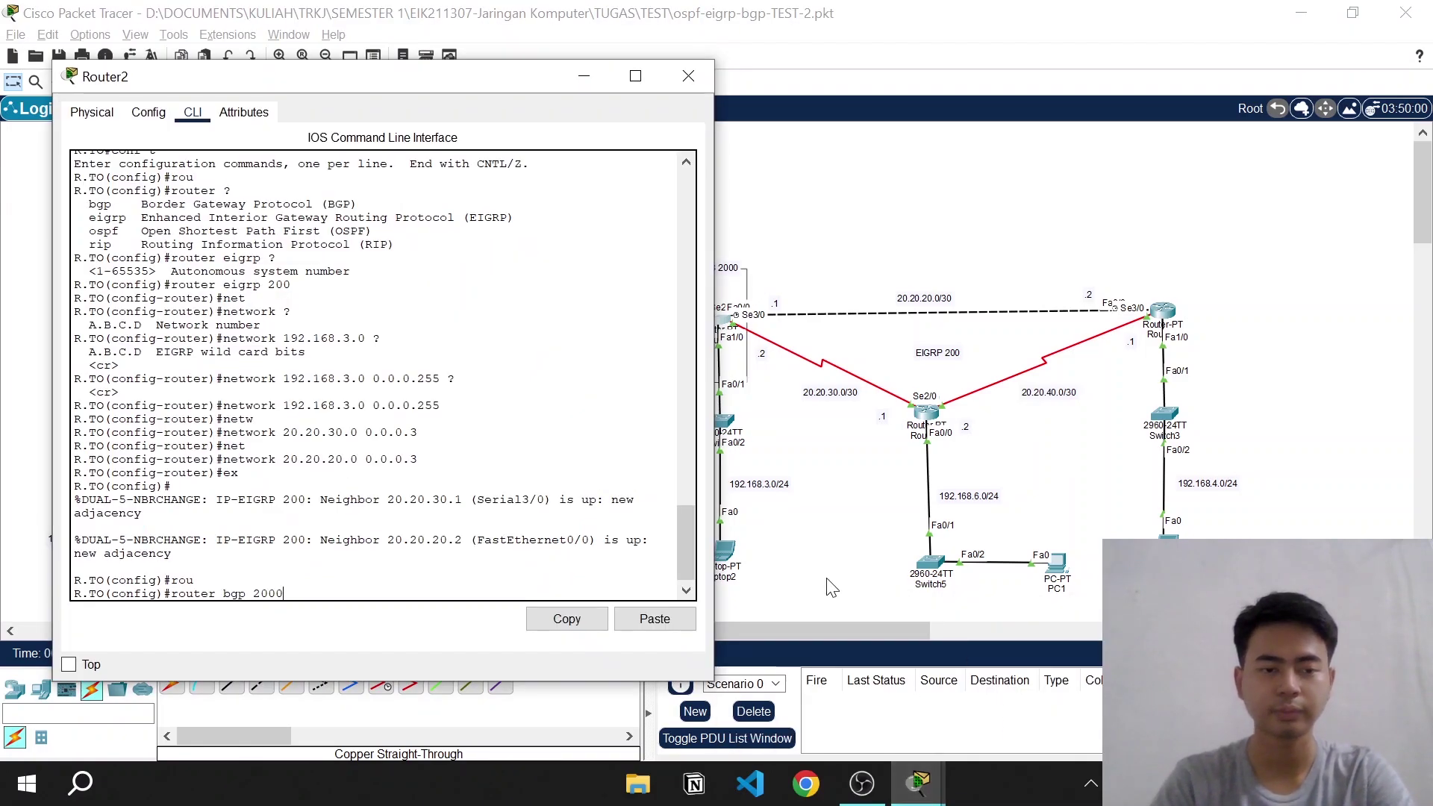
key("Return")
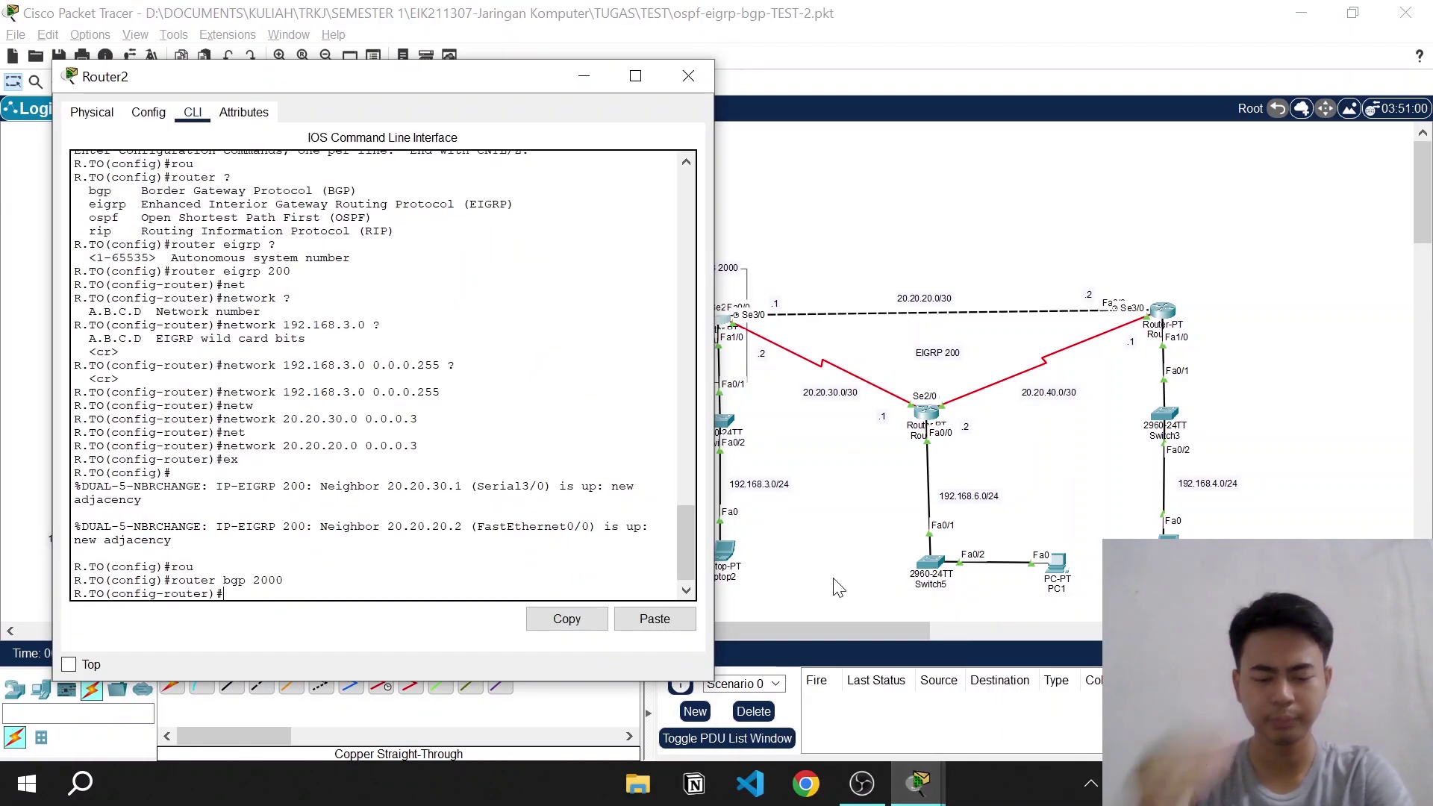
Define 10.10.10.1 as Router2's BGP neighbor with remote-as 1000, listing the neighbor options along the way
type("nei")
key("Tab")
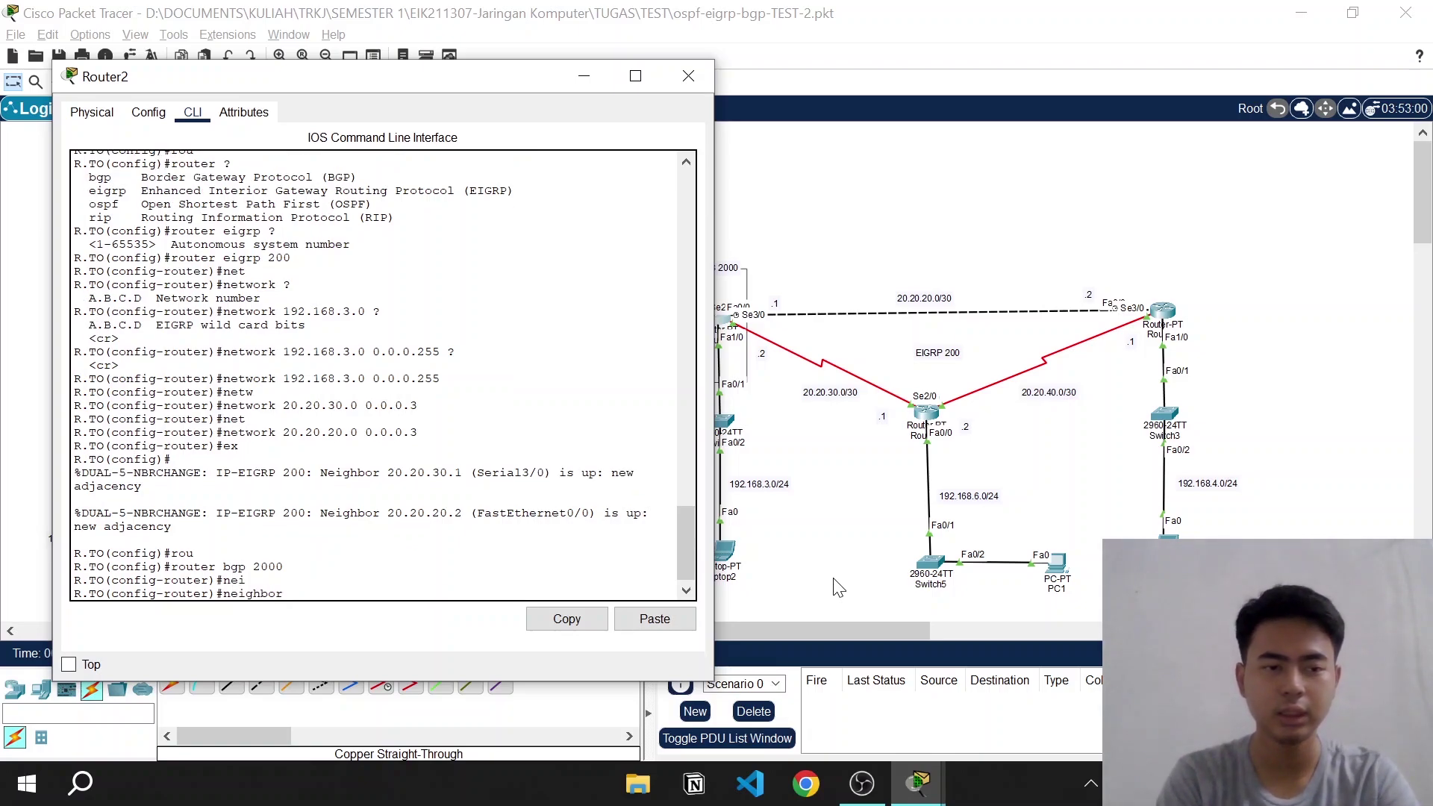
mouse_move(526, 83)
left_mouse_down()
mouse_move(666, 448)
mouse_move(532, 76)
mouse_move(534, 109)
left_mouse_up()
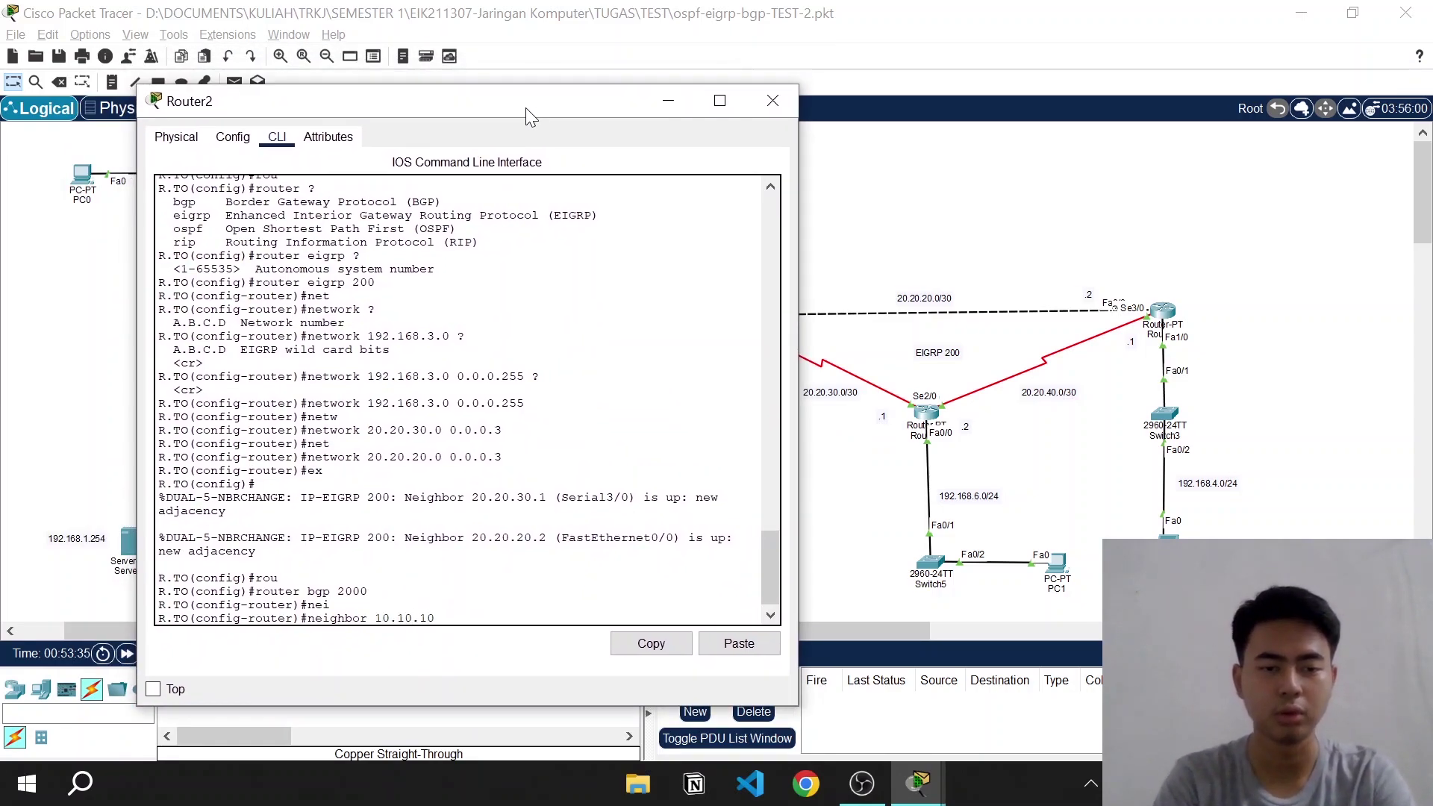
type("?")
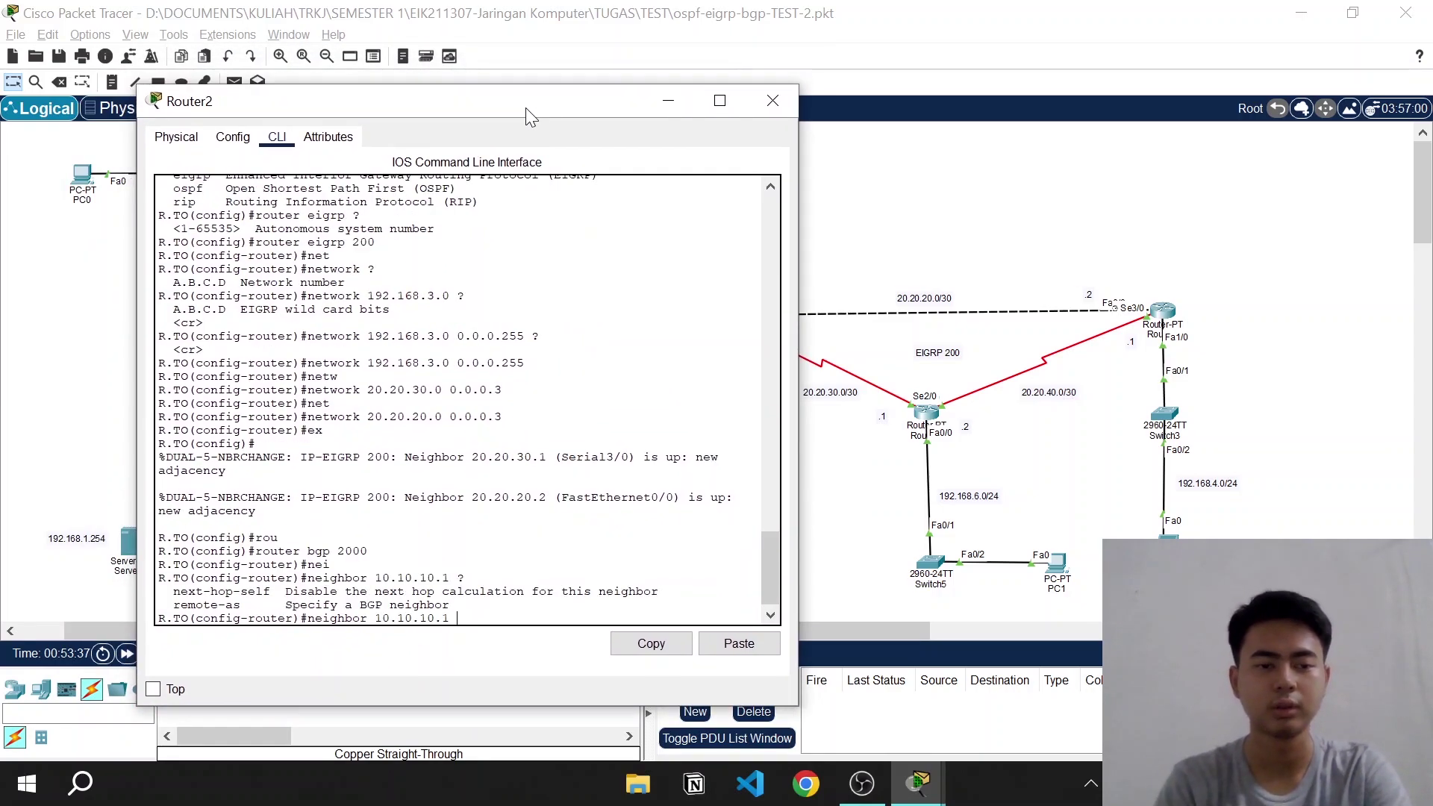
type("re")
key("Tab")
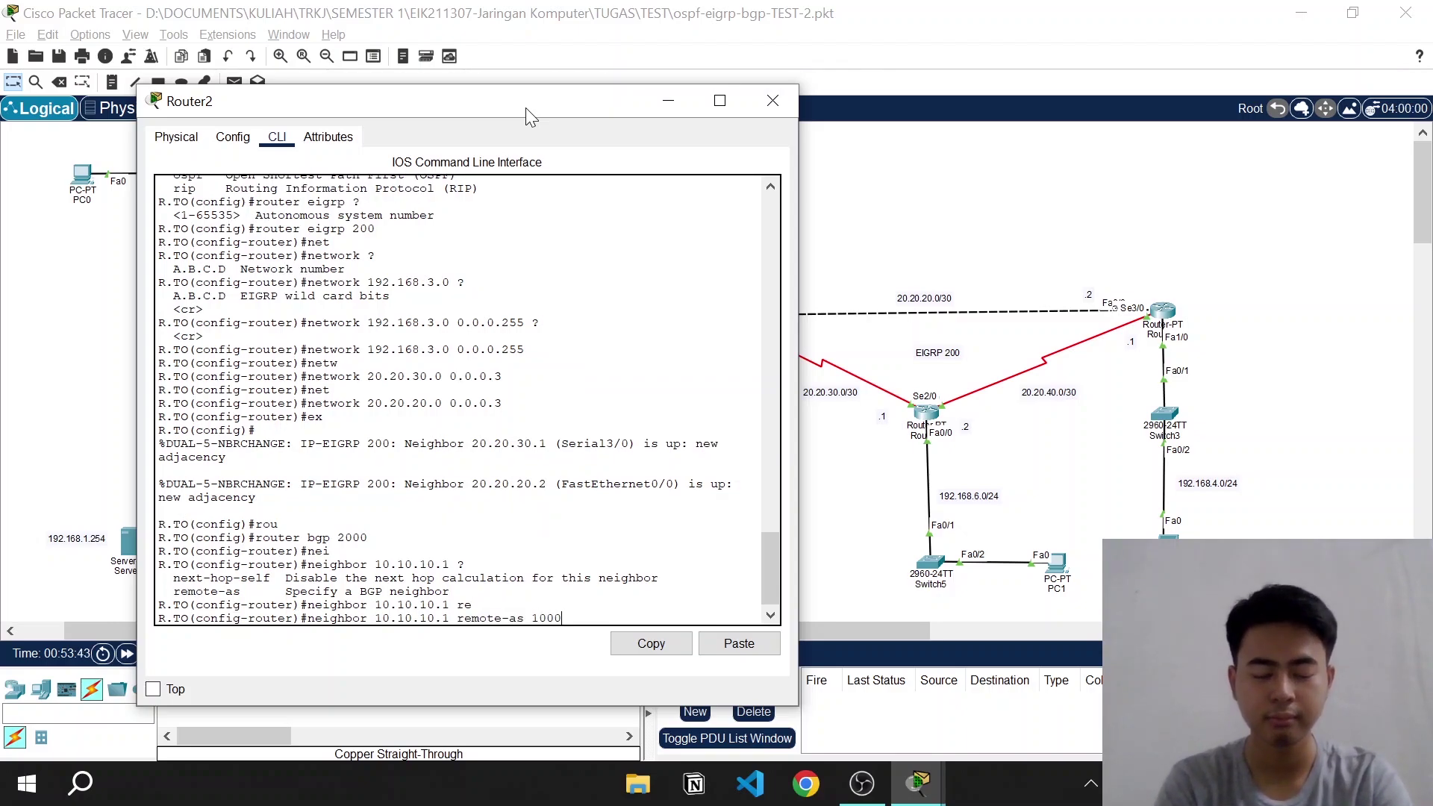
type("1000 ?")
key("Return")
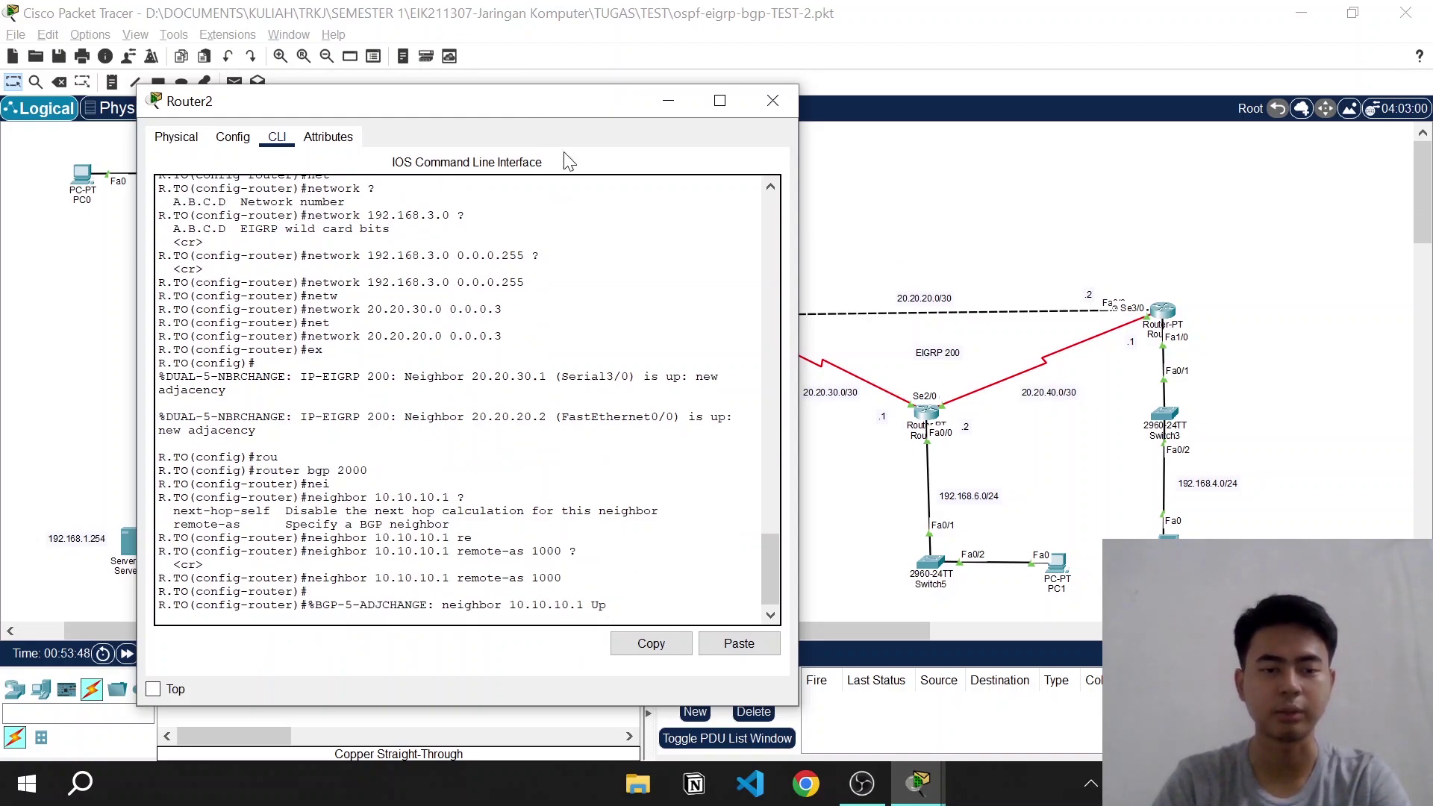
Redistribute EIGRP 200 into Router2's BGP process, querying the optional arguments before running the command
left_click_drag(527, 85, 499, 39)
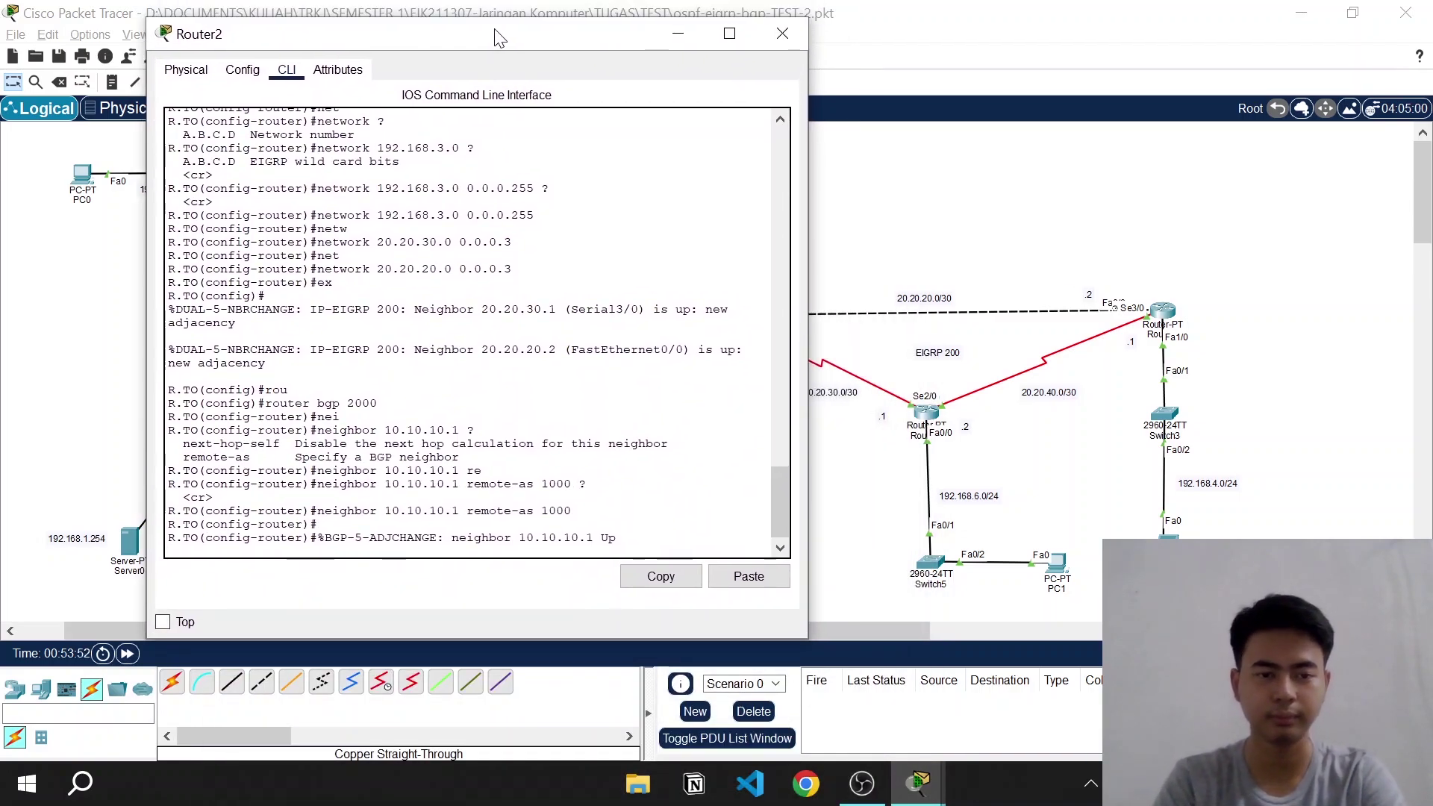
key("Return")
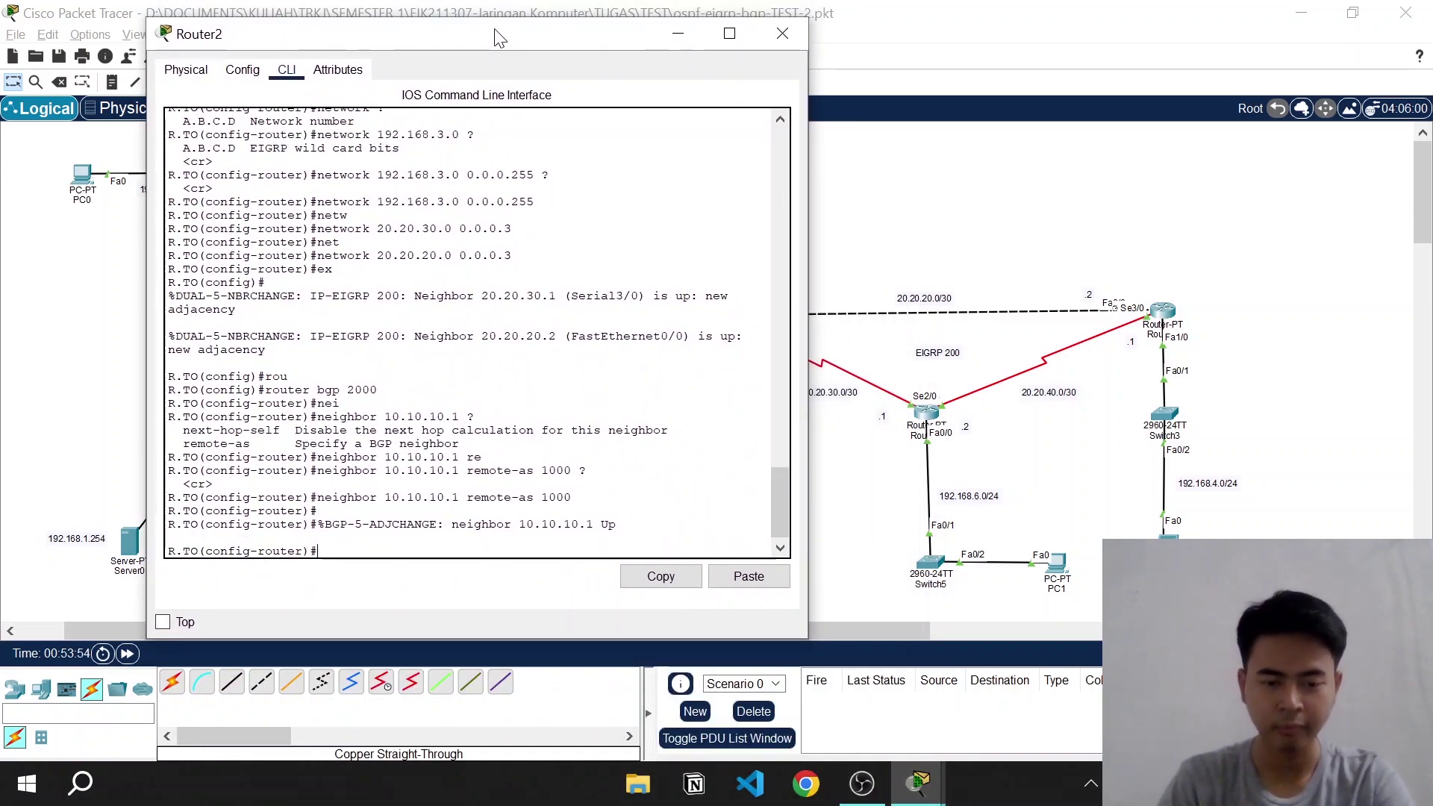
type("red")
key("Tab")
type("e")
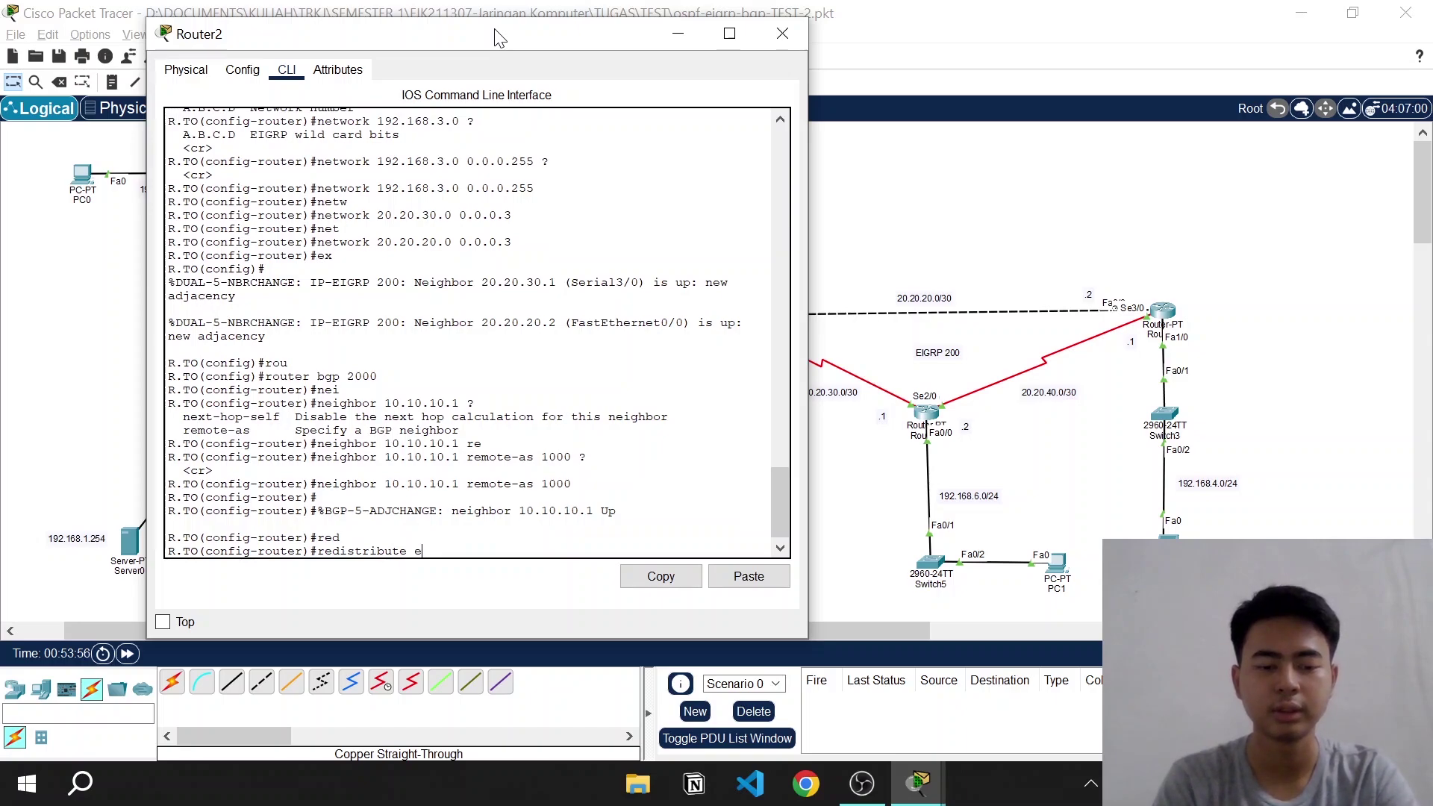
type("igrp 200")
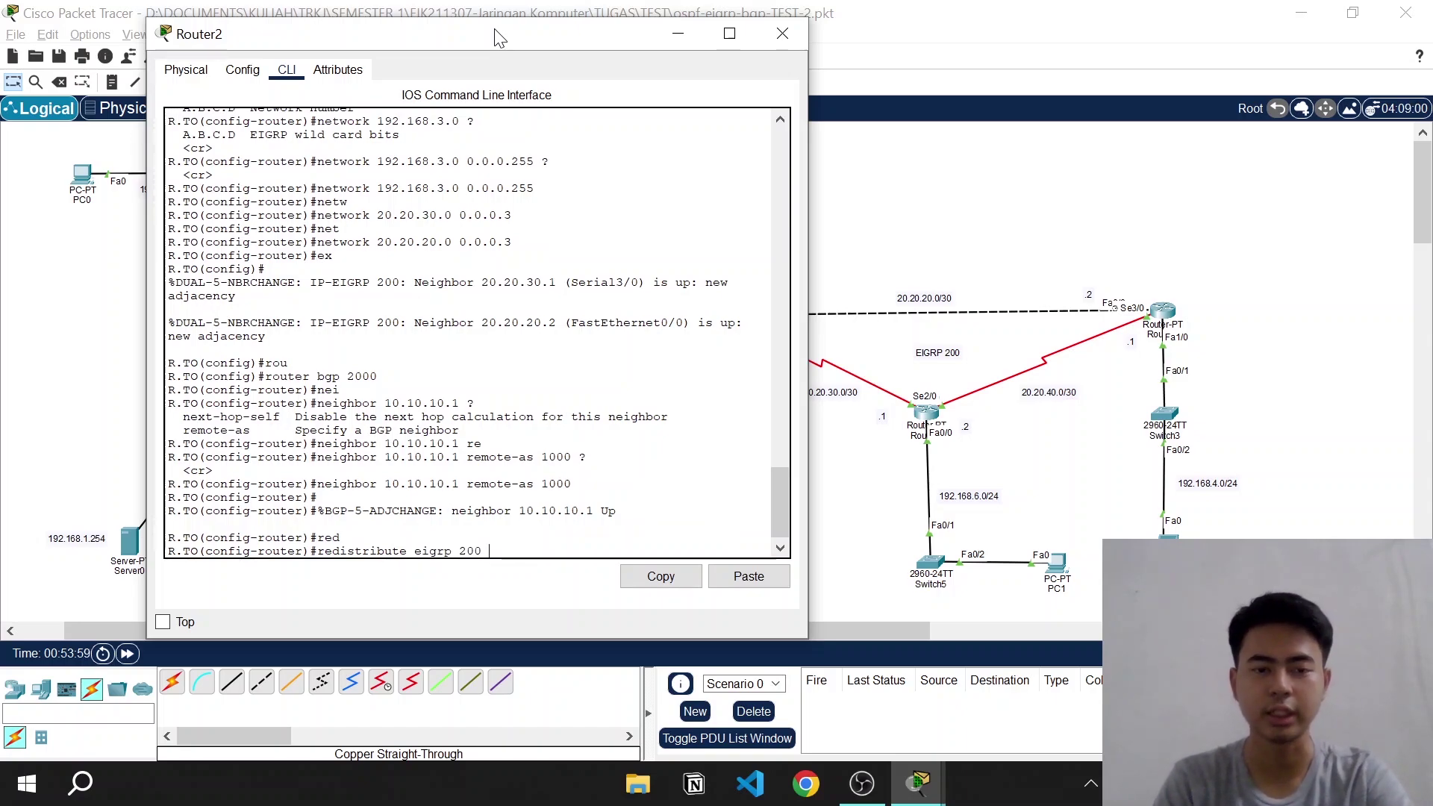
type("?")
key("Return")
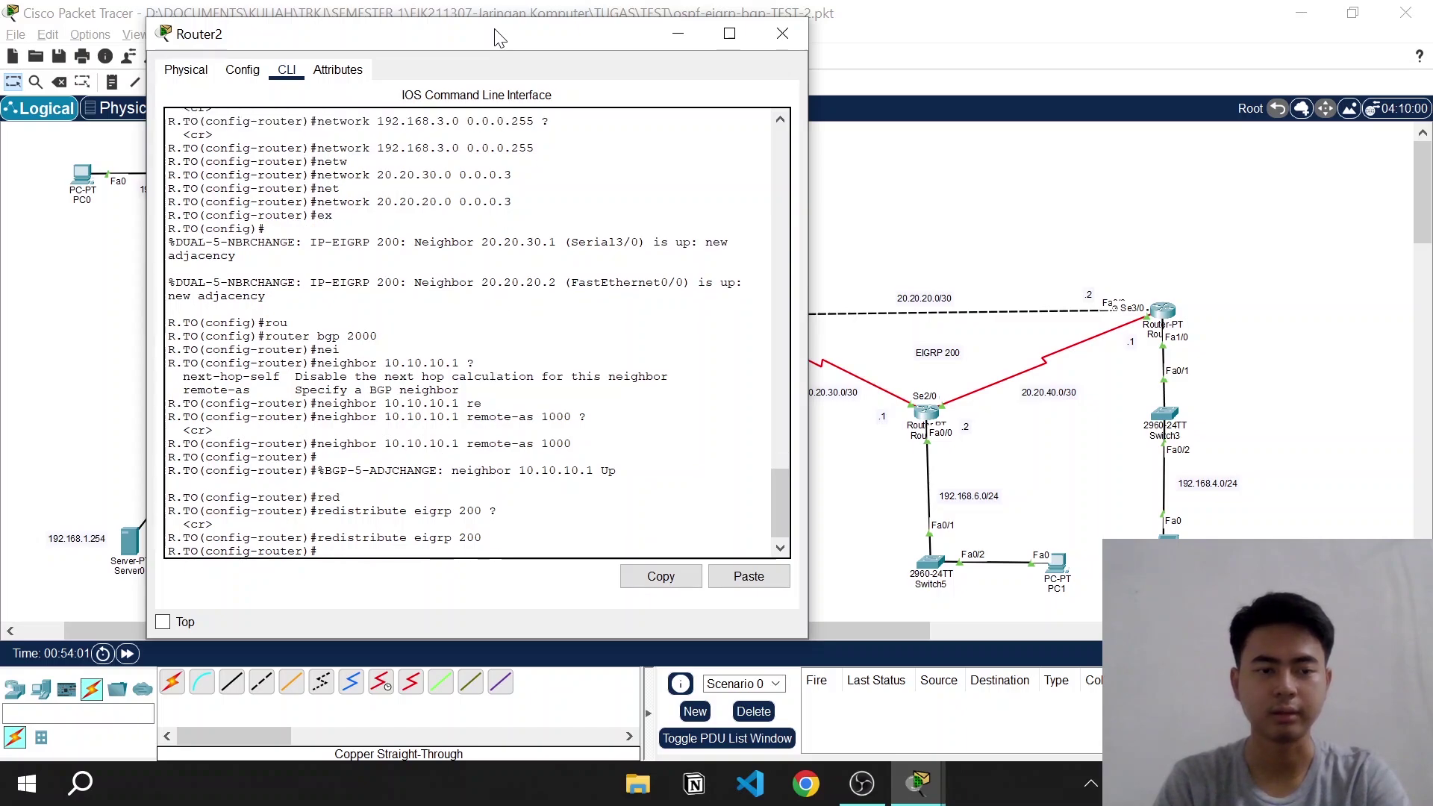
Leave BGP configuration on Router2 and enter router configuration for EIGRP 200
type("ex")
key("Return")
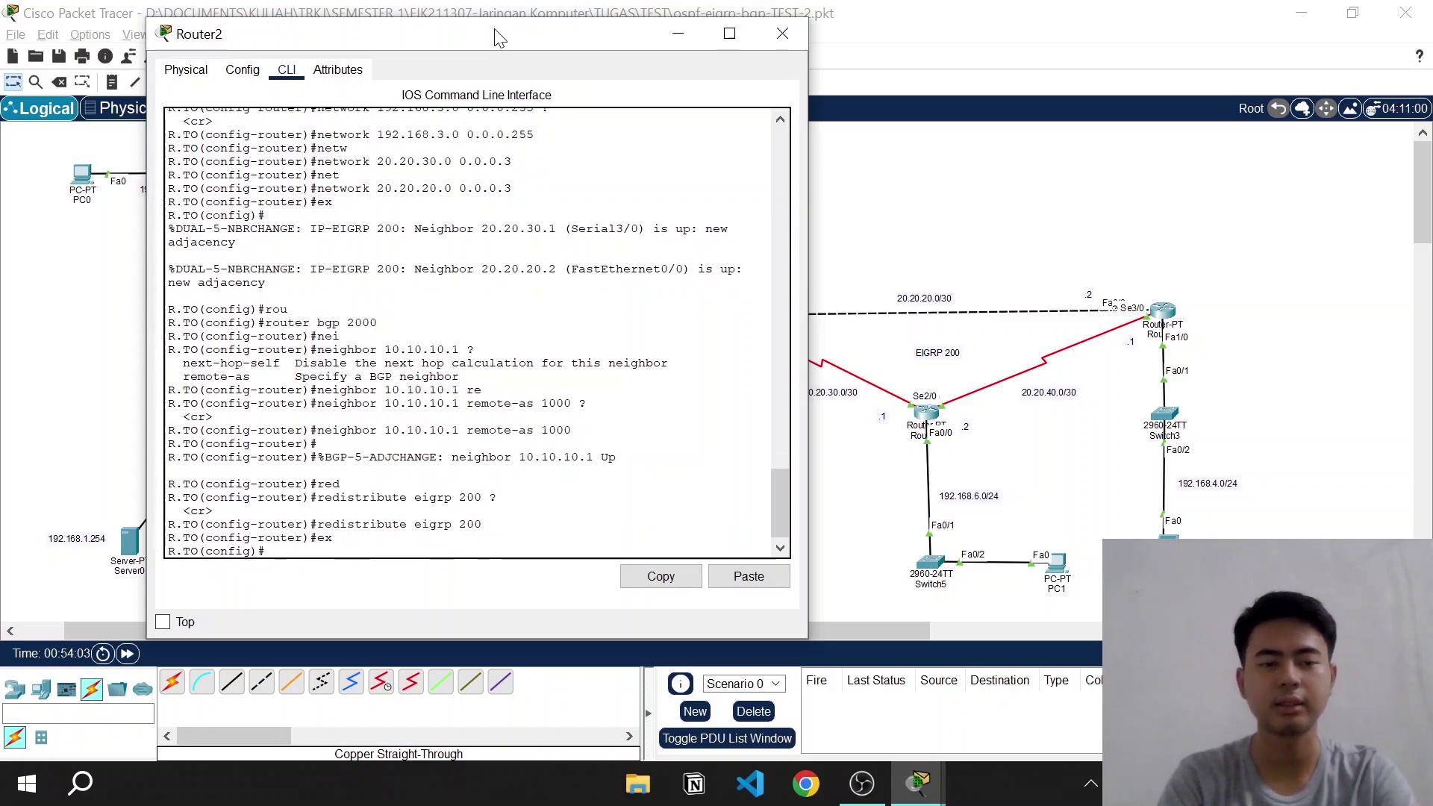
type("eigr")
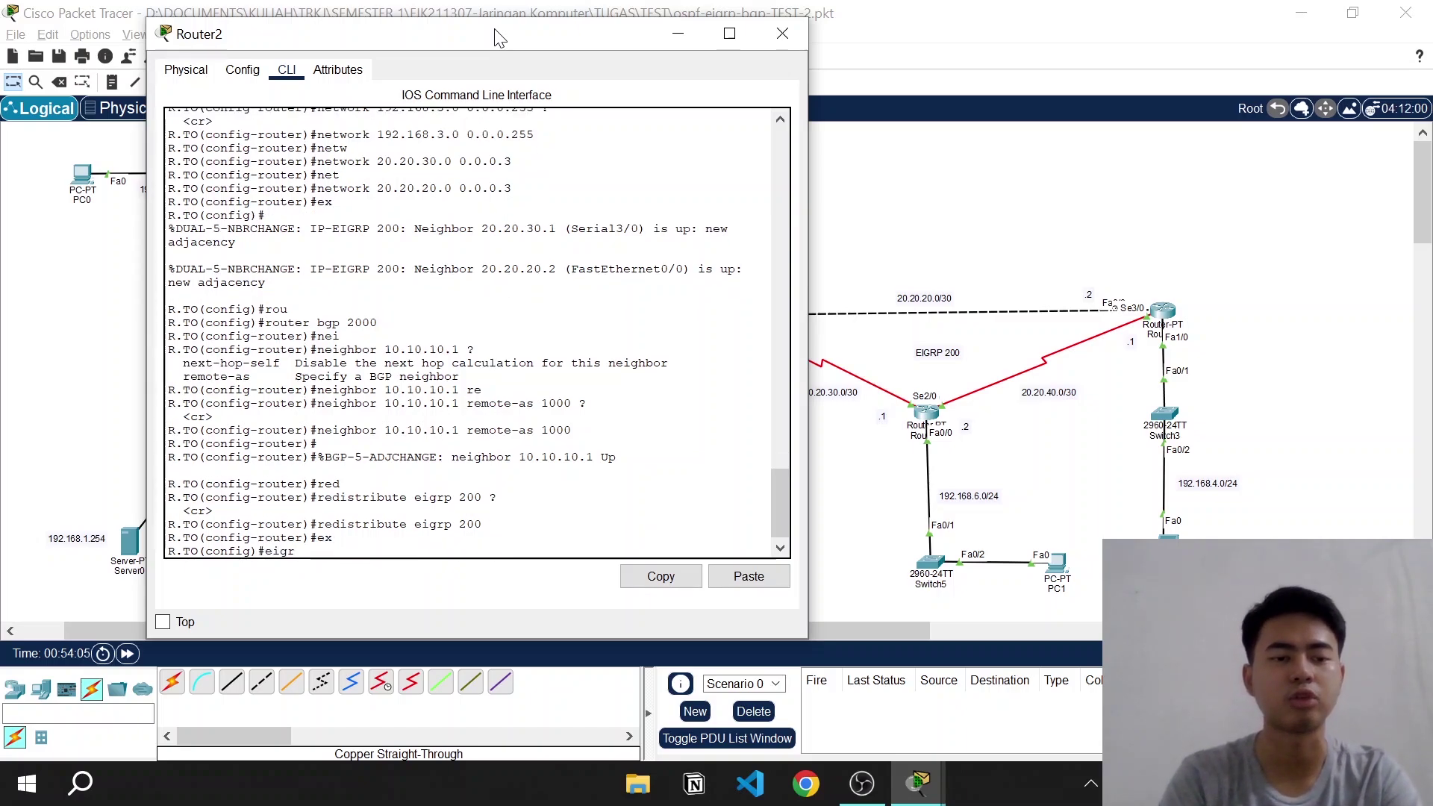
key("Tab")
type("p")
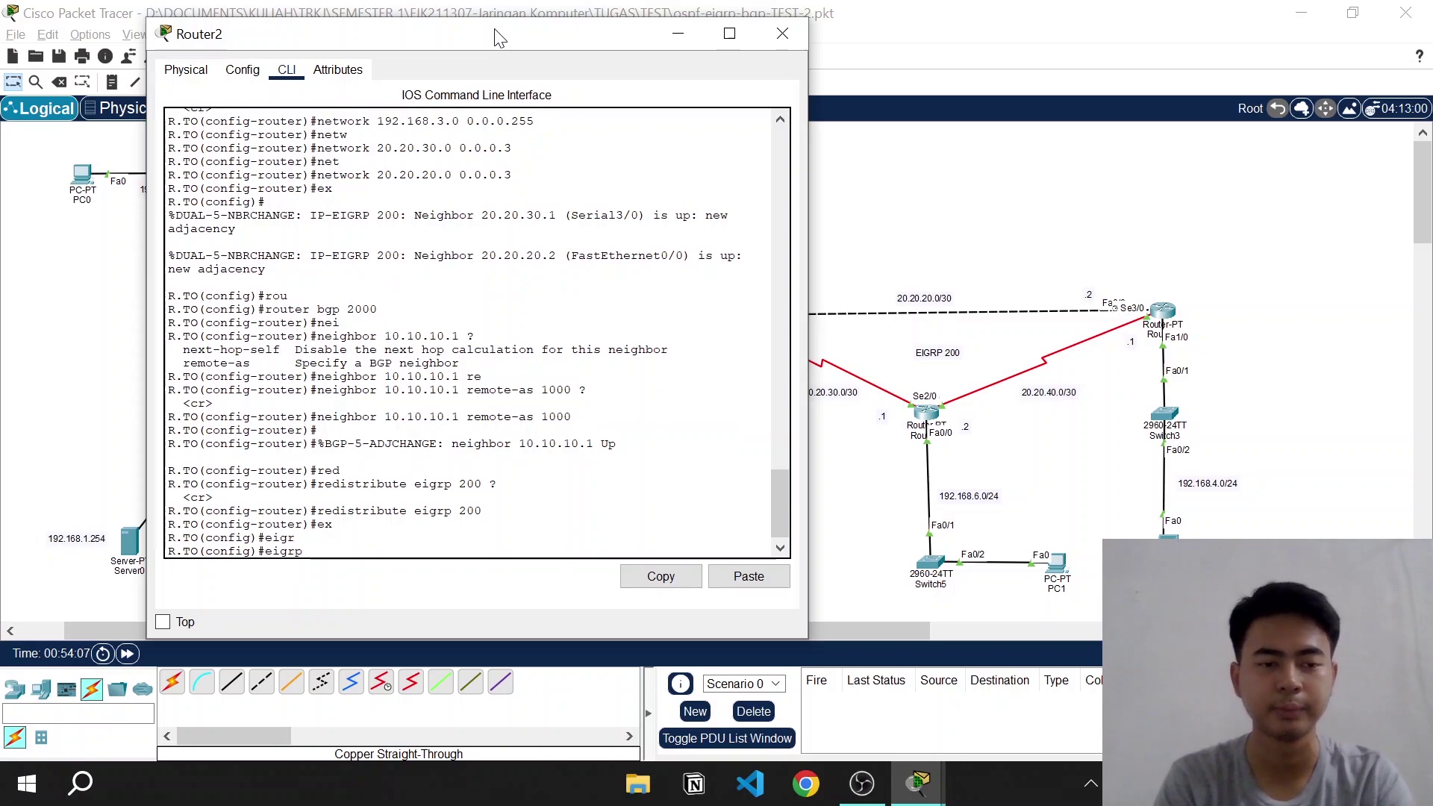
key("BackSpace")
key("BackSpace")
key("BackSpace")
key("BackSpace")
key("BackSpace")
type("ro")
key("Tab")
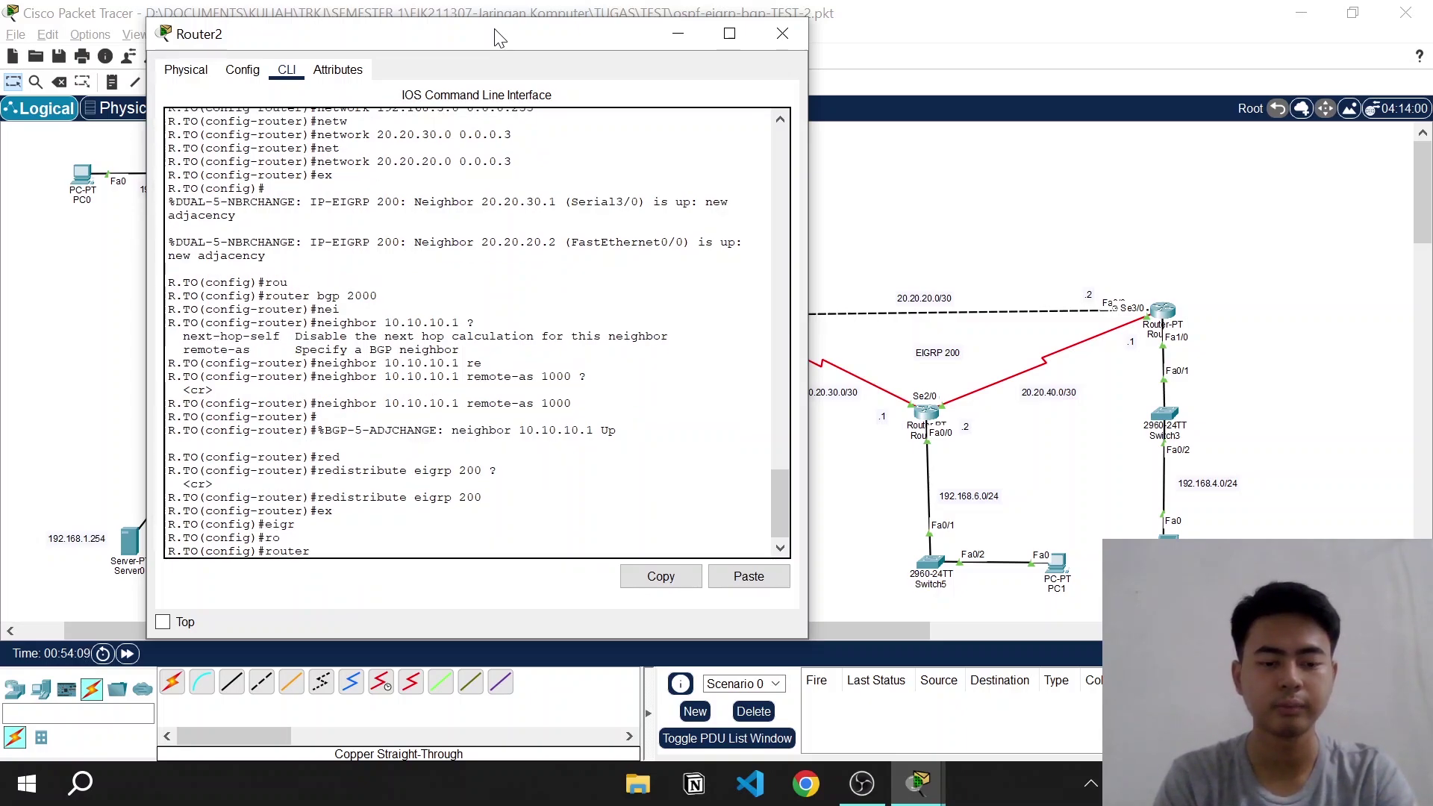
type("eigrp 200")
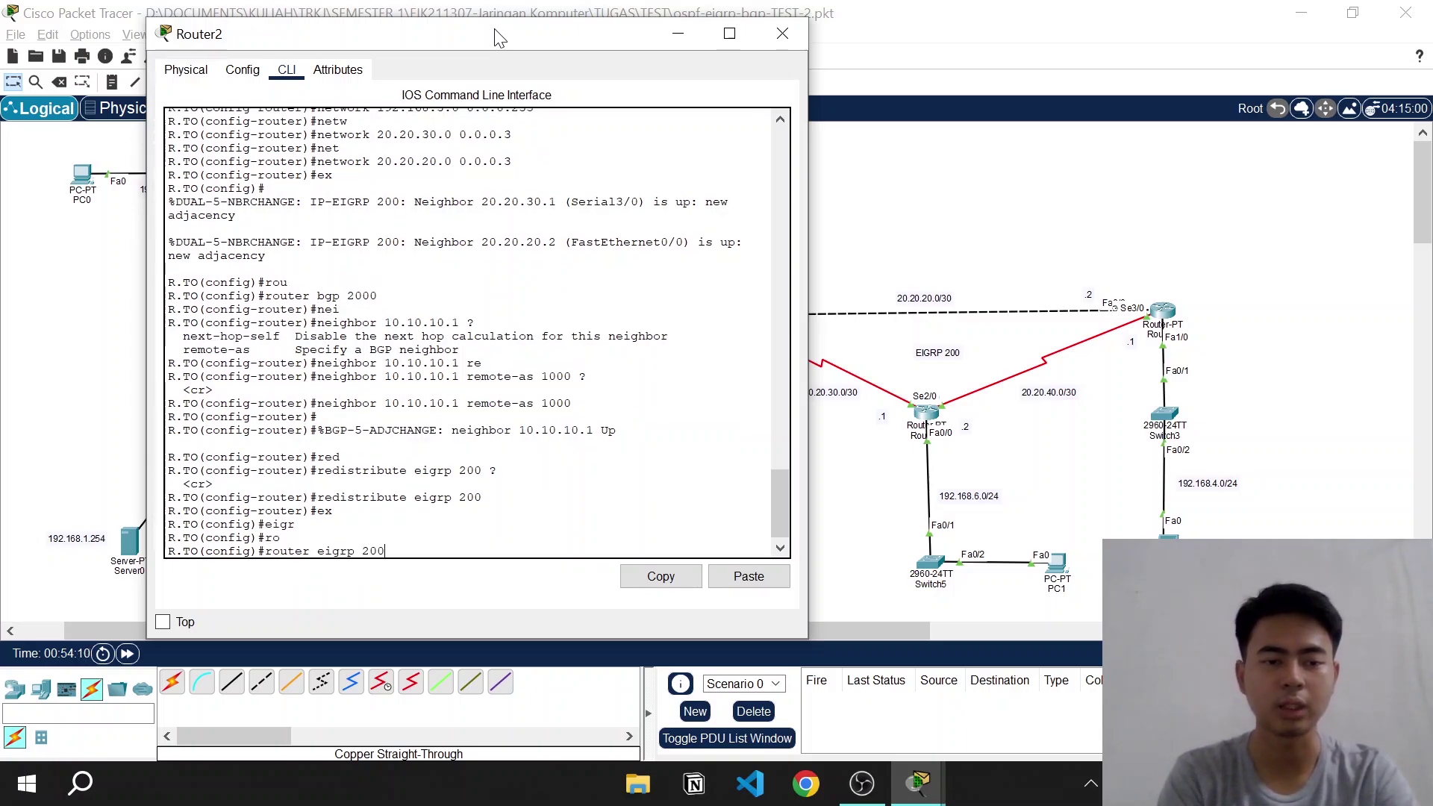
key("Return")
Redistribute BGP 2000 into EIGRP 200 with metric 1 1 1 1 1, listing the available options first, and return to global configuration
type("router)#r")
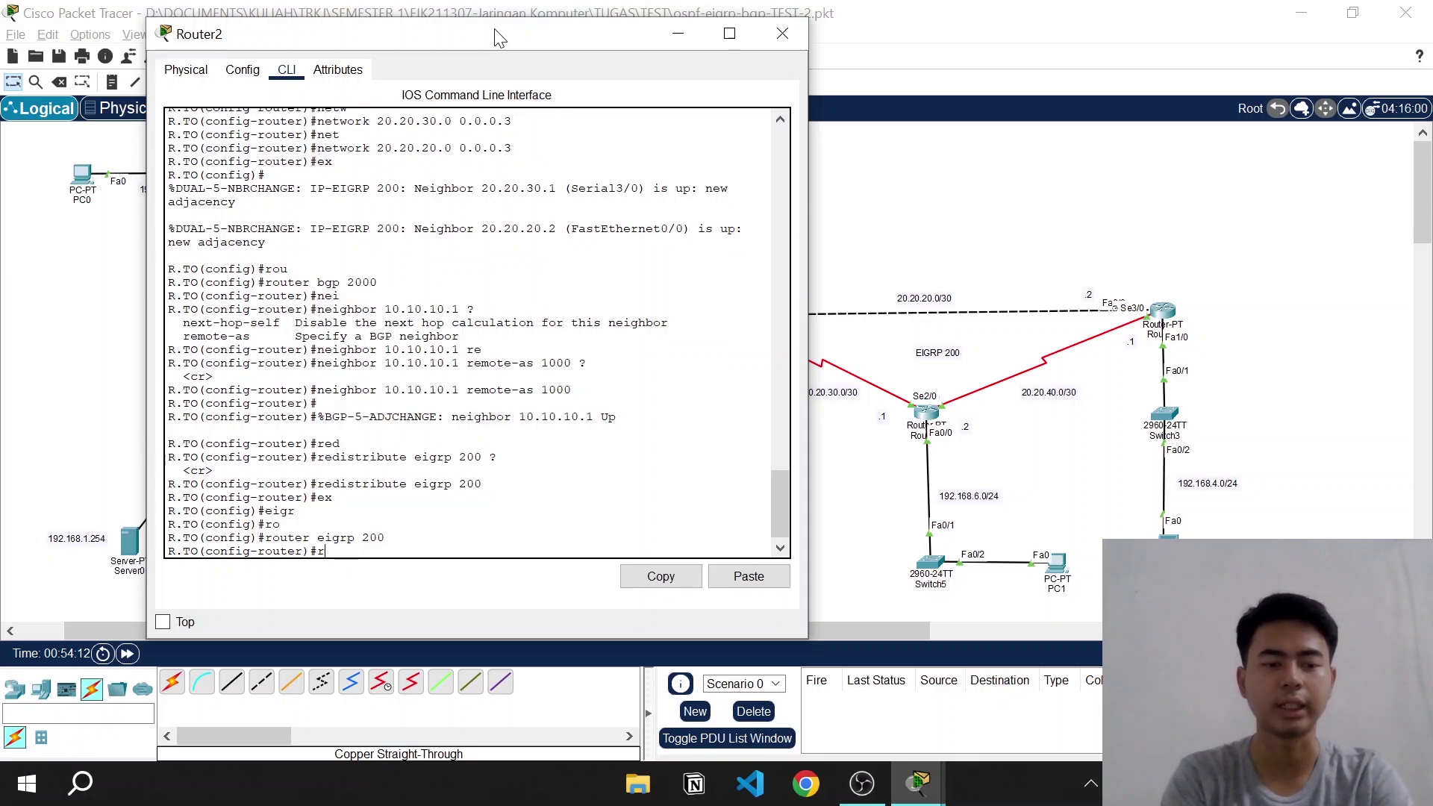
type("e")
key("Tab")
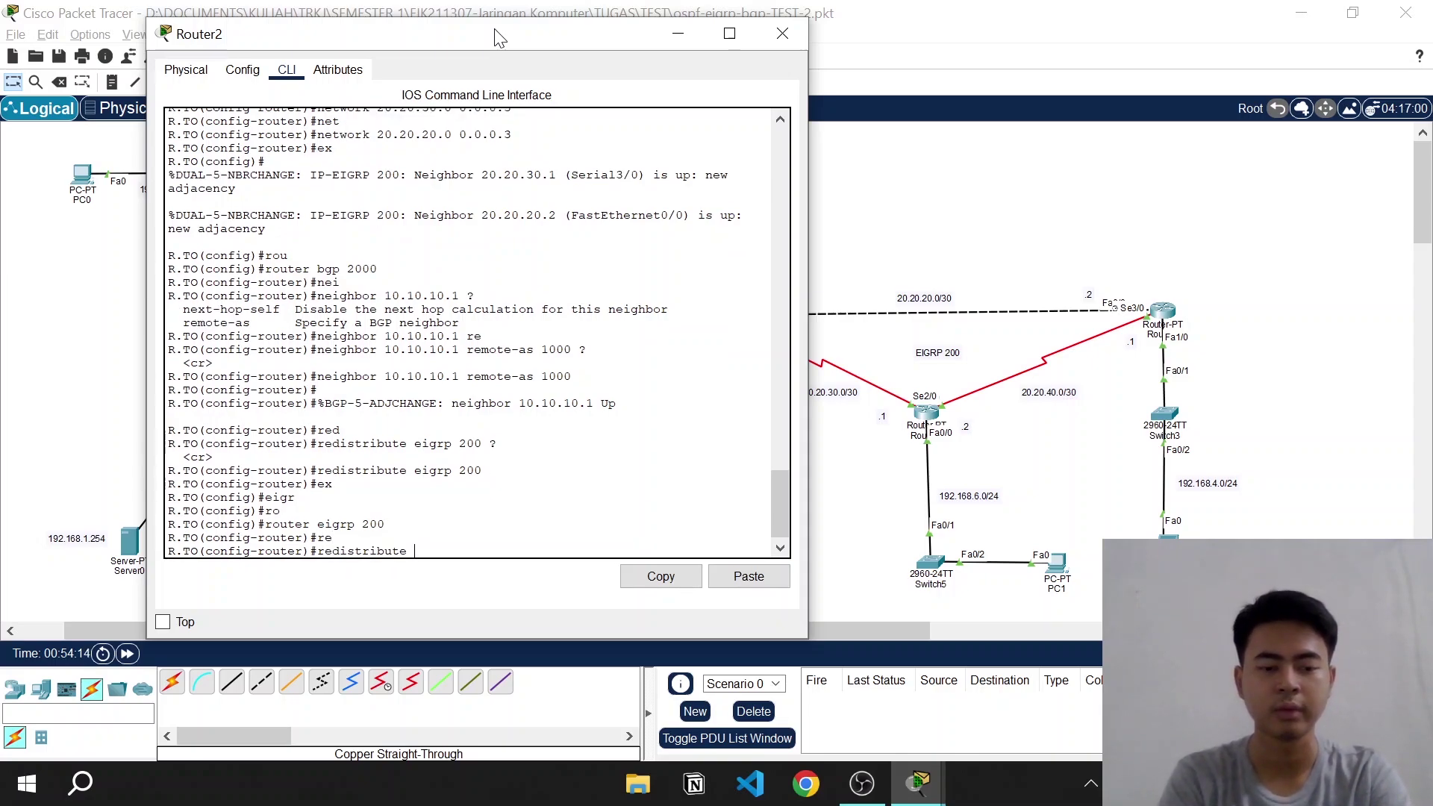
type("bg")
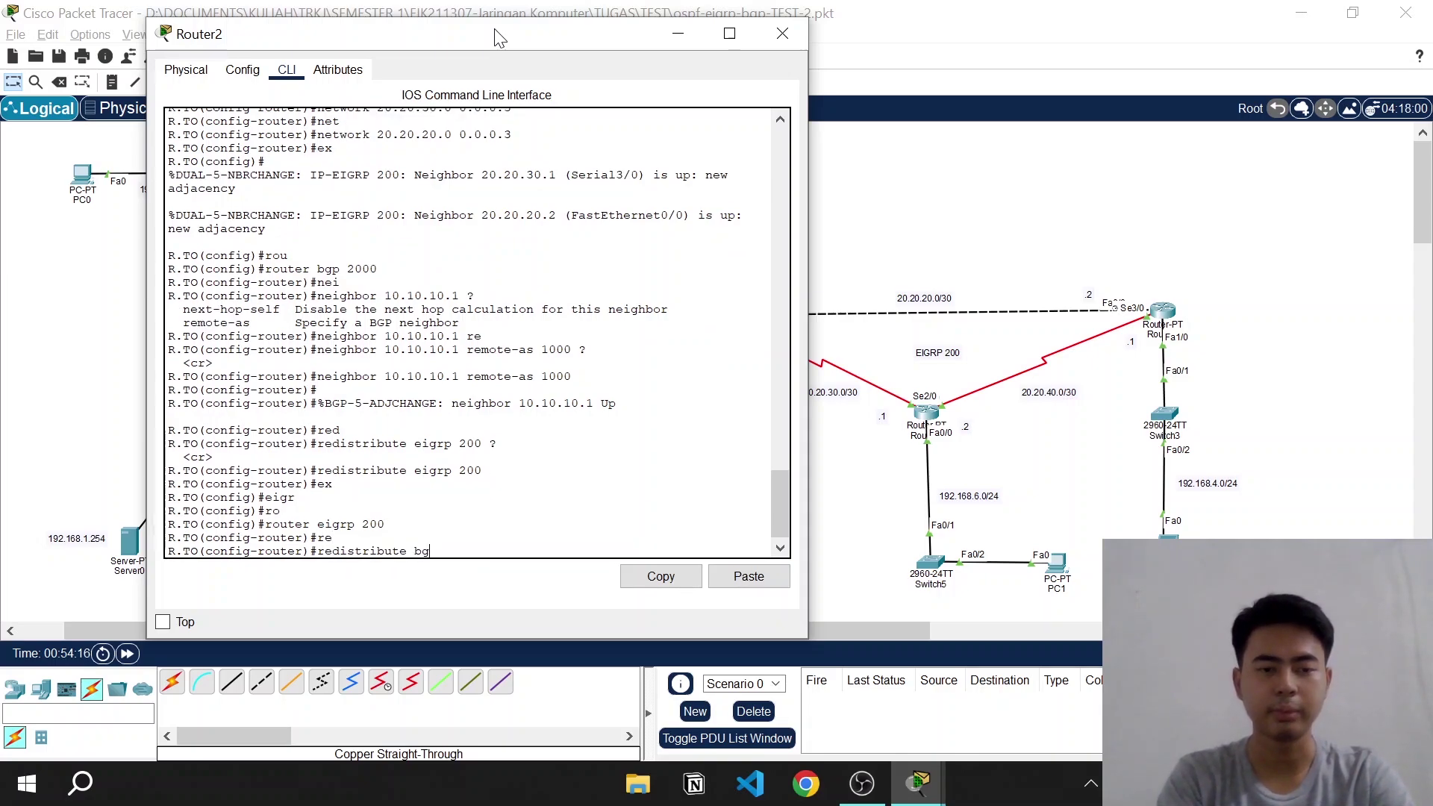
type("p 2000")
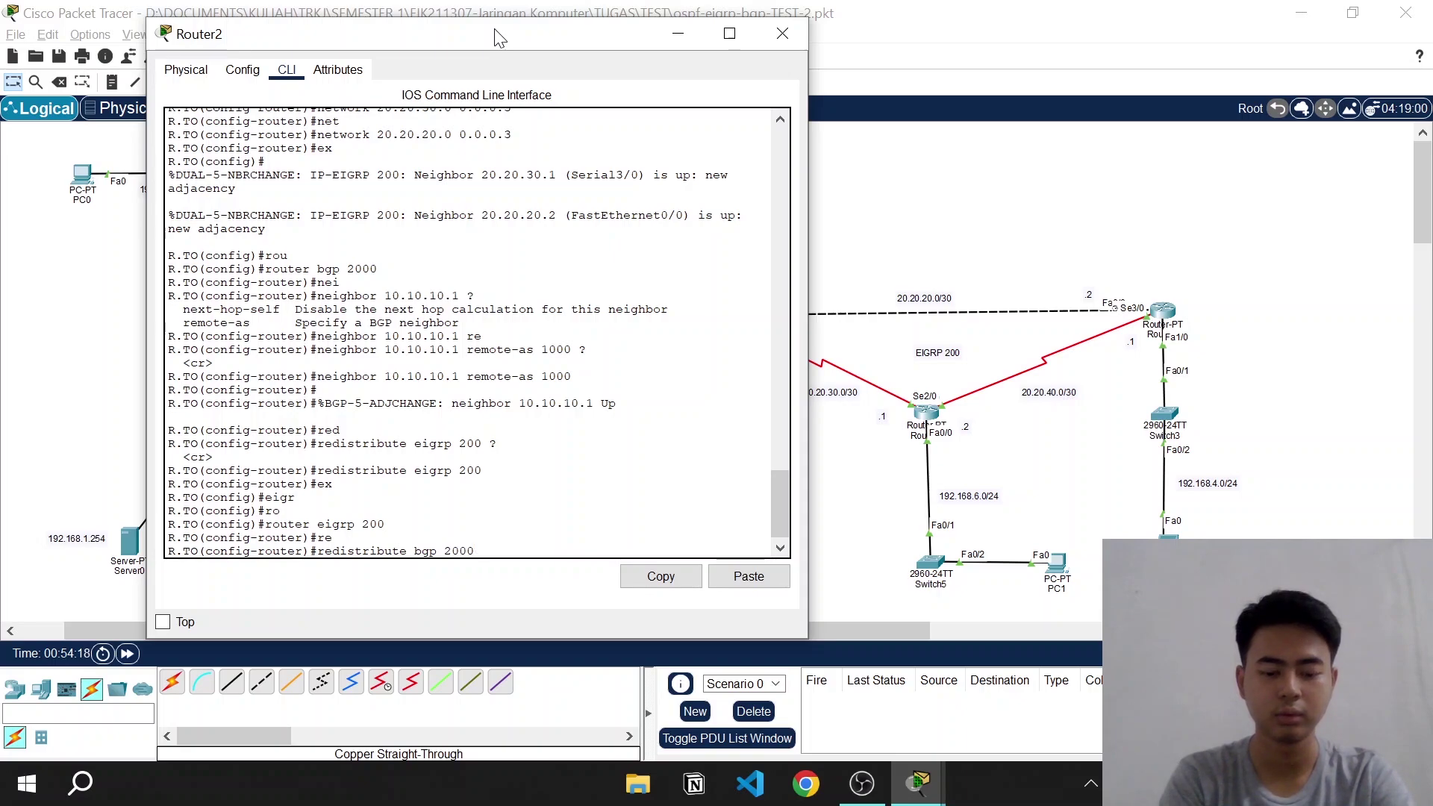
type(" ?")
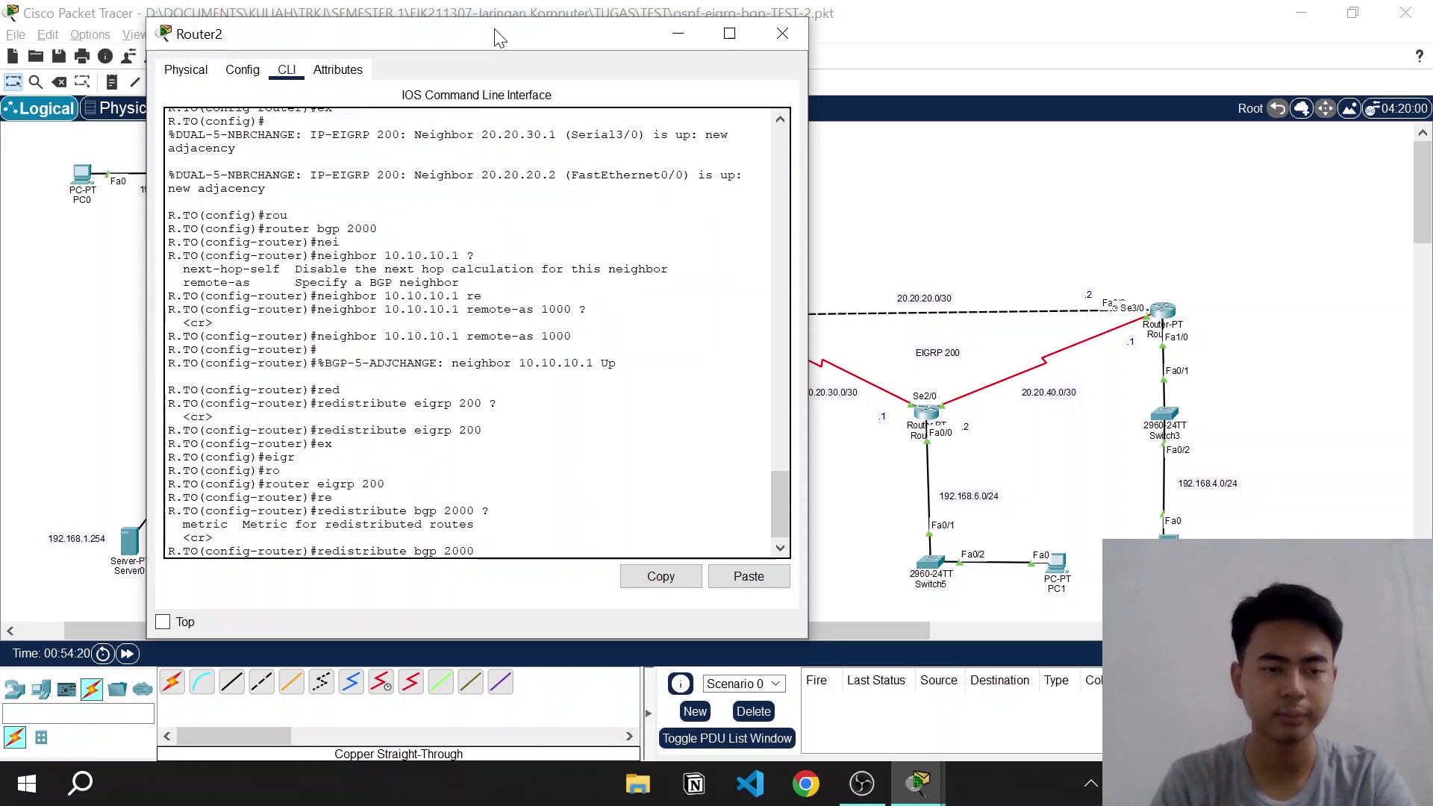
type("me")
key("Tab")
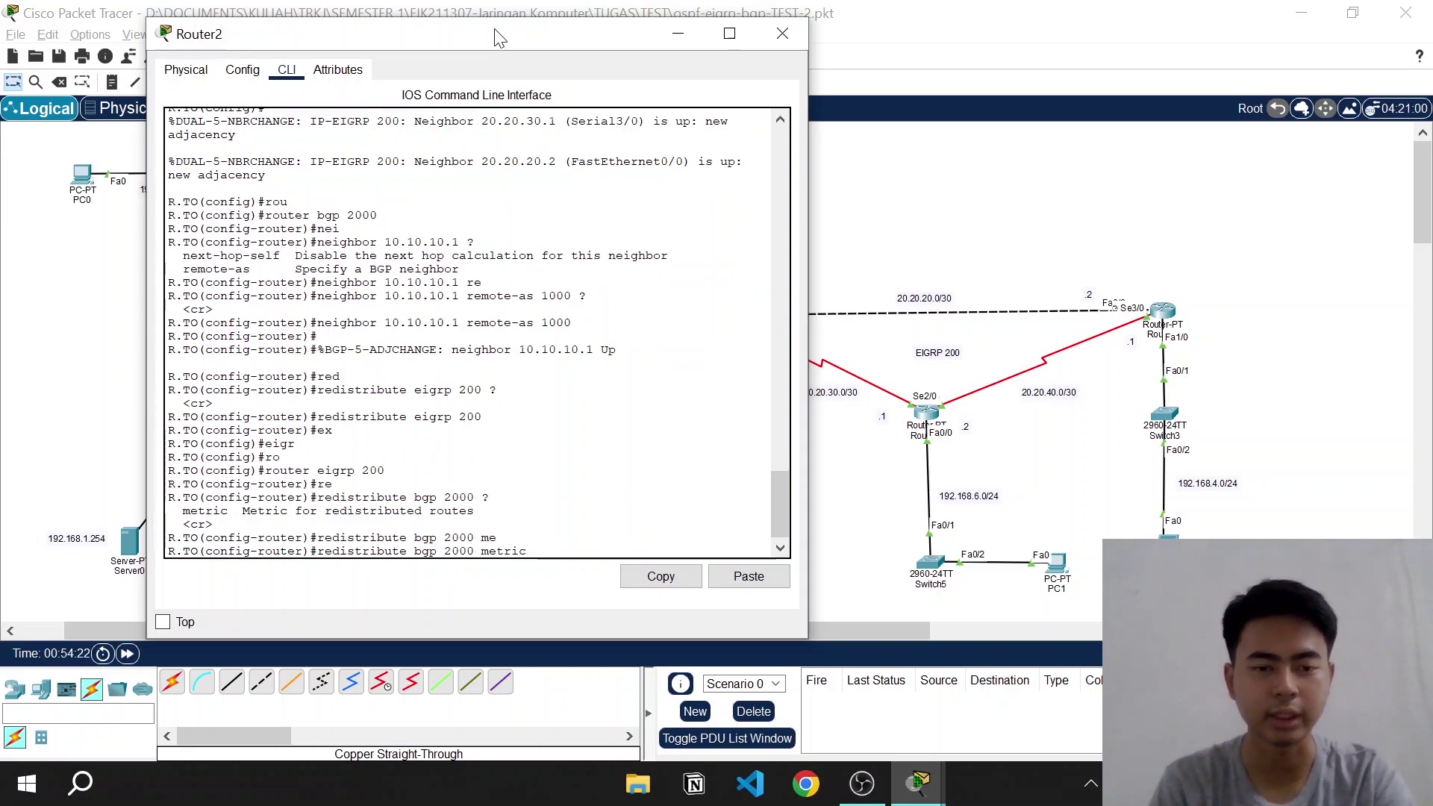
type("?")
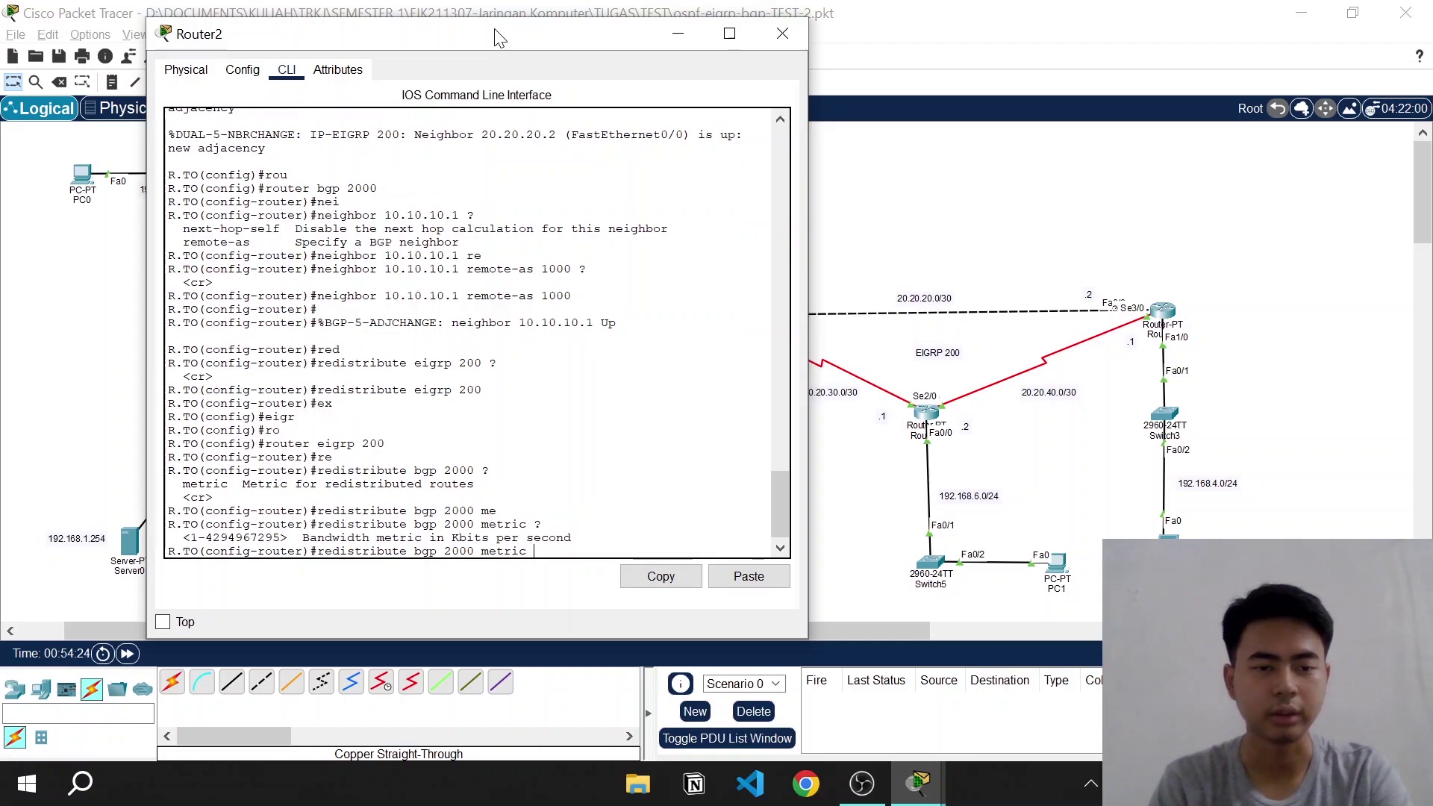
type("1 1 1")
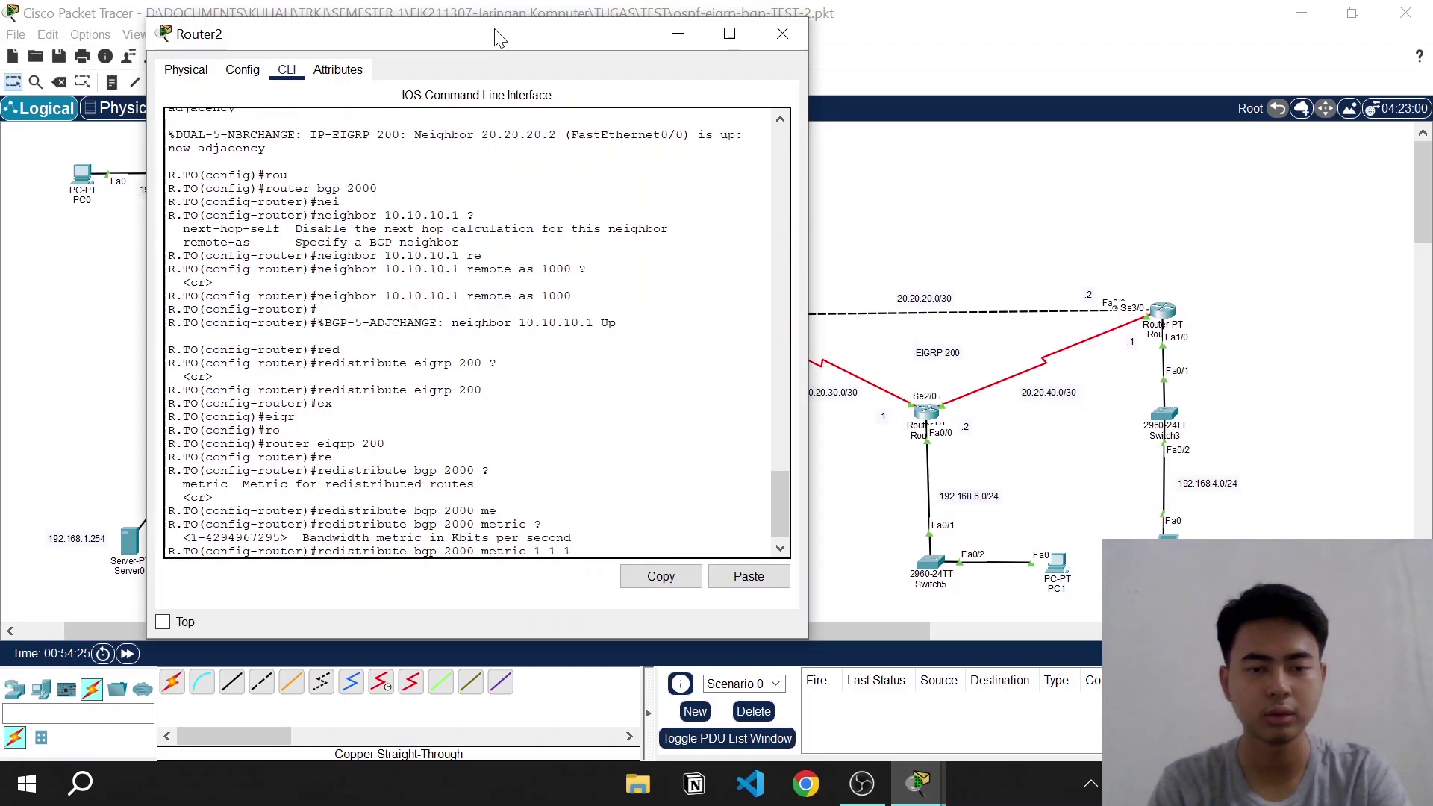
type(" 1 1")
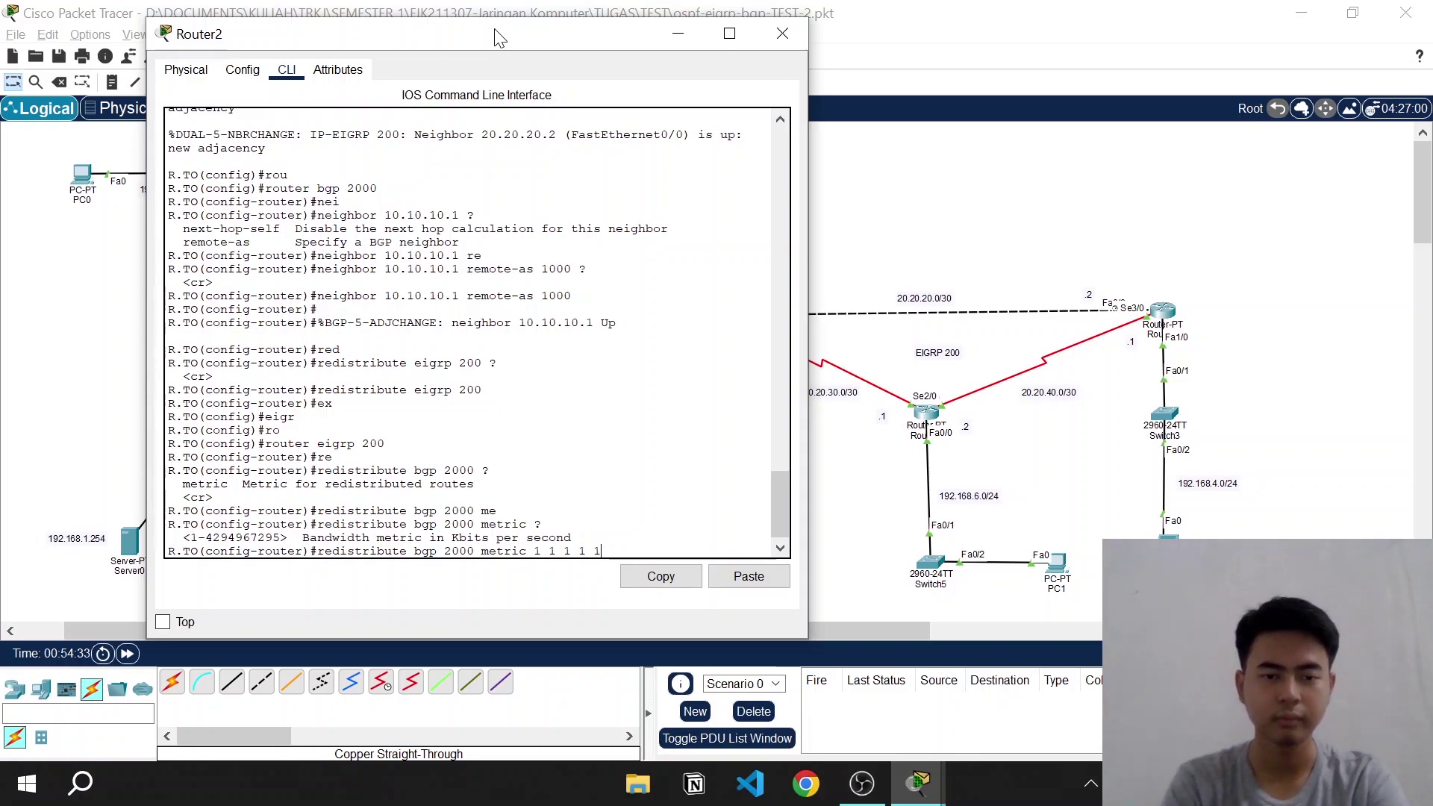
key("Return")
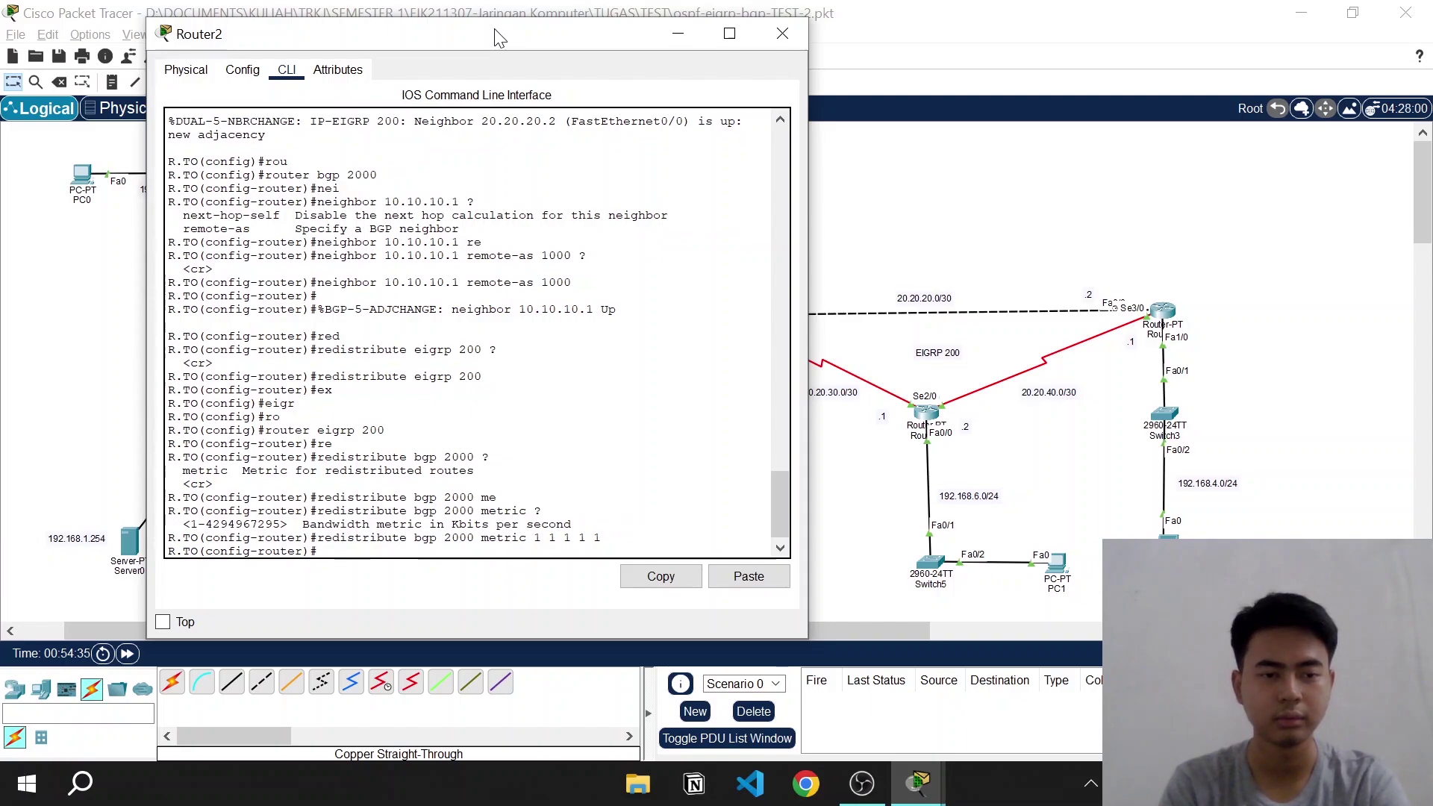
type("e")
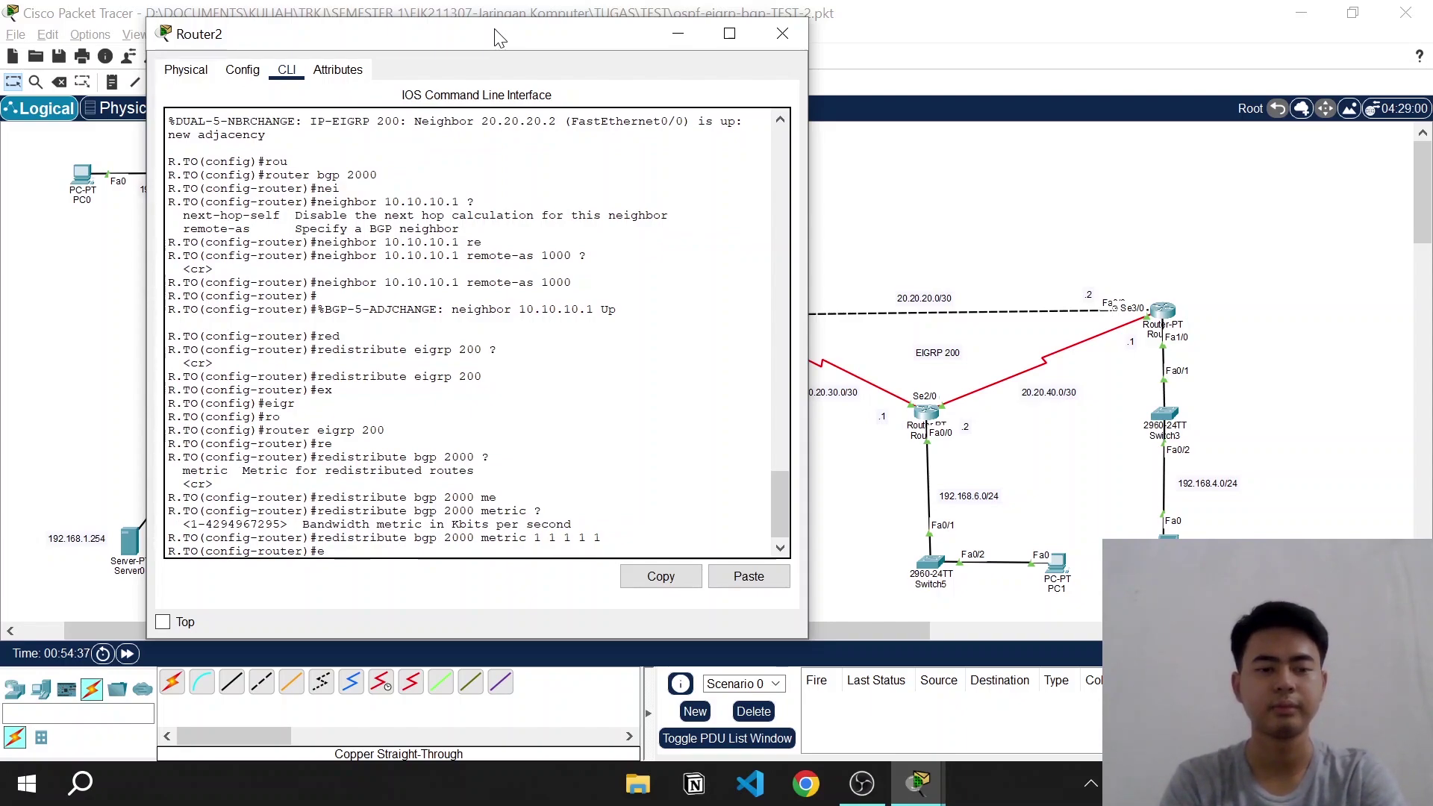
type("x")
key("Return")
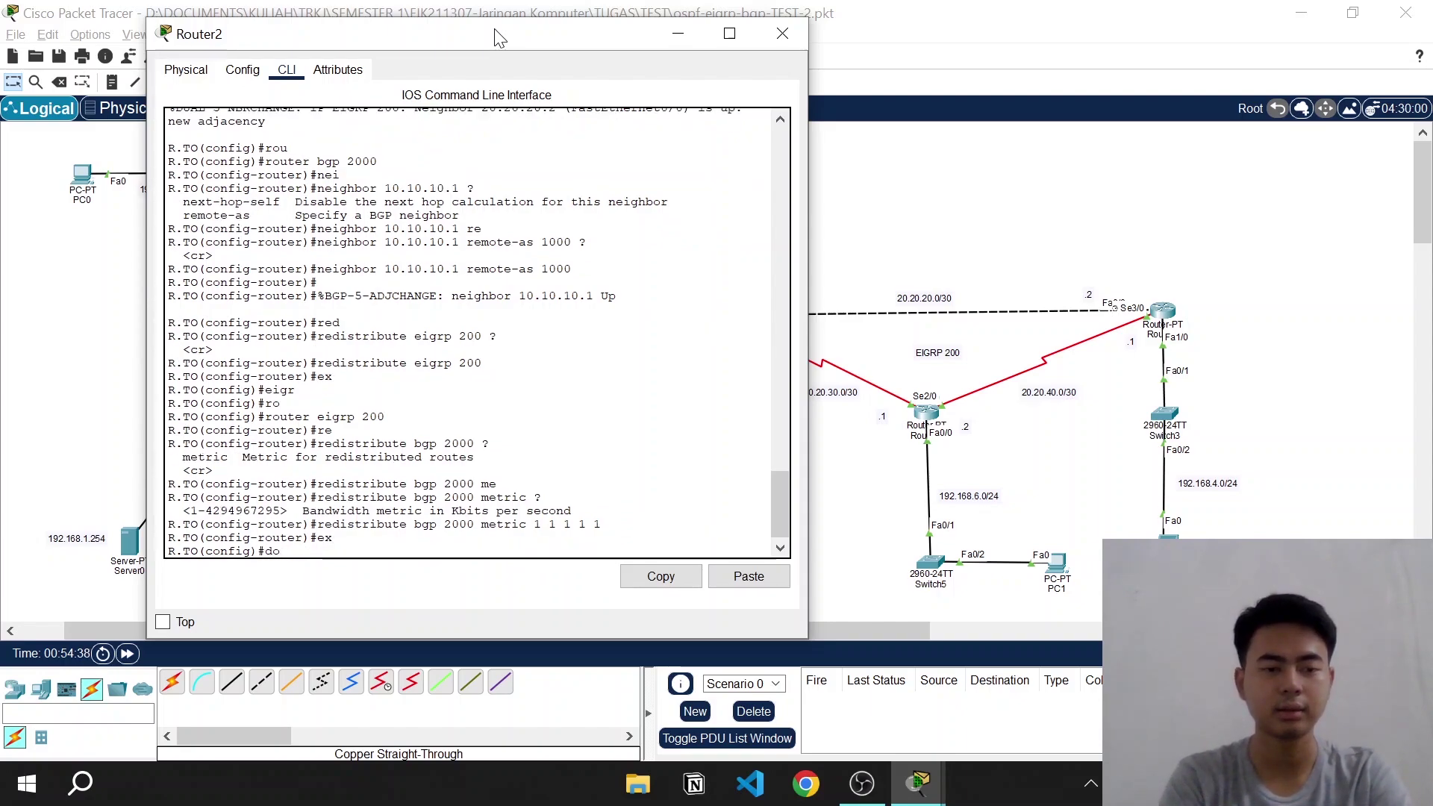
Display Router2's full IP routing table from global configuration mode and close the router's window
type("do sh ip route")
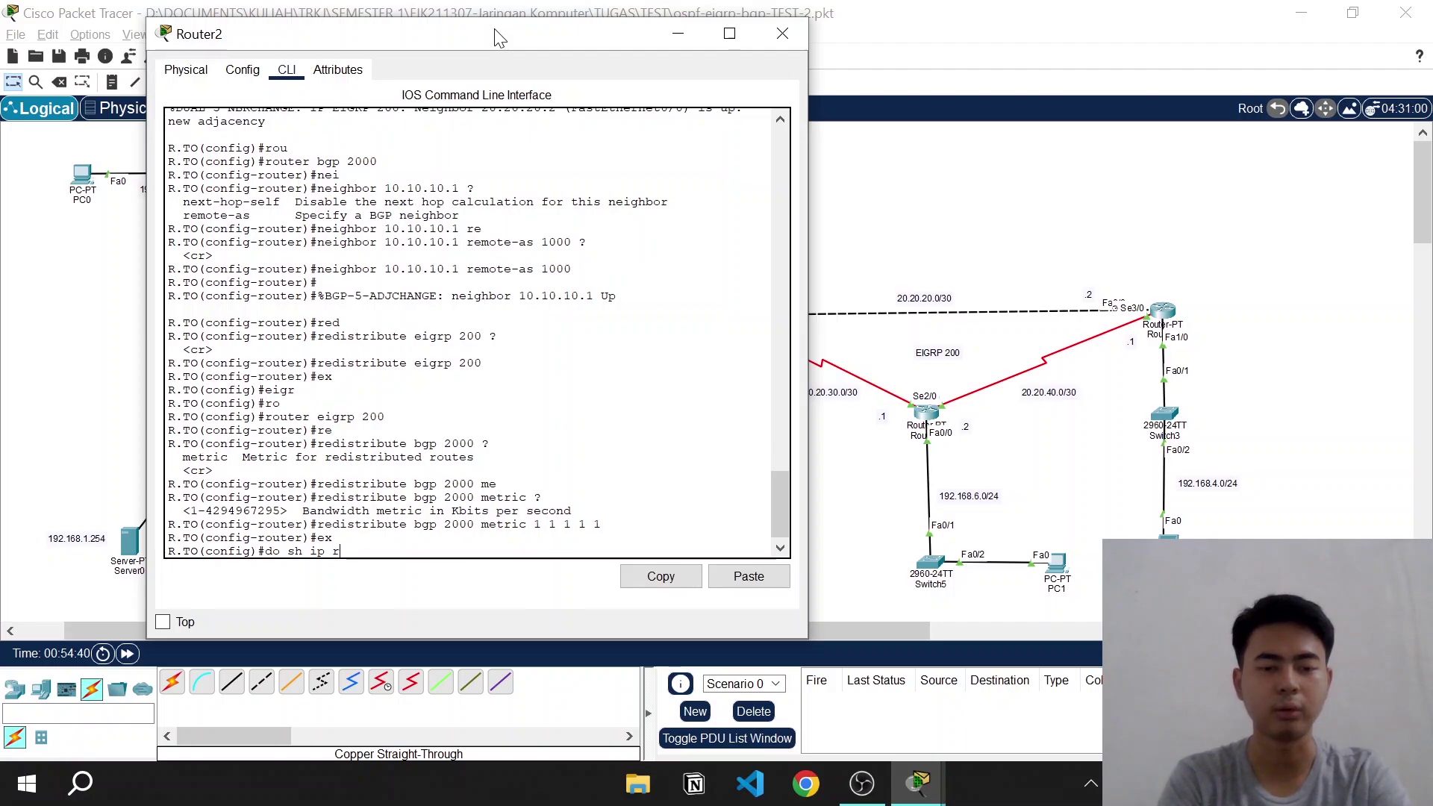
key("Return")
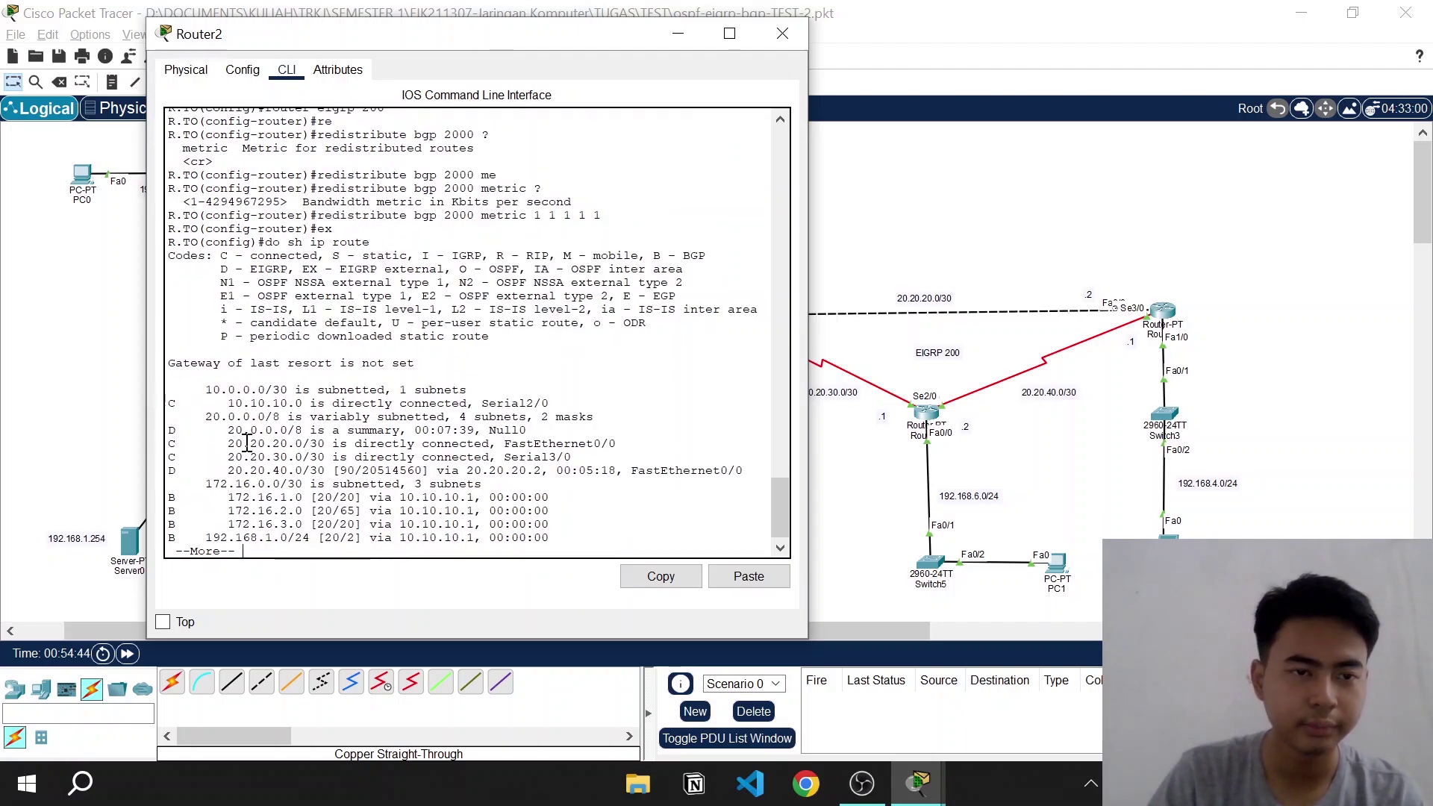
scroll(233, 481, "down", 1)
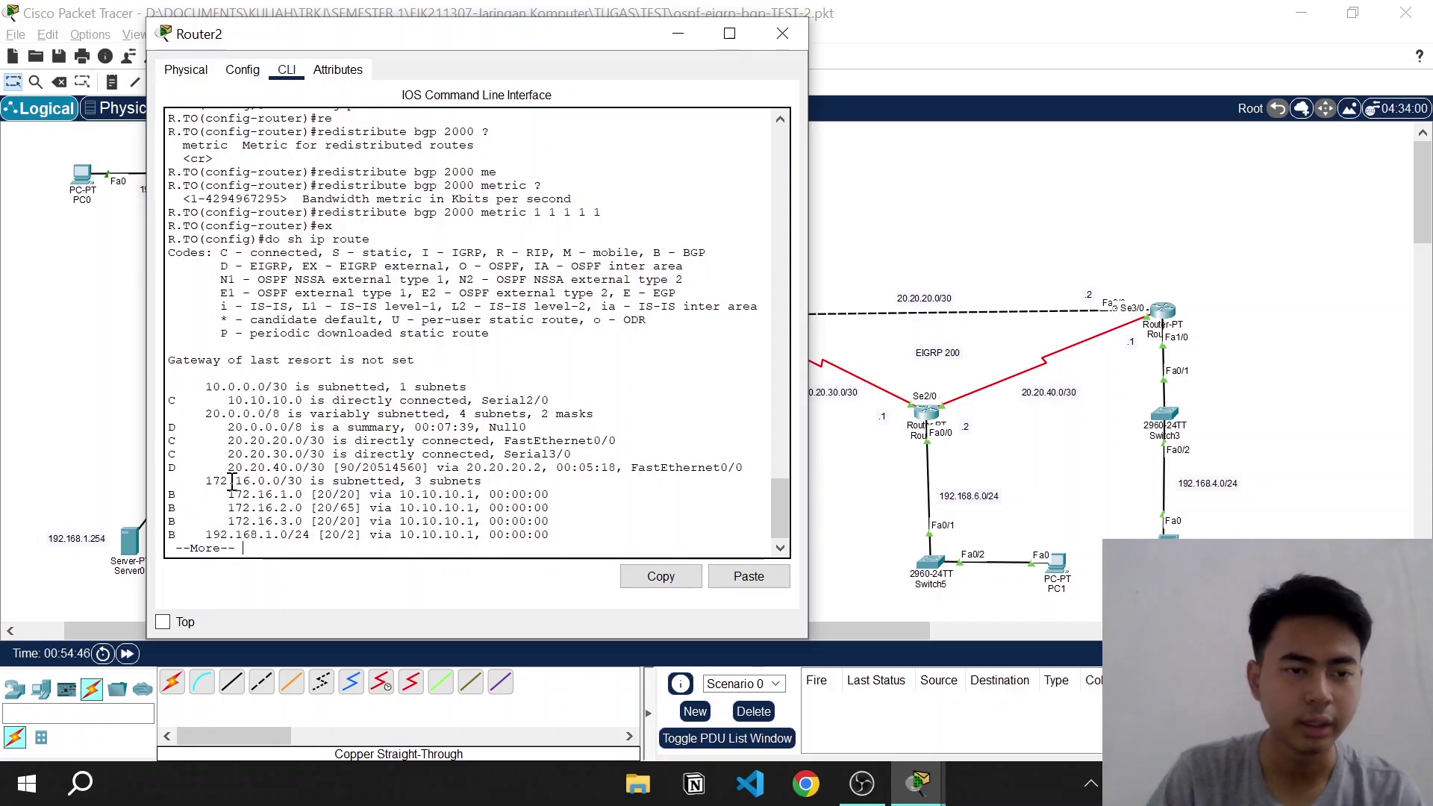
key("Return")
key("Return")
key("Return")
key("Return")
key("Return")
key("Return")
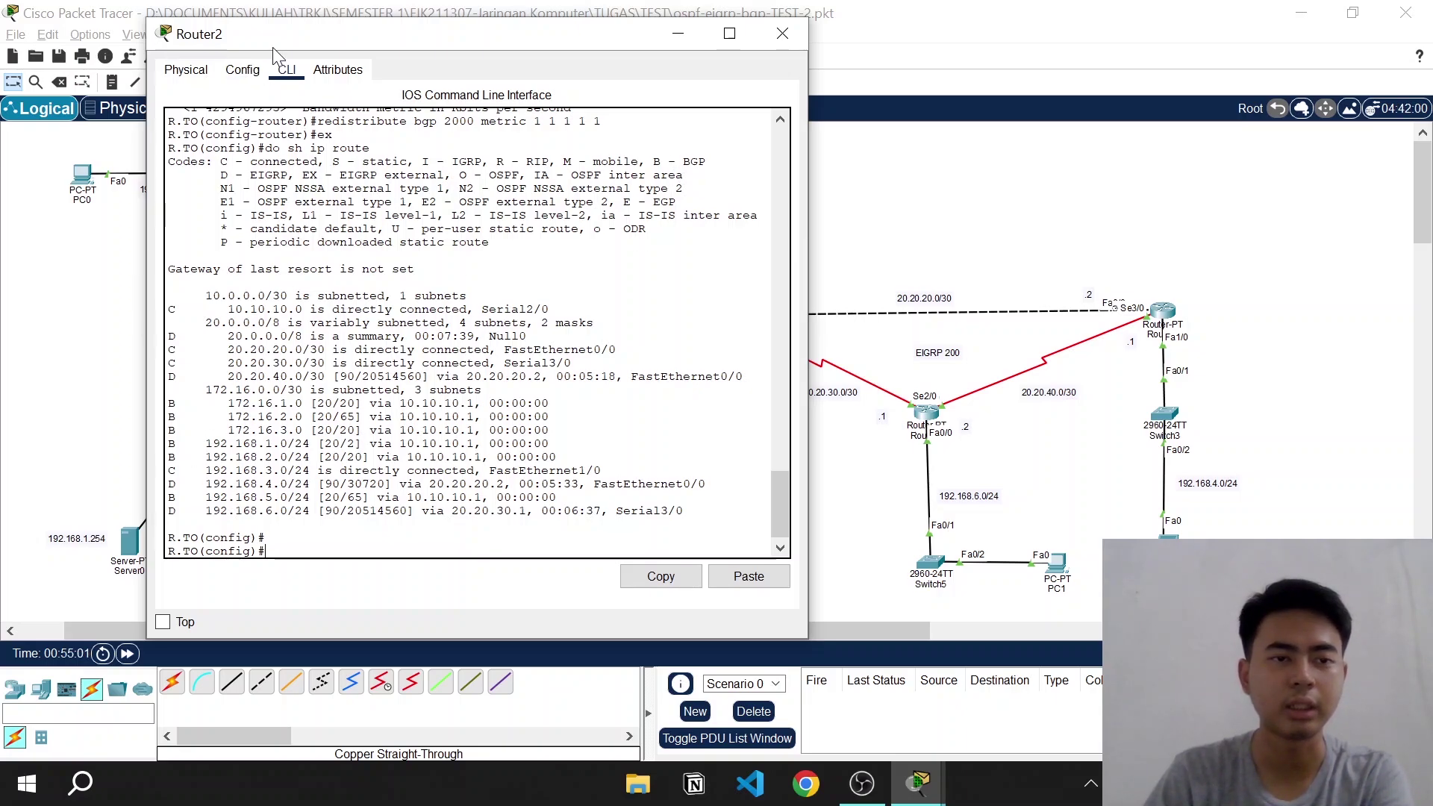
left_click_drag(280, 45, 729, 97)
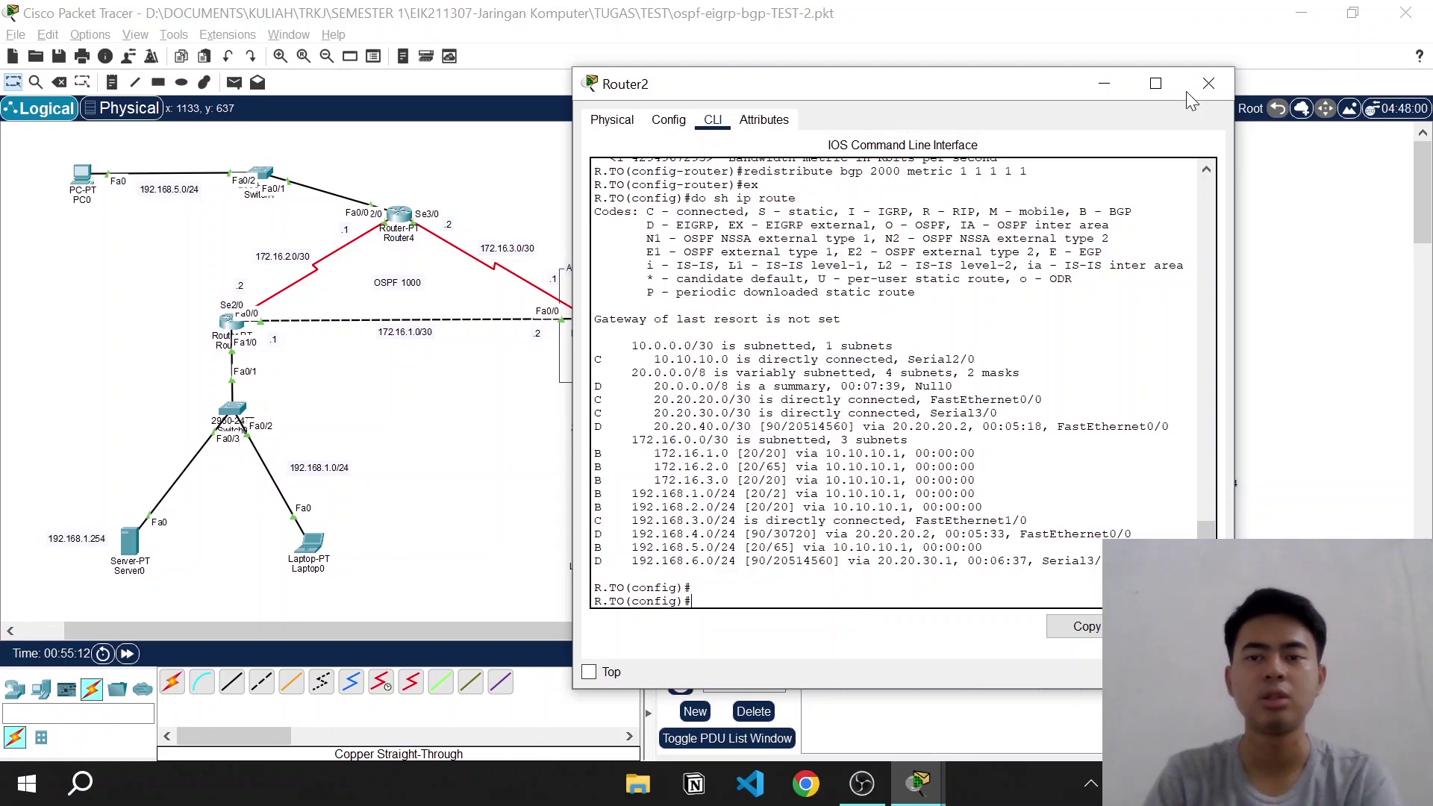
left_click(1209, 84)
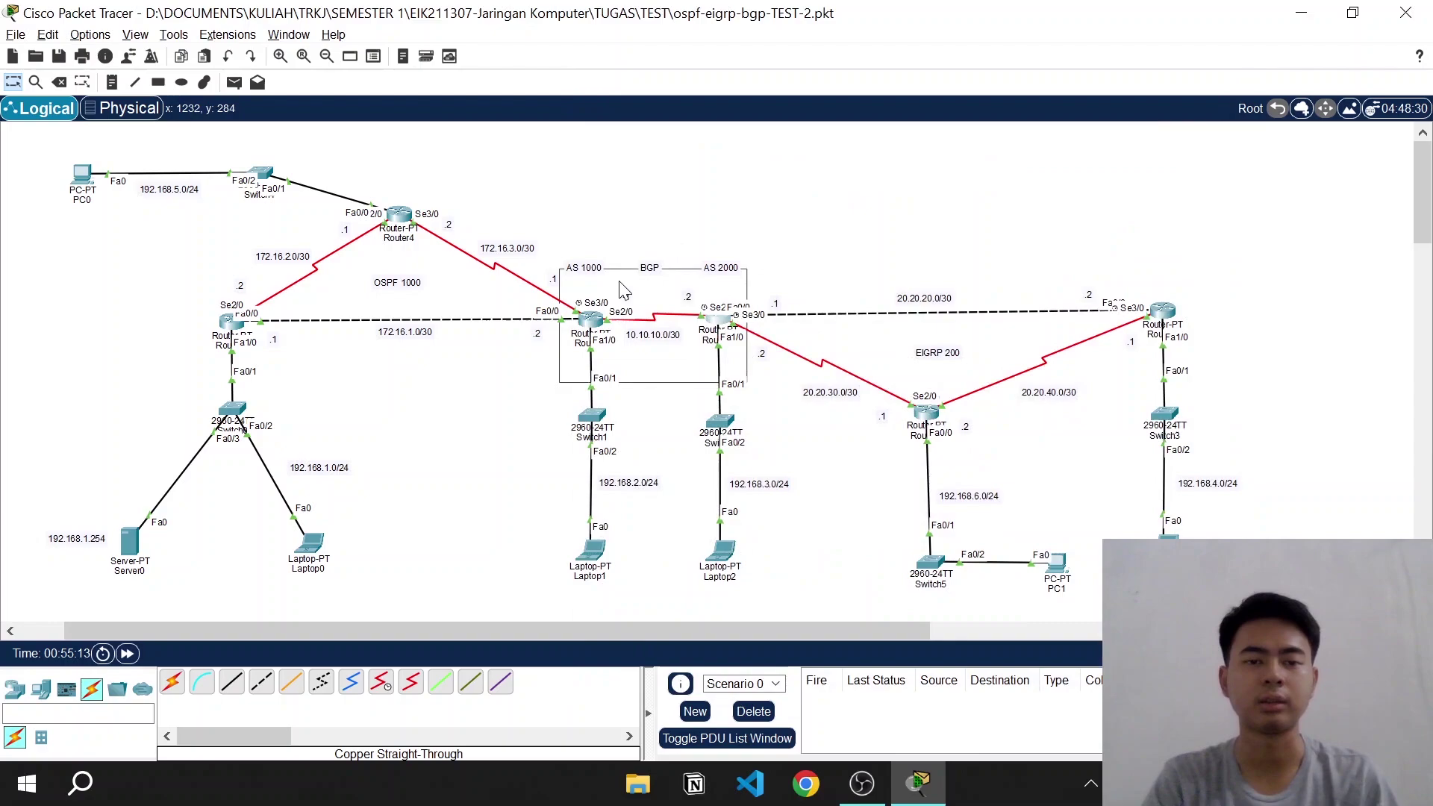
Leave OSPF configuration on Router1, display its full IP routing table, and close the router's window
left_click(590, 322)
key("Return")
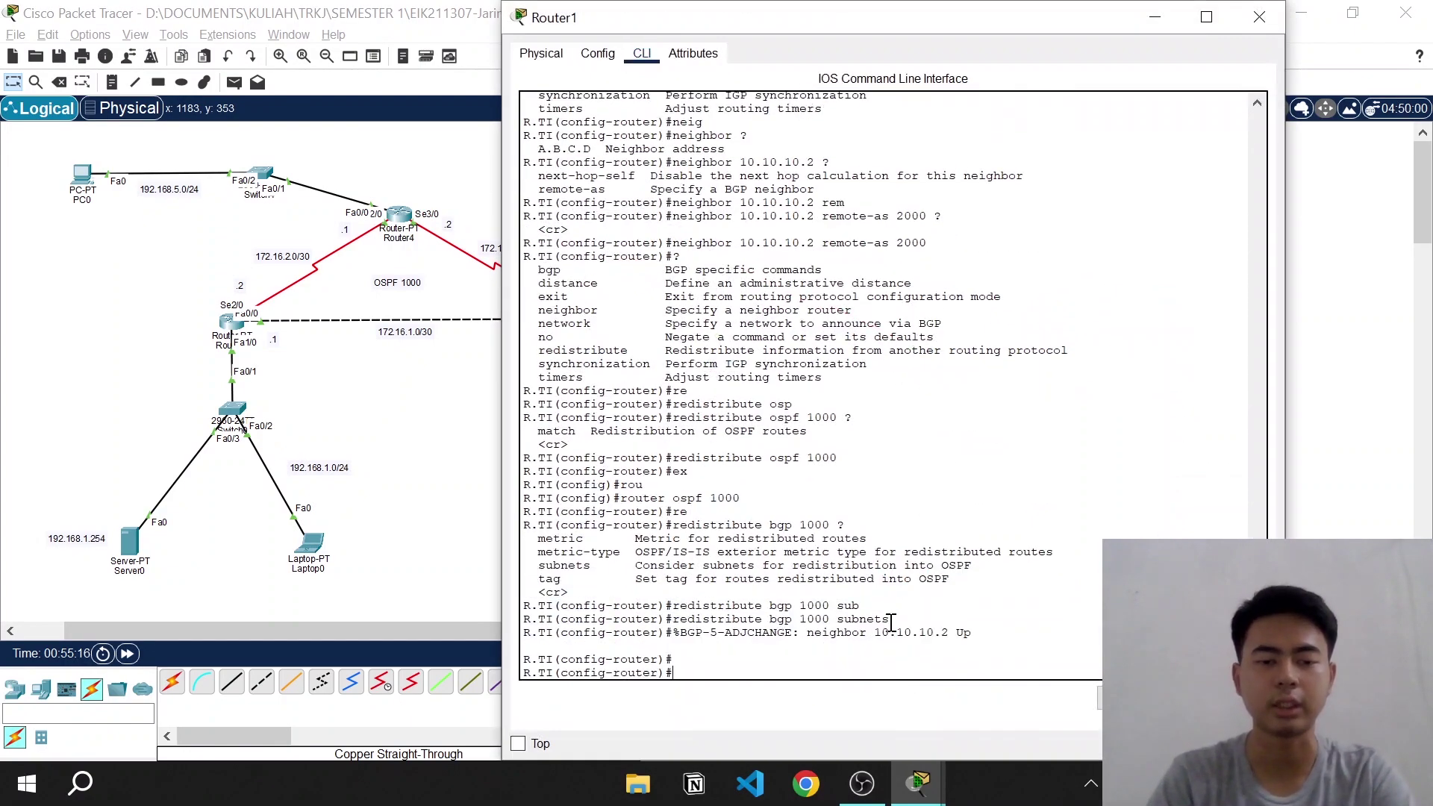
type("ex")
key("Return")
type("do sh")
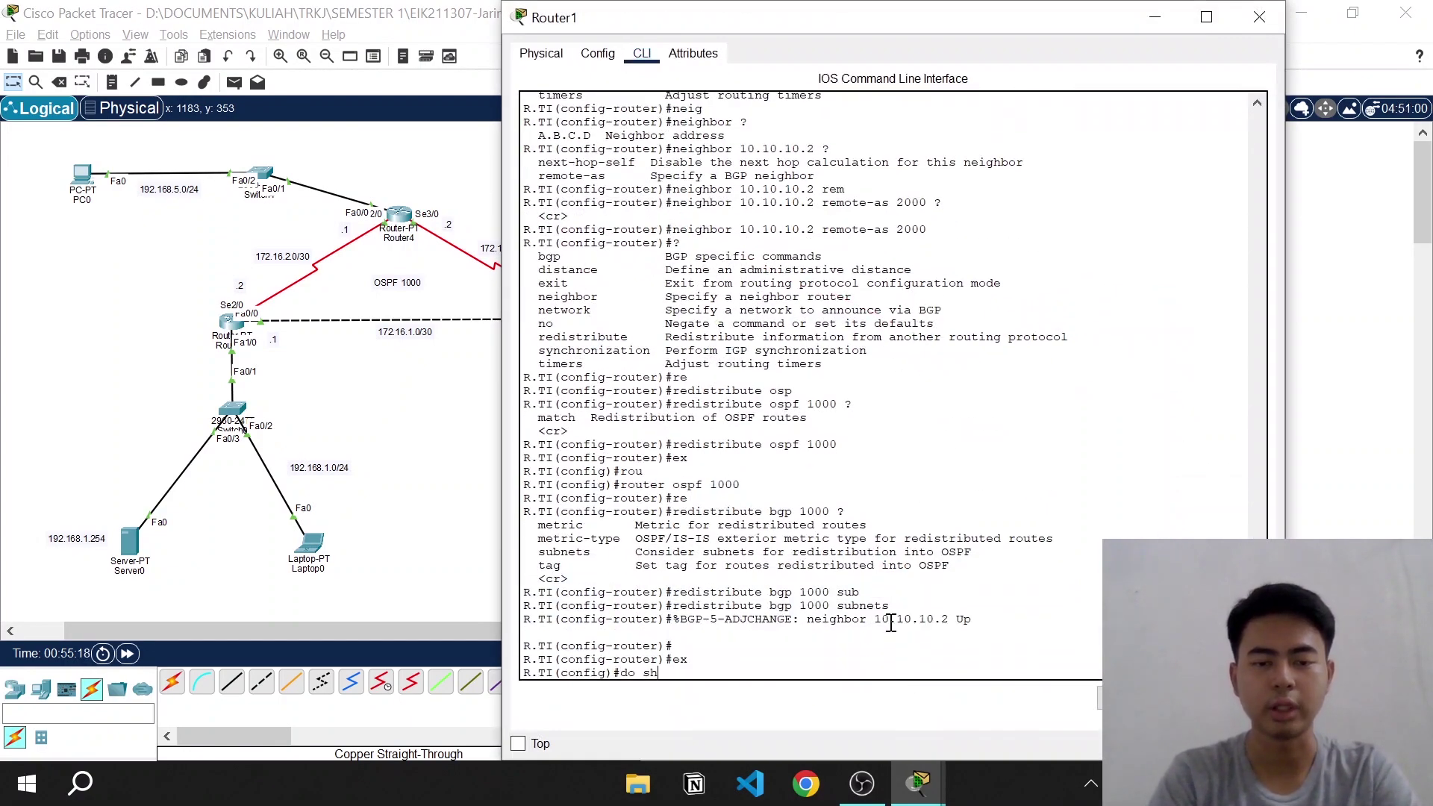
type(" ip route")
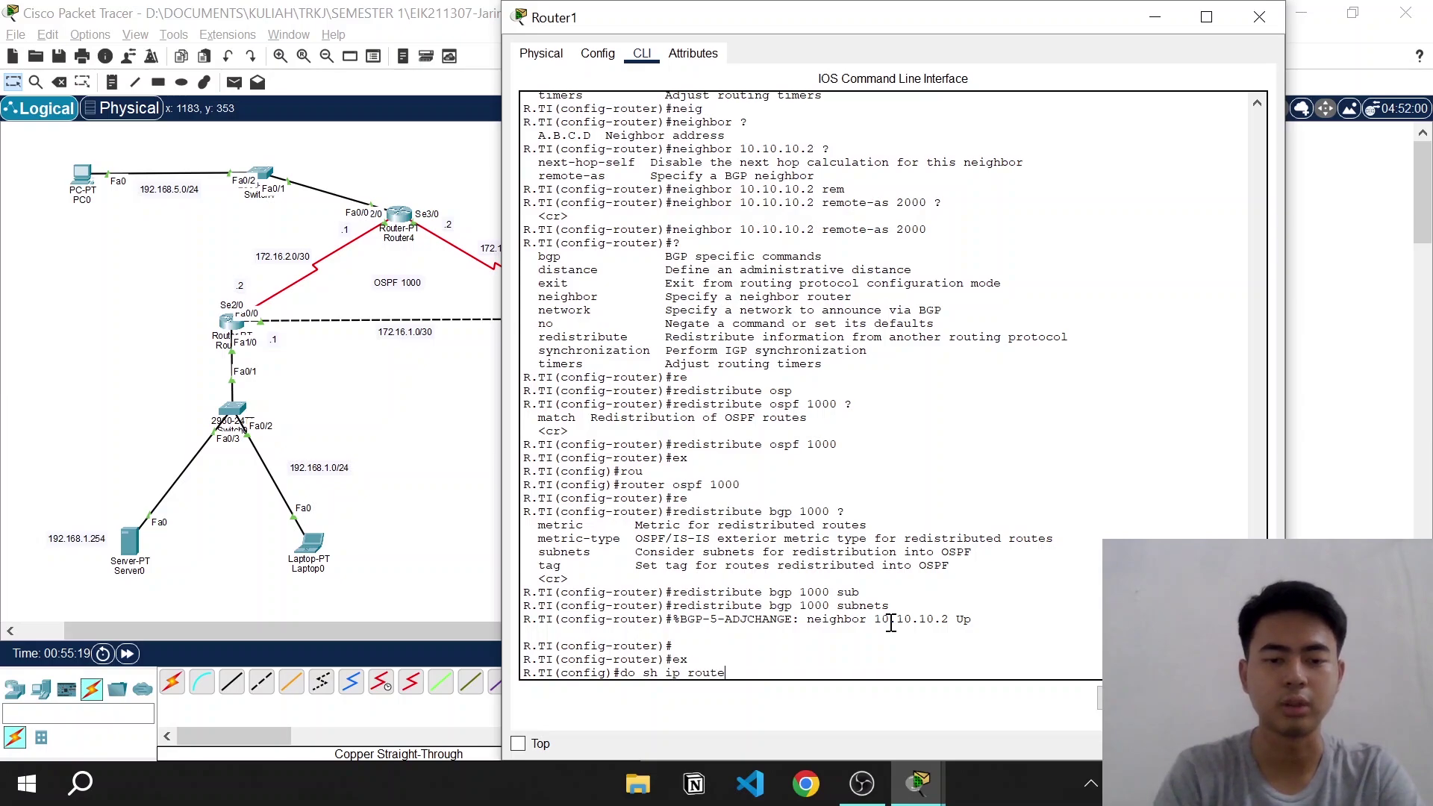
key("Return")
key("Return")
key("Return")
key("Return")
key("Return")
key("Return")
key("Return")
key("Return")
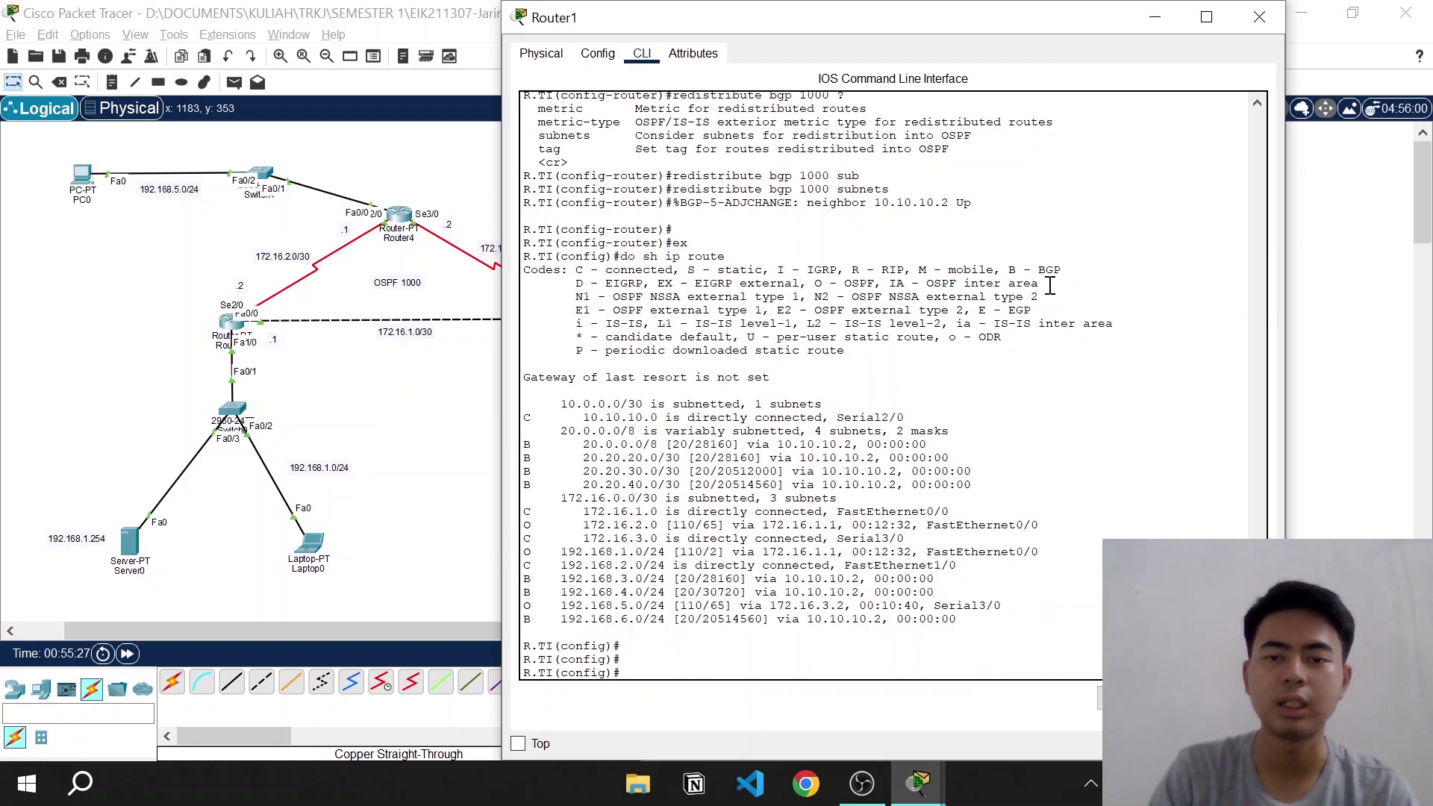
left_click(1260, 16)
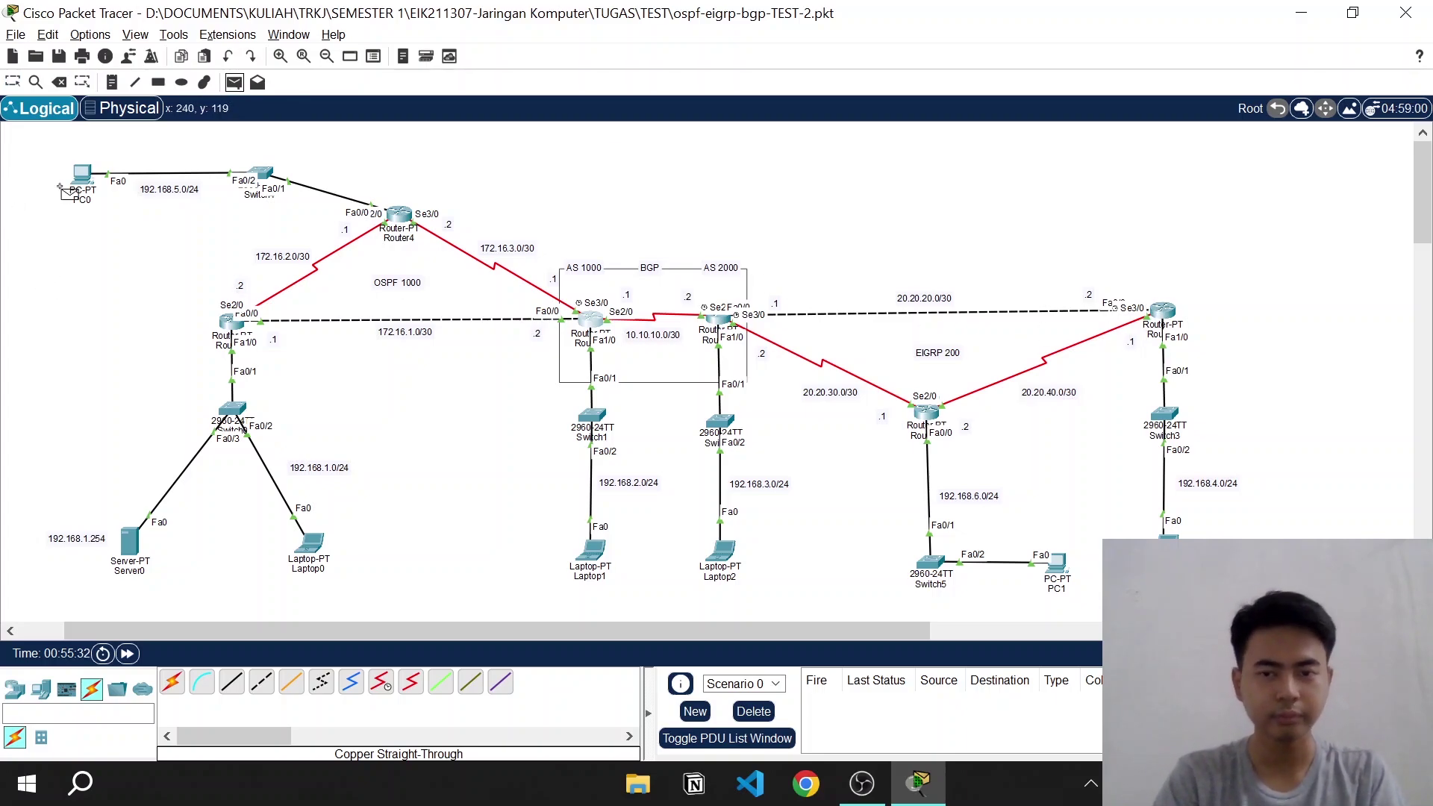
Test connectivity from PC0 to Server0 with two simple PDUs and delete the scenario's PDU results
left_click(82, 175)
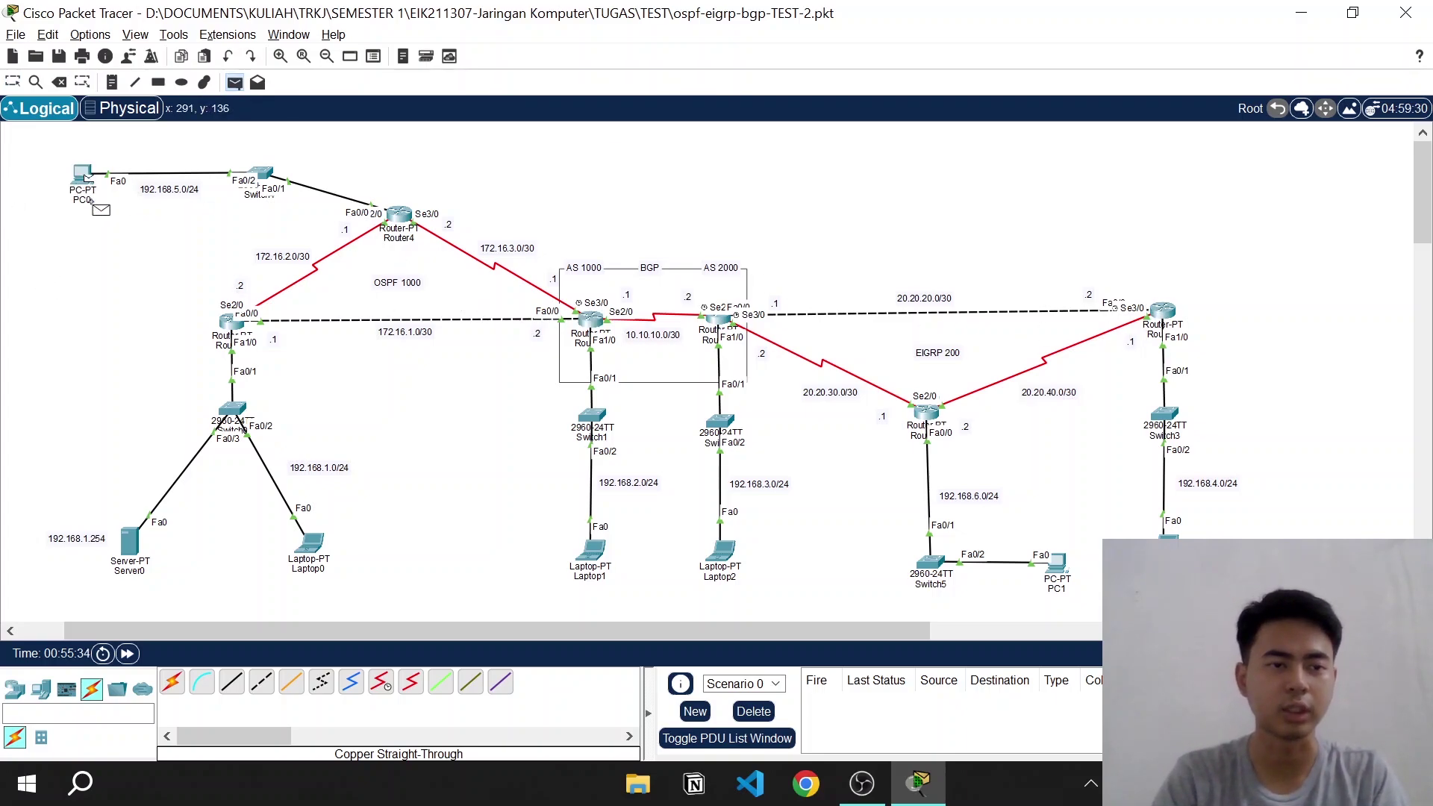
left_click(133, 552)
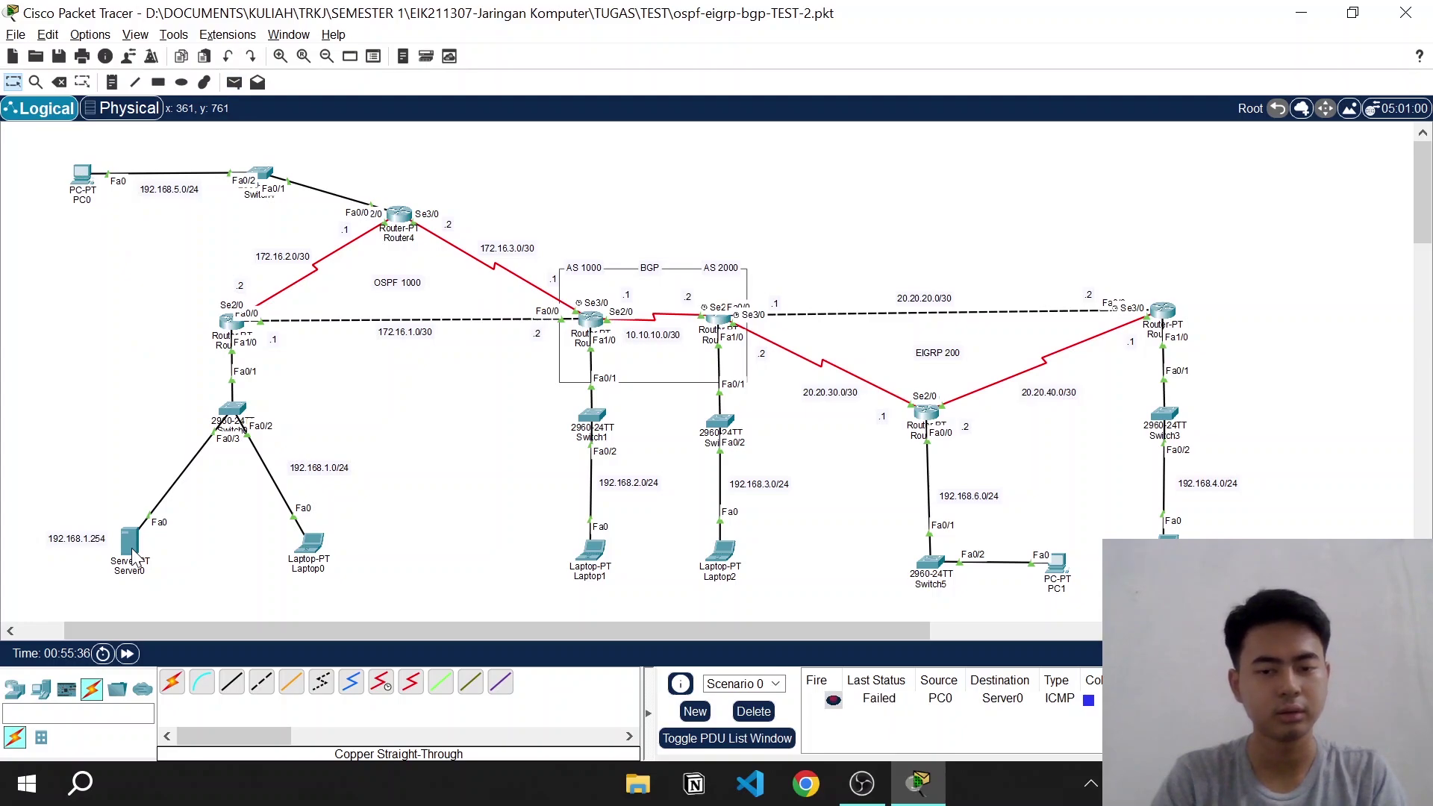
left_click(234, 82)
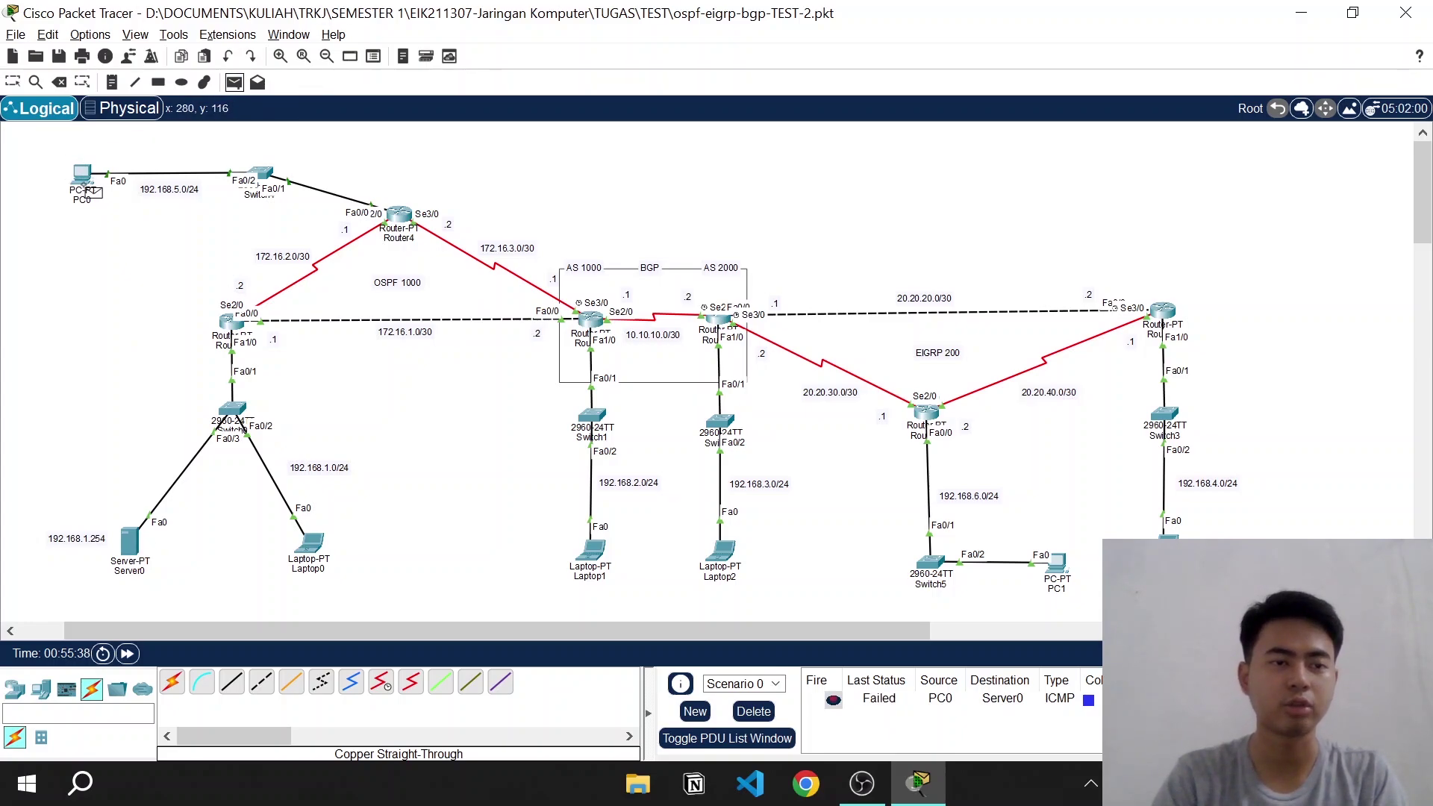
left_click(84, 177)
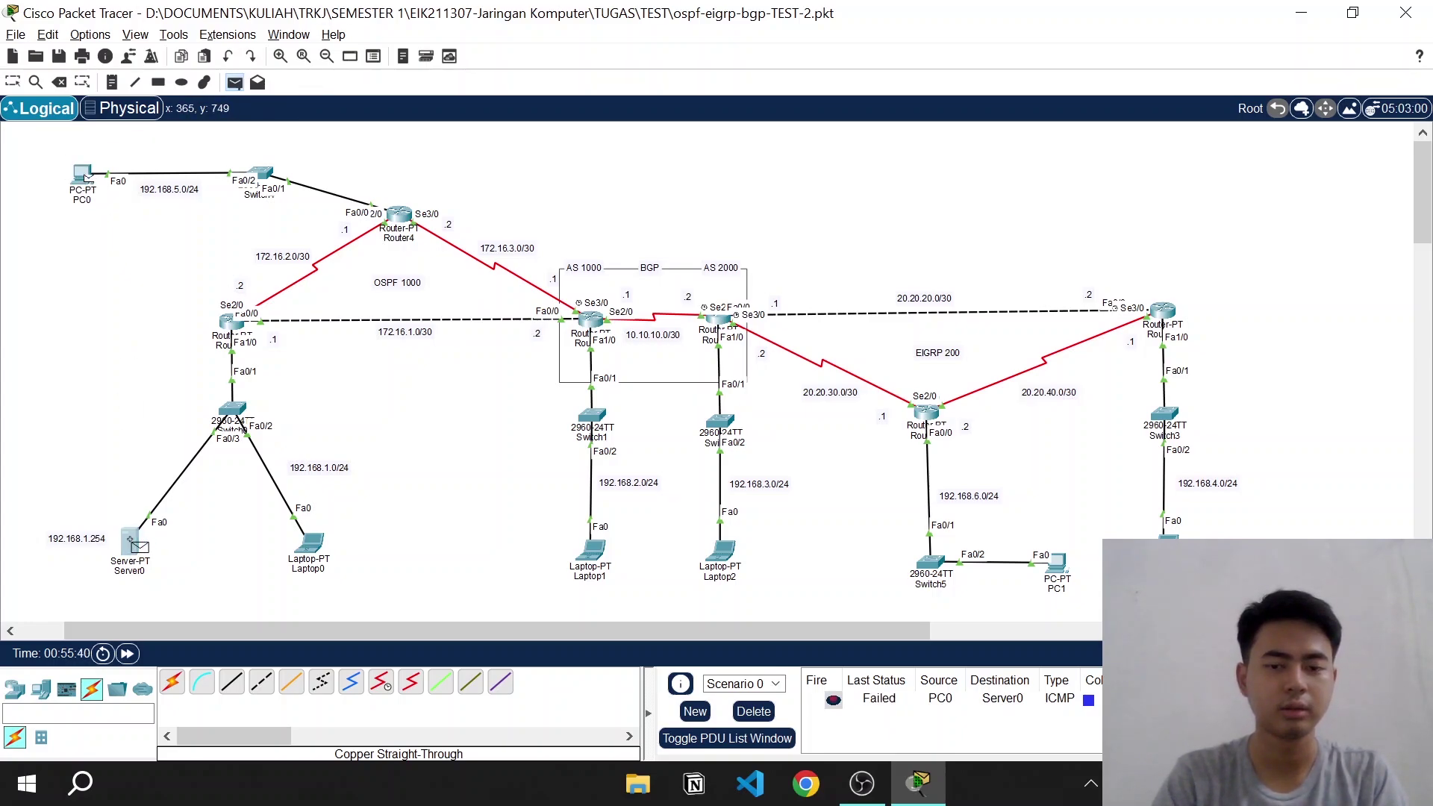
left_click(127, 542)
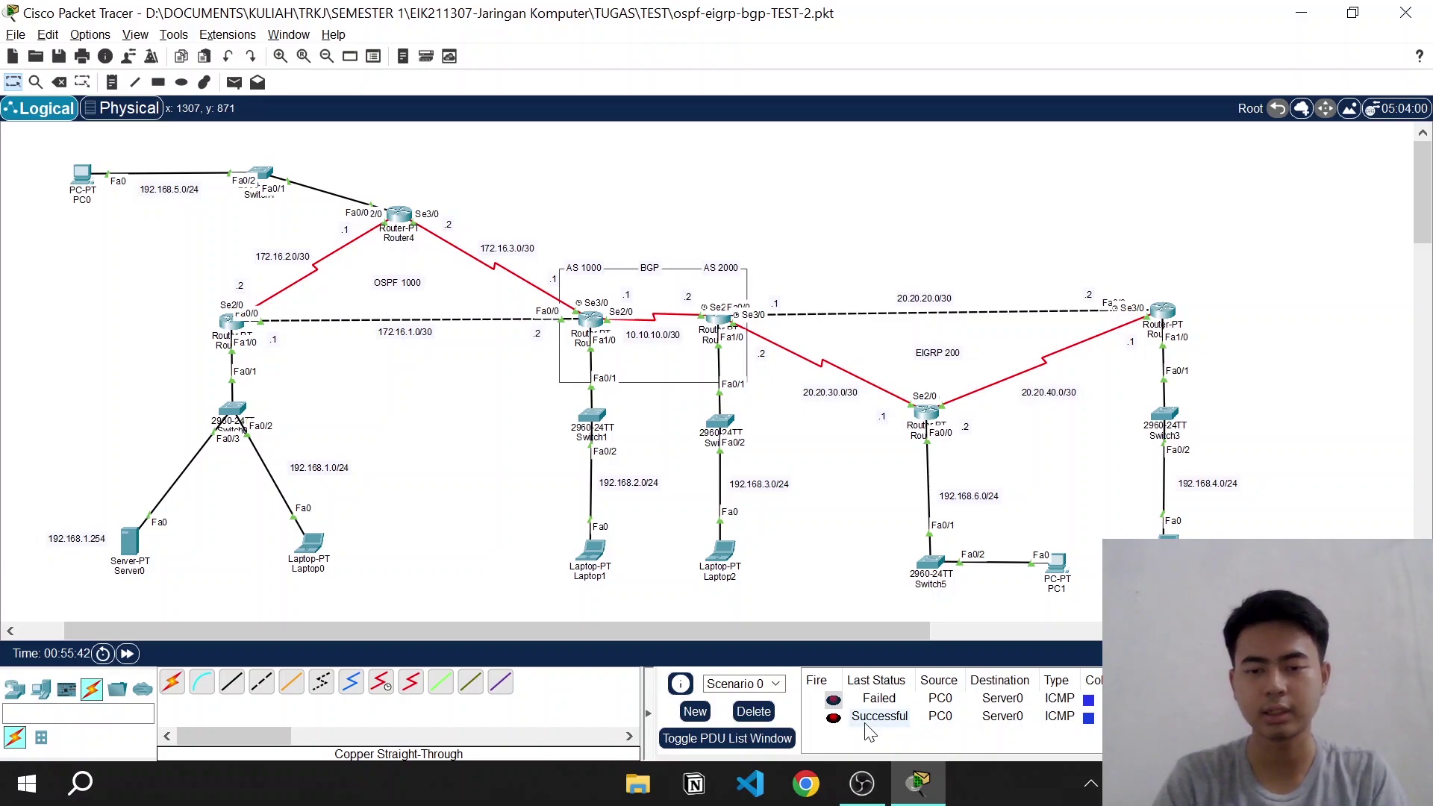
left_click(774, 719)
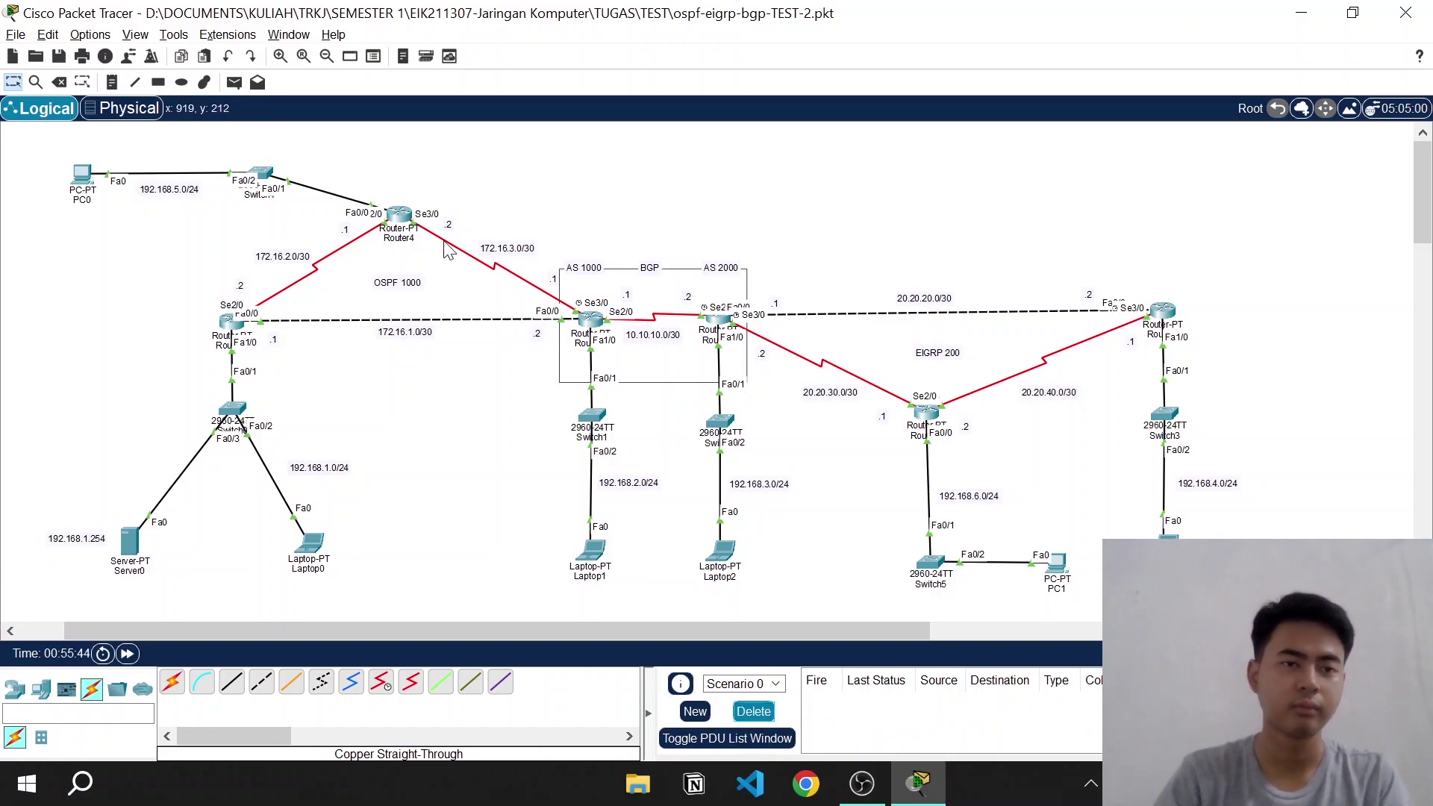
Test connectivity from PC0 to Laptop3 with two simple PDUs and clear the scenario's results
left_click(234, 83)
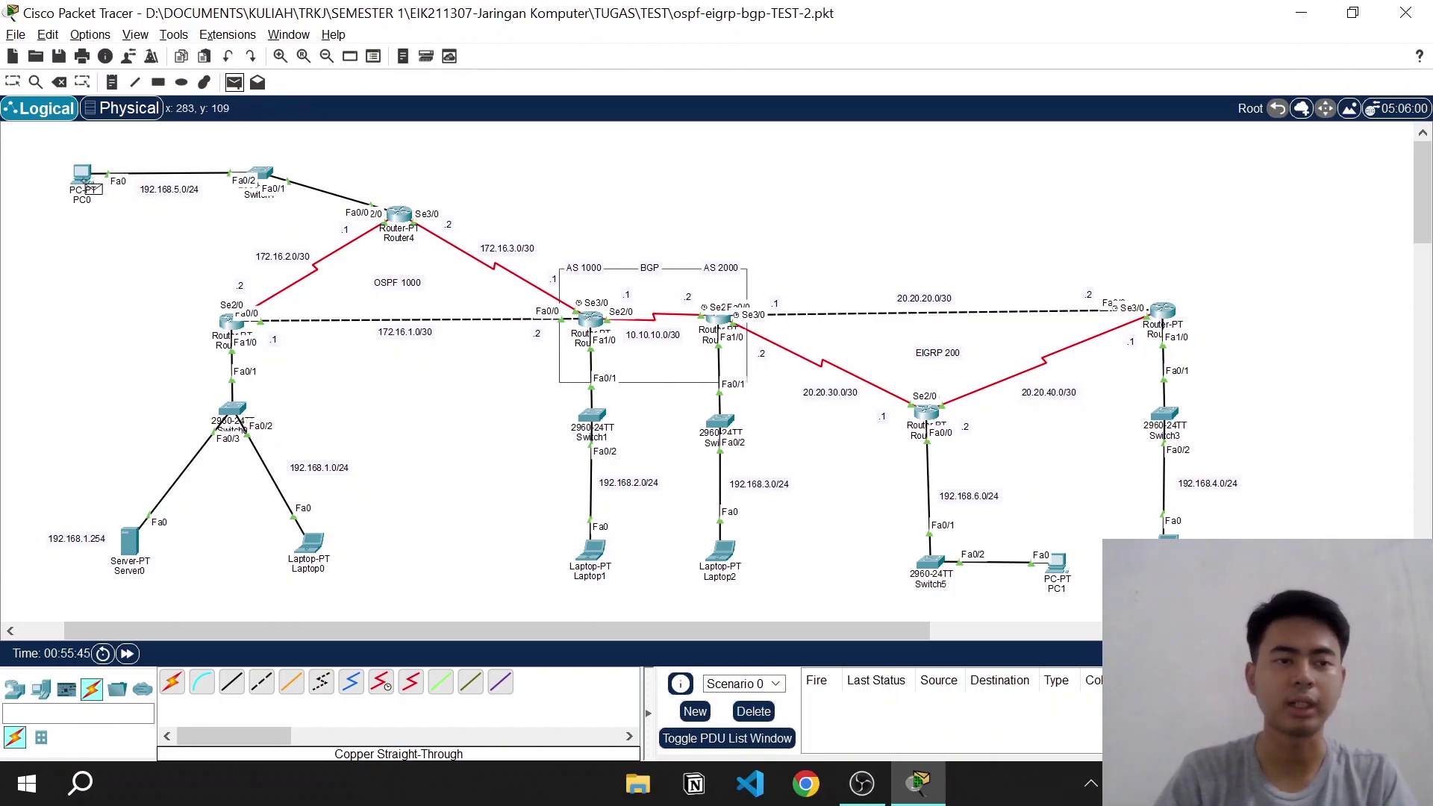
left_click(88, 180)
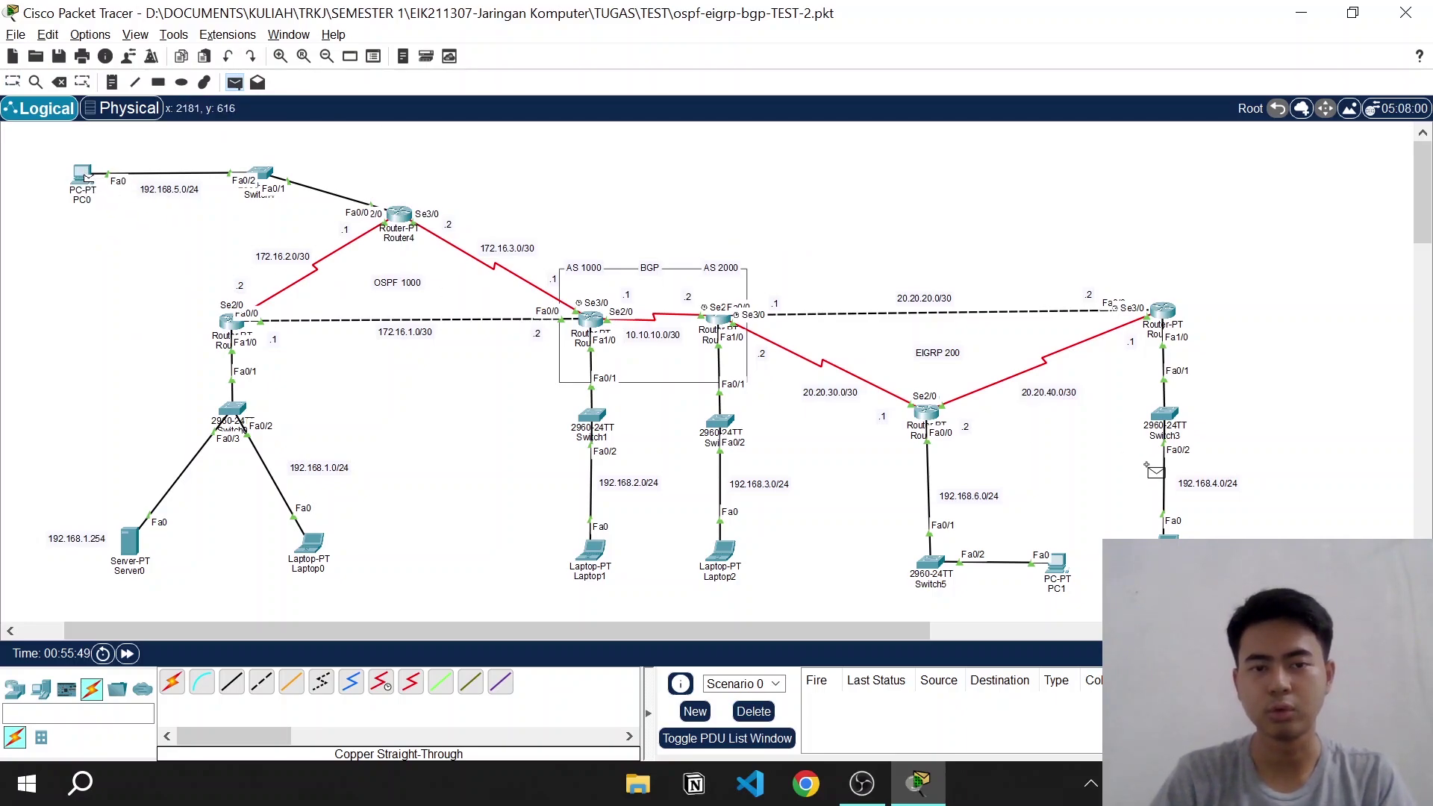
left_click(1172, 546)
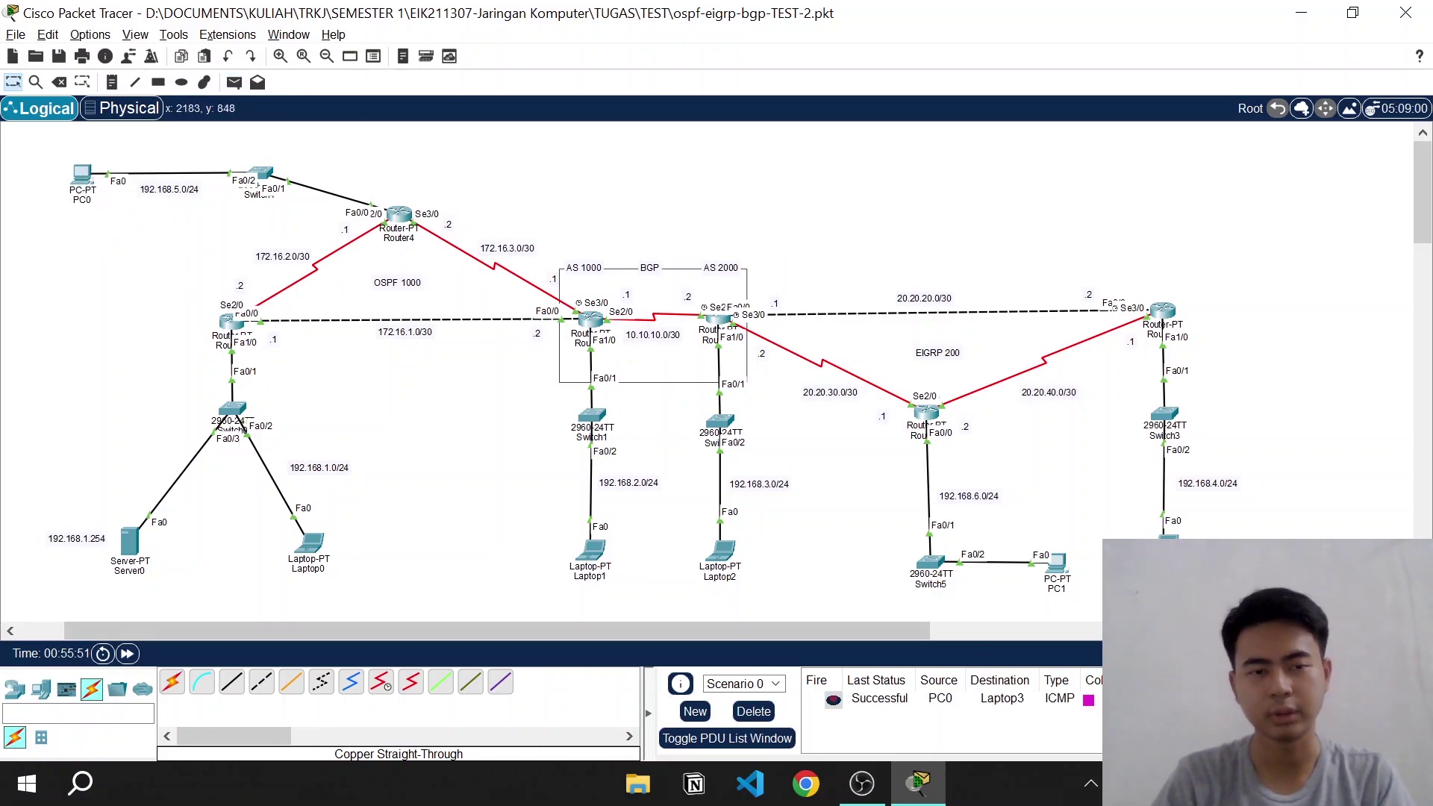
left_click_drag(59, 135, 128, 231)
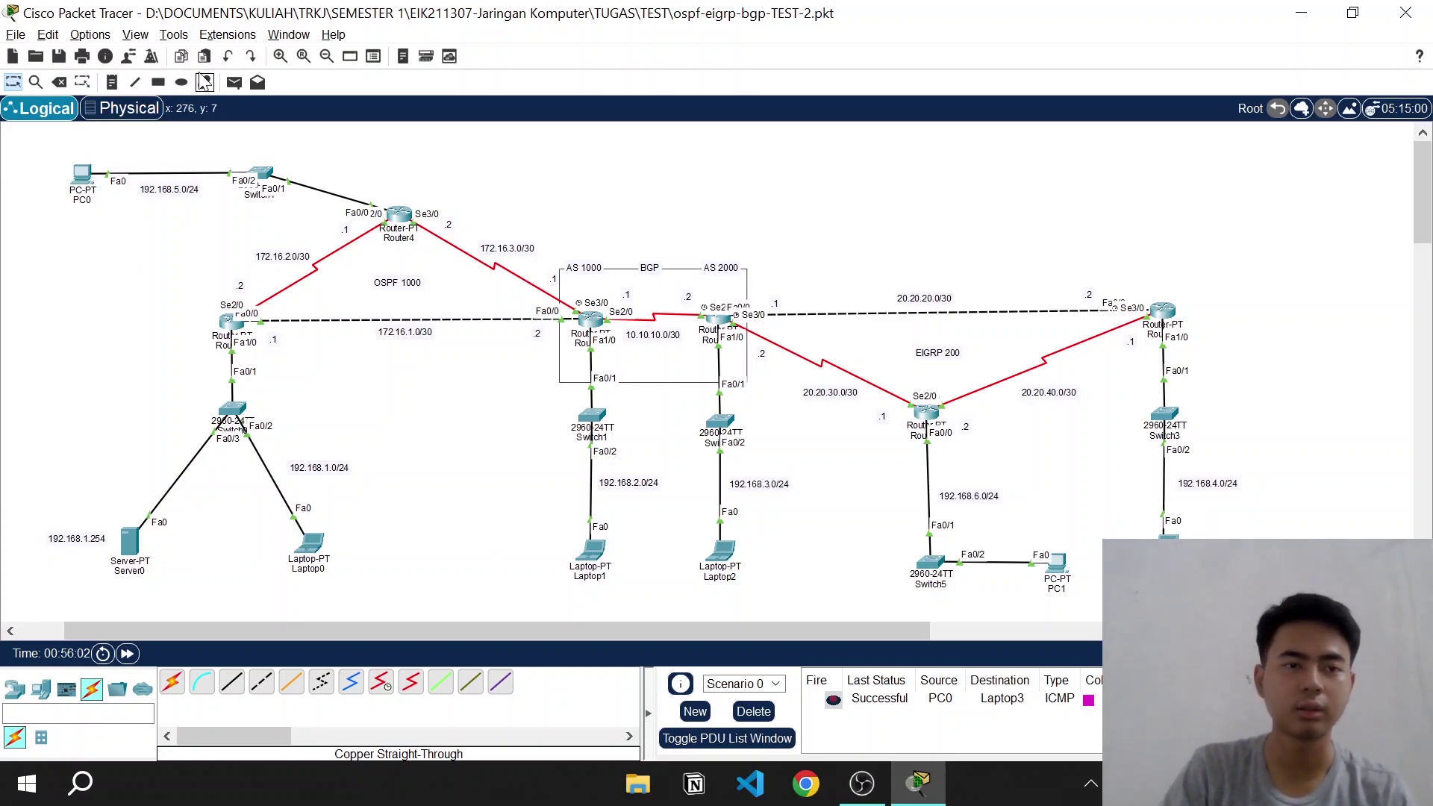
left_click(234, 82)
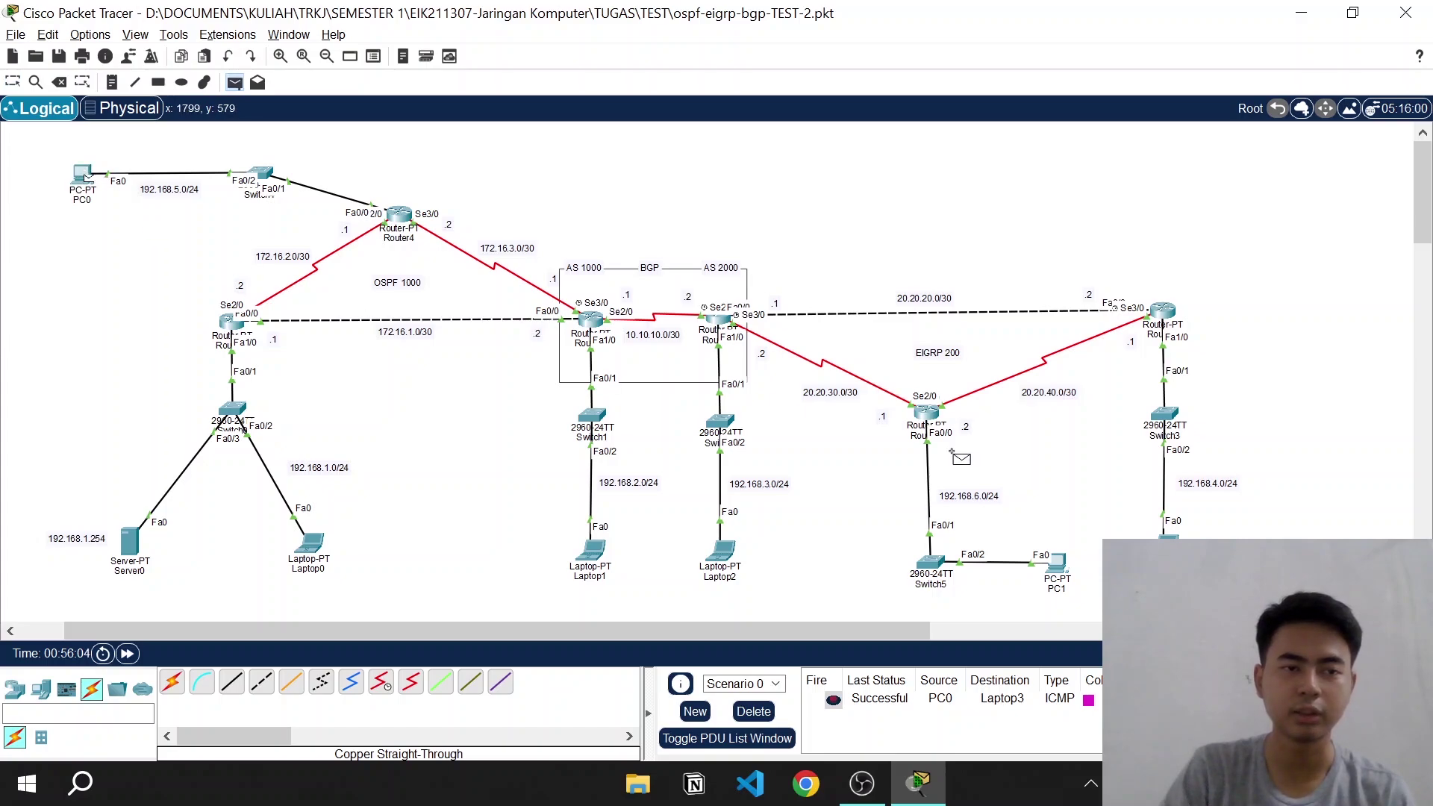
left_click(86, 177)
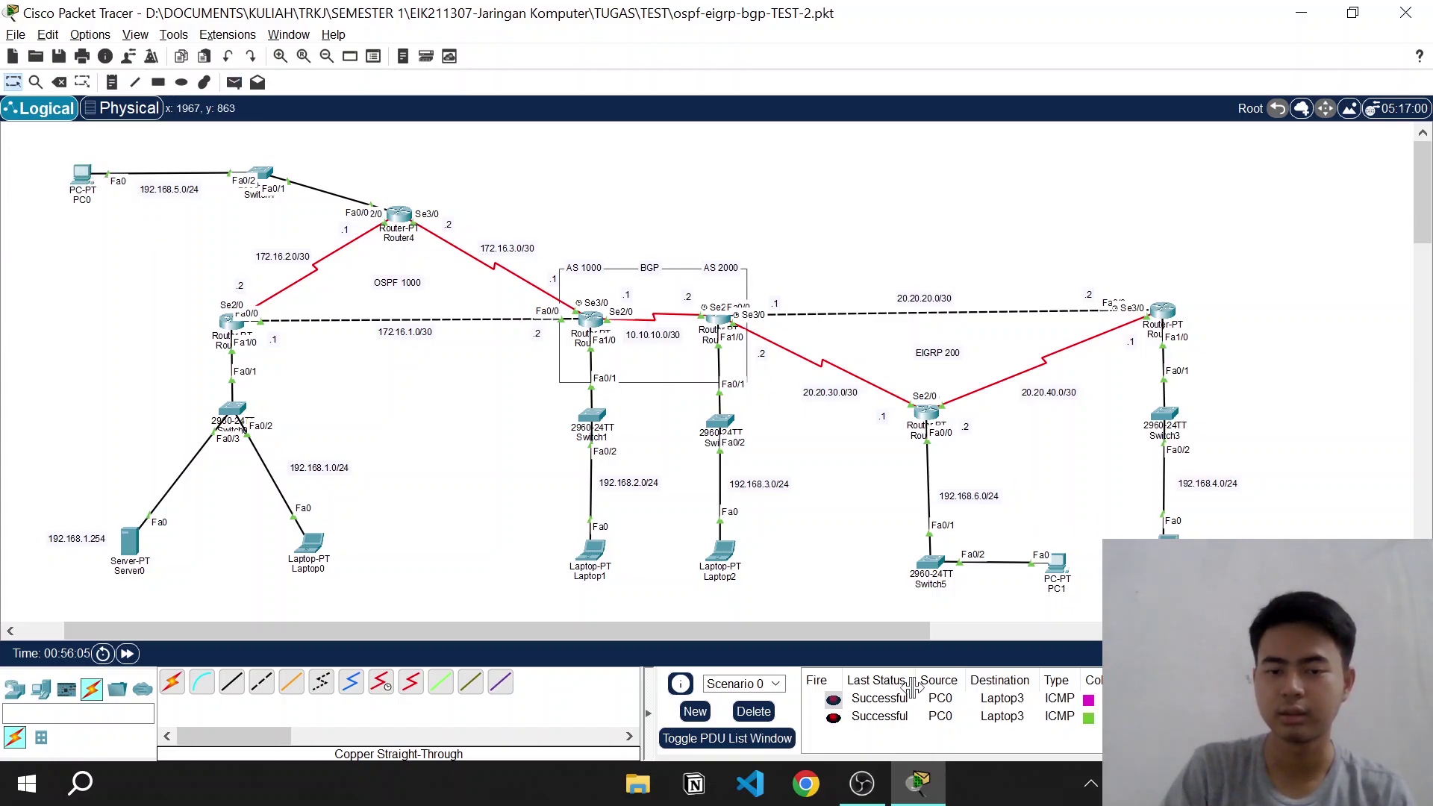
left_click(755, 710)
Send a simple PDU from Router3 to Laptop0 to test the path from the EIGRP side to the OSPF side
left_click(234, 82)
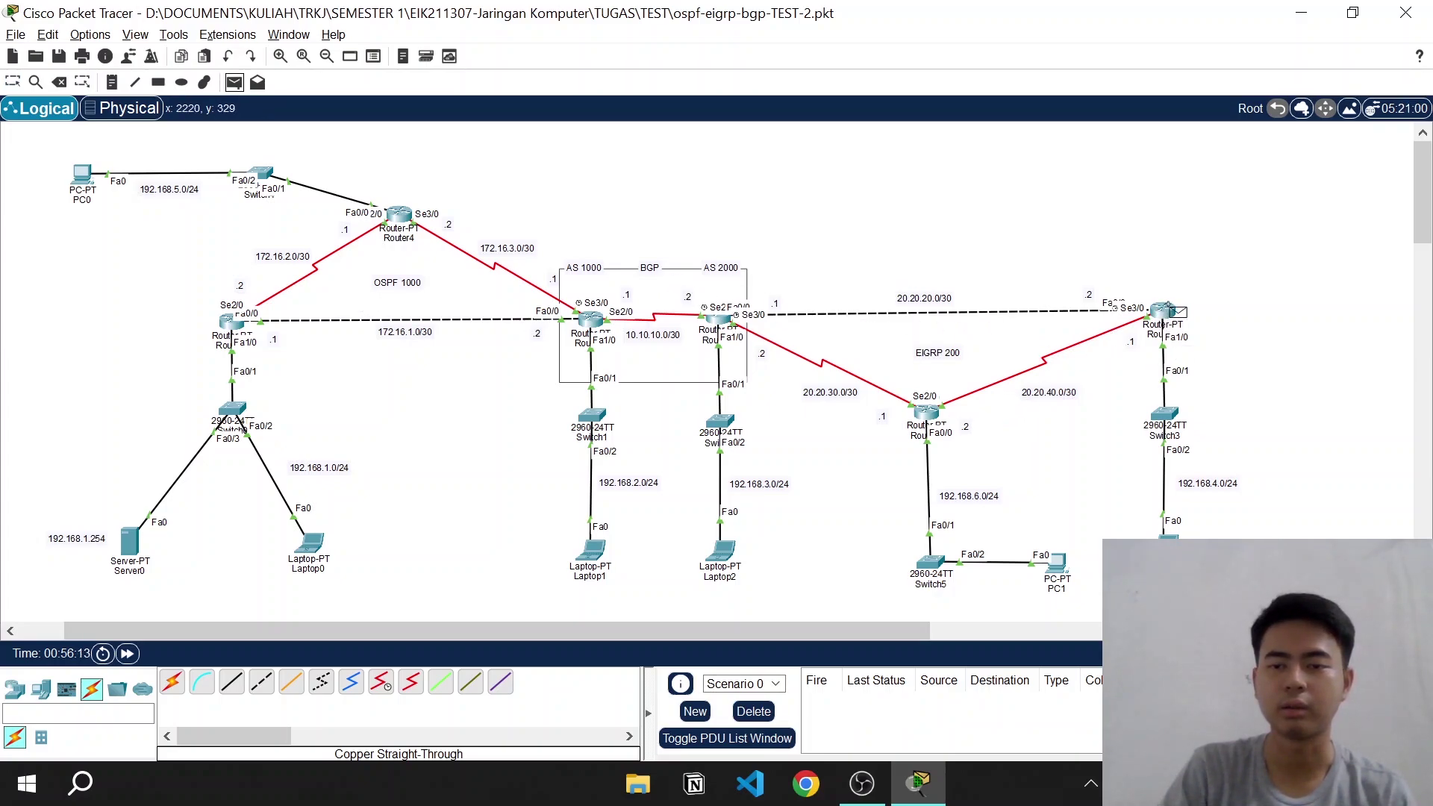
left_click(312, 549)
left_click(258, 82)
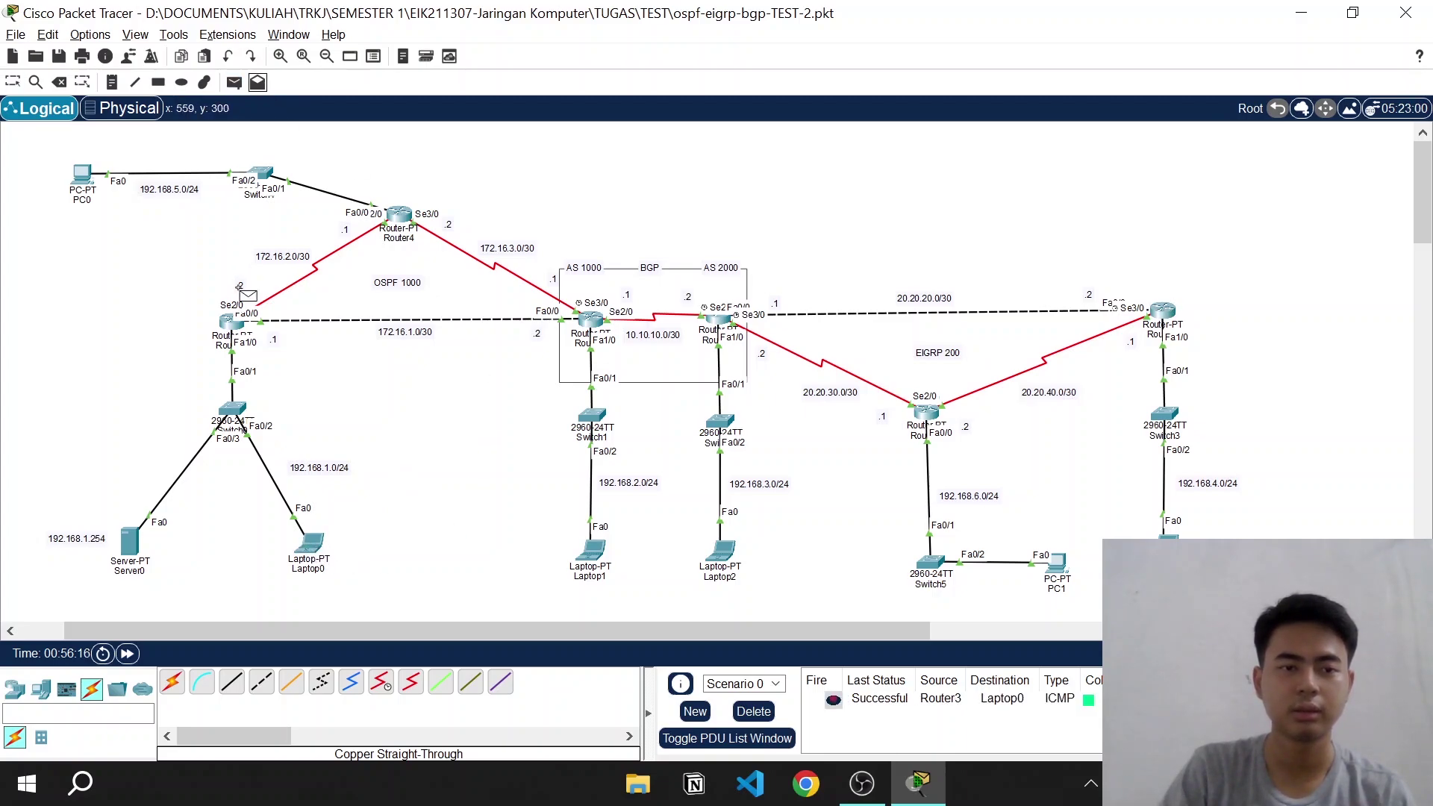
left_click(230, 322)
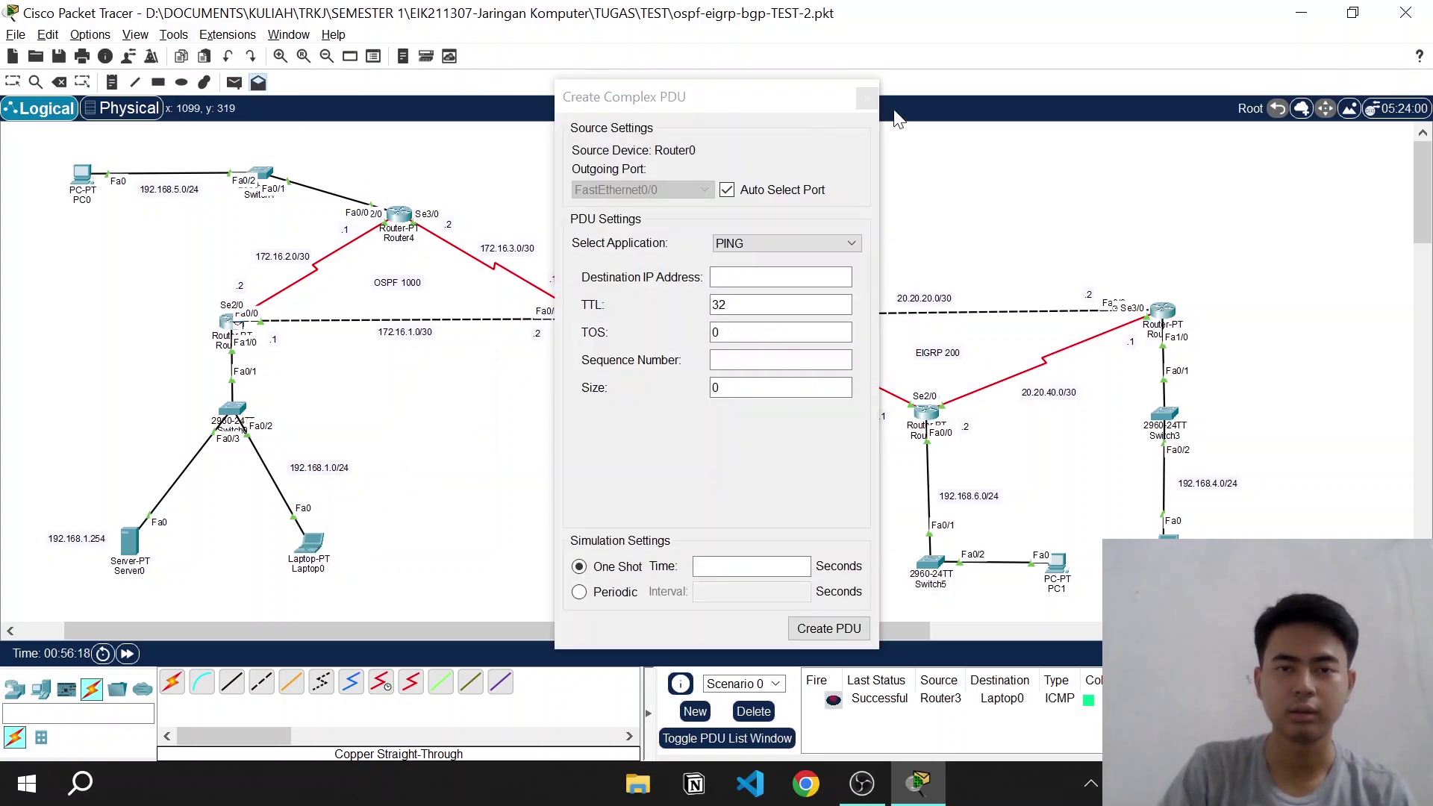
left_click(867, 98)
Send simple PDUs to Laptop3, one from Router0 and one from Laptop0, to test OSPF-to-EIGRP connectivity
left_click(233, 82)
left_click(231, 323)
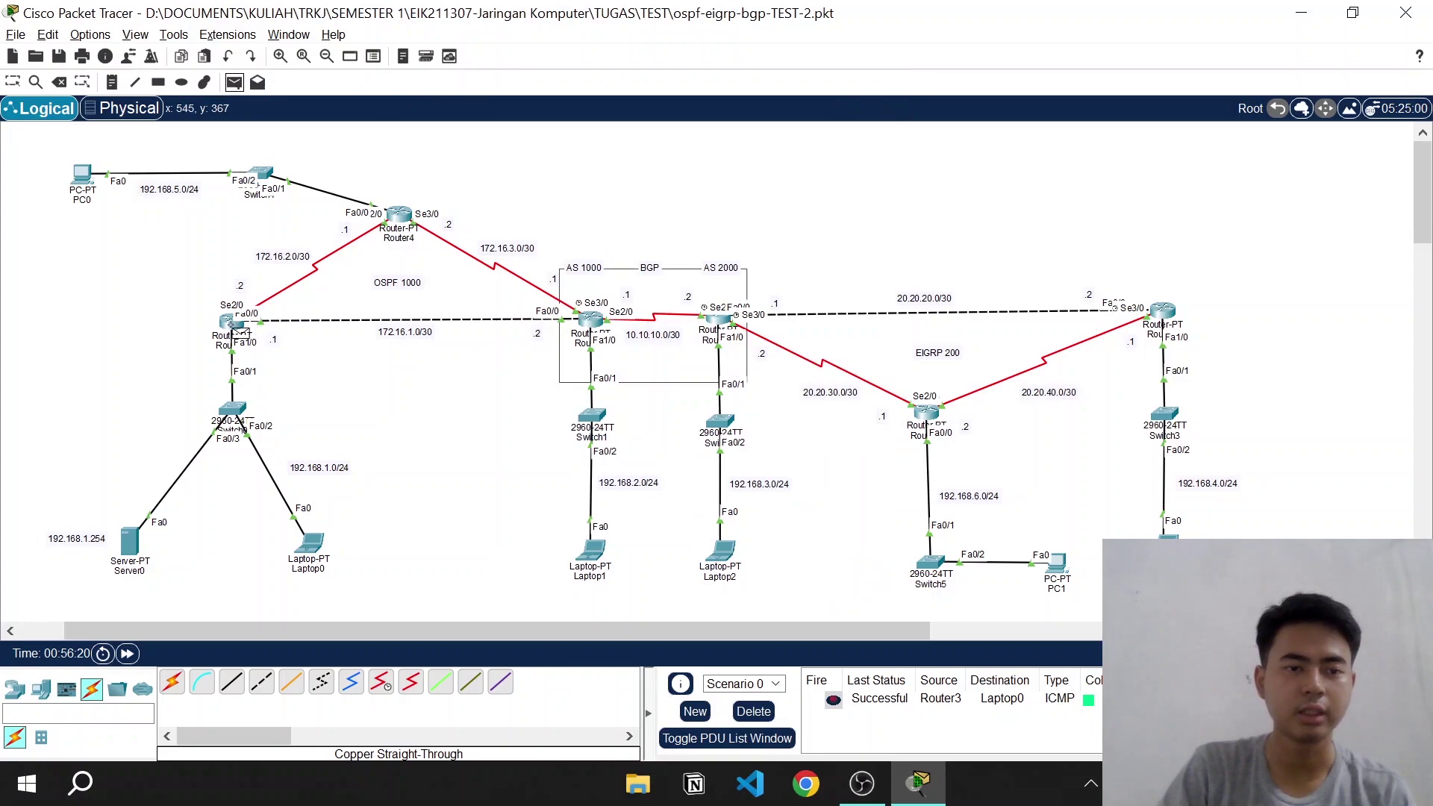
left_click(1168, 549)
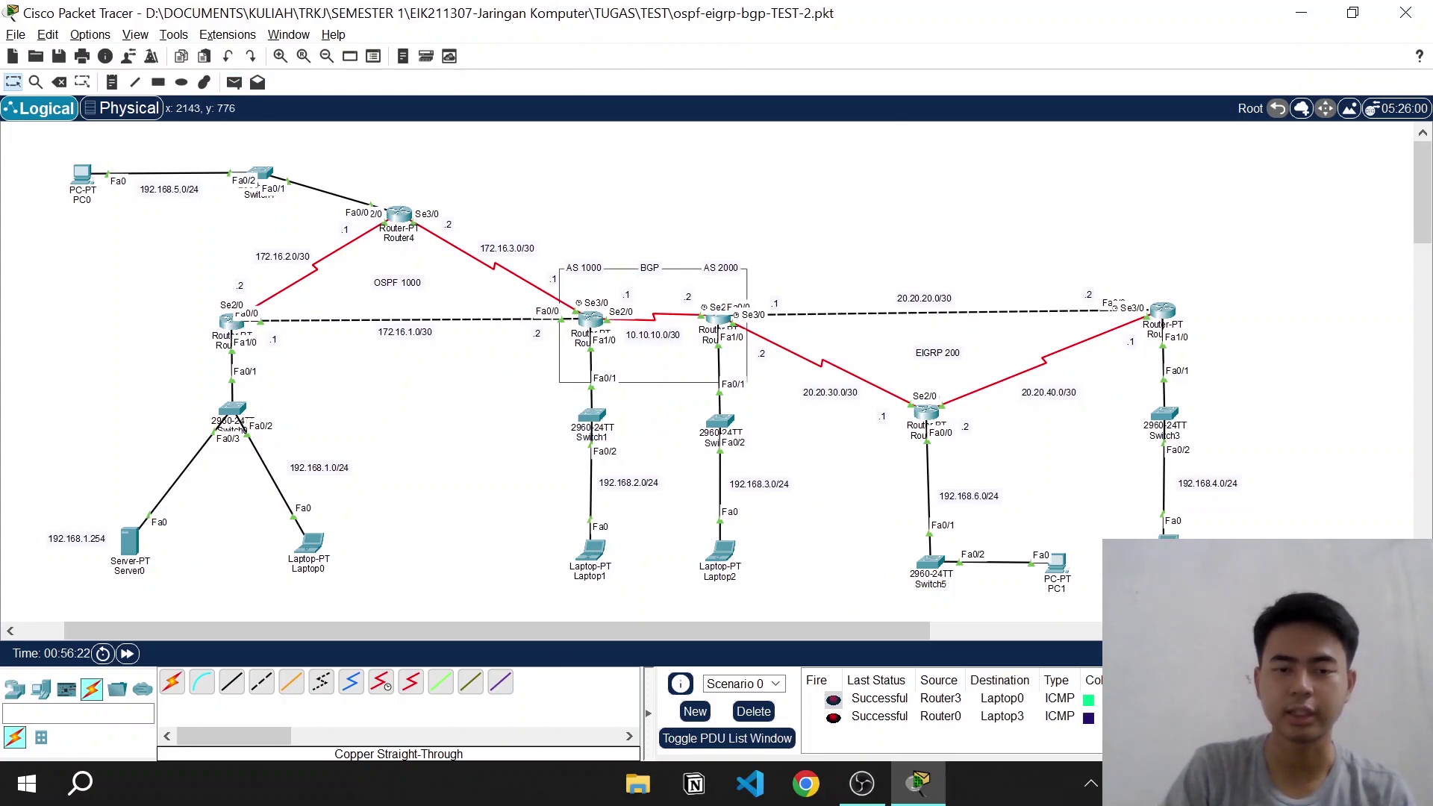
left_click(233, 82)
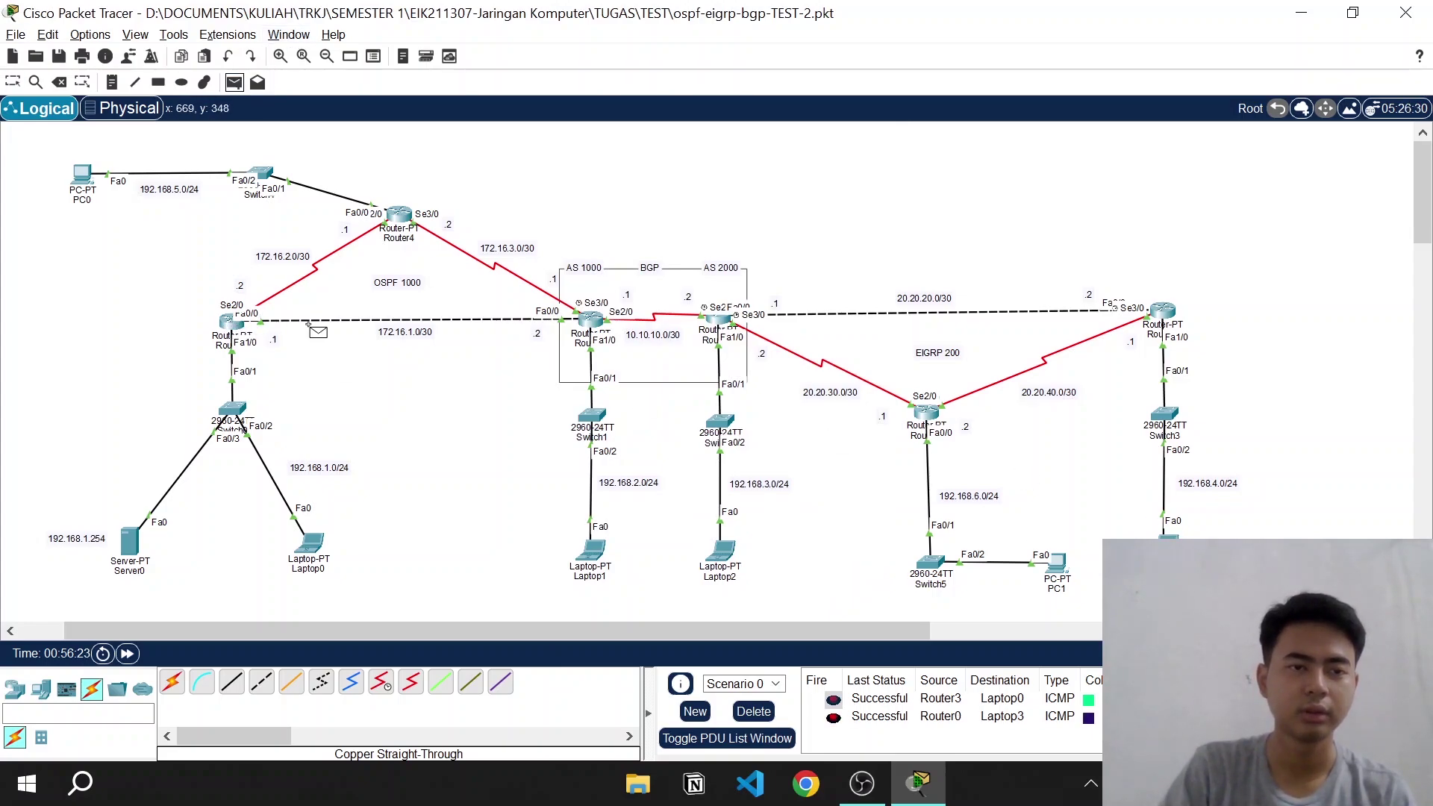
left_click(312, 532)
left_click(1169, 531)
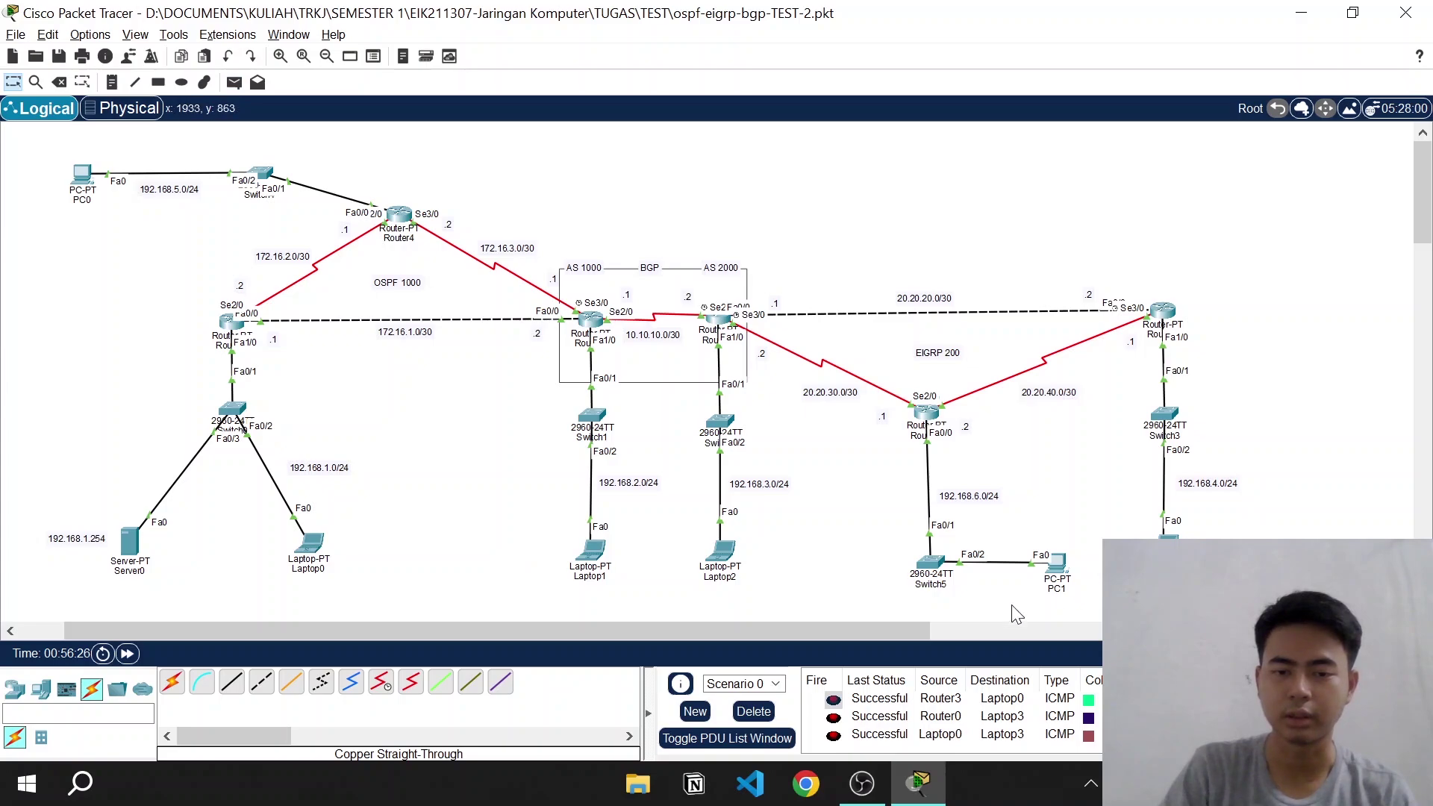
Send a simple PDU from PC0 to Laptop2 and delete all the scenario's PDU results
left_click(82, 174)
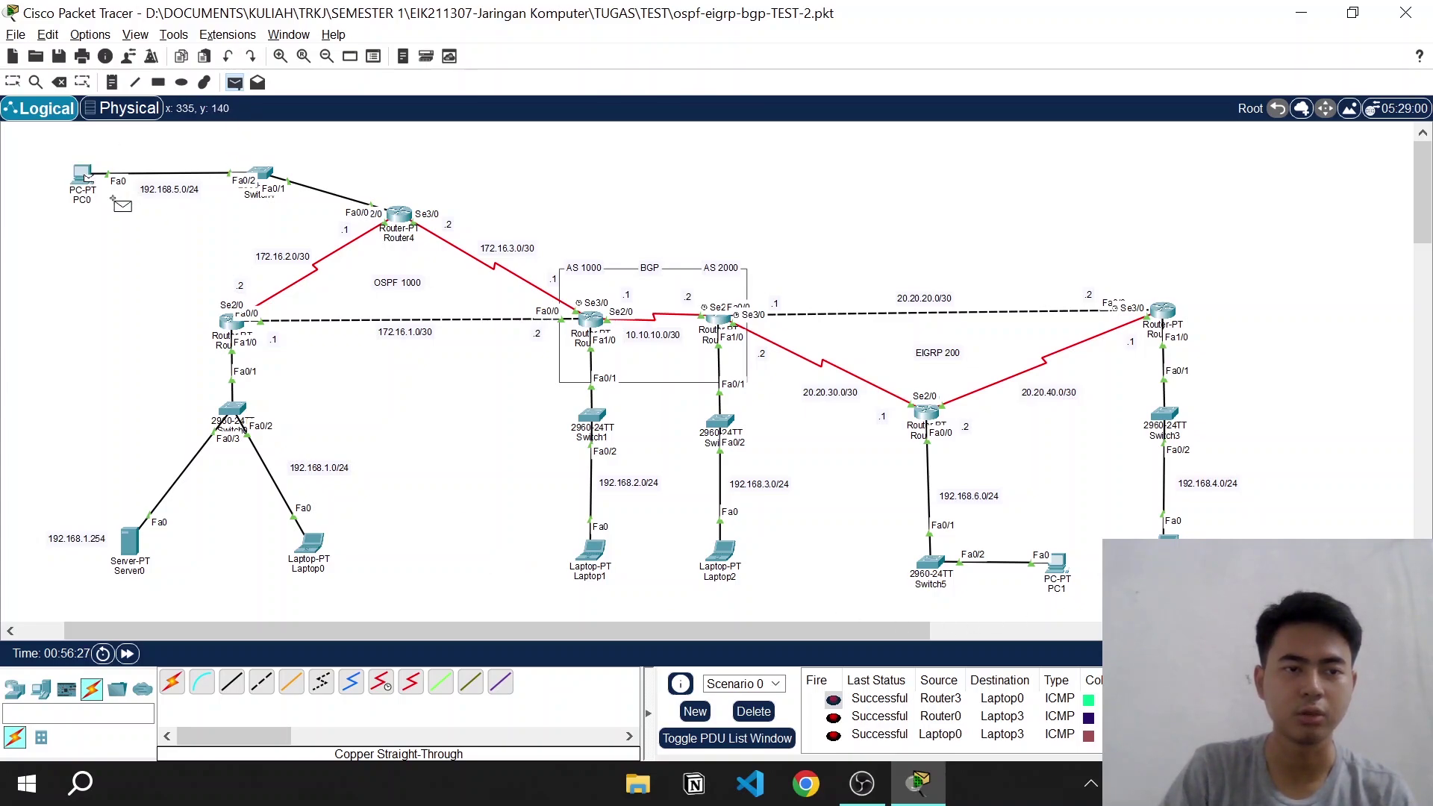
left_click(724, 556)
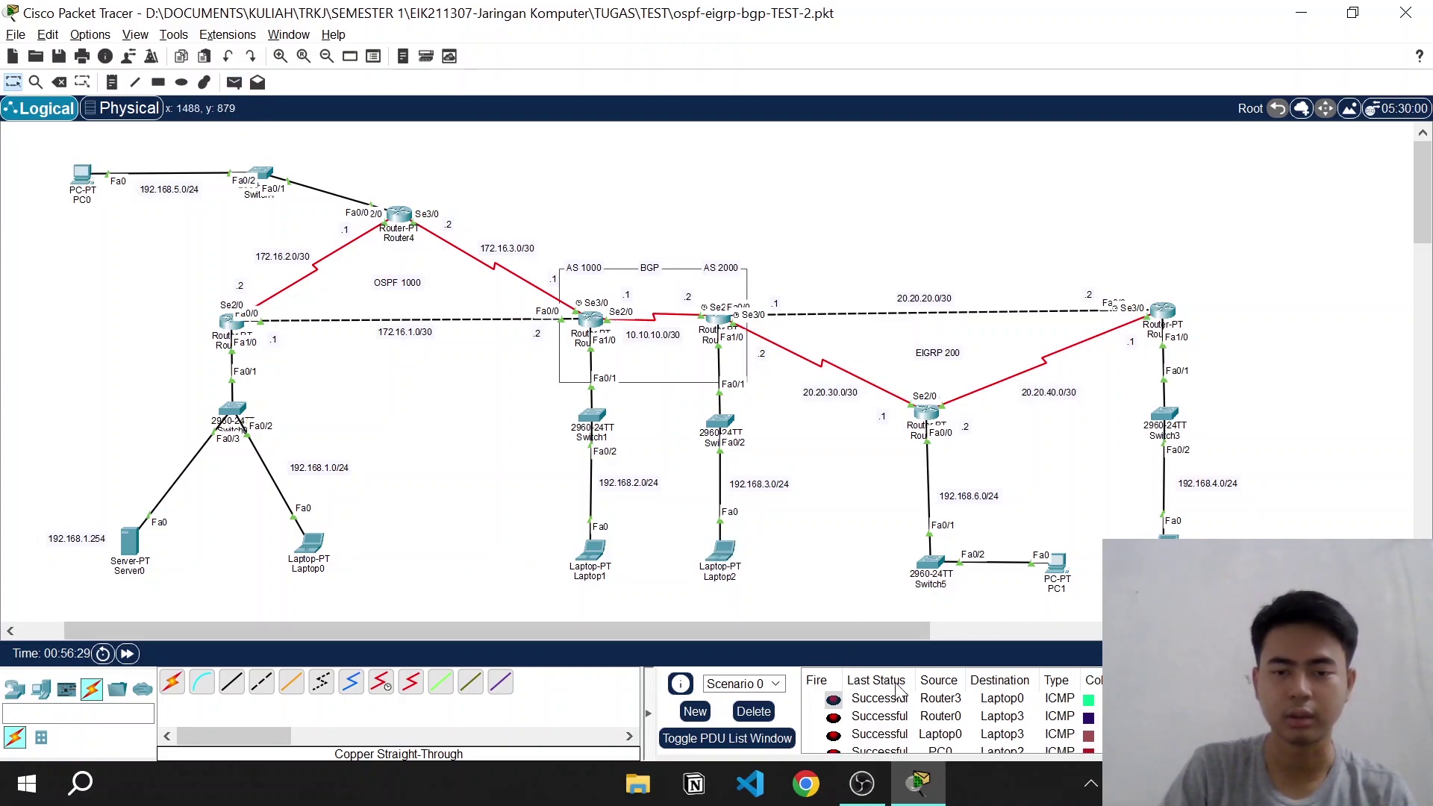
left_click(755, 712)
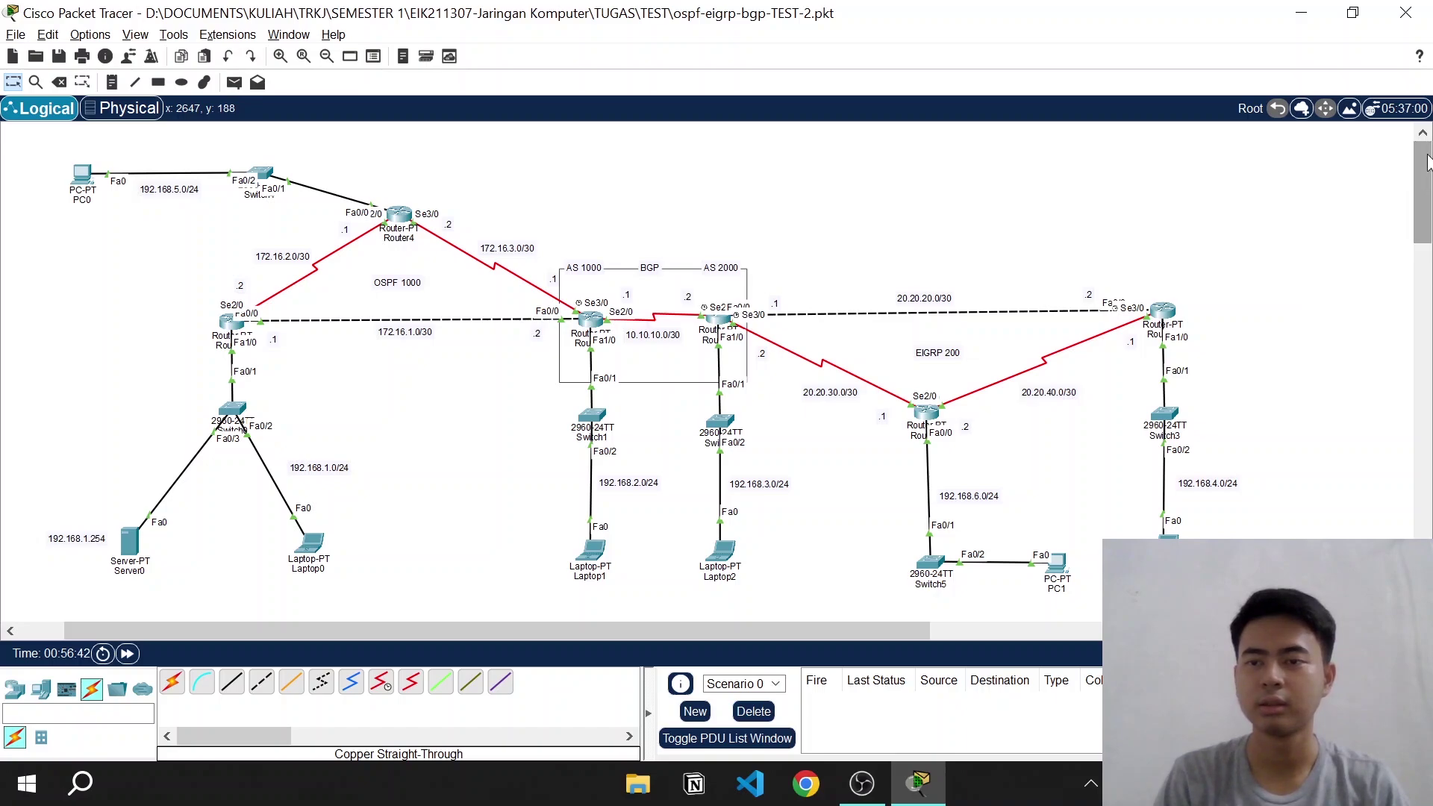
mouse_move(1427, 162)
left_mouse_down()
mouse_move(1428, 175)
mouse_move(1427, 163)
left_mouse_up()
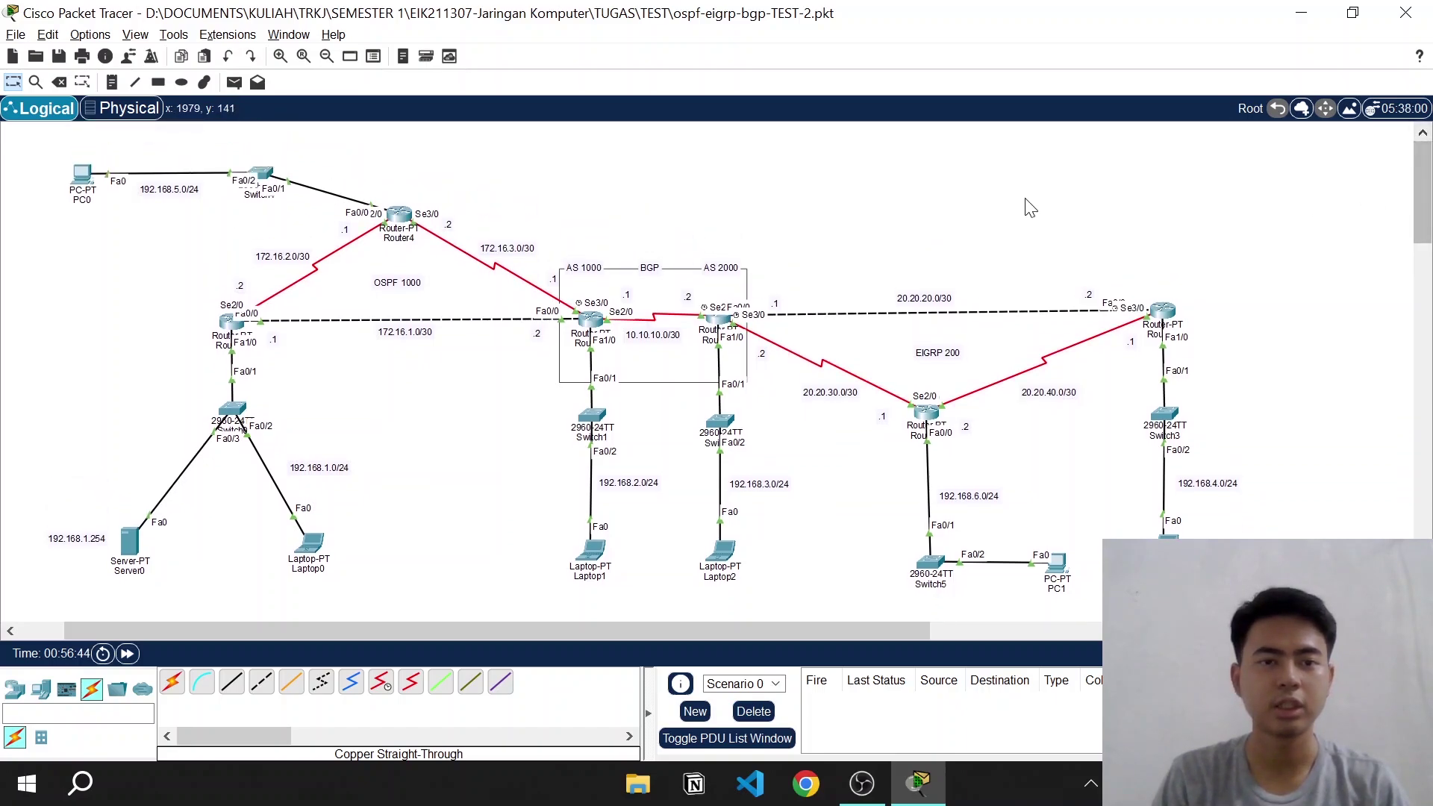